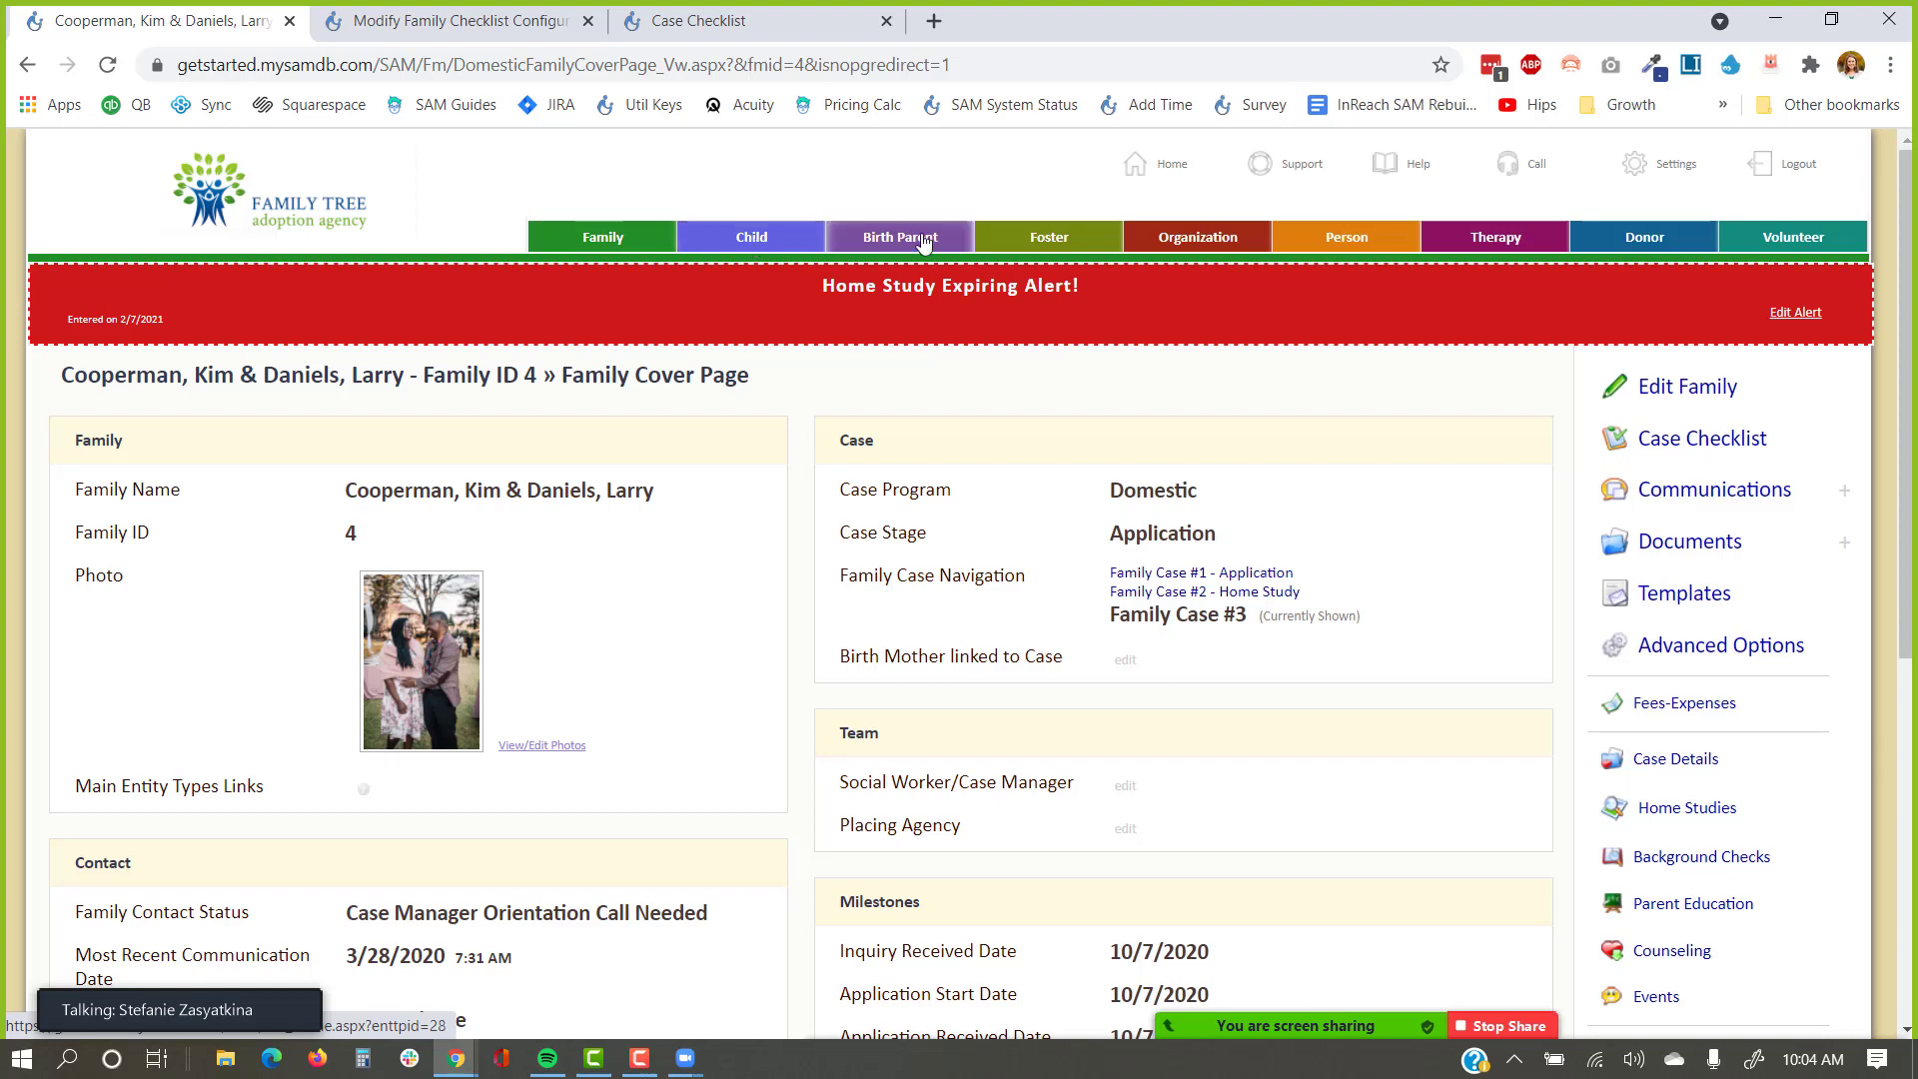
Open the family's Case Checklist showing Inquiry and Application Process dates, and dismiss the Zoom banner.
{"action": "left_click", "coordinate": [1093, 148]}
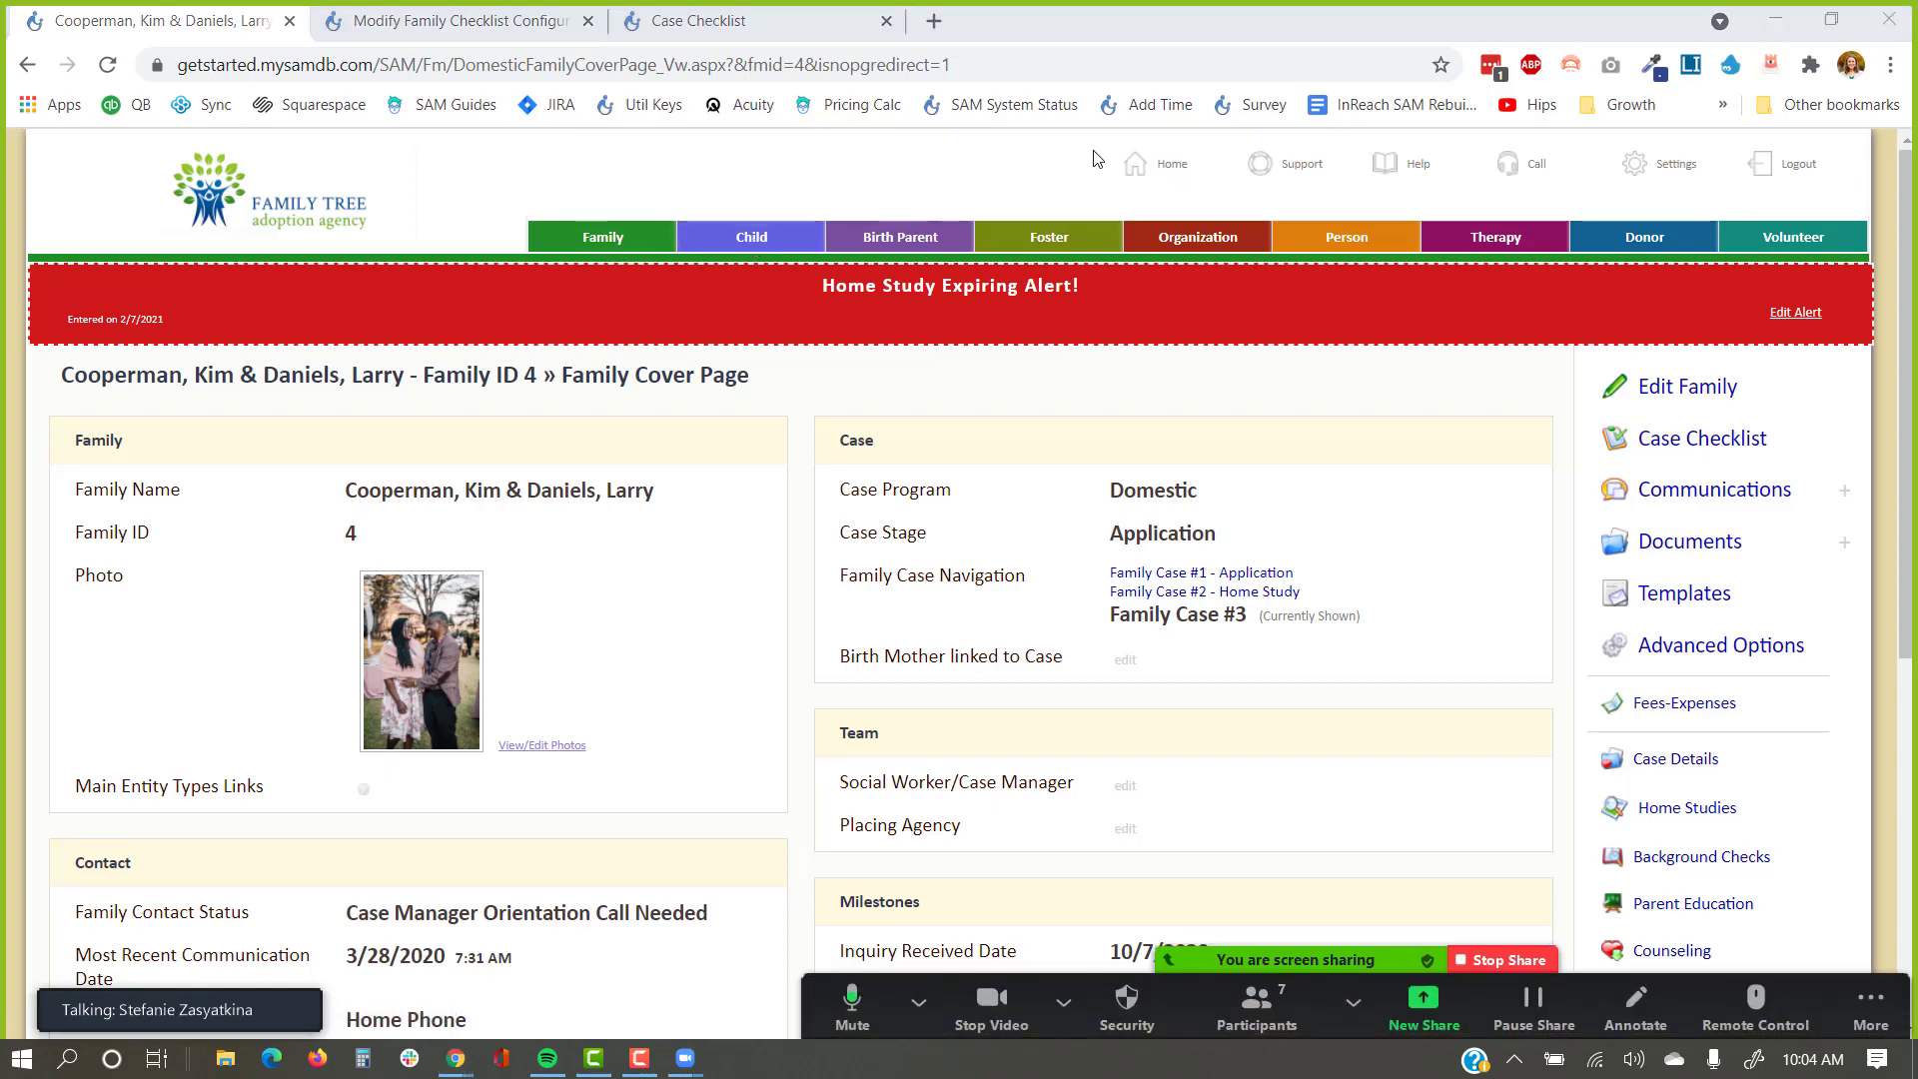
{"action": "left_click", "coordinate": [1735, 451]}
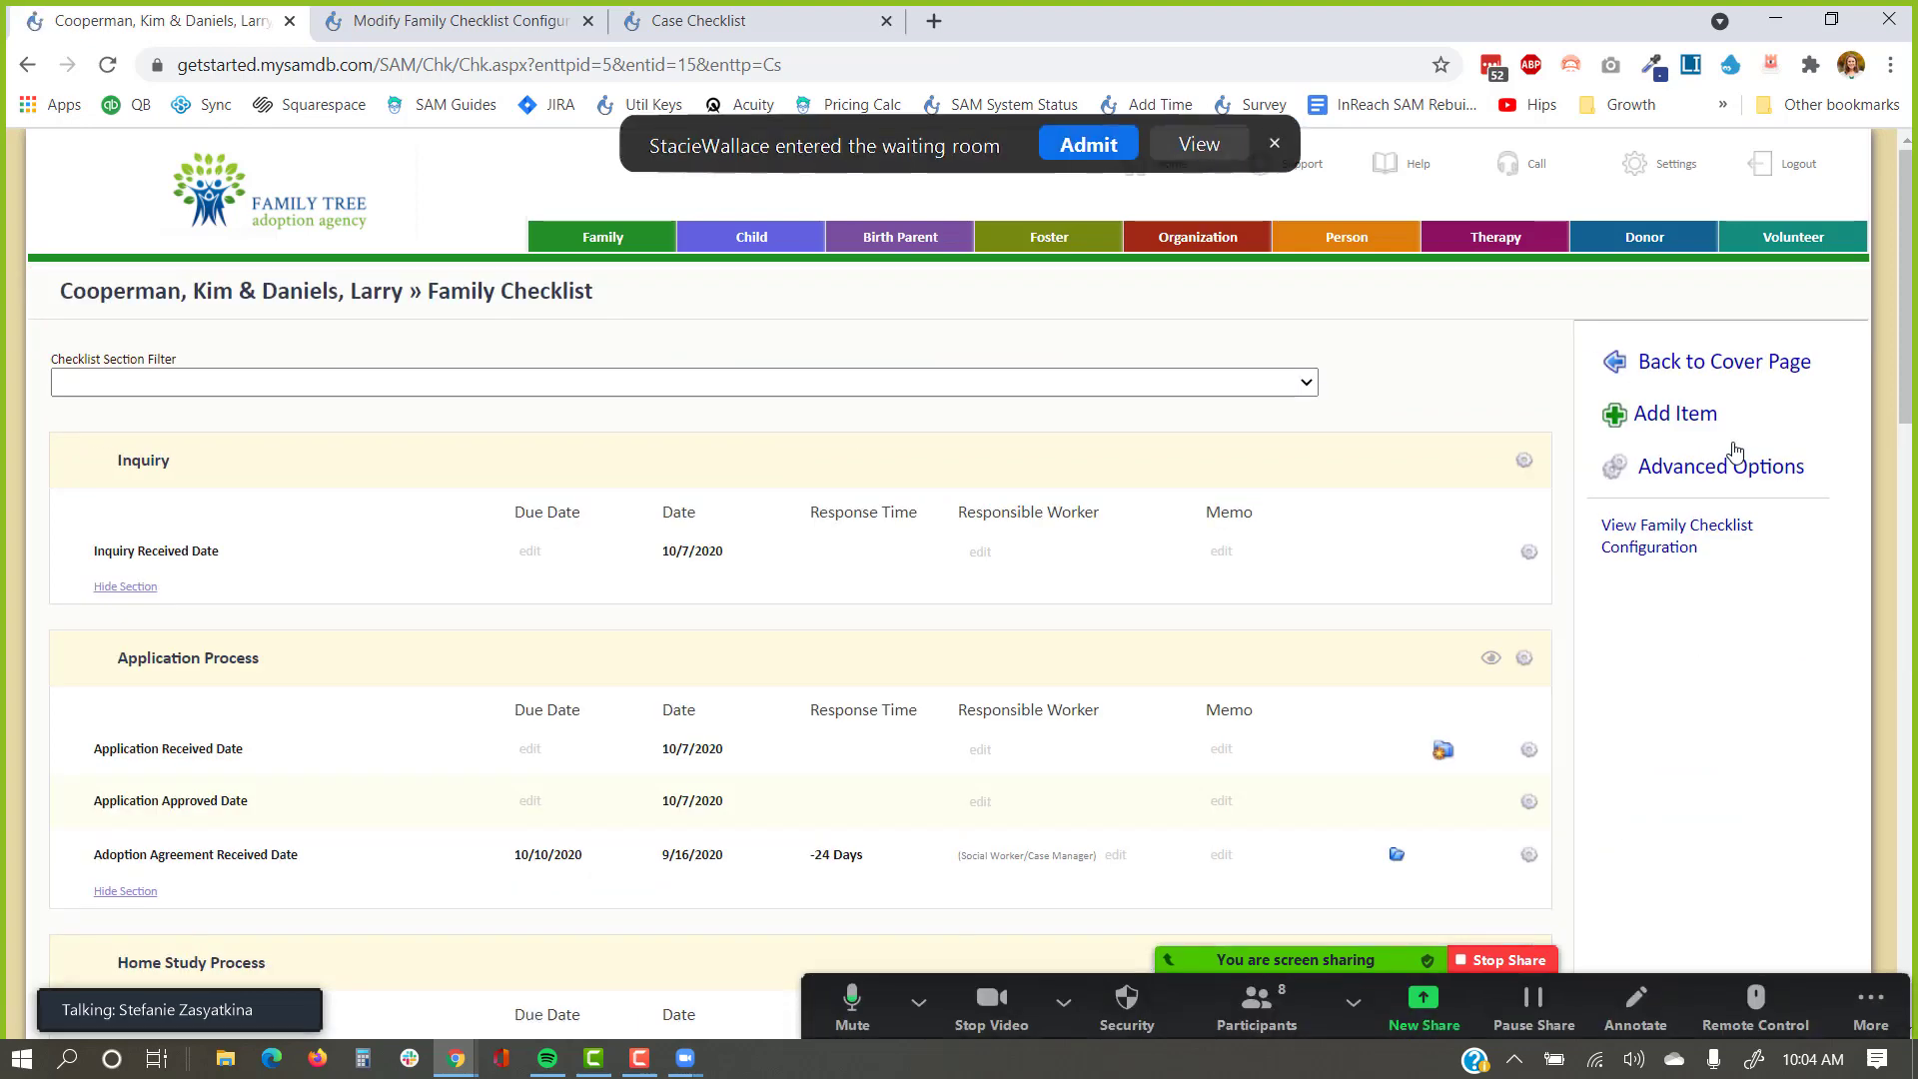
{"action": "left_click", "coordinate": [1088, 148]}
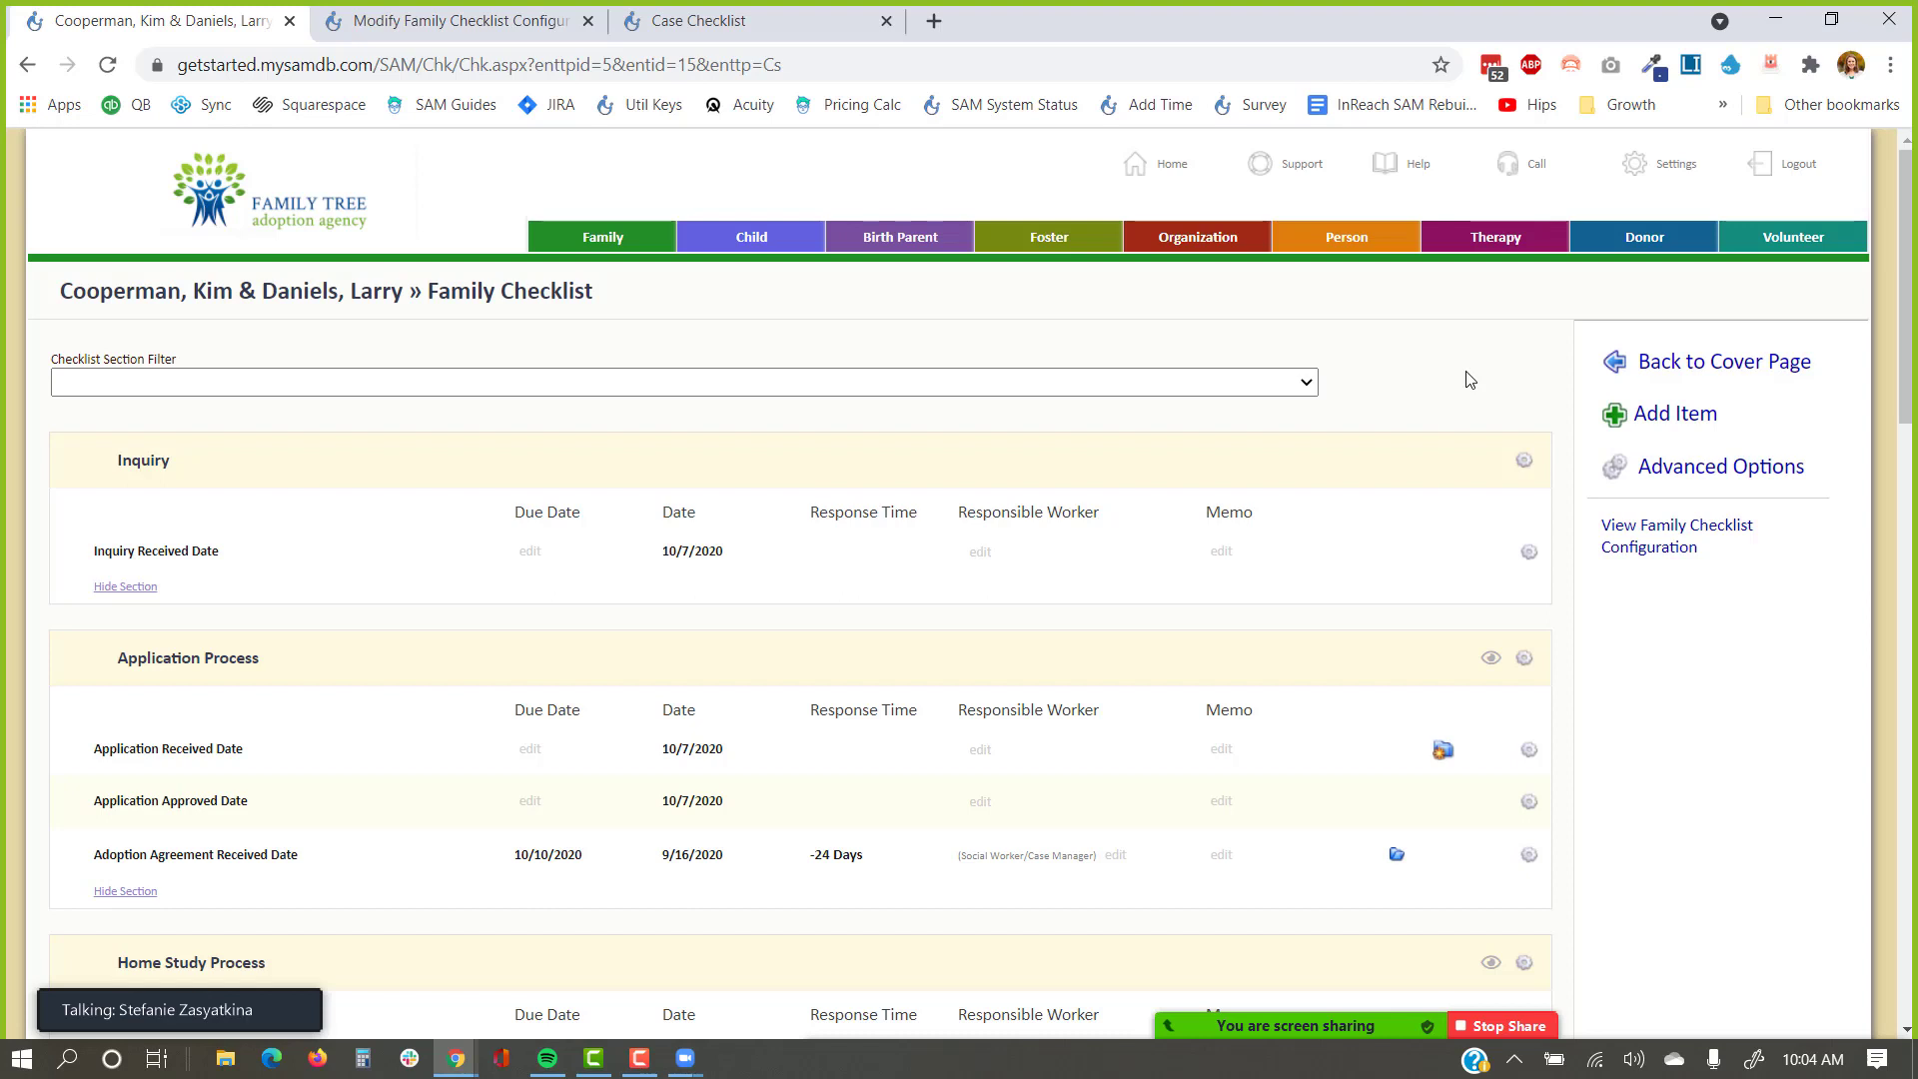
{"action": "scroll", "coordinate": [1468, 379], "scroll_direction": "down", "scroll_amount": 1}
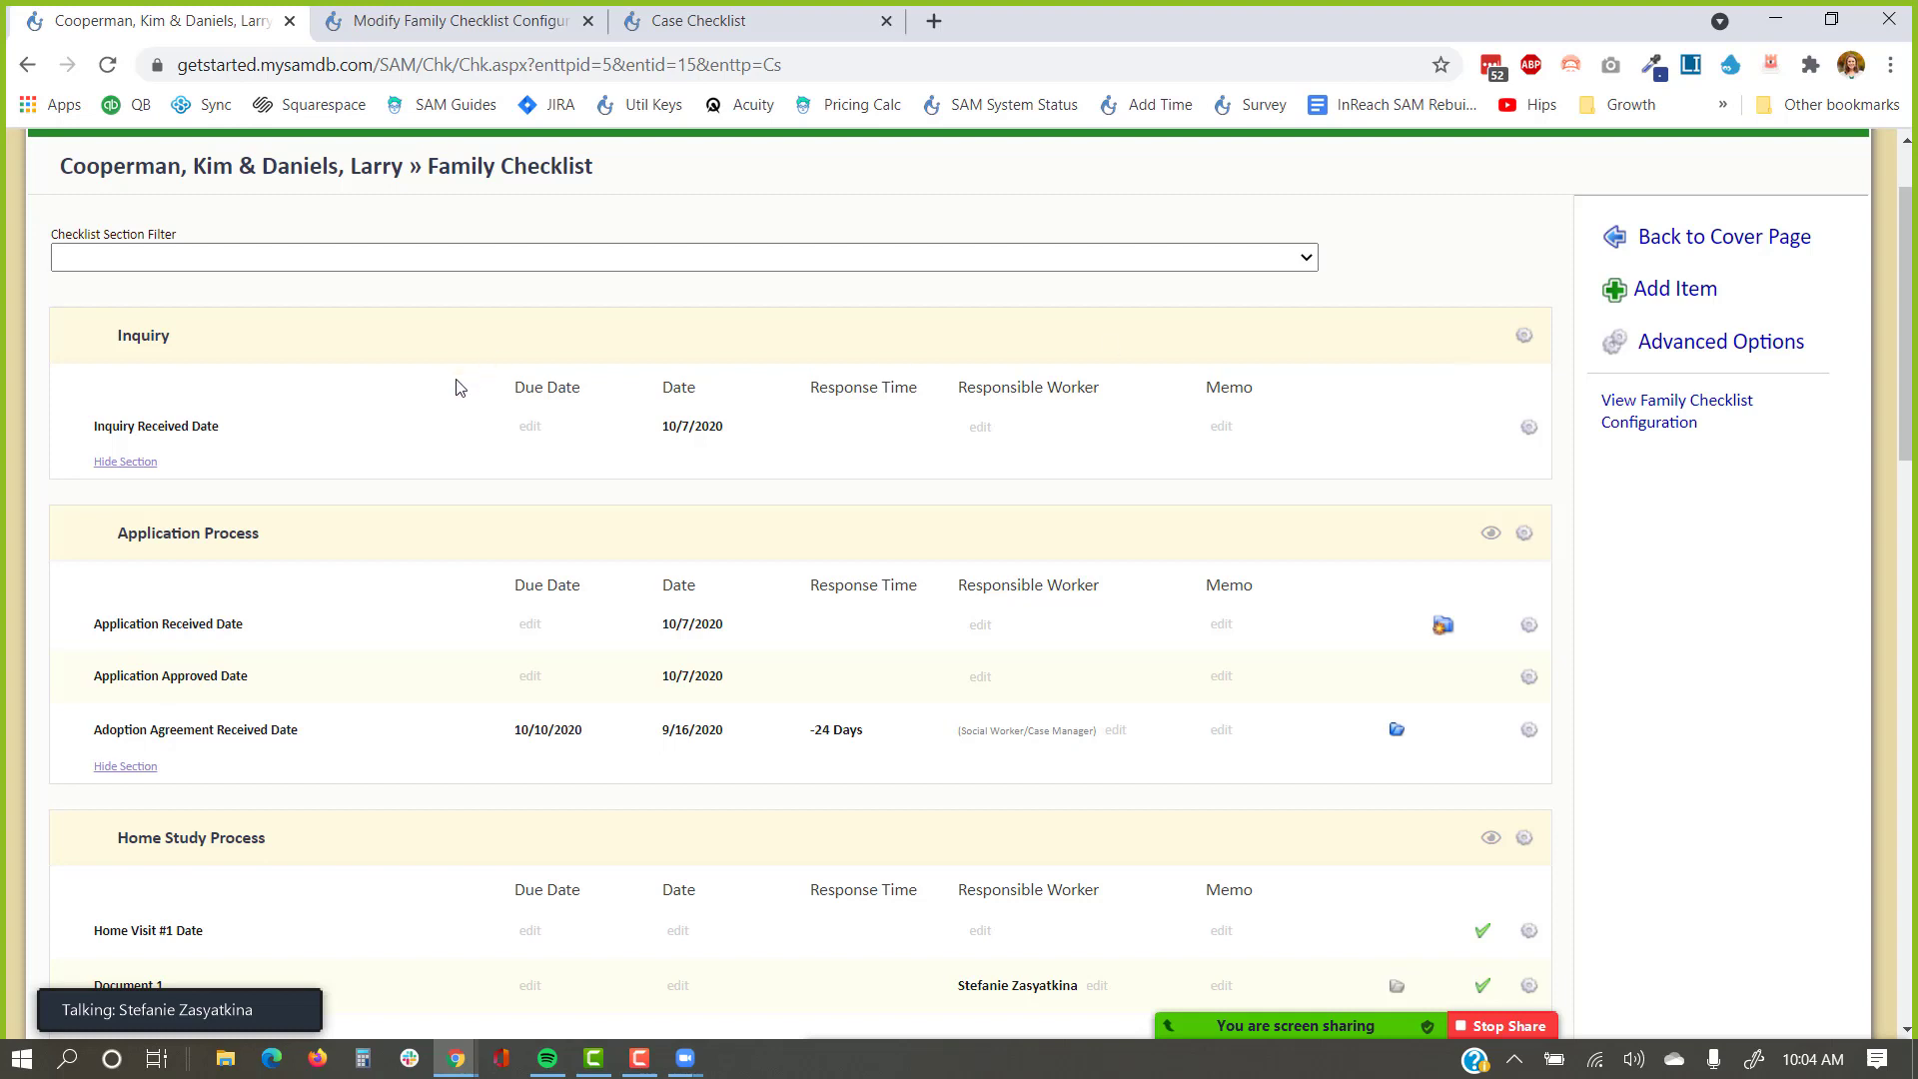
{"action": "left_click_drag", "start_coordinate": [281, 432], "coordinate": [78, 445]}
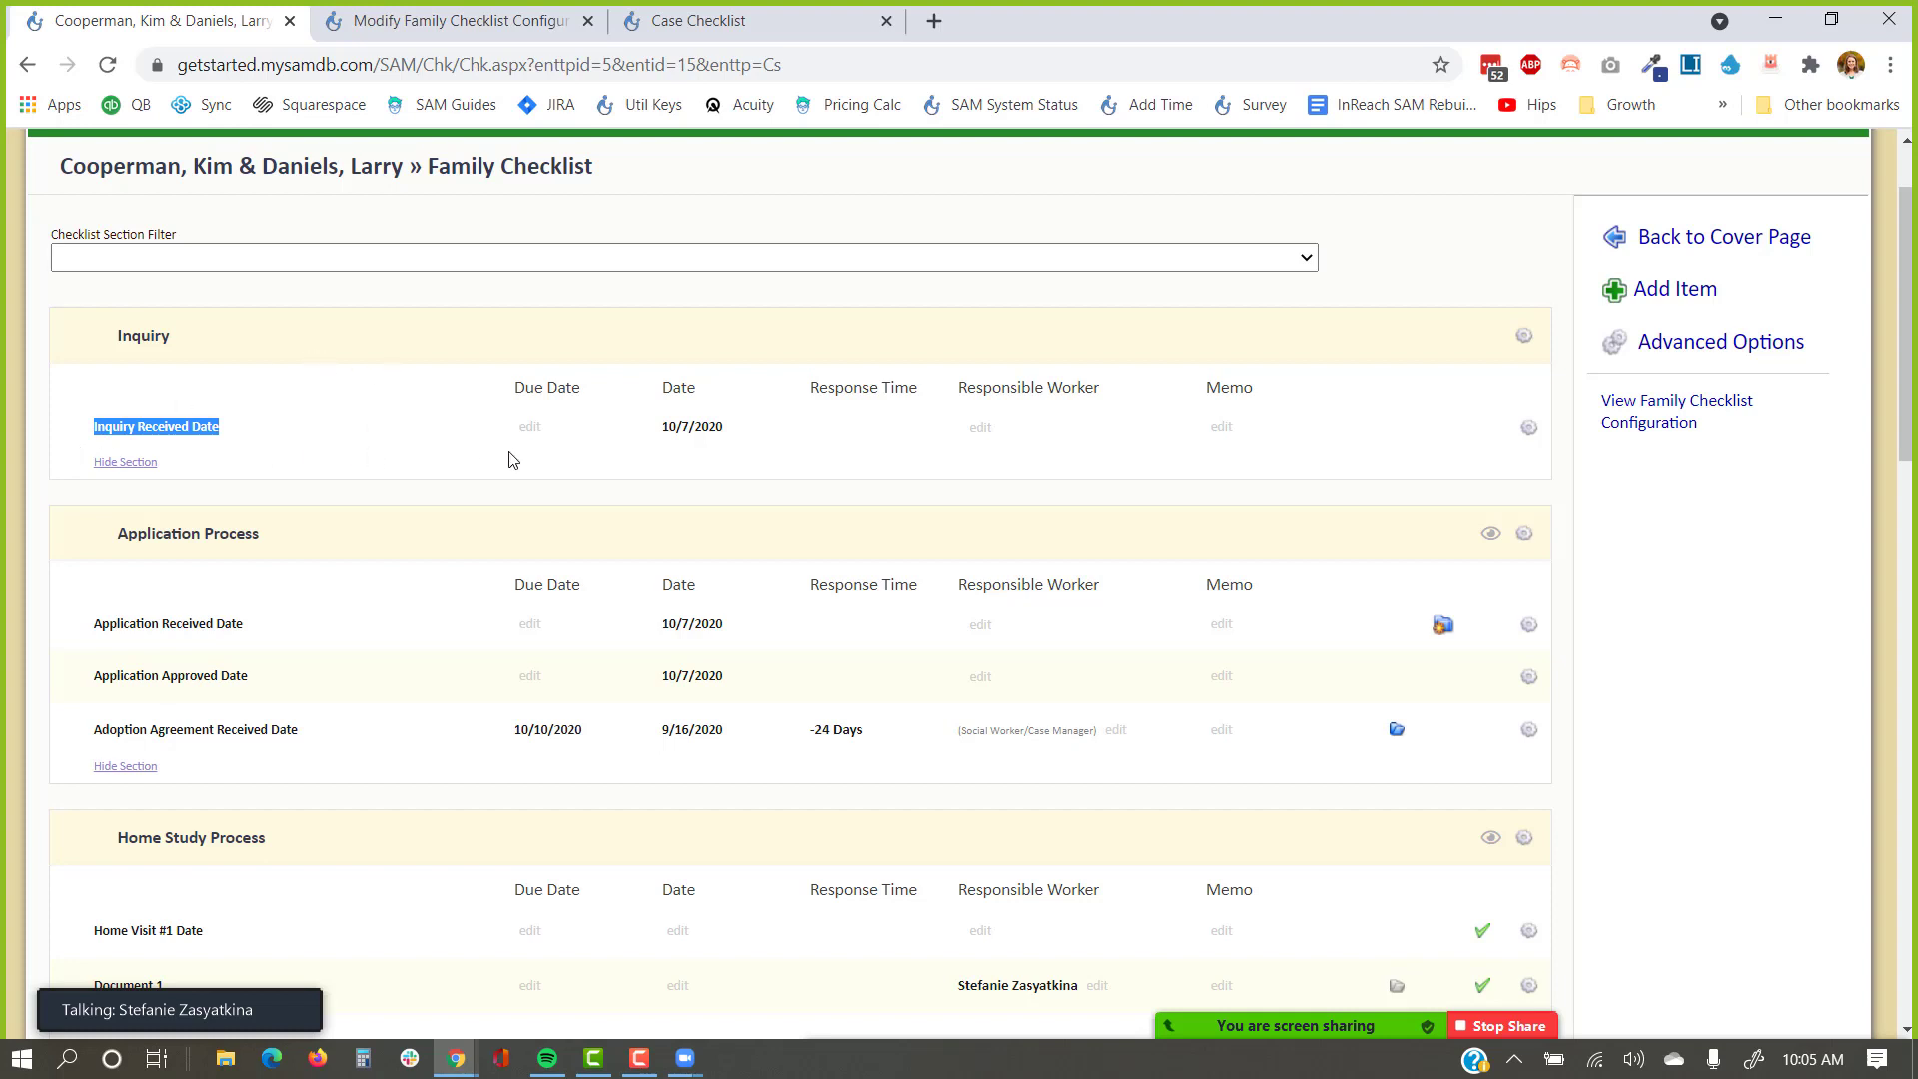
{"action": "left_click_drag", "start_coordinate": [559, 428], "coordinate": [497, 428]}
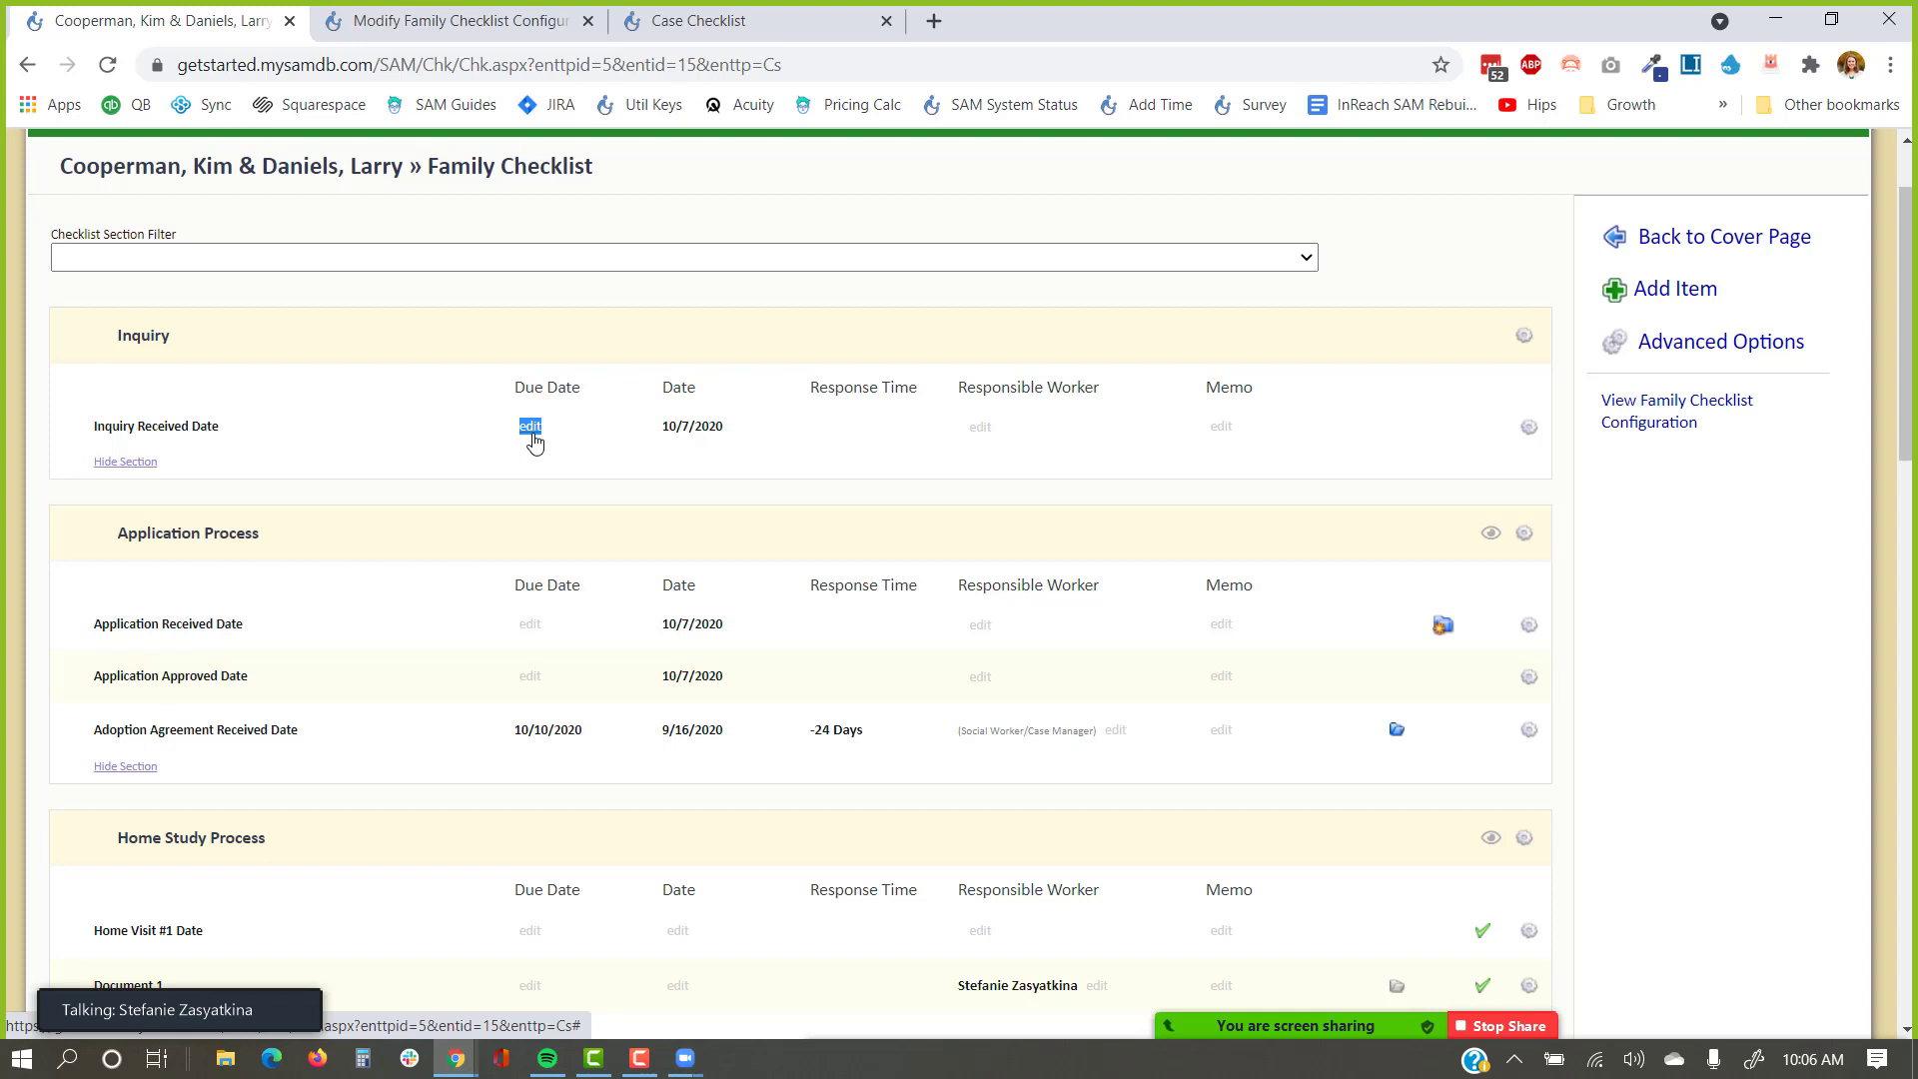
Change the Adoption Agreement Received Date due date from 10/10/2020 to 10/12/2020 and save.
{"action": "left_click", "coordinate": [505, 484]}
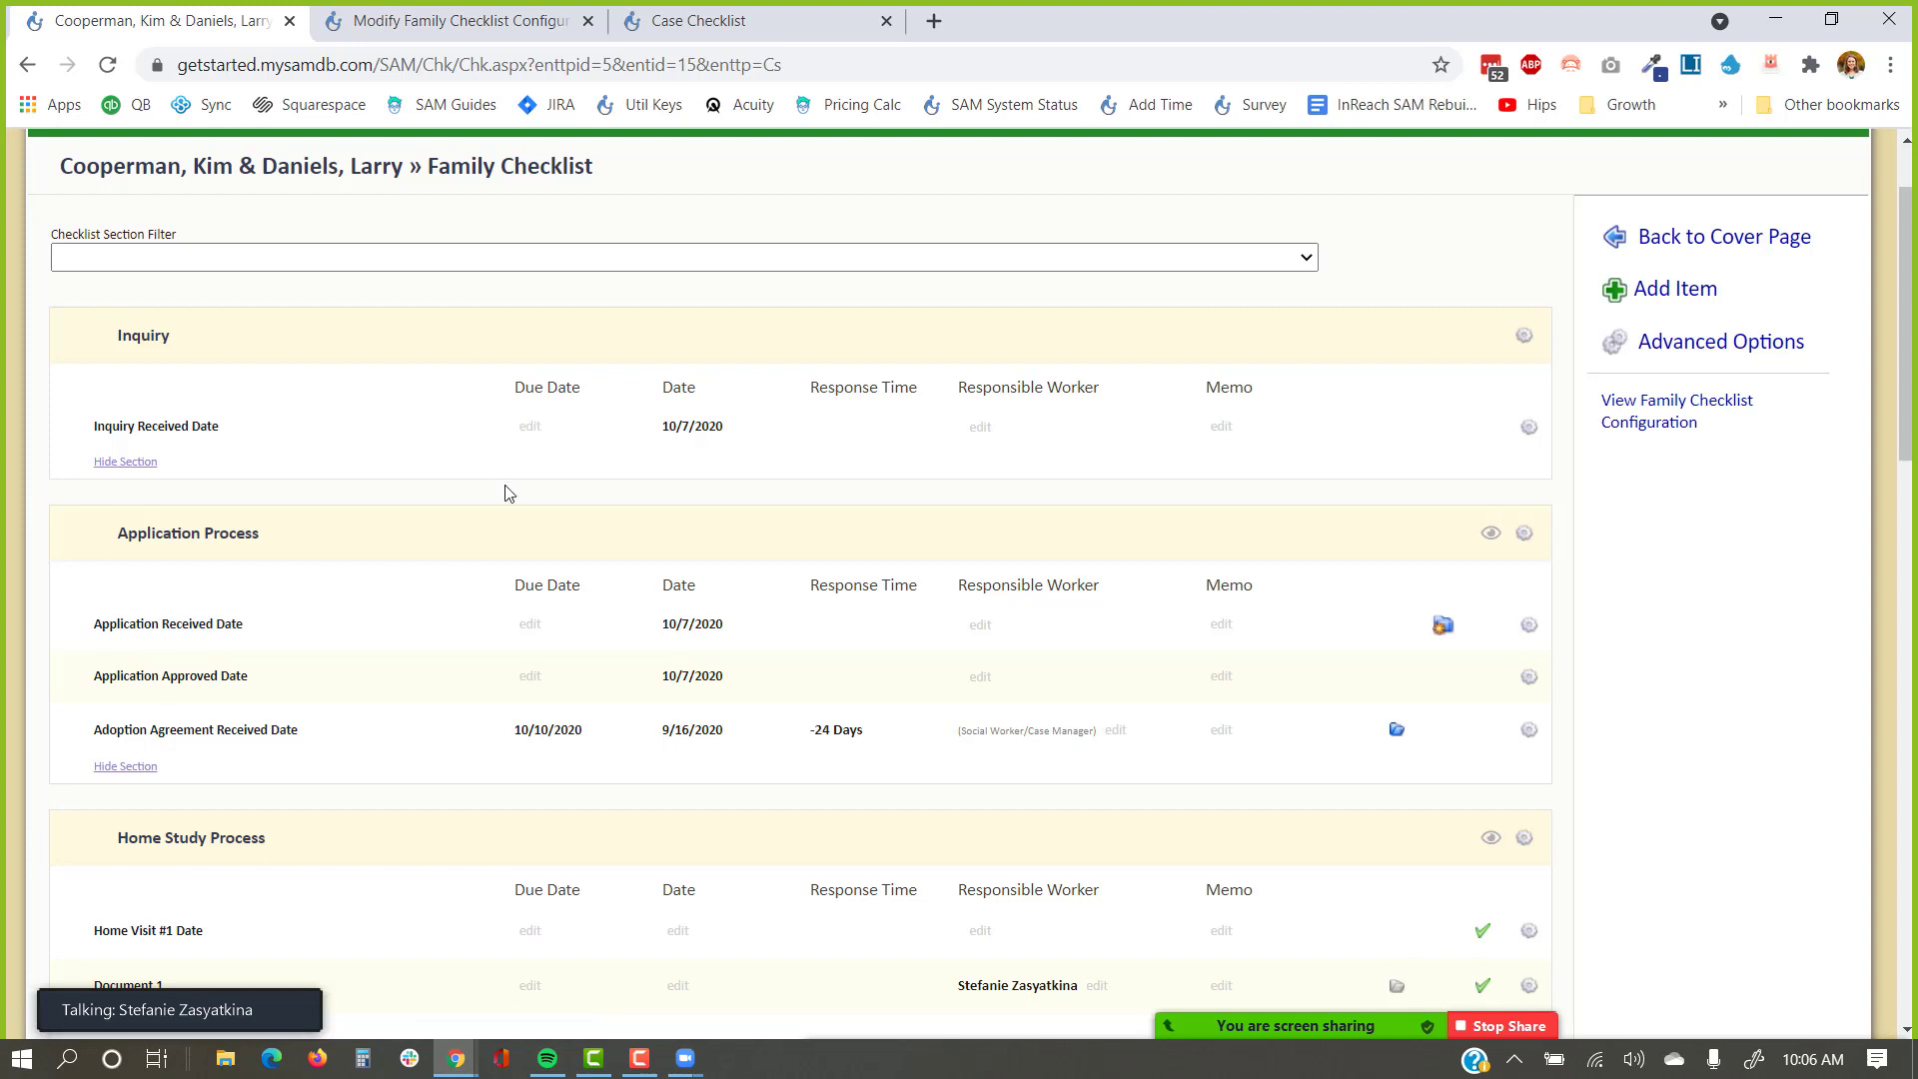
{"action": "left_click", "coordinate": [565, 739]}
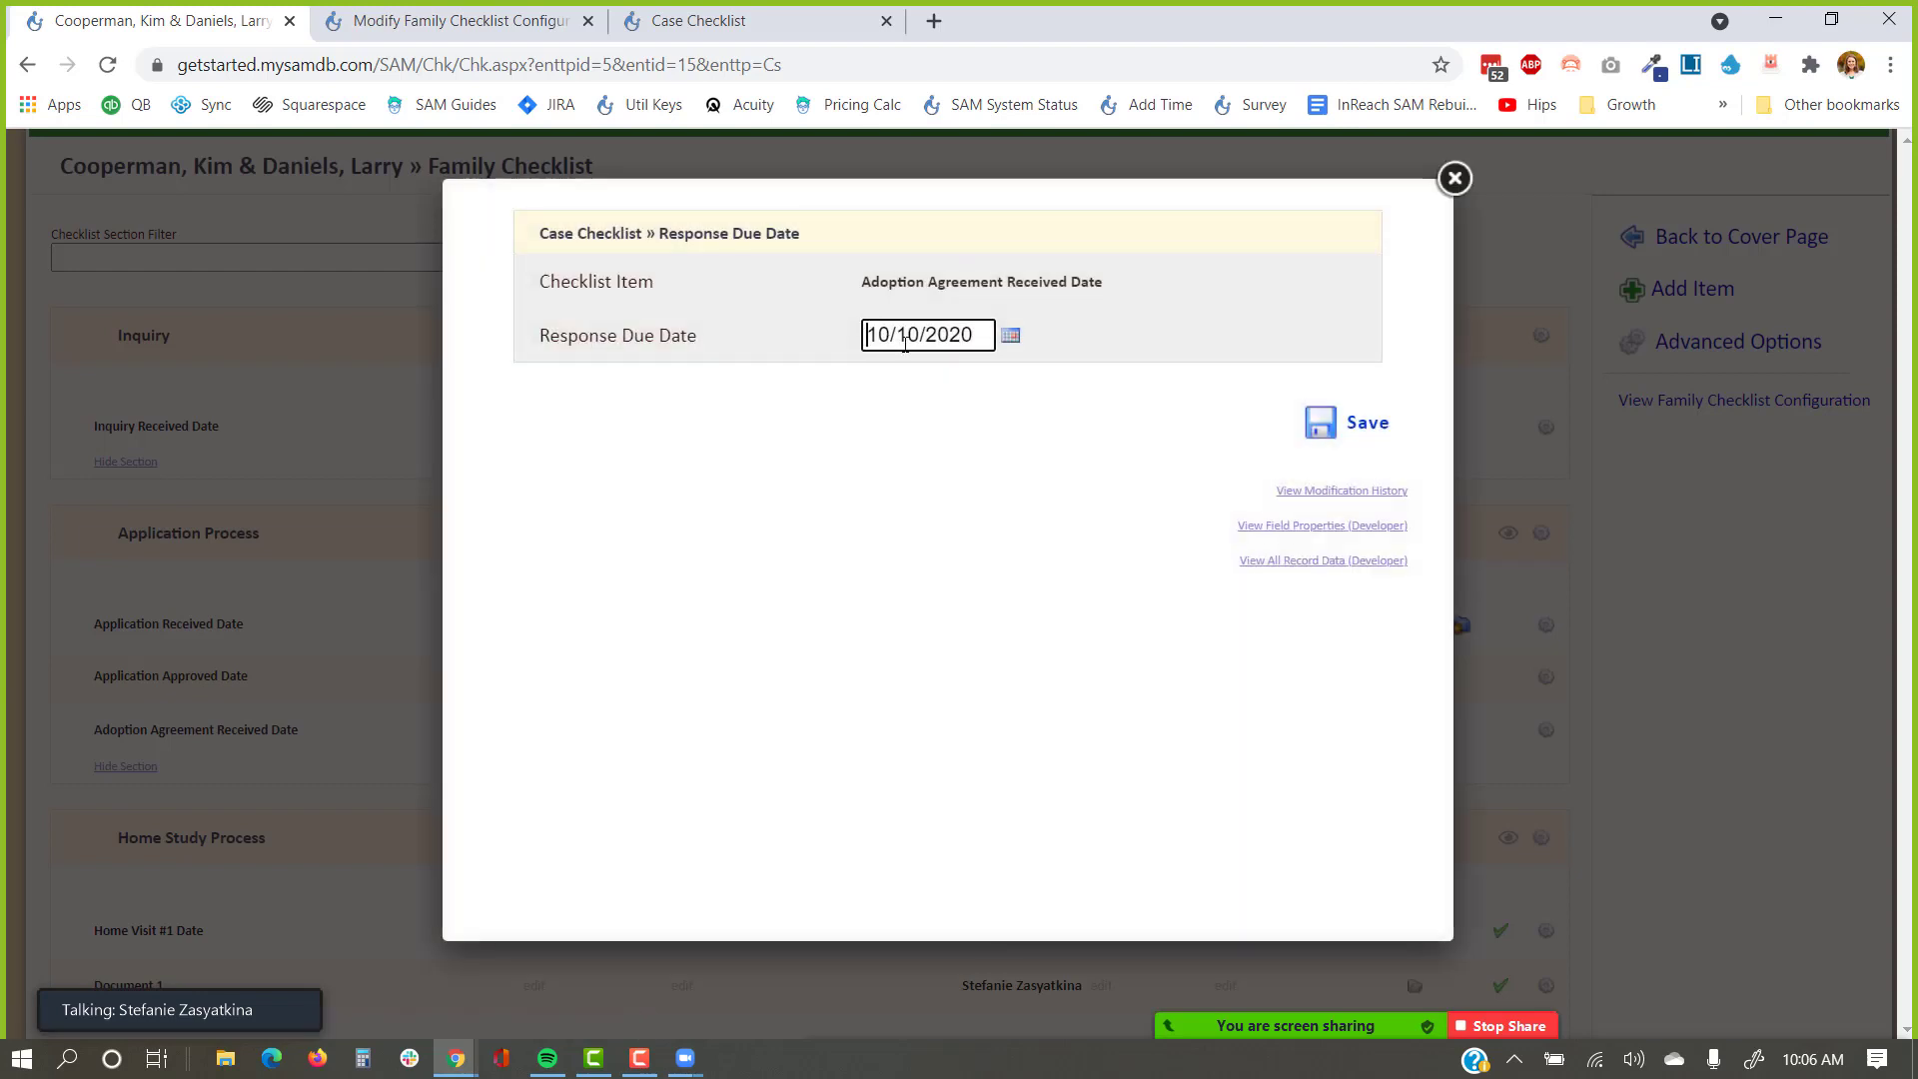
{"action": "left_click_drag", "start_coordinate": [920, 339], "coordinate": [906, 339]}
{"action": "type", "text": "2/2020"}
{"action": "left_click", "coordinate": [1367, 423]}
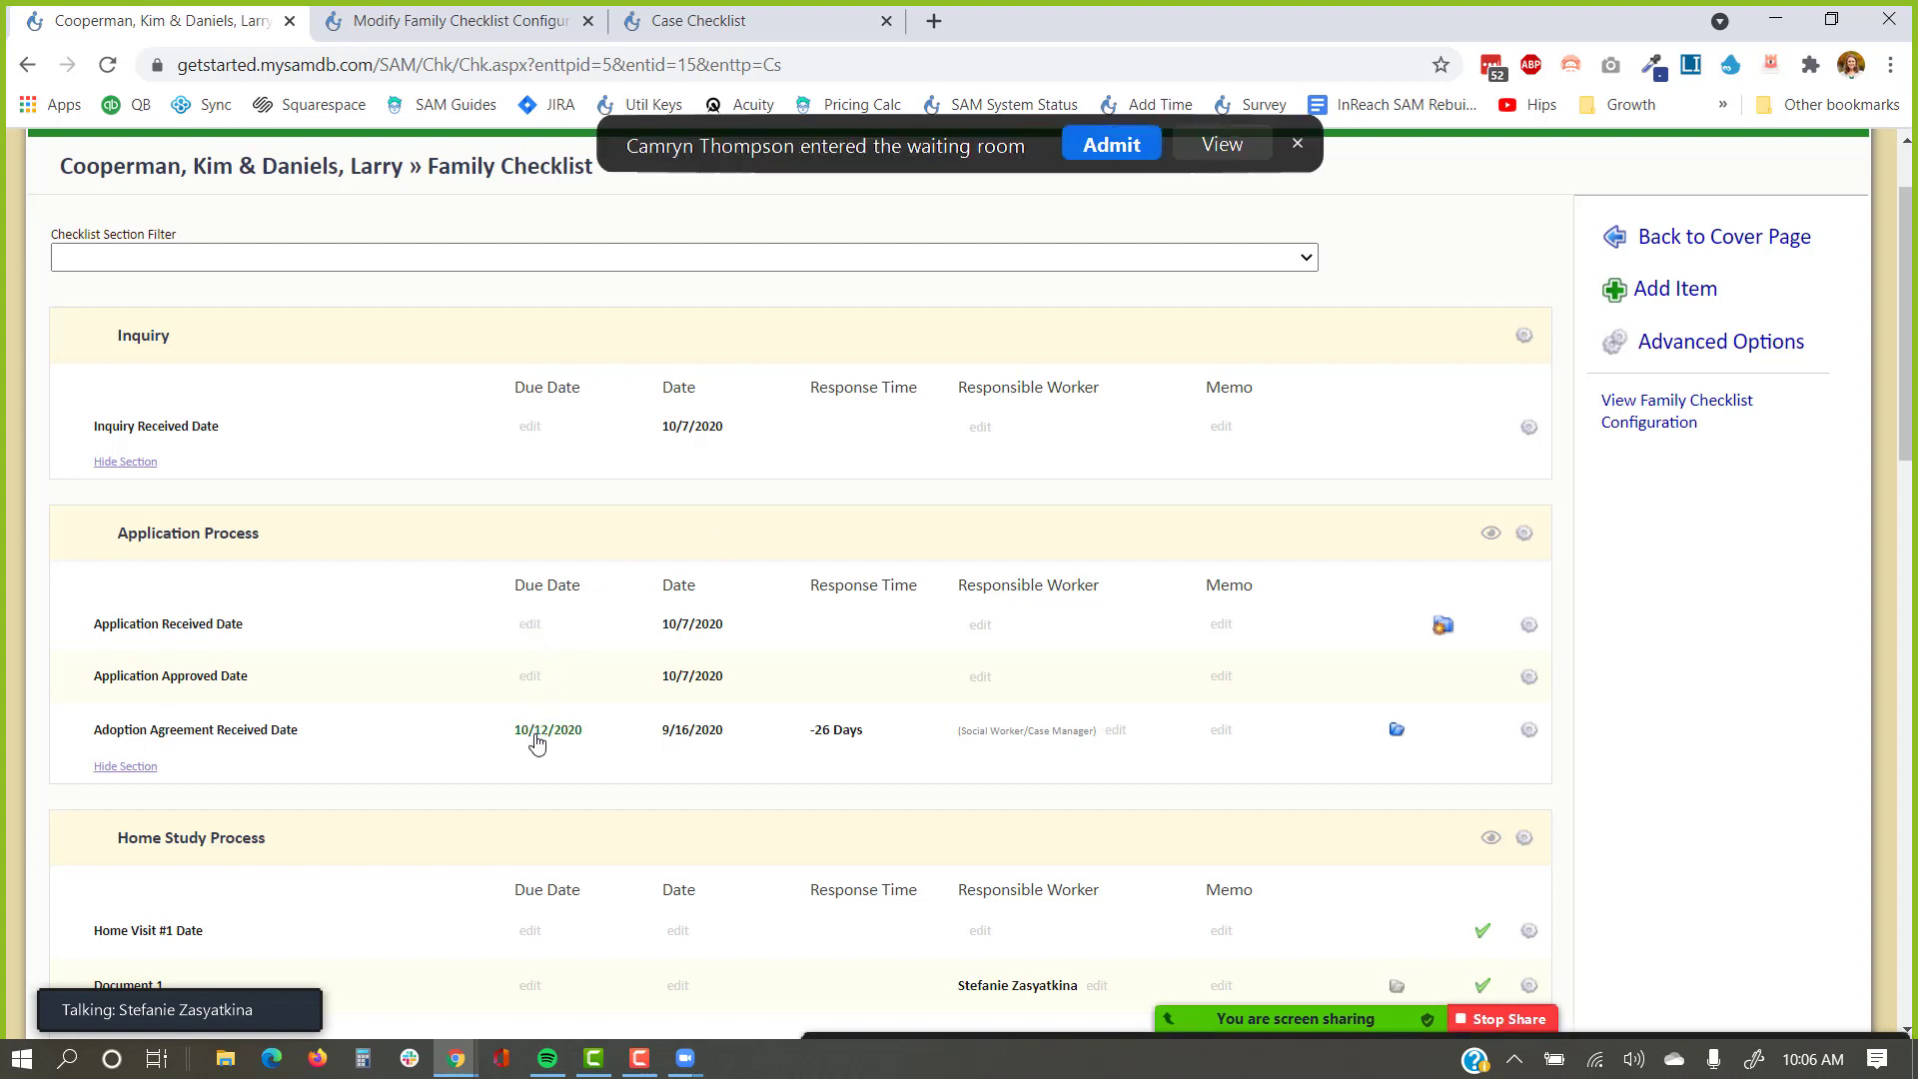
{"action": "left_click", "coordinate": [1106, 150]}
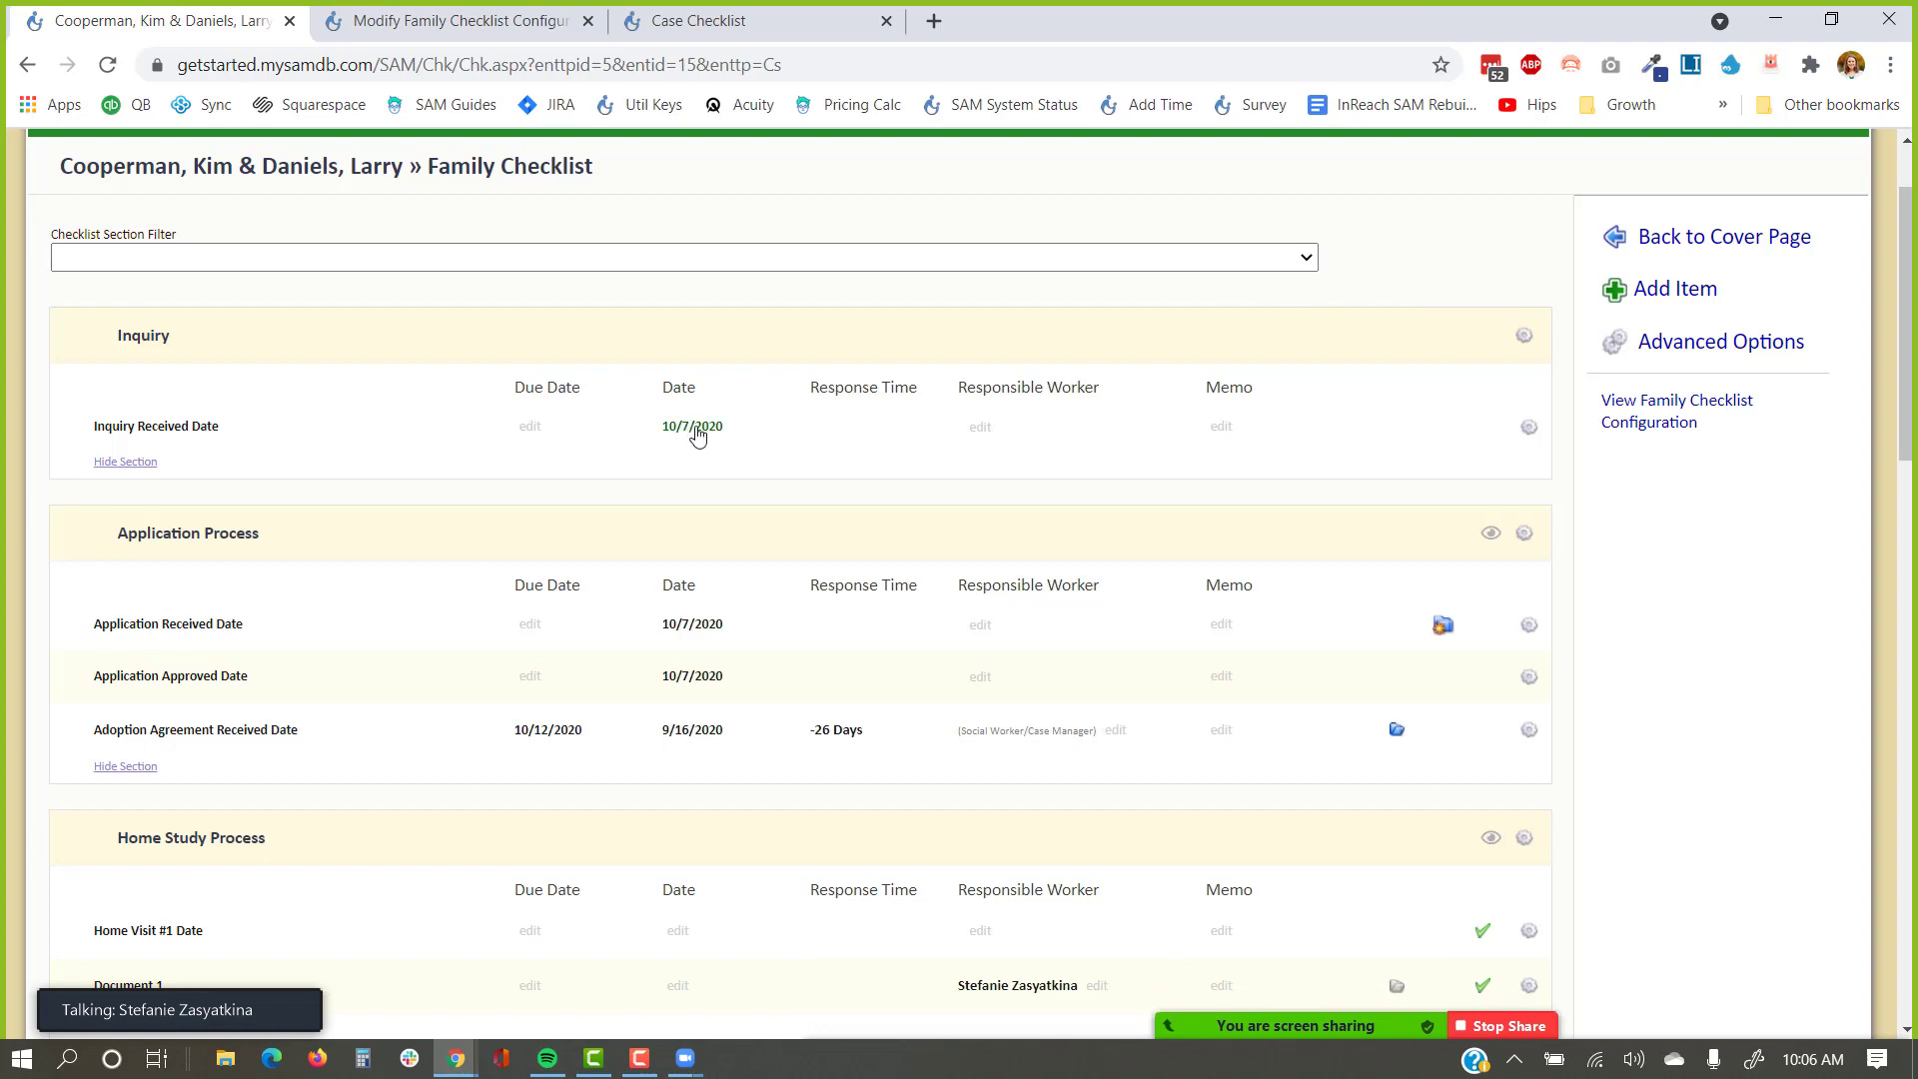
{"action": "scroll", "coordinate": [697, 437], "scroll_direction": "down", "scroll_amount": 3}
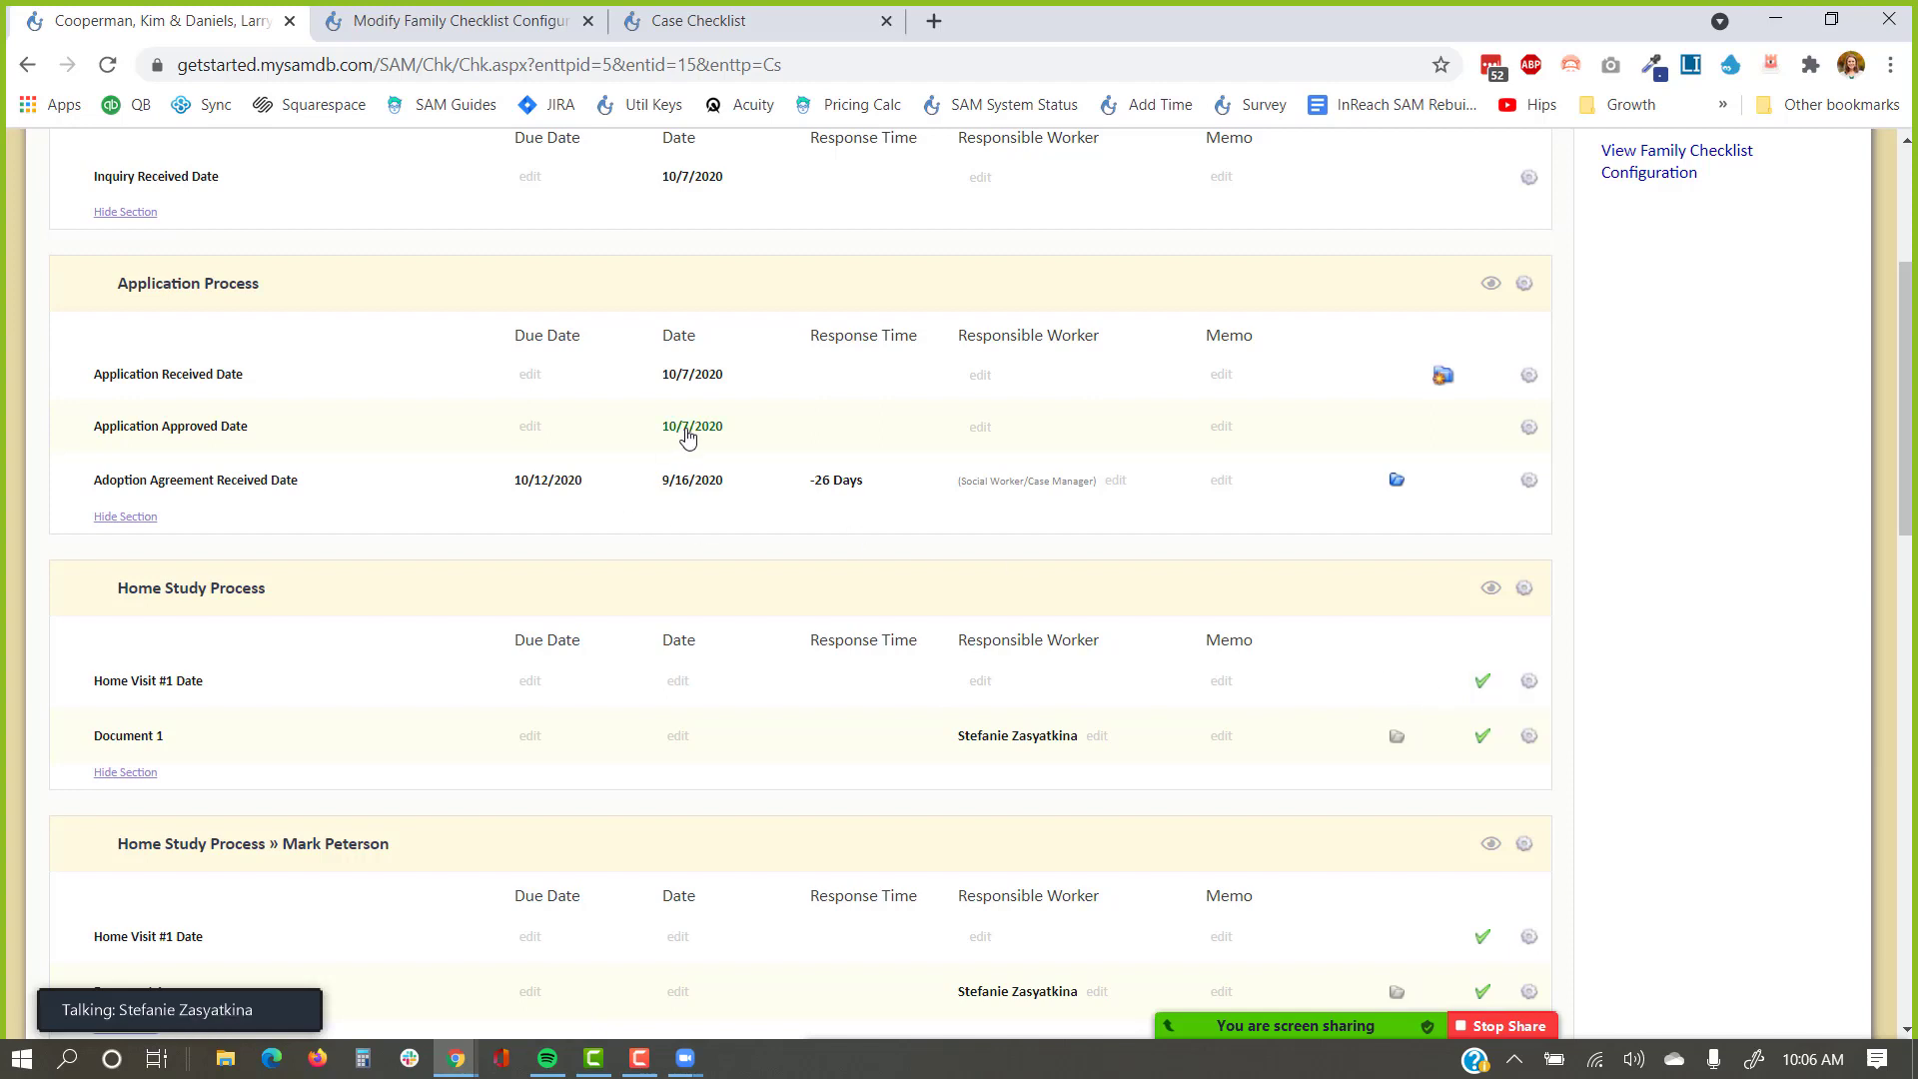
{"action": "scroll", "coordinate": [688, 483], "scroll_direction": "up", "scroll_amount": 1}
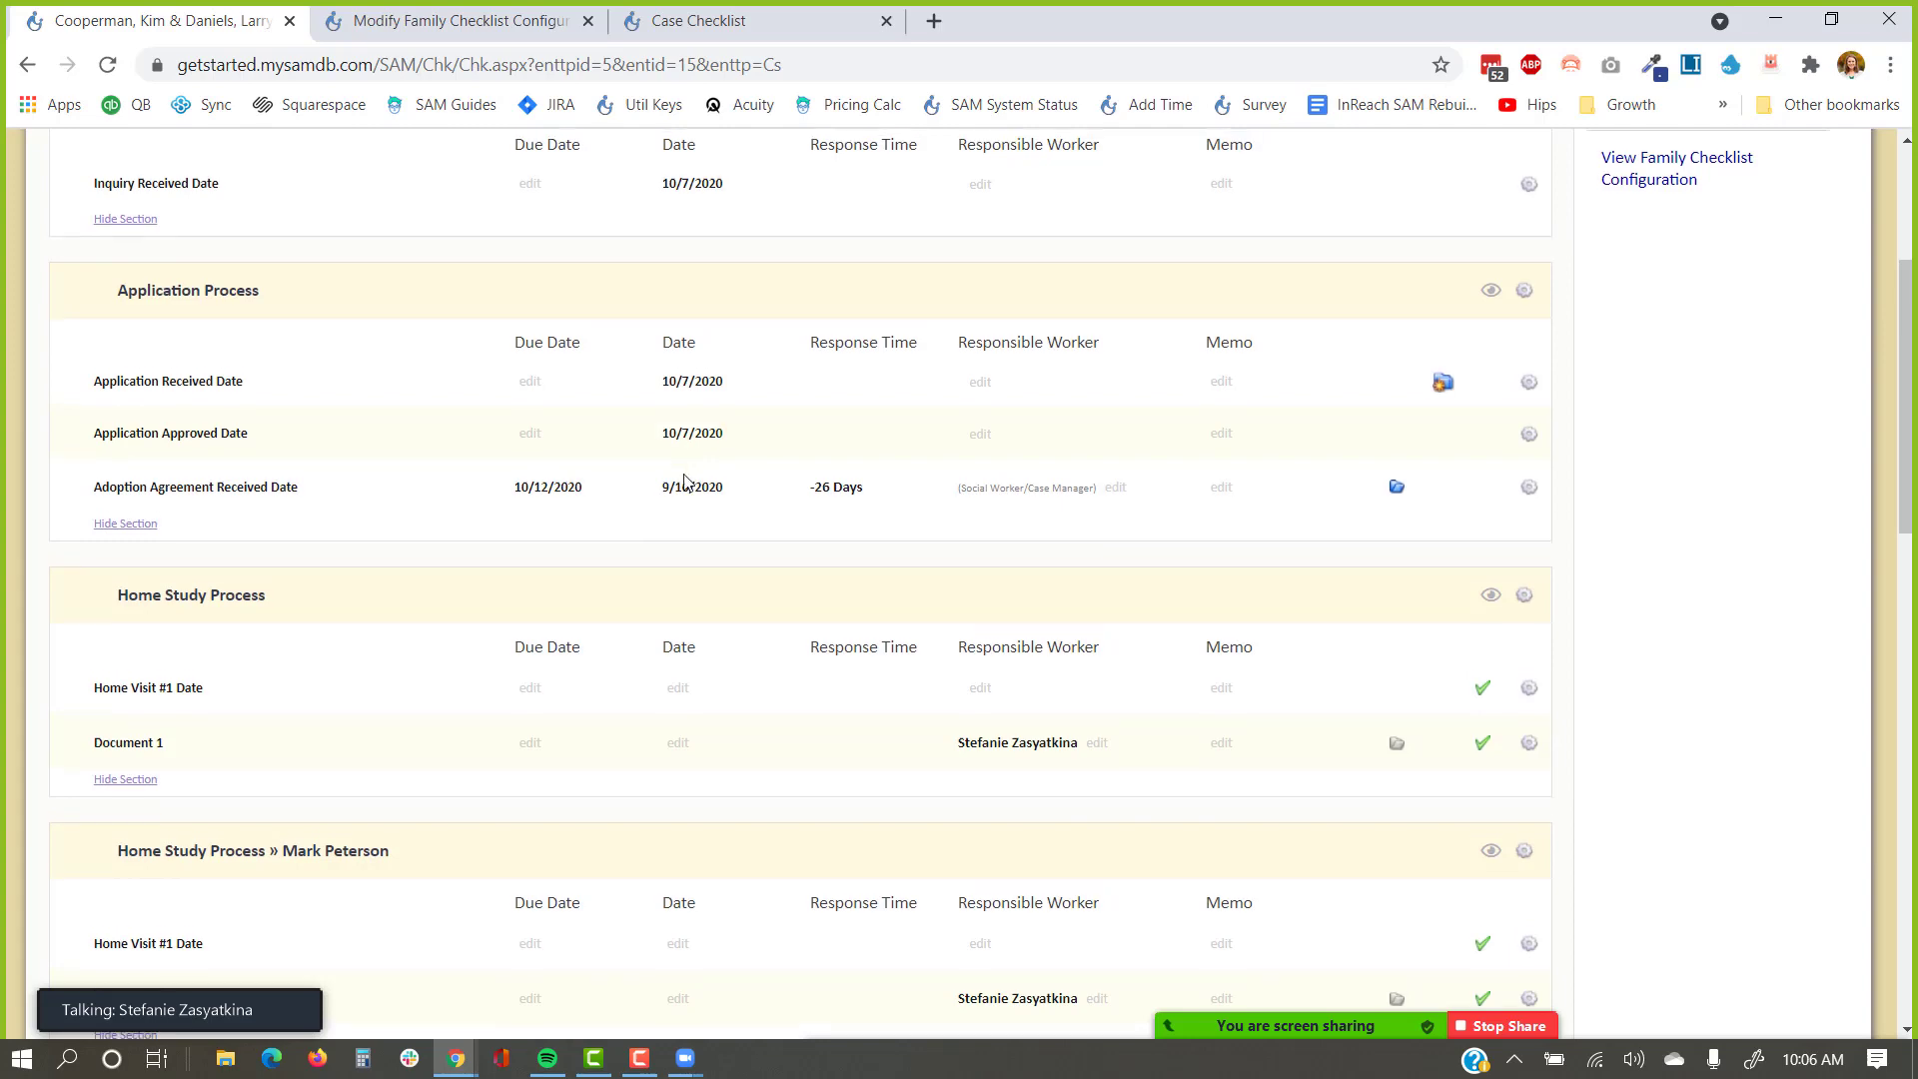
{"action": "scroll", "coordinate": [679, 520], "scroll_direction": "up", "scroll_amount": 3}
{"action": "scroll", "coordinate": [676, 548], "scroll_direction": "down", "scroll_amount": 4}
{"action": "left_click_drag", "start_coordinate": [890, 479], "coordinate": [780, 486]}
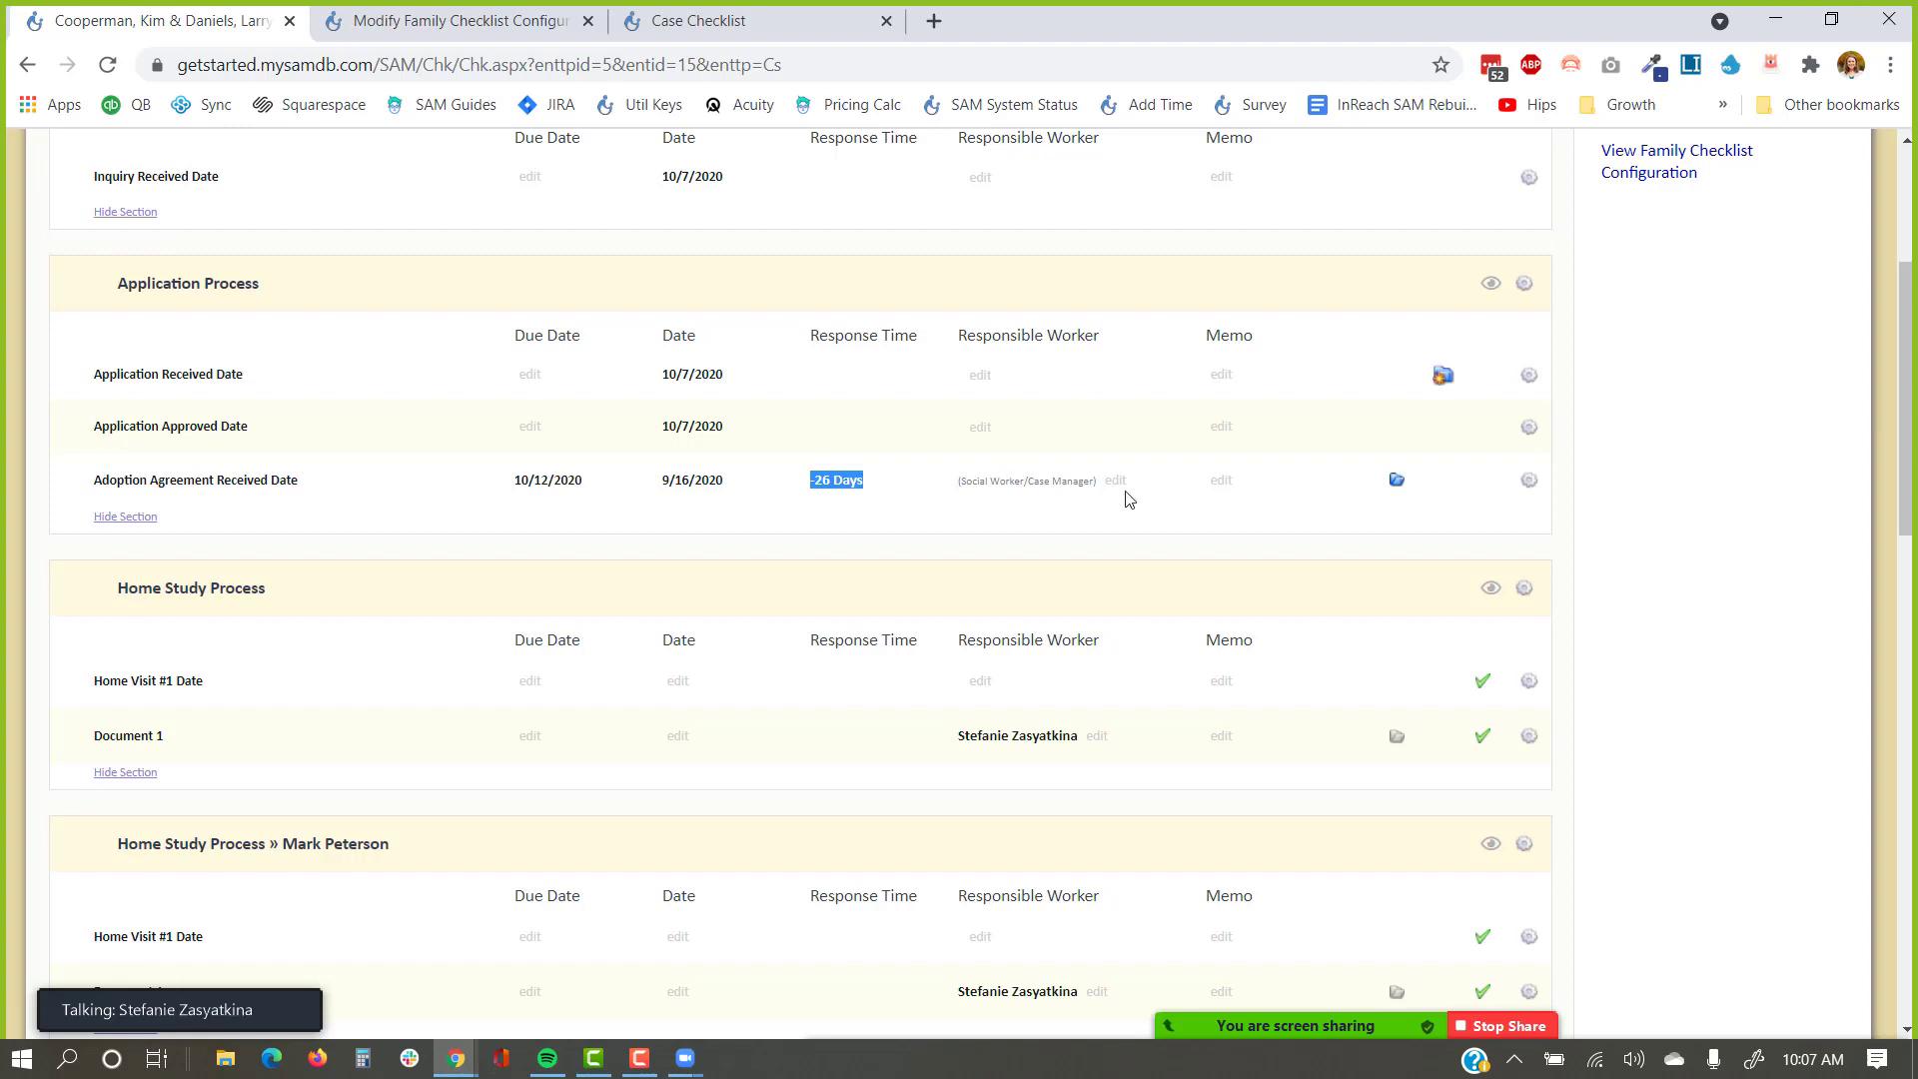
Search for a staff member by name and assign them as Application Received Date's responsible worker.
{"action": "left_click", "coordinate": [984, 377]}
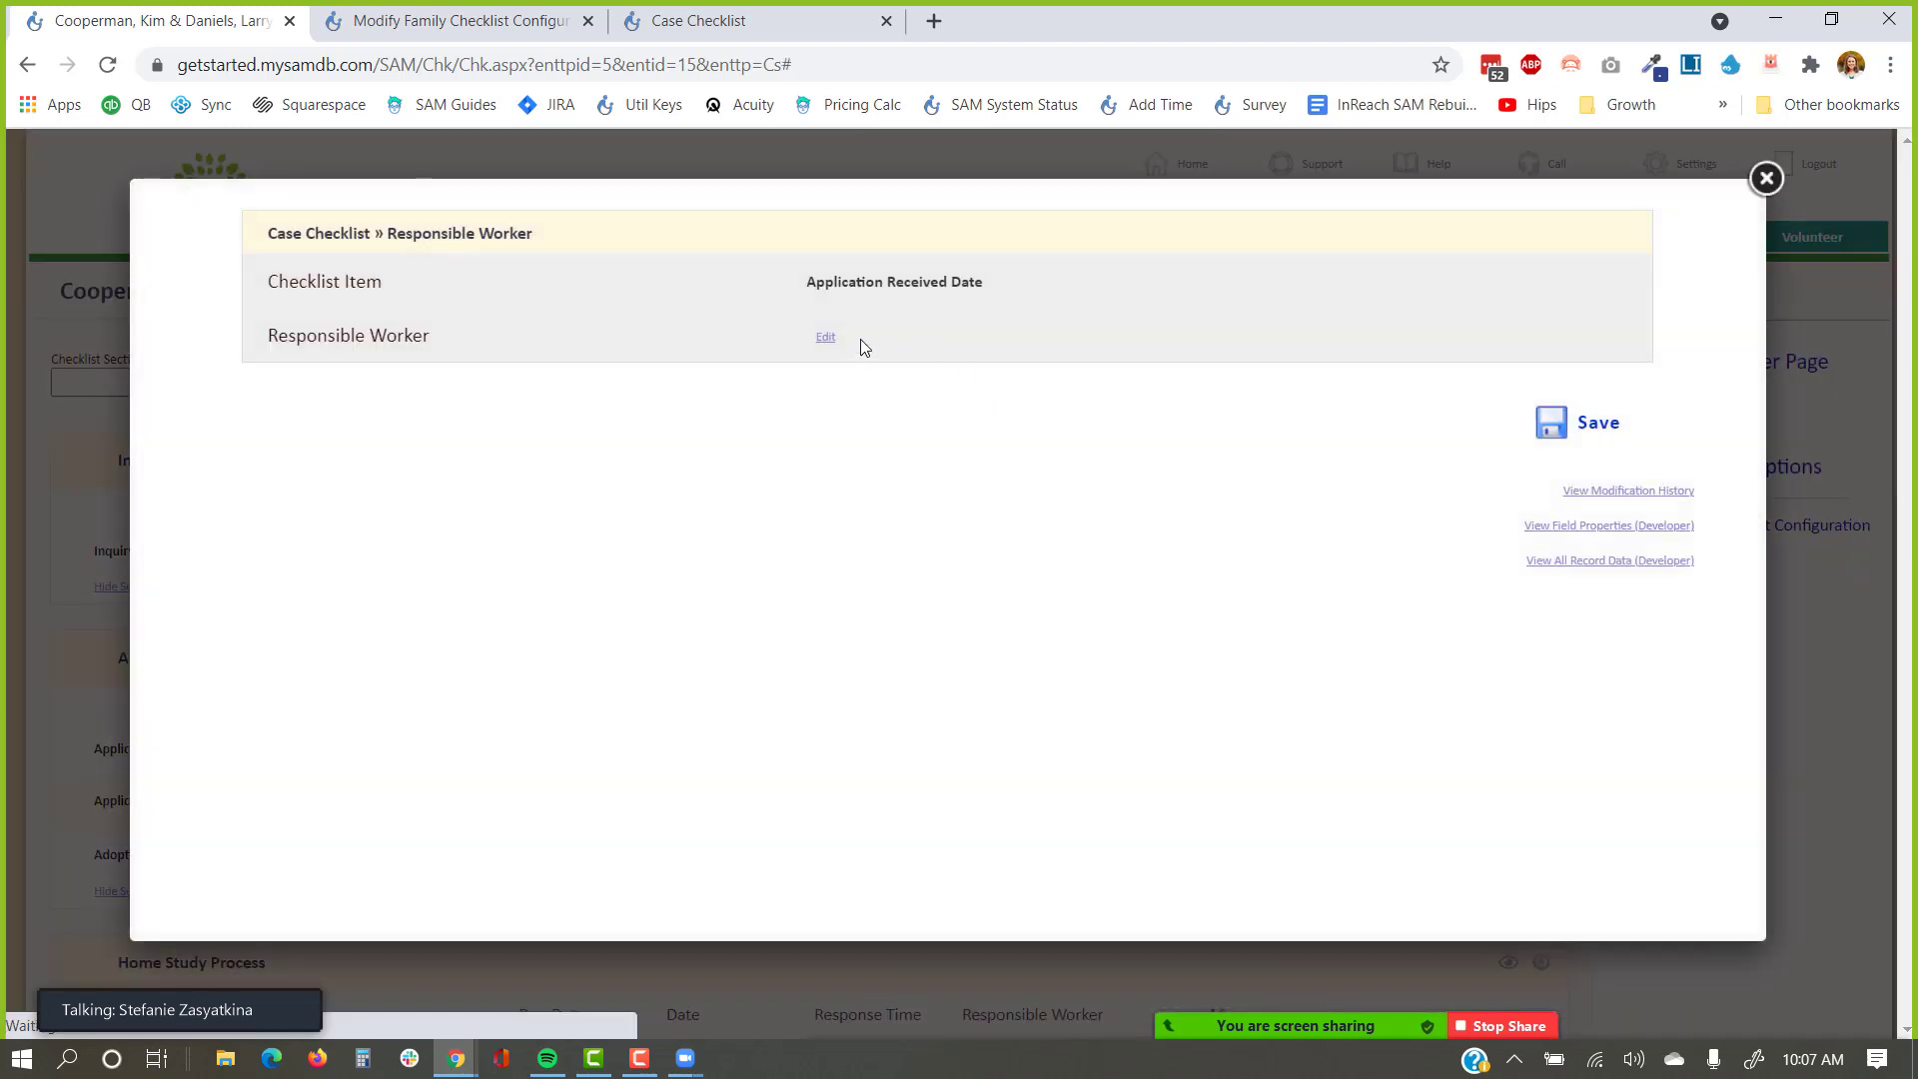
{"action": "left_click", "coordinate": [825, 338]}
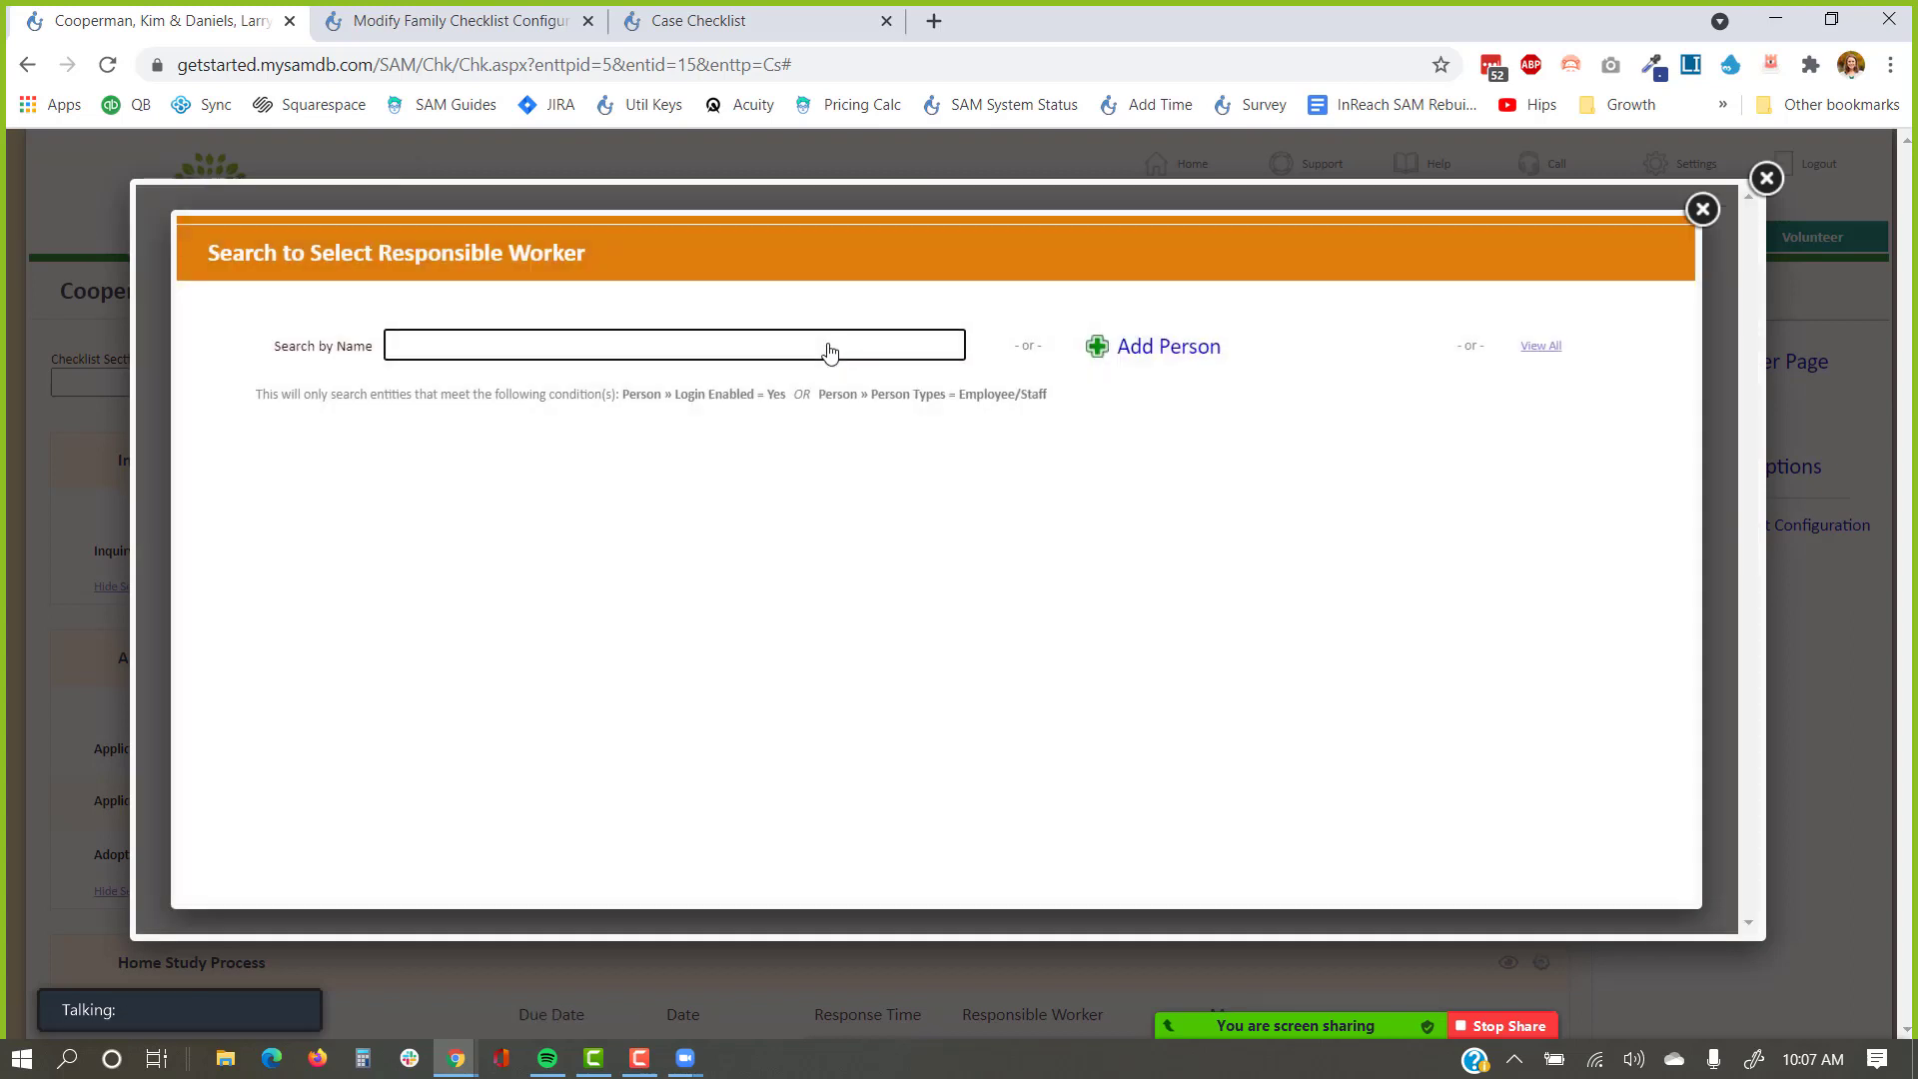
{"action": "type", "text": "stefanie"}
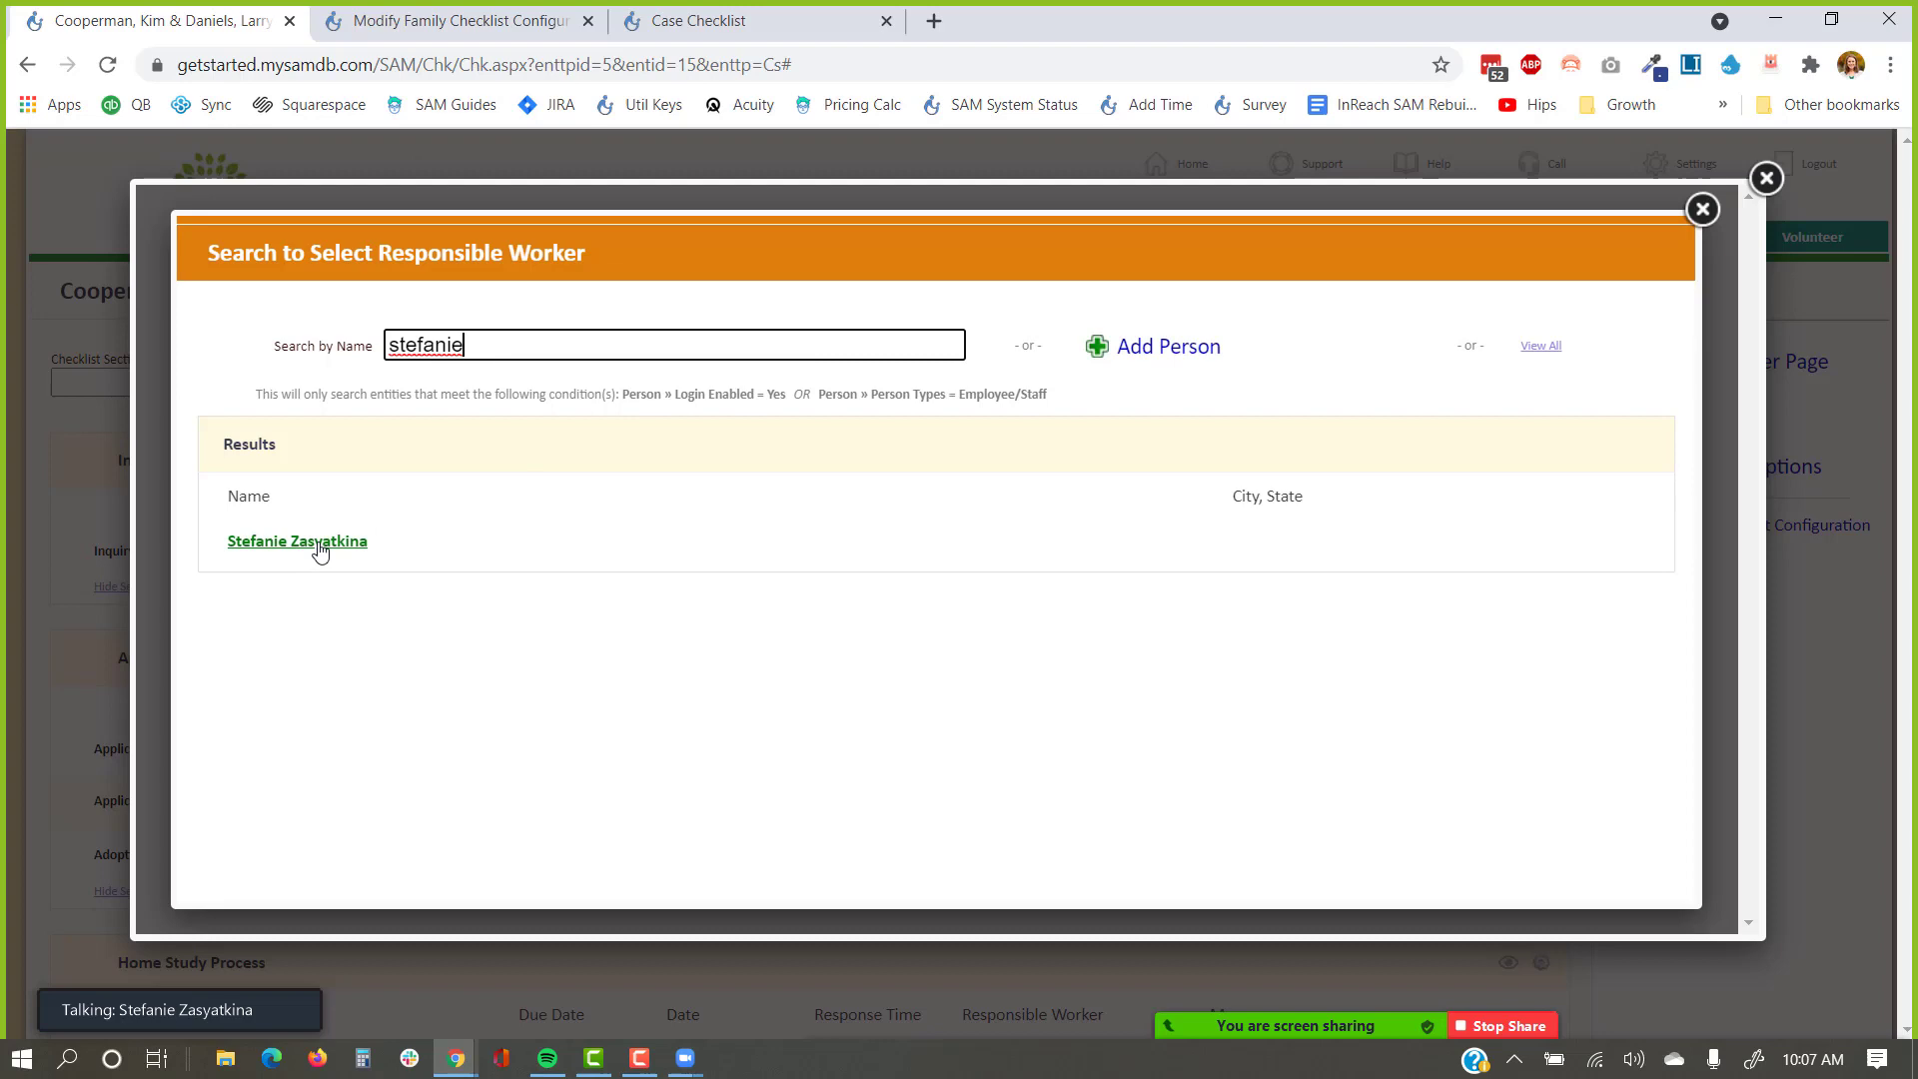
{"action": "left_click", "coordinate": [314, 545]}
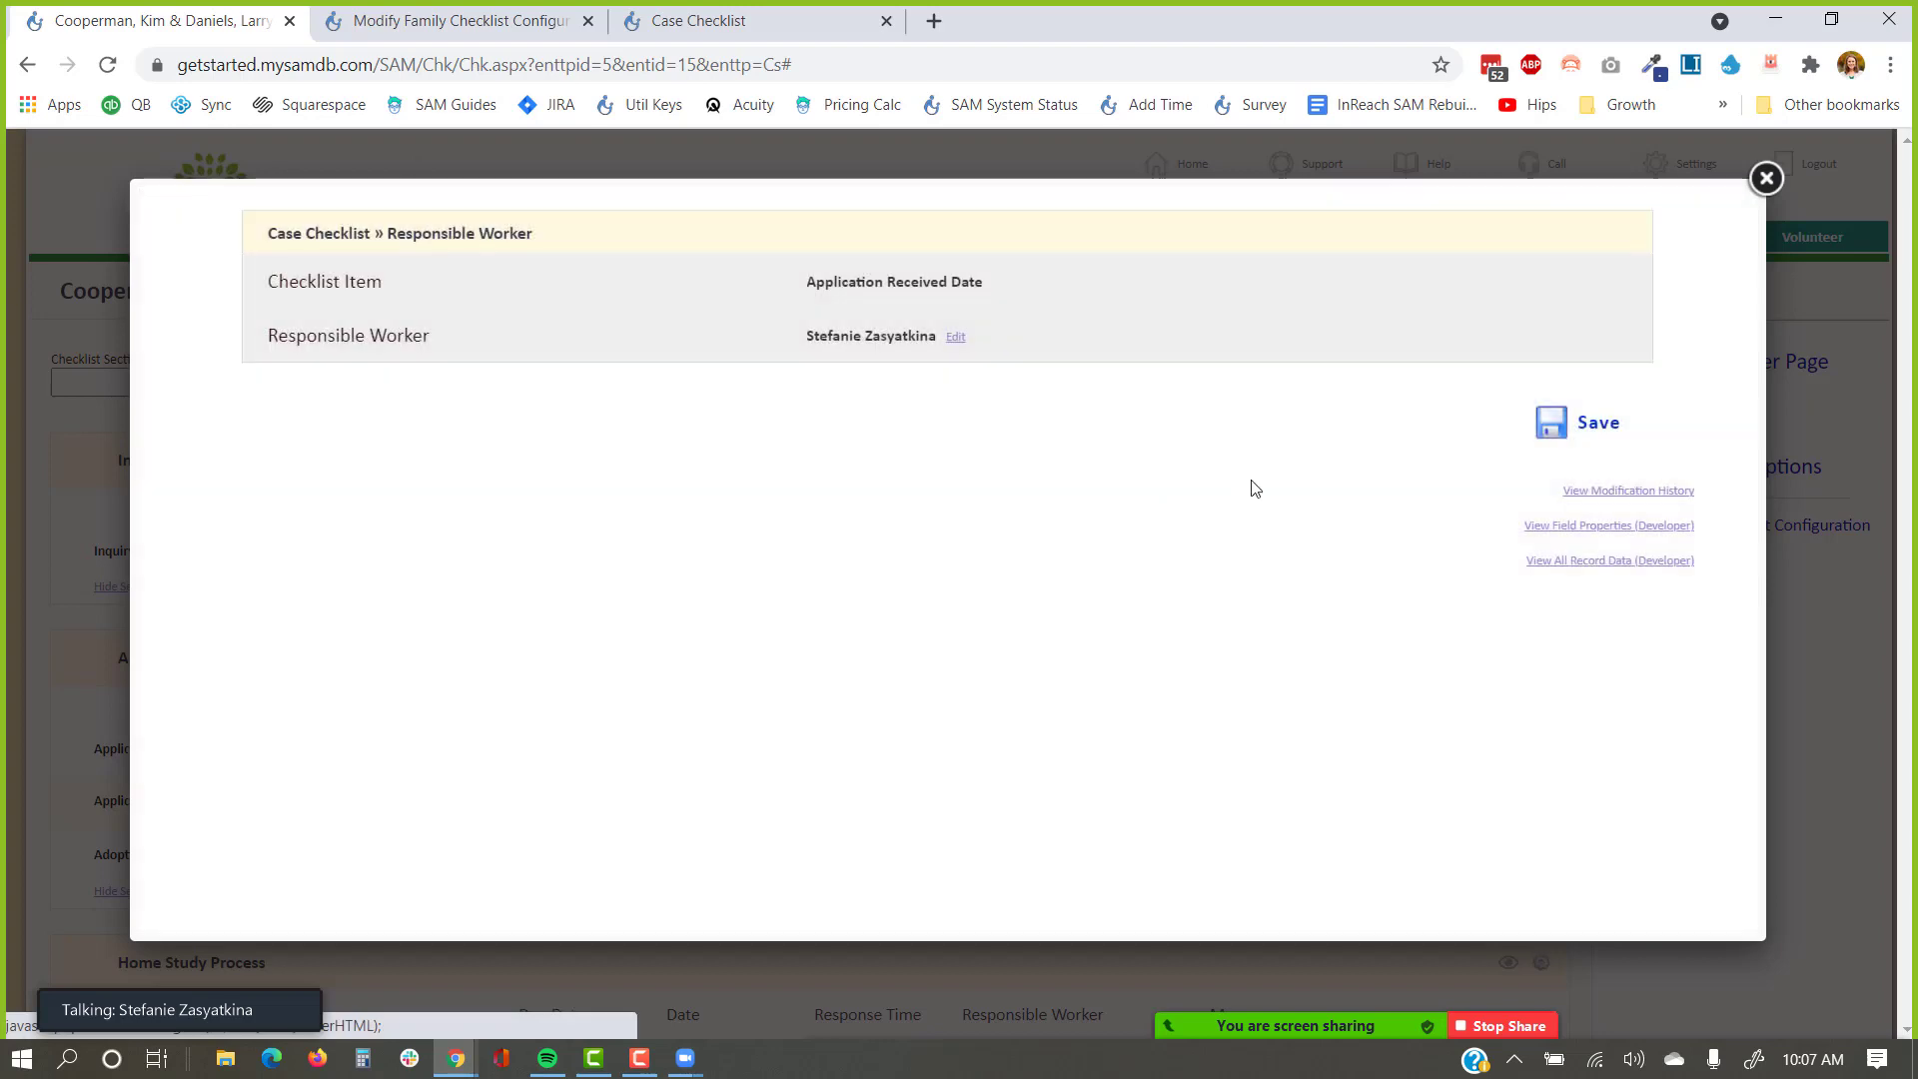
{"action": "left_click", "coordinate": [1593, 422]}
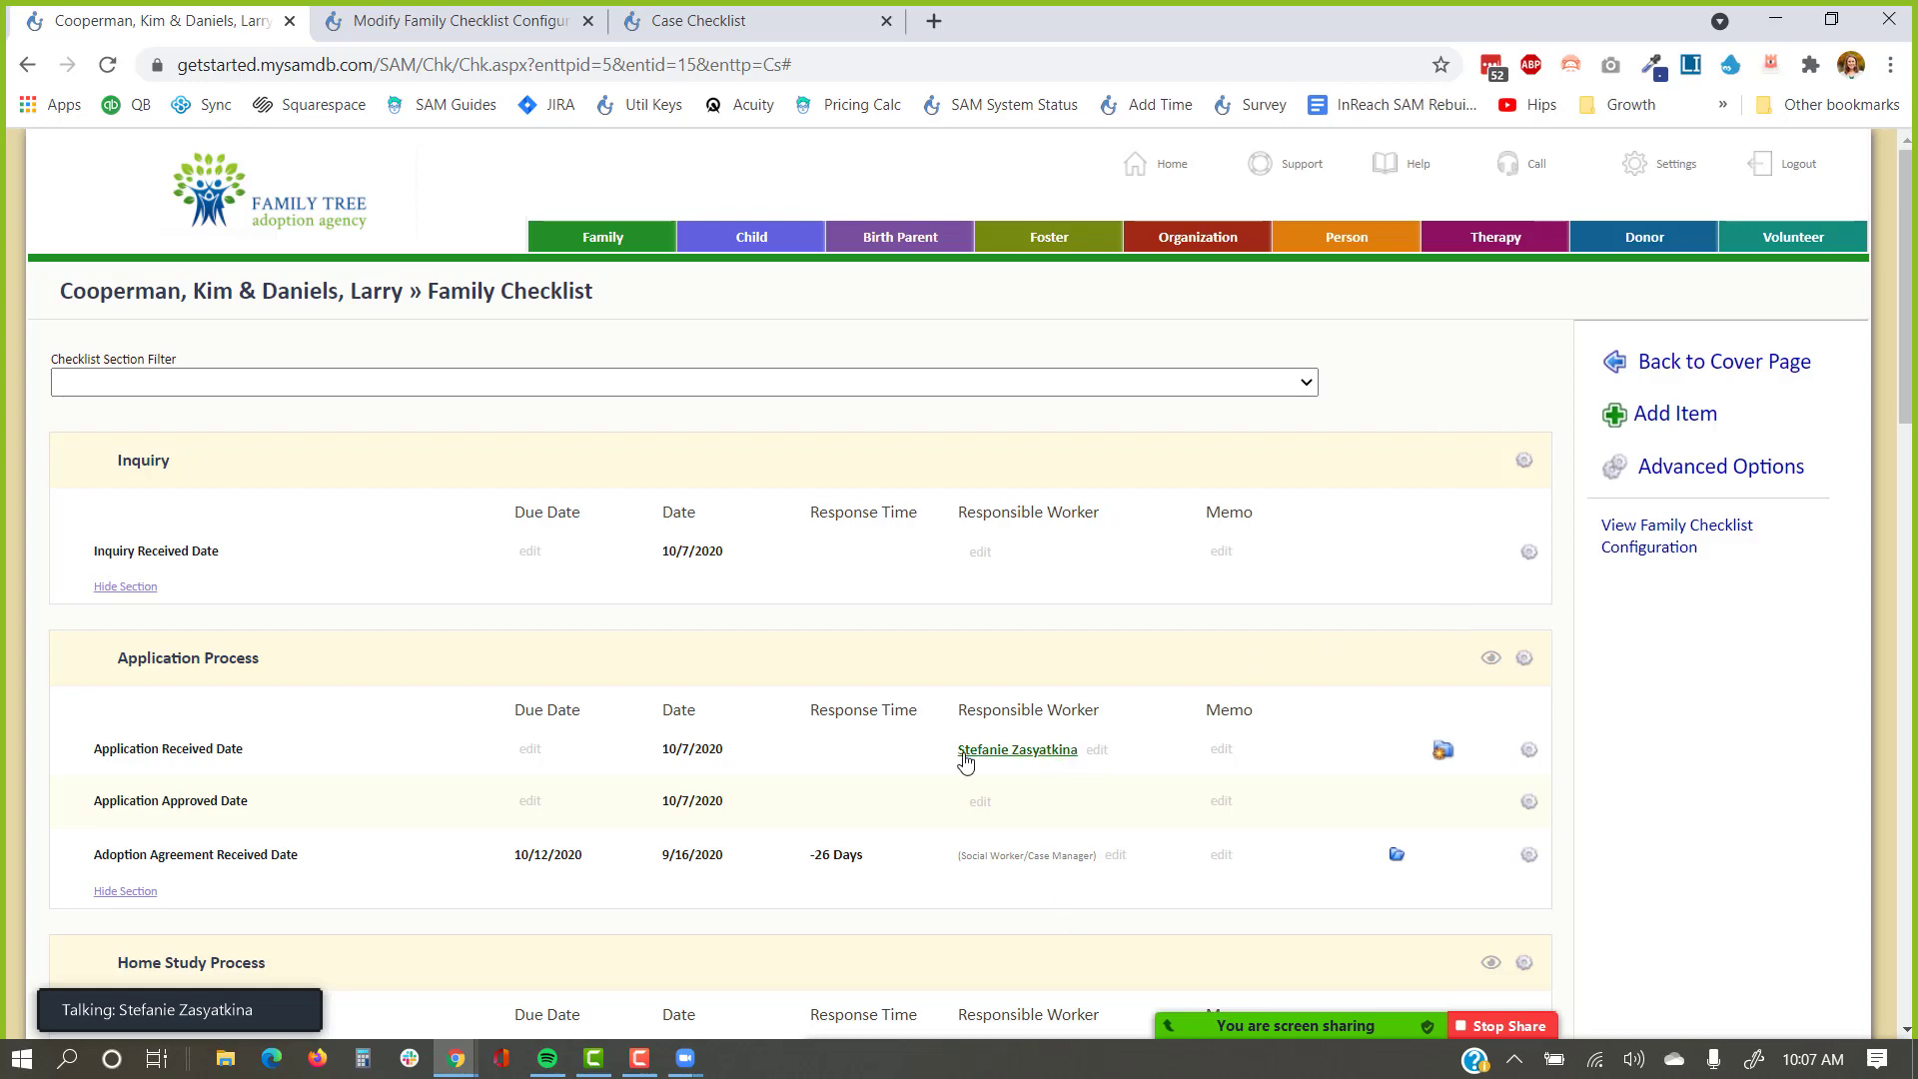
Point out the empty Social Worker/Case Manager placeholder, then go back to the cover page.
{"action": "scroll", "coordinate": [1019, 749], "scroll_direction": "down", "scroll_amount": 2}
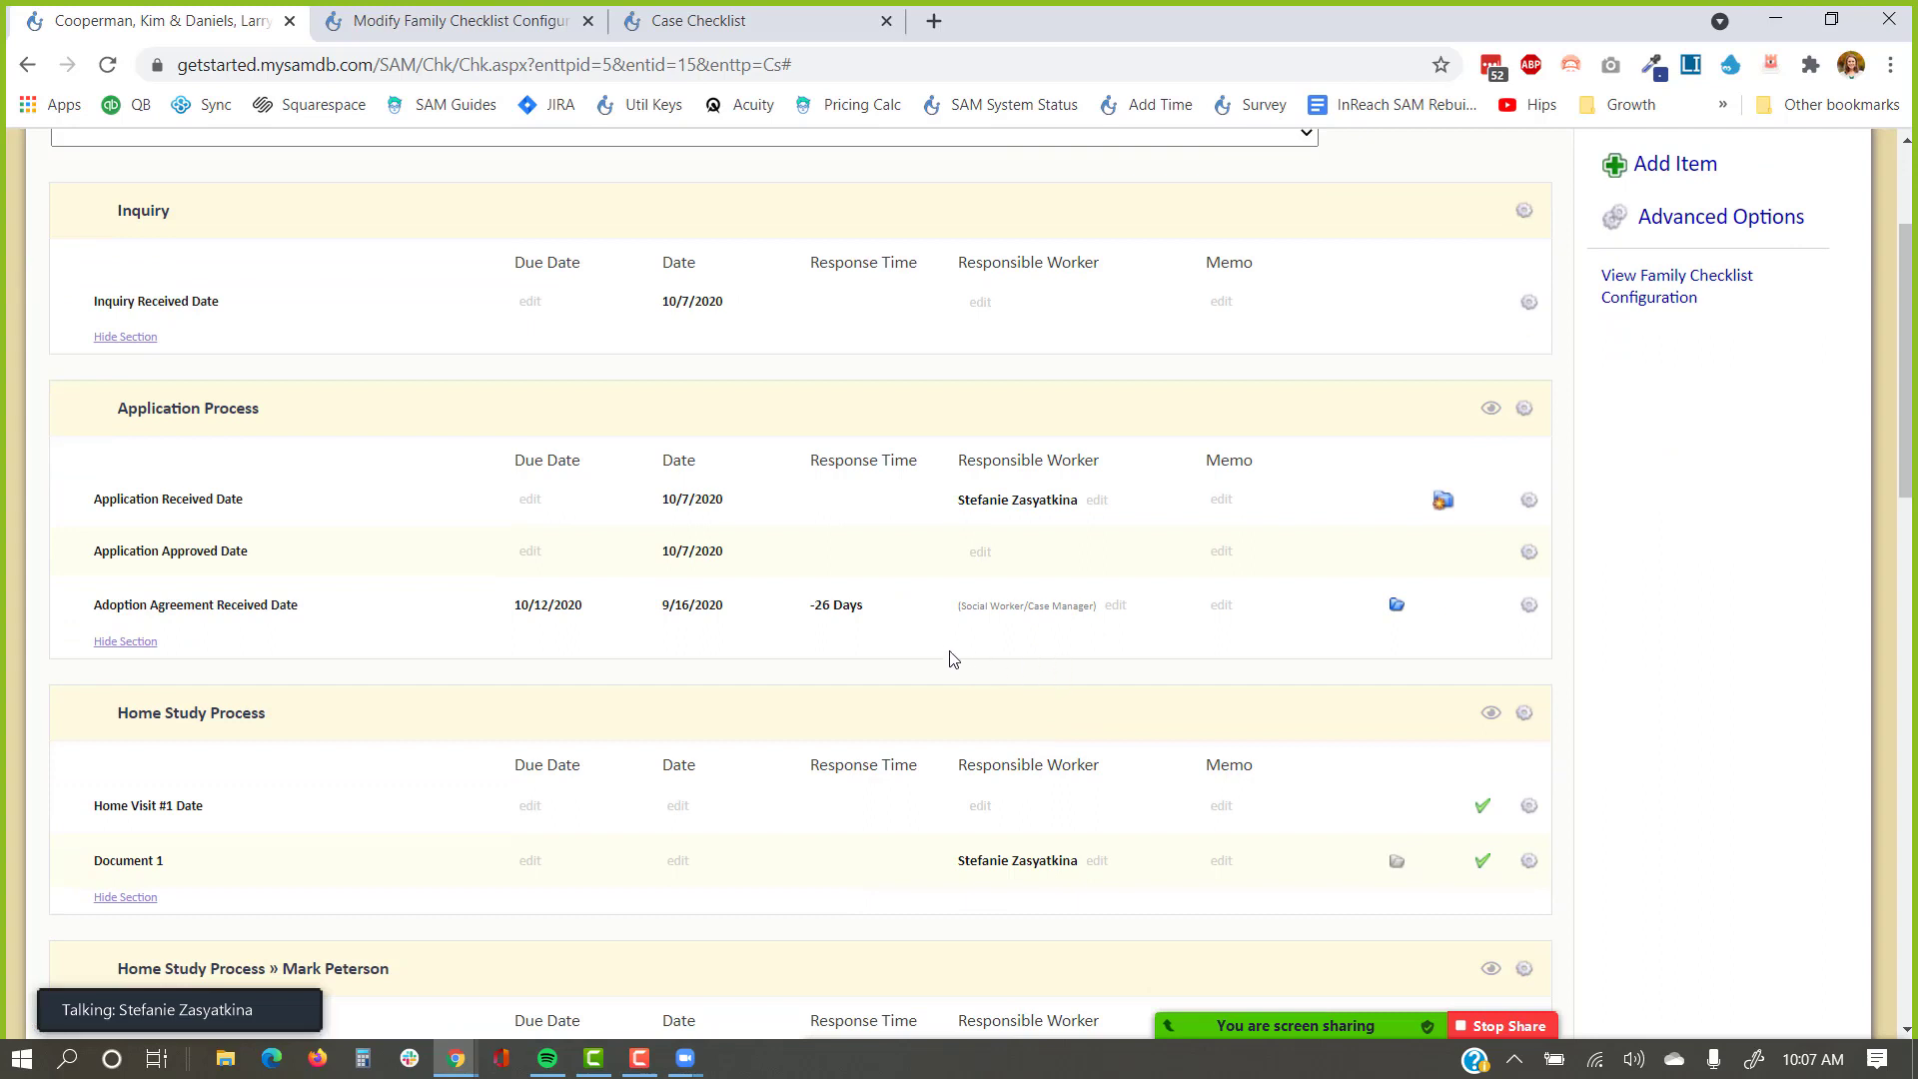
{"action": "left_click_drag", "start_coordinate": [951, 612], "coordinate": [1099, 626]}
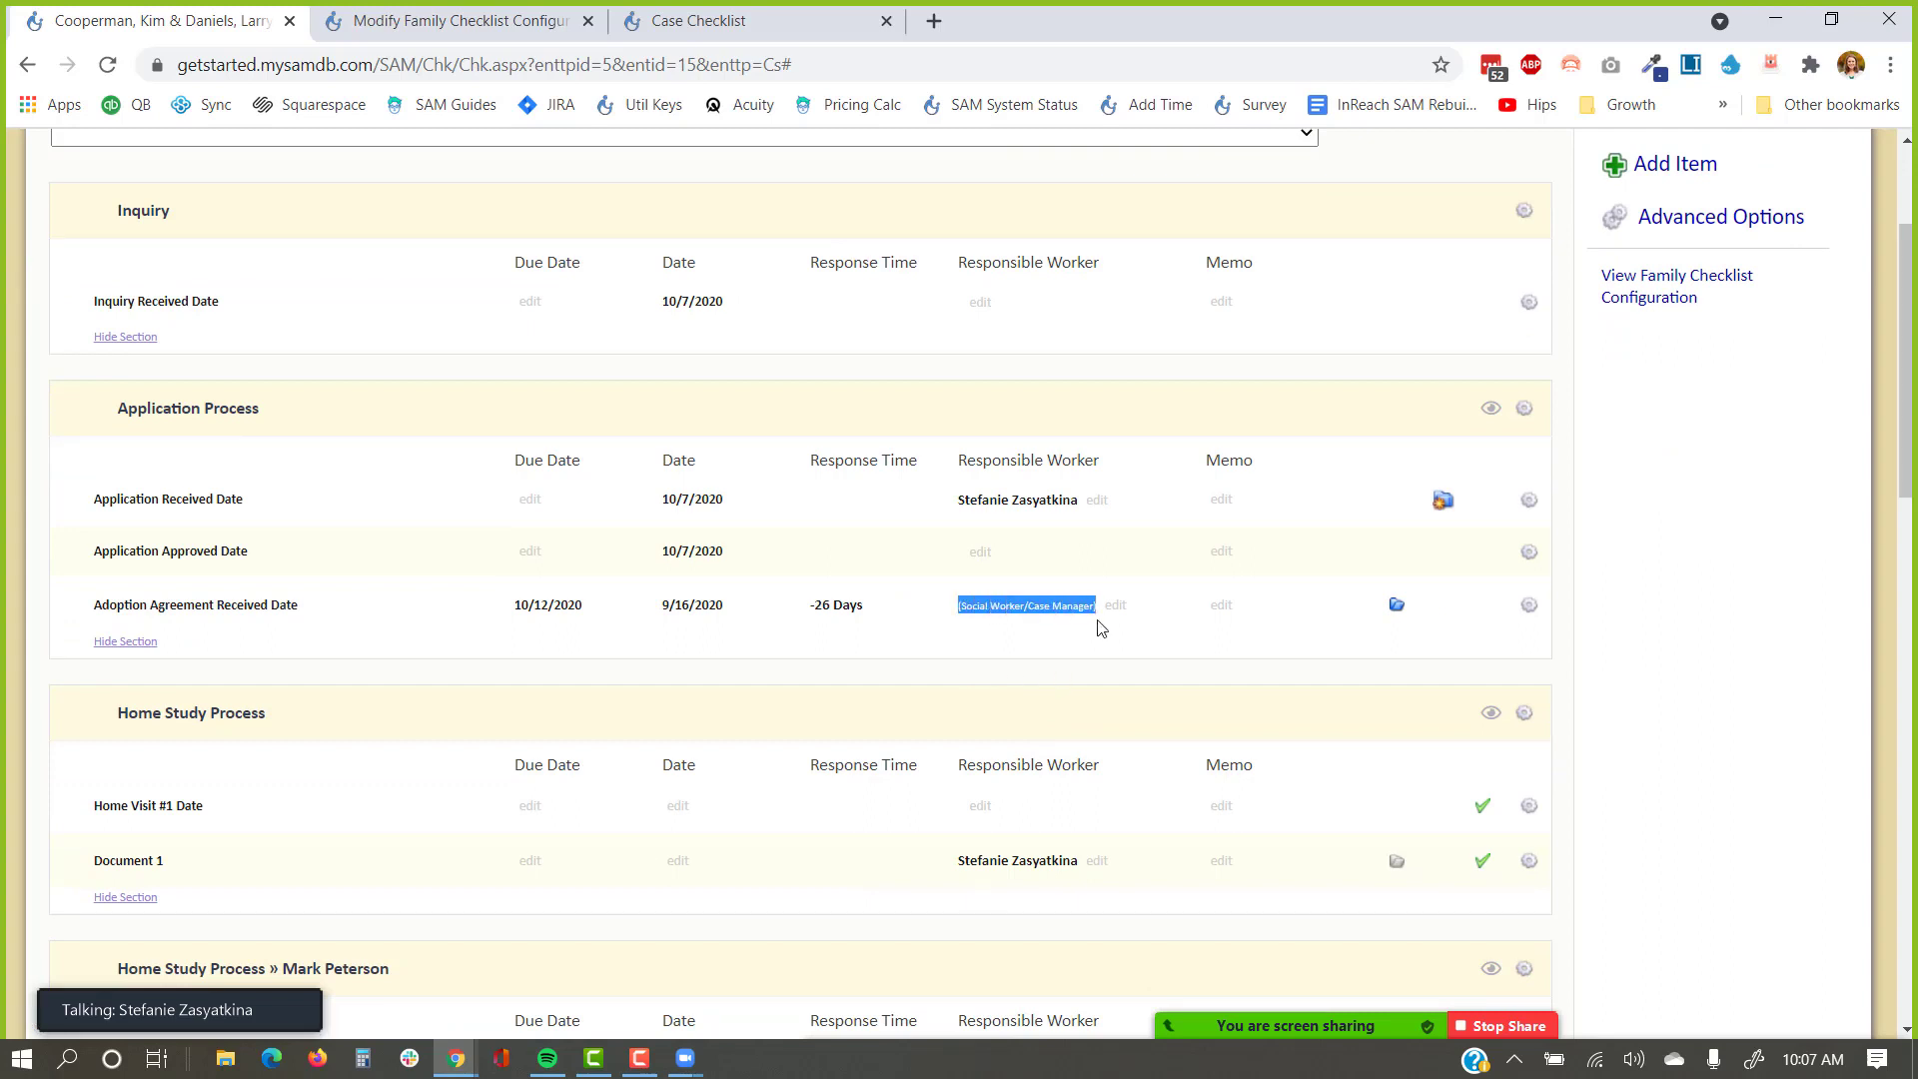
{"action": "scroll", "coordinate": [1102, 627], "scroll_direction": "up", "scroll_amount": 1}
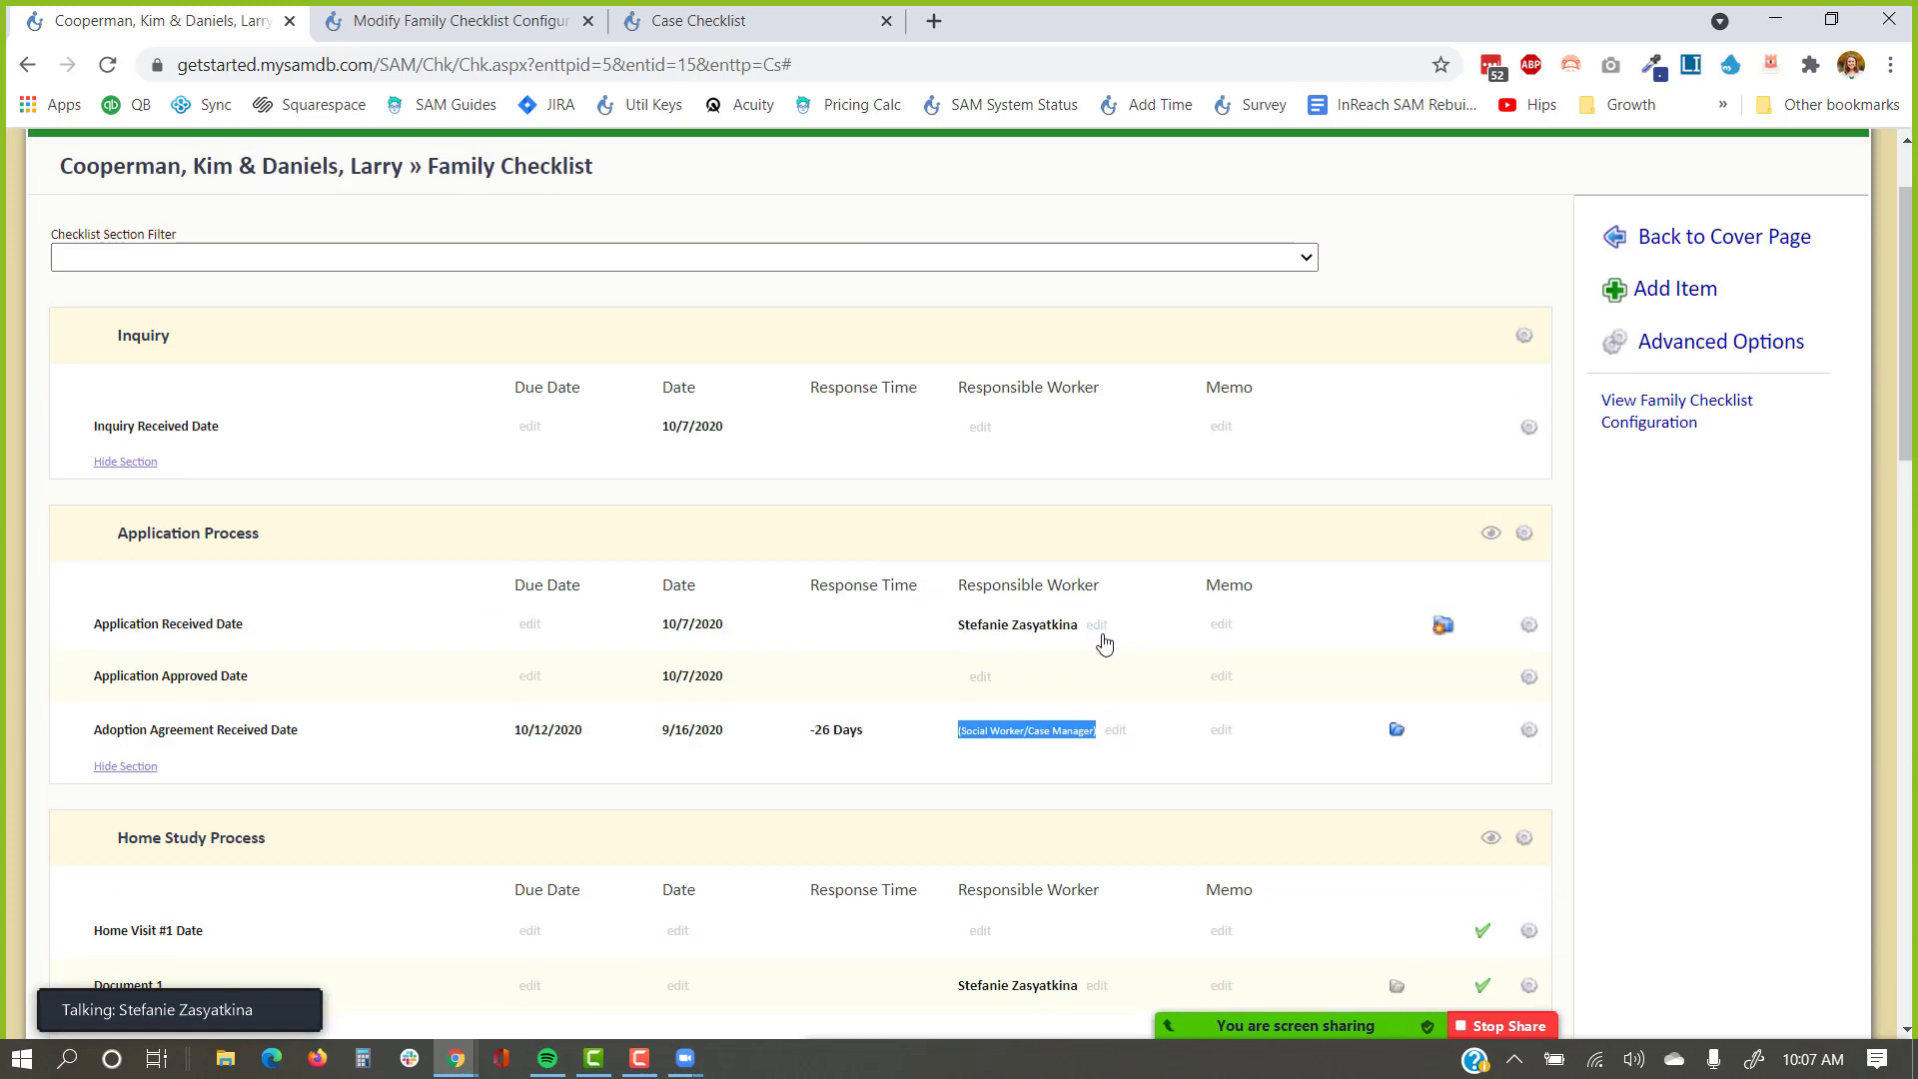
{"action": "left_click", "coordinate": [1786, 254]}
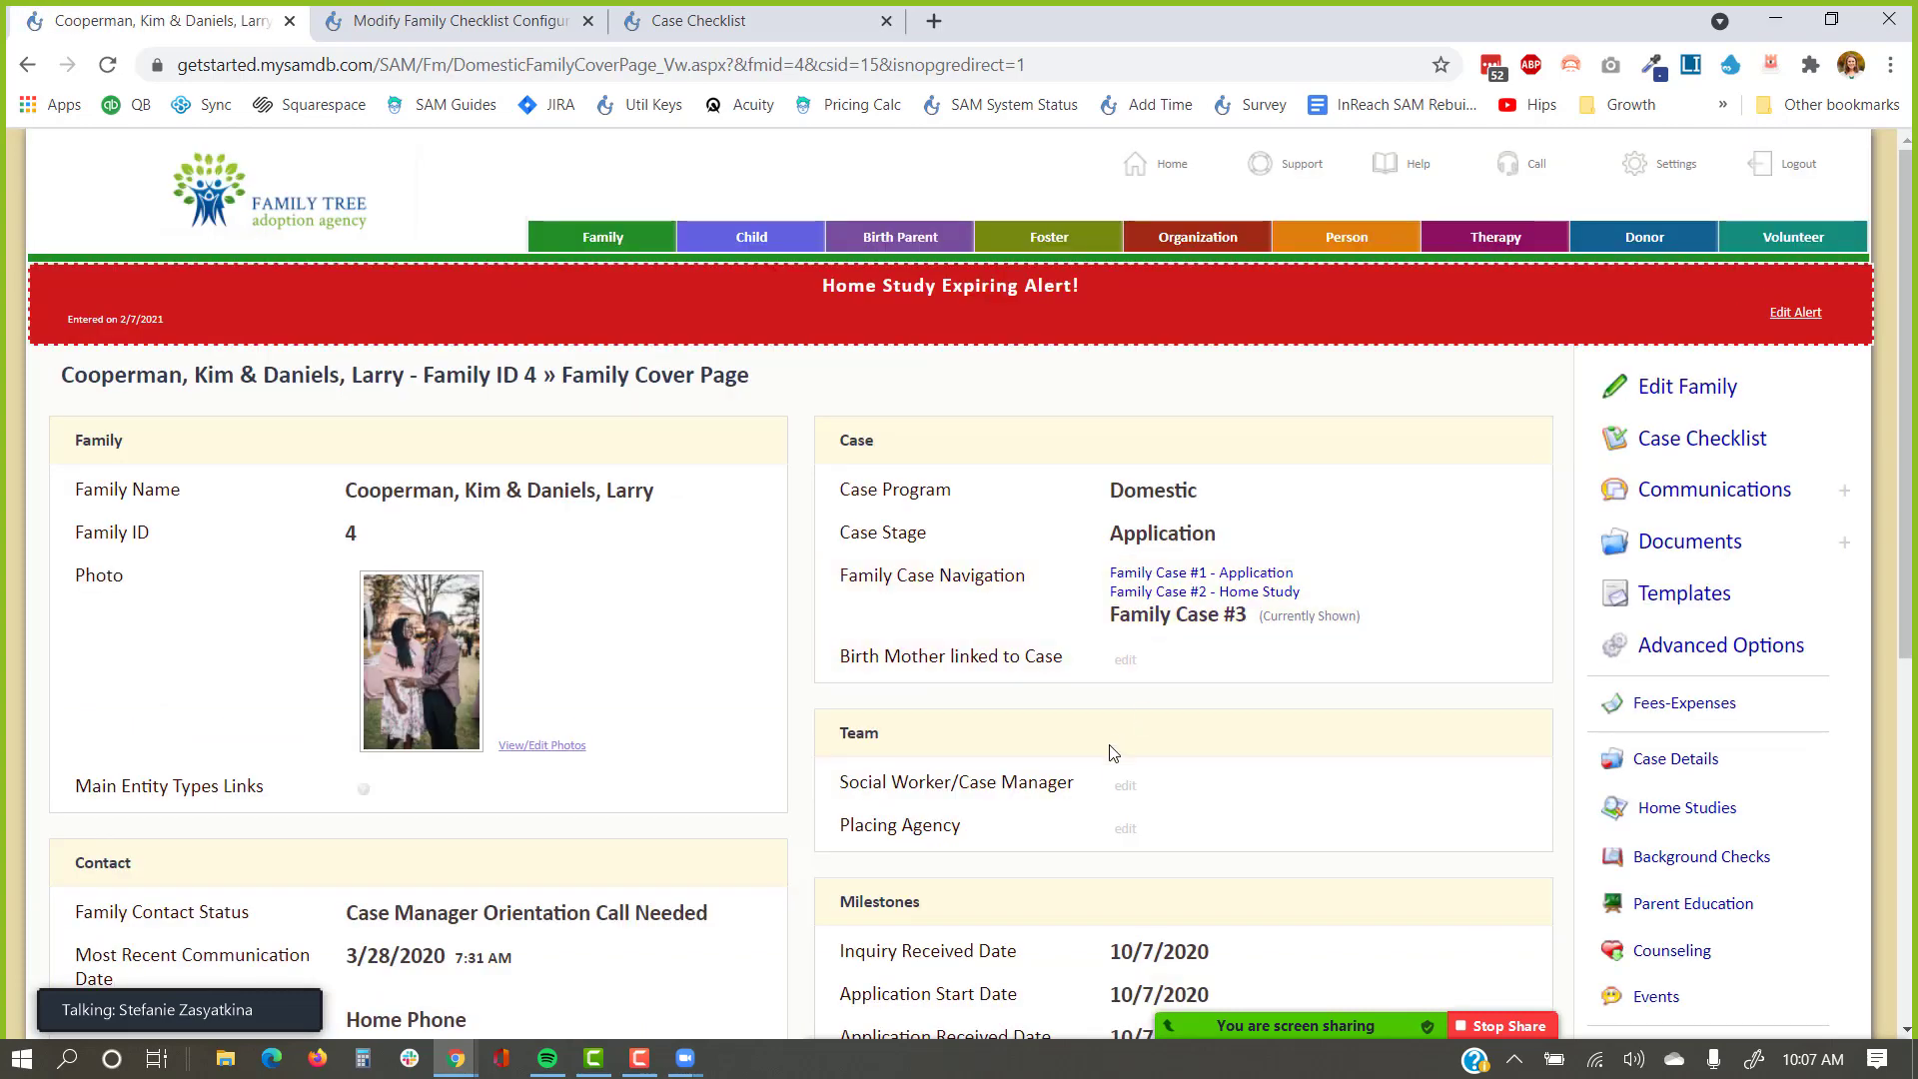
Assign a staff member as the case's Social Worker/Case Manager and reopen the Case Checklist.
{"action": "left_click", "coordinate": [1127, 788]}
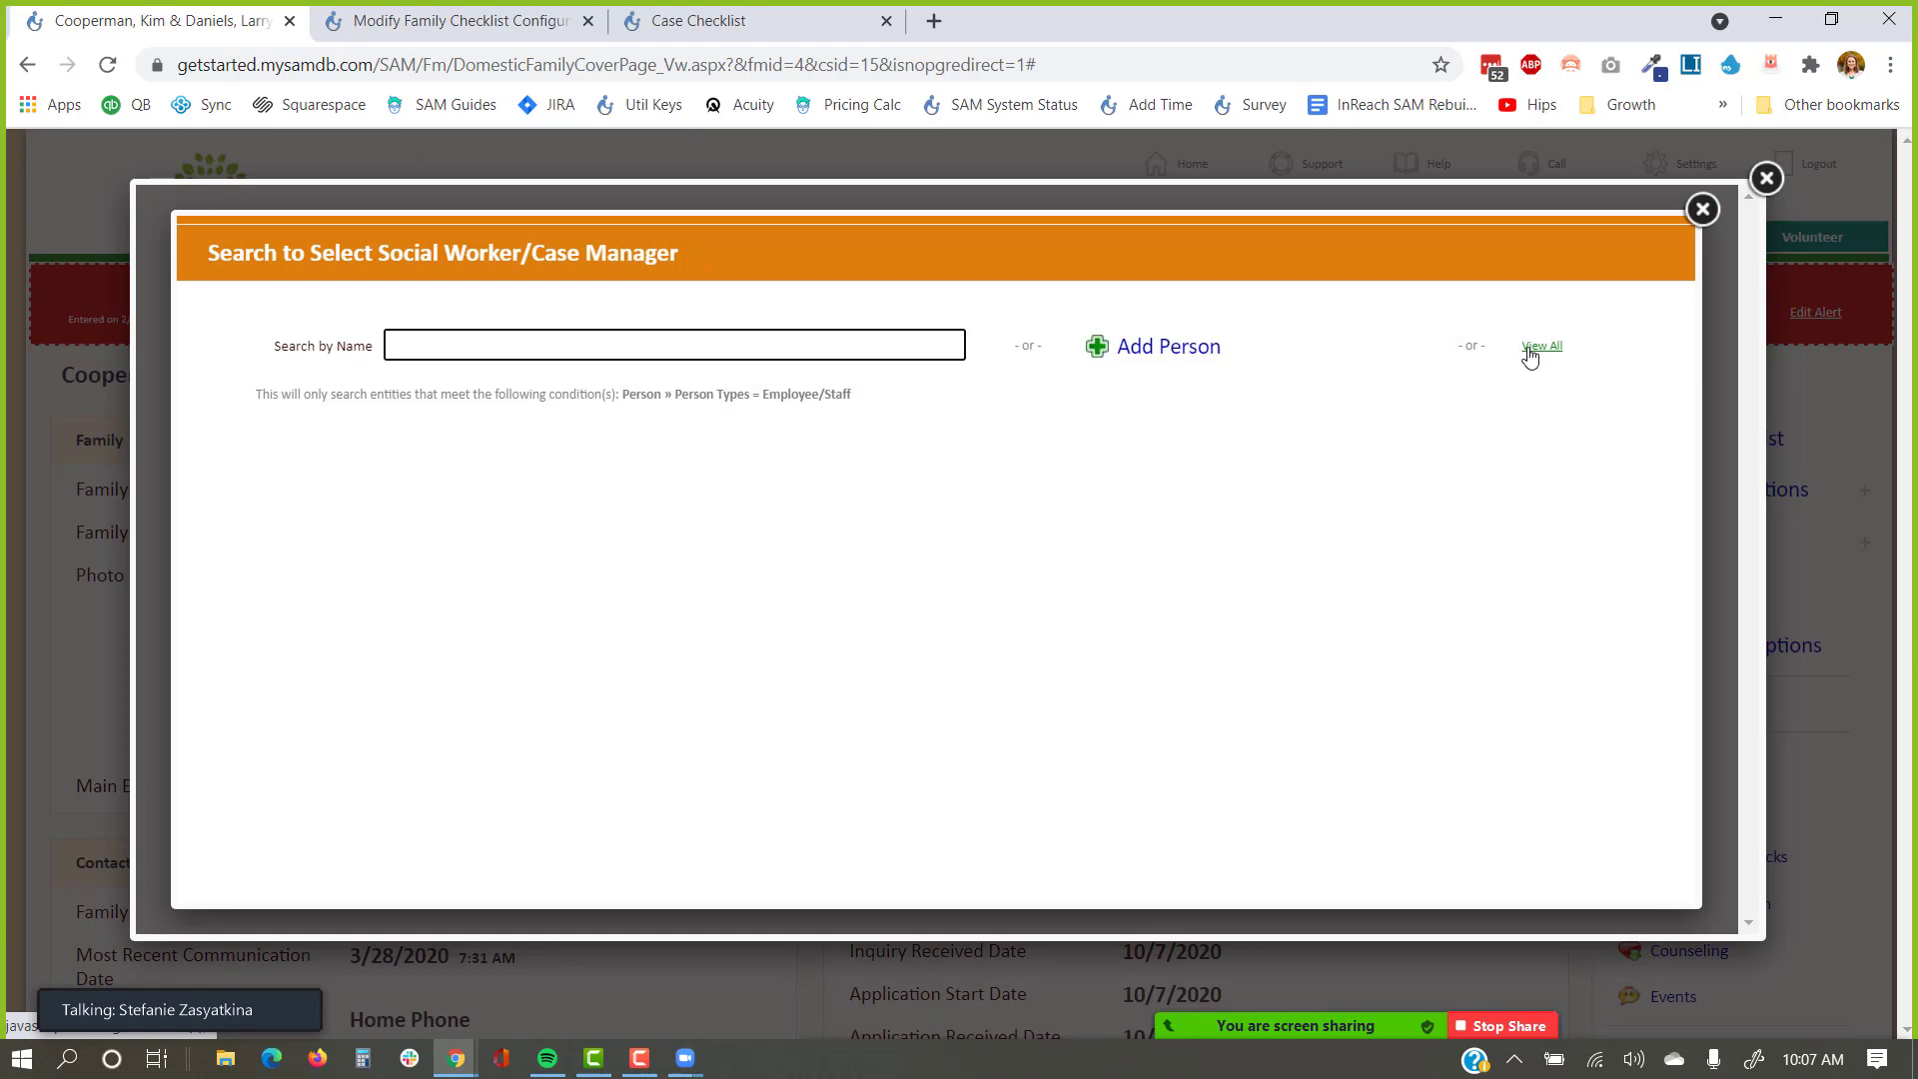
{"action": "left_click", "coordinate": [1522, 345]}
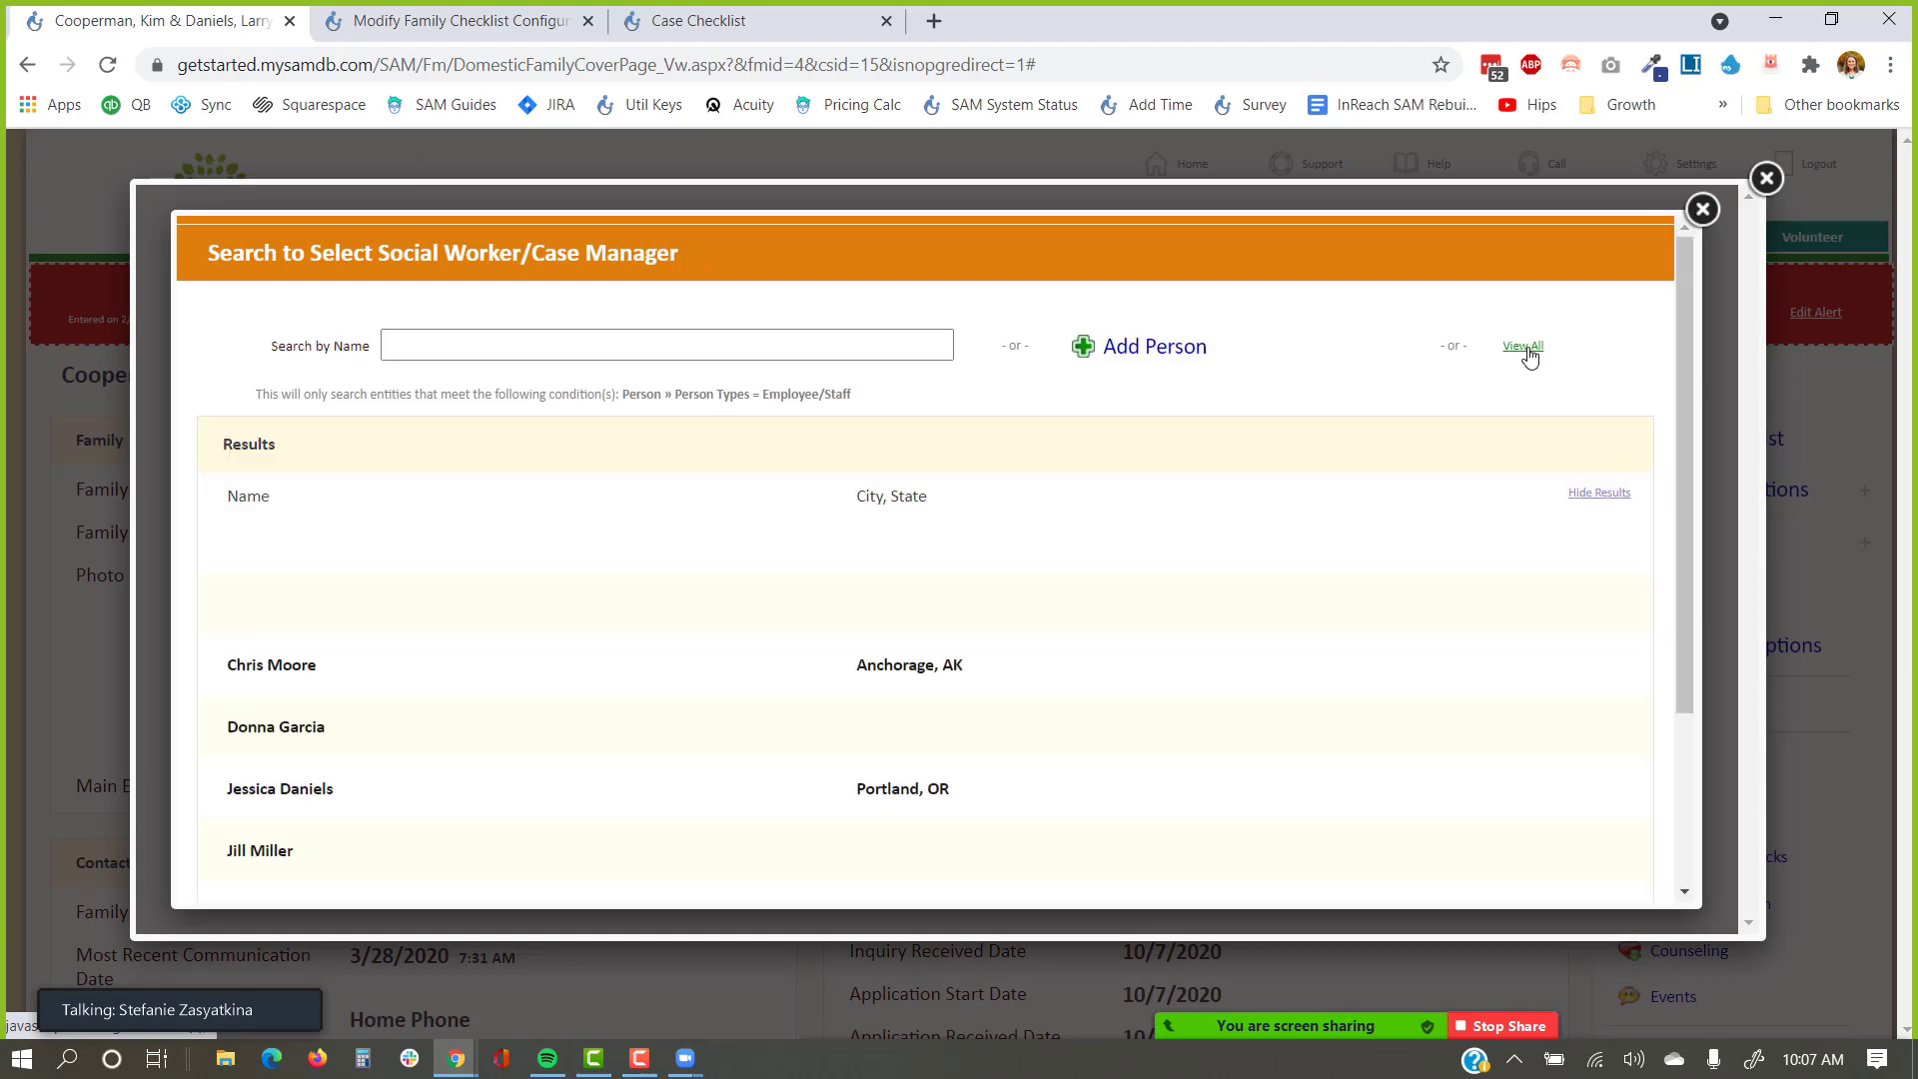
{"action": "scroll", "coordinate": [324, 657], "scroll_direction": "down", "scroll_amount": 1}
{"action": "left_click", "coordinate": [285, 539]}
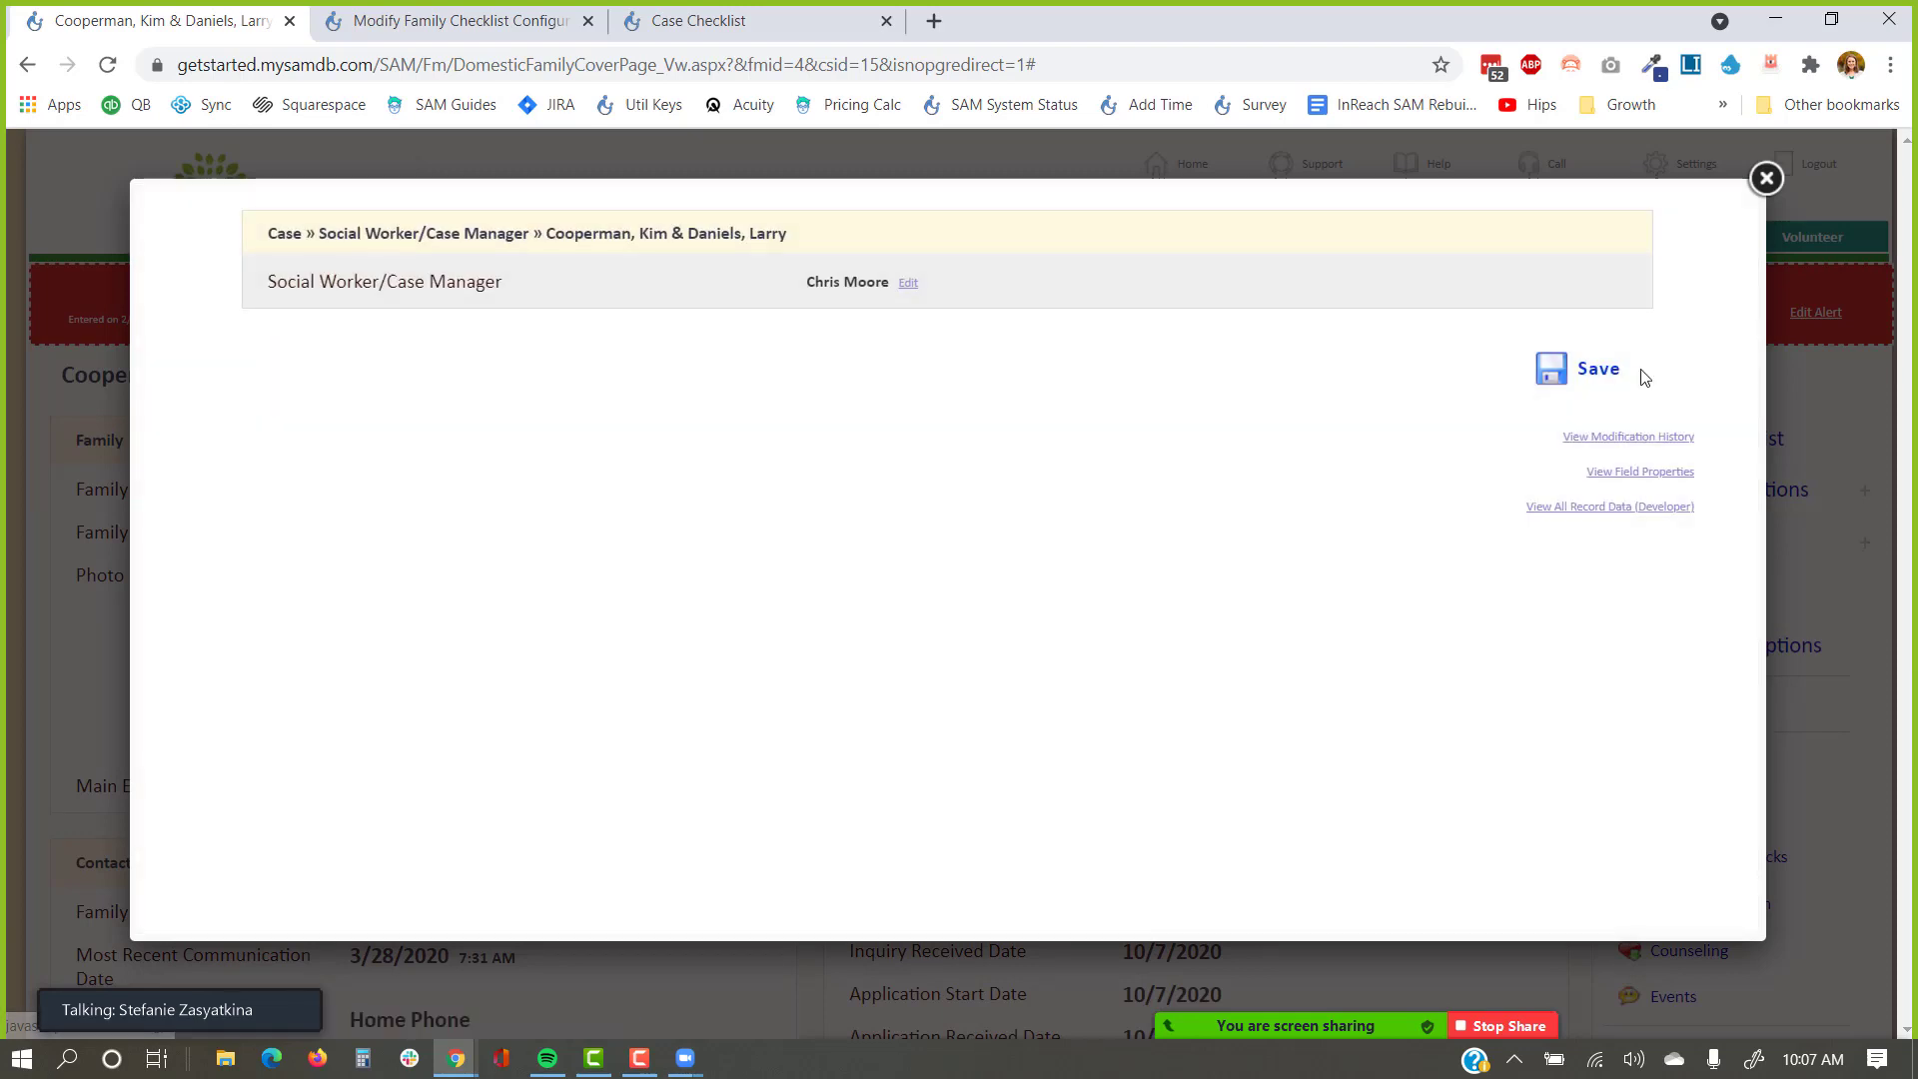
{"action": "left_click", "coordinate": [1610, 375]}
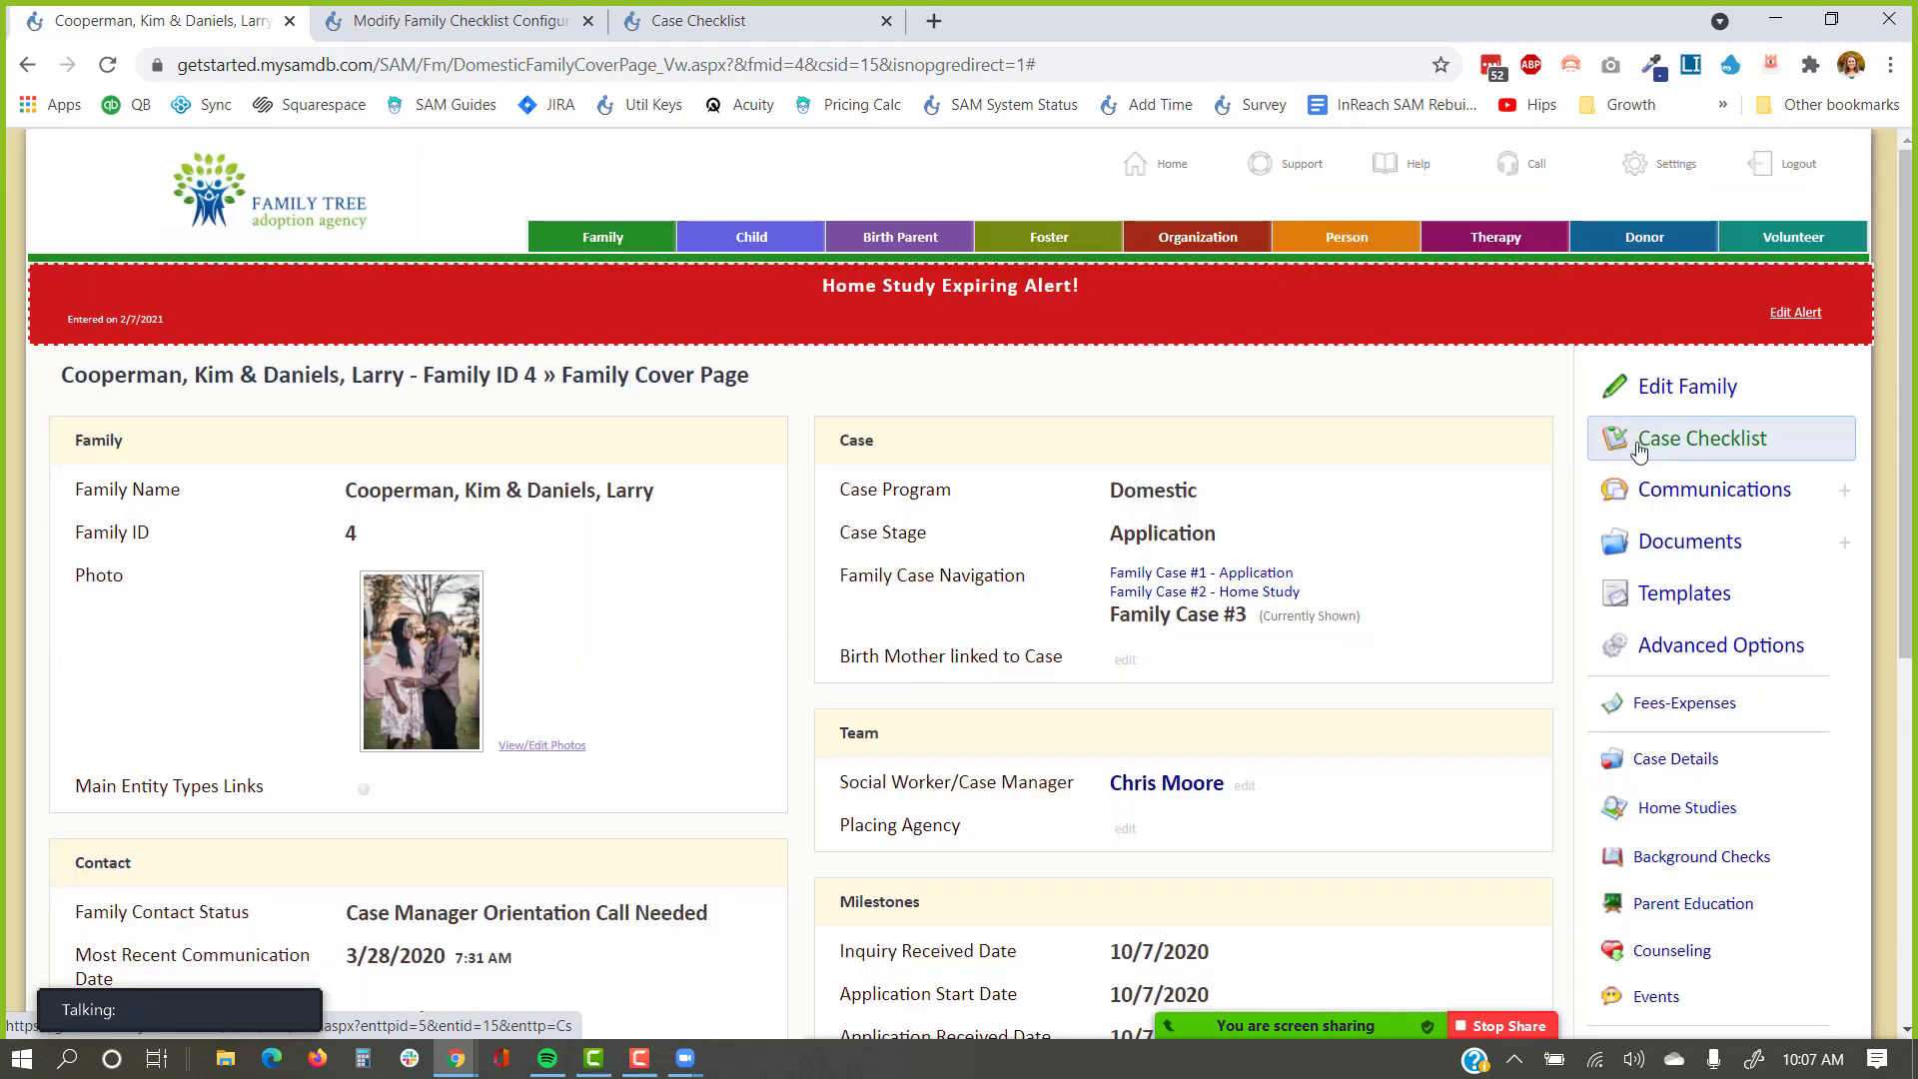
{"action": "left_click", "coordinate": [1639, 450]}
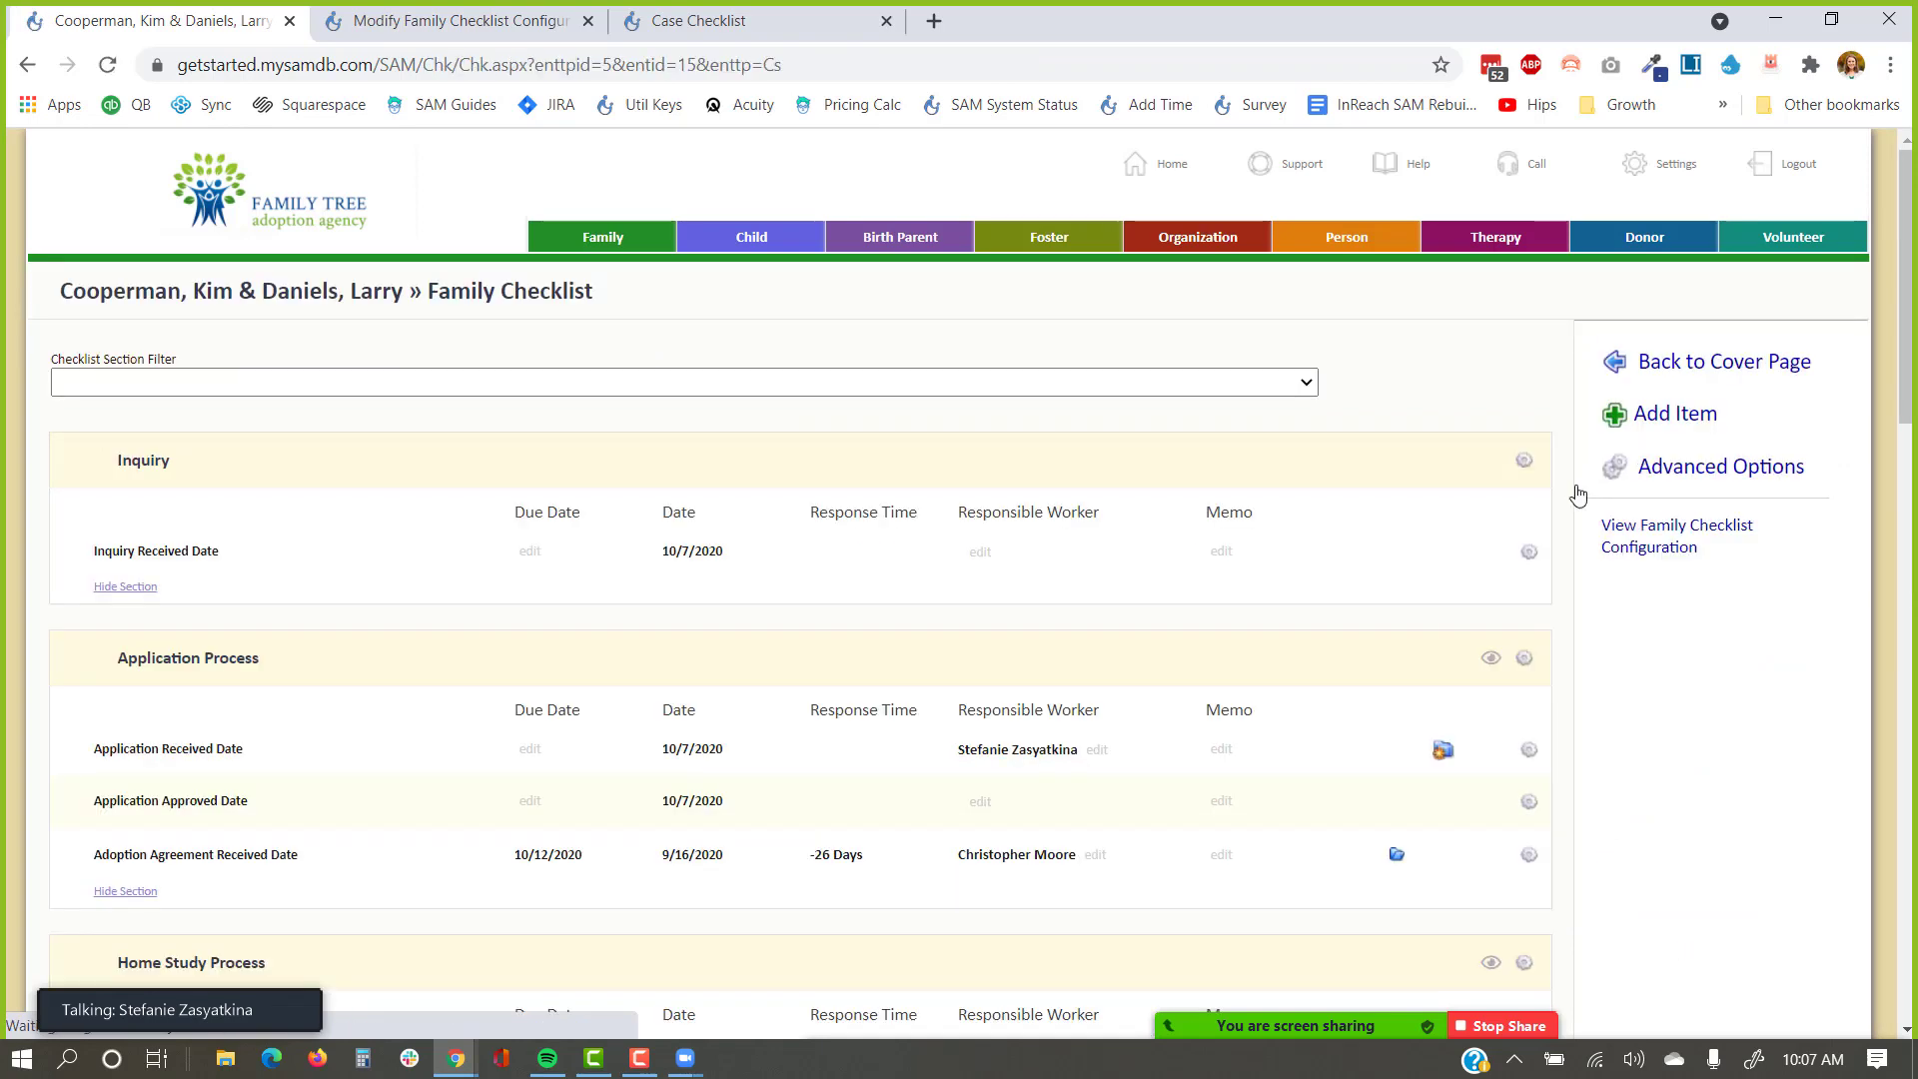
{"action": "scroll", "coordinate": [1178, 582], "scroll_direction": "down", "scroll_amount": 3}
{"action": "scroll", "coordinate": [1179, 582], "scroll_direction": "down", "scroll_amount": 1}
{"action": "left_click_drag", "start_coordinate": [1125, 479], "coordinate": [959, 483]}
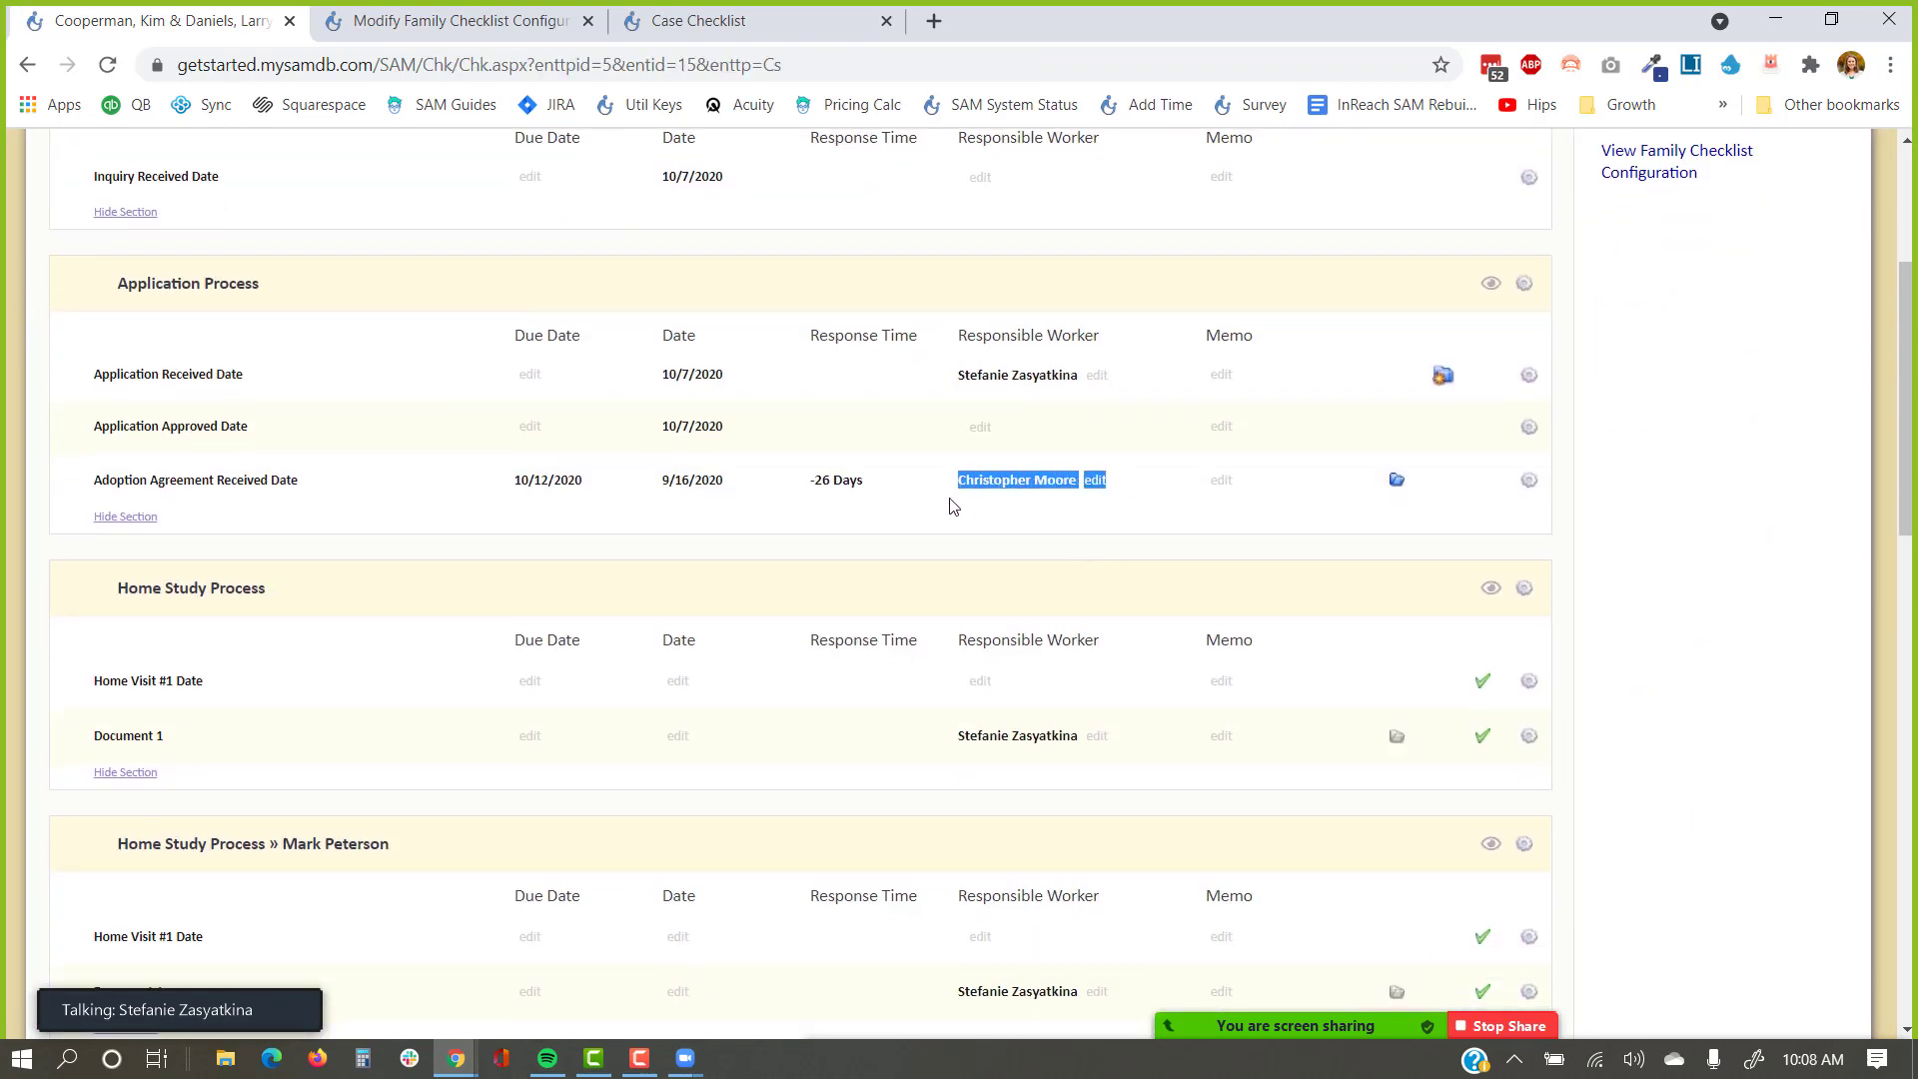
{"action": "left_click", "coordinate": [949, 527]}
{"action": "scroll", "coordinate": [1052, 512], "scroll_direction": "down", "scroll_amount": 9}
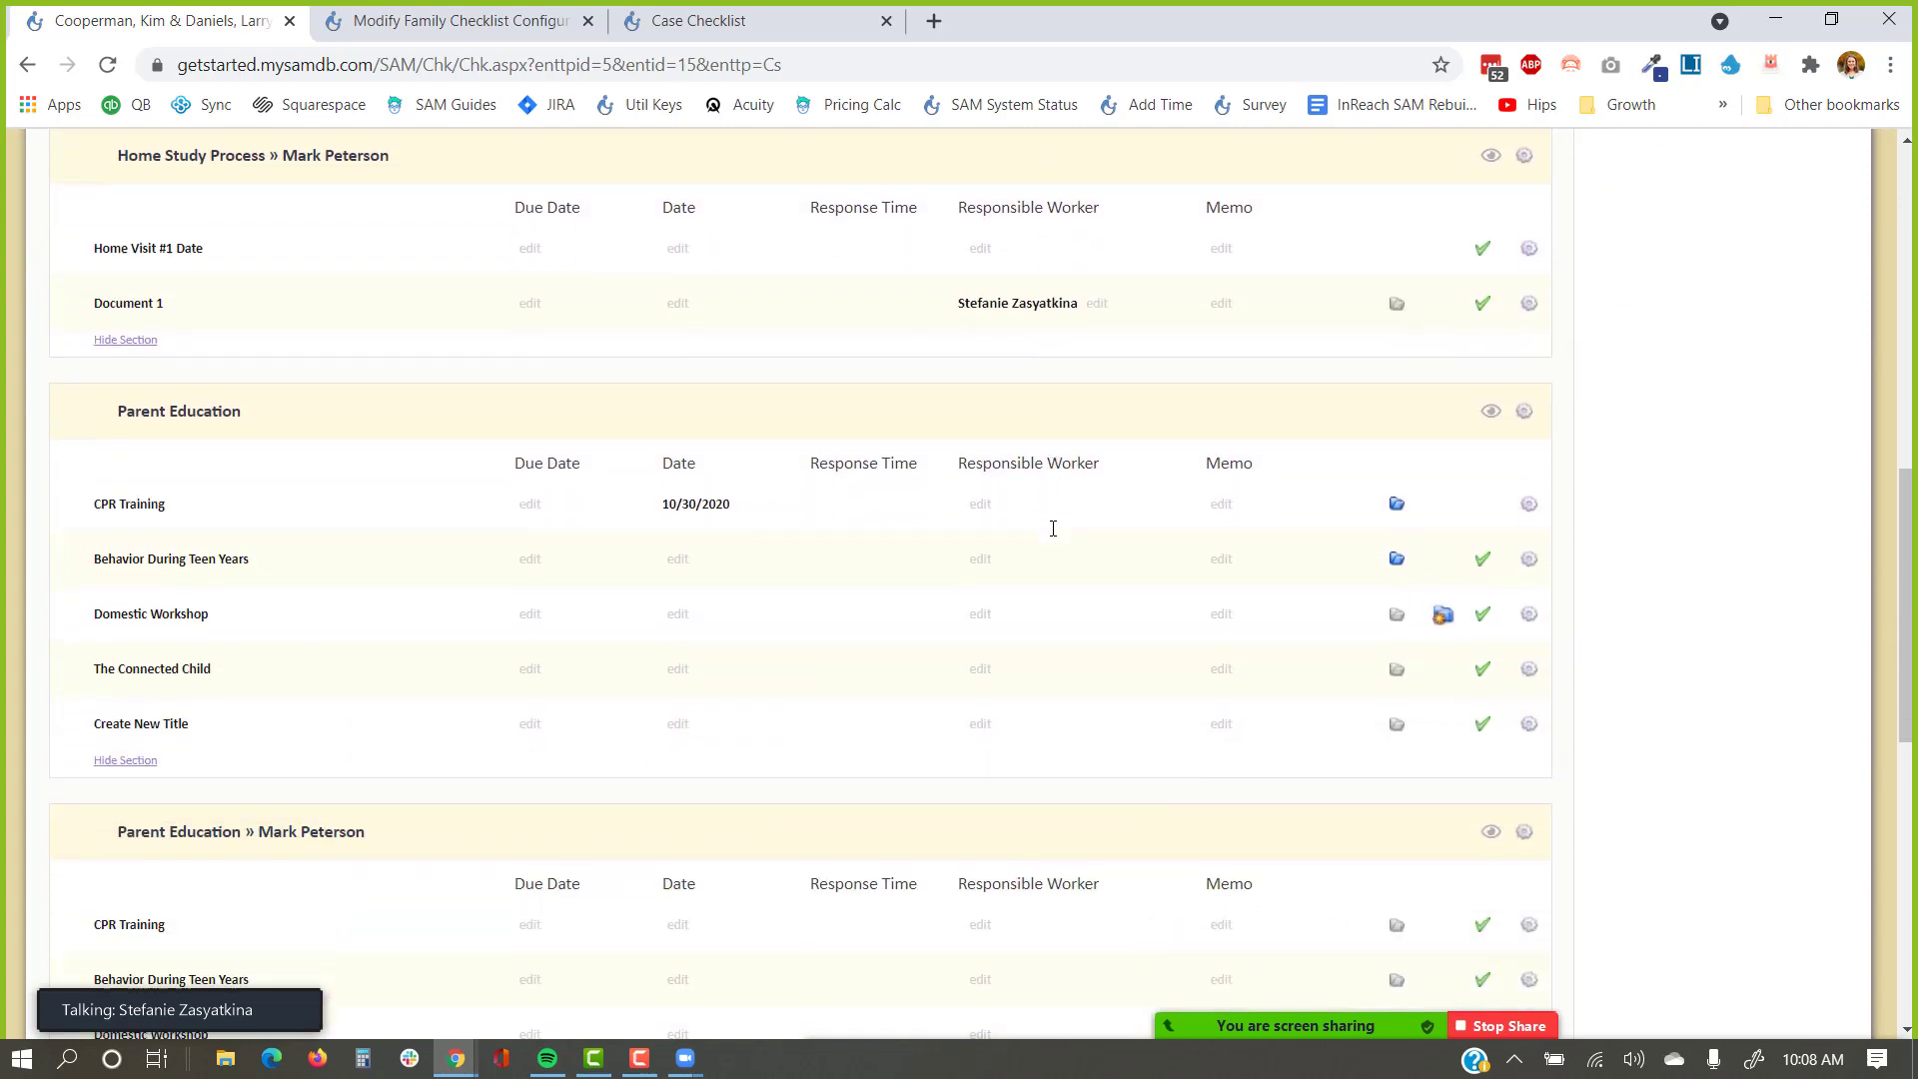
{"action": "scroll", "coordinate": [1052, 528], "scroll_direction": "down", "scroll_amount": 4}
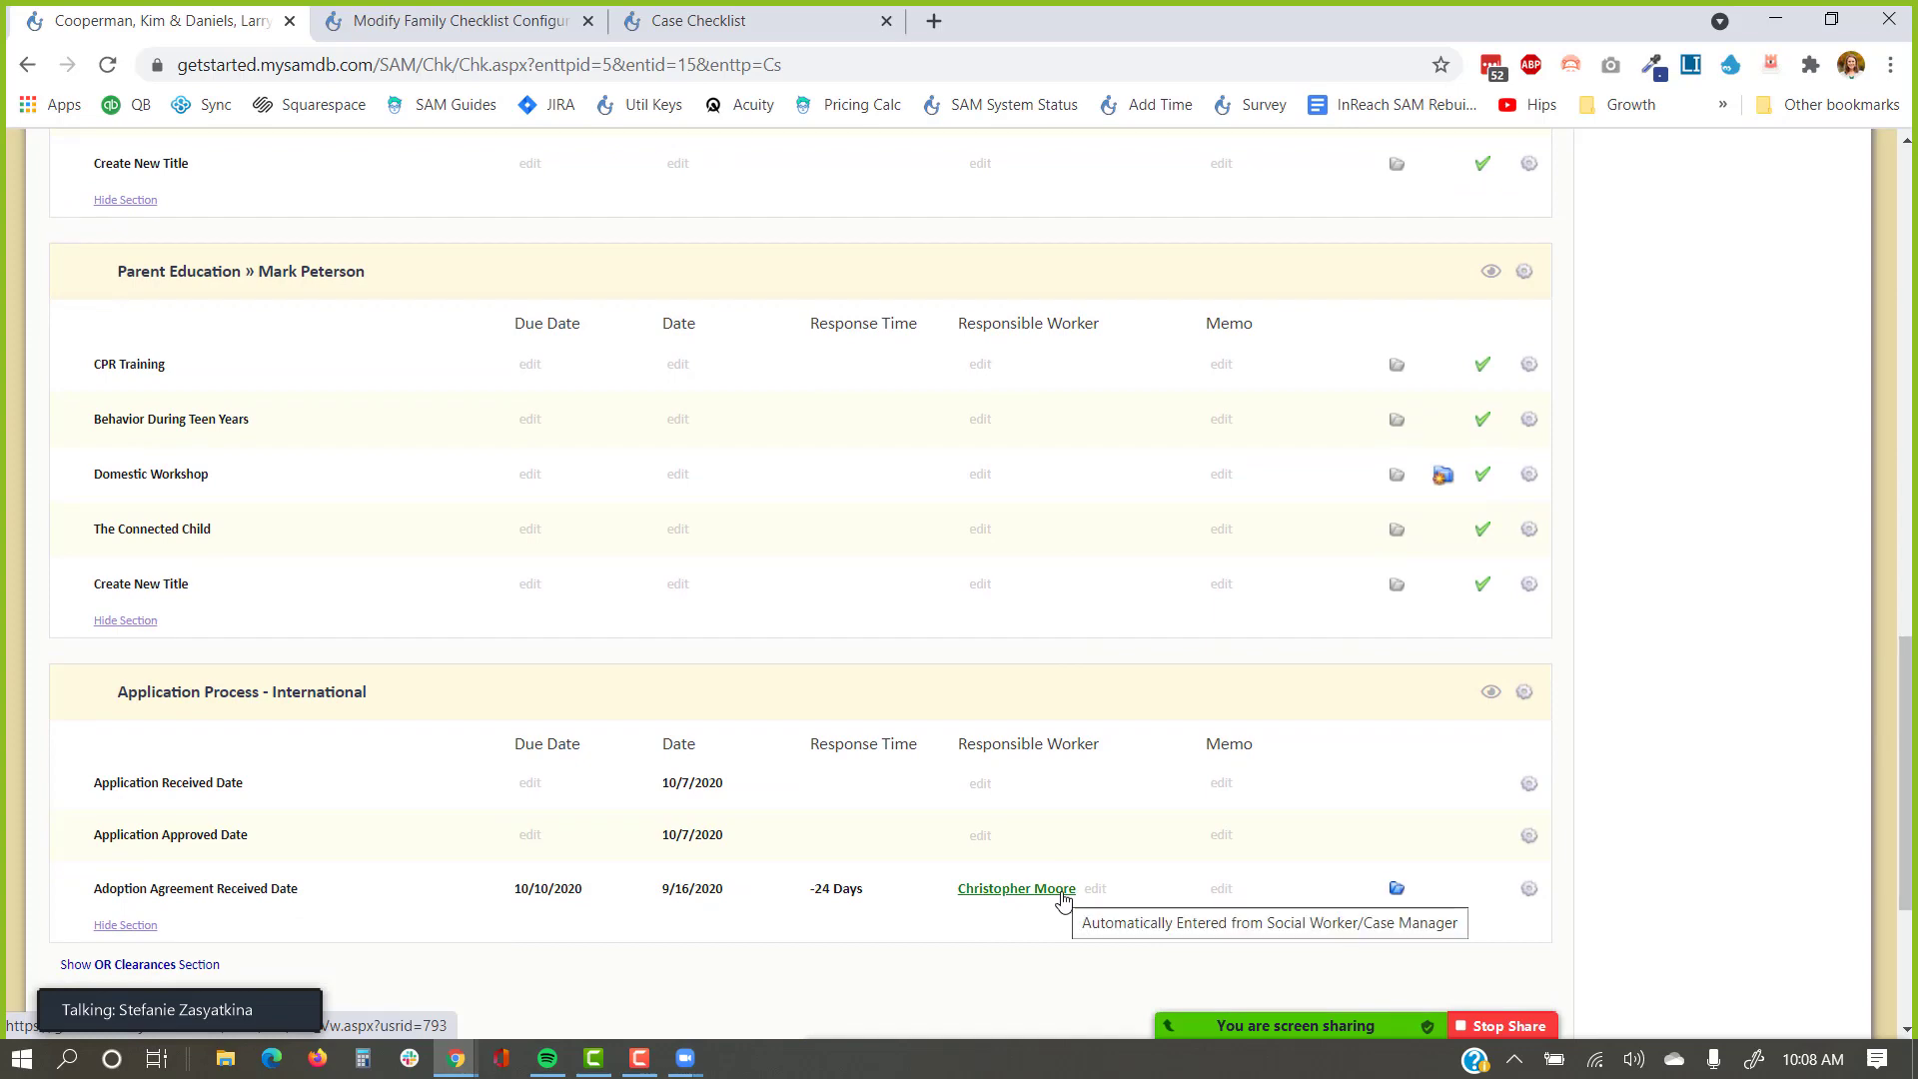
{"action": "scroll", "coordinate": [1104, 779], "scroll_direction": "up", "scroll_amount": 13}
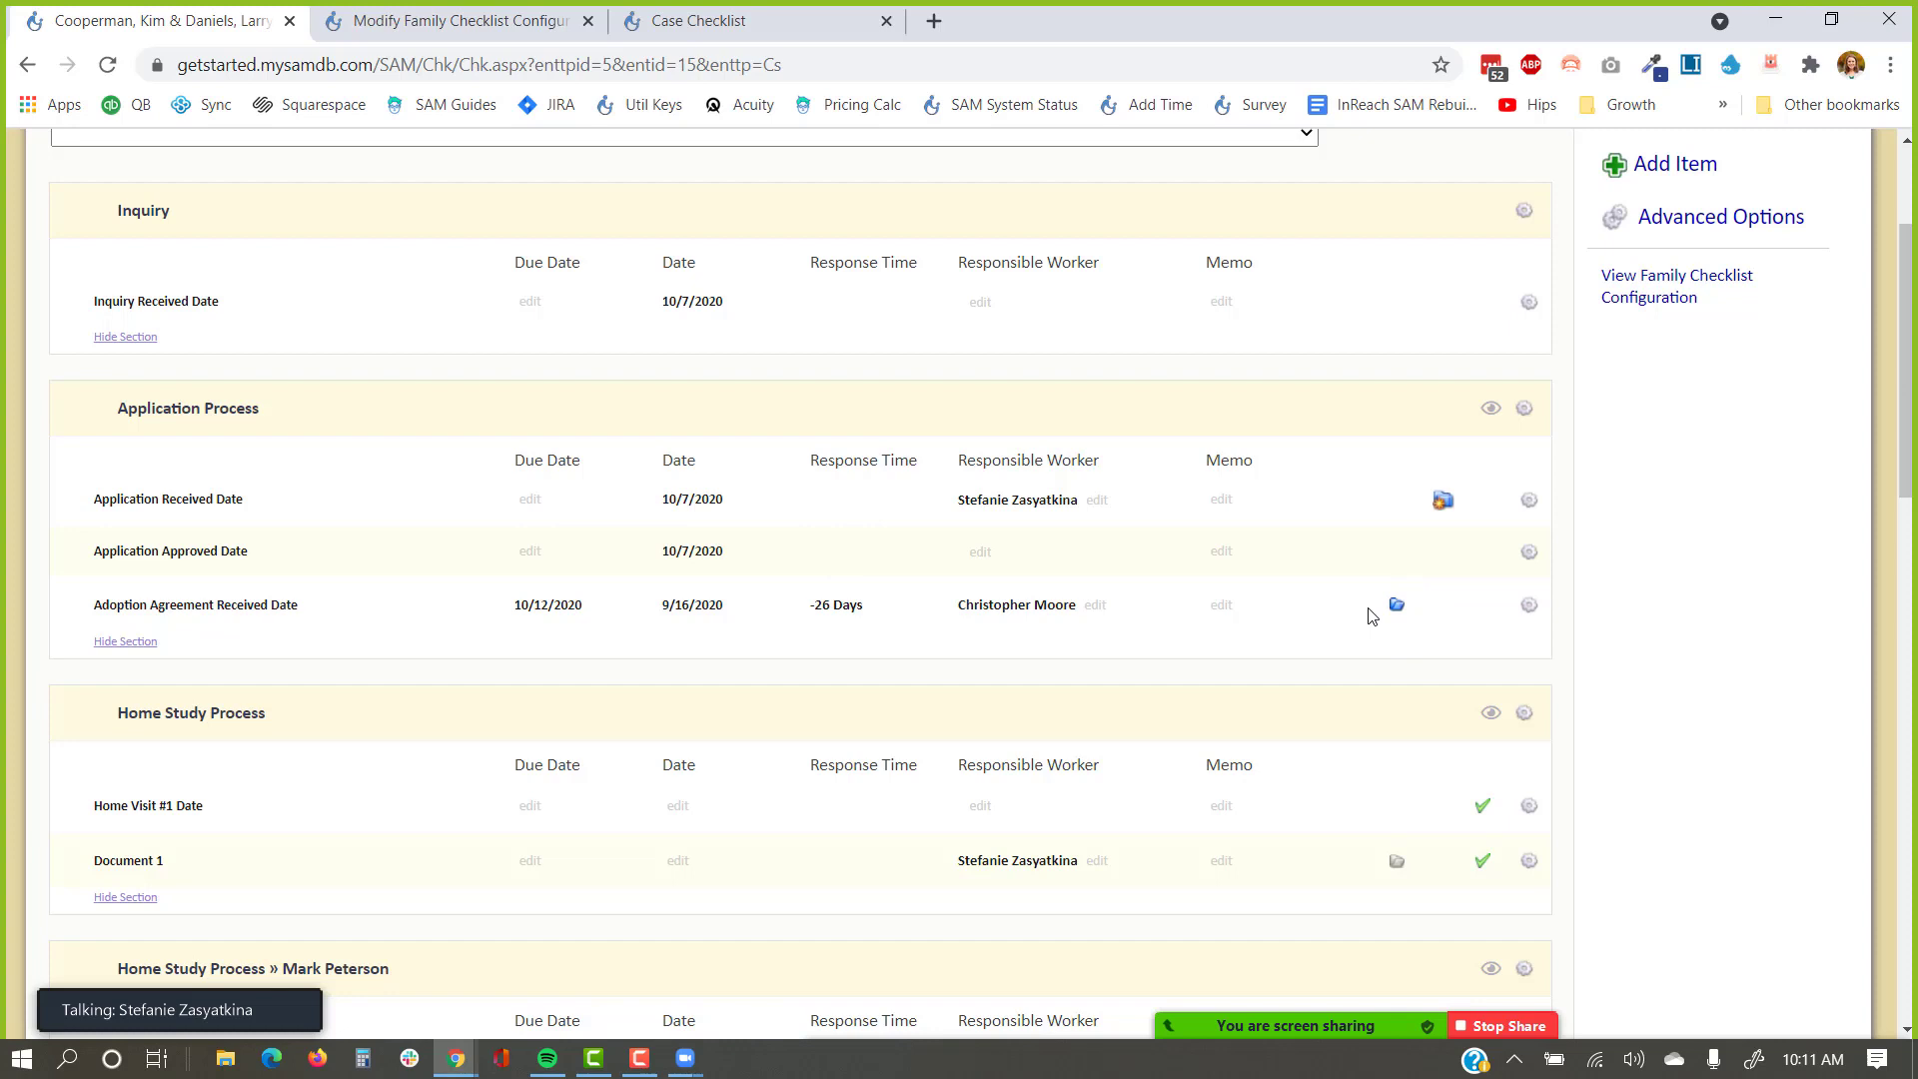
{"action": "scroll", "coordinate": [1372, 616], "scroll_direction": "down", "scroll_amount": 1}
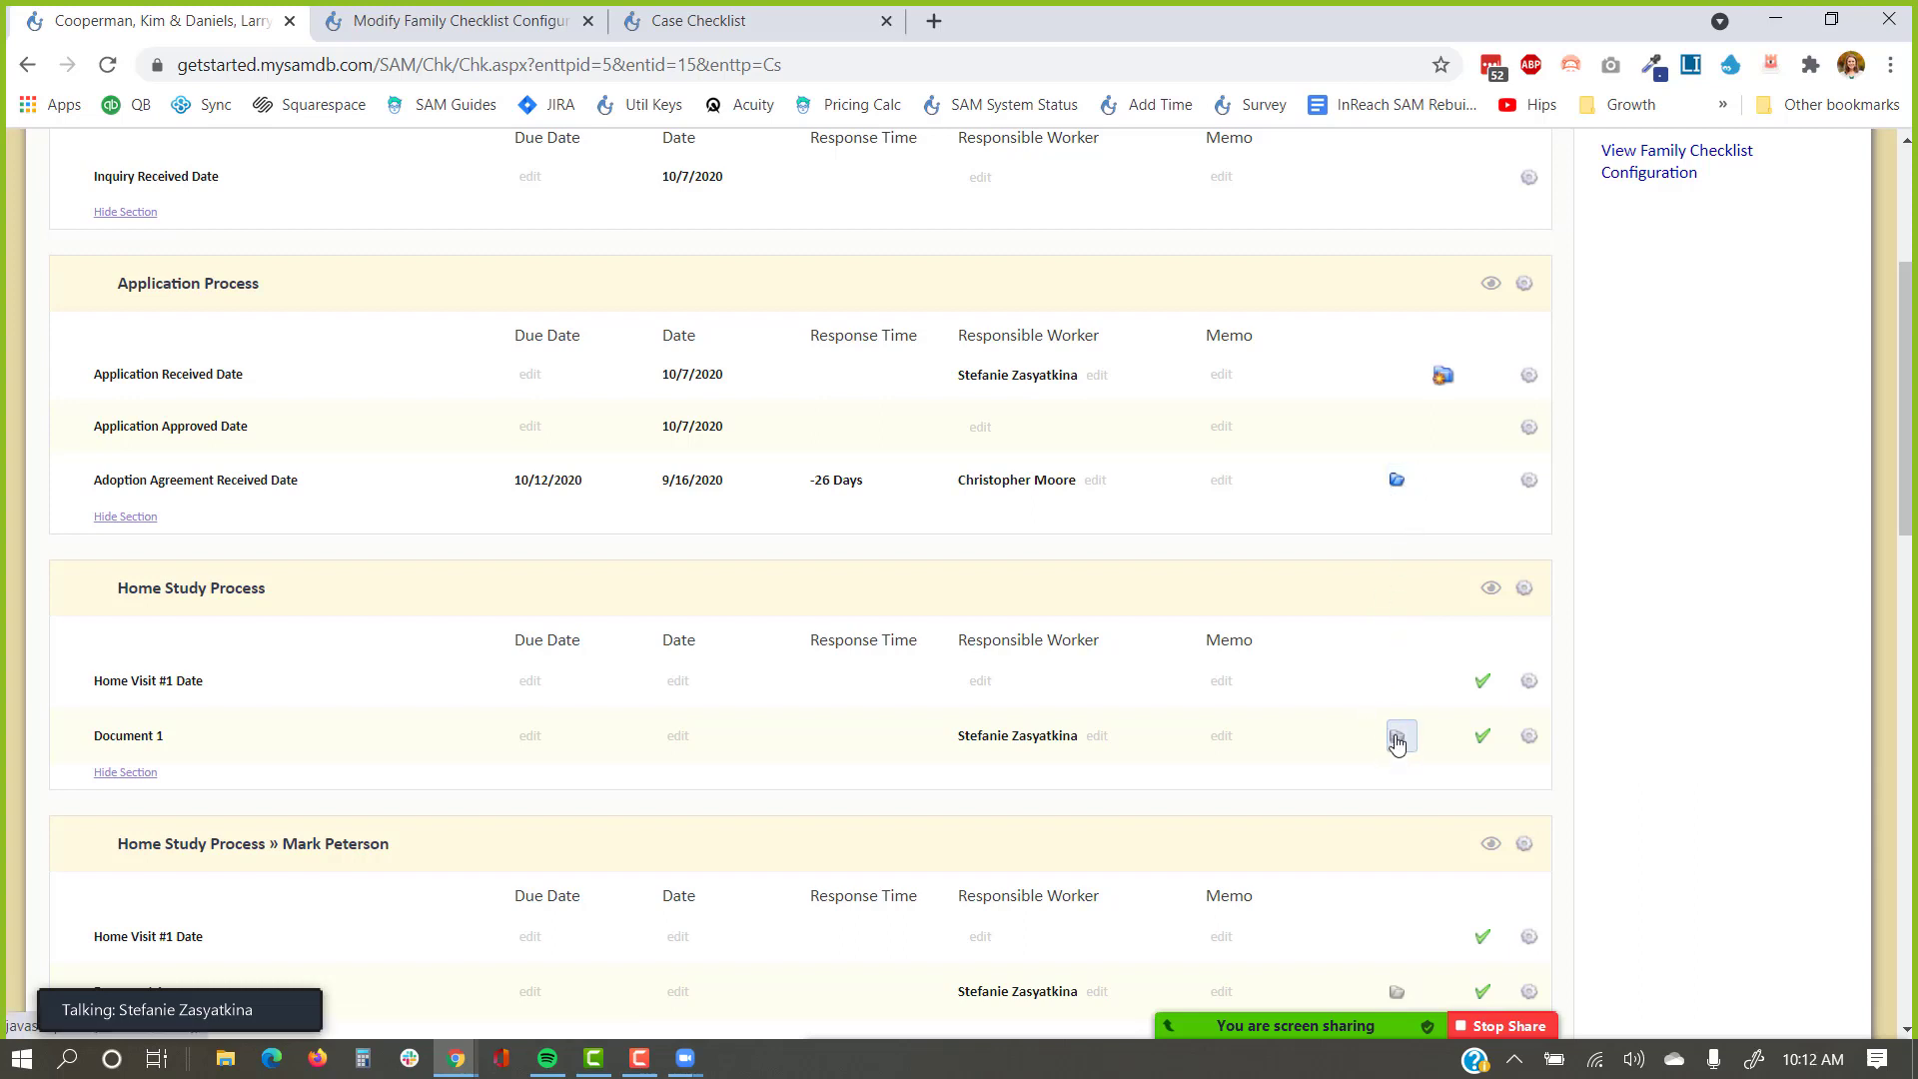
{"action": "left_click", "coordinate": [1223, 481]}
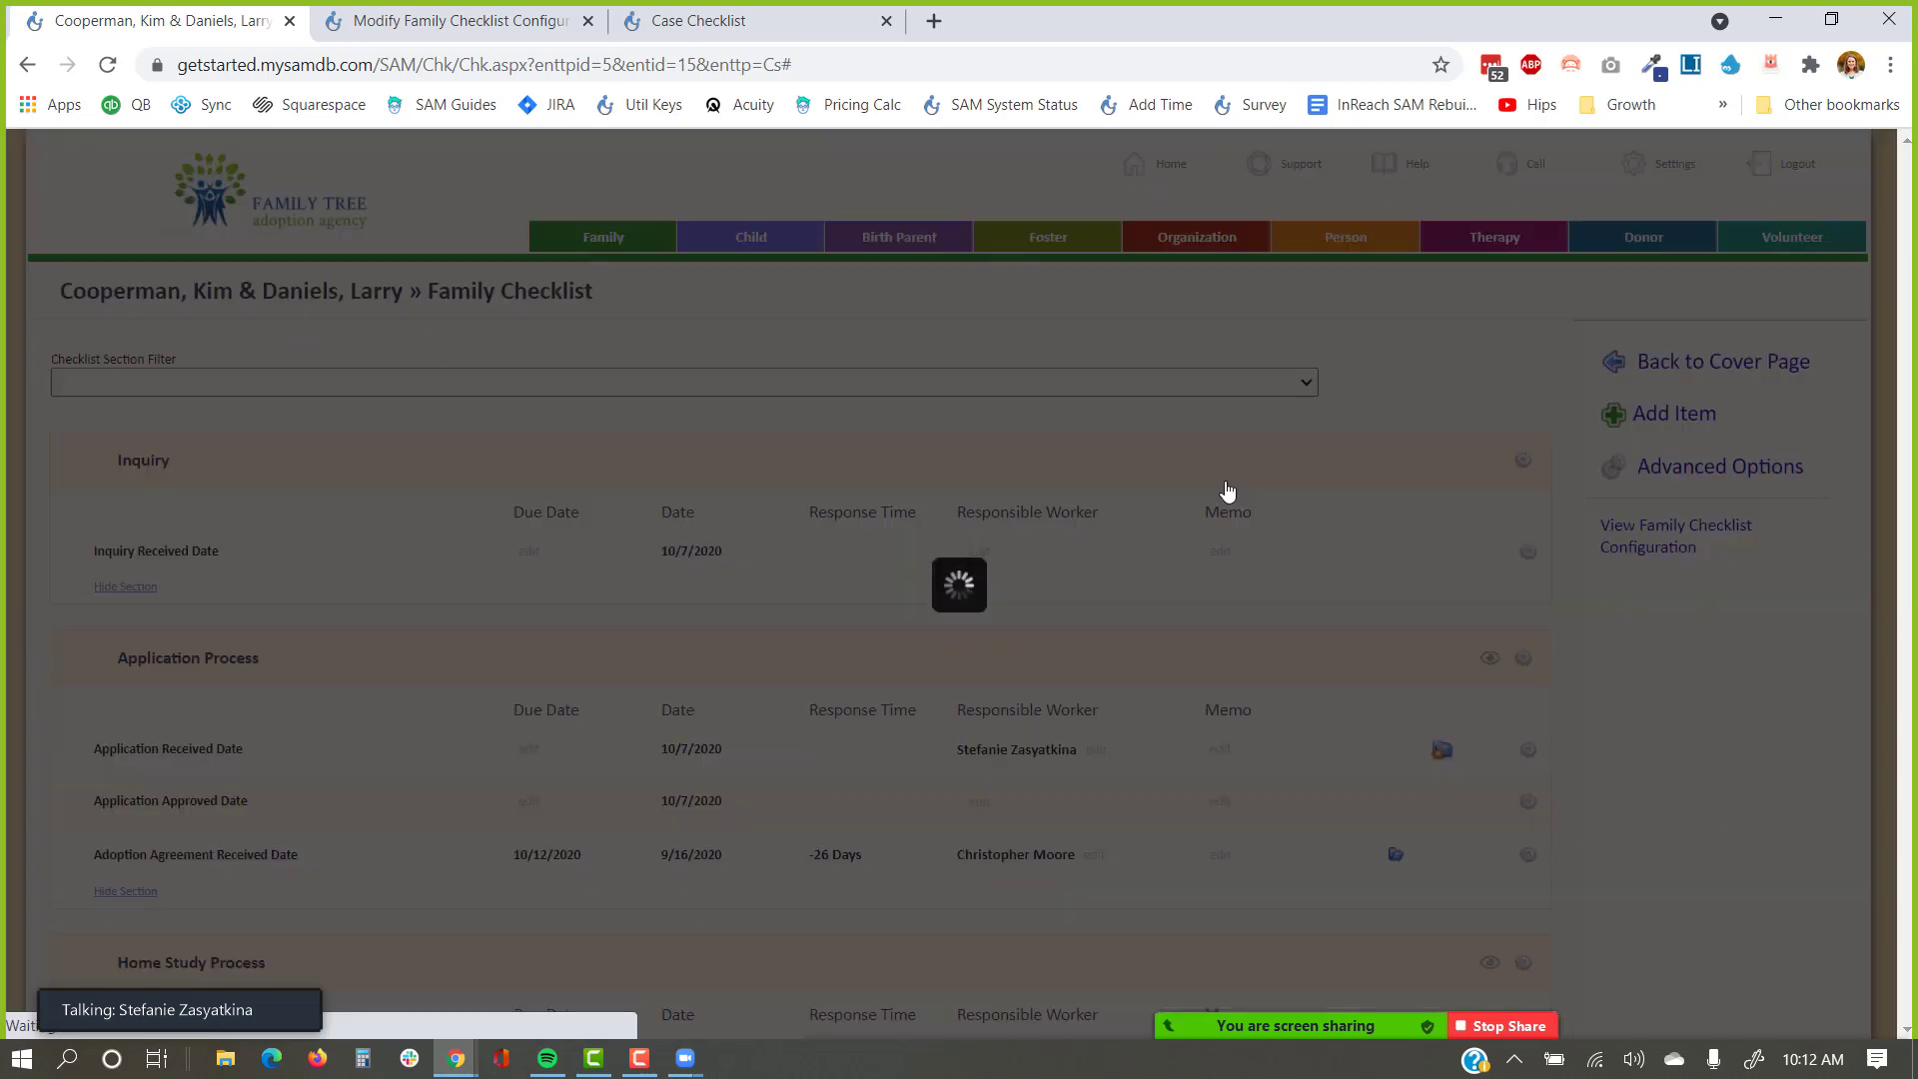
Save 'incomplete' as the Adoption Agreement Received Date memo.
{"action": "type", "text": "incomplete"}
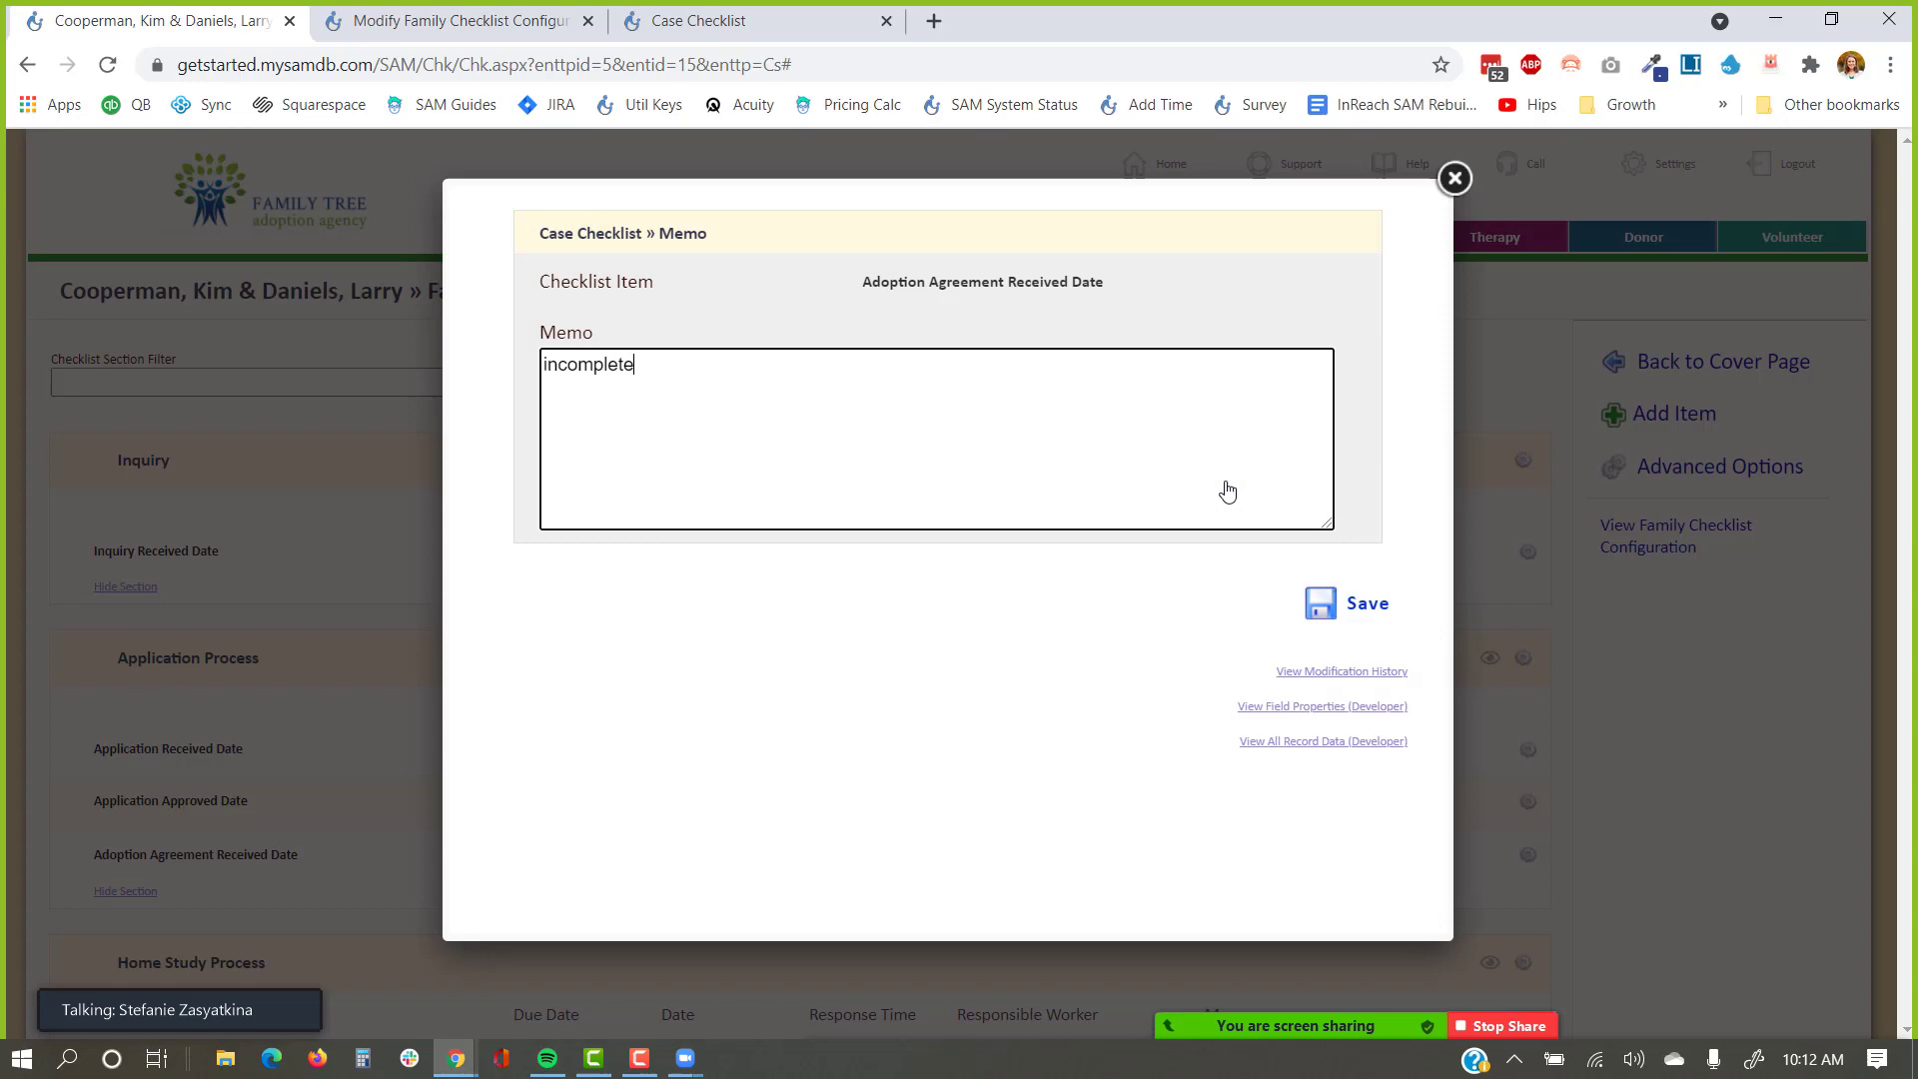
{"action": "key", "text": "Tab"}
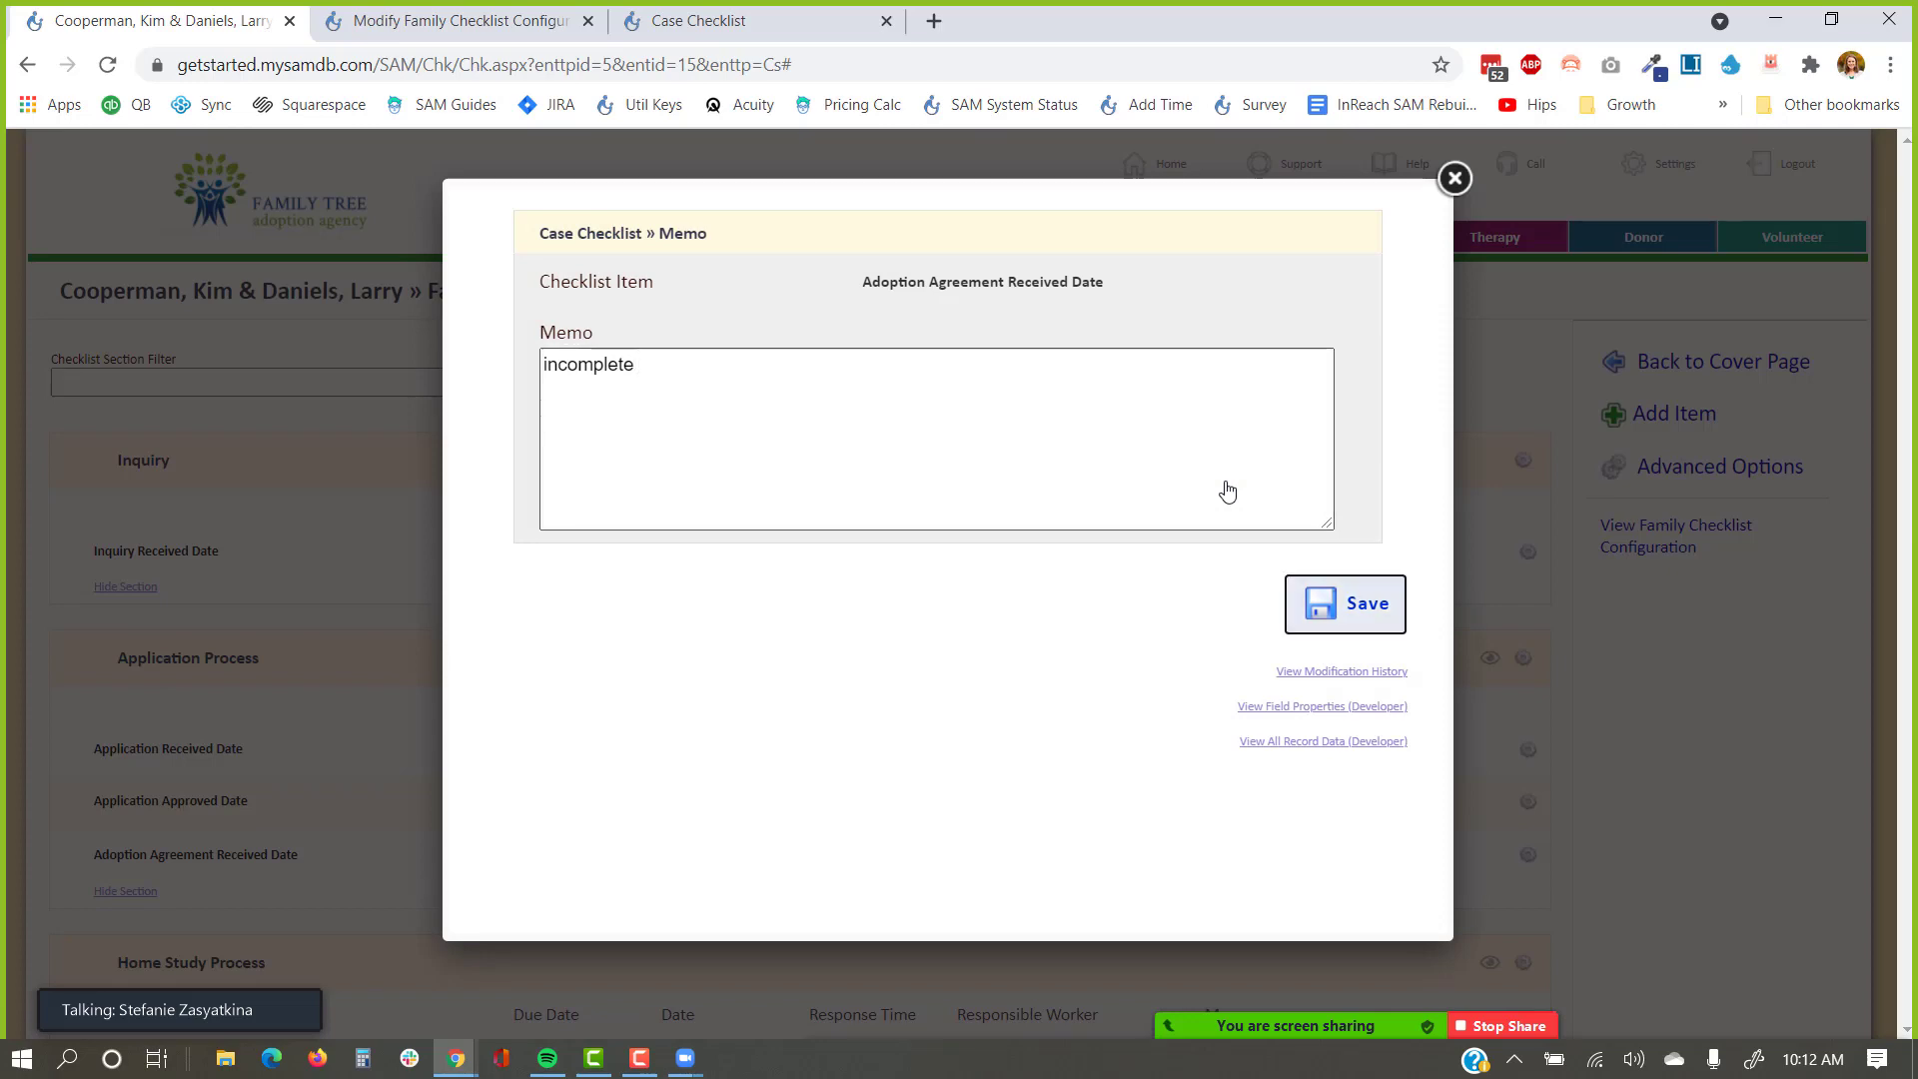
{"action": "key", "text": "Return"}
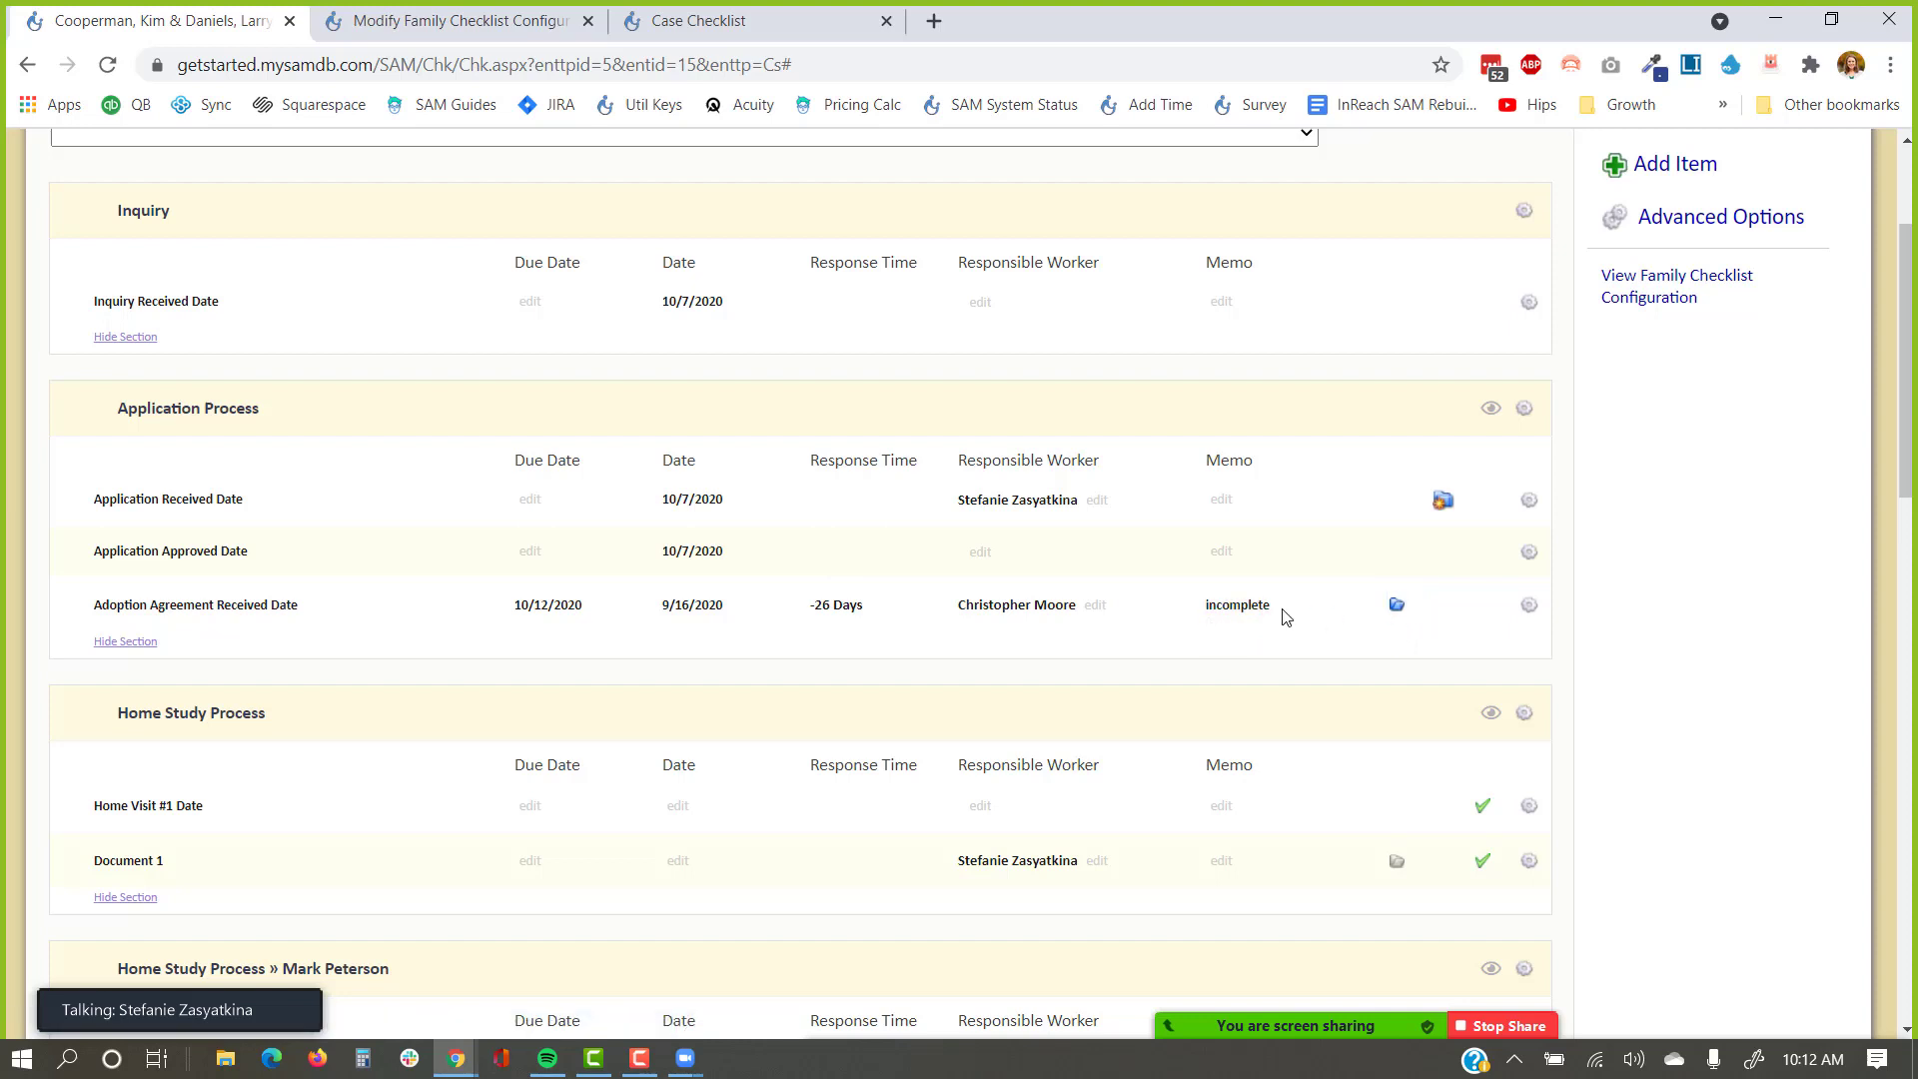
View the attached adoption agreement document, close it, and return to the cover page.
{"action": "left_click", "coordinate": [1400, 606]}
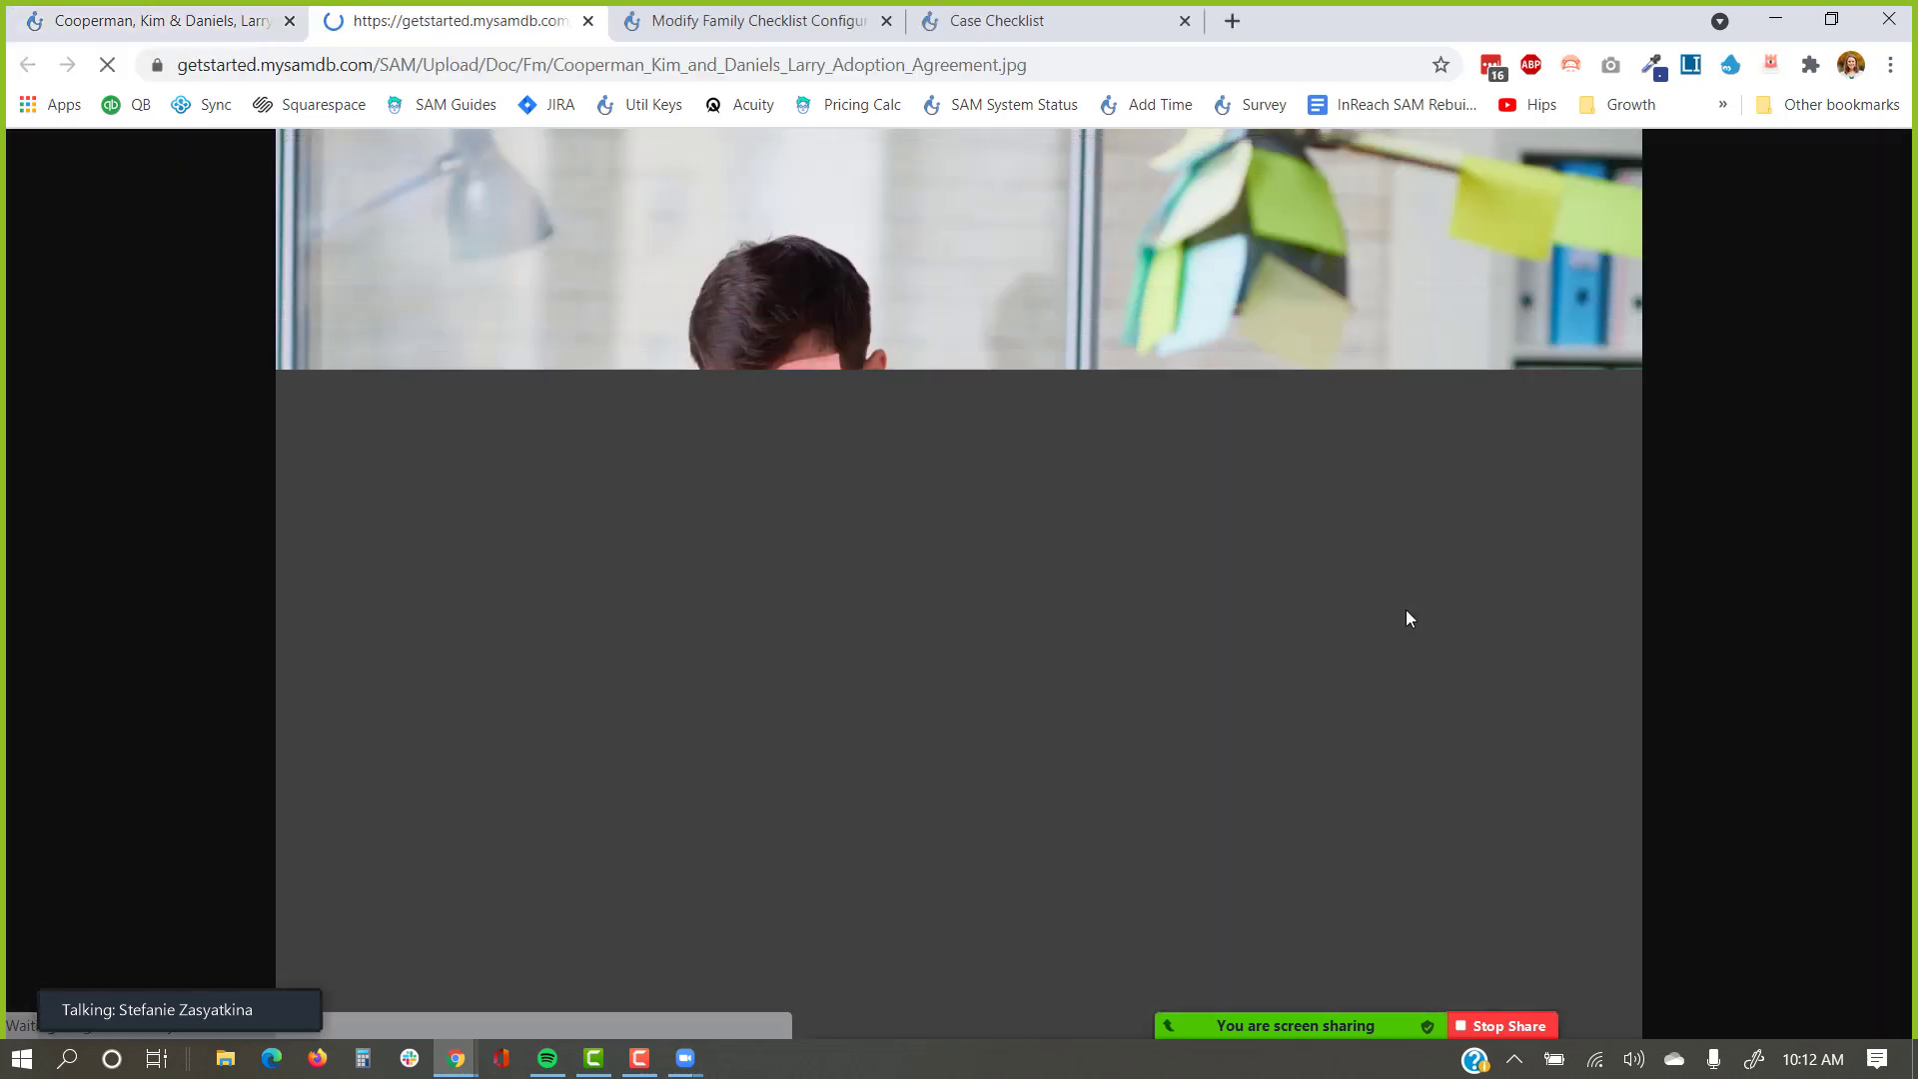
{"action": "left_click", "coordinate": [587, 20]}
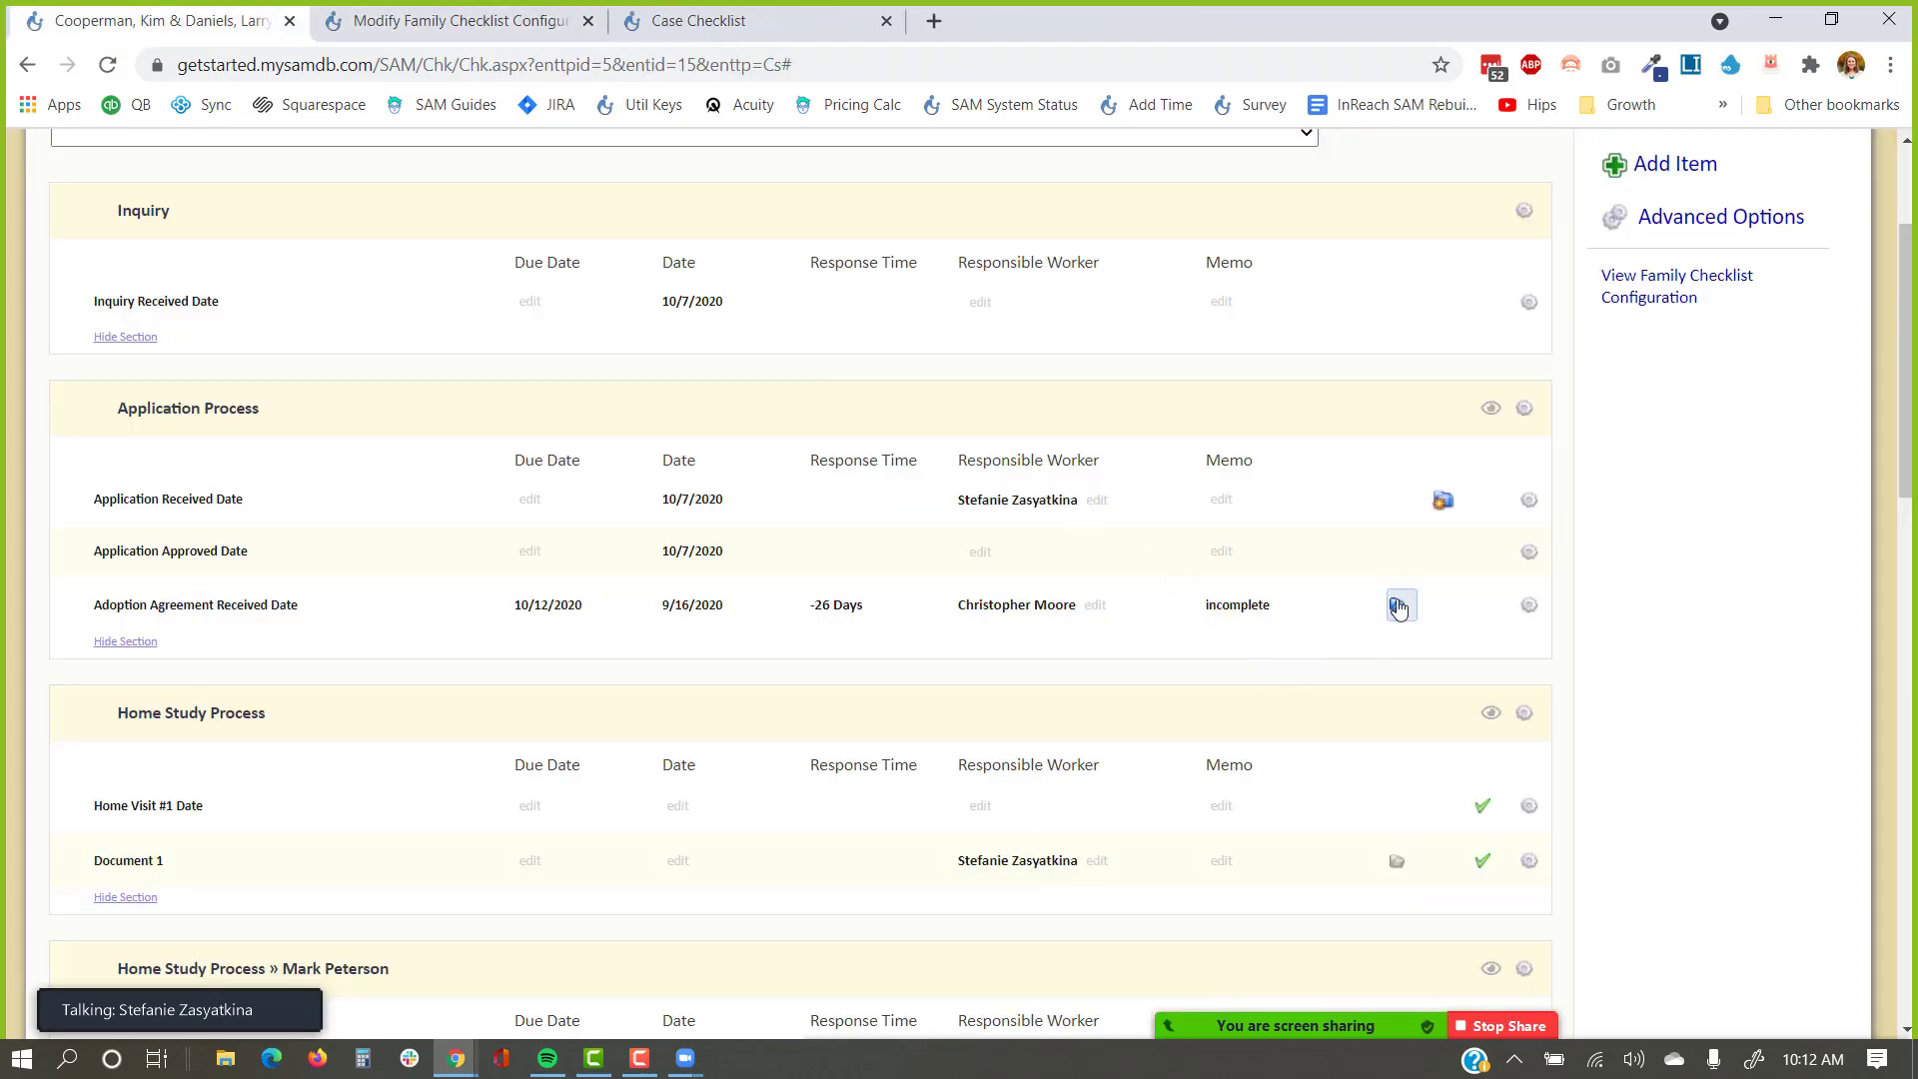
{"action": "scroll", "coordinate": [1393, 609], "scroll_direction": "up", "scroll_amount": 3}
{"action": "left_click", "coordinate": [1743, 359]}
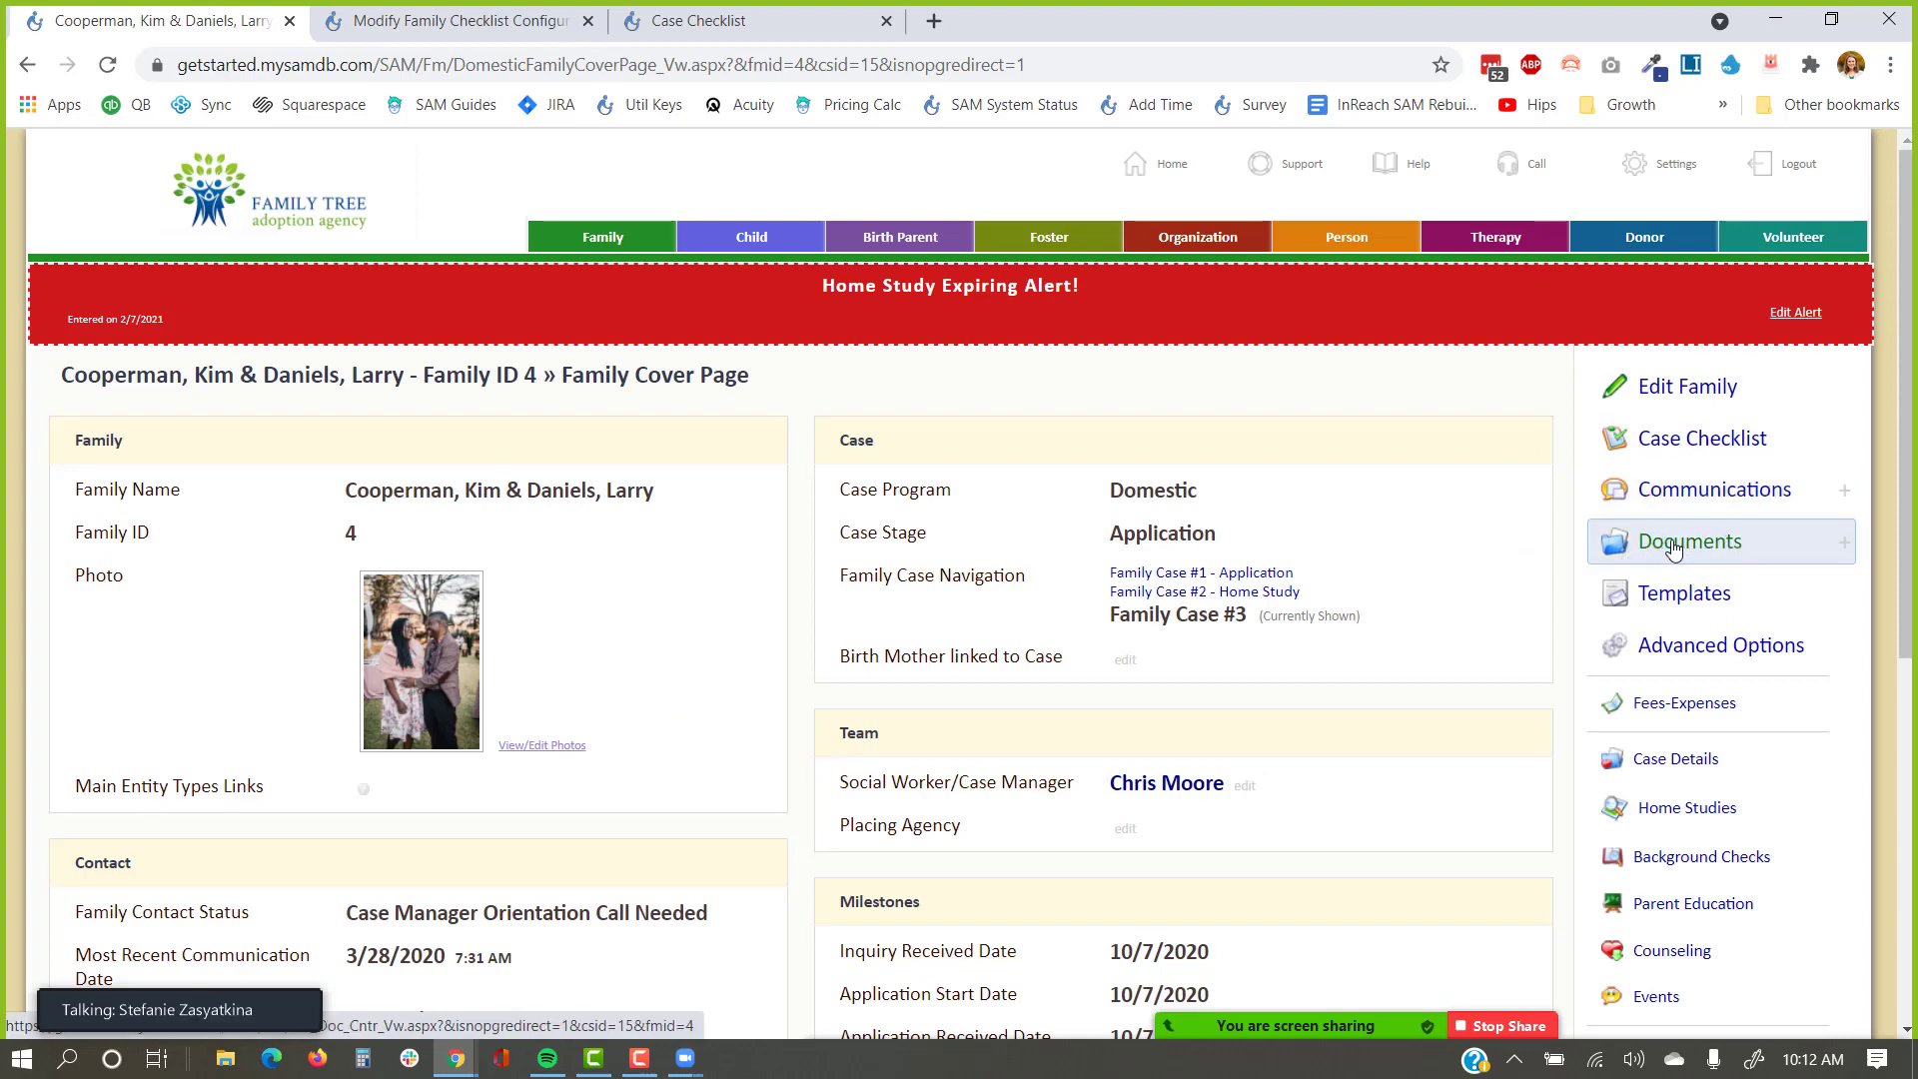
Visit Documents, the cover page and Case Checklist, then go back twice to Family Documents.
{"action": "left_click", "coordinate": [1674, 551]}
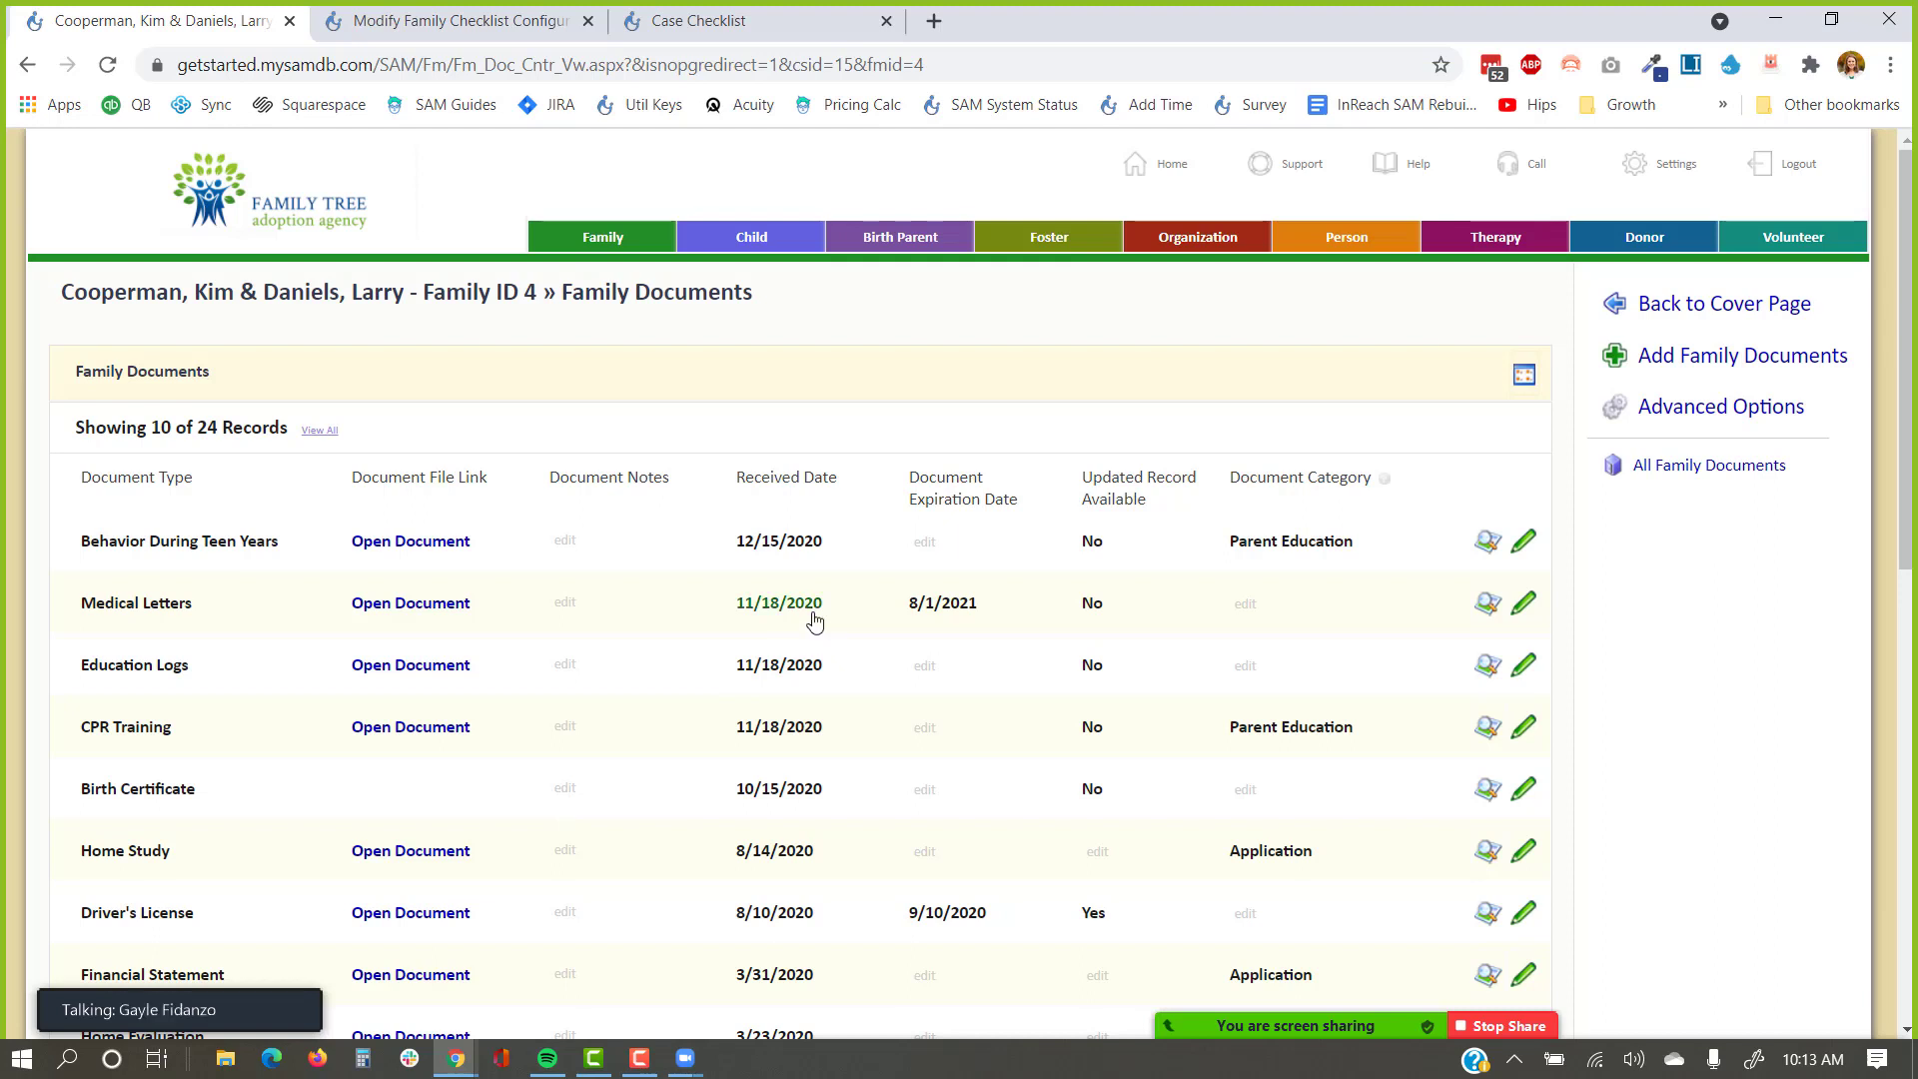
{"action": "left_click", "coordinate": [1675, 303]}
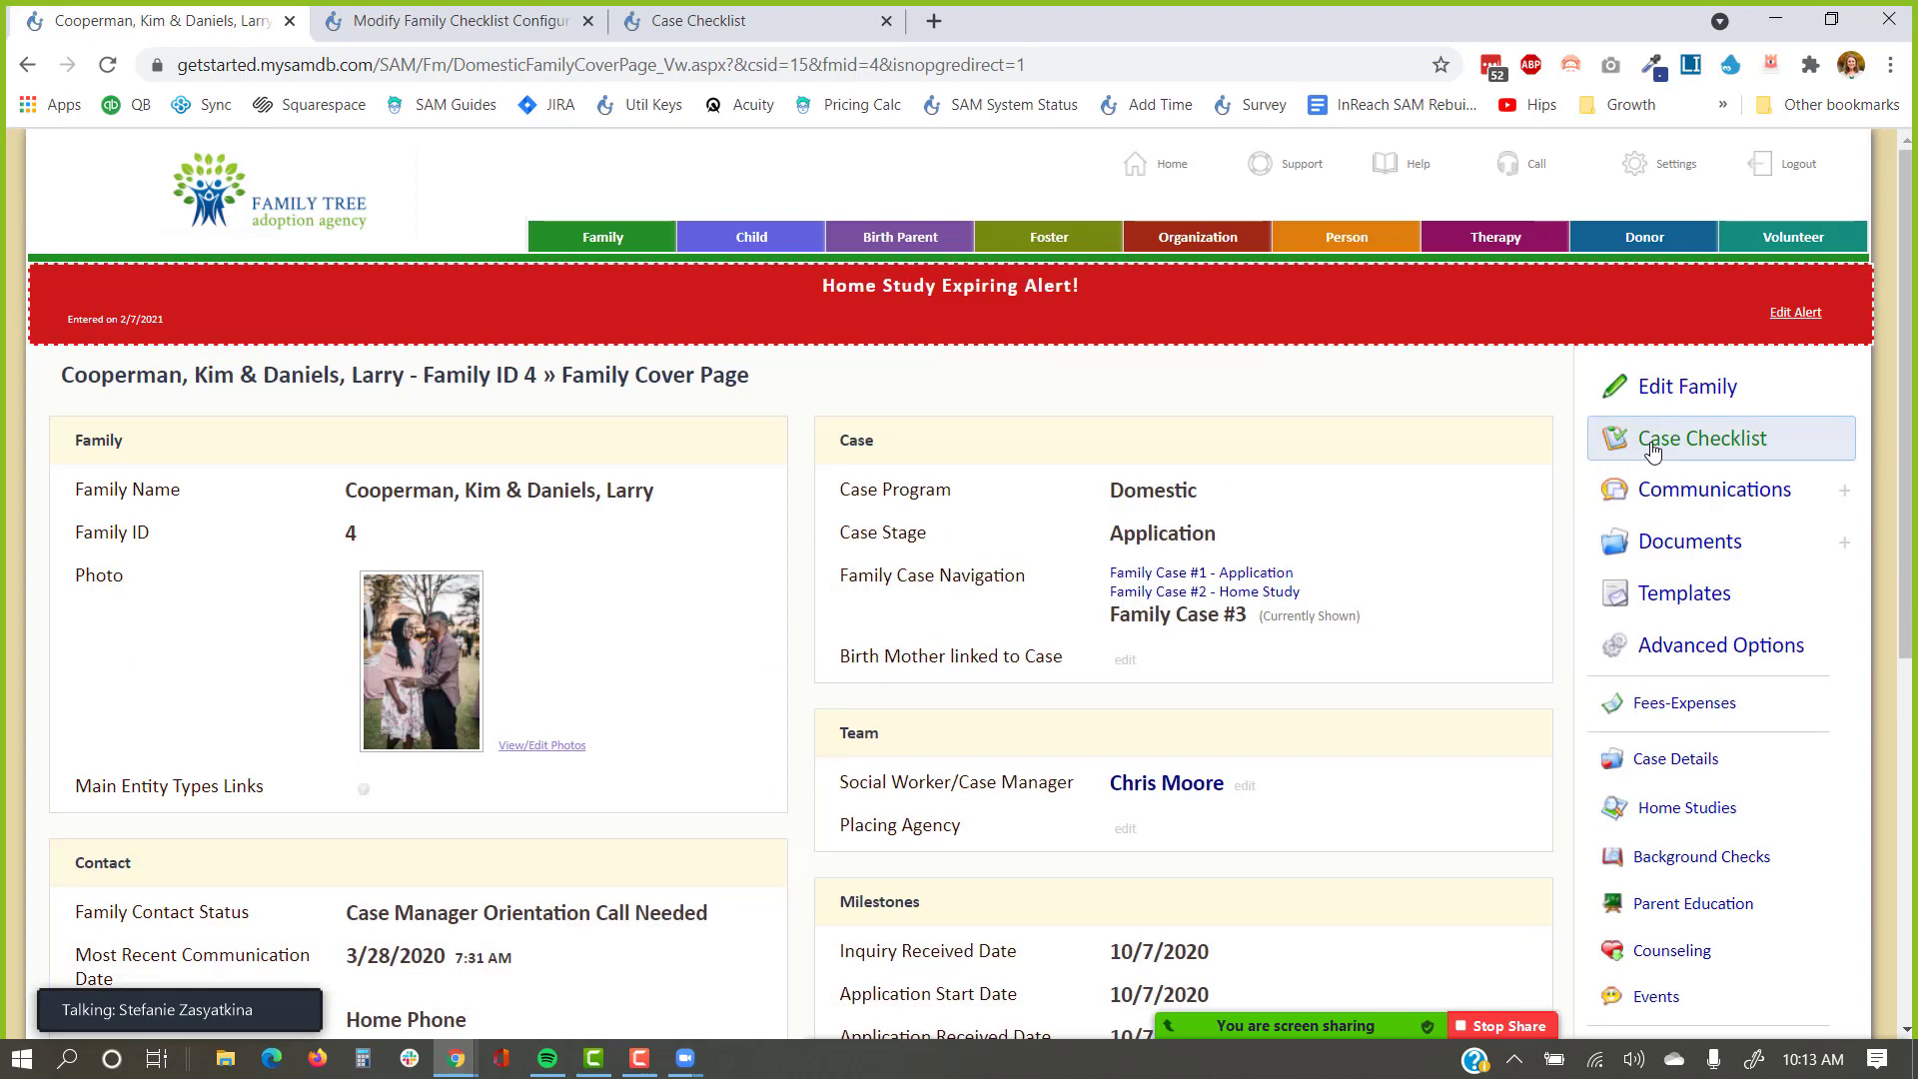
{"action": "left_click", "coordinate": [1653, 451]}
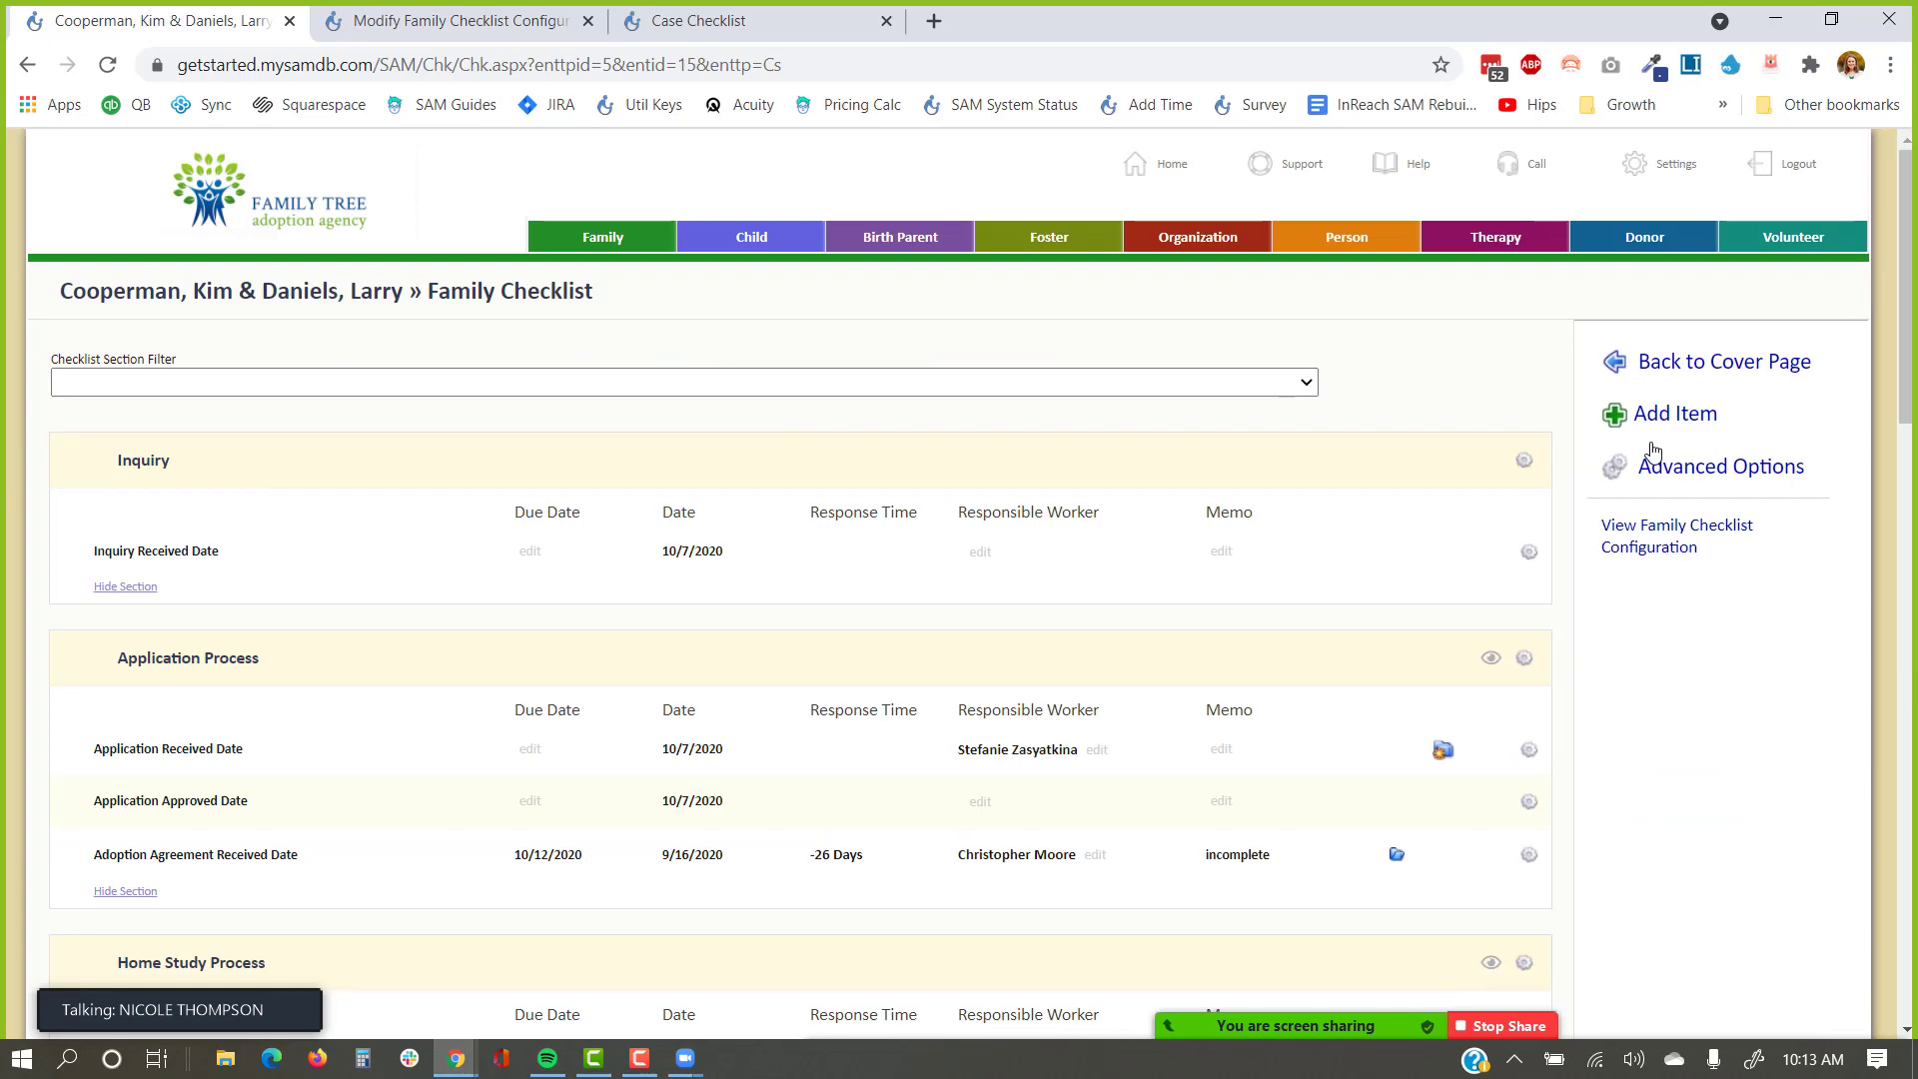
{"action": "left_click", "coordinate": [28, 70]}
{"action": "left_click", "coordinate": [28, 70]}
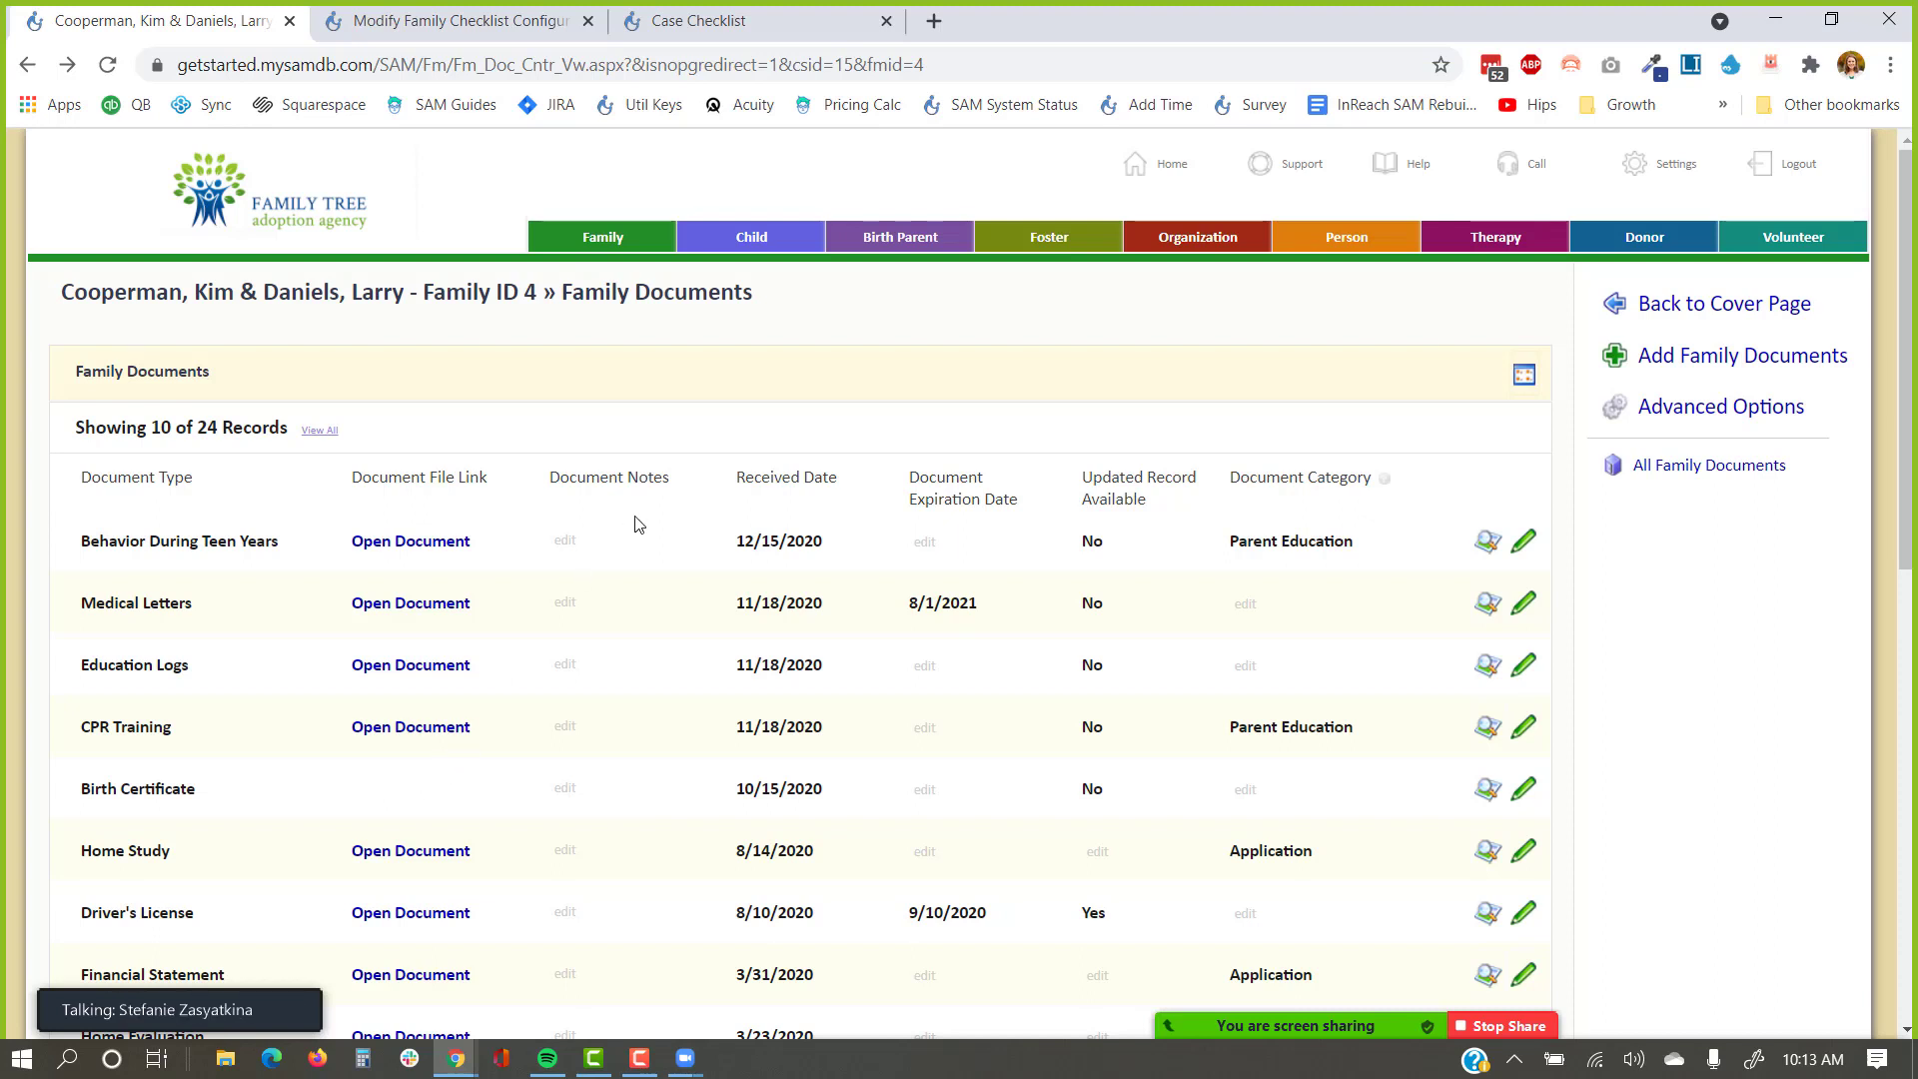
Open the child section in a new tab and run a child search by name.
{"action": "right_click", "coordinate": [792, 239]}
{"action": "left_click", "coordinate": [839, 251]}
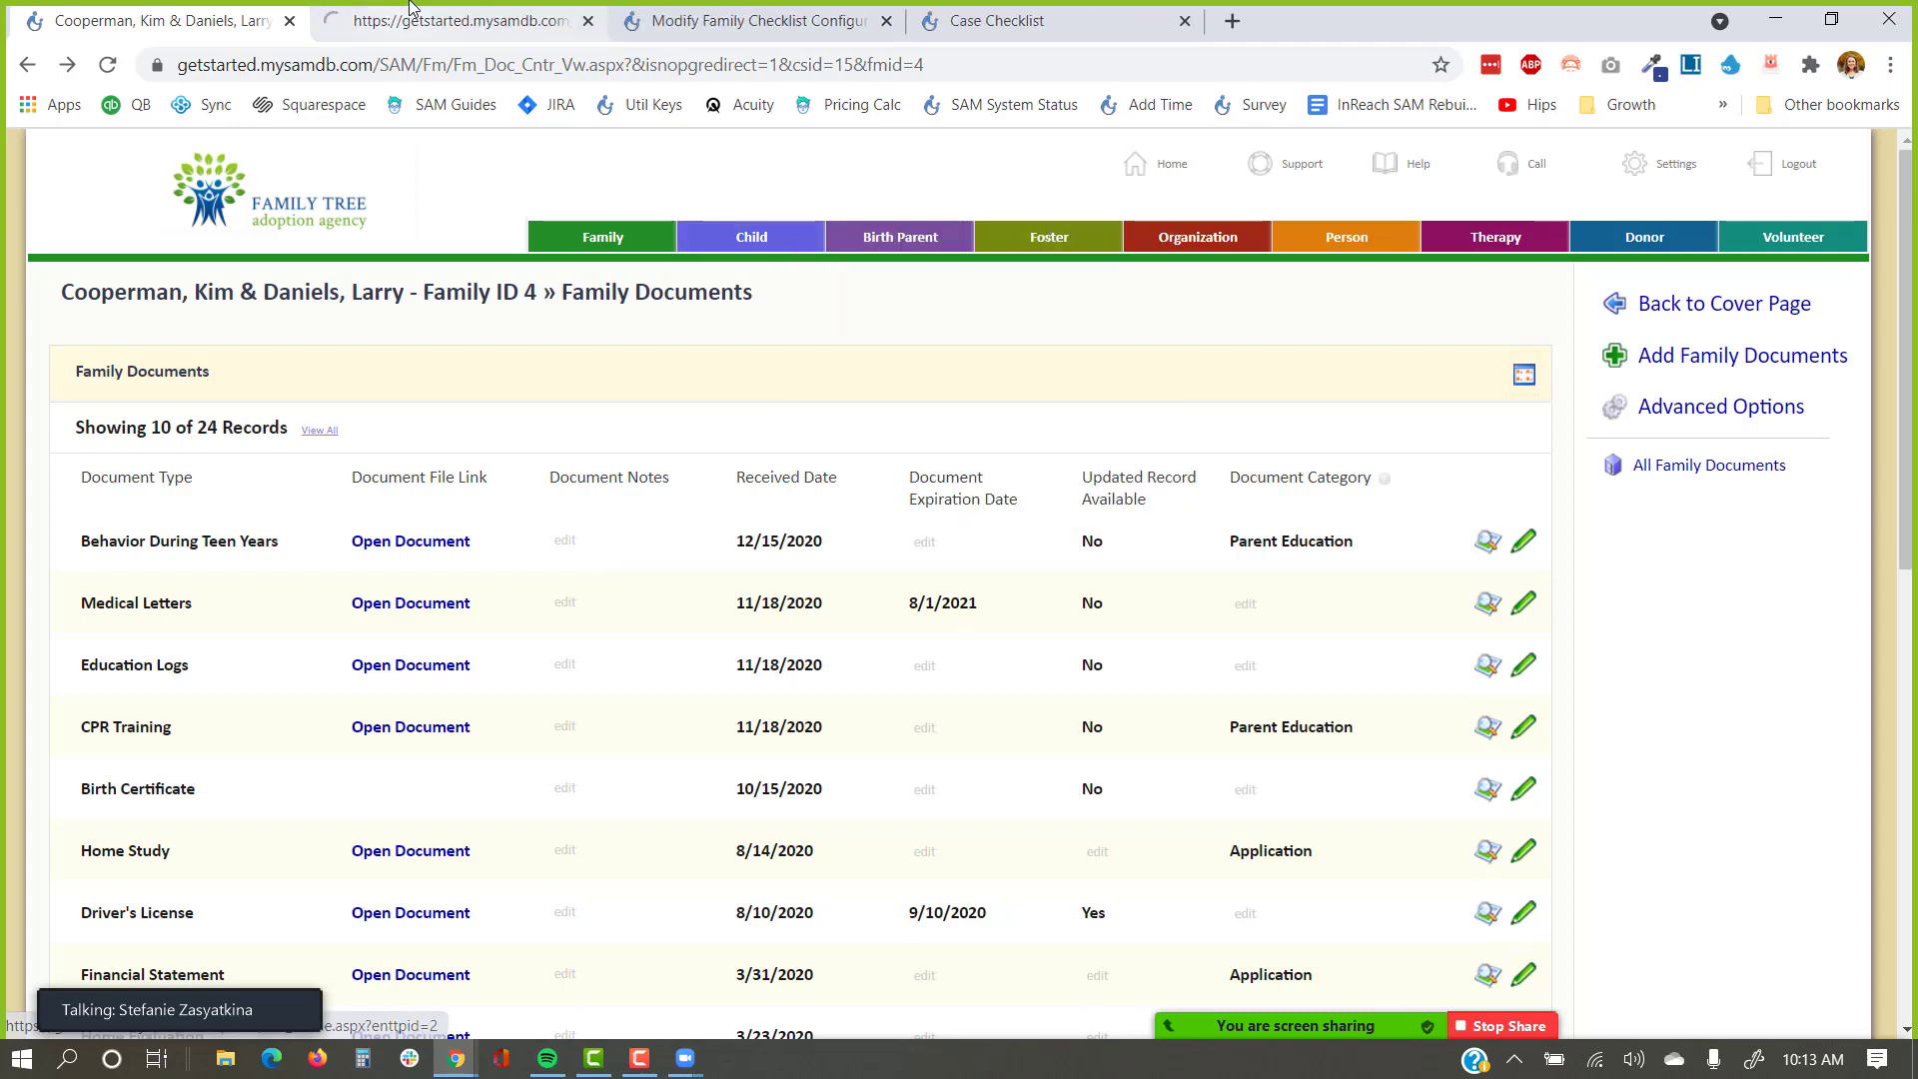
{"action": "left_click", "coordinate": [410, 18]}
{"action": "type", "text": "corning"}
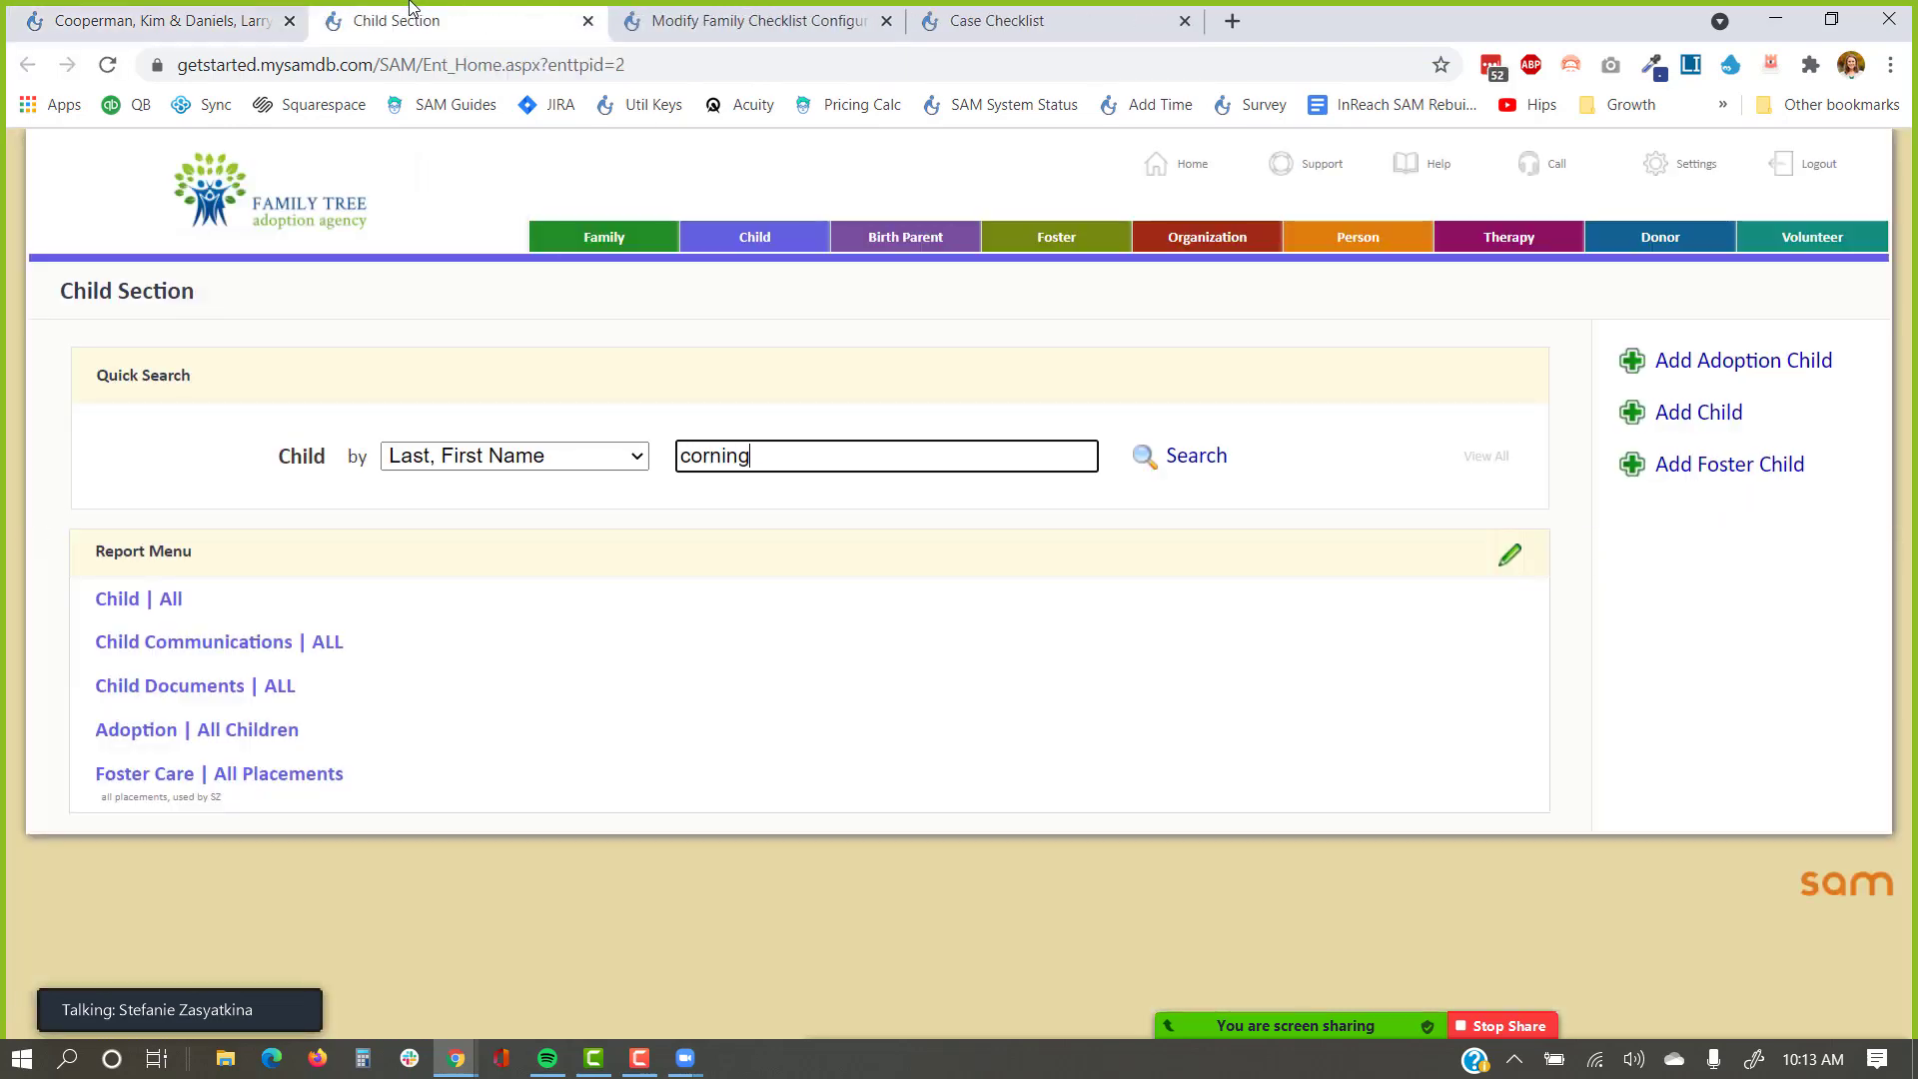
{"action": "key", "text": "Return"}
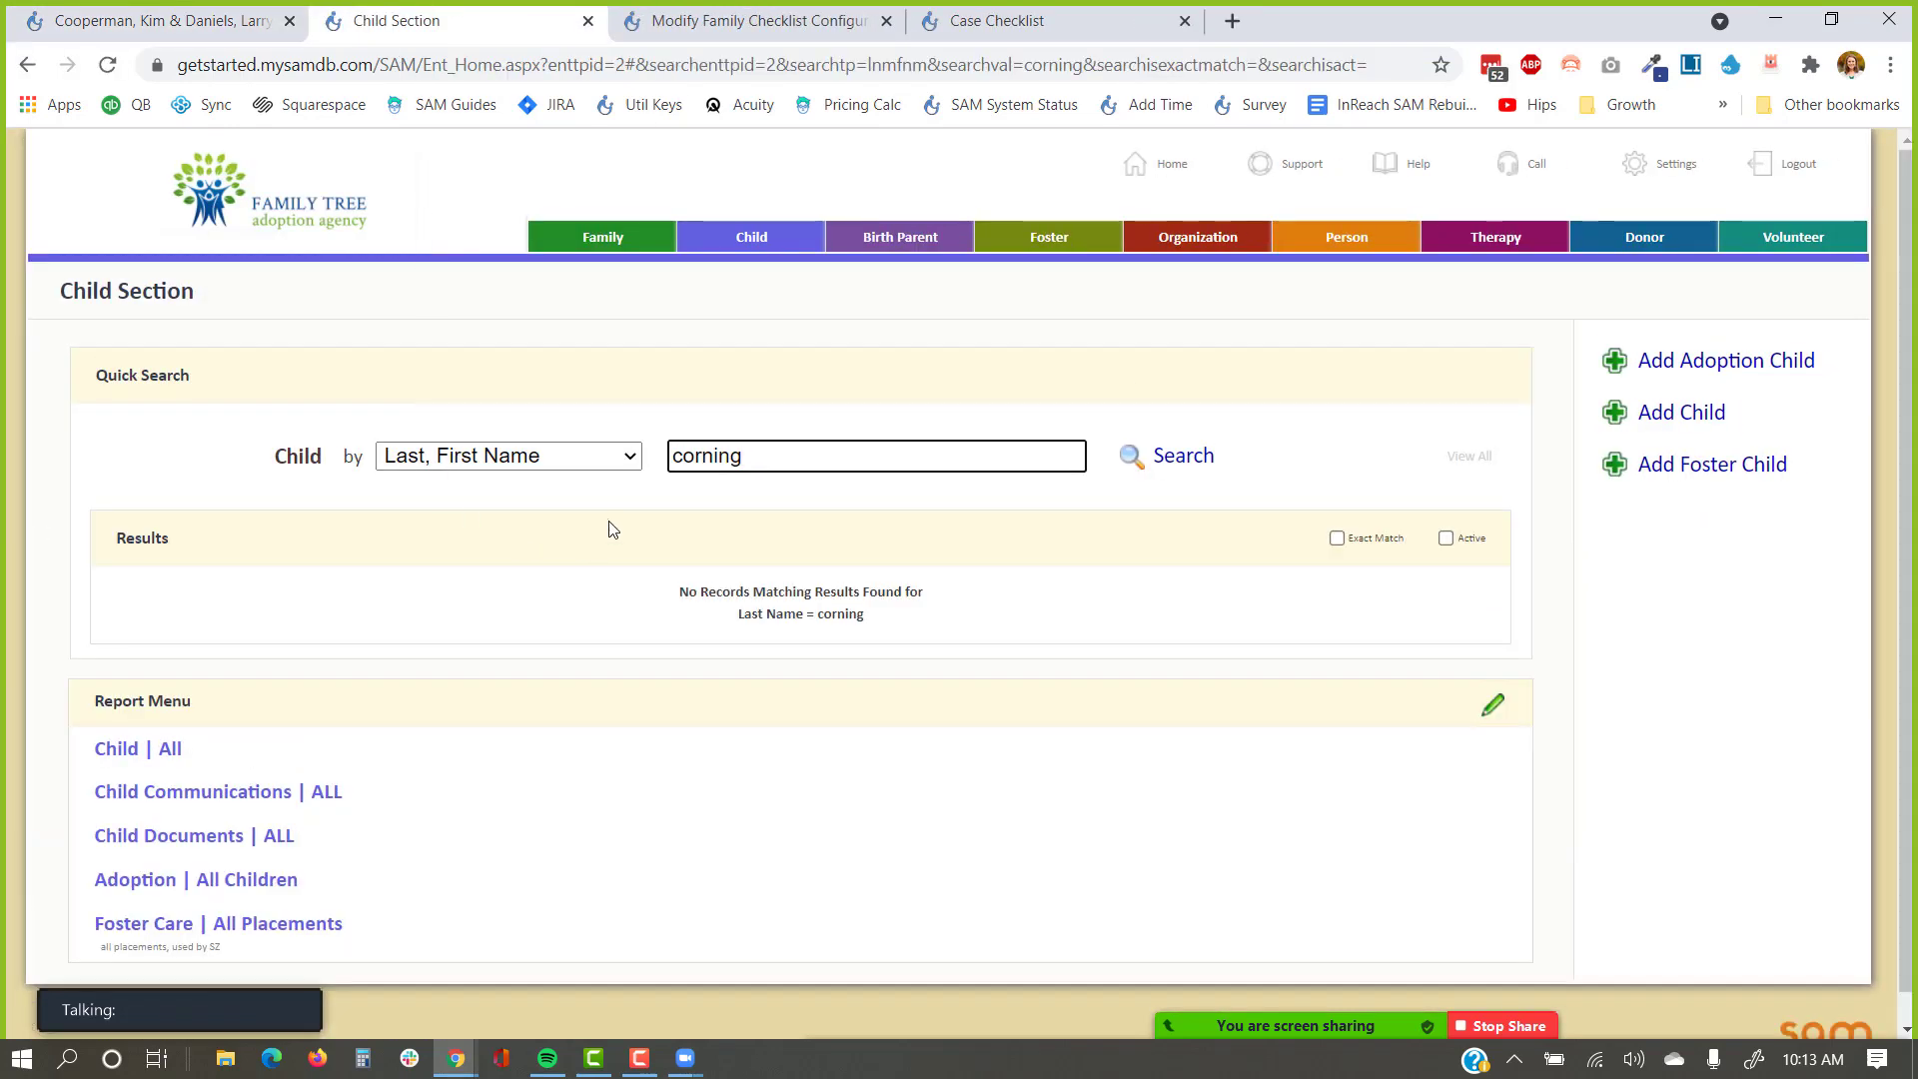
Show all child records and open a child's record from the results.
{"action": "left_click", "coordinate": [1472, 458]}
{"action": "left_click", "coordinate": [1081, 279]}
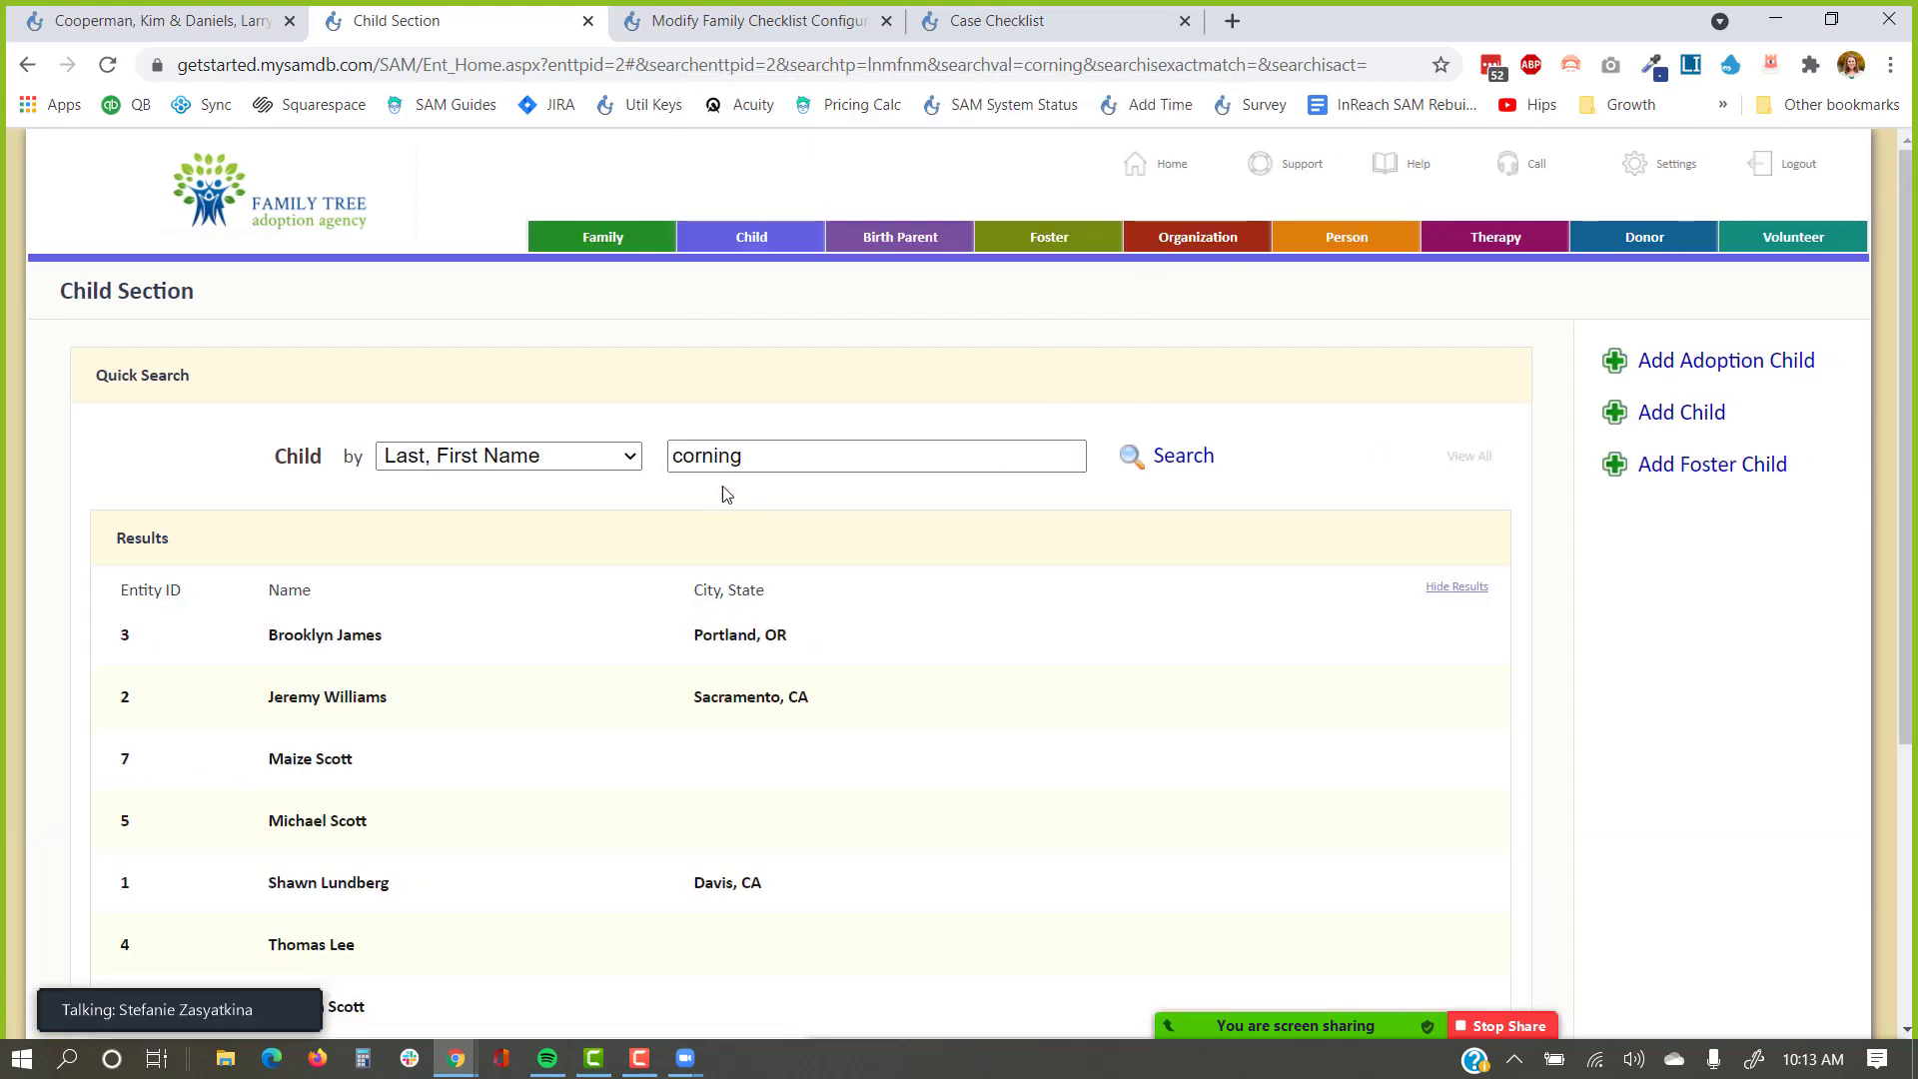
{"action": "scroll", "coordinate": [596, 539], "scroll_direction": "down", "scroll_amount": 2}
{"action": "scroll", "coordinate": [596, 538], "scroll_direction": "down", "scroll_amount": 1}
{"action": "left_click", "coordinate": [321, 392]}
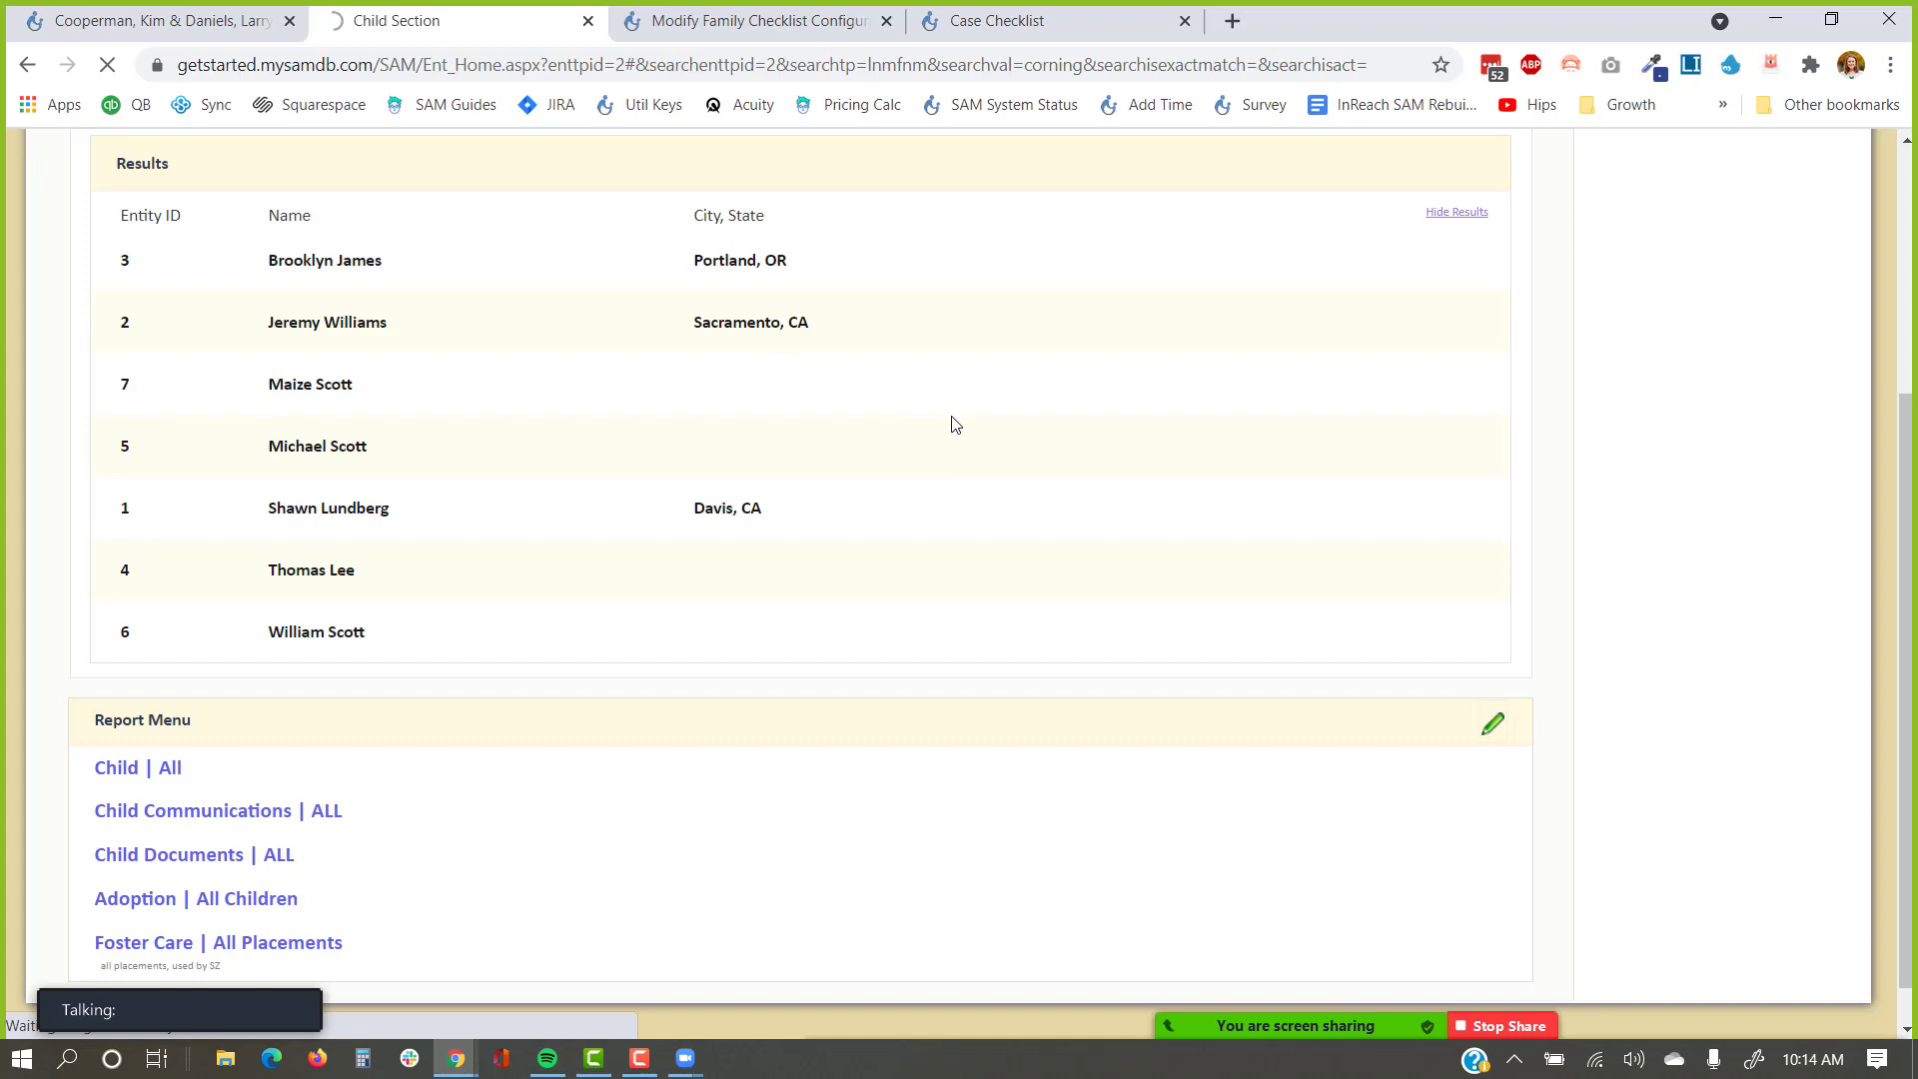
{"action": "scroll", "coordinate": [954, 424], "scroll_direction": "up", "scroll_amount": 1}
{"action": "scroll", "coordinate": [954, 420], "scroll_direction": "up", "scroll_amount": 3}
Open the Foster section in a new tab, show all families, and open the first foster family.
{"action": "right_click", "coordinate": [1050, 236]}
{"action": "left_click", "coordinate": [1099, 252]}
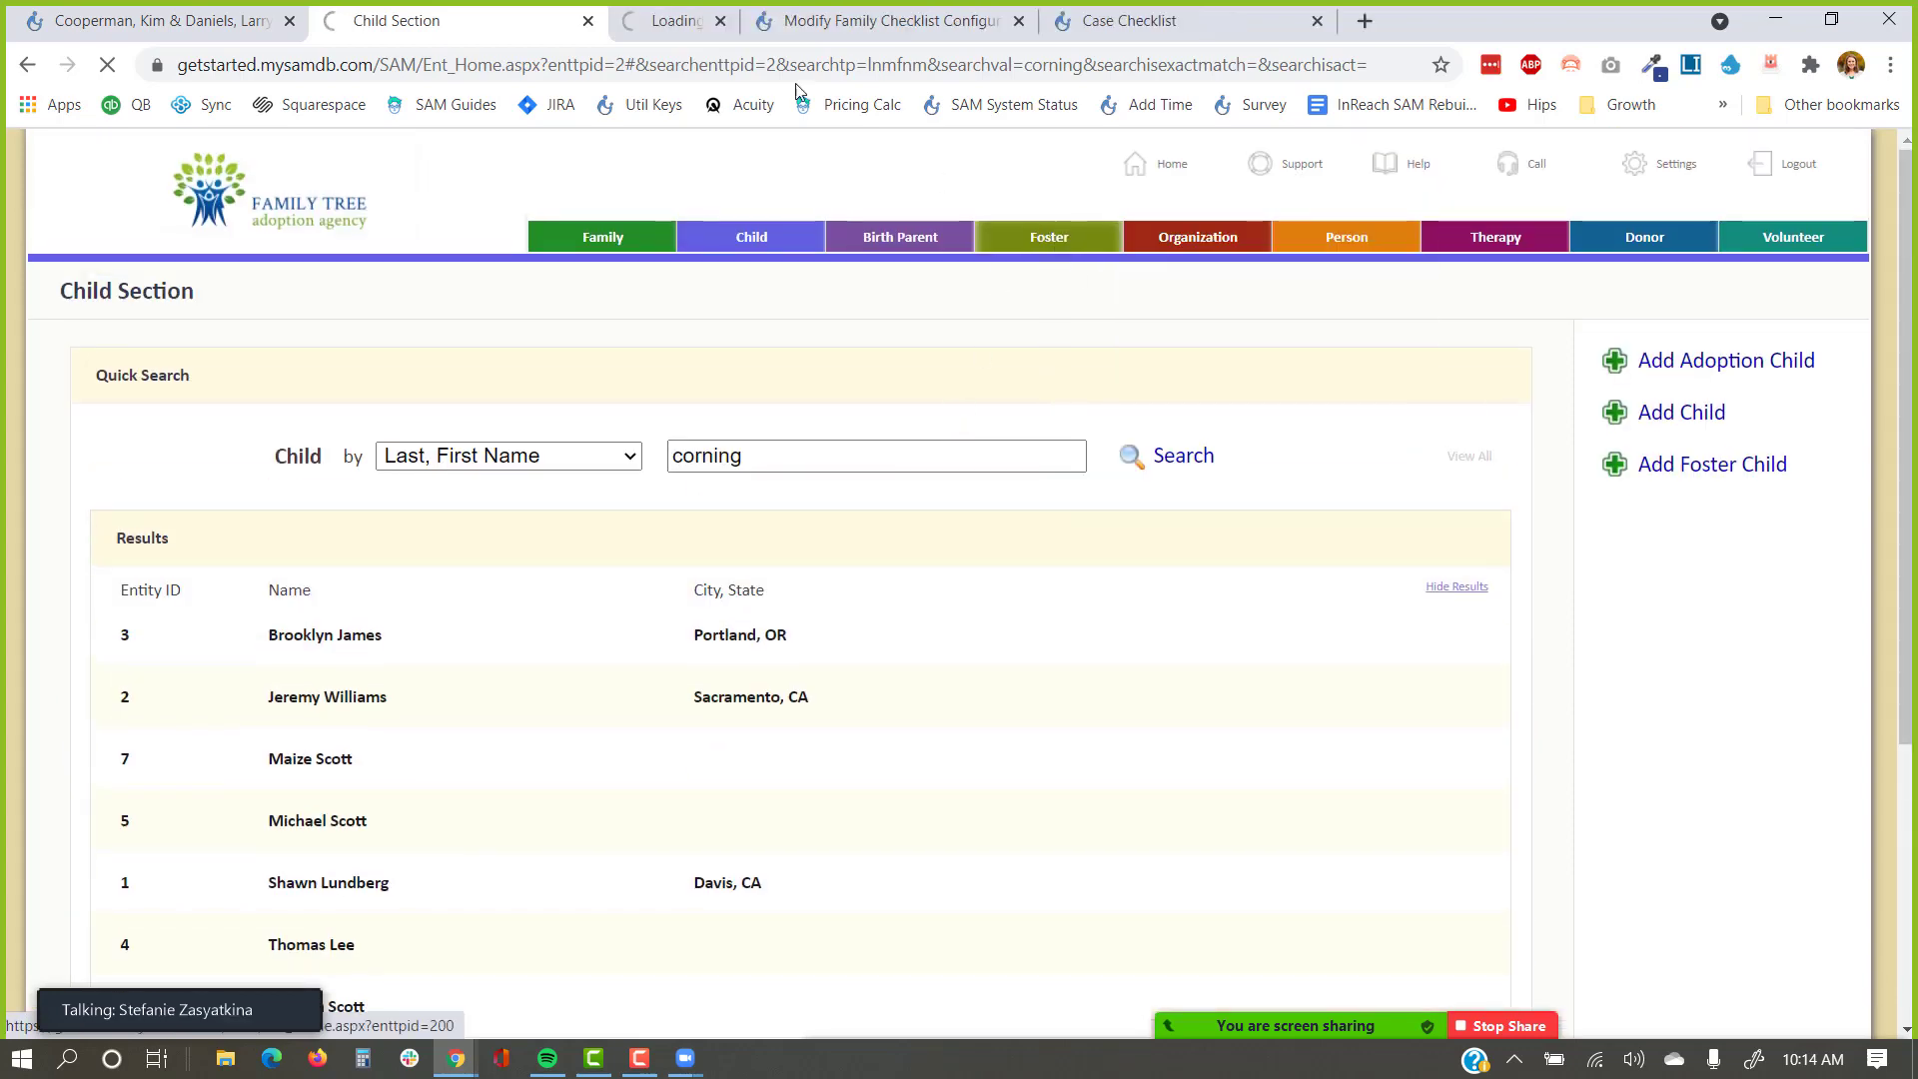
{"action": "left_click", "coordinate": [746, 21]}
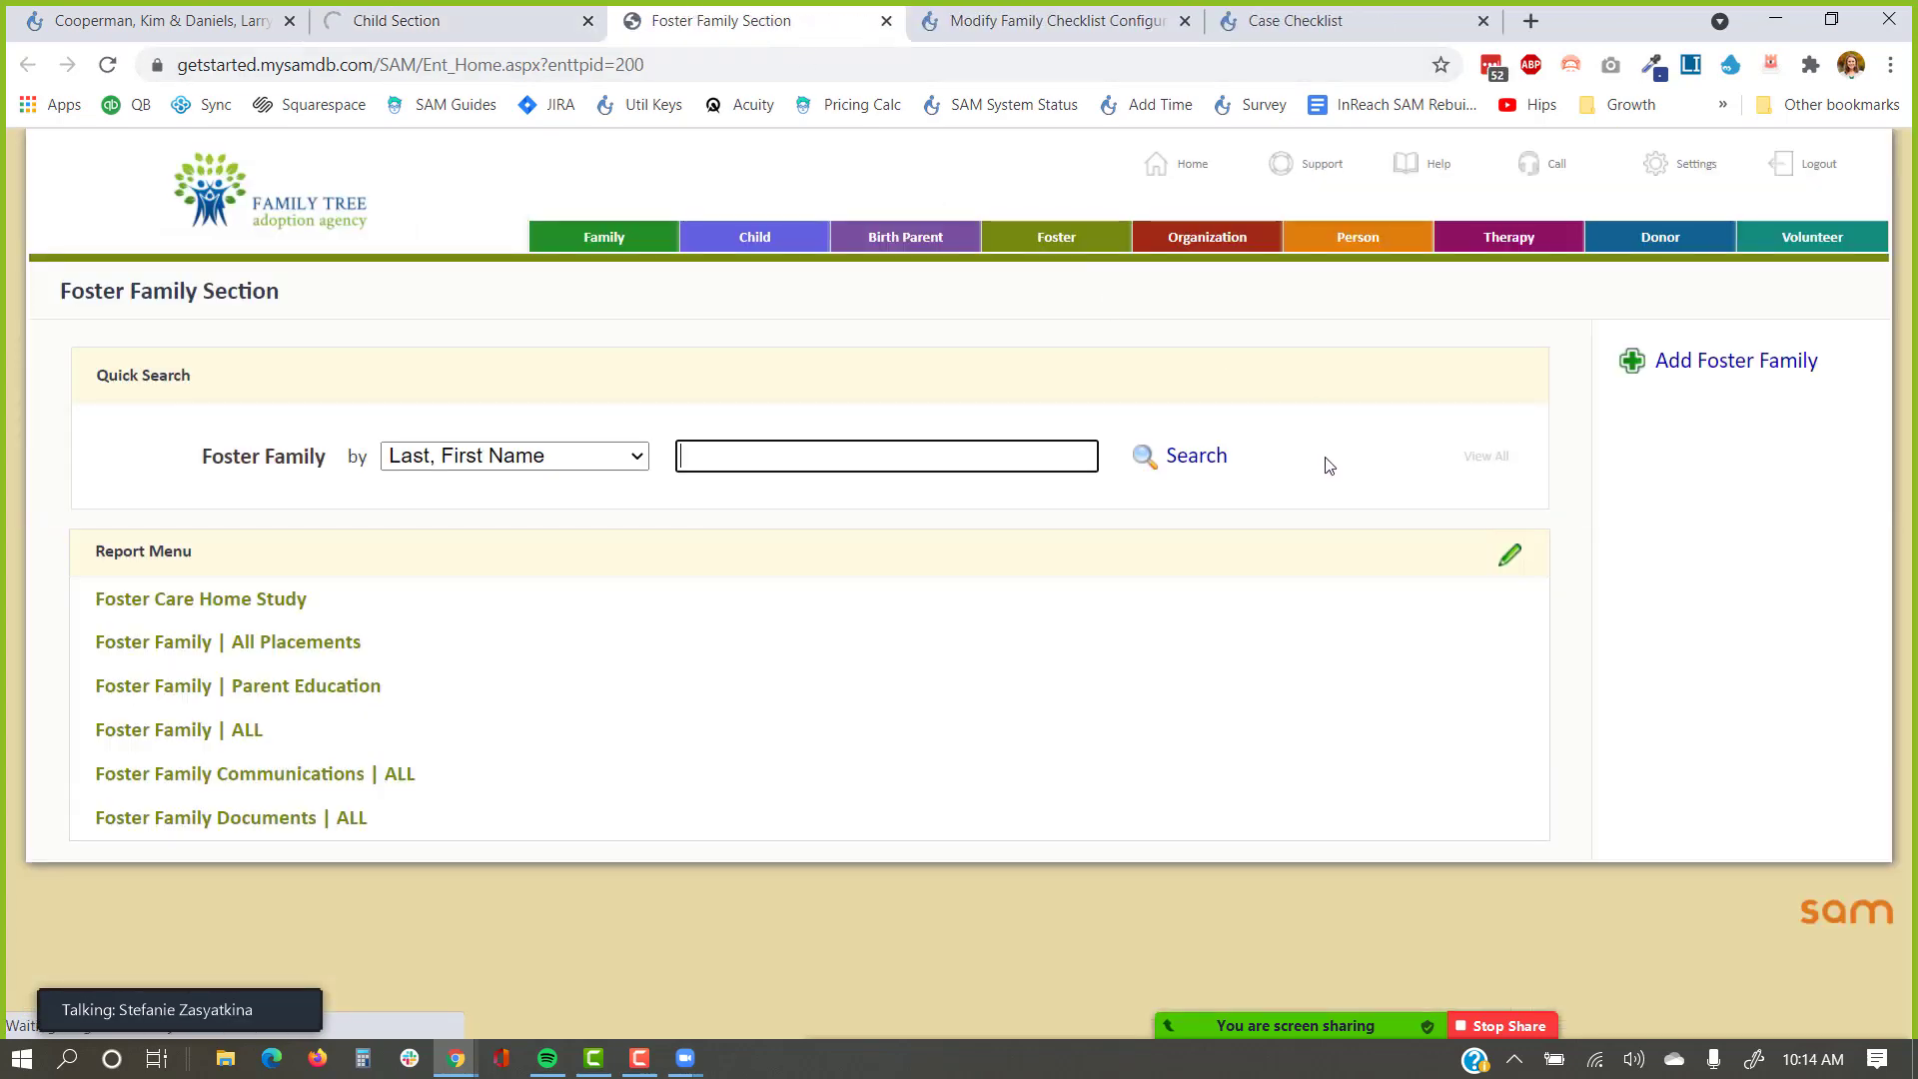
{"action": "left_click", "coordinate": [1480, 460]}
{"action": "key", "text": "Return"}
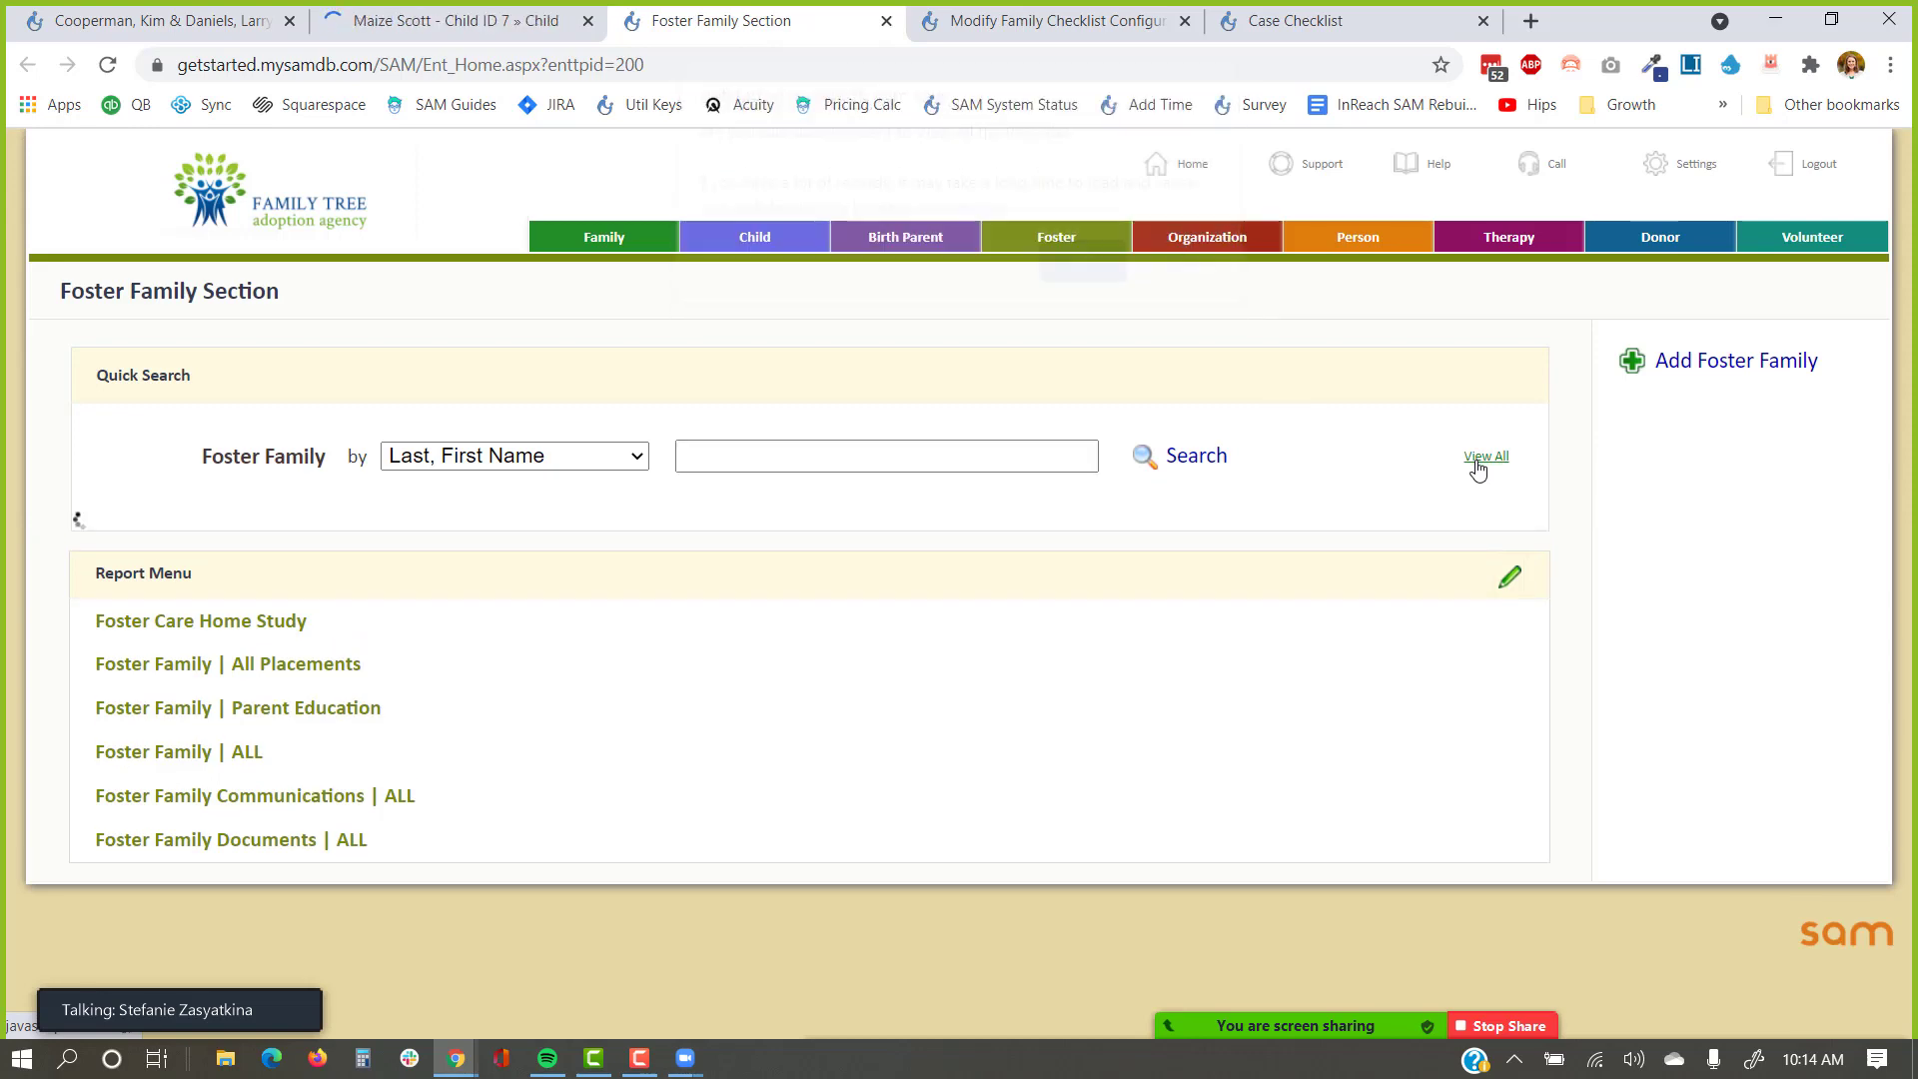
{"action": "left_click", "coordinate": [324, 646]}
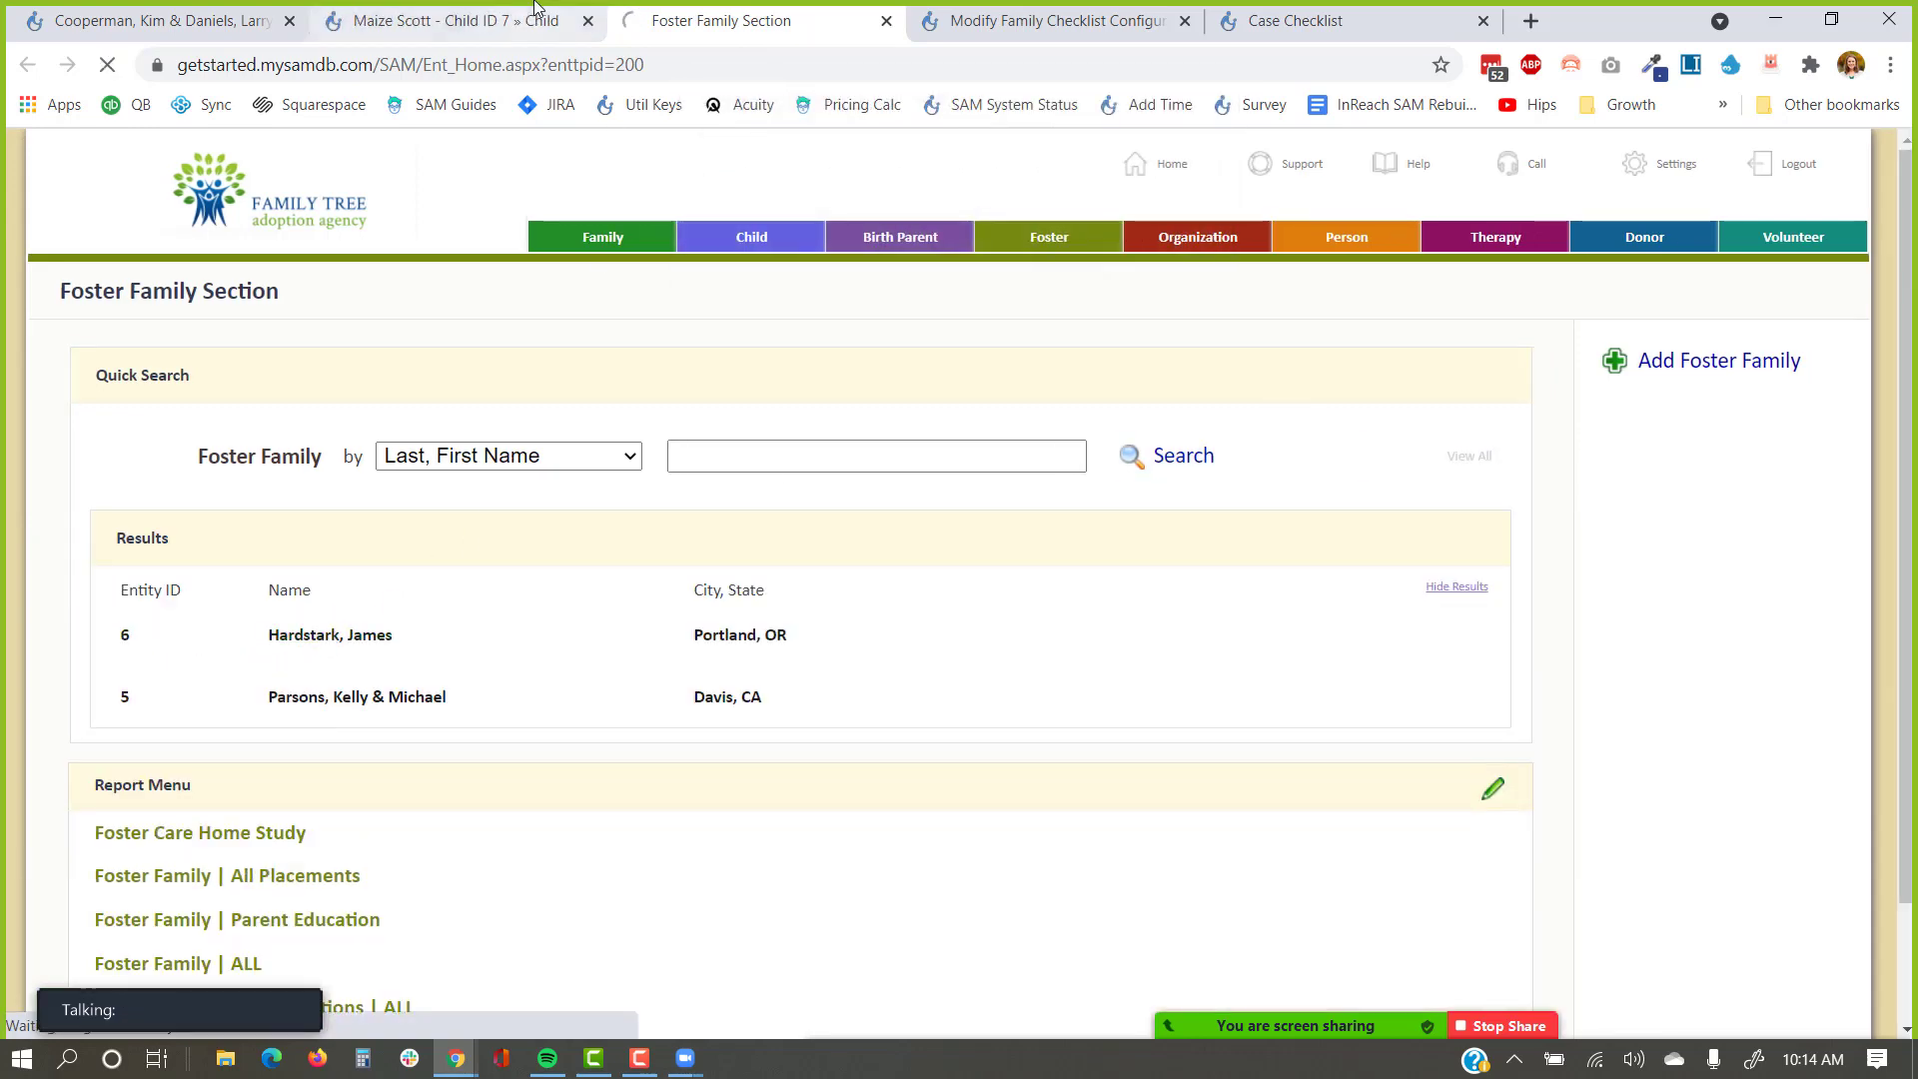
{"action": "left_click", "coordinate": [455, 20]}
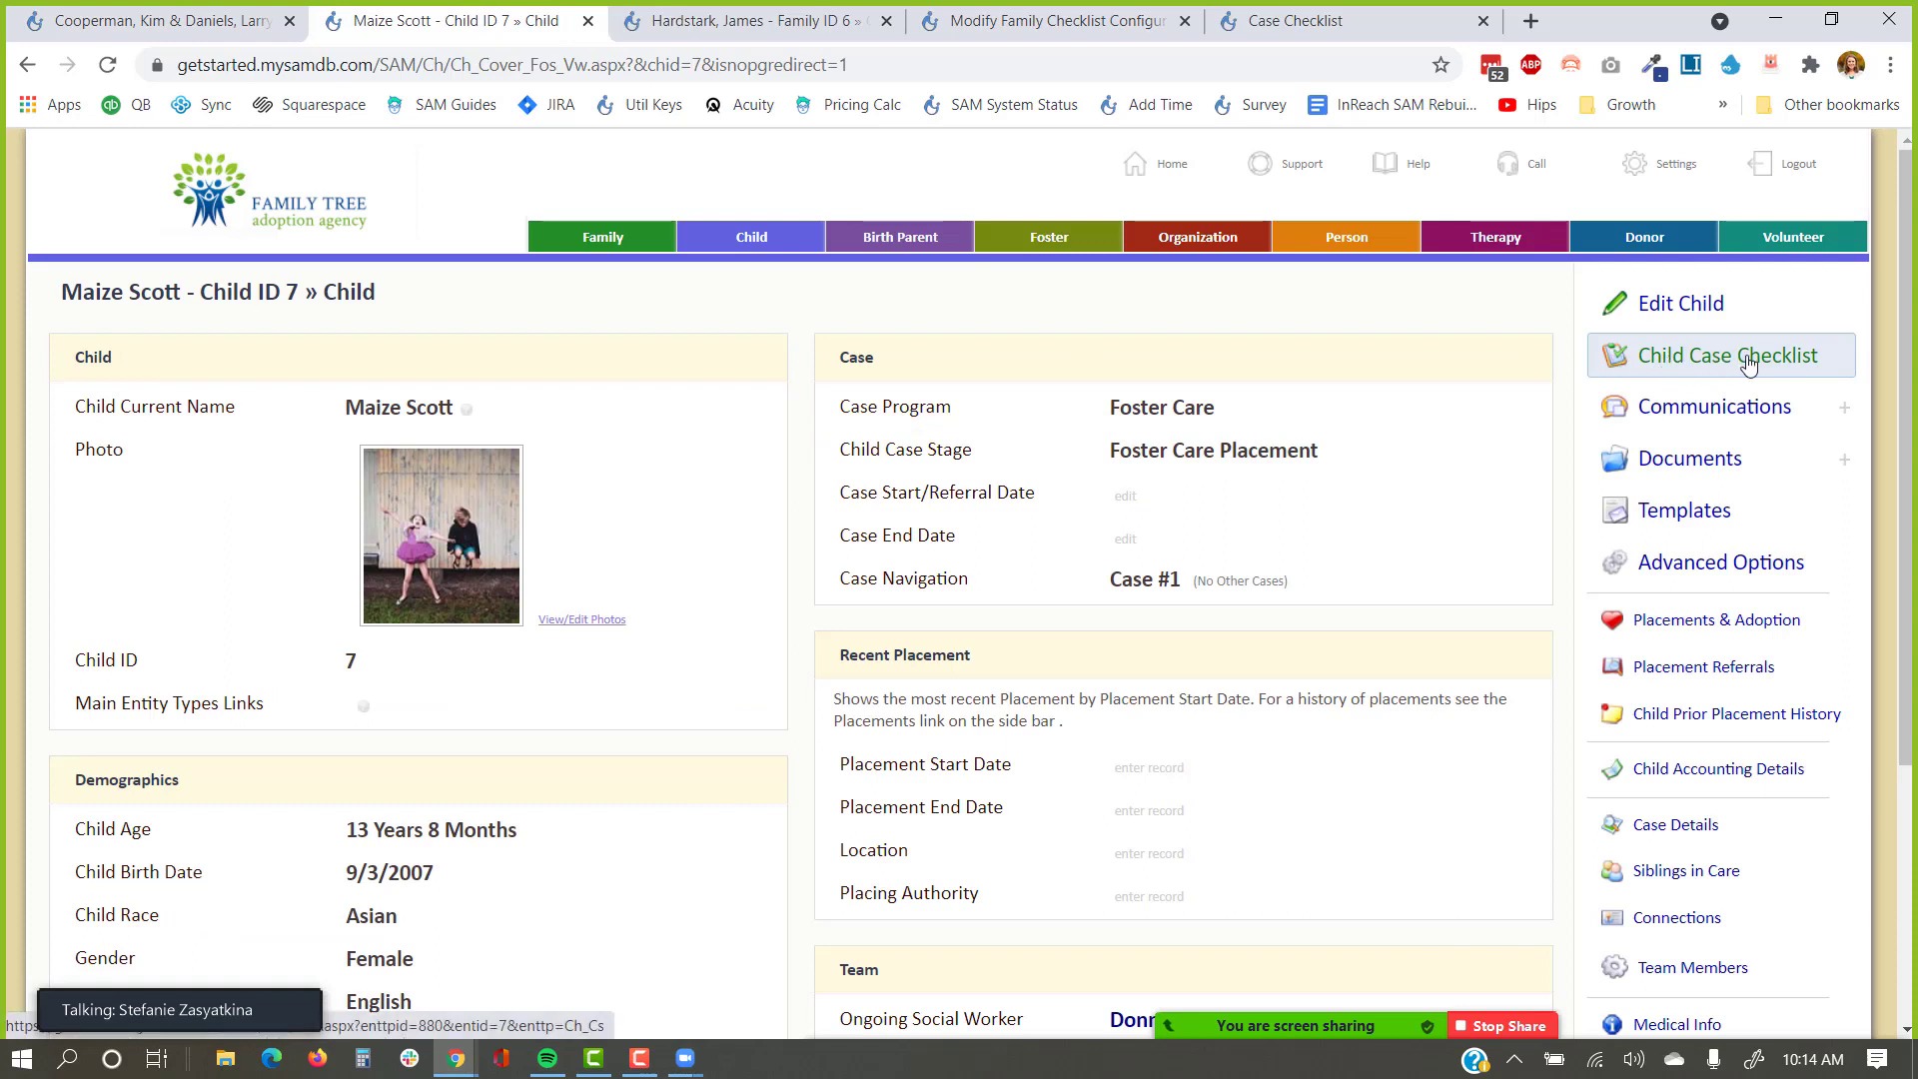
Browse the child's case checklist, cover page and documents.
{"action": "left_click", "coordinate": [1747, 362]}
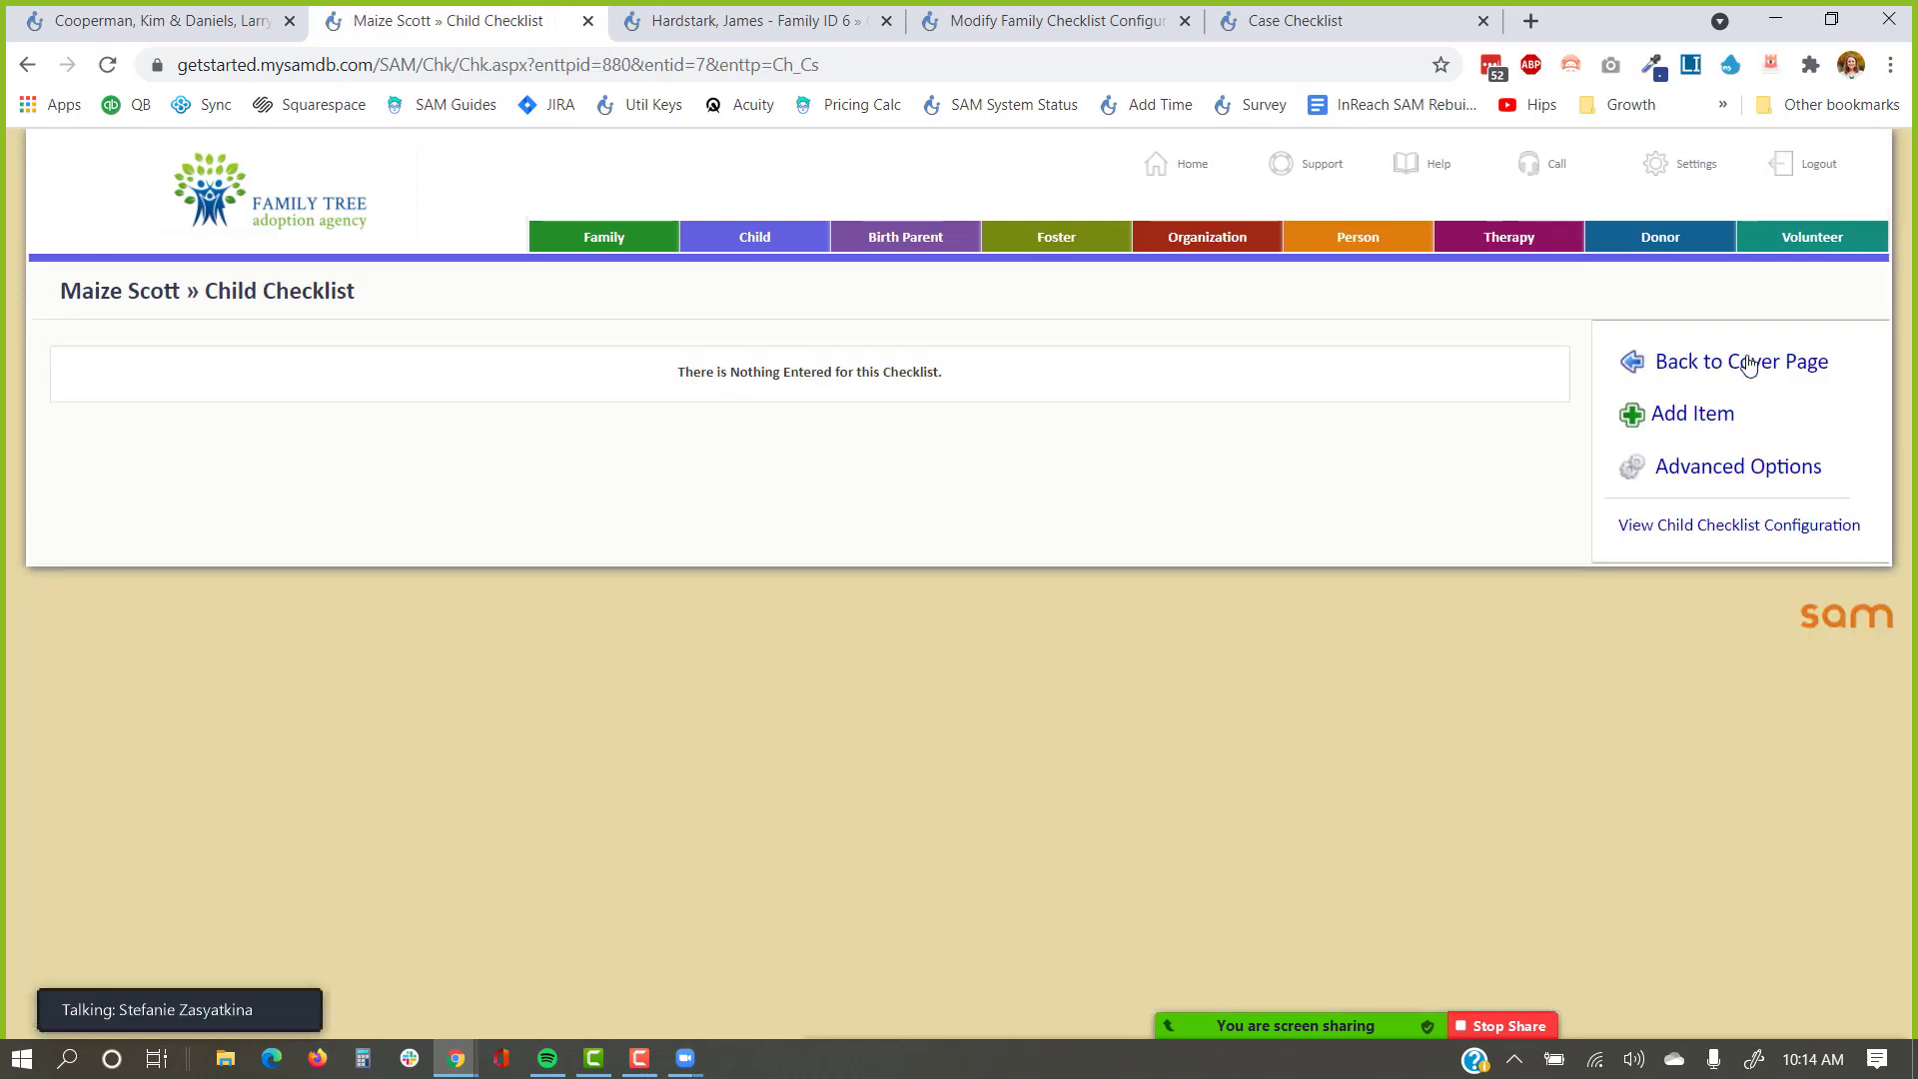
{"action": "left_click", "coordinate": [1747, 364]}
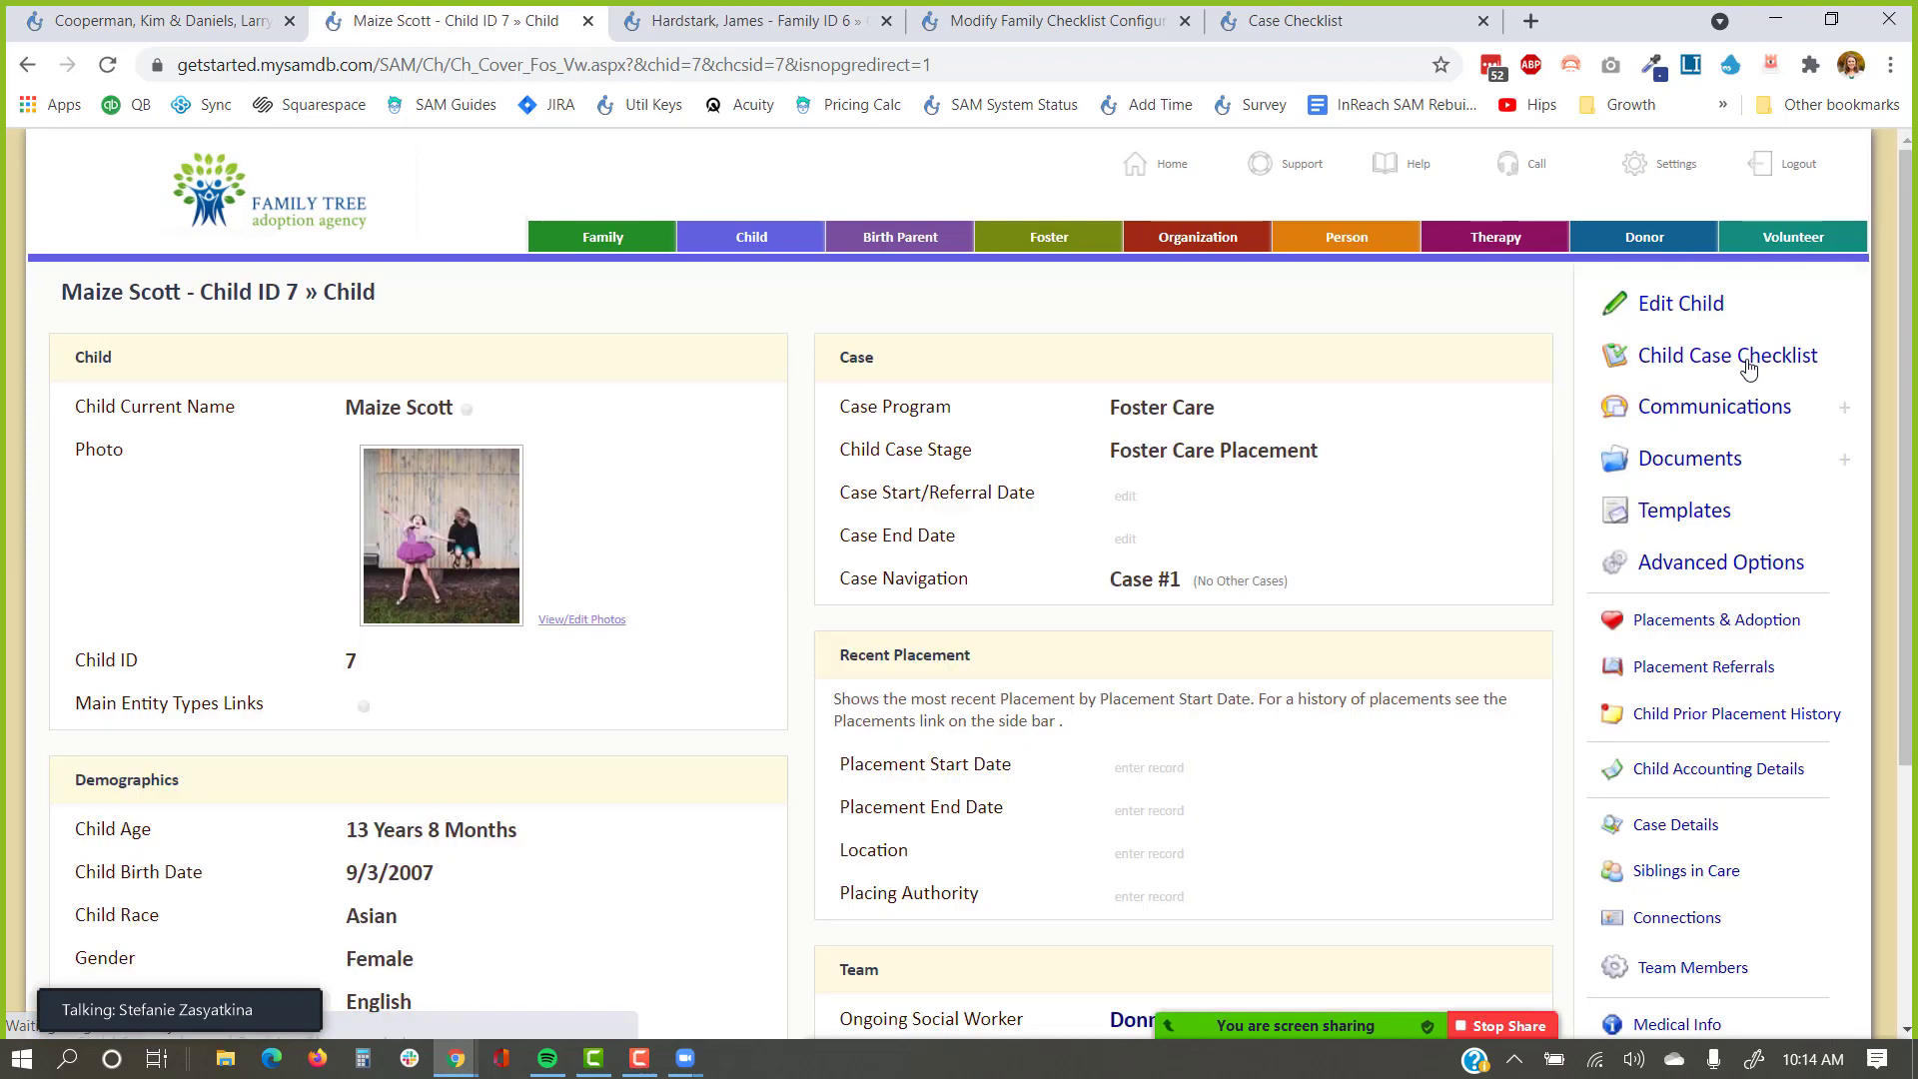
{"action": "left_click", "coordinate": [1666, 472]}
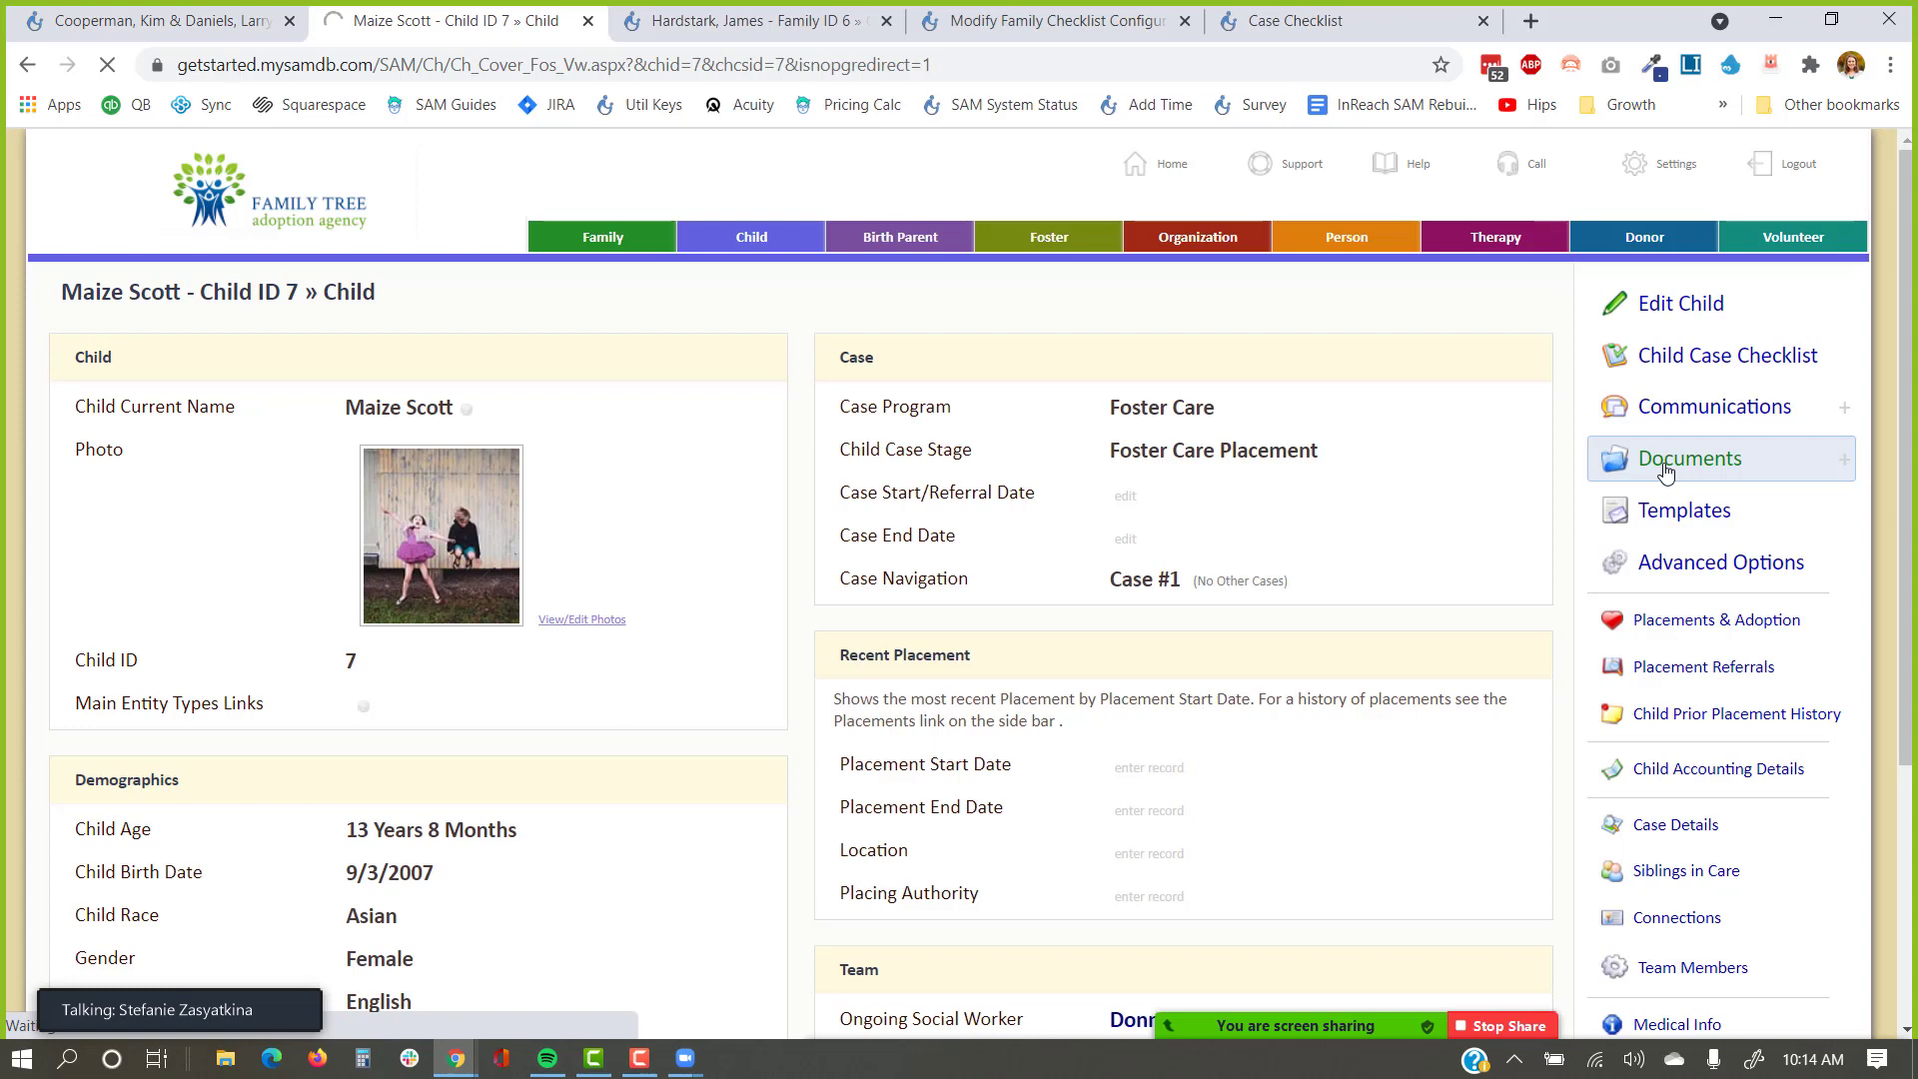
Open the Family ID 6 foster family's checklist showing two Home Study items dated 12/22/2020.
{"action": "left_click", "coordinate": [744, 20]}
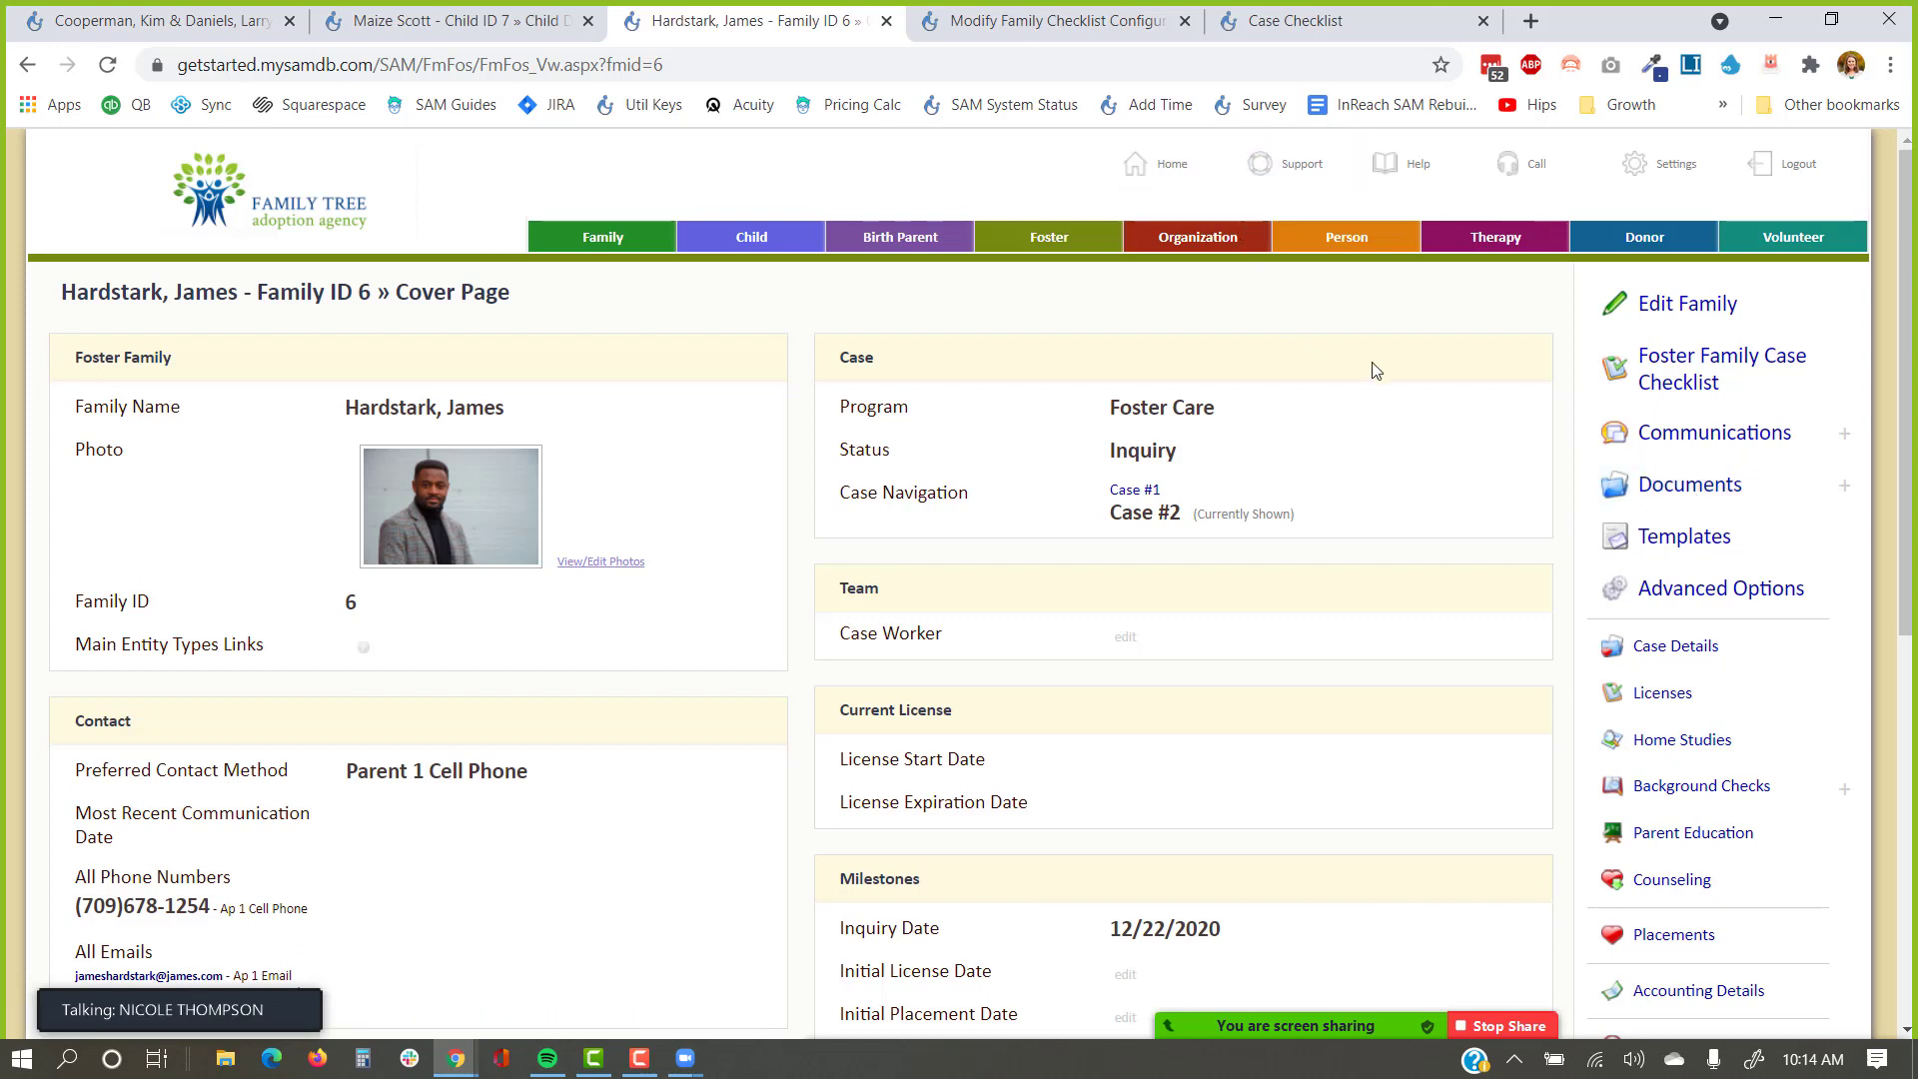
{"action": "left_click", "coordinate": [1651, 495]}
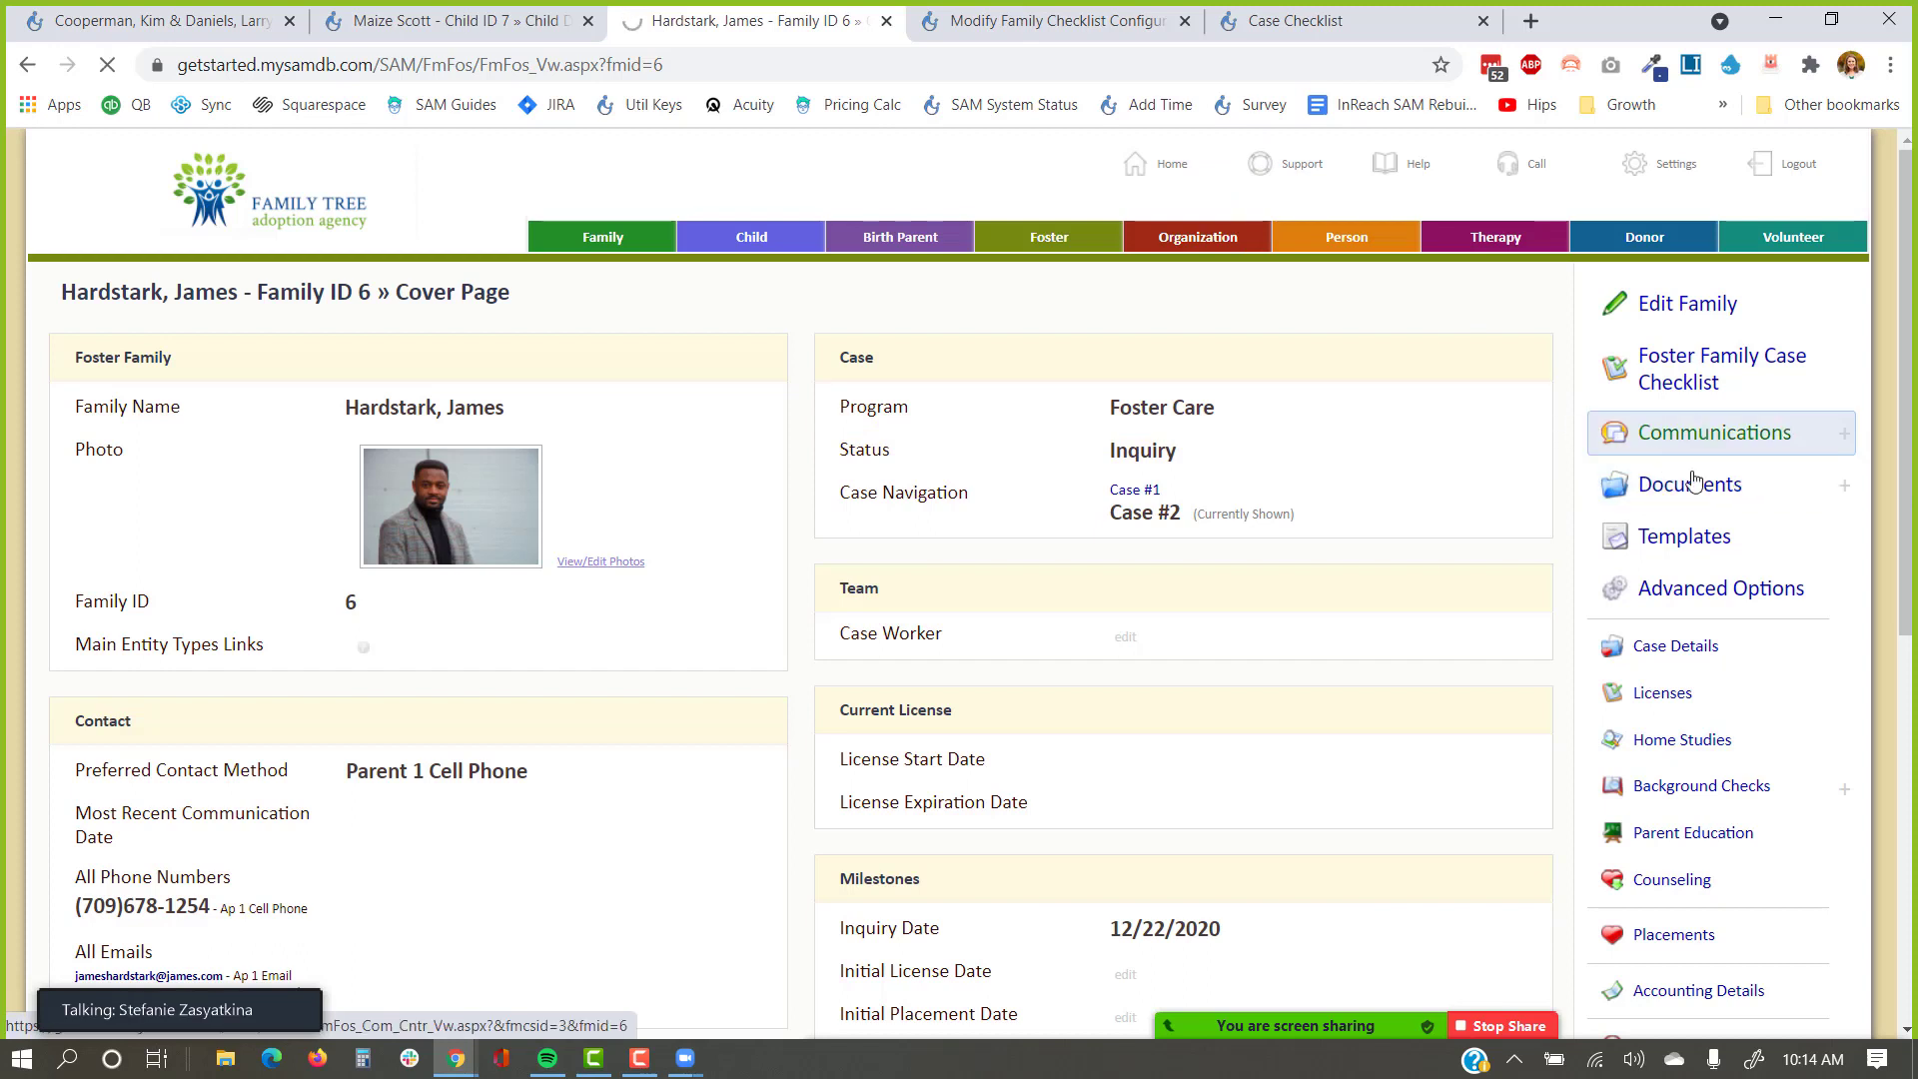
{"action": "left_click", "coordinate": [1691, 377]}
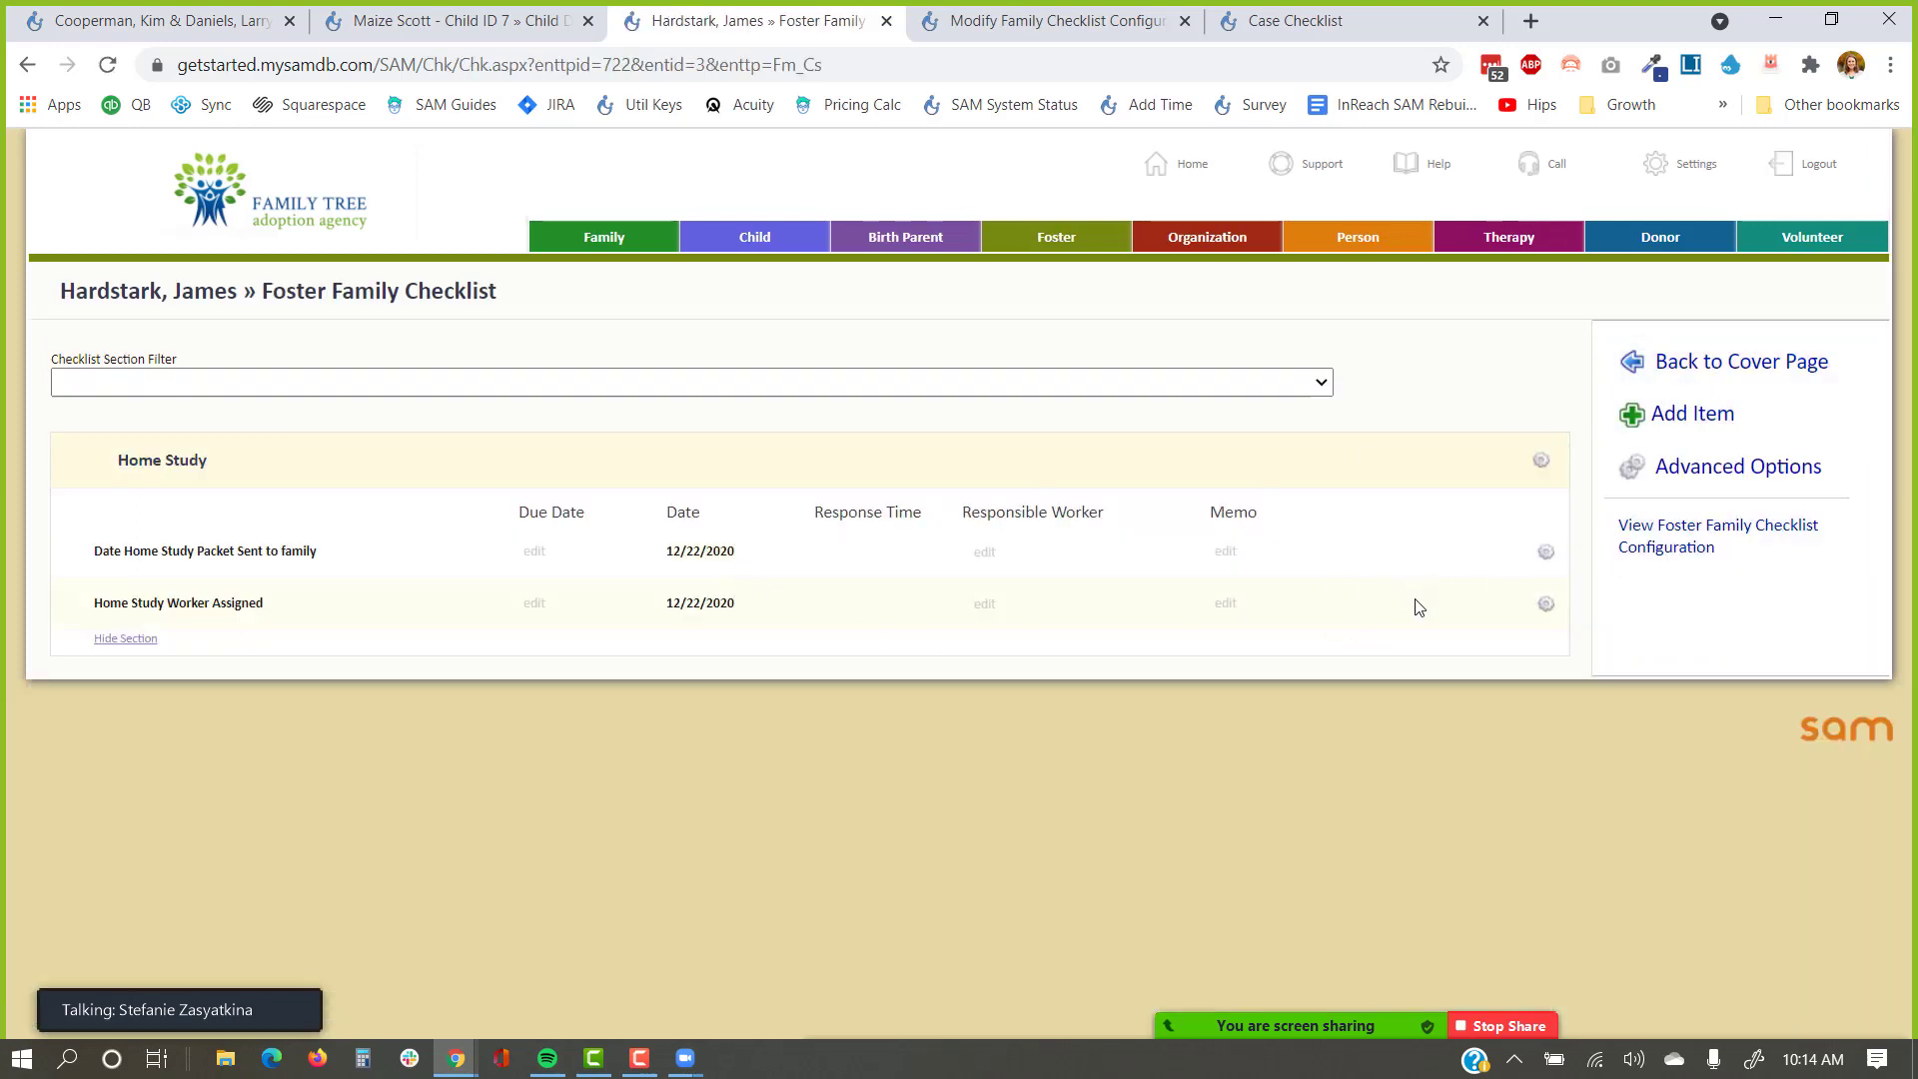
{"action": "left_click", "coordinate": [135, 21]}
Return to Family ID 4's cover page and scroll through its Inquiry, Application and Home Study checklist sections.
{"action": "left_click", "coordinate": [1662, 302]}
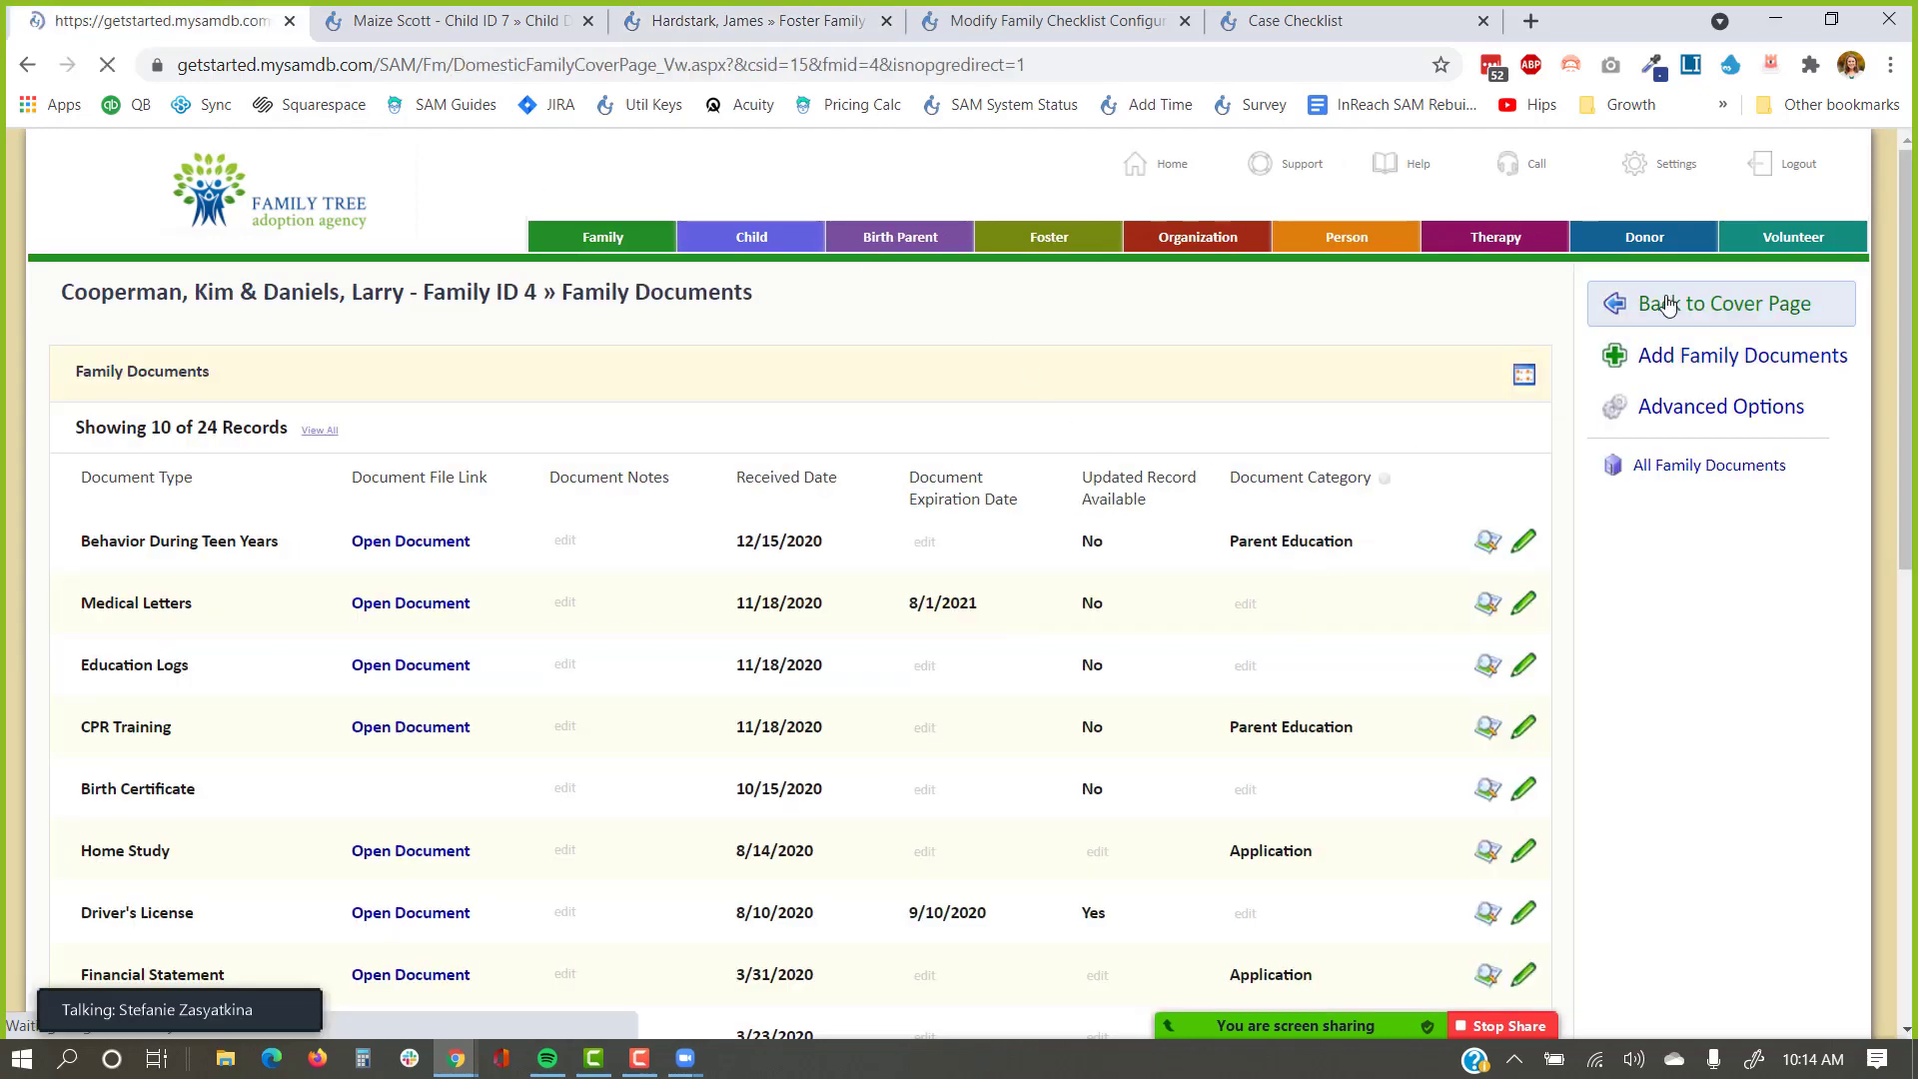
{"action": "left_click", "coordinate": [1678, 441]}
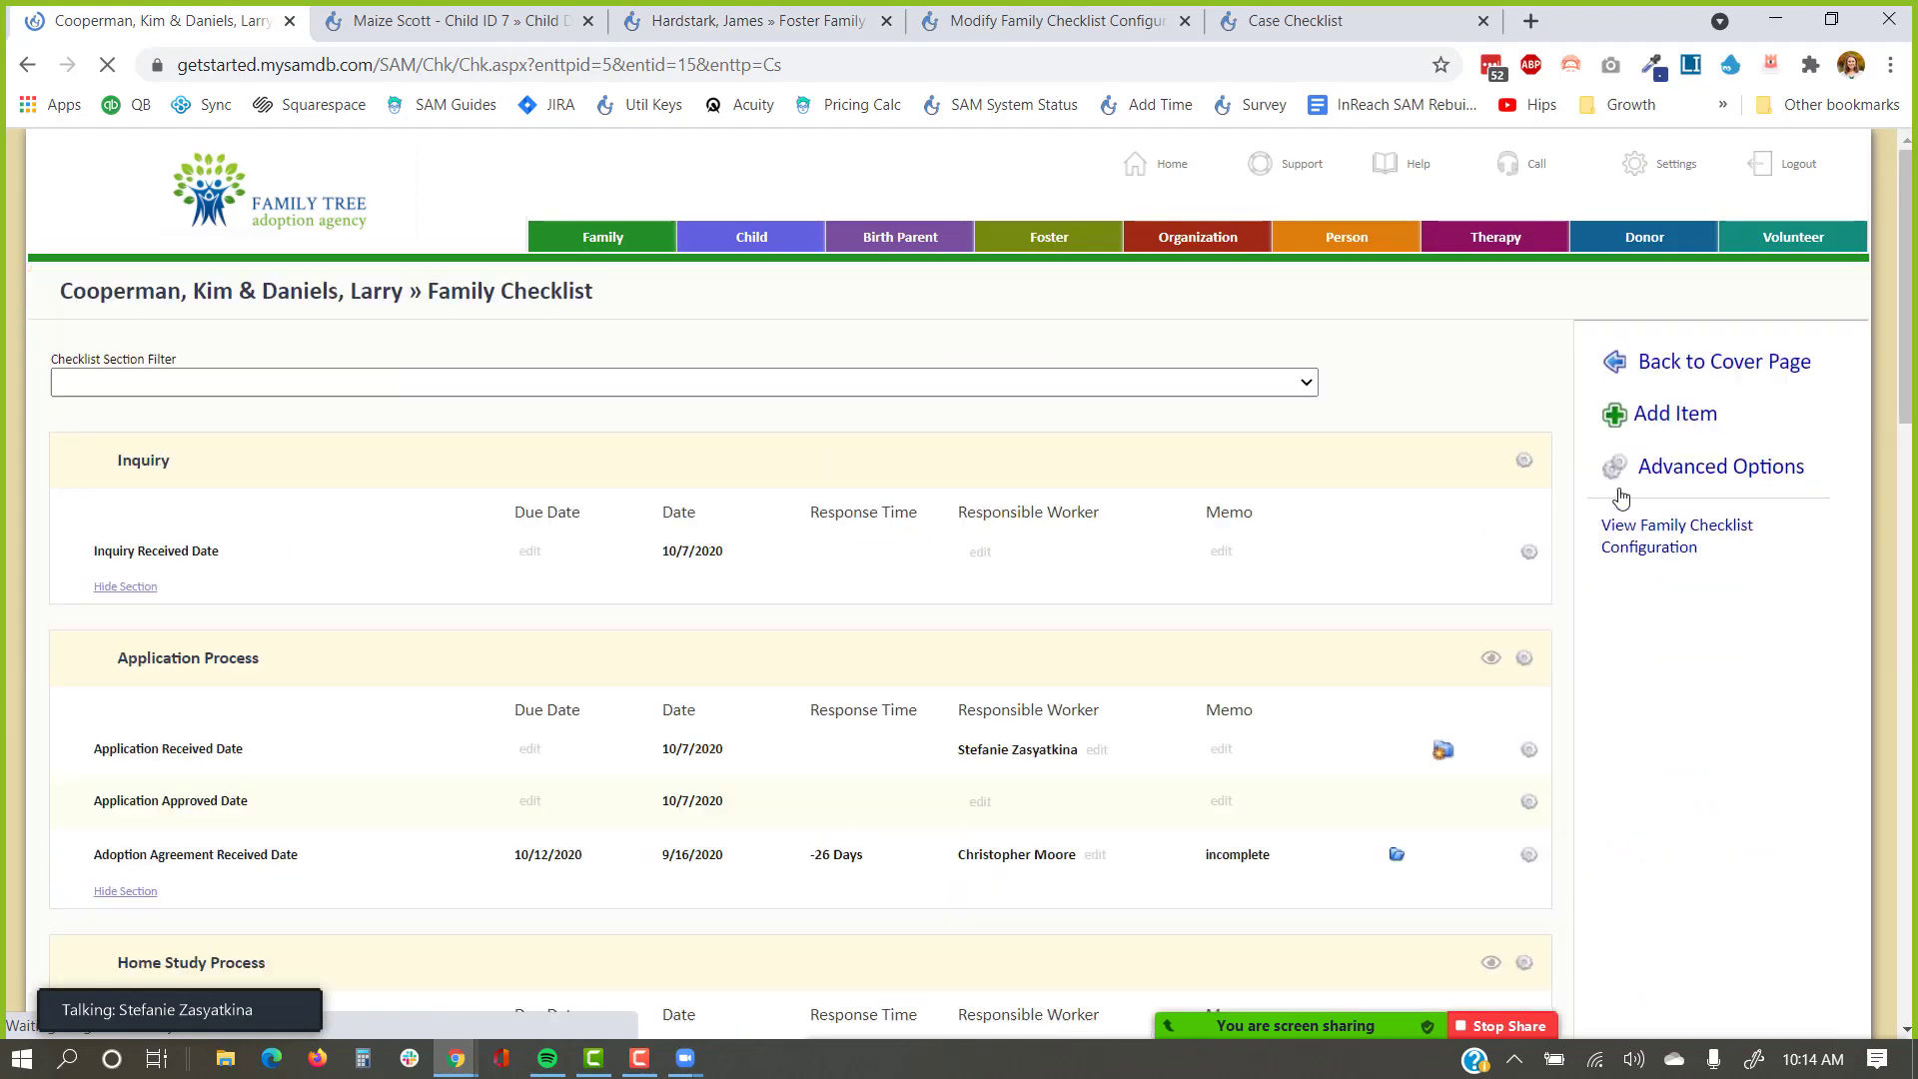
{"action": "scroll", "coordinate": [1498, 573], "scroll_direction": "down", "scroll_amount": 3}
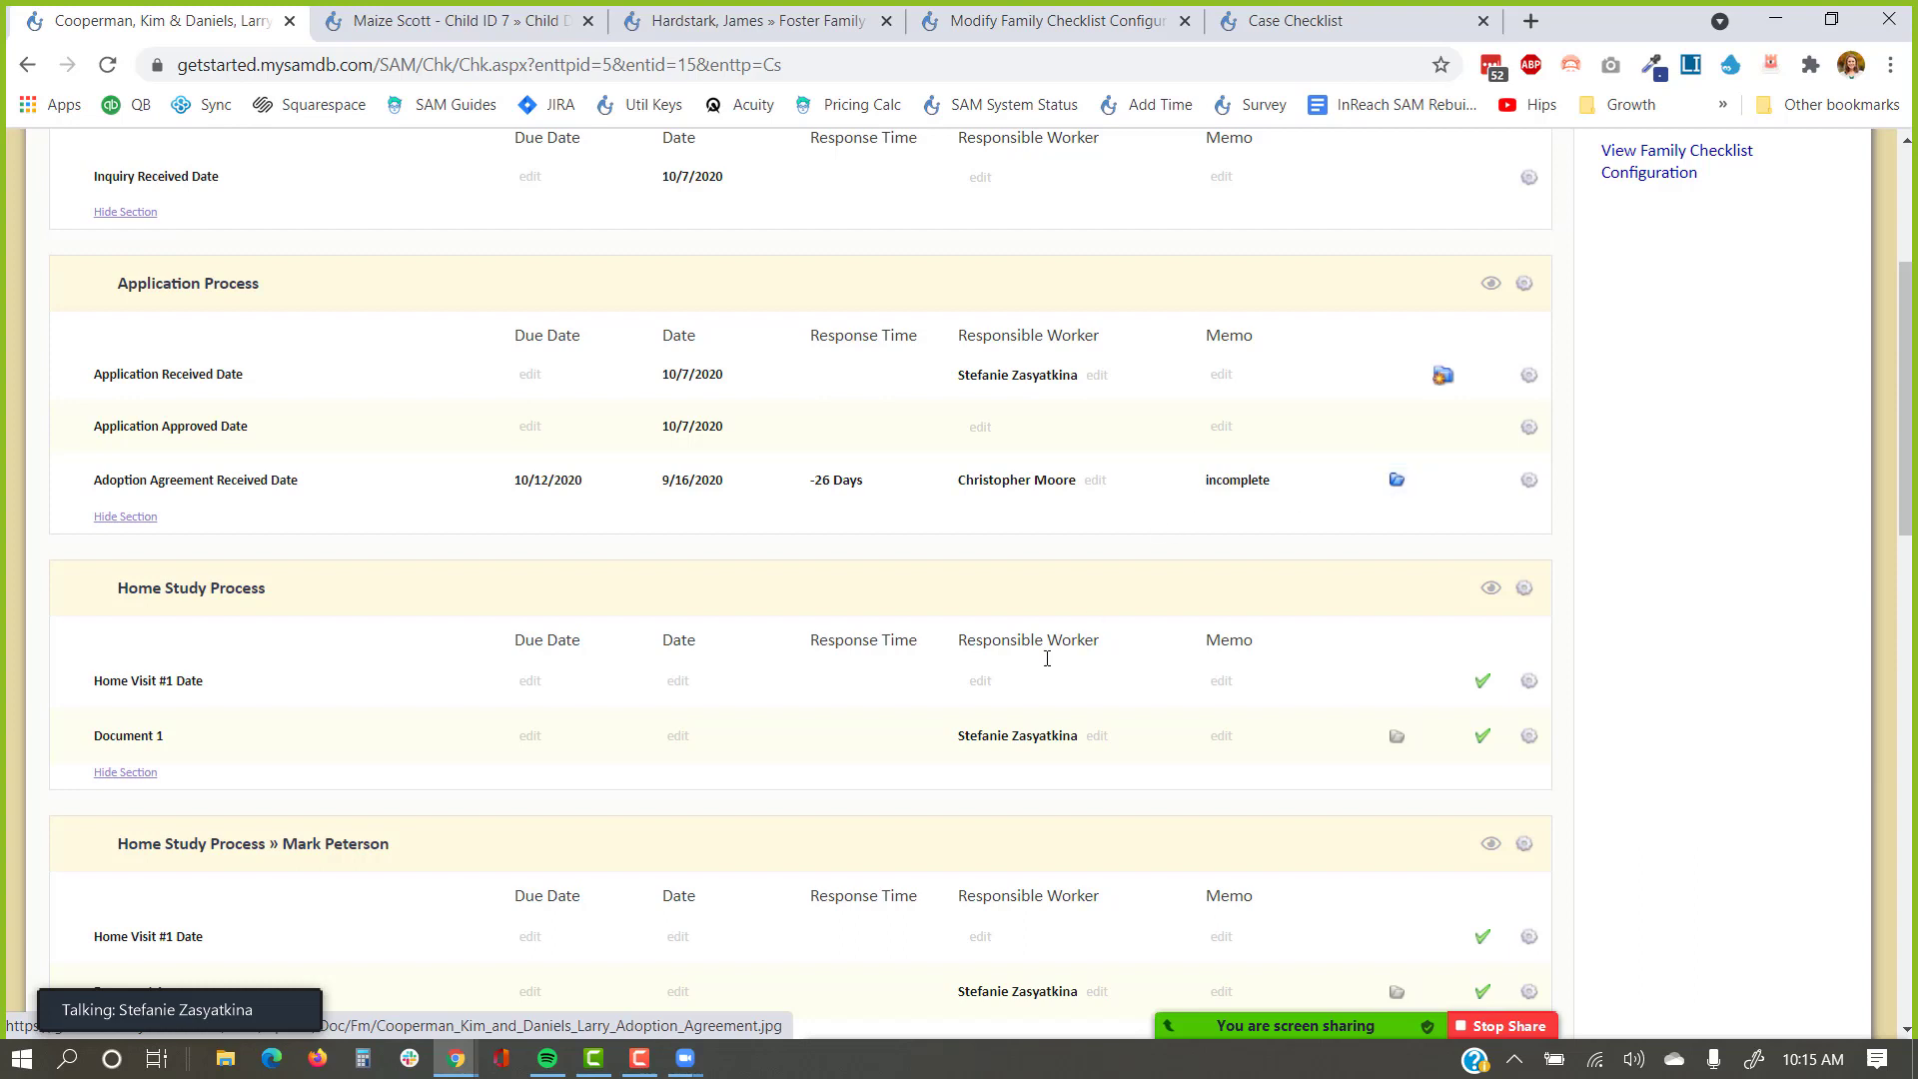
{"action": "mouse_move", "coordinate": [240, 1010]}
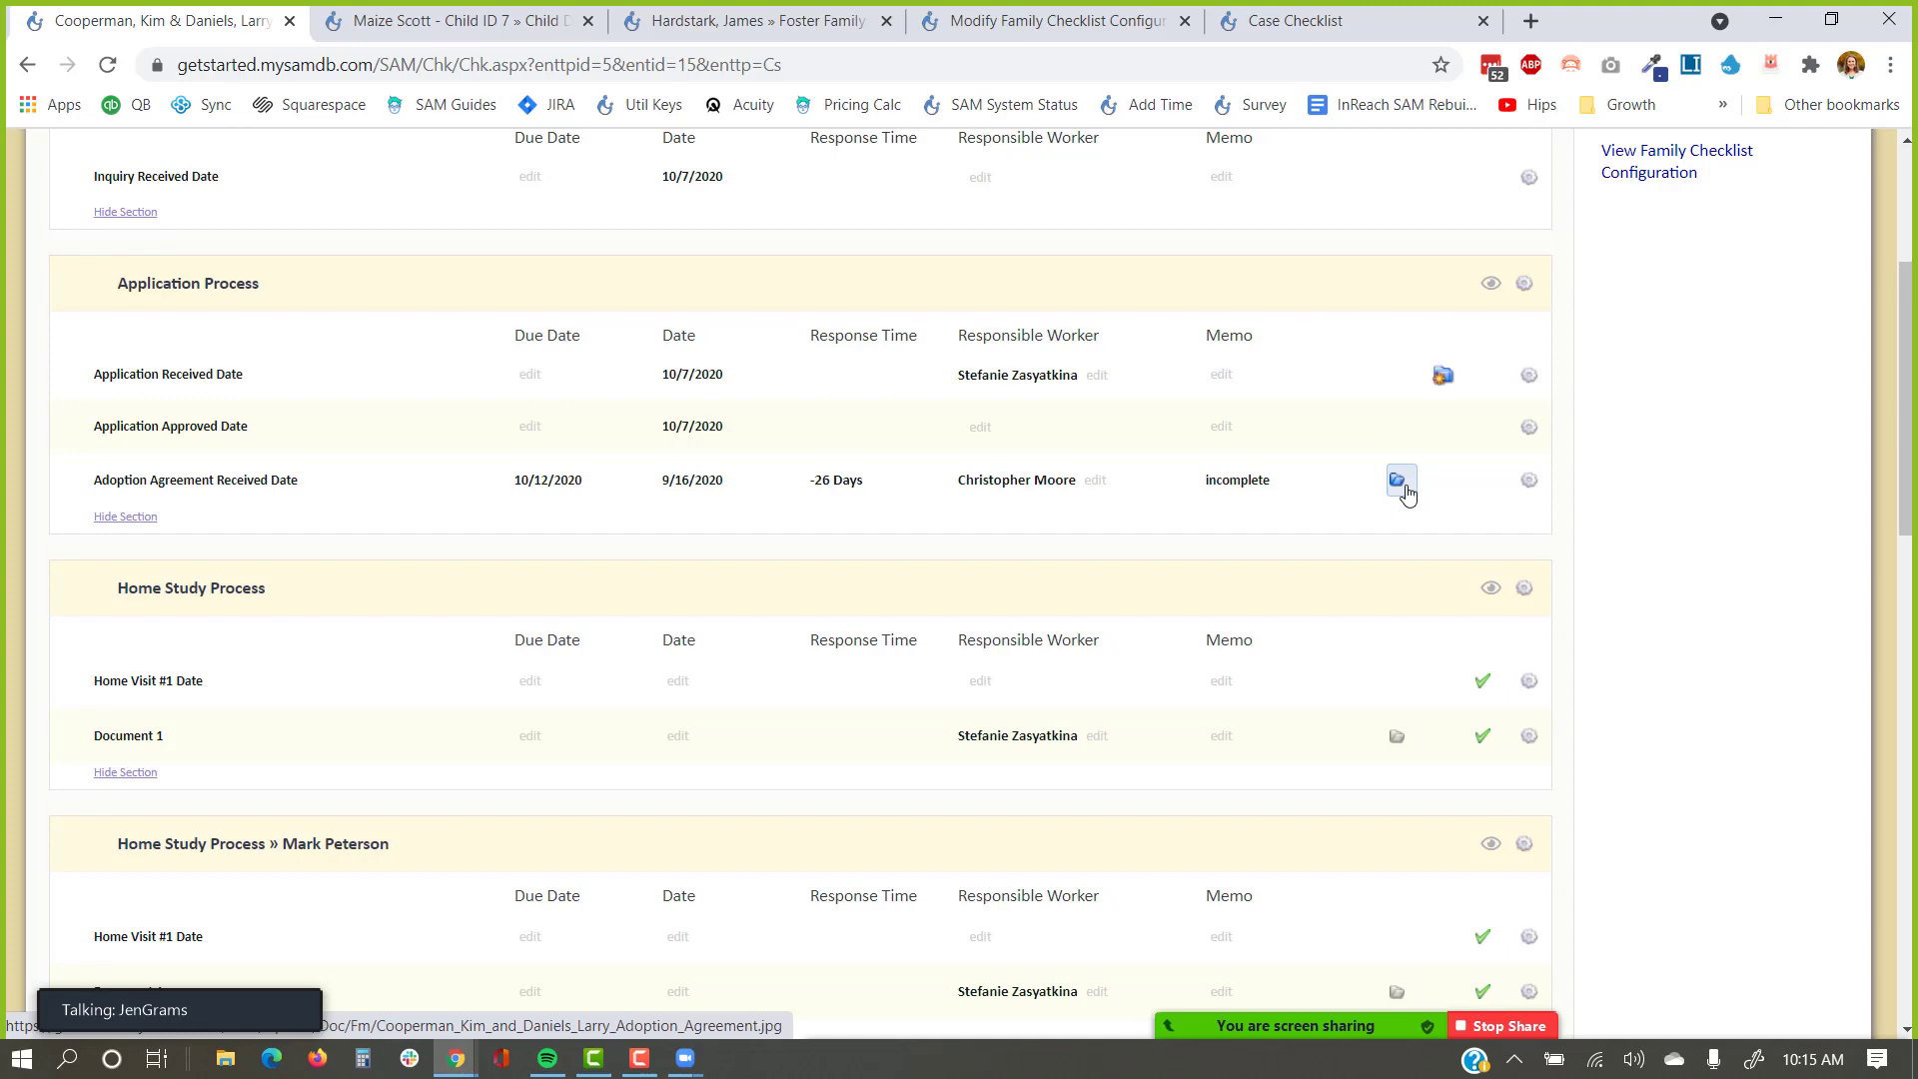
{"action": "scroll", "coordinate": [1648, 548], "scroll_direction": "up", "scroll_amount": 4}
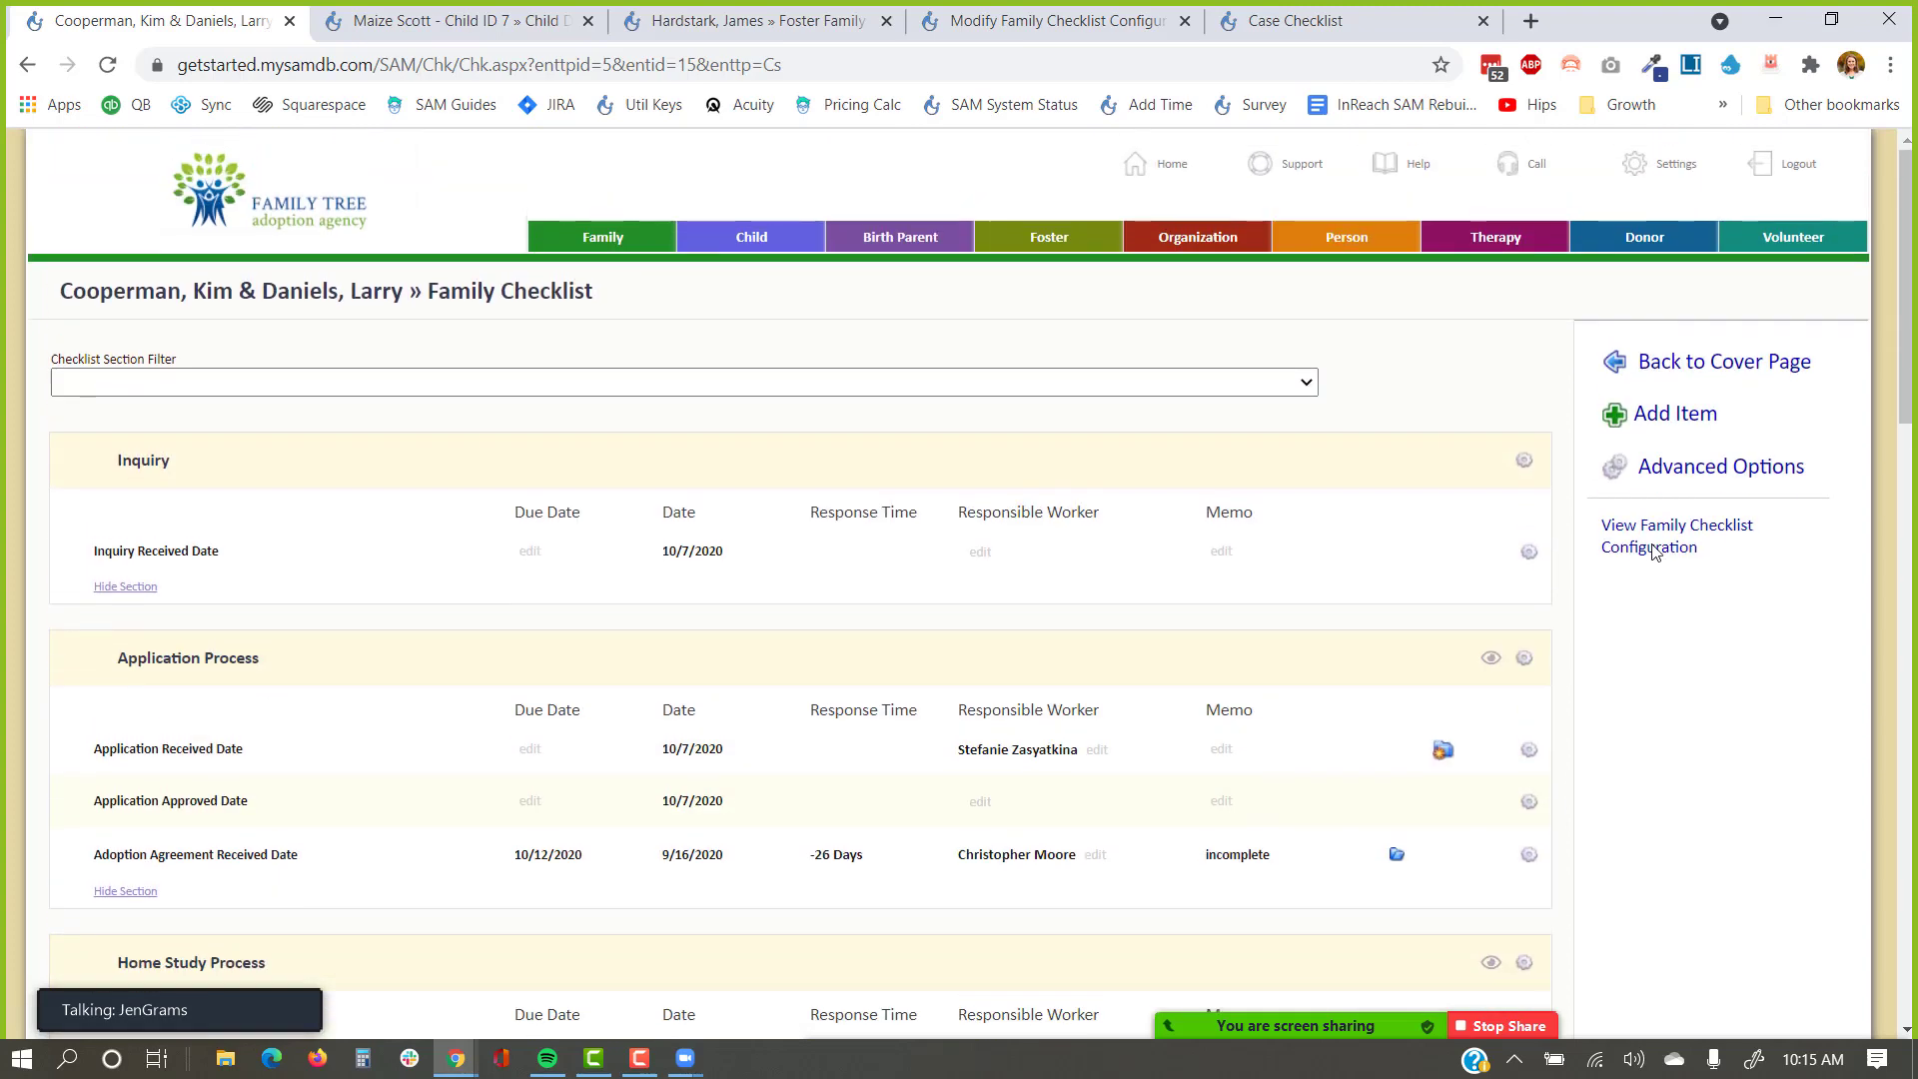
Go via the cover page to Family ID 4's Documents list, showing 10 of 24 records.
{"action": "left_click", "coordinate": [1708, 382]}
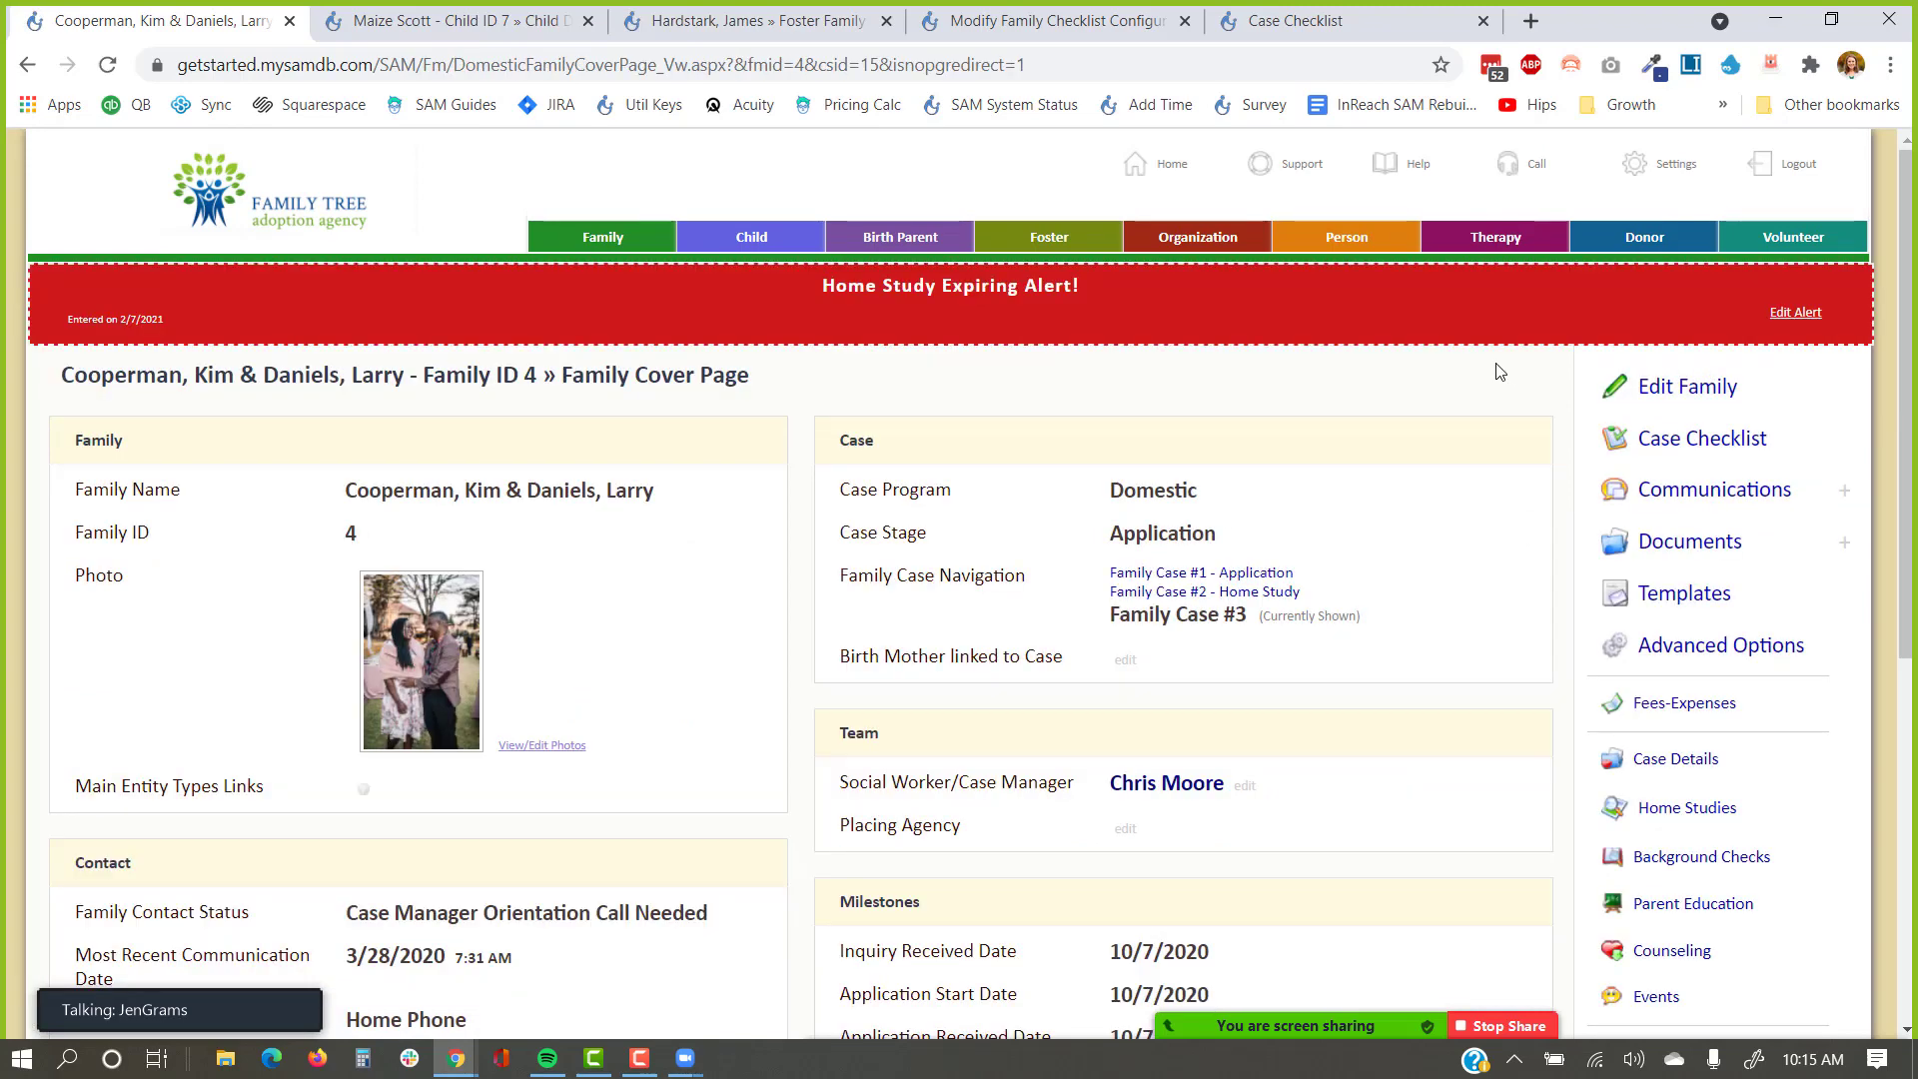
{"action": "left_click", "coordinate": [1598, 589]}
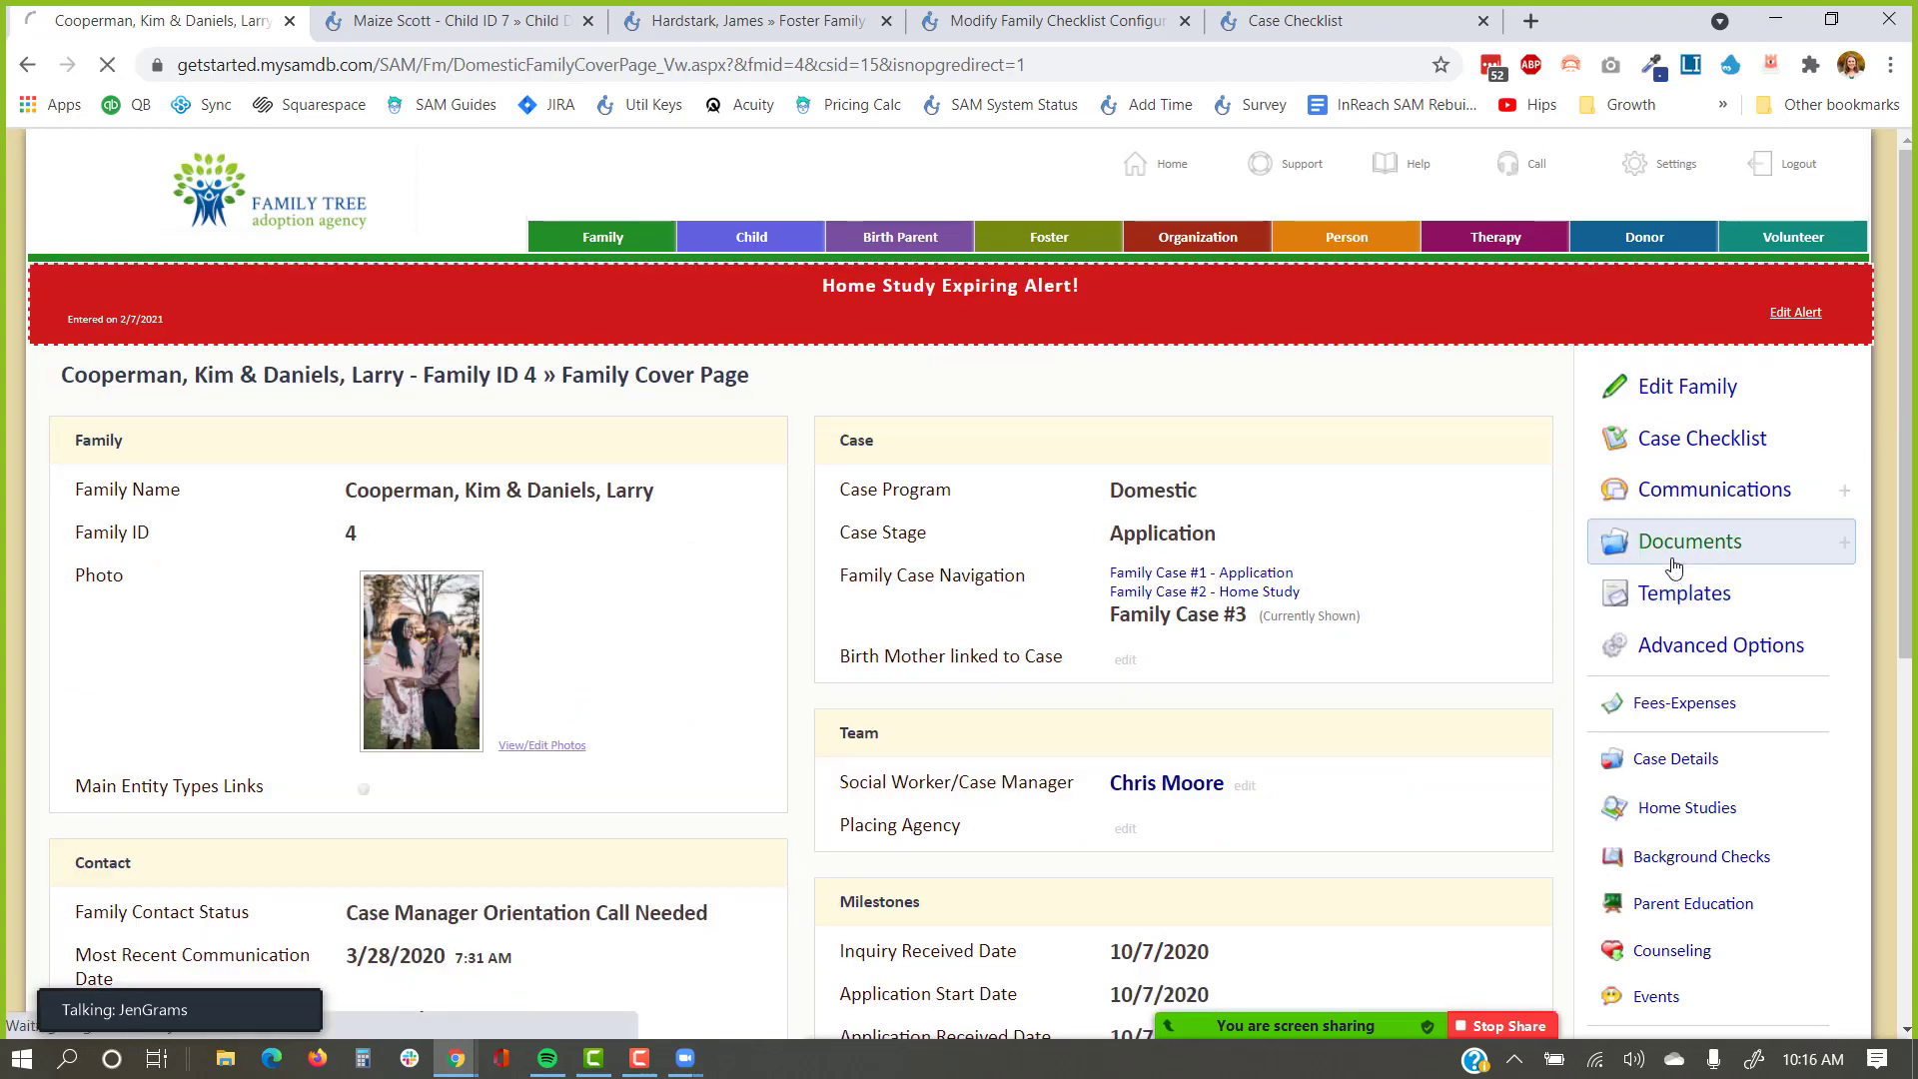
{"action": "left_click", "coordinate": [27, 63]}
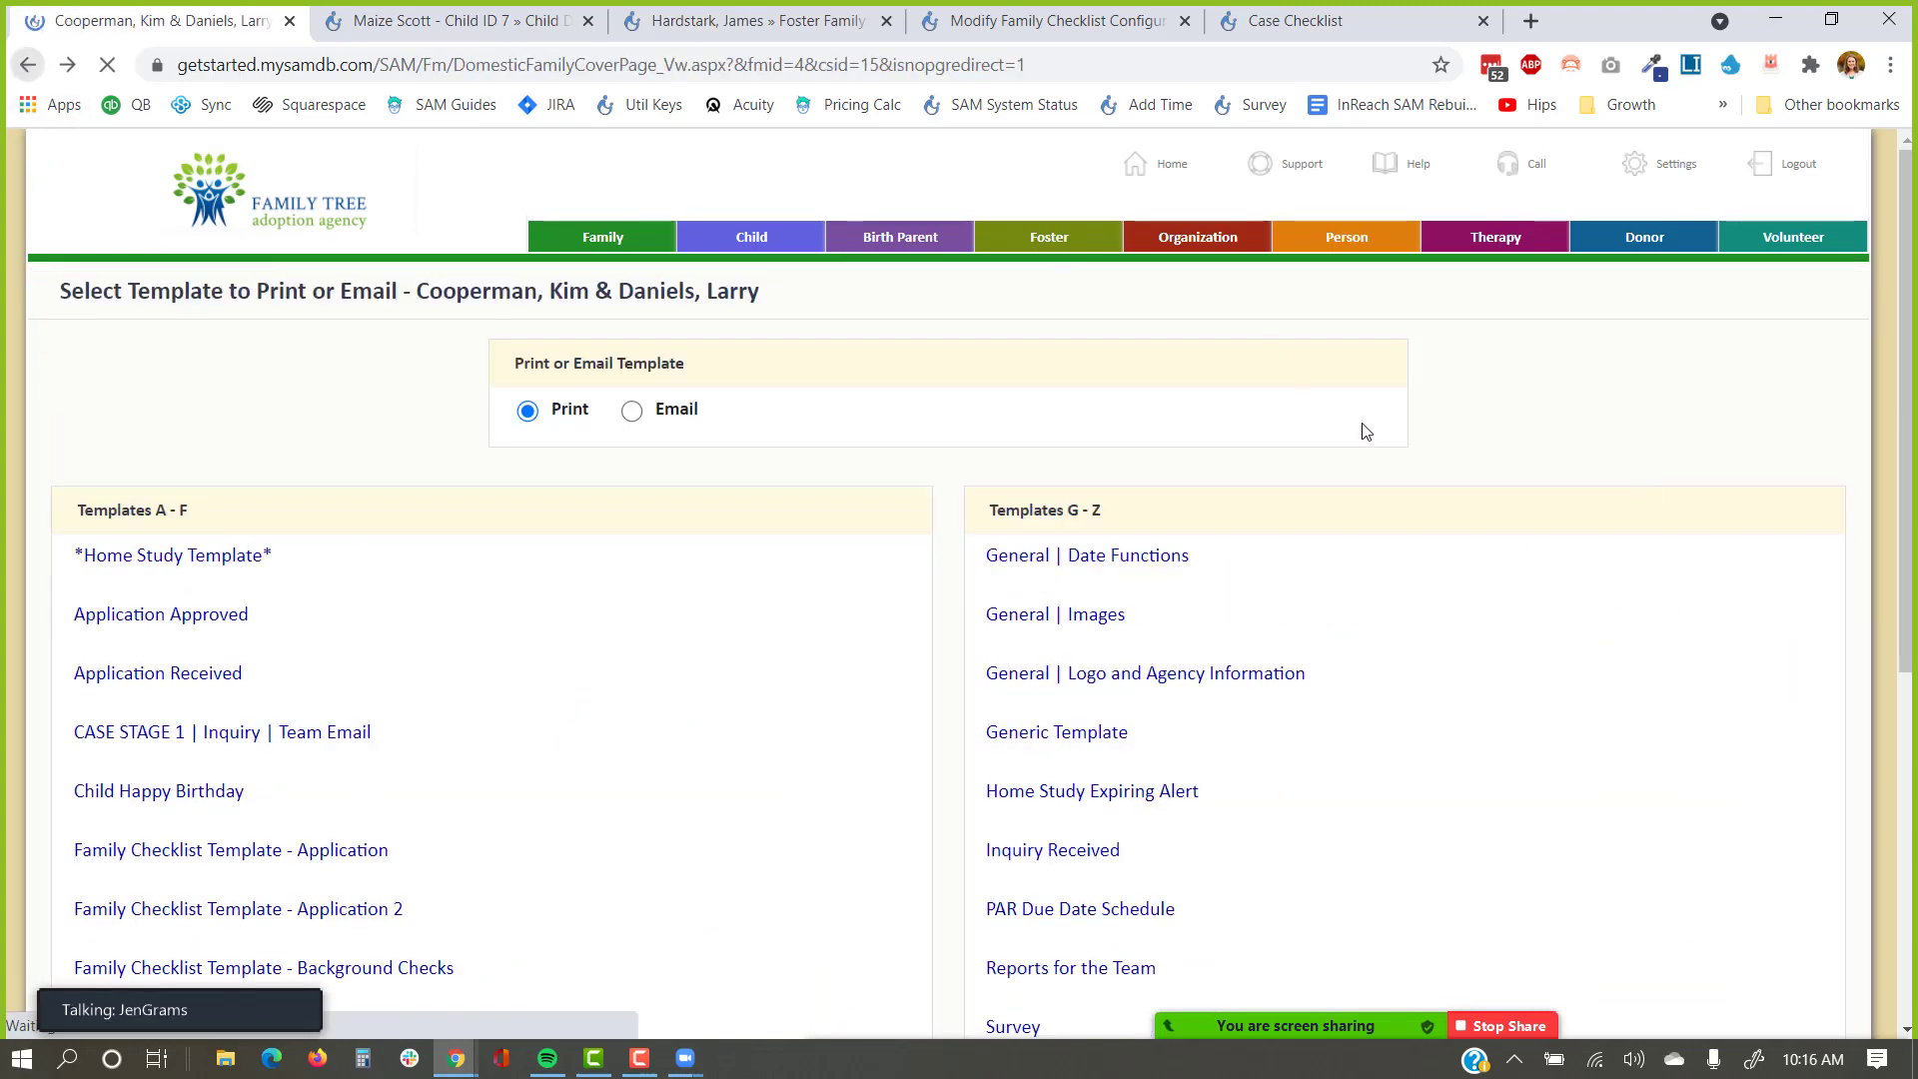
{"action": "left_click", "coordinate": [1653, 536]}
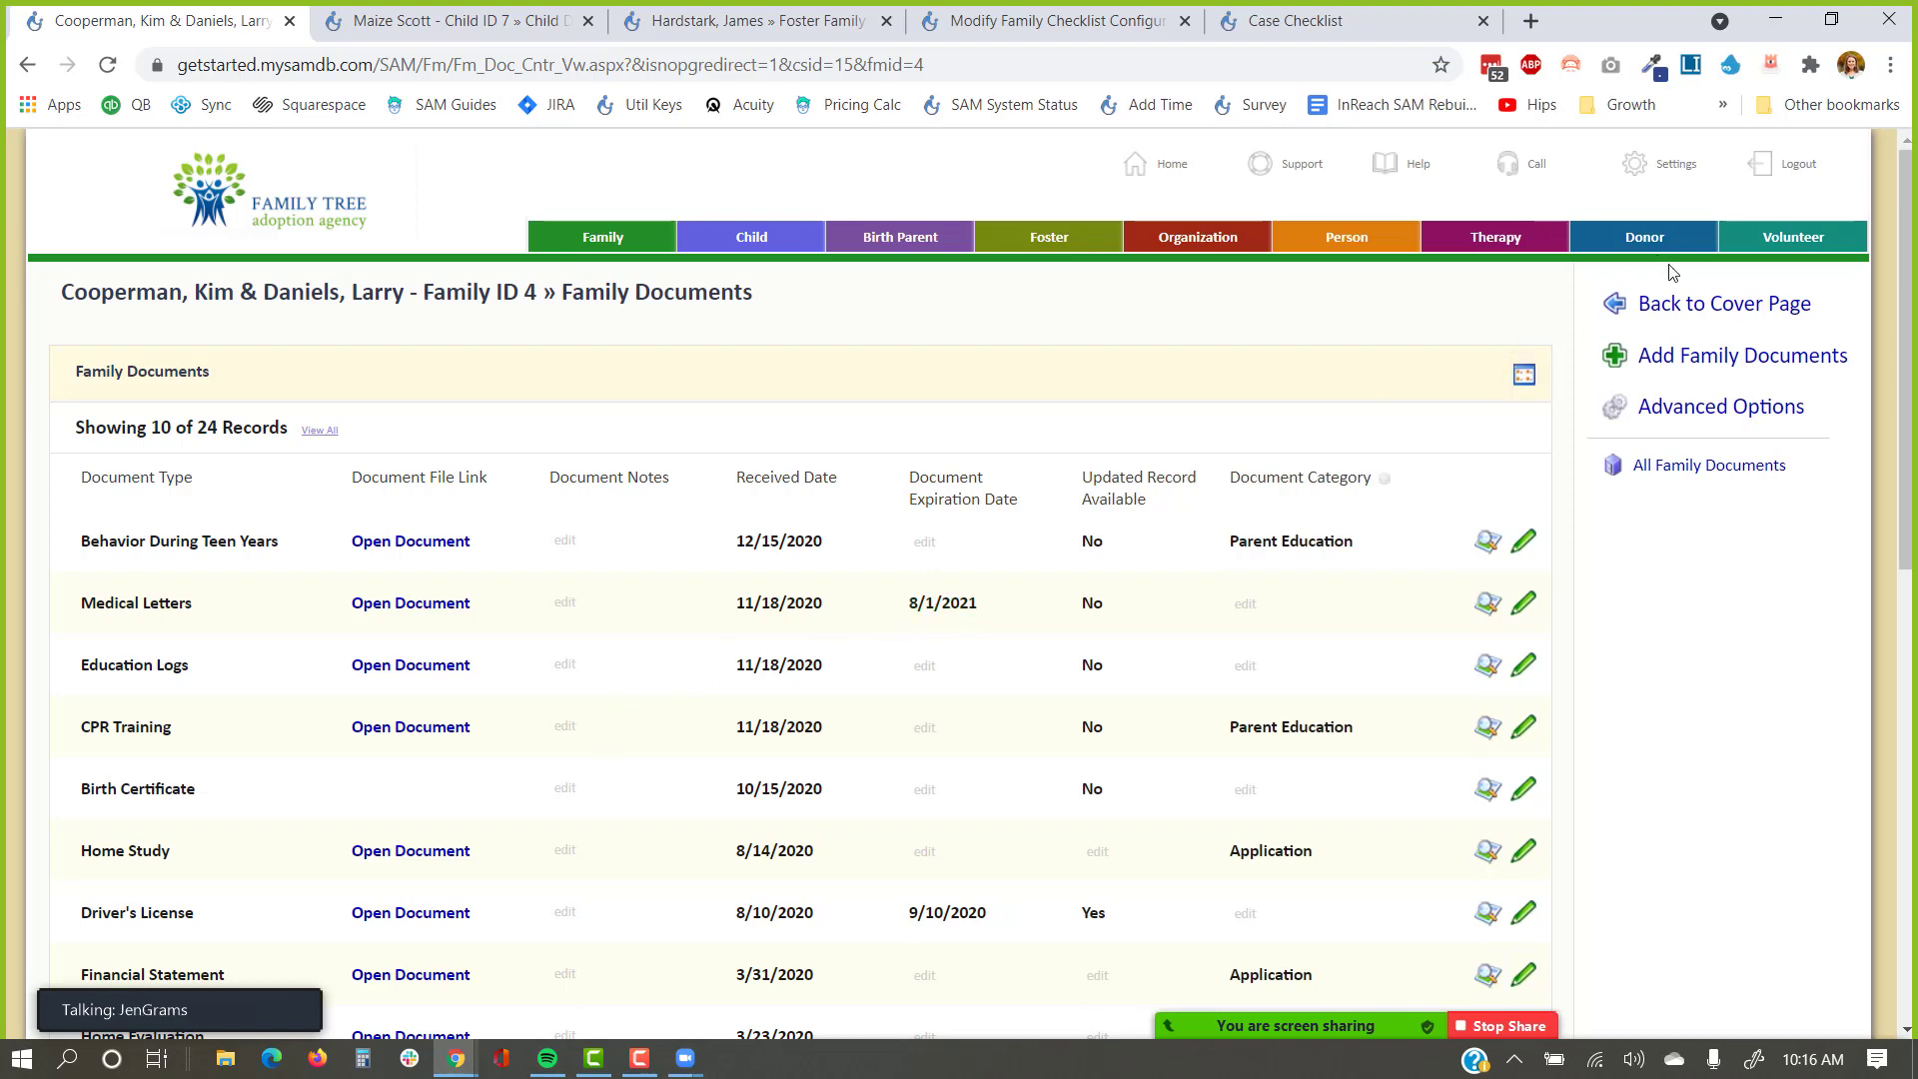
Open Family ID 4's Case Checklist and launch the Application Form linked to Application Received Date.
{"action": "left_click", "coordinate": [1700, 312]}
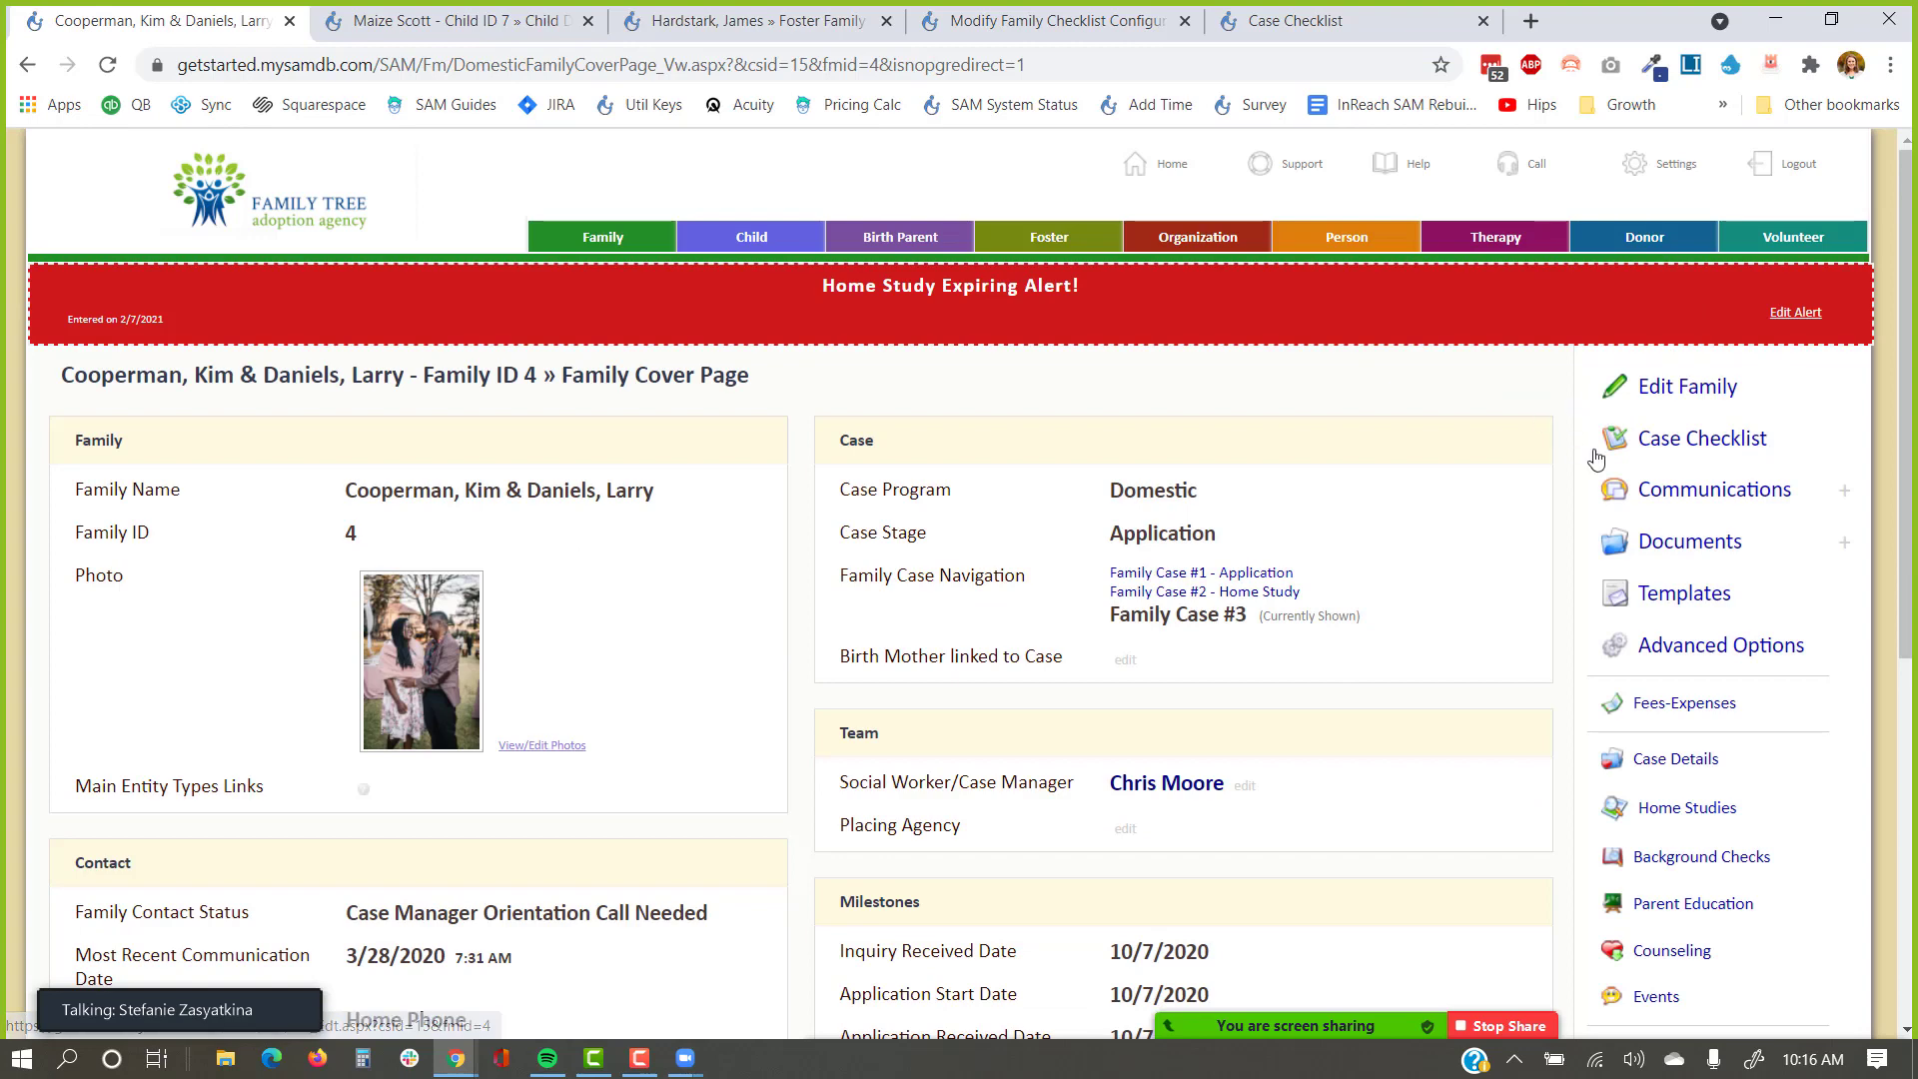
{"action": "left_click", "coordinate": [1651, 459]}
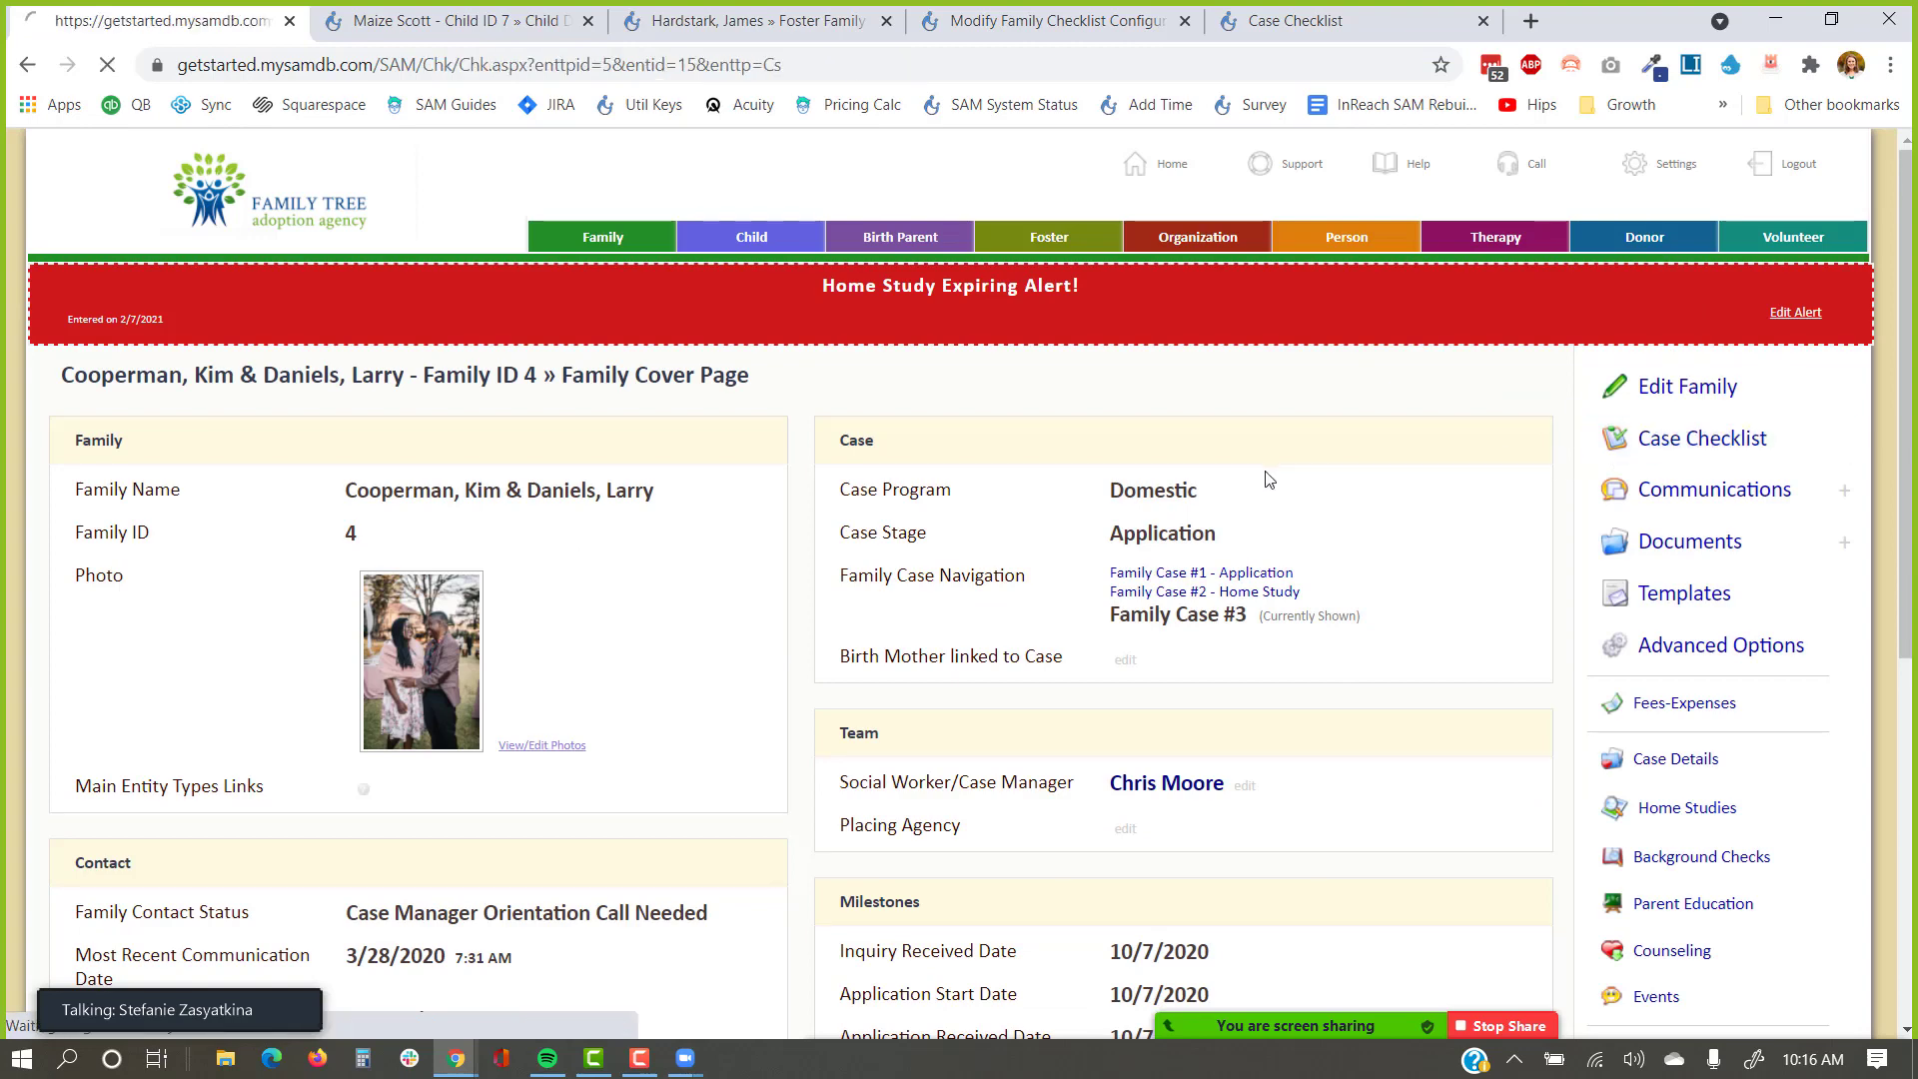
{"action": "scroll", "coordinate": [1263, 480], "scroll_direction": "down", "scroll_amount": 3}
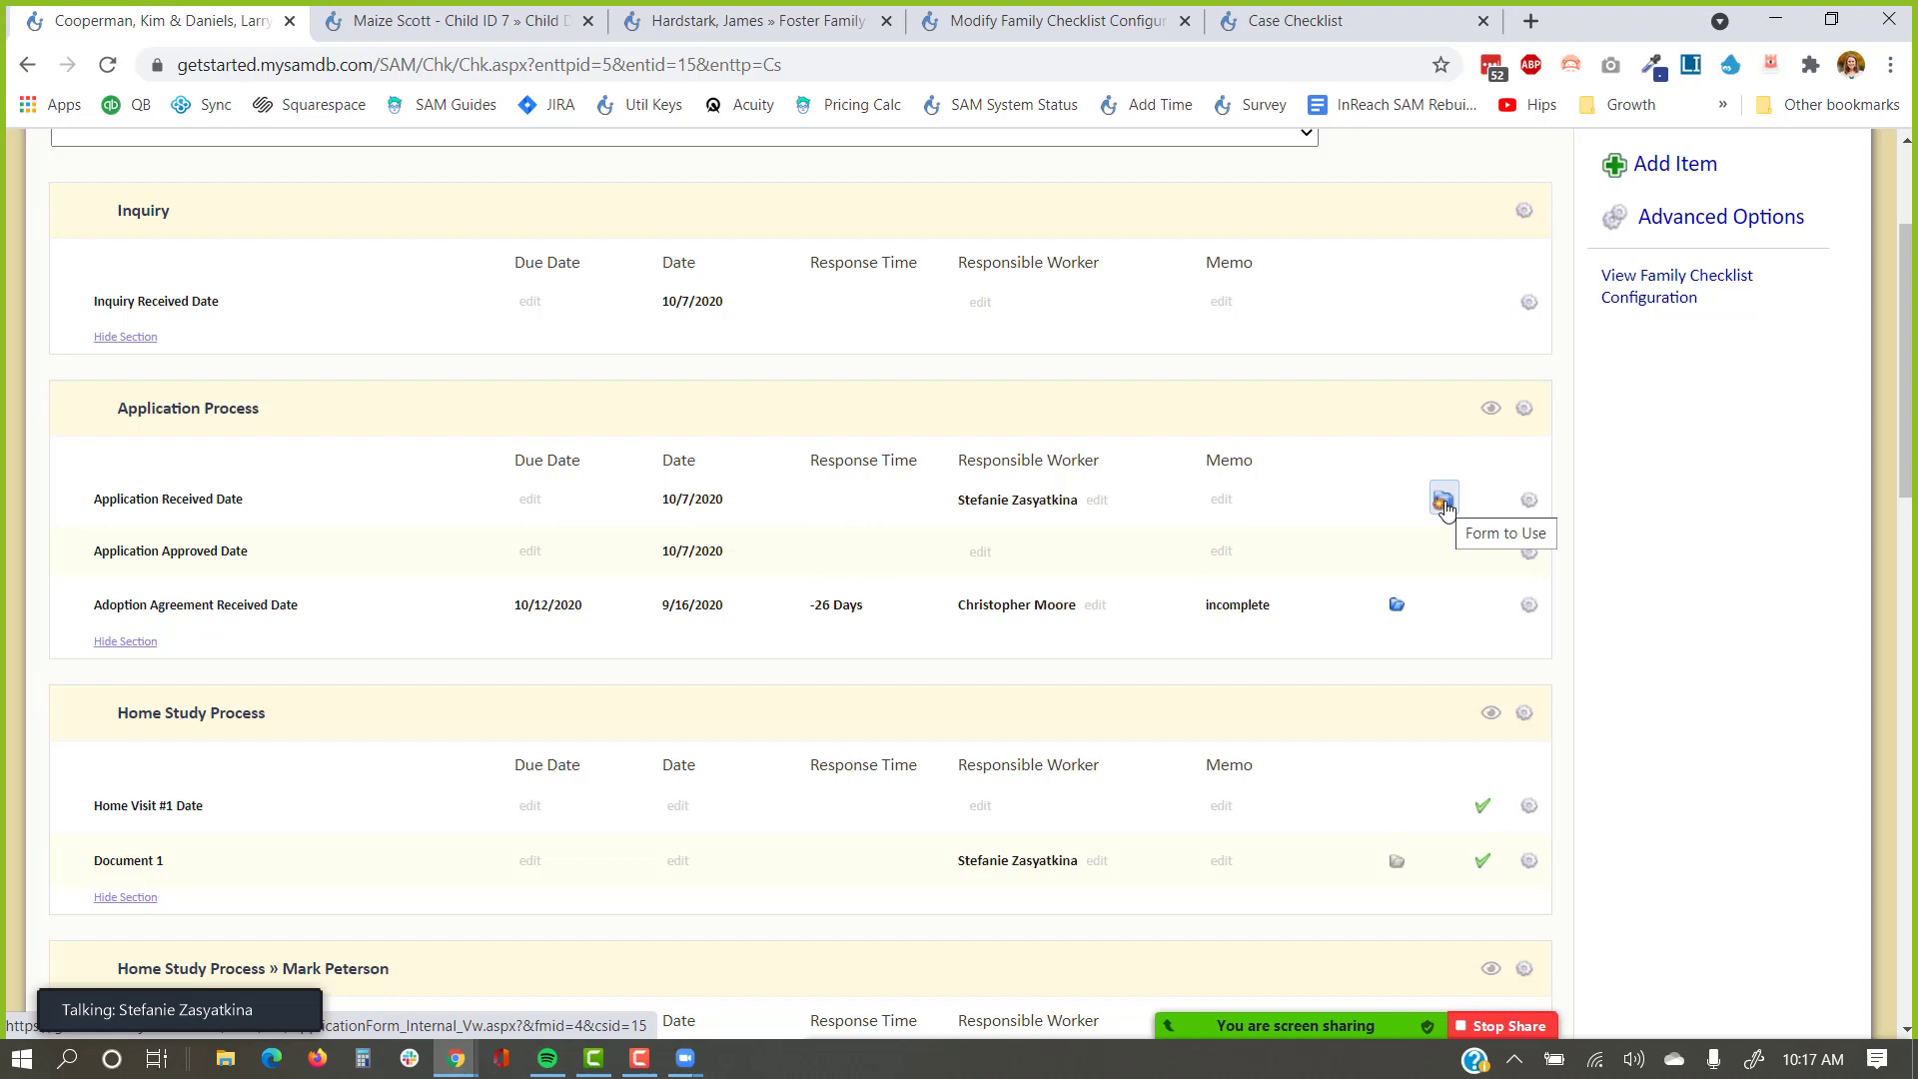
{"action": "left_click", "coordinate": [1444, 504]}
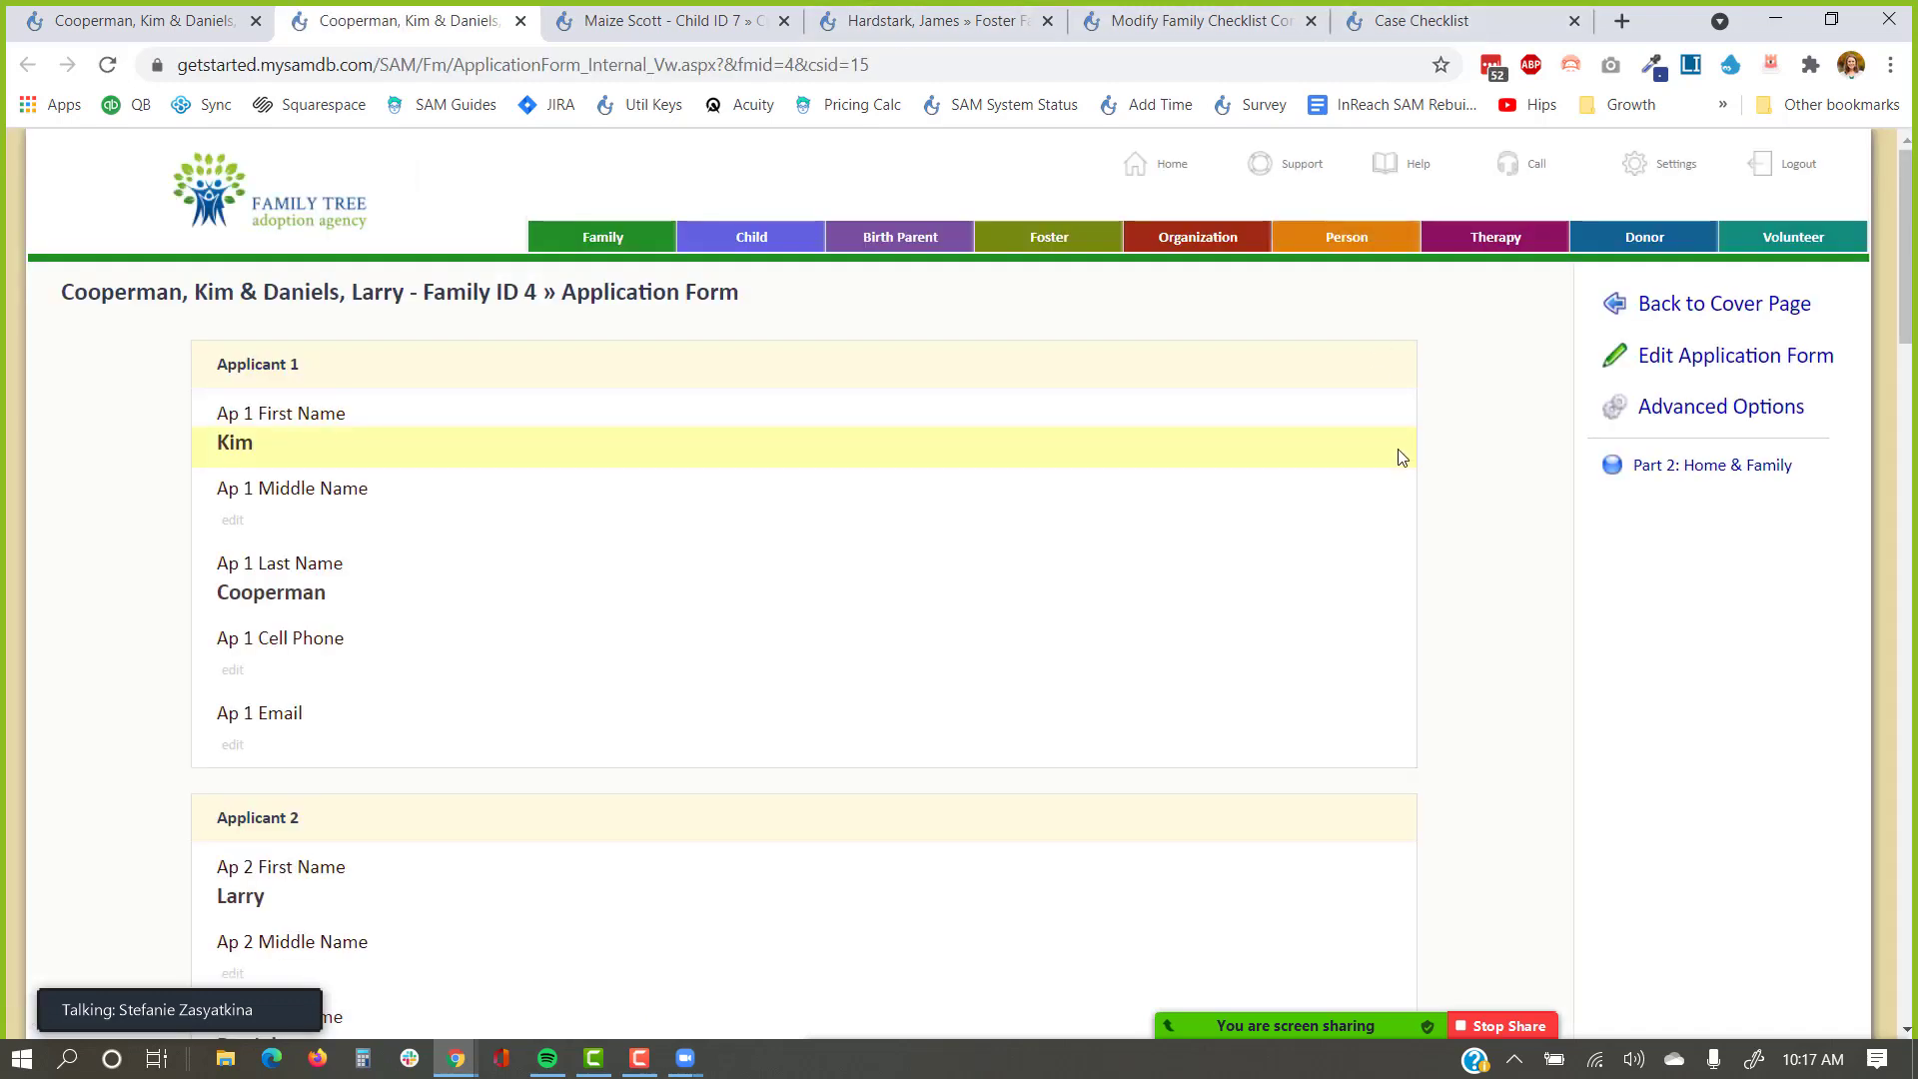
Review the Application Form, then return to the Family Checklist tab, scrolled to the top.
{"action": "scroll", "coordinate": [1401, 457], "scroll_direction": "down", "scroll_amount": 1}
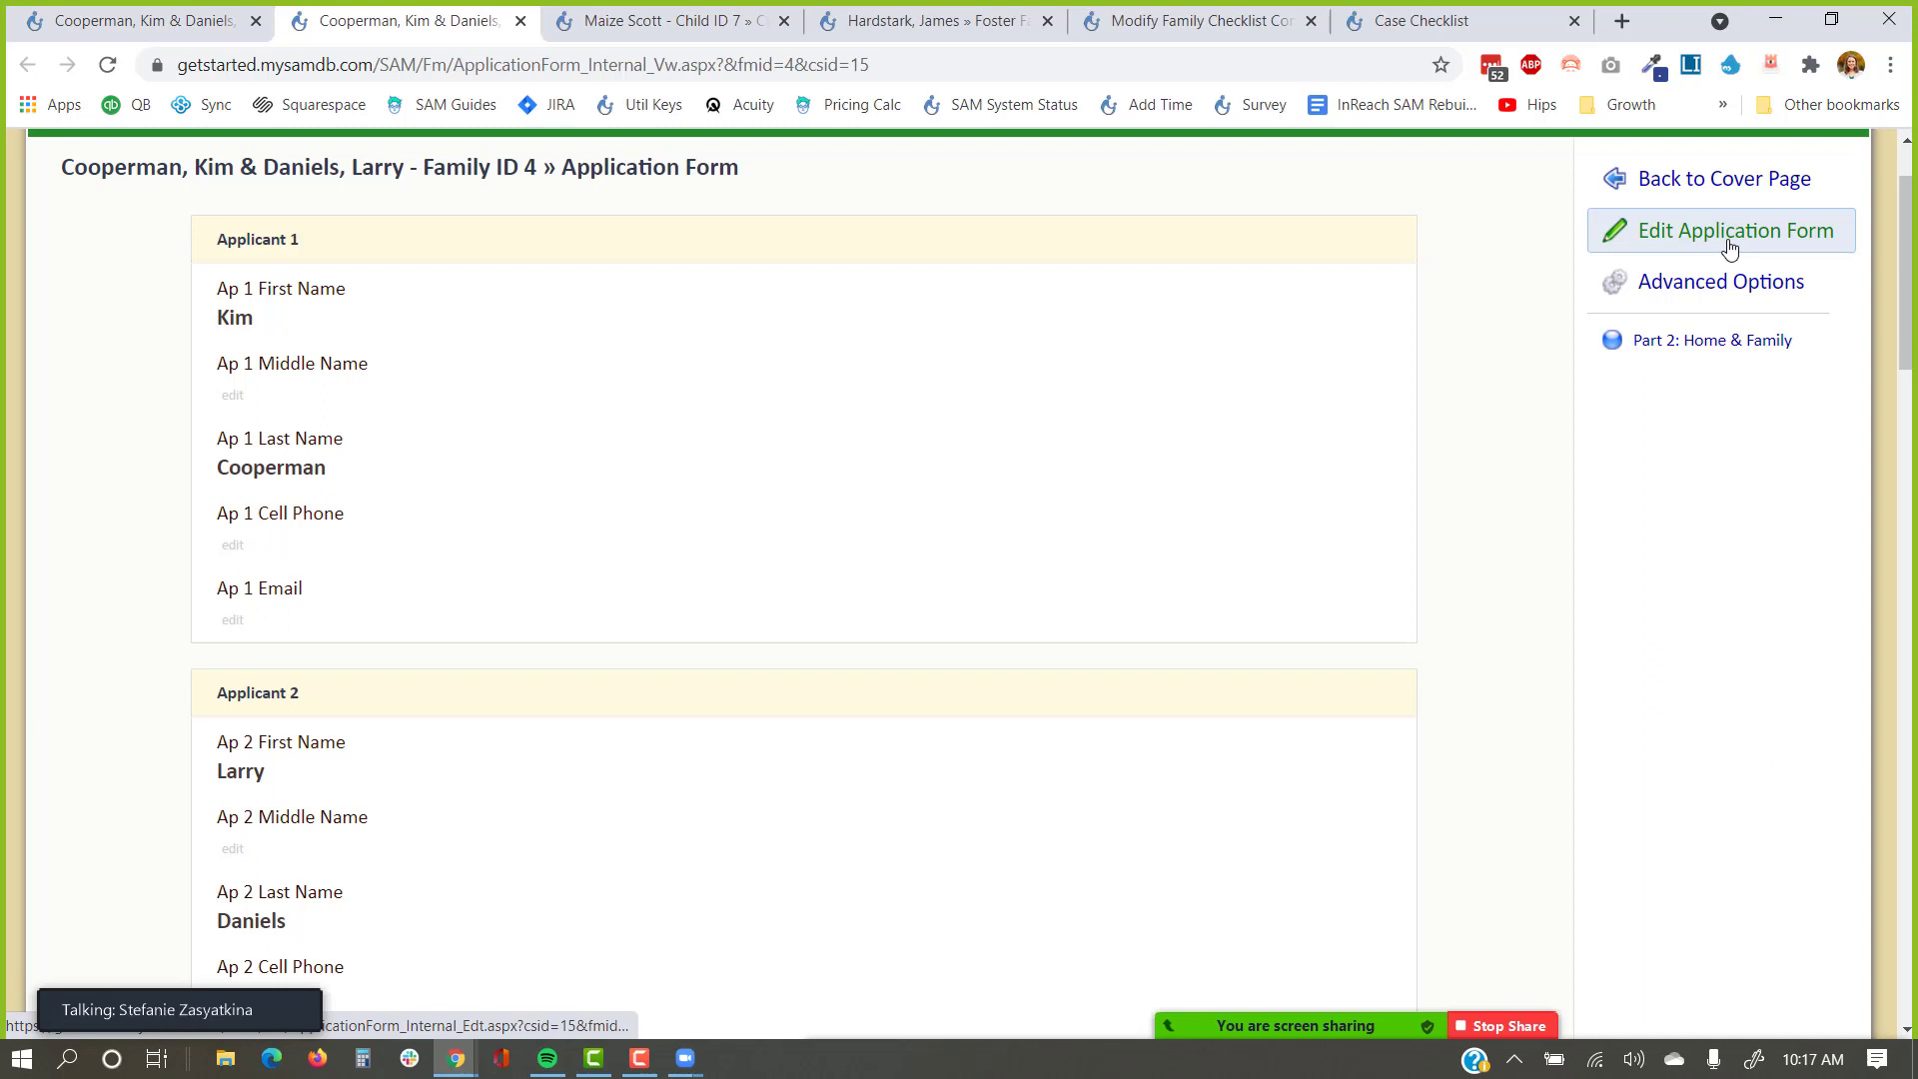
{"action": "left_click", "coordinate": [123, 14]}
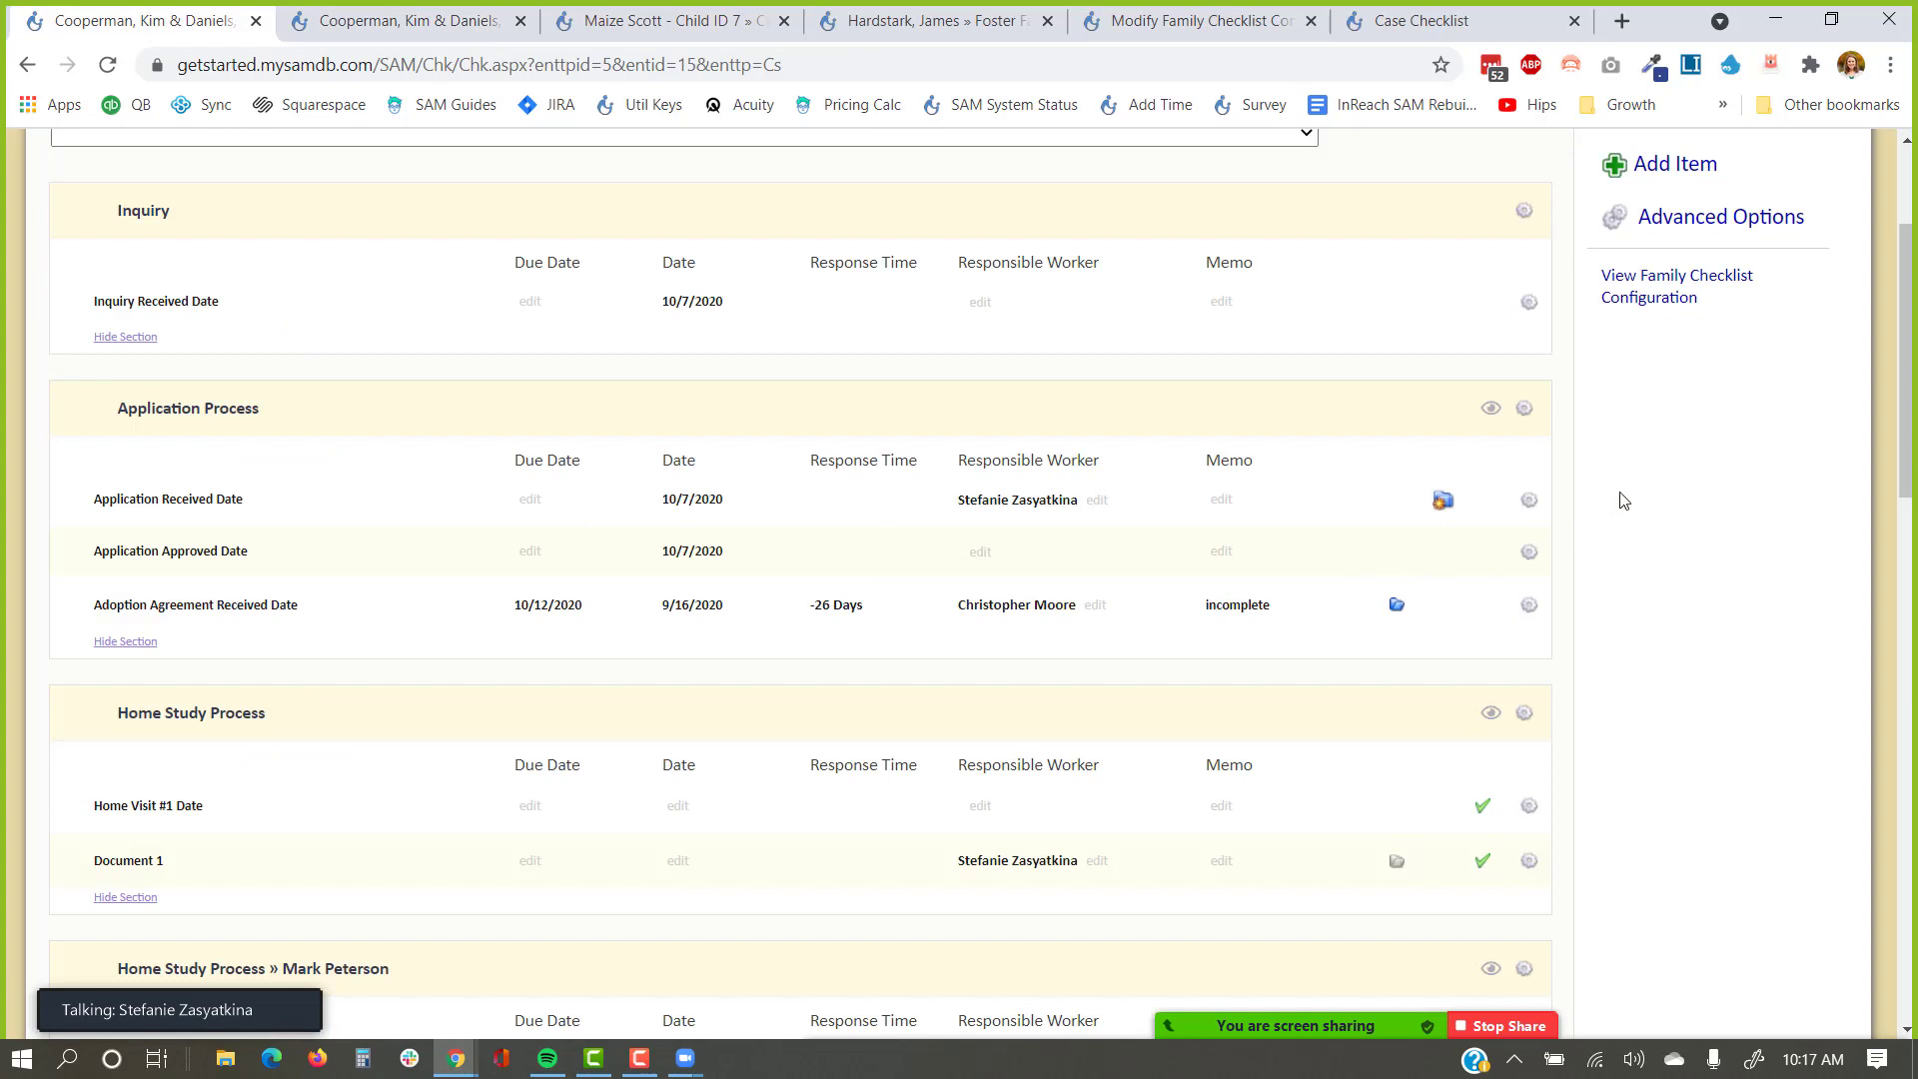
{"action": "scroll", "coordinate": [1622, 500], "scroll_direction": "up", "scroll_amount": 3}
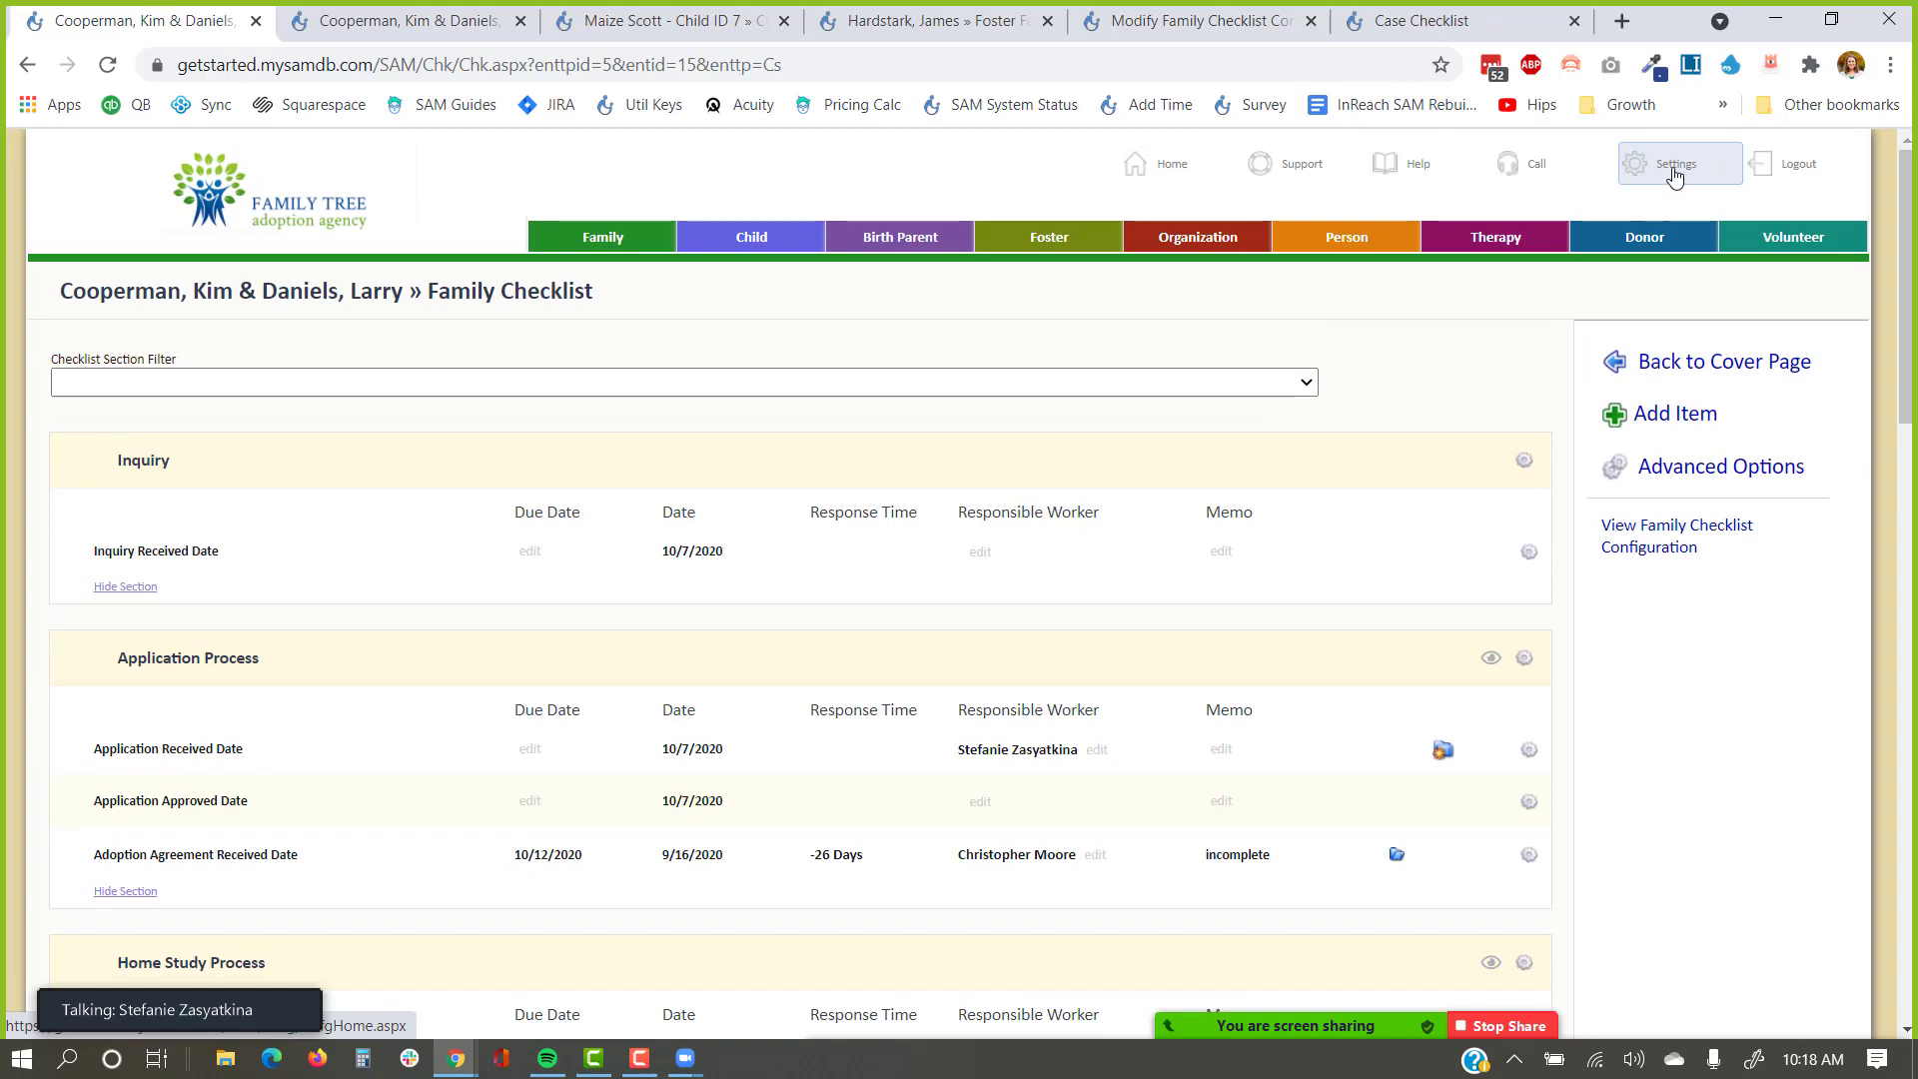
Open SAM's Settings page listing Checklist Configuration, Form Customizer and System Settings.
{"action": "left_click", "coordinate": [1674, 176]}
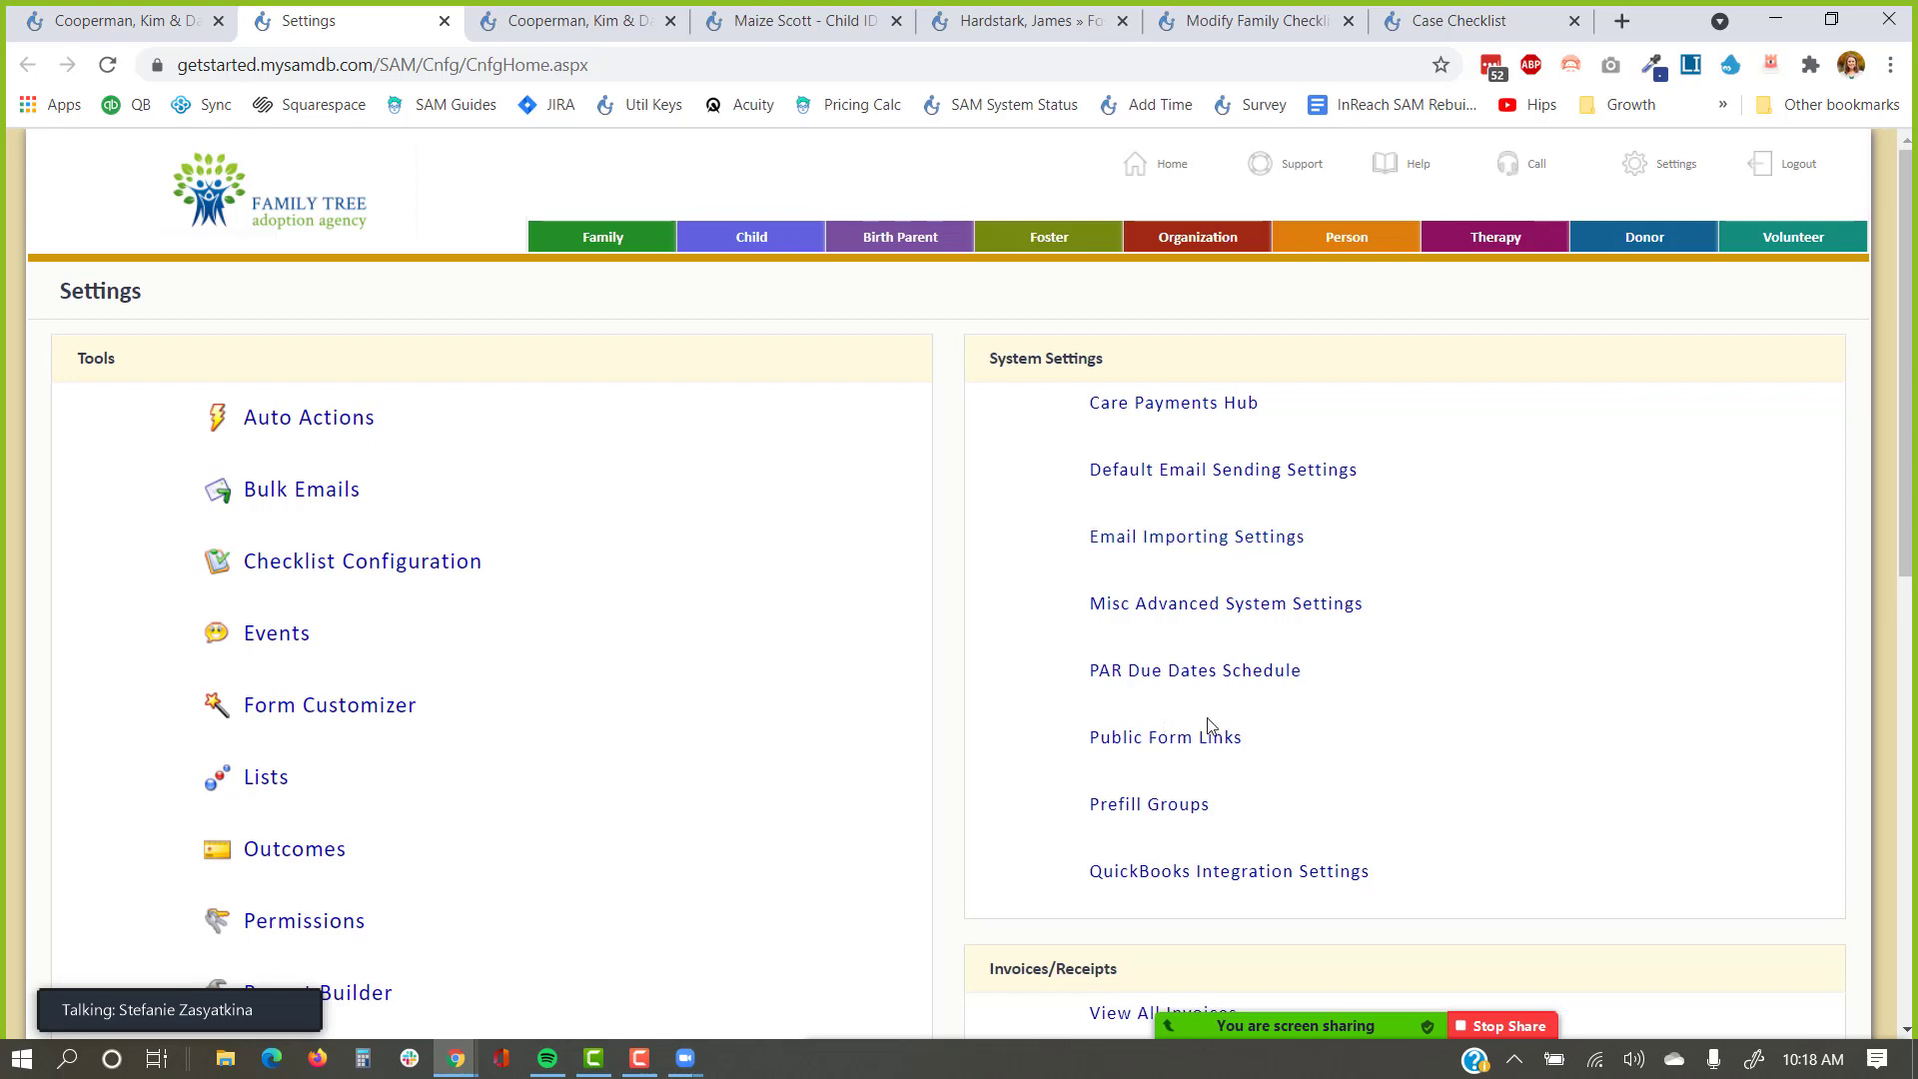
Open Public Form Links and scroll down to the Family Case Checklist link.
{"action": "left_click", "coordinate": [1165, 738]}
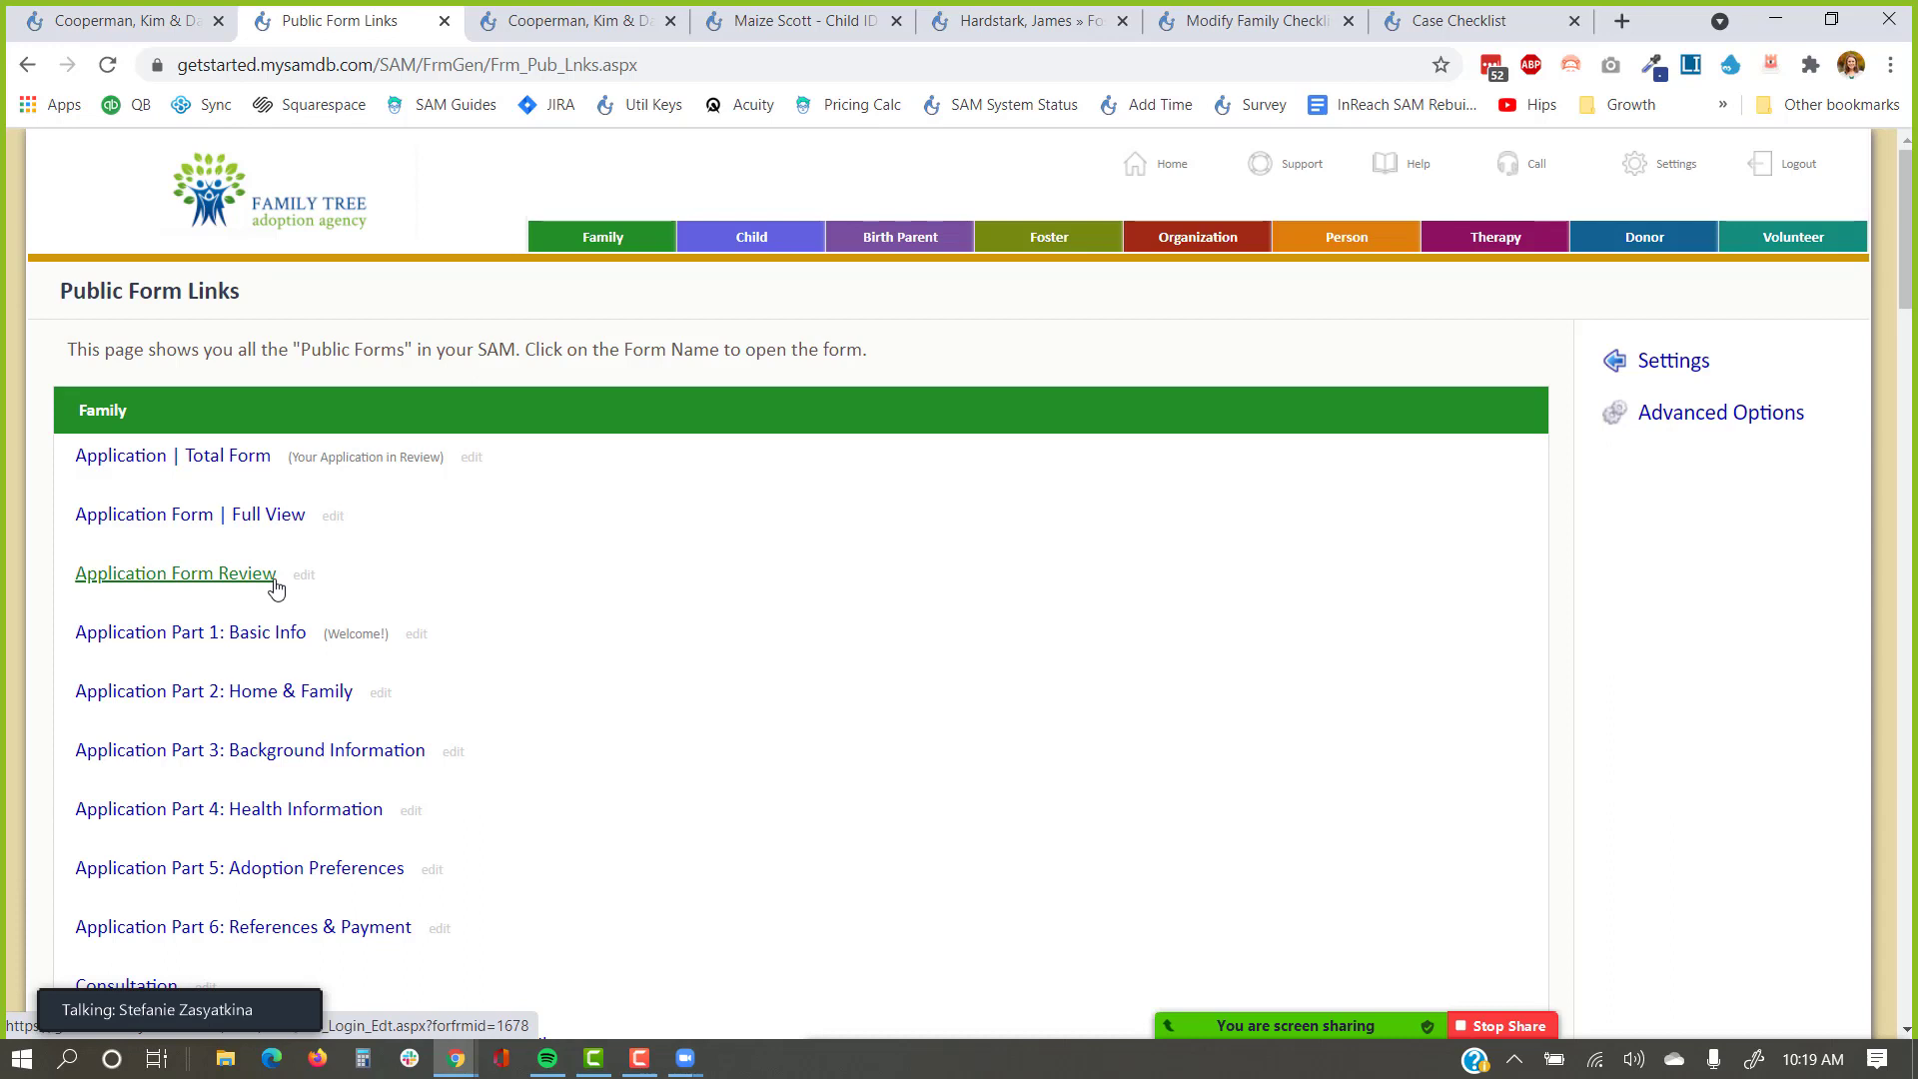
{"action": "scroll", "coordinate": [276, 587], "scroll_direction": "down", "scroll_amount": 5}
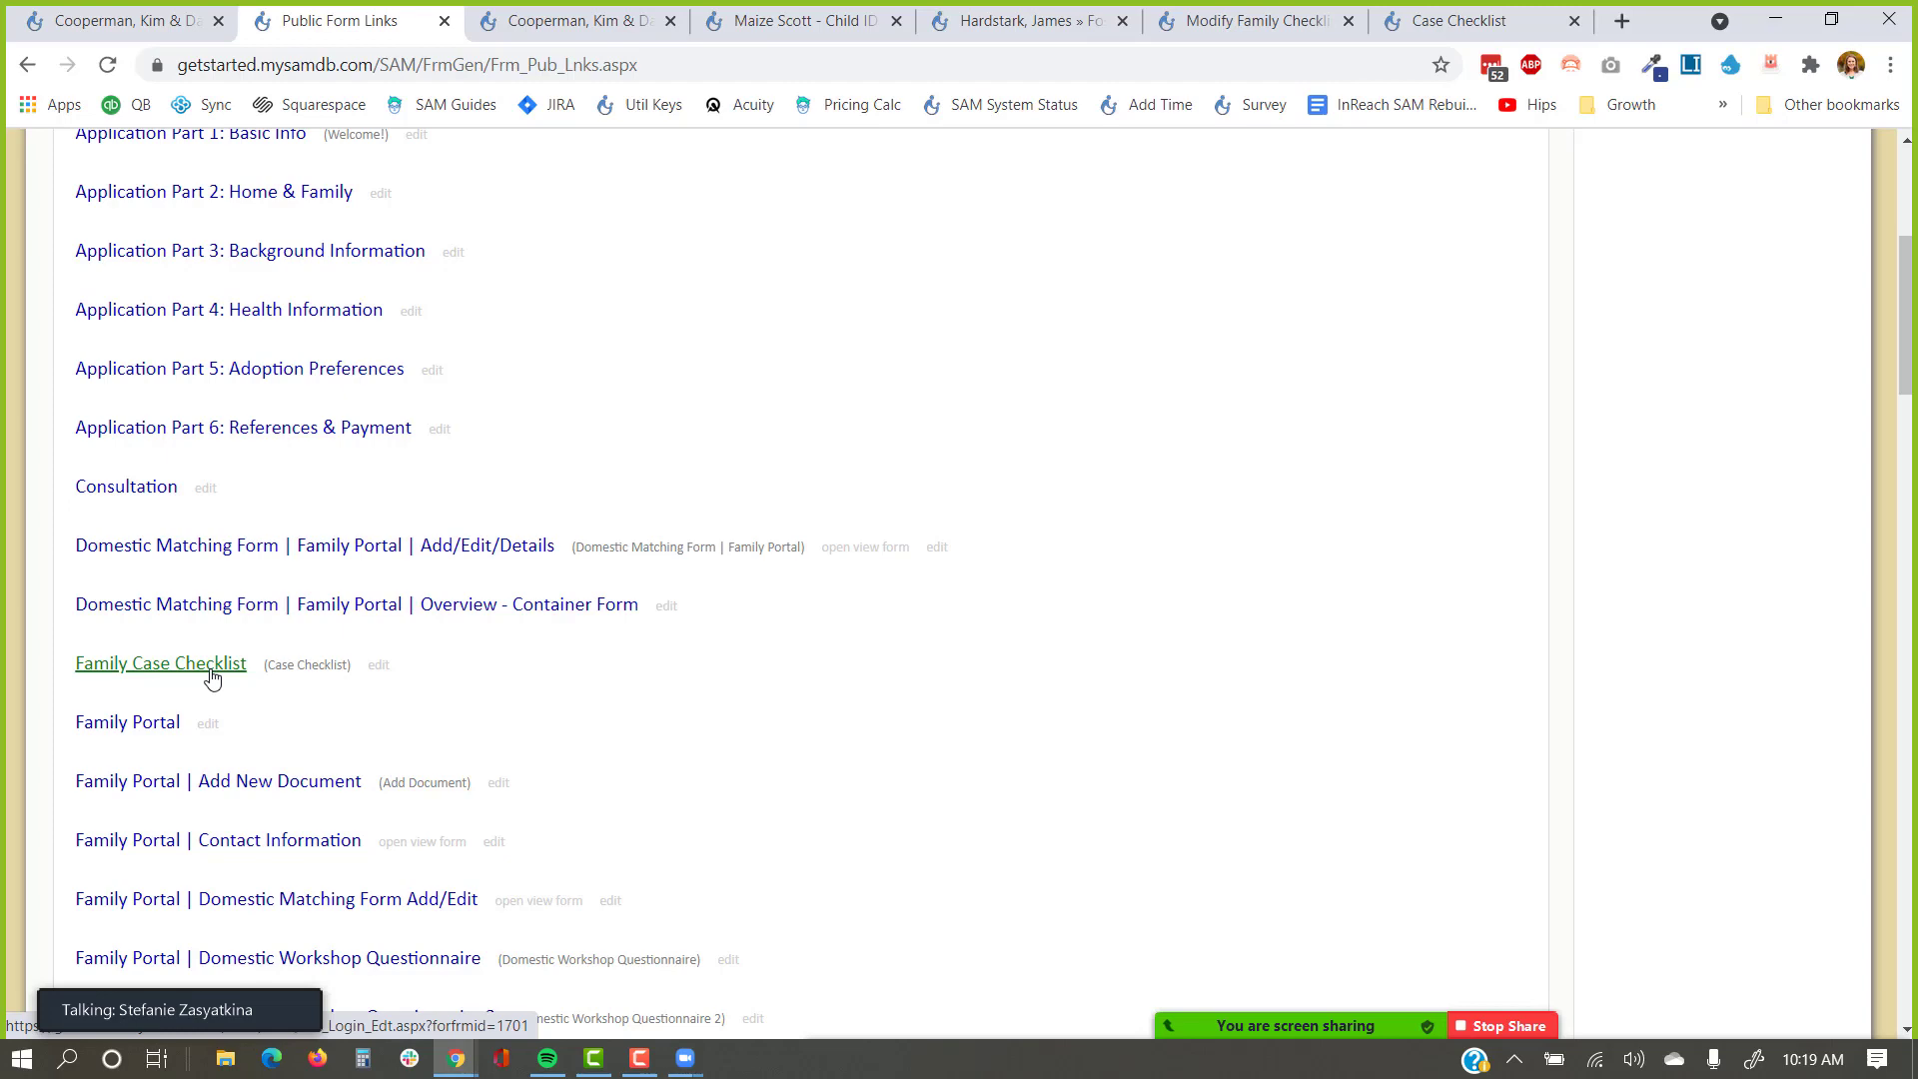
{"action": "scroll", "coordinate": [230, 659], "scroll_direction": "down", "scroll_amount": 15}
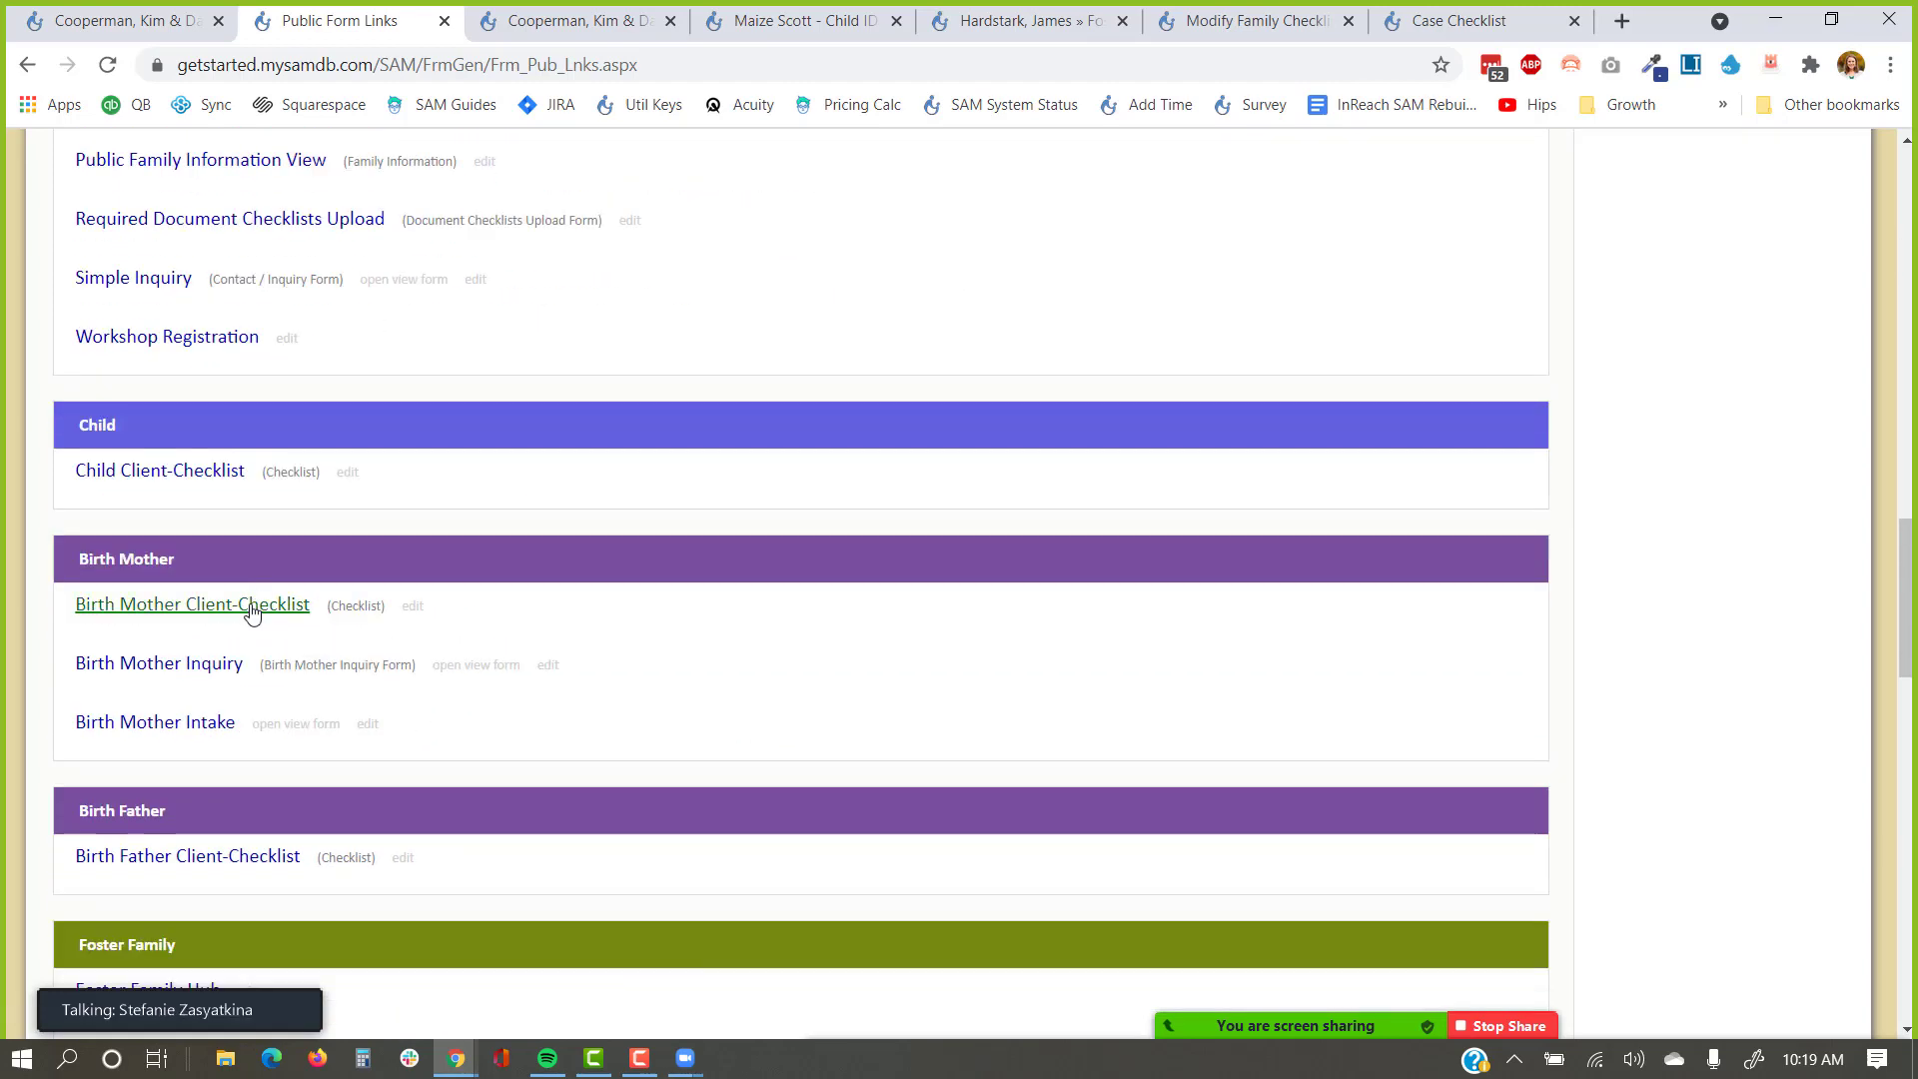
Scroll Public Form Links back up to the Family Application forms, then reopen Settings.
{"action": "scroll", "coordinate": [251, 614], "scroll_direction": "down", "scroll_amount": 4}
{"action": "scroll", "coordinate": [257, 608], "scroll_direction": "up", "scroll_amount": 3}
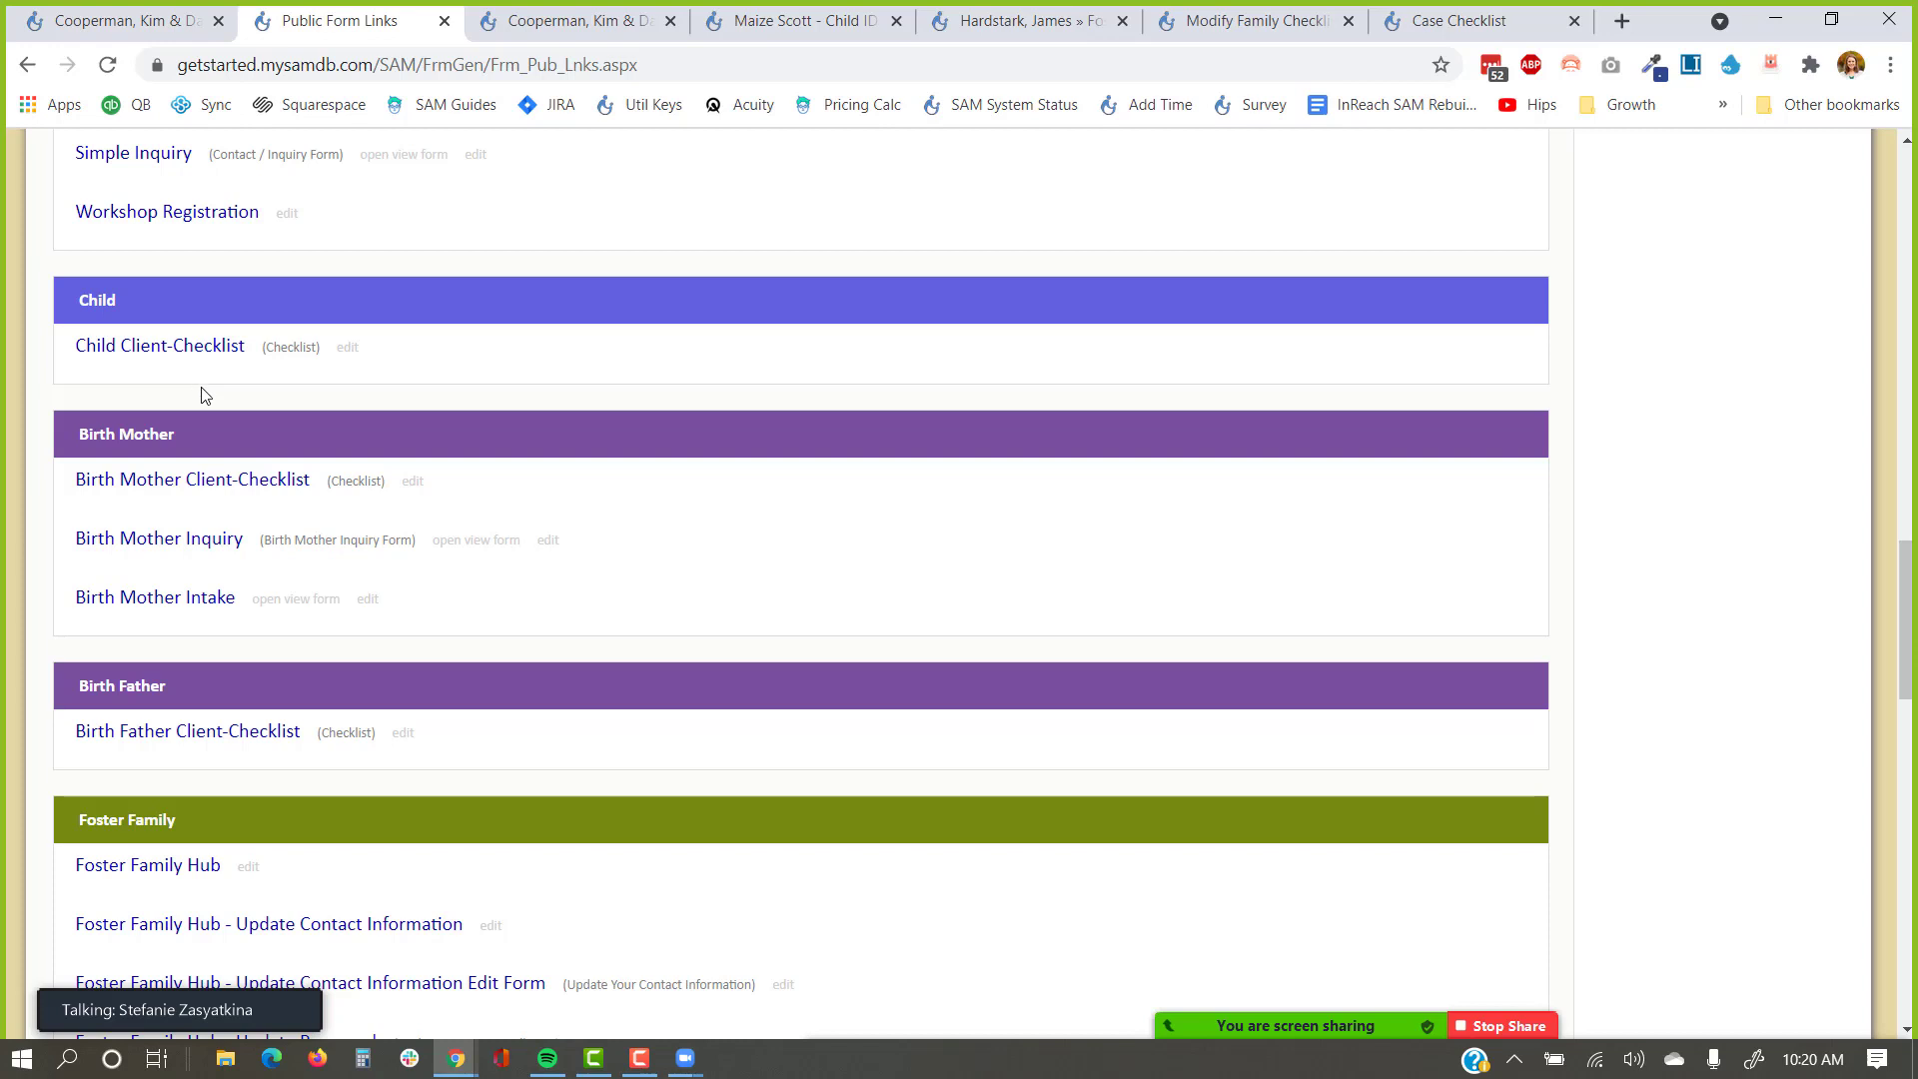
{"action": "scroll", "coordinate": [200, 400], "scroll_direction": "down", "scroll_amount": 3}
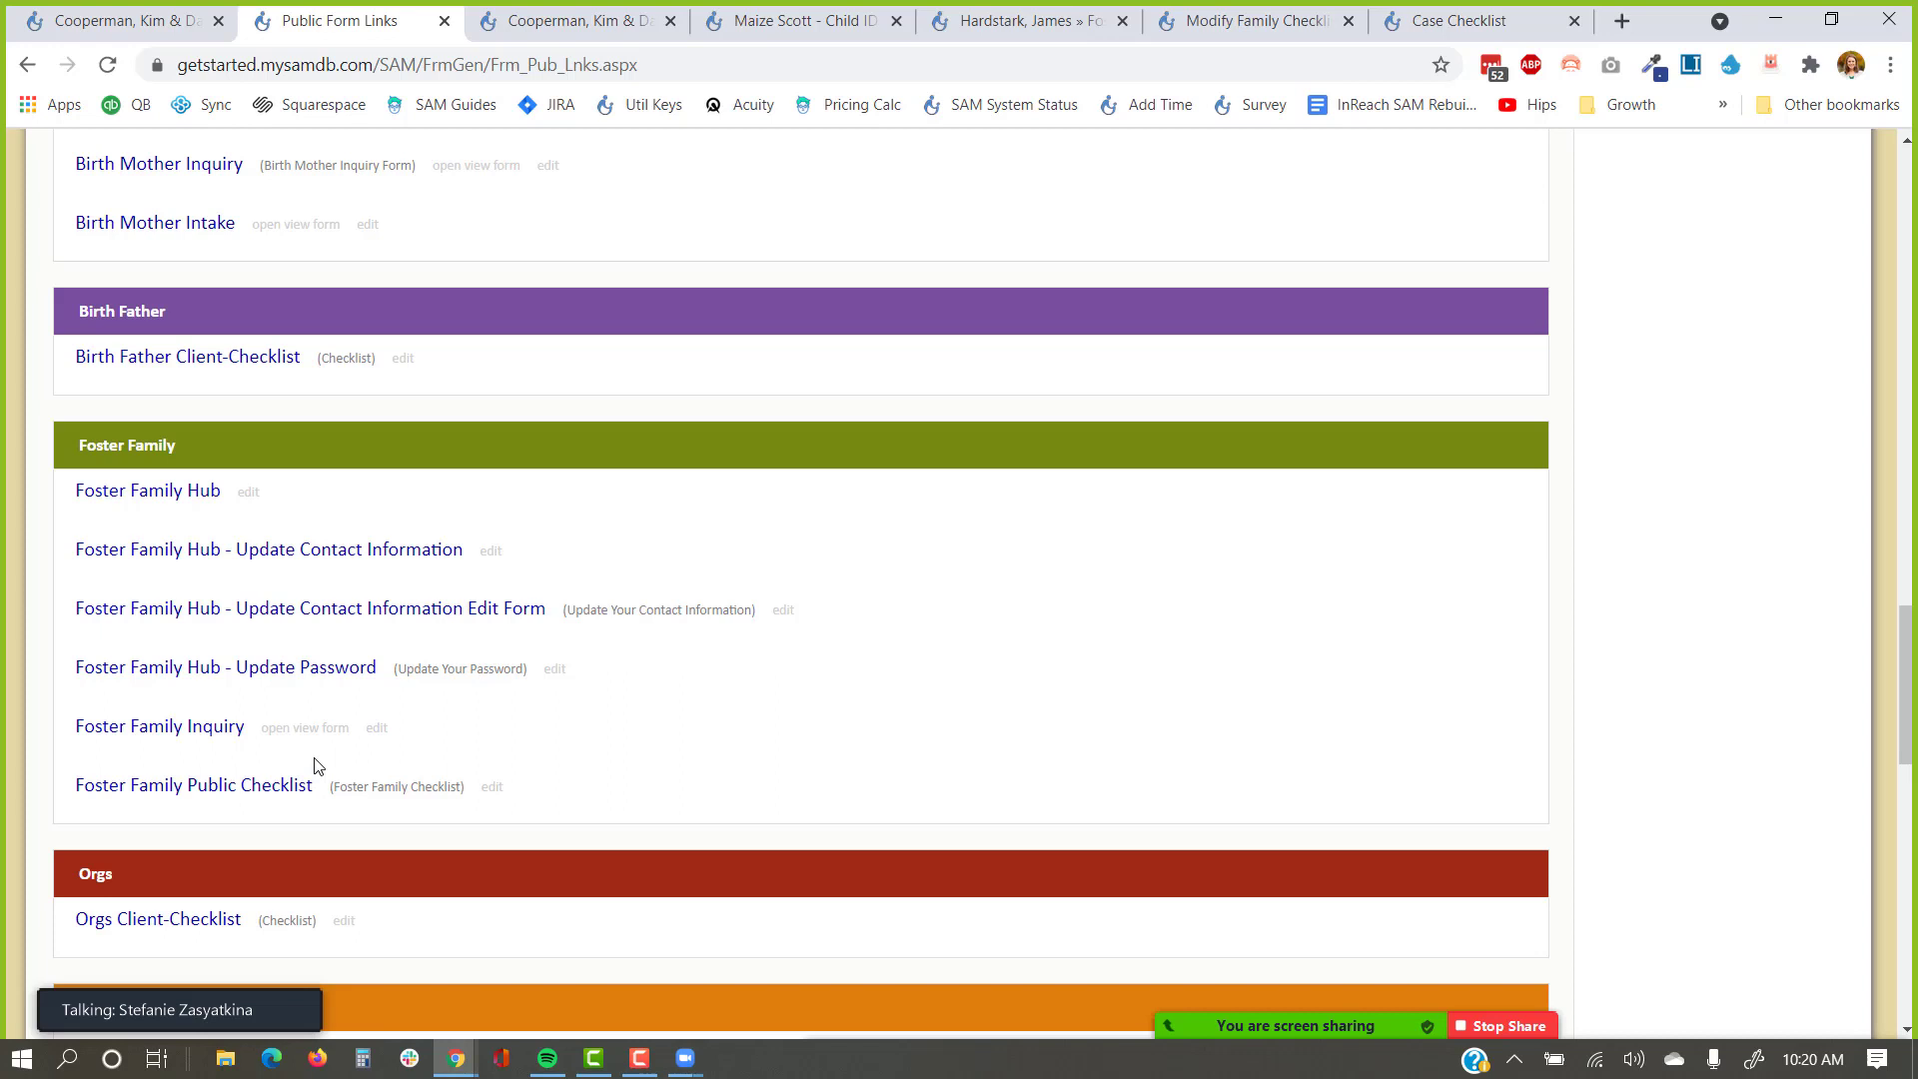
{"action": "scroll", "coordinate": [1032, 753], "scroll_direction": "up", "scroll_amount": 15}
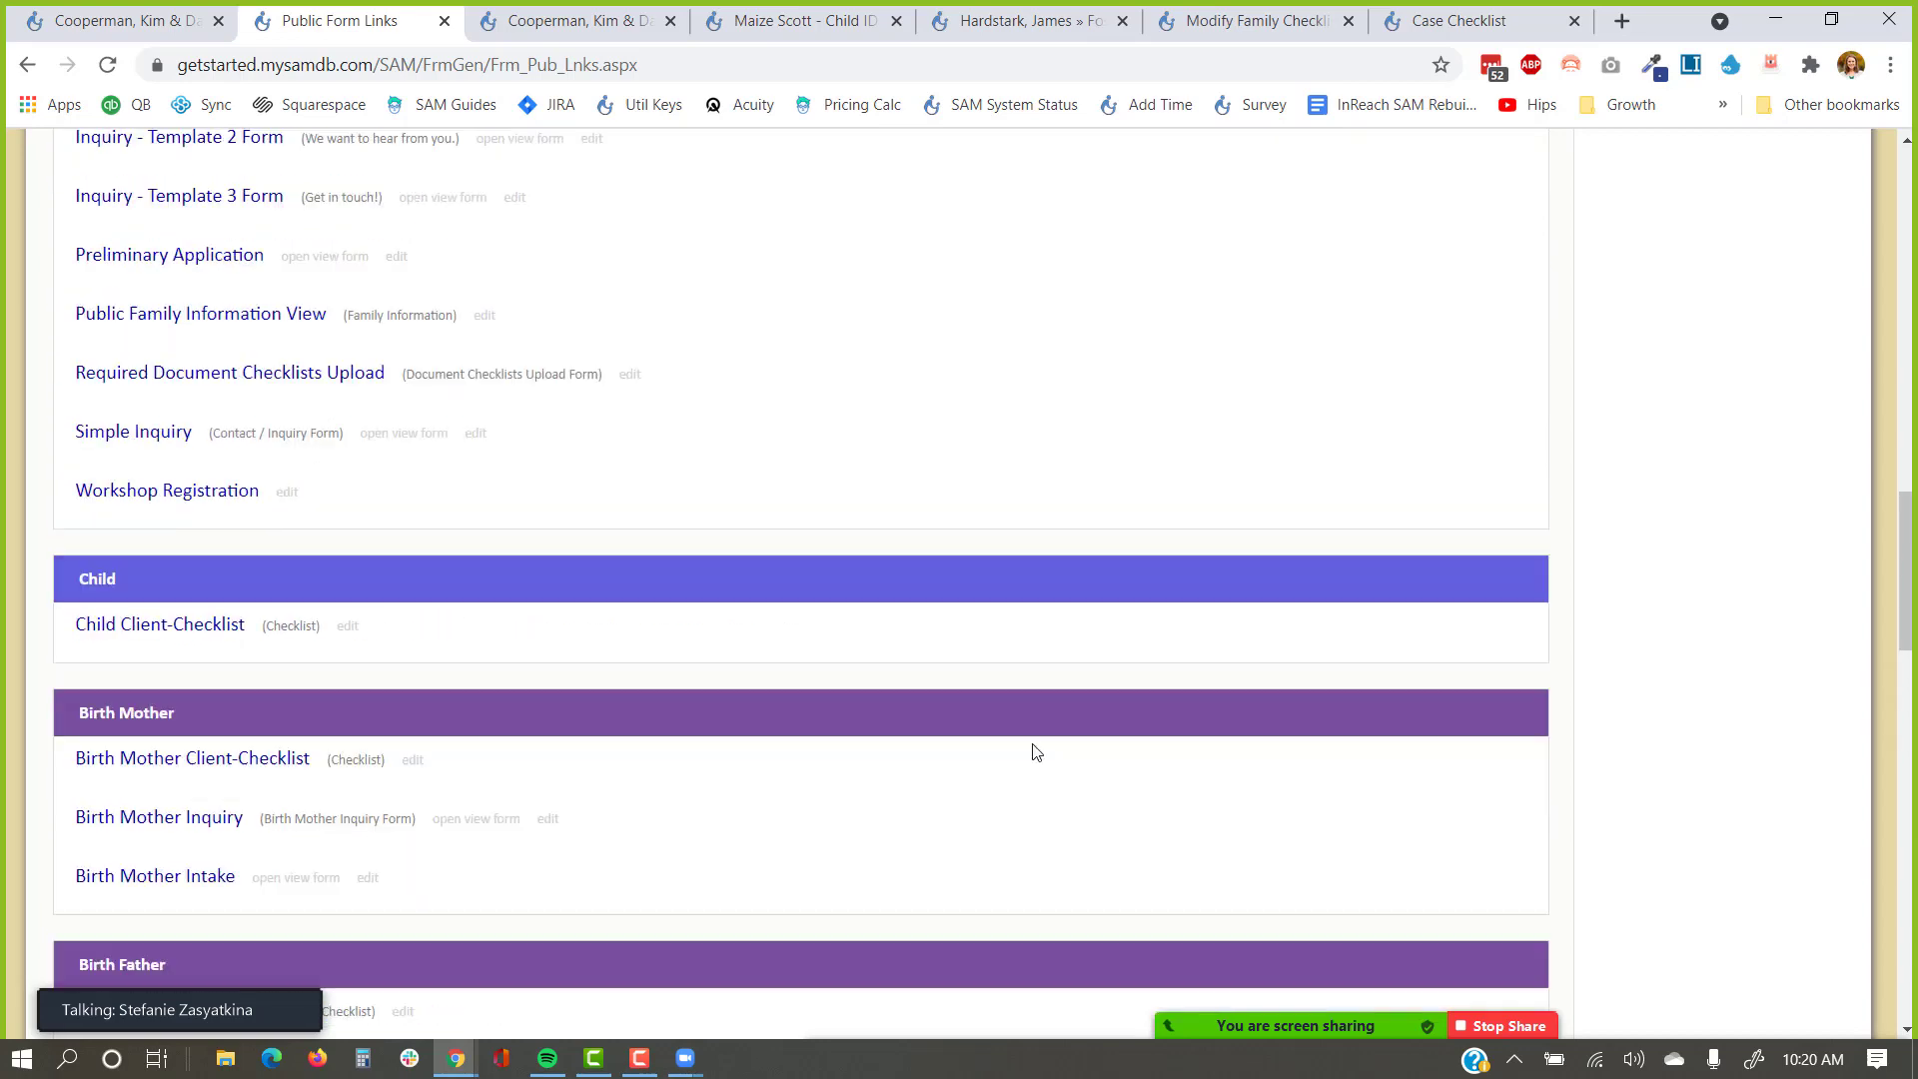
{"action": "scroll", "coordinate": [1309, 539], "scroll_direction": "up", "scroll_amount": 8}
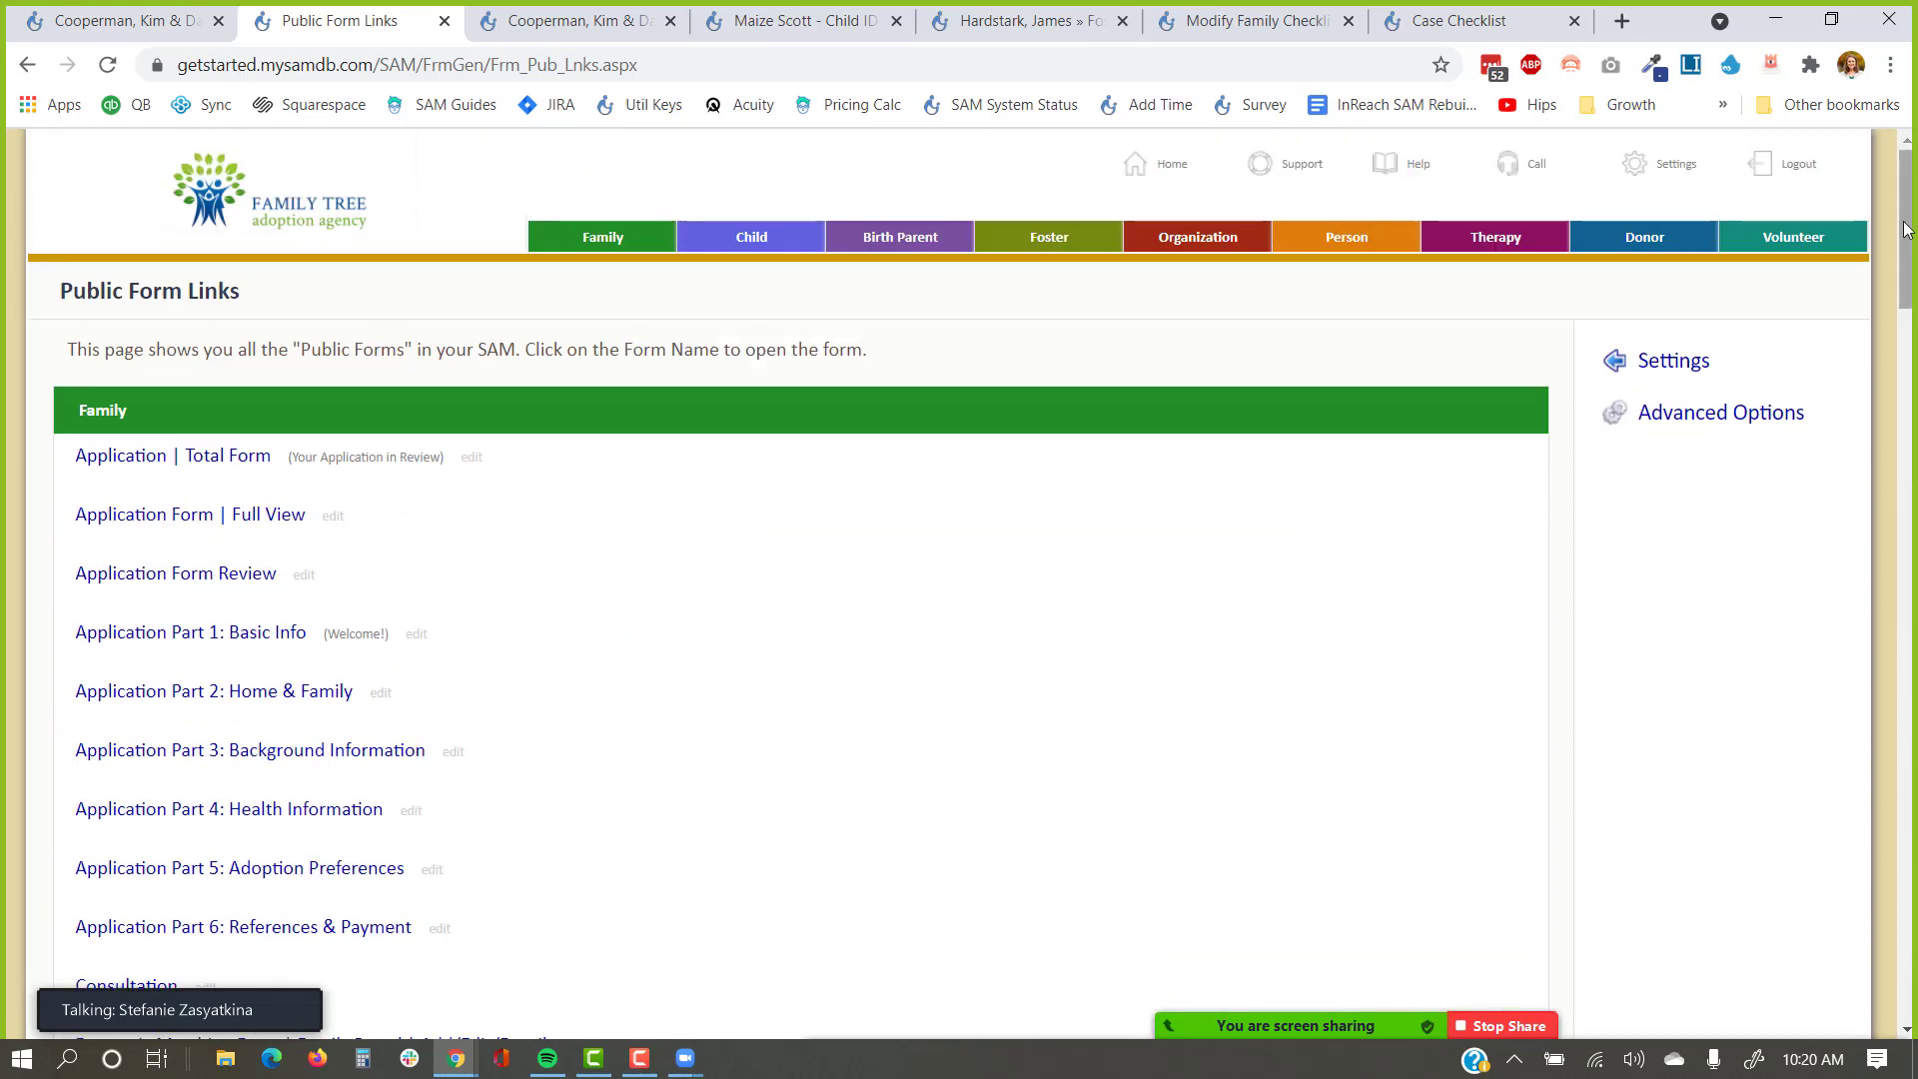
{"action": "left_click", "coordinate": [1788, 161]}
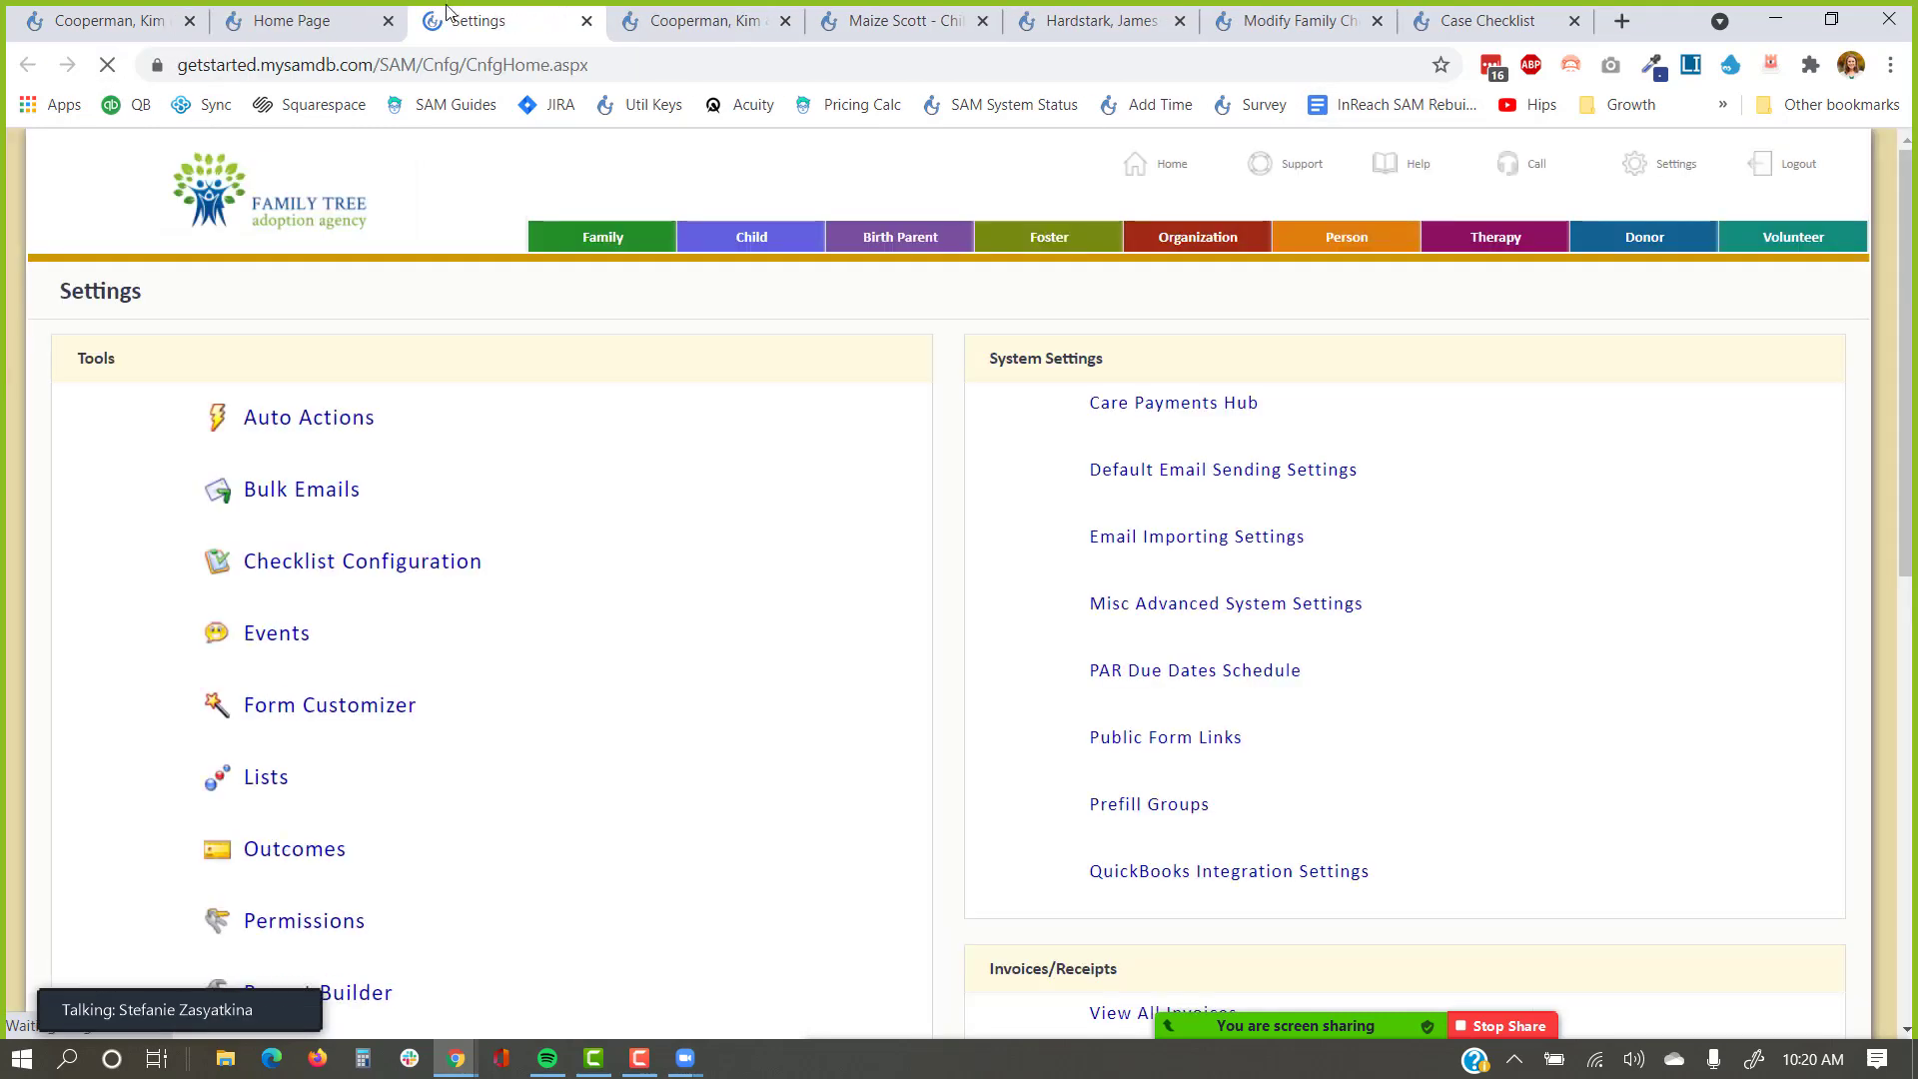
Close the Settings page, sign out of SAM, and sign back into the staff account.
{"action": "left_click", "coordinate": [587, 21]}
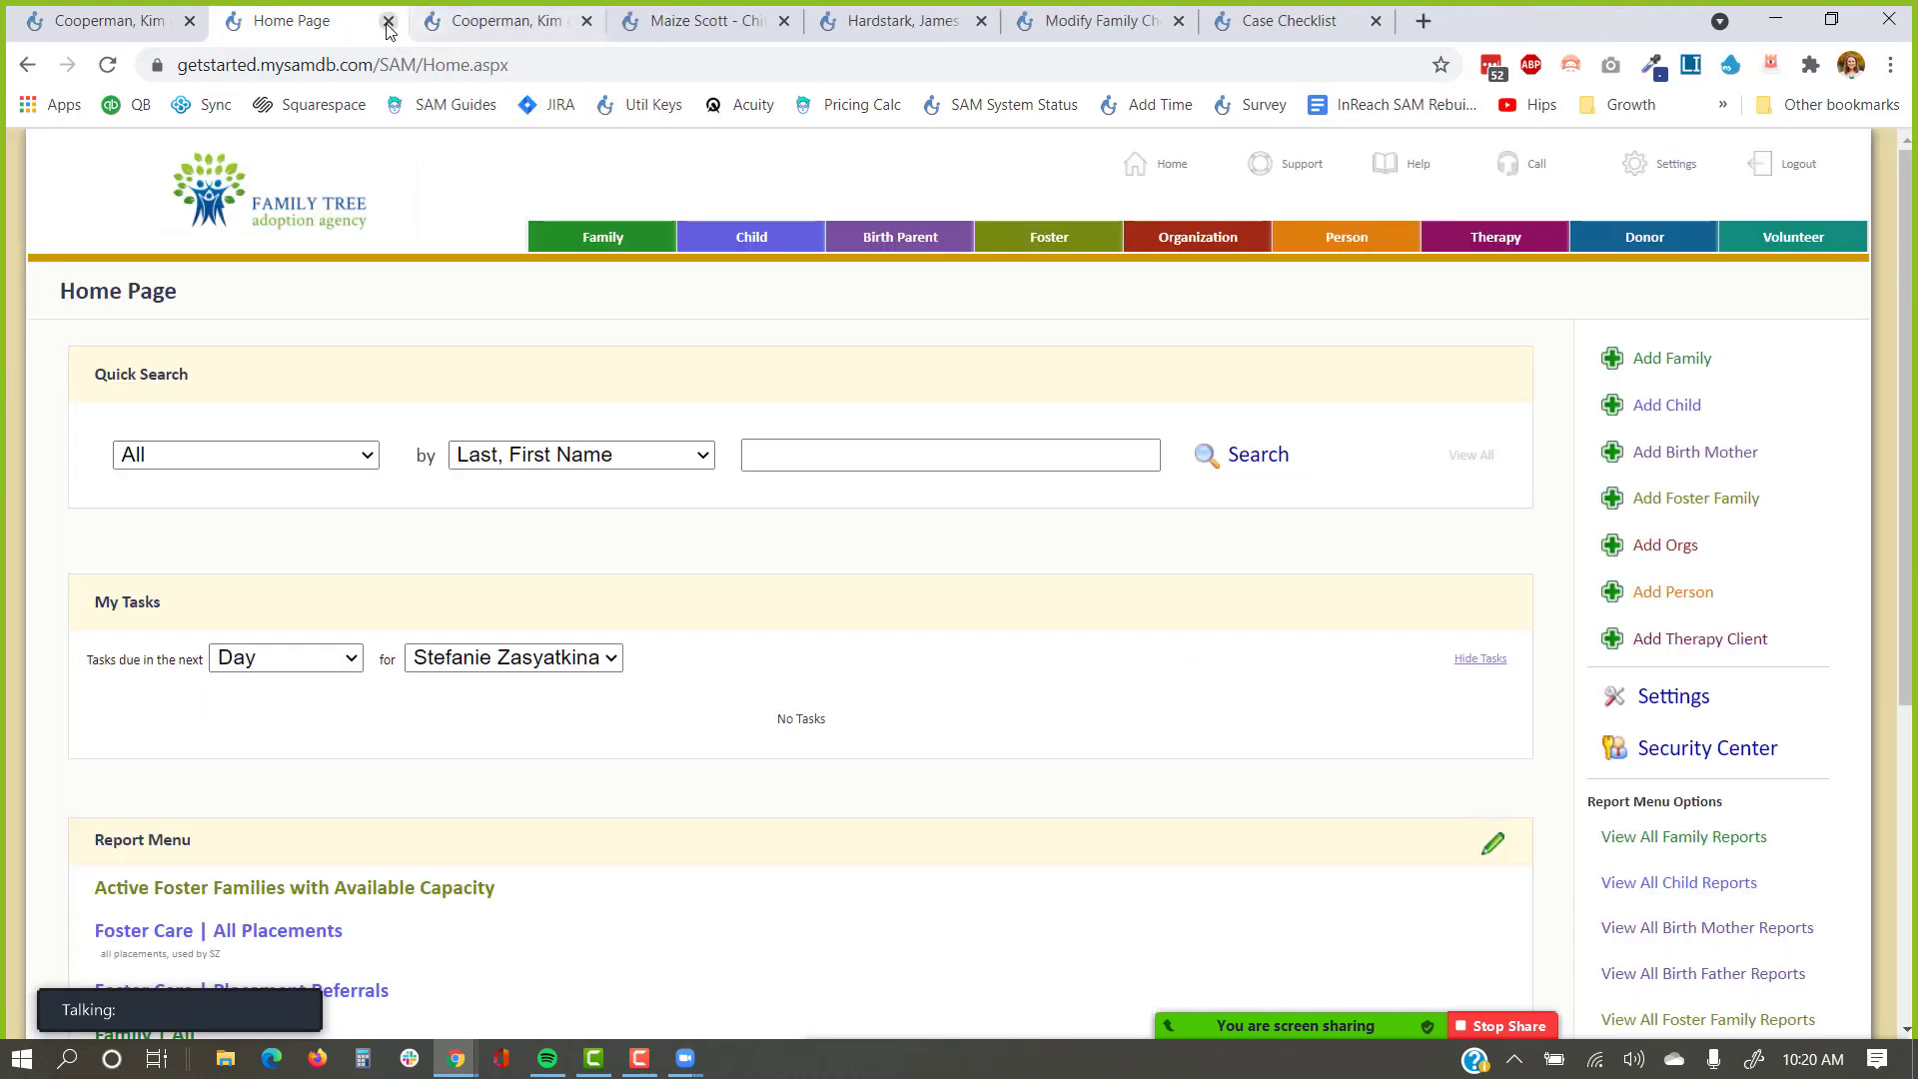
{"action": "left_click", "coordinate": [1768, 168]}
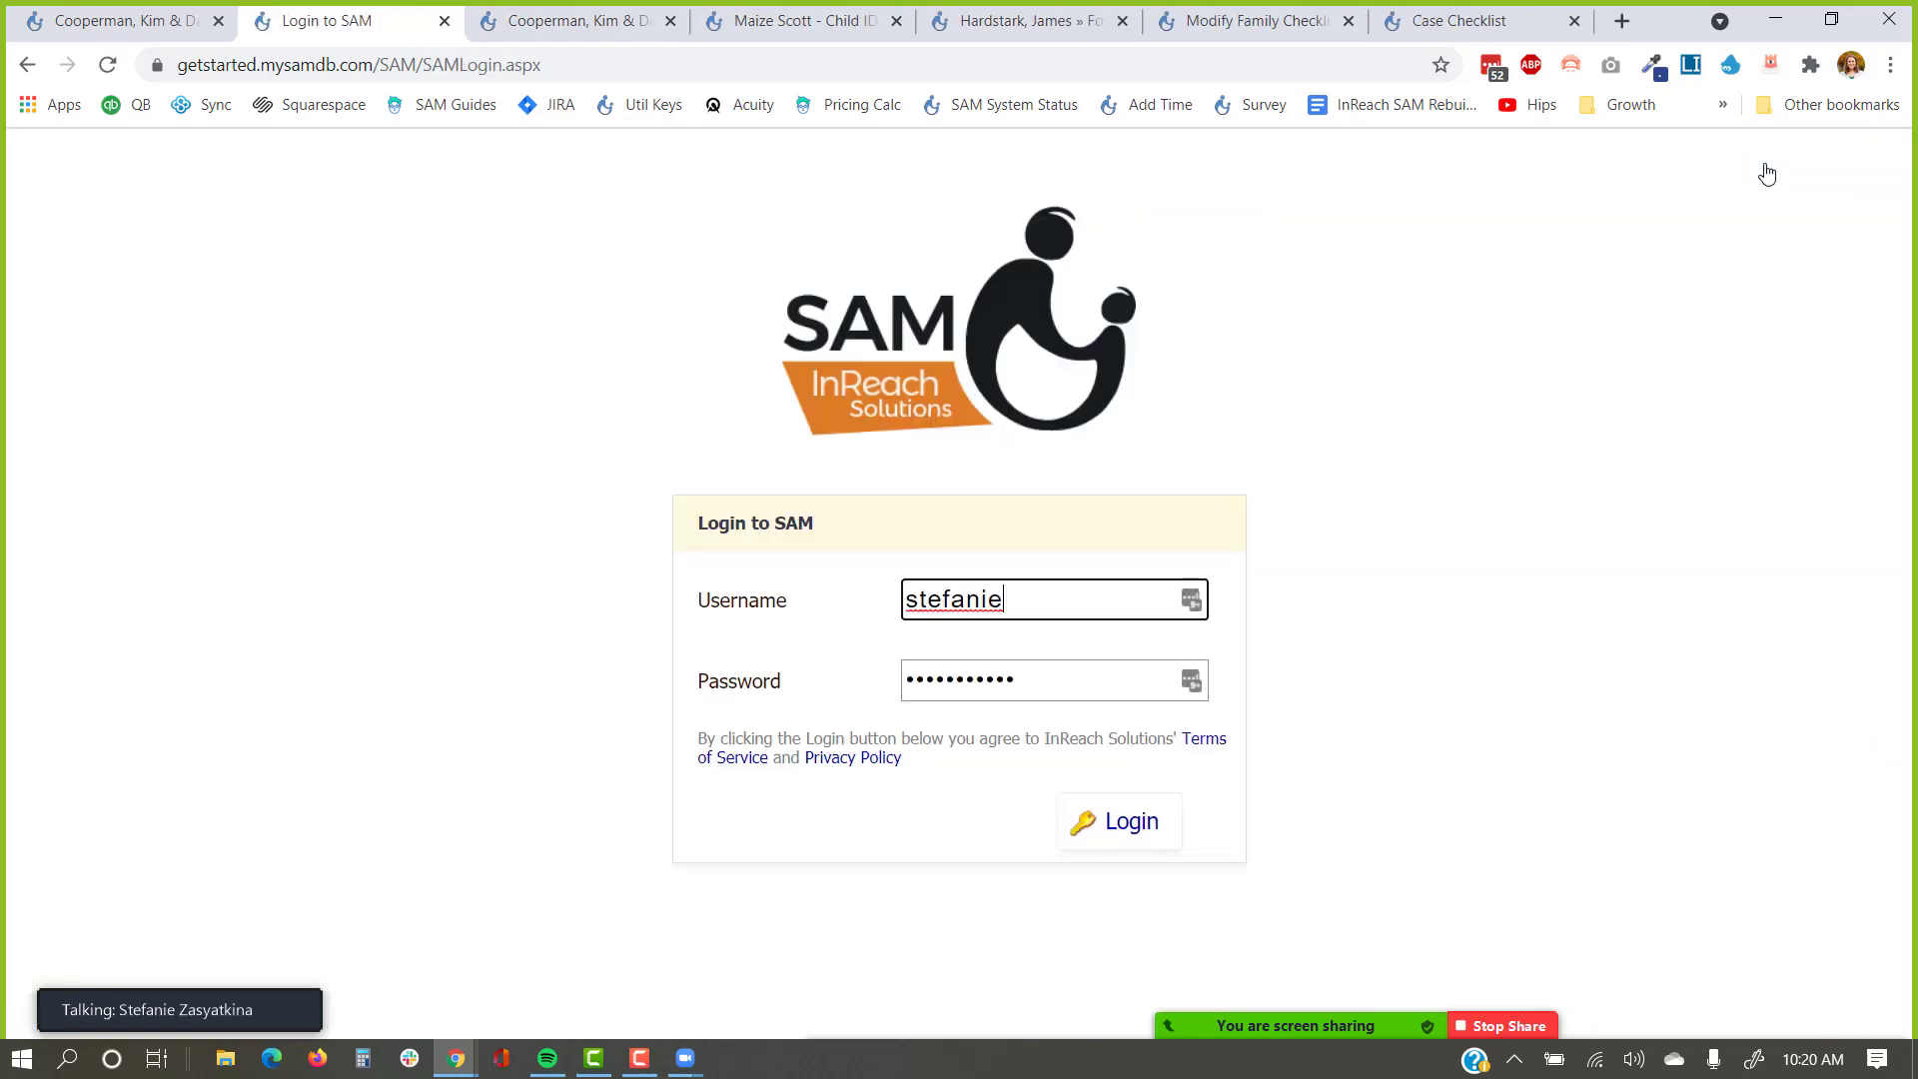
{"action": "left_click", "coordinate": [1126, 824]}
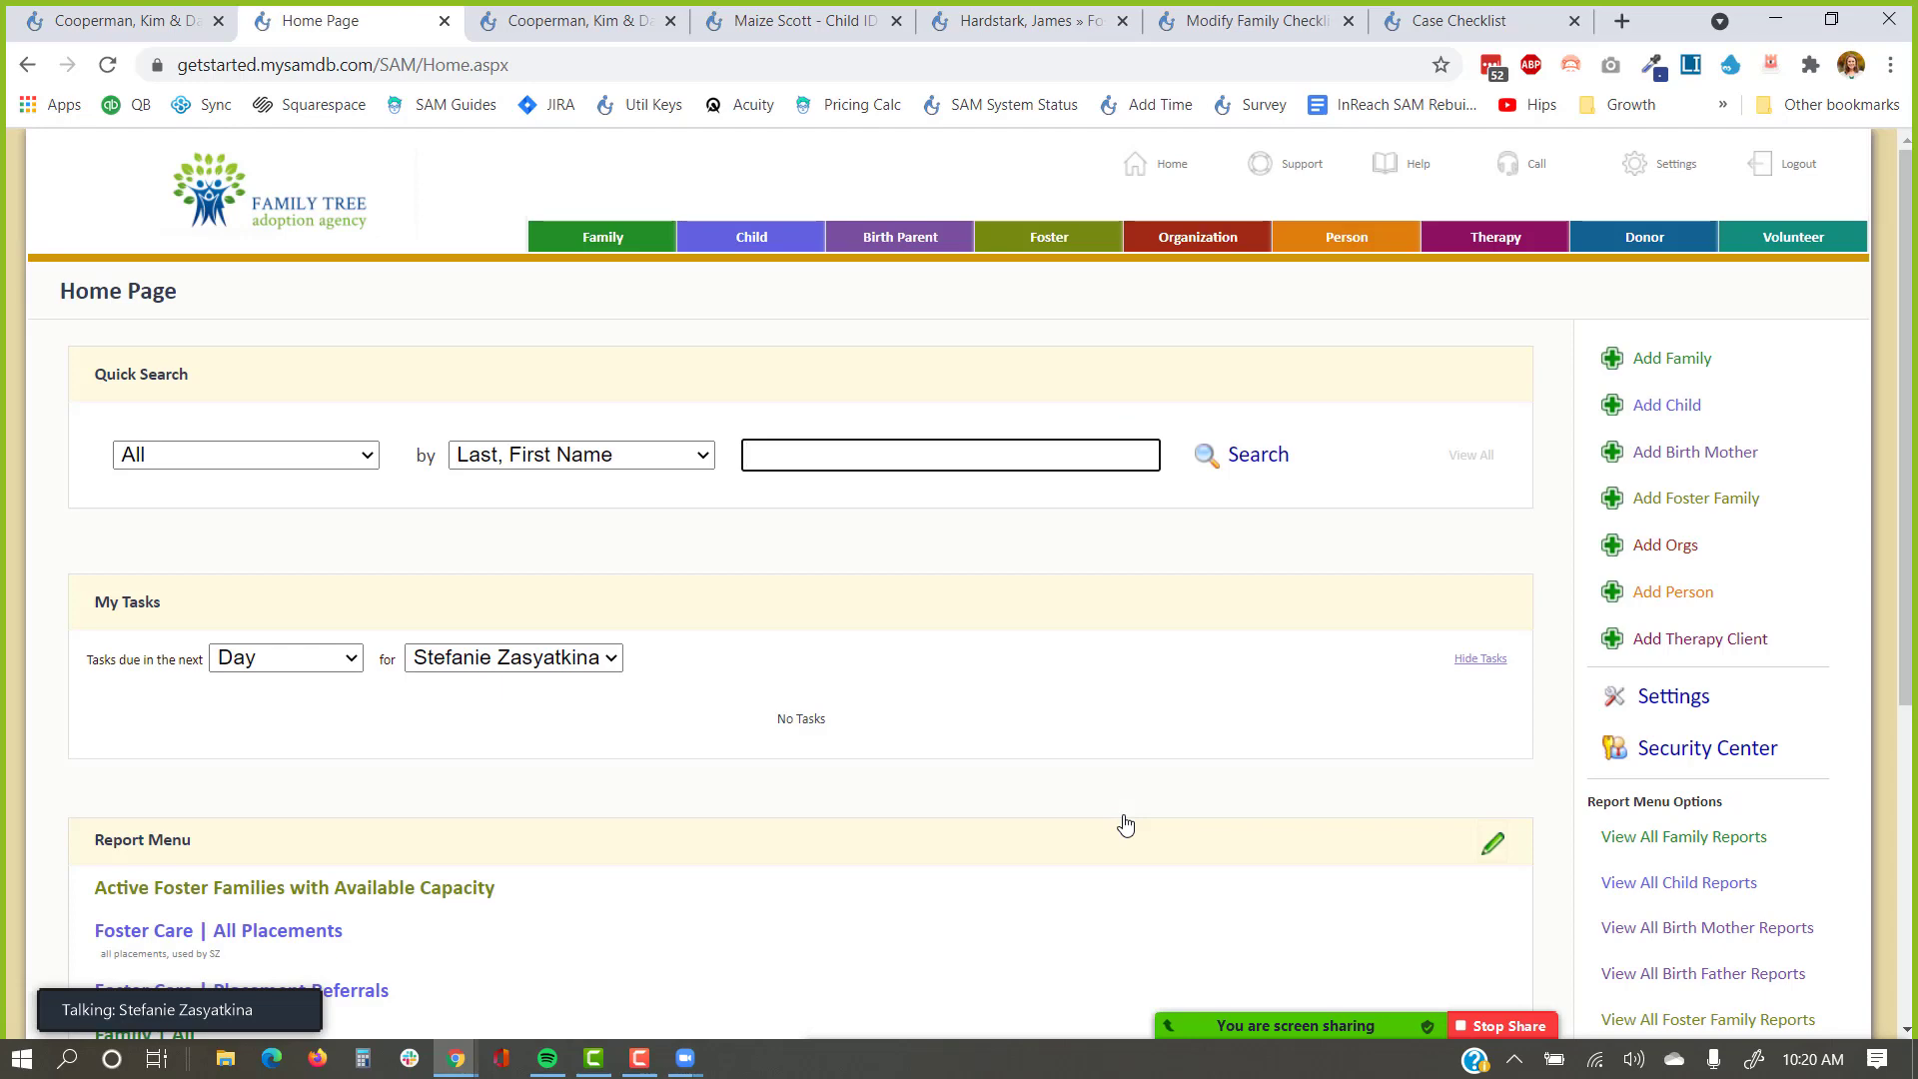
Log the family out of its public Case Checklist.
{"action": "left_click", "coordinate": [1444, 22]}
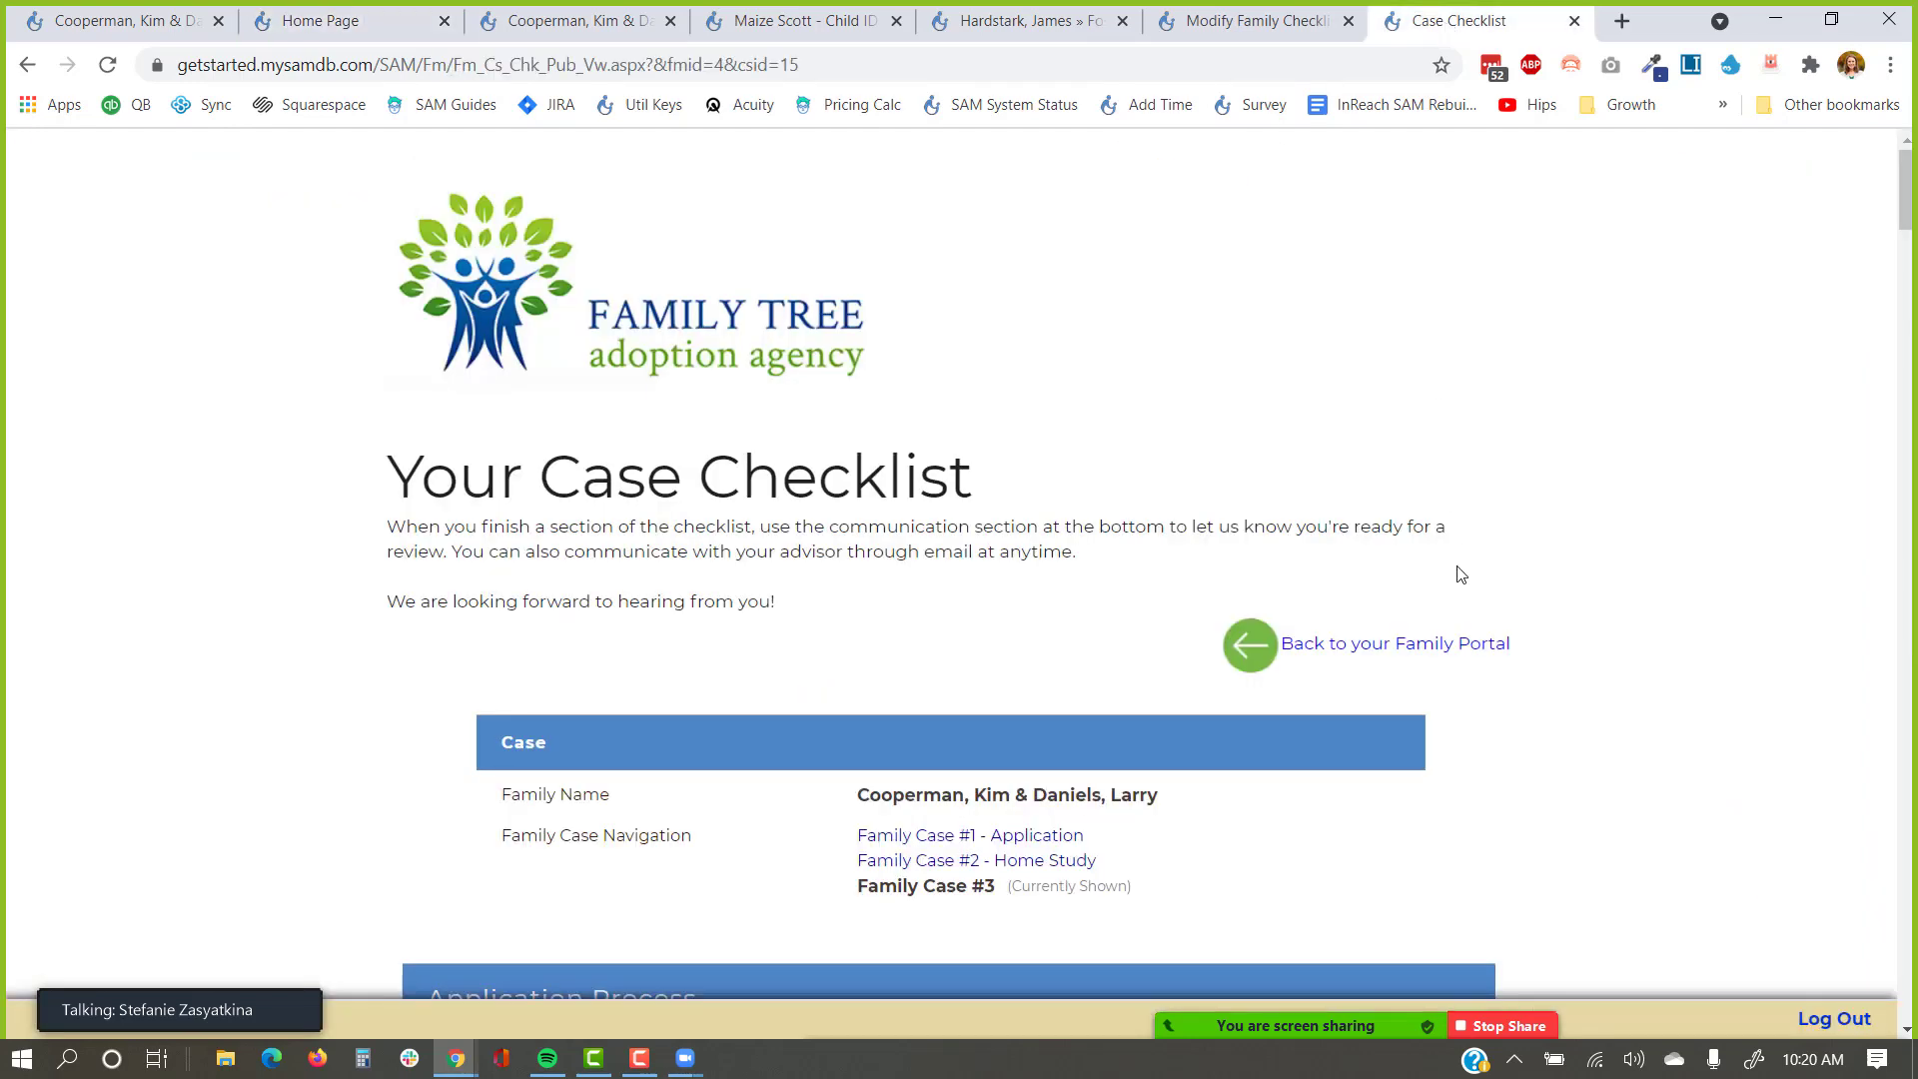
{"action": "scroll", "coordinate": [1665, 710], "scroll_direction": "down", "scroll_amount": 3}
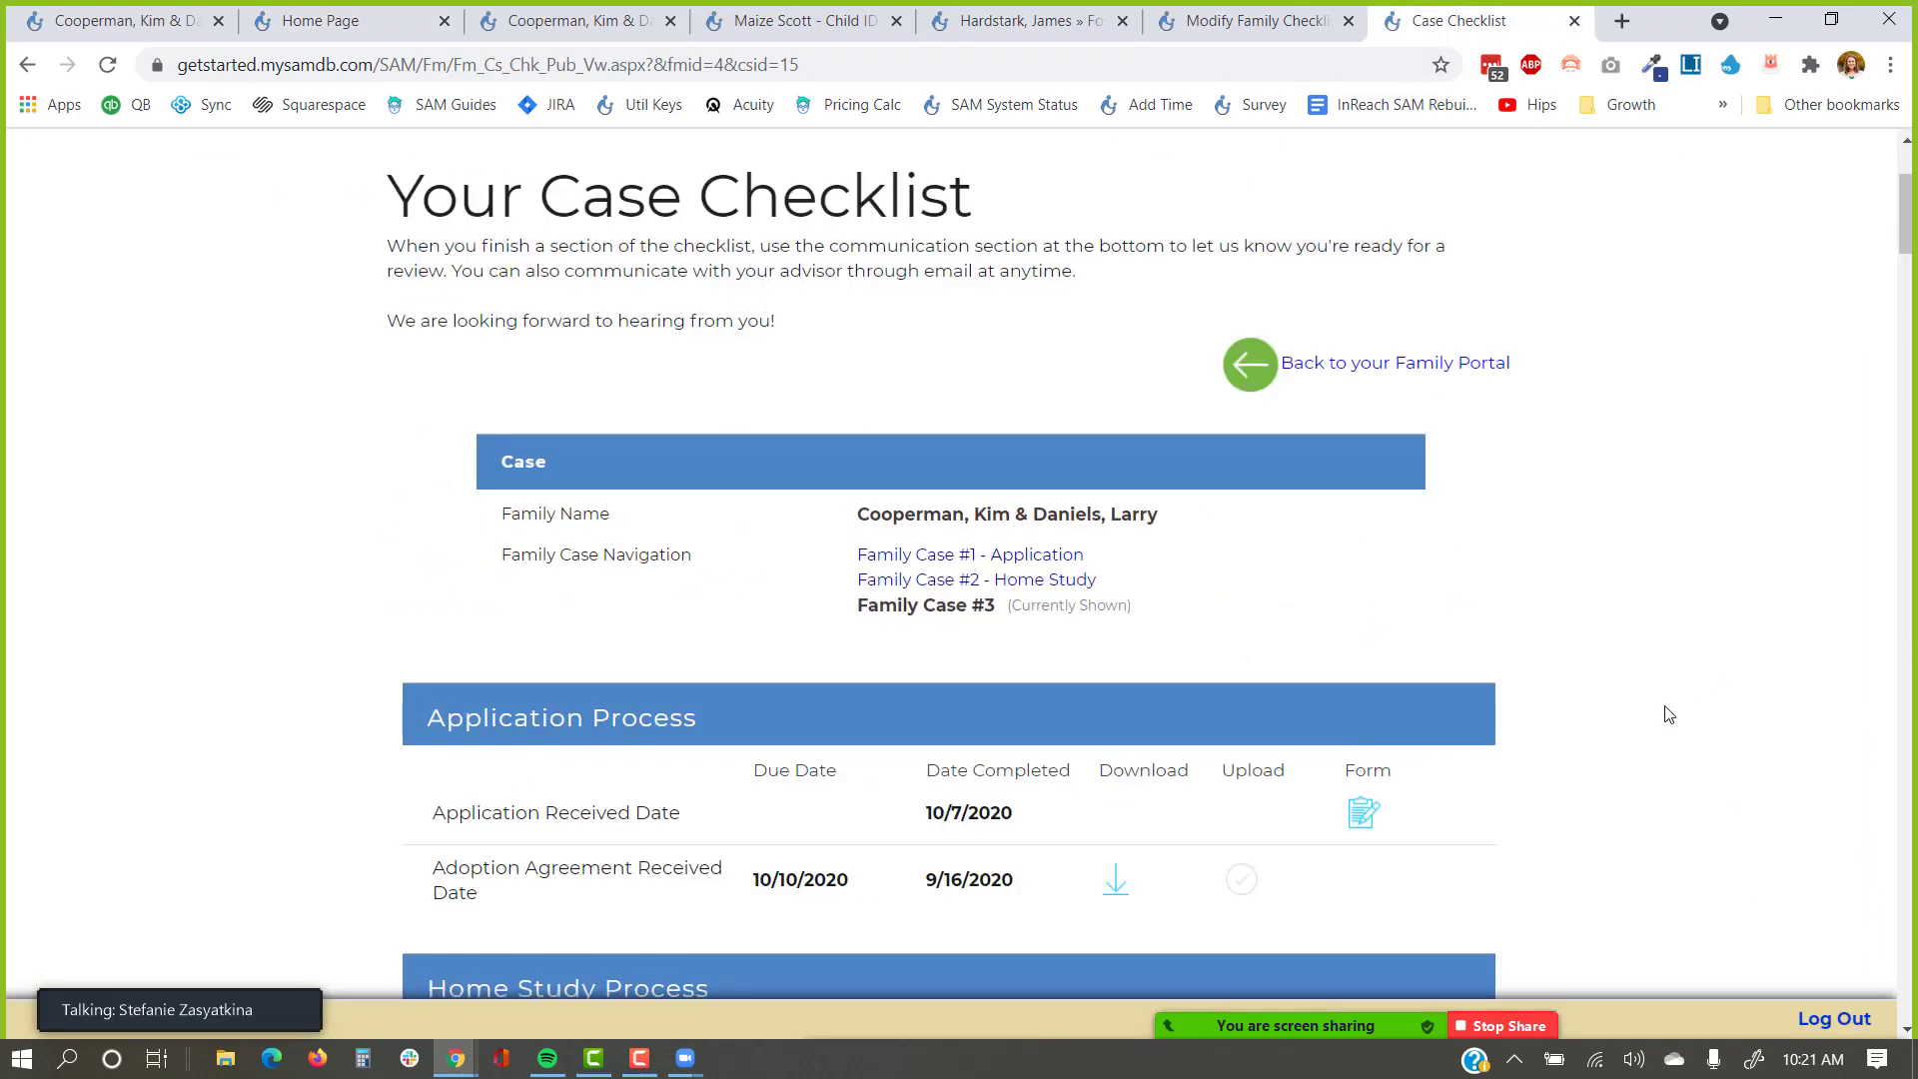
{"action": "scroll", "coordinate": [1678, 729], "scroll_direction": "up", "scroll_amount": 3}
{"action": "left_click", "coordinate": [1828, 1018]}
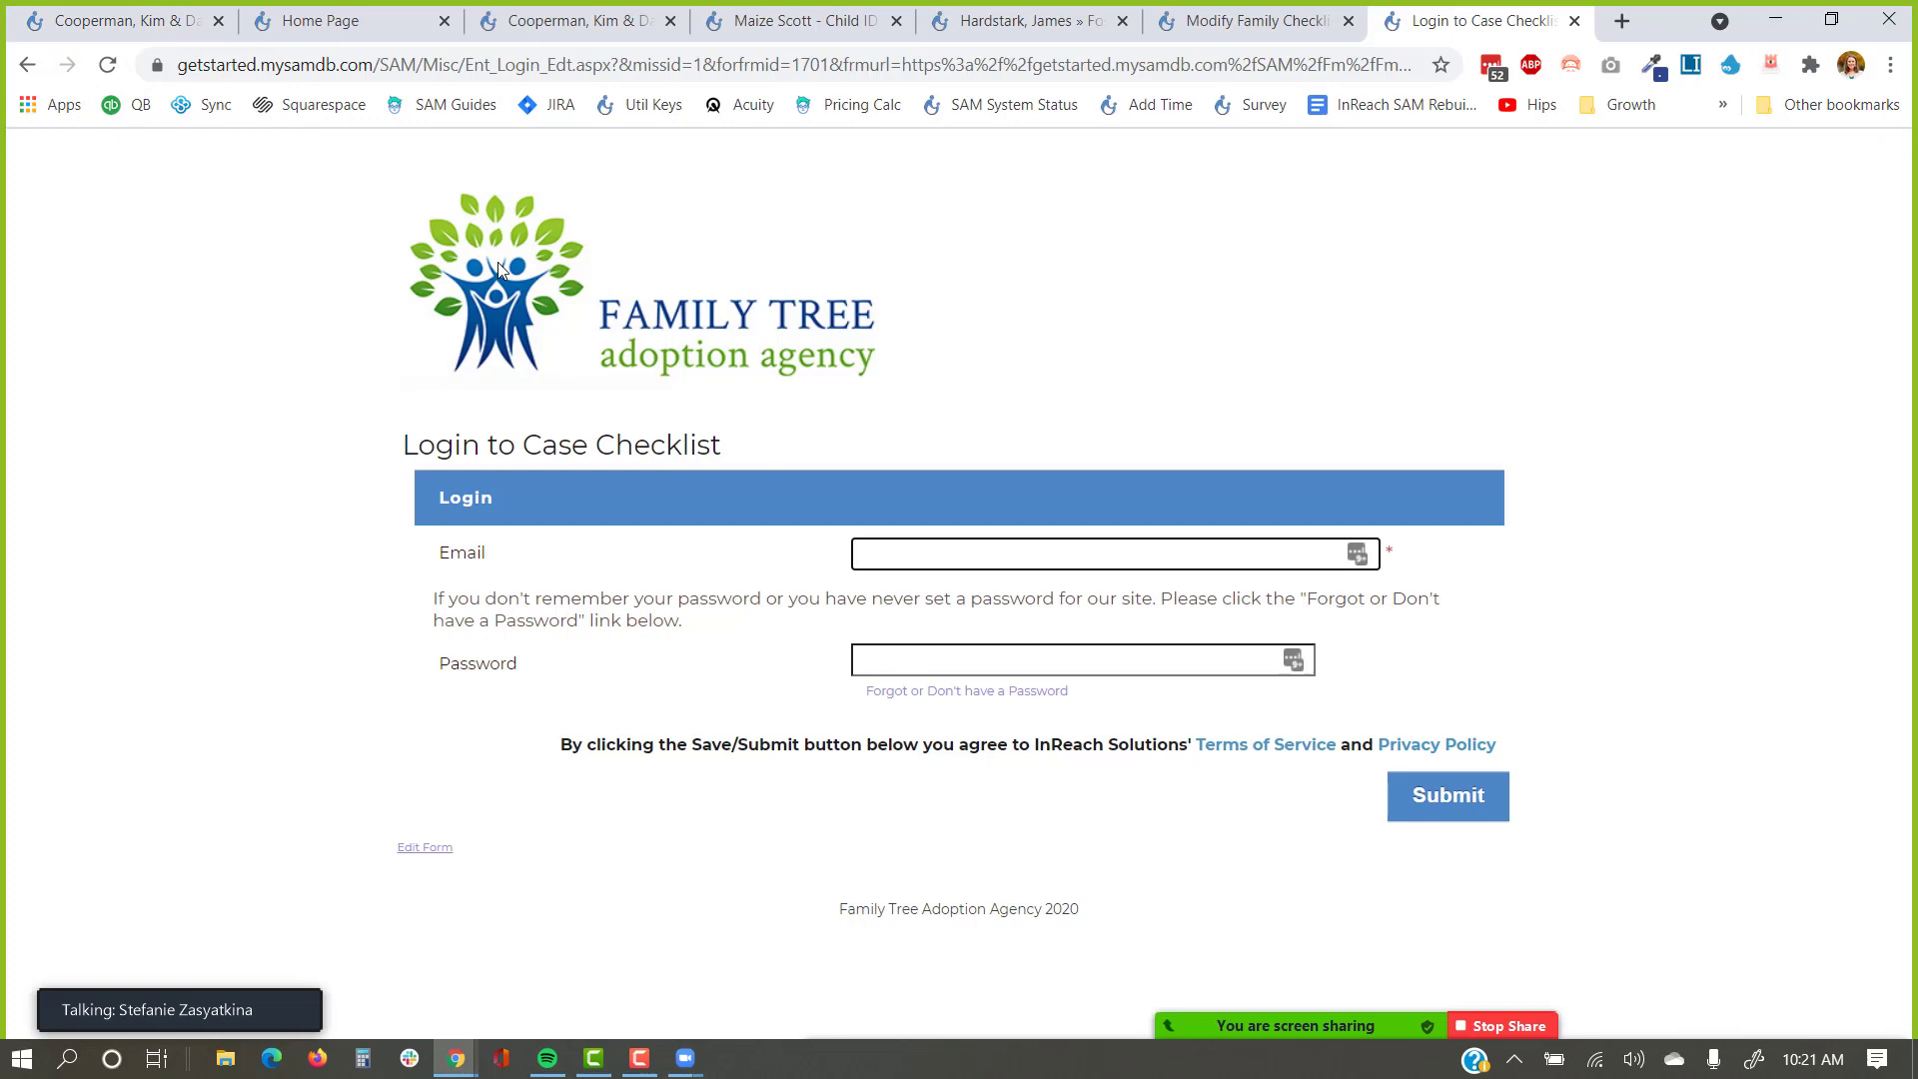
Copy the family's e-mail address from its cover page.
{"action": "left_click", "coordinate": [124, 20]}
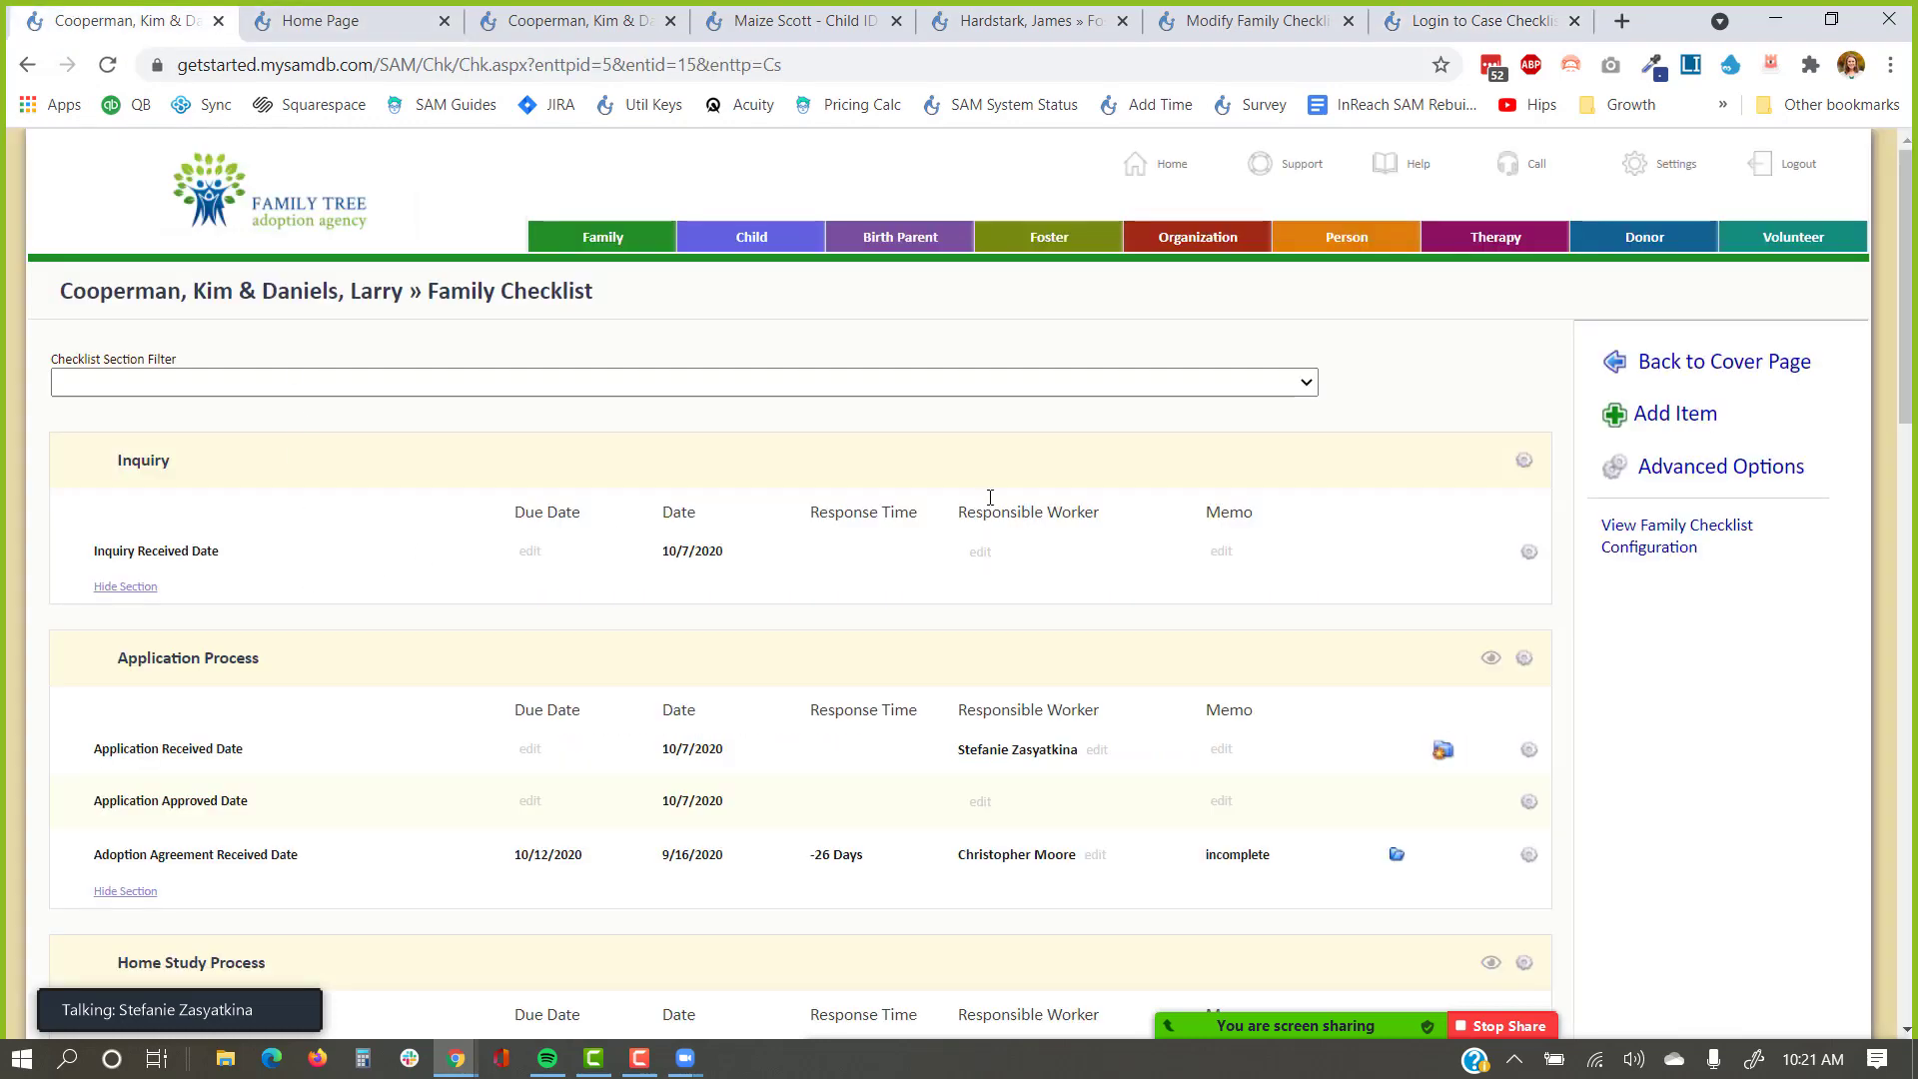
{"action": "left_click", "coordinate": [1768, 364]}
{"action": "scroll", "coordinate": [399, 444], "scroll_direction": "down", "scroll_amount": 3}
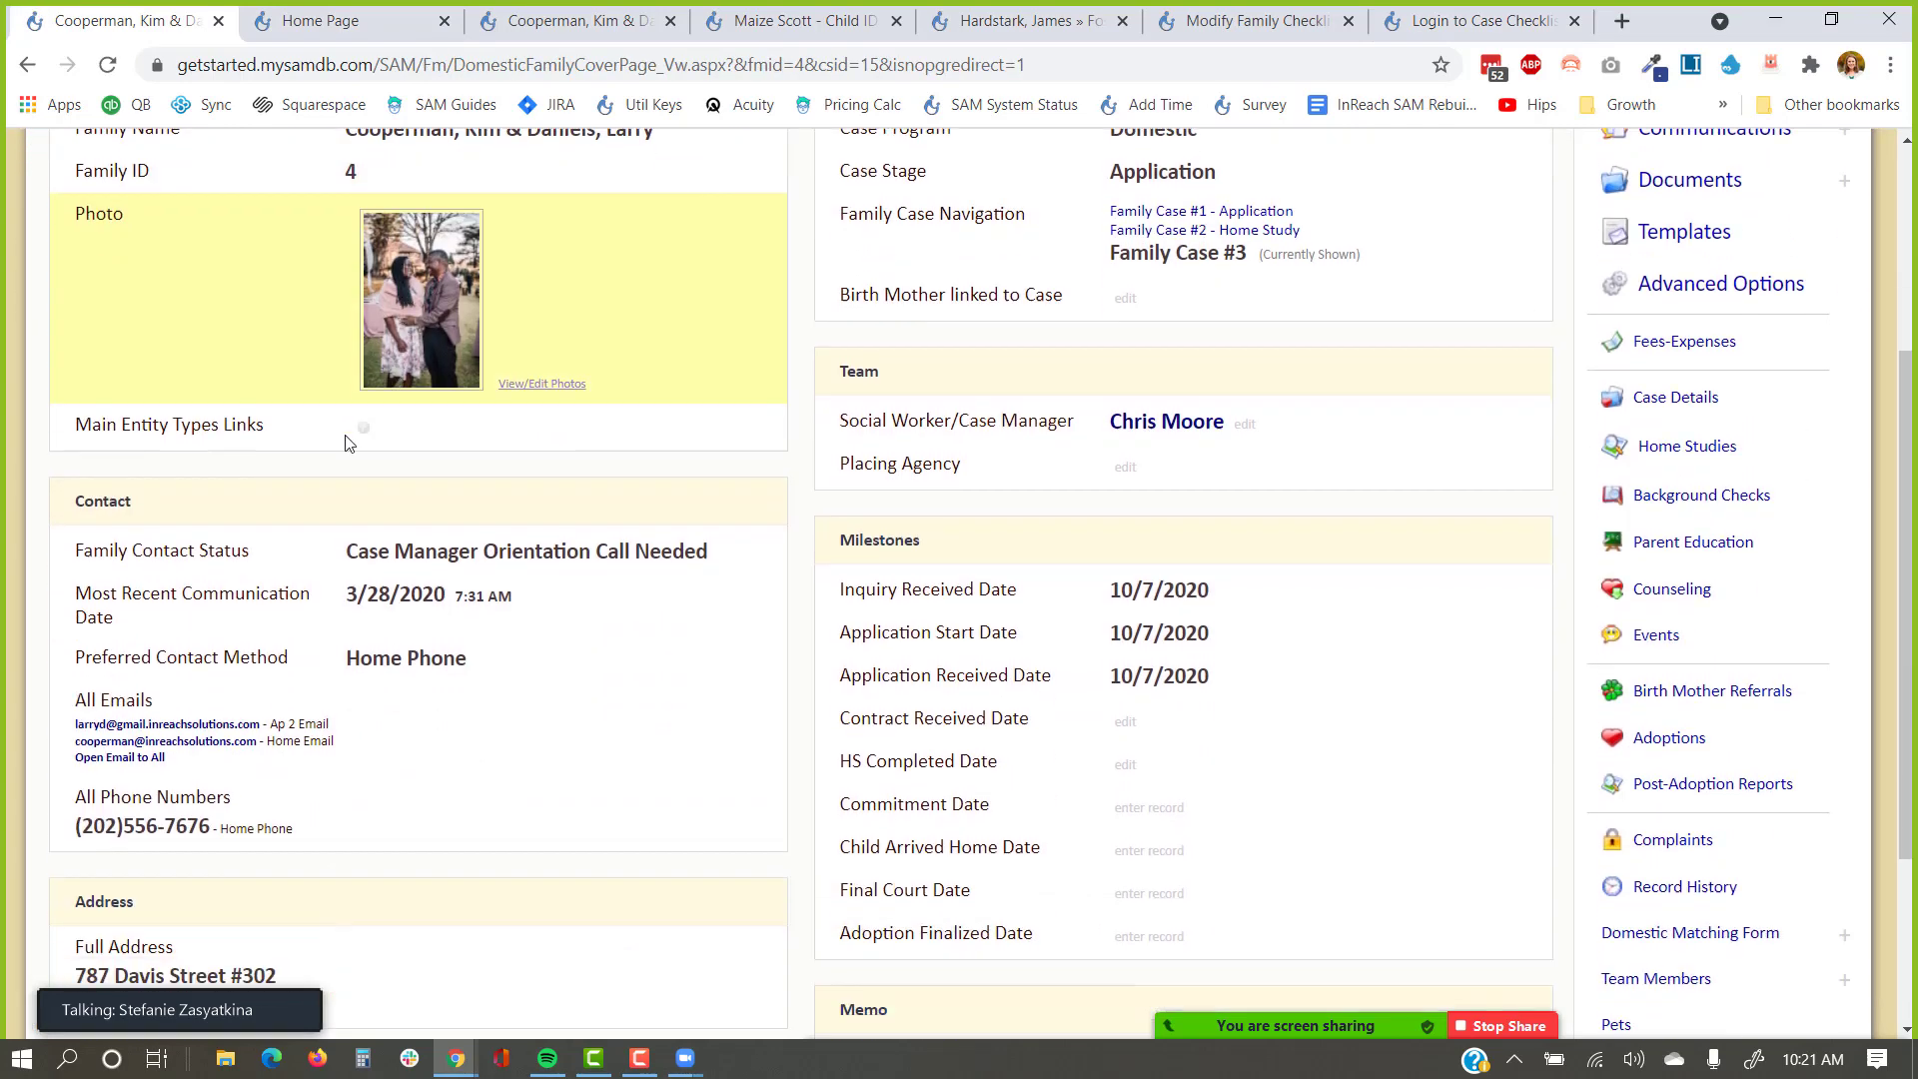
{"action": "right_click", "coordinate": [160, 718]}
{"action": "left_click", "coordinate": [290, 911]}
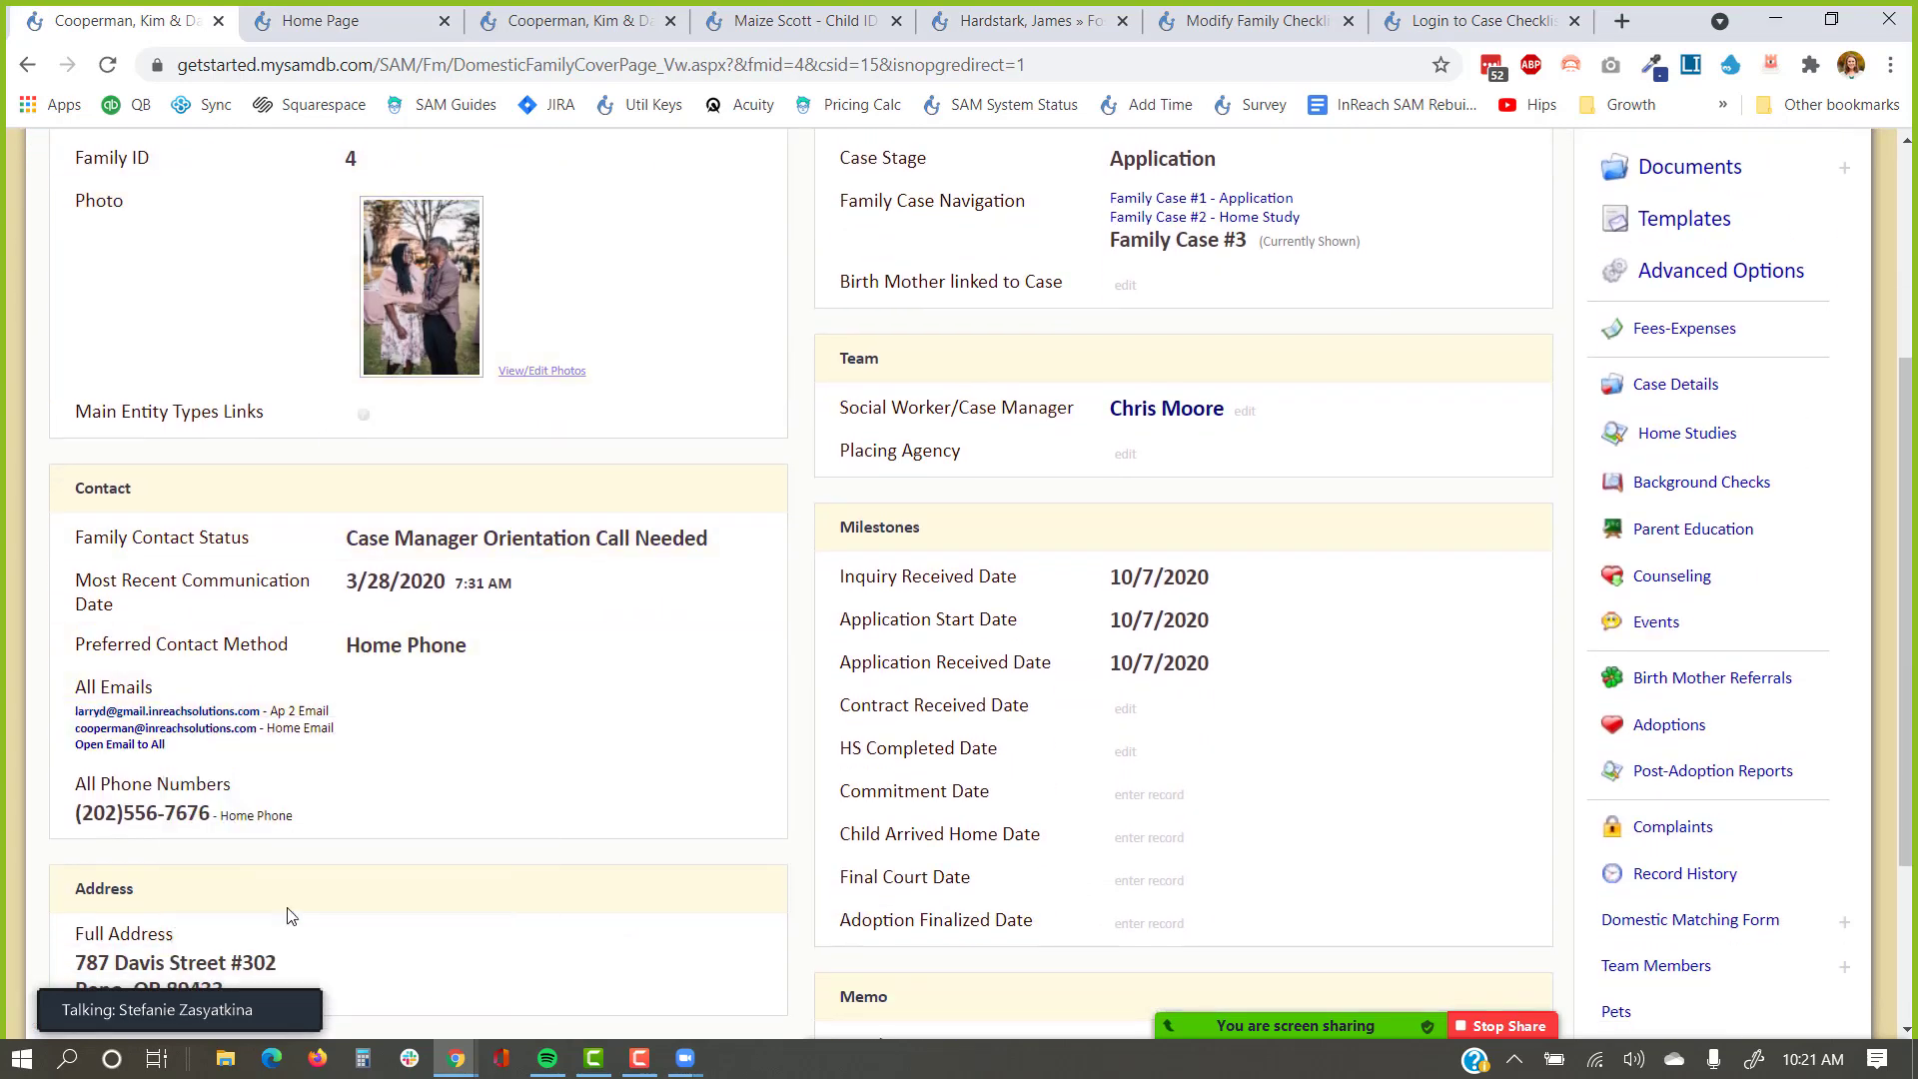
Paste the e-mail into the Case Checklist login, accidentally detouring to the forgotten-password page.
{"action": "left_click", "coordinate": [1460, 18]}
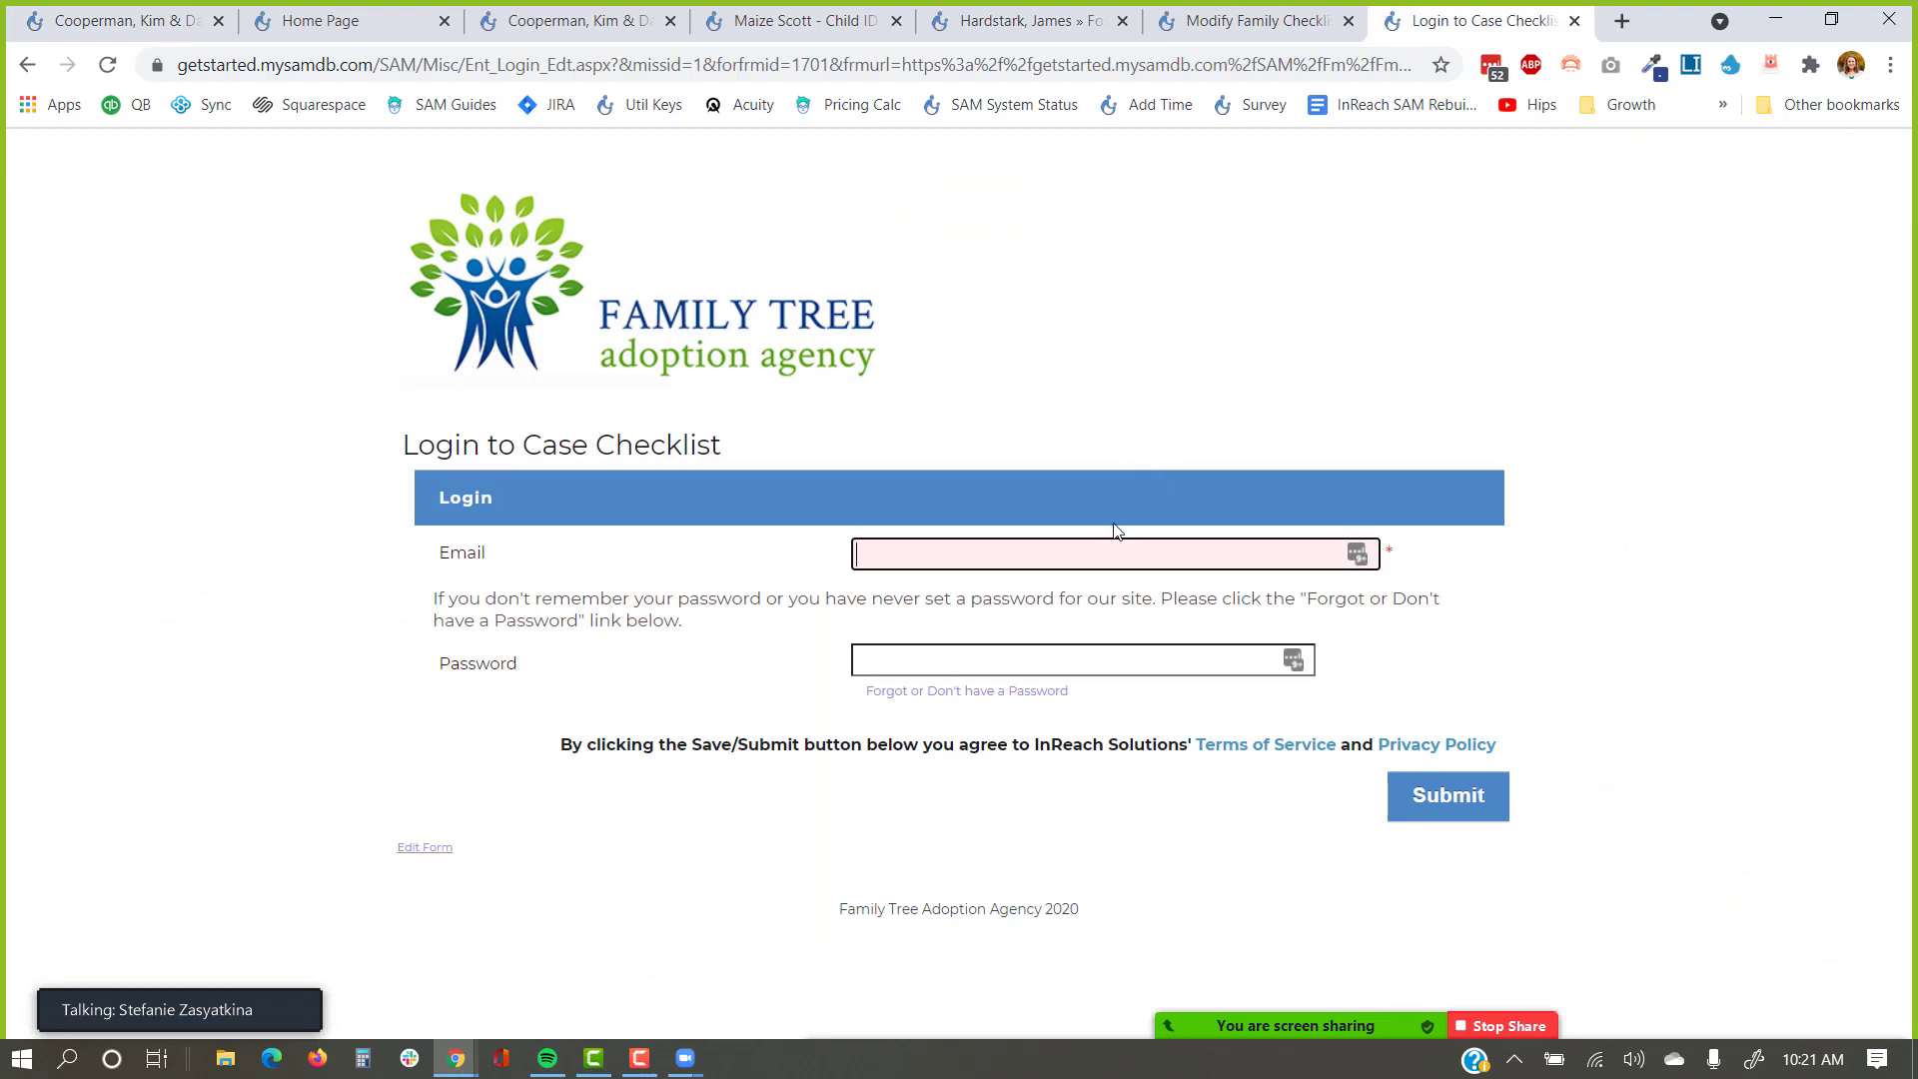
{"action": "key", "text": "ctrl+v"}
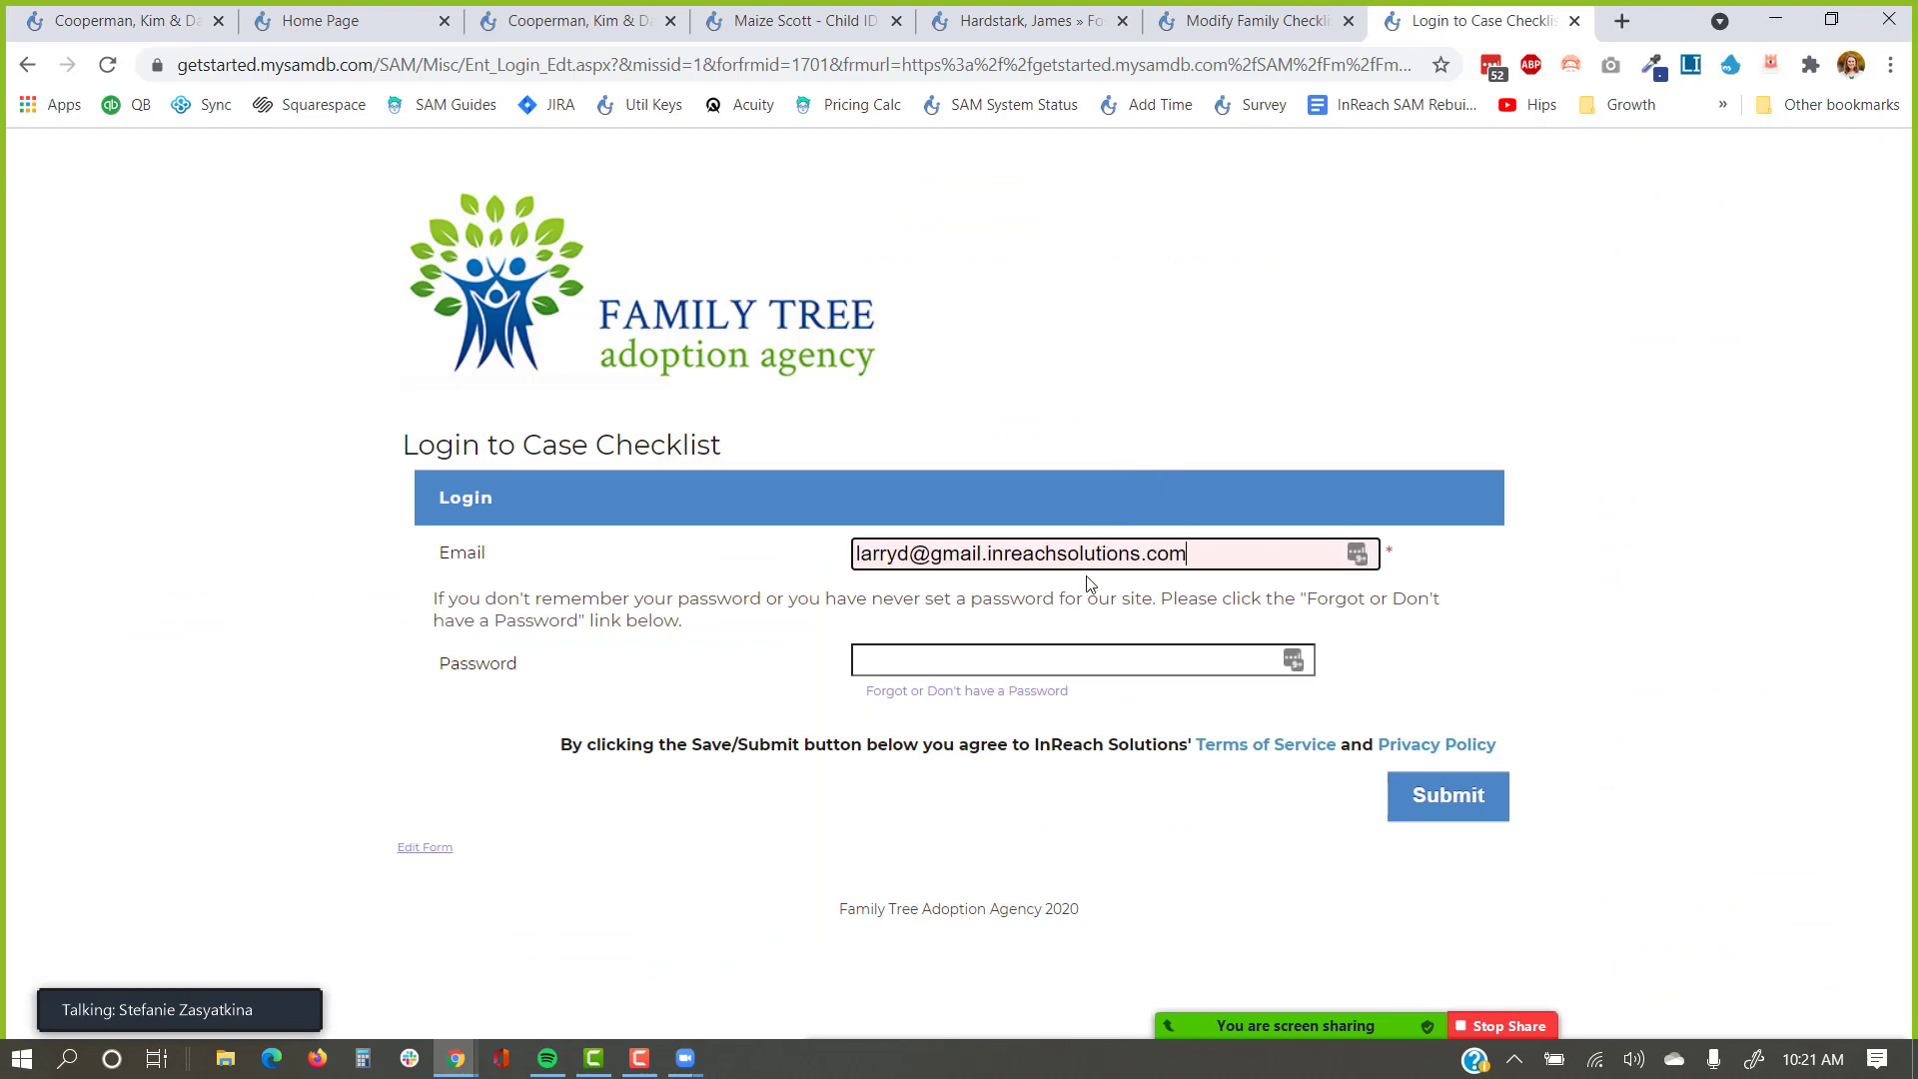
{"action": "left_click", "coordinate": [1069, 665]}
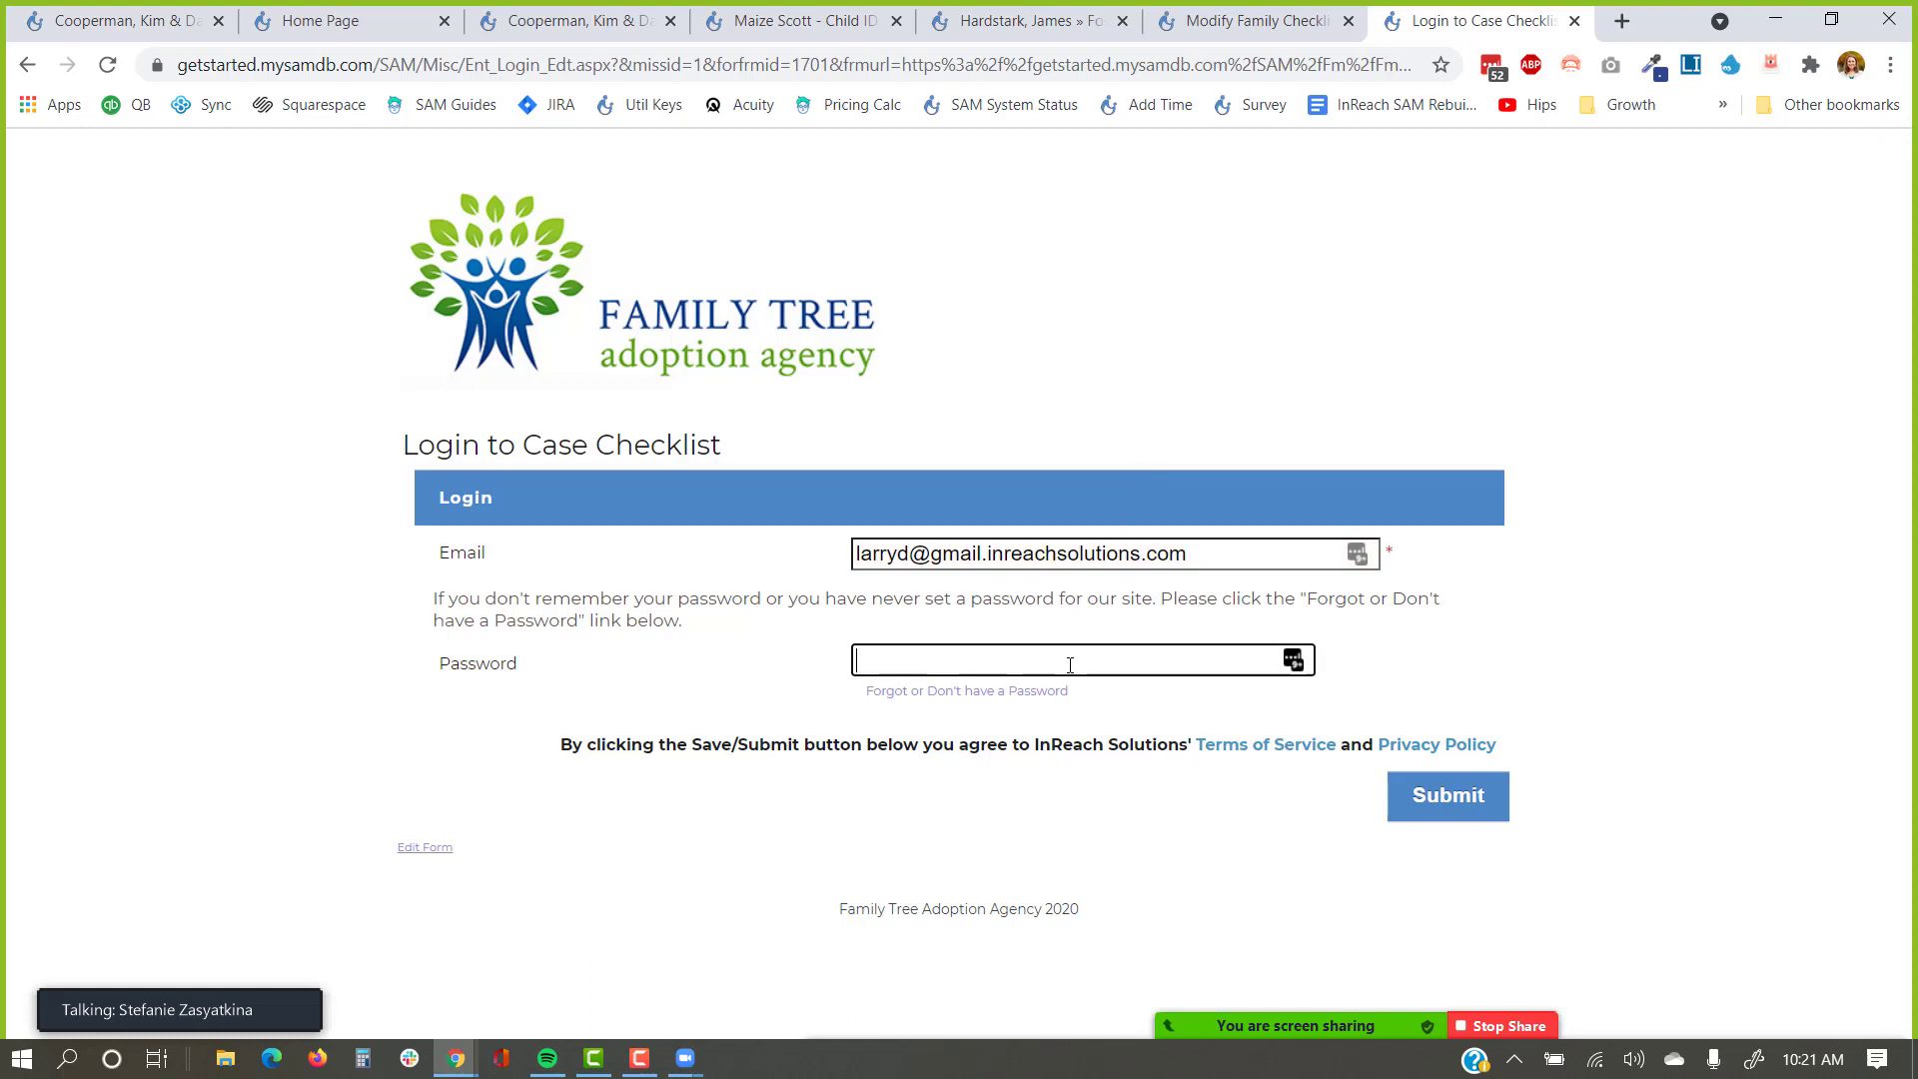
{"action": "left_click_drag", "start_coordinate": [1095, 691], "coordinate": [1002, 704]}
{"action": "left_click", "coordinate": [1004, 711]}
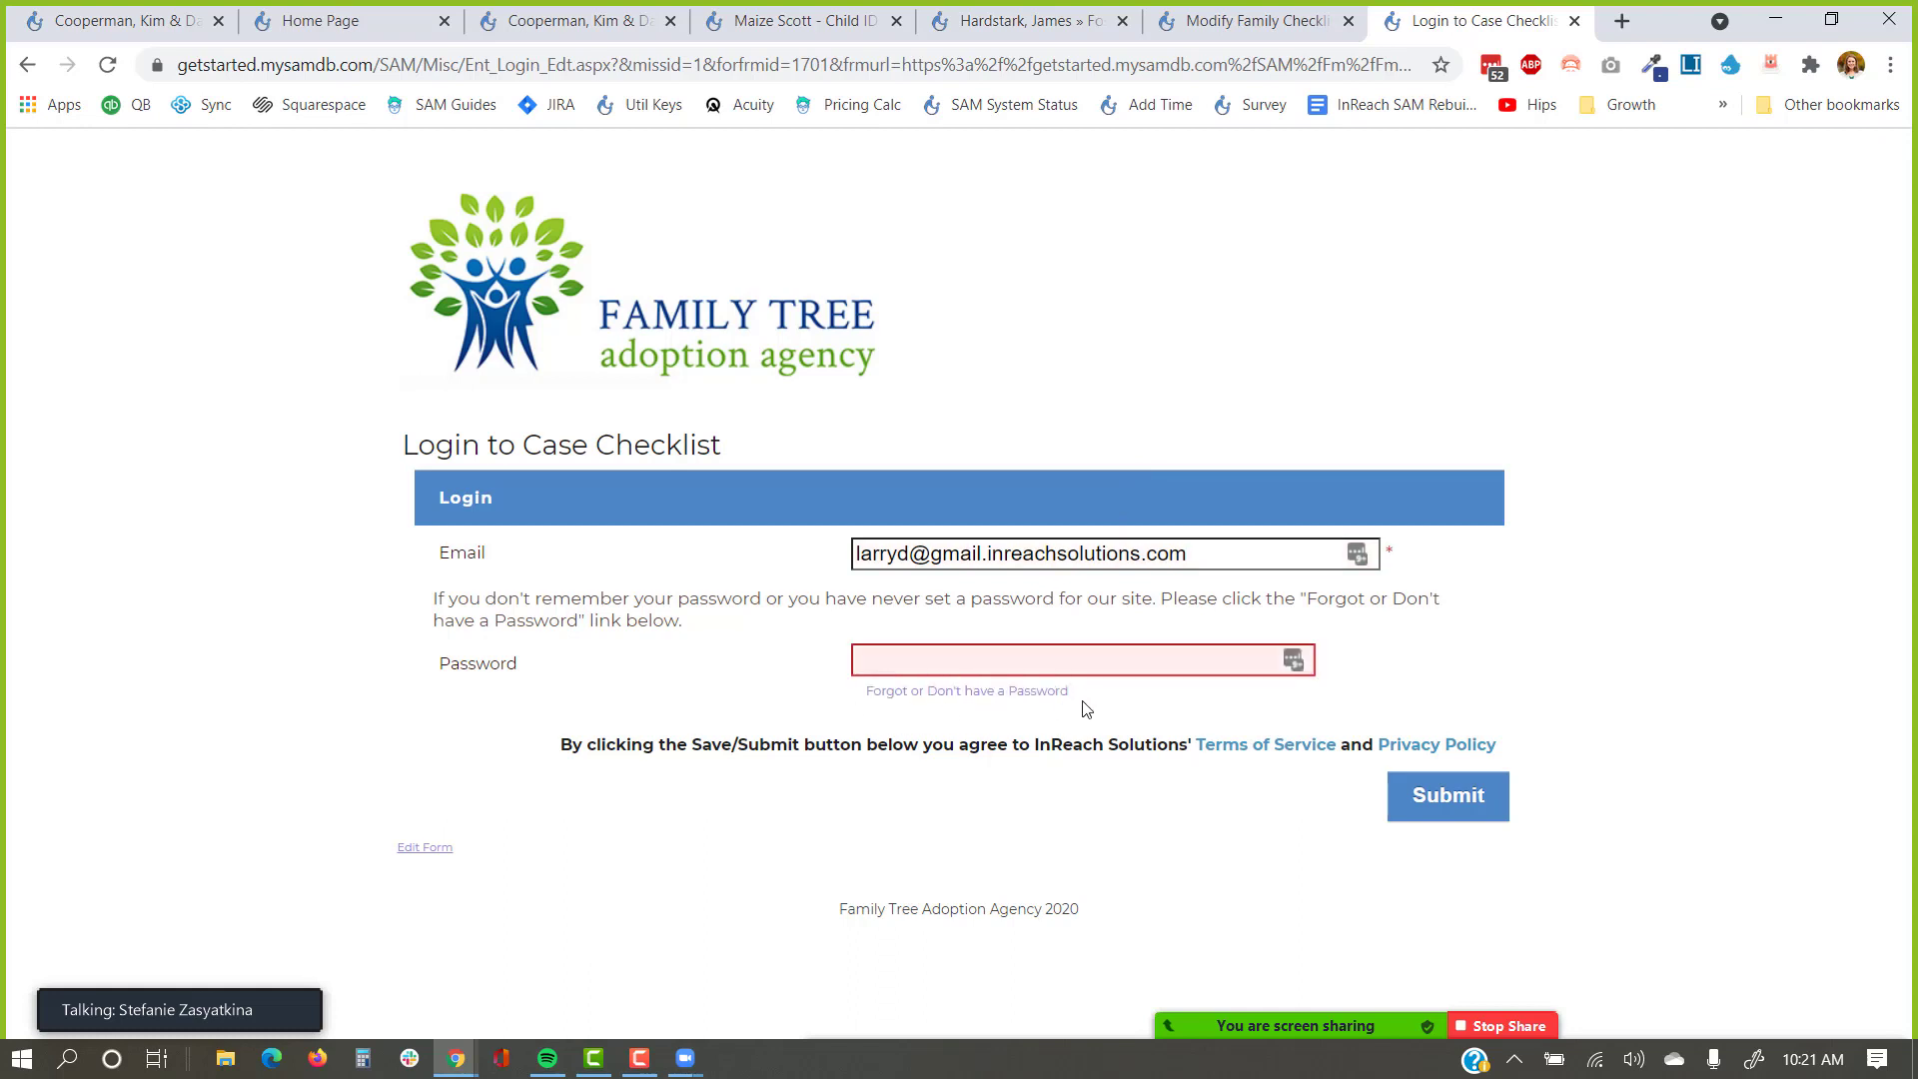
{"action": "left_click", "coordinate": [1000, 693]}
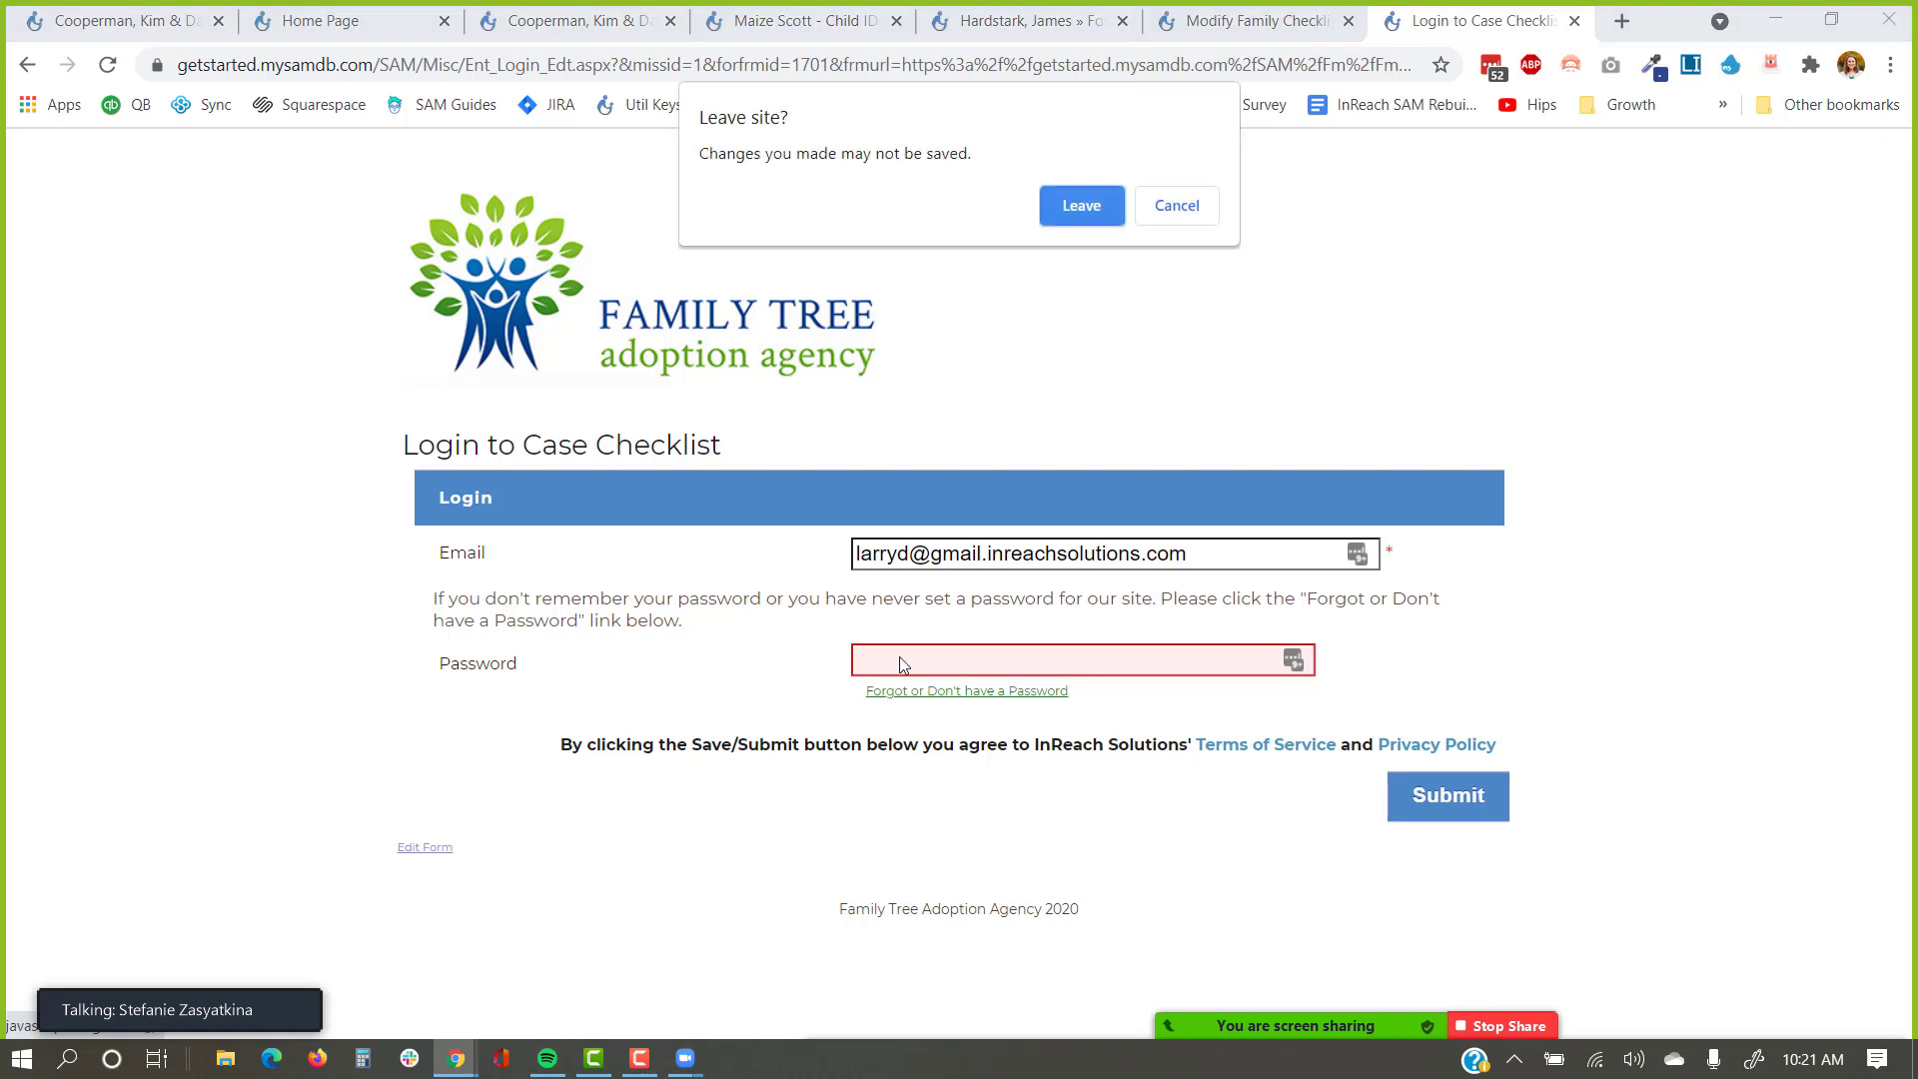
{"action": "left_click", "coordinate": [1105, 209]}
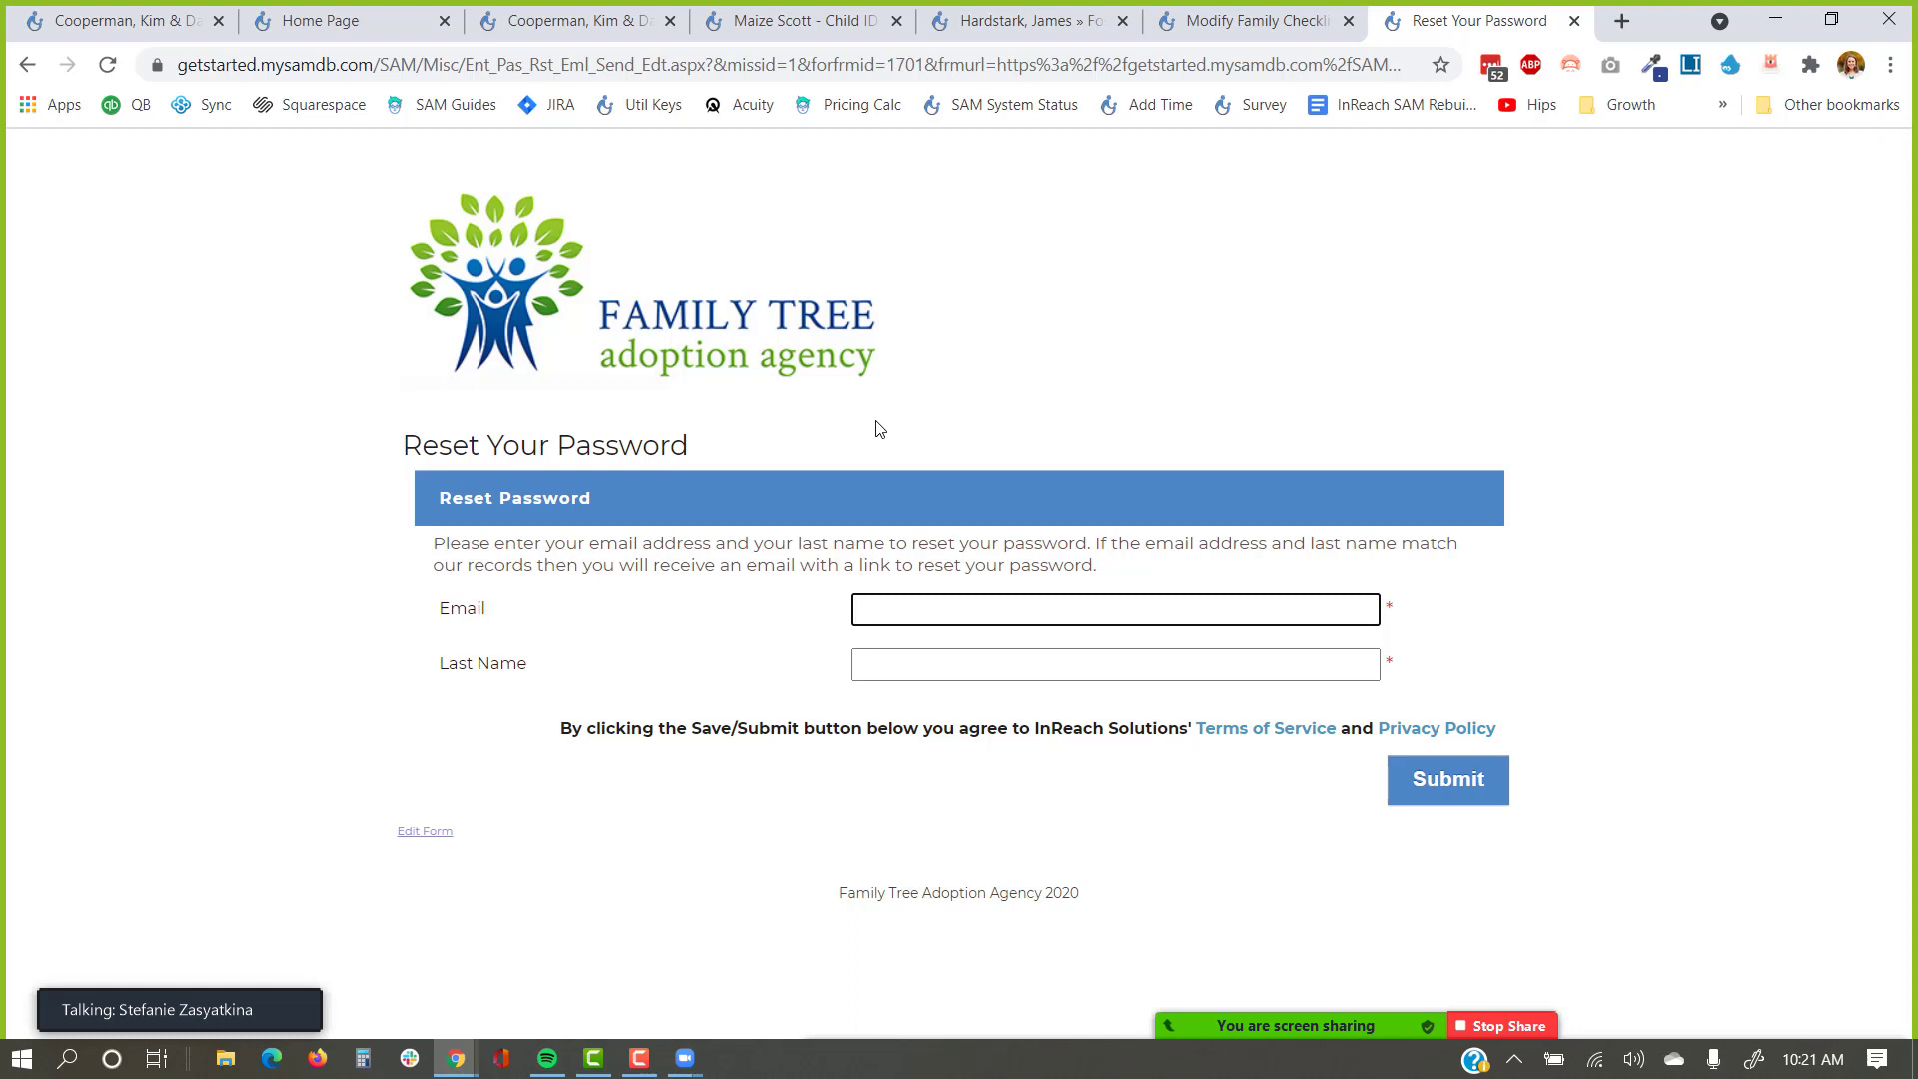
Back on the login page, enter the family's e-mail and password and log in.
{"action": "left_click", "coordinate": [27, 70]}
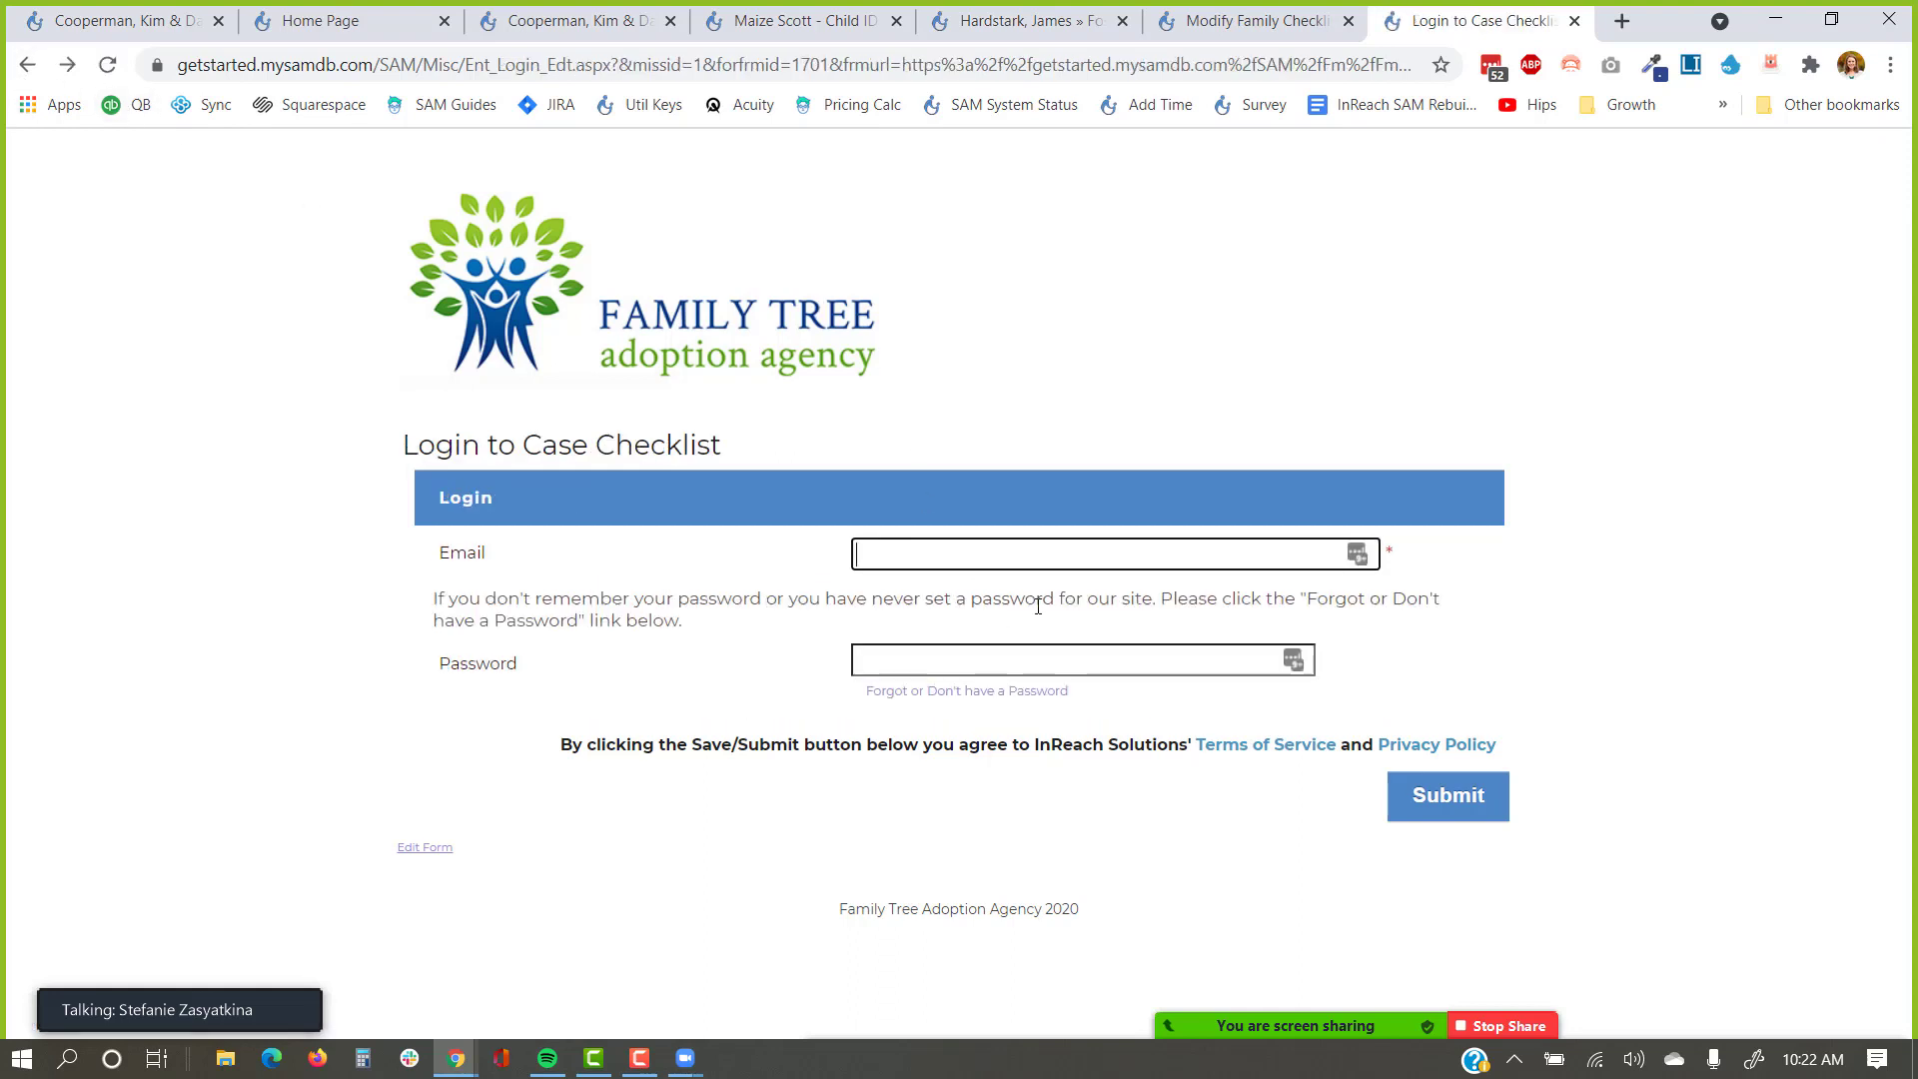
{"action": "key", "text": "ctrl+v"}
{"action": "left_click", "coordinate": [1033, 647]}
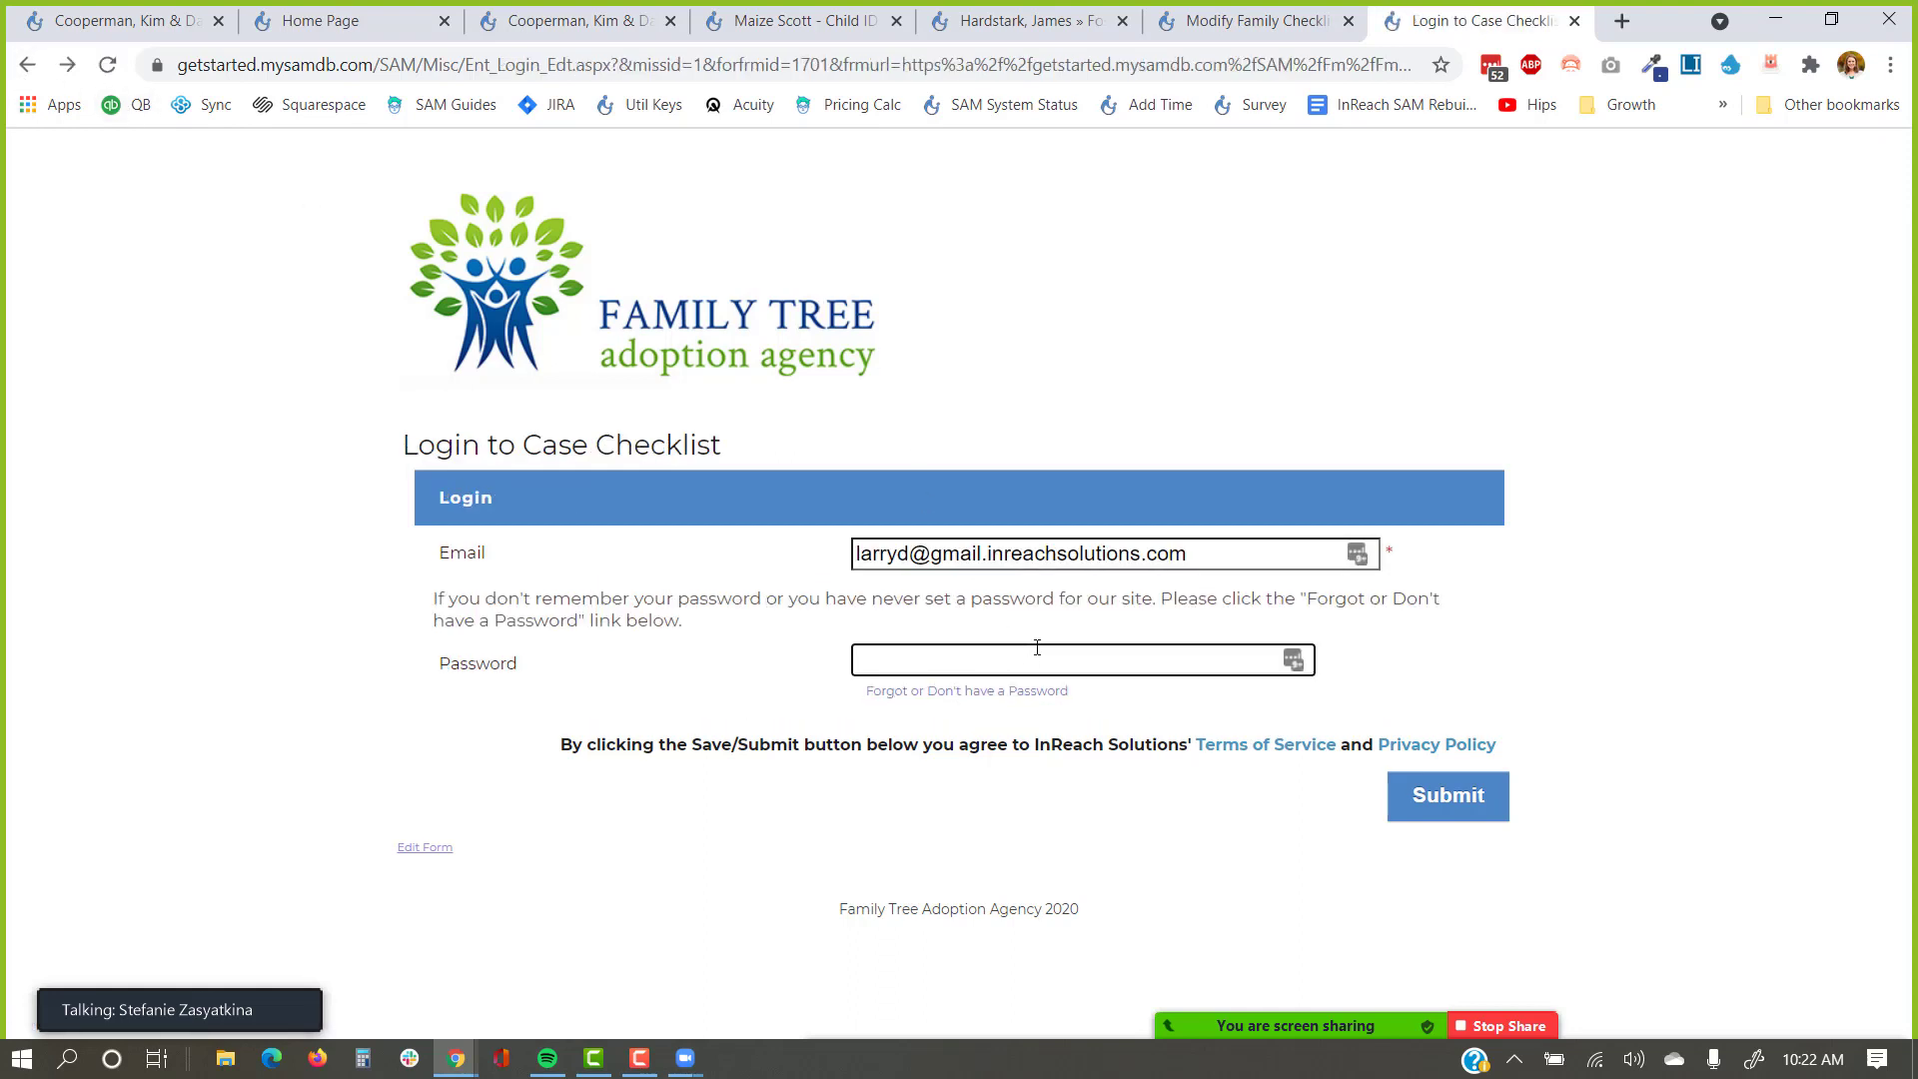
{"action": "type", "text": "•••••••••••"}
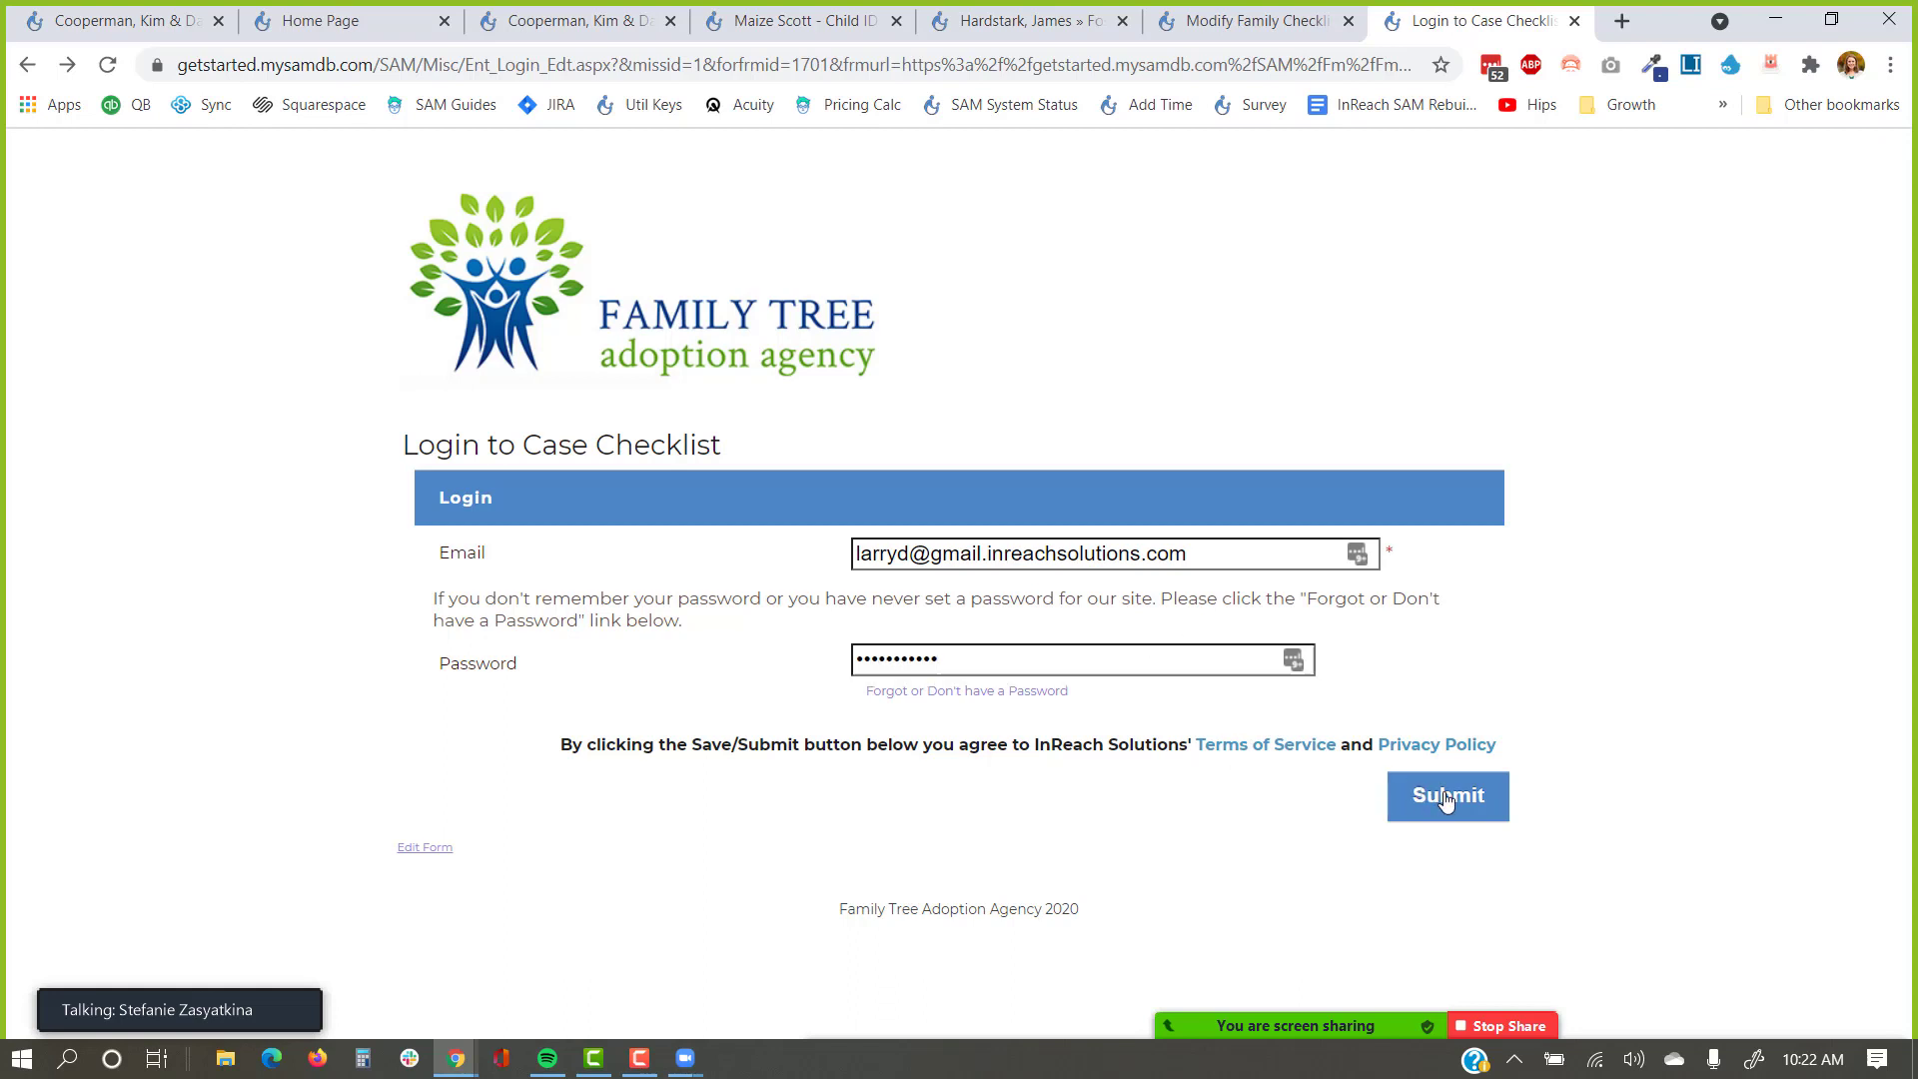
{"action": "left_click", "coordinate": [1446, 801]}
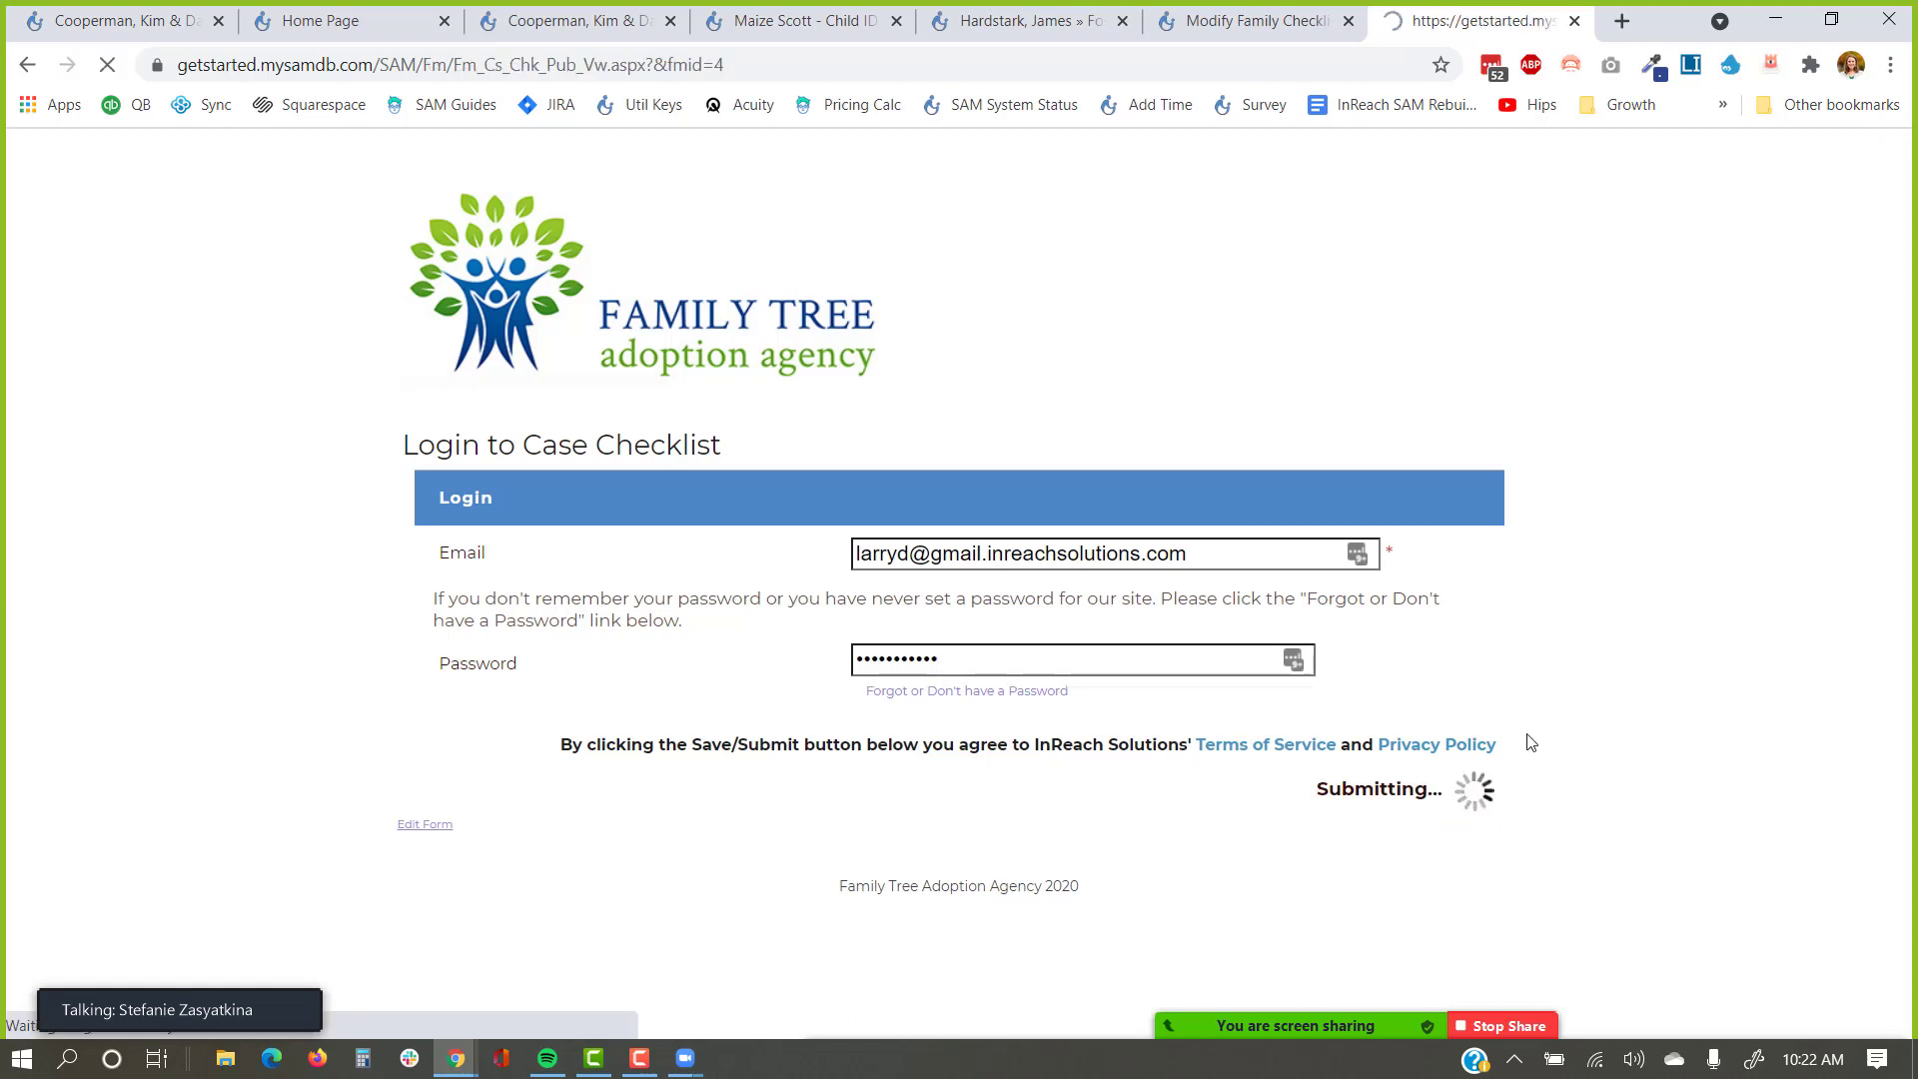
{"action": "scroll", "coordinate": [1528, 734], "scroll_direction": "down", "scroll_amount": 2}
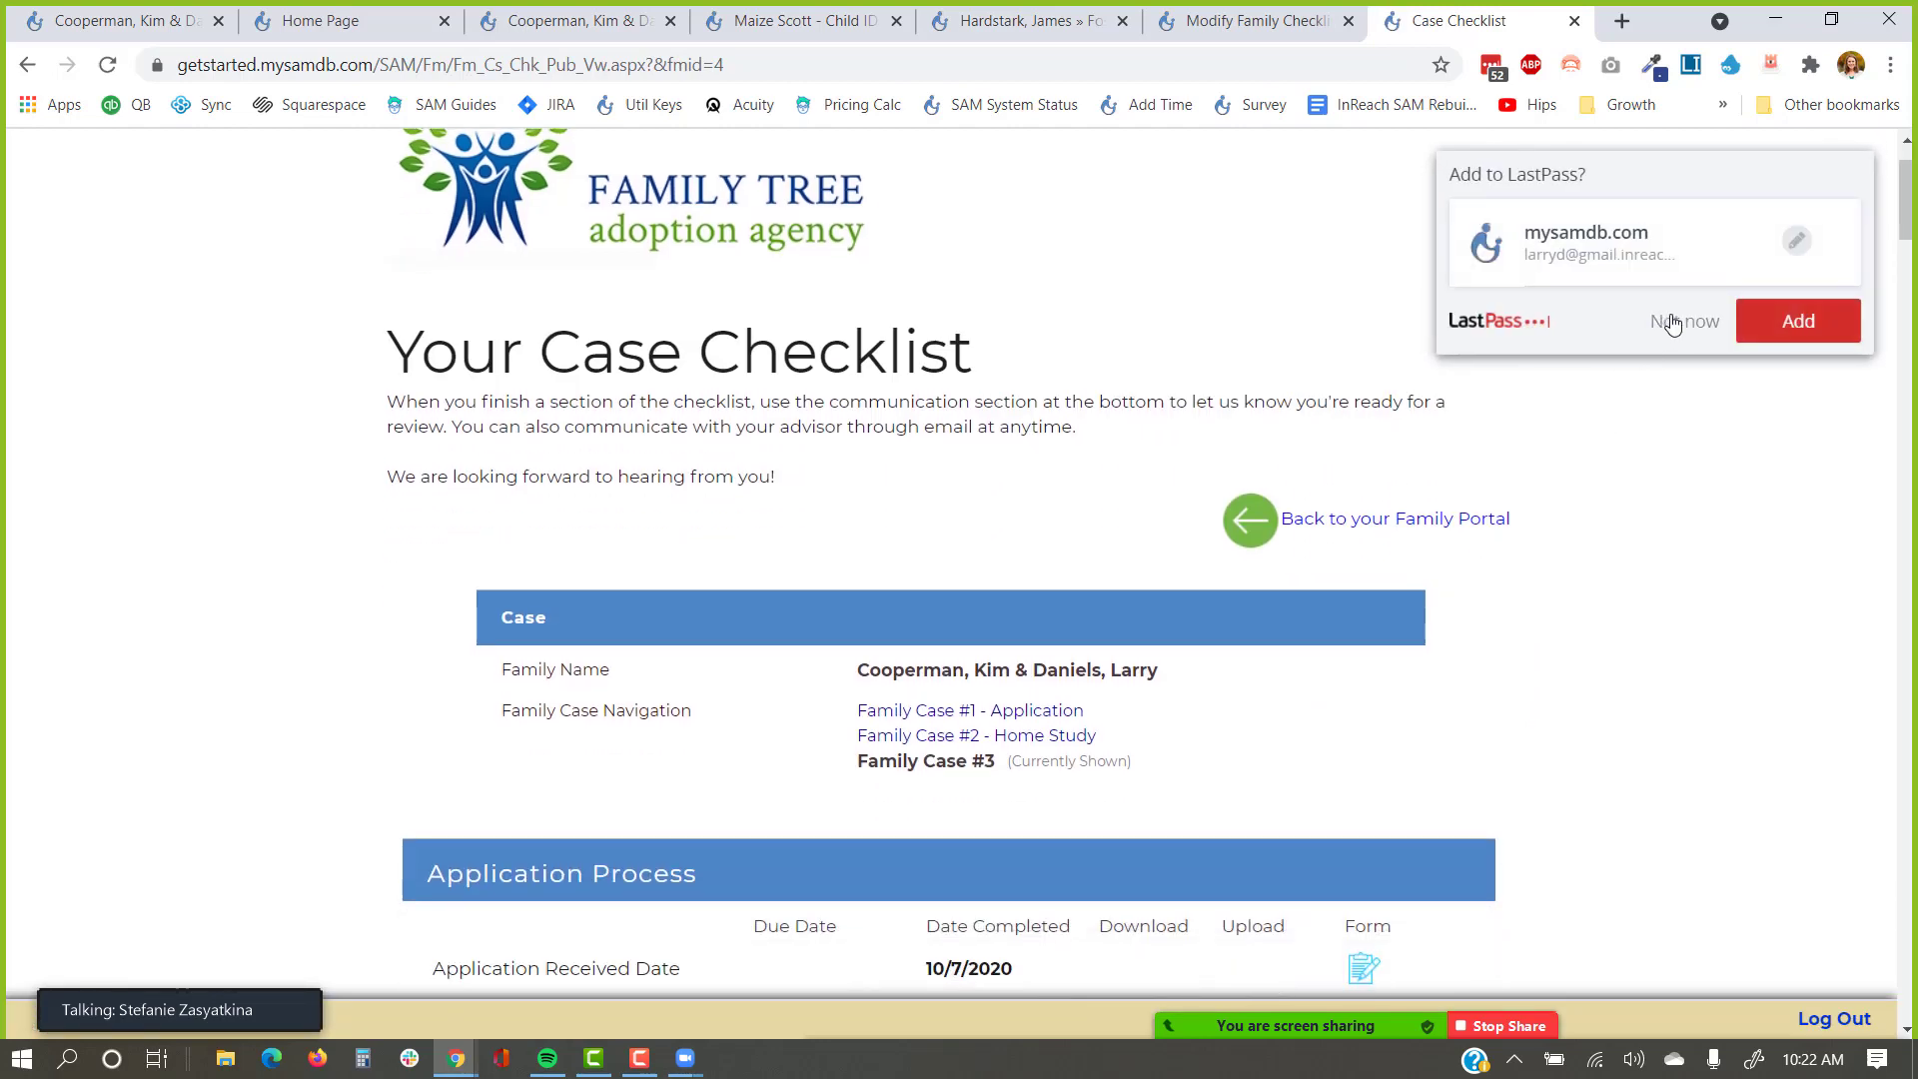
Decline LastPass's save-password prompt and scroll through the Family Case #3 checklist.
{"action": "left_click", "coordinate": [1673, 321]}
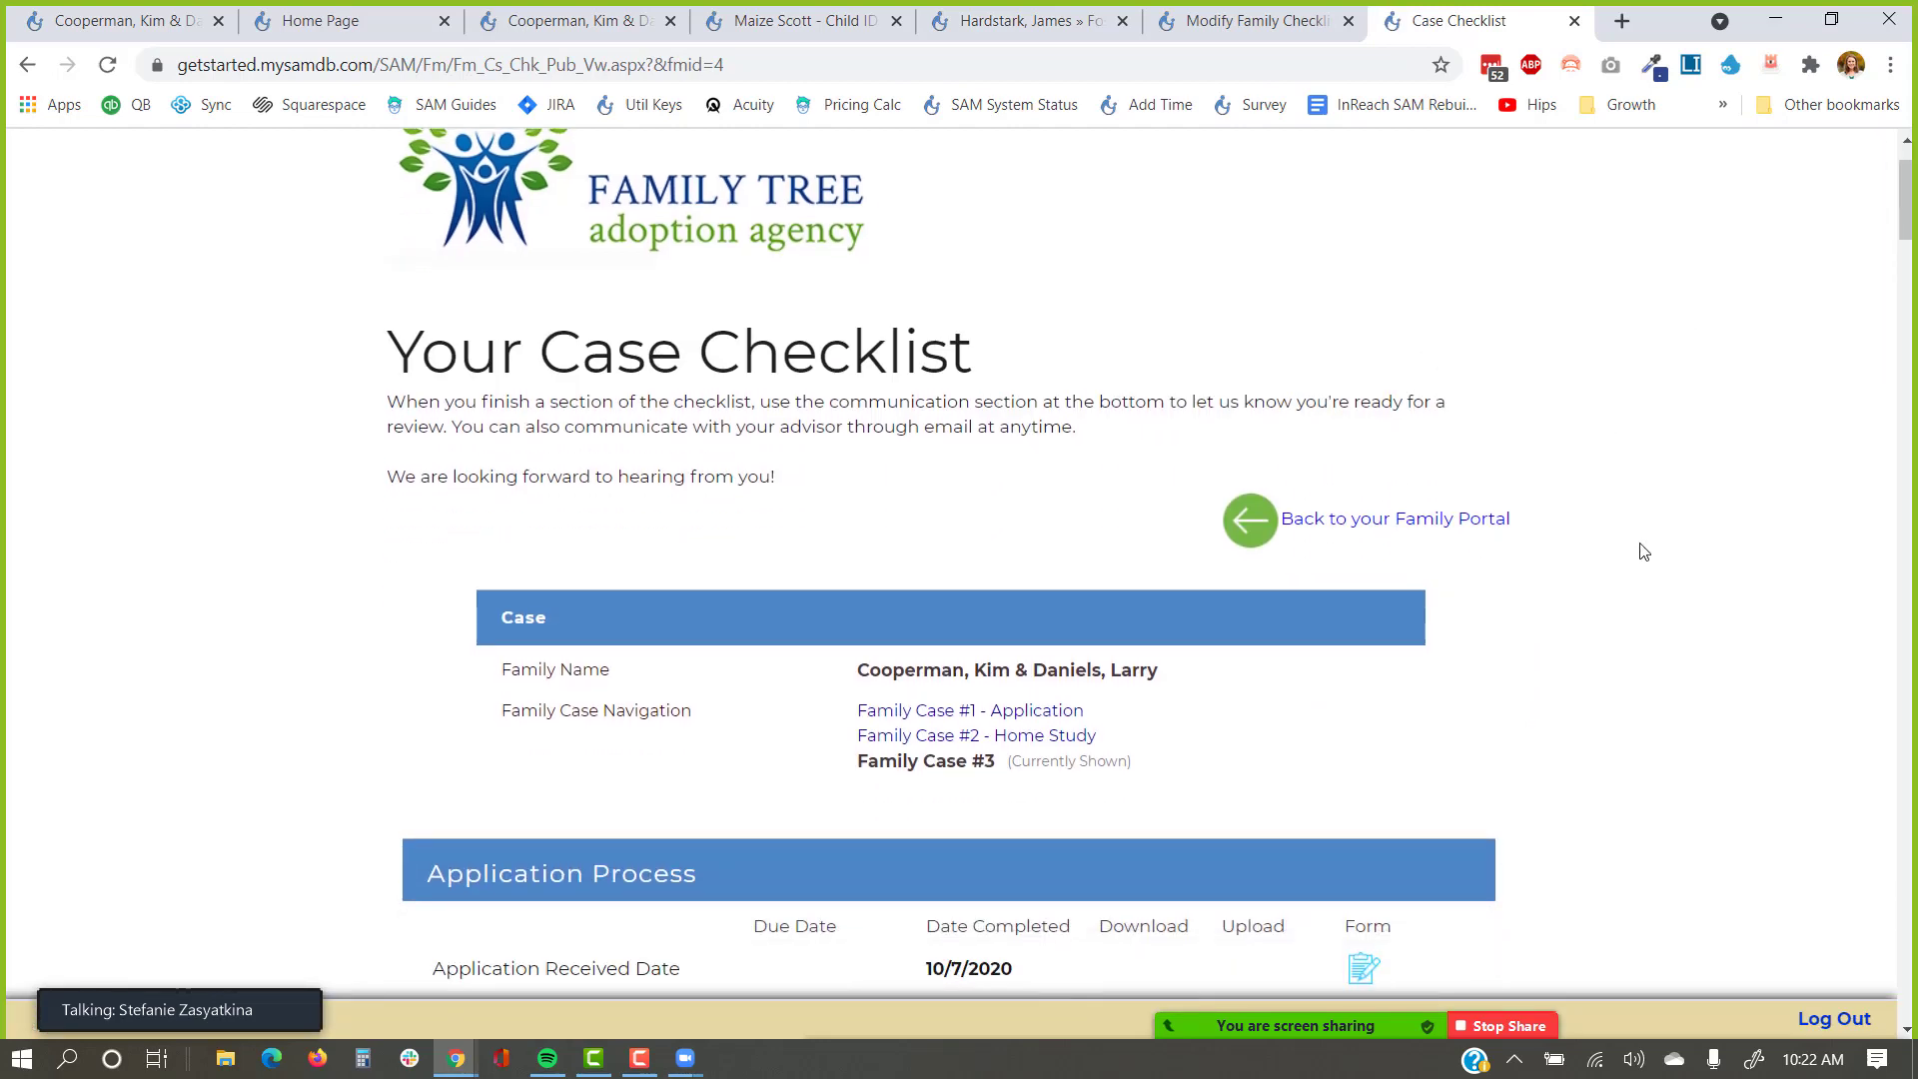
{"action": "scroll", "coordinate": [1643, 551], "scroll_direction": "down", "scroll_amount": 1}
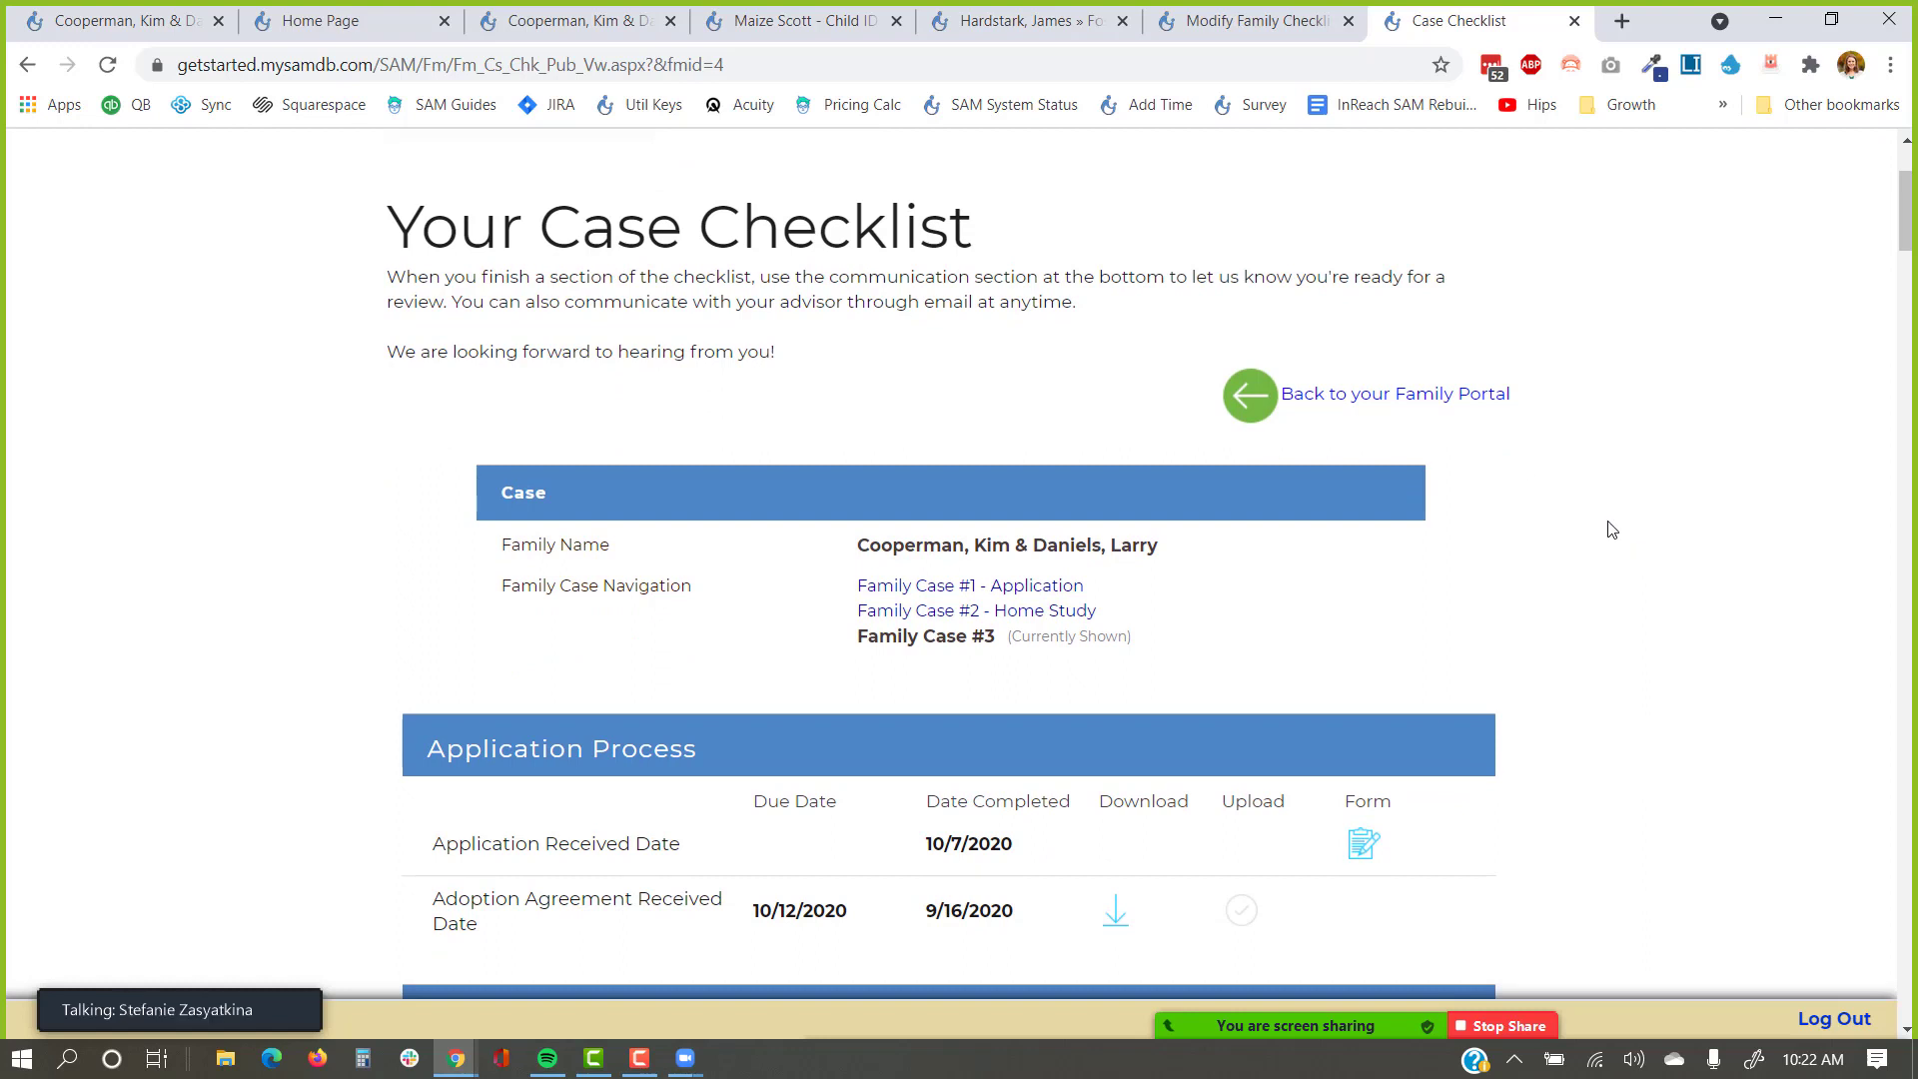
{"action": "scroll", "coordinate": [796, 412], "scroll_direction": "up", "scroll_amount": 2}
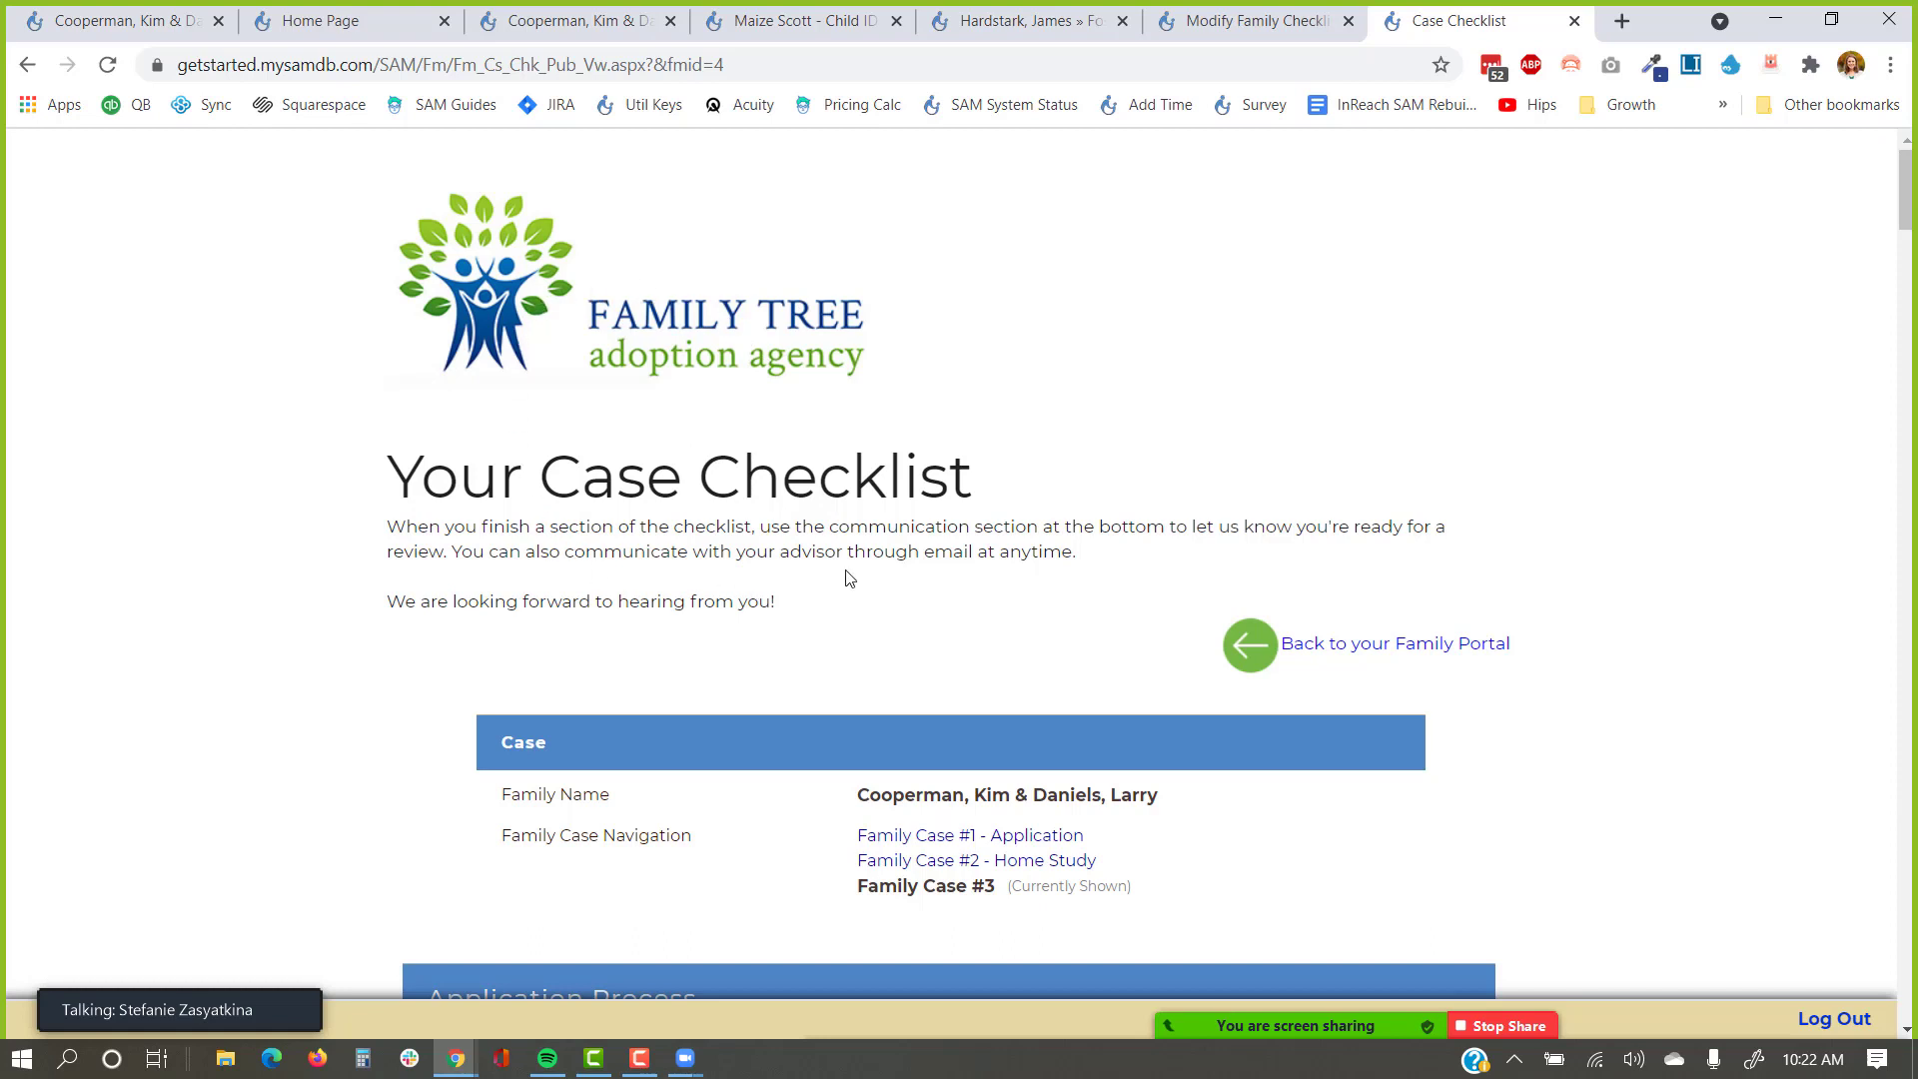
Go from the SAM home page to Settings > Public Form Links.
{"action": "left_click", "coordinate": [371, 27]}
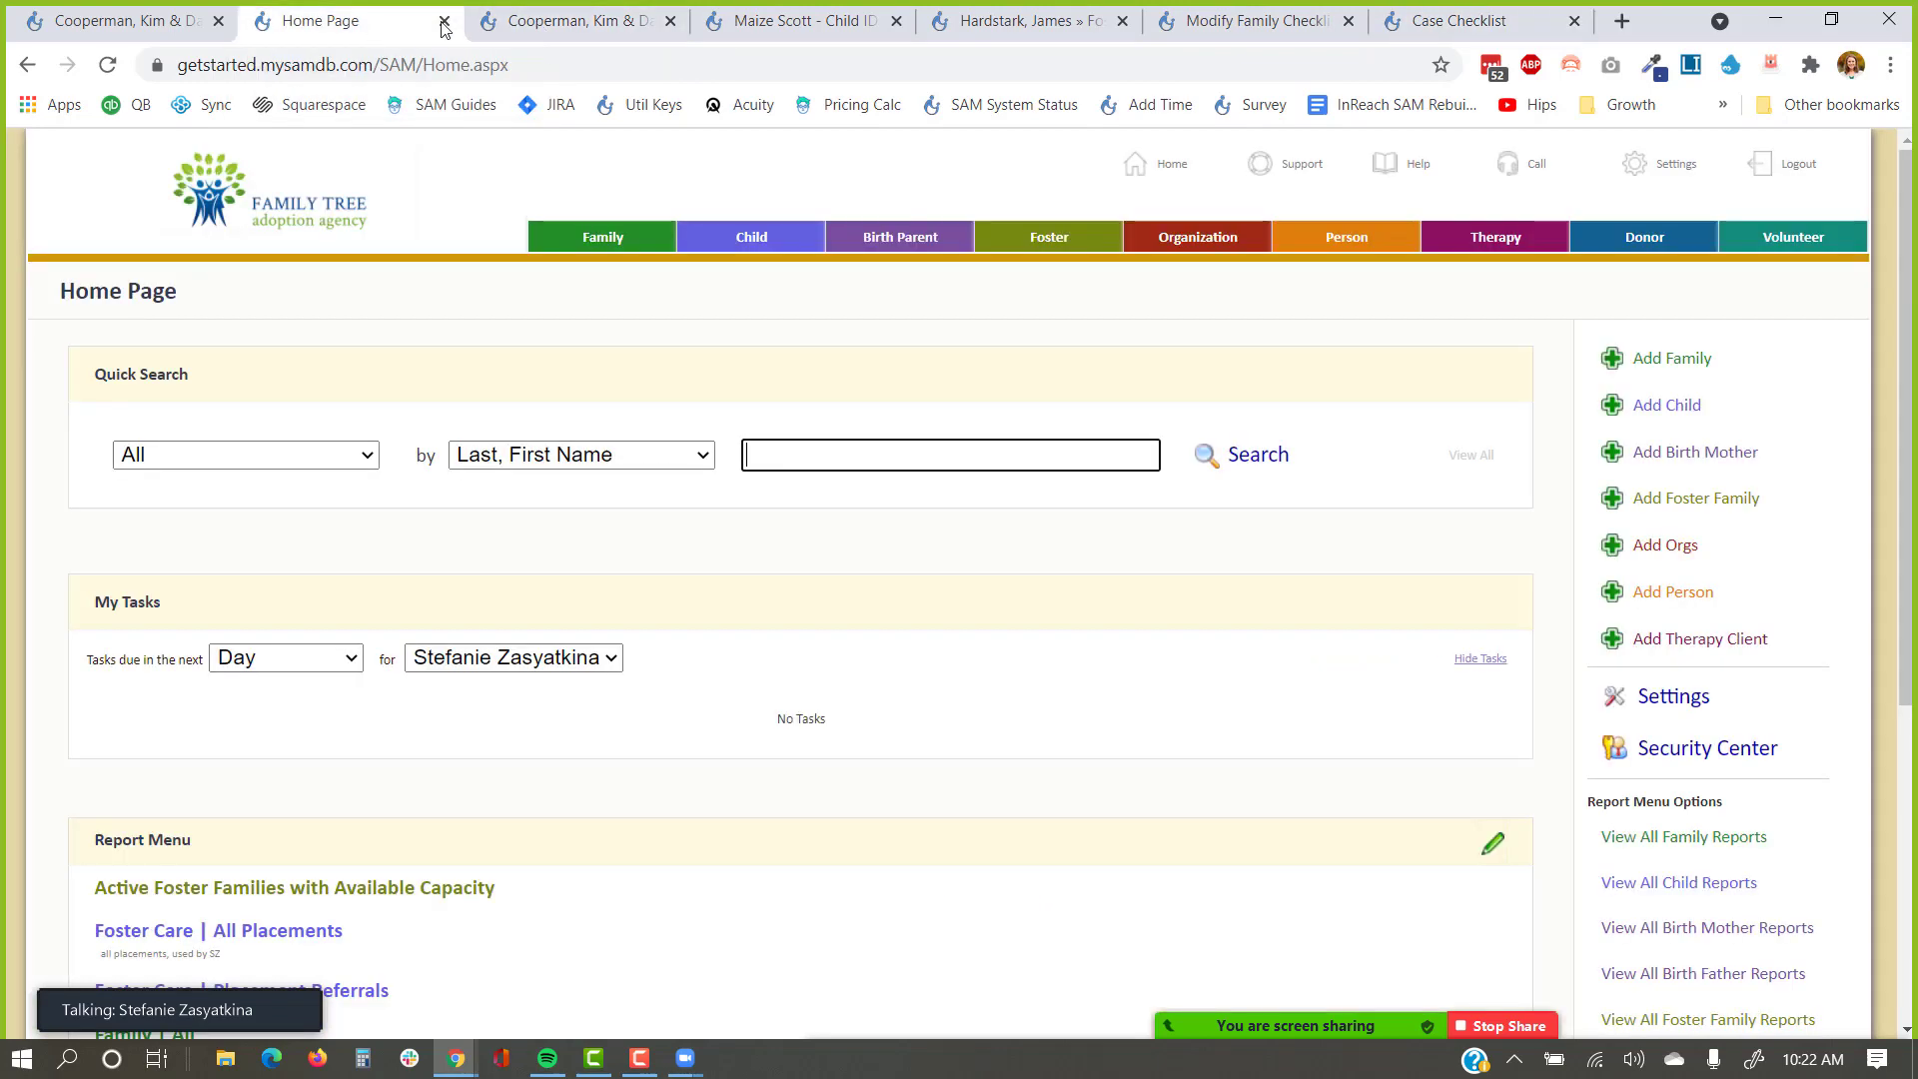
{"action": "left_click", "coordinate": [1644, 696]}
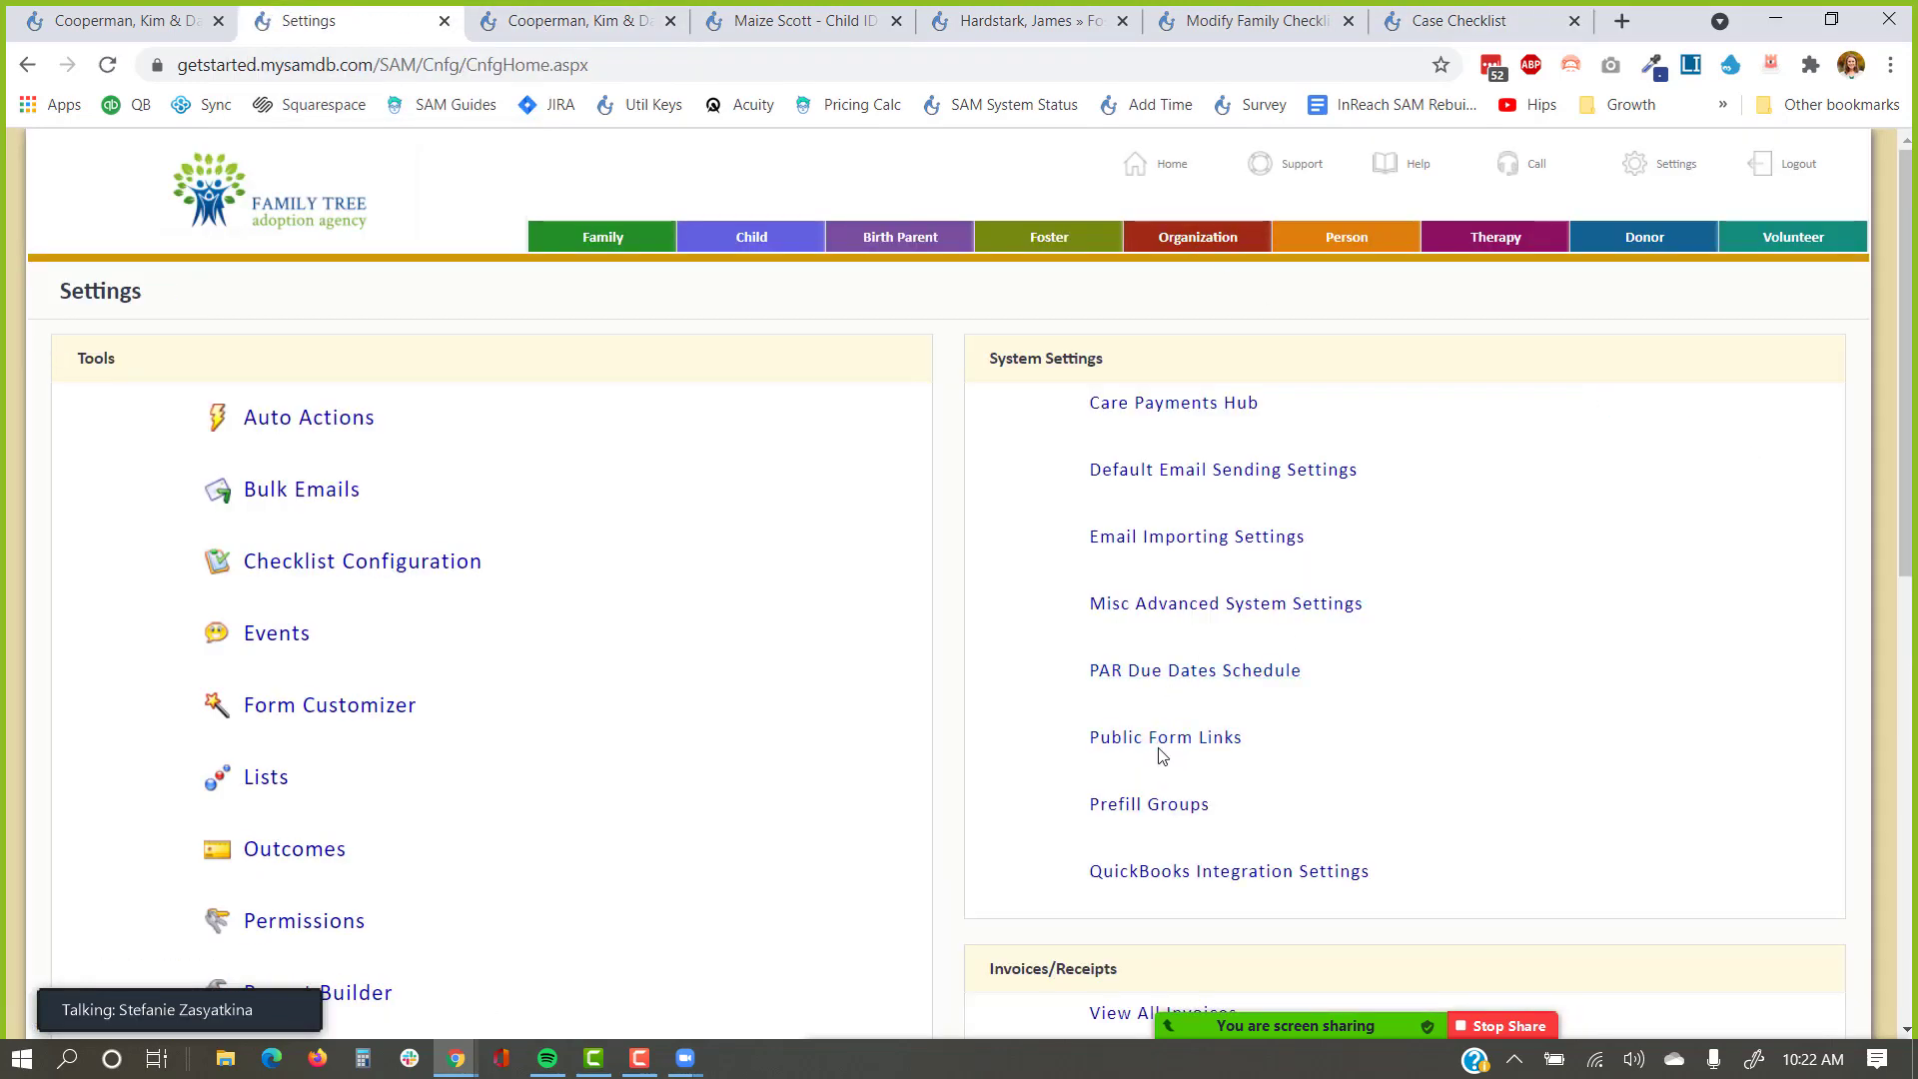
{"action": "left_click", "coordinate": [1158, 744]}
{"action": "scroll", "coordinate": [713, 625], "scroll_direction": "down", "scroll_amount": 4}
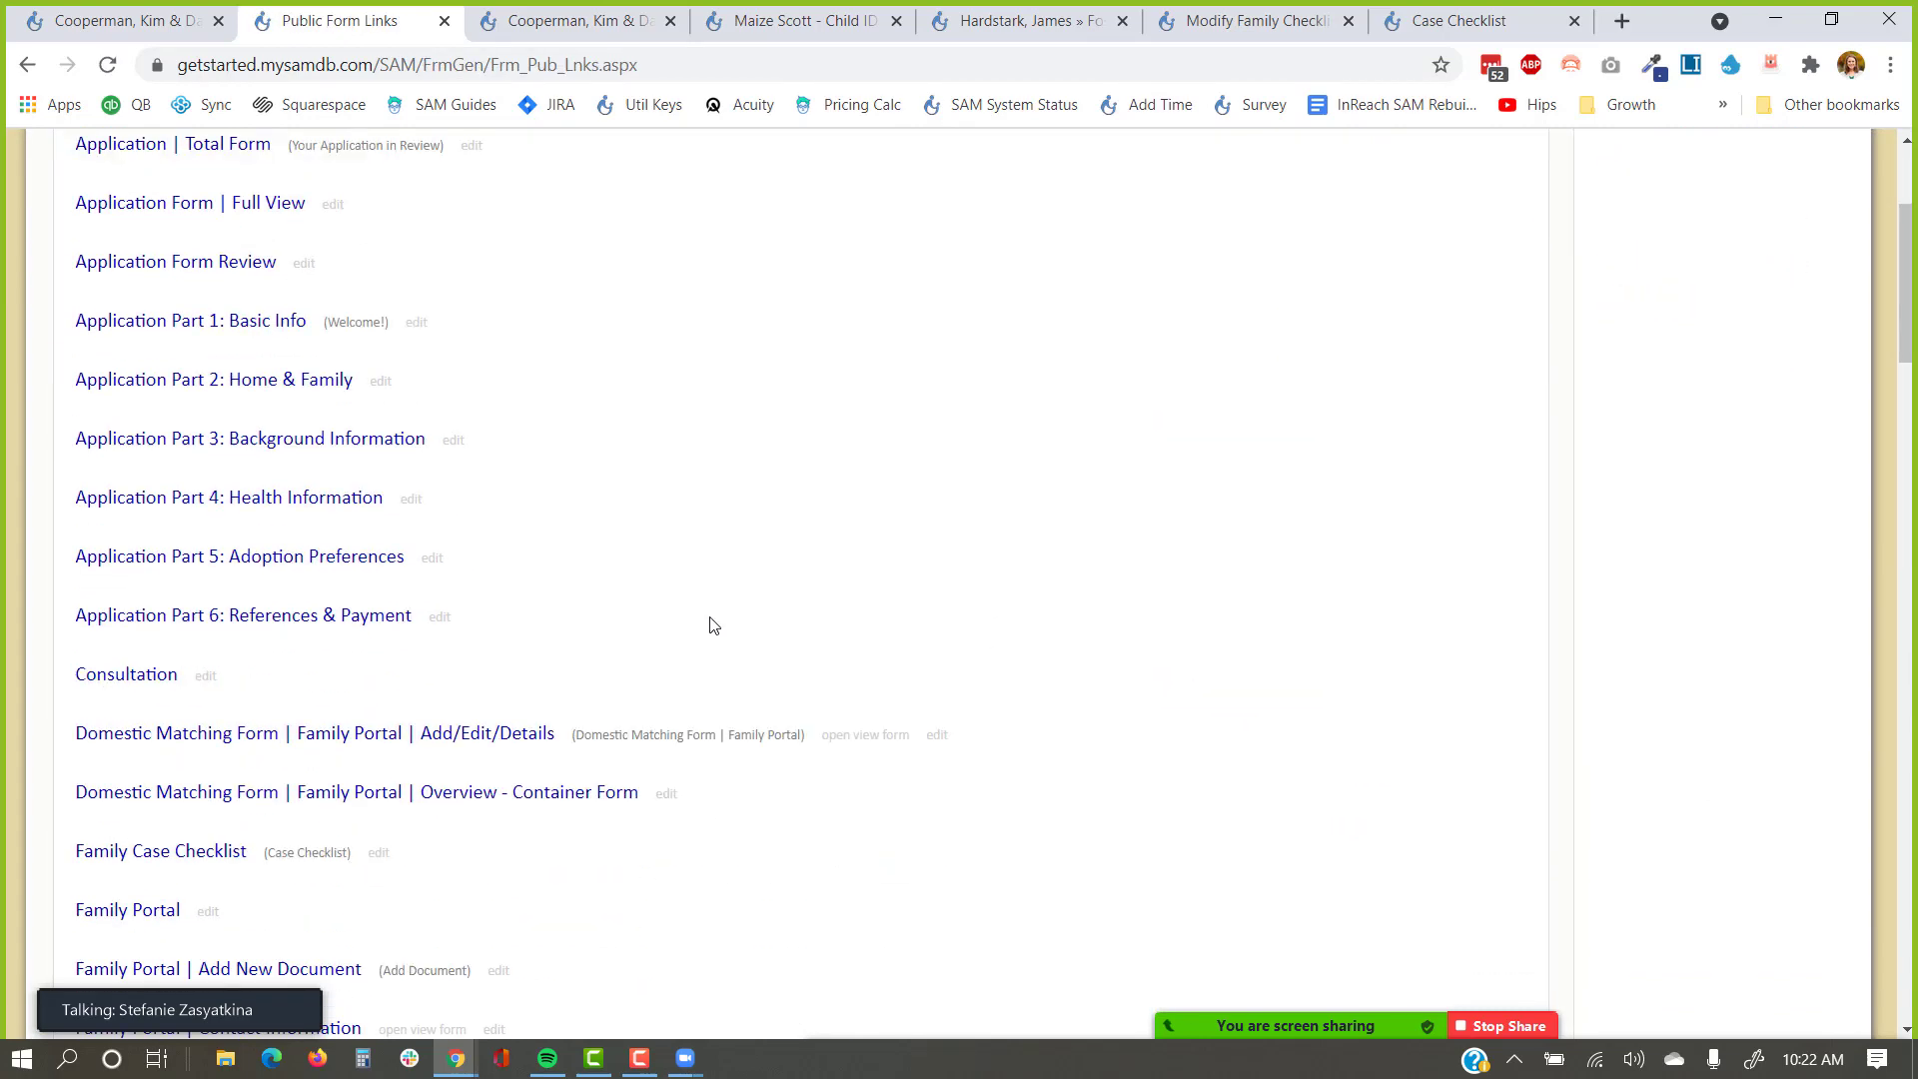
{"action": "scroll", "coordinate": [713, 625], "scroll_direction": "down", "scroll_amount": 4}
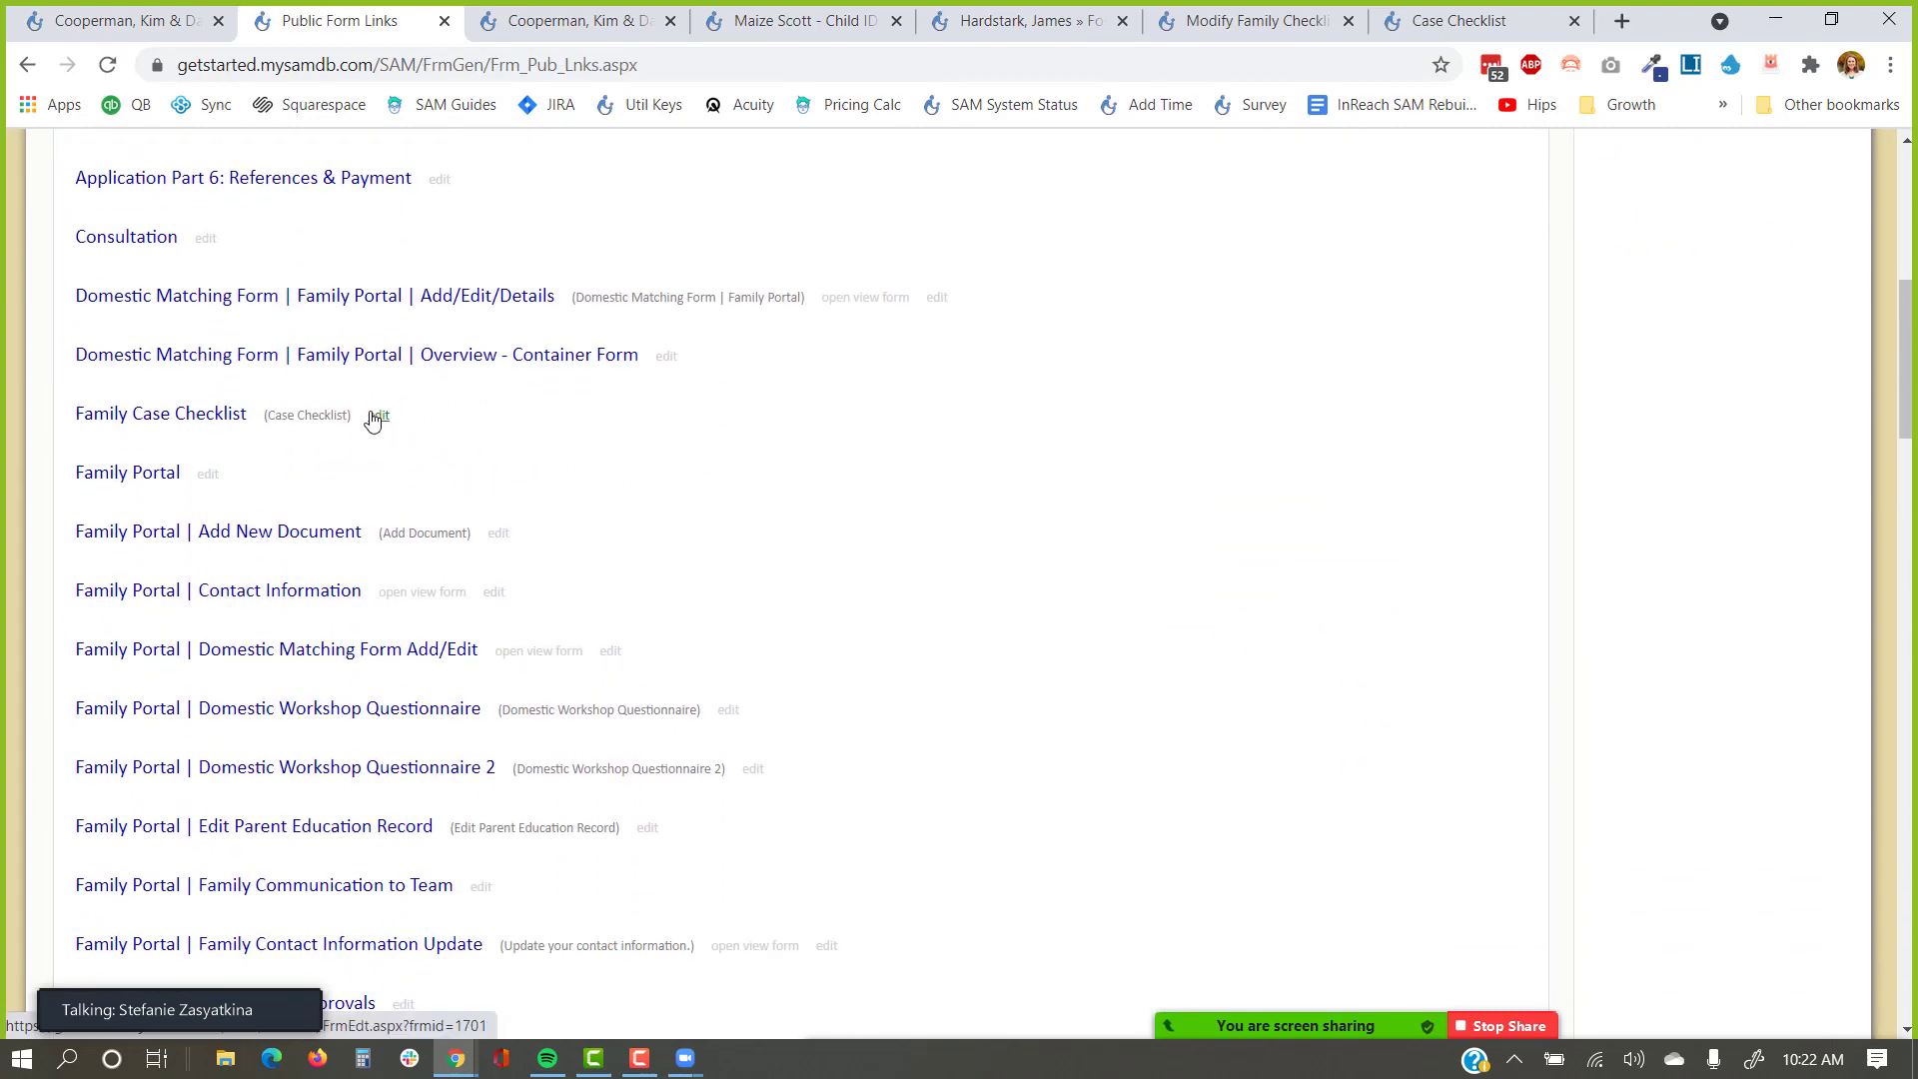
Open the Family Case Checklist form in the Form Customizer and review its Case section.
{"action": "left_click", "coordinate": [377, 418]}
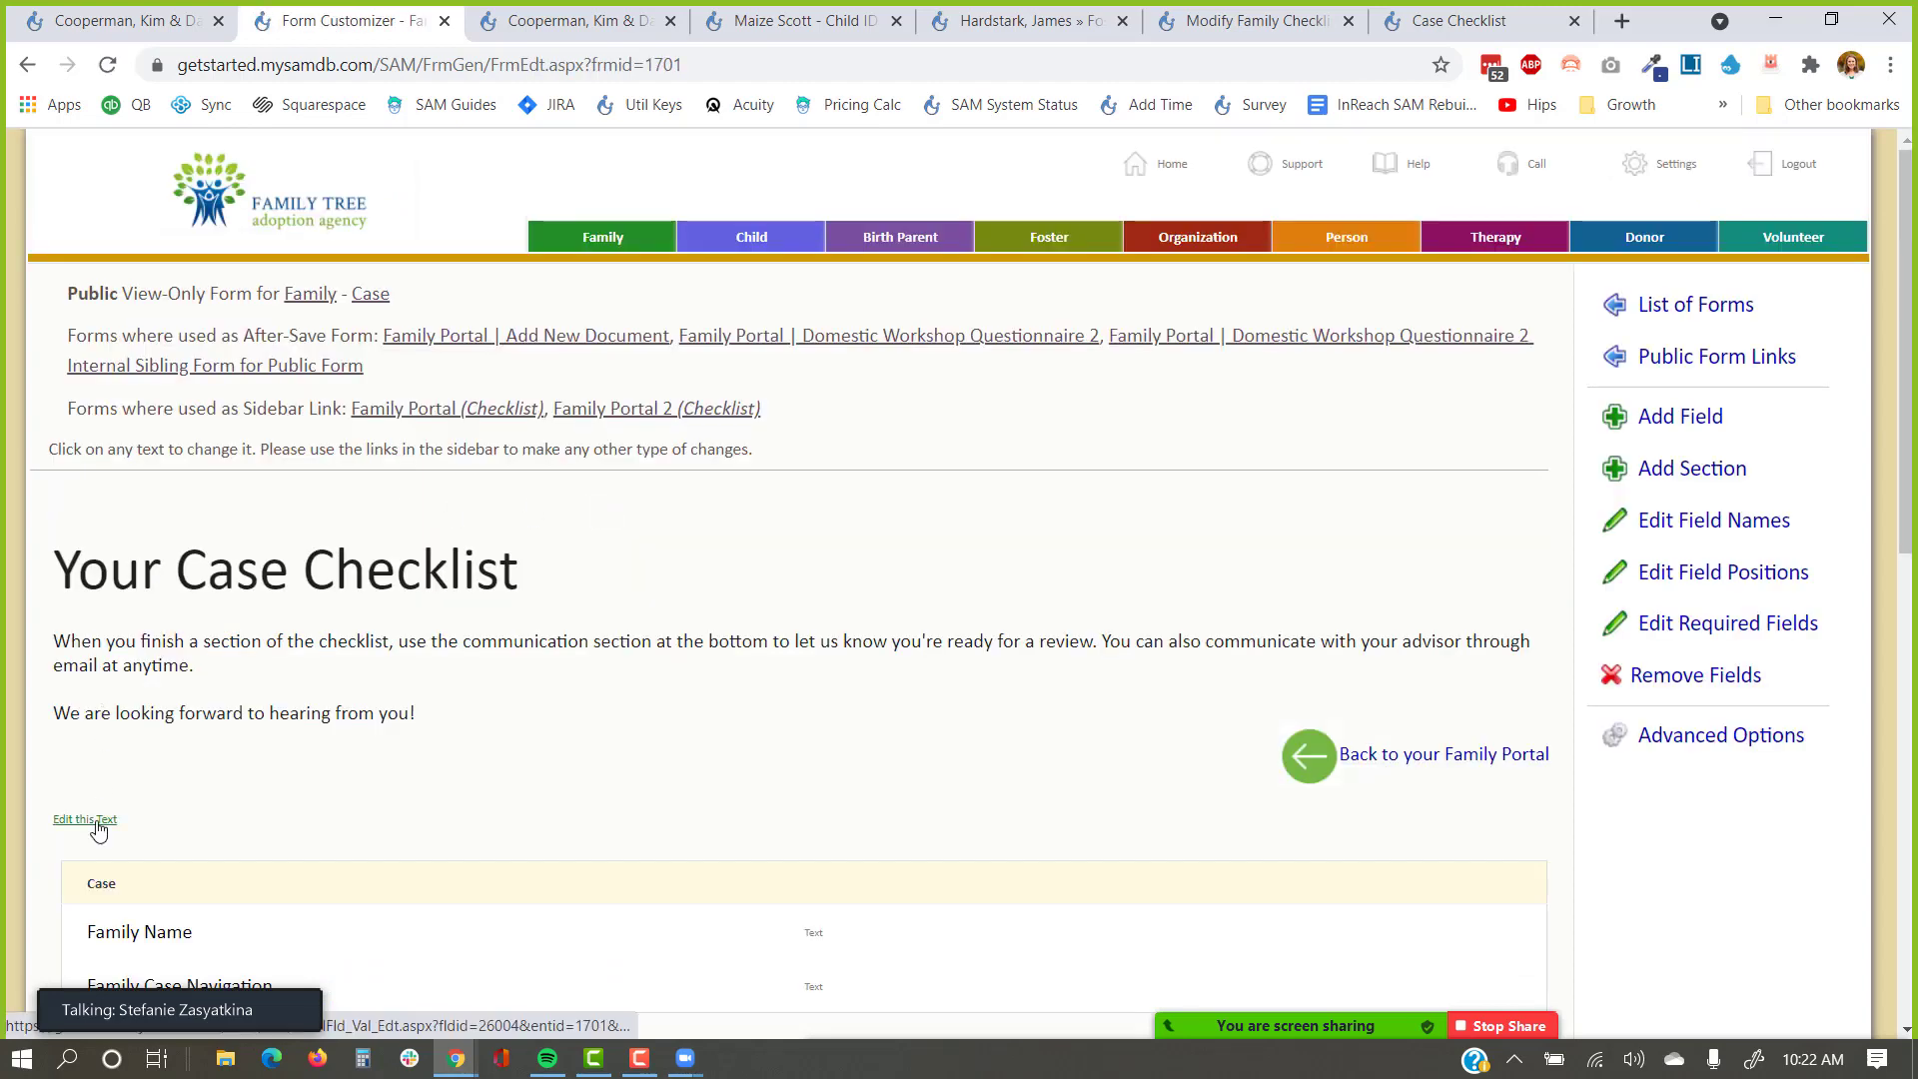
{"action": "scroll", "coordinate": [97, 829], "scroll_direction": "down", "scroll_amount": 4}
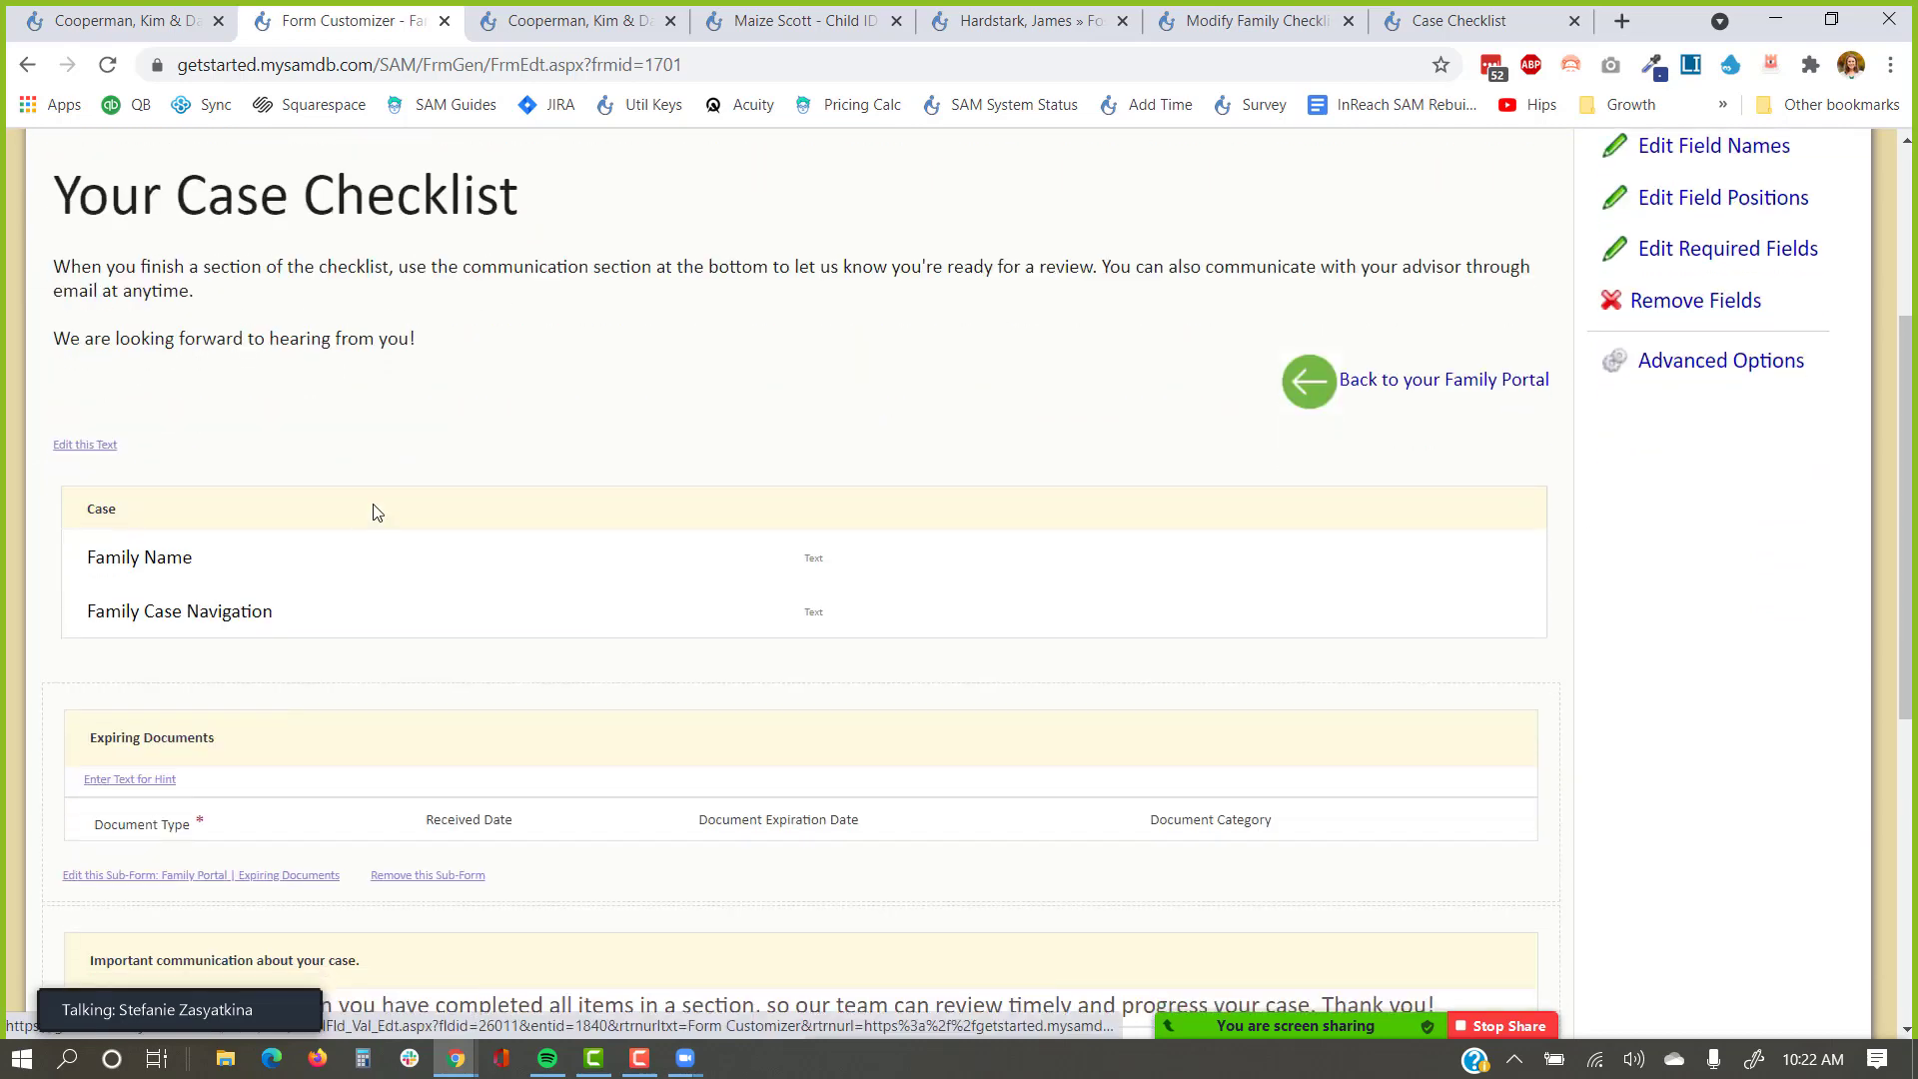
{"action": "scroll", "coordinate": [1046, 557], "scroll_direction": "up", "scroll_amount": 3}
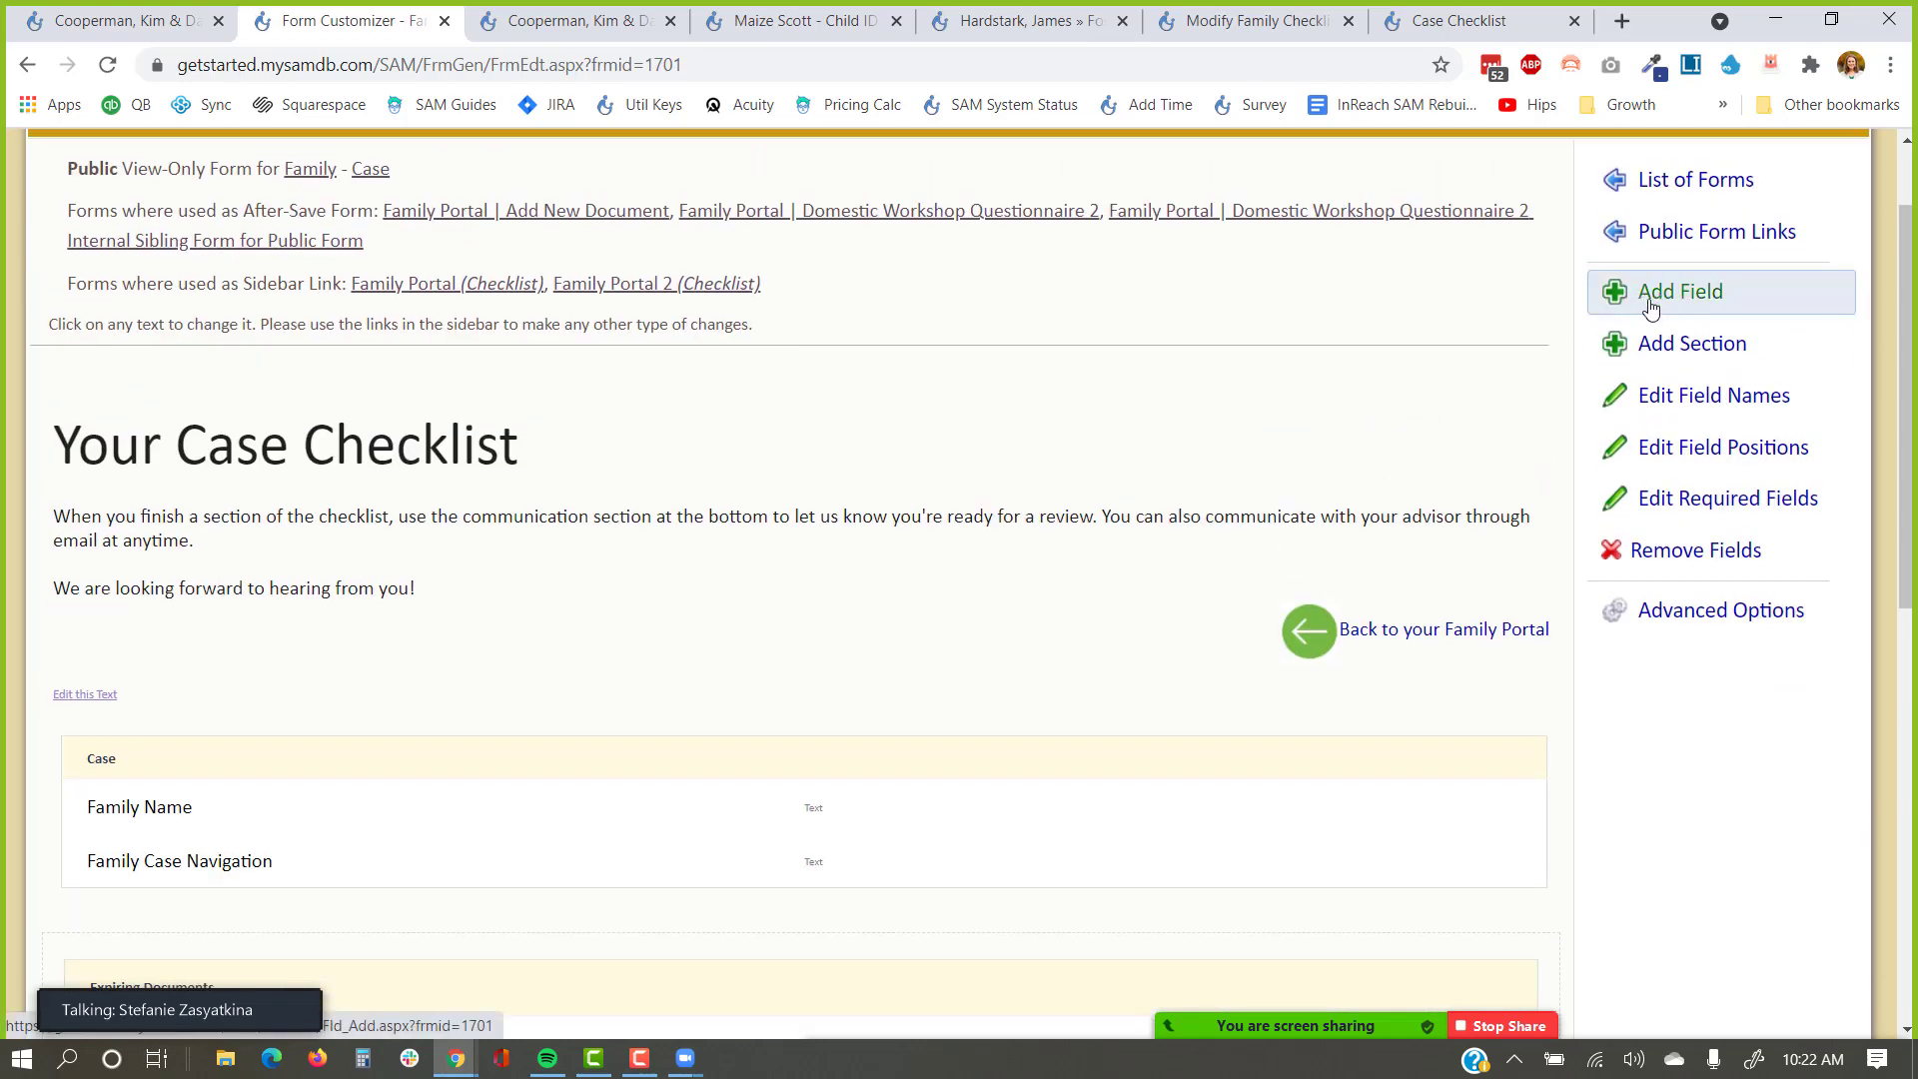
{"action": "scroll", "coordinate": [872, 660], "scroll_direction": "down", "scroll_amount": 1}
{"action": "scroll", "coordinate": [872, 659], "scroll_direction": "down", "scroll_amount": 2}
{"action": "left_click_drag", "start_coordinate": [265, 559], "coordinate": [97, 558]}
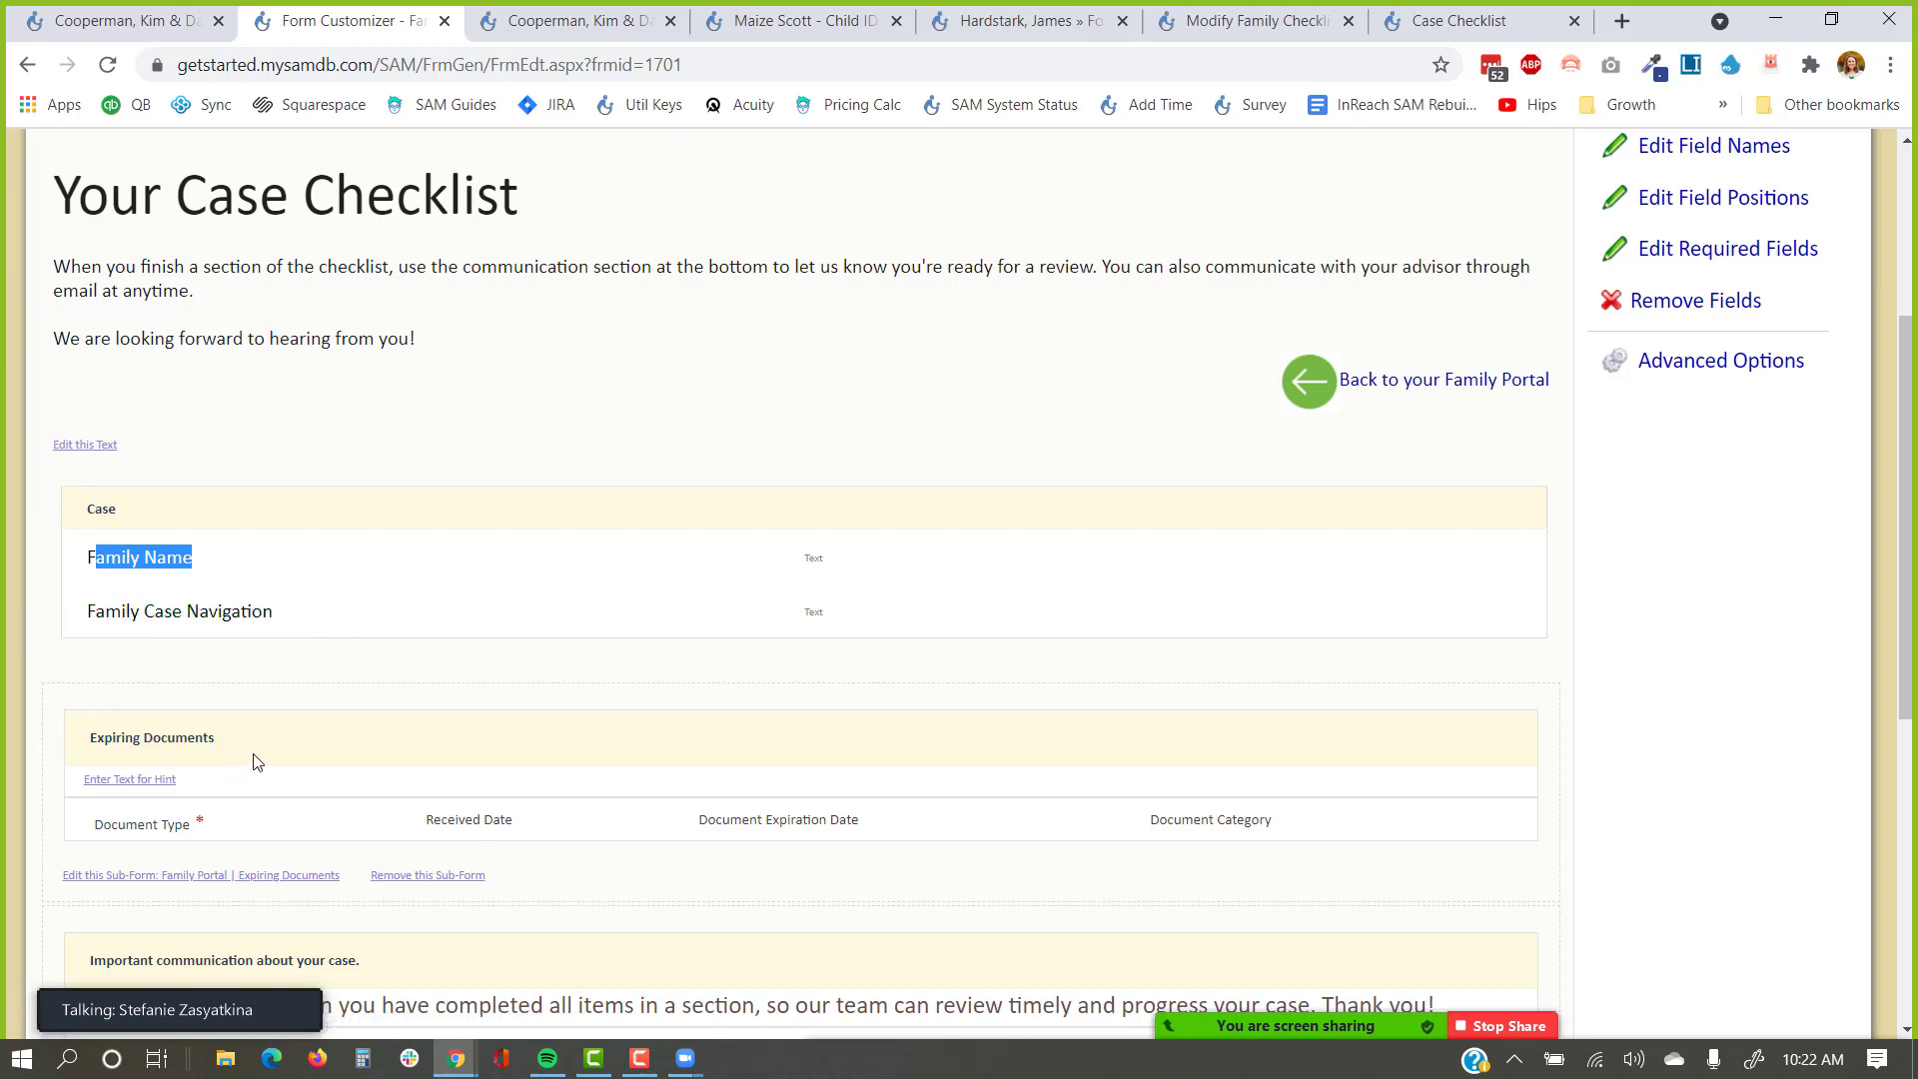
{"action": "left_click", "coordinate": [1453, 22]}
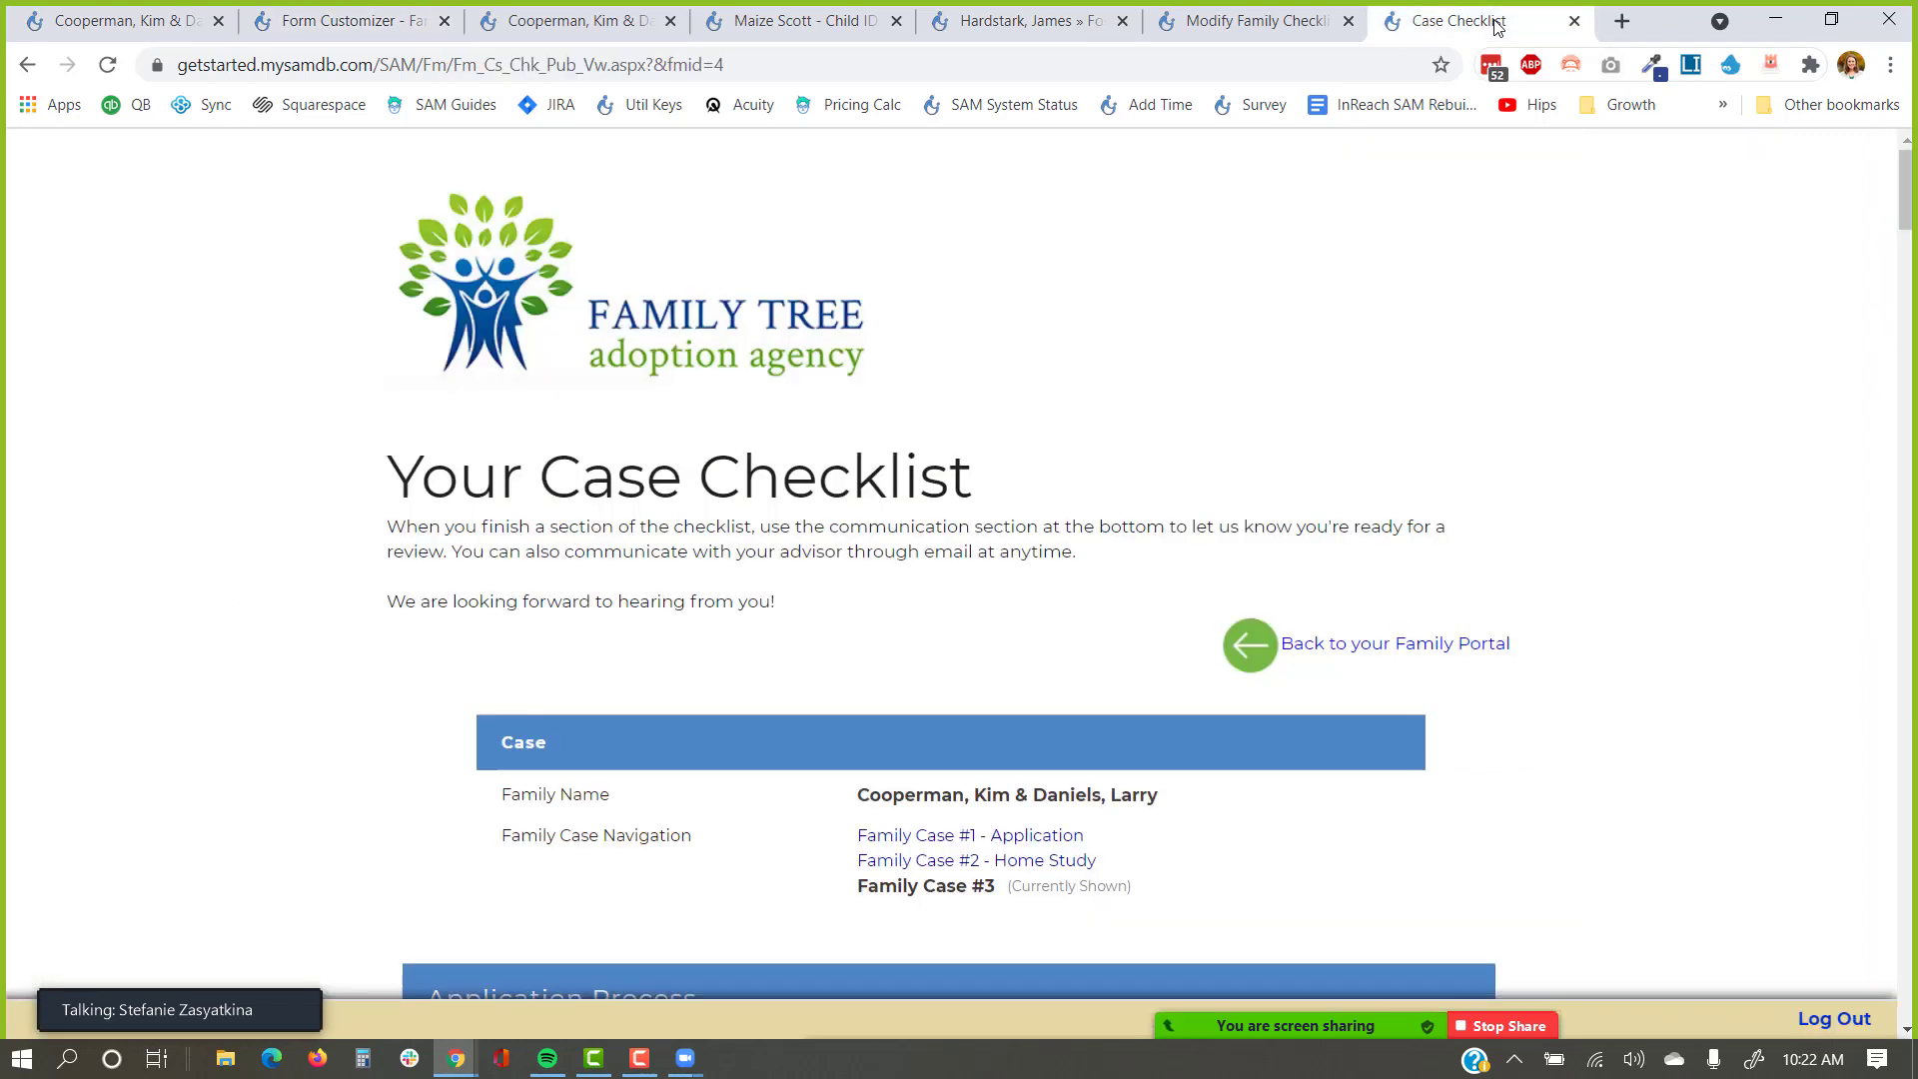
{"action": "scroll", "coordinate": [1349, 394], "scroll_direction": "down", "scroll_amount": 2}
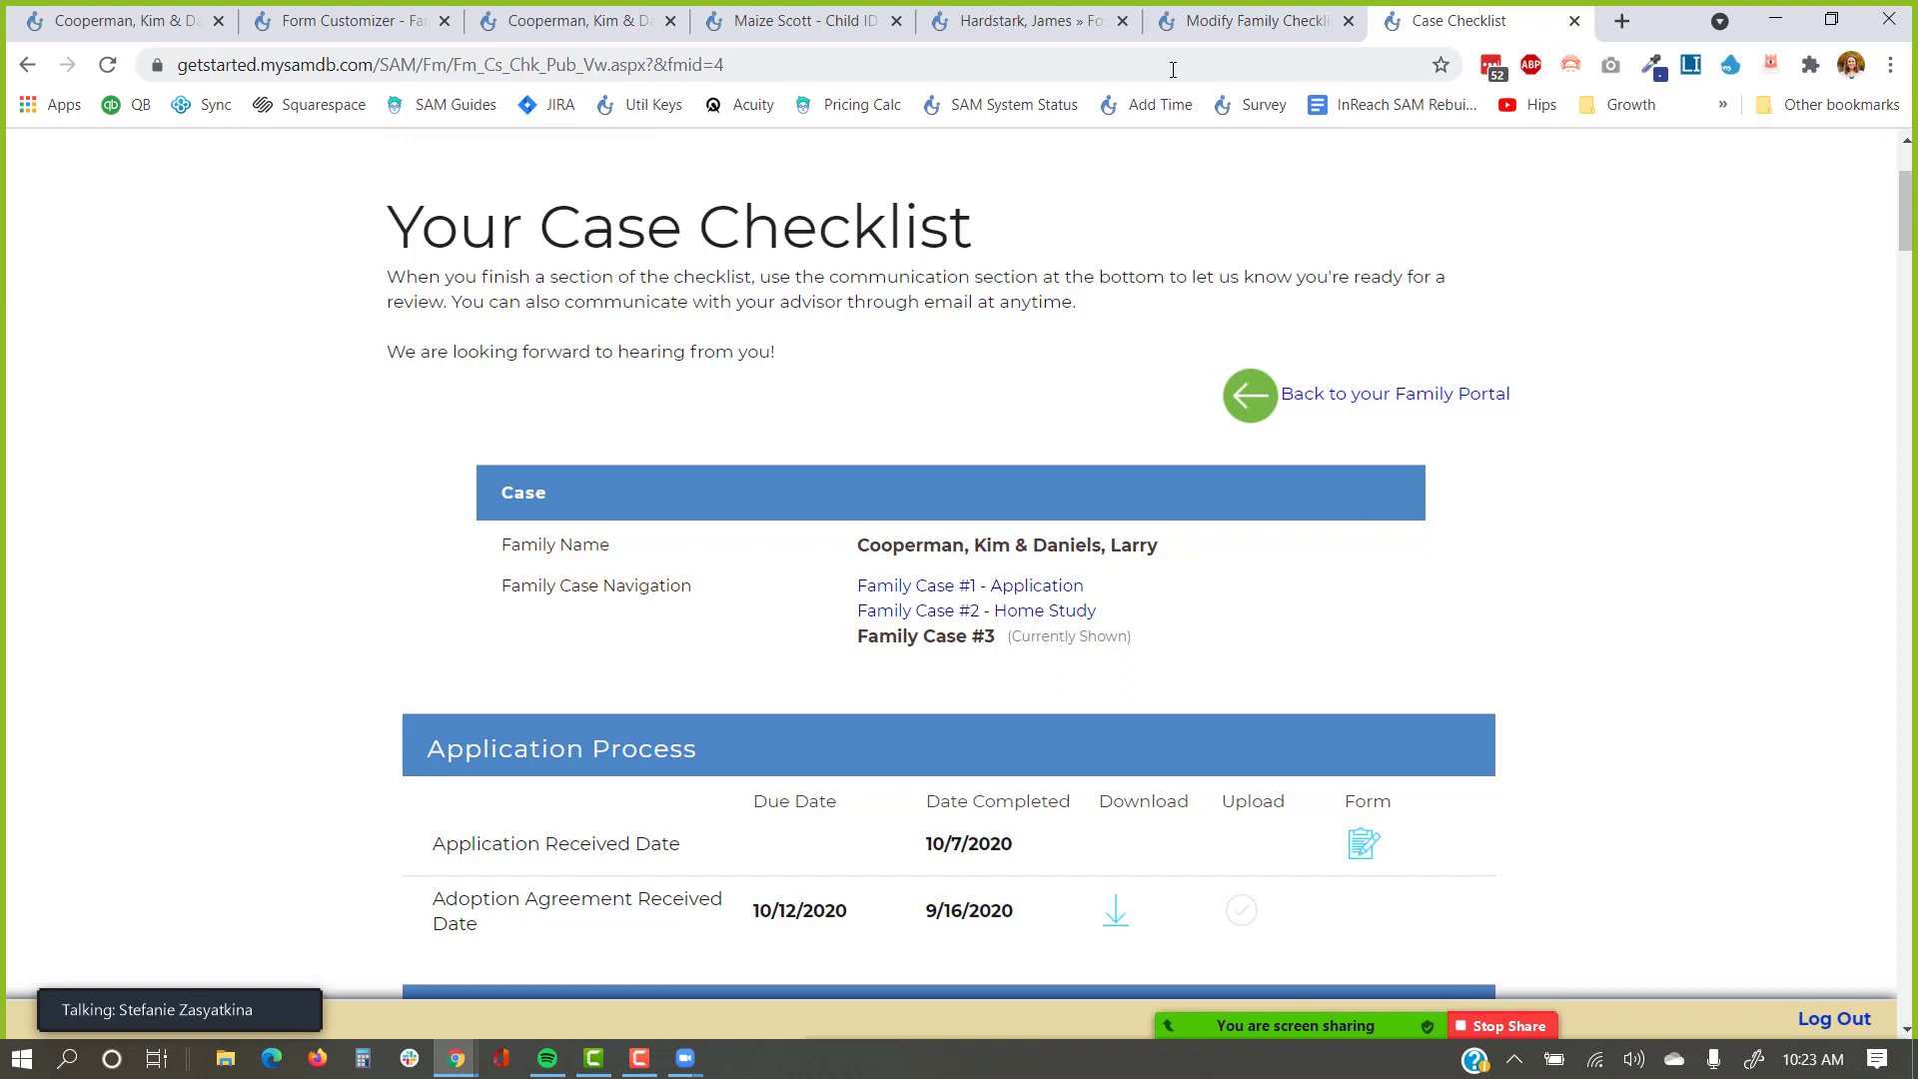
{"action": "left_click", "coordinate": [344, 21]}
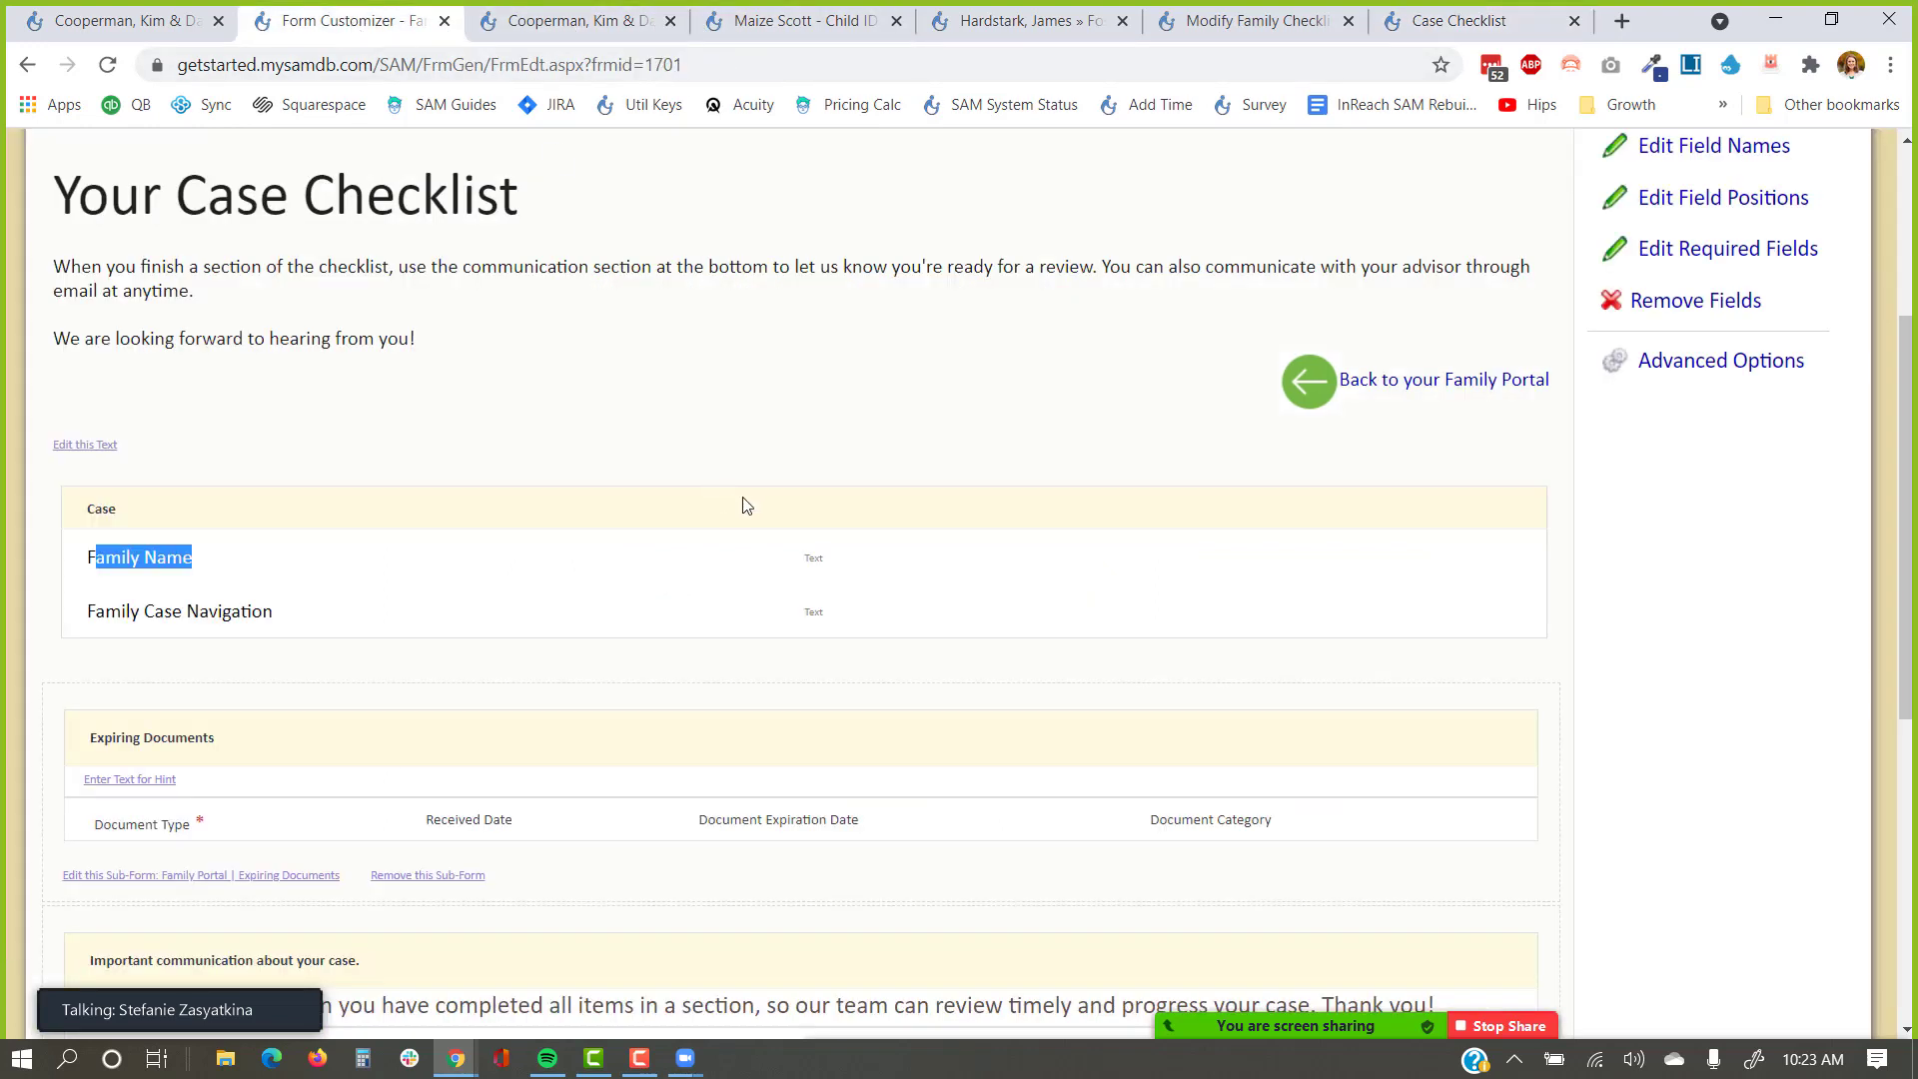
Add a new checklist section named 'New Section'.
{"action": "scroll", "coordinate": [1688, 320], "scroll_direction": "up", "scroll_amount": 4}
{"action": "left_click", "coordinate": [1701, 476]}
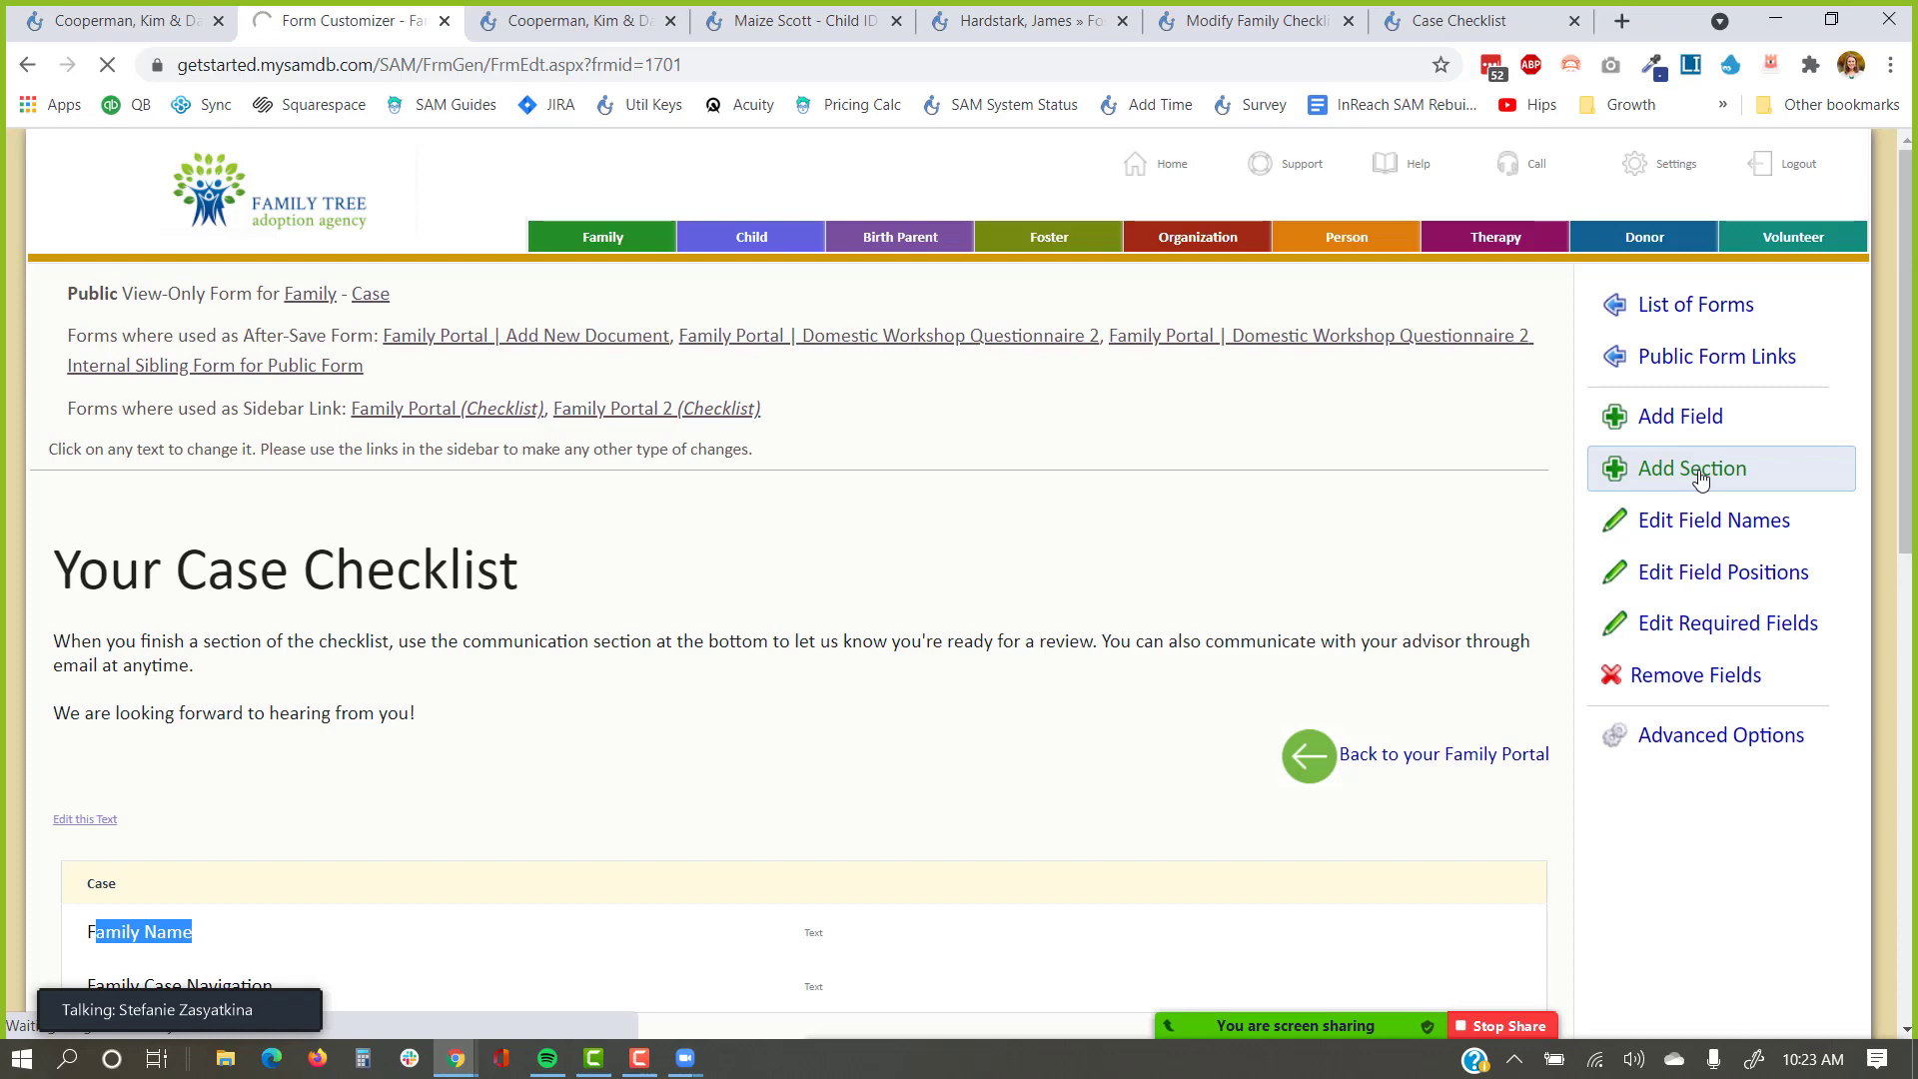
{"action": "type", "text": "New "}
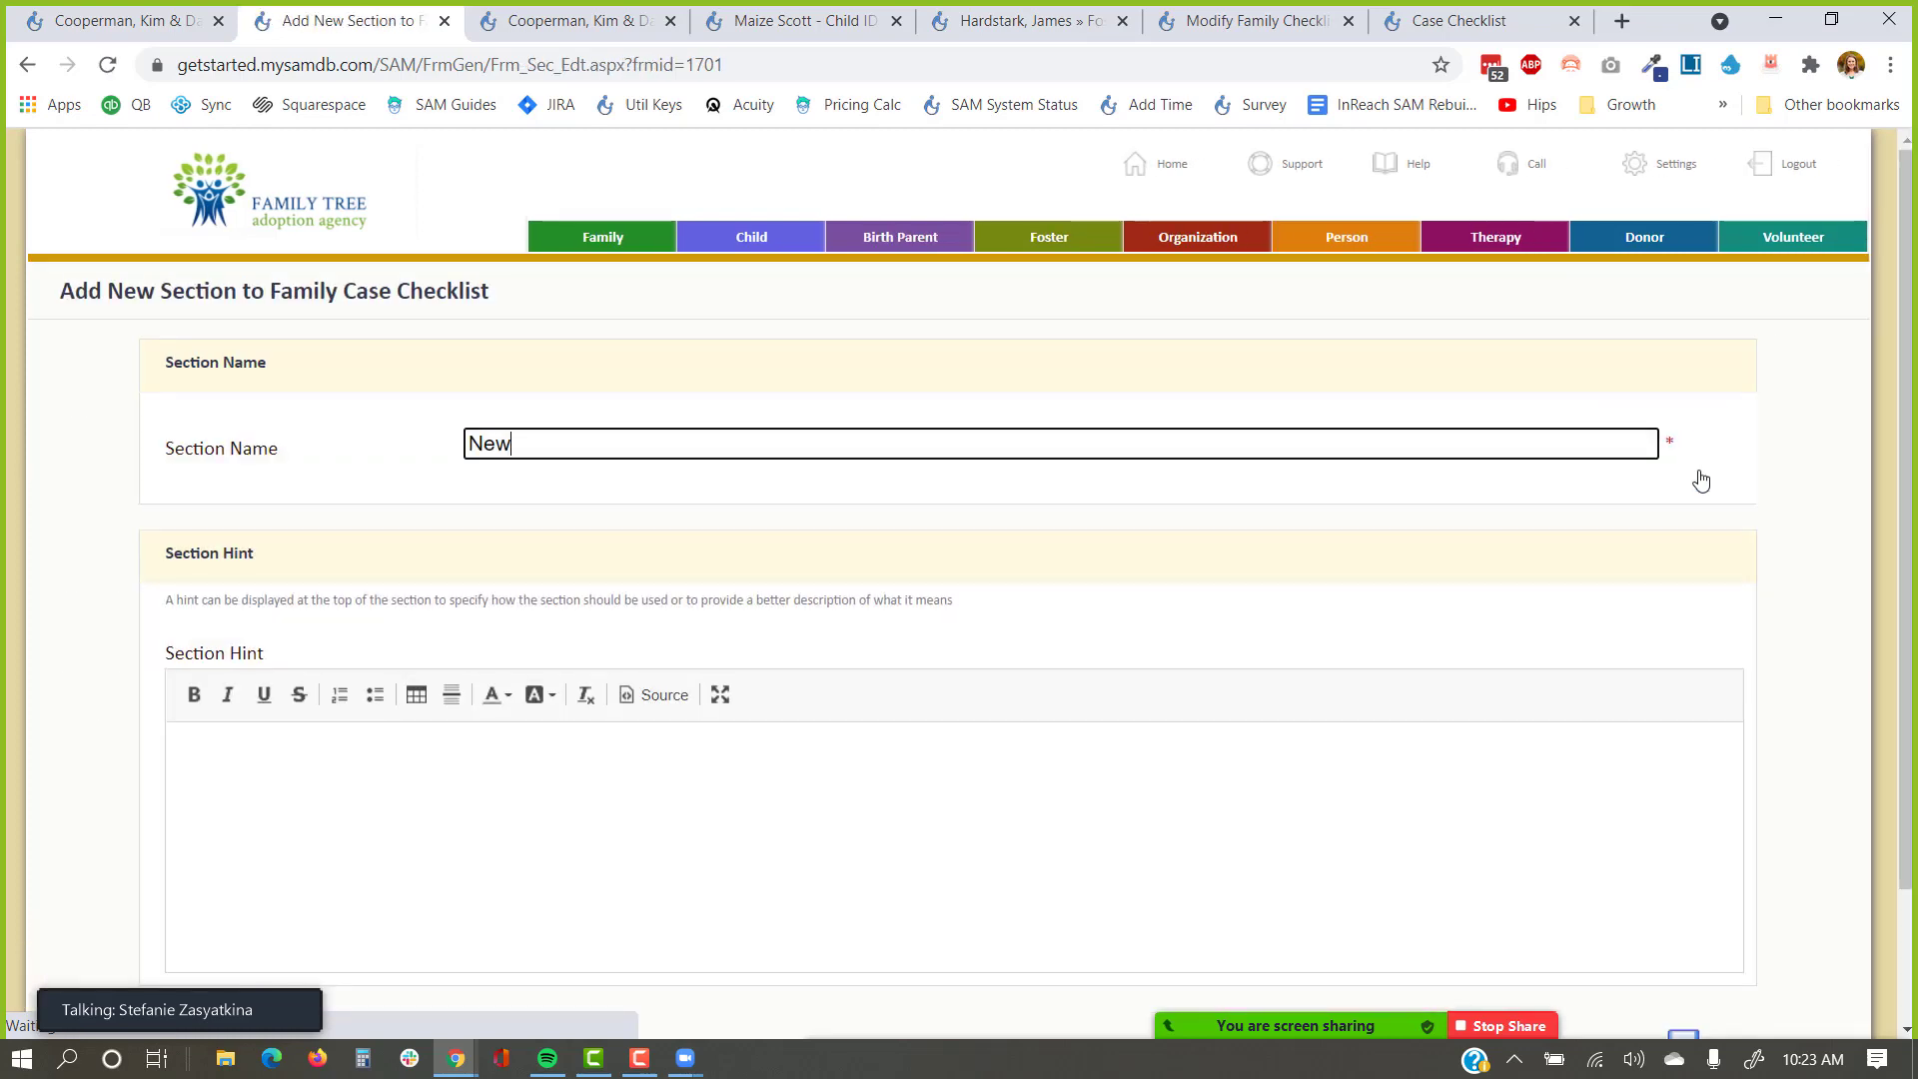
{"action": "type", "text": "Section"}
{"action": "key", "text": "Return"}
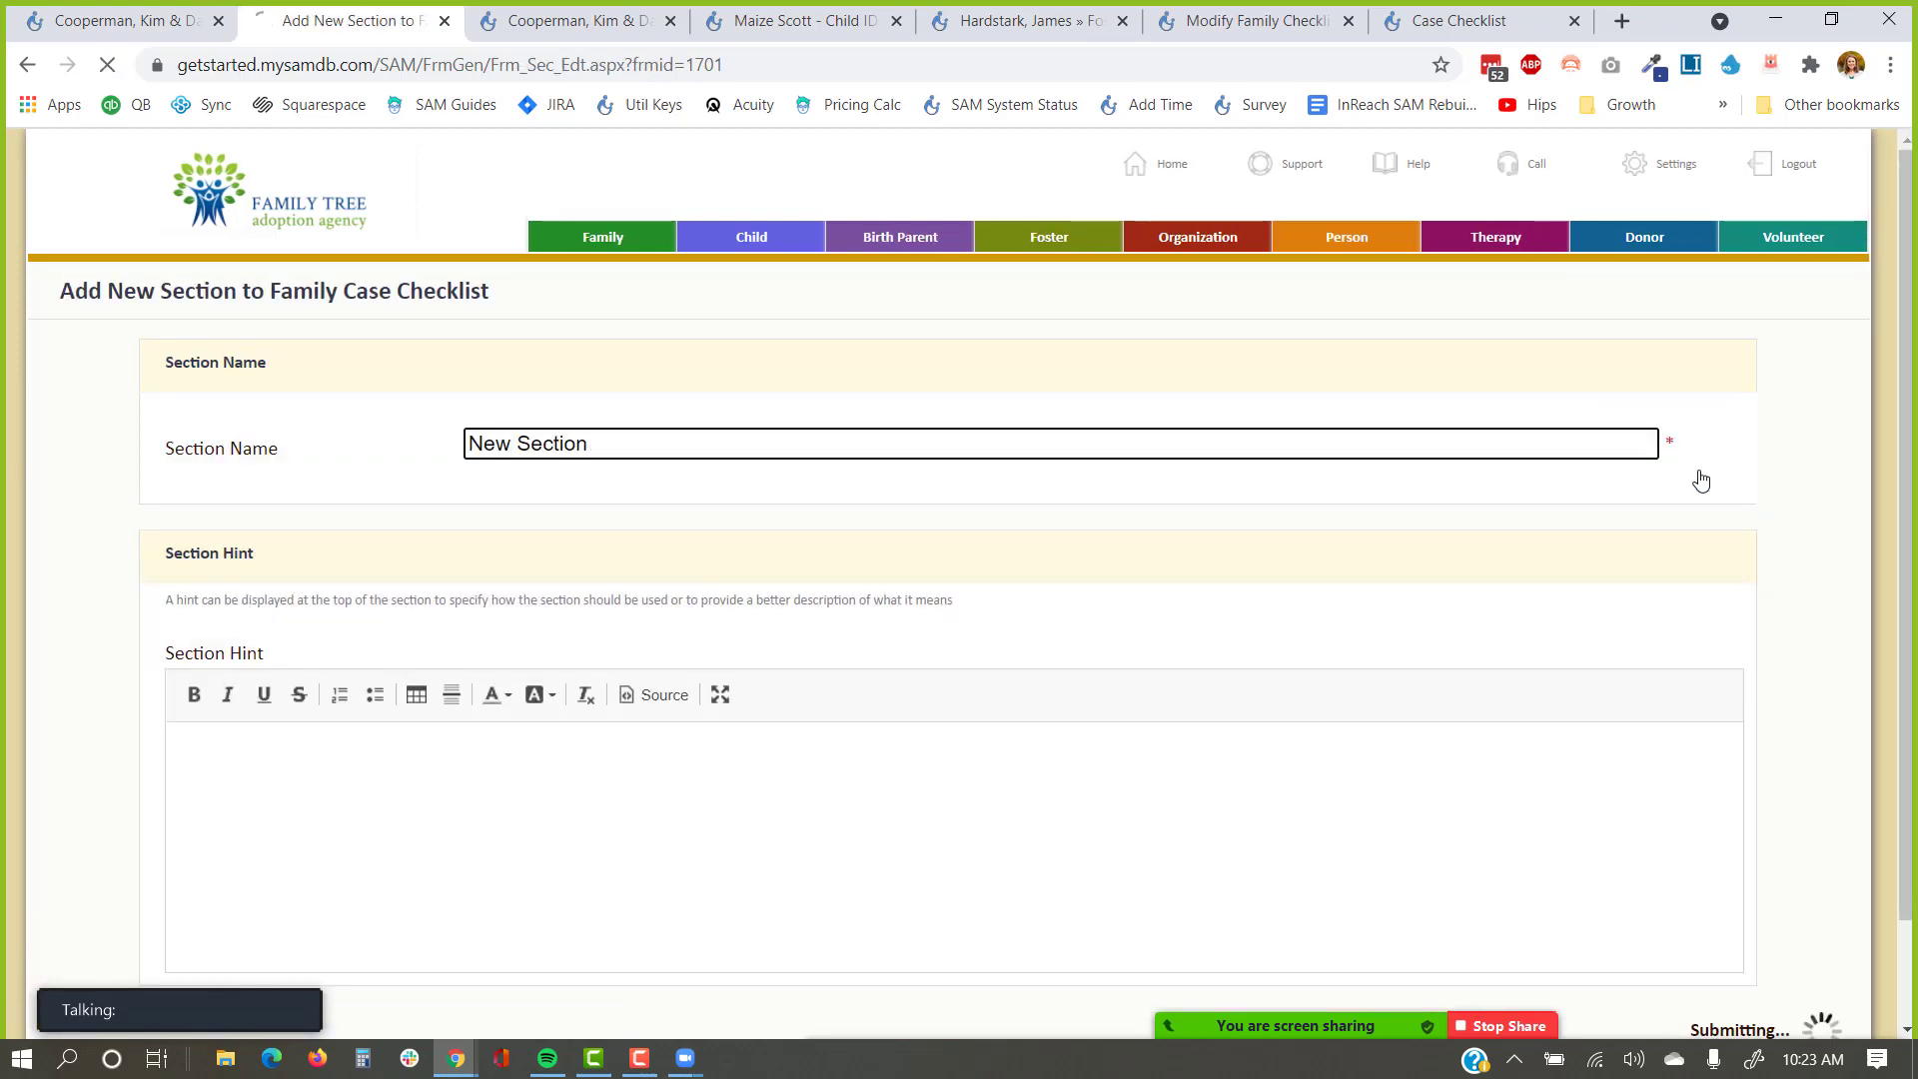
Move Family Case Navigation into New Section and reload the public Case Checklist to confirm.
{"action": "scroll", "coordinate": [540, 599], "scroll_direction": "down", "scroll_amount": 4}
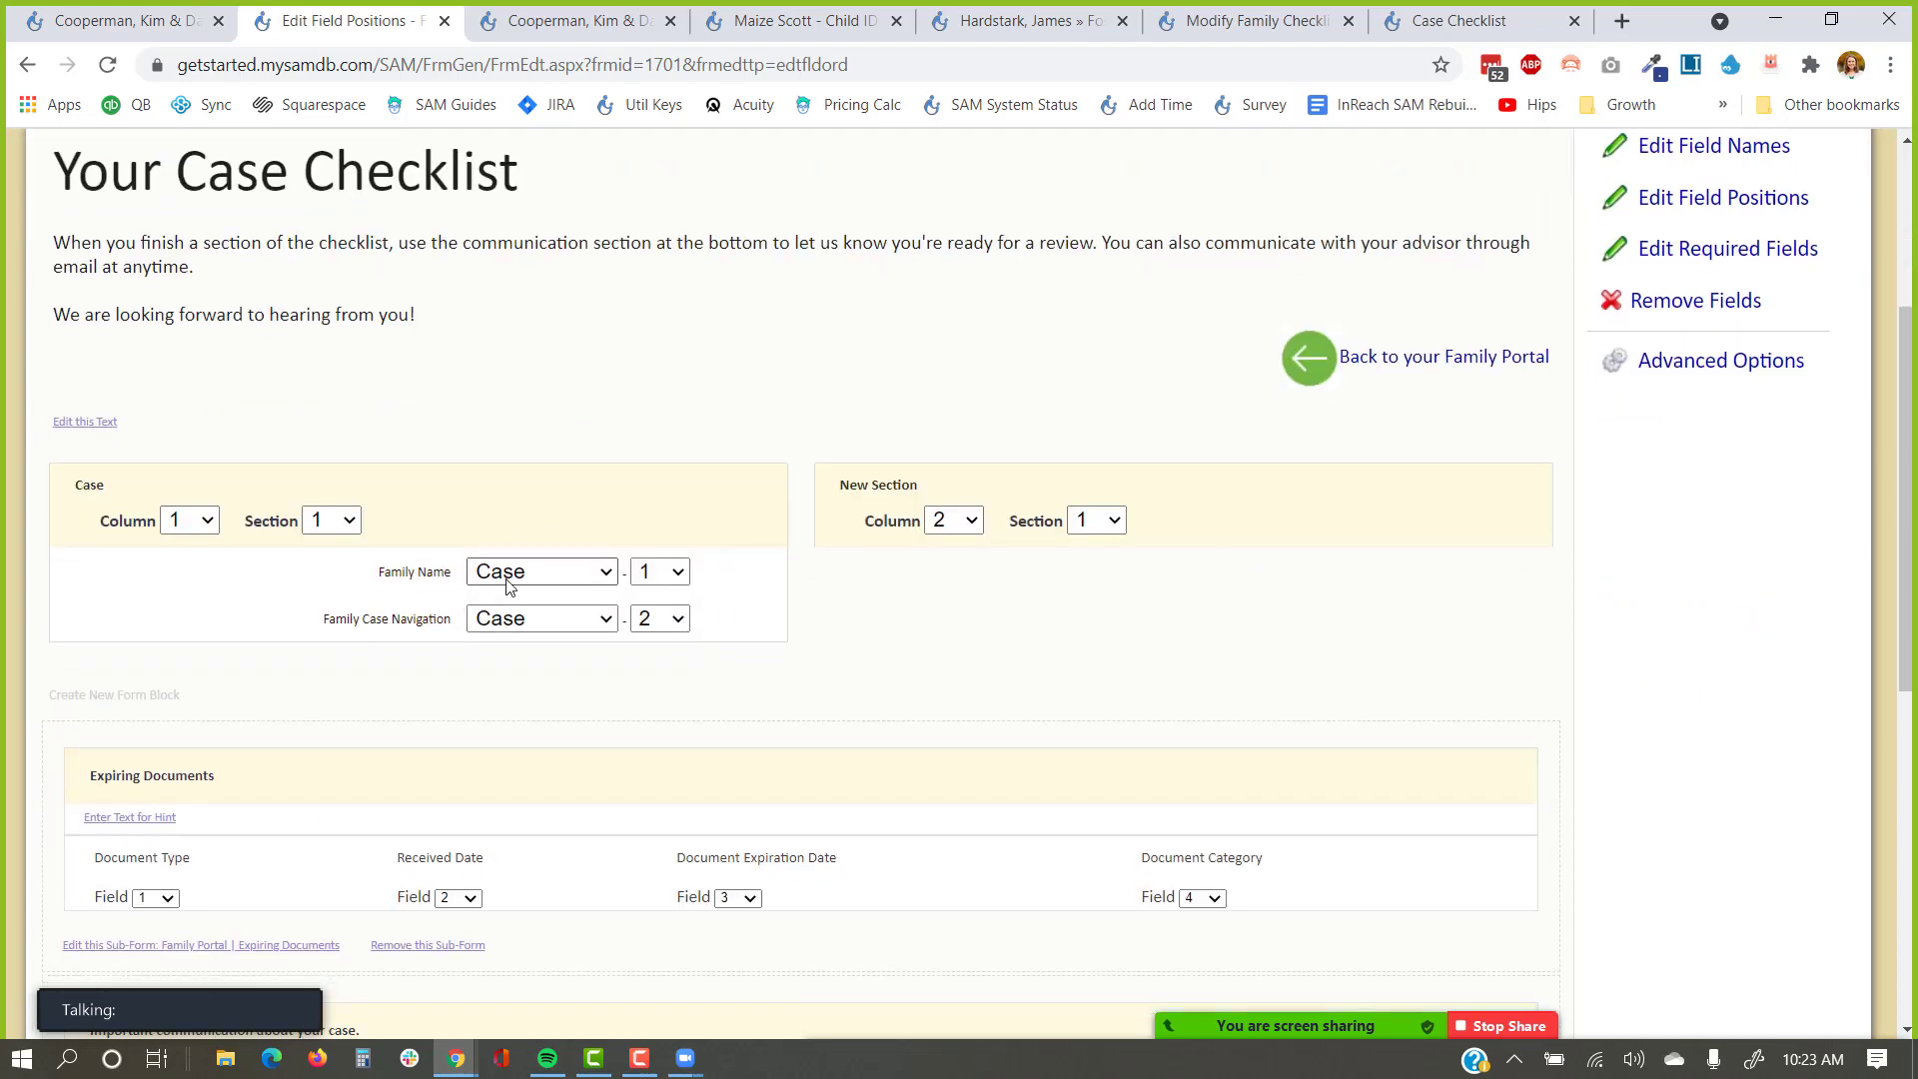
{"action": "left_click", "coordinate": [541, 618]}
{"action": "left_click", "coordinate": [535, 693]}
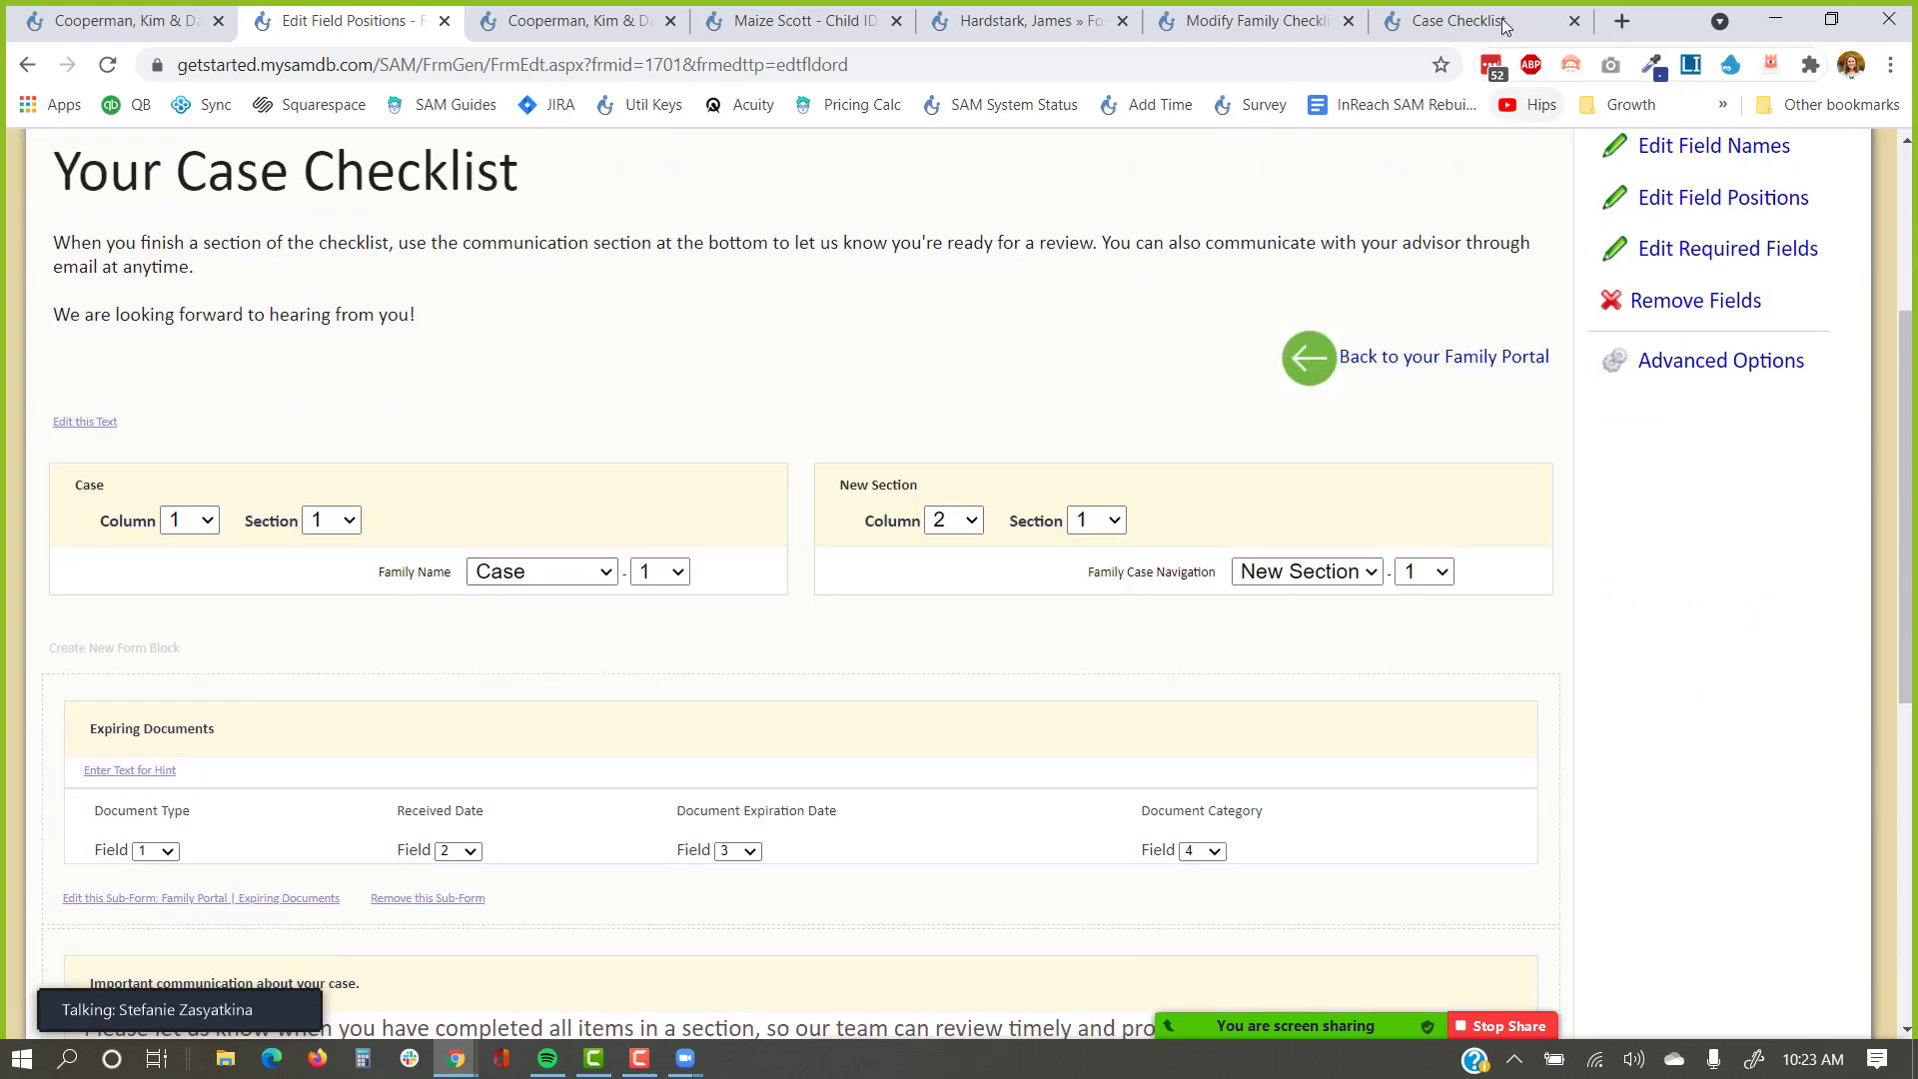
{"action": "left_click", "coordinate": [1459, 20]}
{"action": "left_click", "coordinate": [107, 64]}
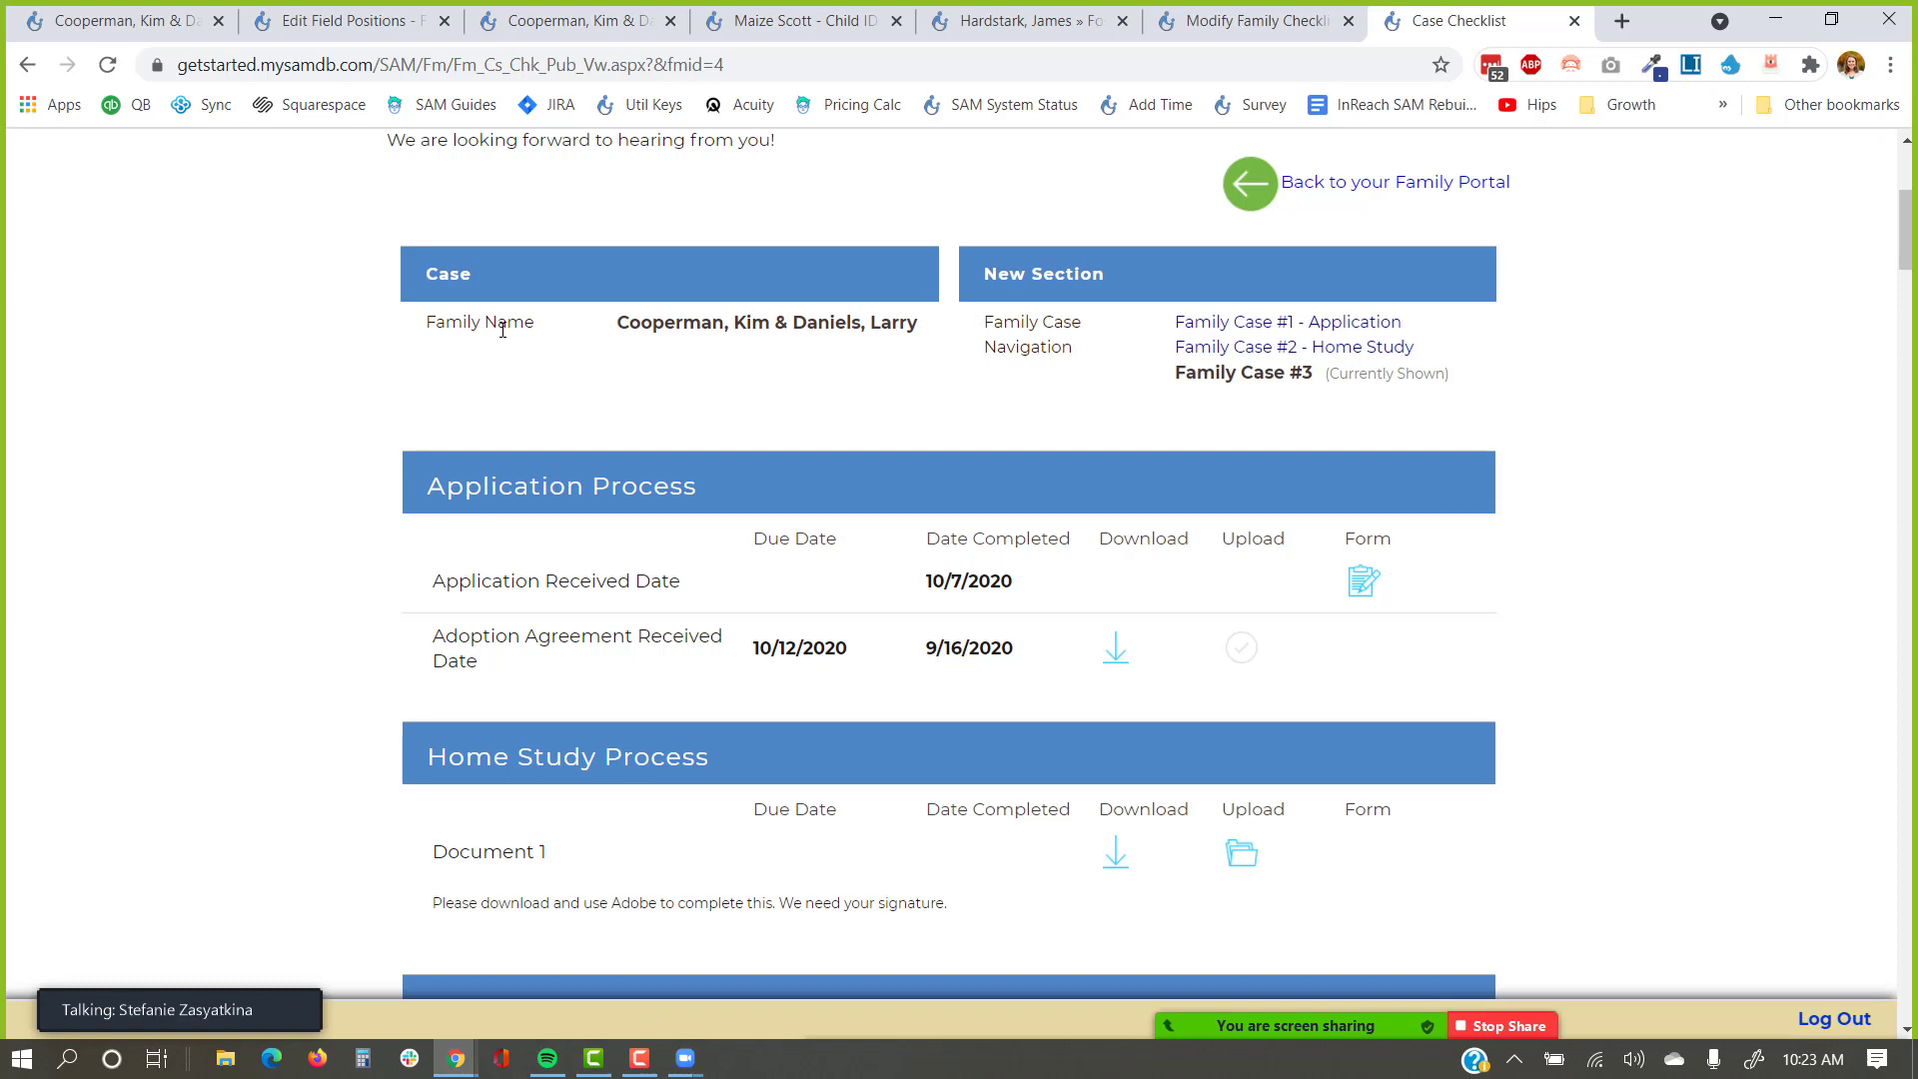
{"action": "scroll", "coordinate": [512, 282], "scroll_direction": "down", "scroll_amount": 2}
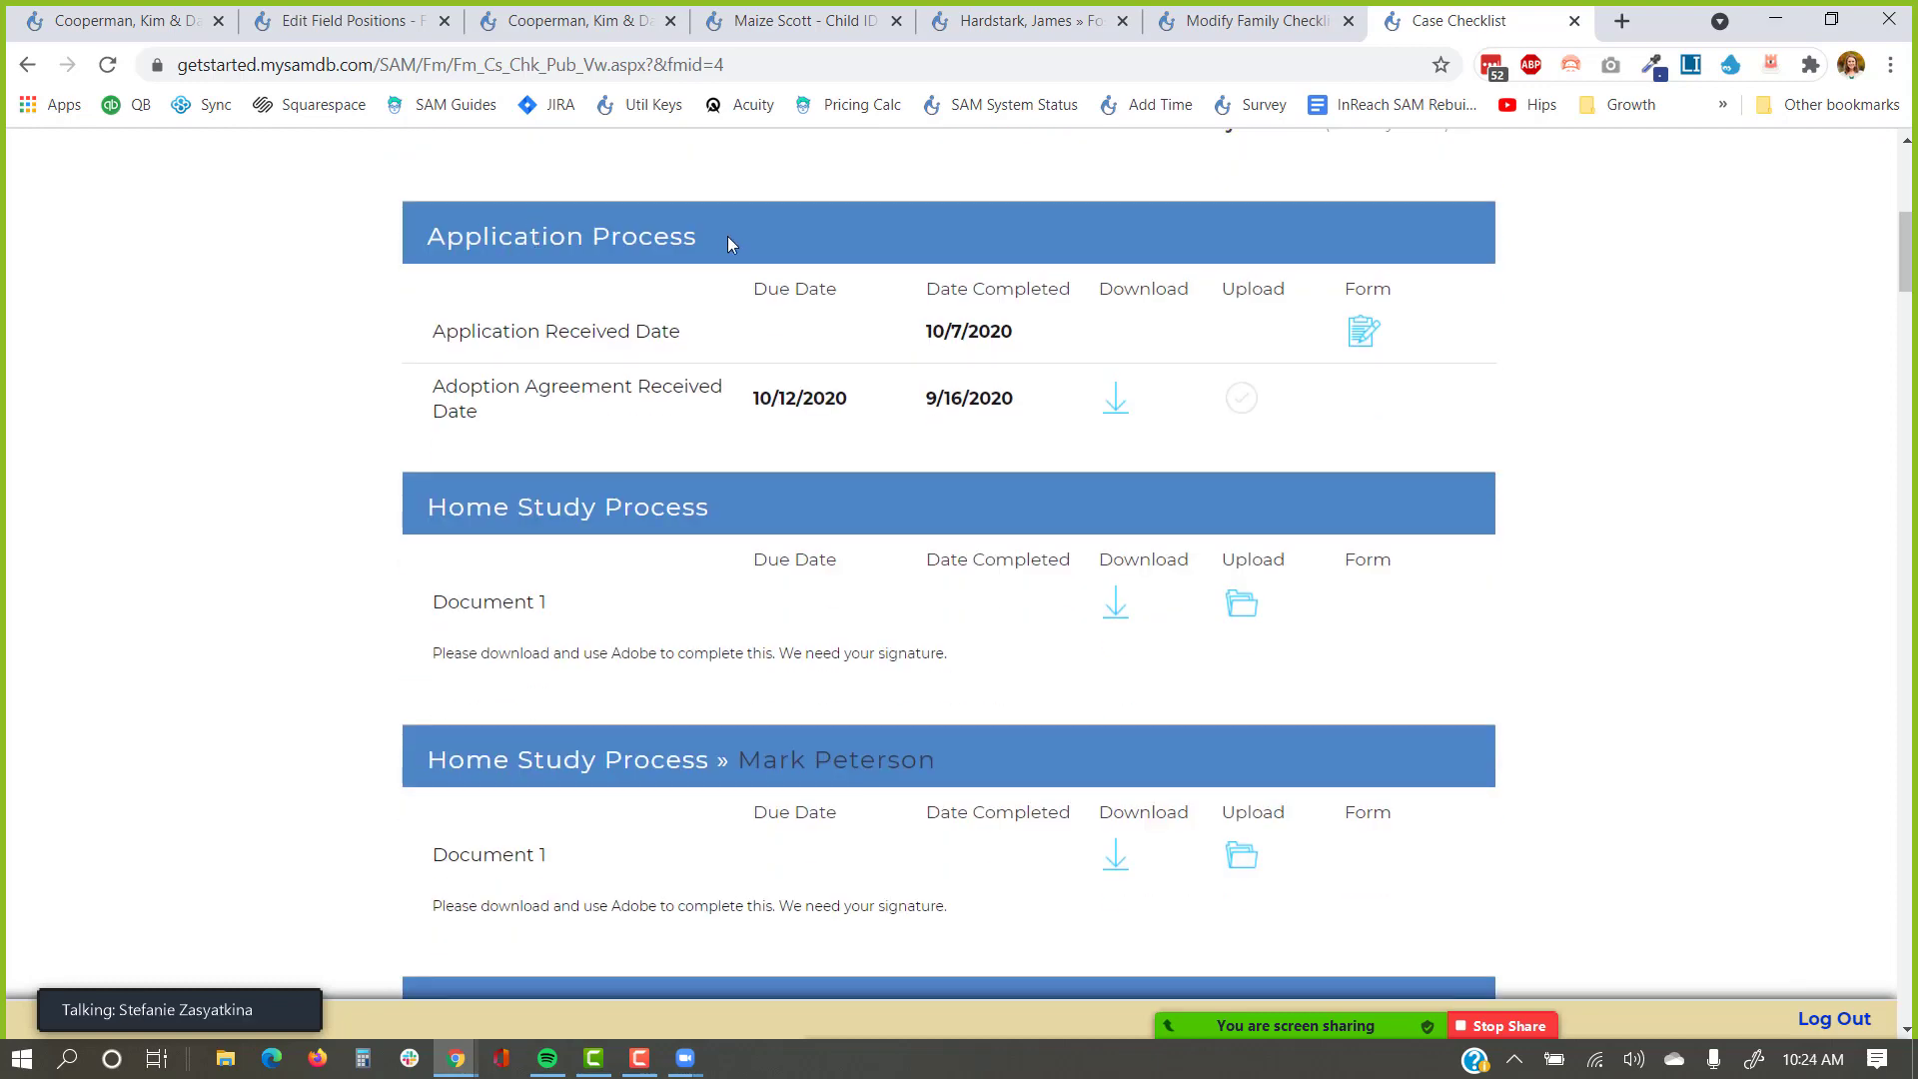
{"action": "left_click_drag", "start_coordinate": [727, 237], "coordinate": [407, 262]}
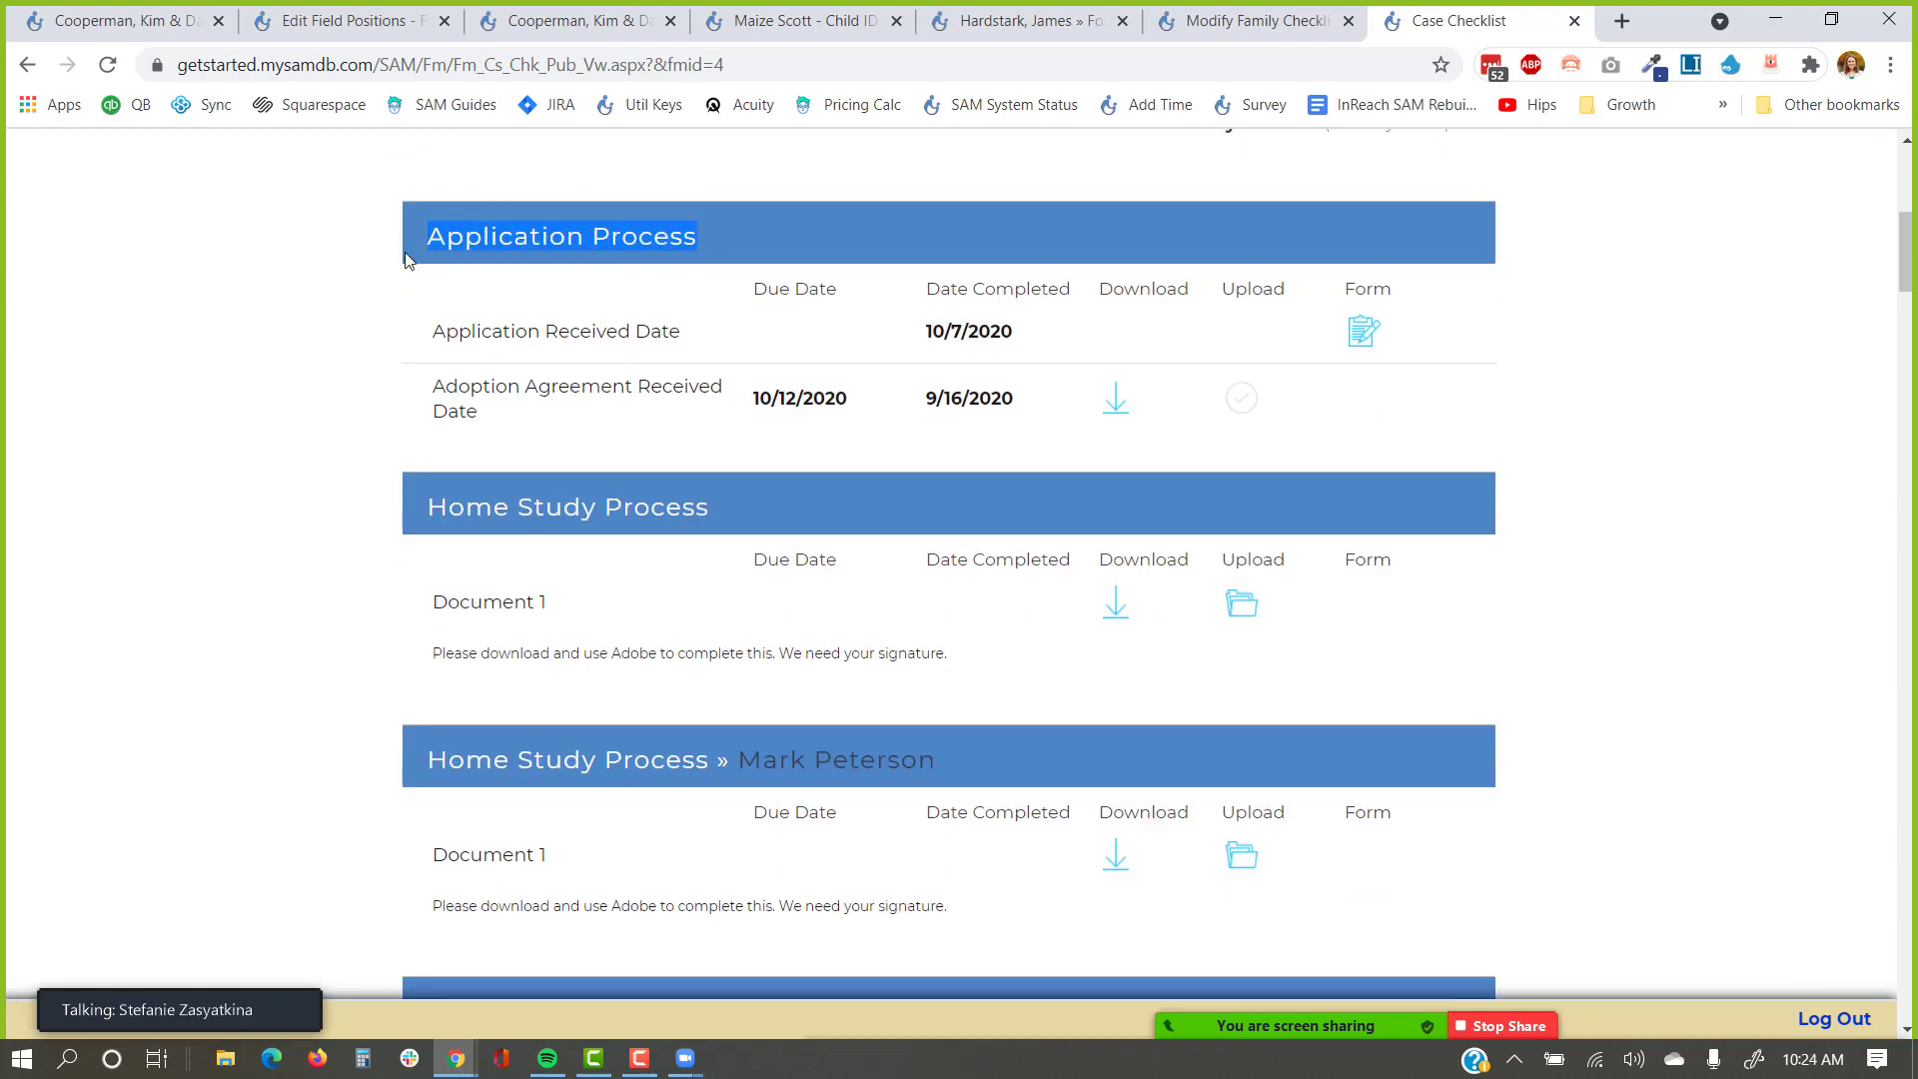
Hide the Inquiry section on the family's internal Case Checklist.
{"action": "left_click", "coordinate": [147, 21]}
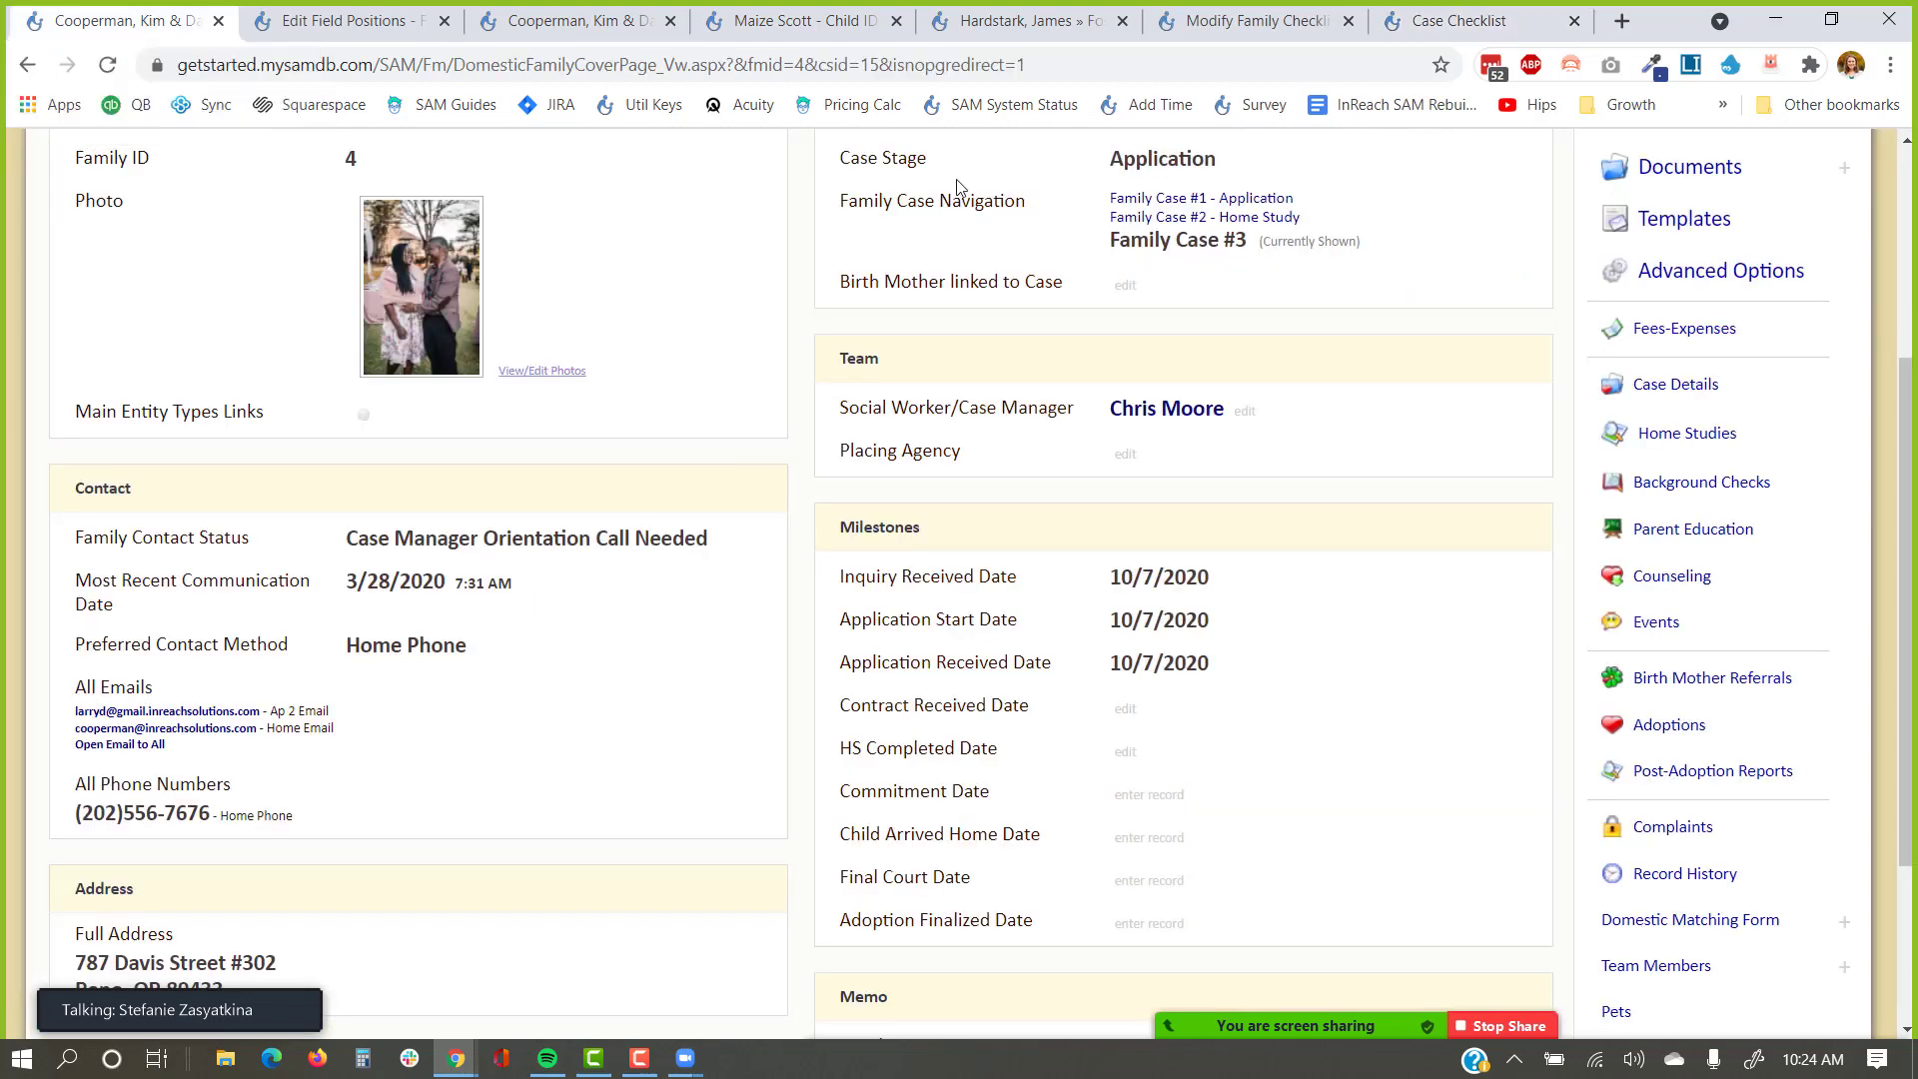
{"action": "scroll", "coordinate": [1369, 343], "scroll_direction": "up", "scroll_amount": 5}
{"action": "left_click", "coordinate": [1666, 446]}
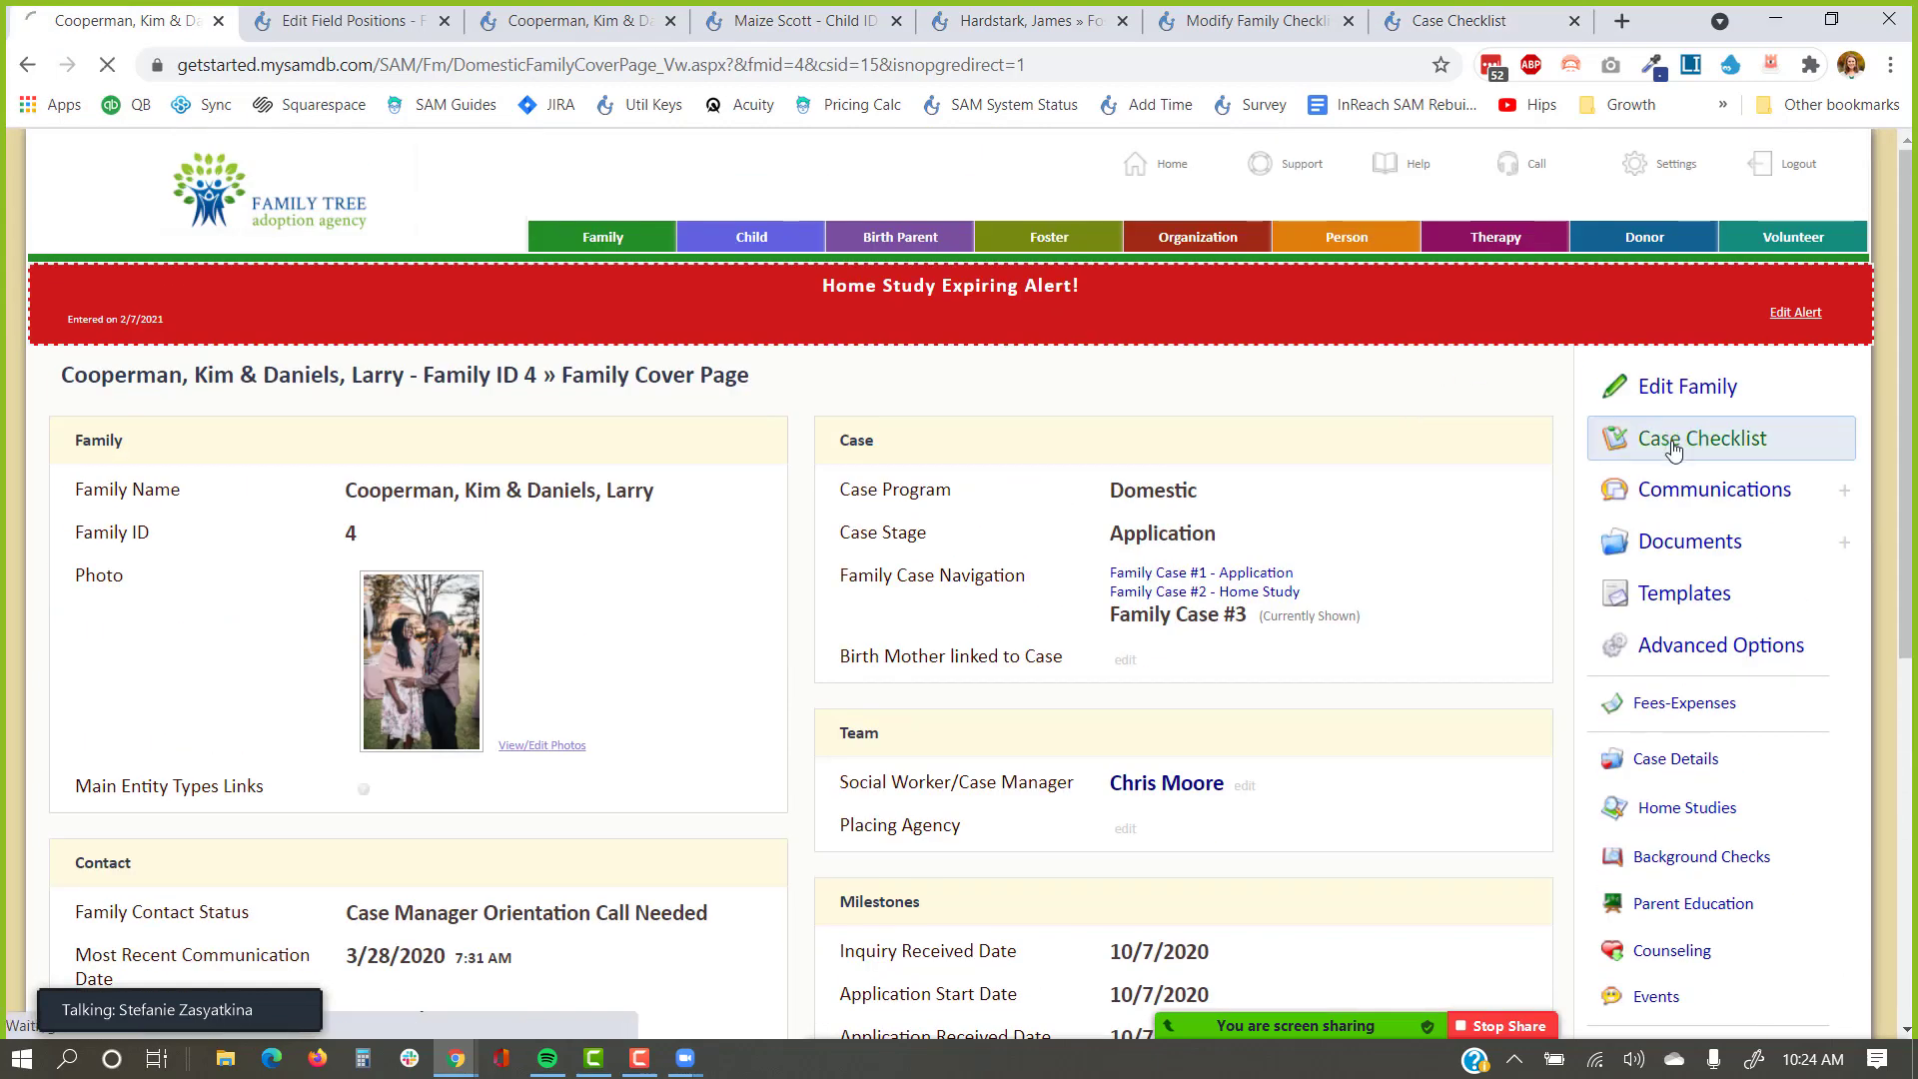
{"action": "scroll", "coordinate": [599, 489], "scroll_direction": "down", "scroll_amount": 1}
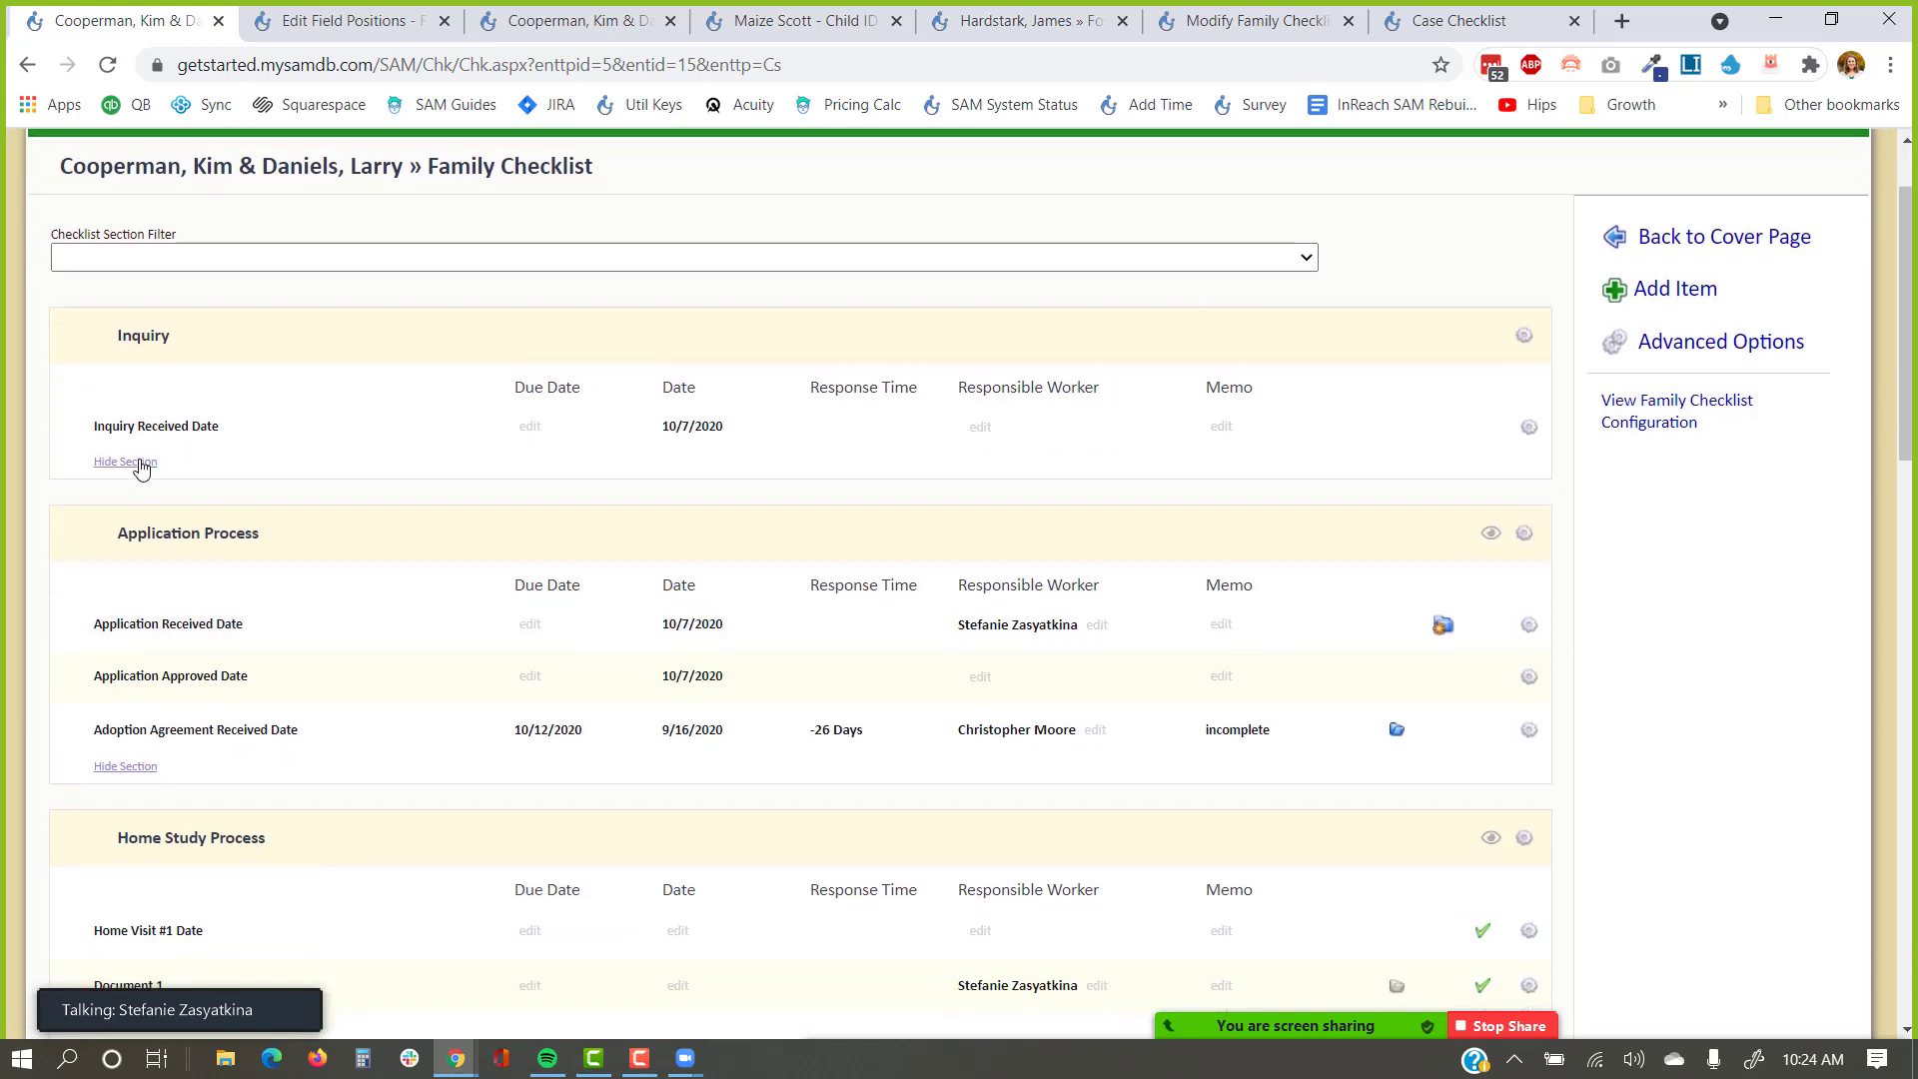
{"action": "left_click", "coordinate": [136, 465]}
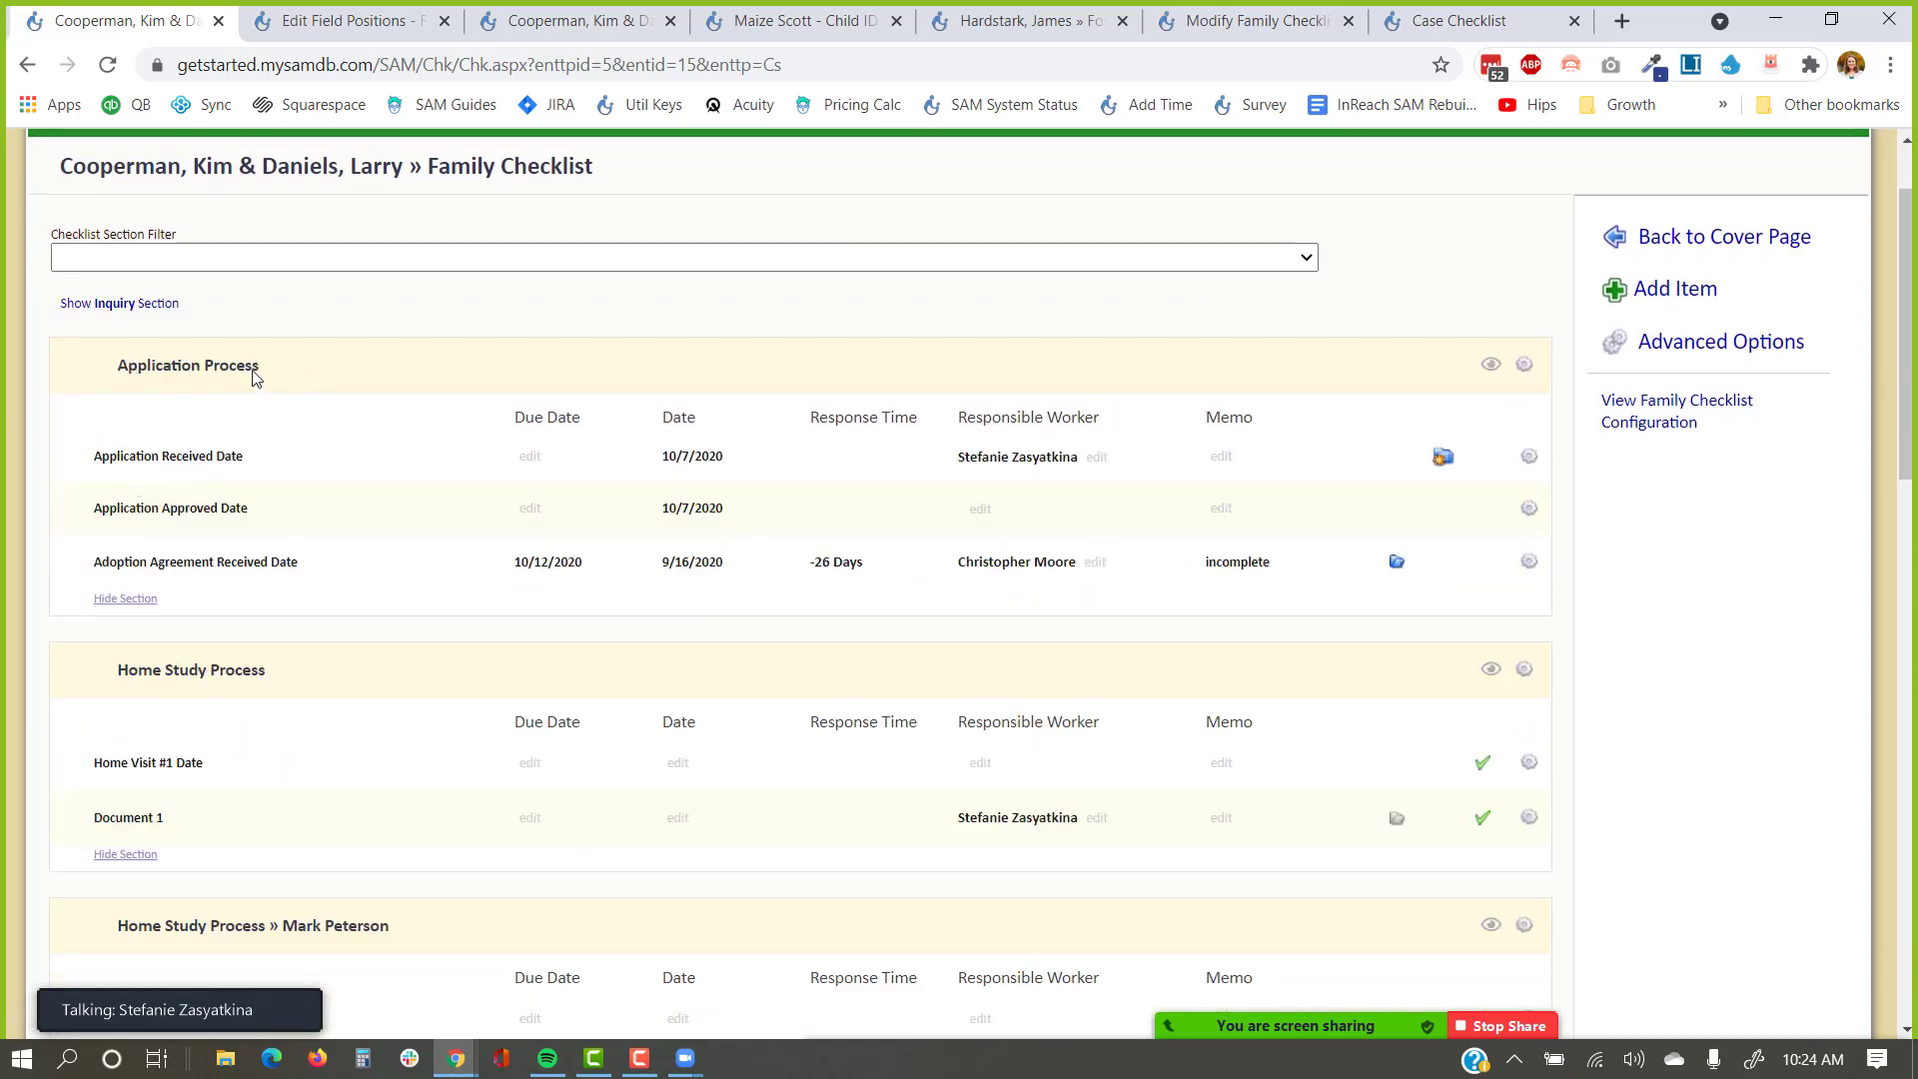
Compare the Application Process section on the internal and public checklists, now listed first.
{"action": "left_click_drag", "start_coordinate": [259, 371], "coordinate": [103, 373]}
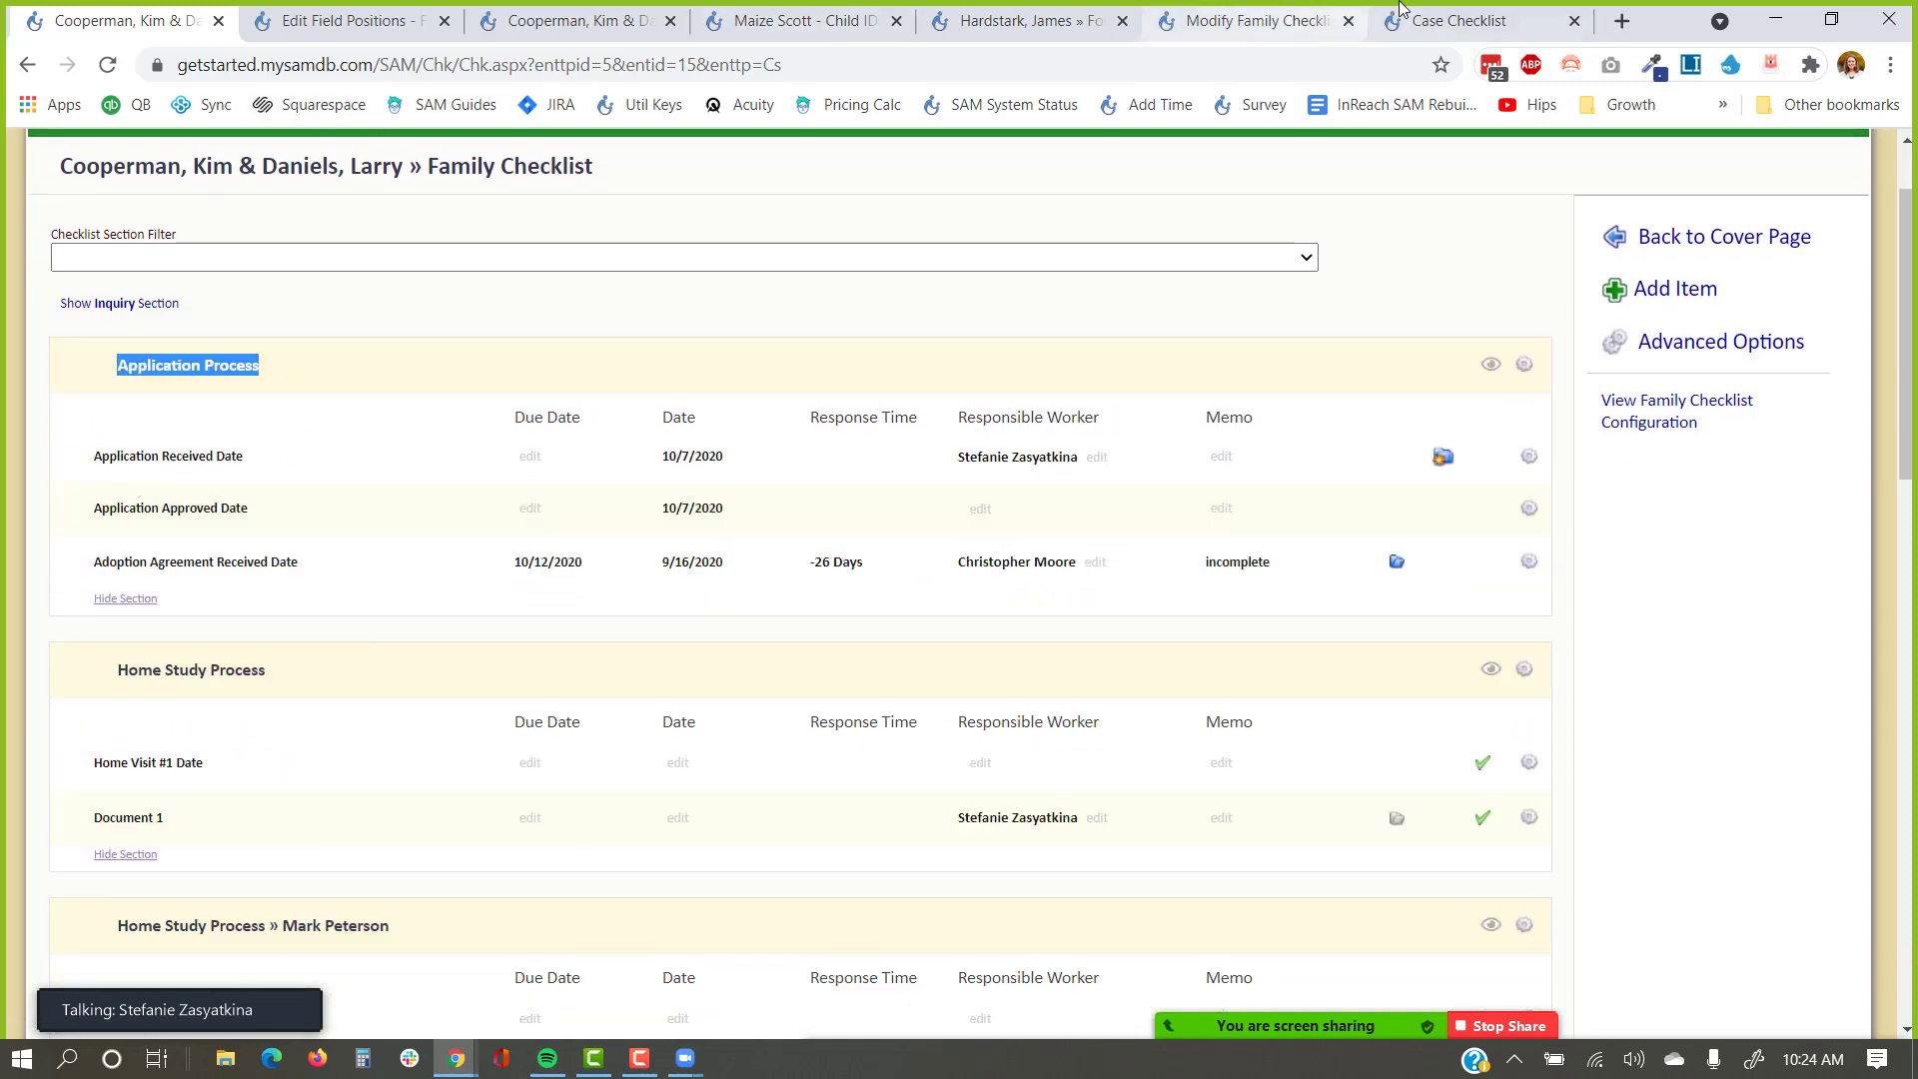
{"action": "left_click", "coordinate": [1436, 22]}
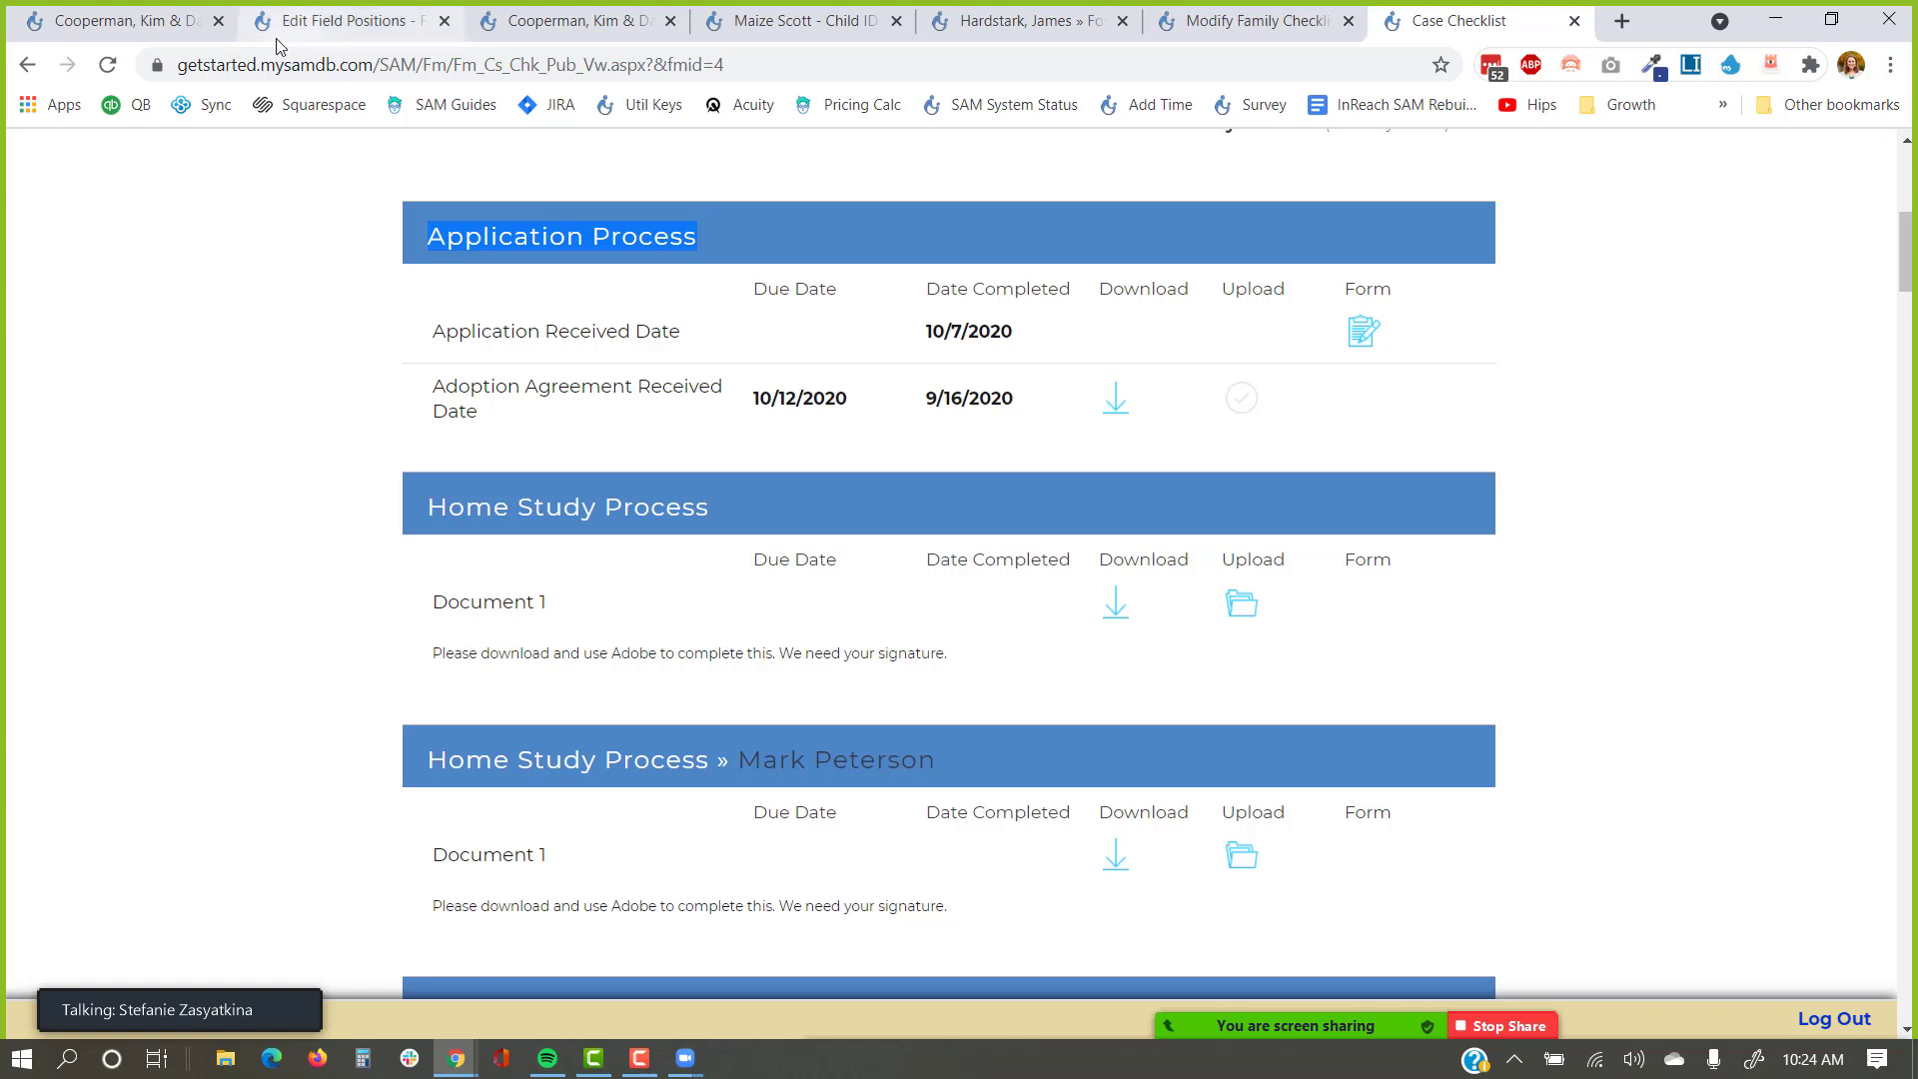
{"action": "left_click", "coordinate": [155, 28]}
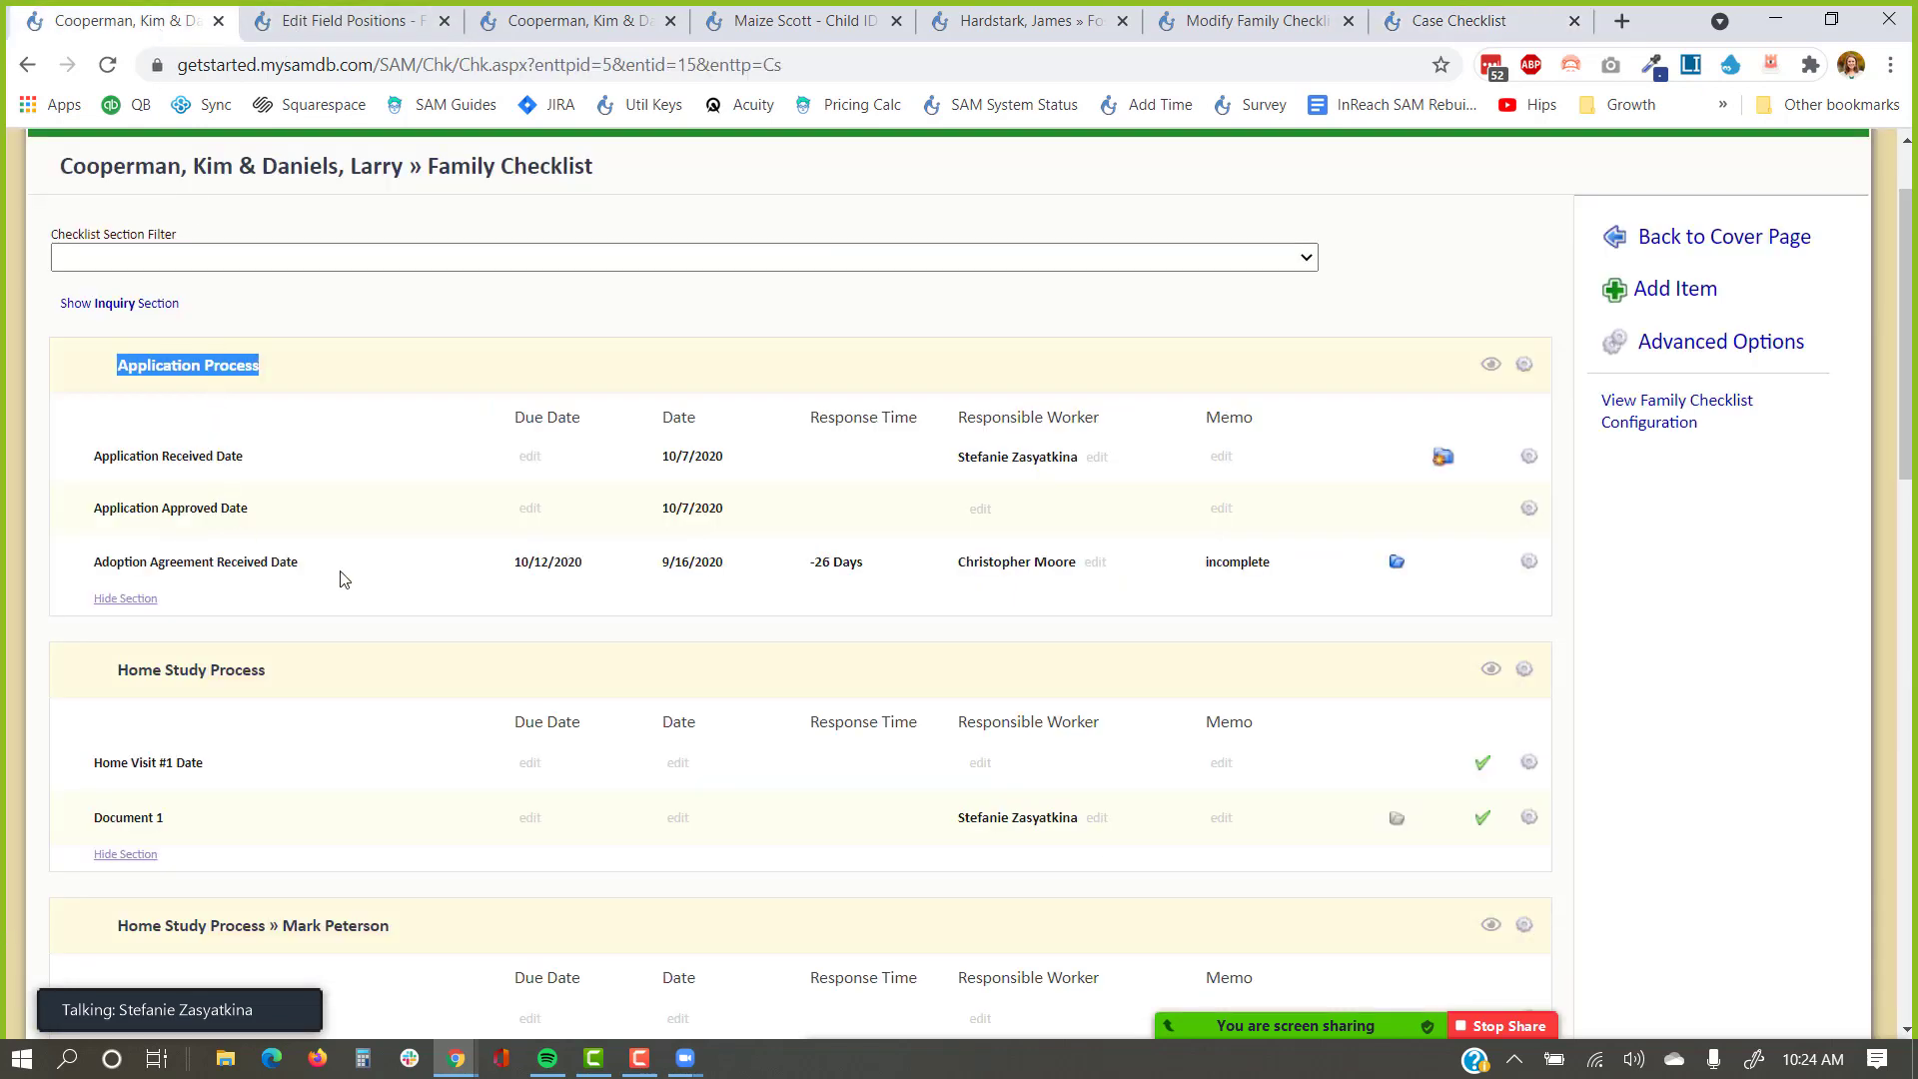
{"action": "left_click_drag", "start_coordinate": [339, 571], "coordinate": [78, 470]}
{"action": "left_click", "coordinate": [70, 440]}
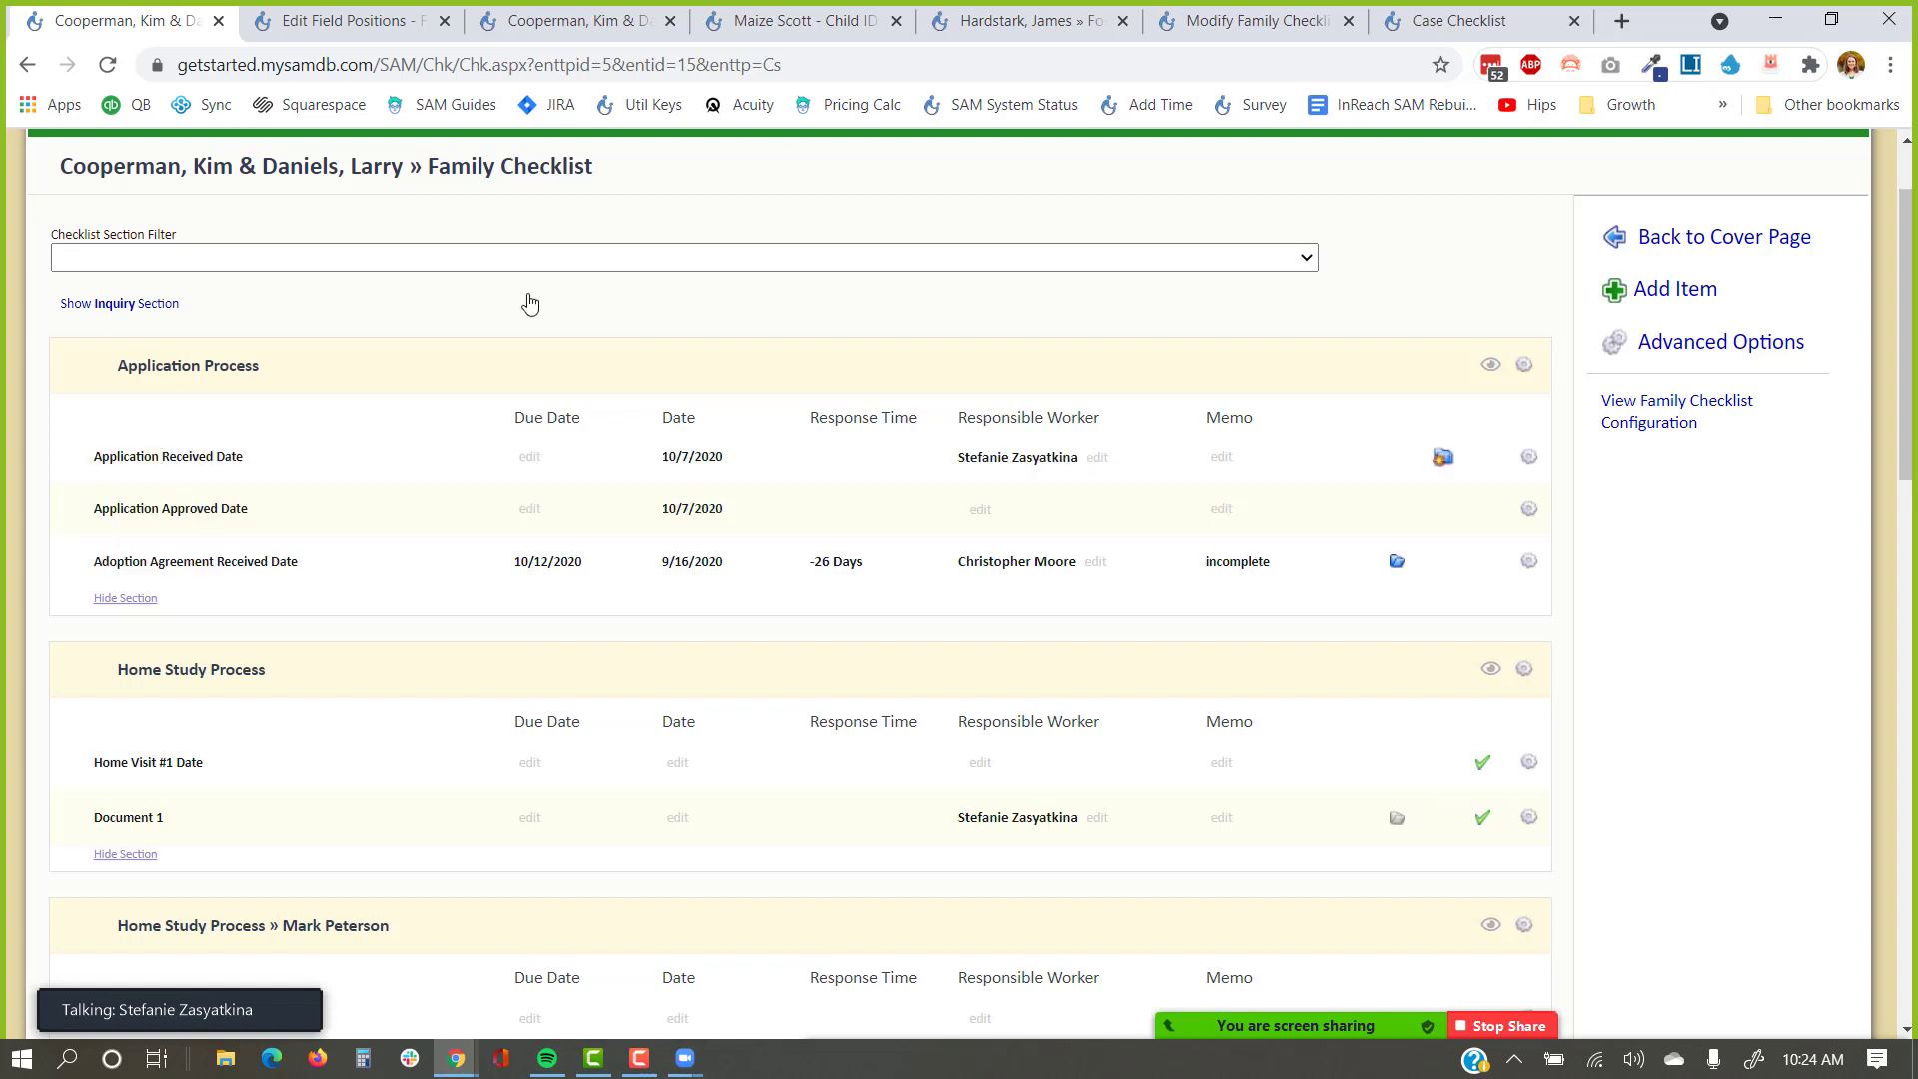
{"action": "left_click", "coordinate": [1428, 30]}
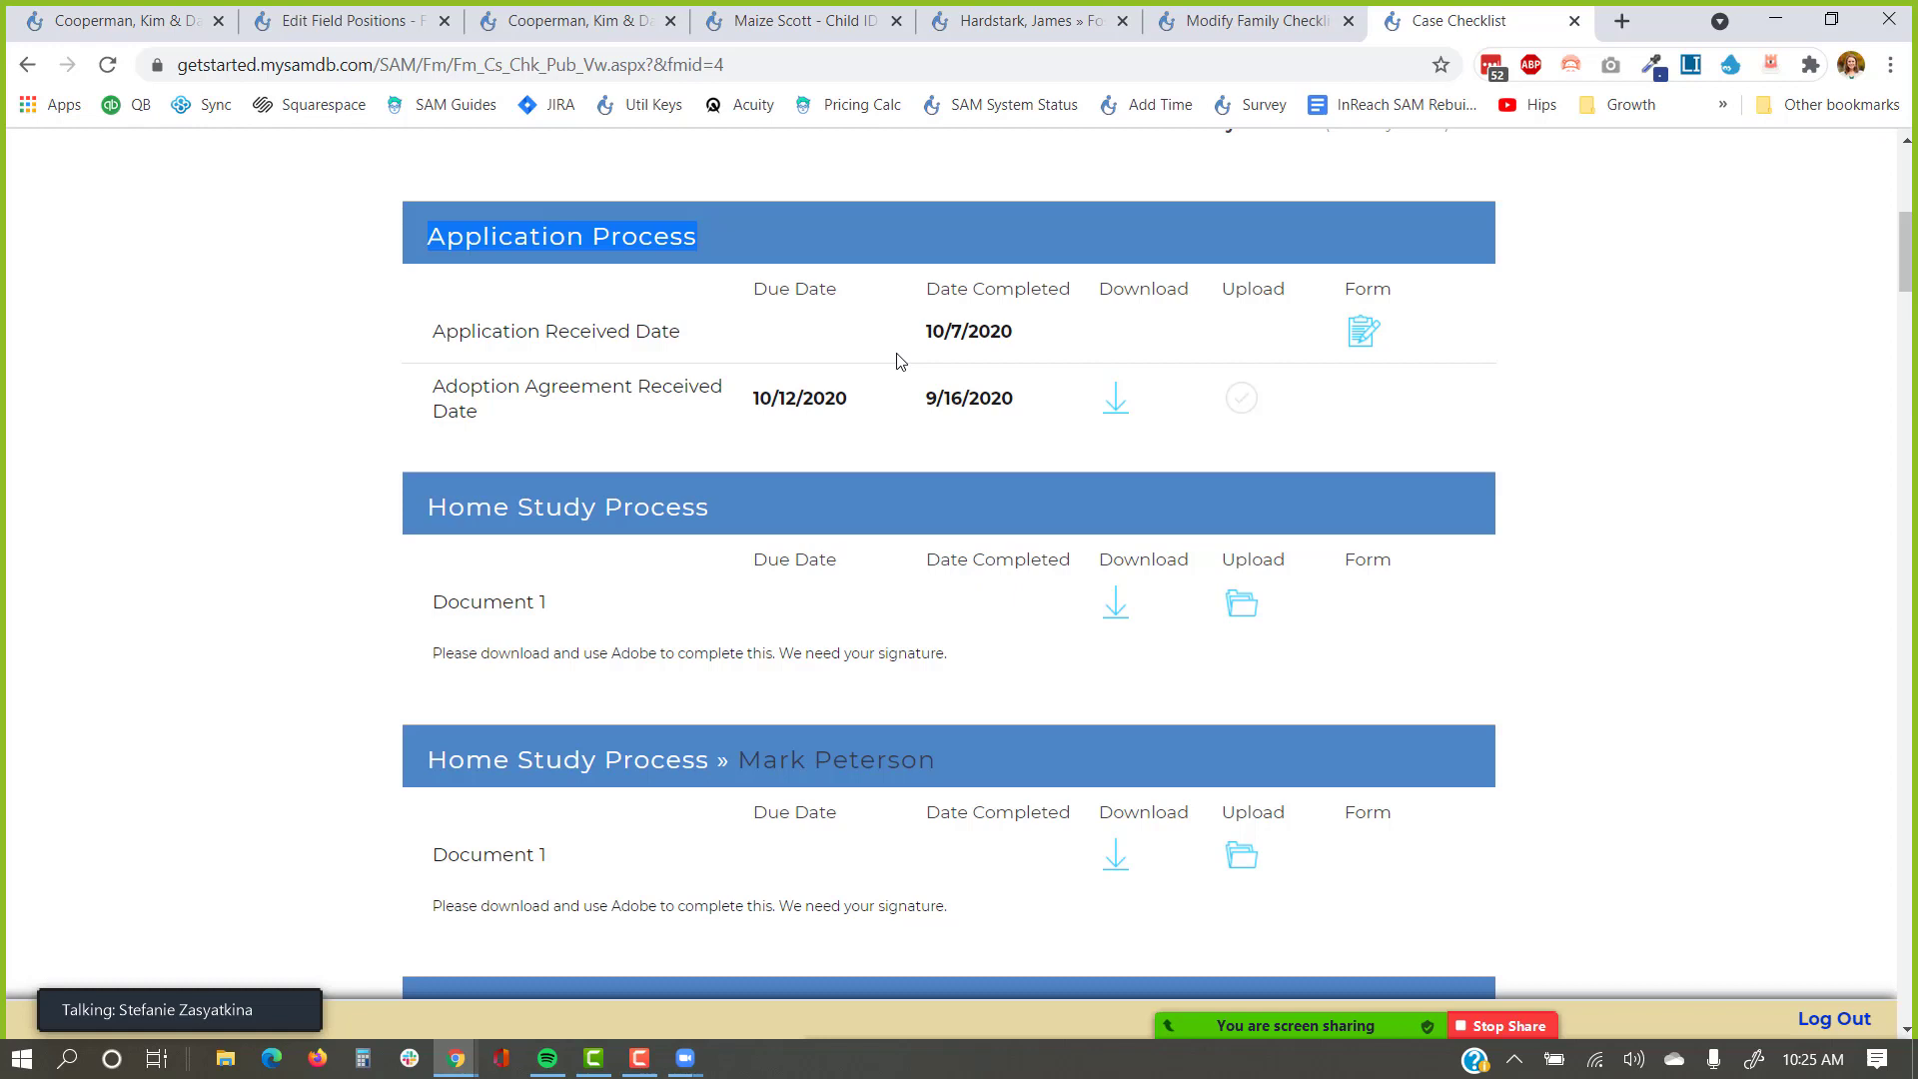
{"action": "left_click", "coordinate": [1117, 400]}
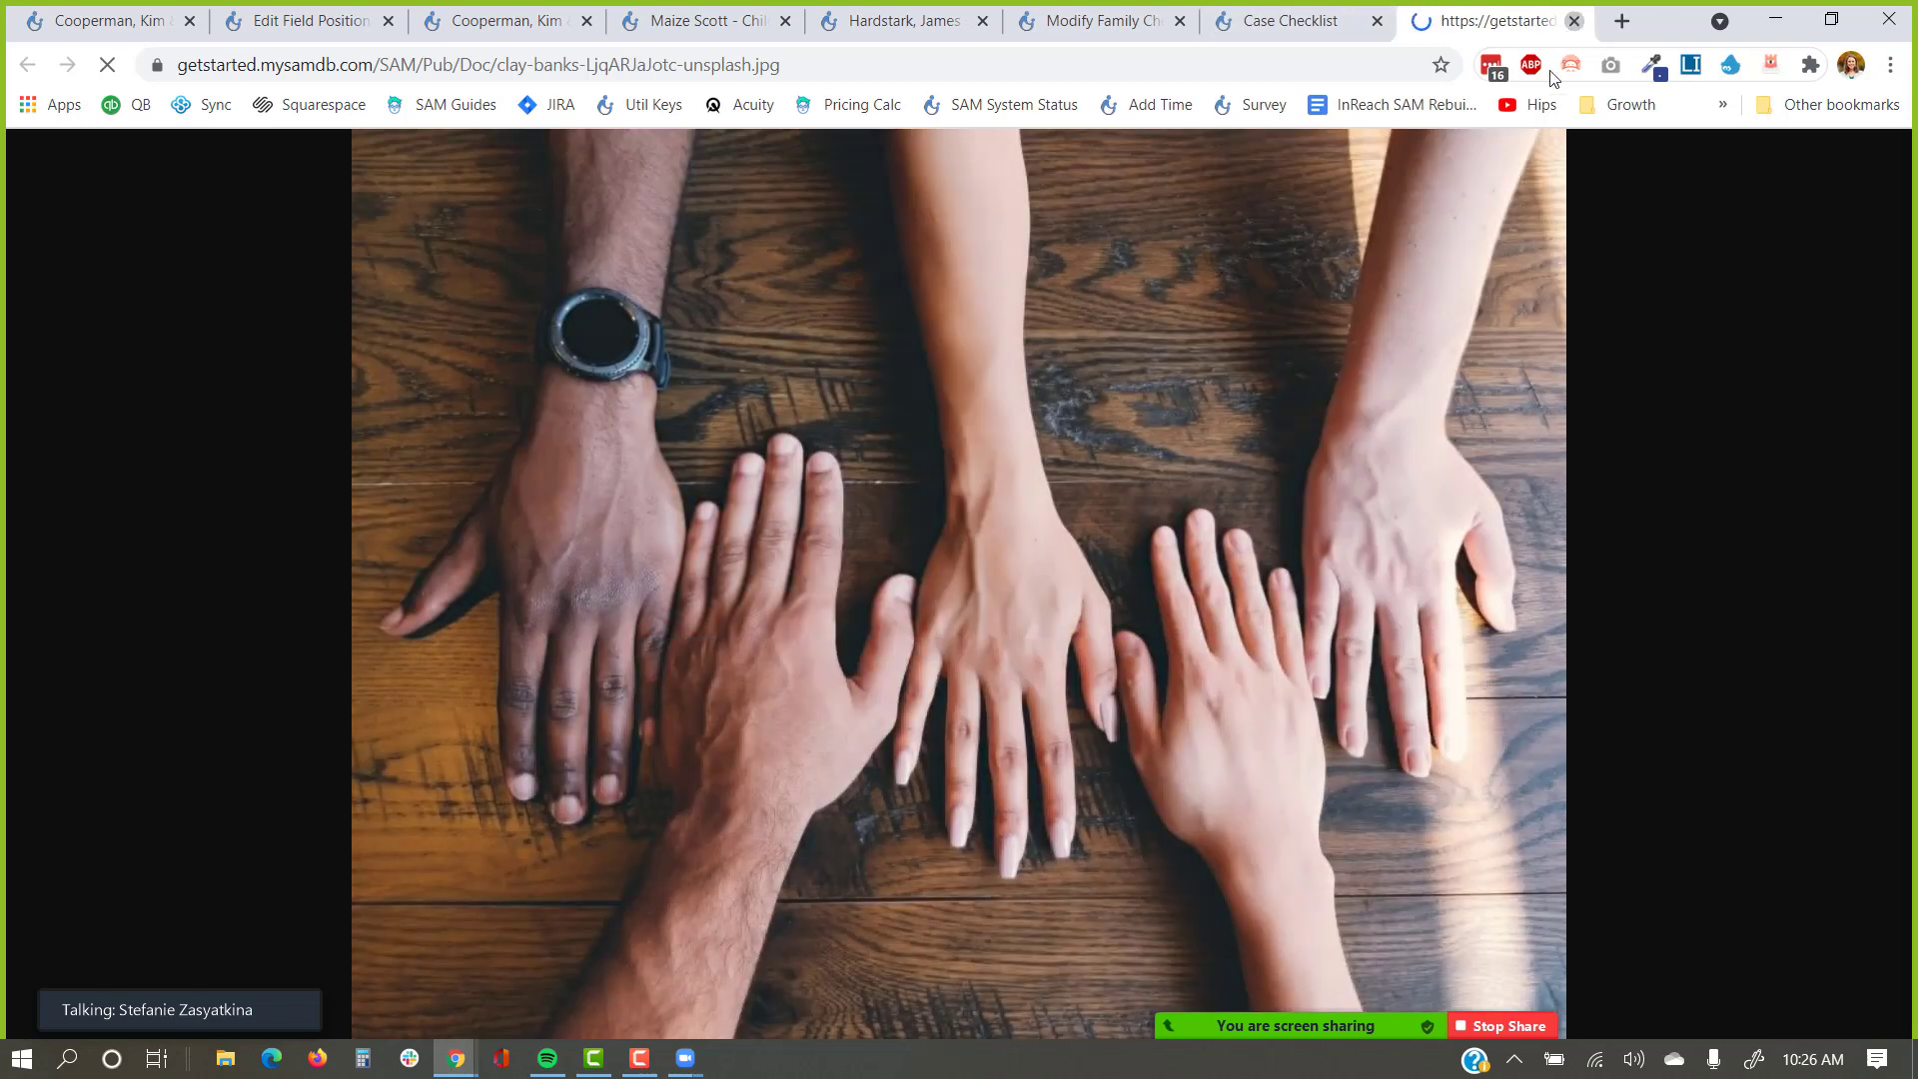
{"action": "left_click", "coordinate": [1573, 20]}
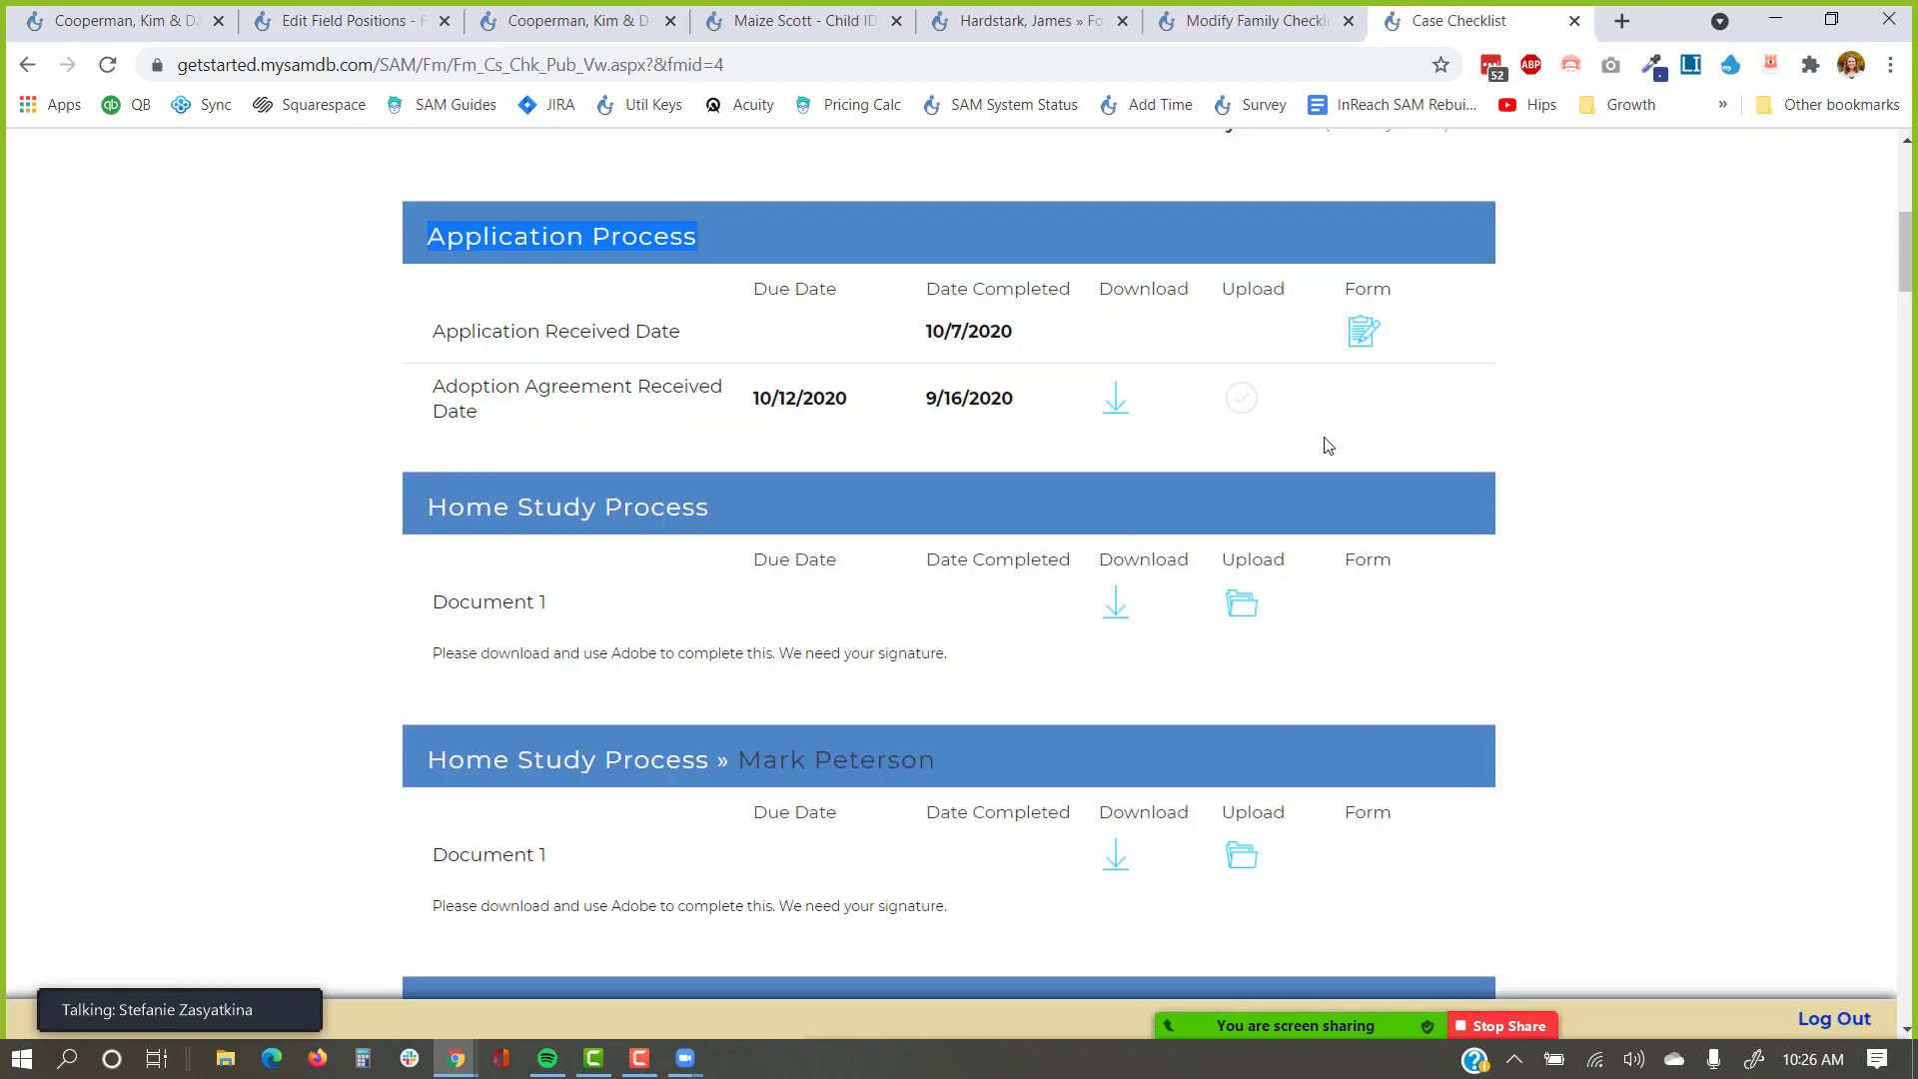
Upload the first image from Downloads to Home Study Document 1, giving completion date 5/12/2021.
{"action": "left_click", "coordinate": [1243, 603]}
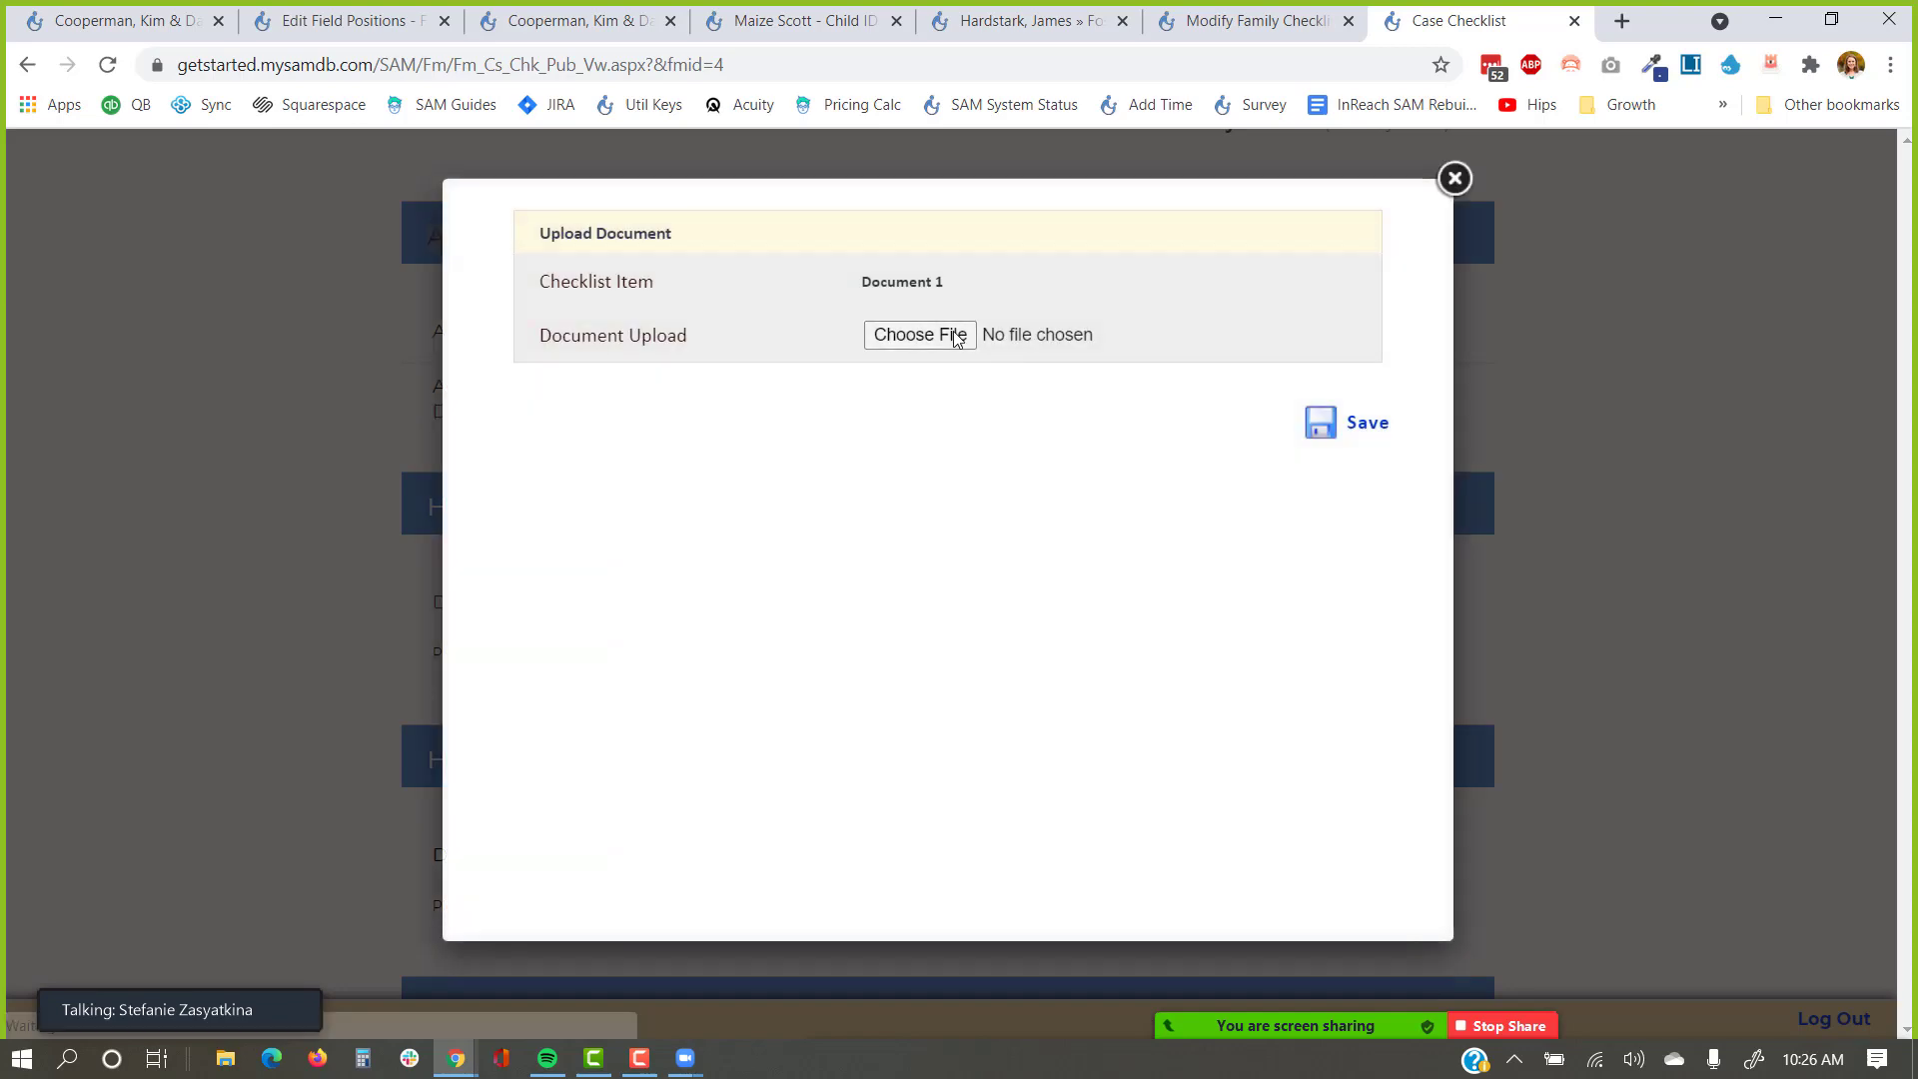
{"action": "left_click", "coordinate": [957, 336]}
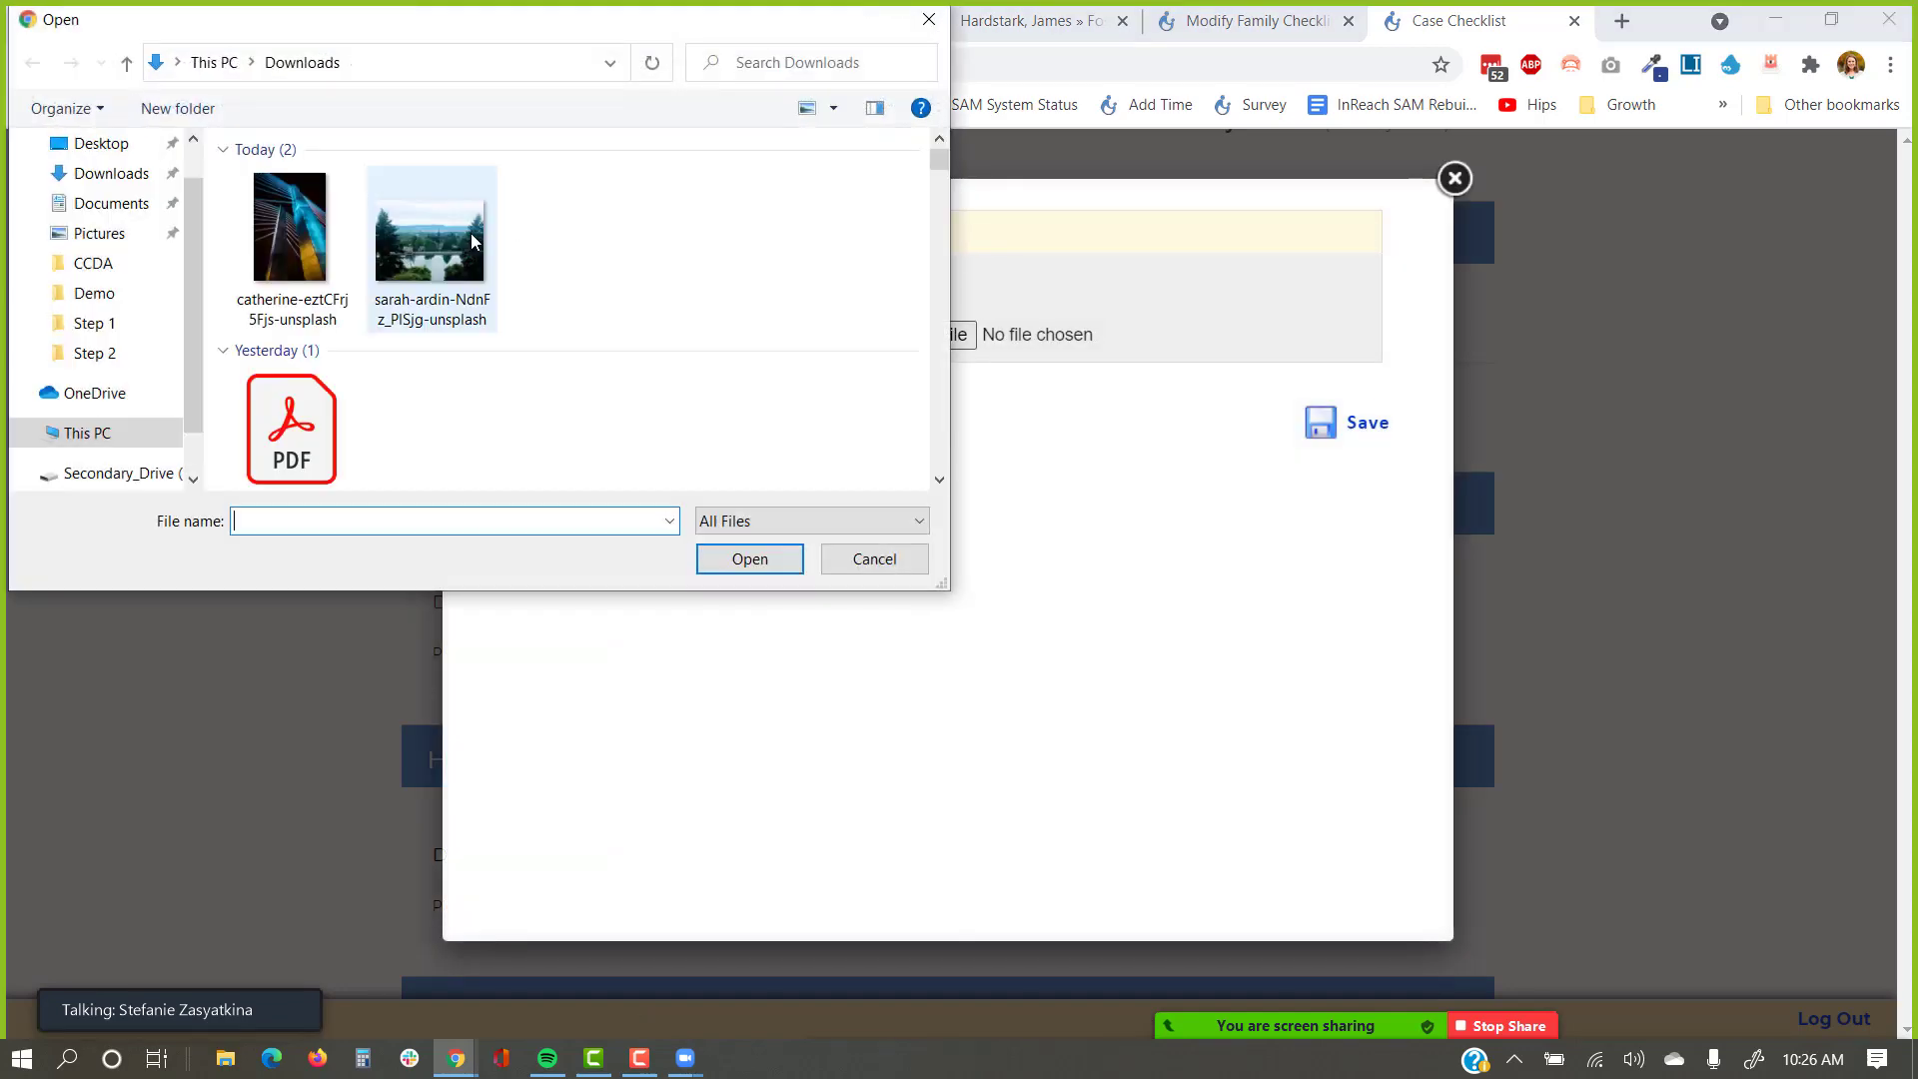
{"action": "left_click", "coordinate": [289, 240]}
{"action": "left_click", "coordinate": [789, 559]}
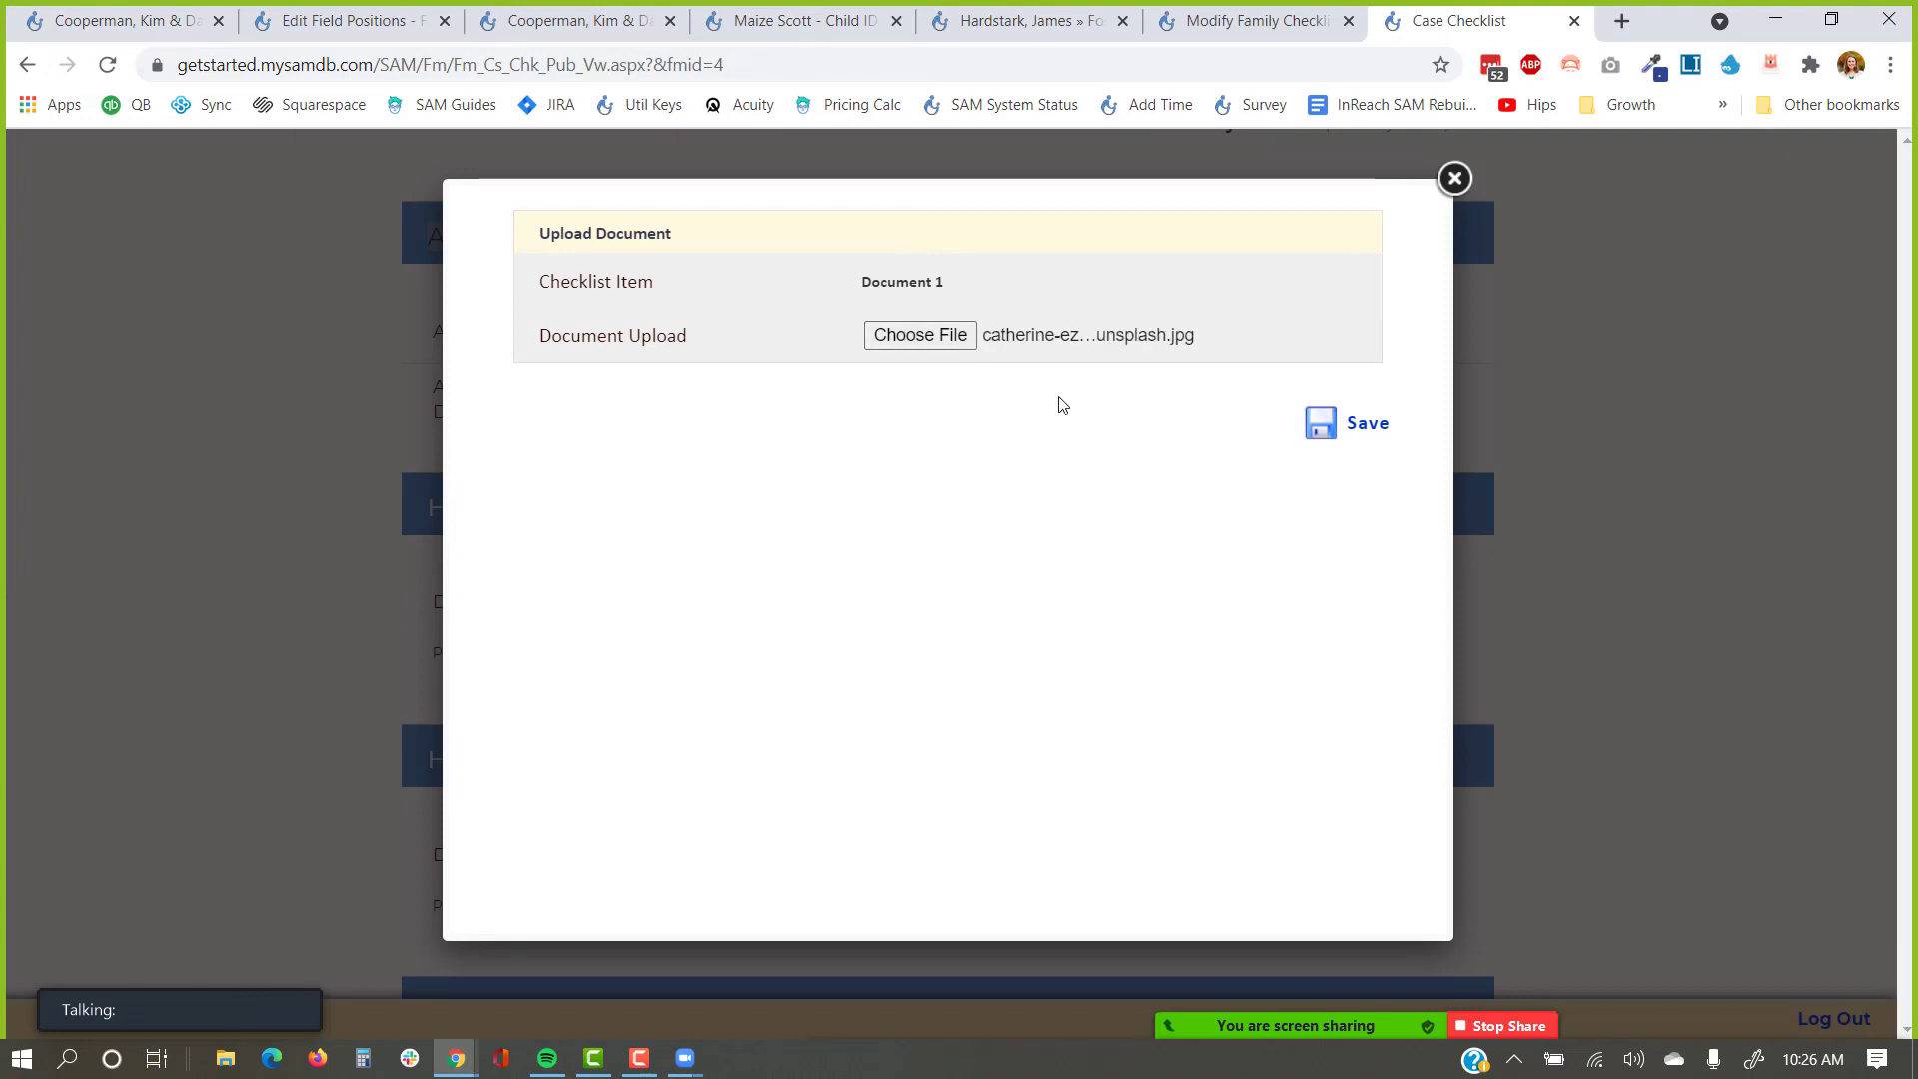
{"action": "left_click", "coordinate": [1315, 413]}
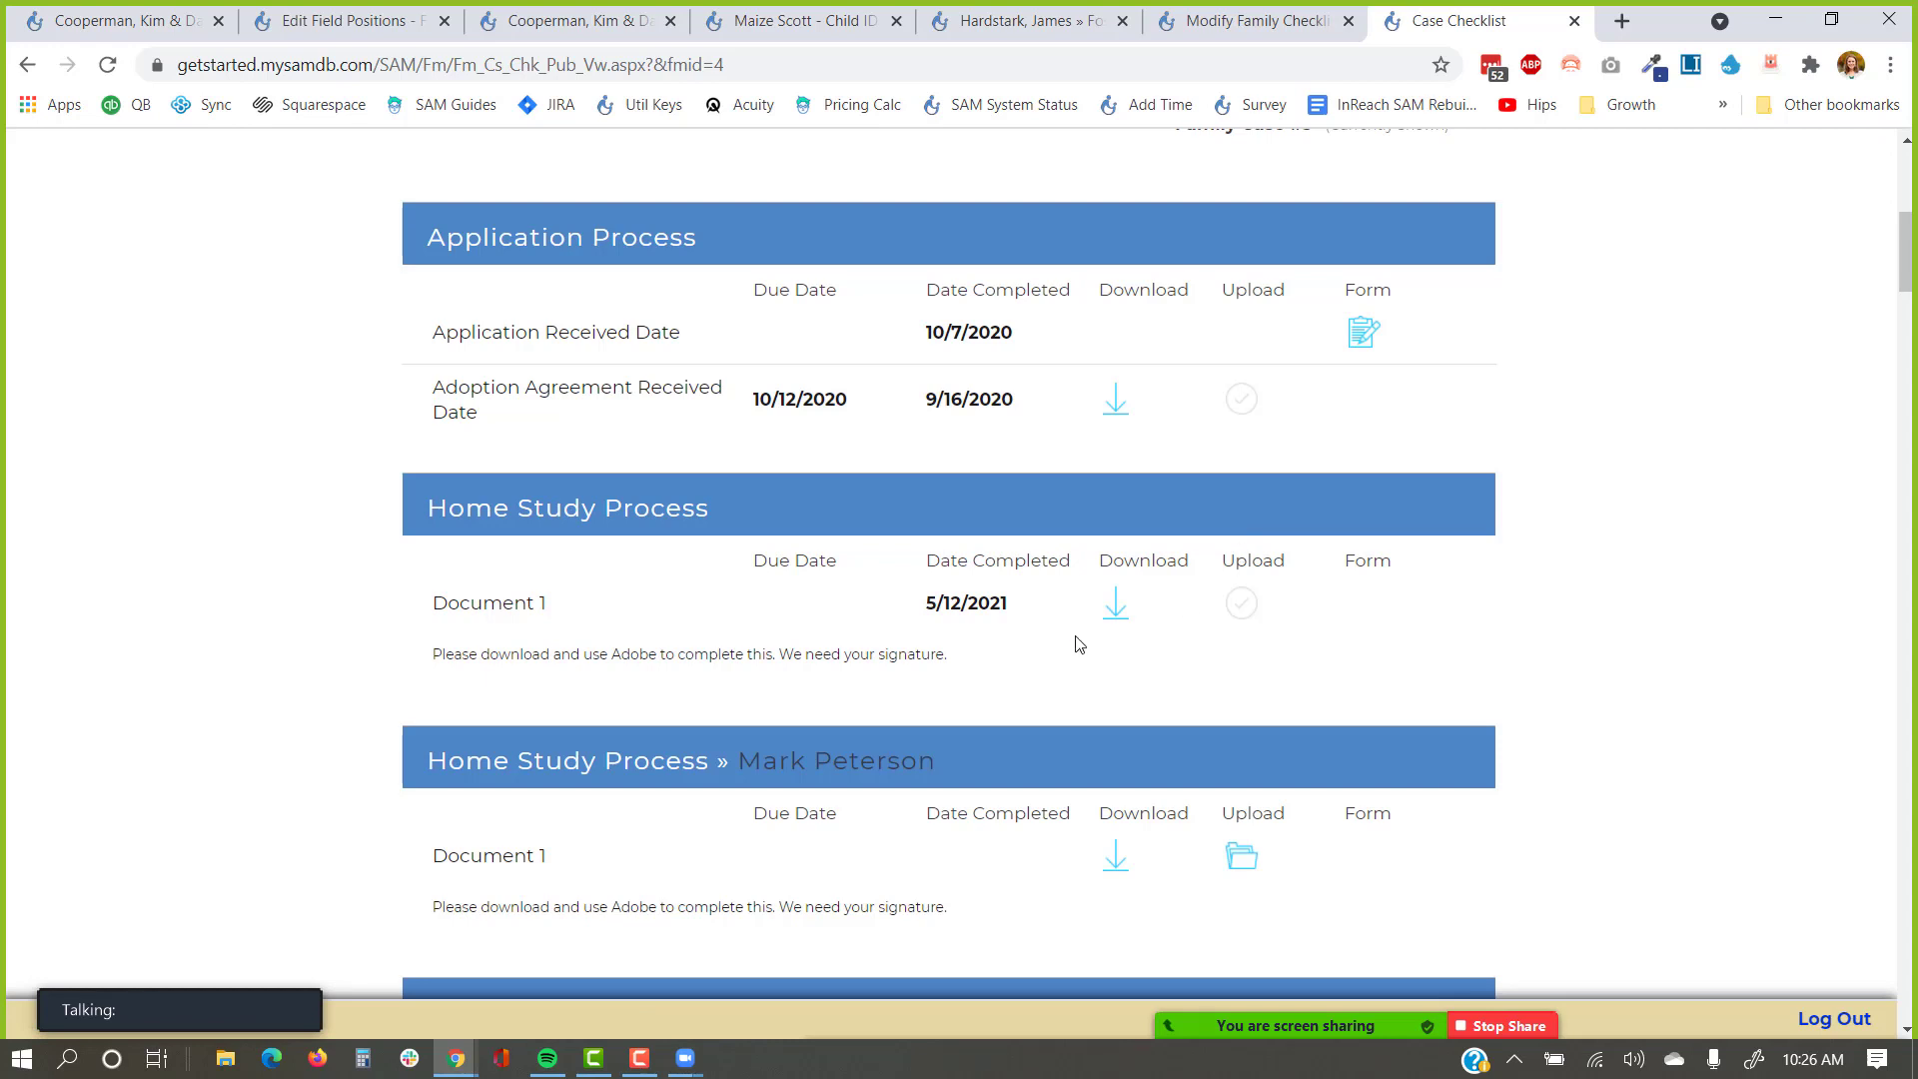
{"action": "left_click_drag", "start_coordinate": [1053, 617], "coordinate": [837, 632]}
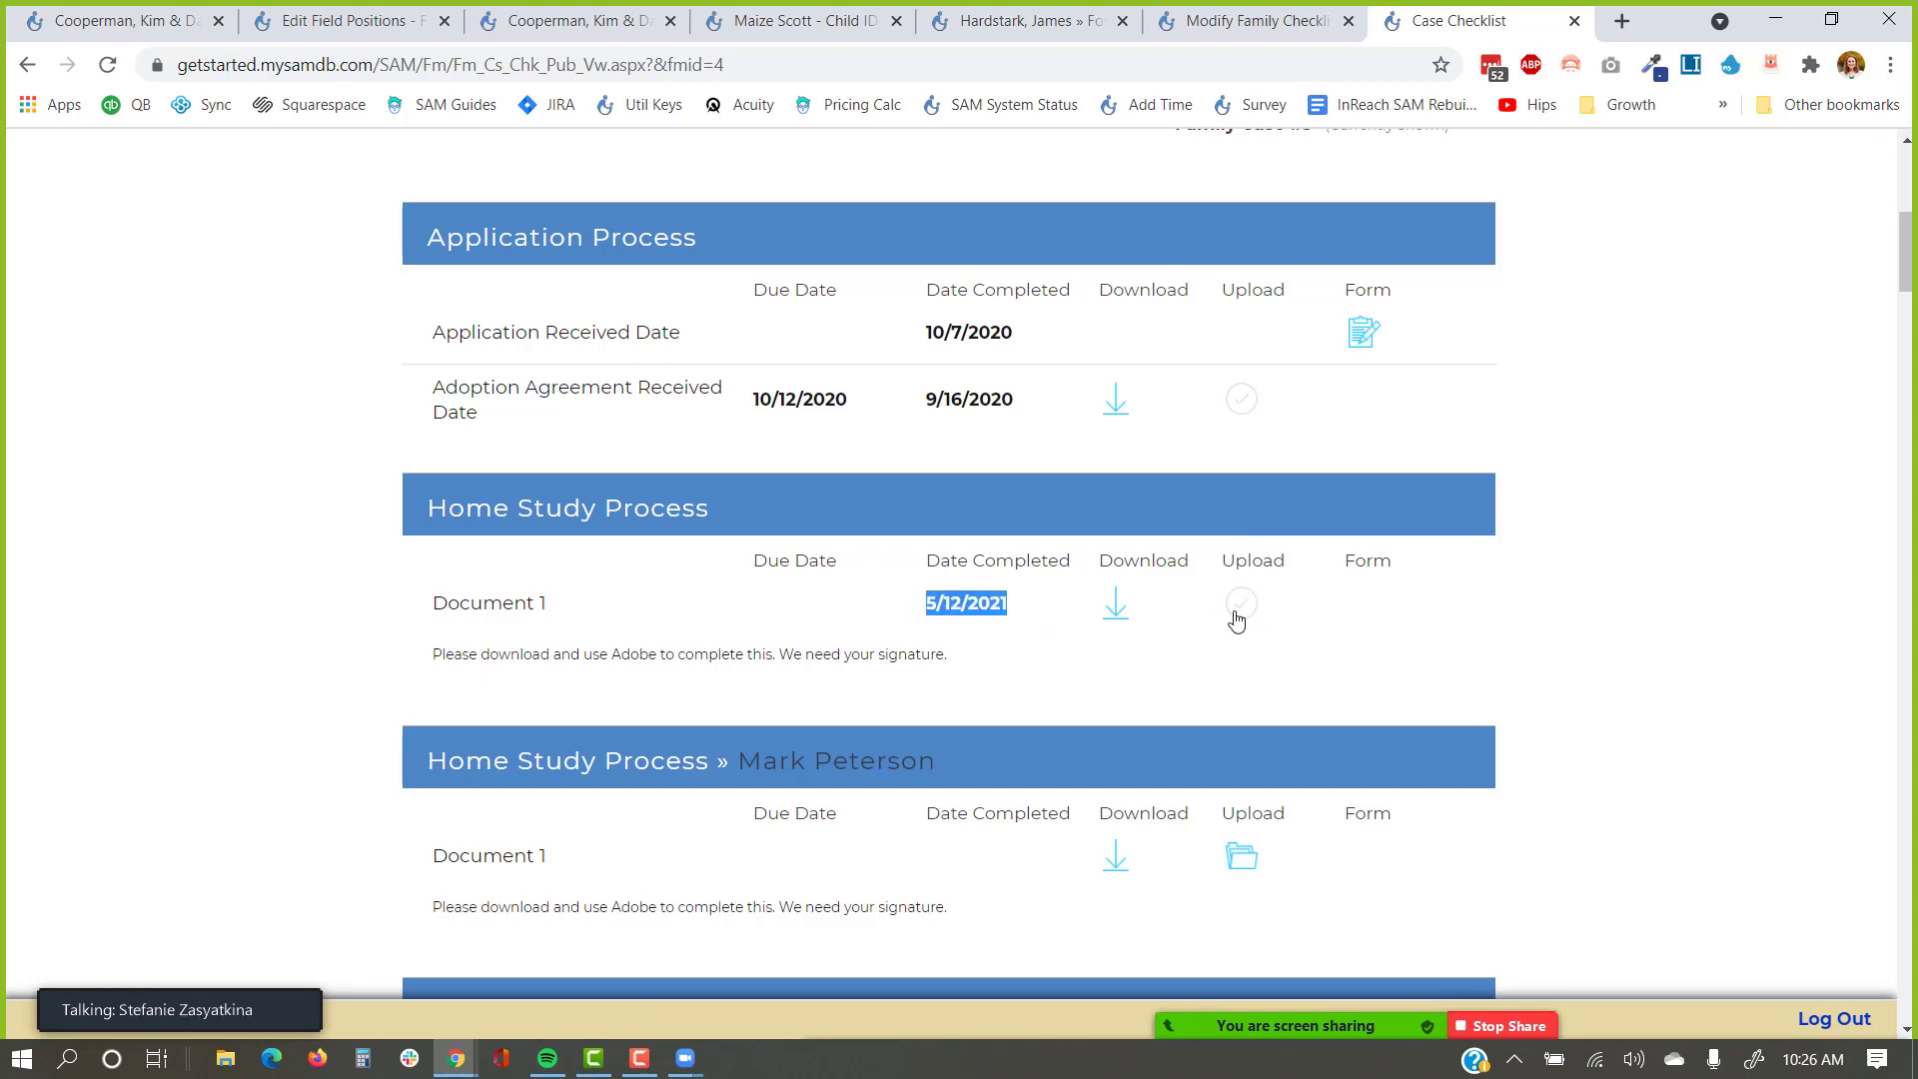
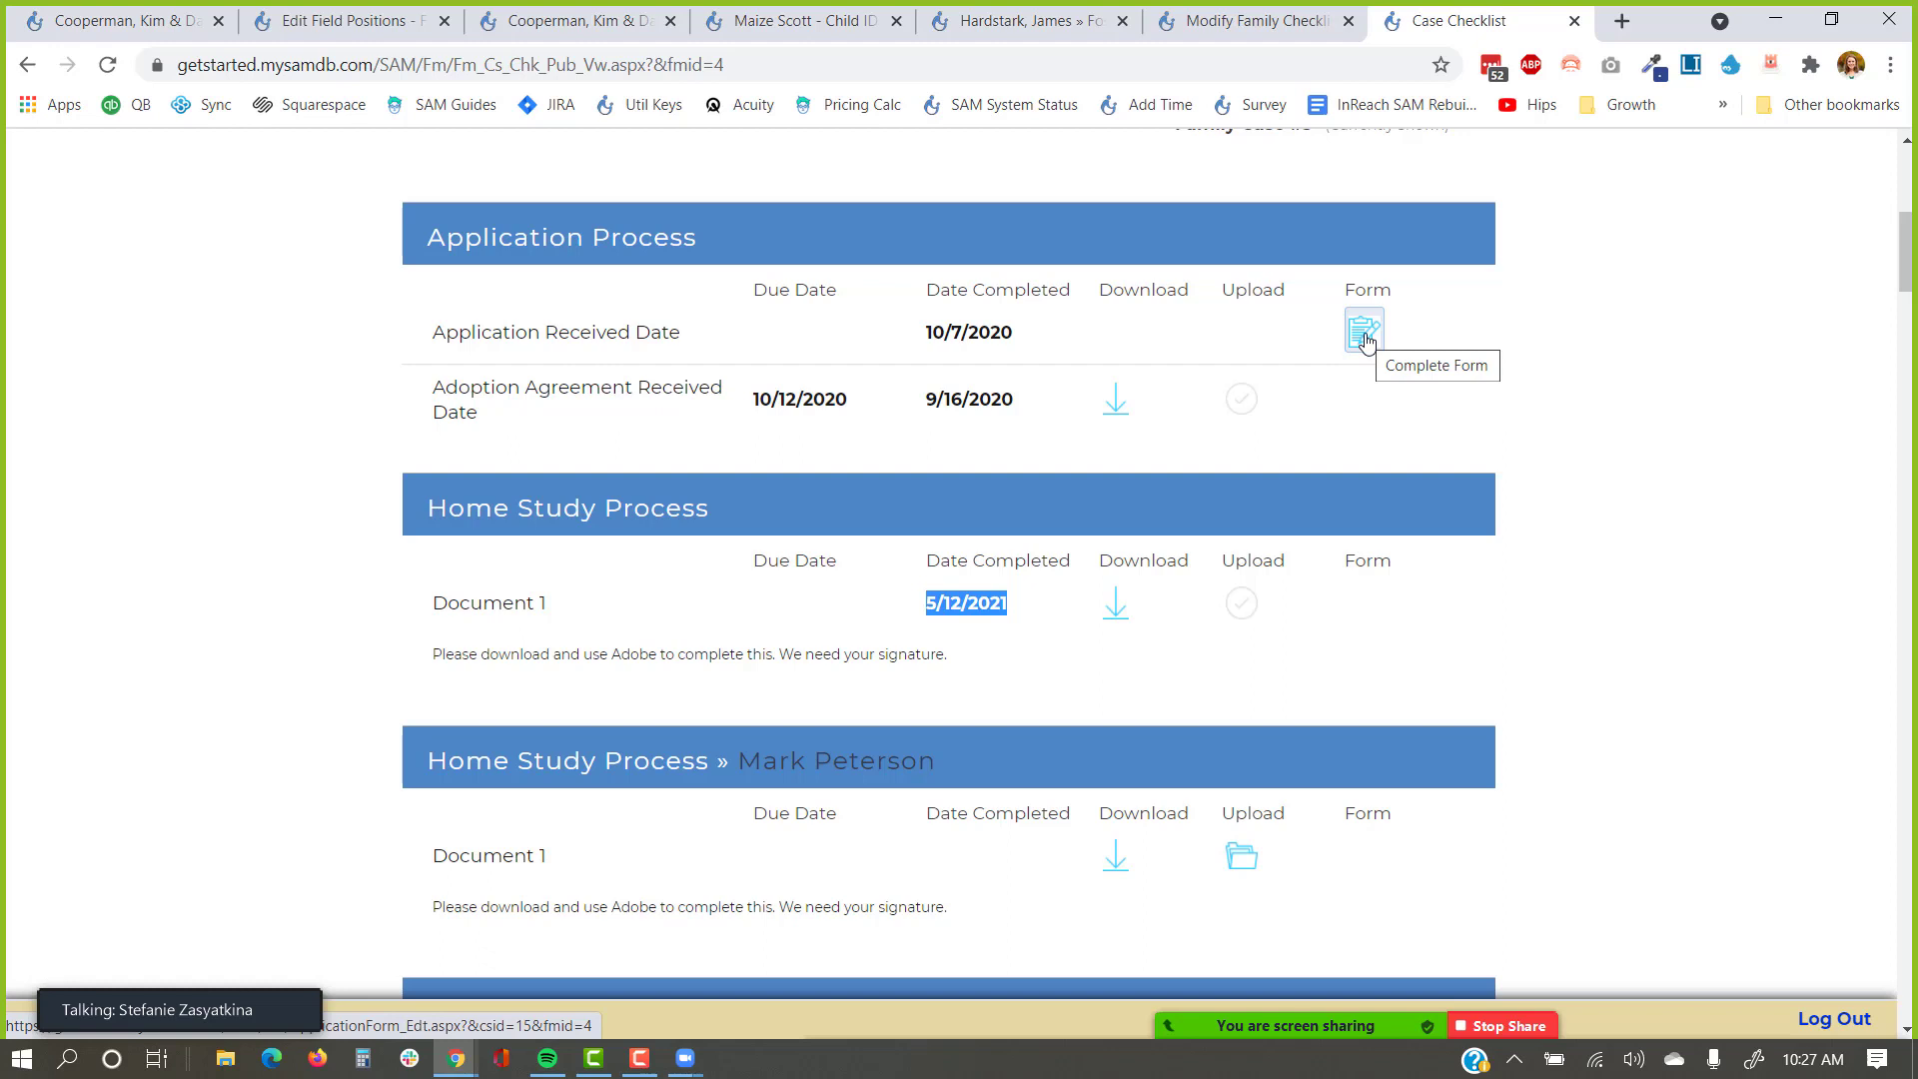
Open the Welcome application form for Application Received Date and look through it.
{"action": "left_click", "coordinate": [1365, 338]}
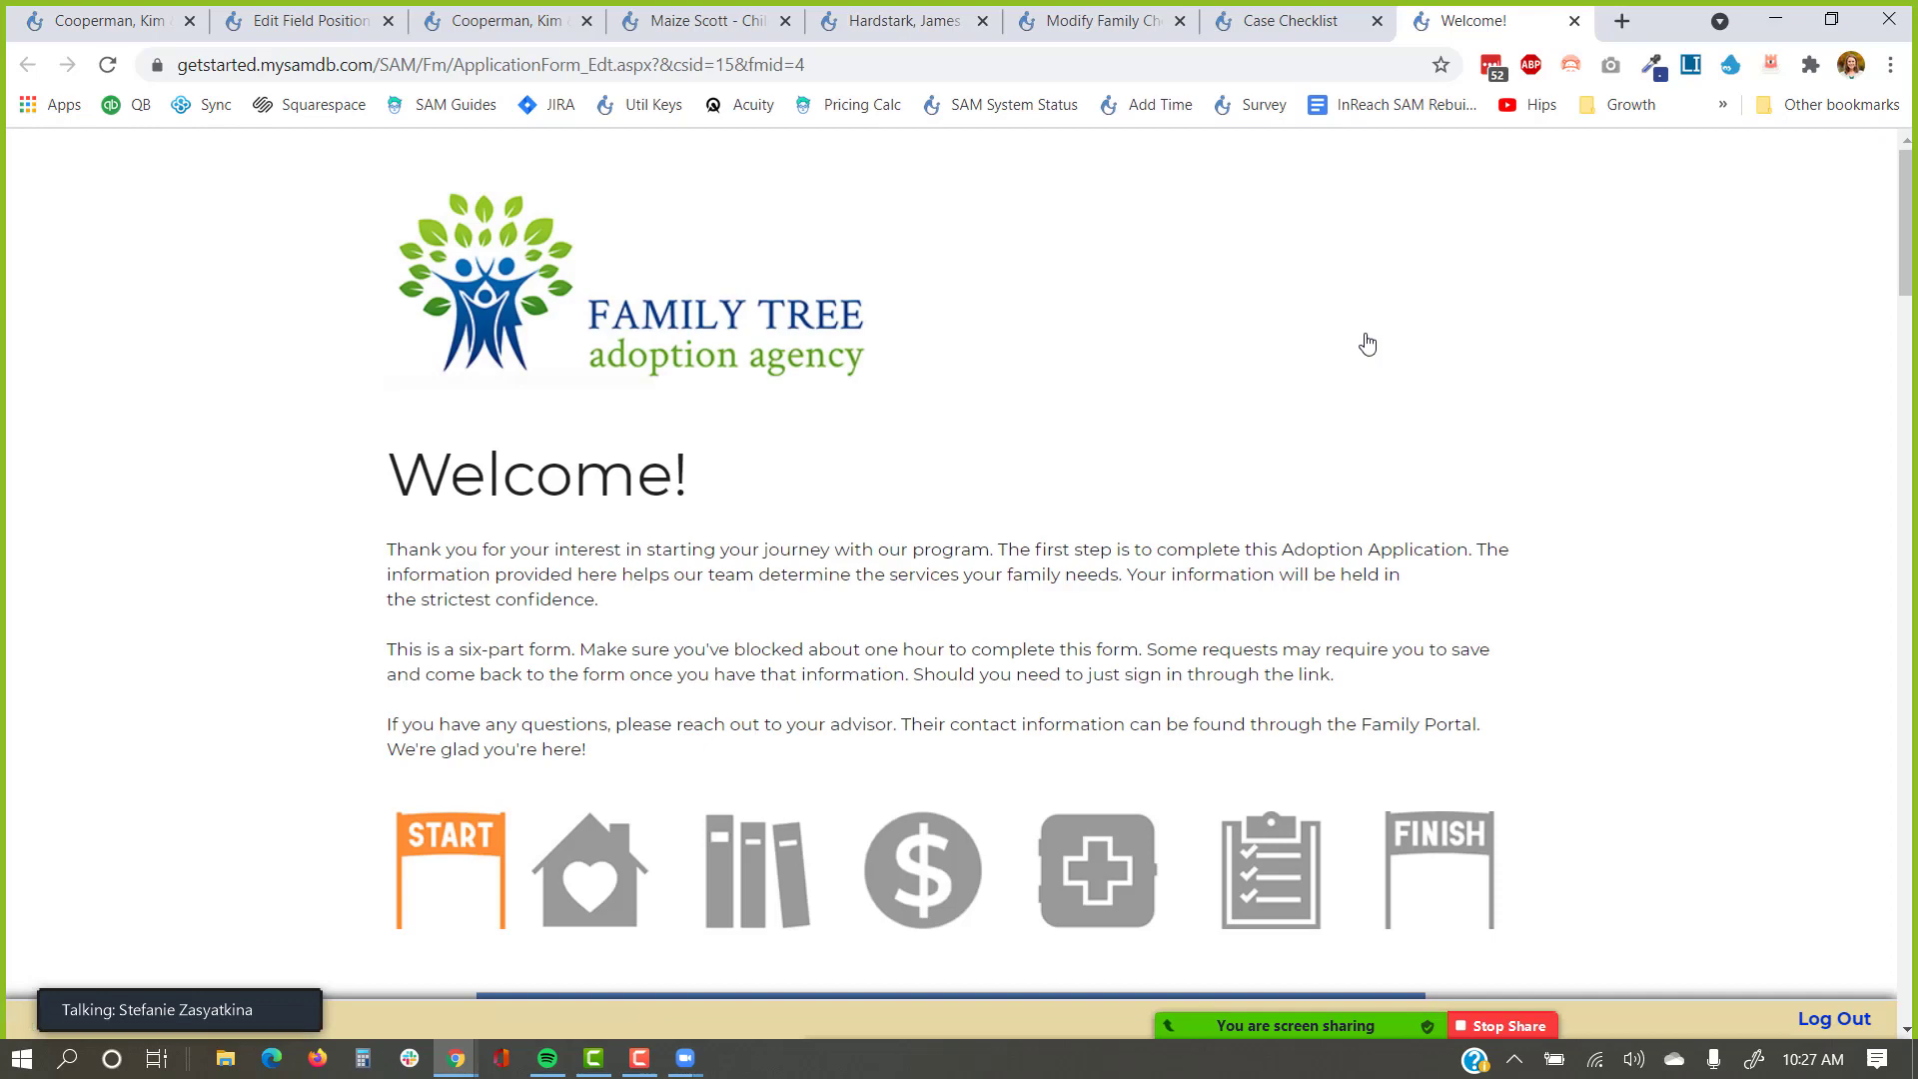
{"action": "scroll", "coordinate": [1303, 449], "scroll_direction": "down", "scroll_amount": 10}
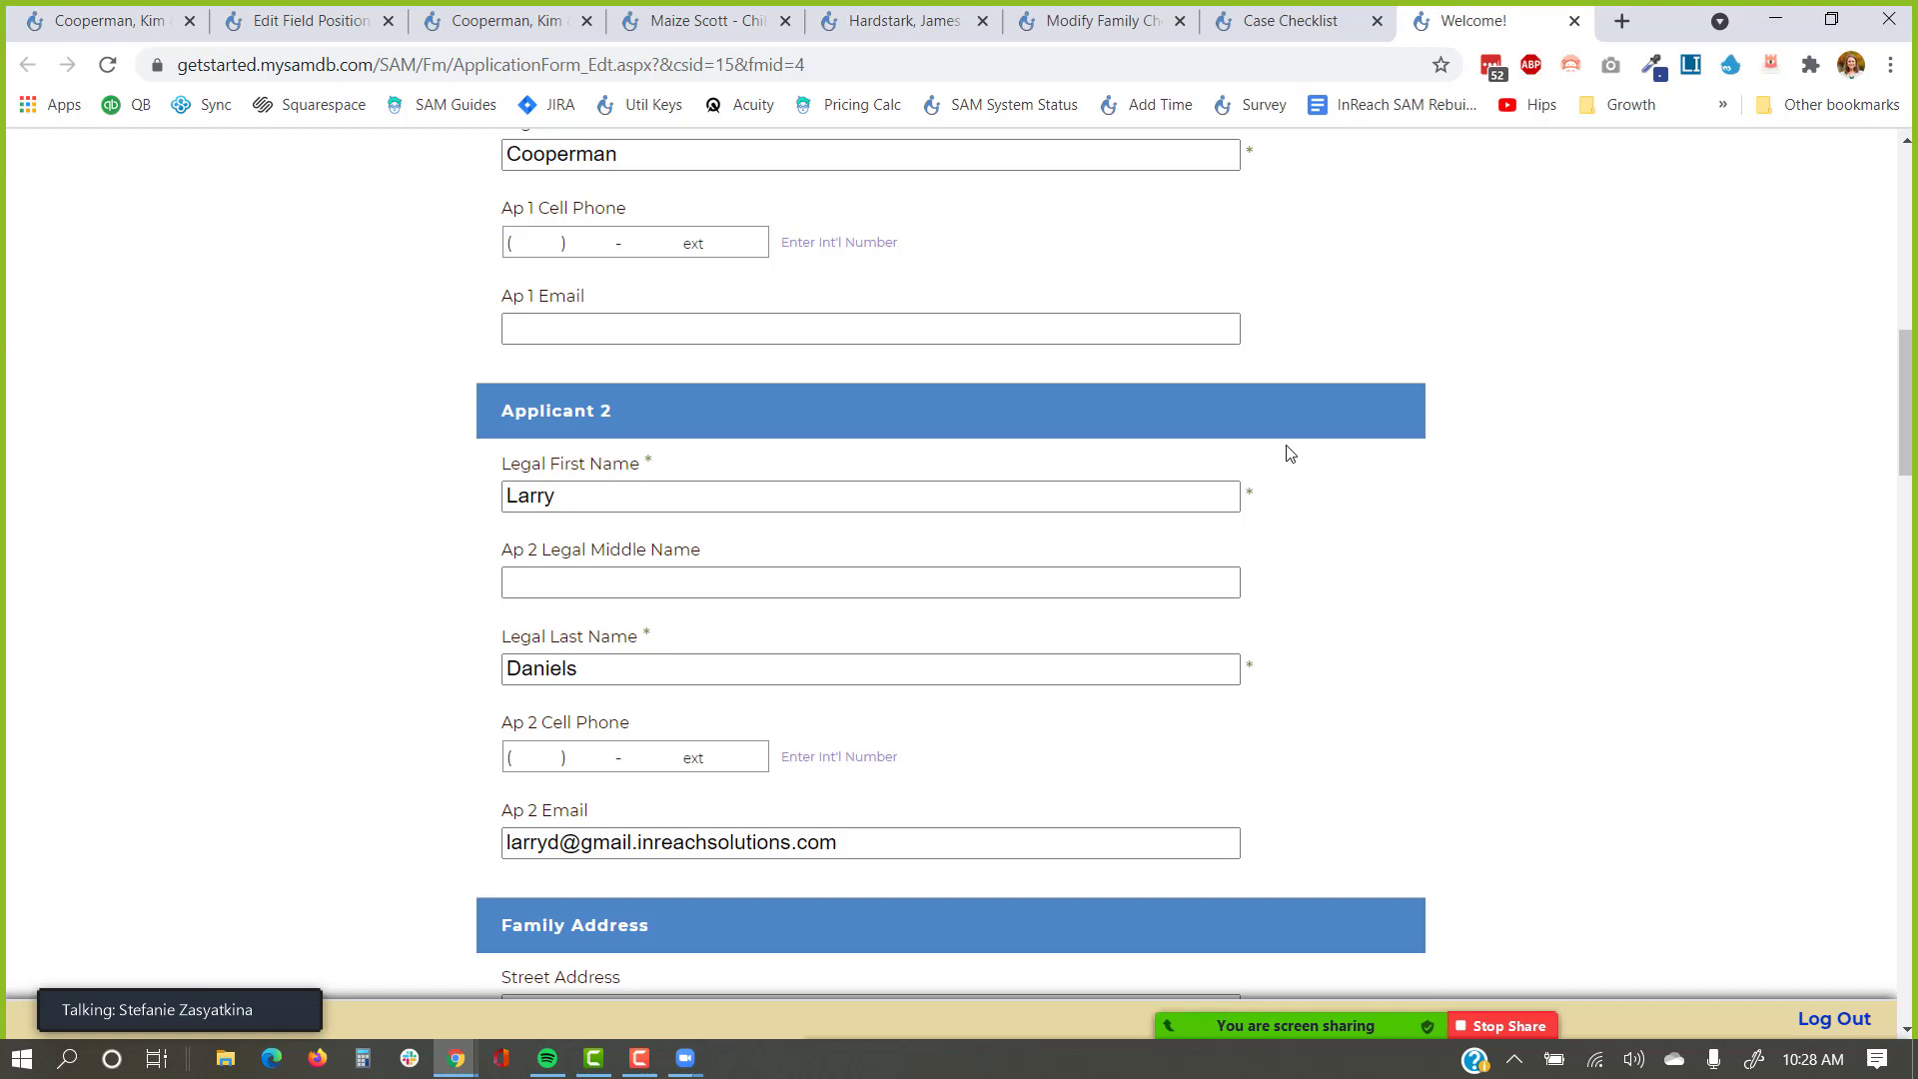
{"action": "scroll", "coordinate": [1299, 459], "scroll_direction": "down", "scroll_amount": 12}
{"action": "scroll", "coordinate": [1286, 481], "scroll_direction": "down", "scroll_amount": 16}
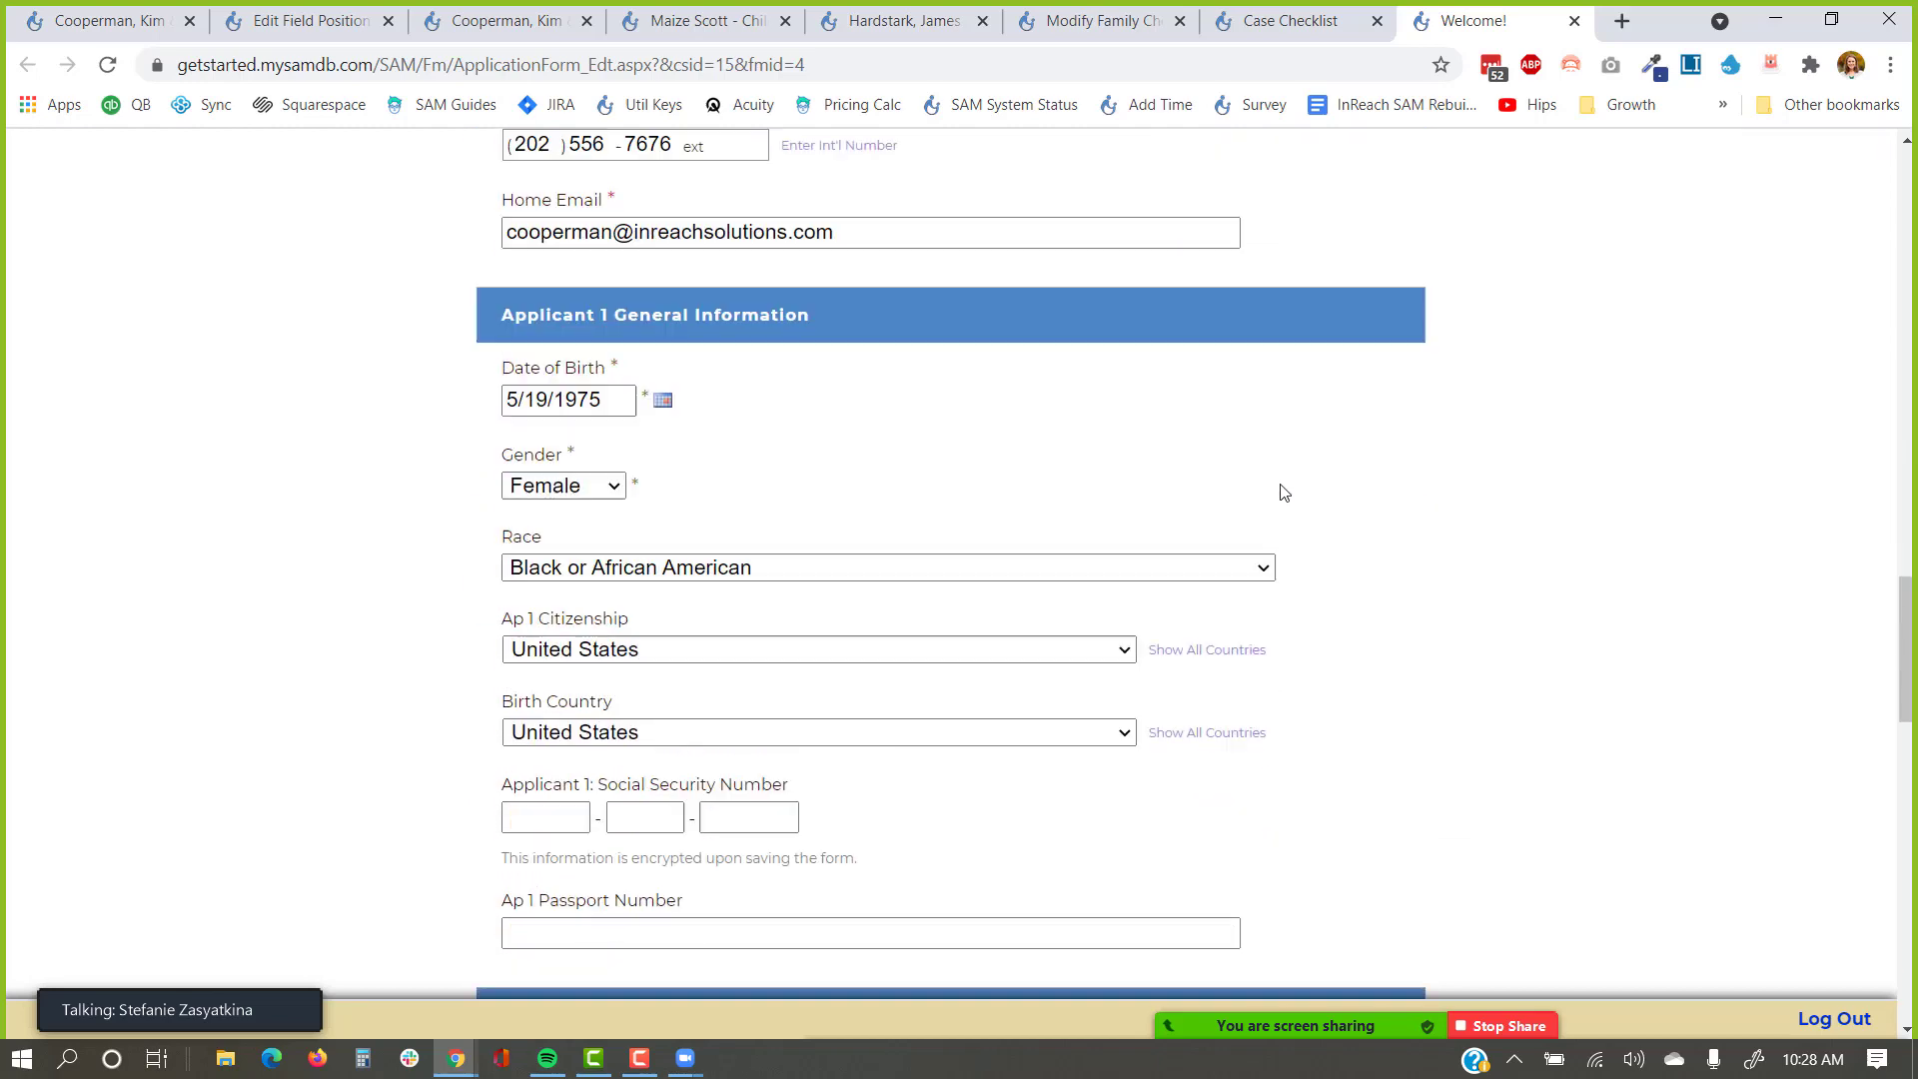
{"action": "scroll", "coordinate": [1283, 538], "scroll_direction": "down", "scroll_amount": 5}
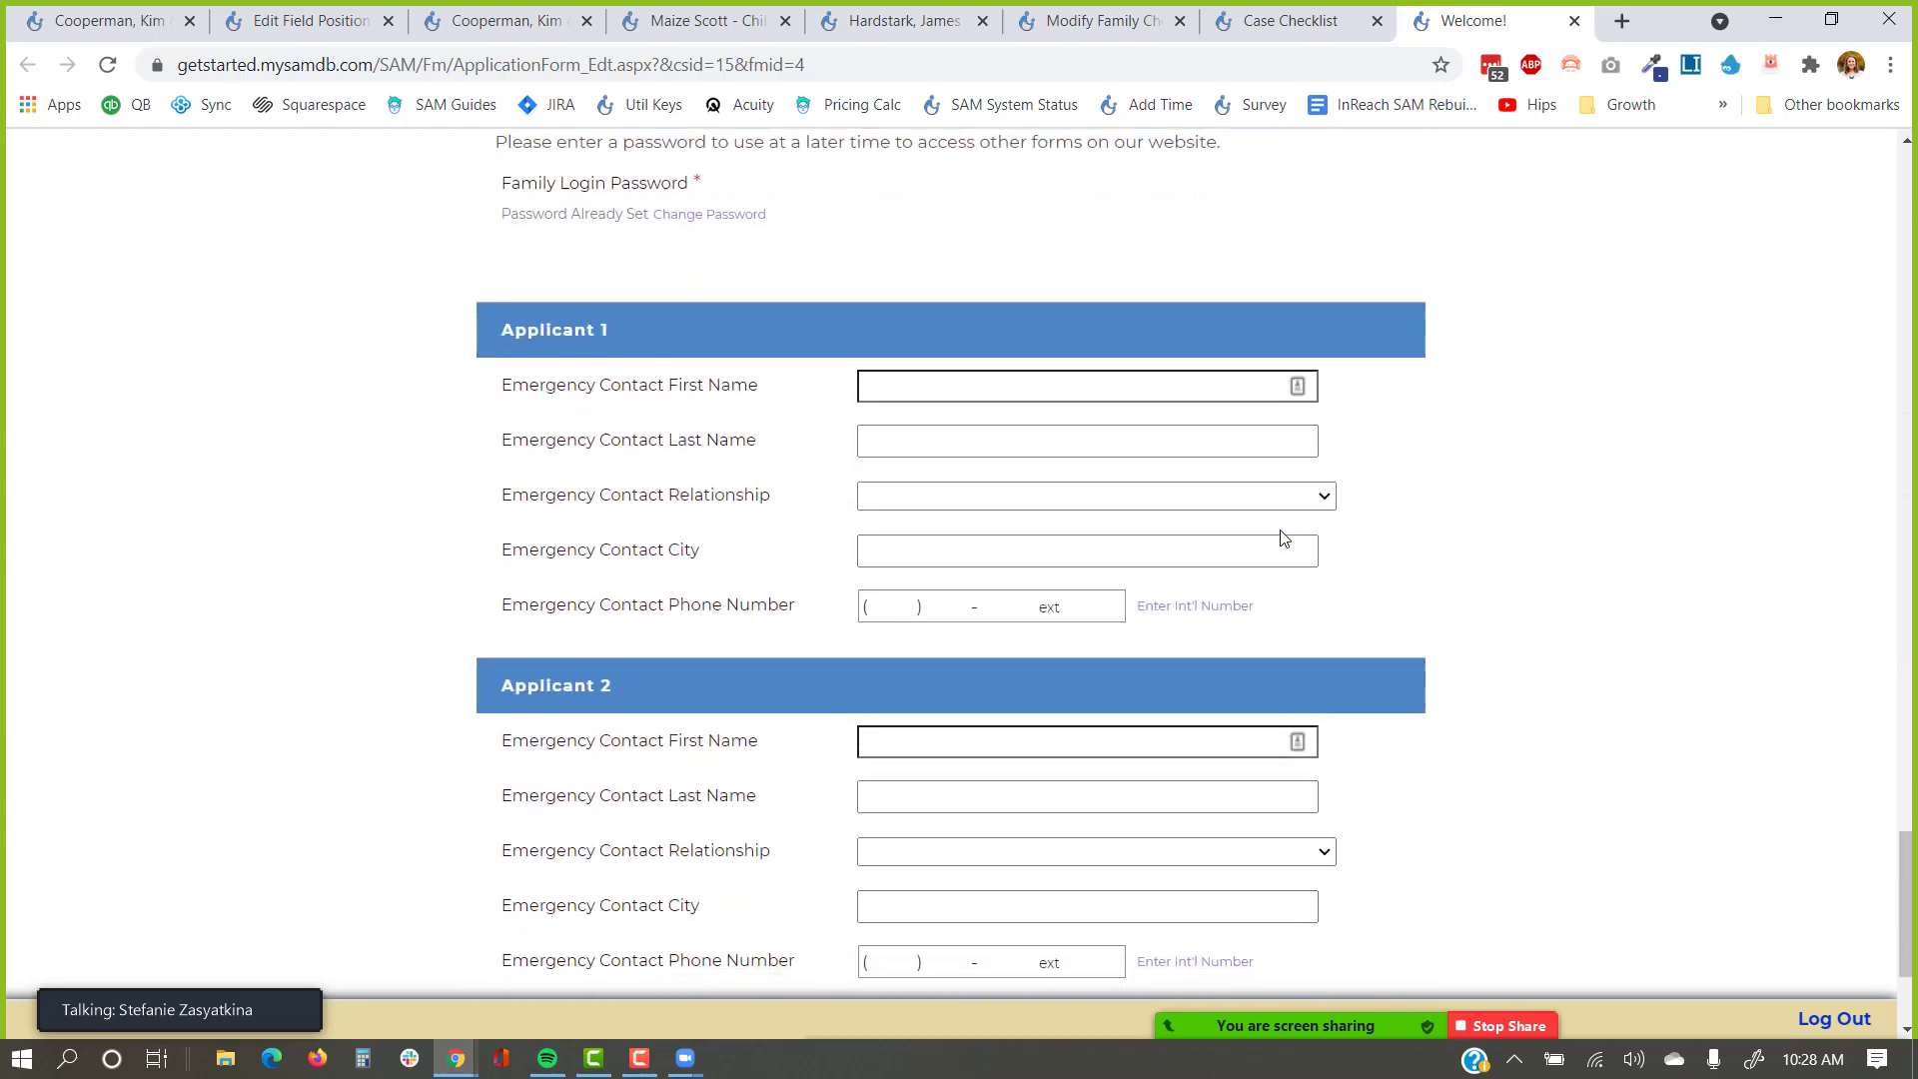
Return to the public Case Checklist and view the Parent Education items, including CPR Training.
{"action": "scroll", "coordinate": [1284, 538], "scroll_direction": "up", "scroll_amount": 3}
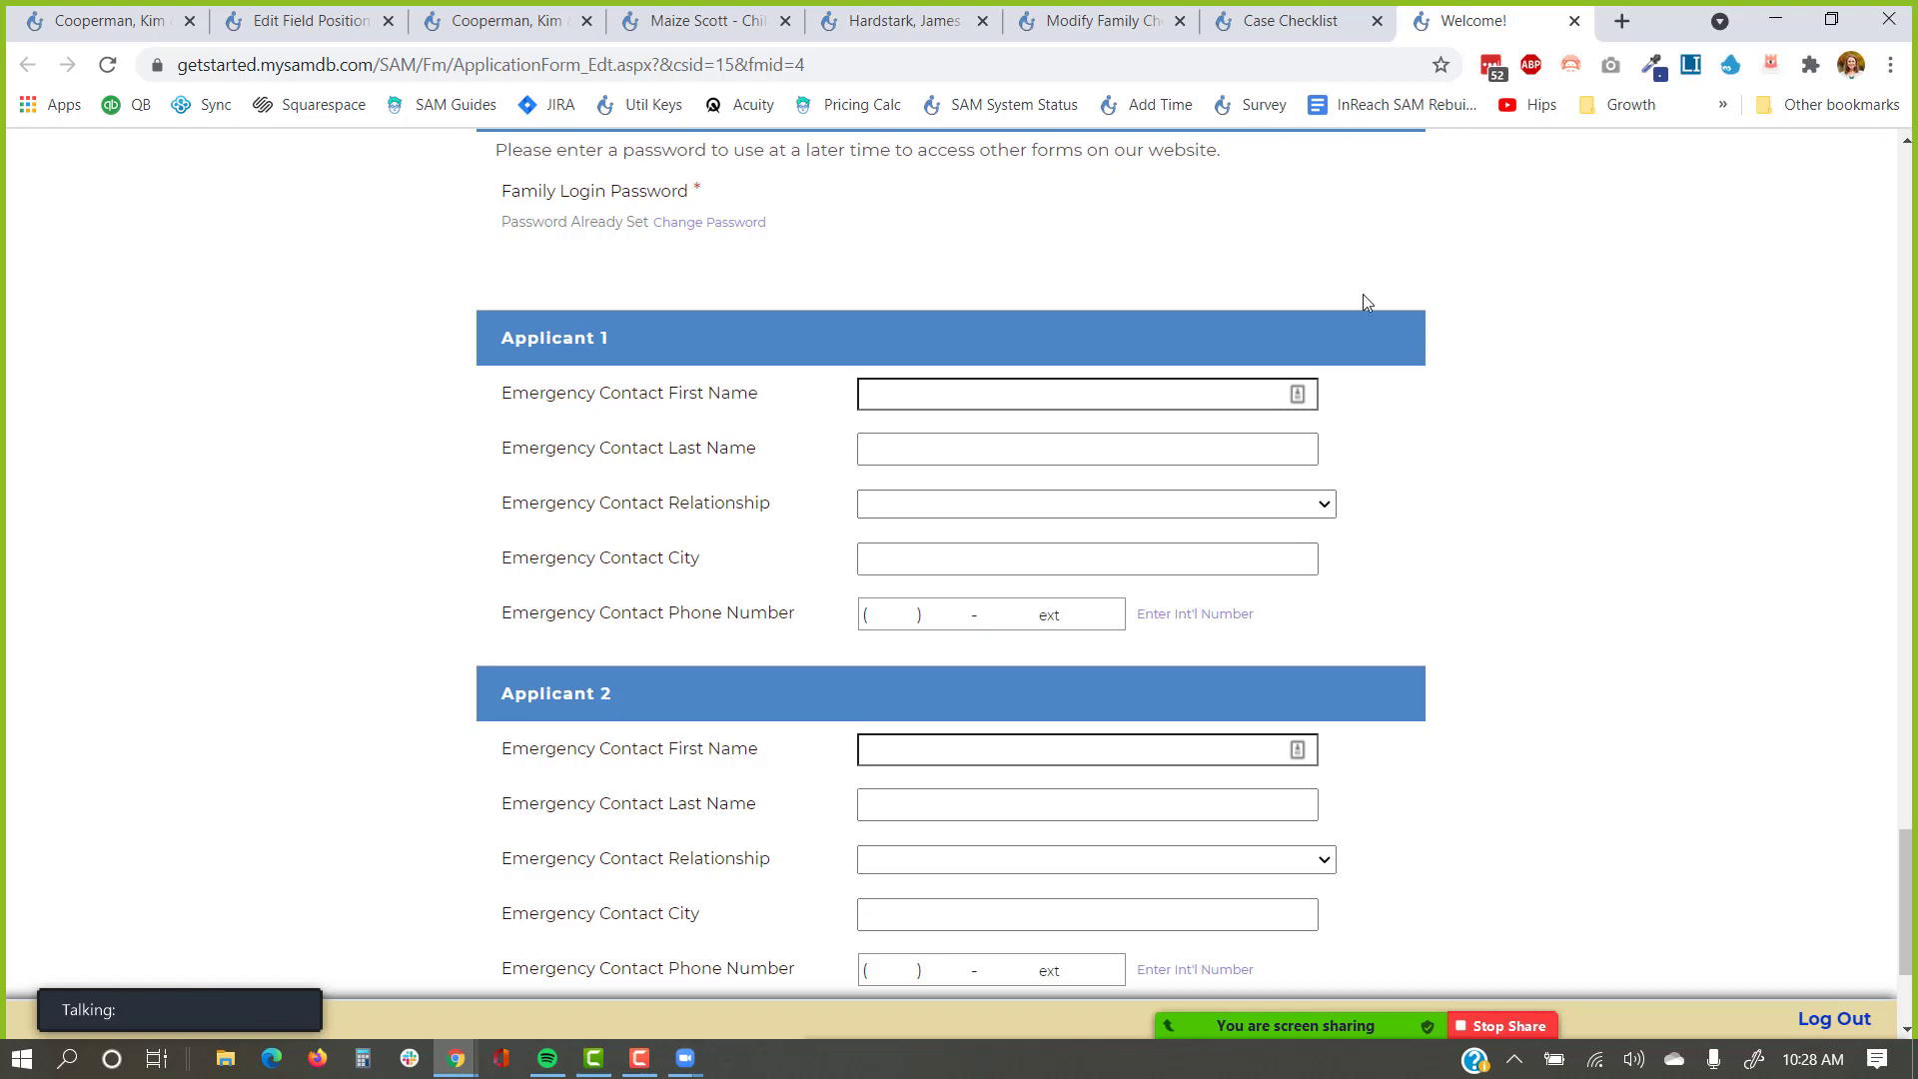
{"action": "left_click", "coordinate": [1329, 18]}
{"action": "scroll", "coordinate": [1338, 440], "scroll_direction": "down", "scroll_amount": 6}
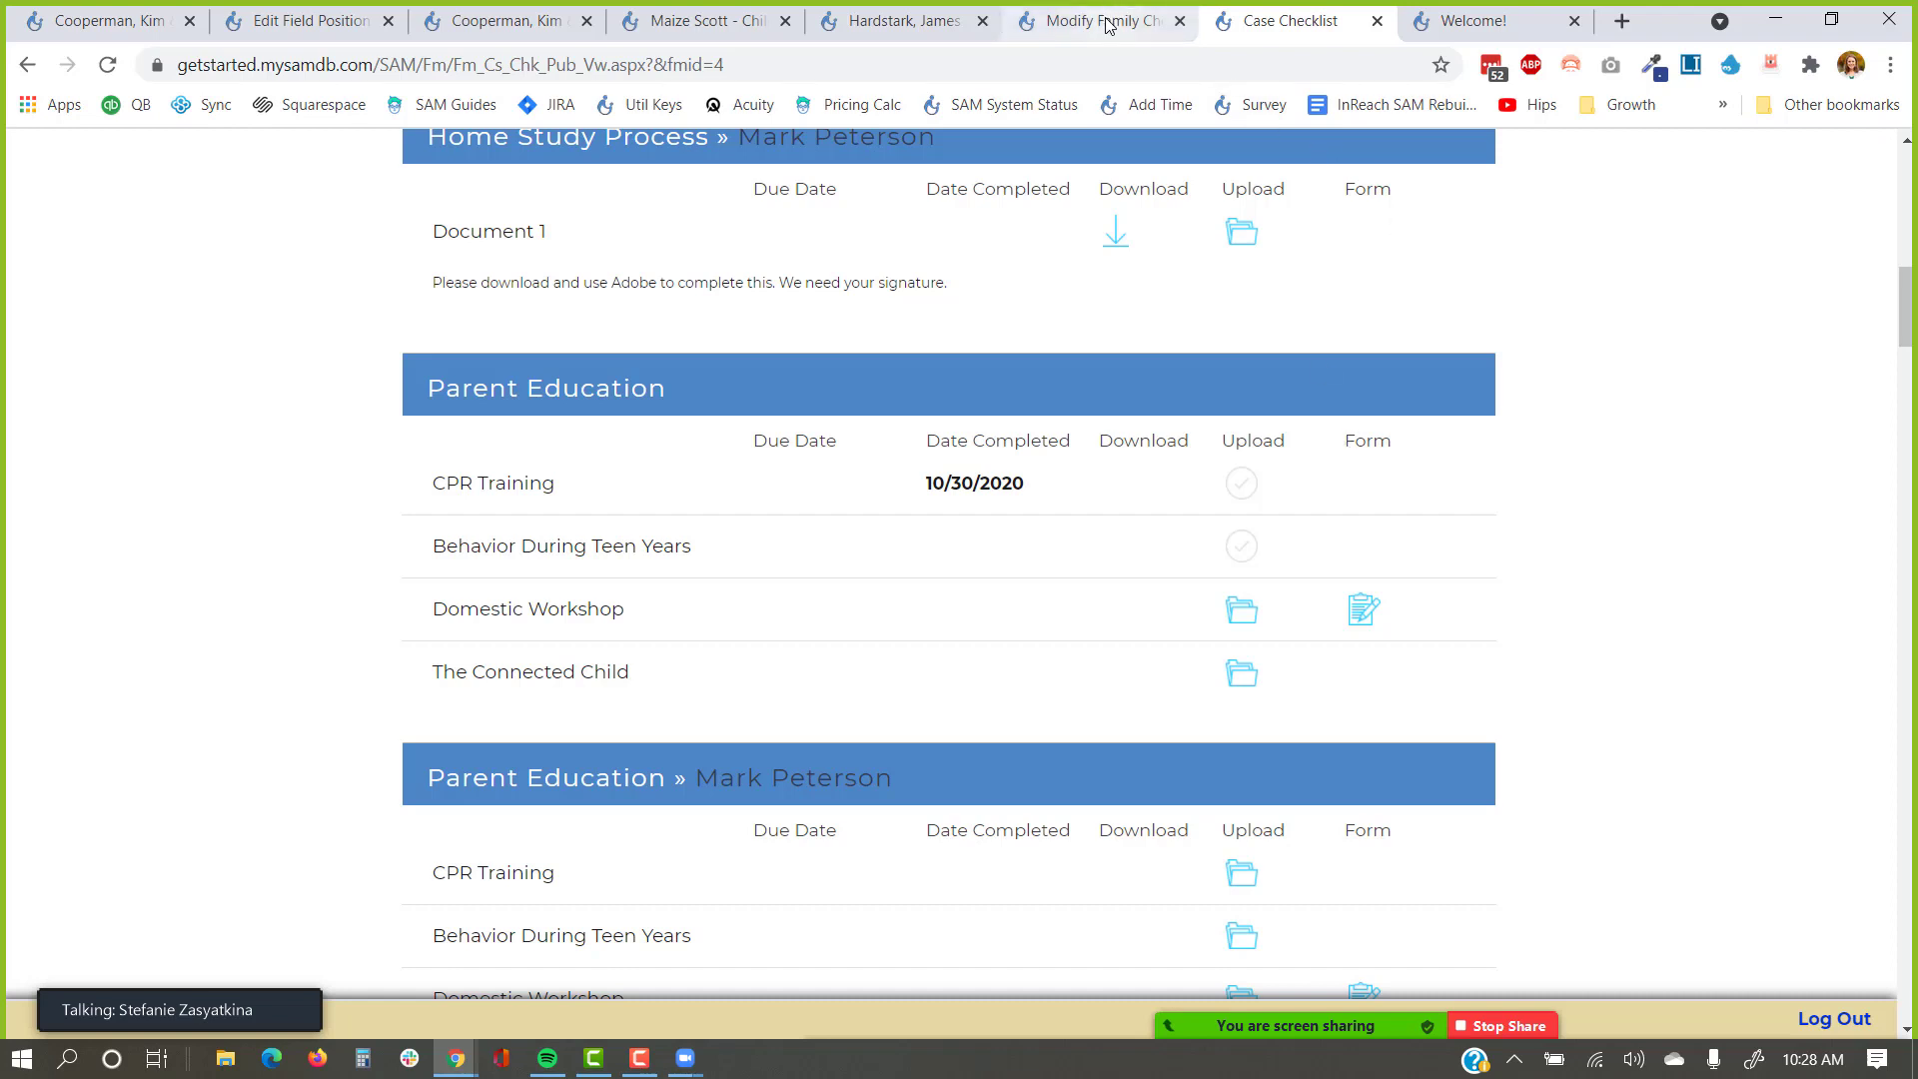
From the family's staff-side record, go to Settings › Checklist Configuration › Family Checklist.
{"action": "left_click", "coordinate": [60, 27]}
{"action": "scroll", "coordinate": [1299, 400], "scroll_direction": "up", "scroll_amount": 1}
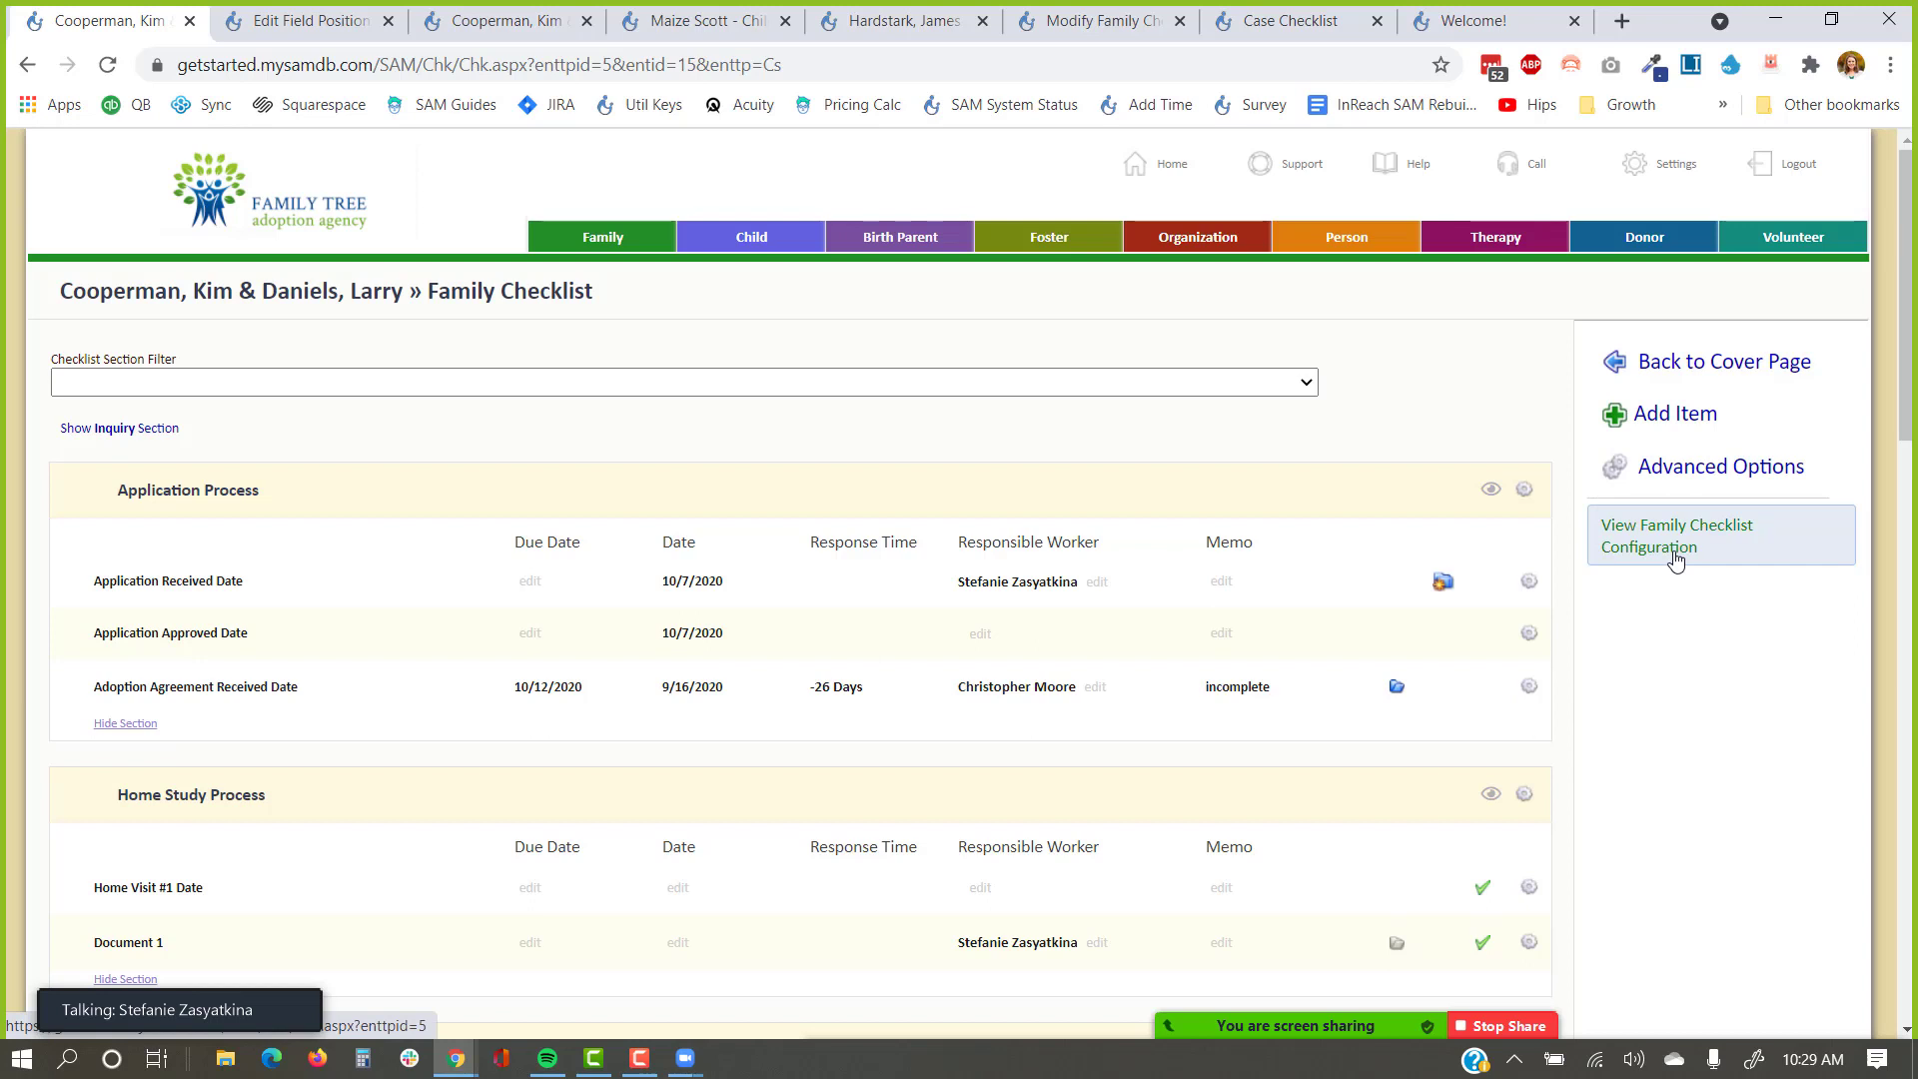
{"action": "left_click", "coordinate": [1676, 159]}
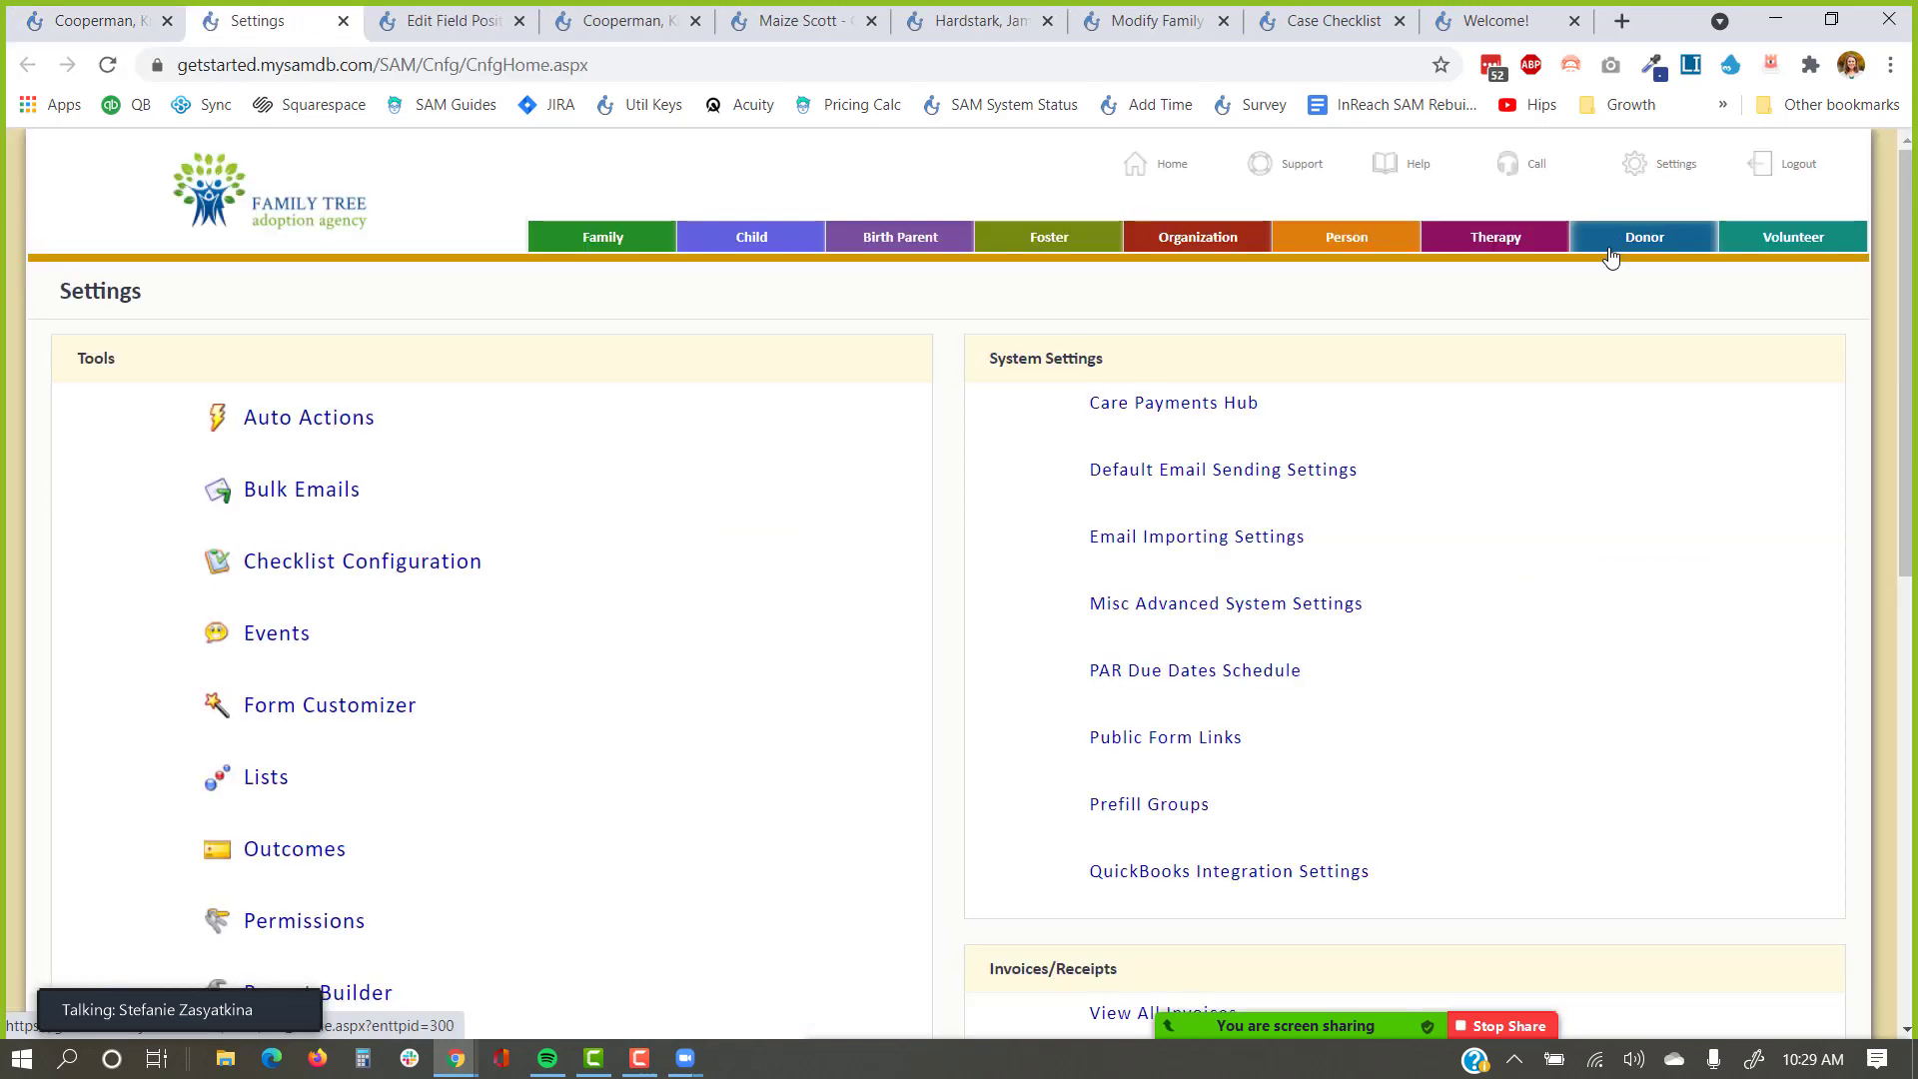
{"action": "left_click", "coordinate": [390, 563]}
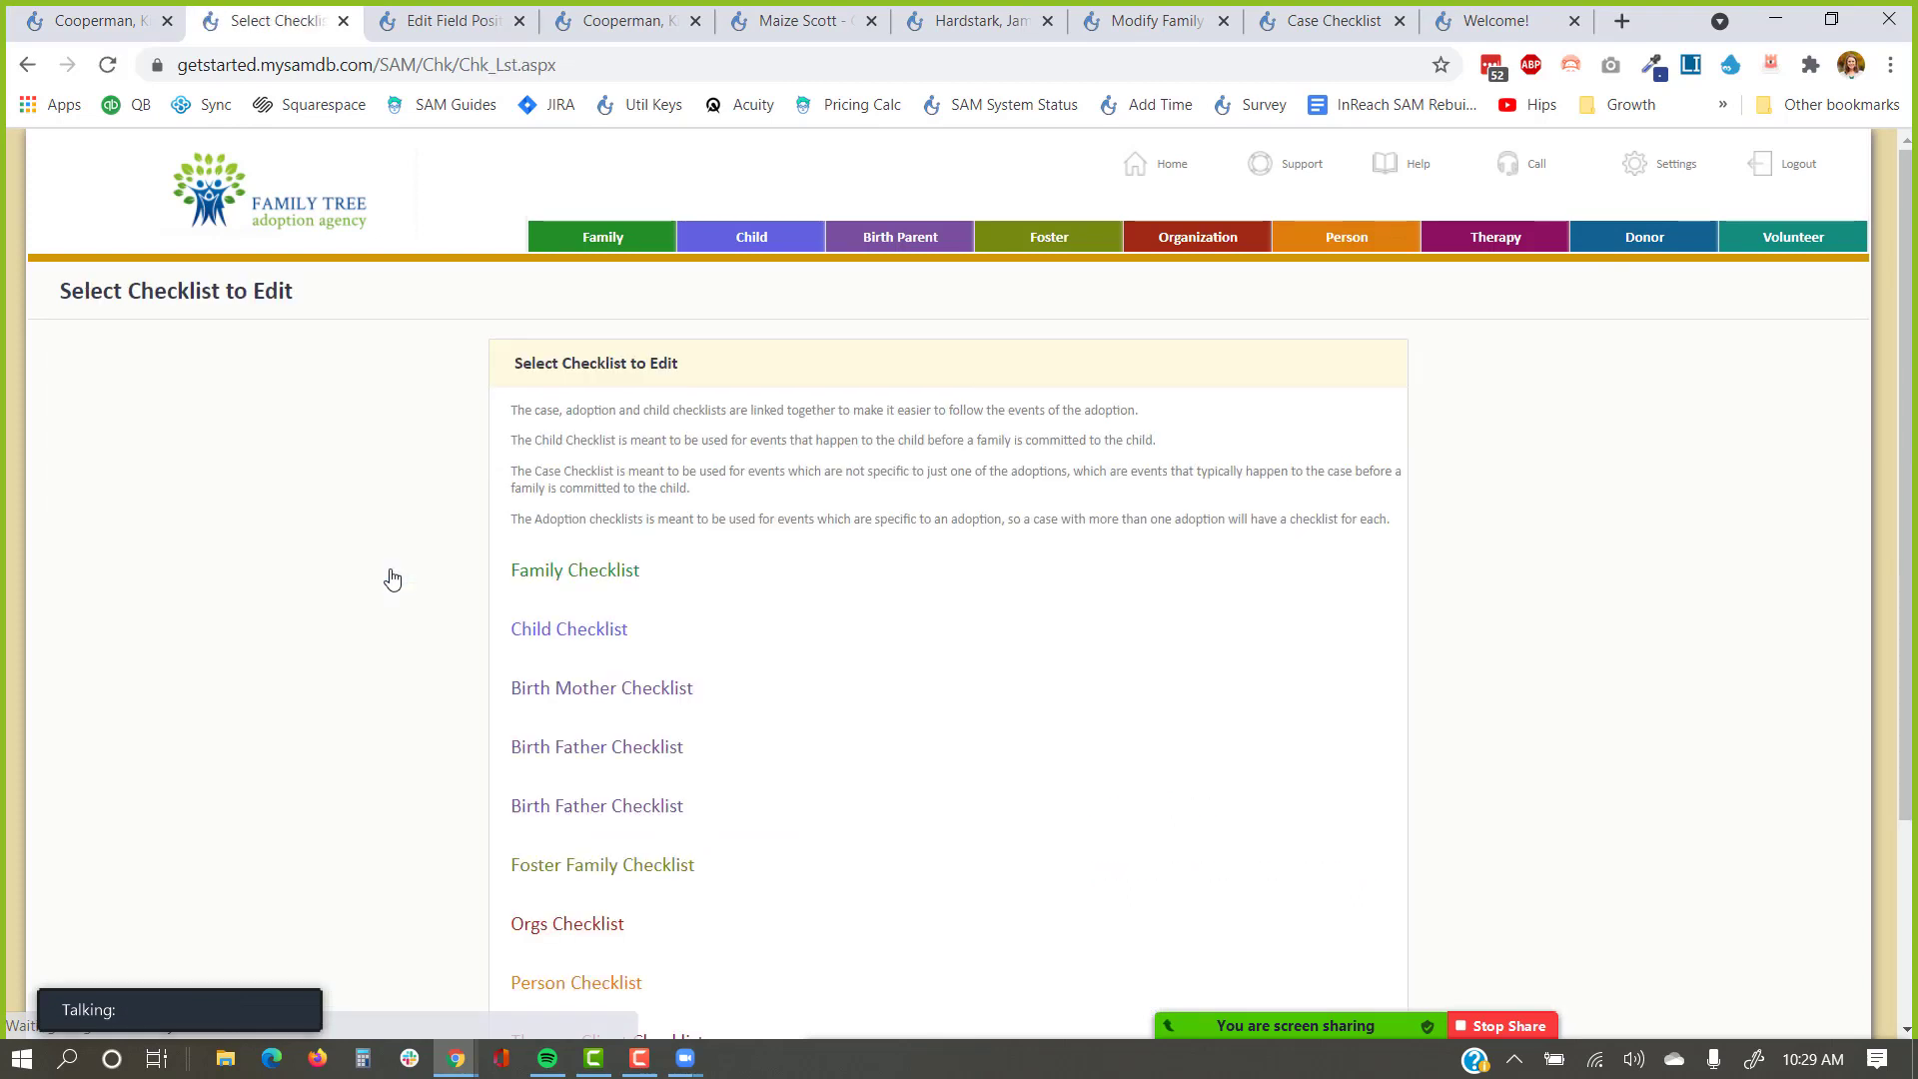
{"action": "scroll", "coordinate": [394, 577], "scroll_direction": "down", "scroll_amount": 1}
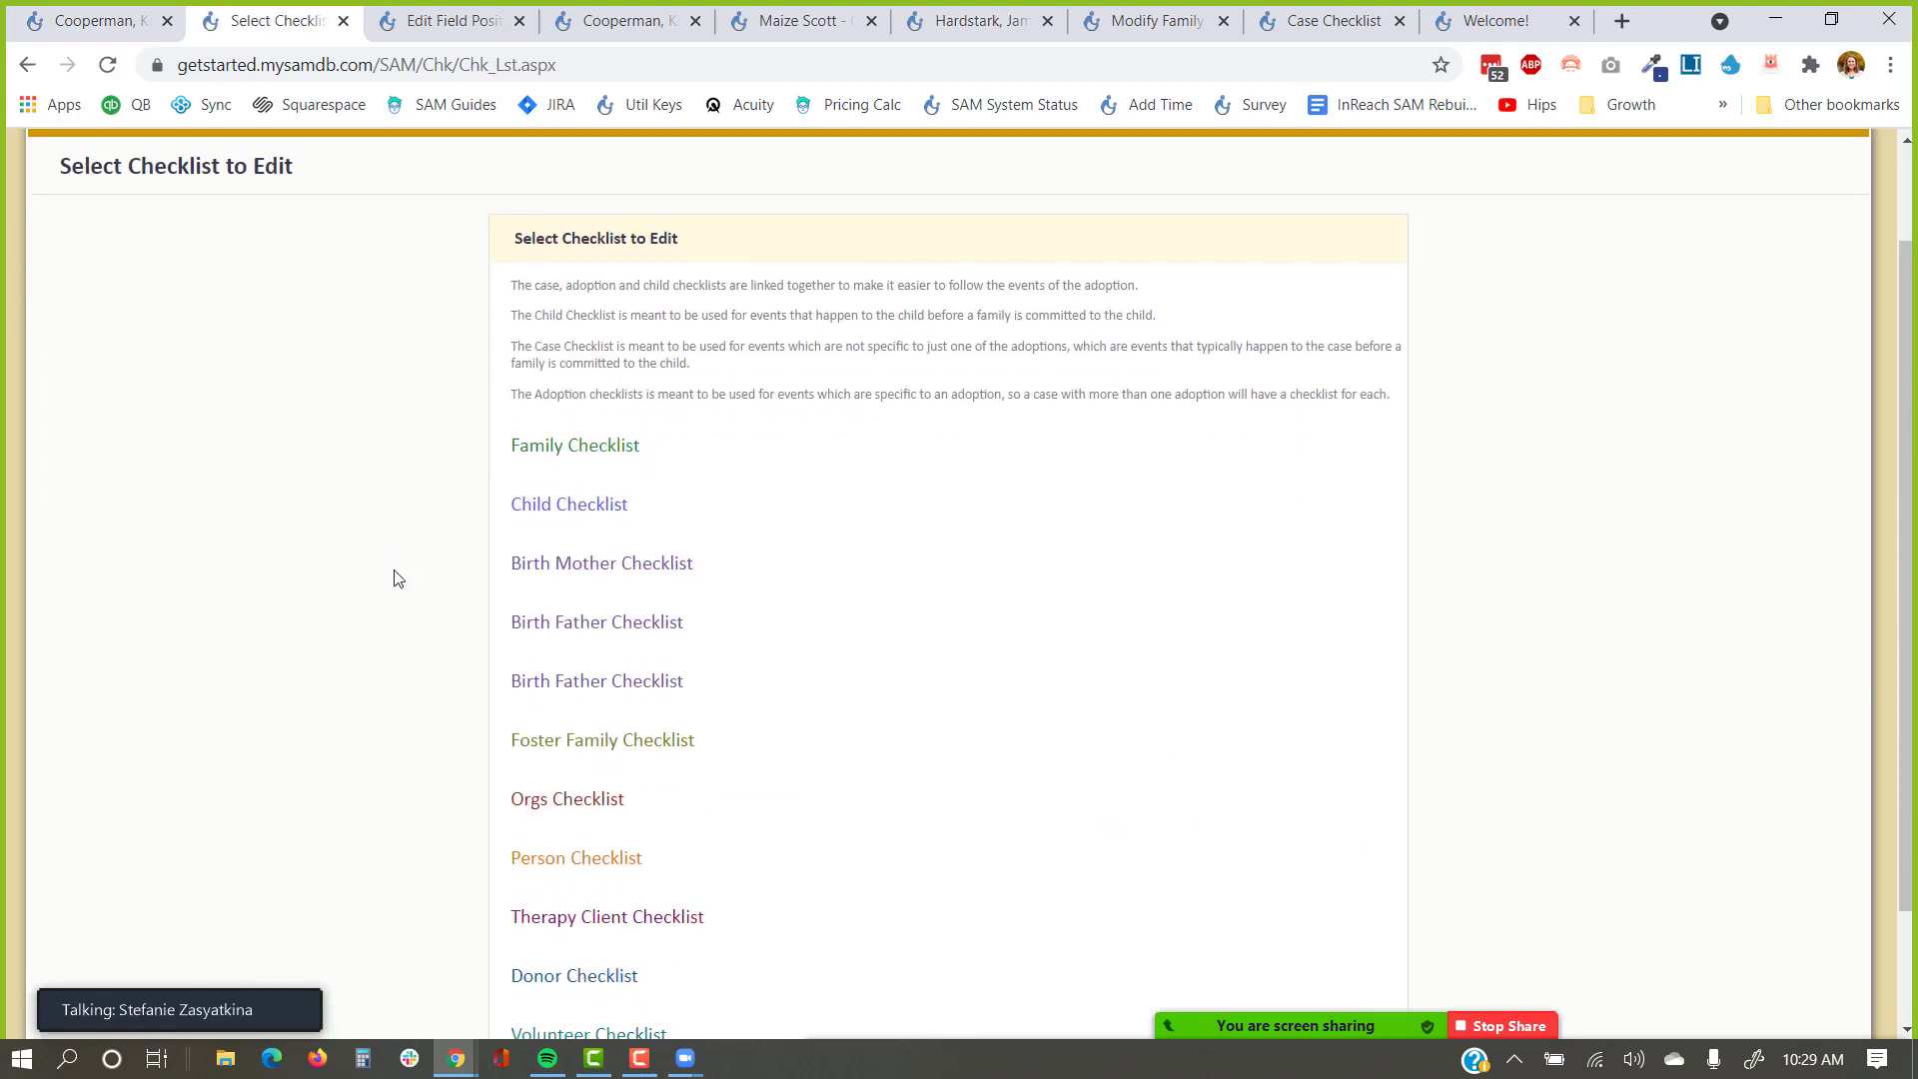
{"action": "left_click", "coordinate": [540, 448]}
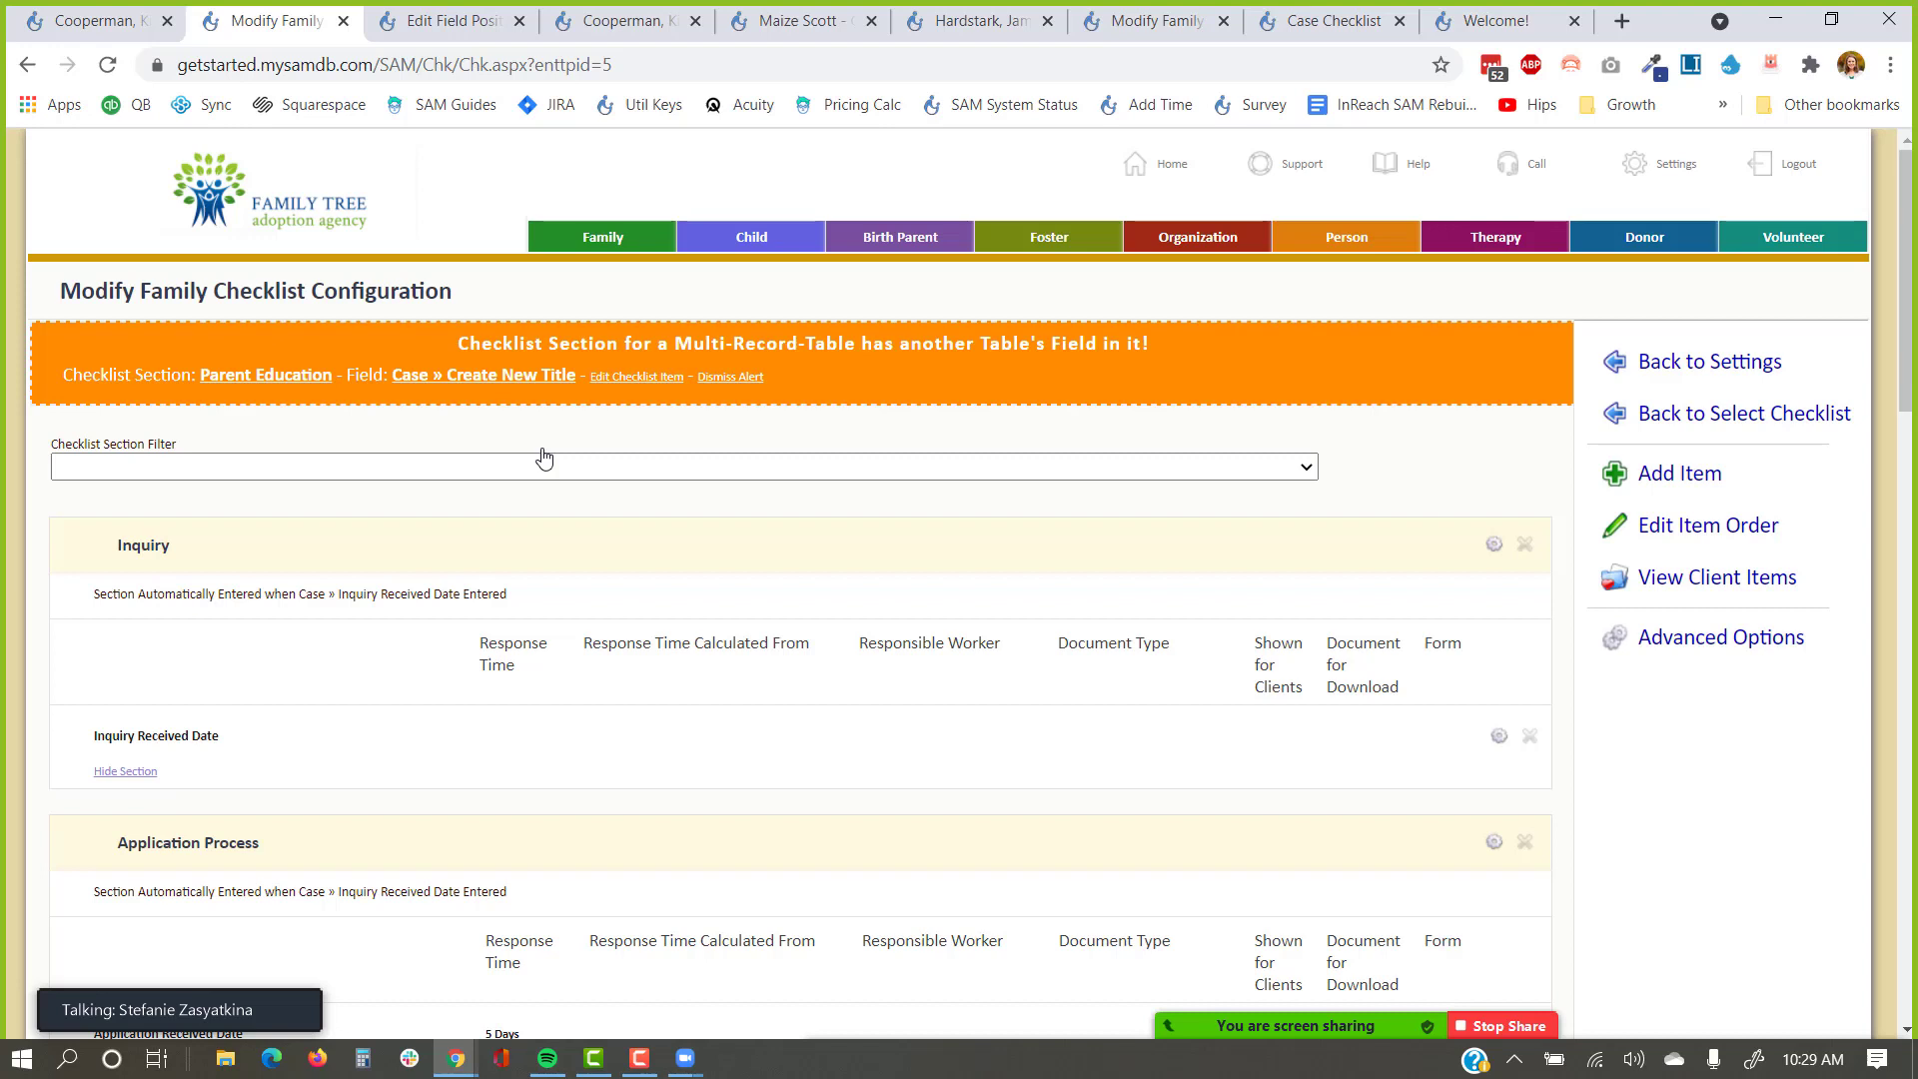
Add a new checklist item placed in the existing Inquiry section.
{"action": "left_click", "coordinate": [1667, 476]}
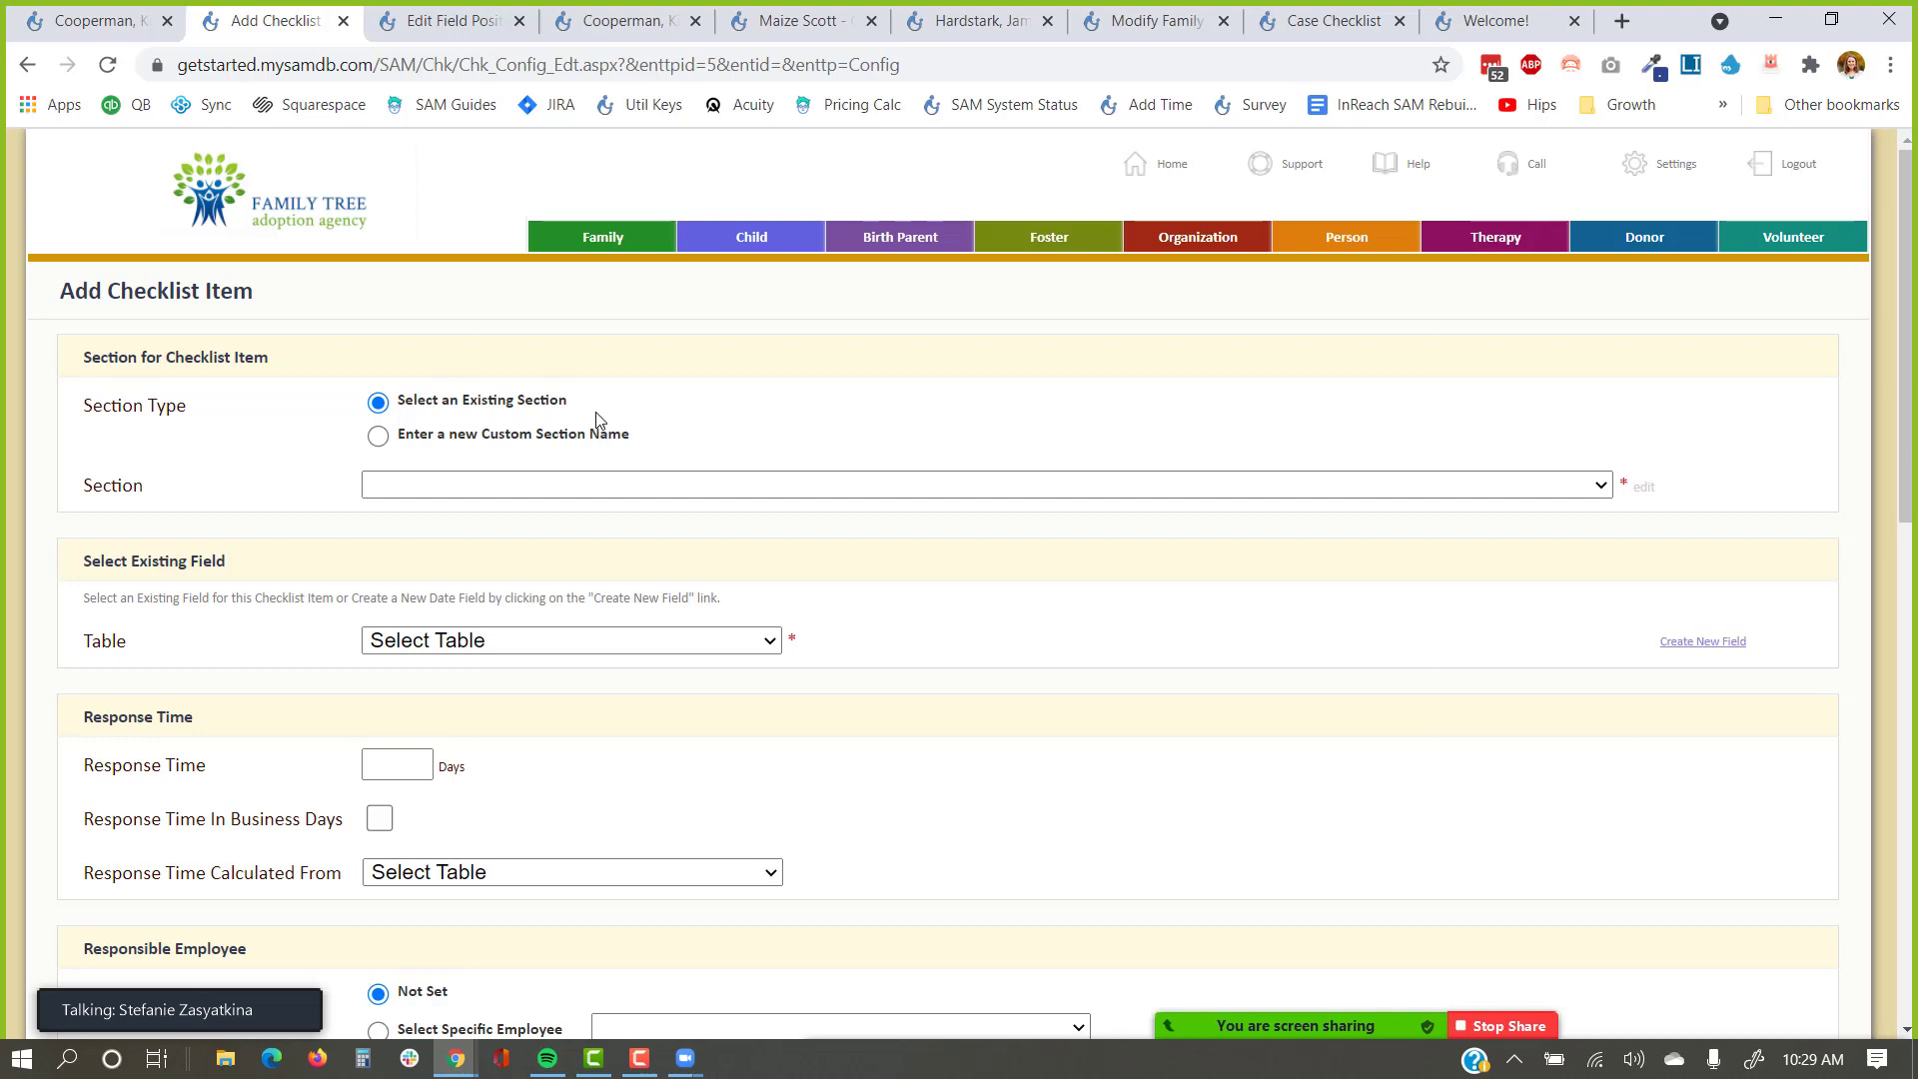
{"action": "left_click", "coordinate": [435, 486]}
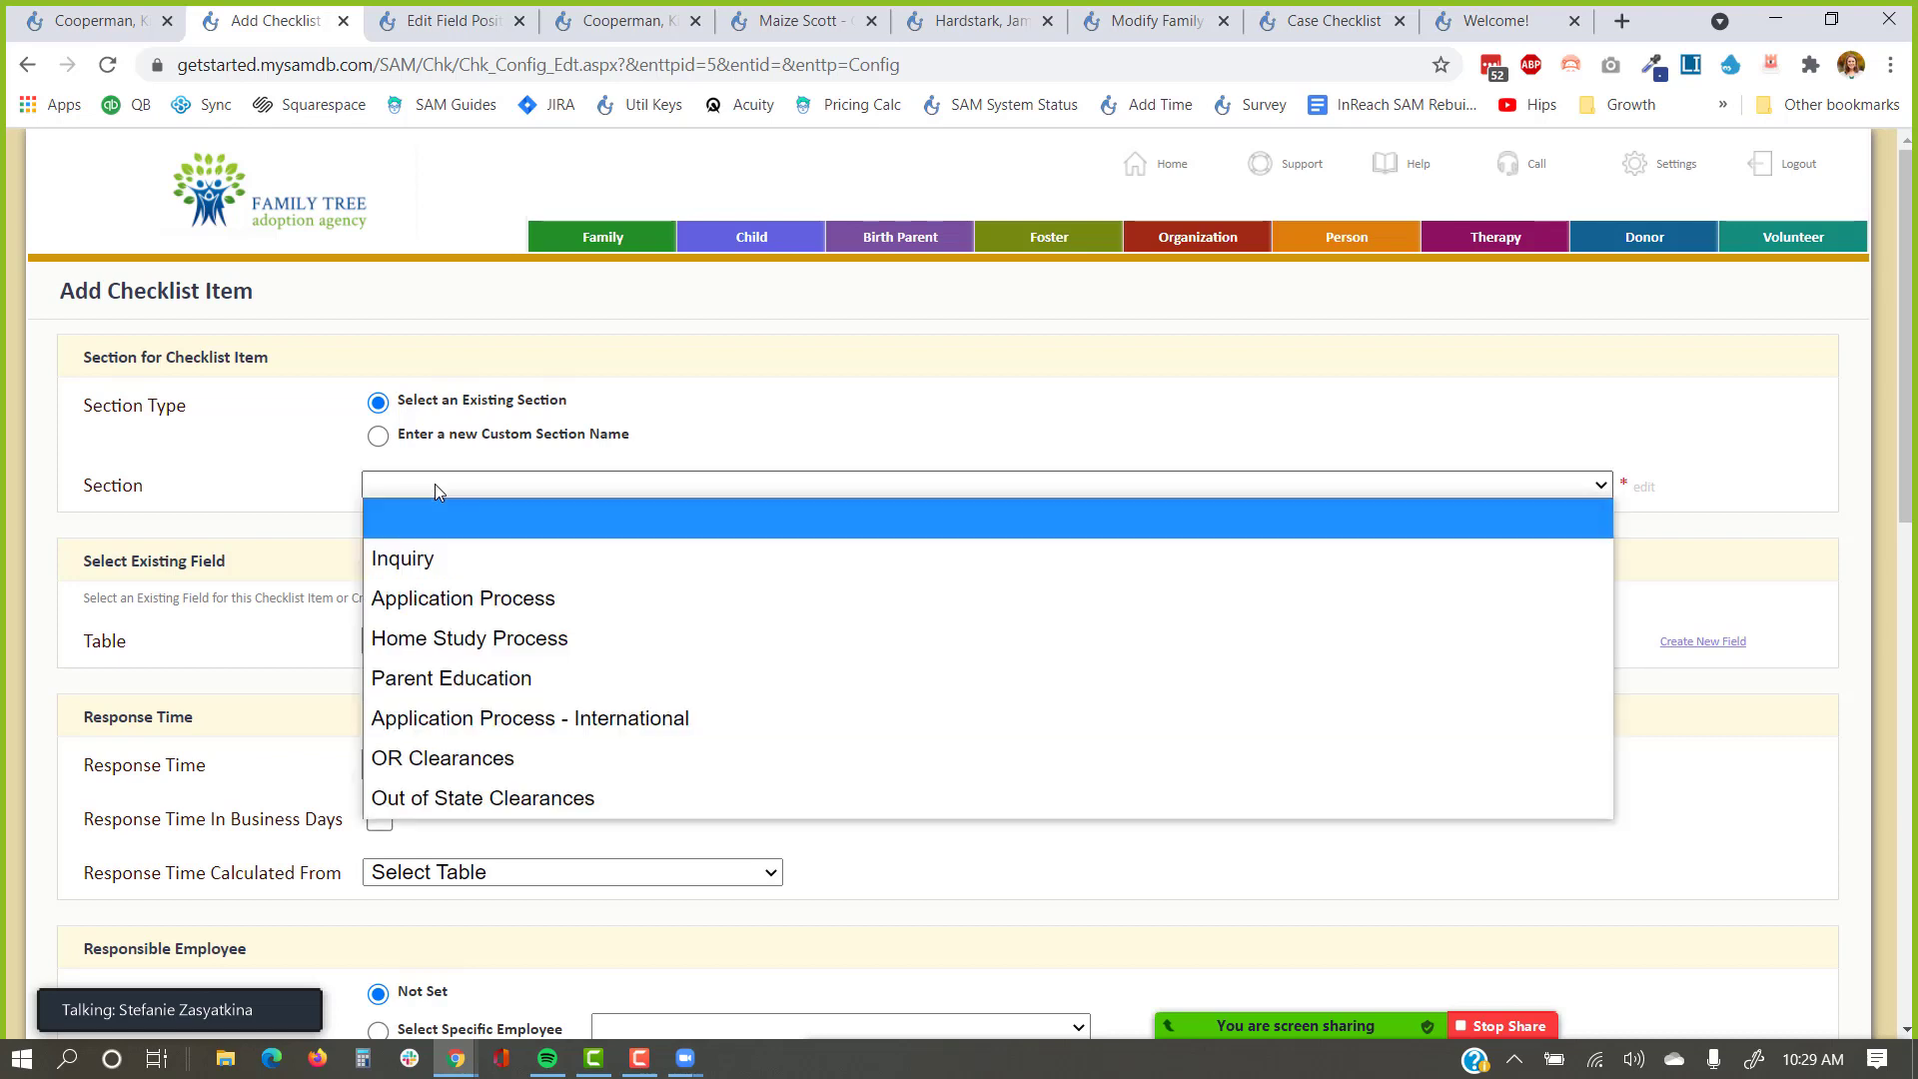
{"action": "left_click", "coordinate": [434, 561]}
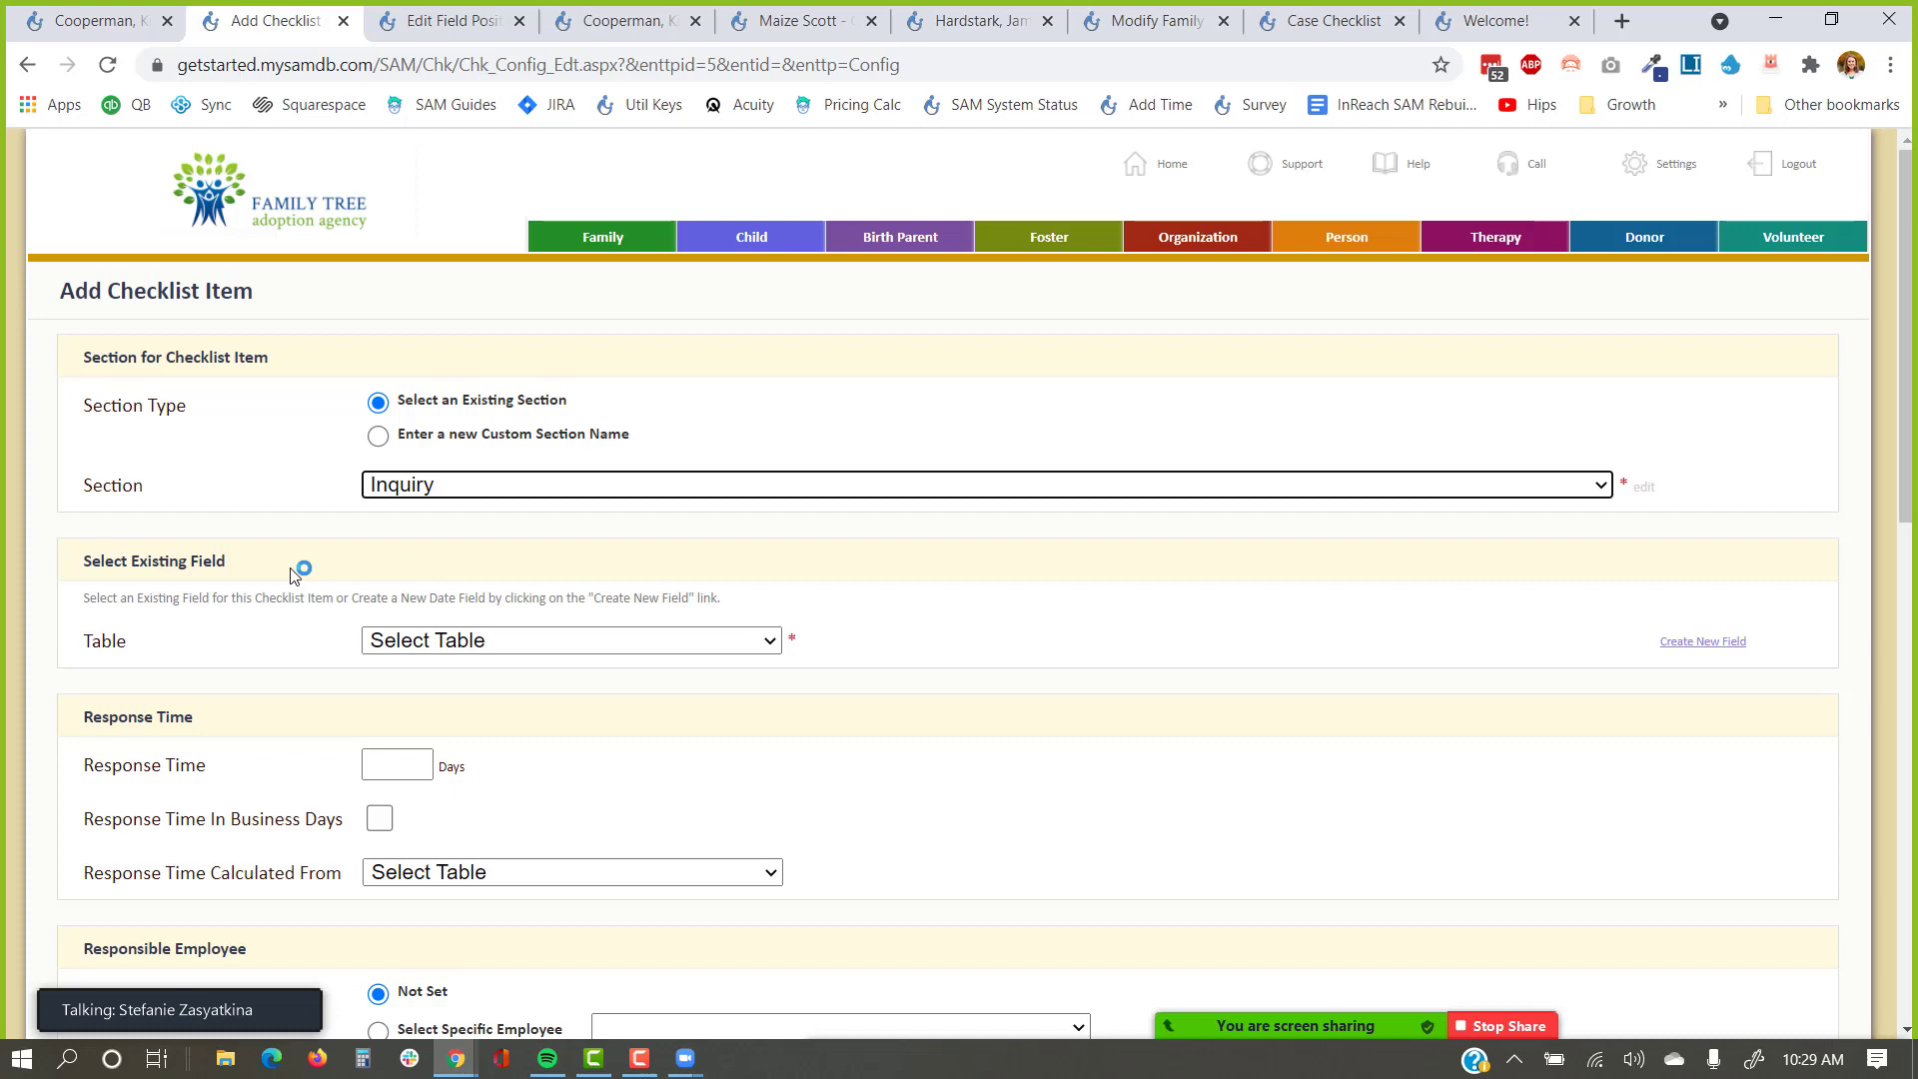
{"action": "scroll", "coordinate": [300, 571], "scroll_direction": "down", "scroll_amount": 1}
{"action": "left_click_drag", "start_coordinate": [268, 440], "coordinate": [84, 455]}
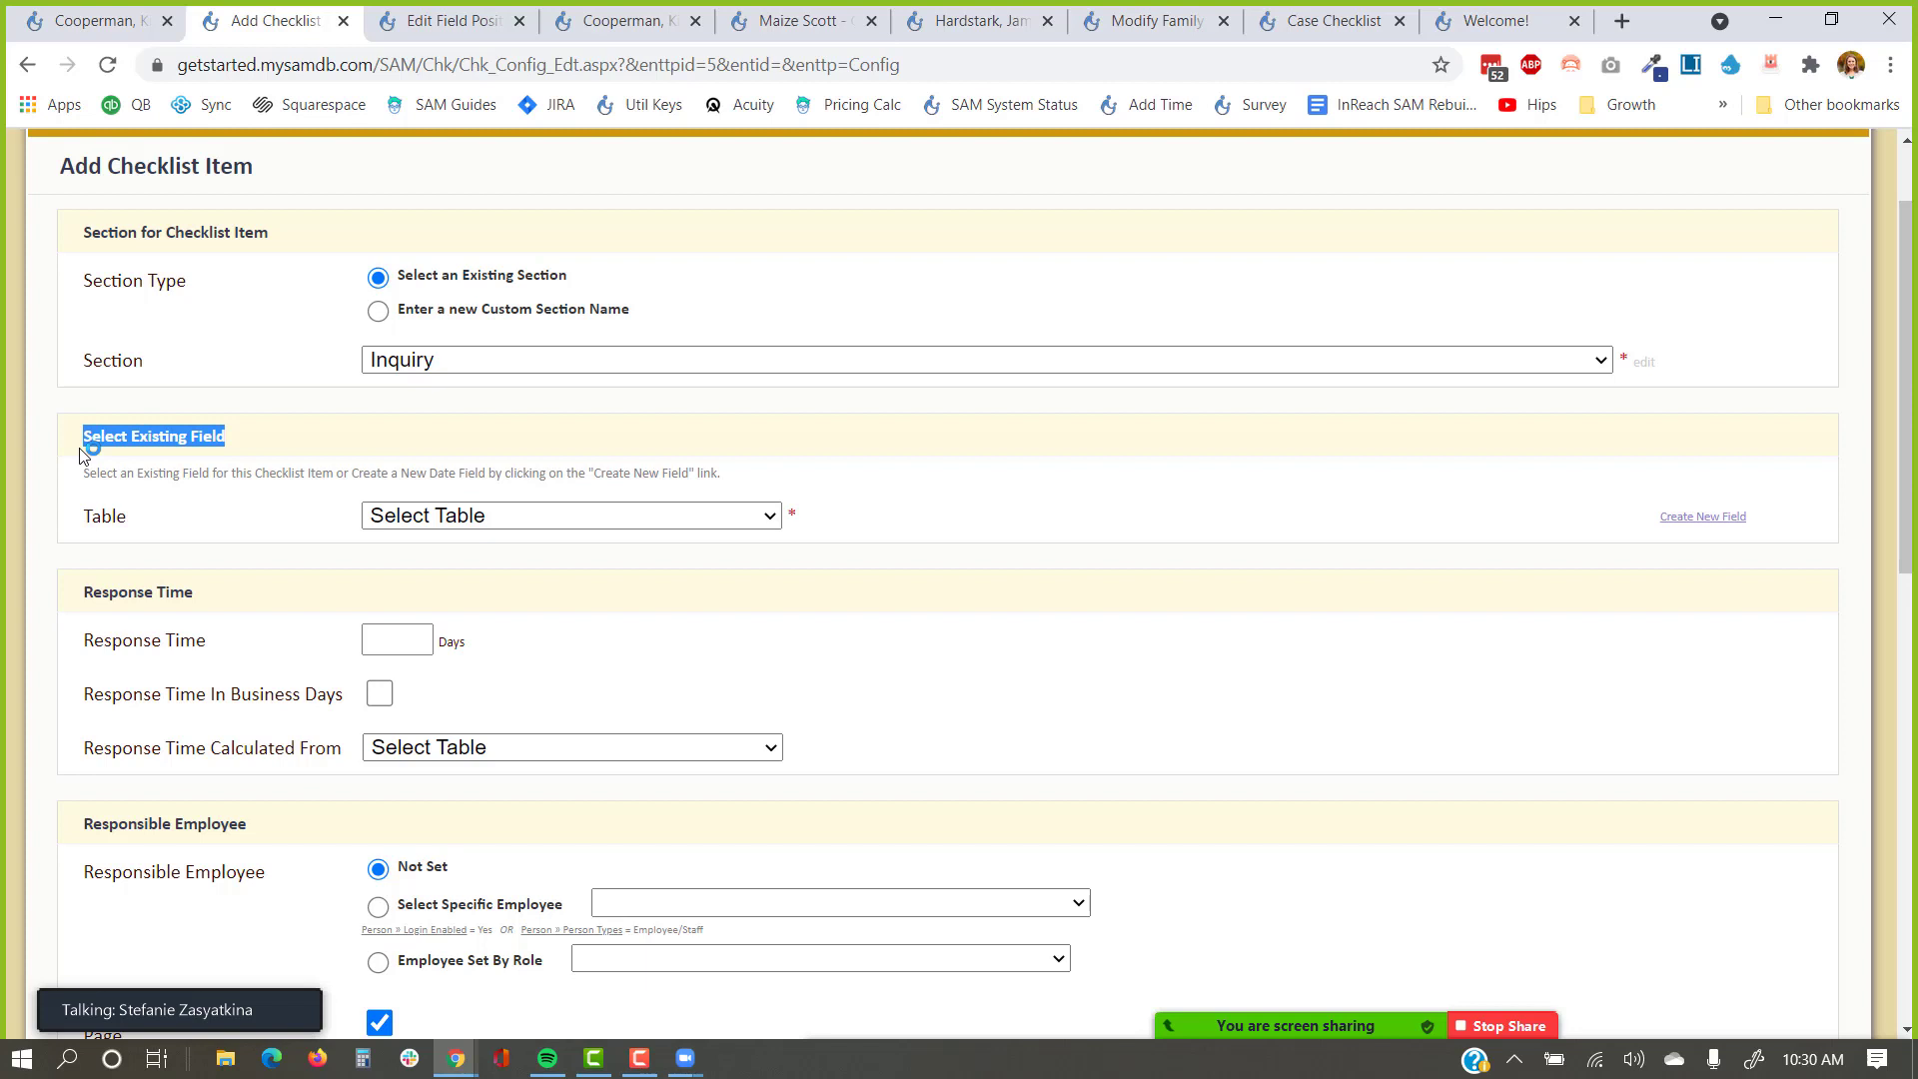
Link the new item to the Case table's Inquiry Info Packet Sent Date field.
{"action": "left_click", "coordinate": [538, 517]}
{"action": "left_click", "coordinate": [519, 628]}
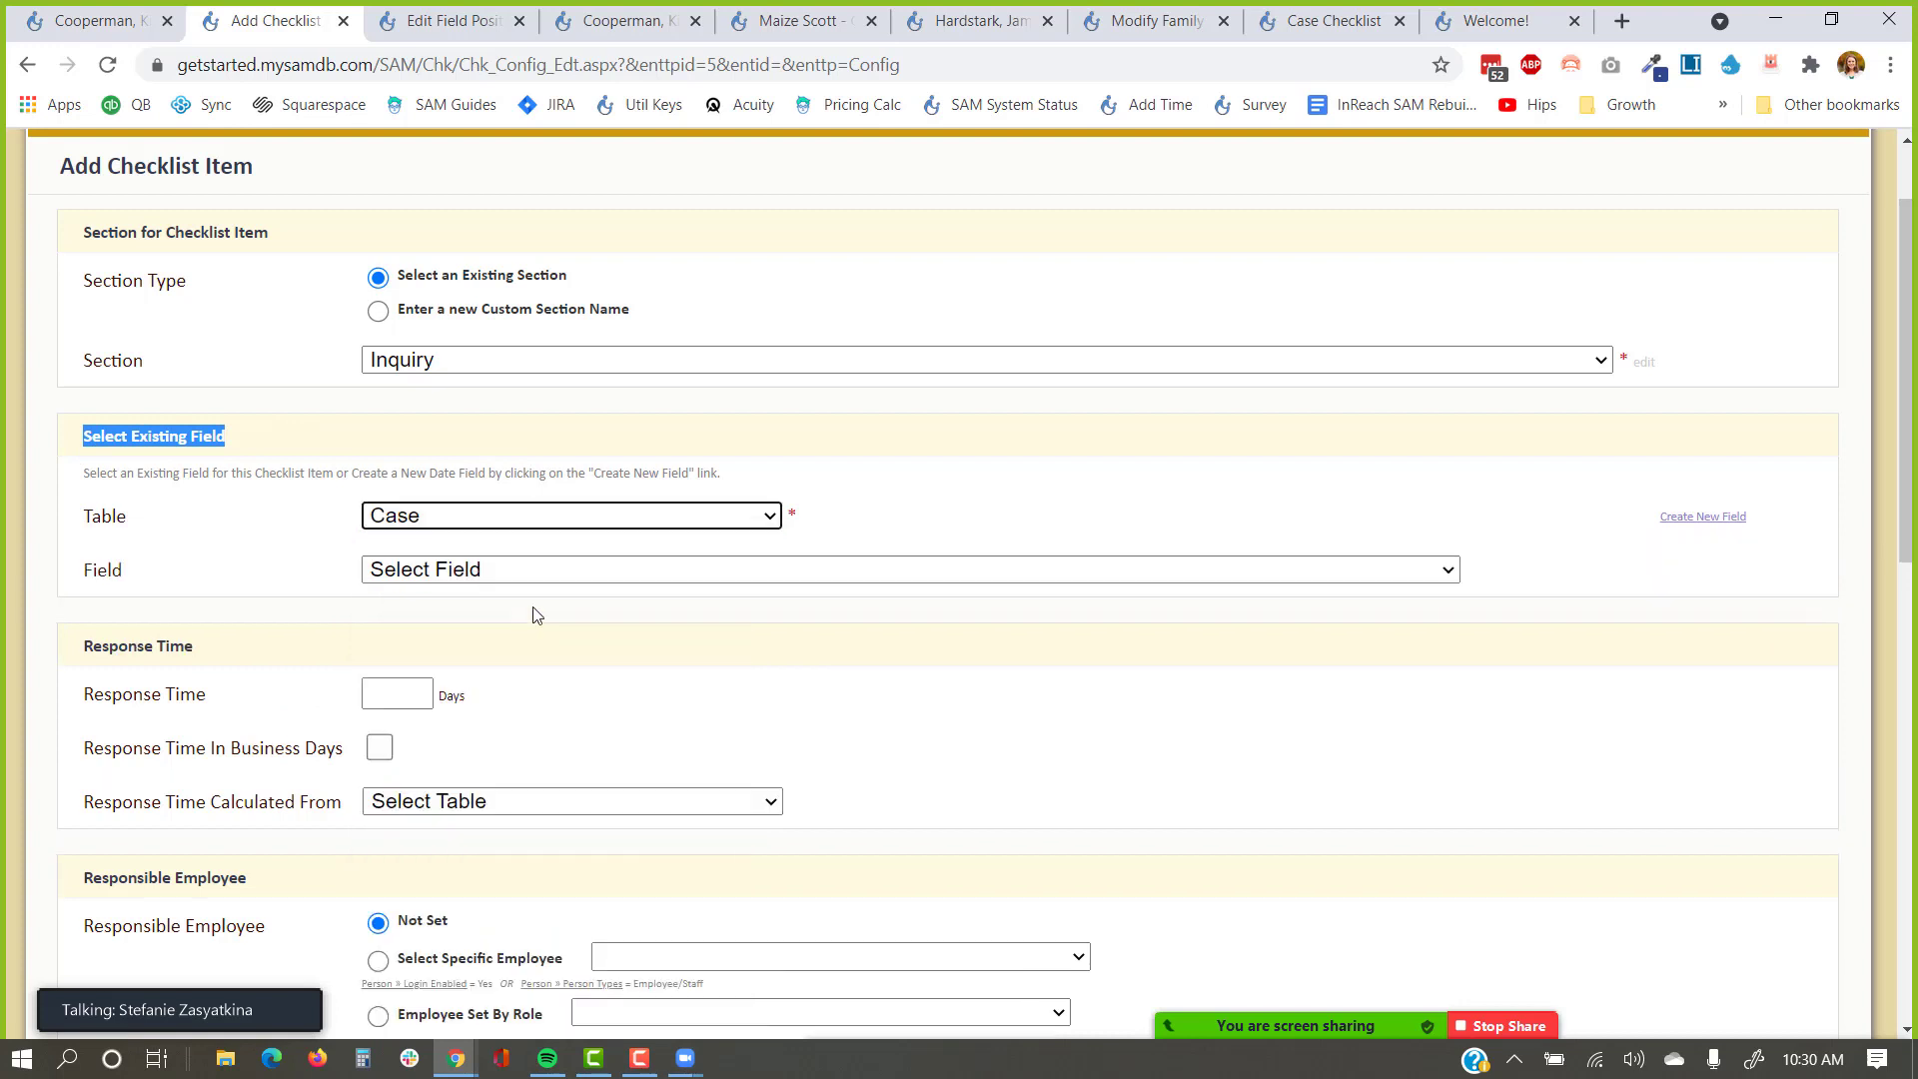
{"action": "left_click", "coordinate": [585, 569]}
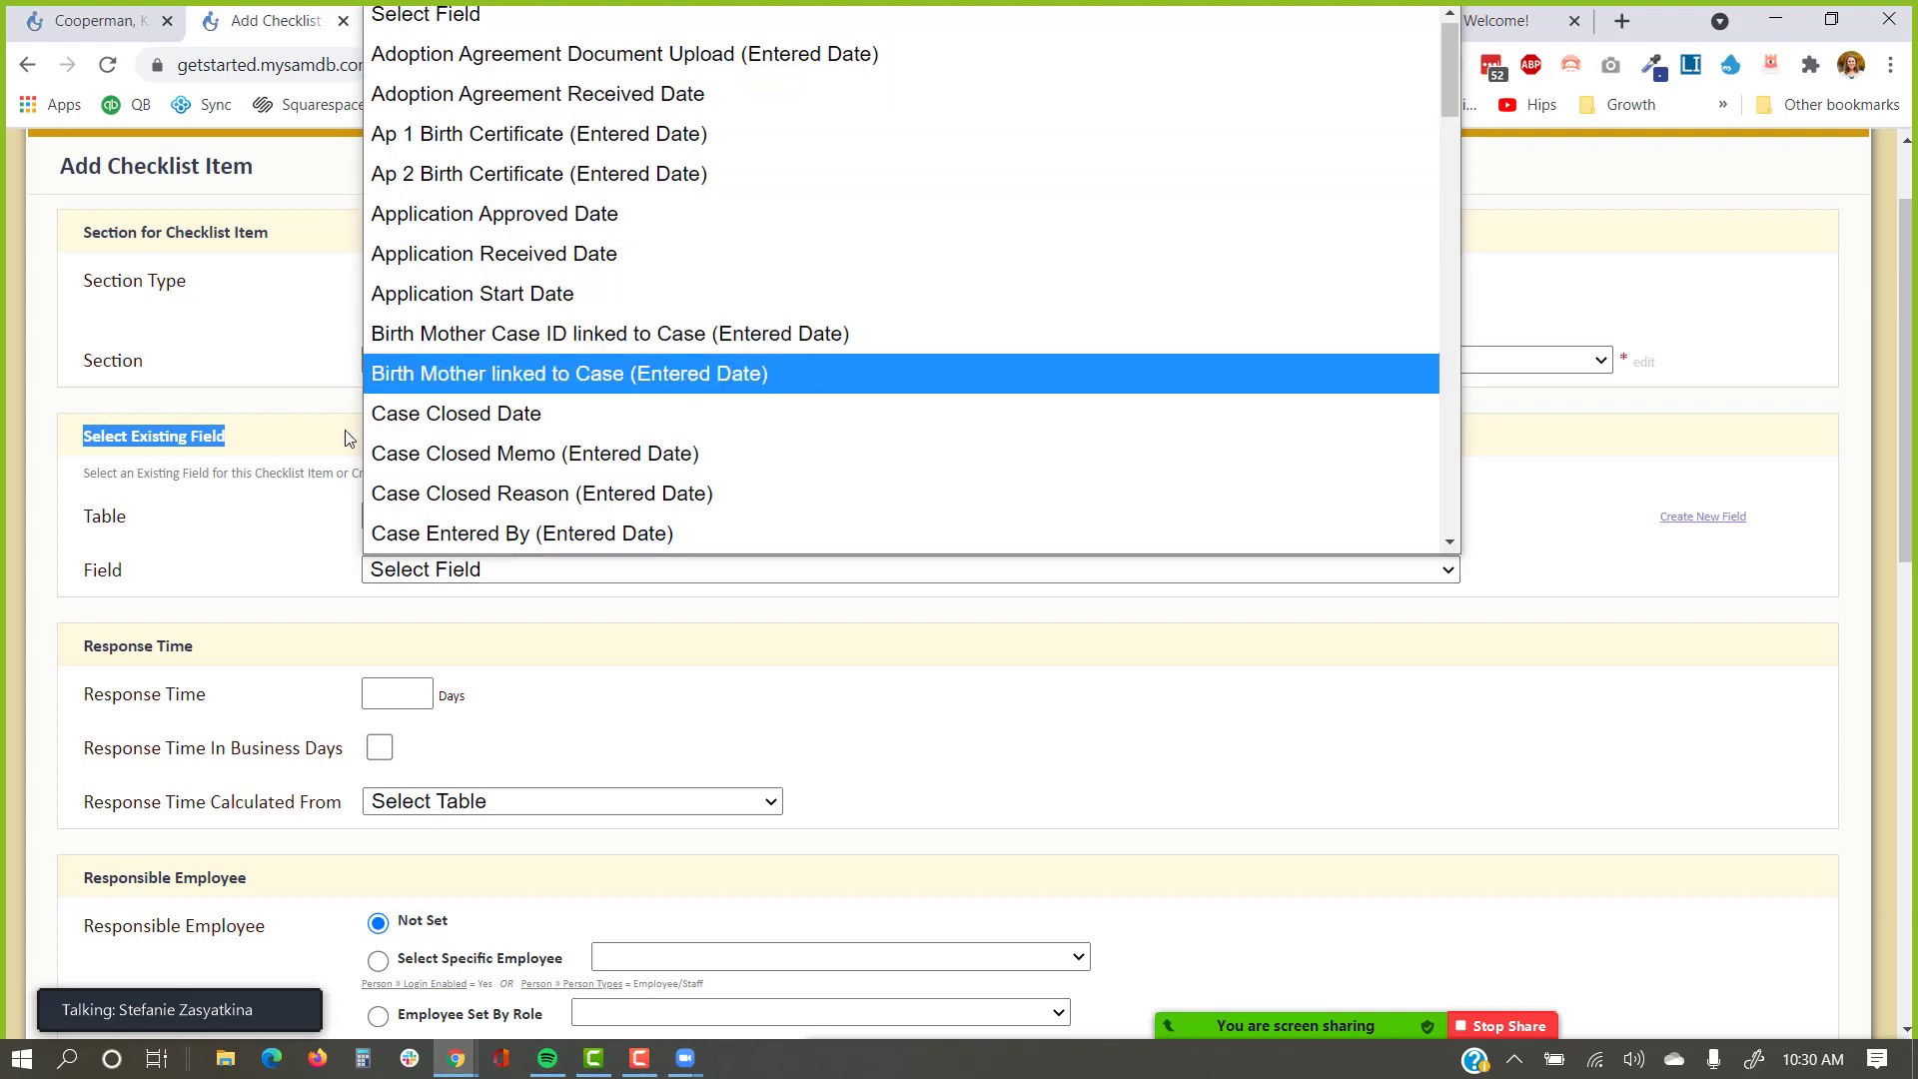
{"action": "scroll", "coordinate": [641, 387], "scroll_direction": "down", "scroll_amount": 6}
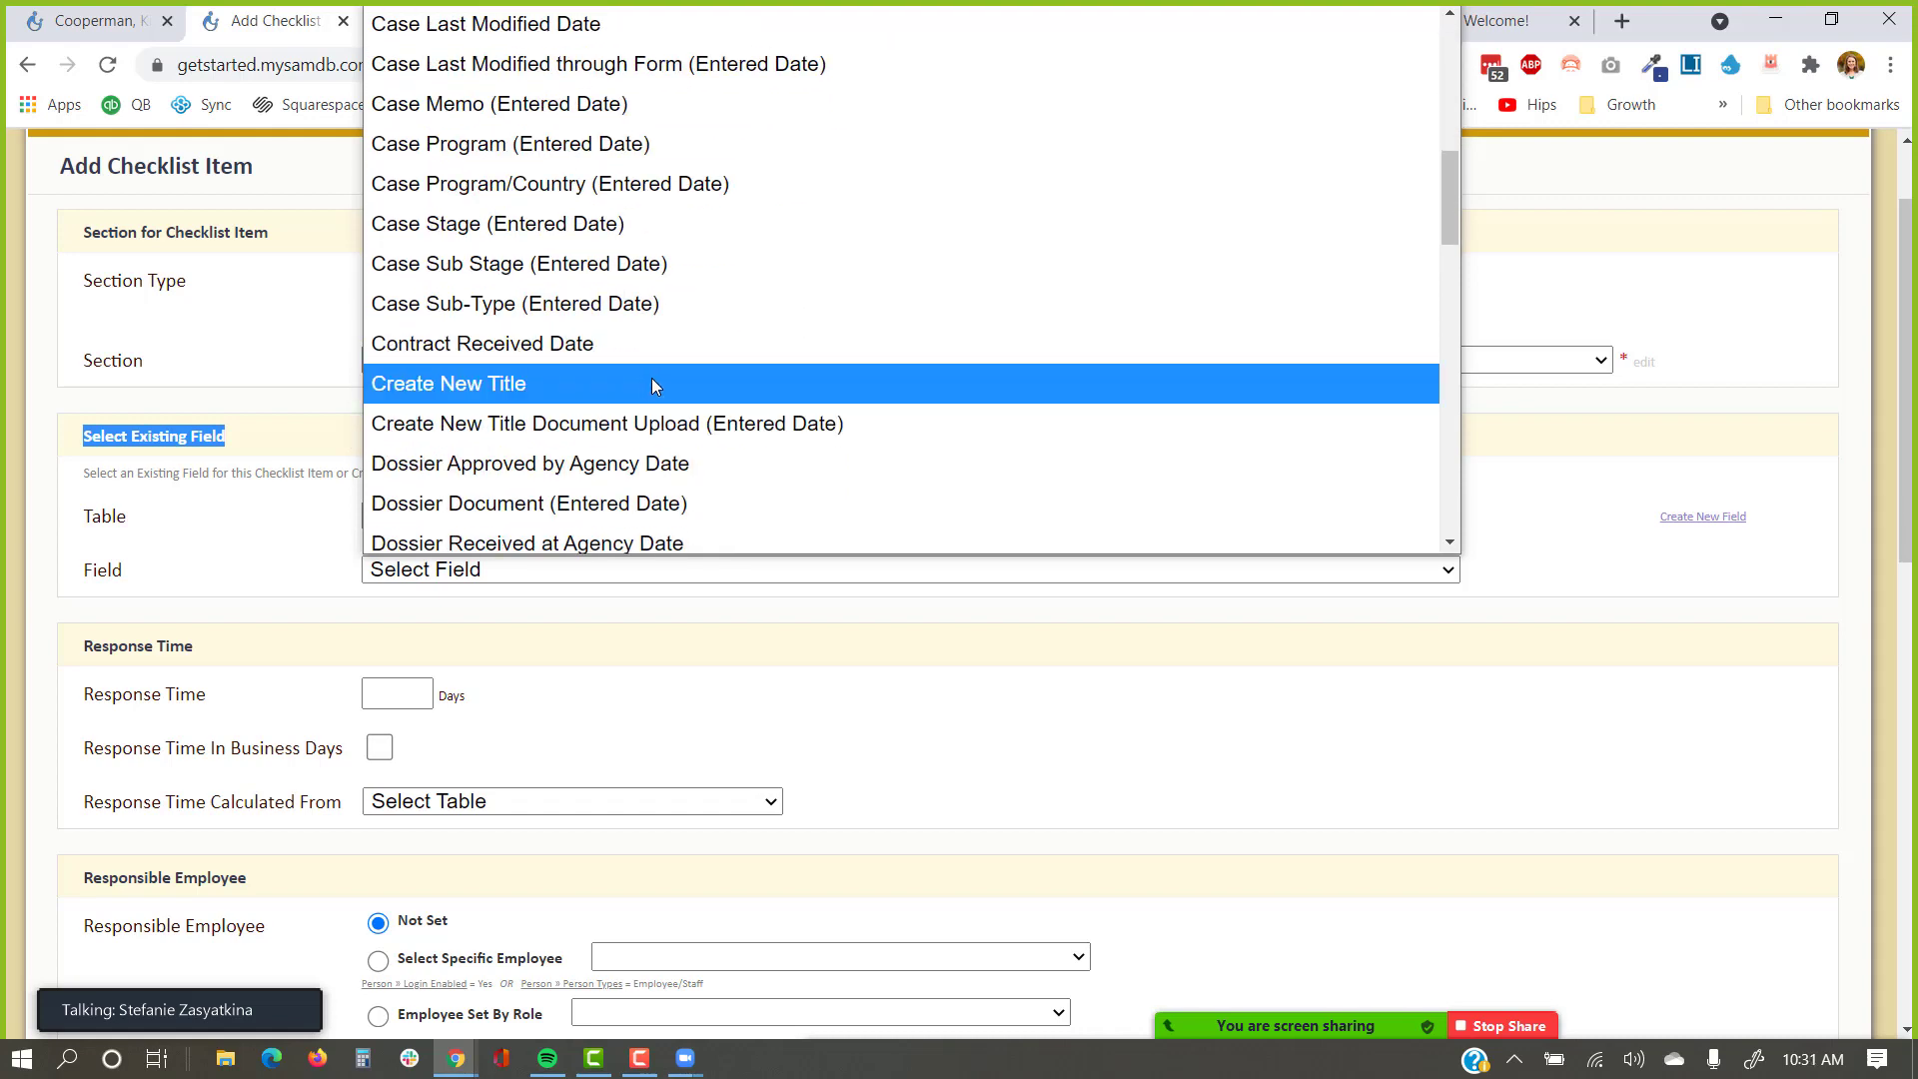
{"action": "scroll", "coordinate": [669, 339], "scroll_direction": "down", "scroll_amount": 5}
{"action": "scroll", "coordinate": [688, 361], "scroll_direction": "down", "scroll_amount": 2}
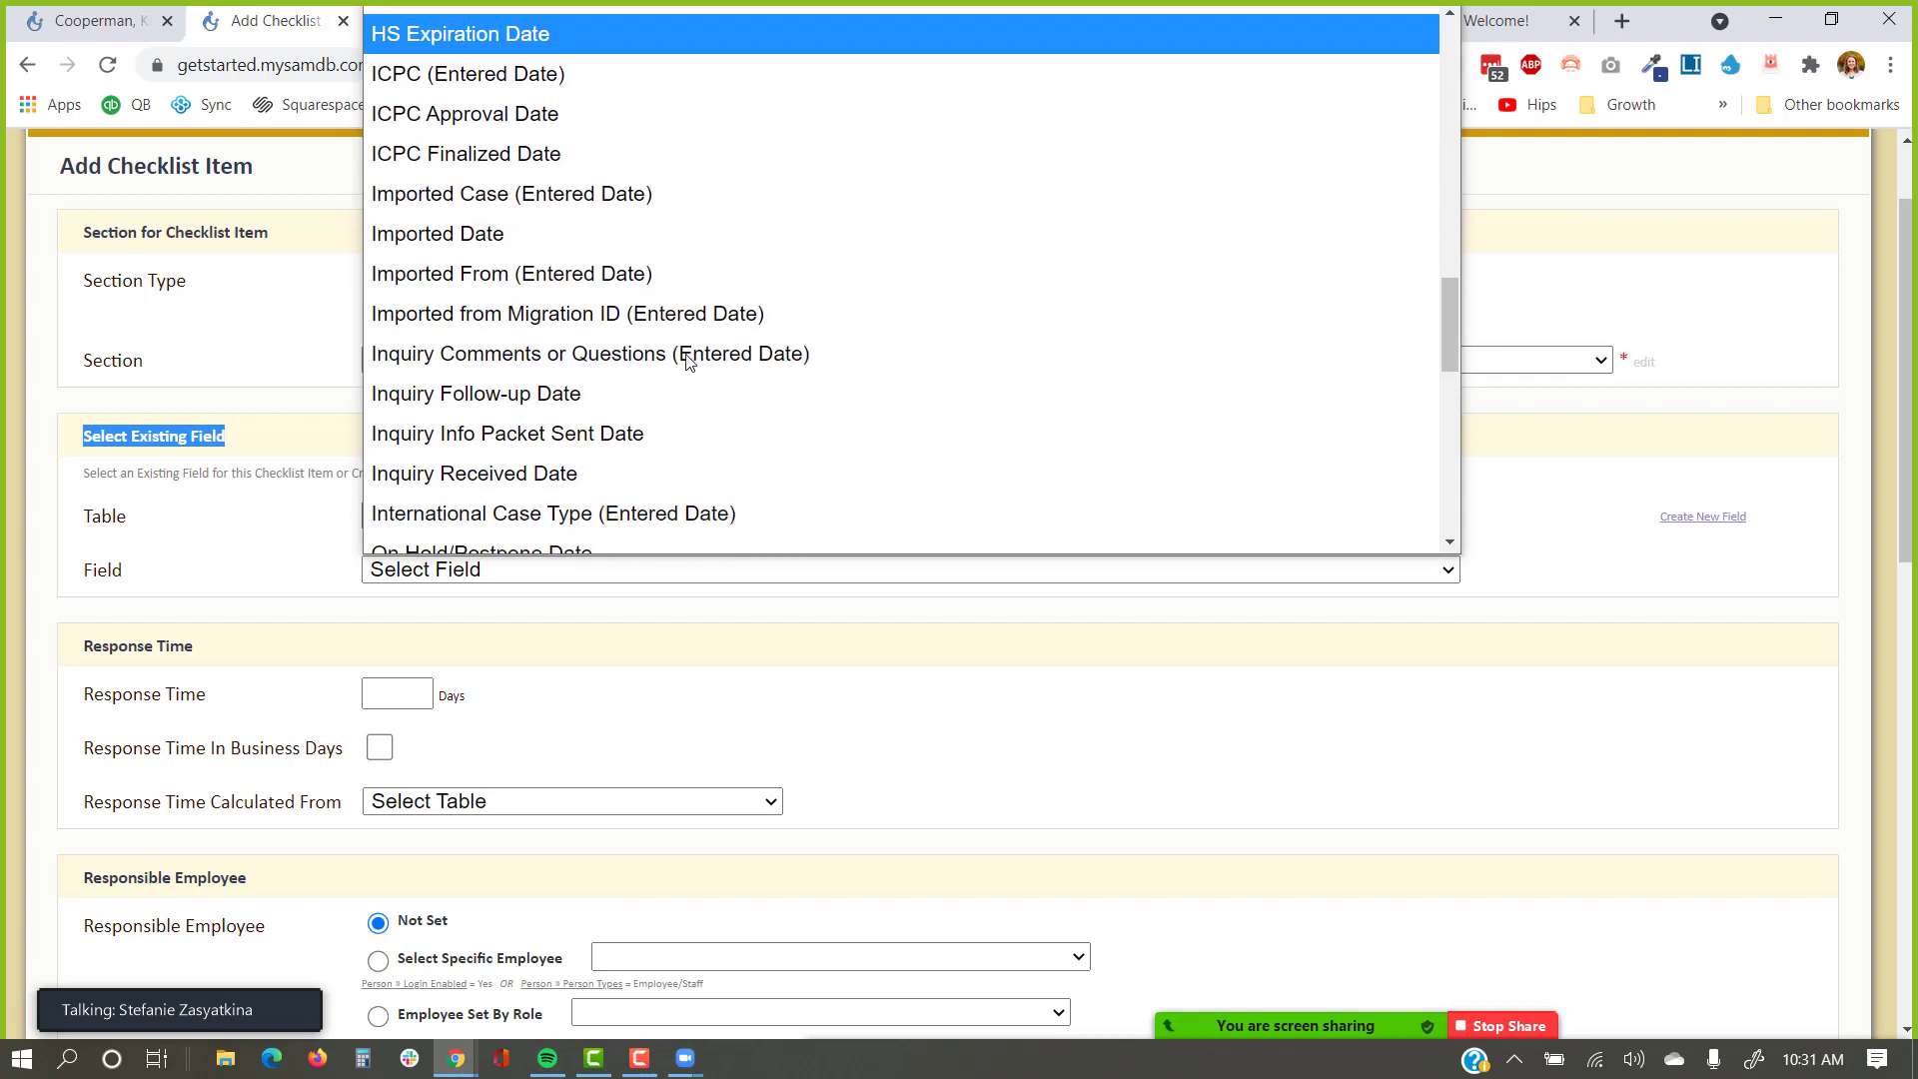
{"action": "left_click", "coordinate": [599, 435]}
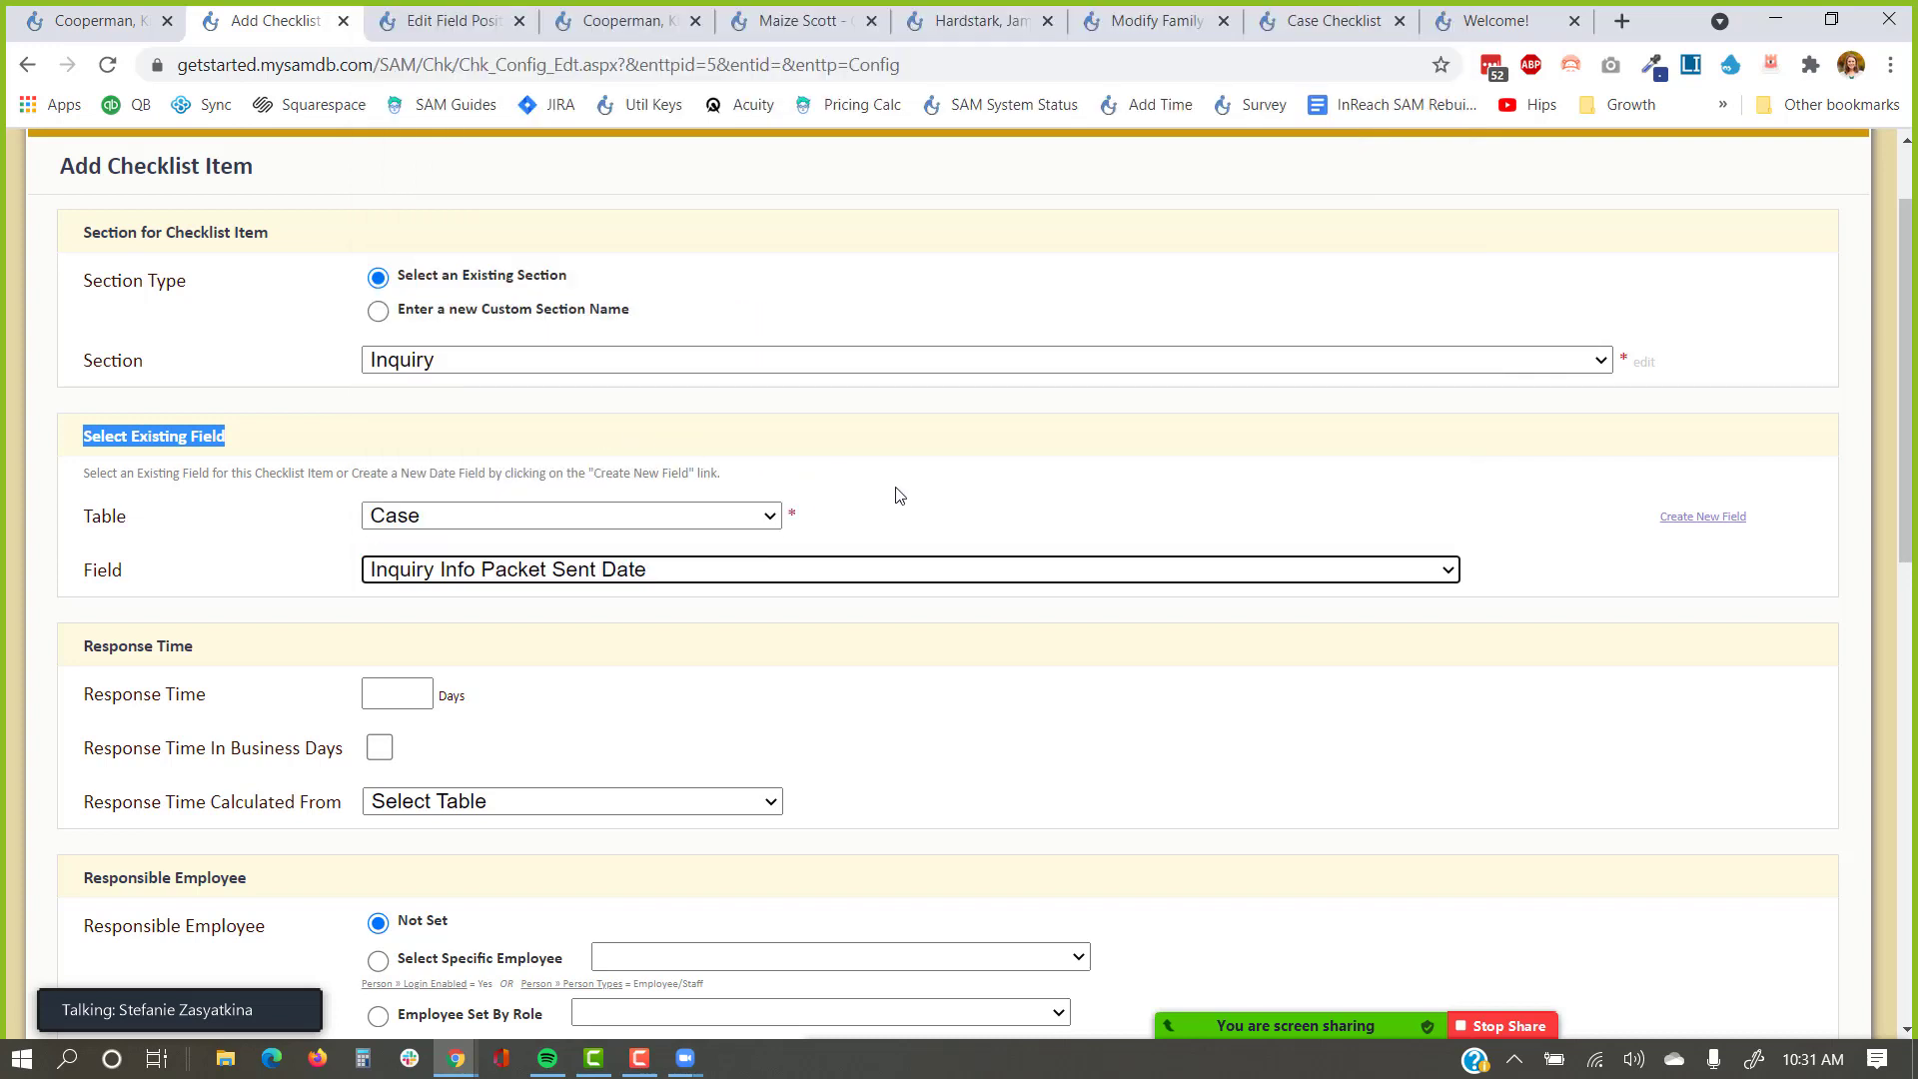
{"action": "scroll", "coordinate": [899, 494], "scroll_direction": "down", "scroll_amount": 1}
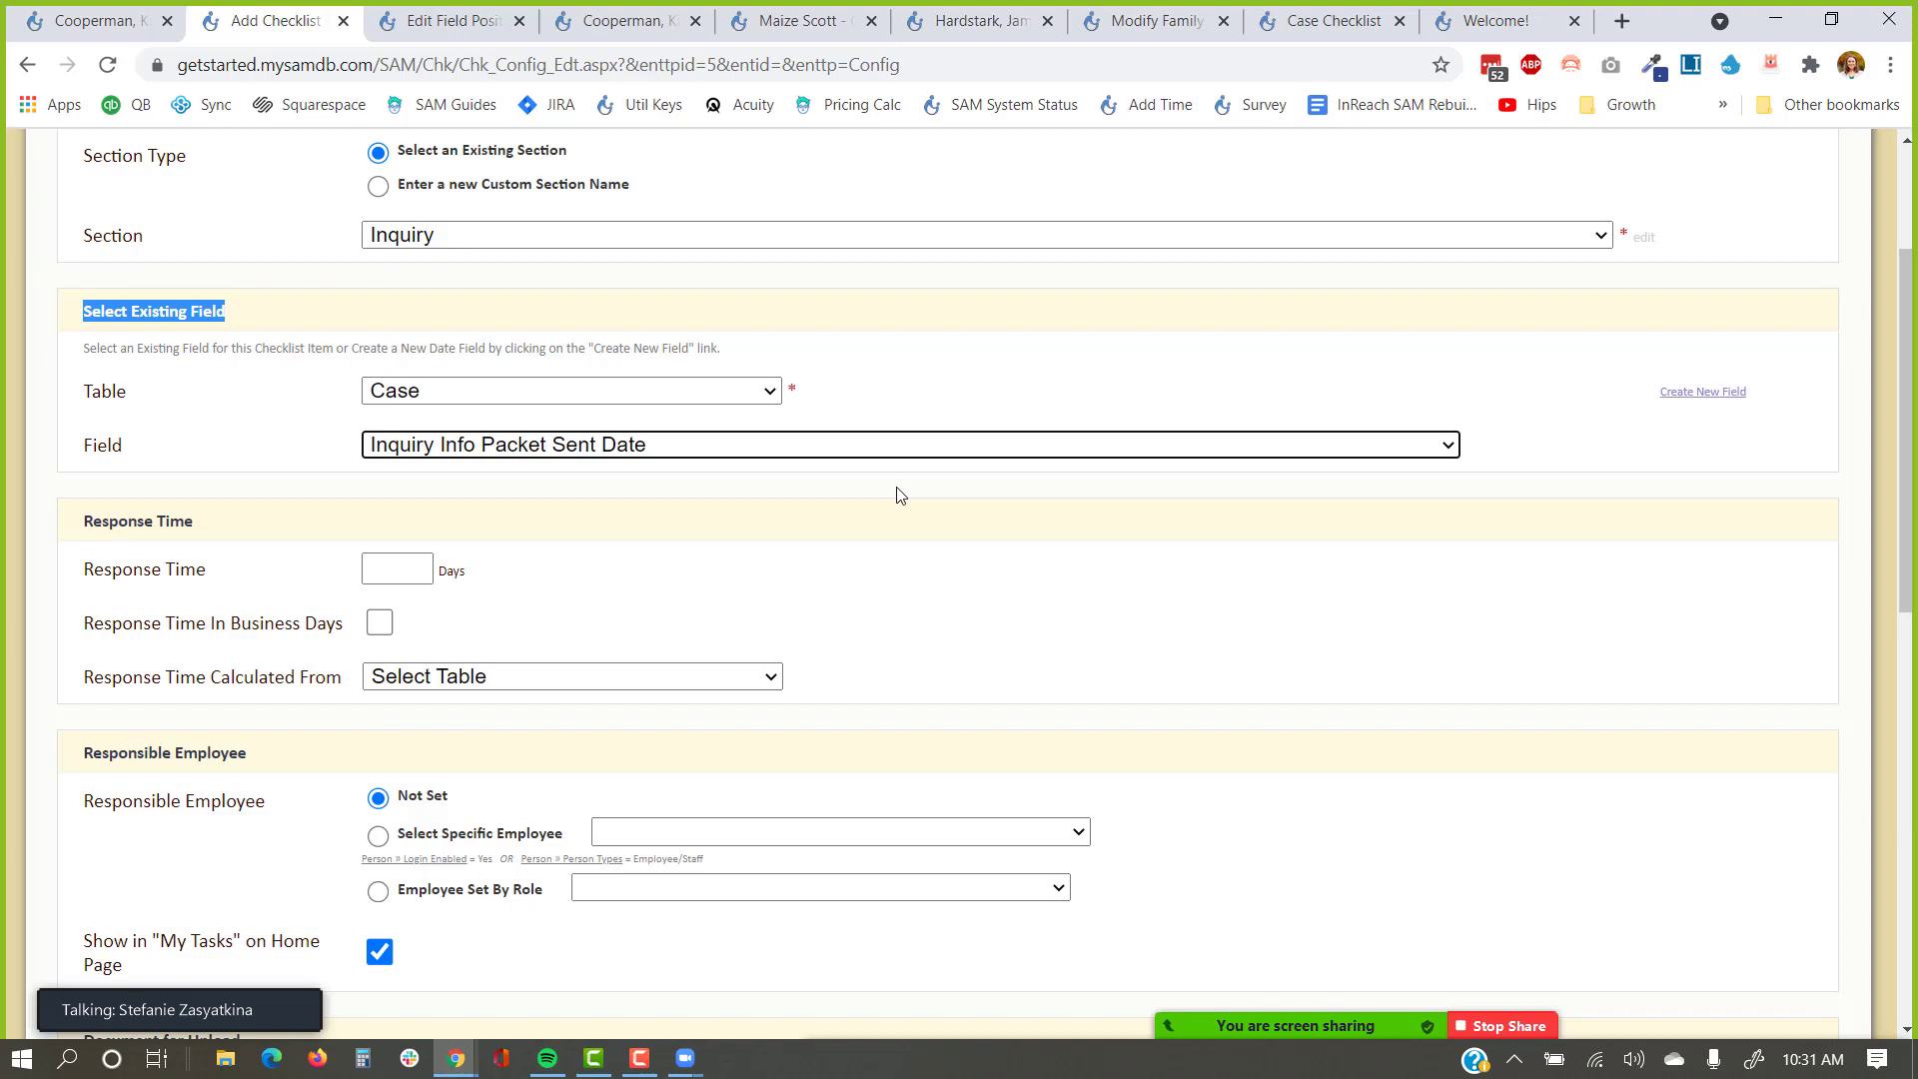
{"action": "left_click", "coordinate": [715, 403]}
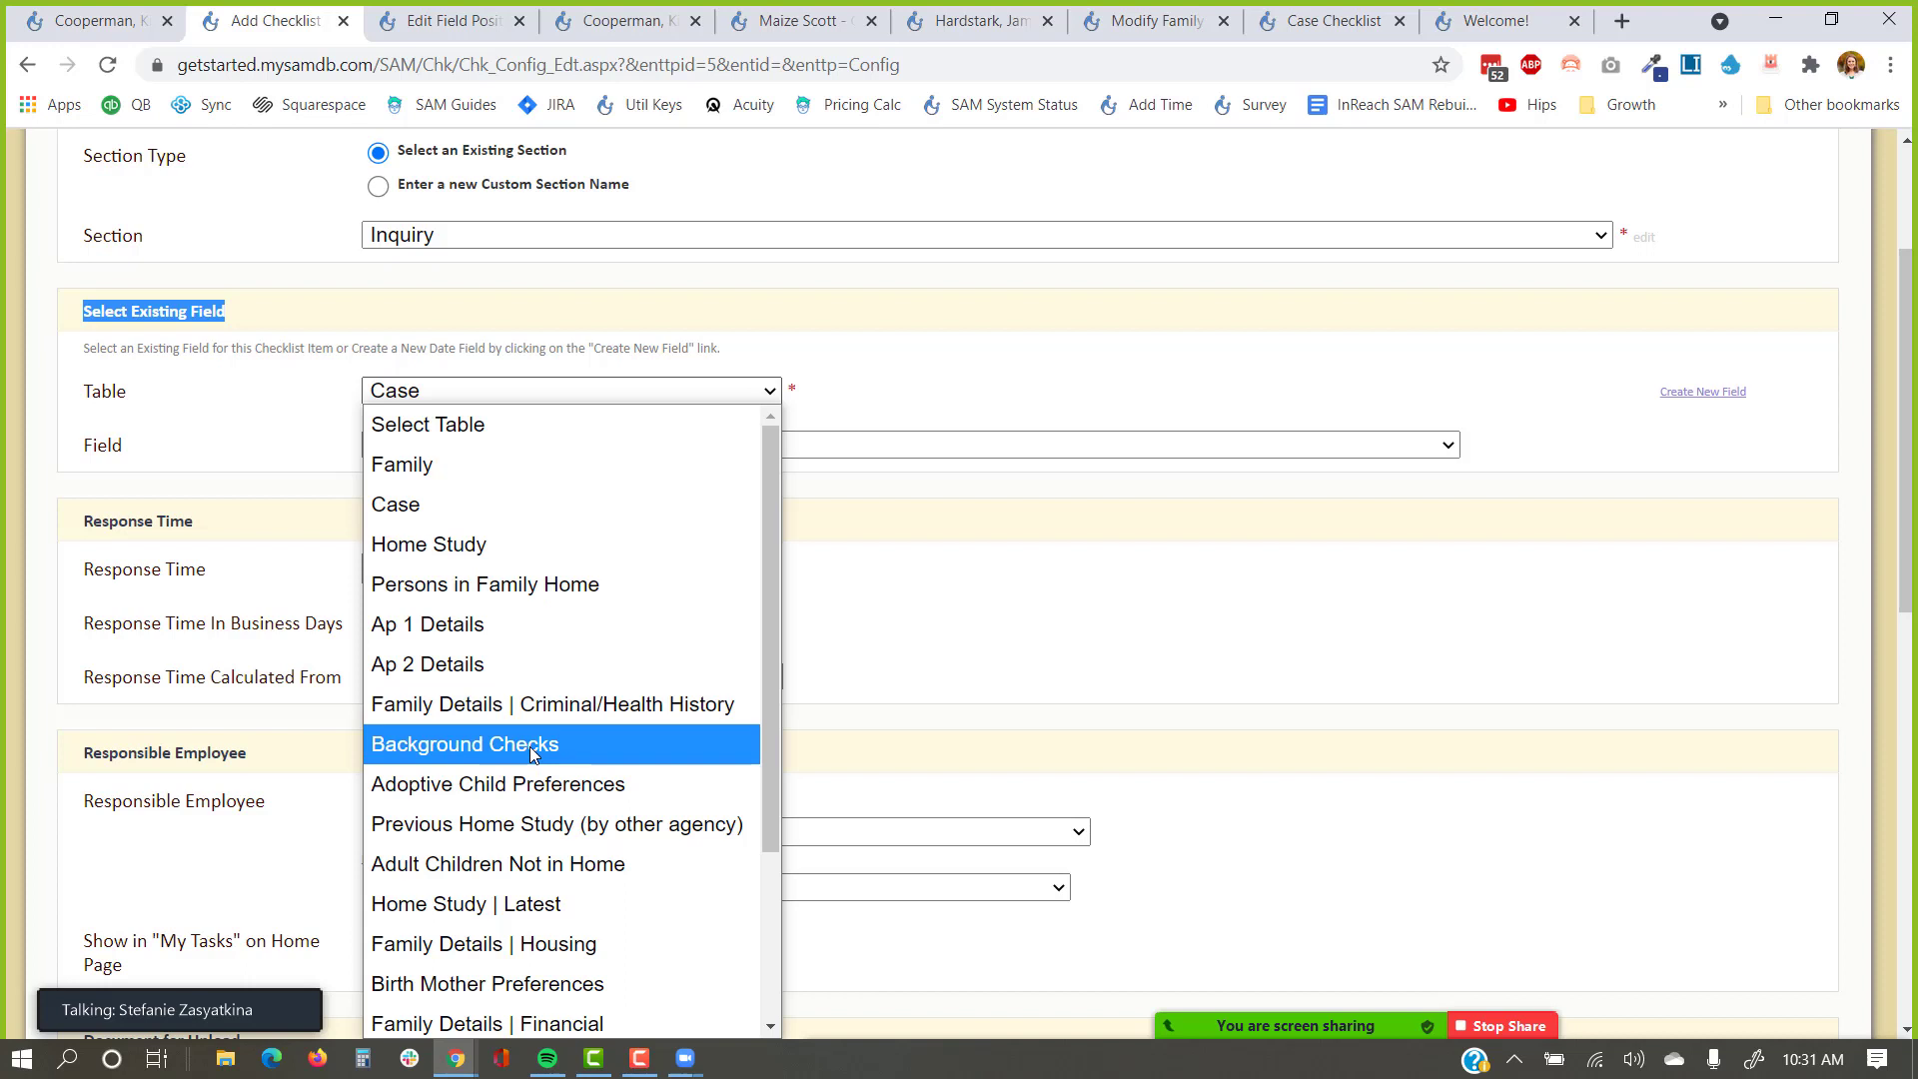
{"action": "scroll", "coordinate": [532, 755], "scroll_direction": "down", "scroll_amount": 3}
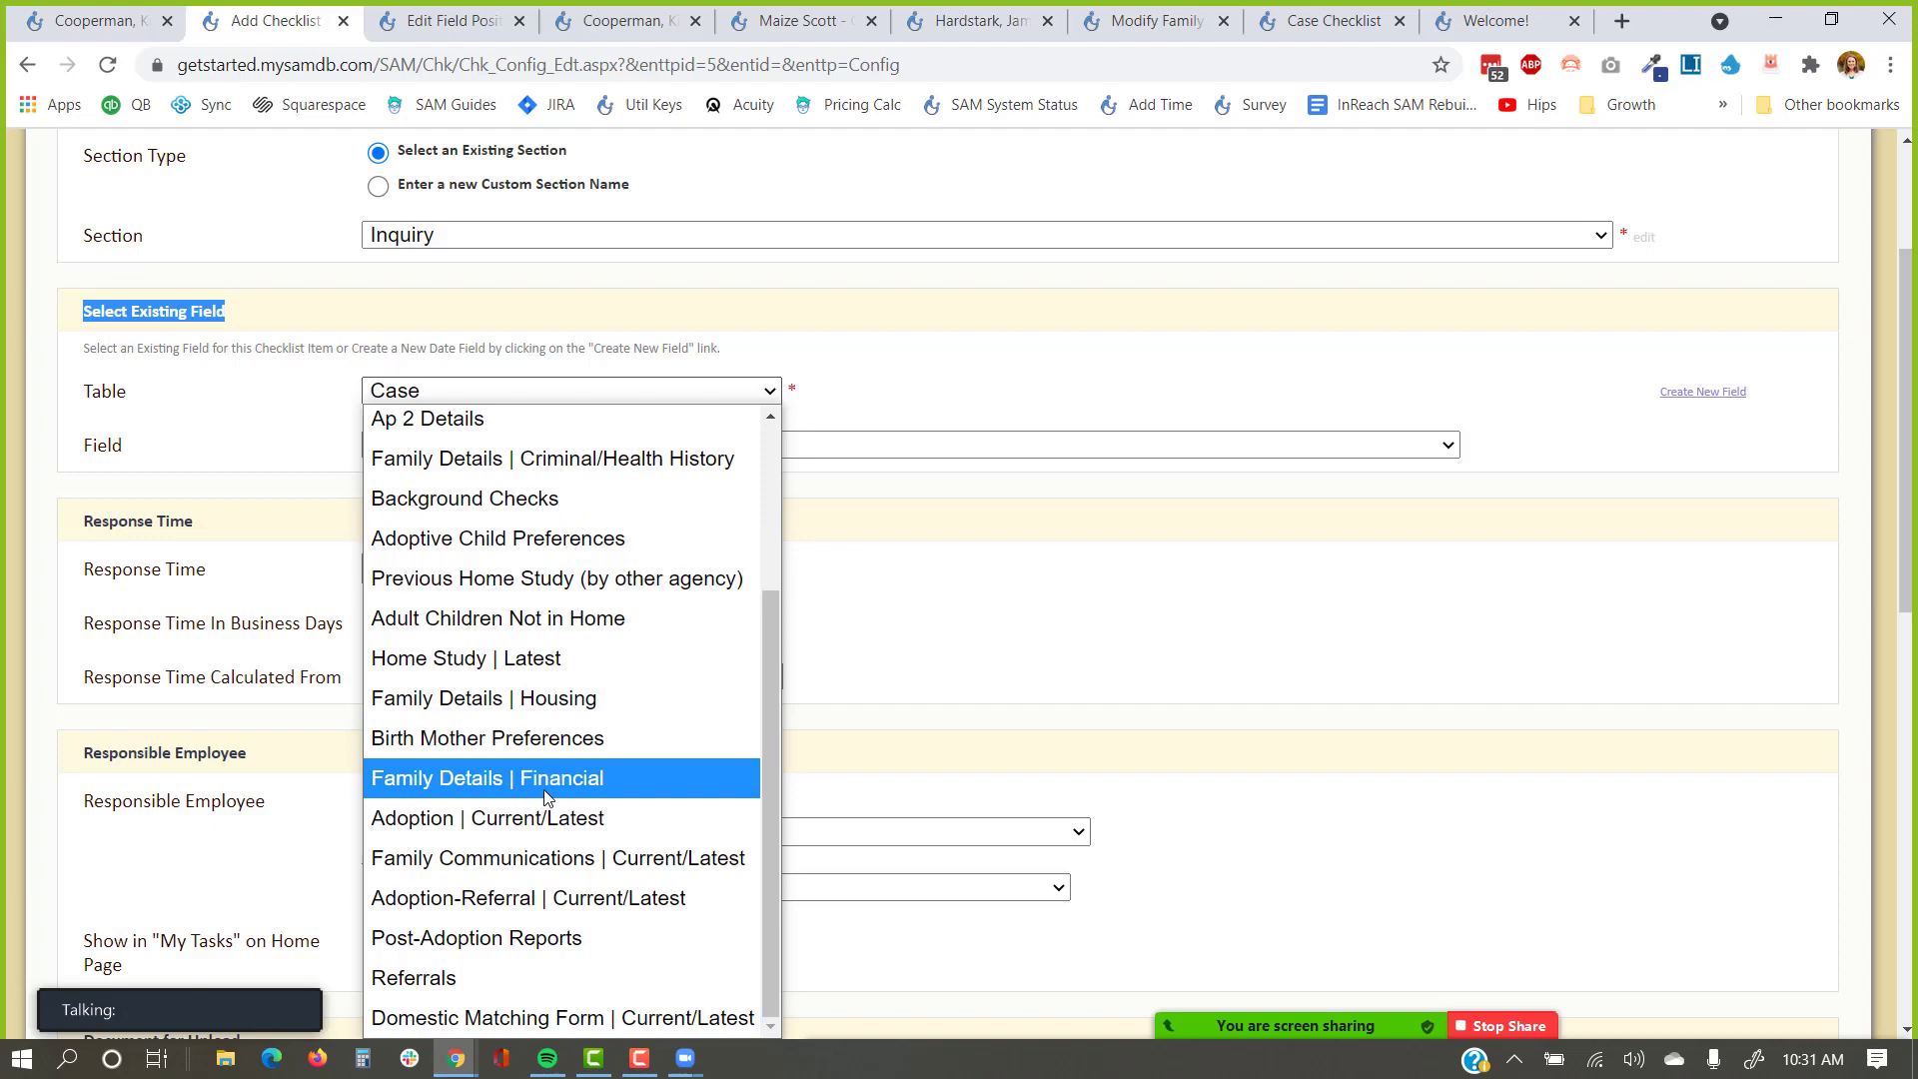
{"action": "scroll", "coordinate": [547, 796], "scroll_direction": "up", "scroll_amount": 3}
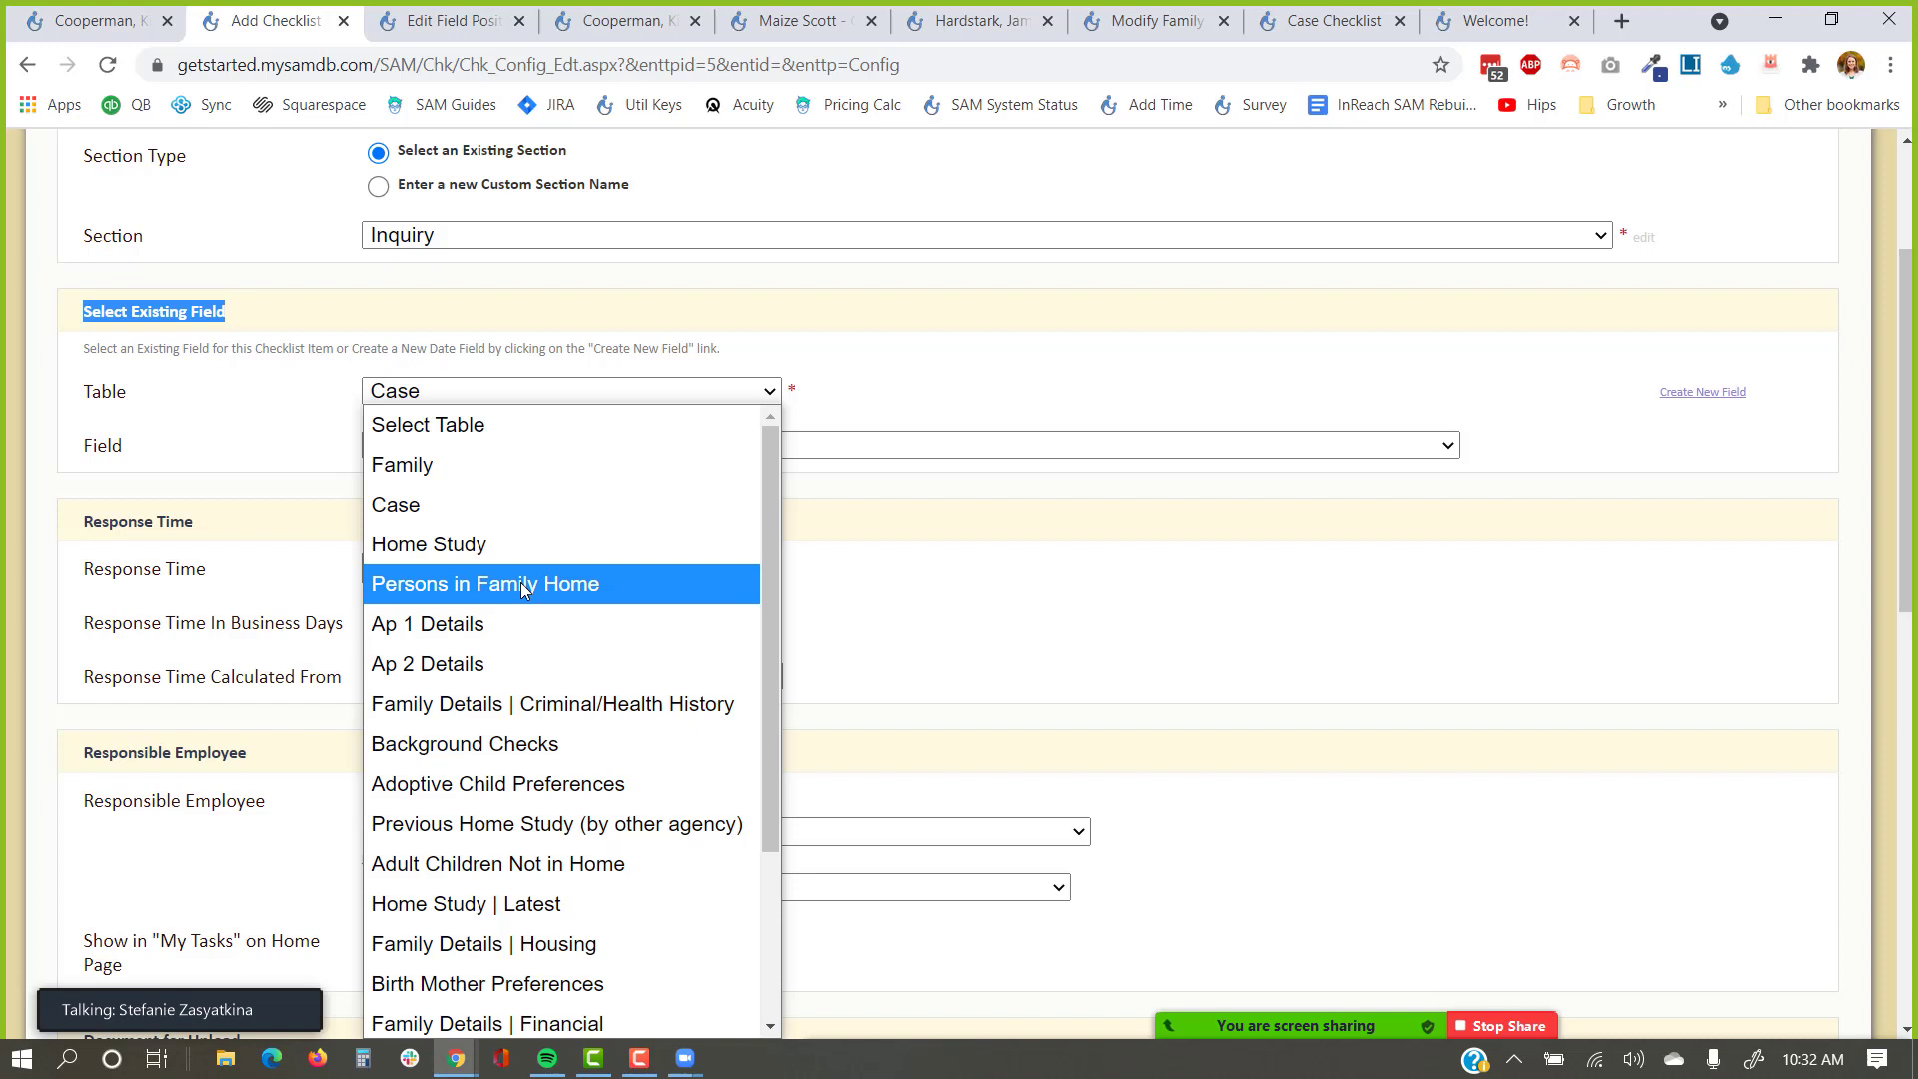
{"action": "left_click", "coordinate": [989, 363]}
{"action": "scroll", "coordinate": [965, 366], "scroll_direction": "down", "scroll_amount": 1}
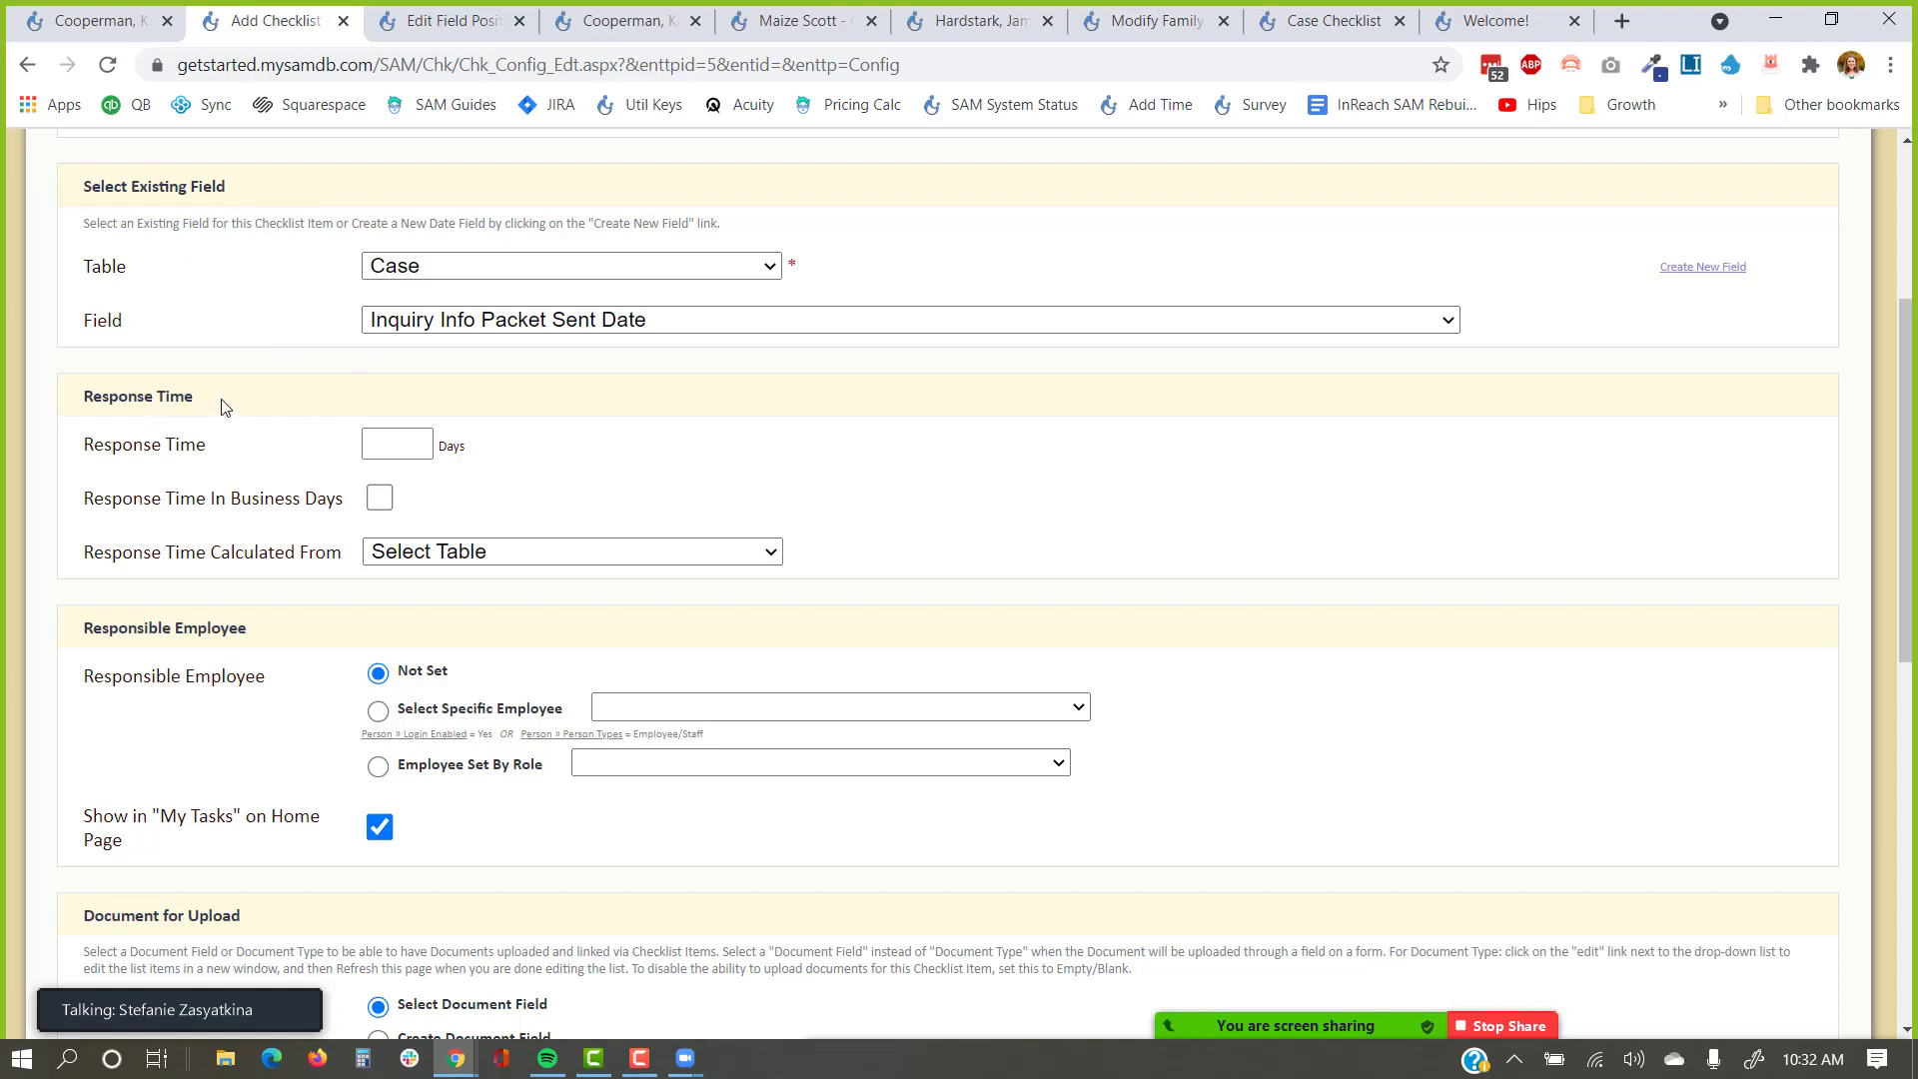
{"action": "left_click_drag", "start_coordinate": [222, 403], "coordinate": [85, 403]}
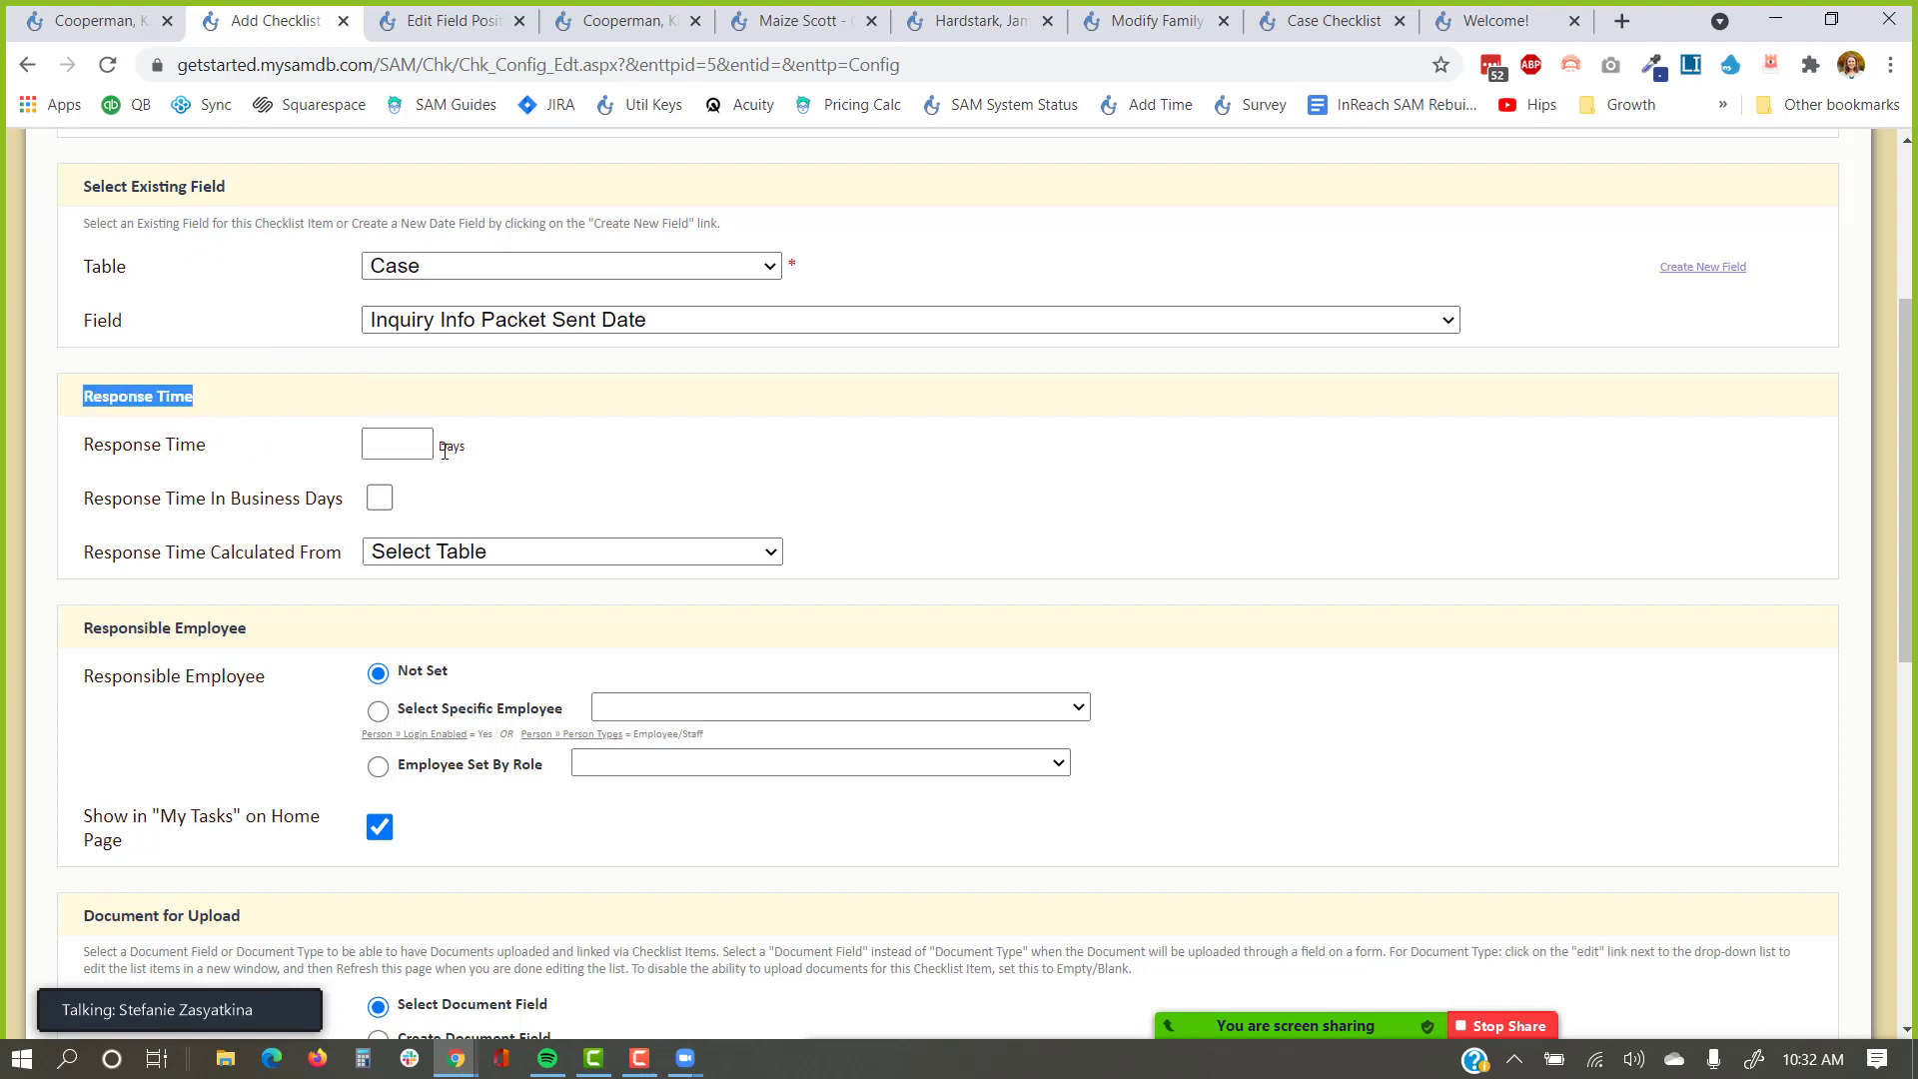
Set a 2-day response time calculated from Case › Inquiry Received Date.
{"action": "left_click", "coordinate": [397, 443]}
{"action": "type", "text": "2"}
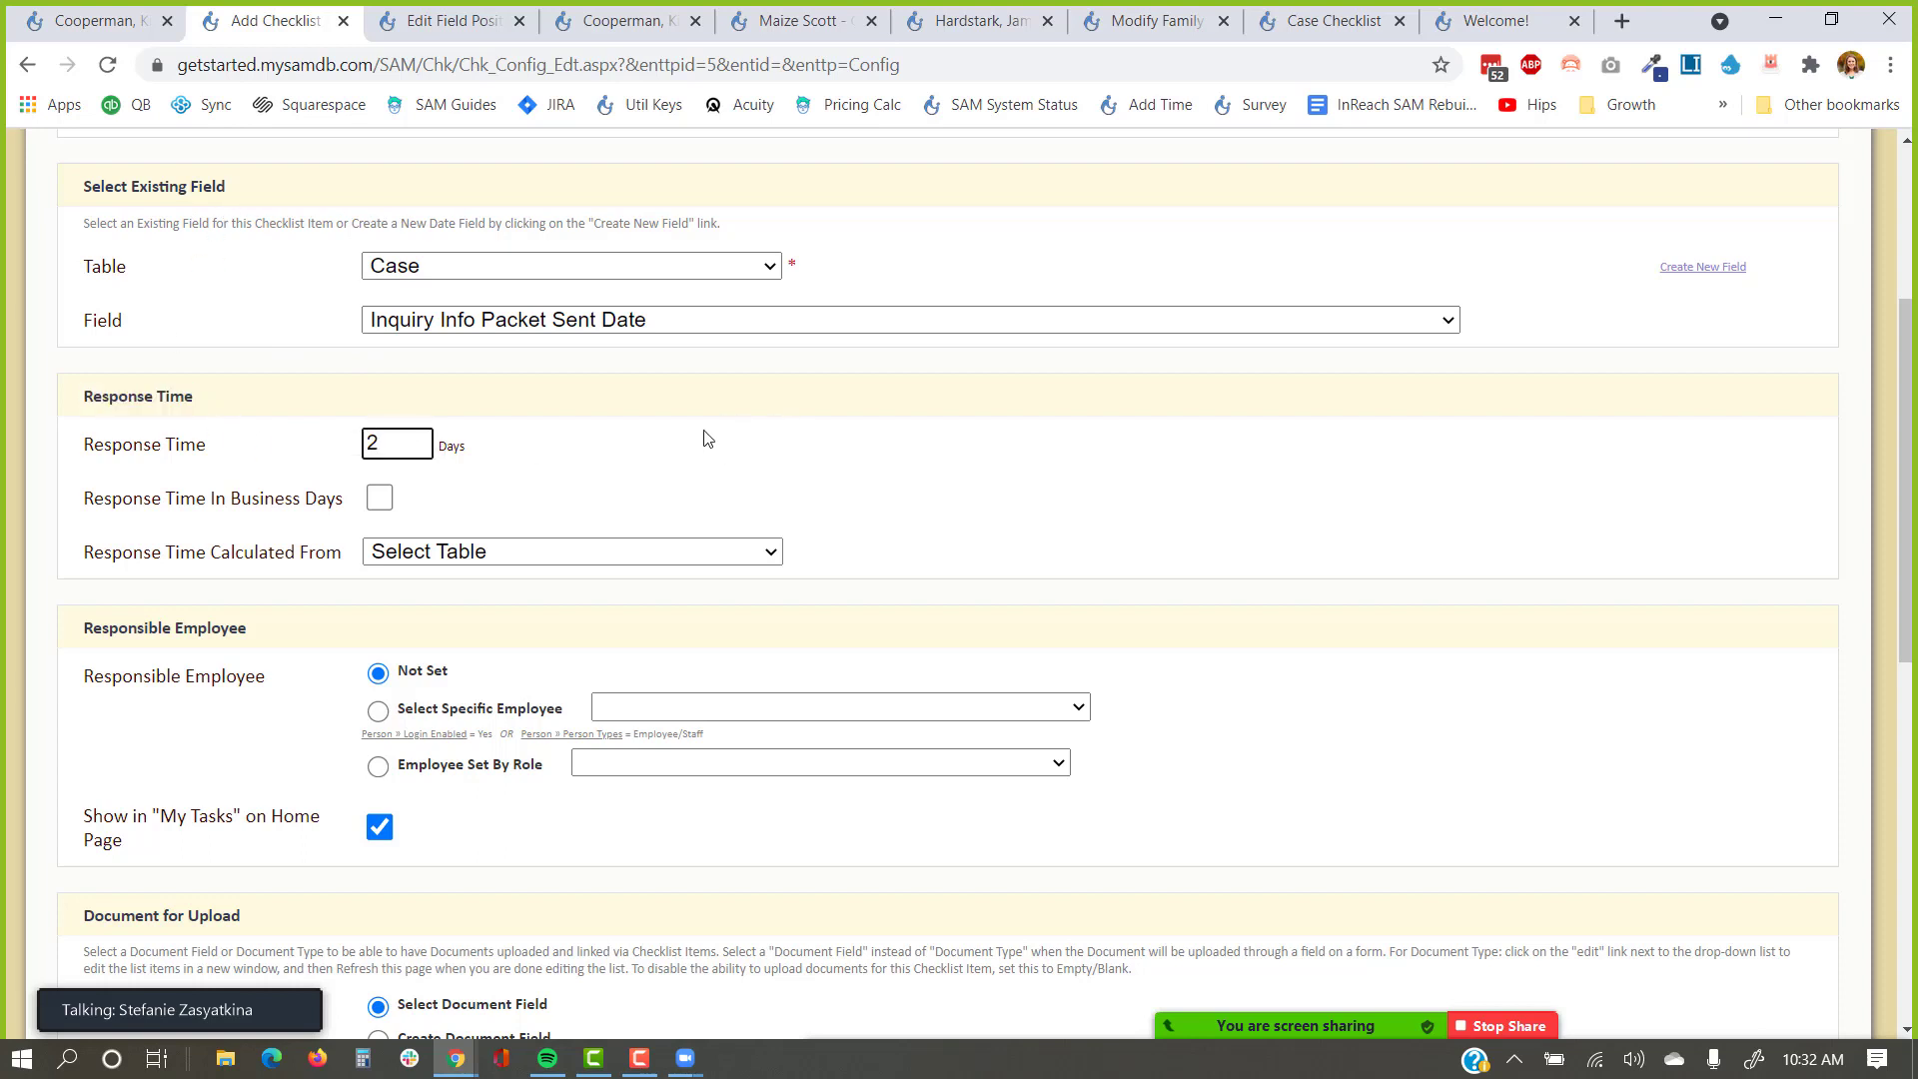
{"action": "left_click", "coordinate": [542, 552]}
{"action": "scroll", "coordinate": [522, 68], "scroll_direction": "down", "scroll_amount": 1}
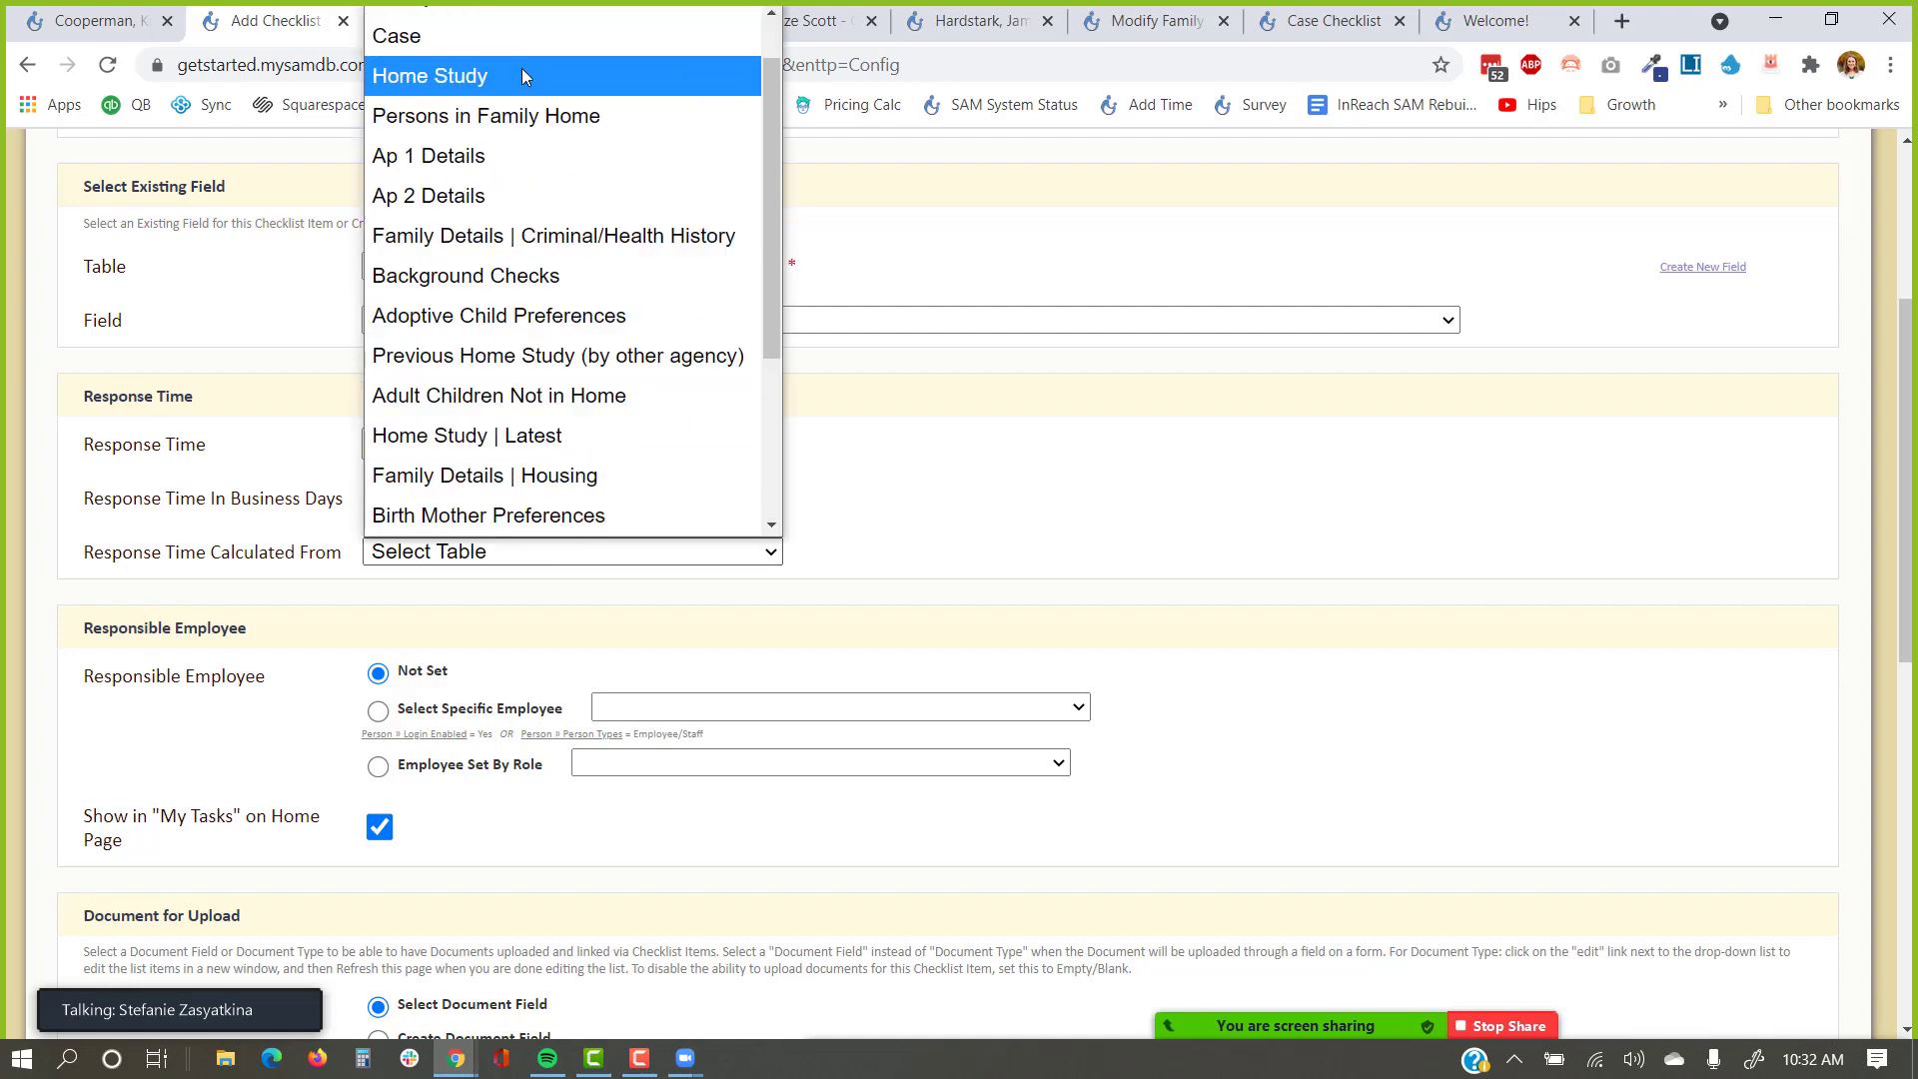
{"action": "left_click", "coordinate": [522, 34]}
{"action": "left_click", "coordinate": [1165, 552]}
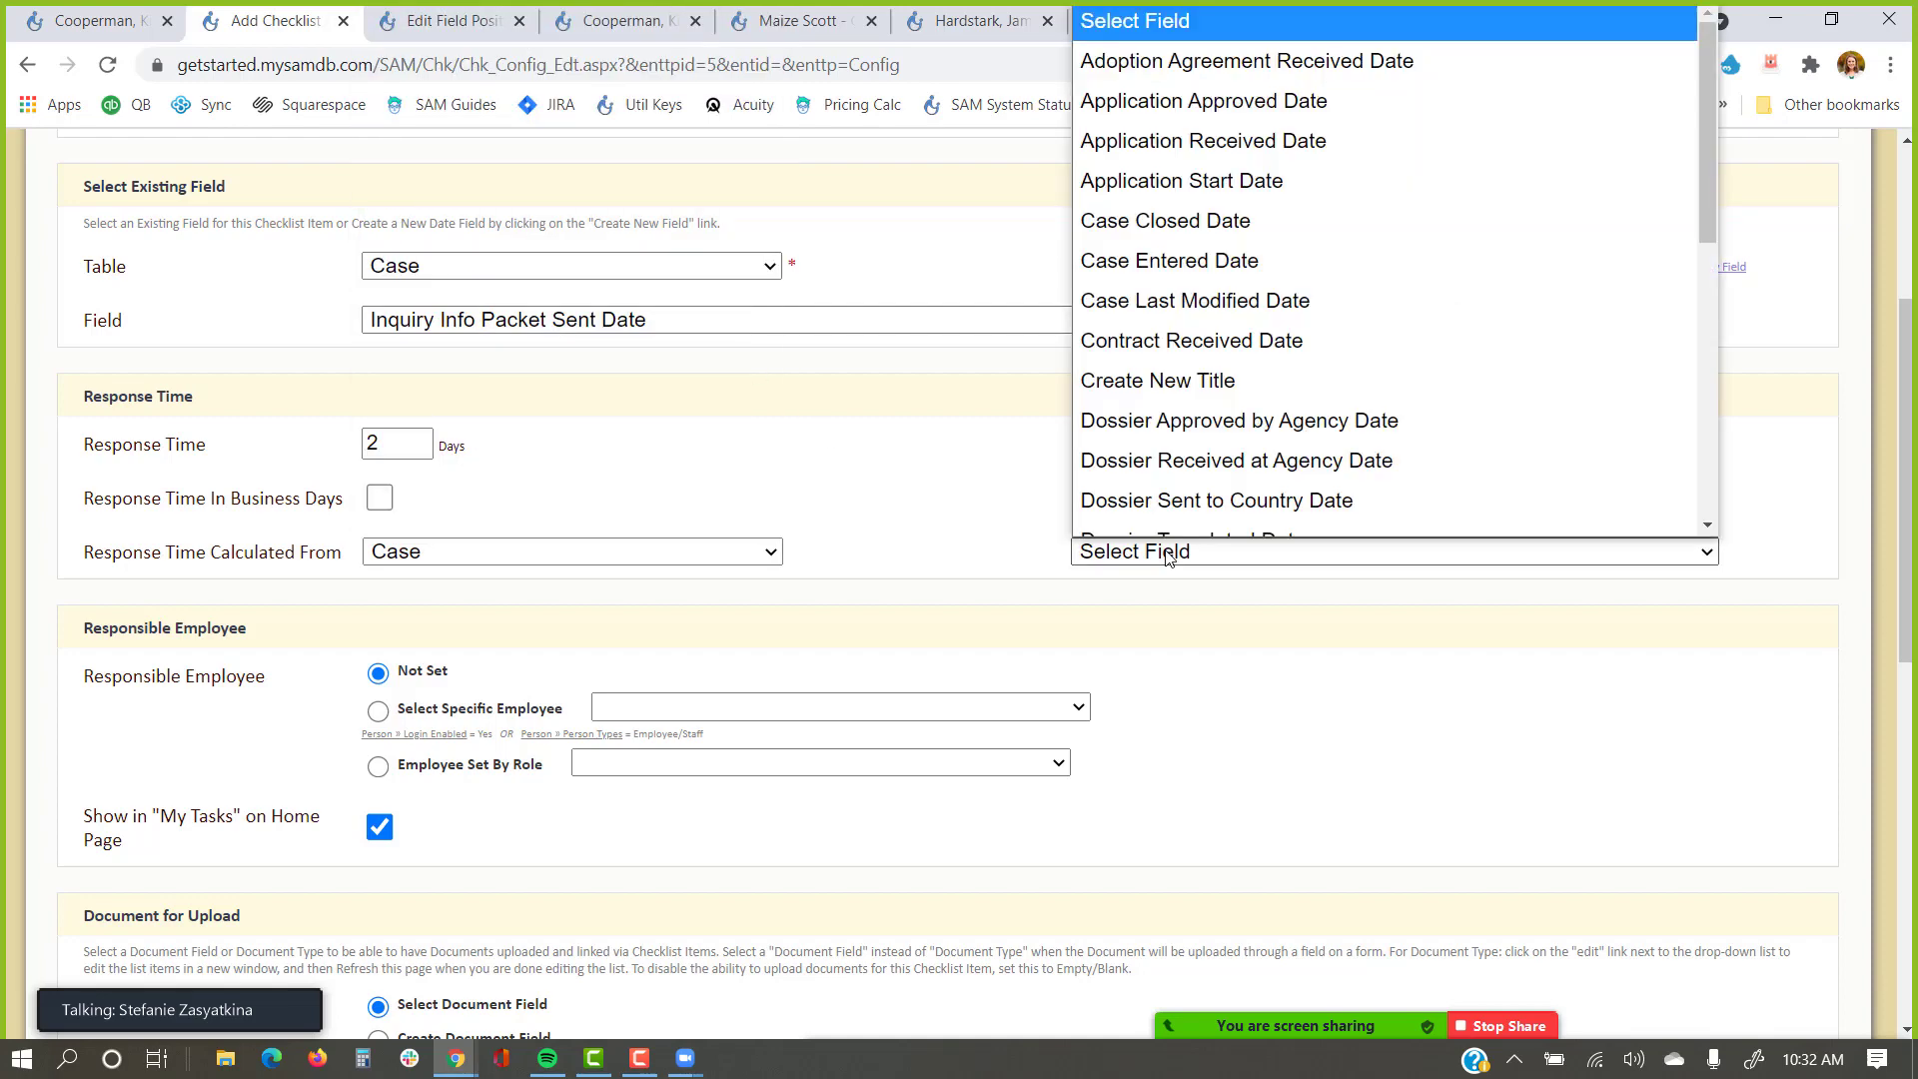
{"action": "type", "text": "in"}
{"action": "key", "text": "Down"}
{"action": "key", "text": "Down"}
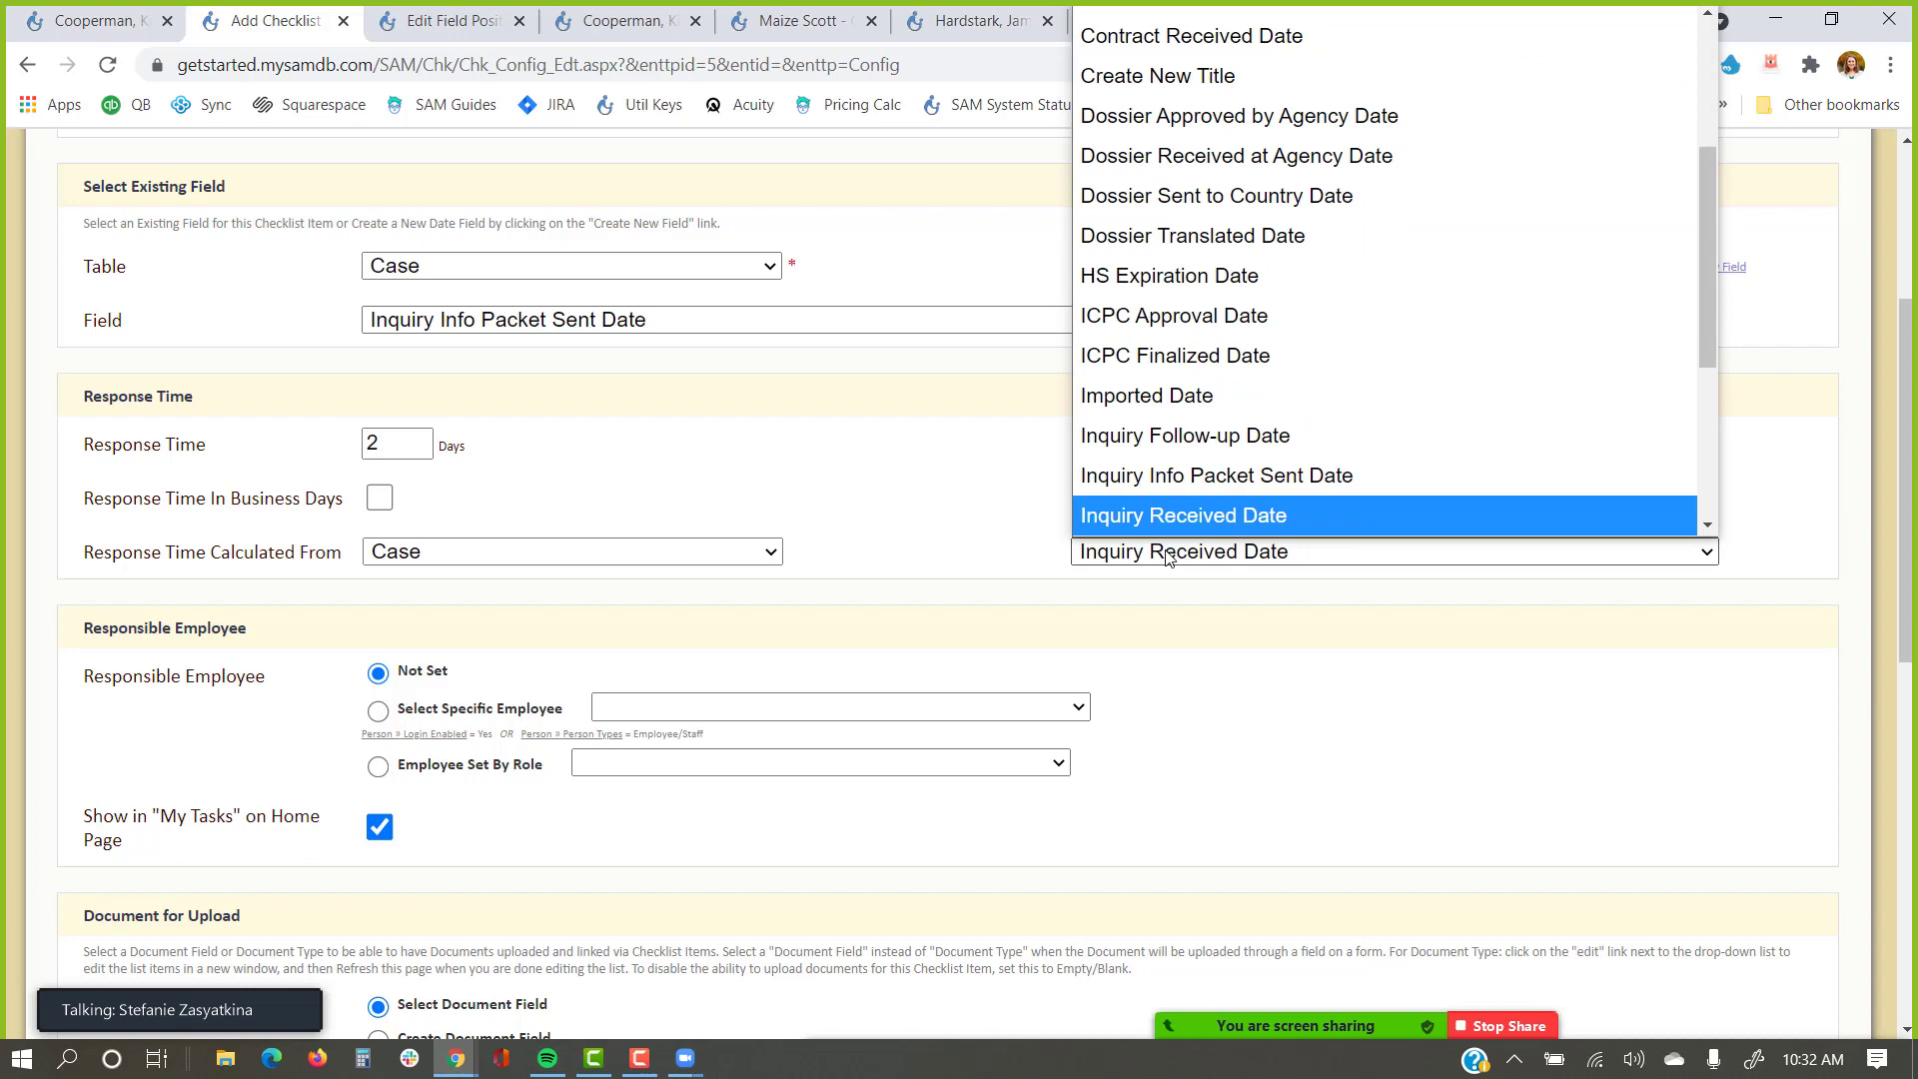
{"action": "key", "text": "Return"}
{"action": "left_click", "coordinate": [988, 462]}
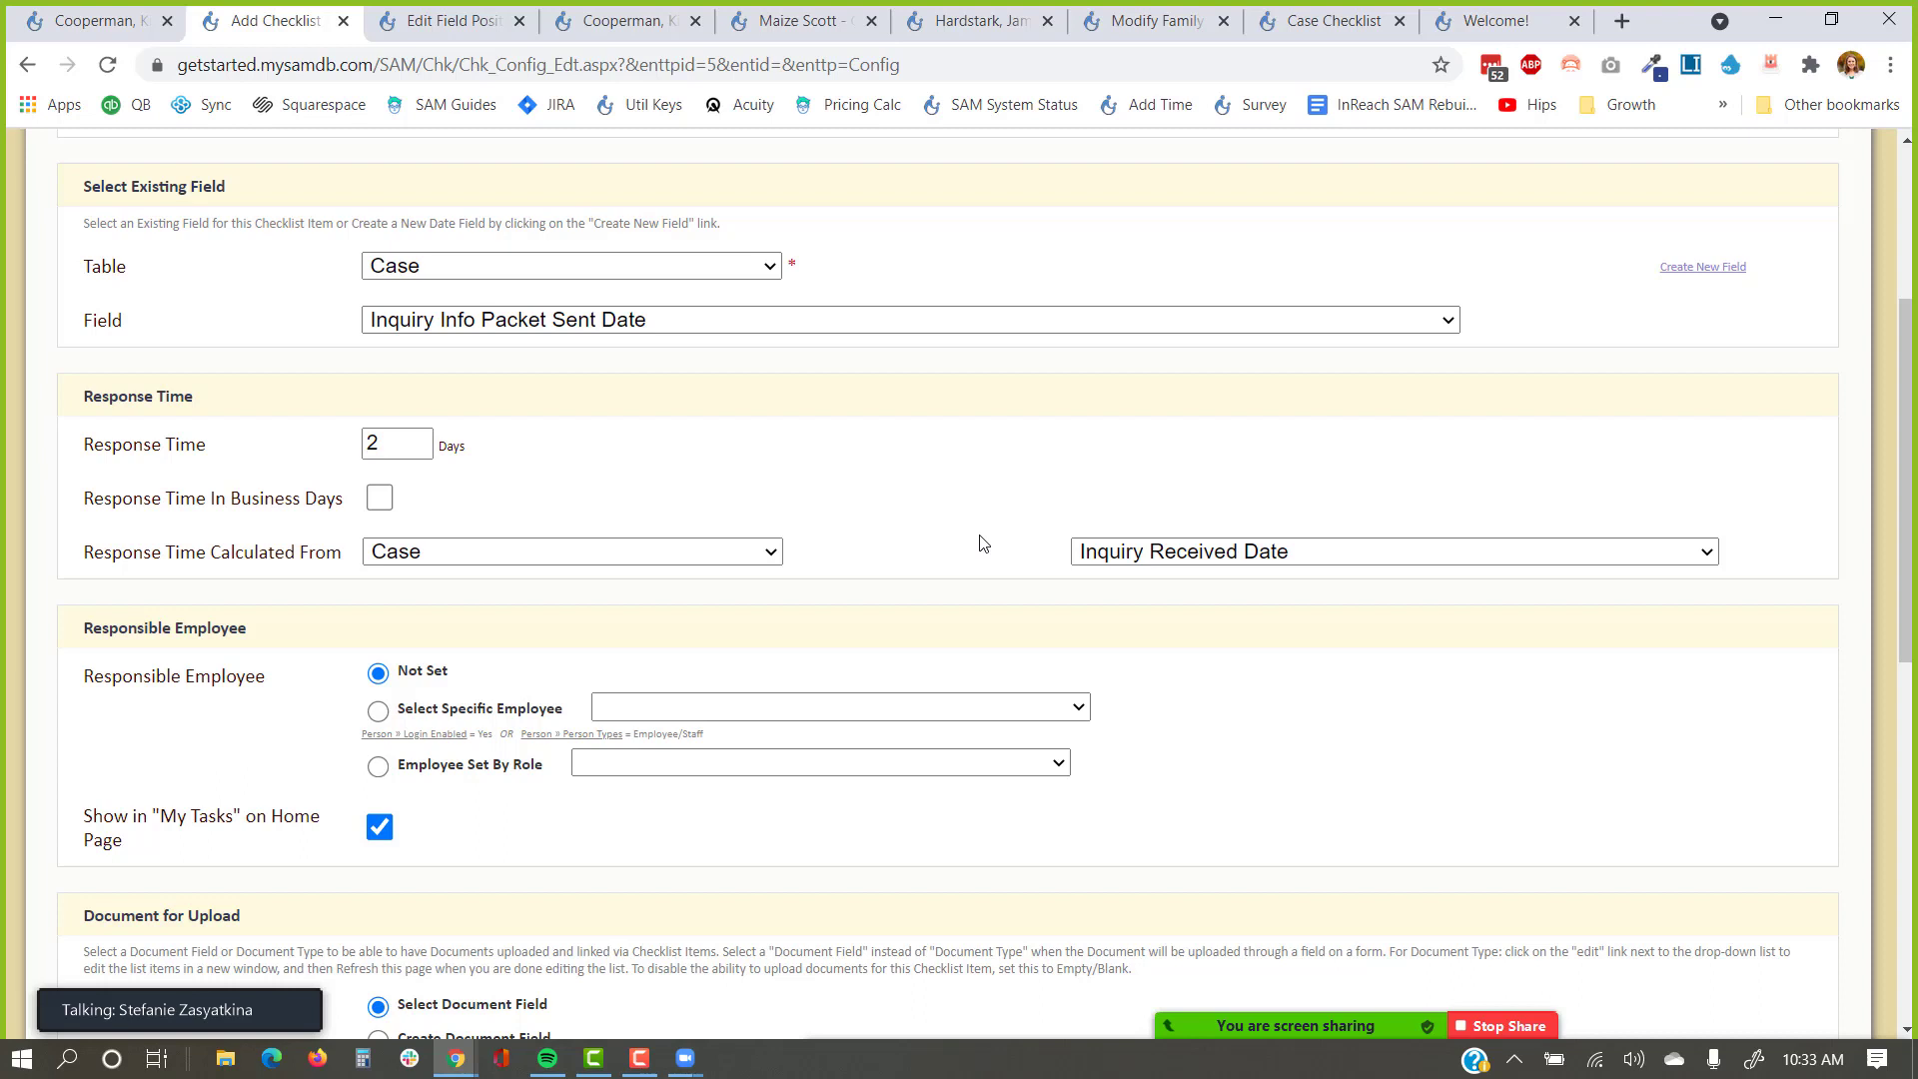
{"action": "scroll", "coordinate": [968, 543], "scroll_direction": "down", "scroll_amount": 4}
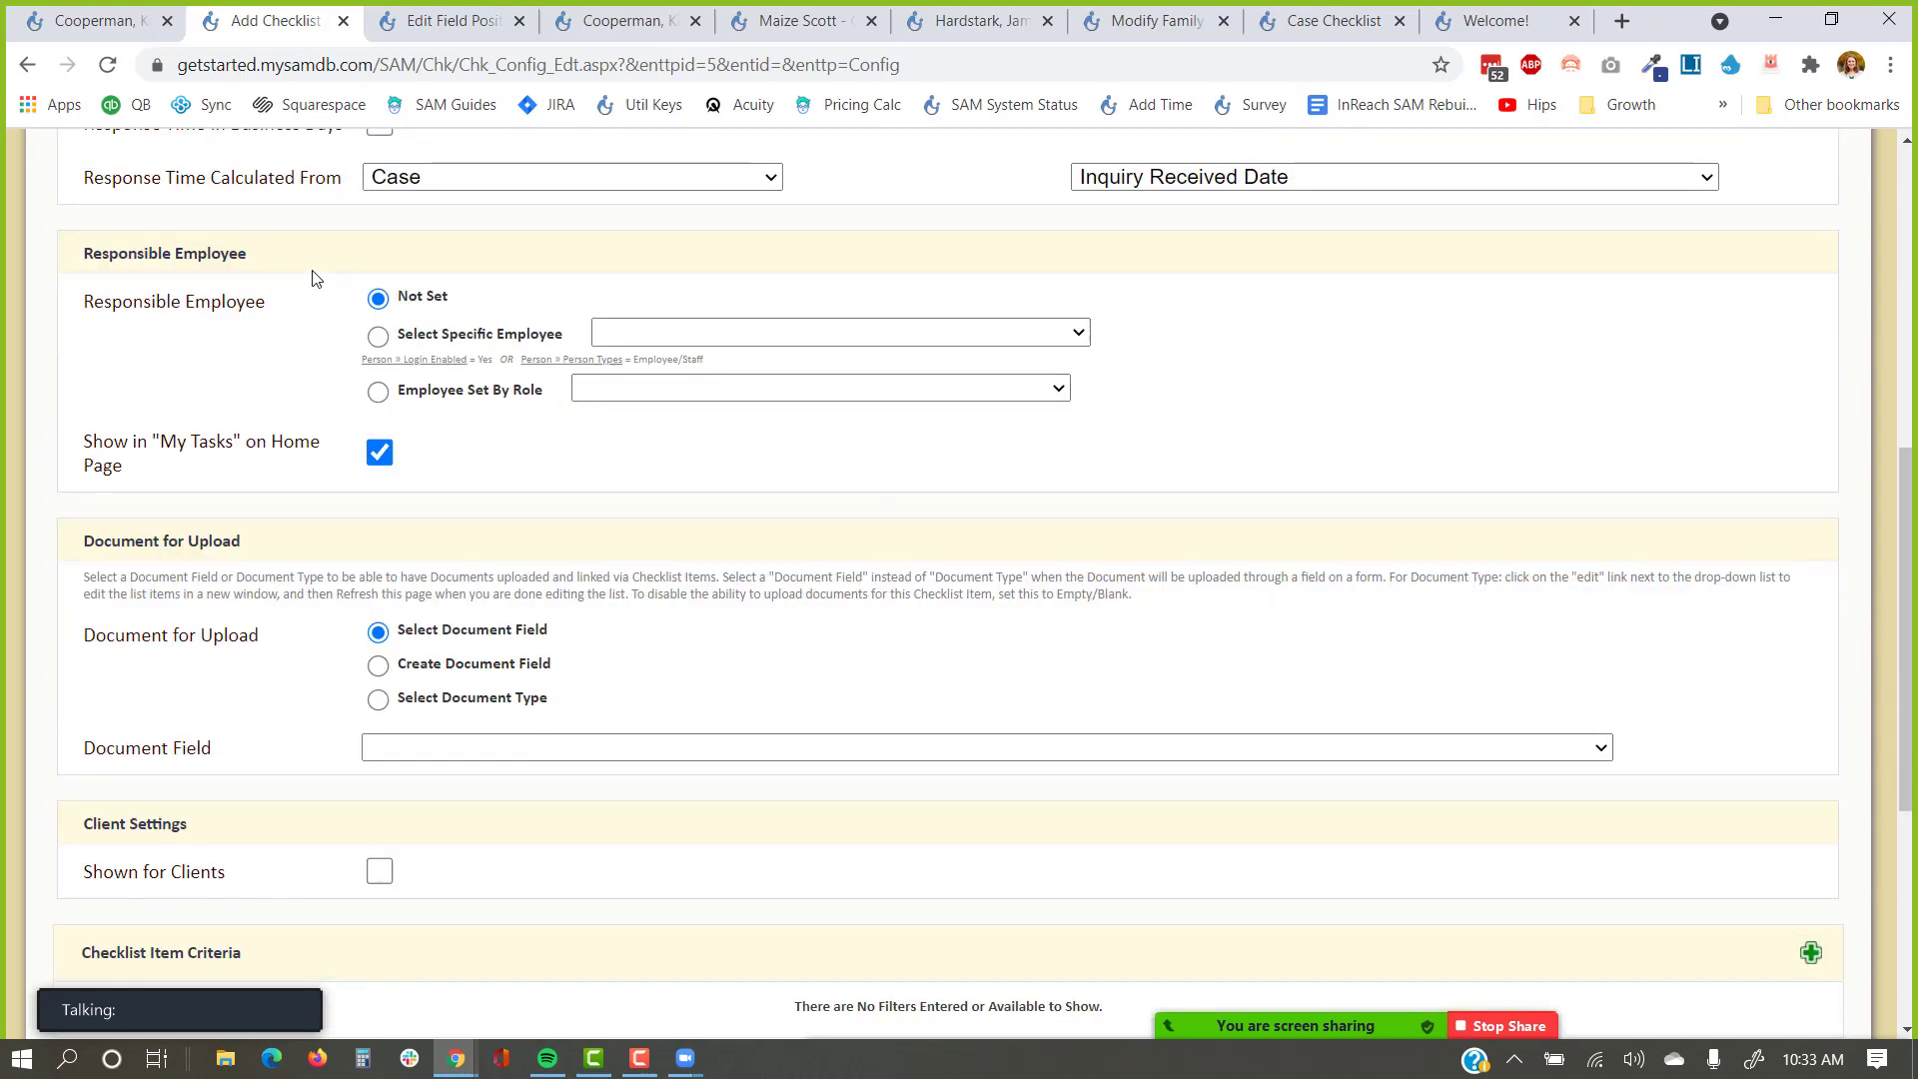
Assign the item by role to Case › Social Worker/Case Manager, then view the family checklist.
{"action": "left_click", "coordinate": [637, 326]}
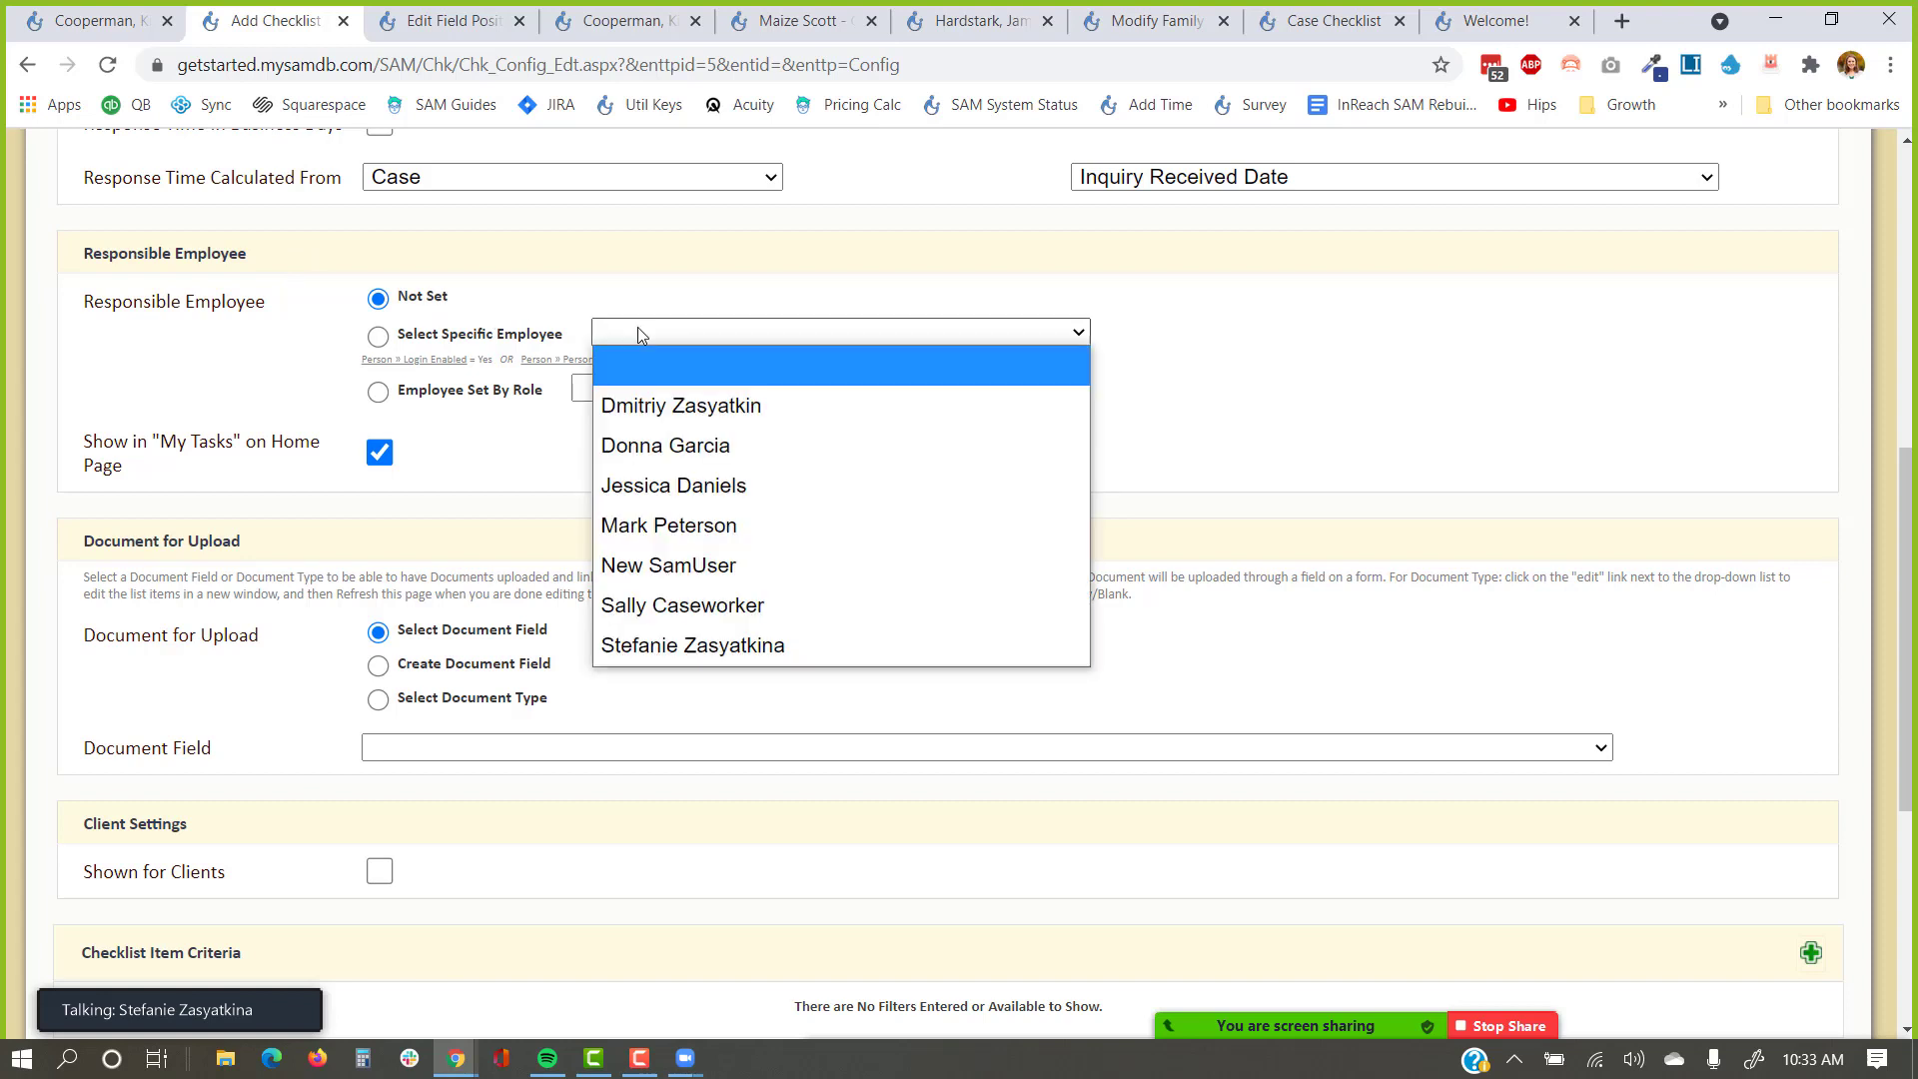
{"action": "left_click", "coordinate": [680, 644]}
{"action": "left_click", "coordinate": [367, 332]}
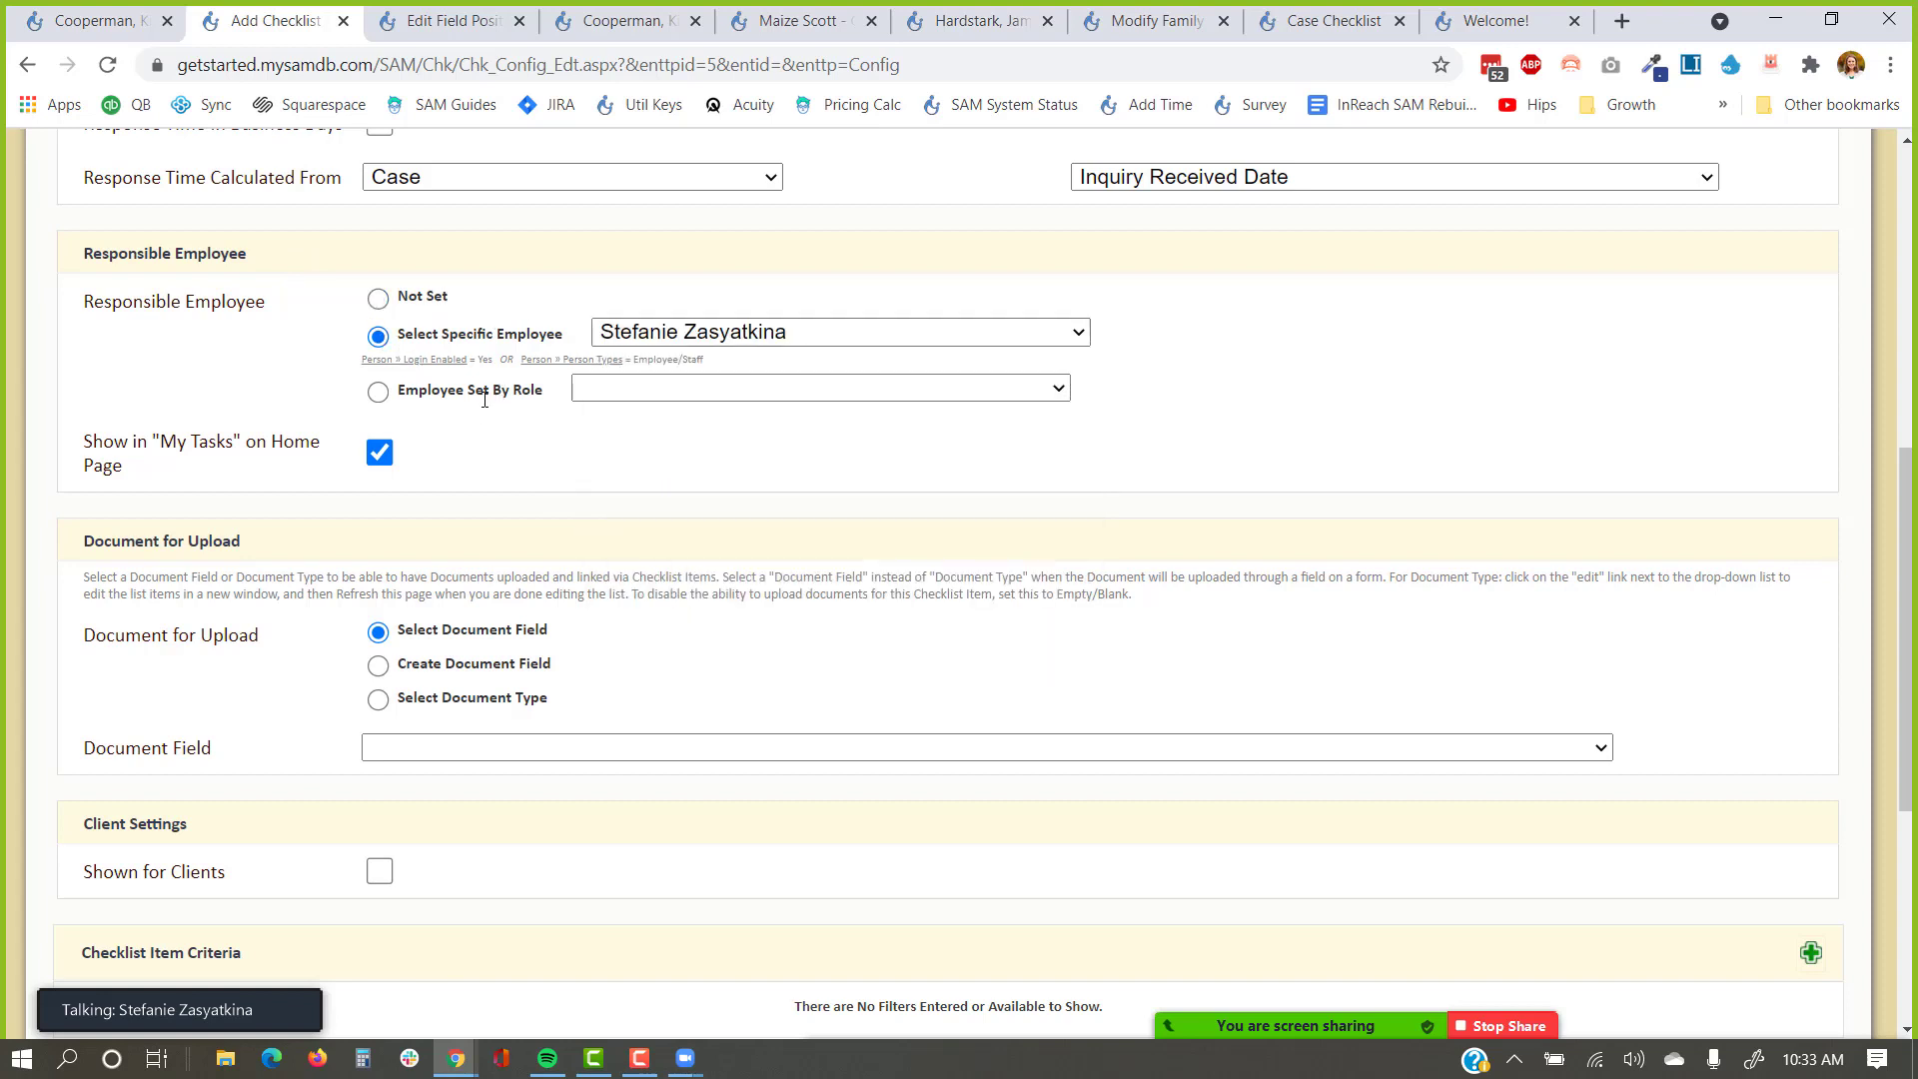
{"action": "left_click", "coordinate": [545, 399]}
{"action": "left_click", "coordinate": [596, 399]}
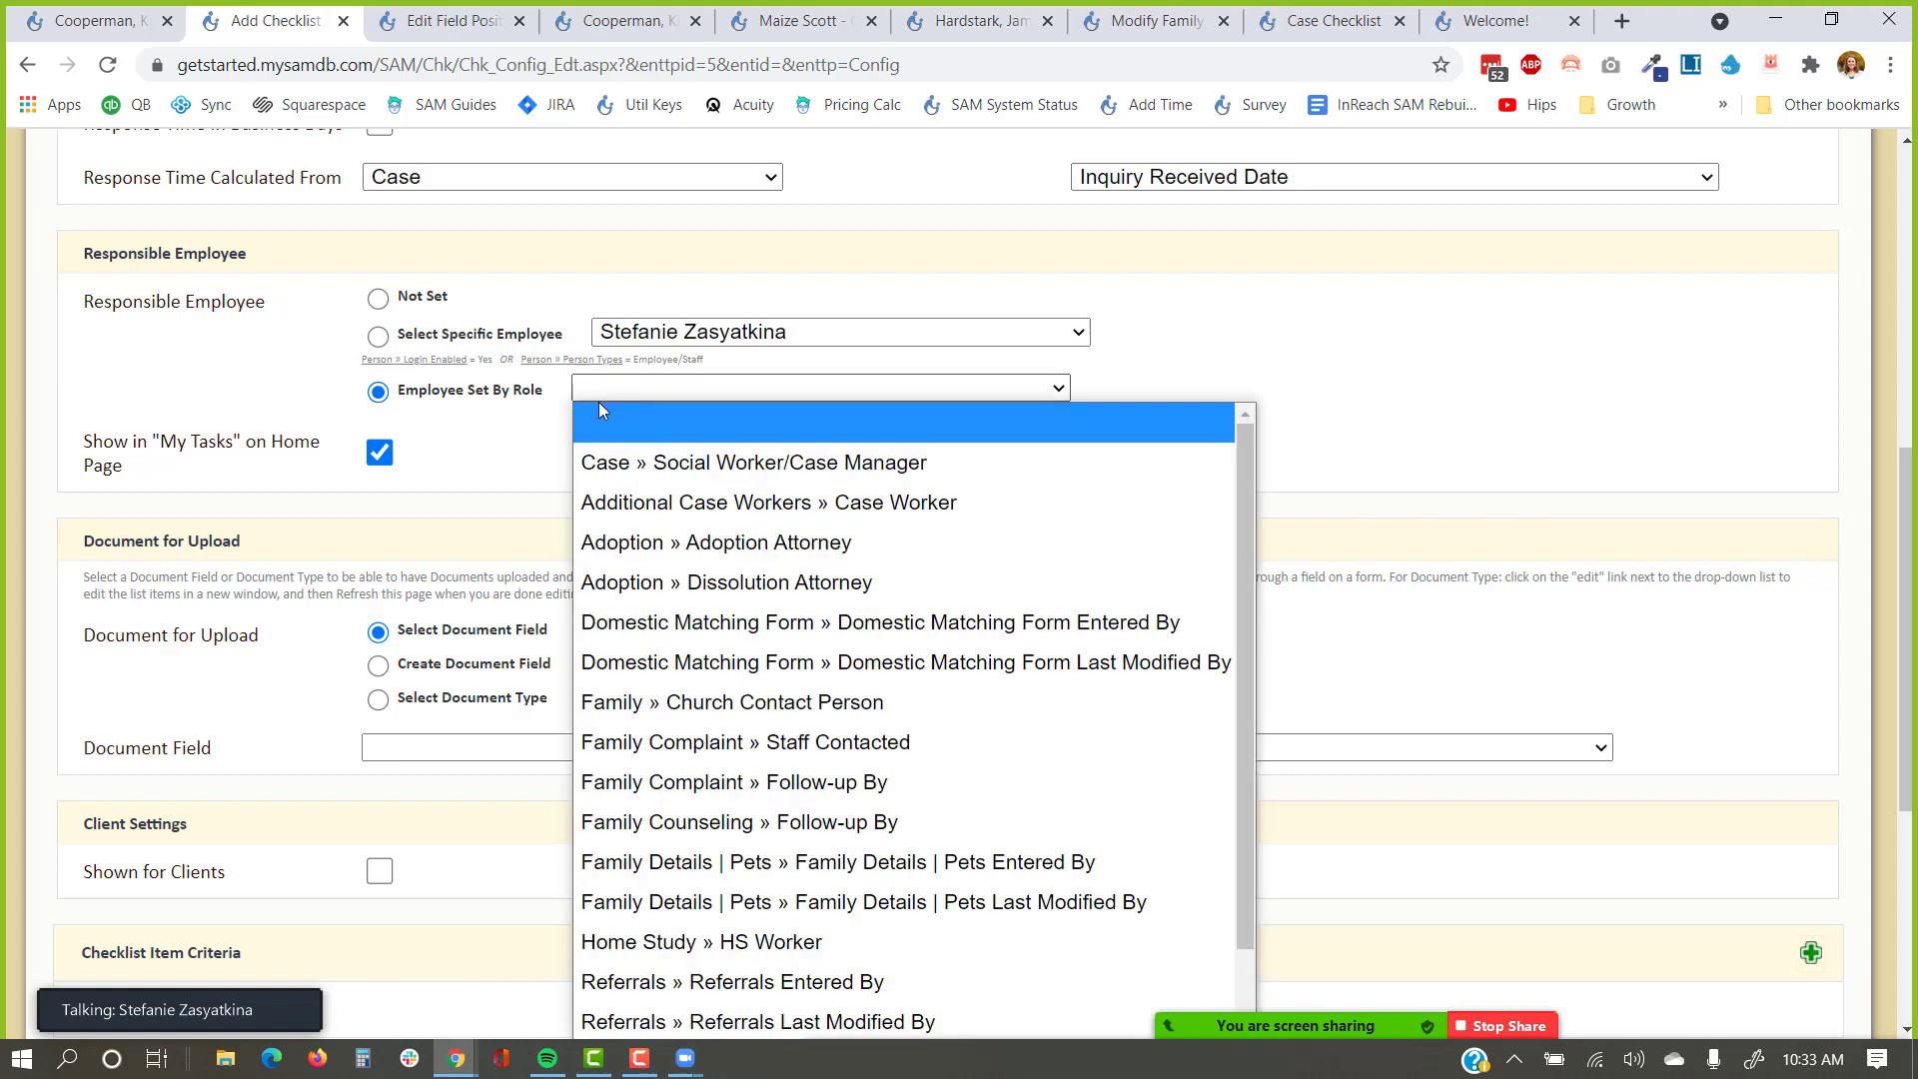
{"action": "left_click", "coordinate": [640, 465]}
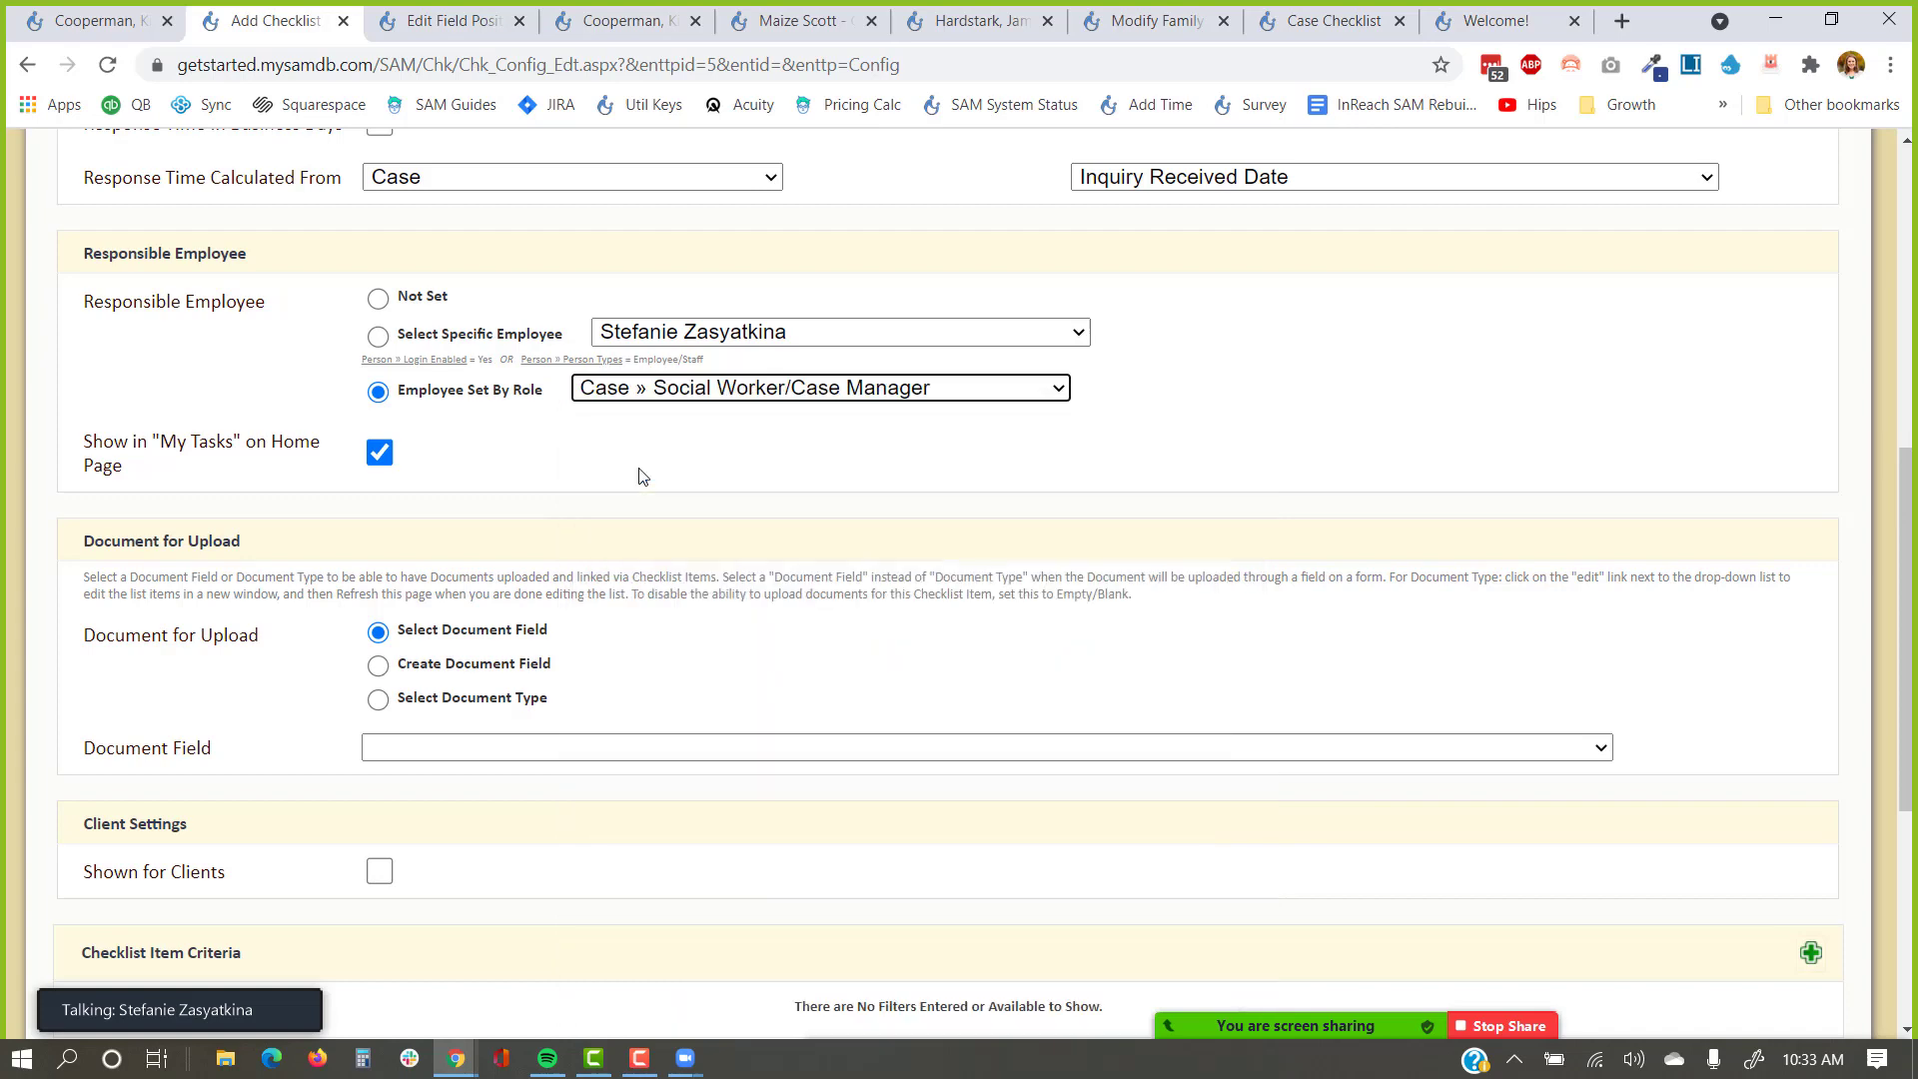
{"action": "left_click", "coordinate": [642, 477]}
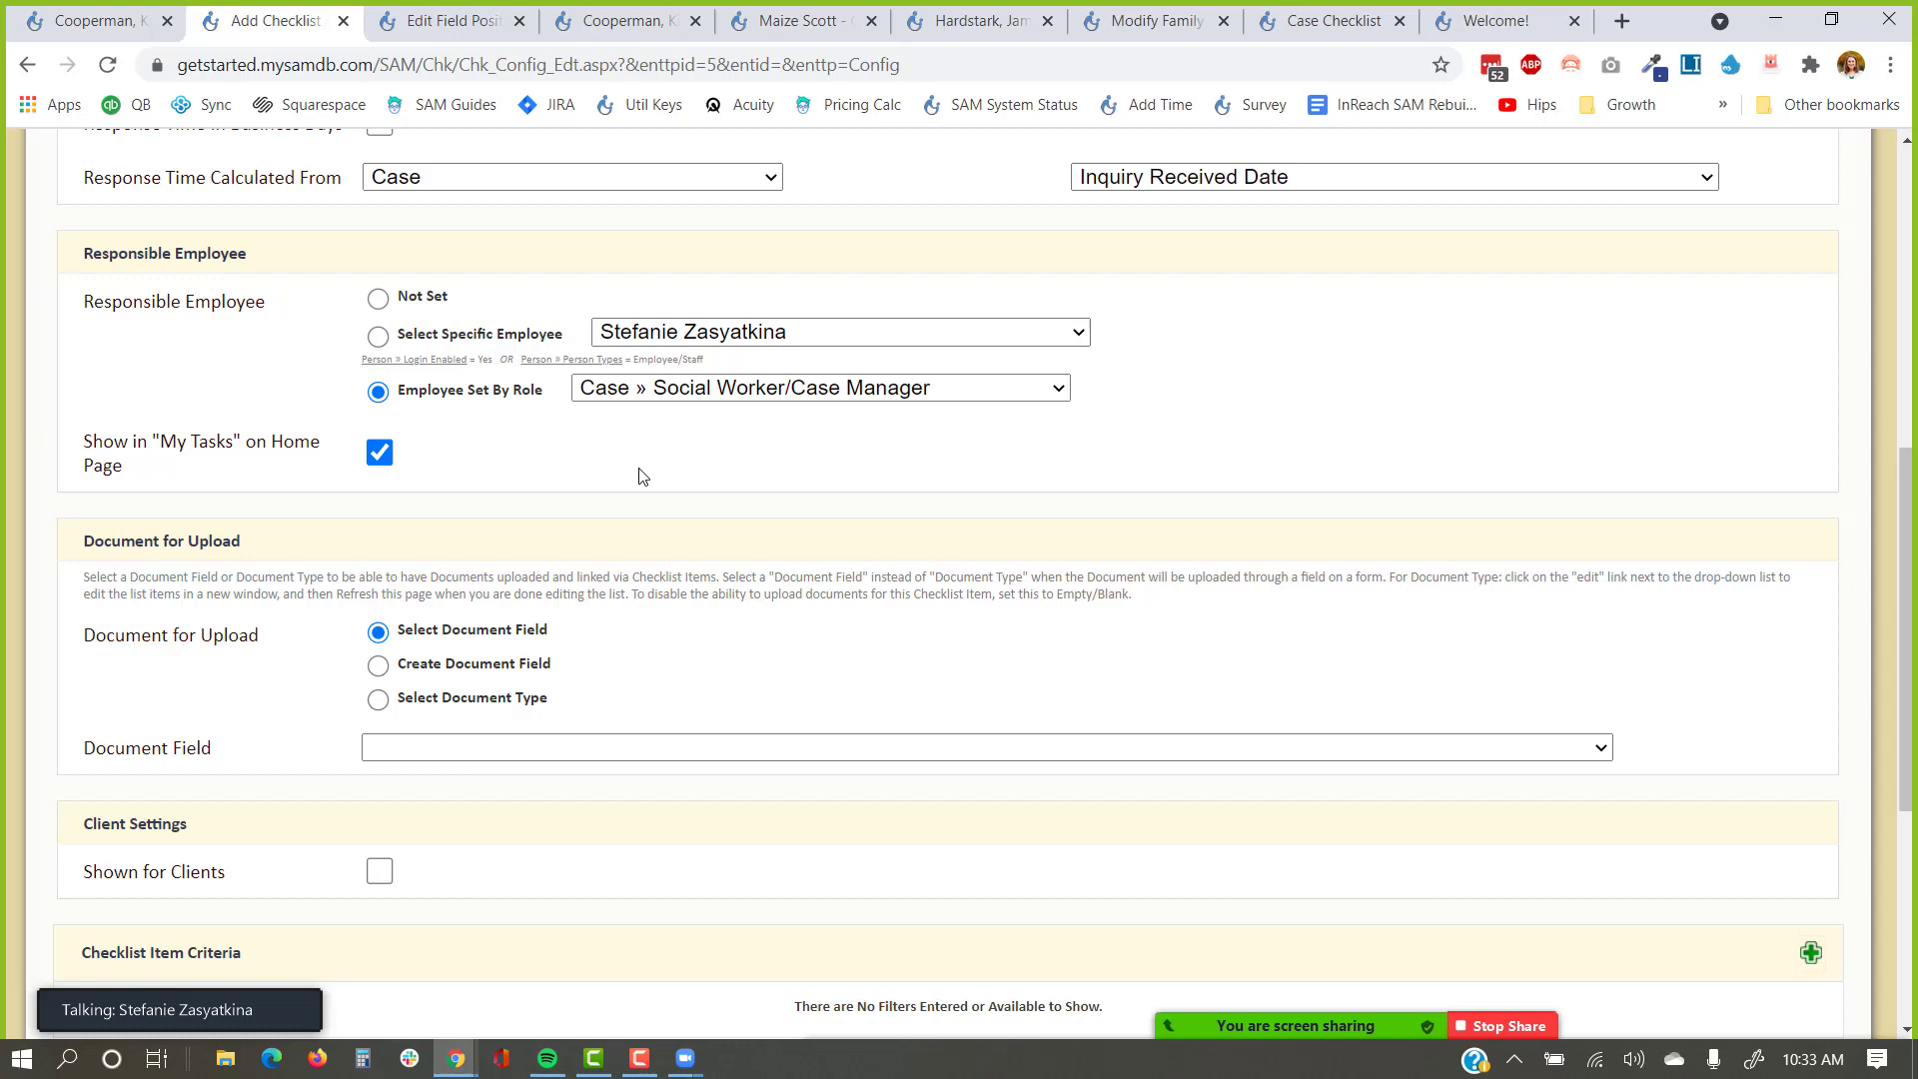
{"action": "left_click", "coordinate": [678, 389]}
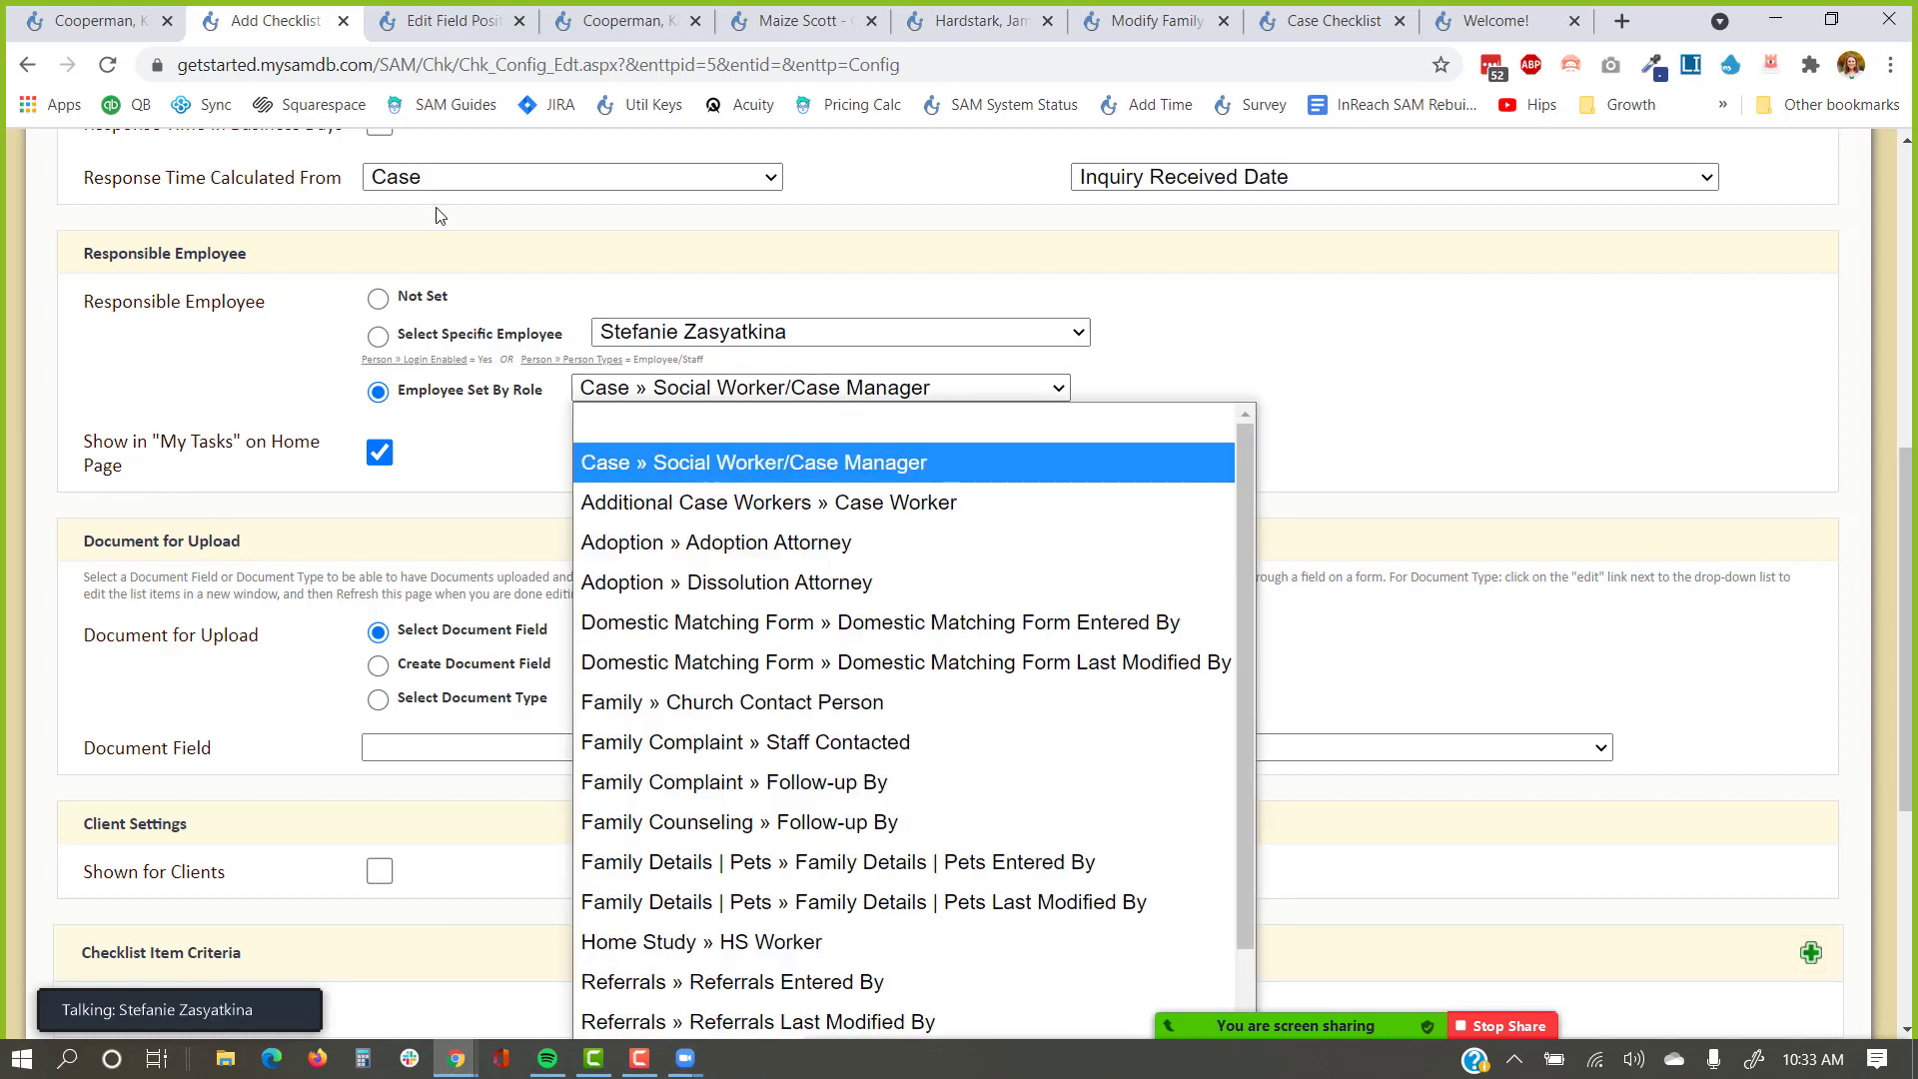
{"action": "left_click", "coordinate": [165, 24]}
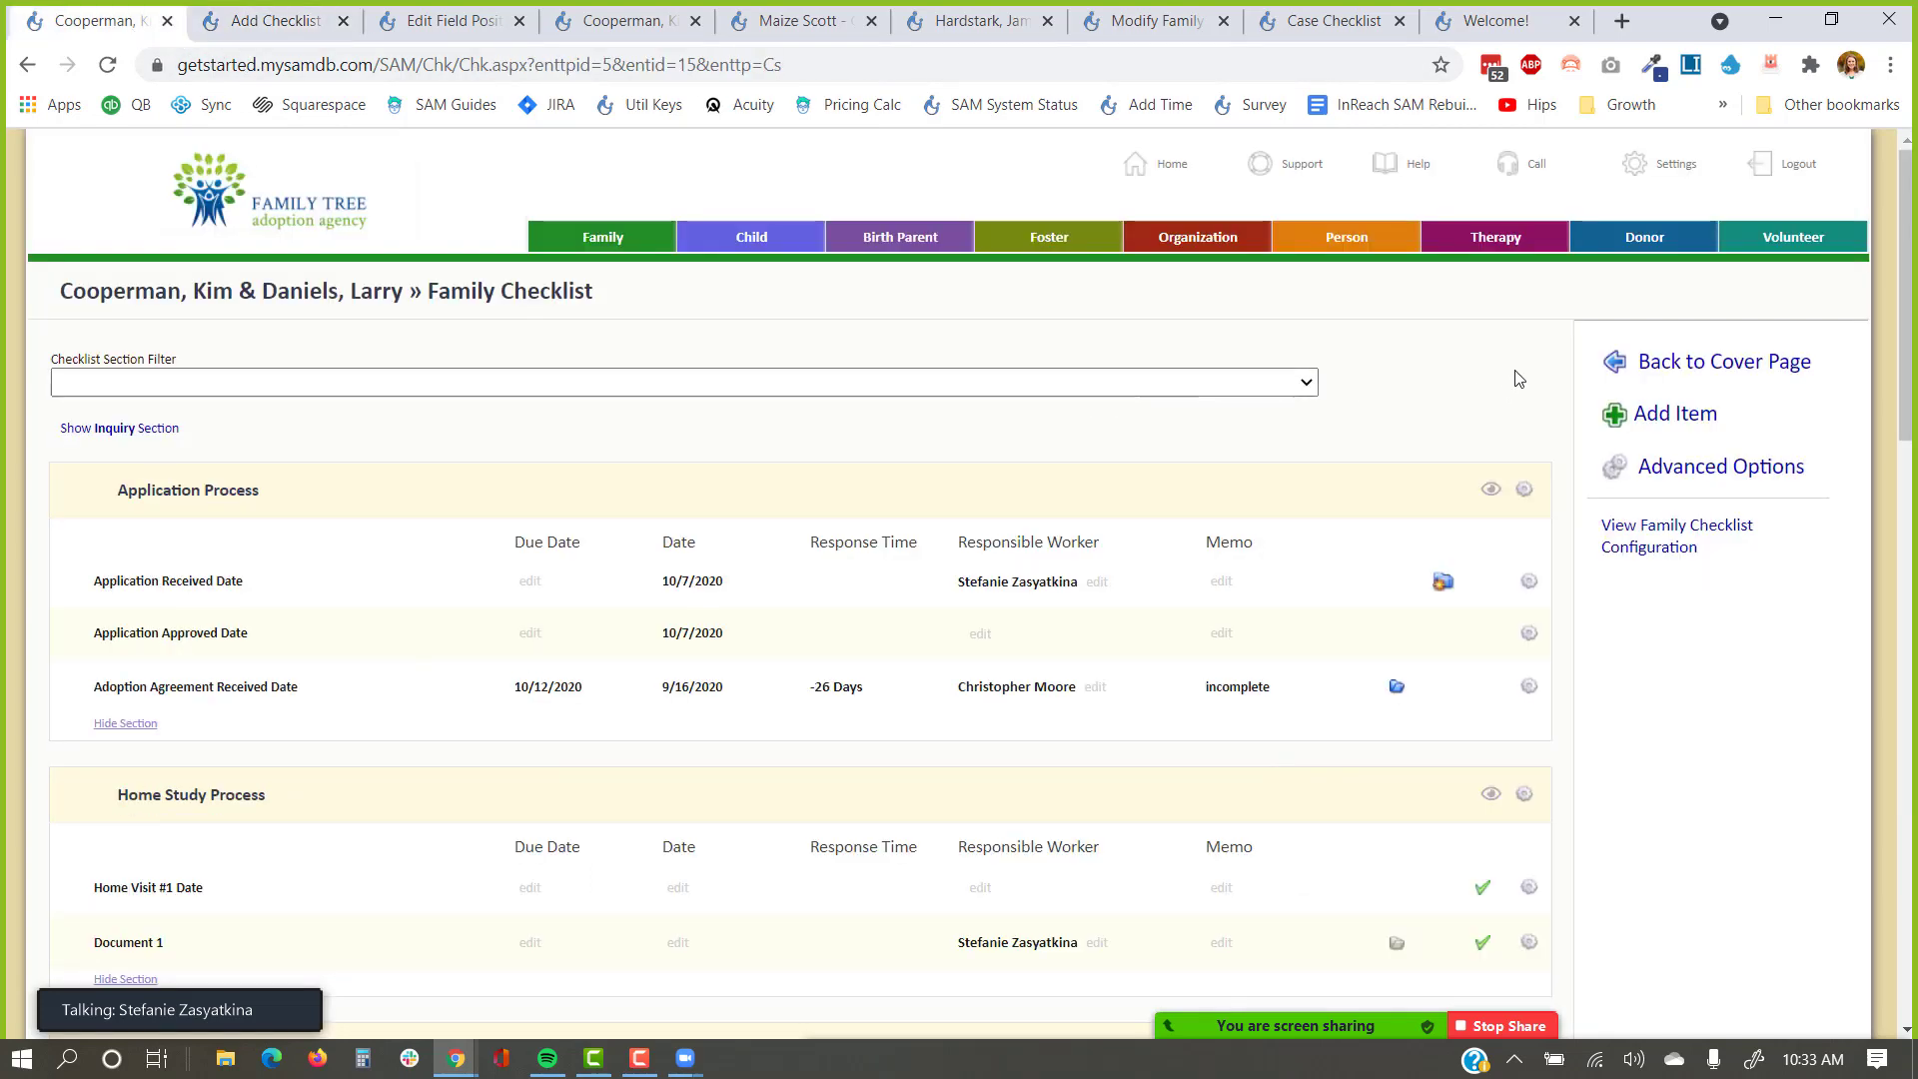
Review the family's cover page and Home Studies (Home Study #2, Addendum), then return to item configuration.
{"action": "left_click", "coordinate": [1690, 368]}
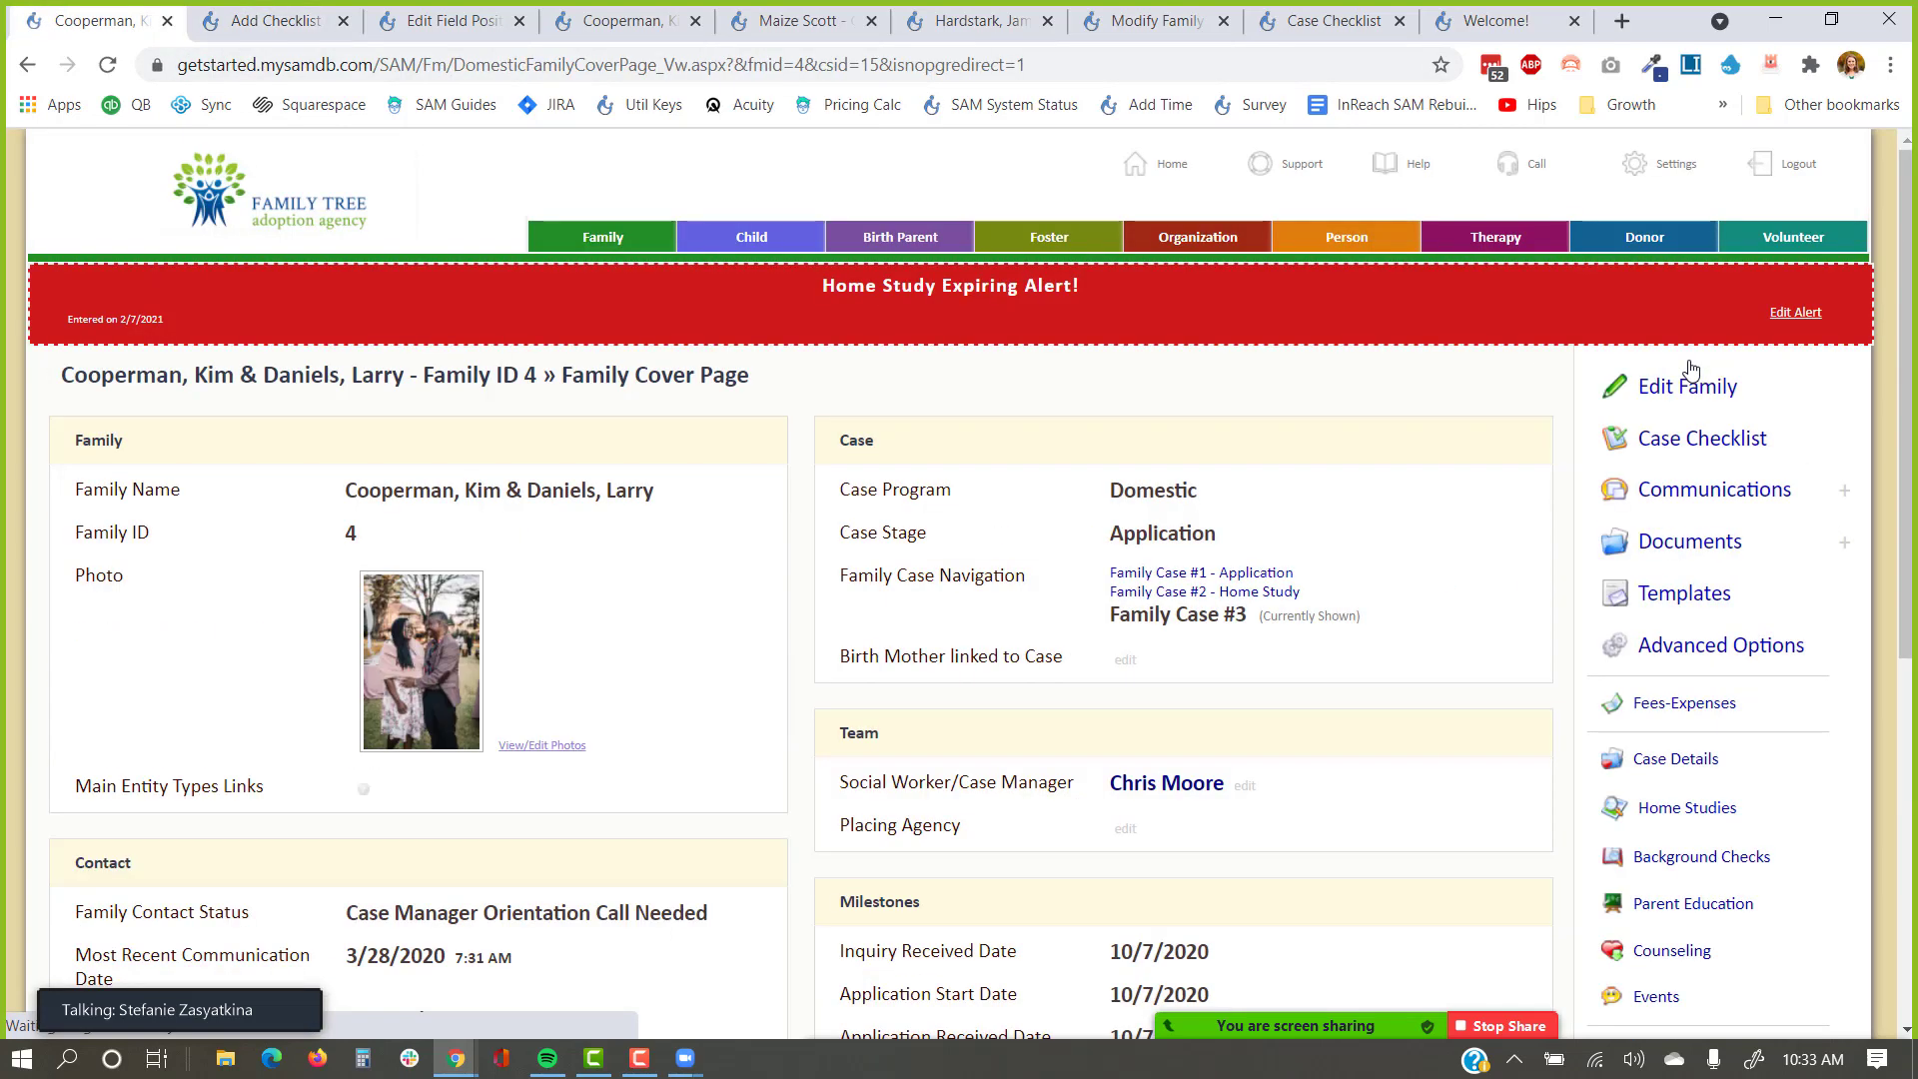
{"action": "scroll", "coordinate": [1126, 534], "scroll_direction": "down", "scroll_amount": 2}
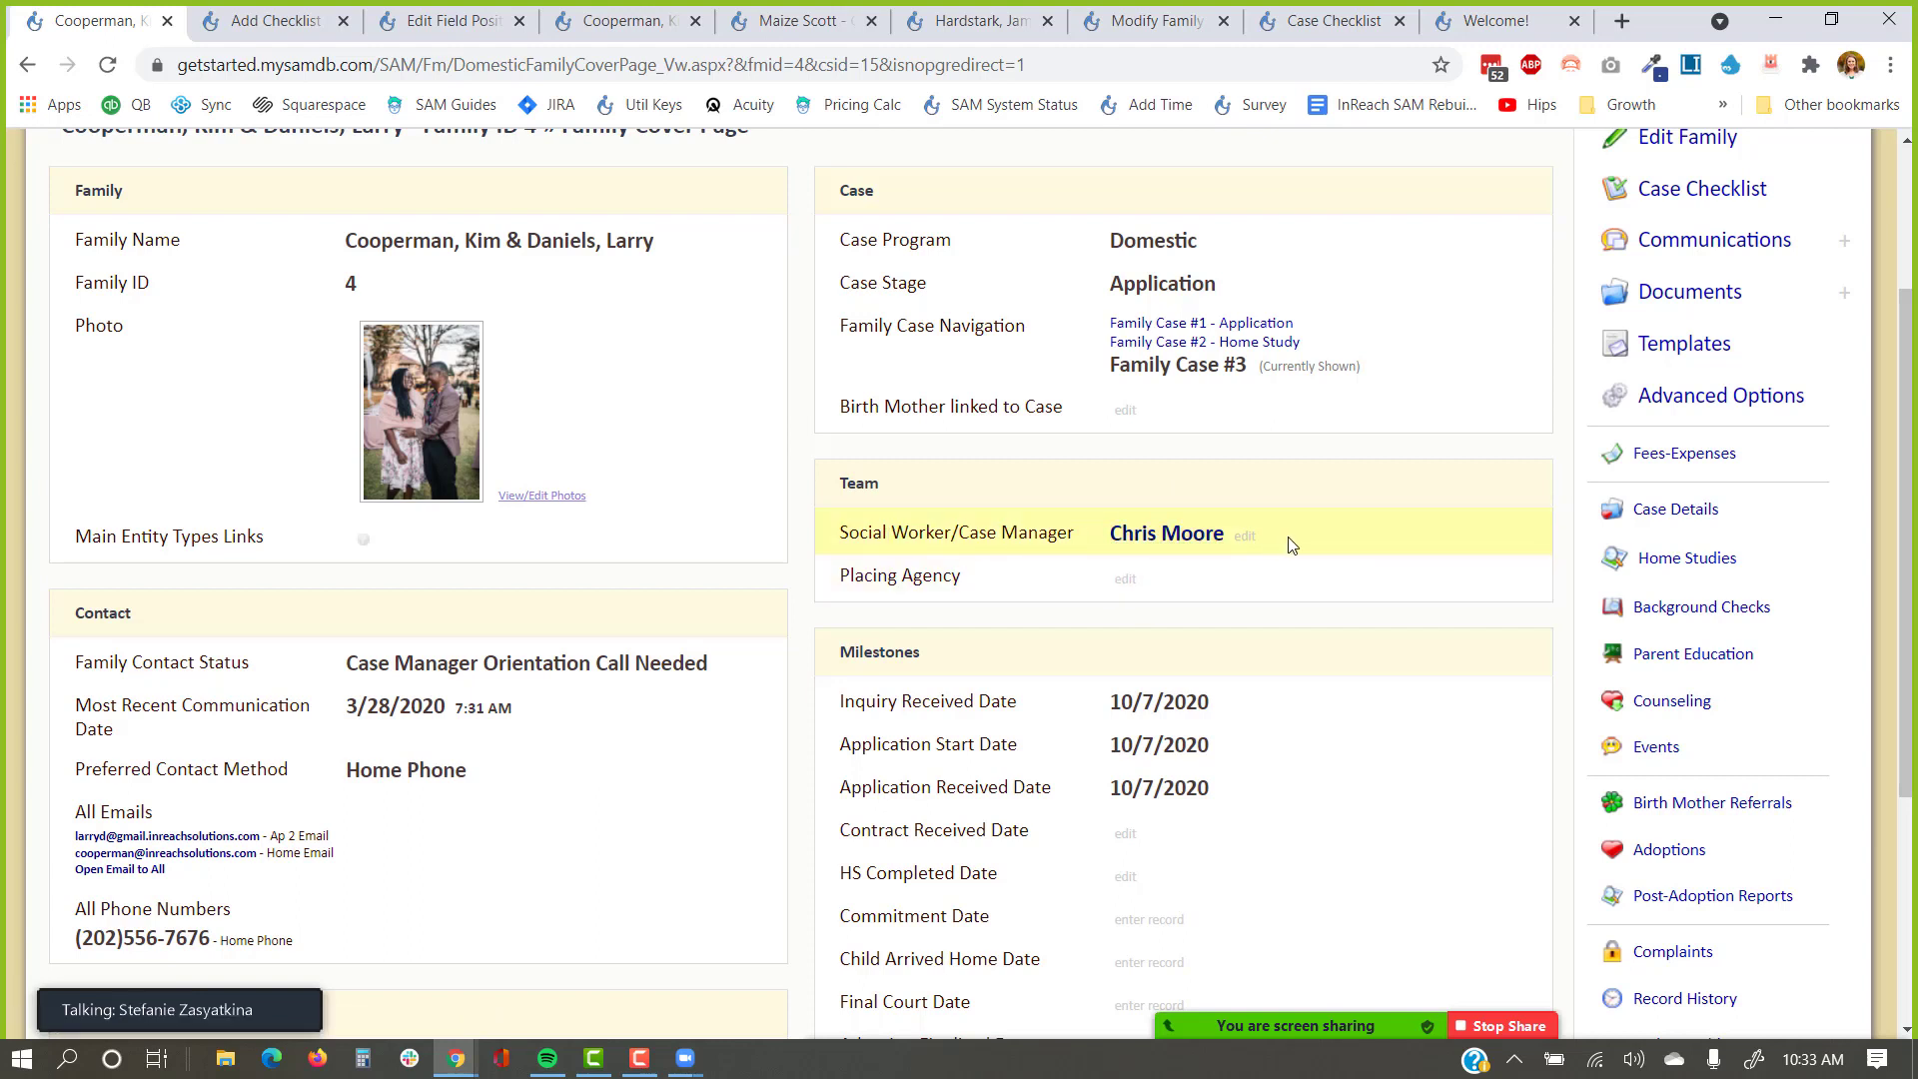
{"action": "left_click", "coordinate": [1723, 559]}
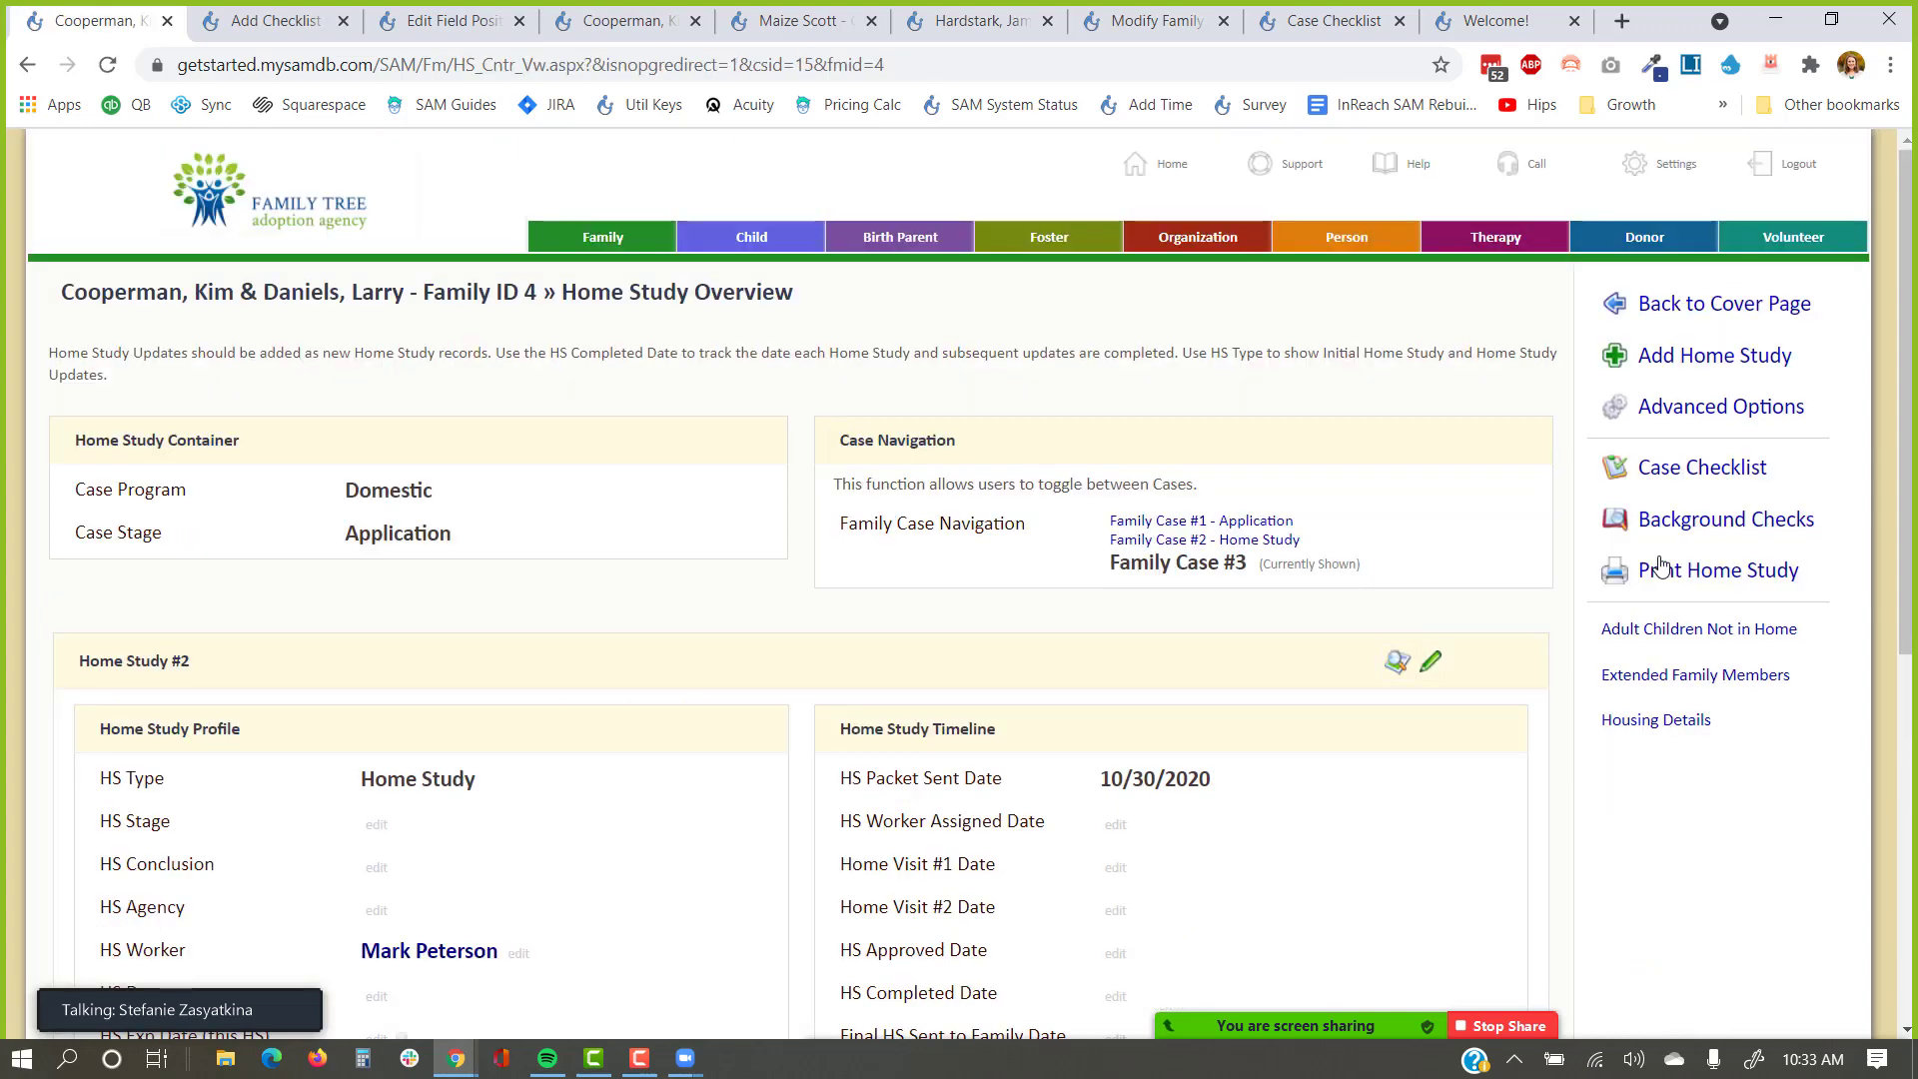
{"action": "scroll", "coordinate": [1049, 530], "scroll_direction": "down", "scroll_amount": 5}
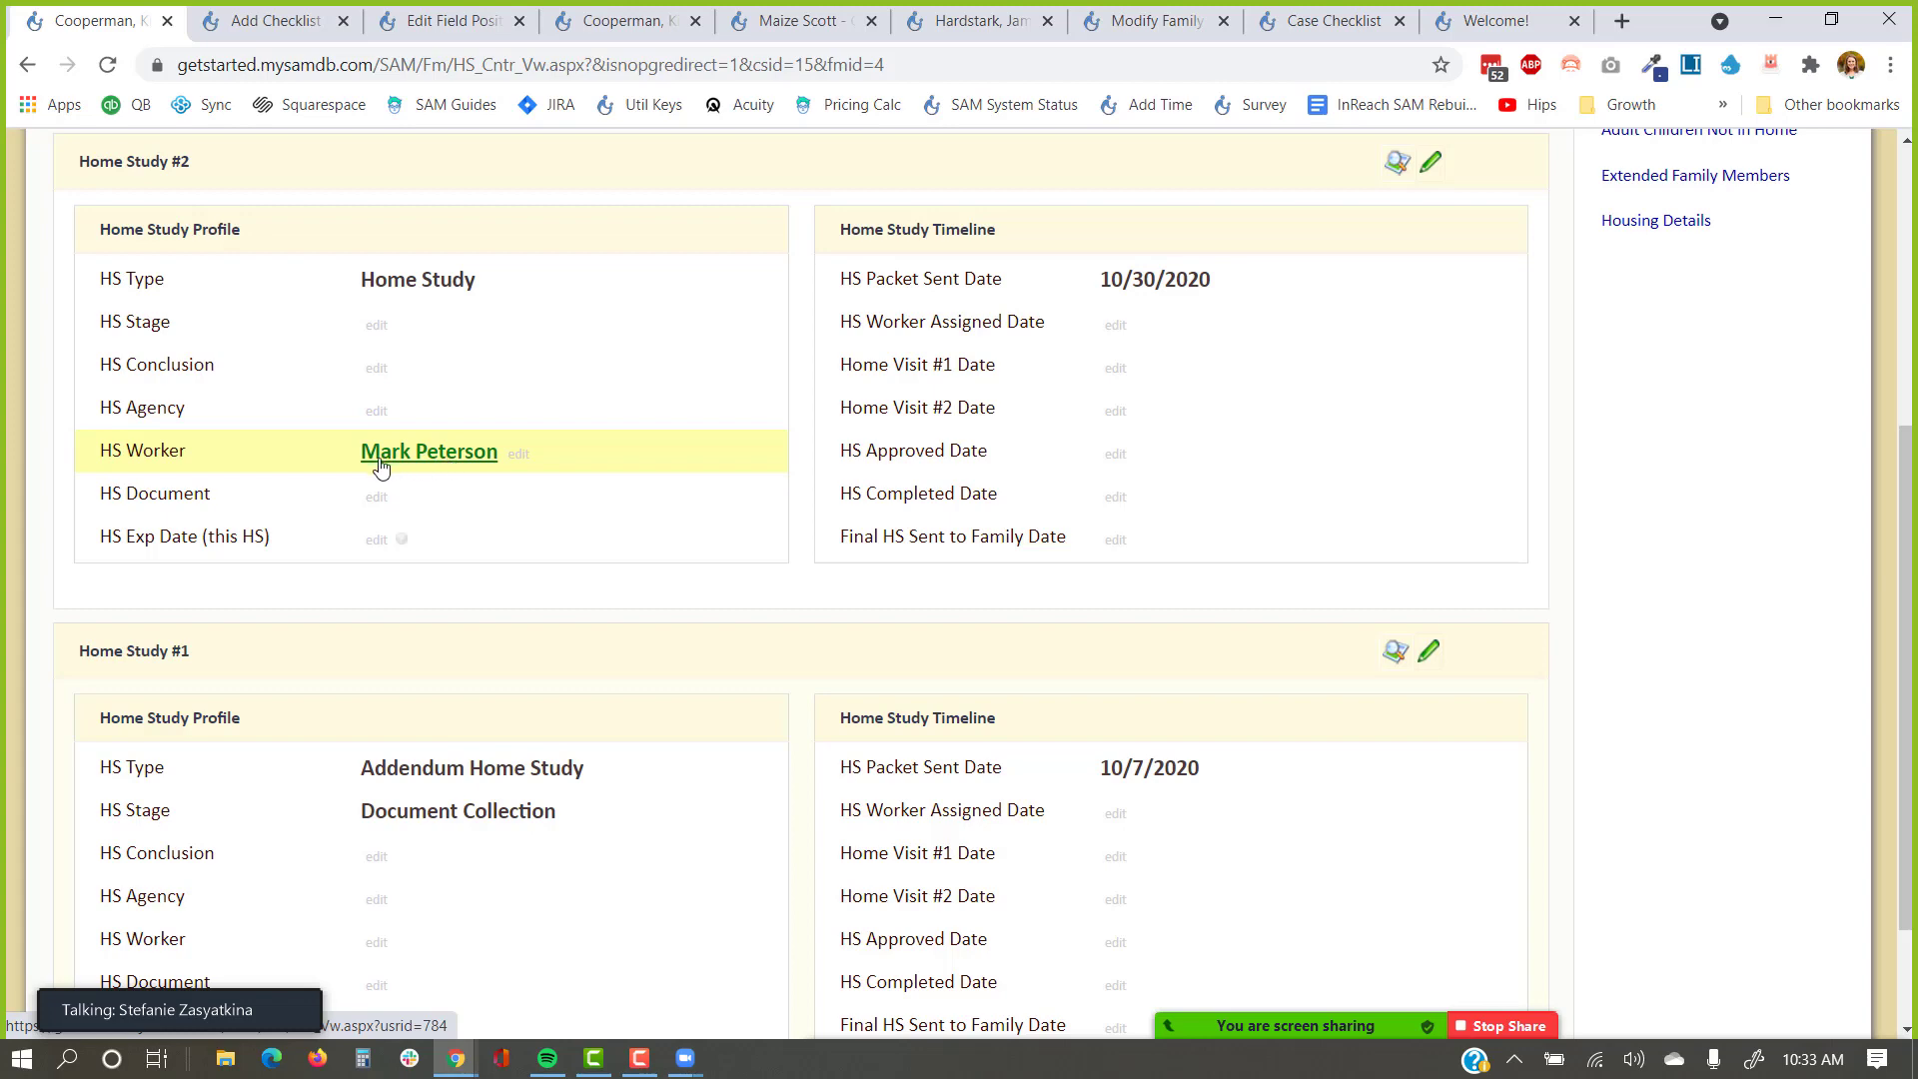
{"action": "scroll", "coordinate": [470, 460], "scroll_direction": "down", "scroll_amount": 2}
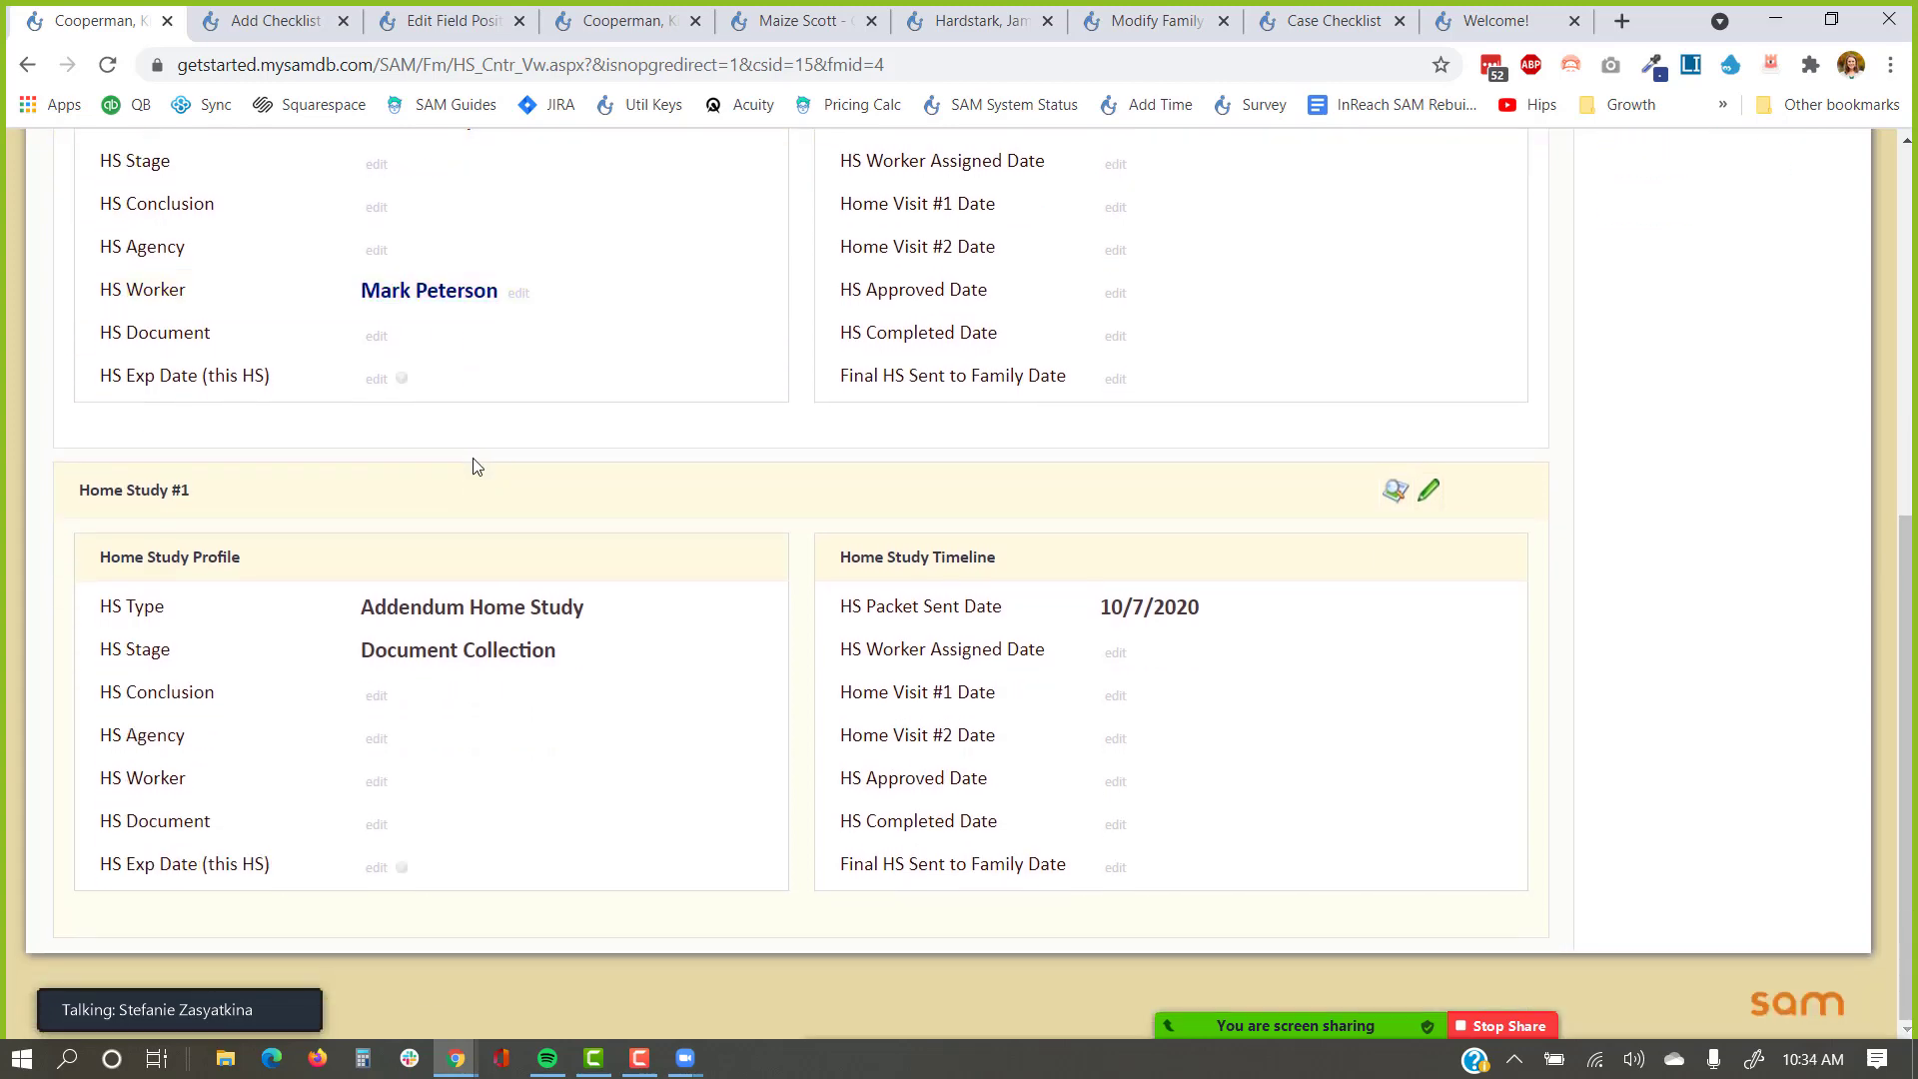
{"action": "scroll", "coordinate": [472, 464], "scroll_direction": "up", "scroll_amount": 3}
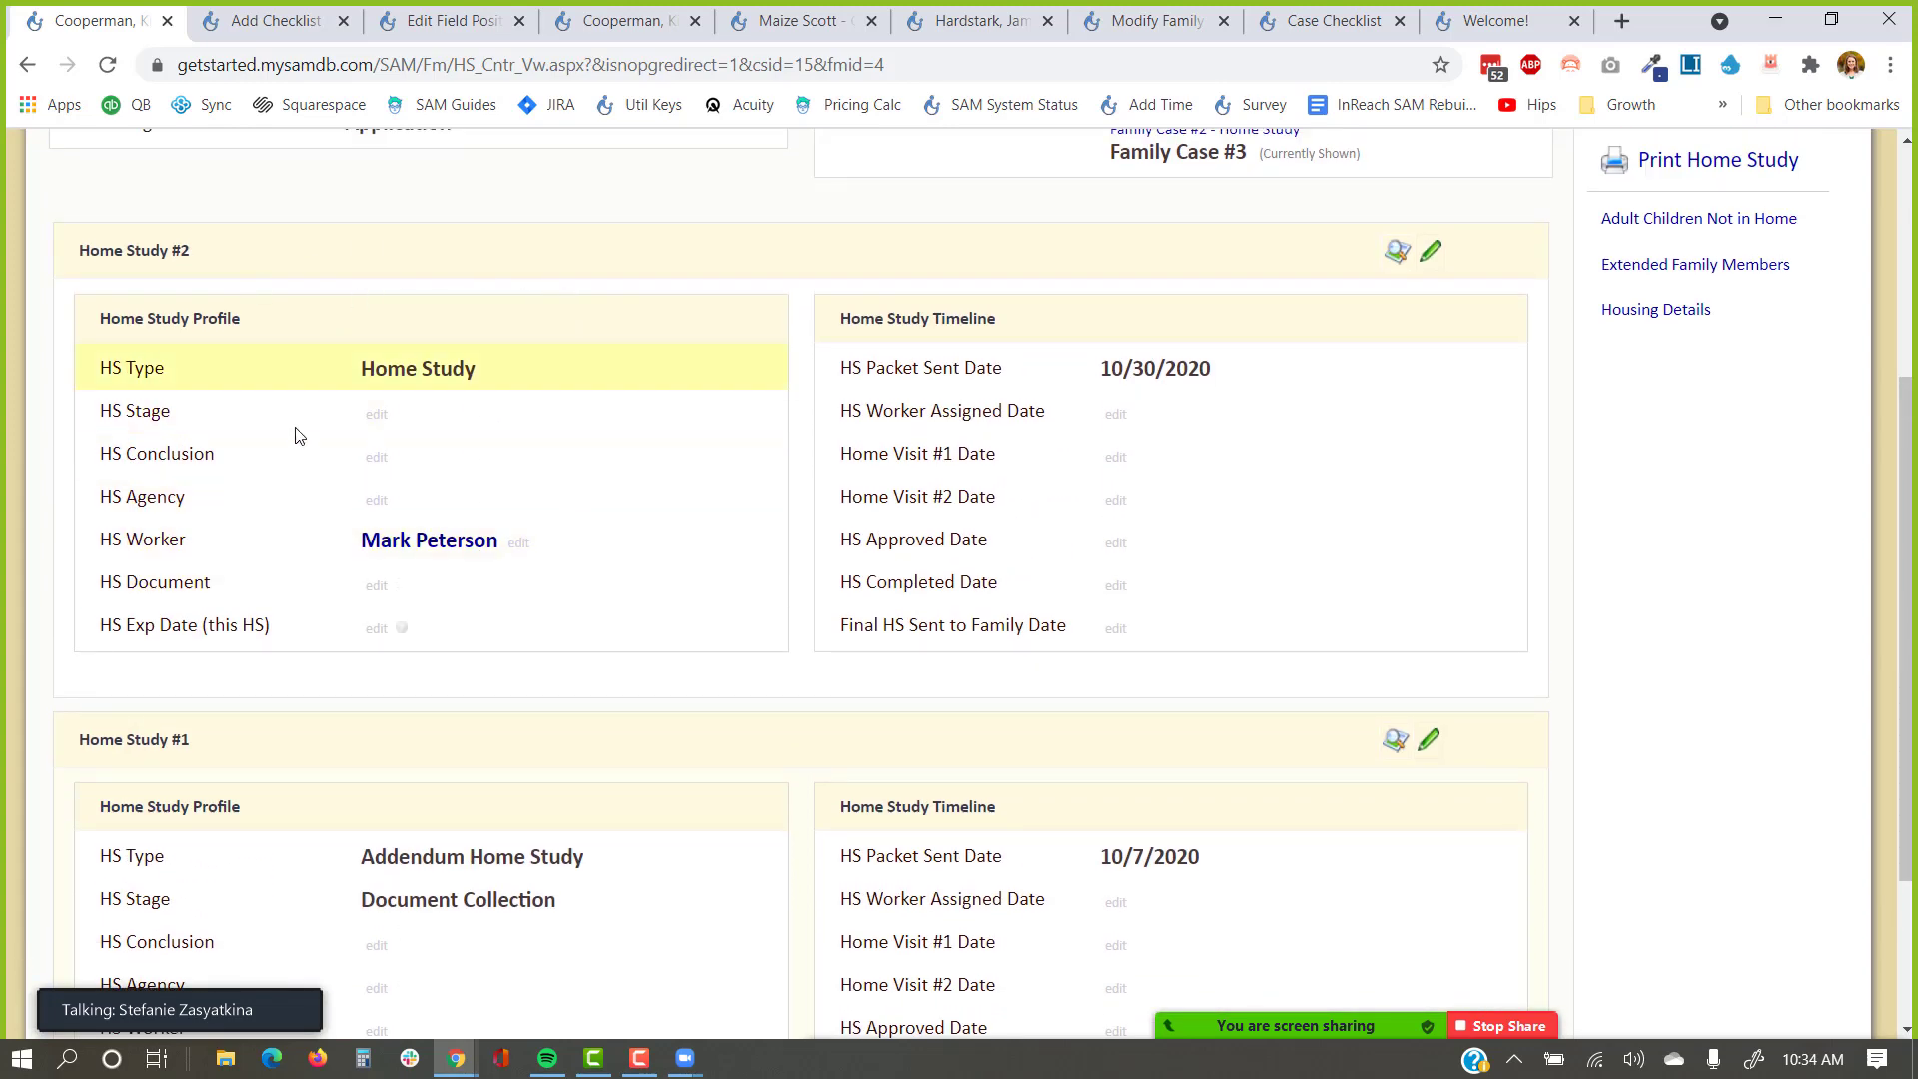
{"action": "scroll", "coordinate": [578, 506], "scroll_direction": "down", "scroll_amount": 3}
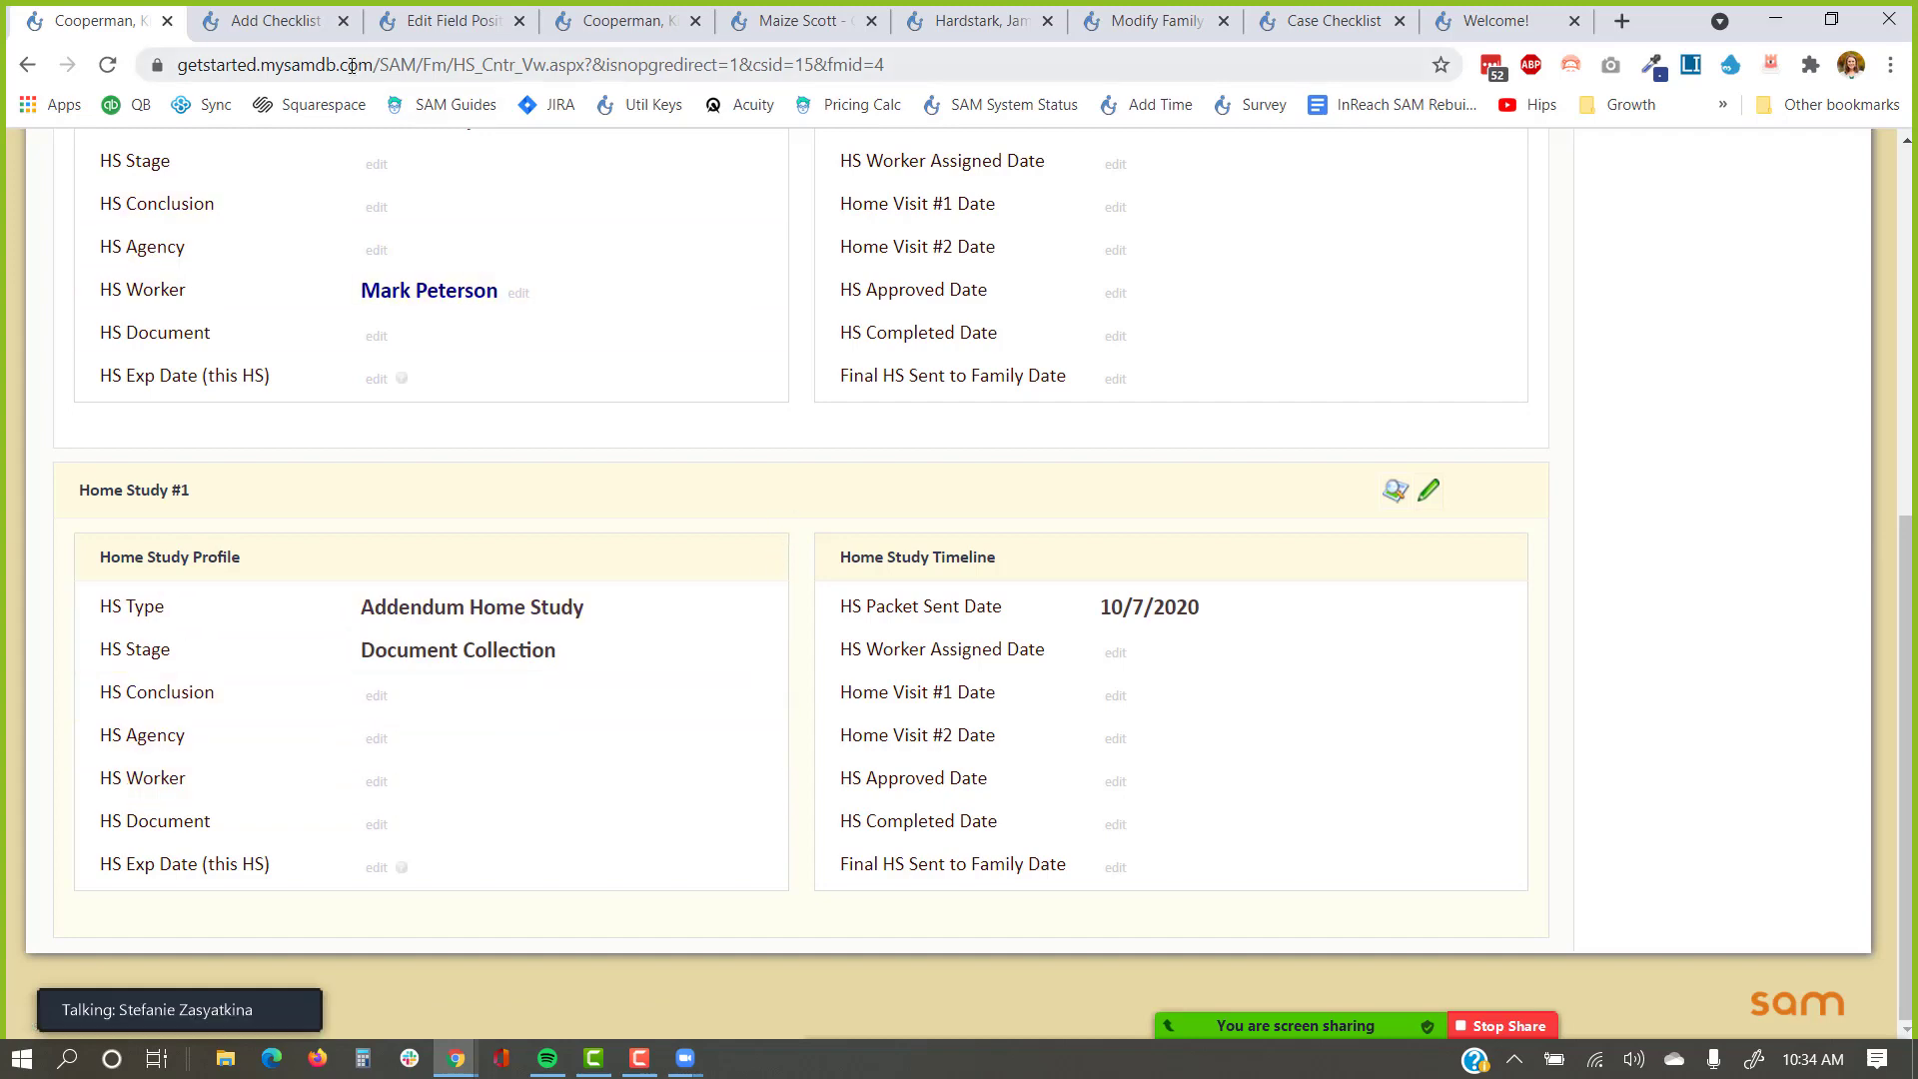
{"action": "left_click", "coordinate": [292, 26]}
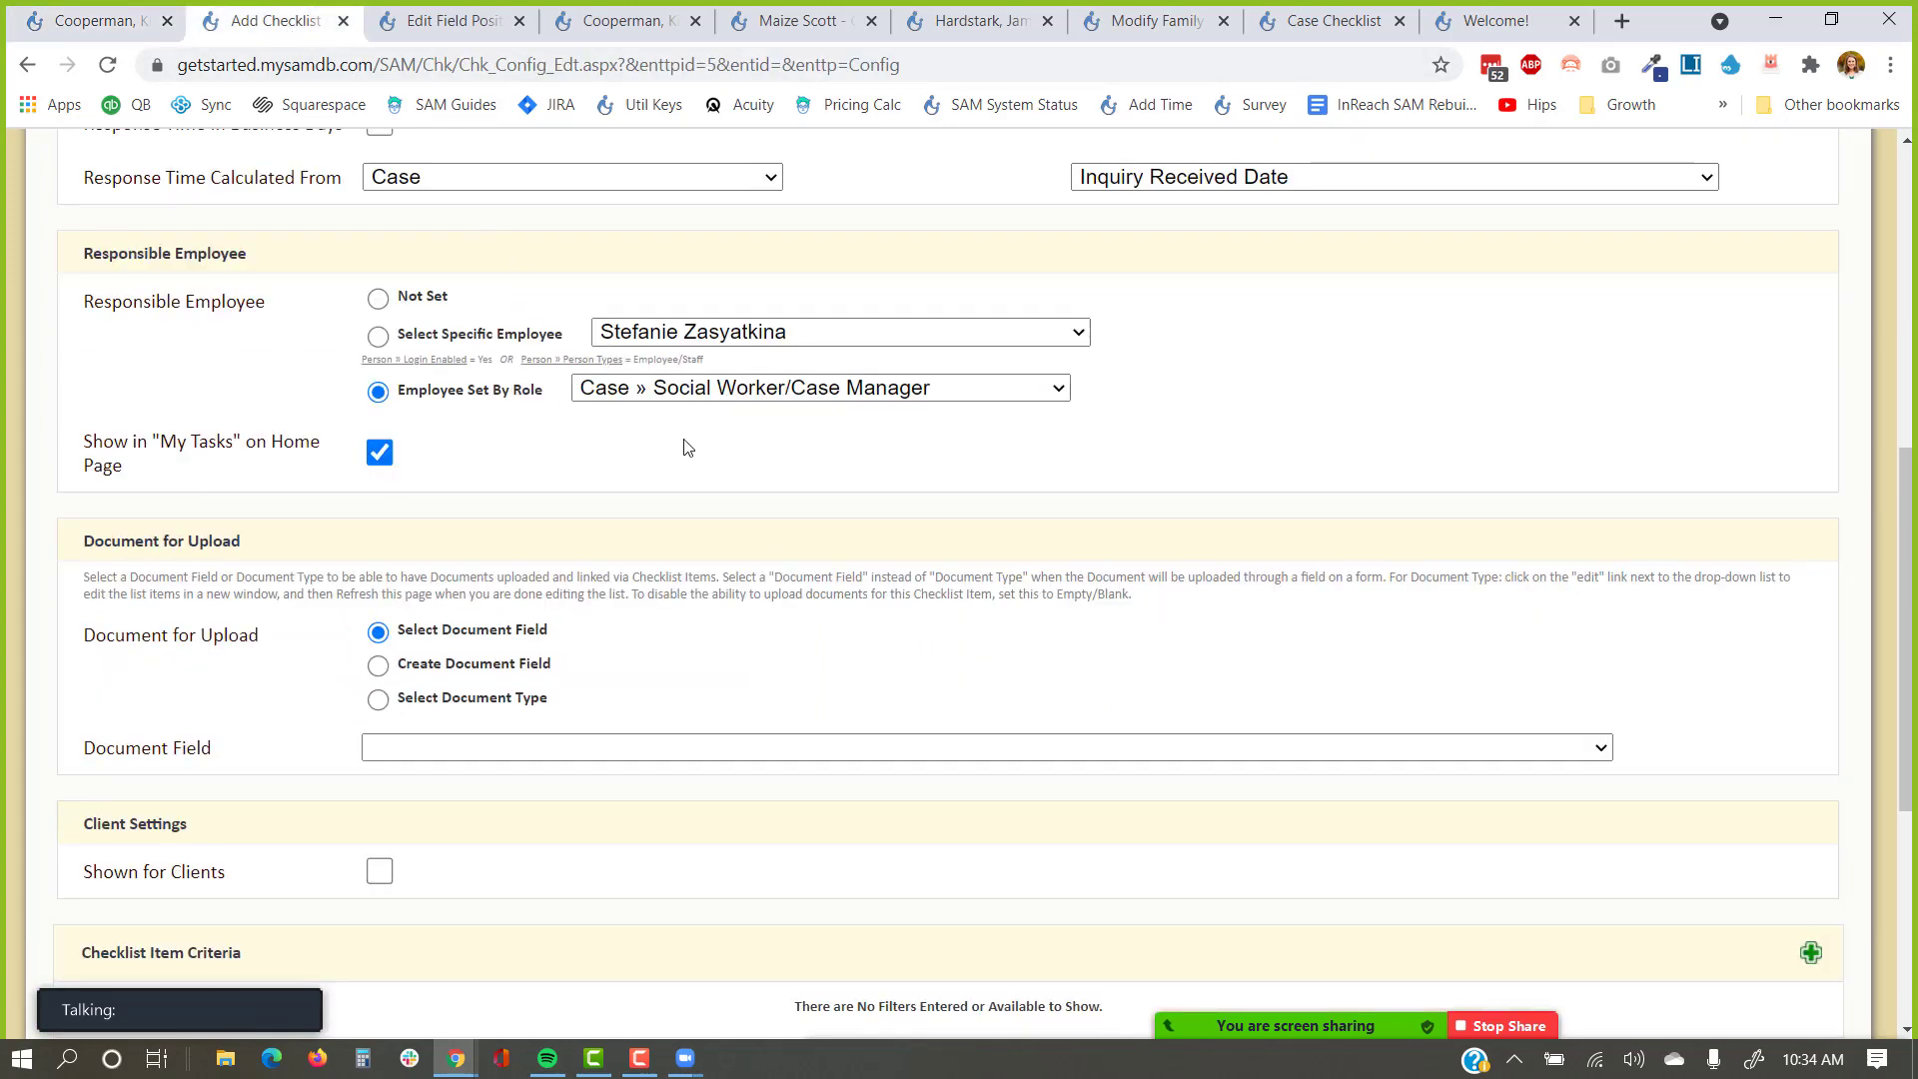
Keep the document option at Select Document Field after trying the Create options, and mark the item Shown for Clients.
{"action": "scroll", "coordinate": [687, 447], "scroll_direction": "down", "scroll_amount": 3}
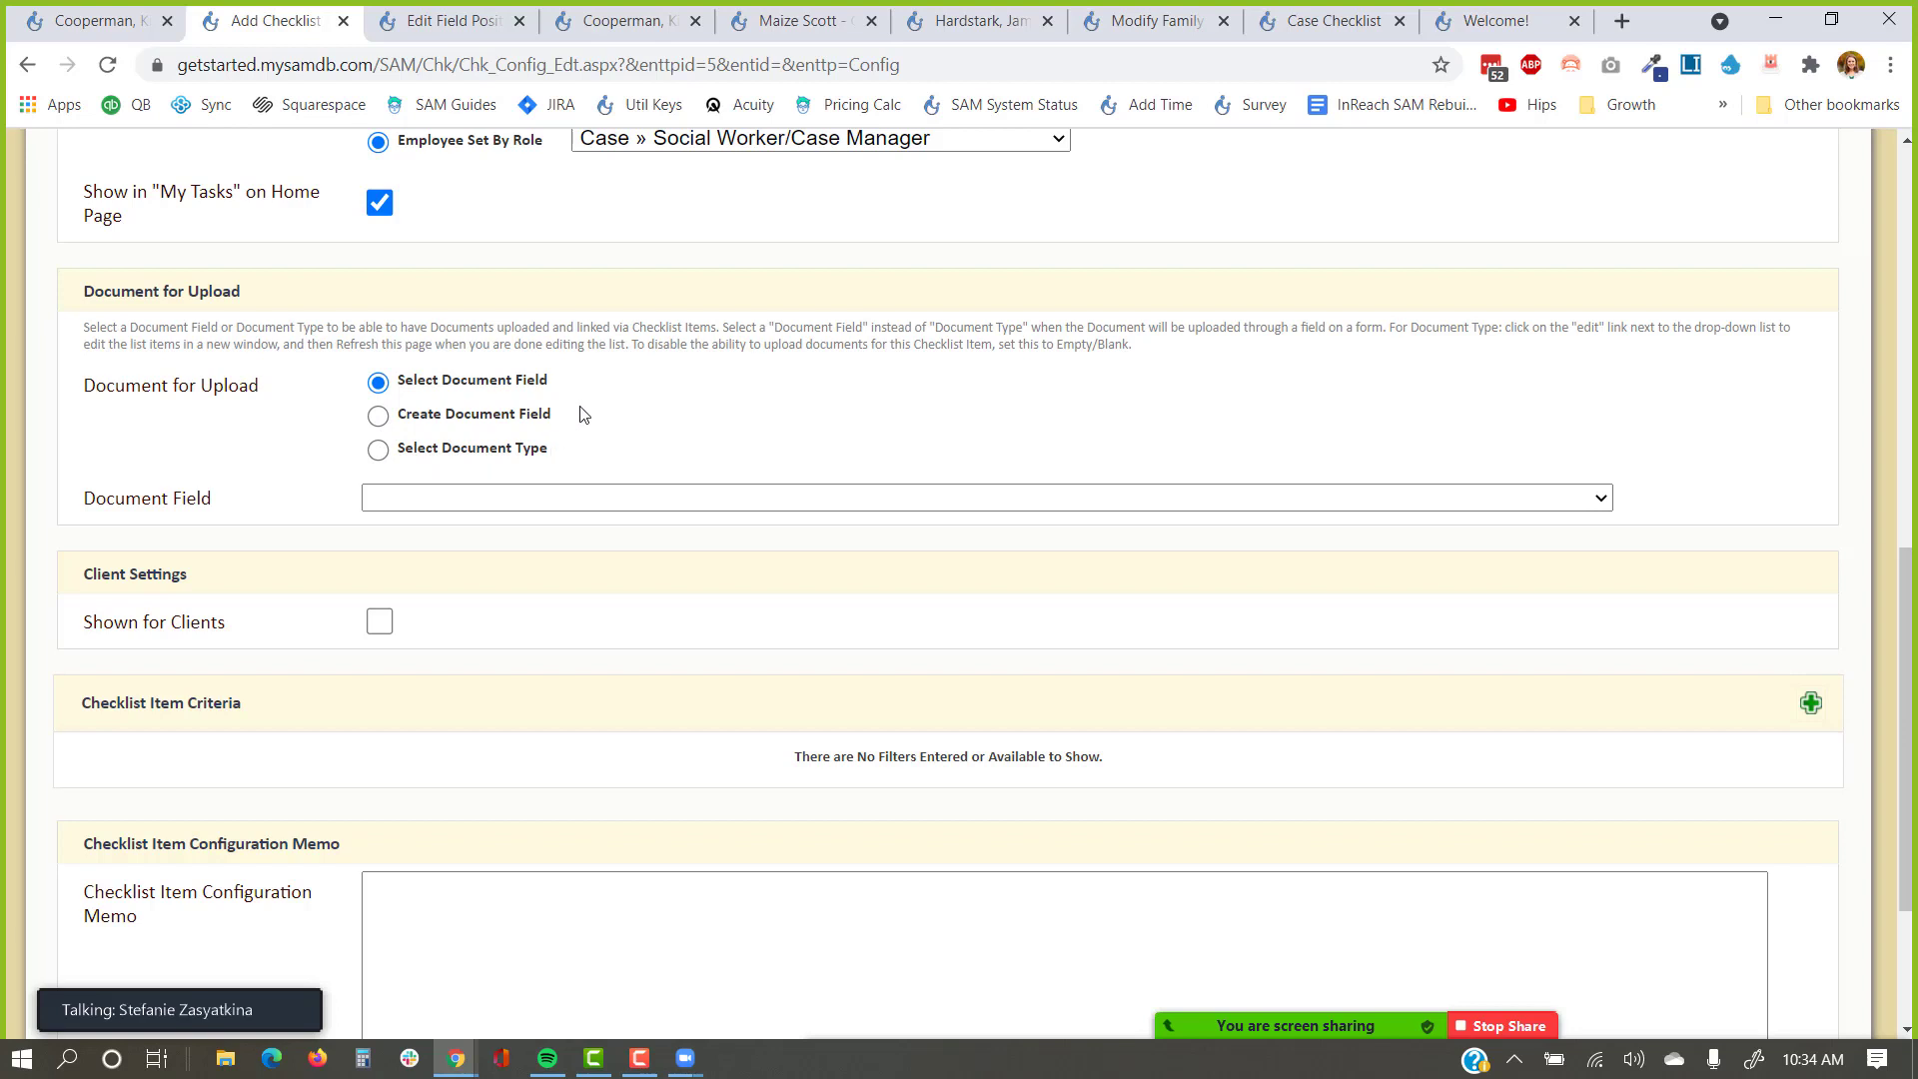
{"action": "left_click_drag", "start_coordinate": [585, 415], "coordinate": [380, 416]}
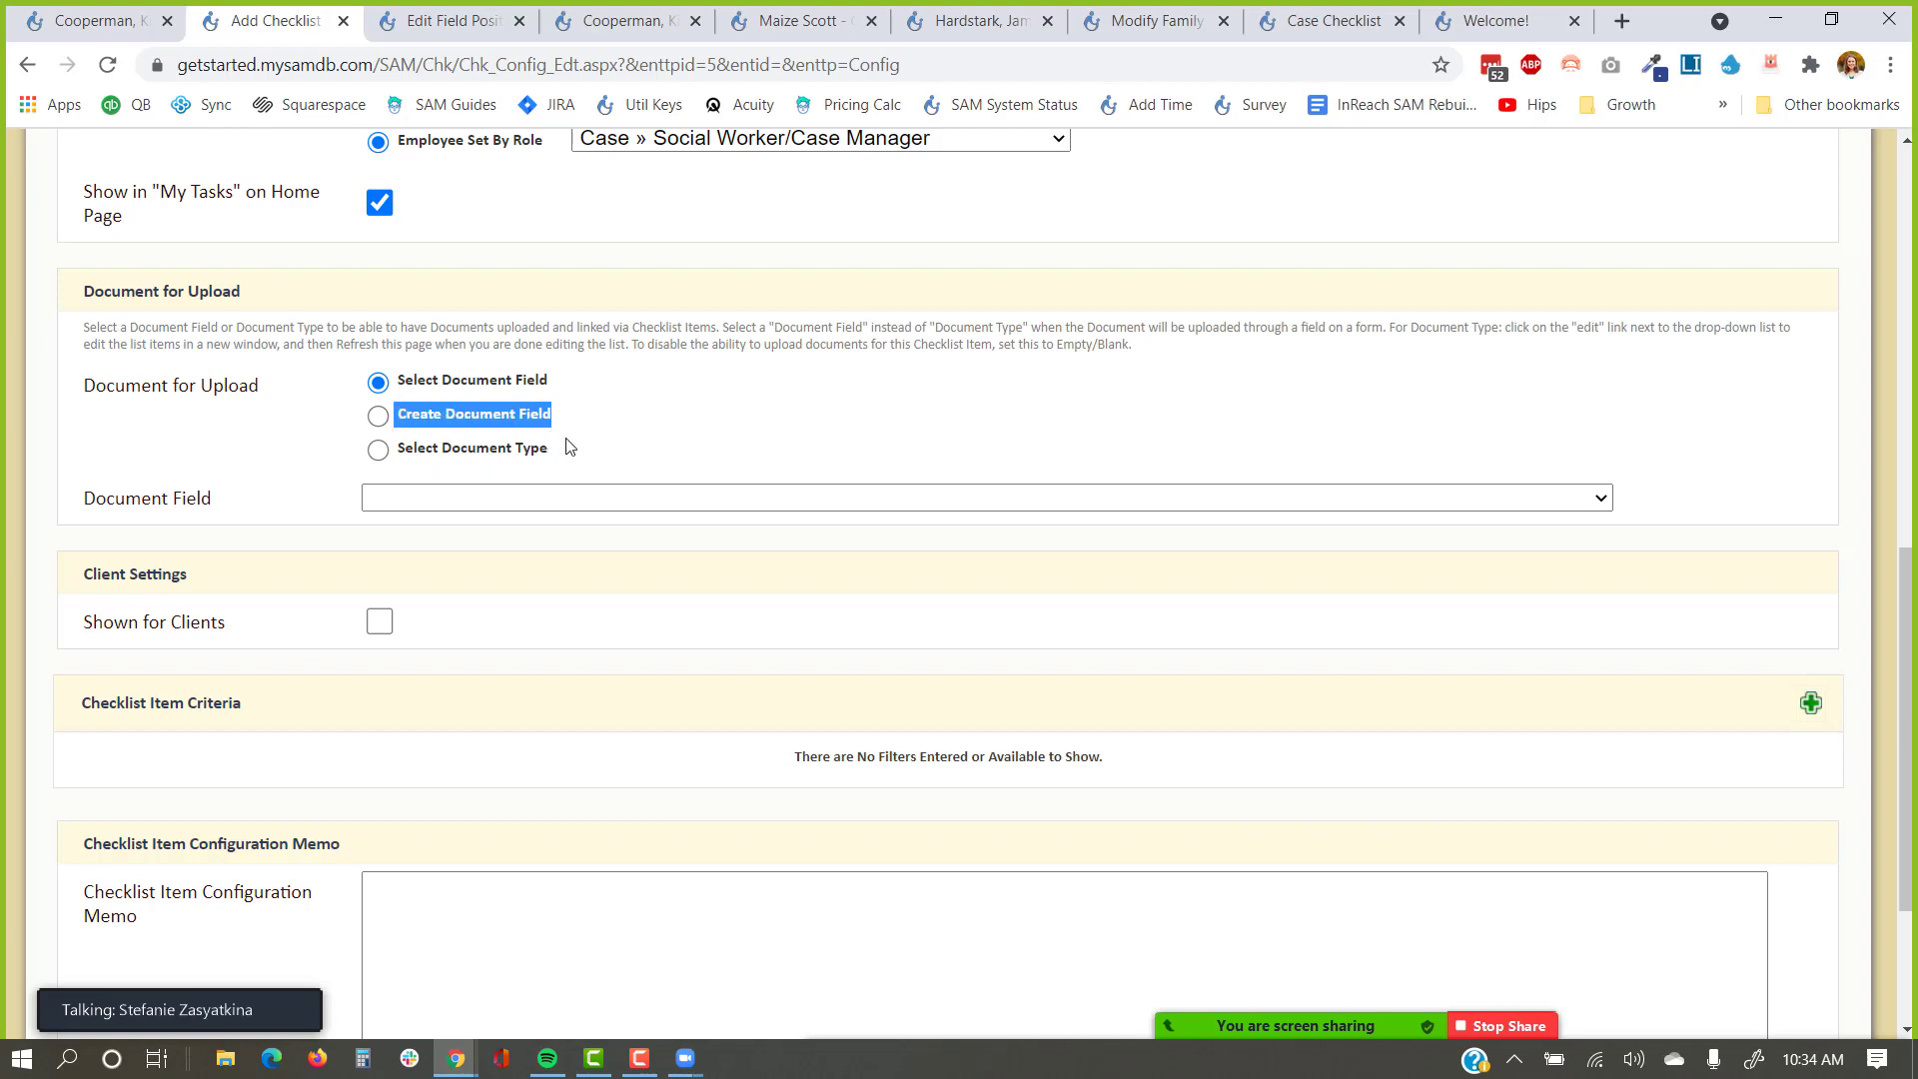
{"action": "left_click", "coordinate": [378, 416]}
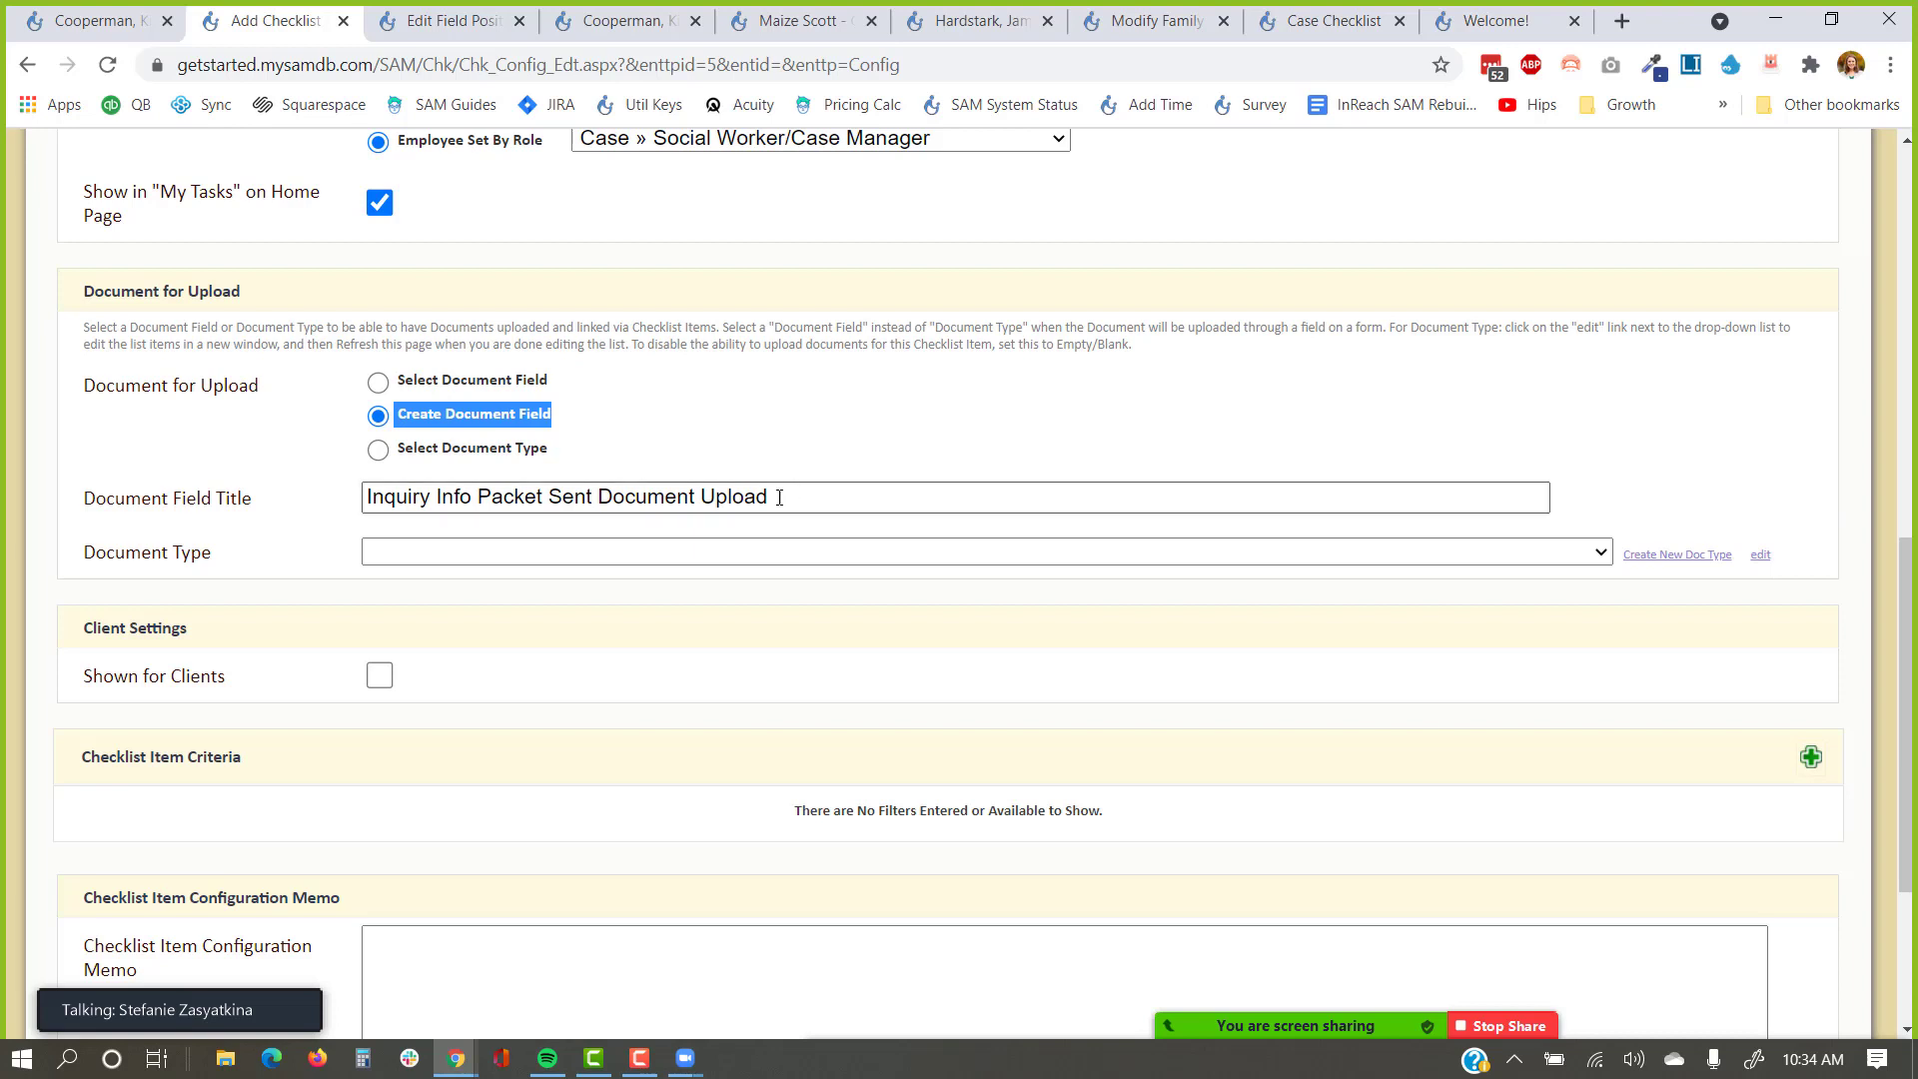
{"action": "left_click_drag", "start_coordinate": [777, 498], "coordinate": [600, 497]}
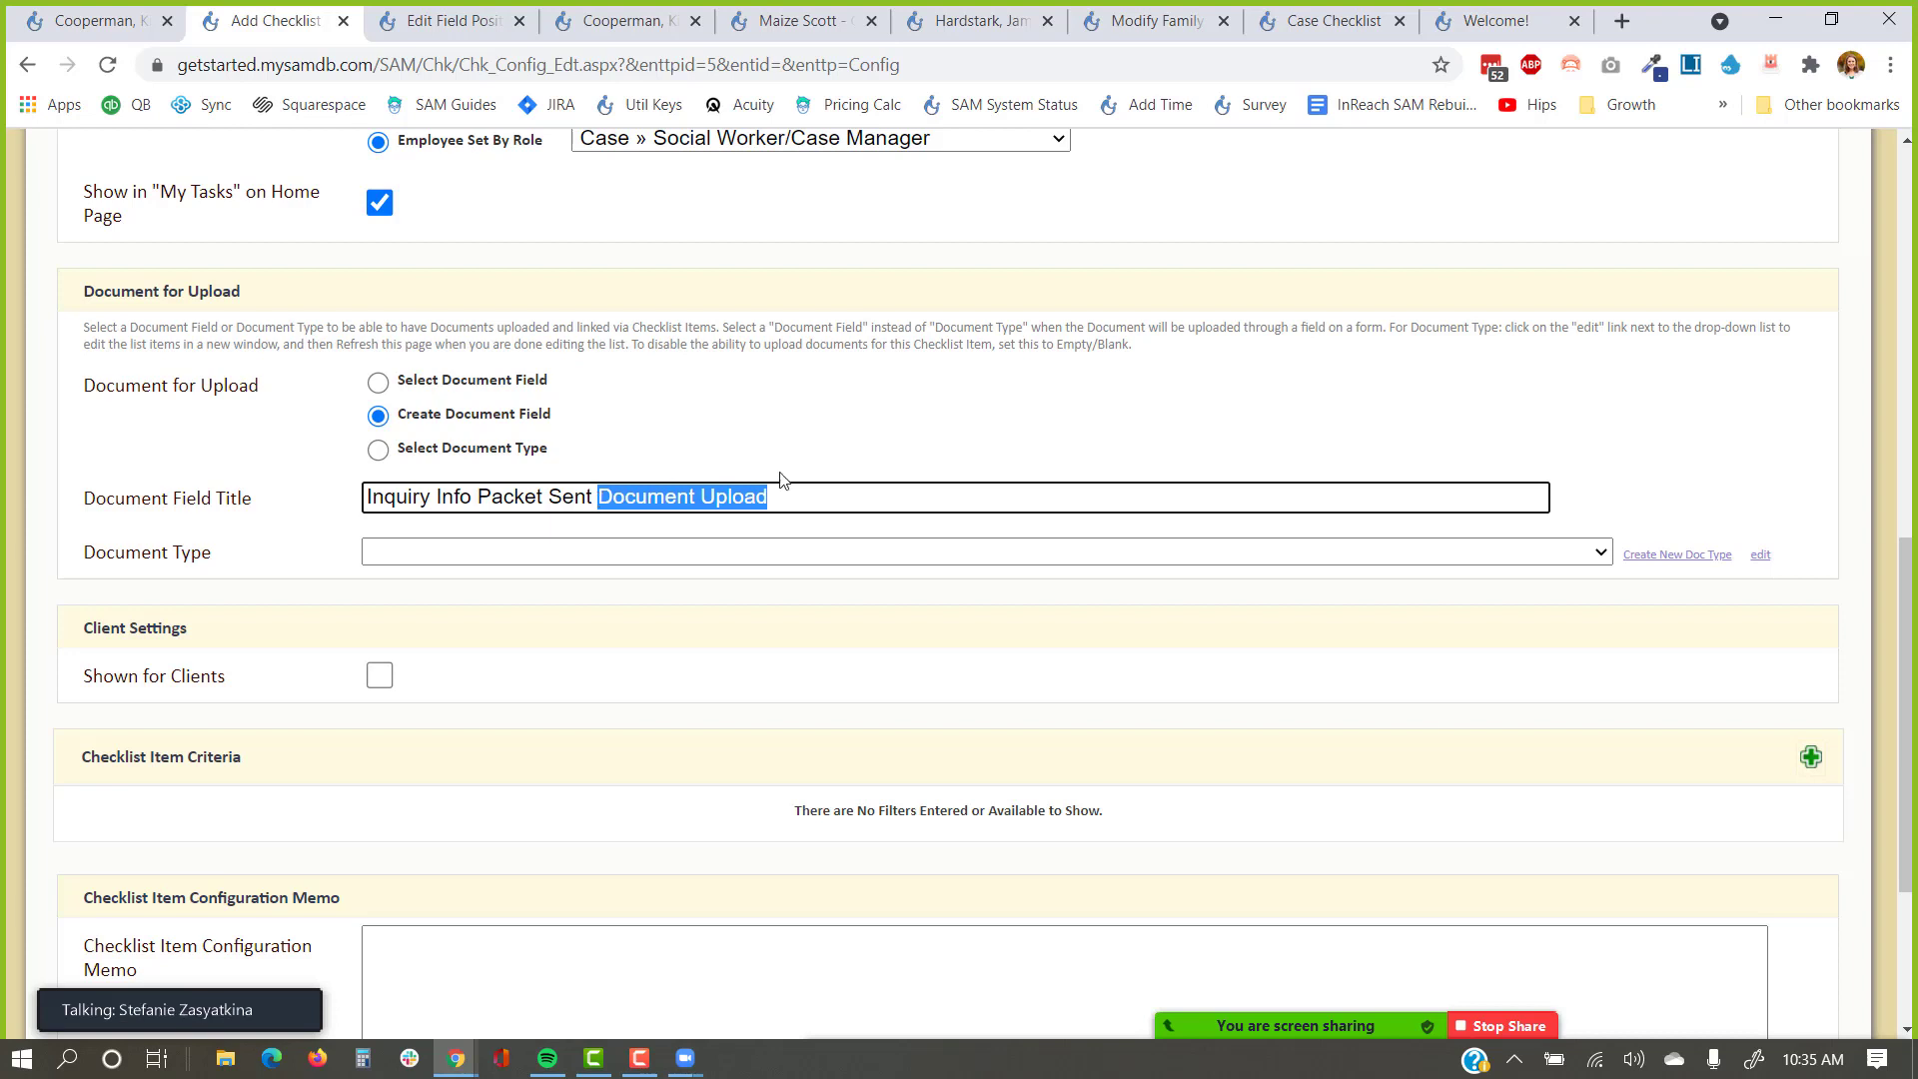
{"action": "left_click", "coordinate": [1704, 558]}
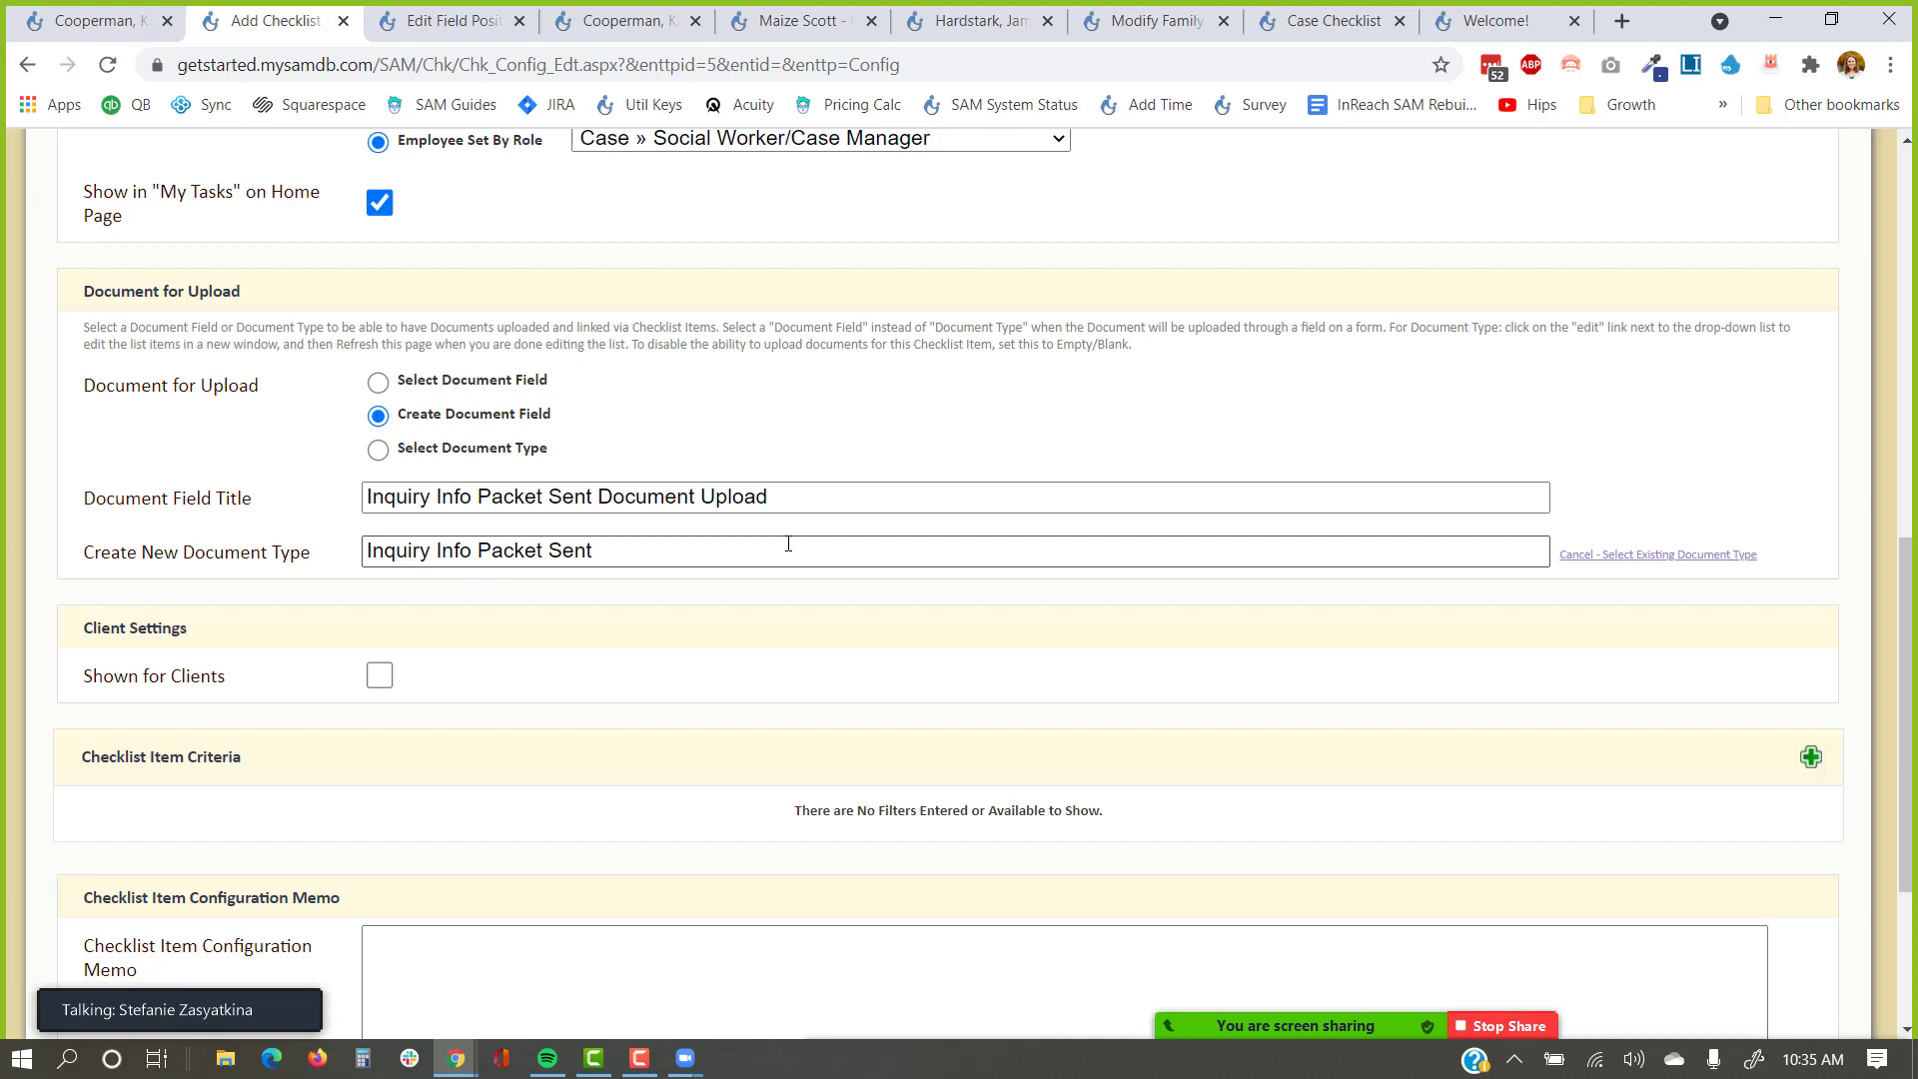
{"action": "left_click", "coordinate": [386, 387]}
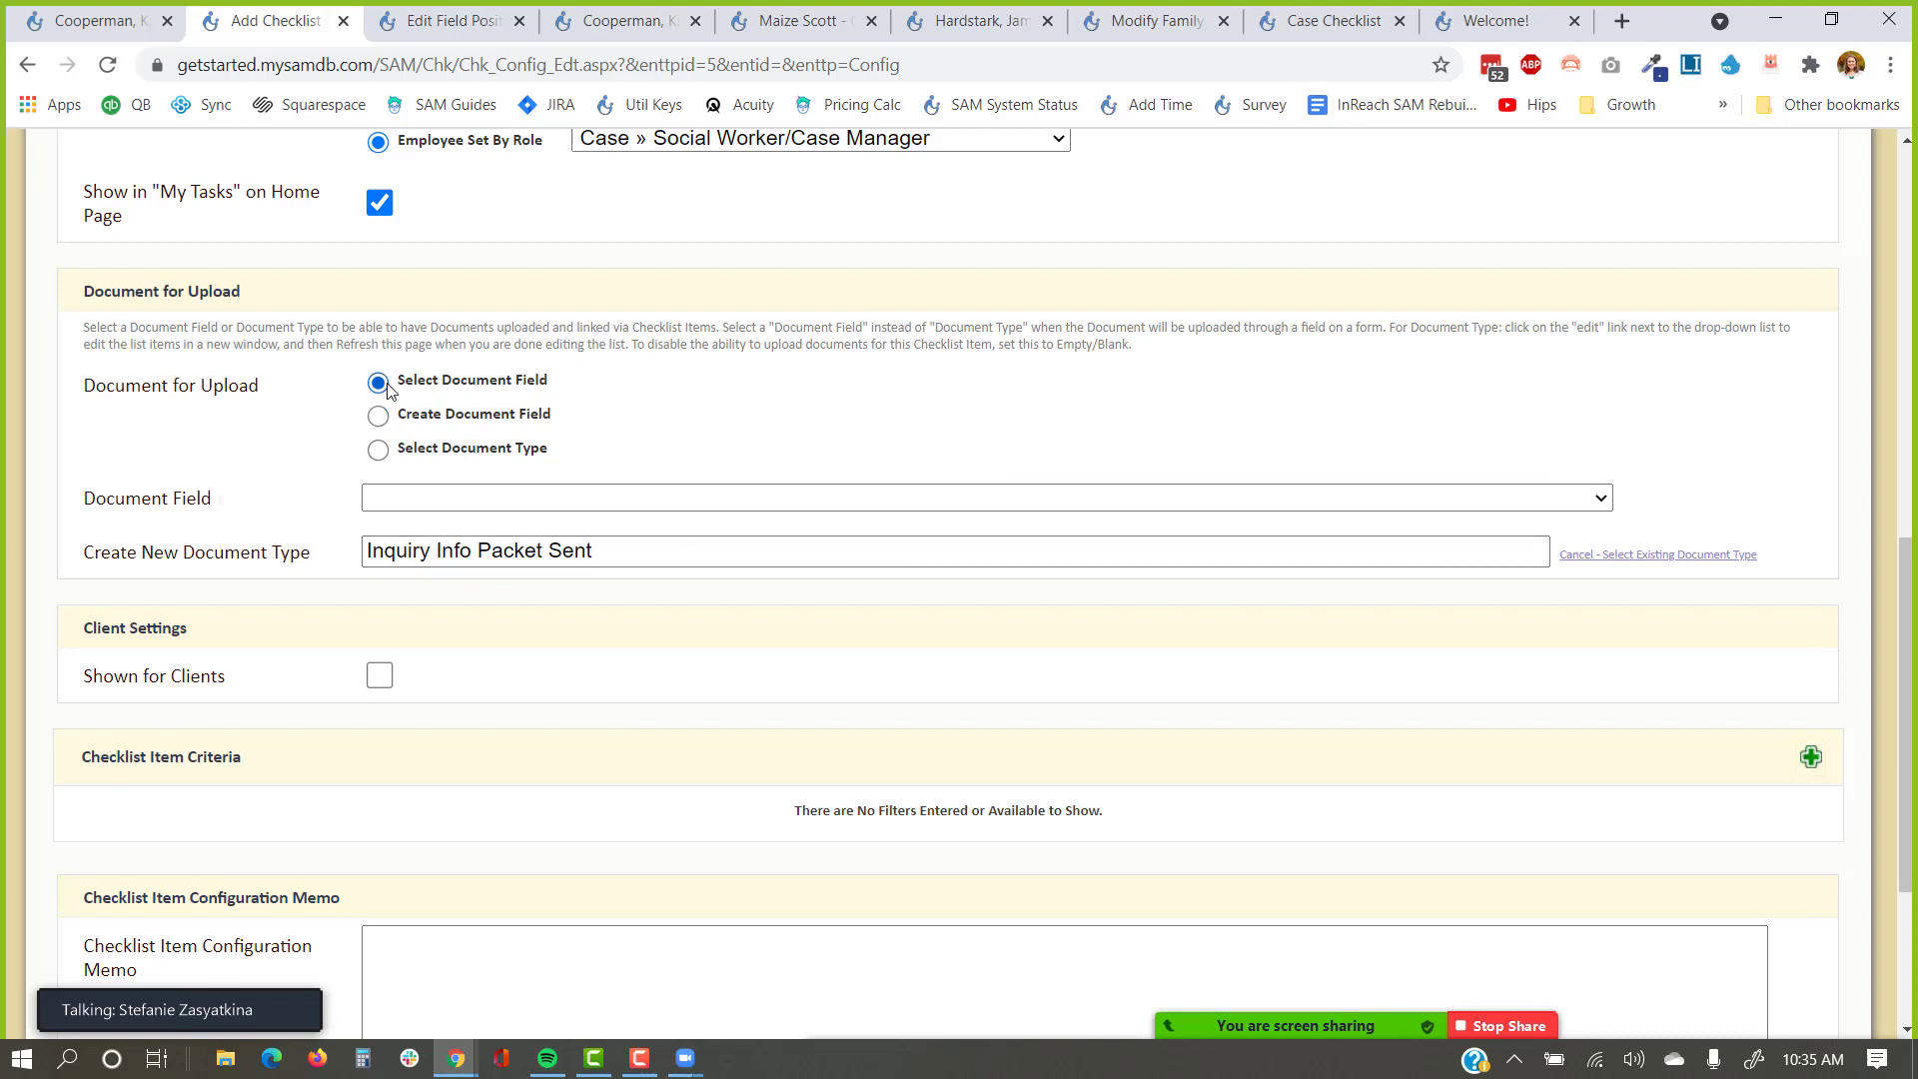
{"action": "left_click", "coordinate": [1610, 556]}
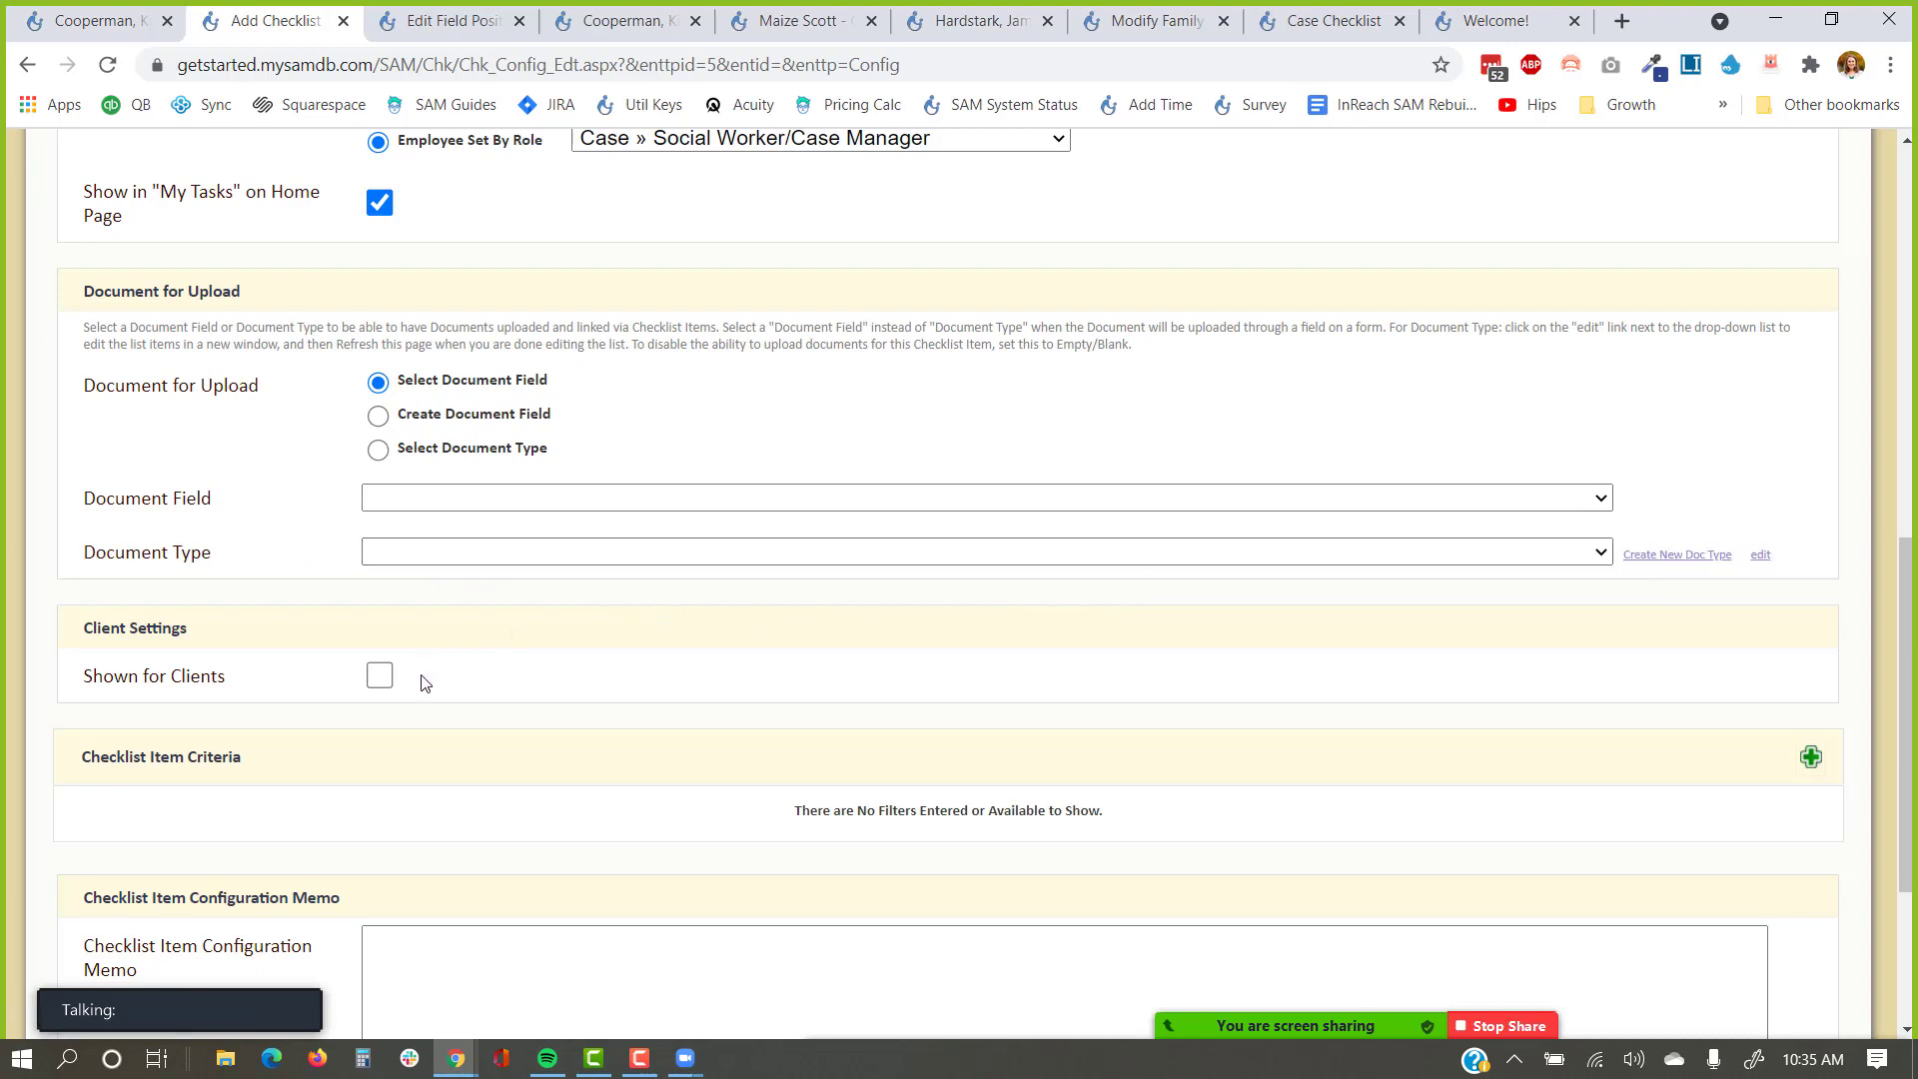
{"action": "left_click", "coordinate": [379, 679]}
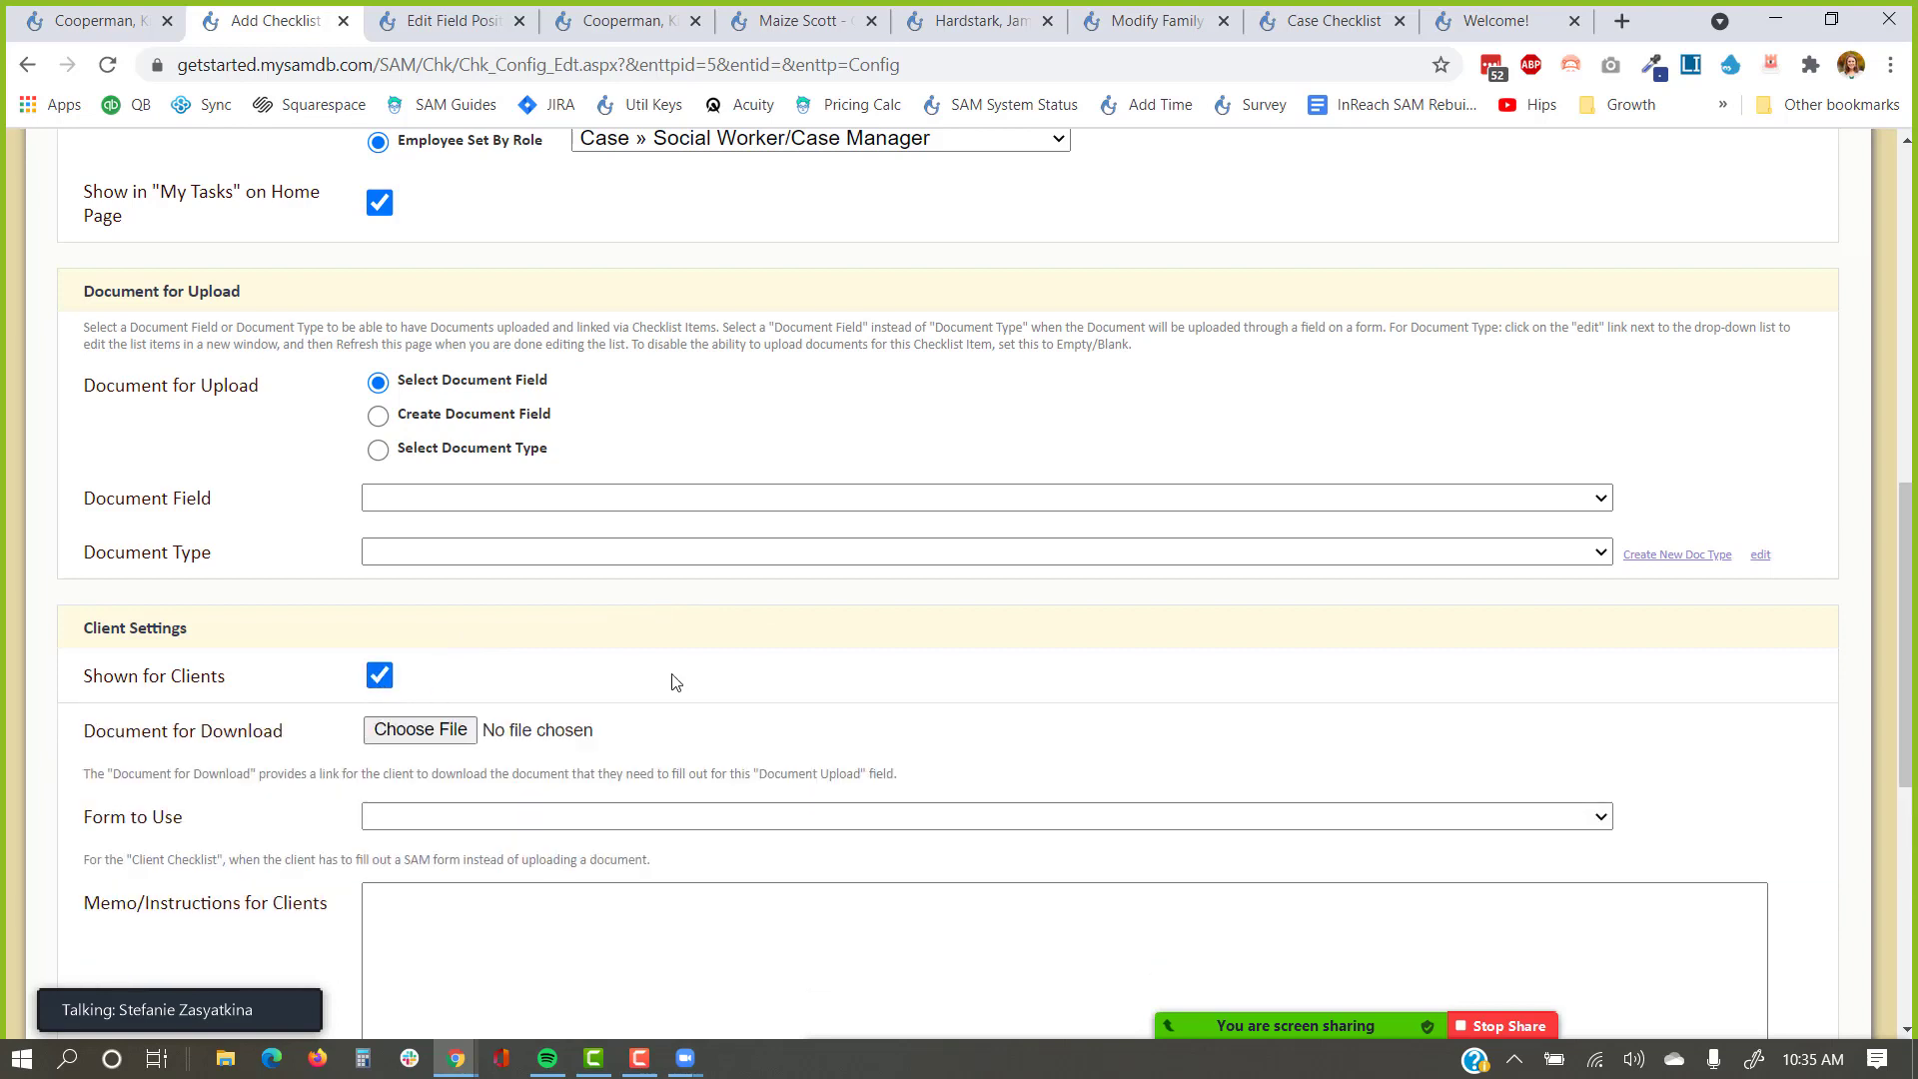
Point out the Document for Download setting in the client settings.
{"action": "scroll", "coordinate": [595, 493], "scroll_direction": "down", "scroll_amount": 4}
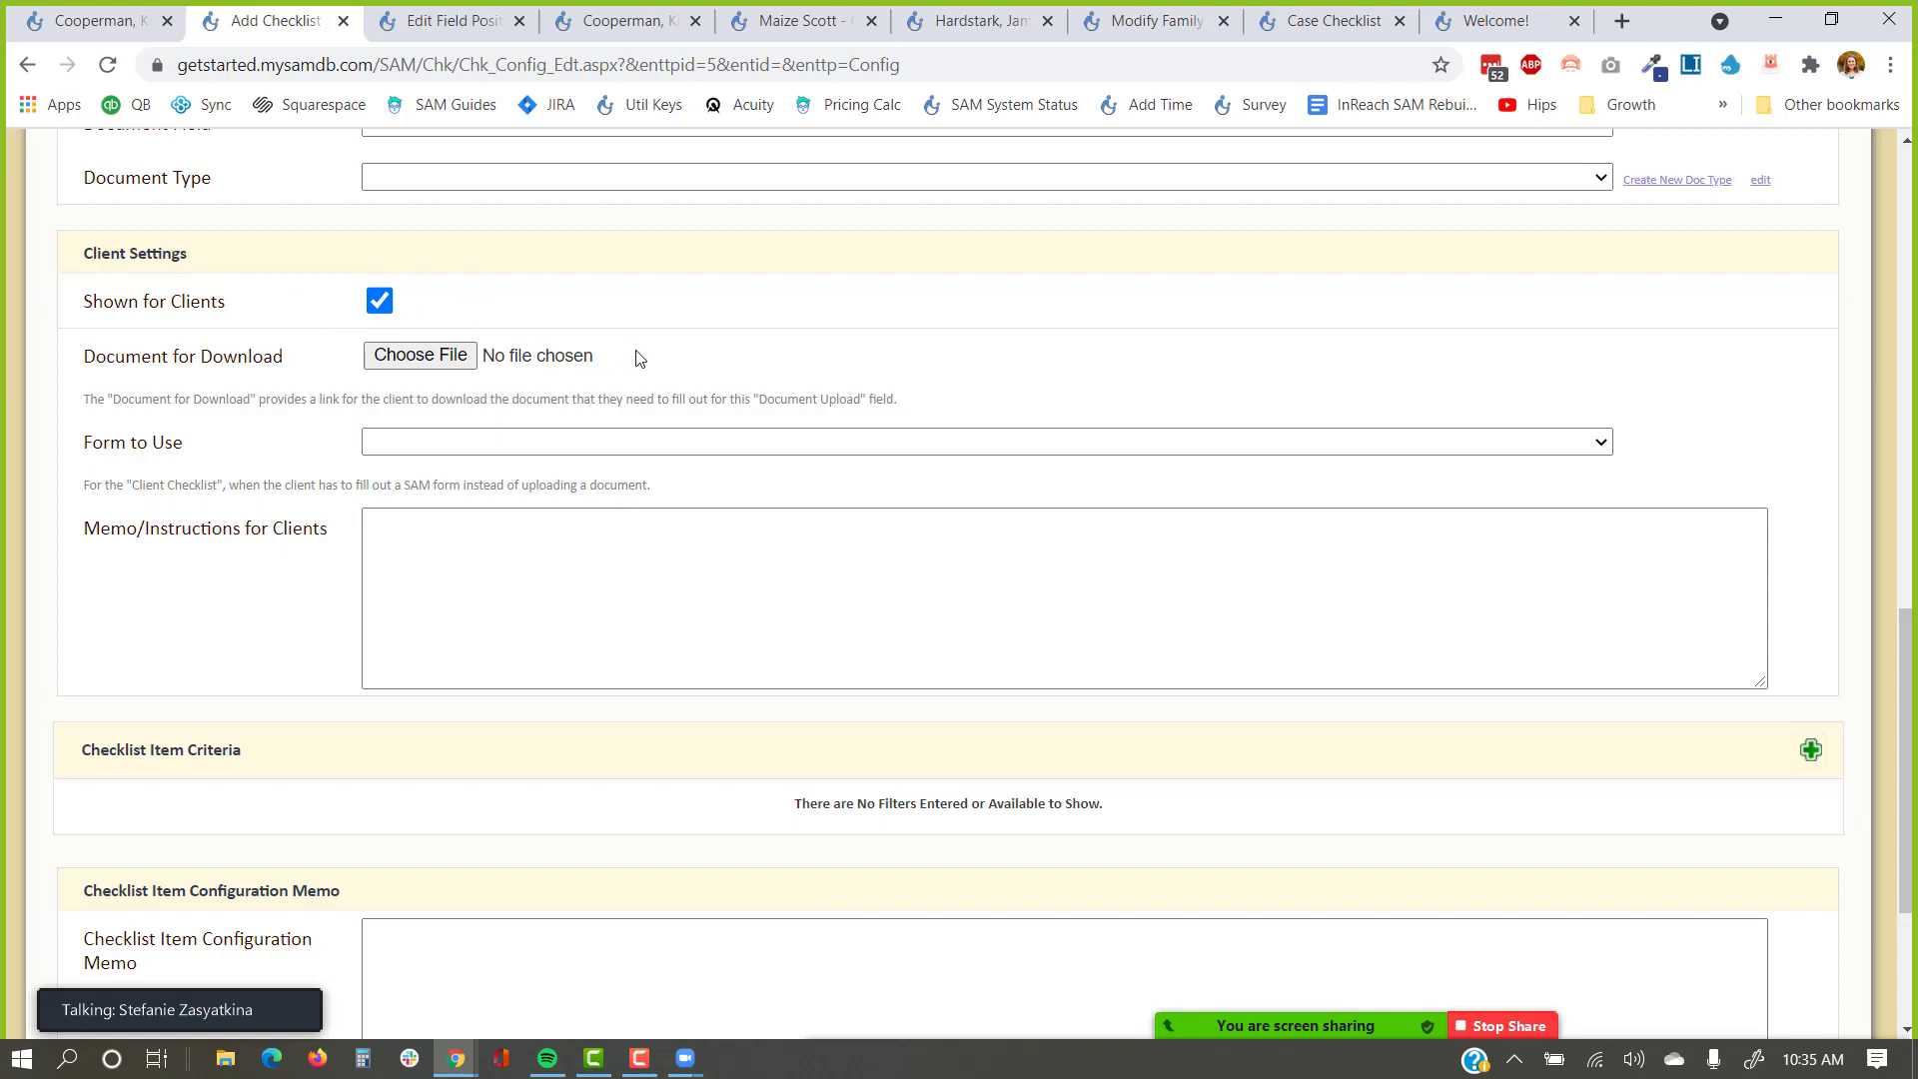
{"action": "left_click_drag", "start_coordinate": [231, 365], "coordinate": [77, 386]}
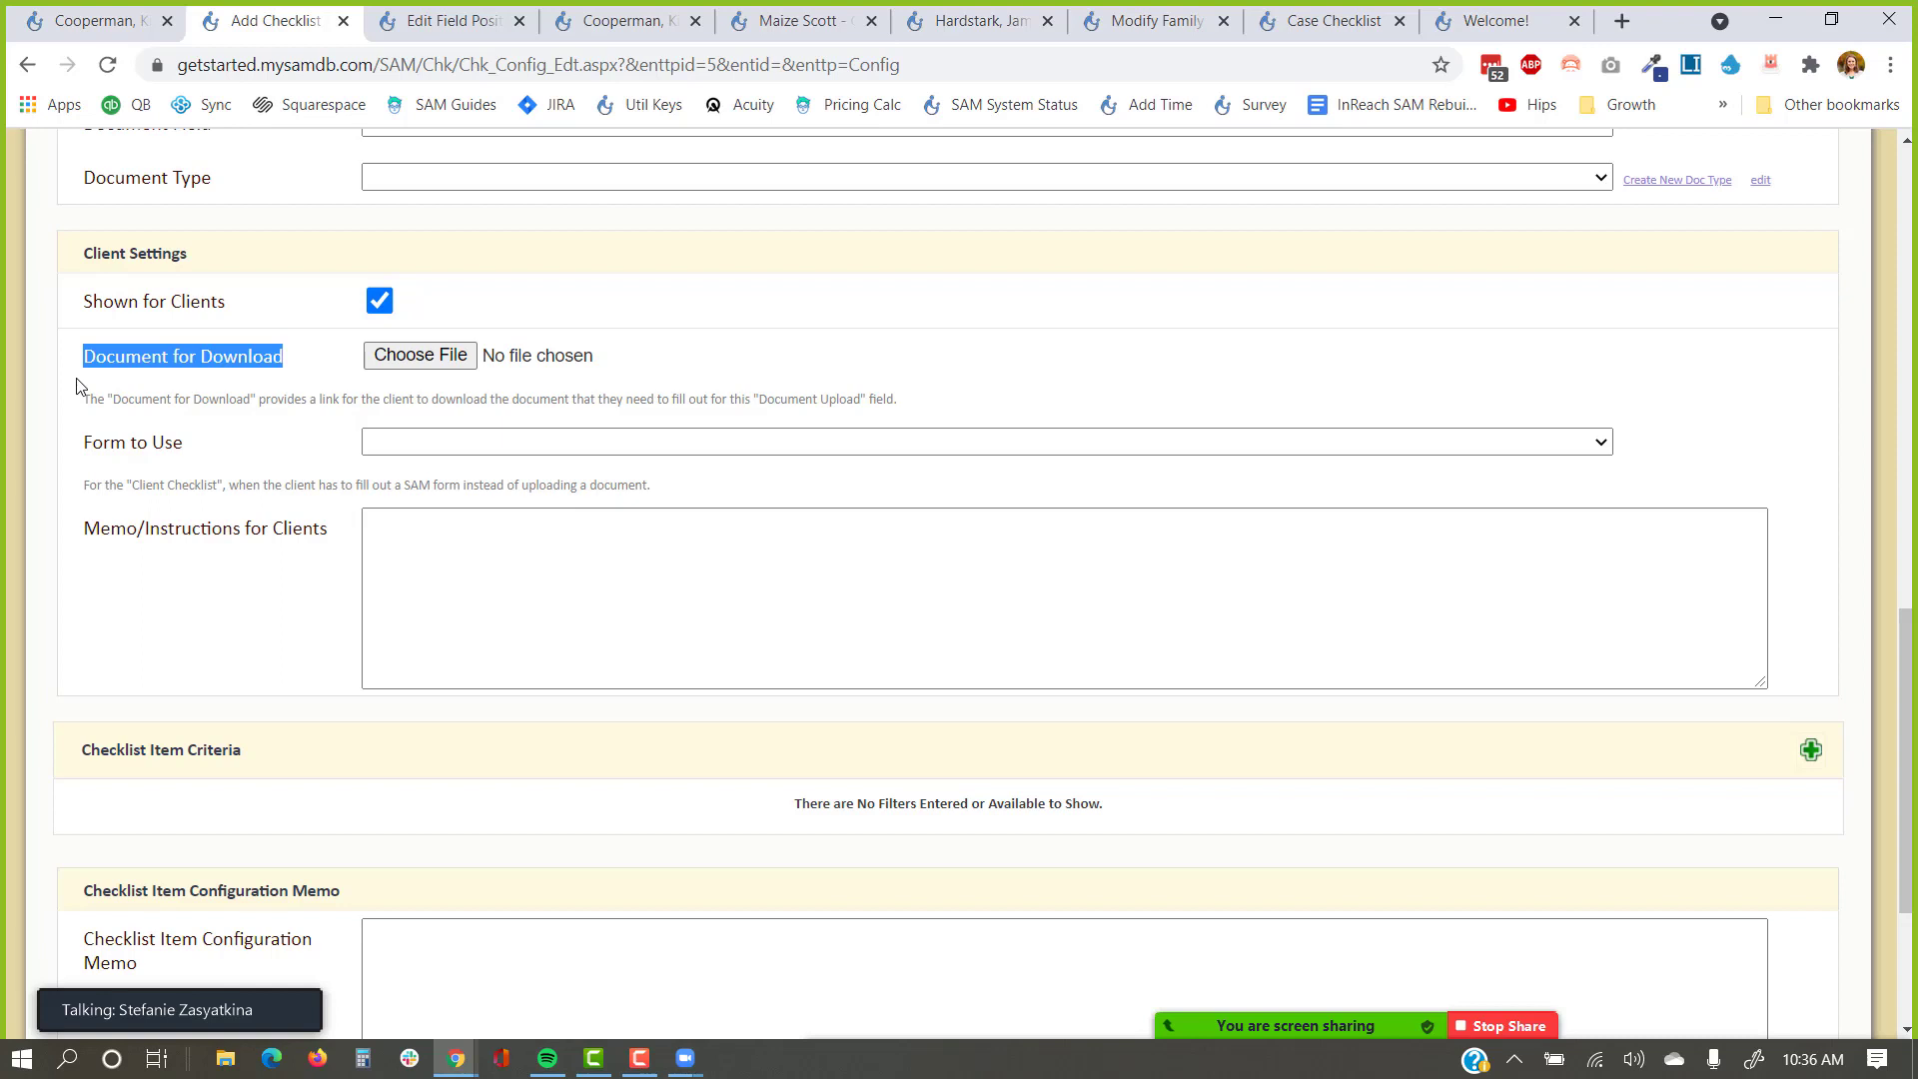
{"action": "left_click", "coordinate": [79, 392]}
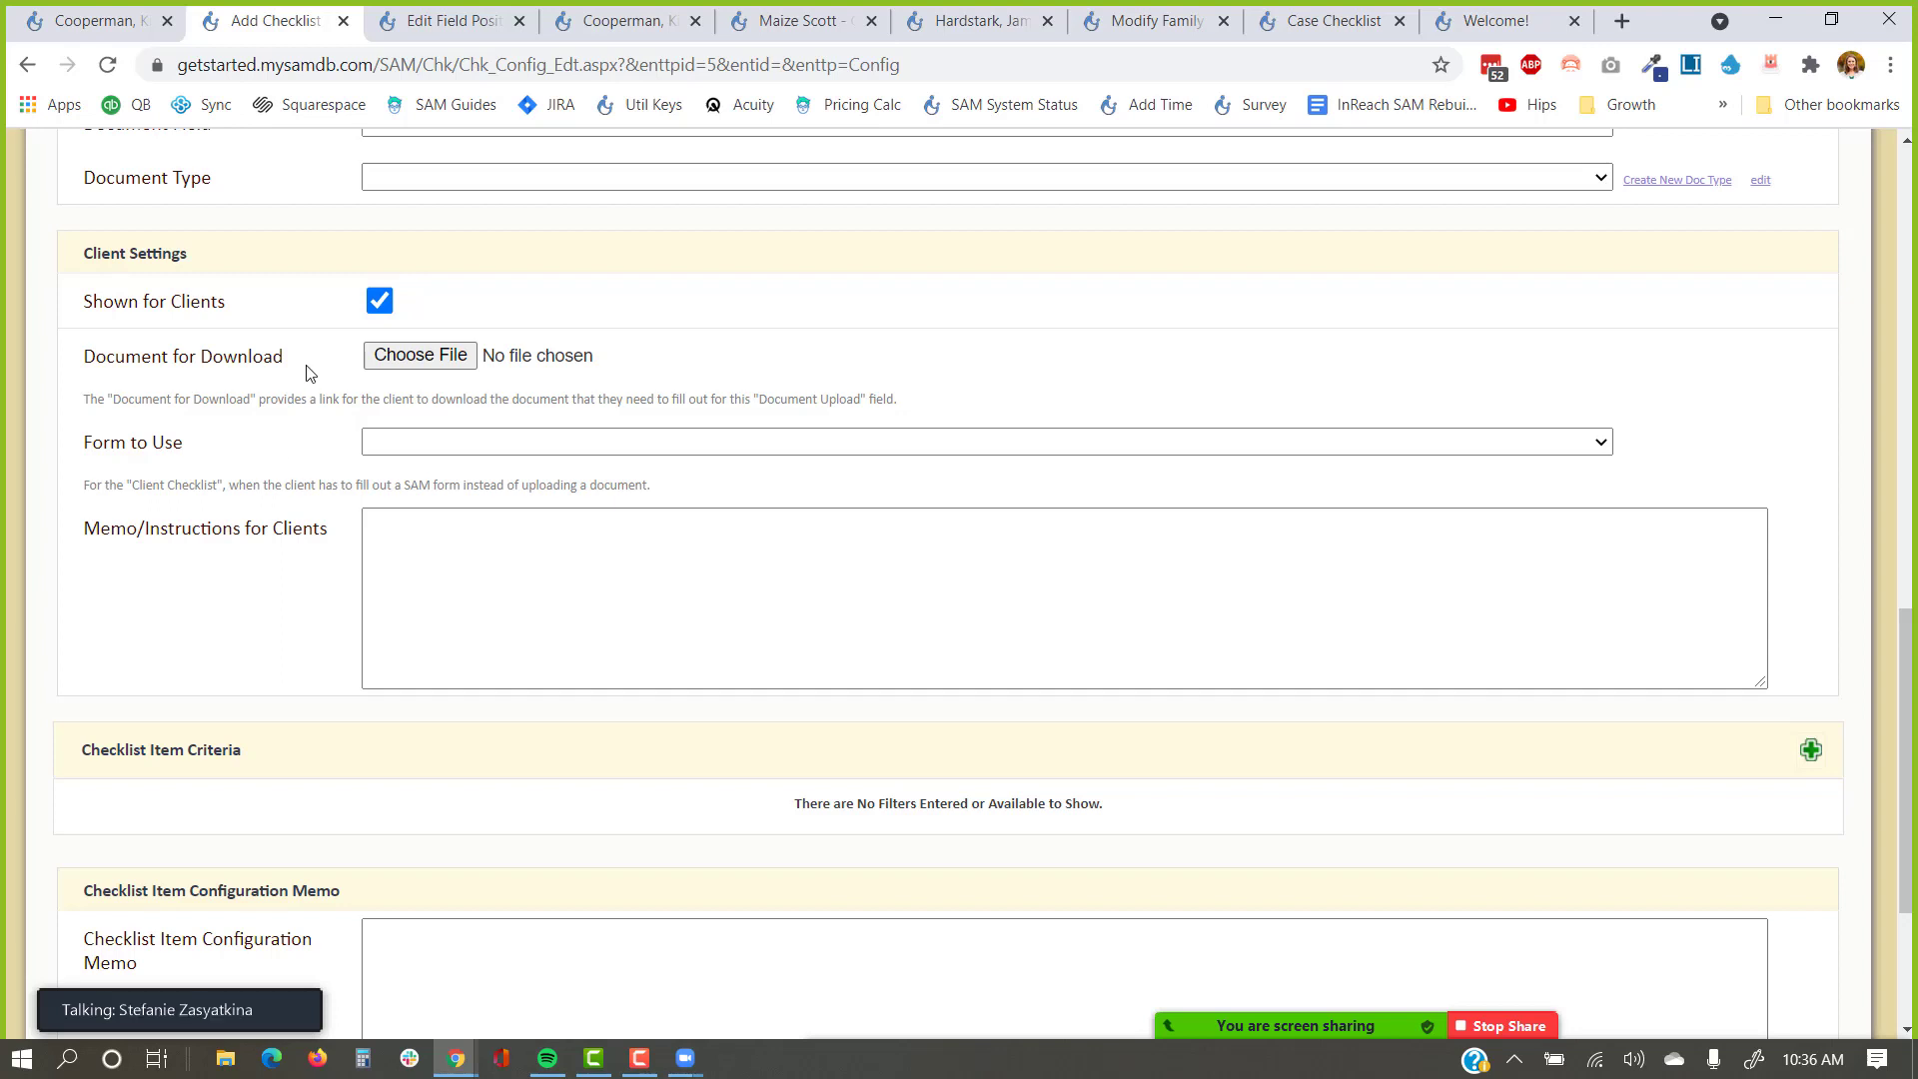
{"action": "left_click_drag", "start_coordinate": [309, 372], "coordinate": [85, 370]}
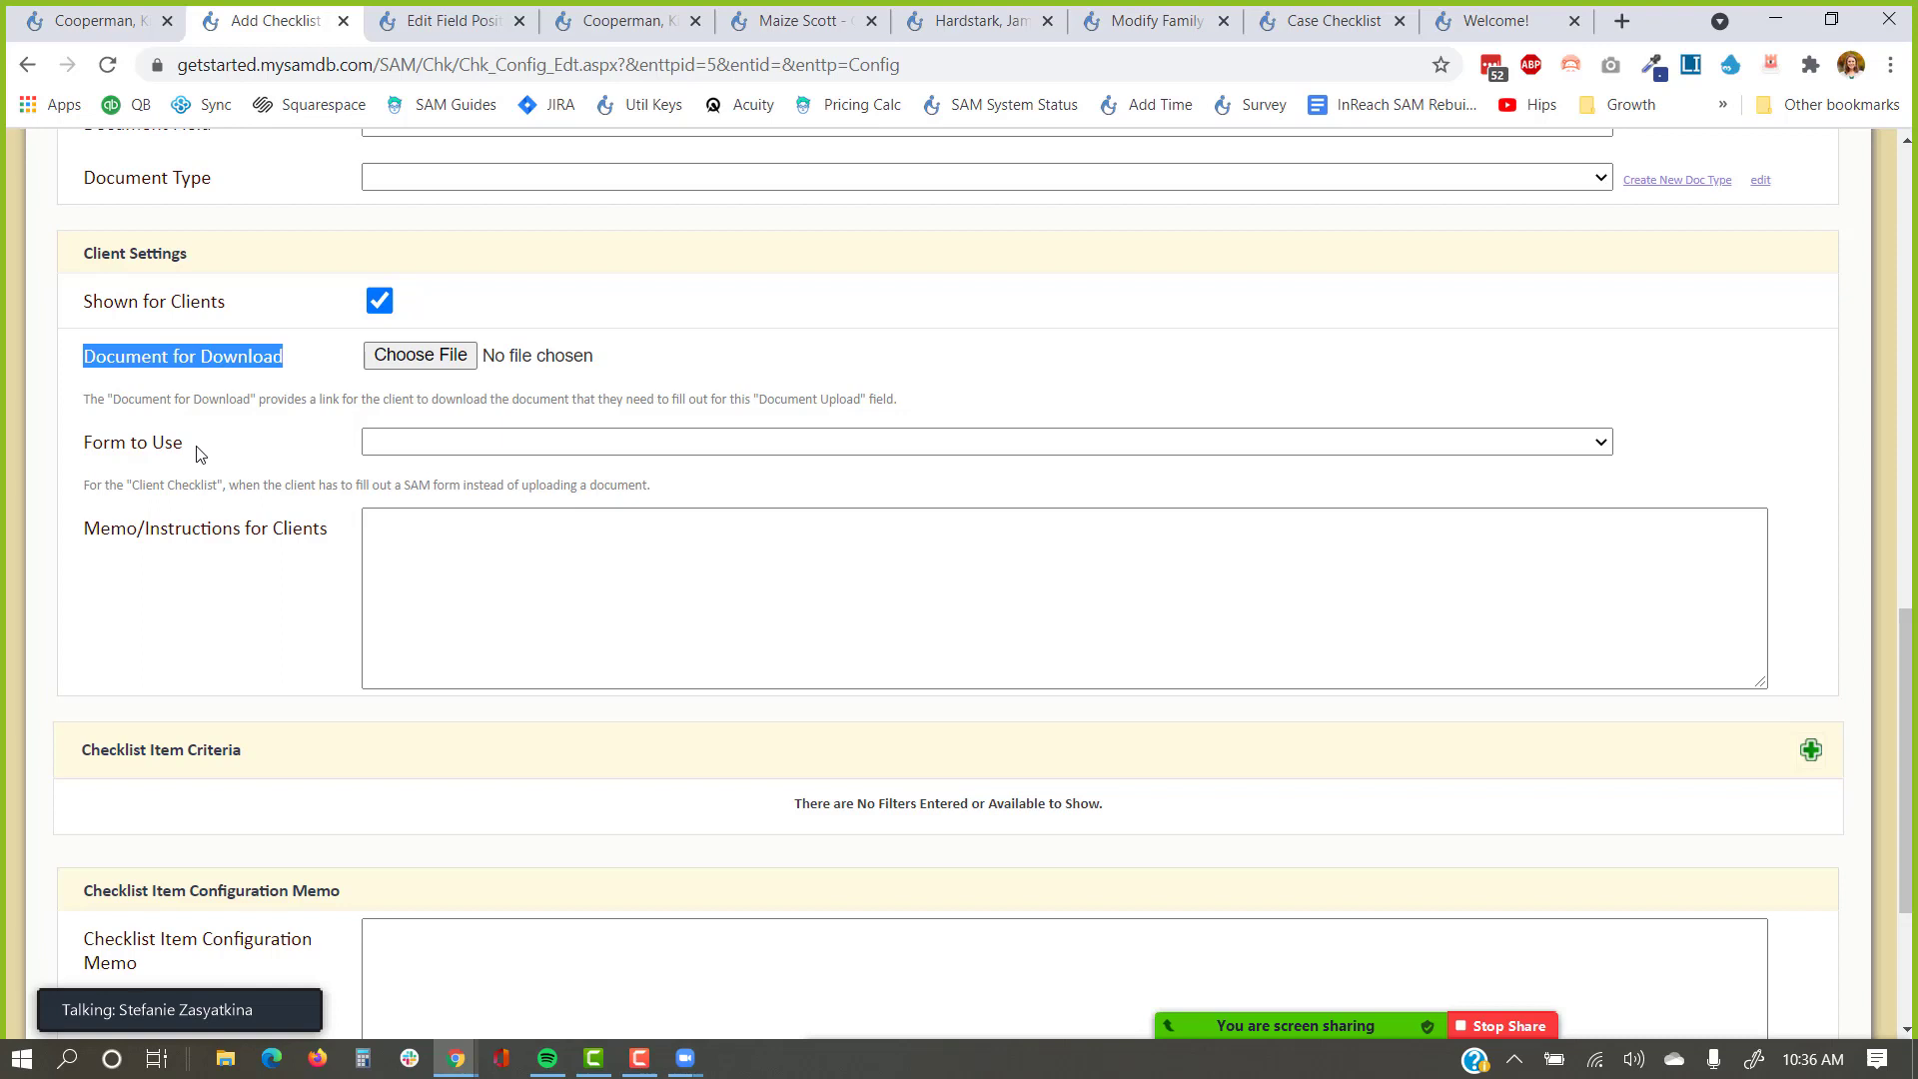
Browse the Form to Use list without choosing, point out the client memo, then view the public checklist.
{"action": "left_click", "coordinate": [441, 442]}
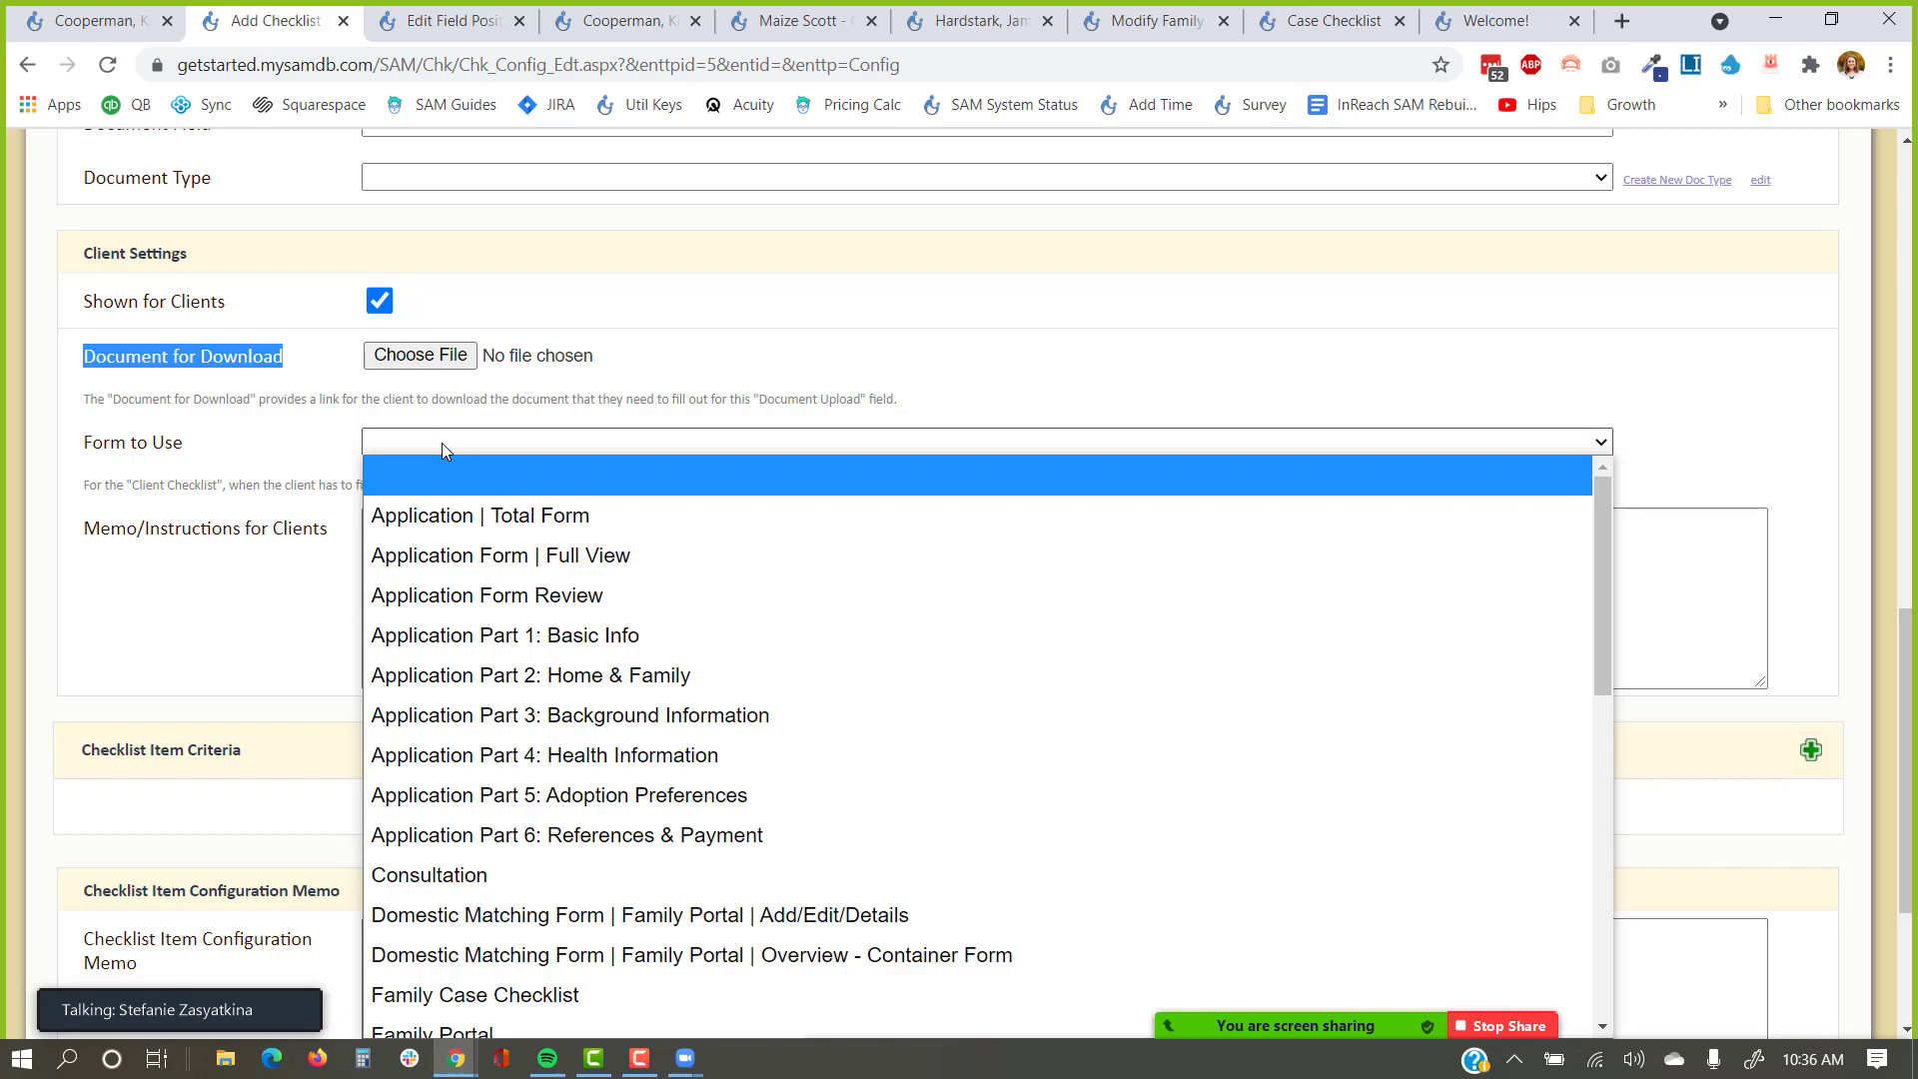
{"action": "left_click", "coordinate": [443, 444]}
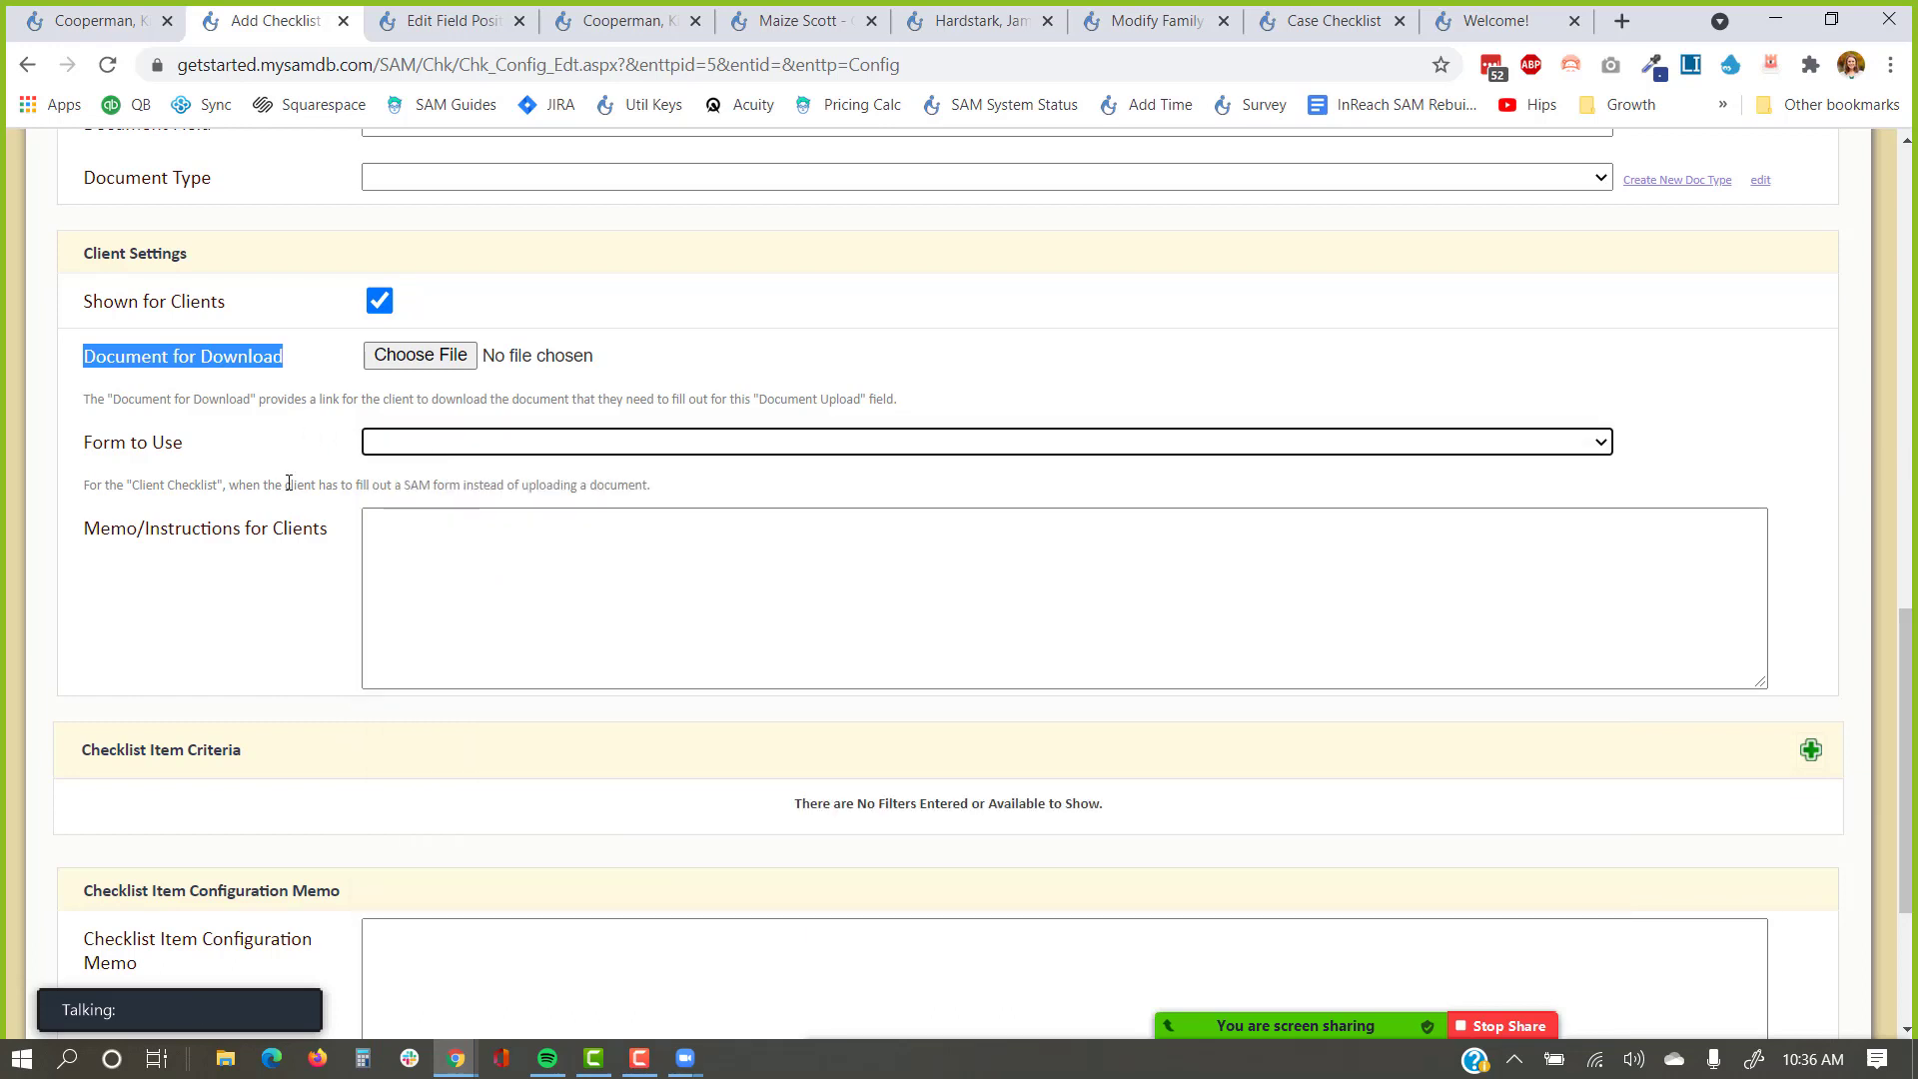
{"action": "left_click", "coordinate": [456, 449]}
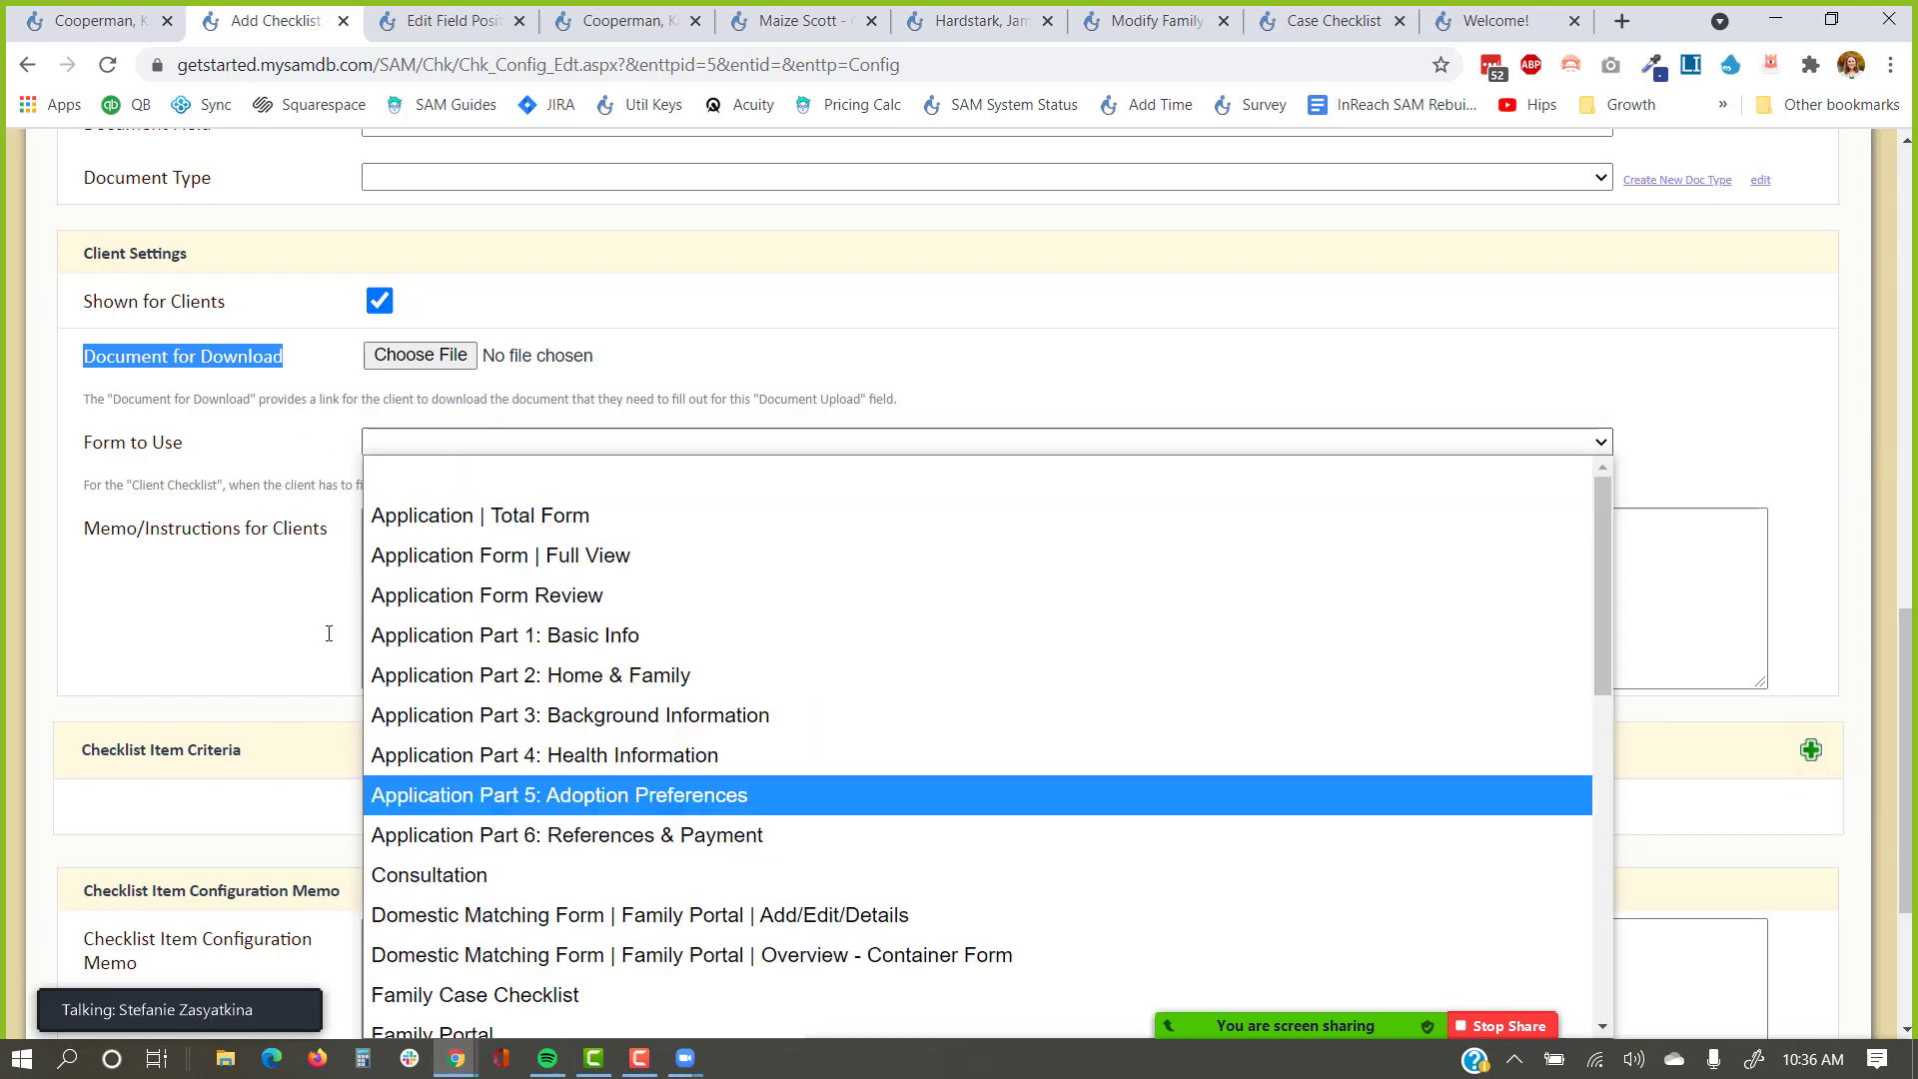
{"action": "left_click", "coordinate": [276, 627]}
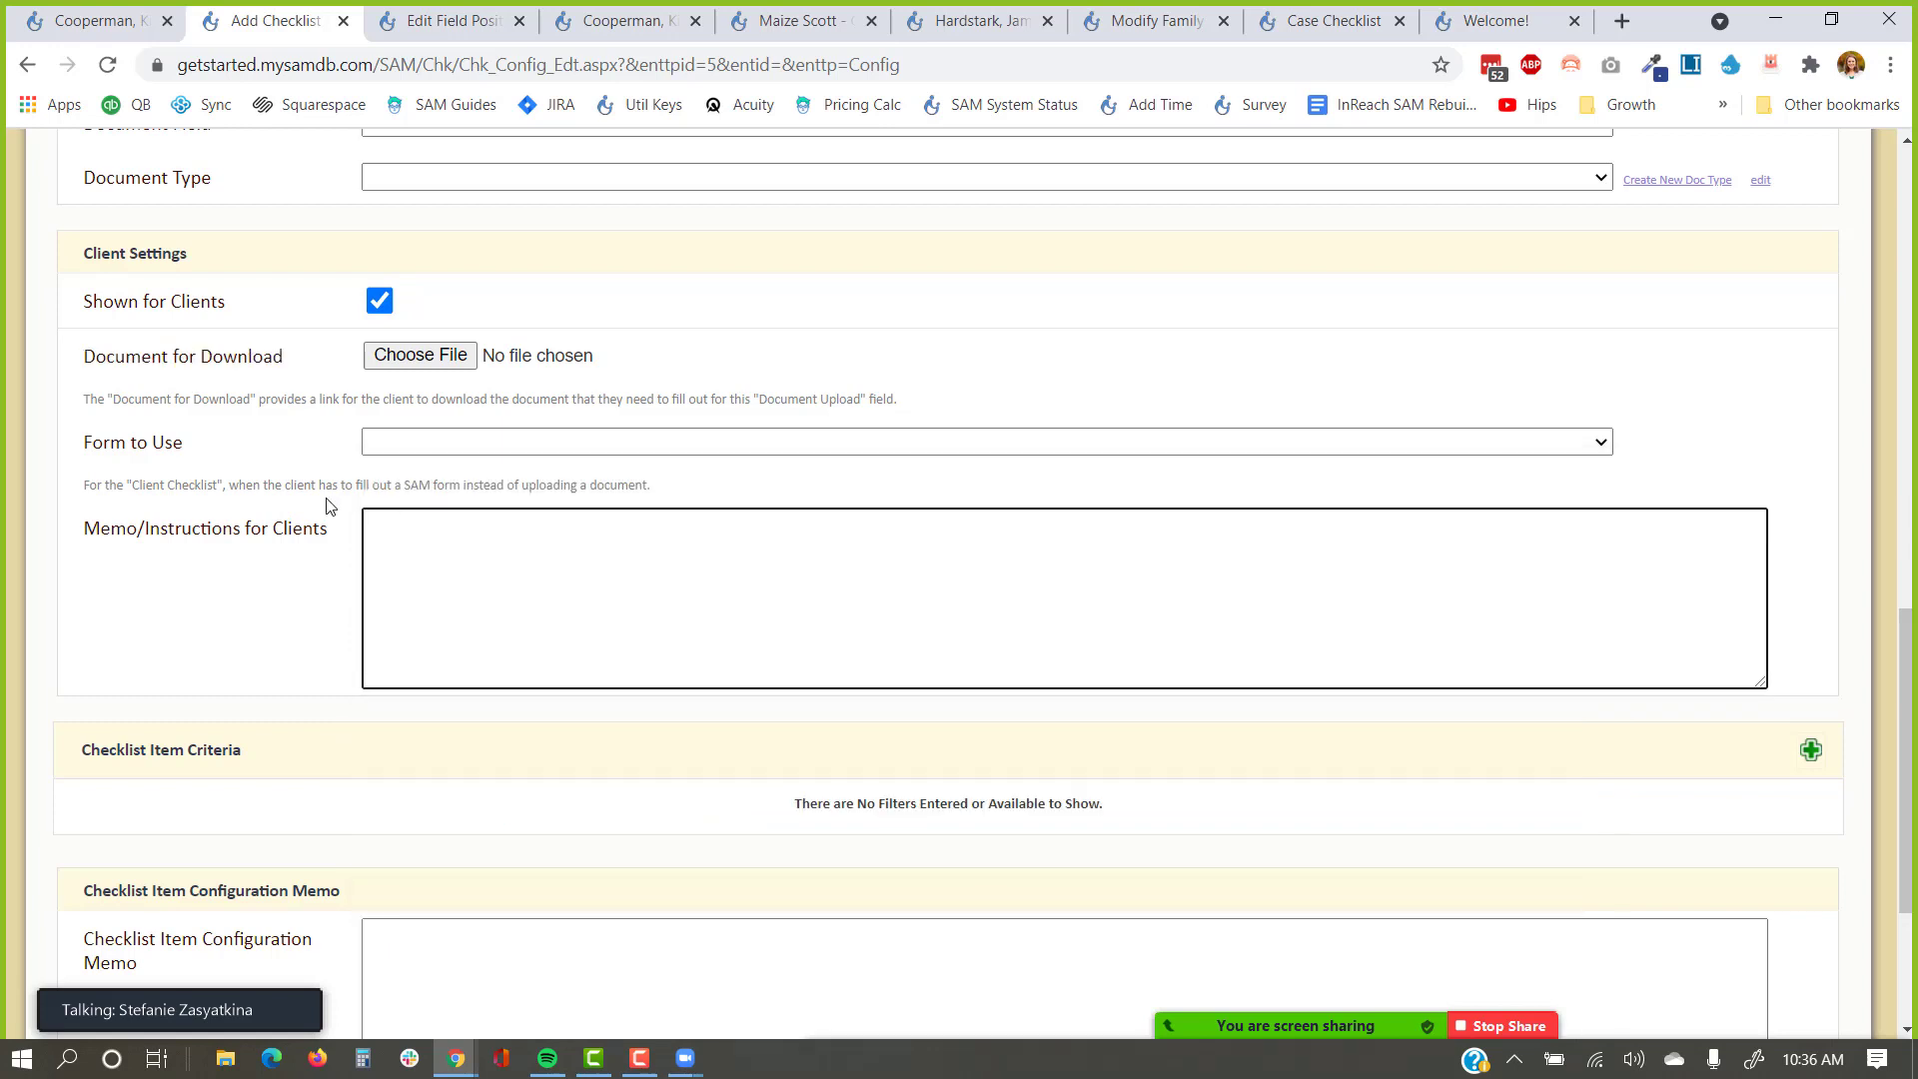
{"action": "left_click_drag", "start_coordinate": [339, 531], "coordinate": [86, 549]}
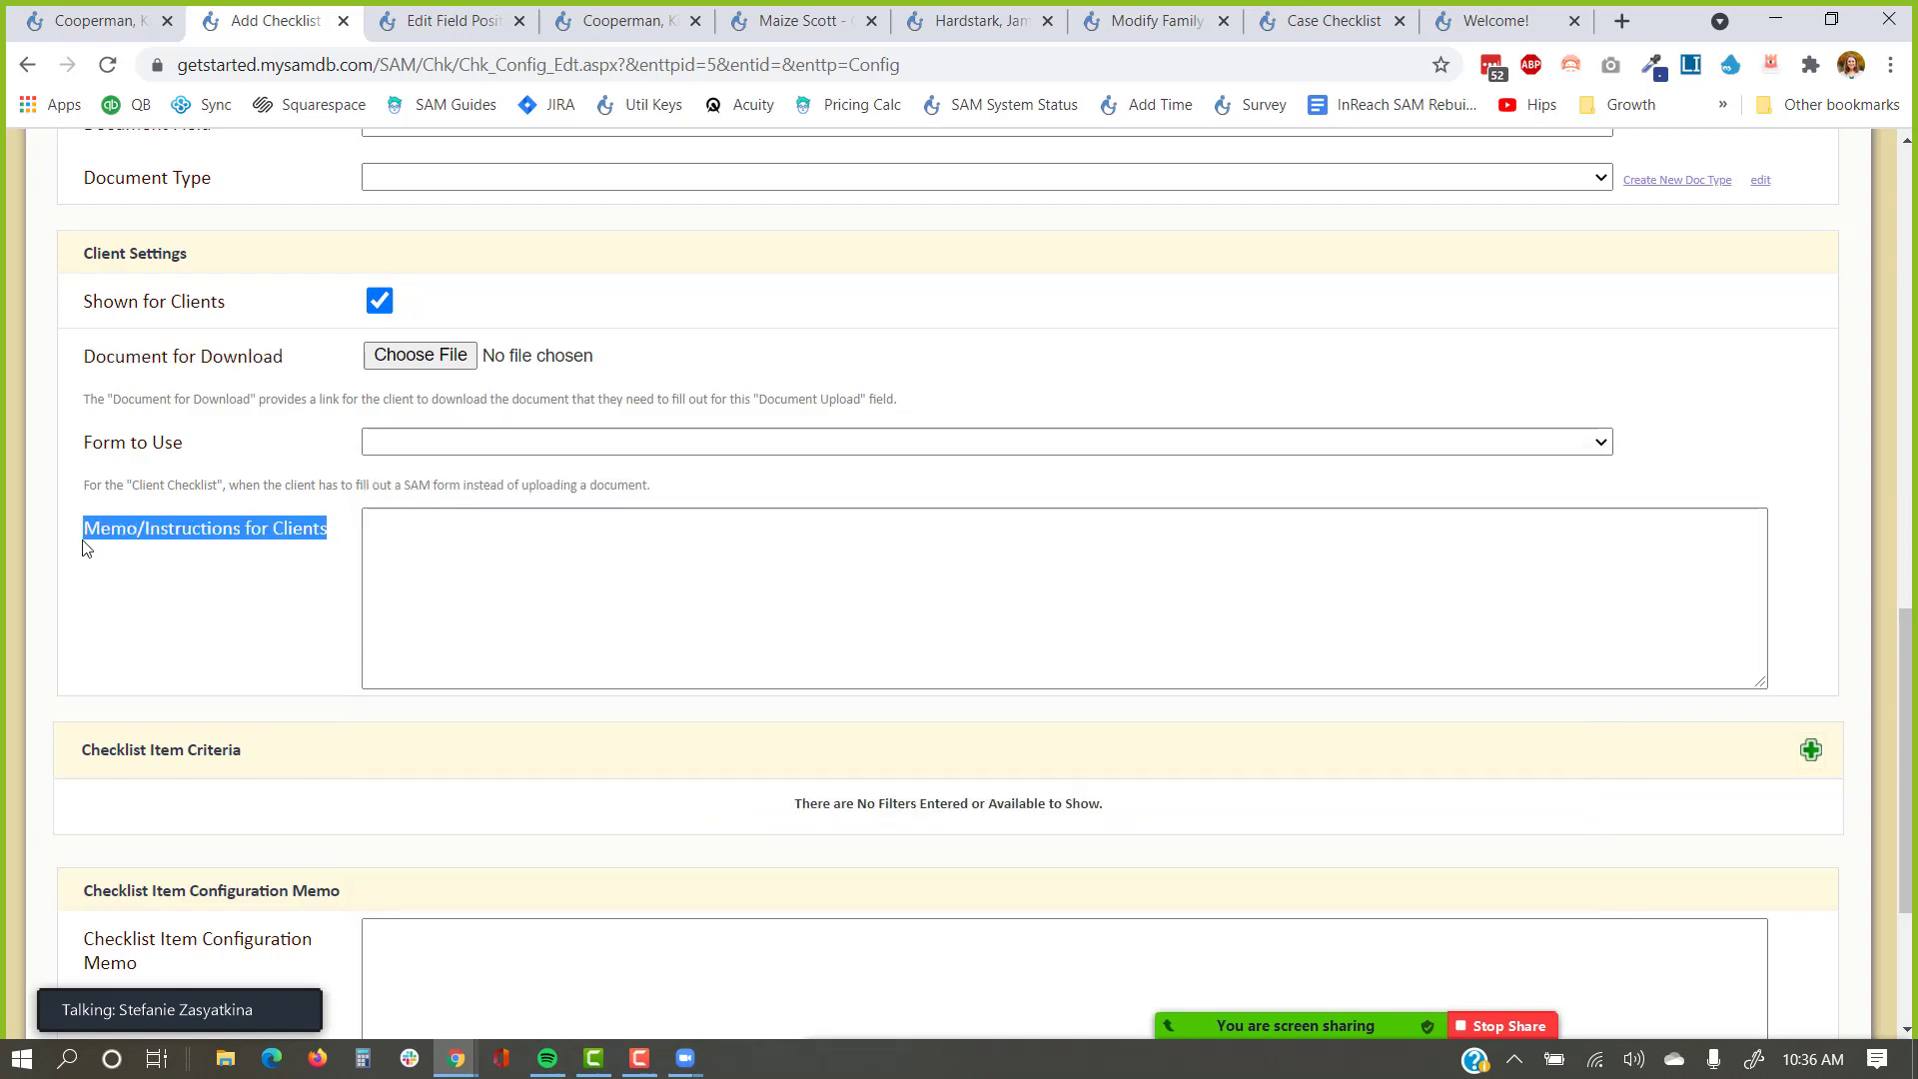
{"action": "left_click", "coordinate": [517, 546]}
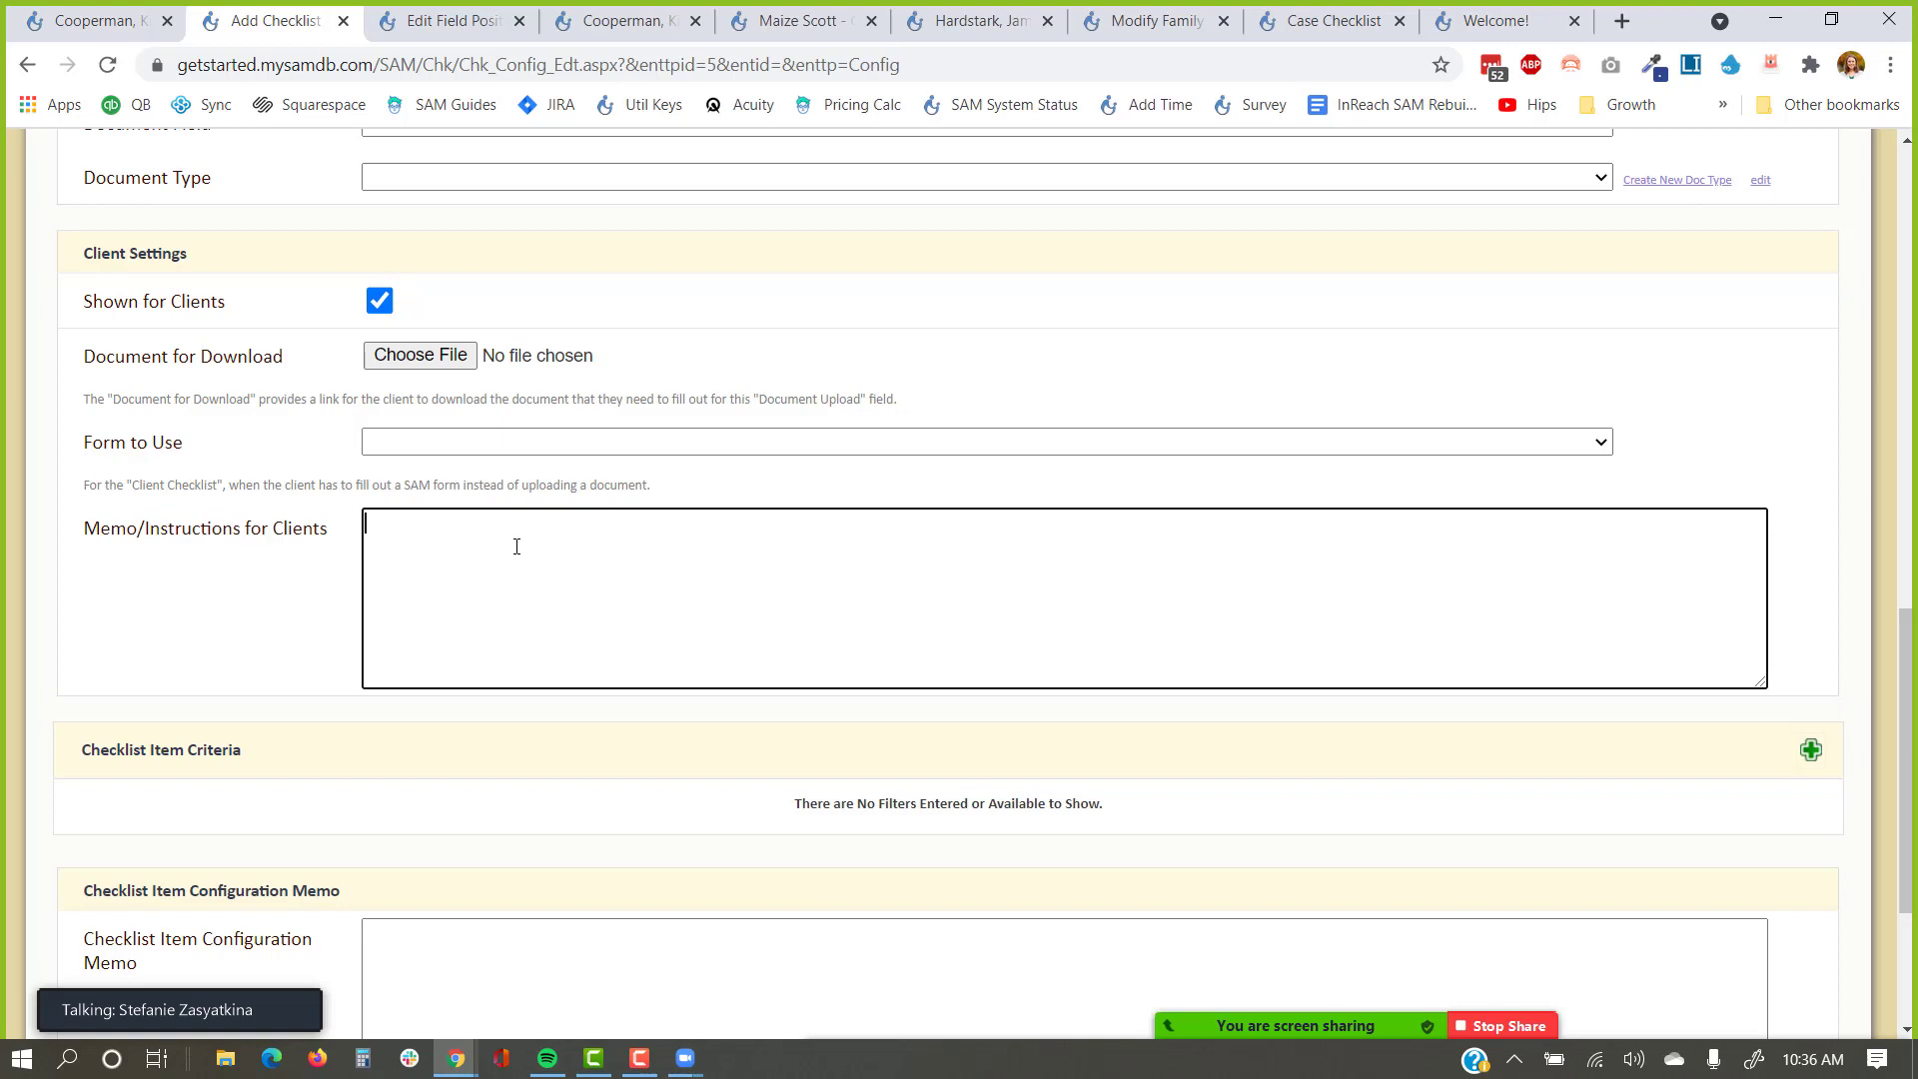
{"action": "left_click", "coordinate": [1508, 8]}
{"action": "left_click", "coordinate": [1334, 20]}
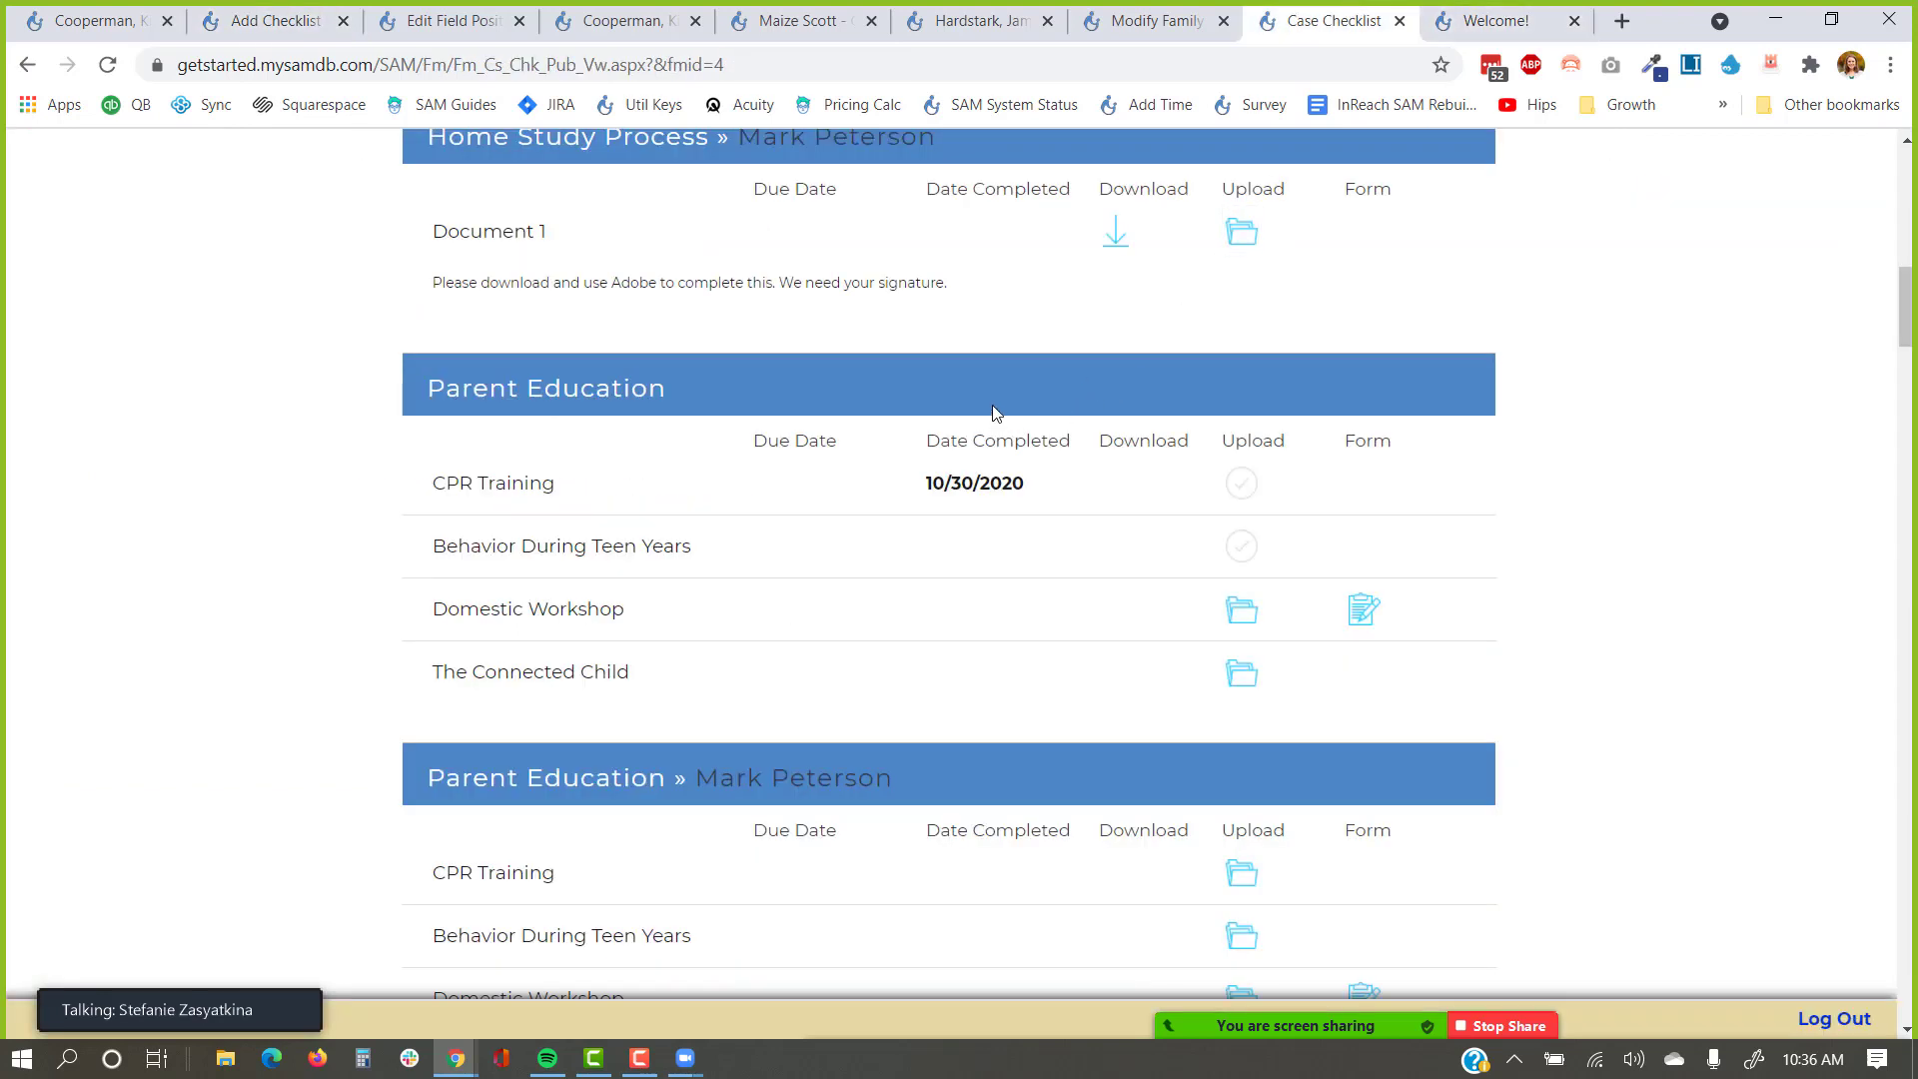
Highlight the Adobe signing instruction on the public checklist, then return to the item's Checklist Item Criteria.
{"action": "mouse_move", "coordinate": [979, 289]}
{"action": "left_mouse_down"}
{"action": "mouse_move", "coordinate": [404, 302]}
{"action": "mouse_move", "coordinate": [421, 313]}
{"action": "left_mouse_up"}
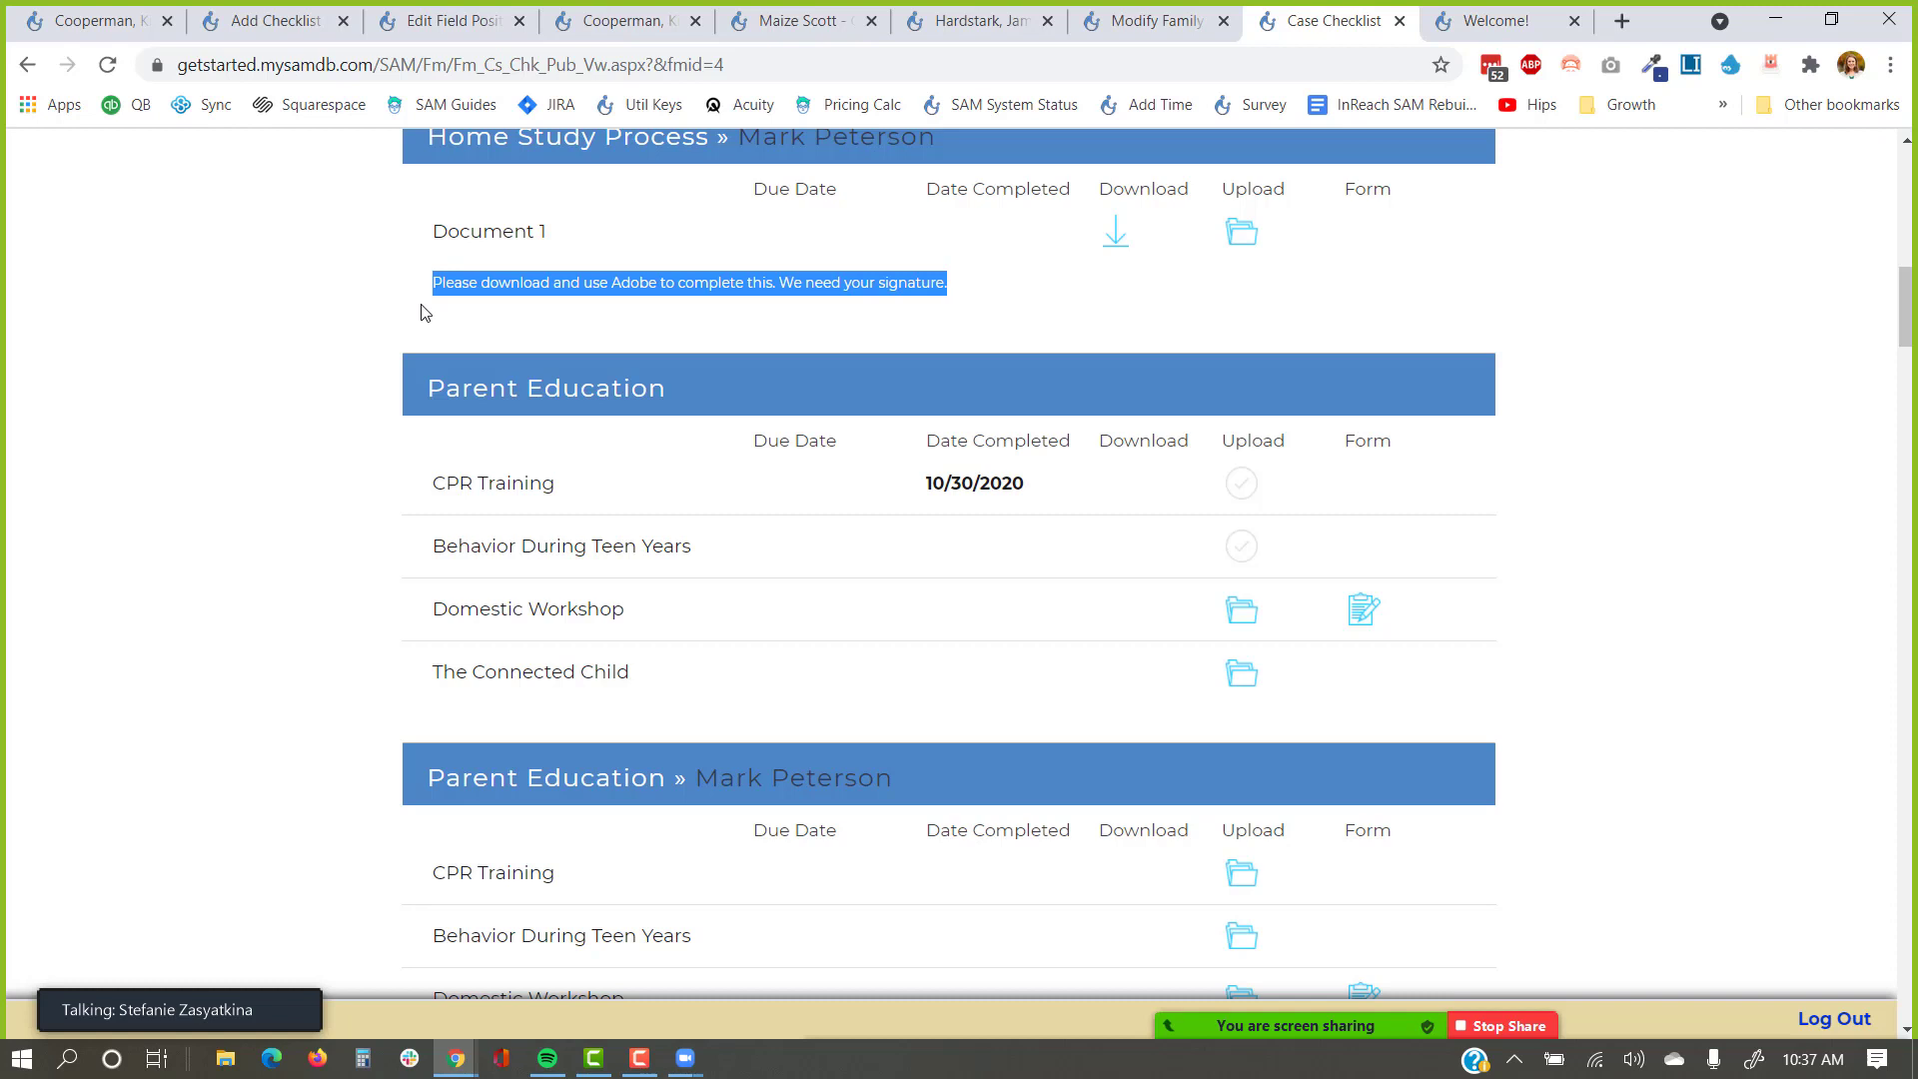
{"action": "left_click", "coordinate": [265, 21]}
{"action": "scroll", "coordinate": [290, 597], "scroll_direction": "down", "scroll_amount": 3}
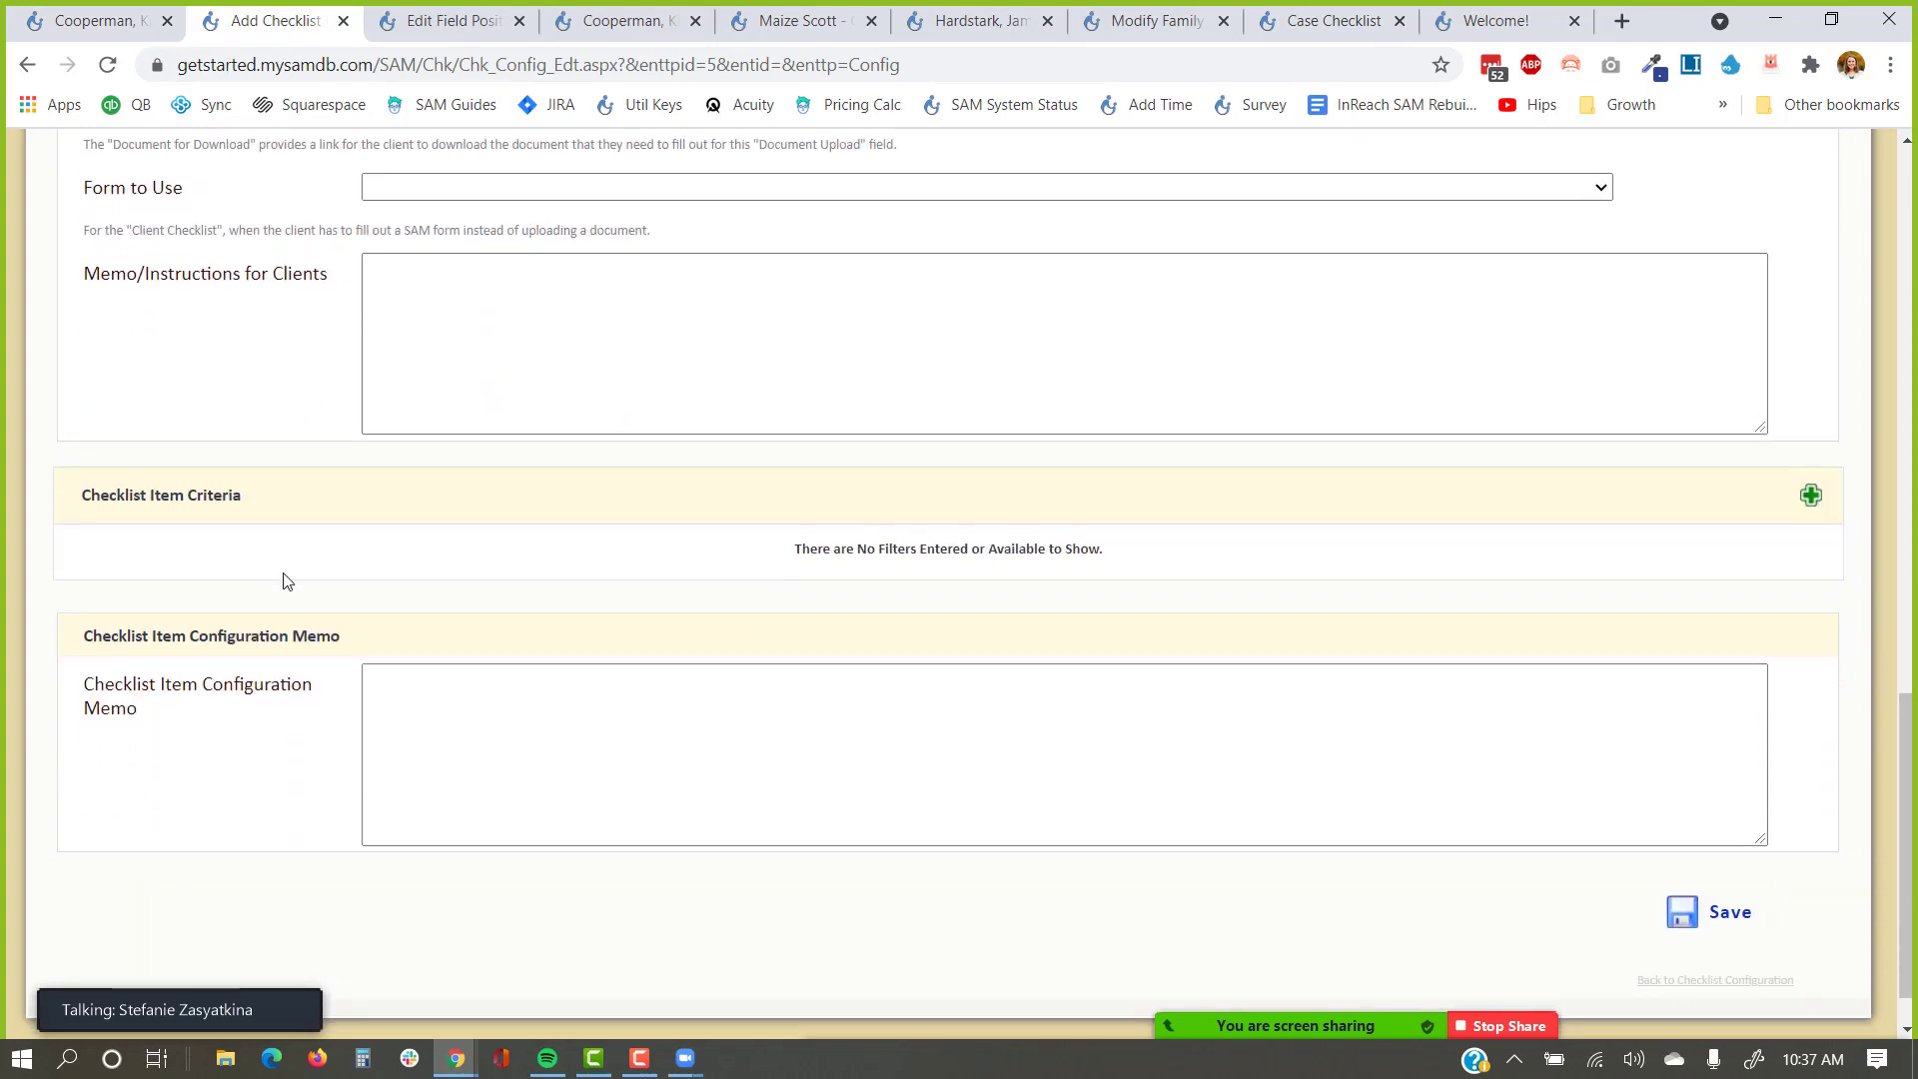
Point out the Checklist Item Criteria section and add one empty criterion row with the green plus.
{"action": "left_click_drag", "start_coordinate": [250, 437], "coordinate": [70, 451]}
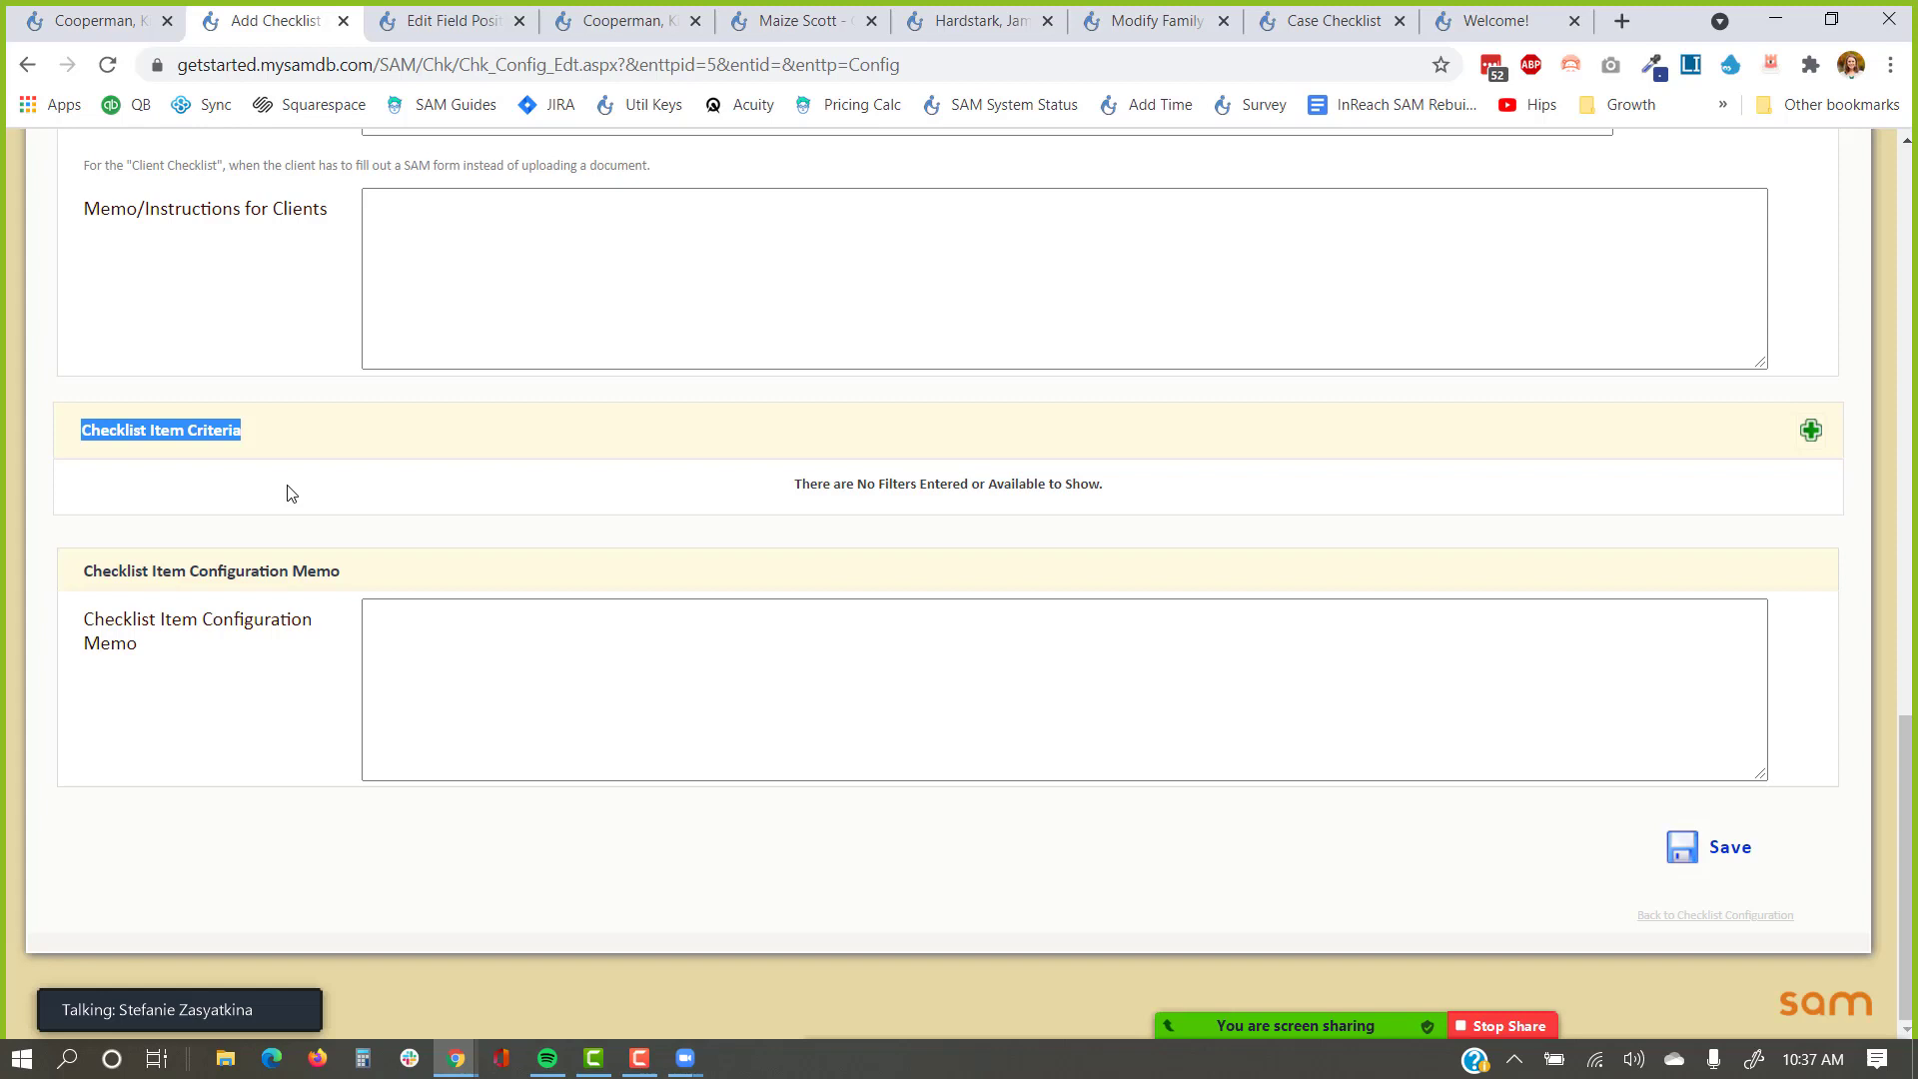
{"action": "scroll", "coordinate": [288, 491], "scroll_direction": "up", "scroll_amount": 3}
{"action": "left_click", "coordinate": [235, 430]}
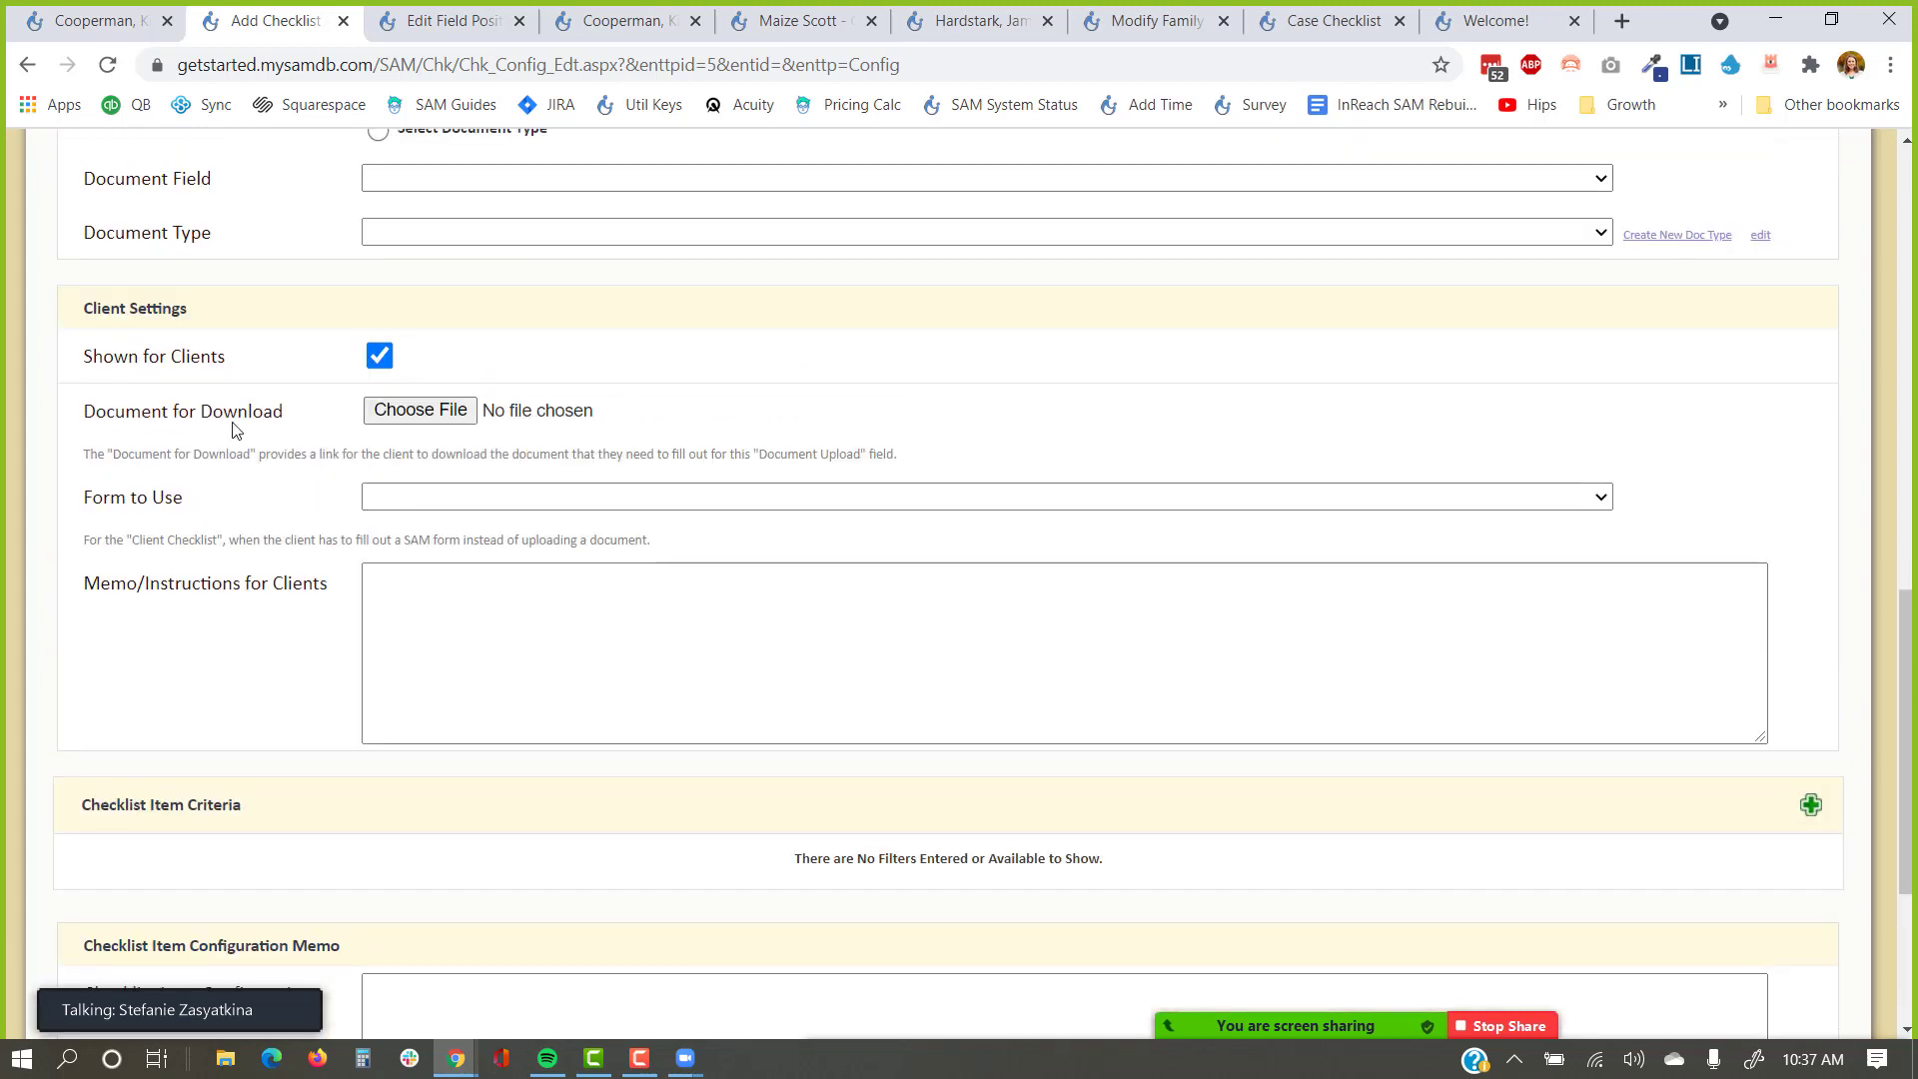
{"action": "left_click_drag", "start_coordinate": [233, 429], "coordinate": [80, 435]}
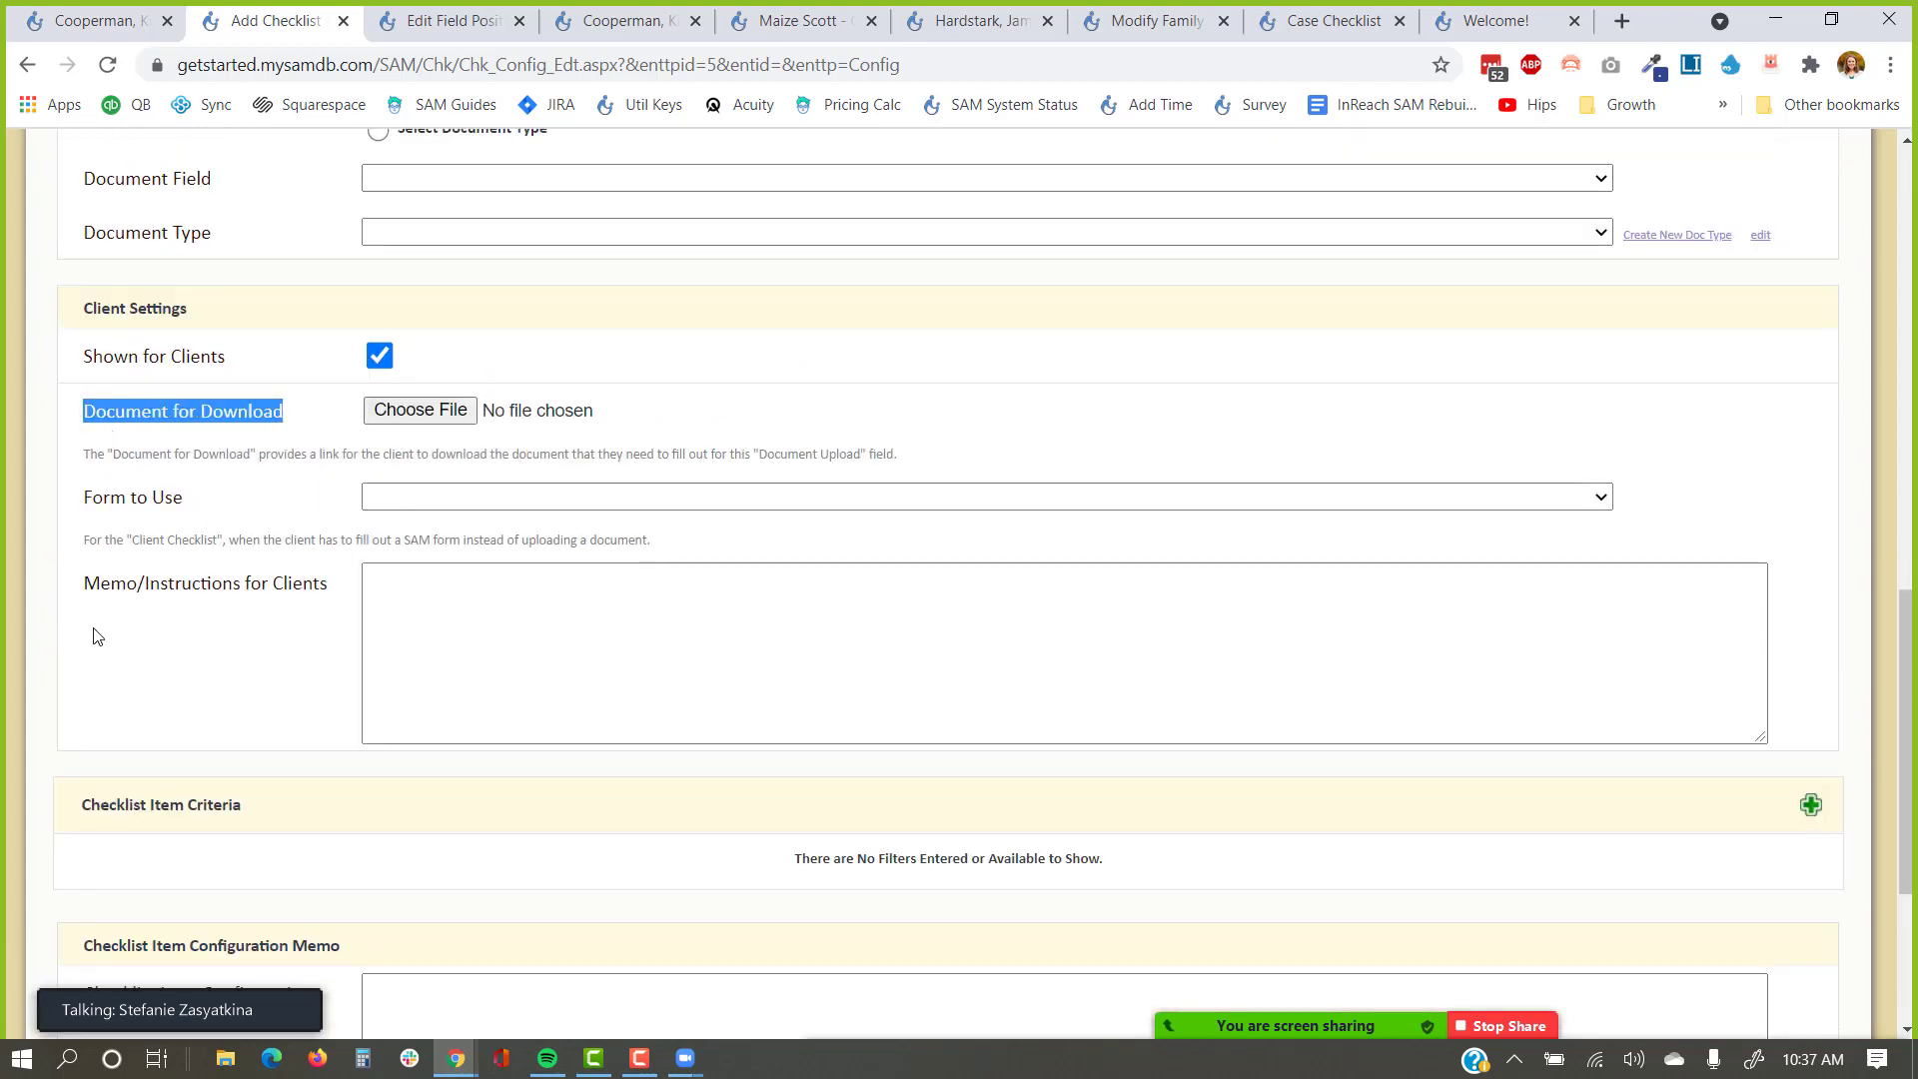
{"action": "left_click", "coordinate": [270, 823]}
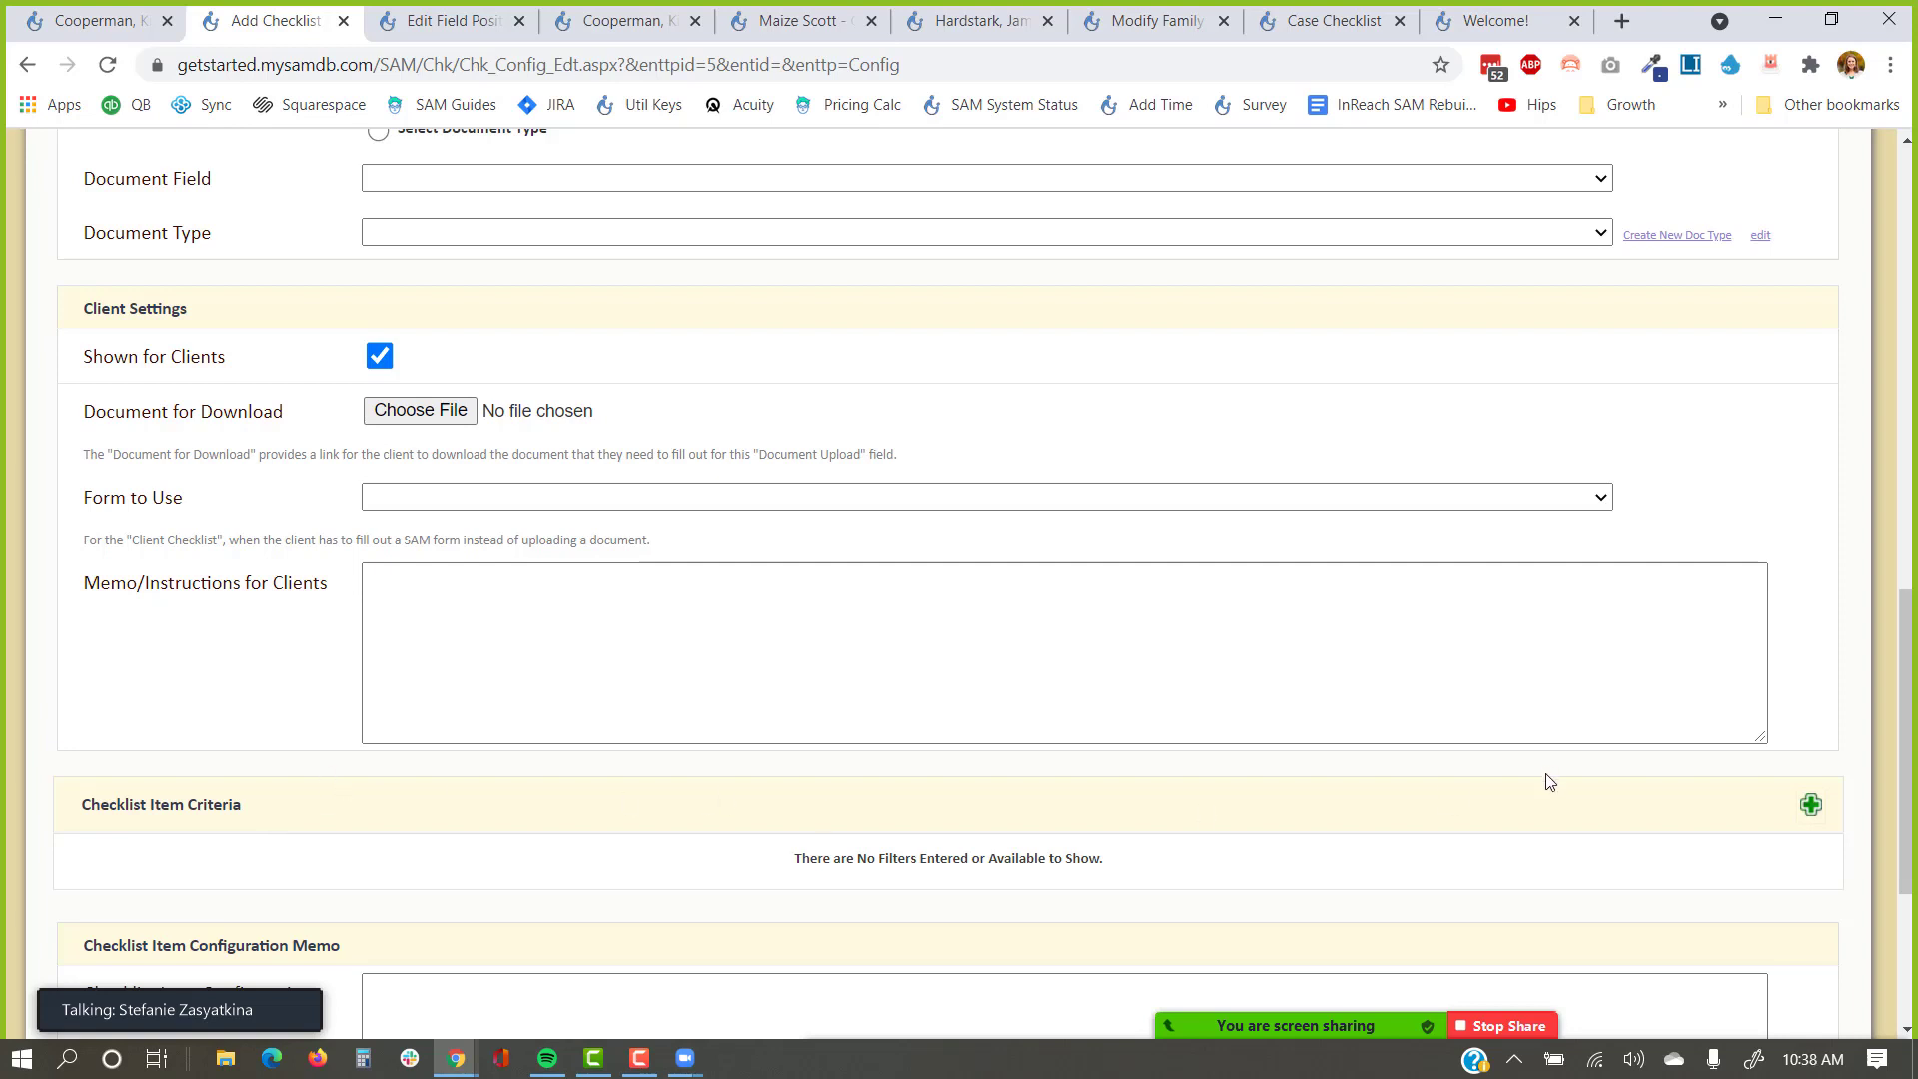
{"action": "left_click", "coordinate": [1811, 805]}
{"action": "scroll", "coordinate": [1075, 775], "scroll_direction": "down", "scroll_amount": 4}
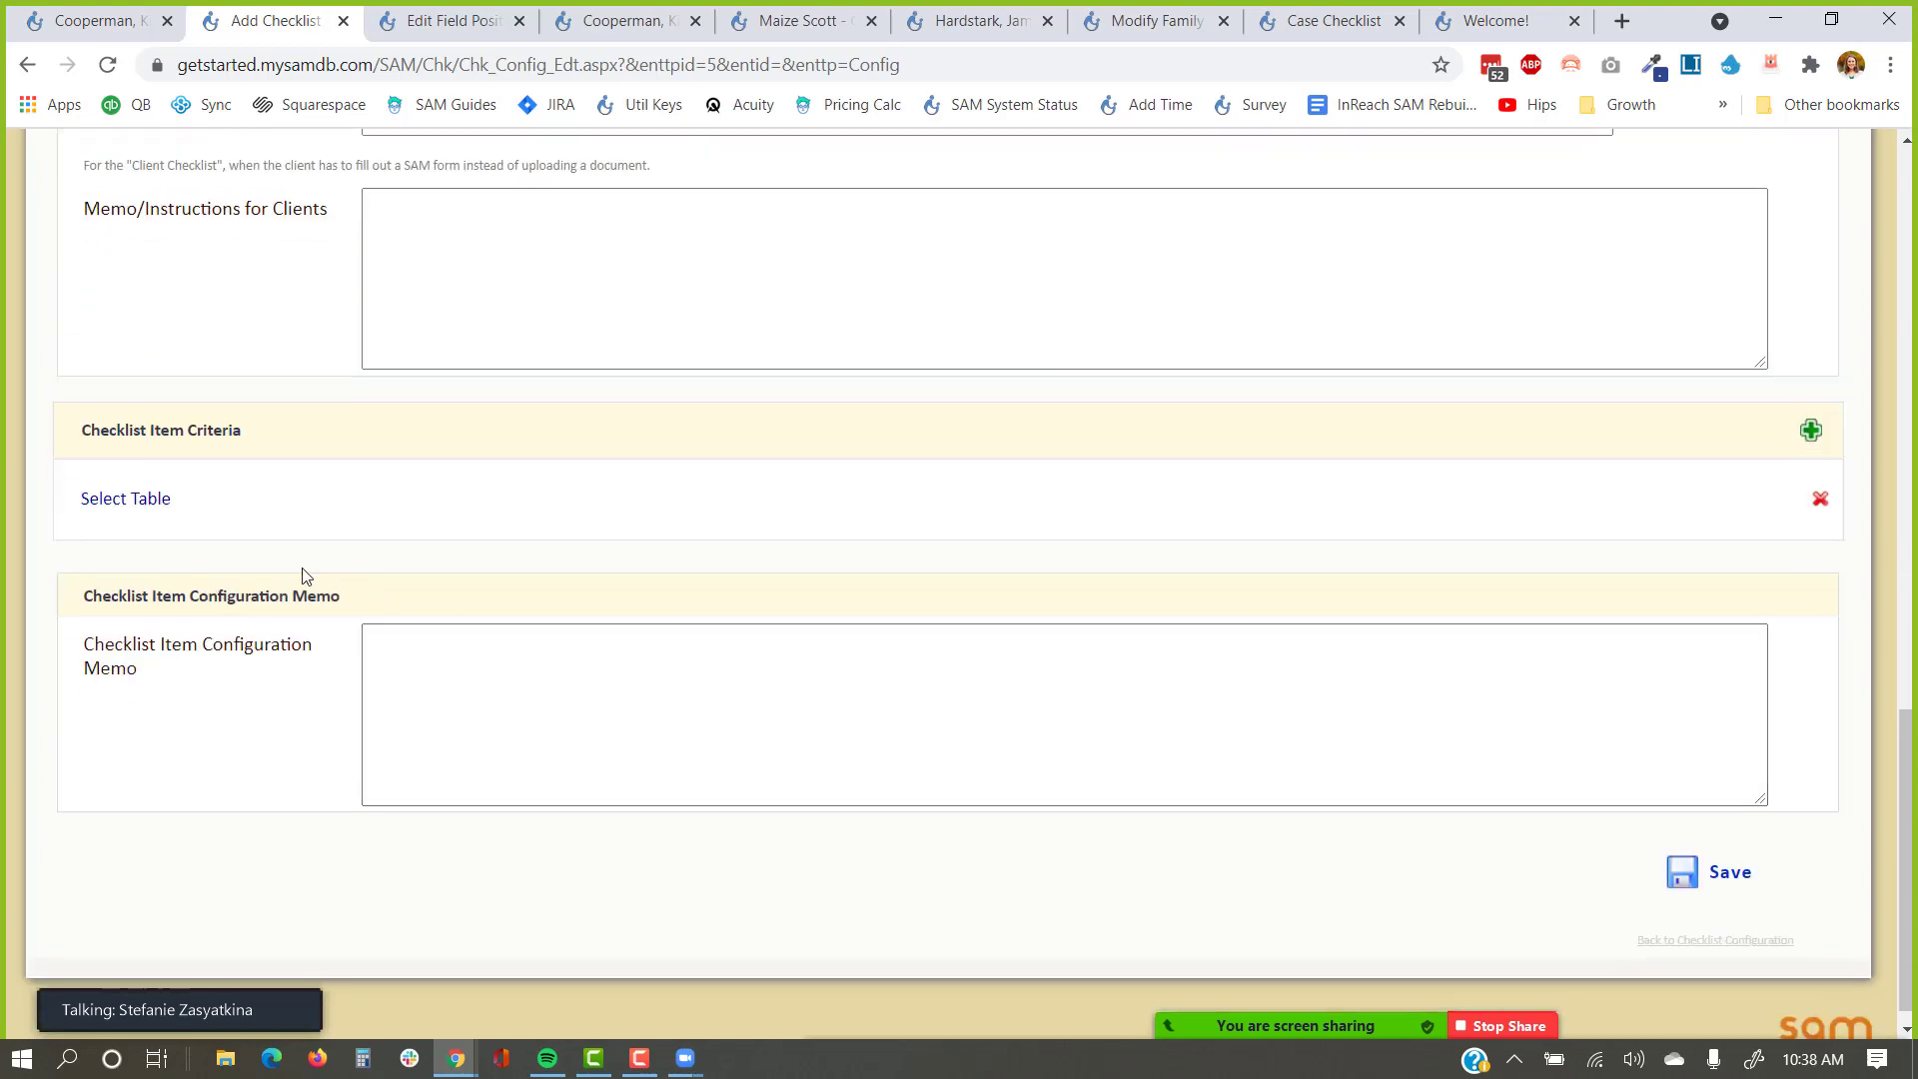
Base the new checklist criterion on the Case table.
{"action": "left_click", "coordinate": [143, 501]}
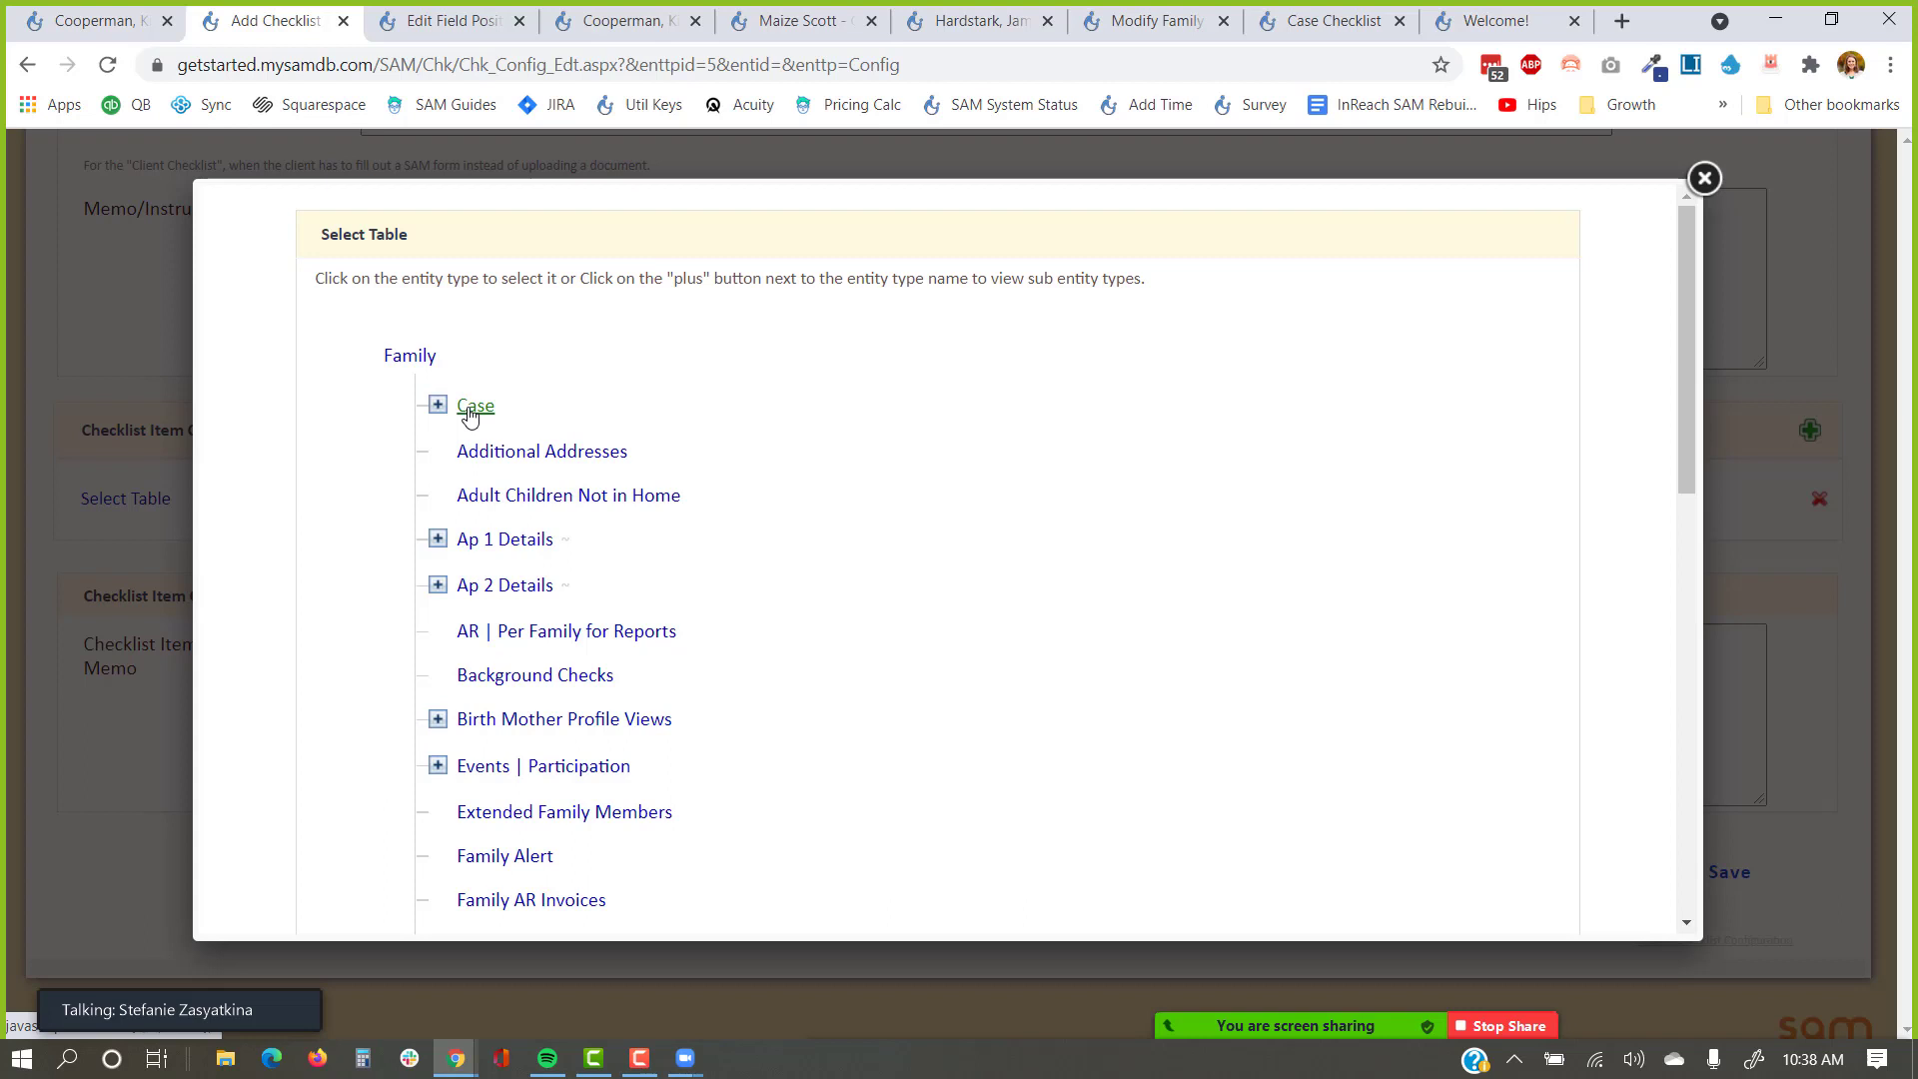
{"action": "scroll", "coordinate": [652, 499], "scroll_direction": "down", "scroll_amount": 1}
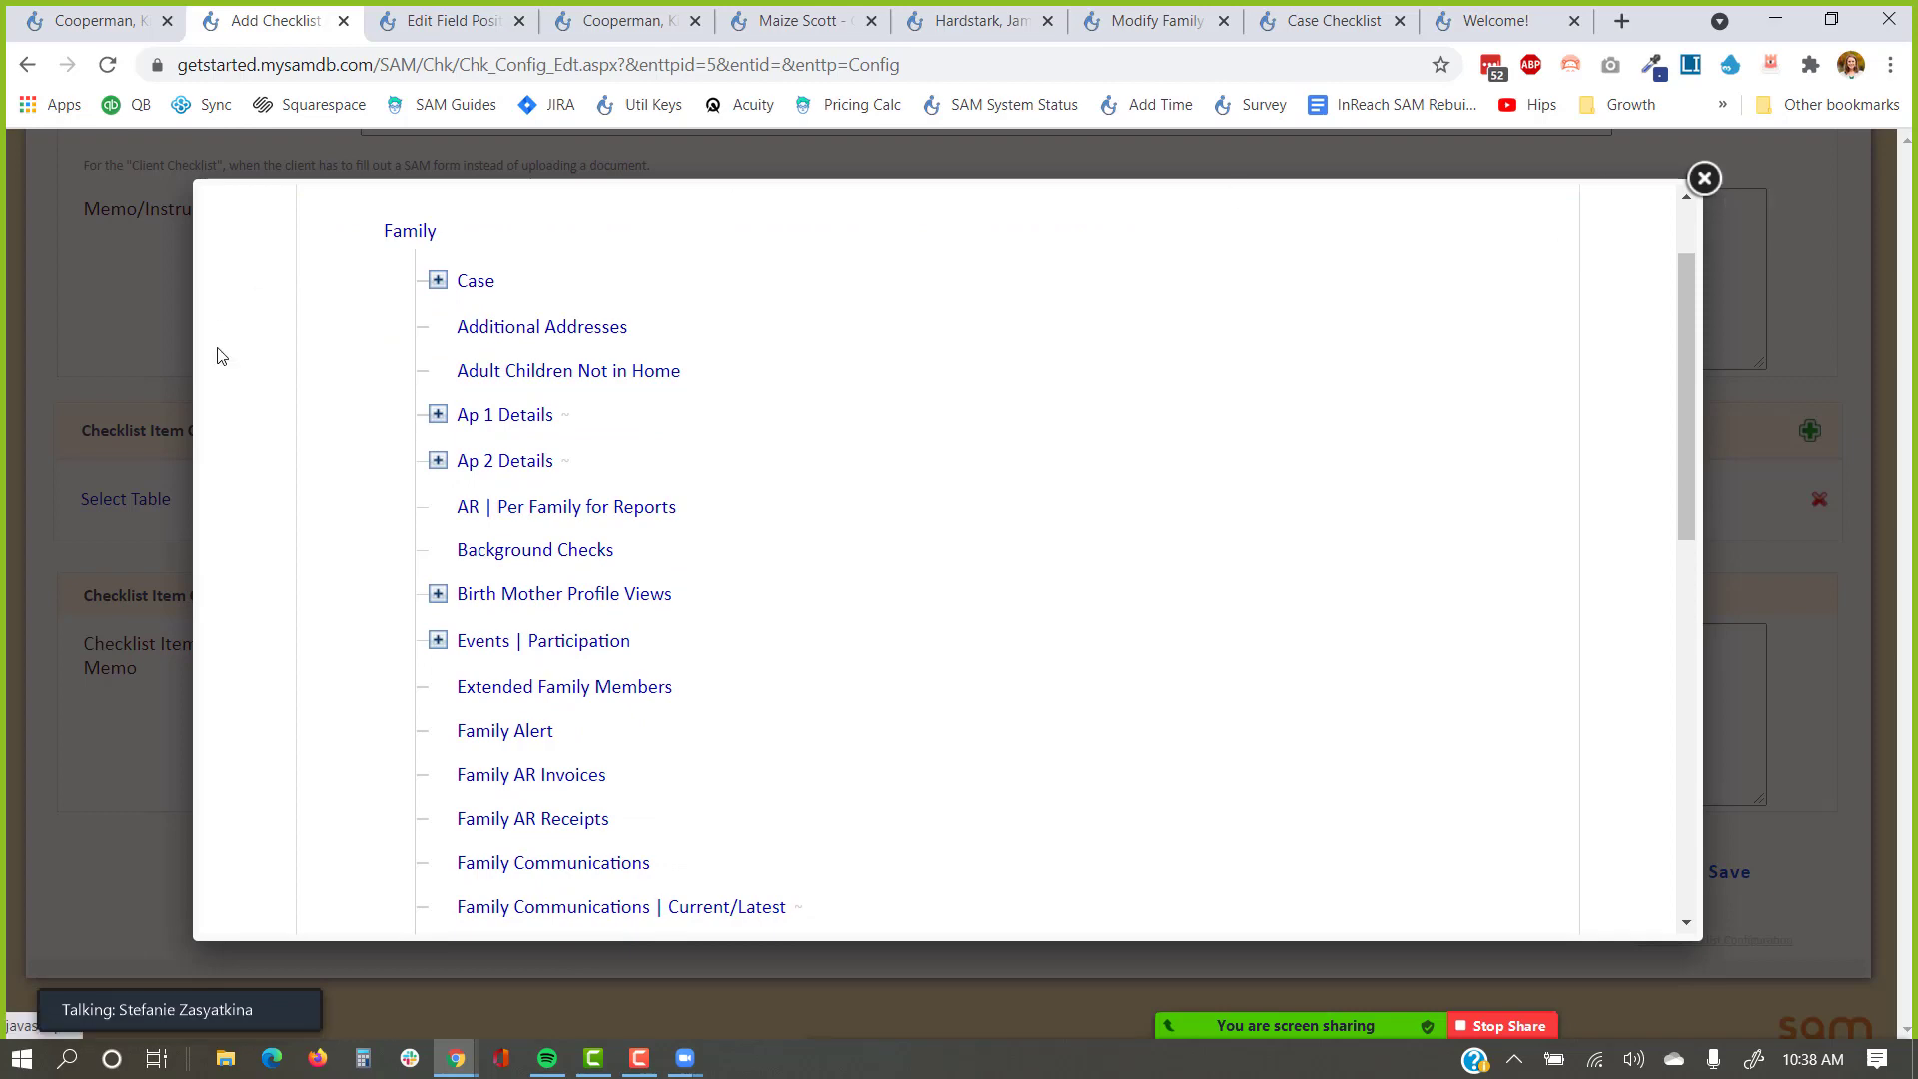
{"action": "scroll", "coordinate": [470, 406], "scroll_direction": "up", "scroll_amount": 1}
{"action": "left_click", "coordinate": [470, 406]}
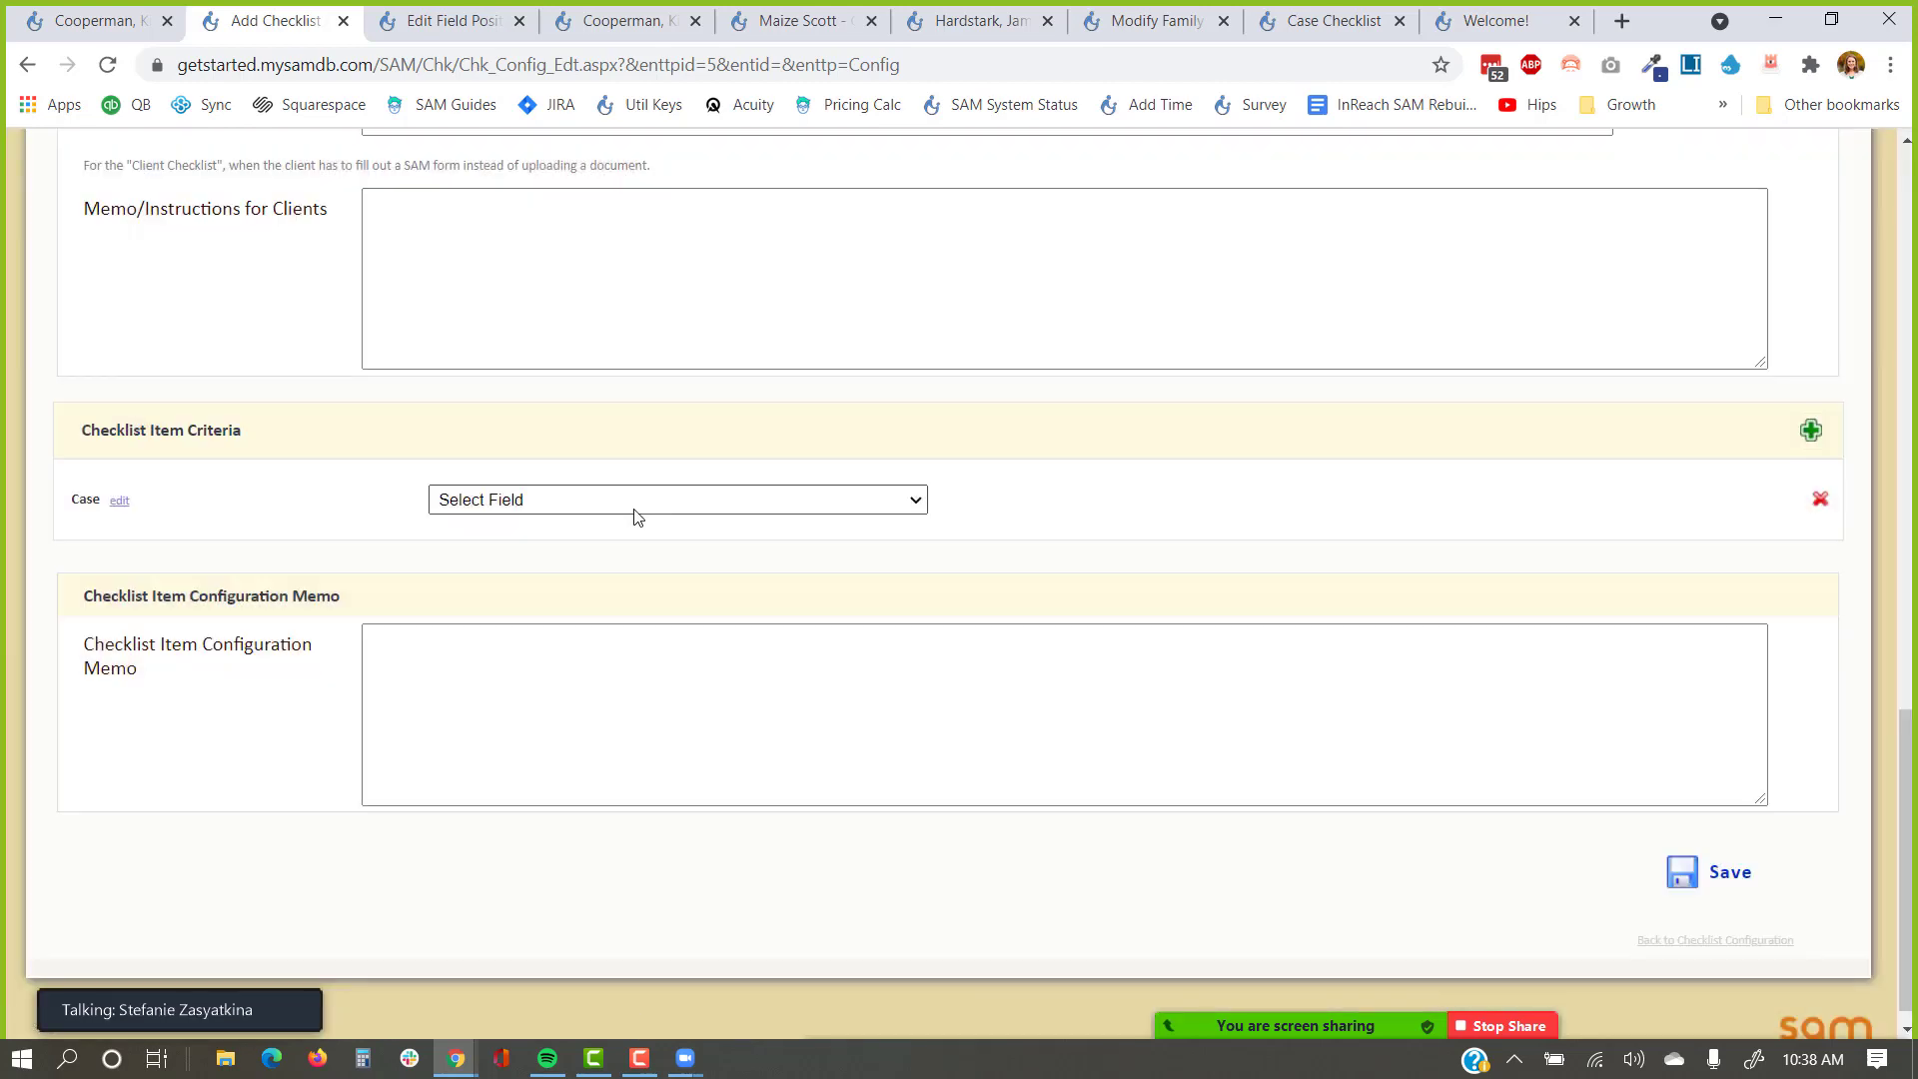
Make the criterion Case Program equals Domestic, then return to the family's Home Study page.
{"action": "left_click", "coordinate": [635, 504]}
{"action": "key", "text": "c"}
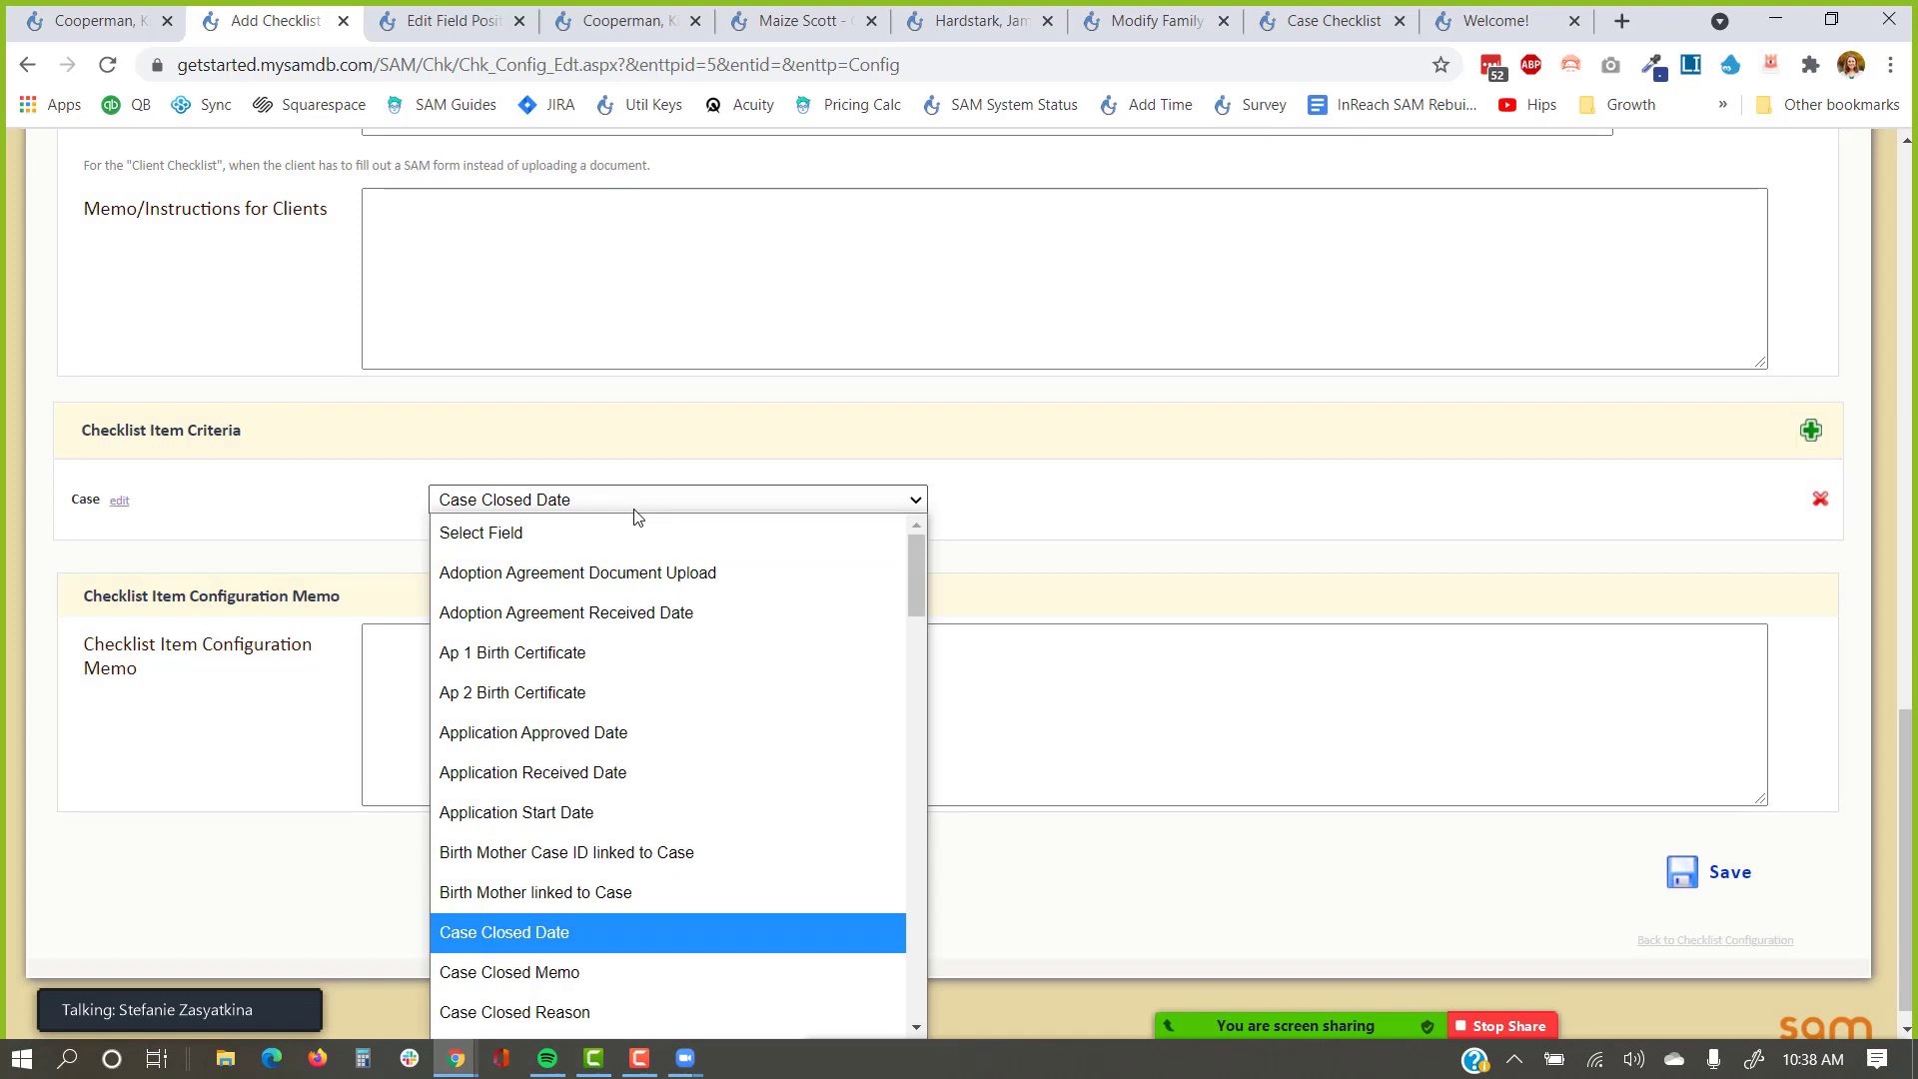
{"action": "scroll", "coordinate": [616, 656], "scroll_direction": "down", "scroll_amount": 4}
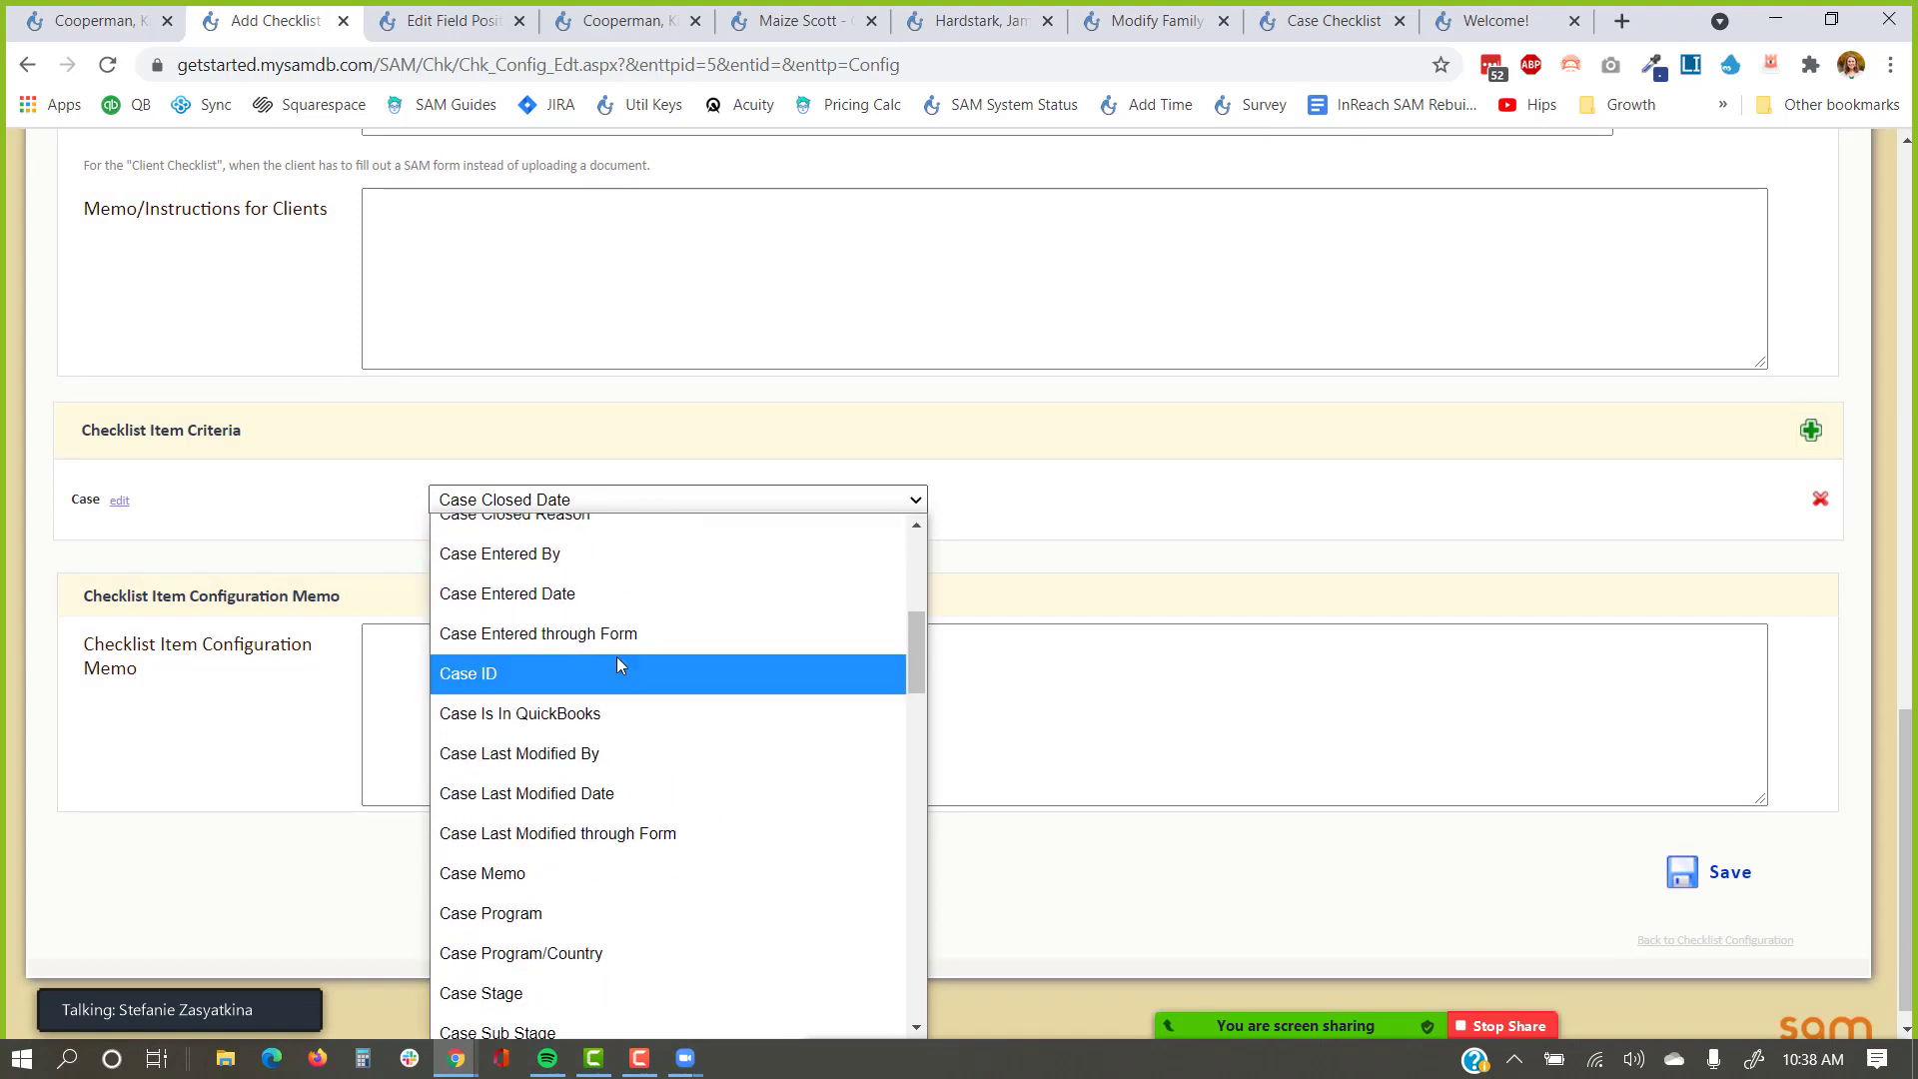
{"action": "scroll", "coordinate": [619, 664], "scroll_direction": "up", "scroll_amount": 2}
{"action": "scroll", "coordinate": [620, 664], "scroll_direction": "down", "scroll_amount": 2}
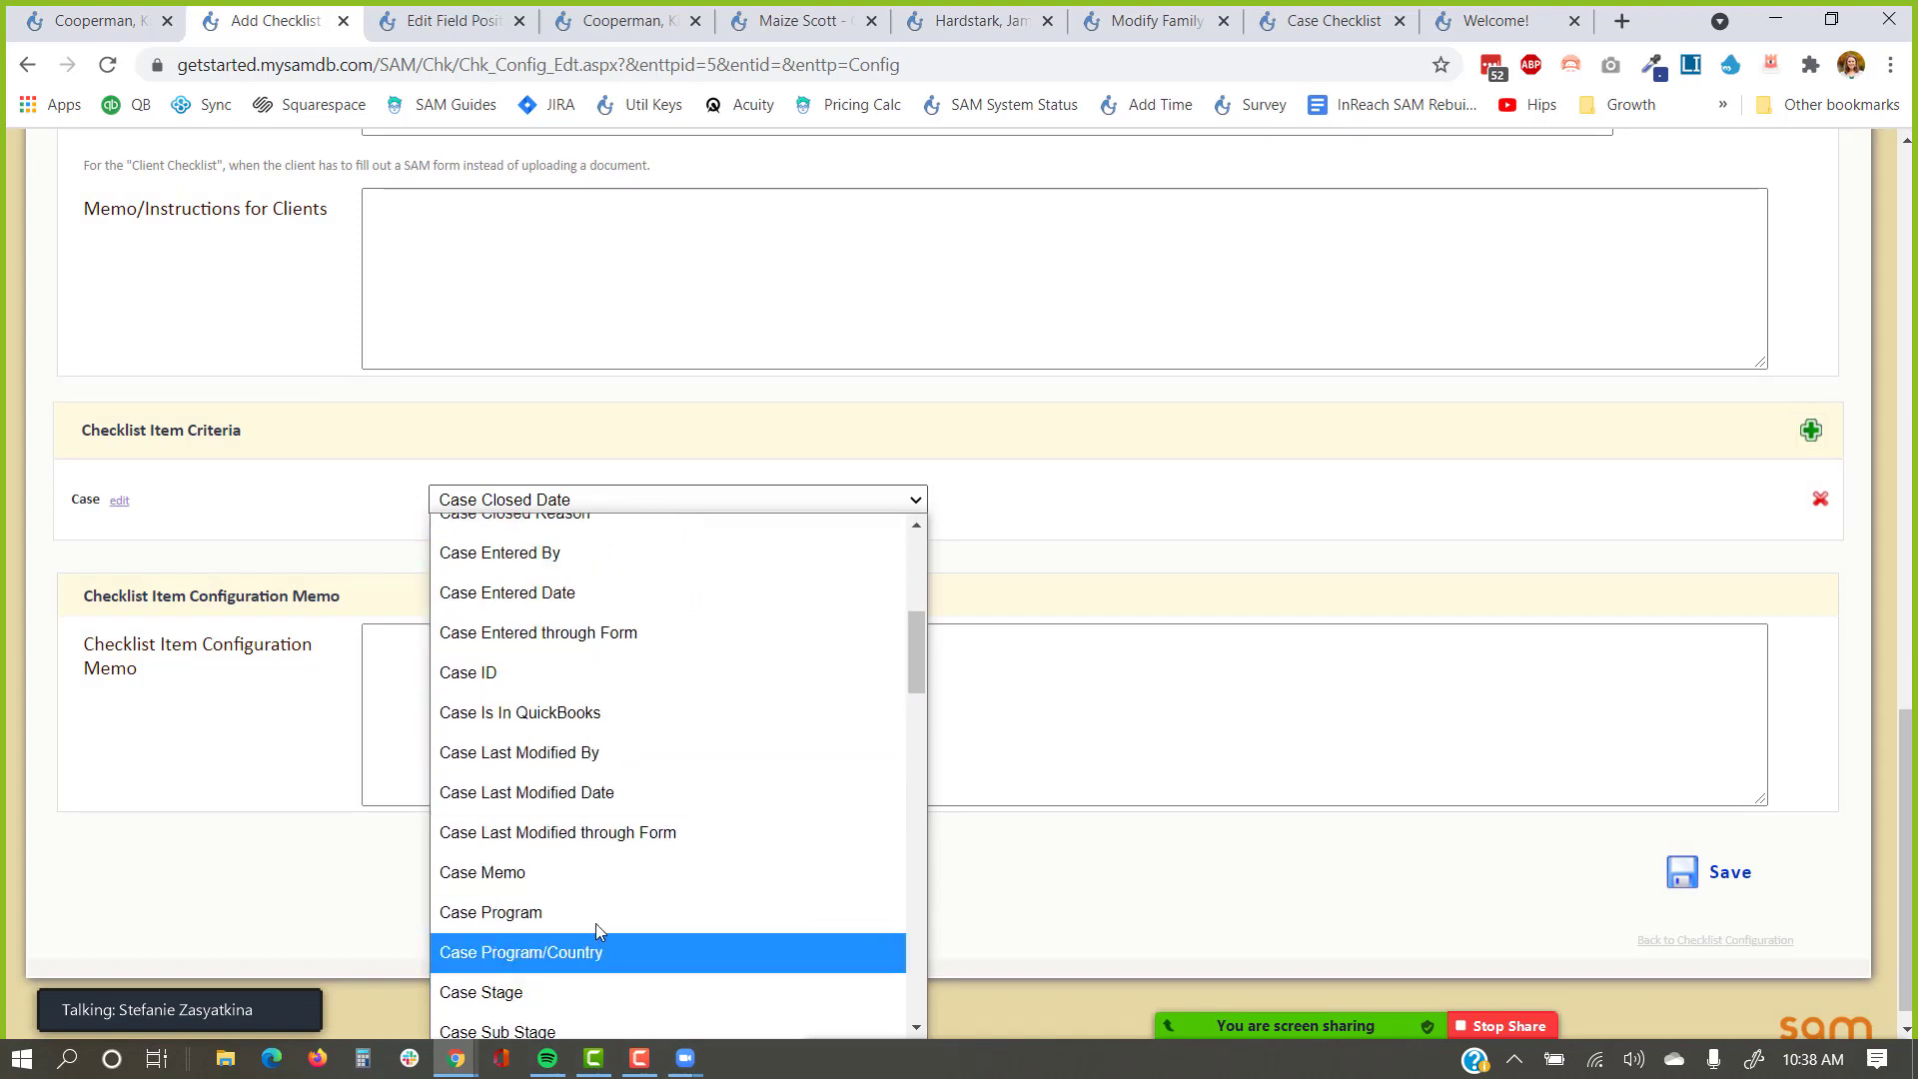
{"action": "left_click", "coordinate": [595, 914]}
{"action": "left_click", "coordinate": [1459, 500]}
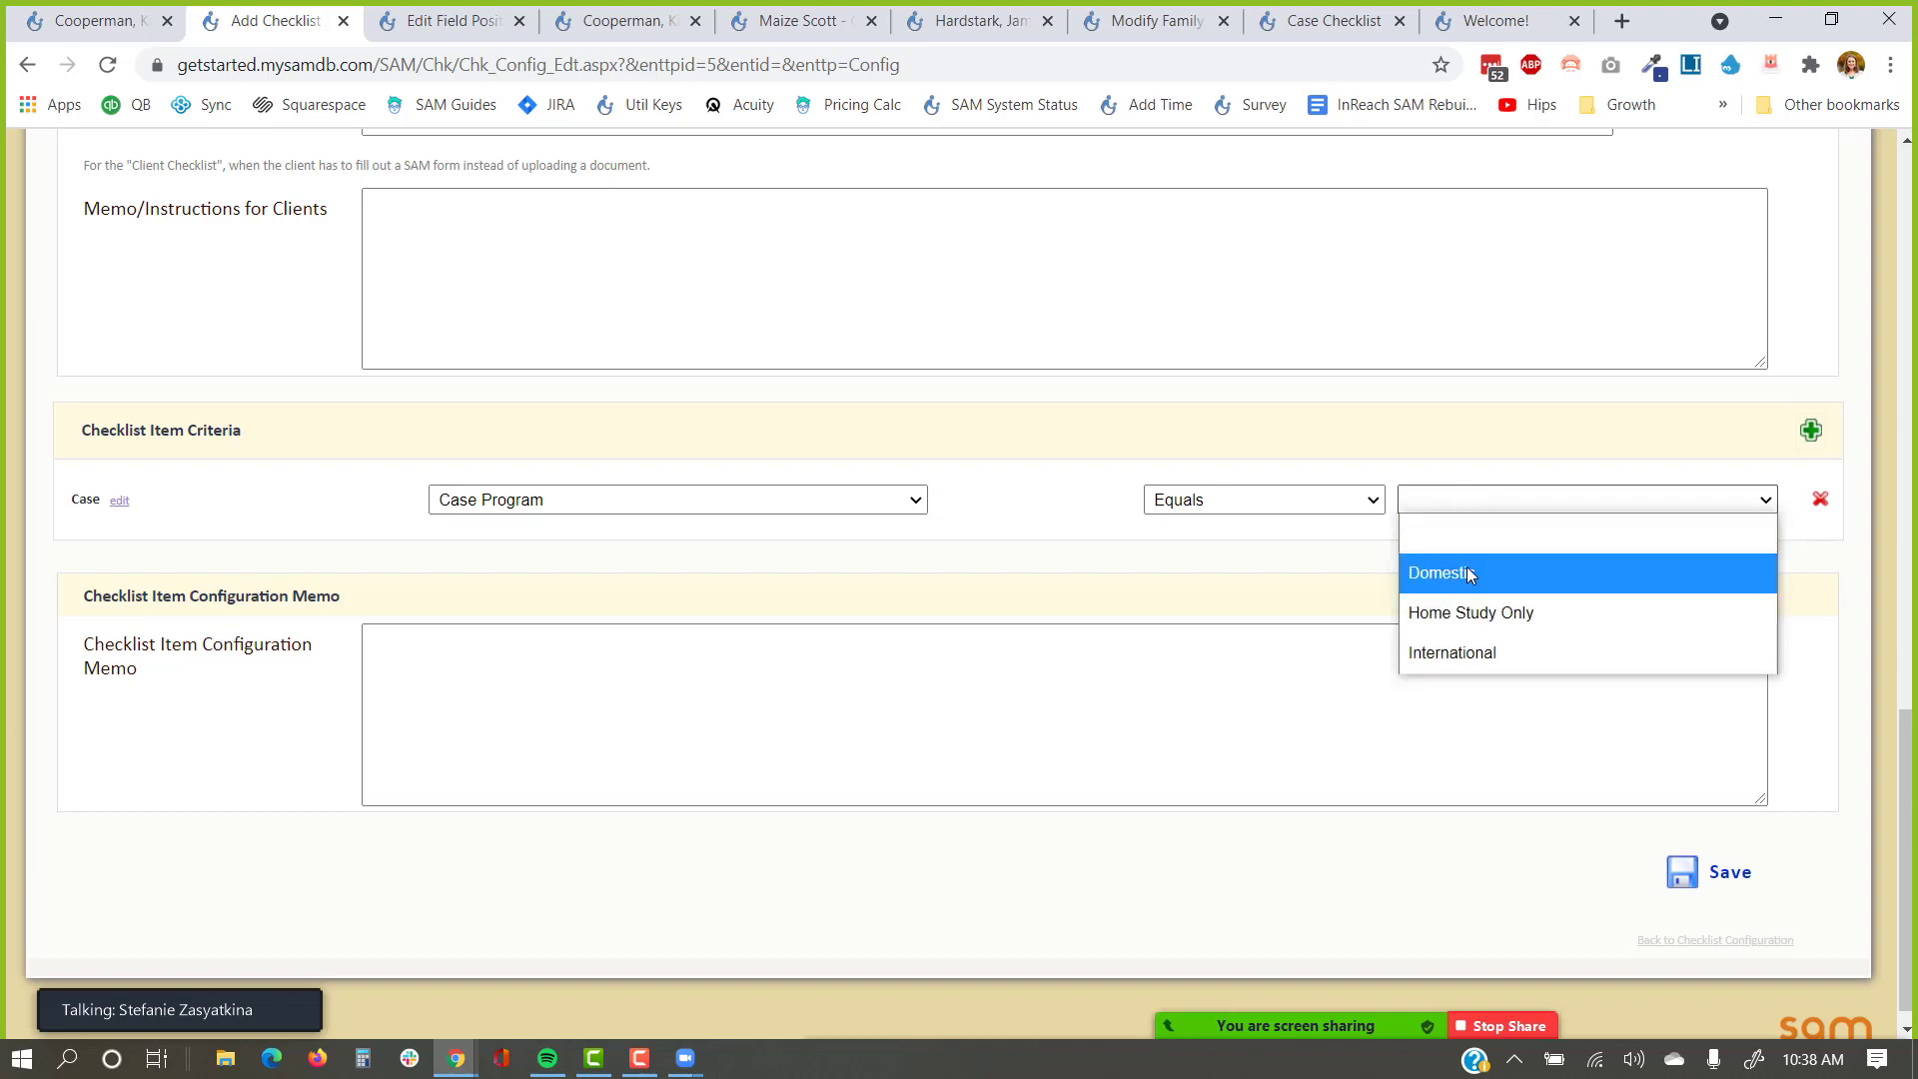
{"action": "left_click", "coordinate": [1423, 572]}
{"action": "left_click", "coordinate": [1421, 575]}
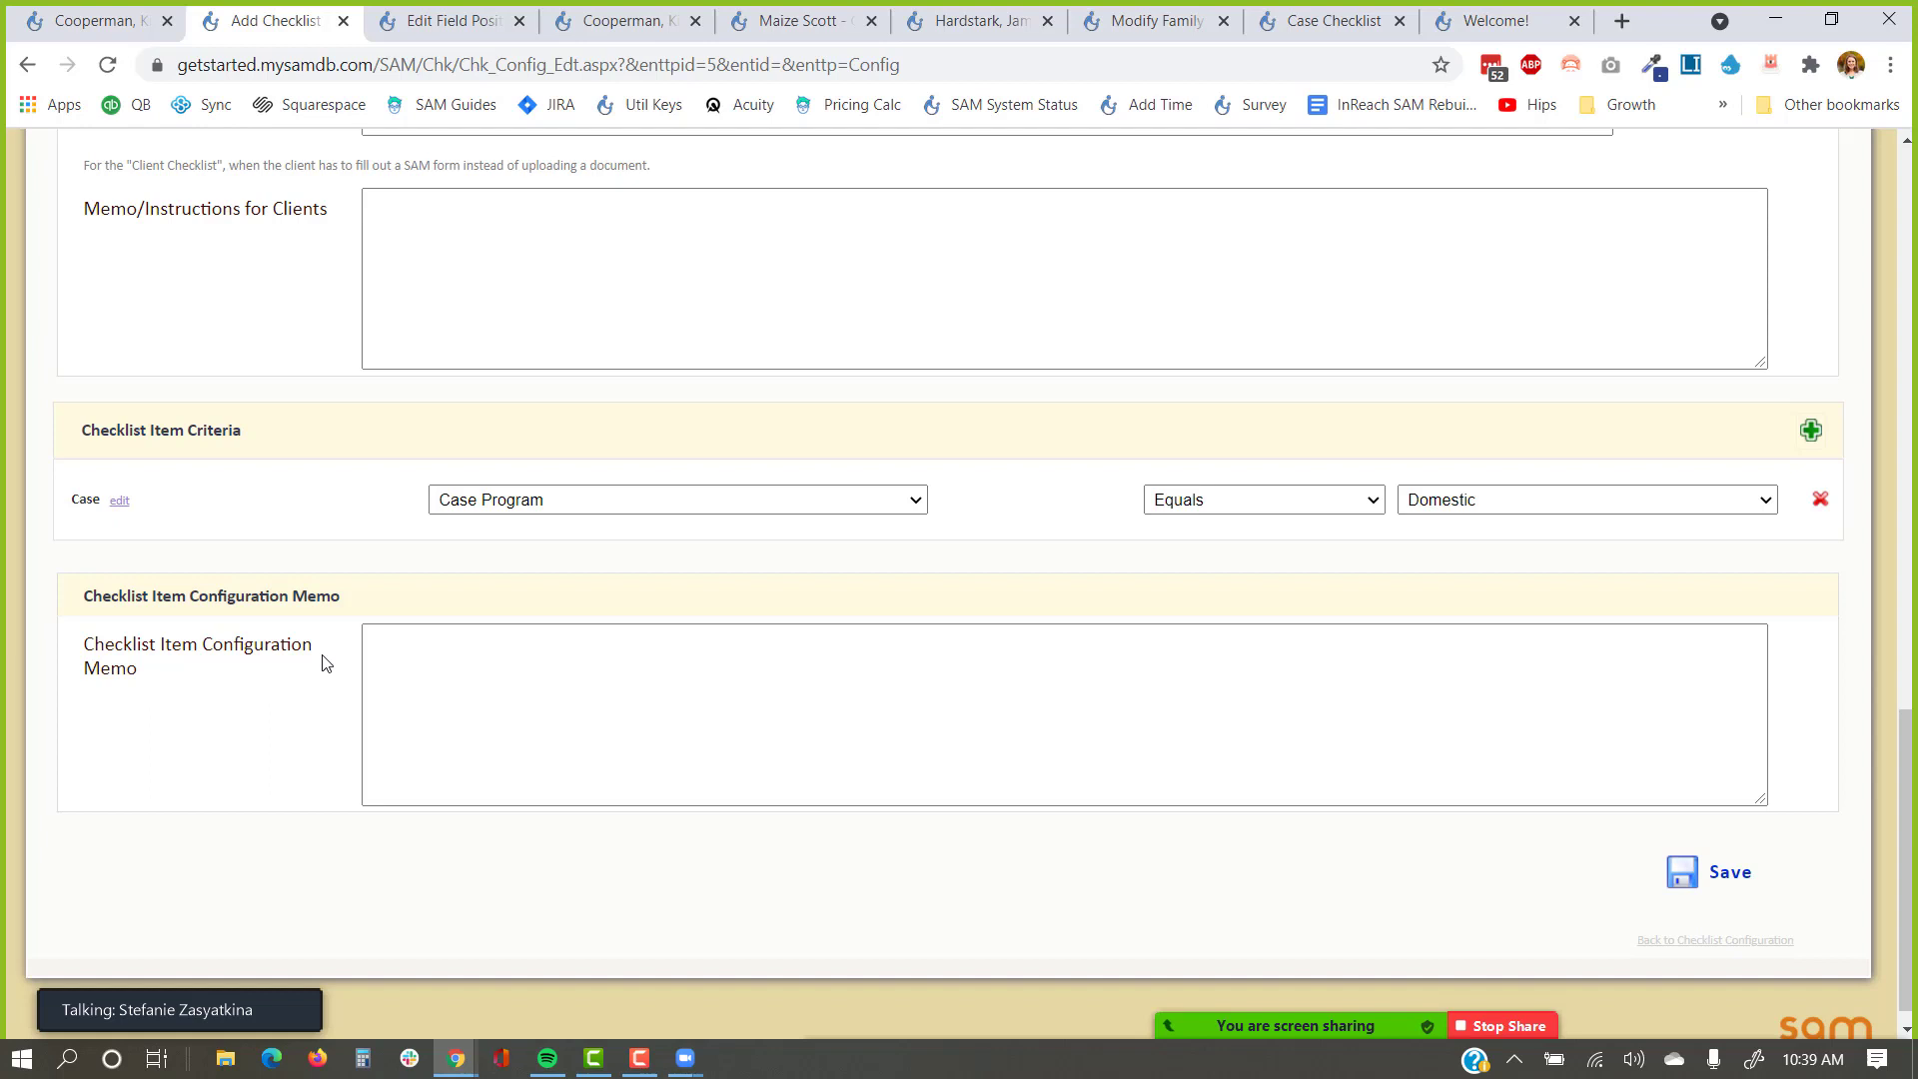
{"action": "left_click", "coordinate": [405, 686]}
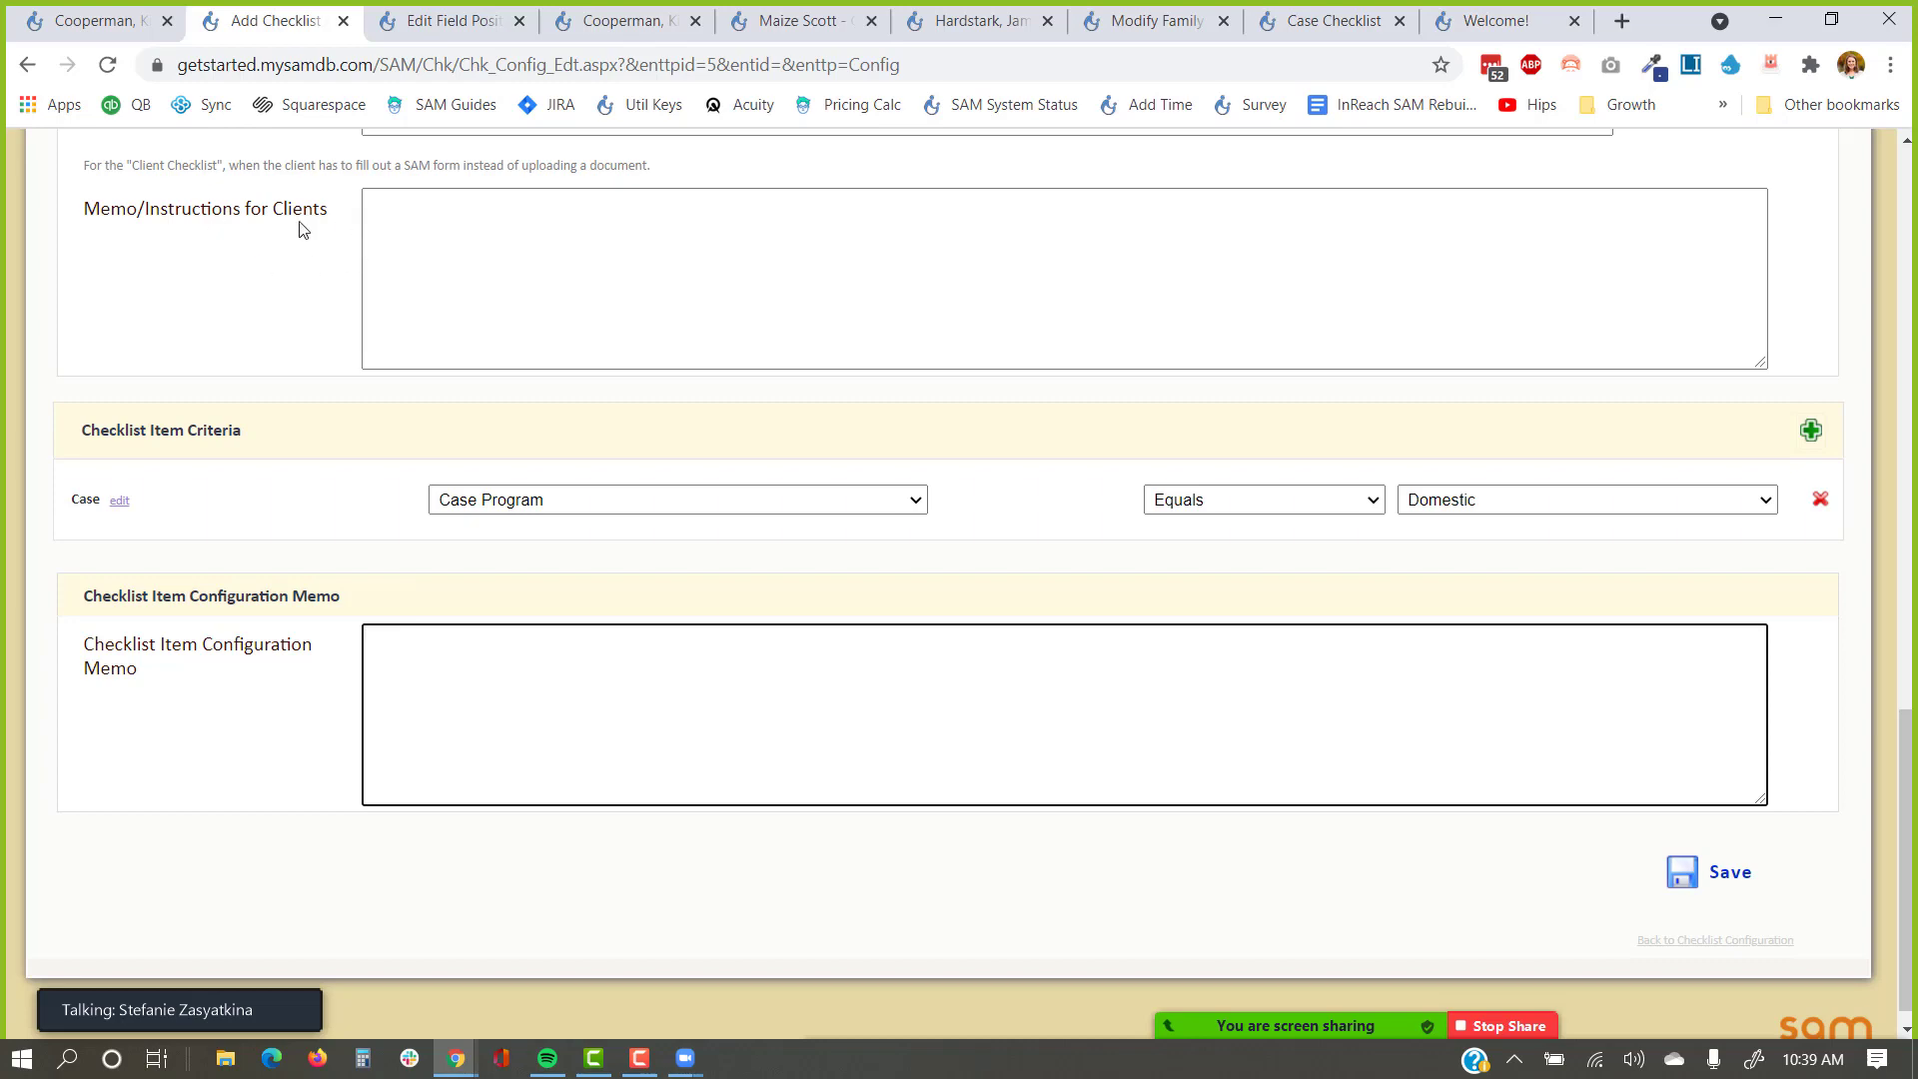
{"action": "left_click", "coordinate": [115, 20]}
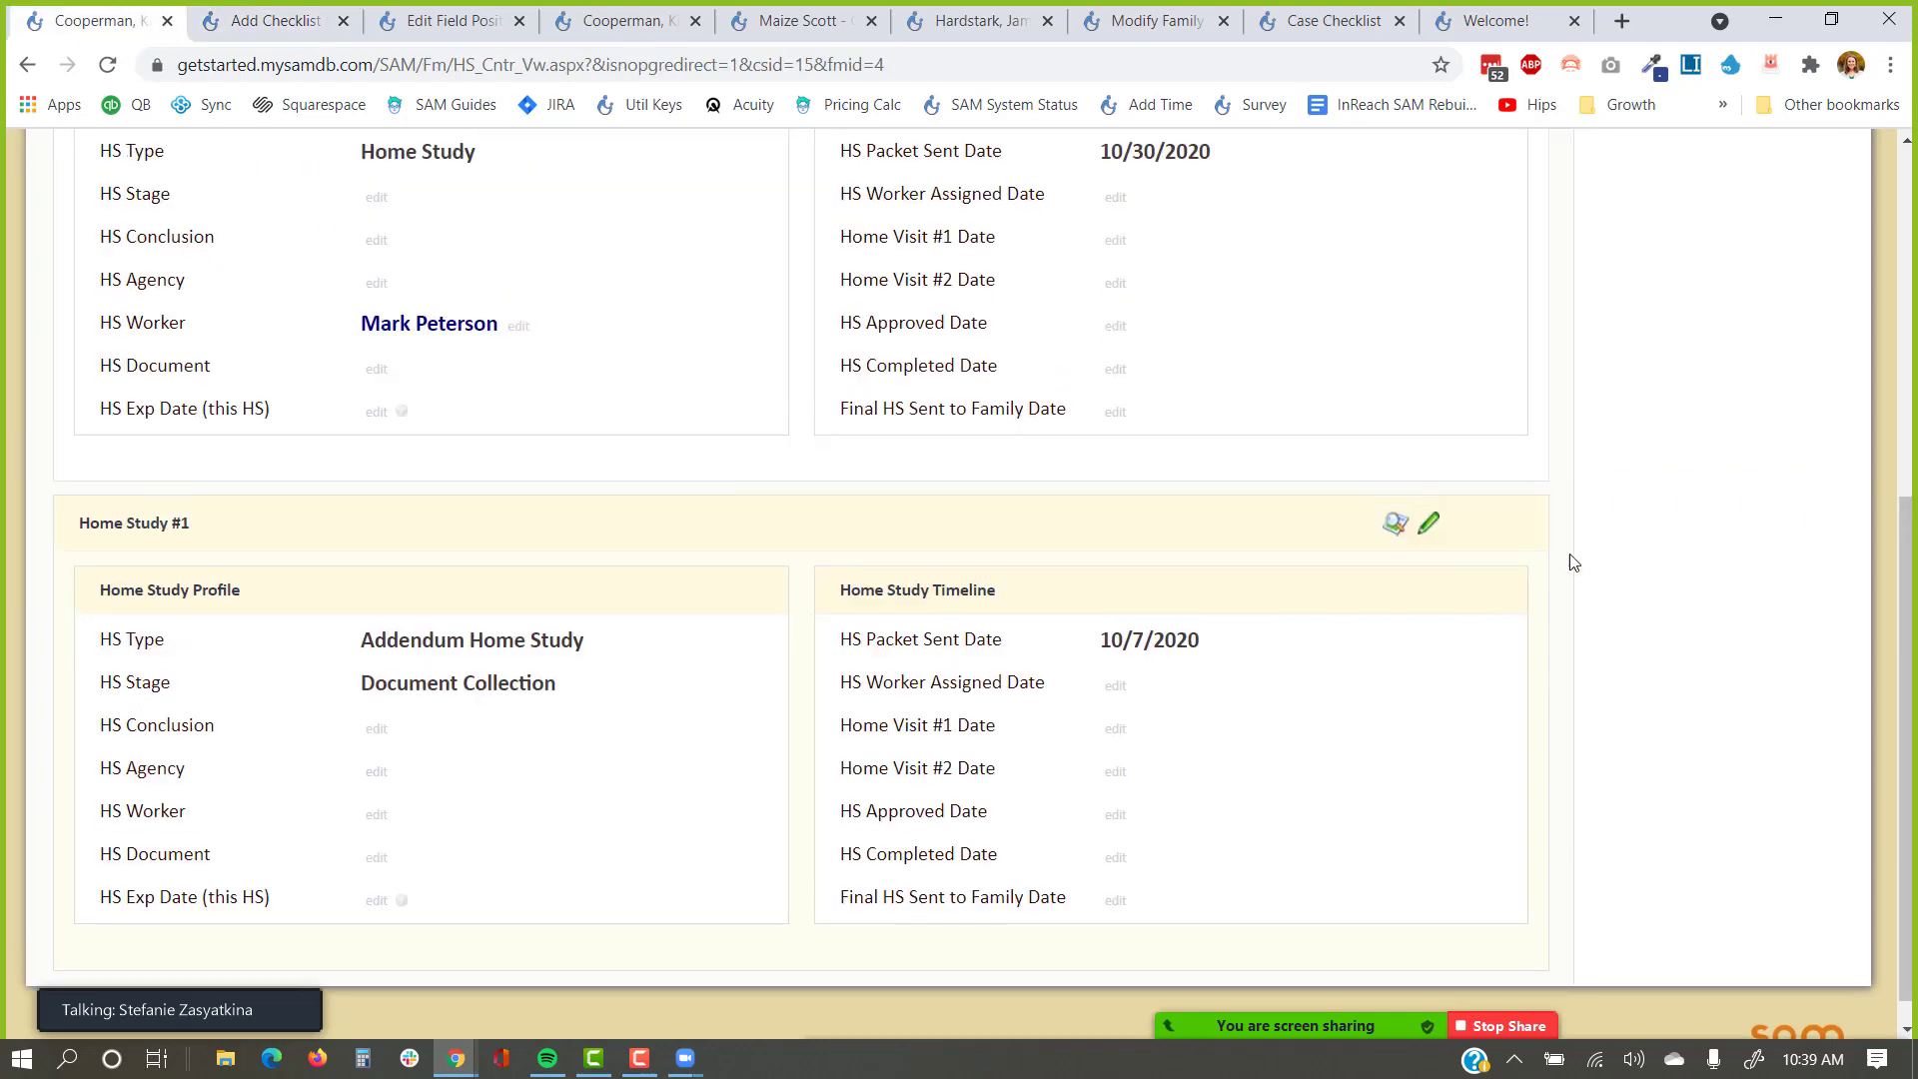
{"action": "scroll", "coordinate": [1568, 563], "scroll_direction": "up", "scroll_amount": 10}
{"action": "left_click", "coordinate": [1731, 304]}
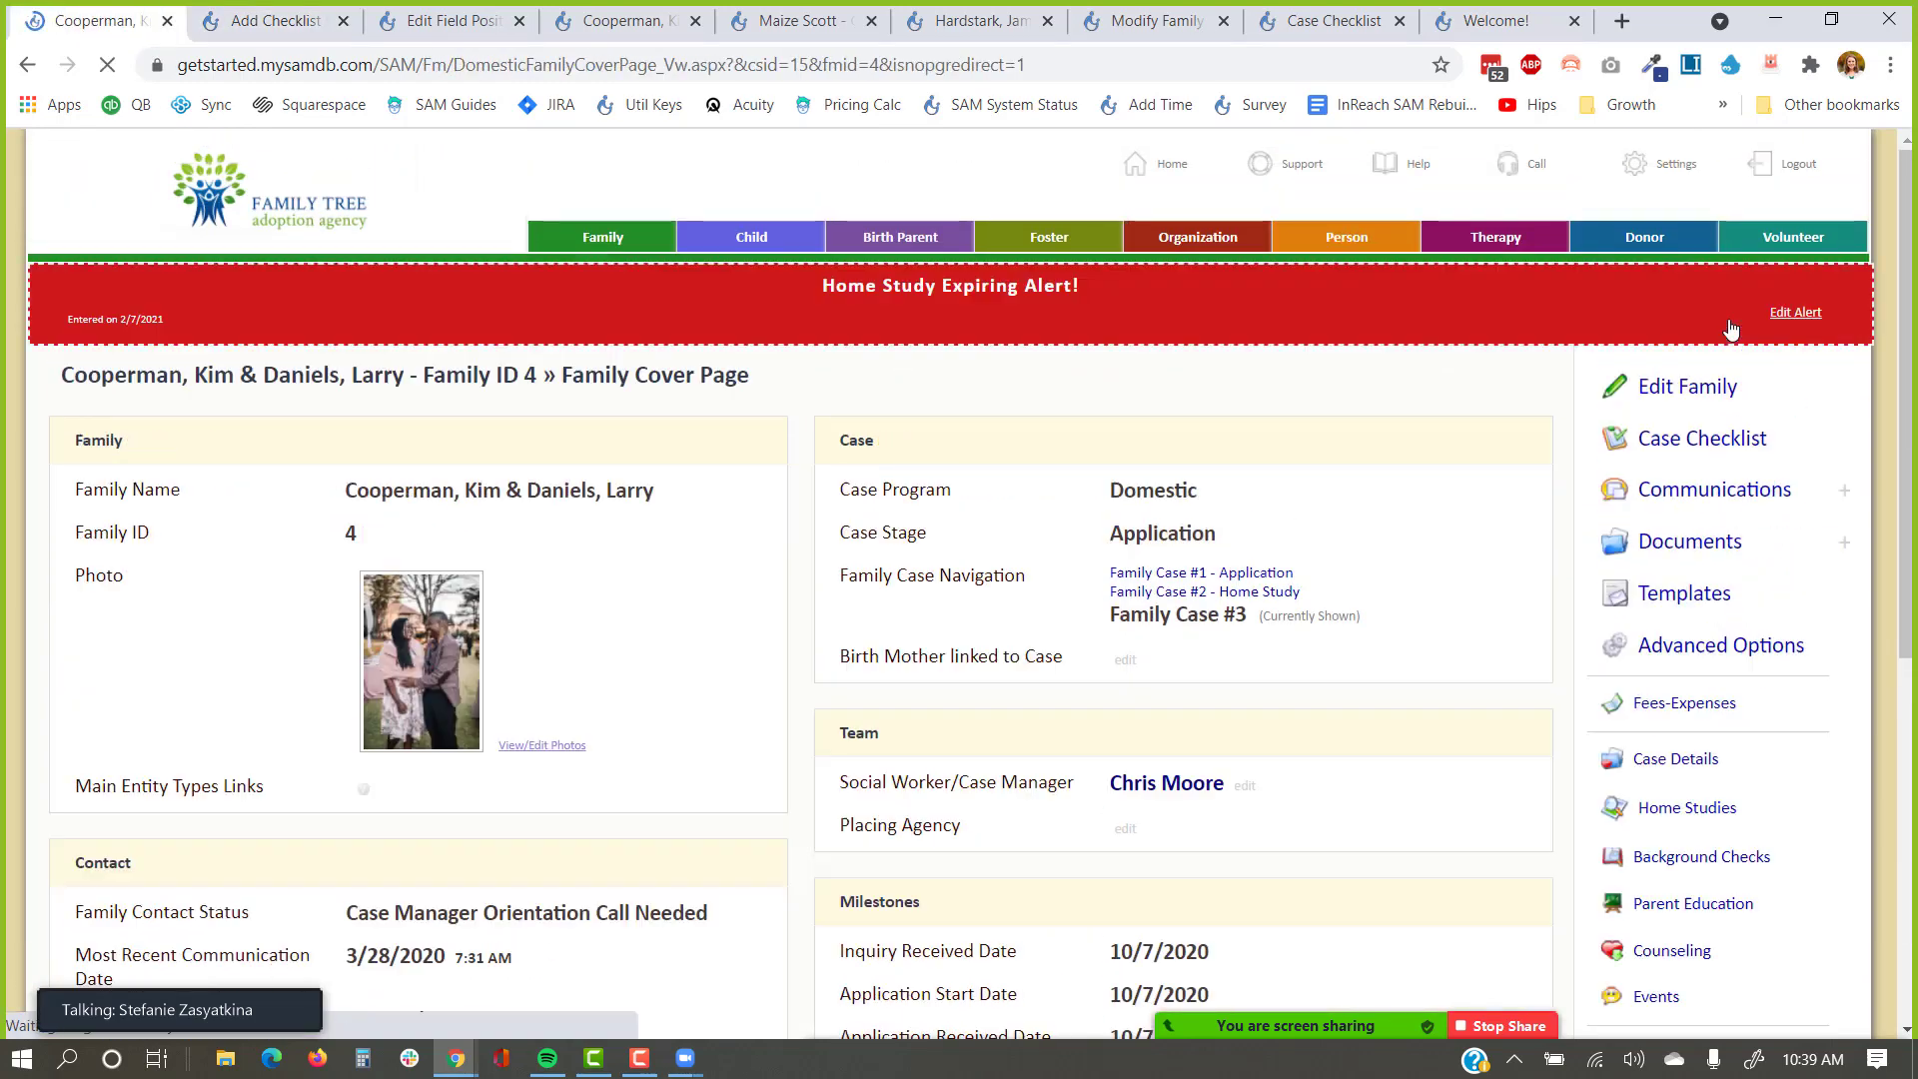
{"action": "left_click", "coordinate": [1702, 440]}
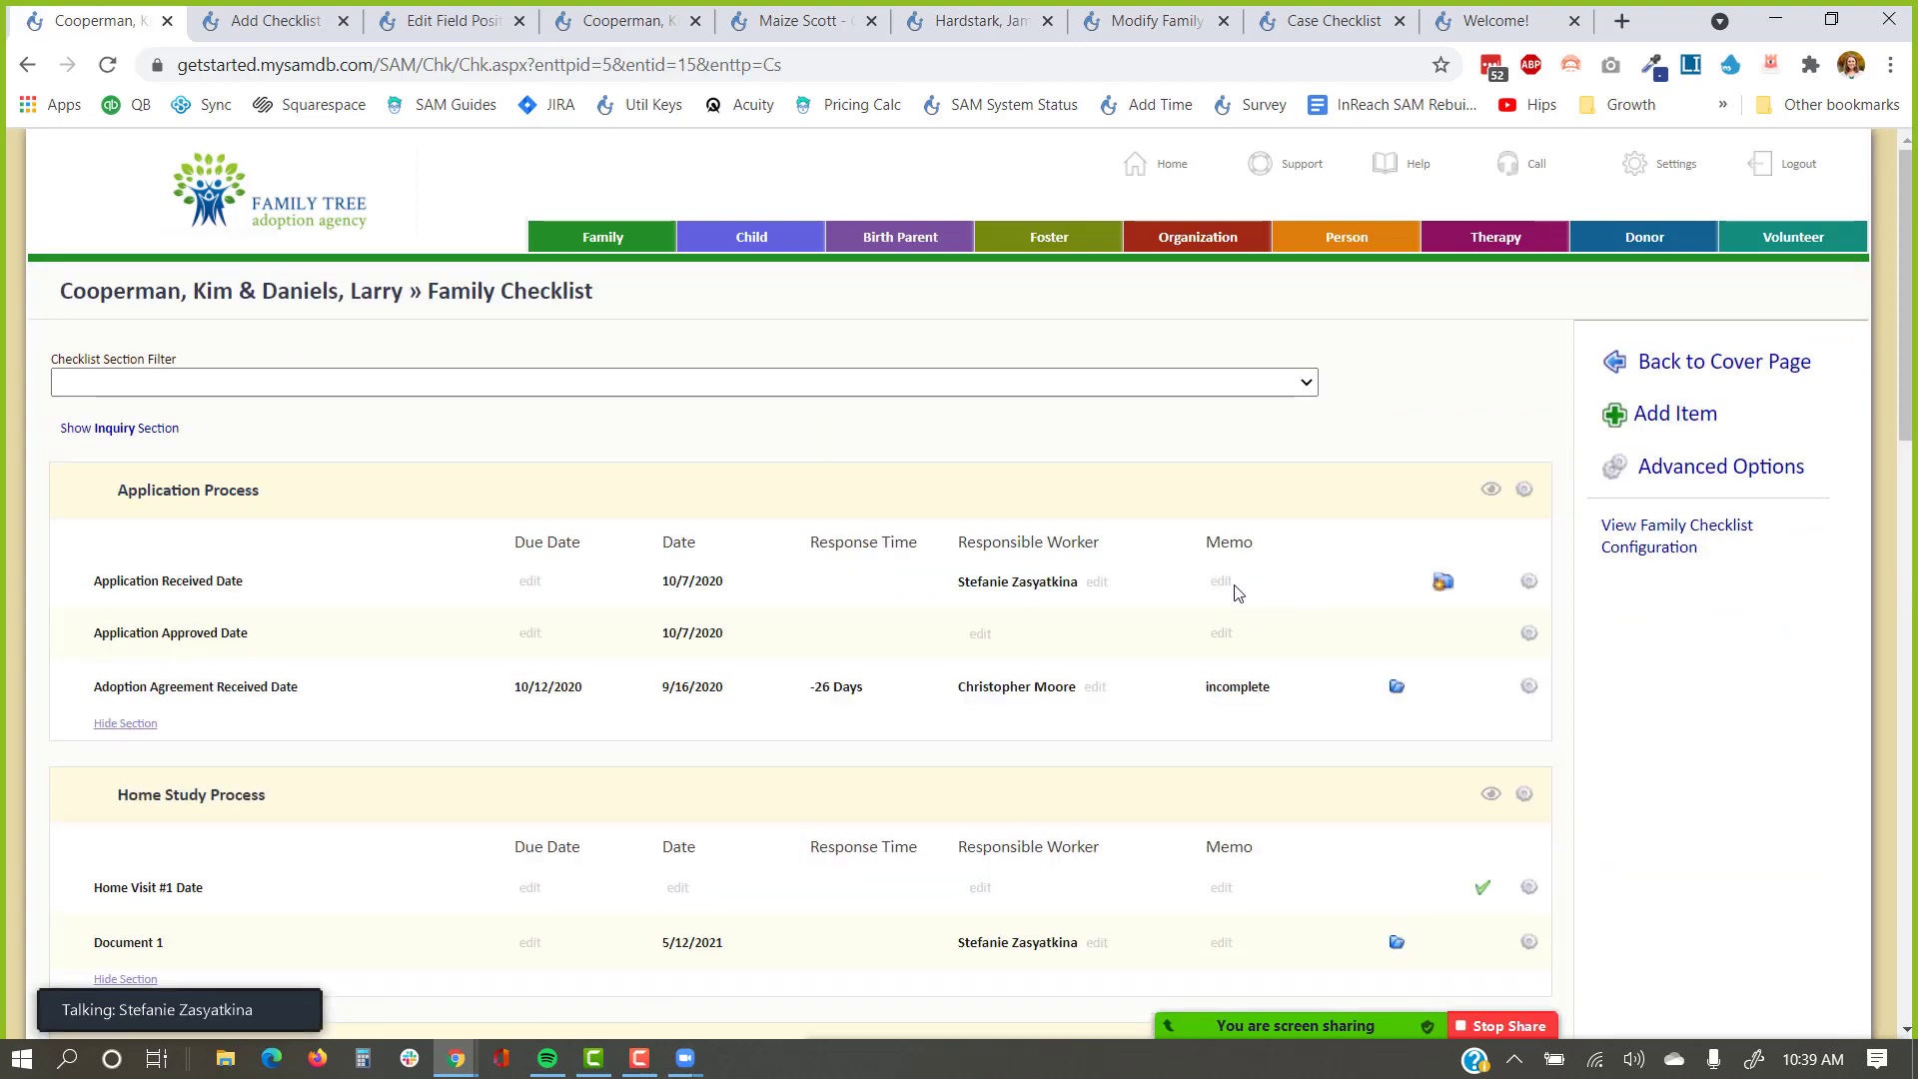
{"action": "left_click_drag", "start_coordinate": [1299, 702], "coordinate": [1191, 707]}
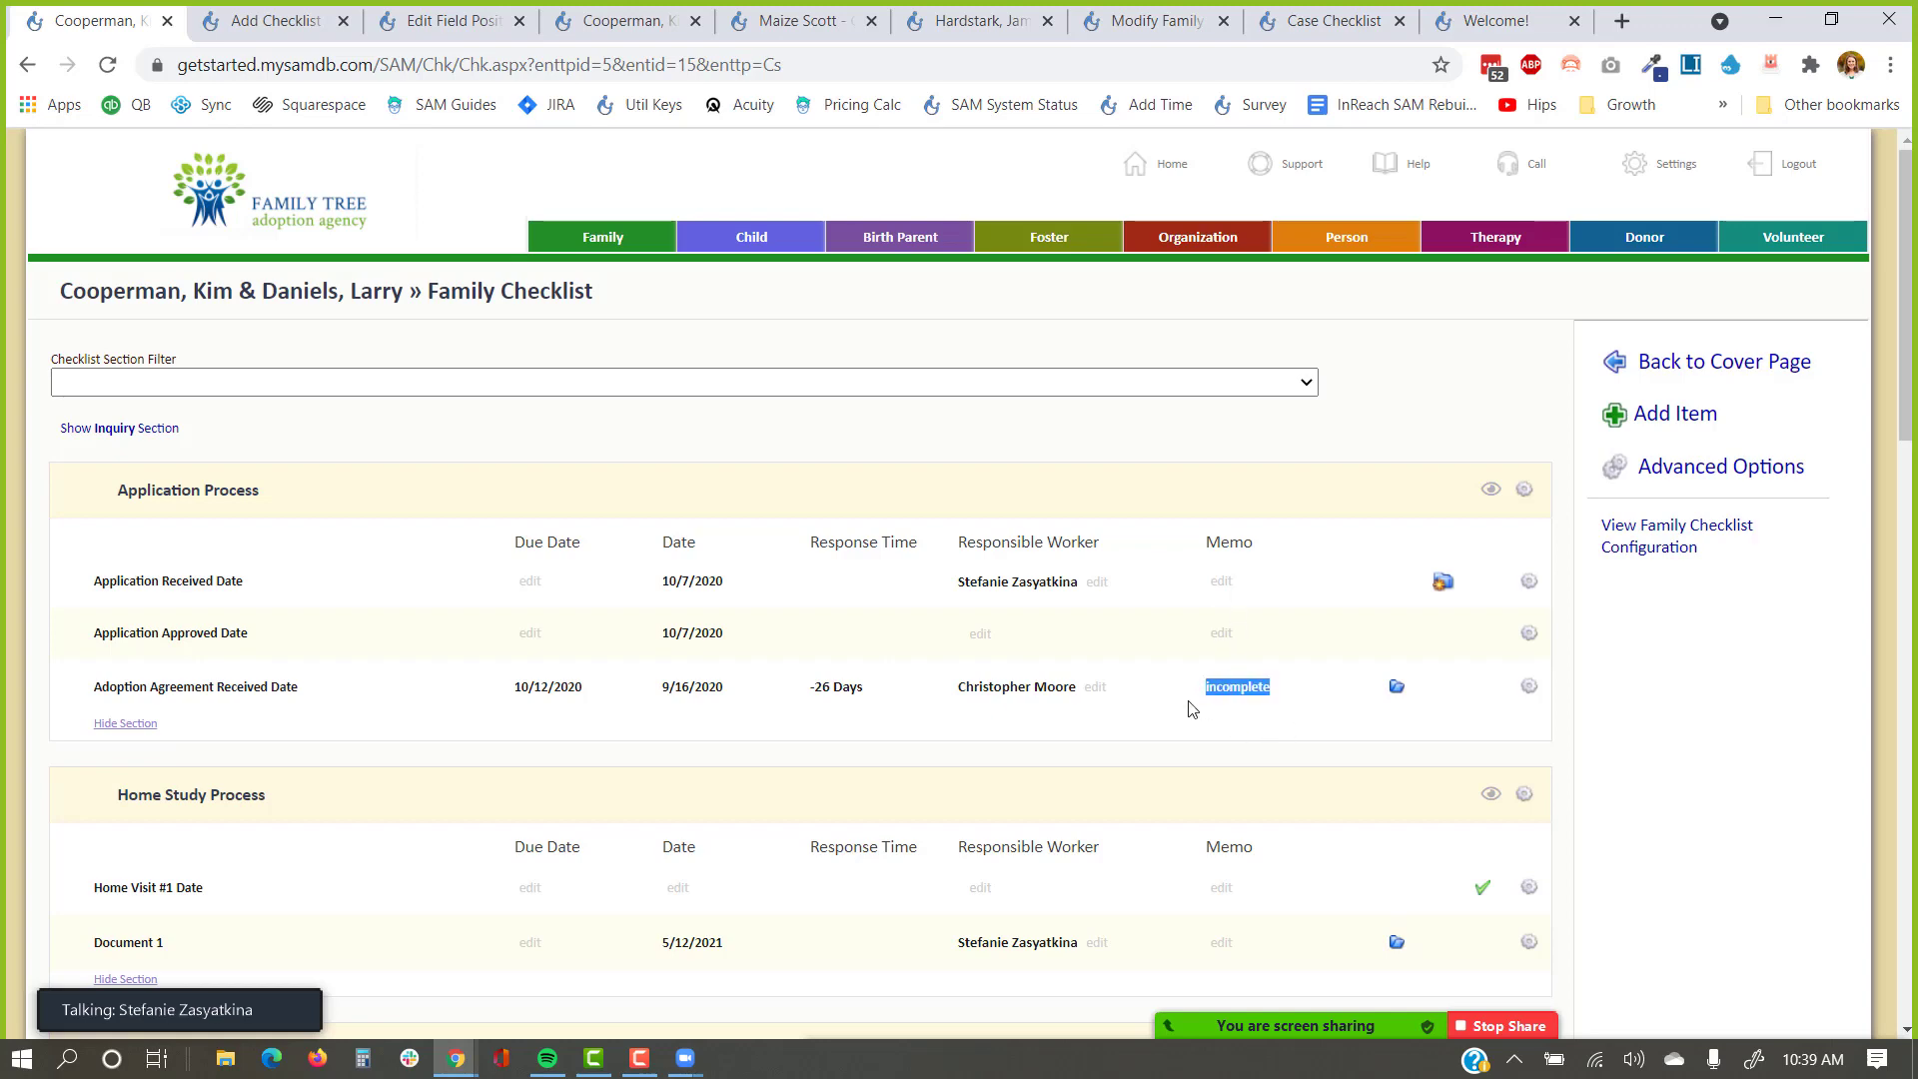
{"action": "left_click", "coordinate": [262, 21]}
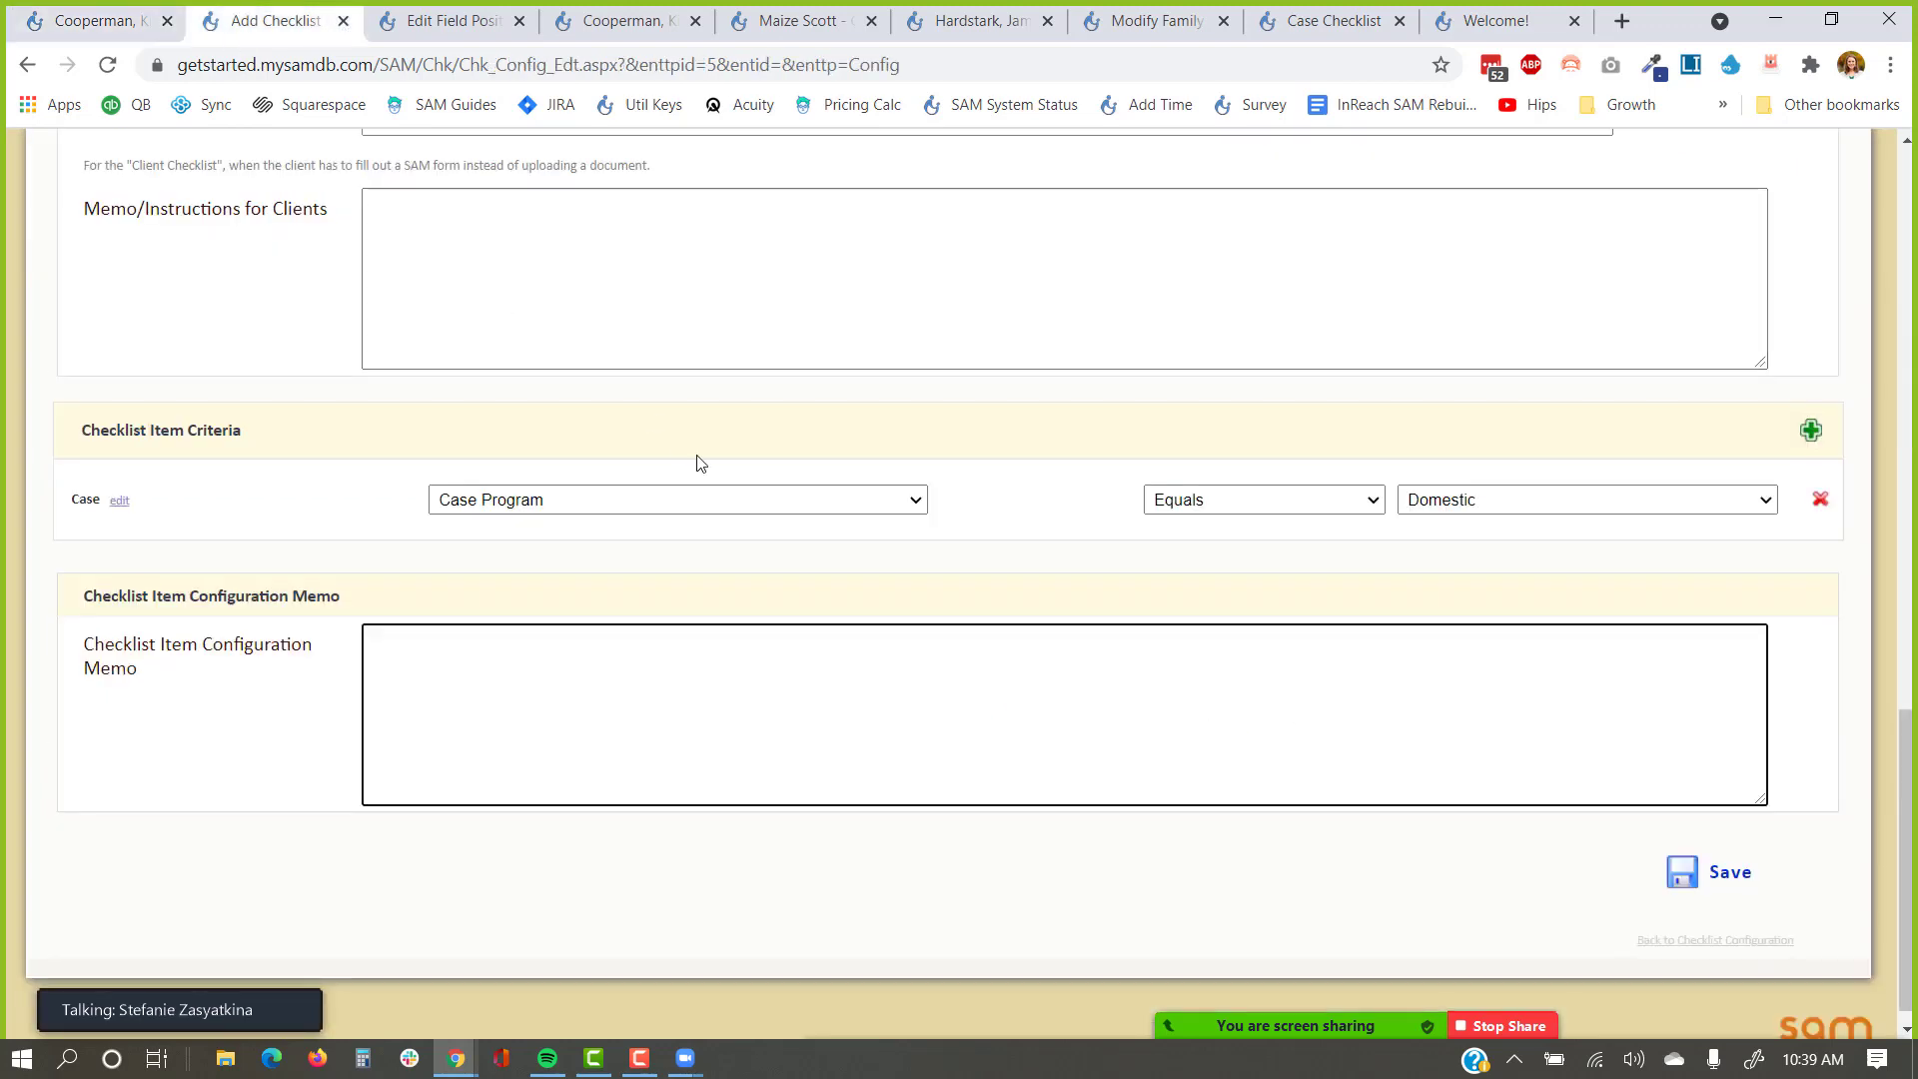
{"action": "scroll", "coordinate": [699, 461], "scroll_direction": "up", "scroll_amount": 14}
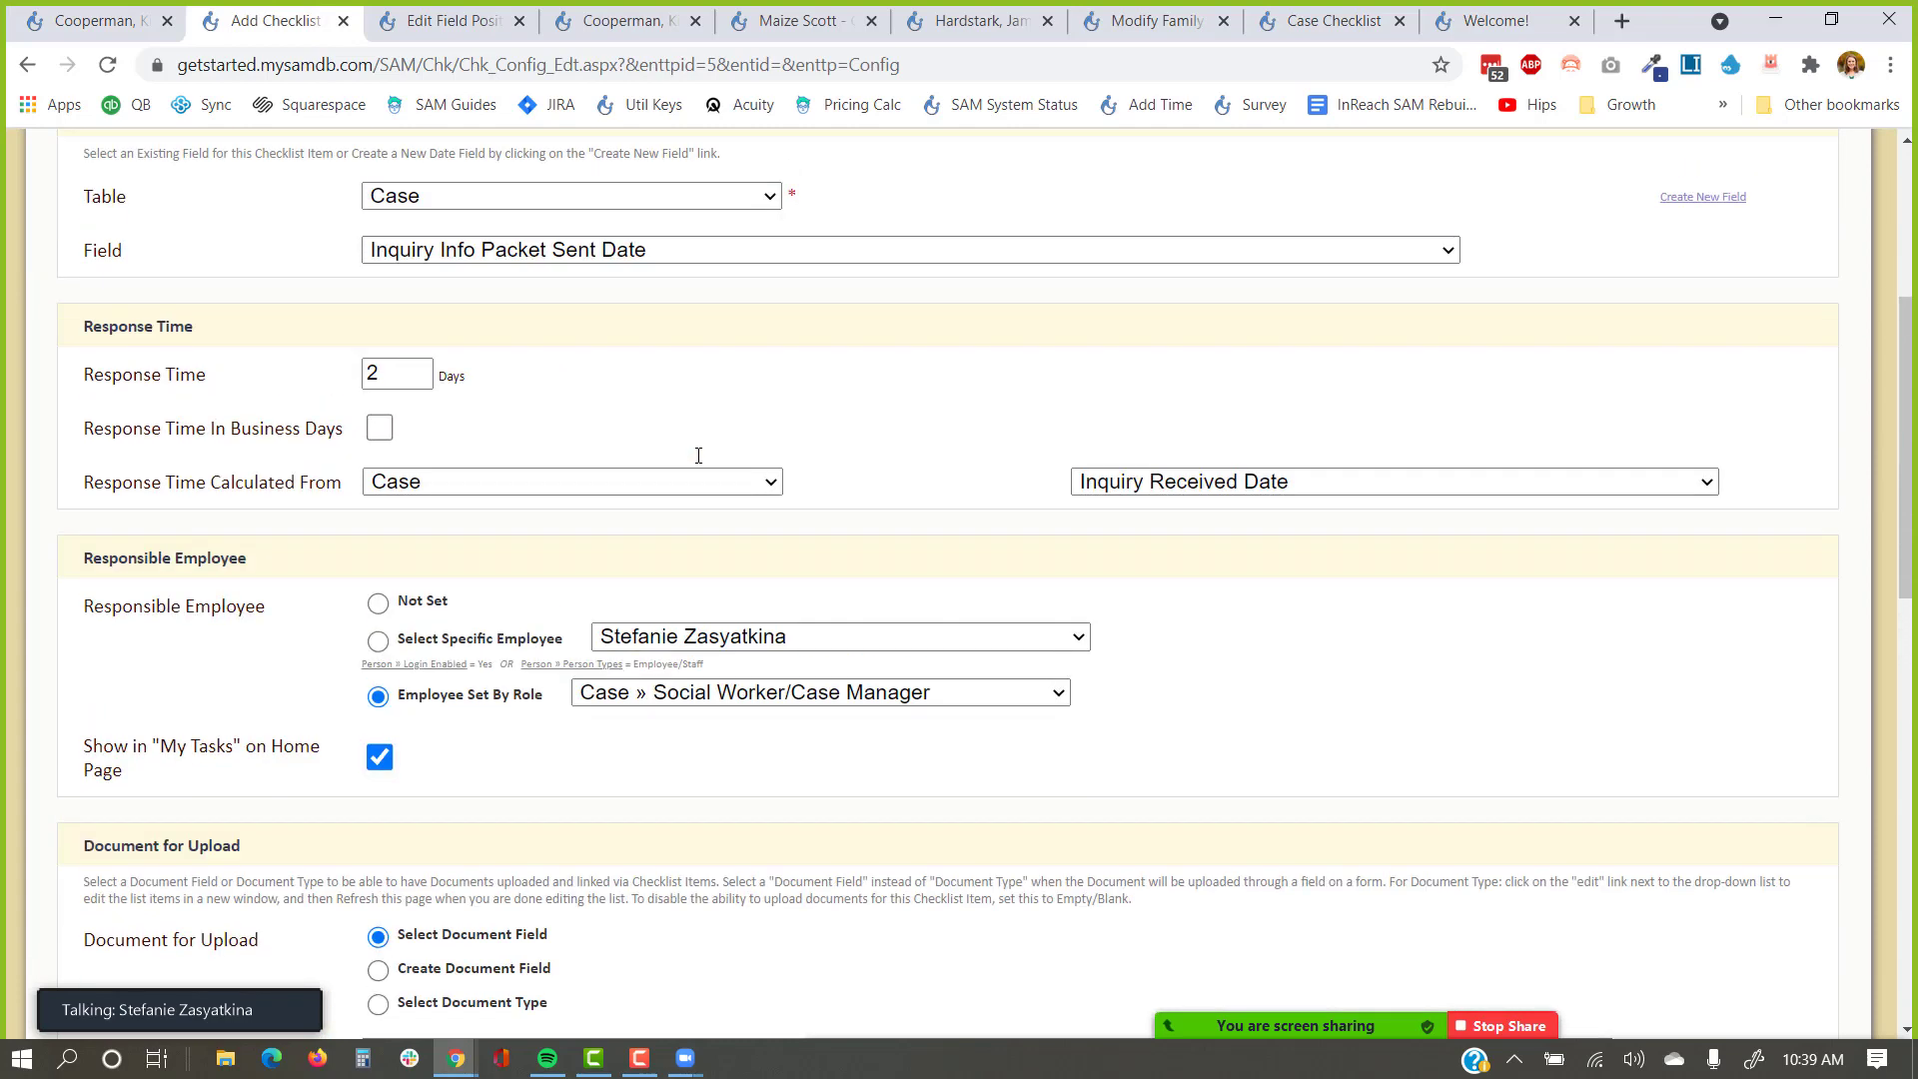
{"action": "scroll", "coordinate": [698, 450], "scroll_direction": "up", "scroll_amount": 3}
{"action": "scroll", "coordinate": [697, 449], "scroll_direction": "down", "scroll_amount": 15}
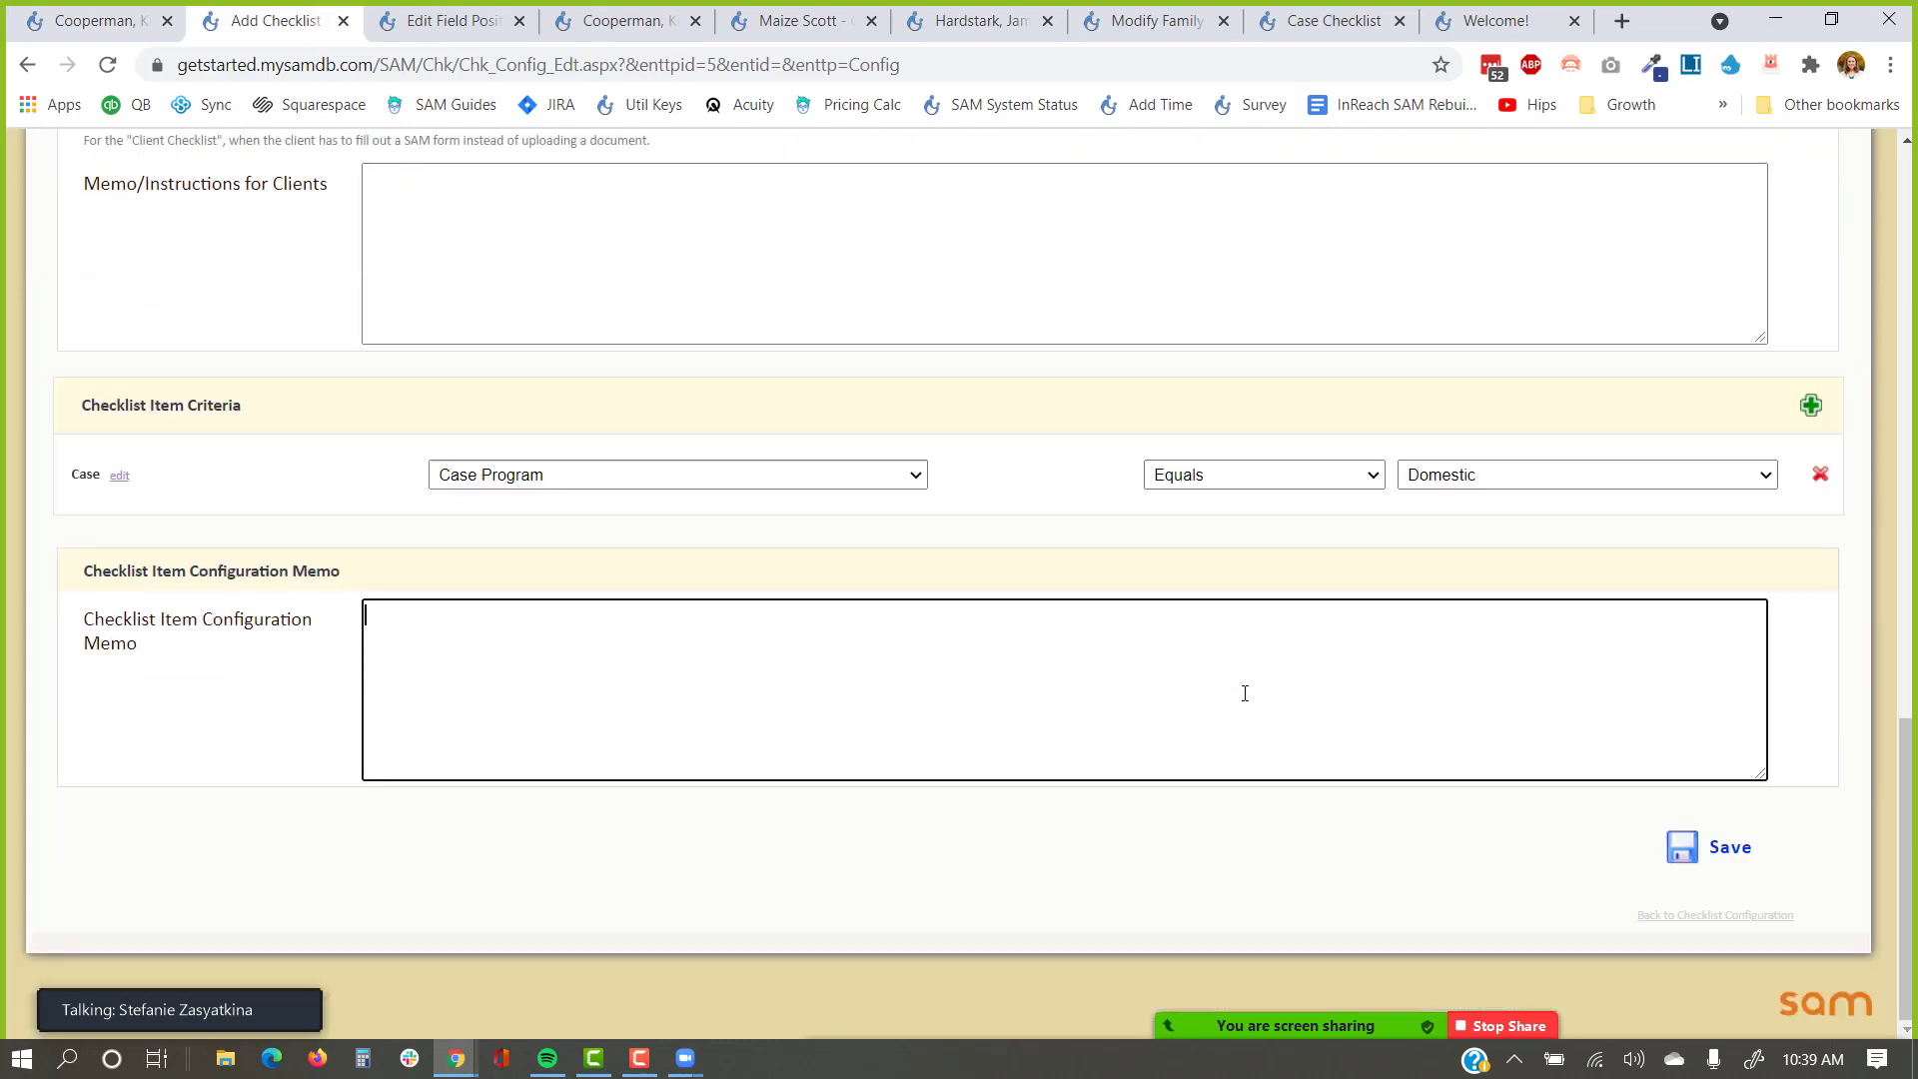
Save the Inquiry Info Packet Sent Date item and bring up the item-order view.
{"action": "left_click", "coordinate": [1686, 847]}
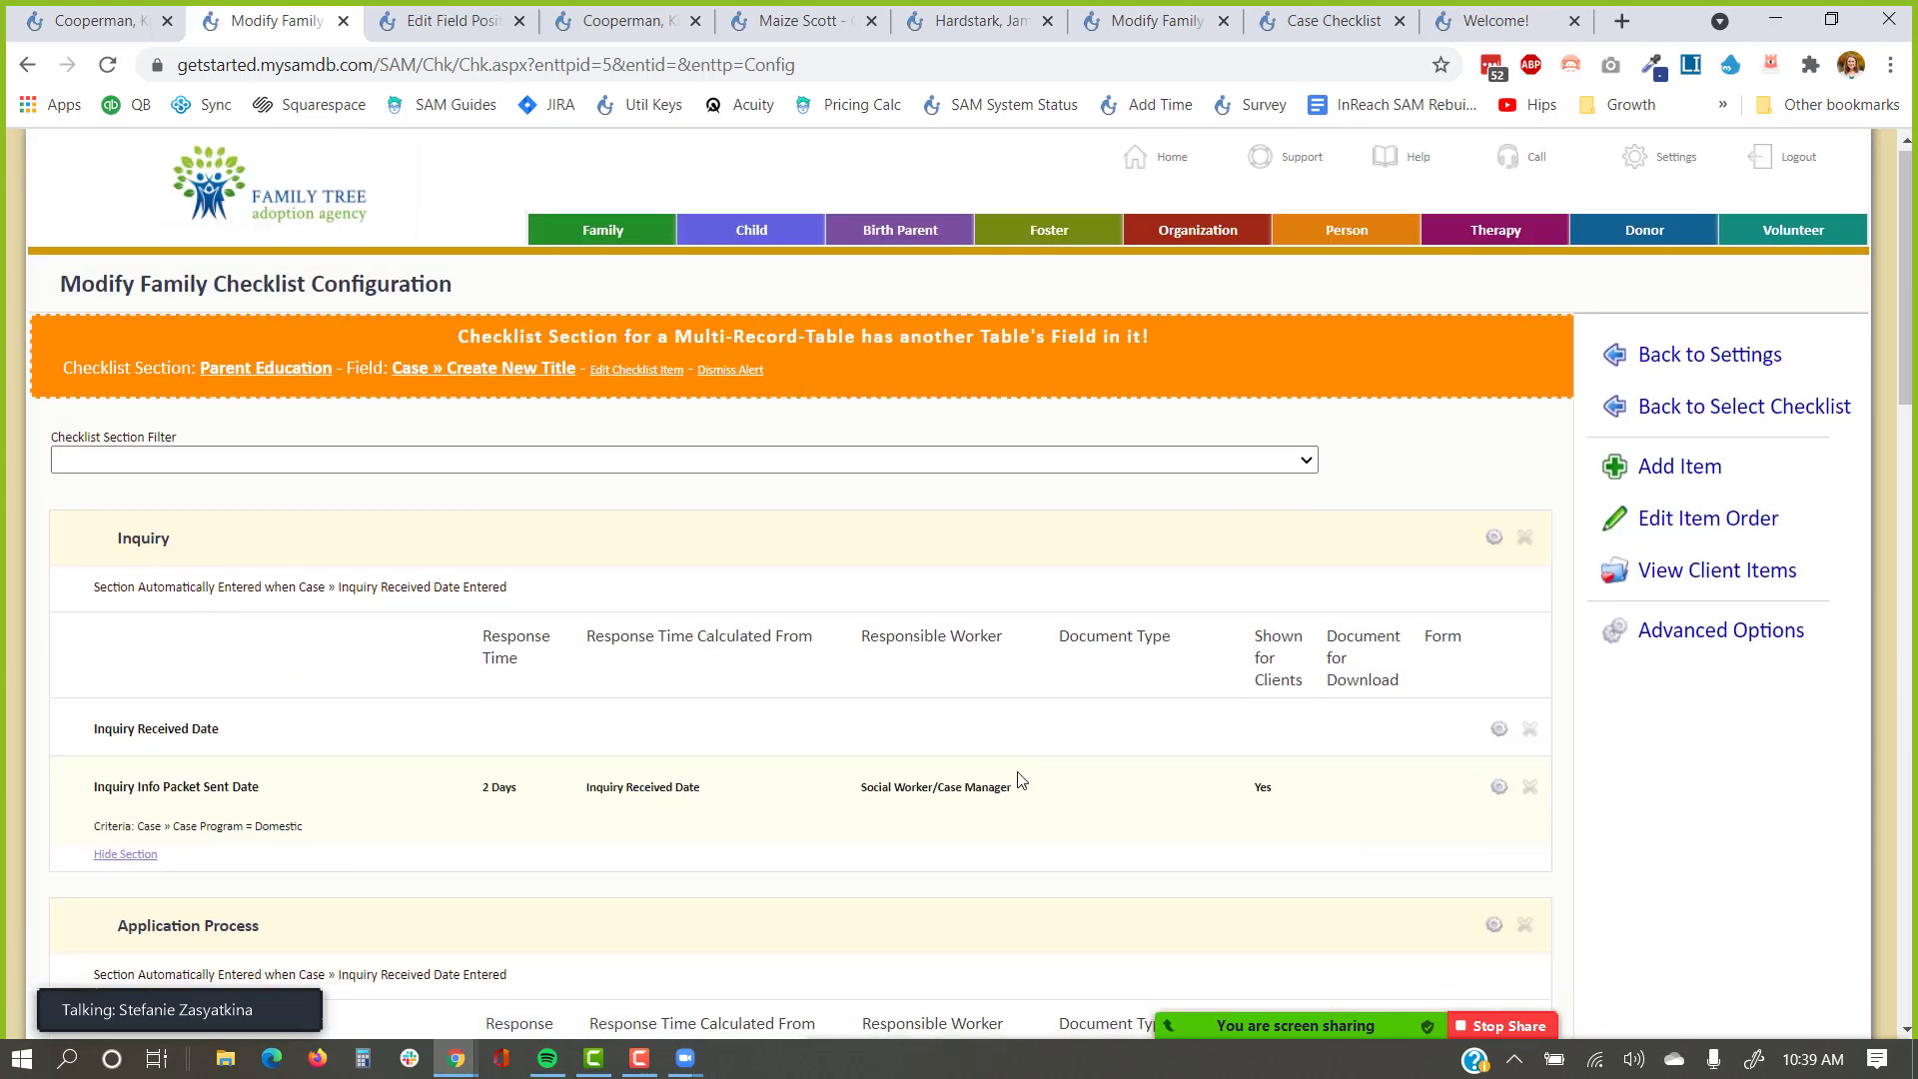
{"action": "scroll", "coordinate": [1019, 779], "scroll_direction": "down", "scroll_amount": 2}
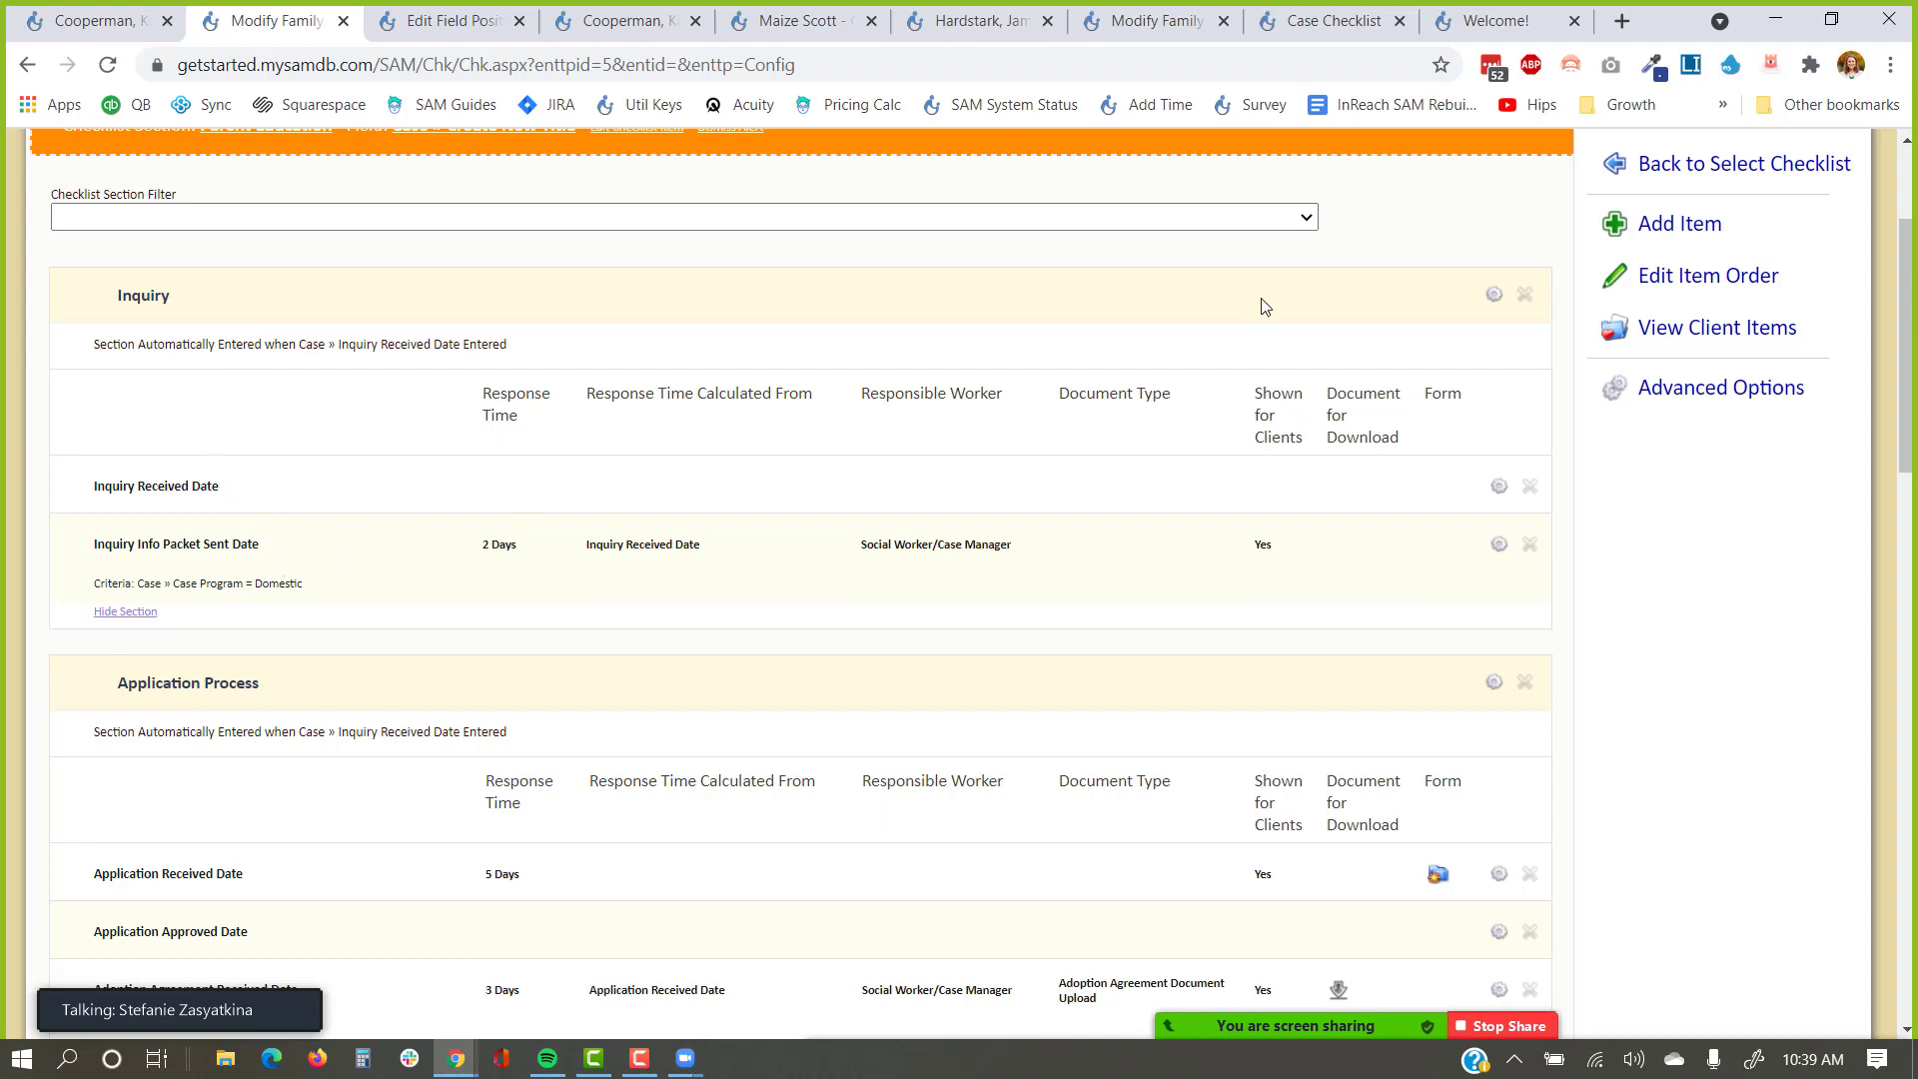
{"action": "left_click", "coordinate": [1678, 282]}
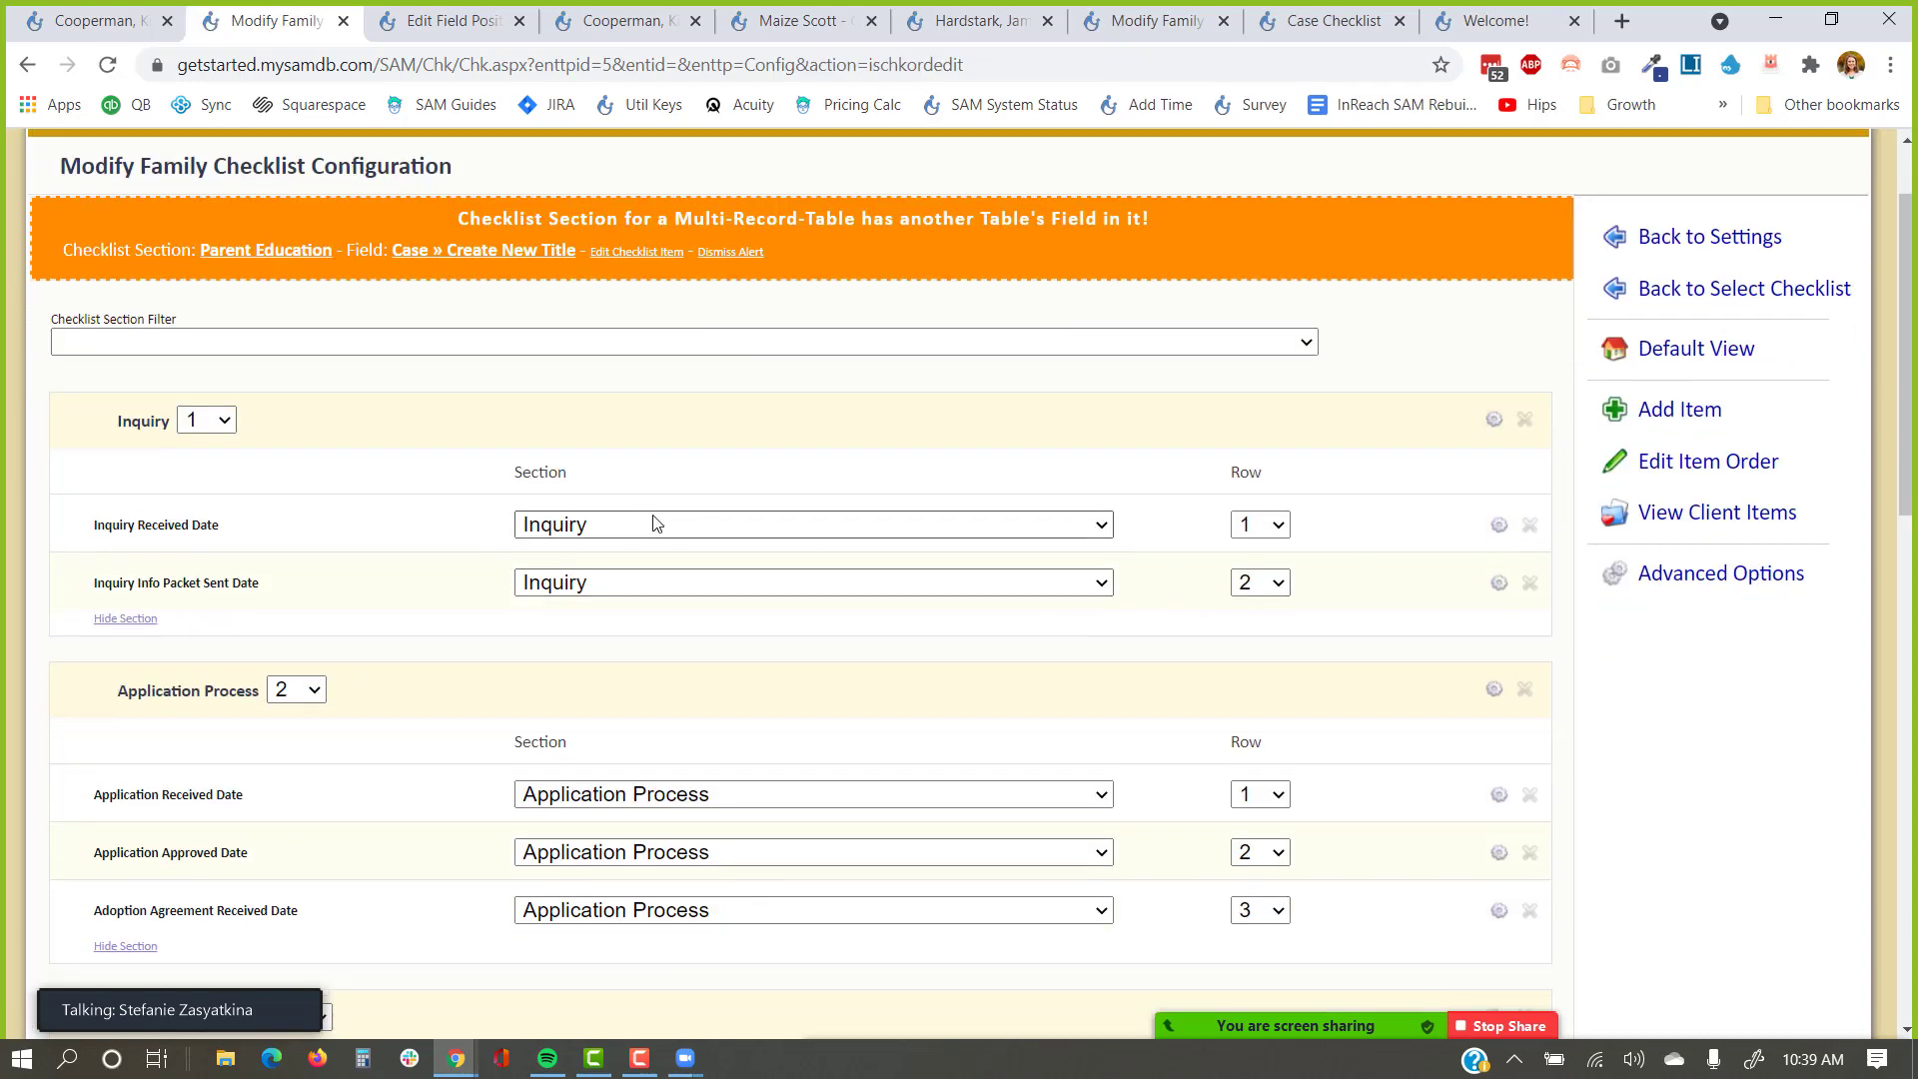
Move Application Approved Date to row 3, below Adoption Agreement Received Date, keeping Inquiry Received Date in row 1.
{"action": "left_click", "coordinate": [660, 527]}
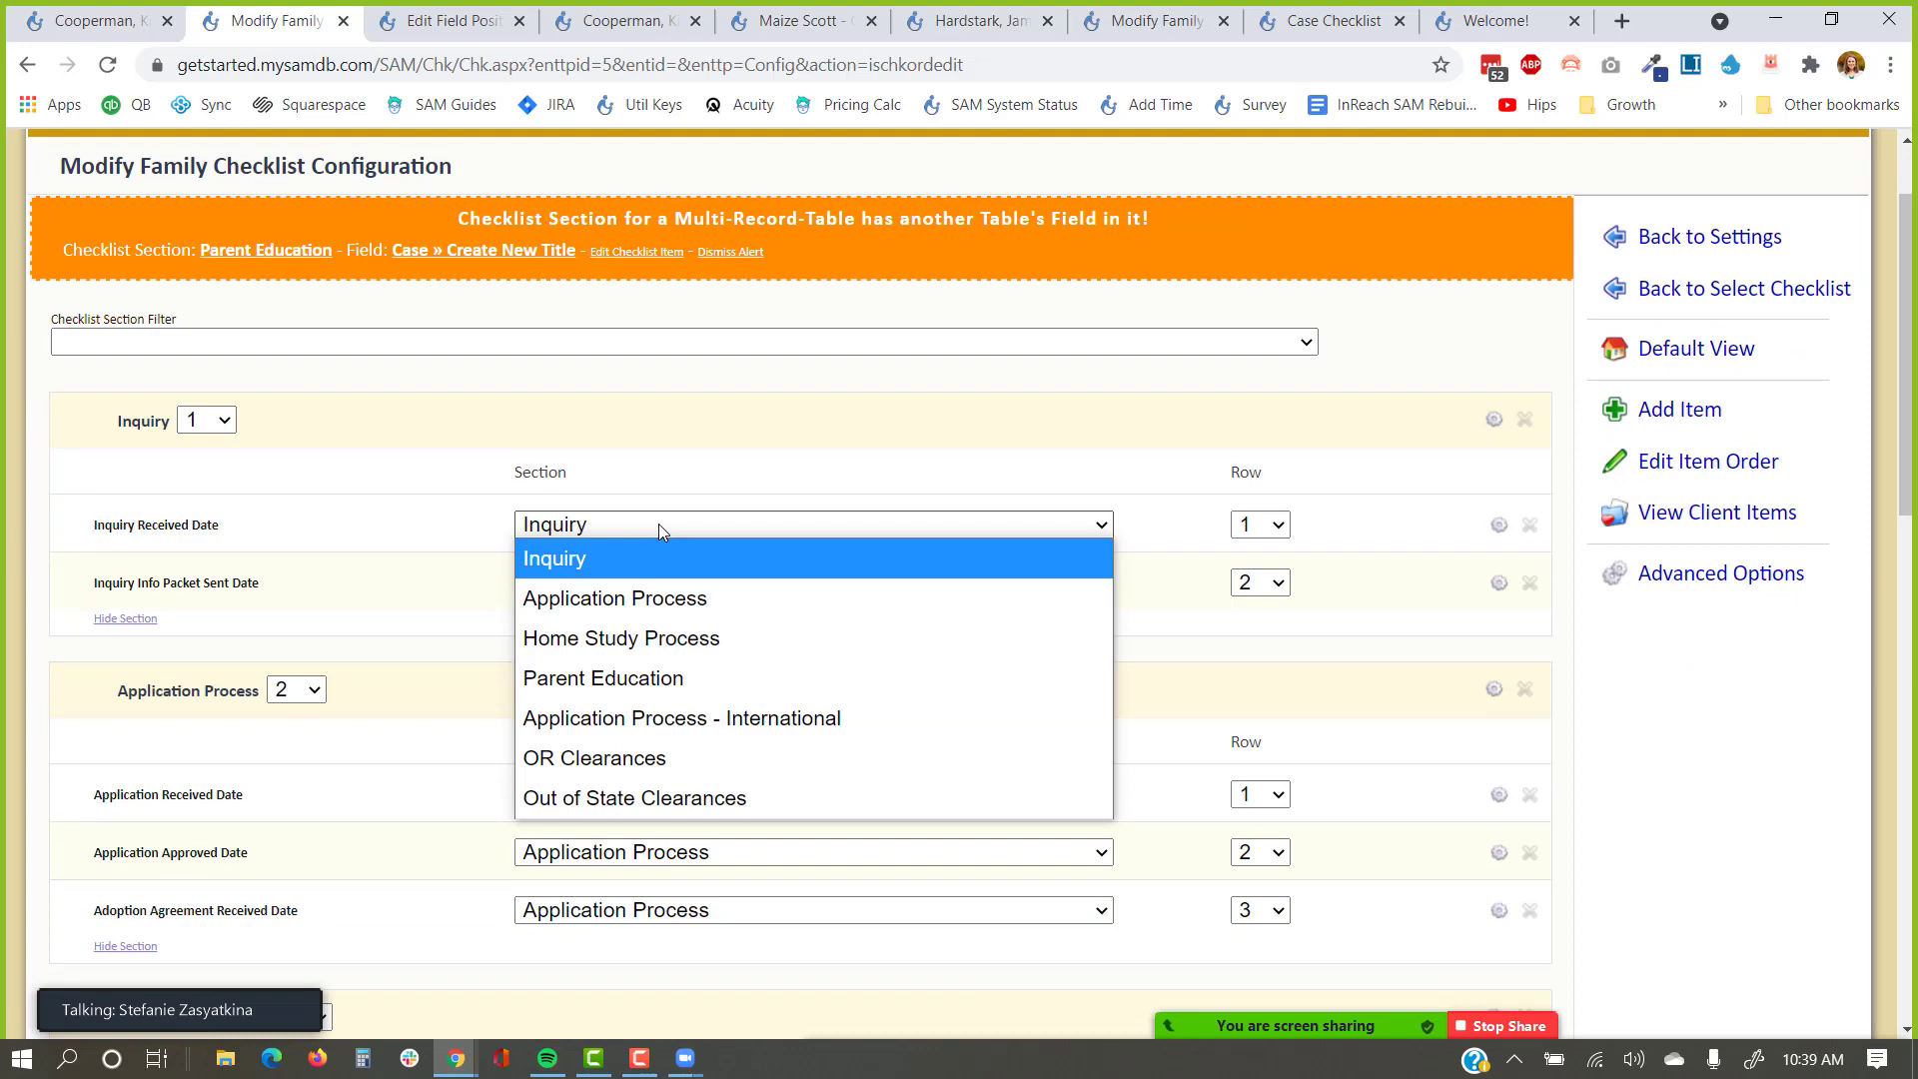
{"action": "left_click", "coordinate": [1267, 531]}
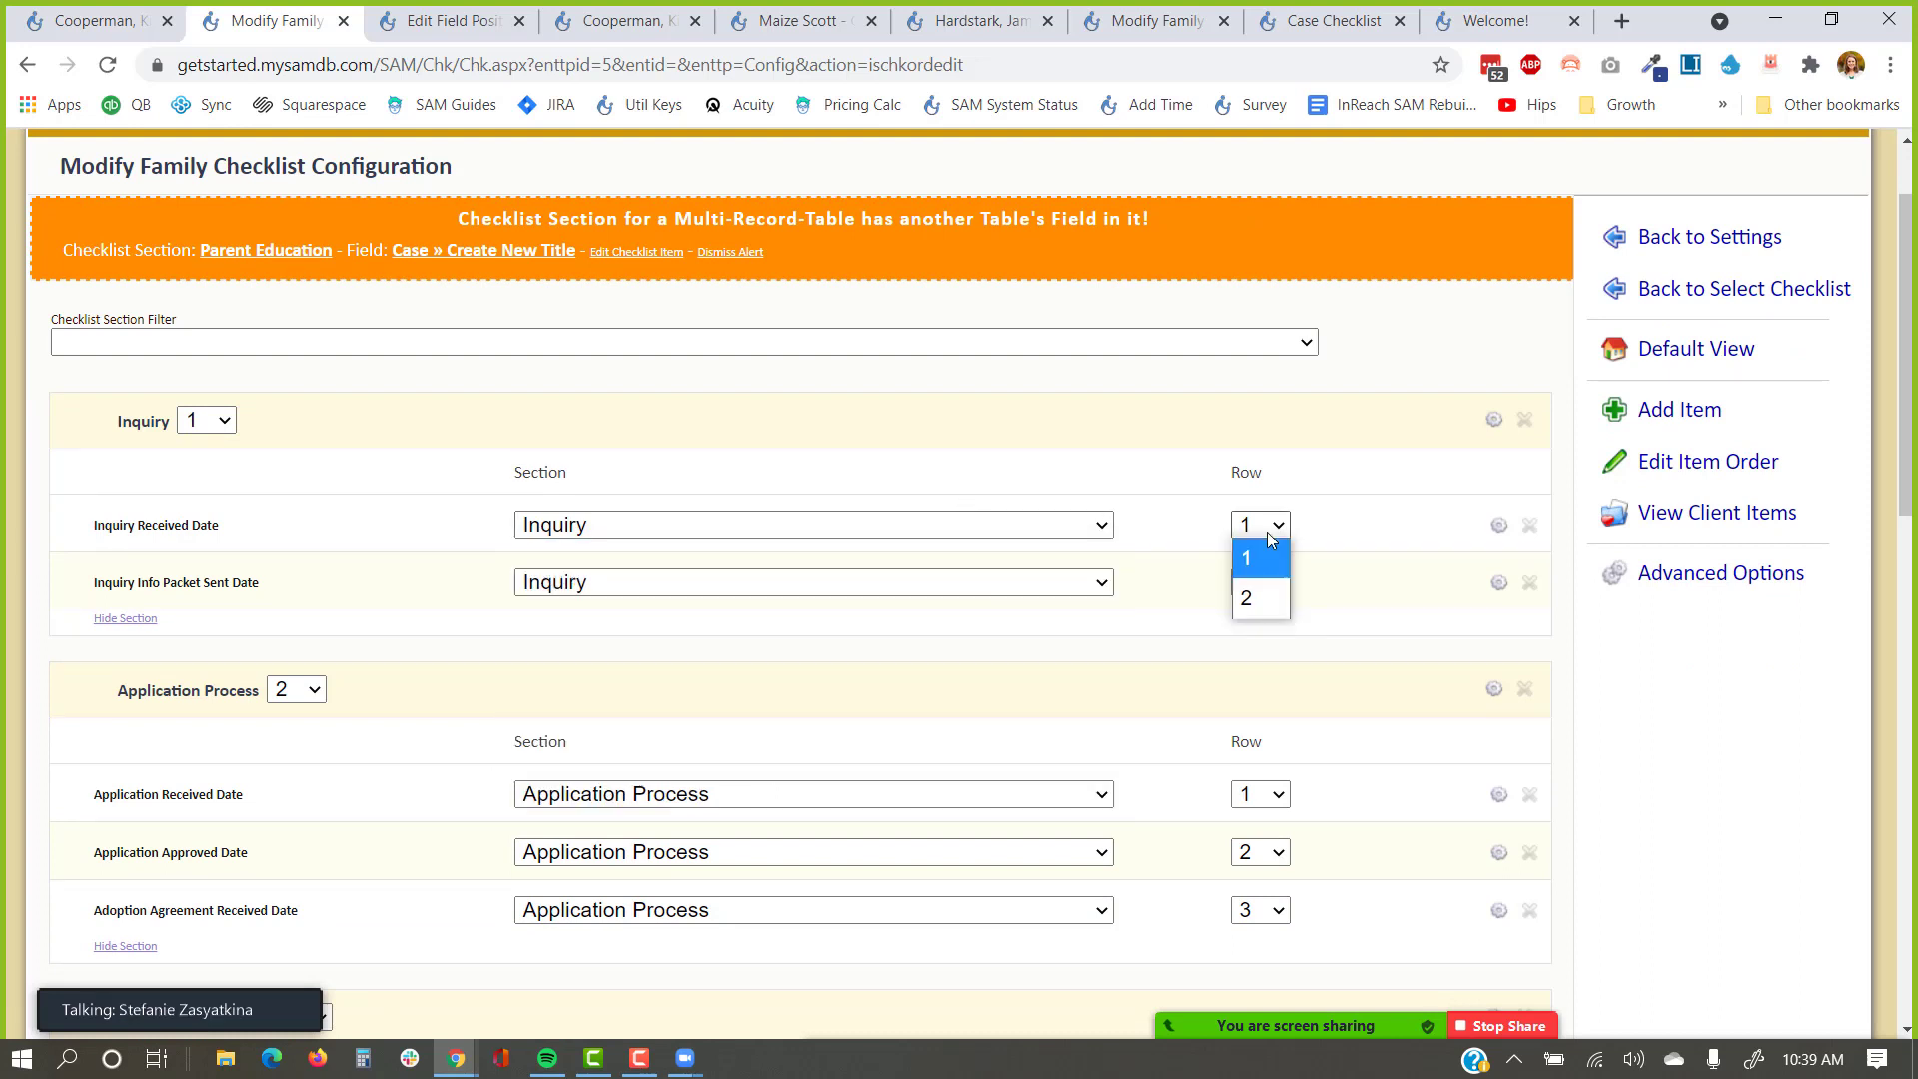
{"action": "left_click", "coordinate": [1330, 473]}
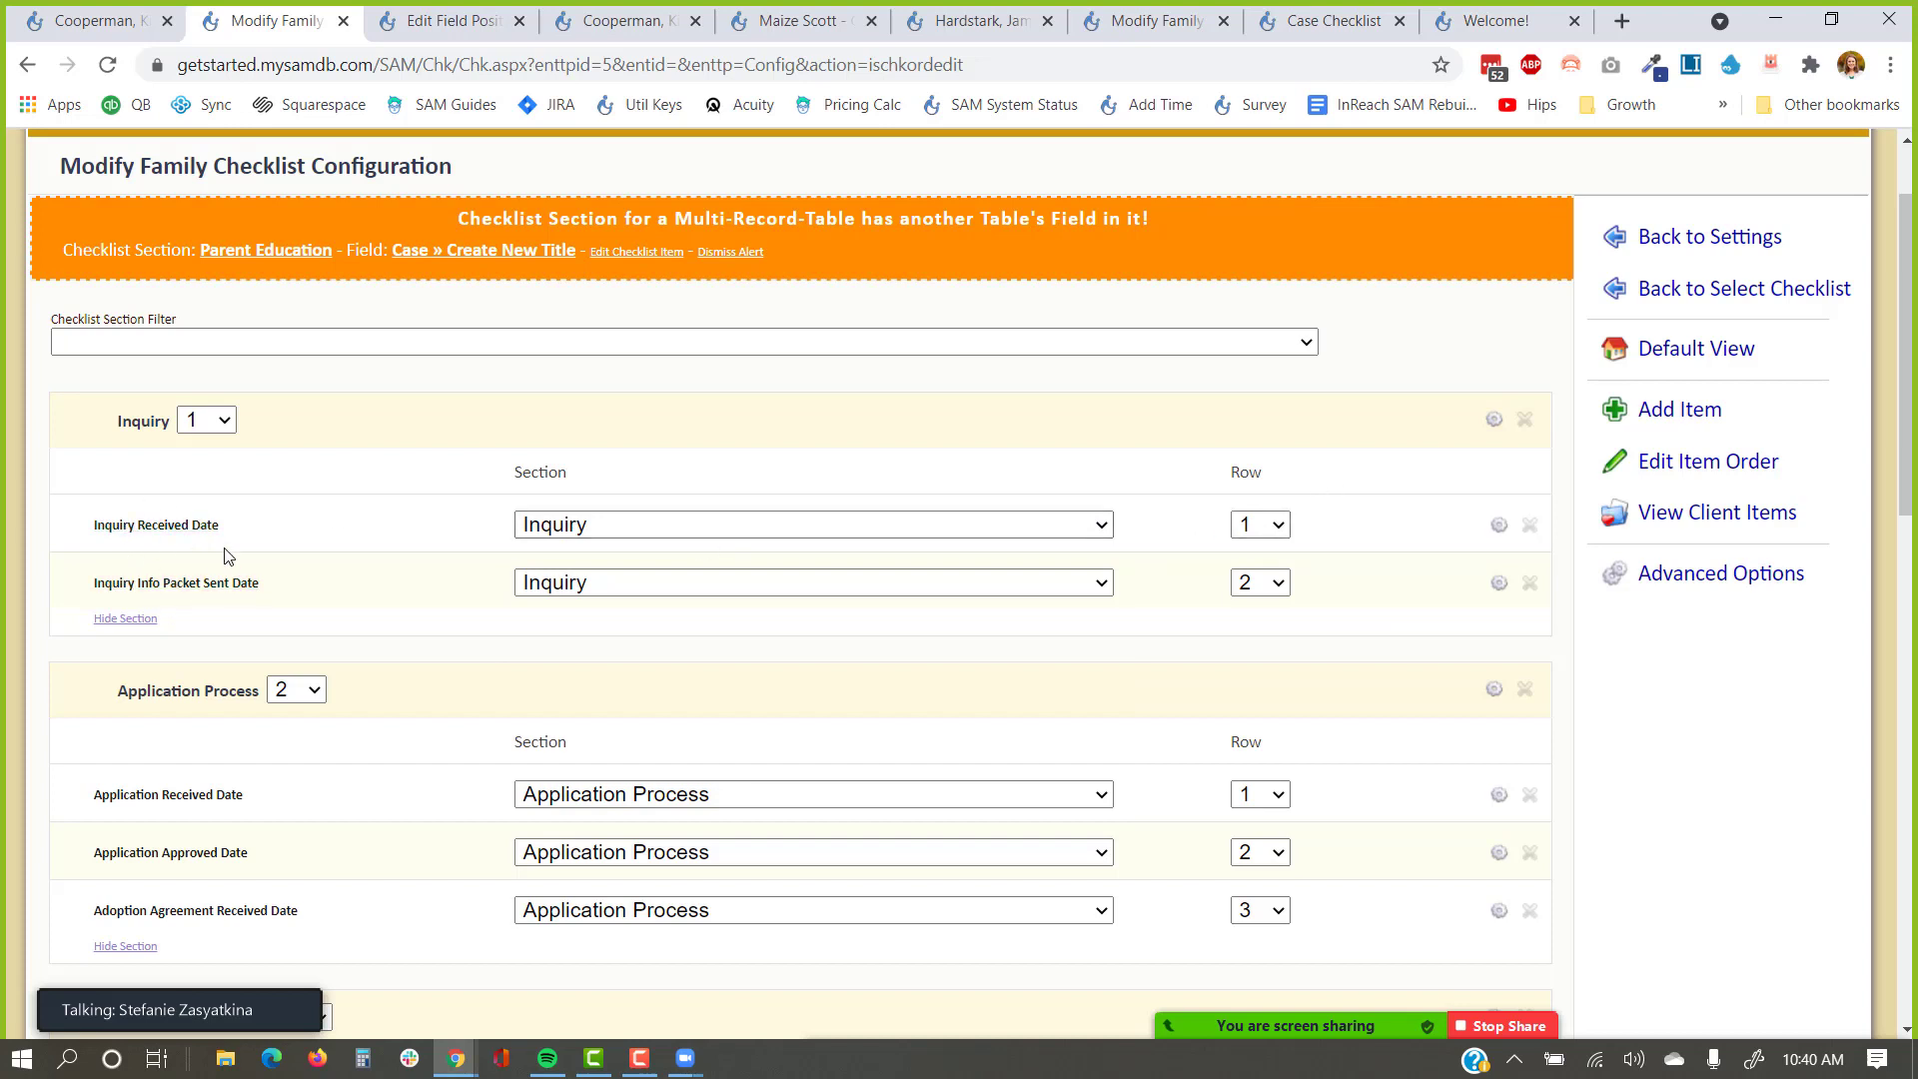
{"action": "scroll", "coordinate": [245, 682], "scroll_direction": "down", "scroll_amount": 3}
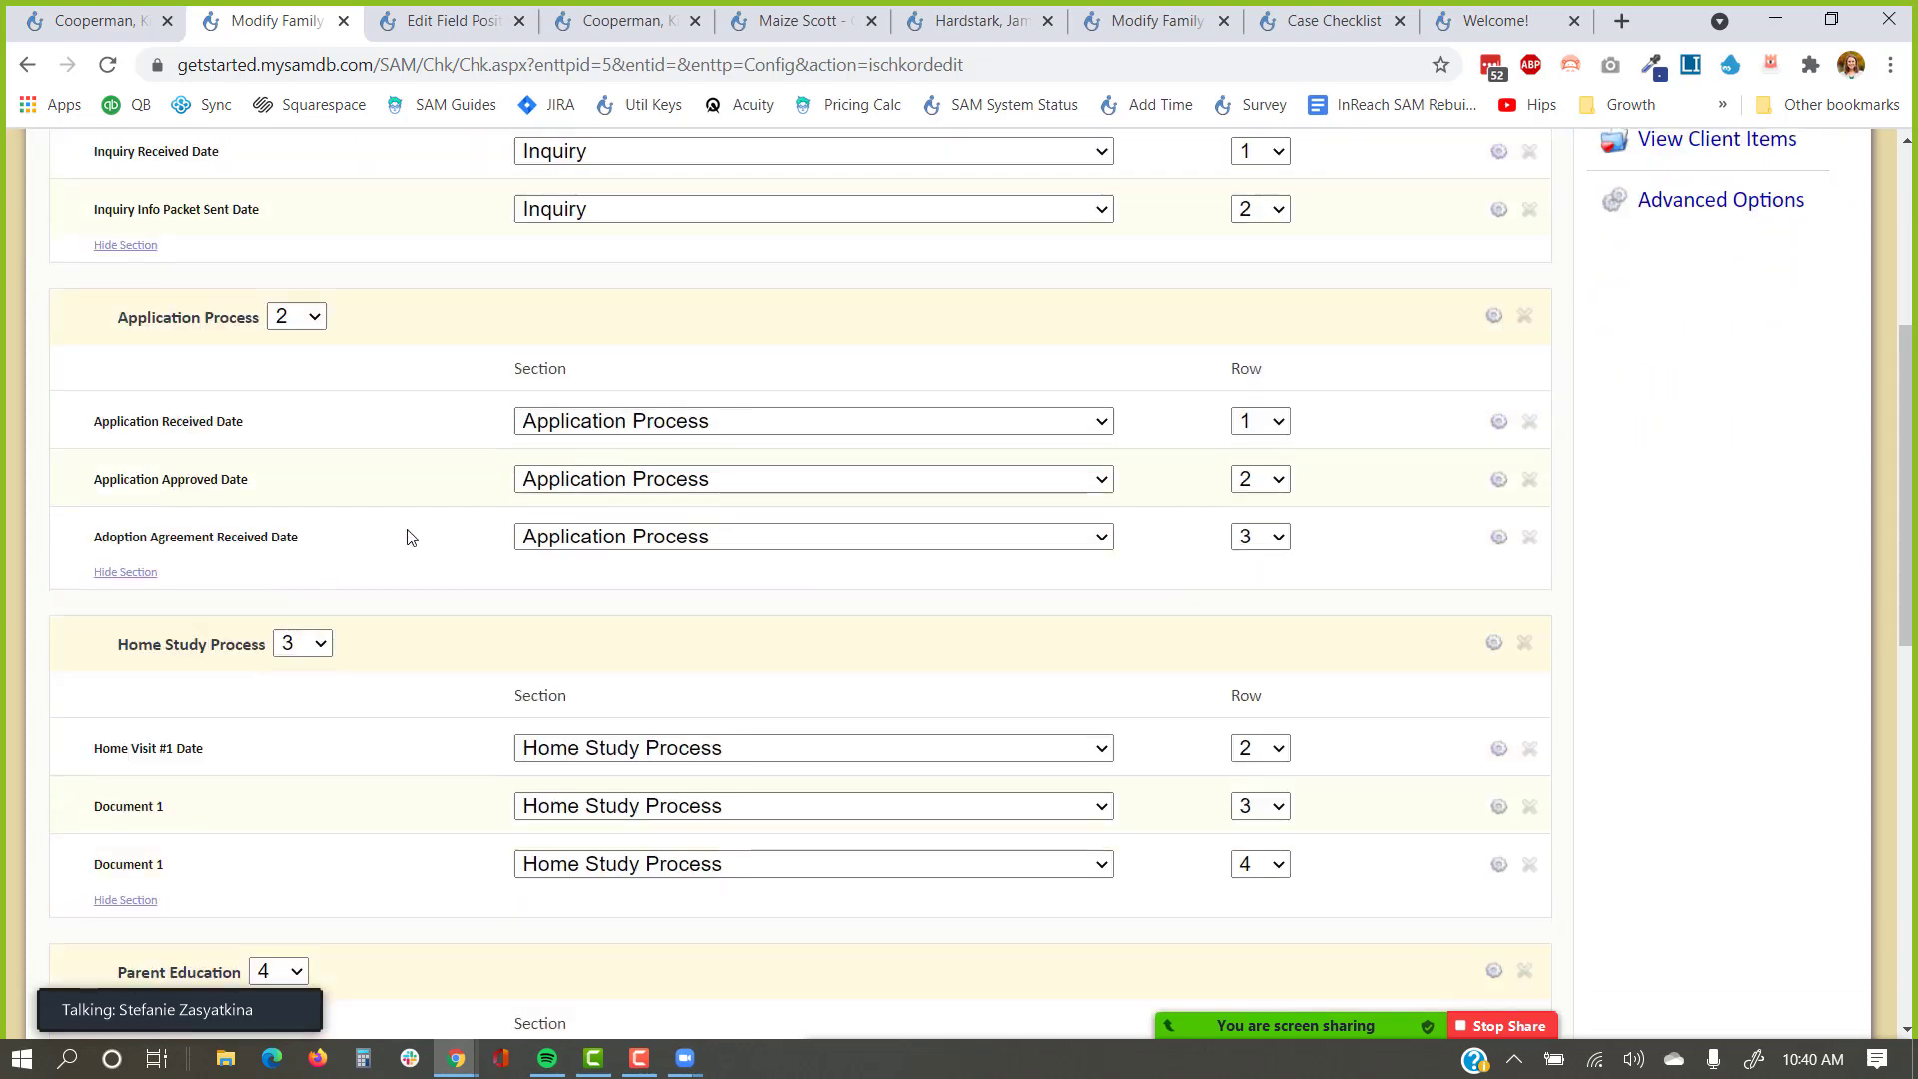
{"action": "left_click", "coordinate": [1239, 480]}
{"action": "left_click", "coordinate": [1268, 593]}
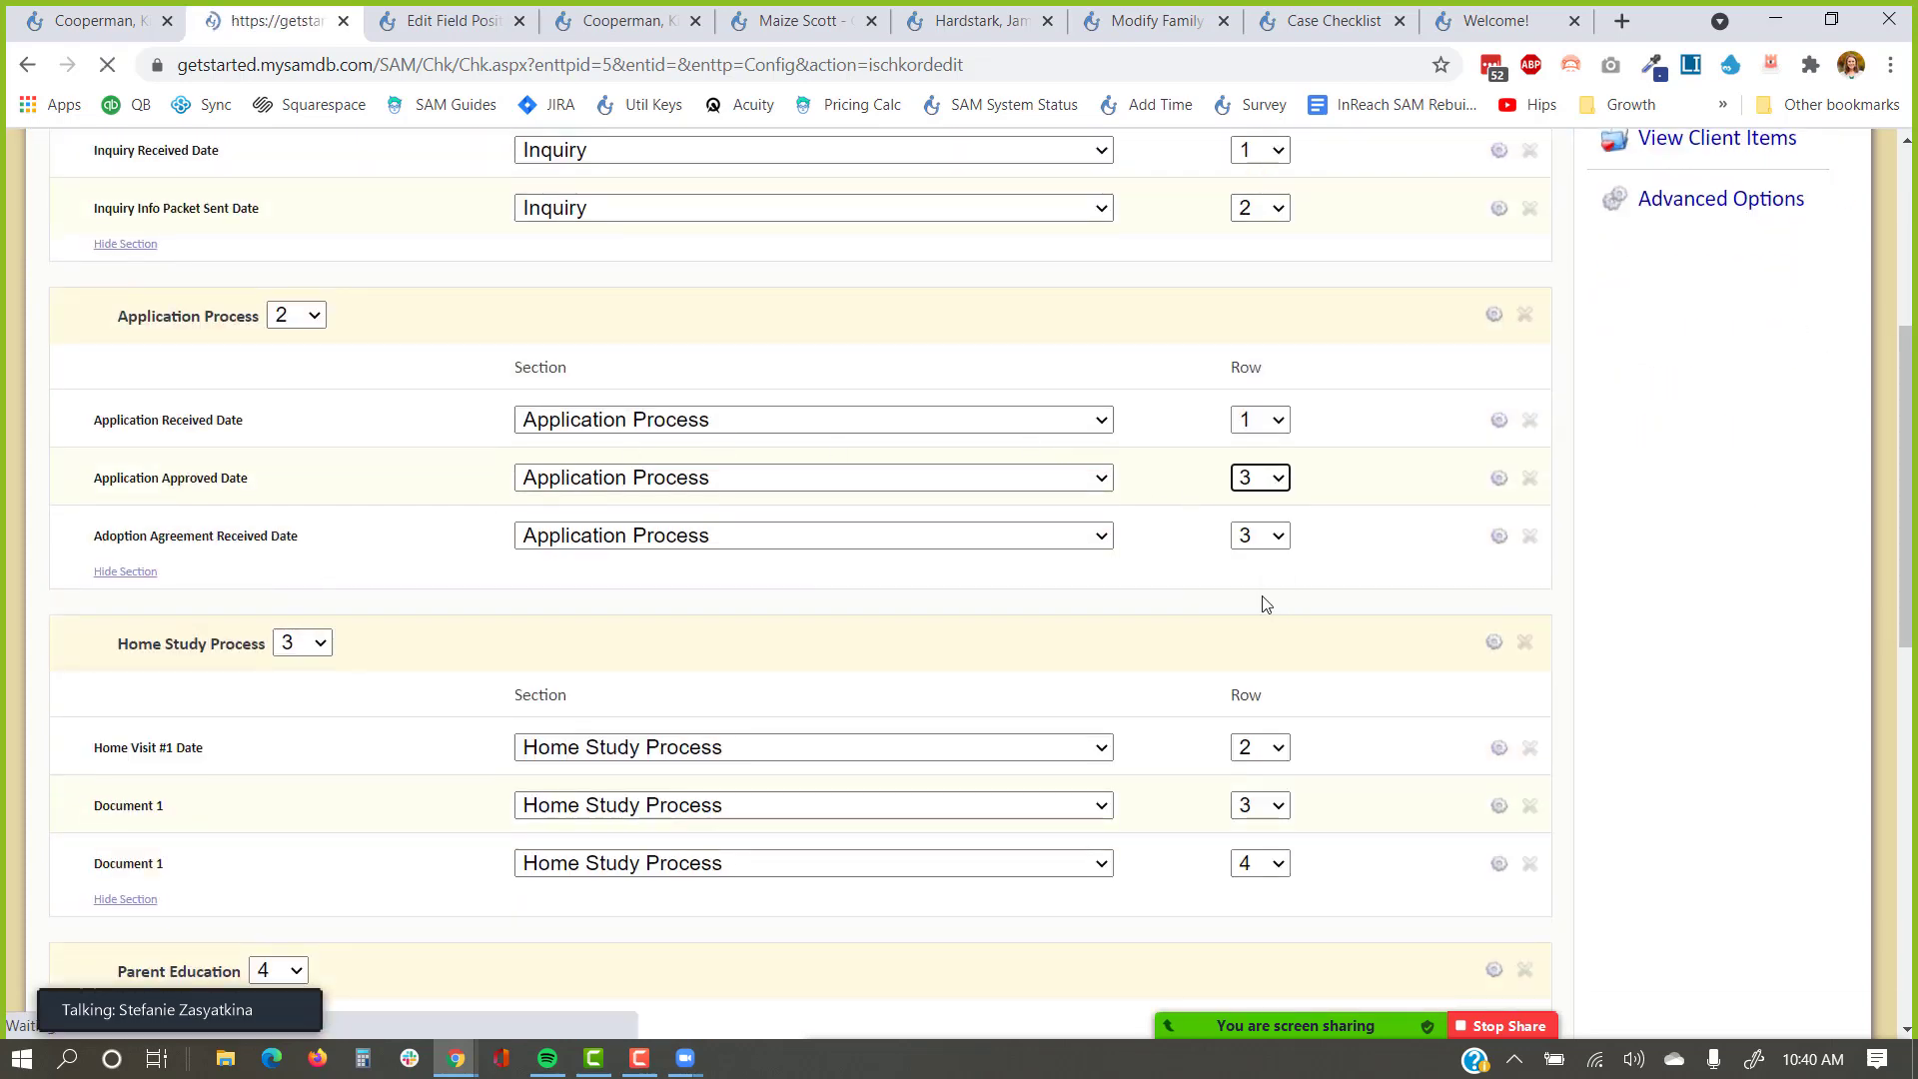
{"action": "scroll", "coordinate": [1189, 570], "scroll_direction": "down", "scroll_amount": 4}
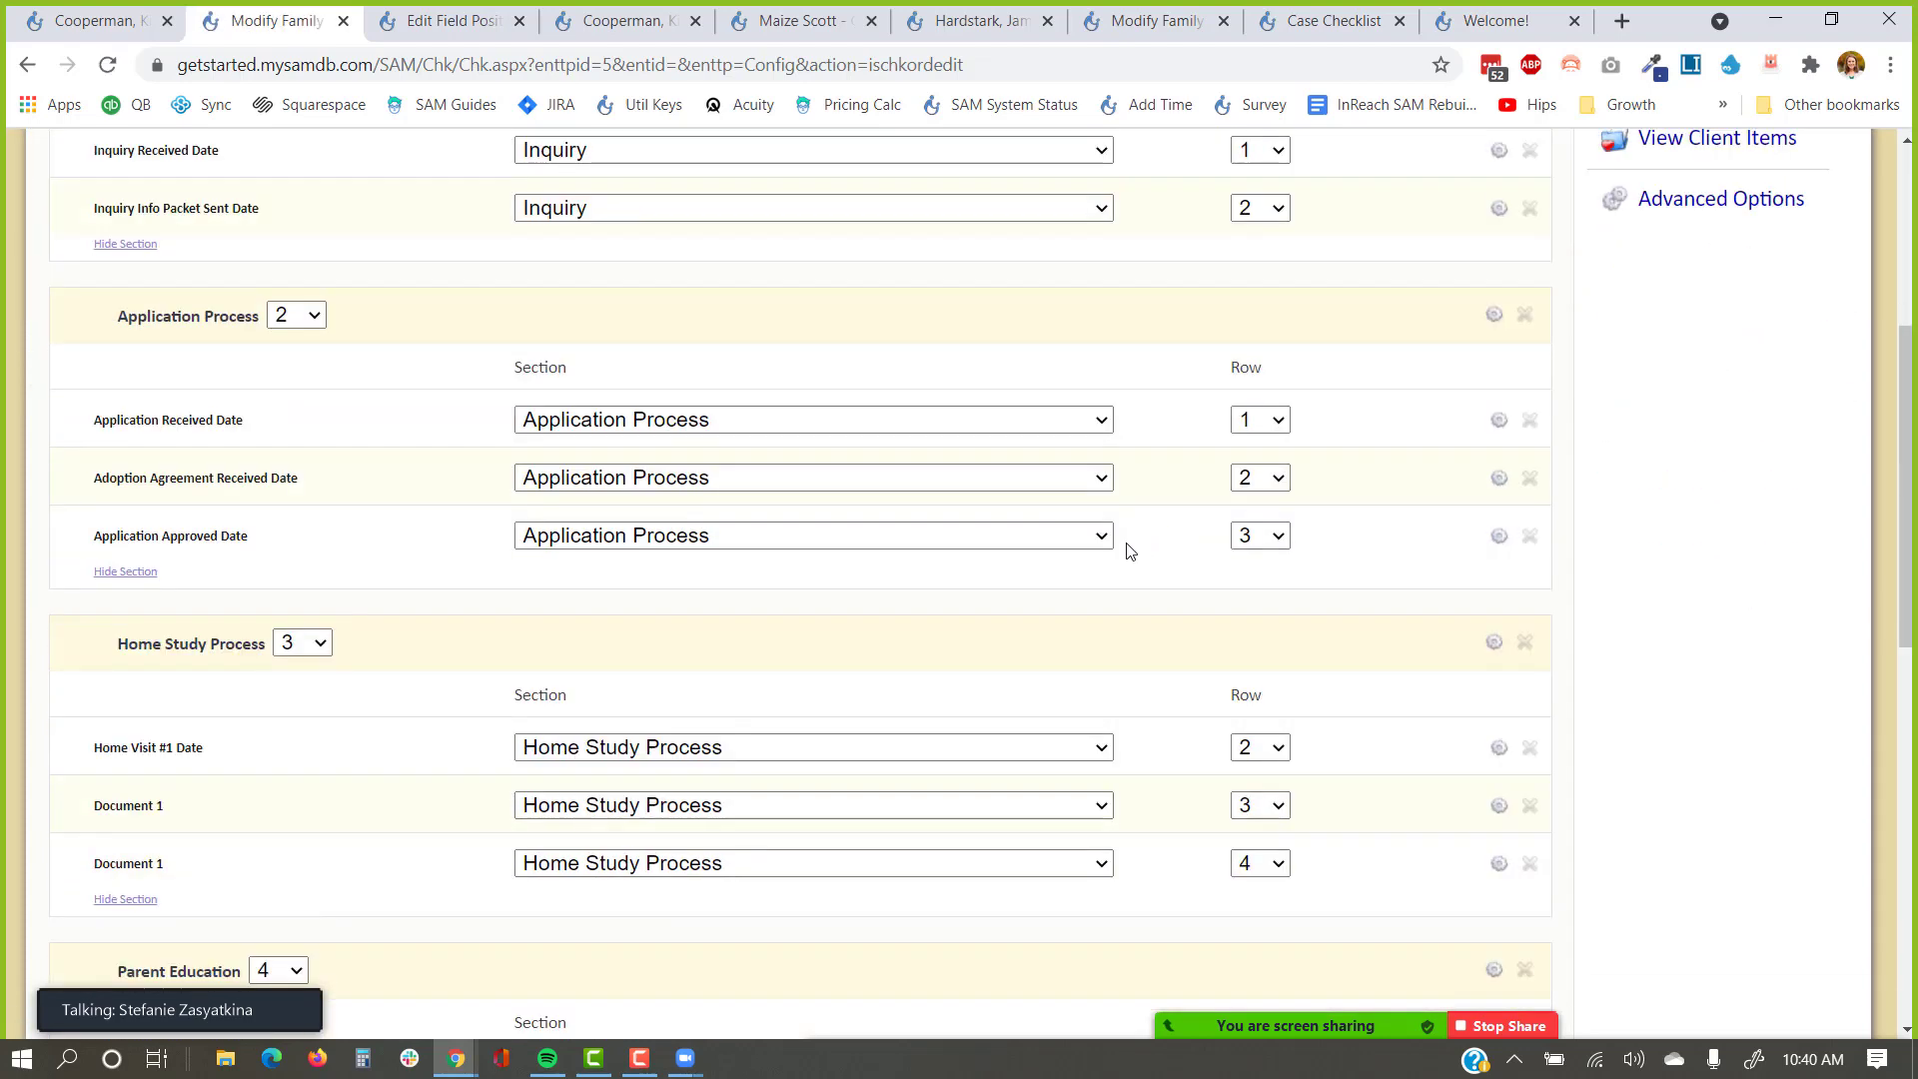
{"action": "left_click_drag", "start_coordinate": [317, 482], "coordinate": [96, 483]}
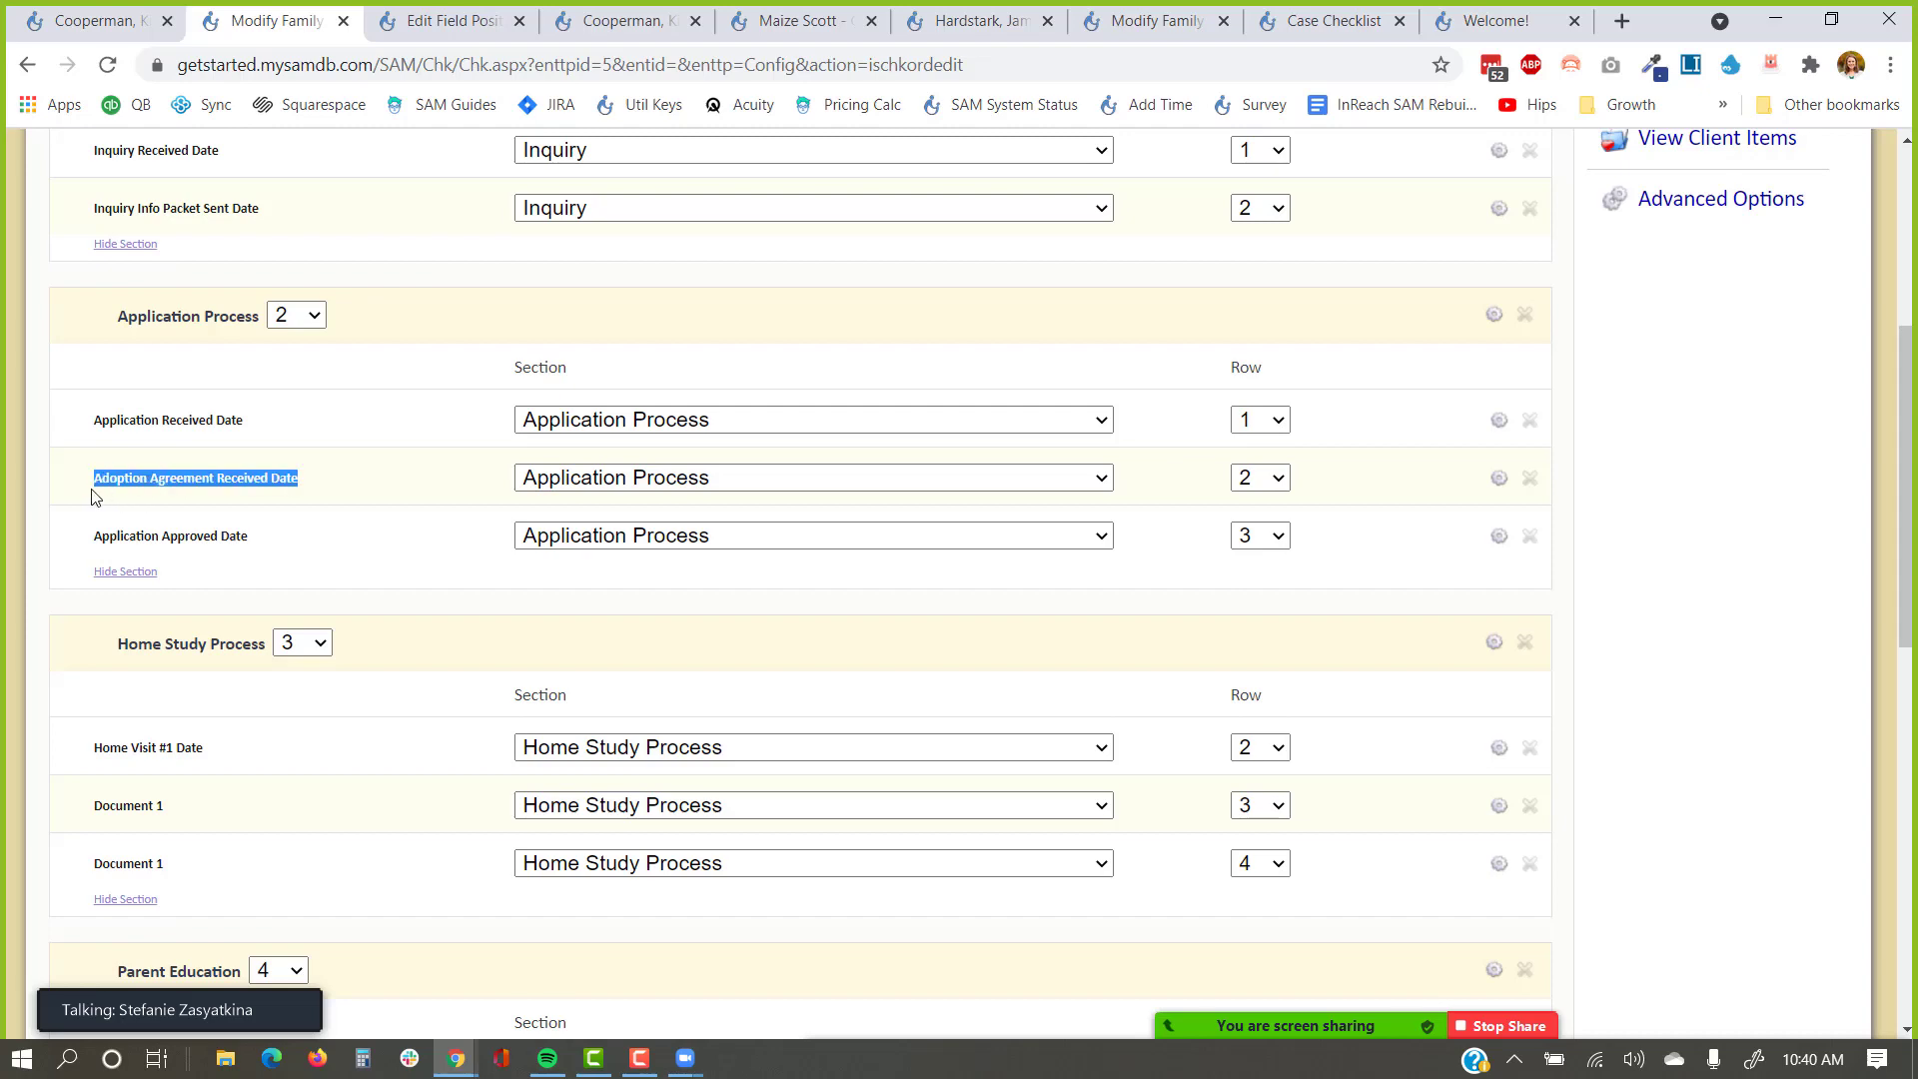
{"action": "left_click", "coordinate": [1653, 527]}
{"action": "scroll", "coordinate": [1660, 608], "scroll_direction": "up", "scroll_amount": 2}
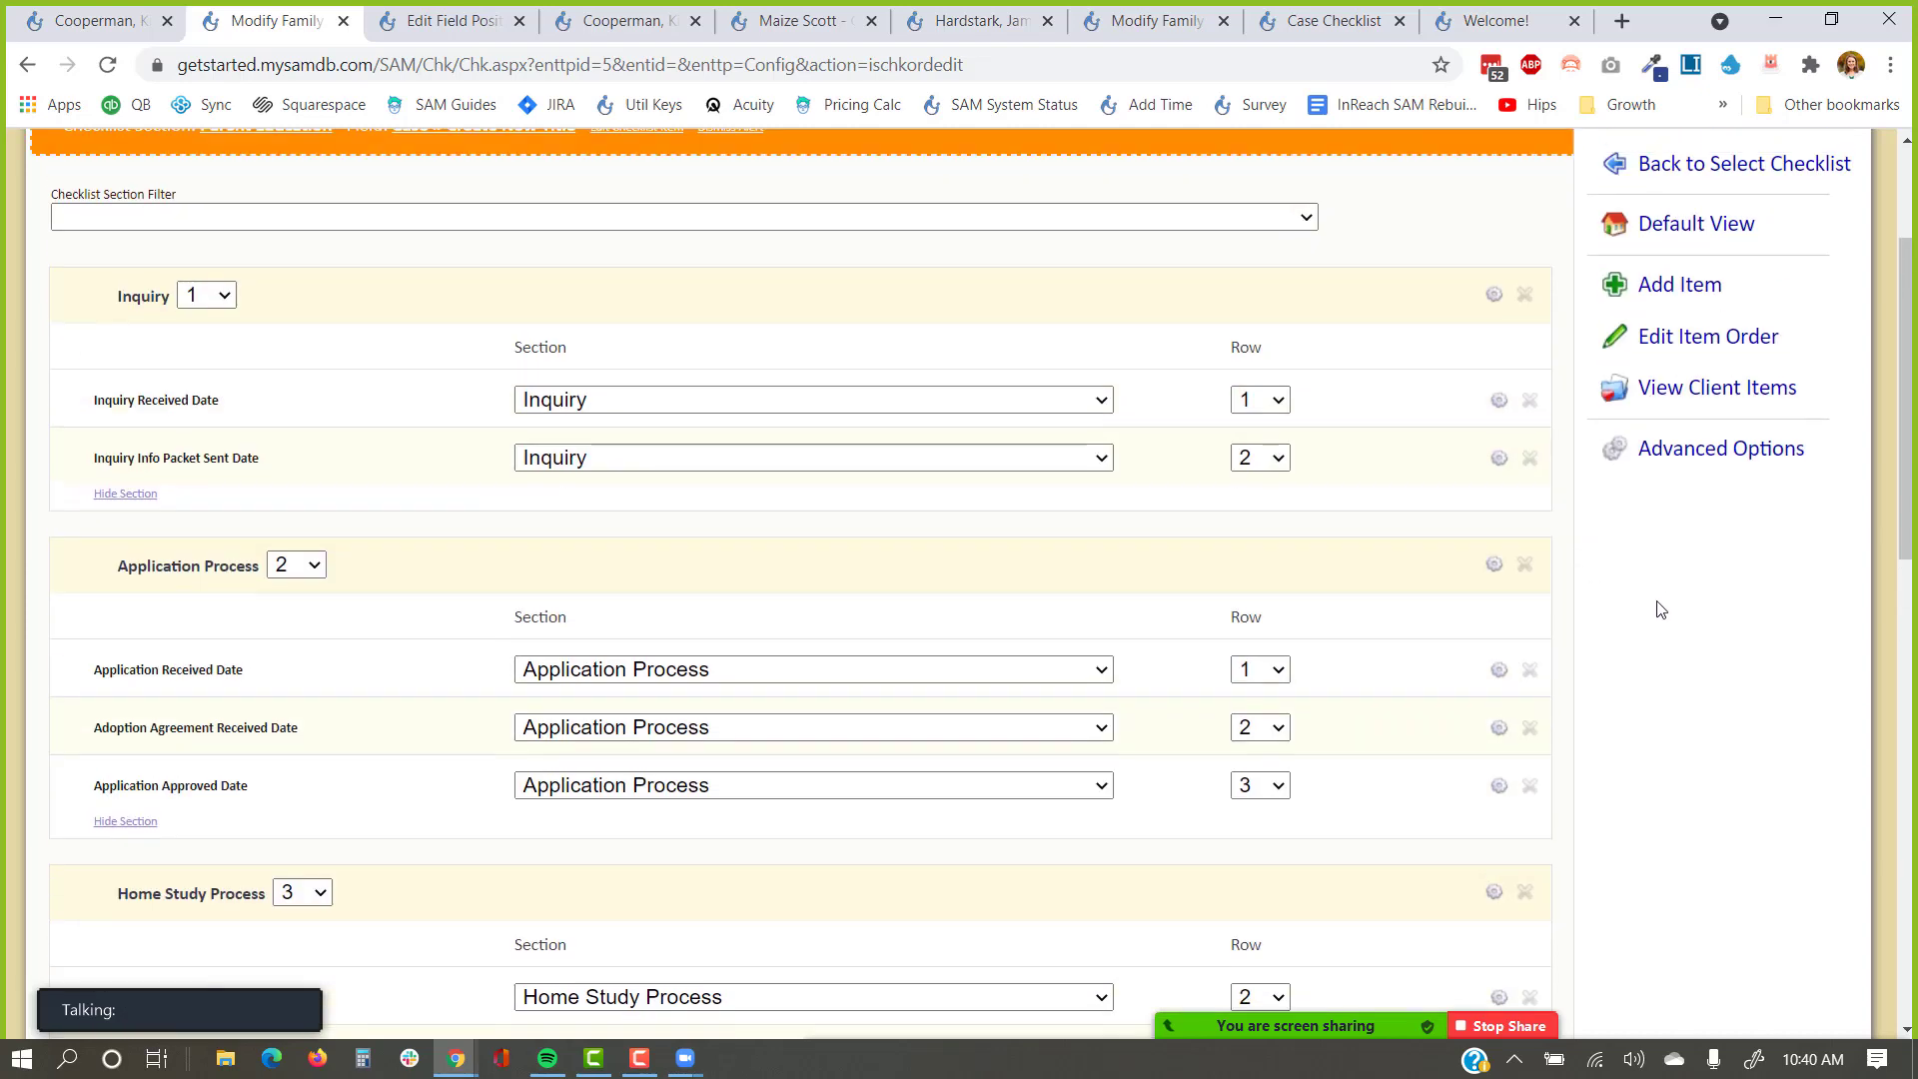
{"action": "scroll", "coordinate": [1660, 608], "scroll_direction": "up", "scroll_amount": 1}
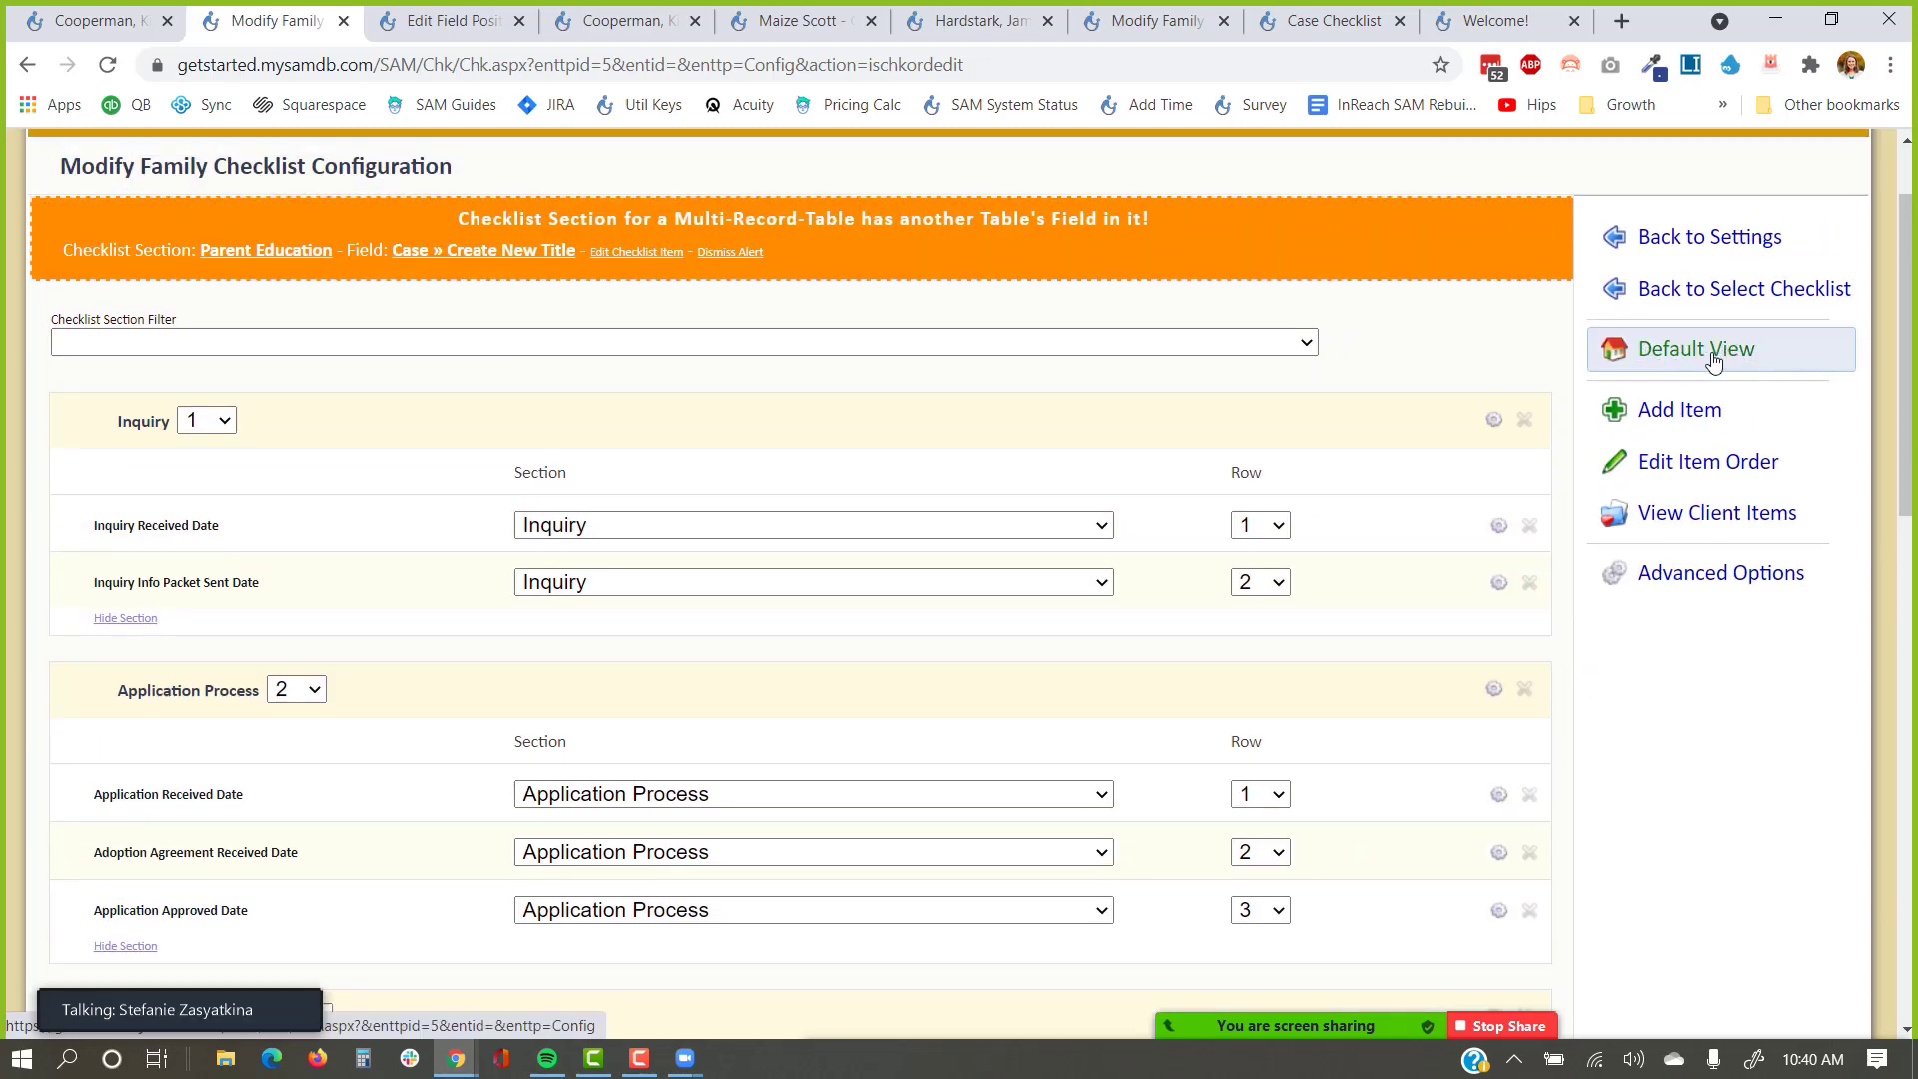
Preview only the client-visible checklist items, then return to the full default view.
{"action": "left_click", "coordinate": [1715, 360]}
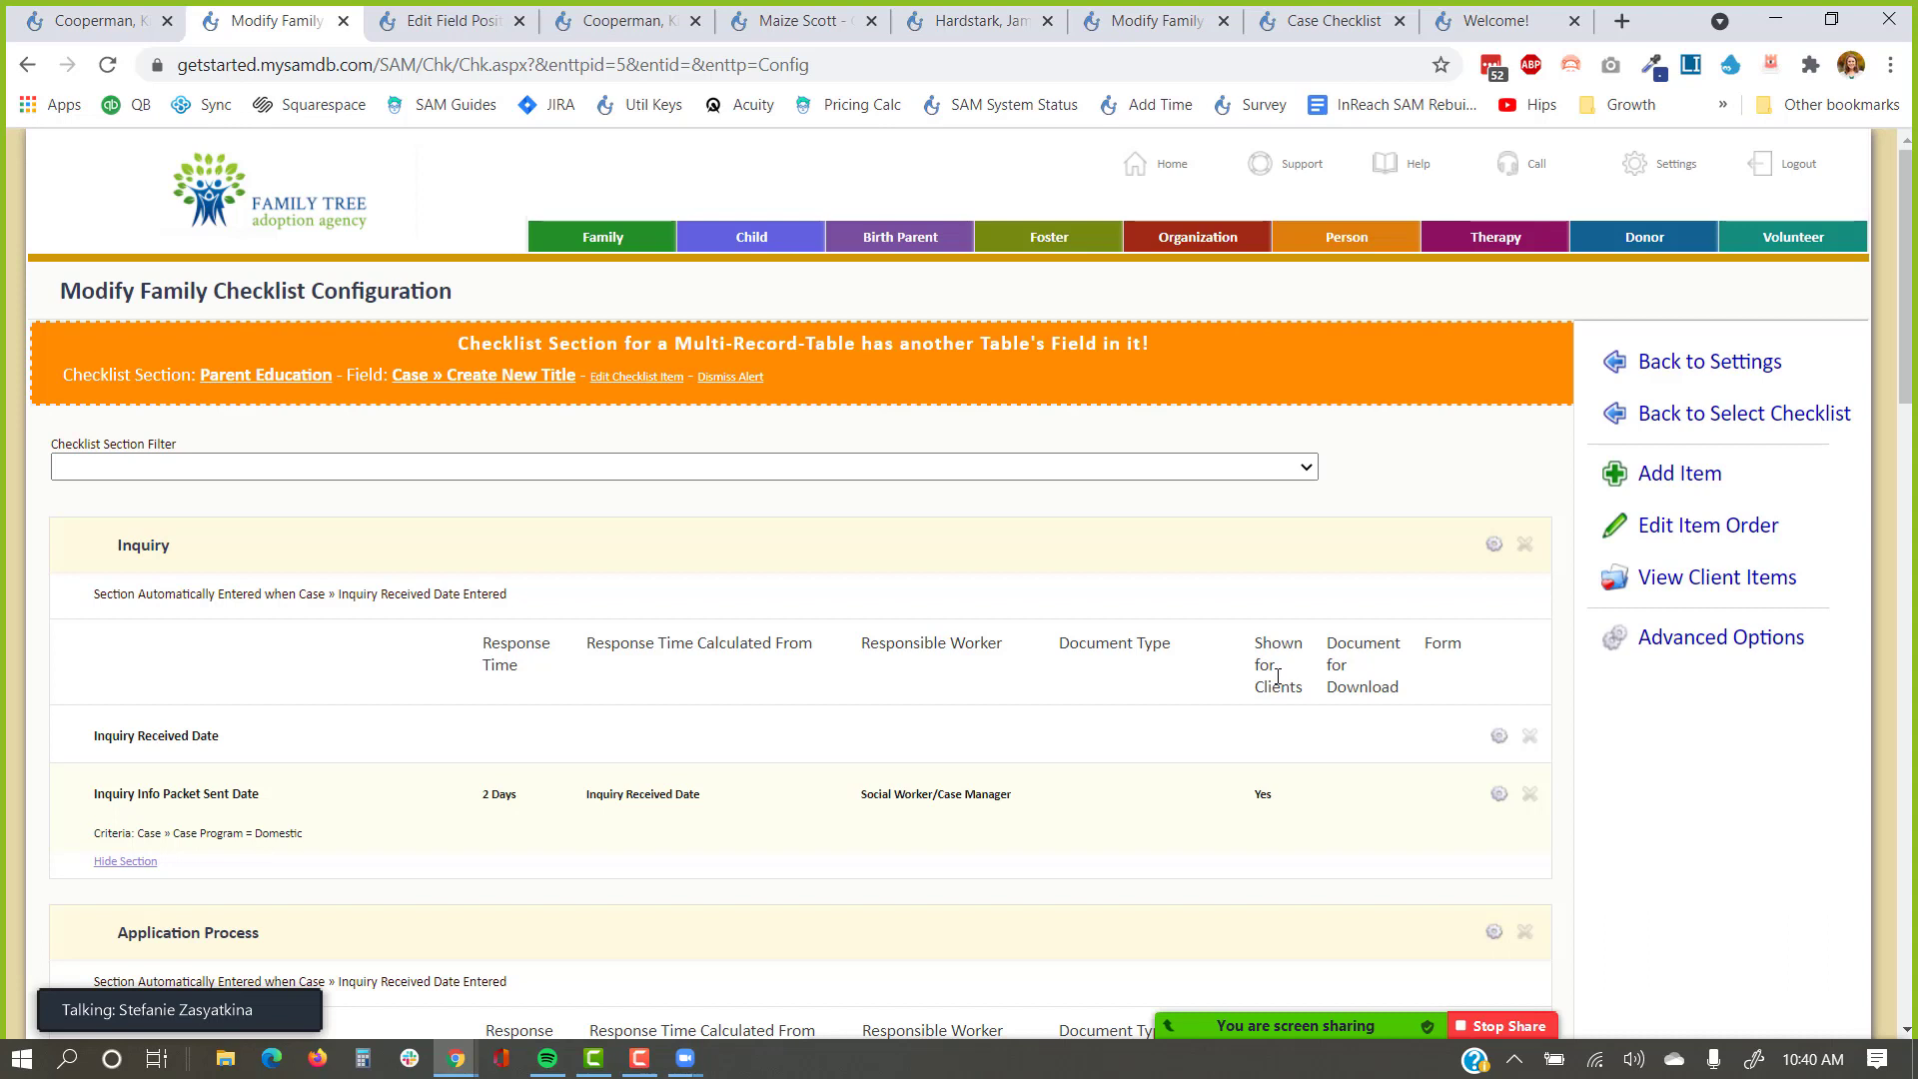
{"action": "left_click", "coordinate": [1691, 579]}
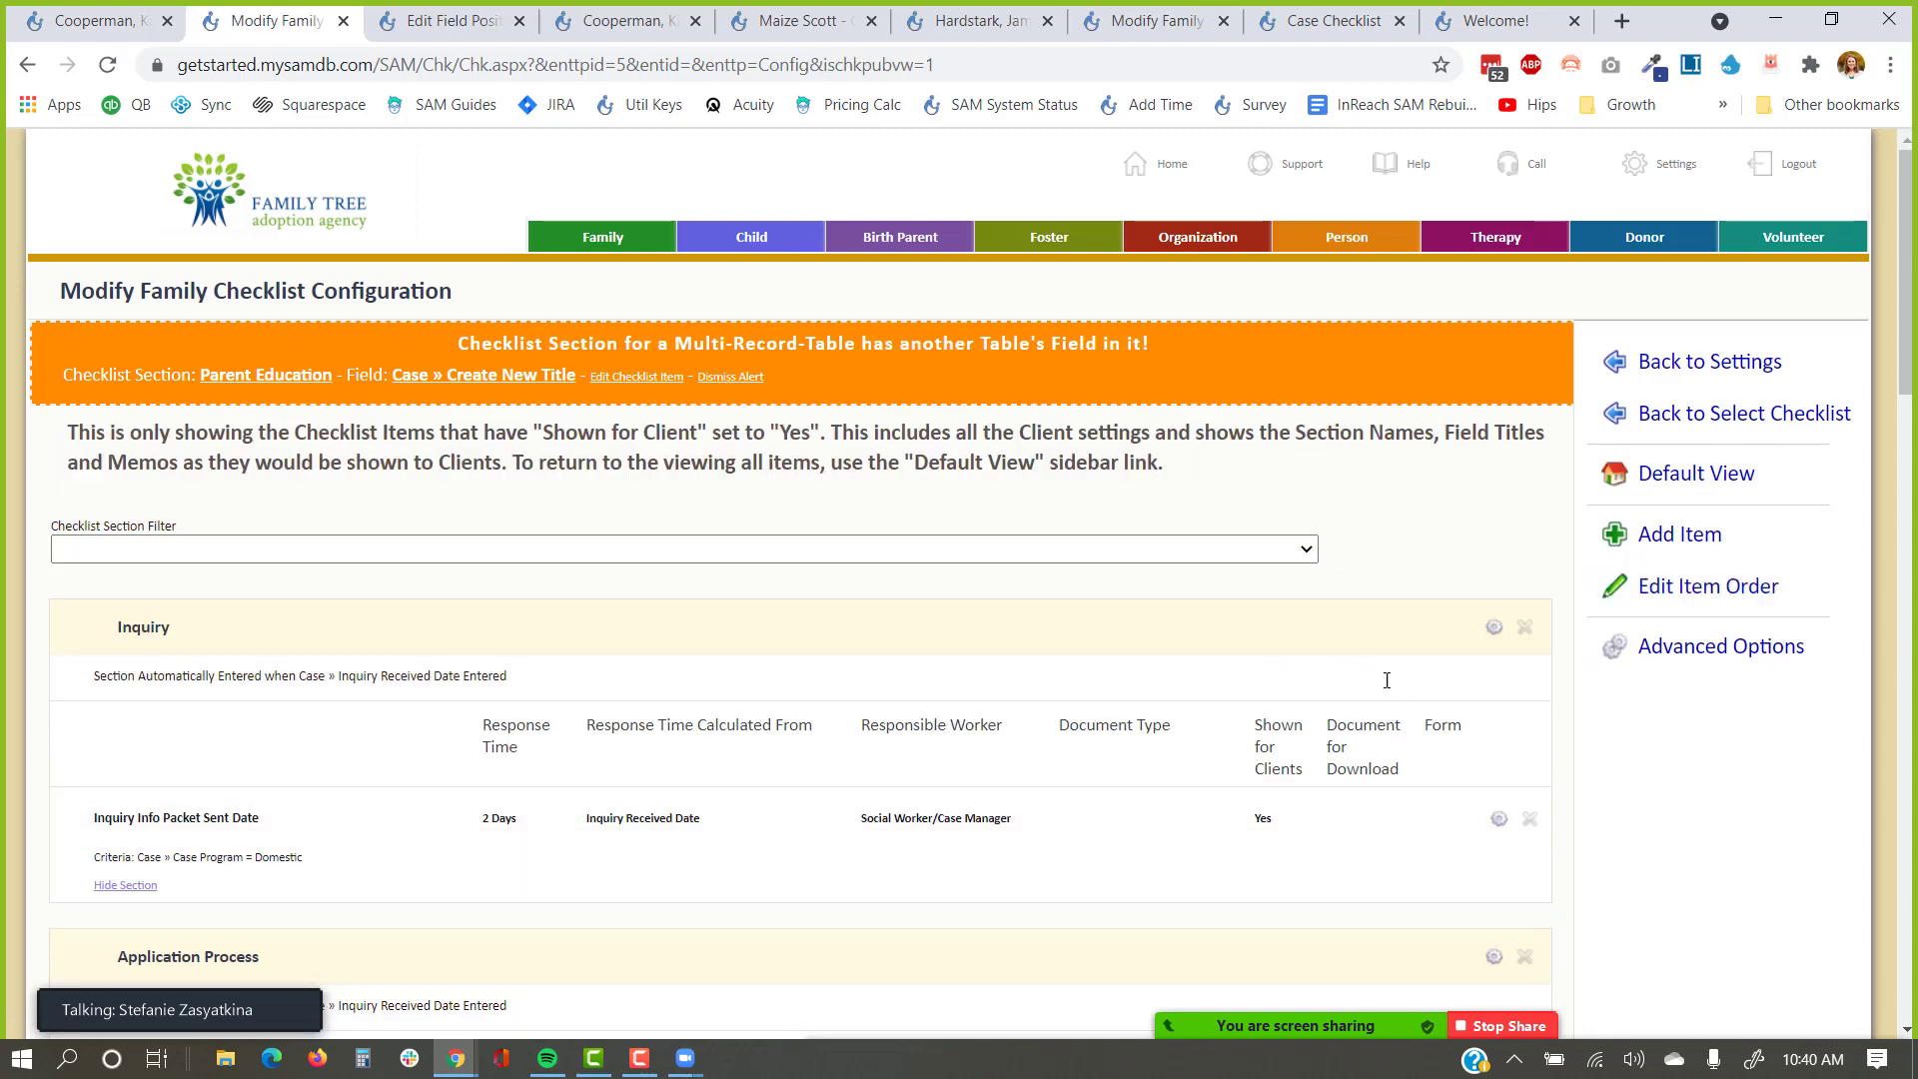
{"action": "scroll", "coordinate": [1385, 684], "scroll_direction": "down", "scroll_amount": 3}
{"action": "scroll", "coordinate": [1375, 699], "scroll_direction": "down", "scroll_amount": 1}
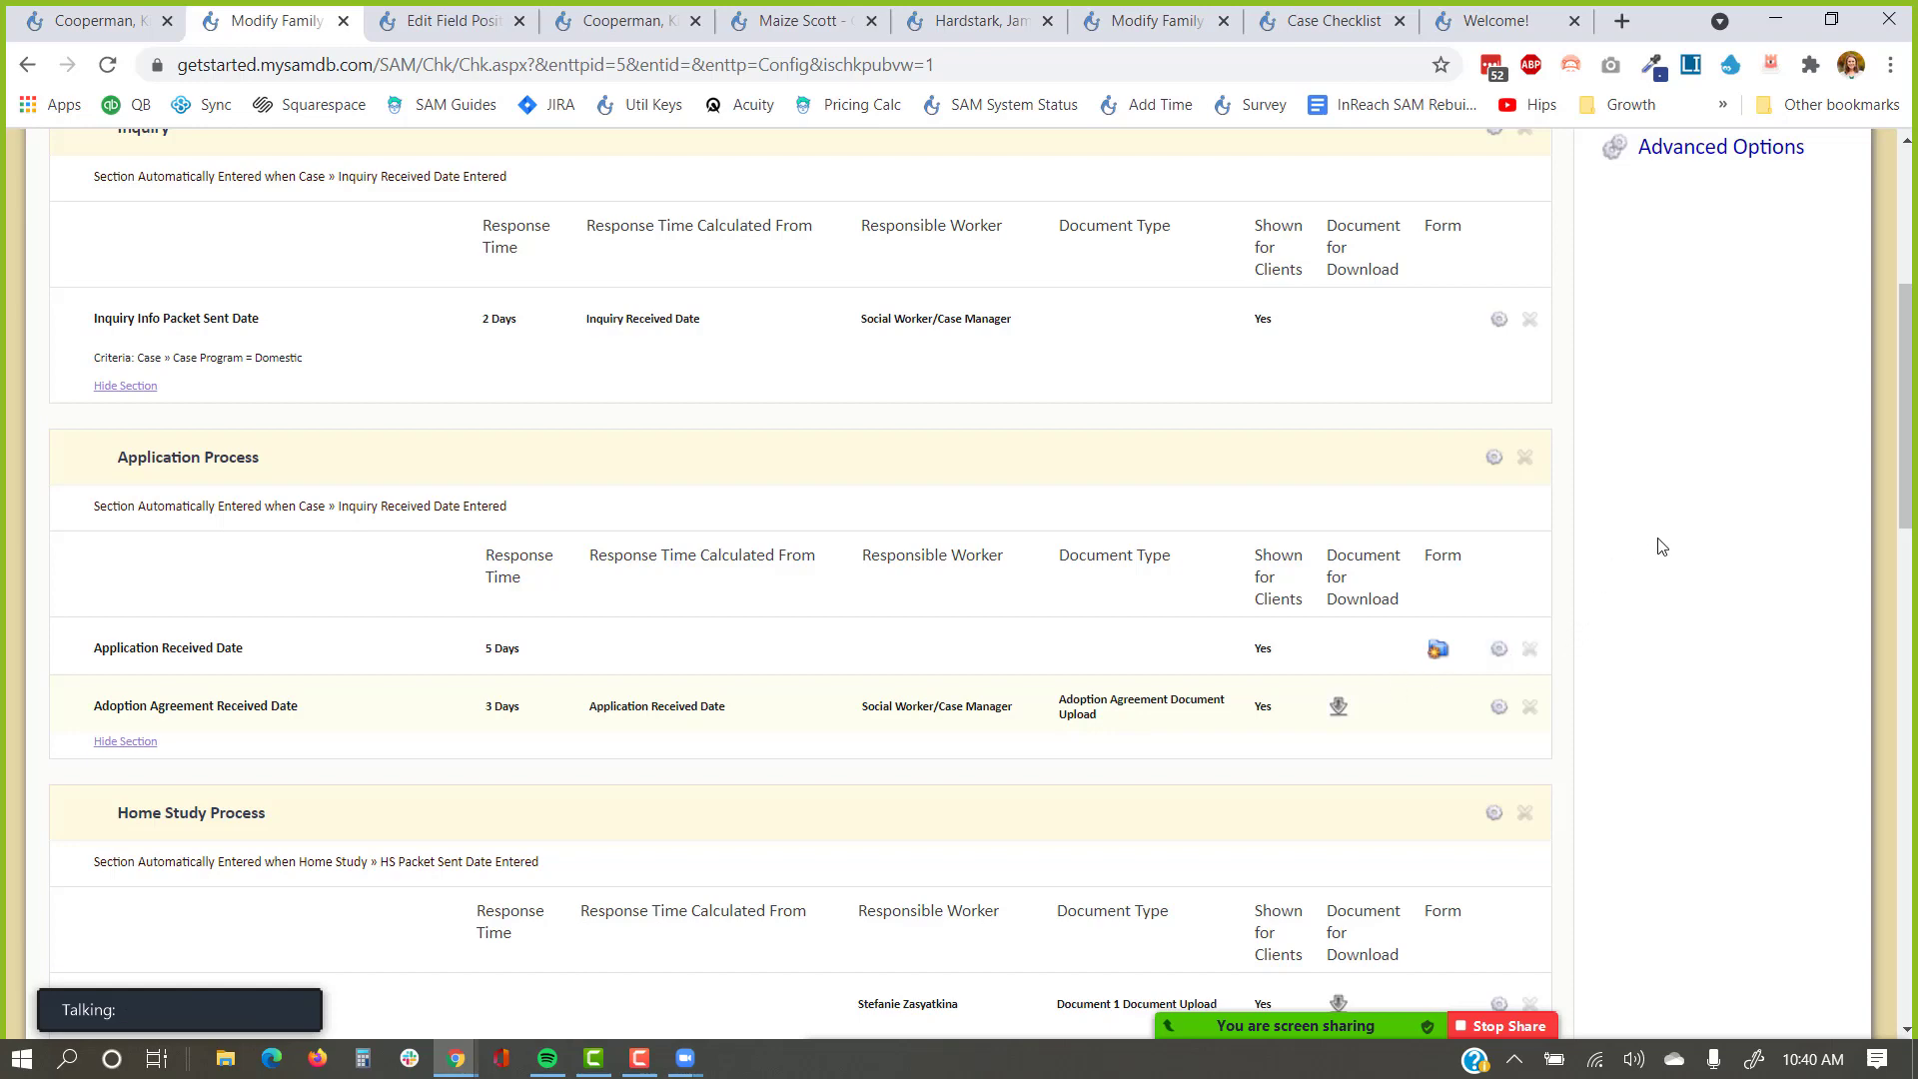
{"action": "scroll", "coordinate": [1657, 544], "scroll_direction": "up", "scroll_amount": 2}
{"action": "left_click", "coordinate": [1680, 228]}
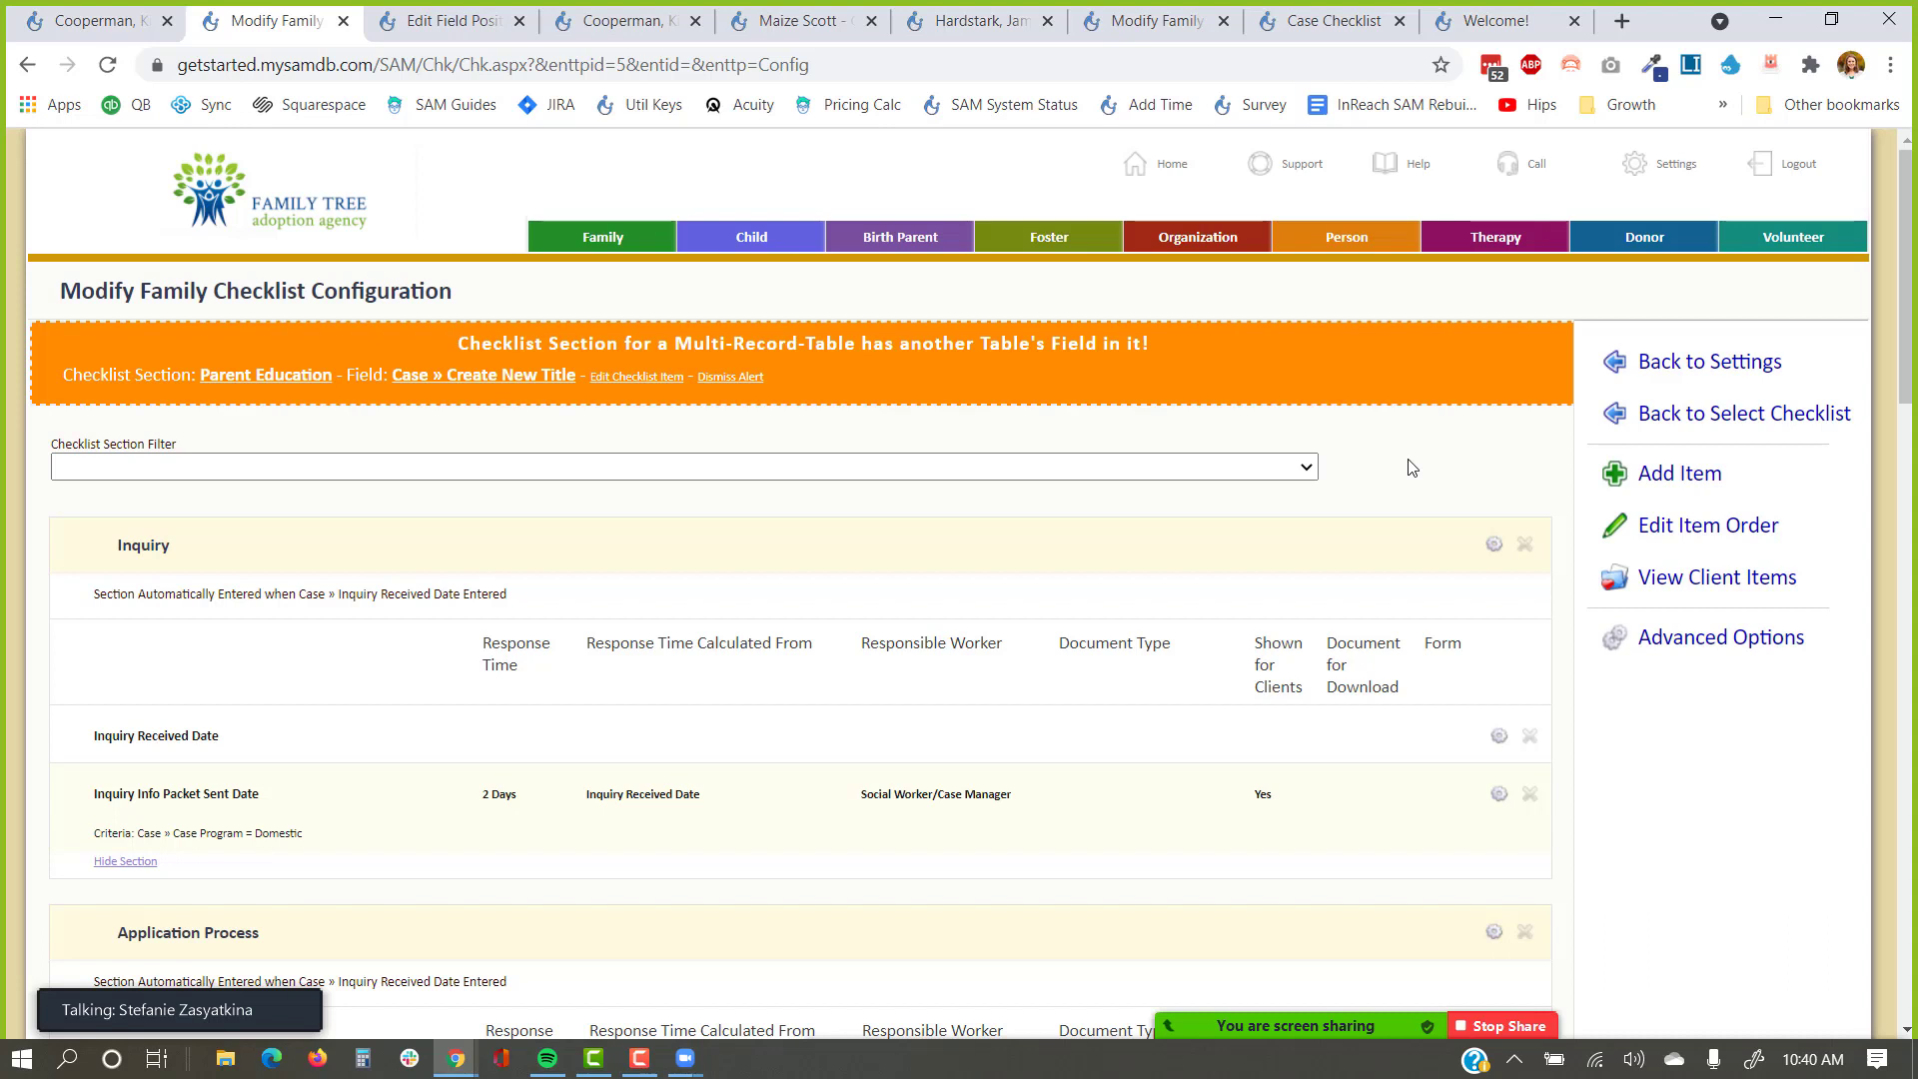
Filter the checklist to the Parent Education section and its five document-upload items.
{"action": "left_click", "coordinate": [1298, 467]}
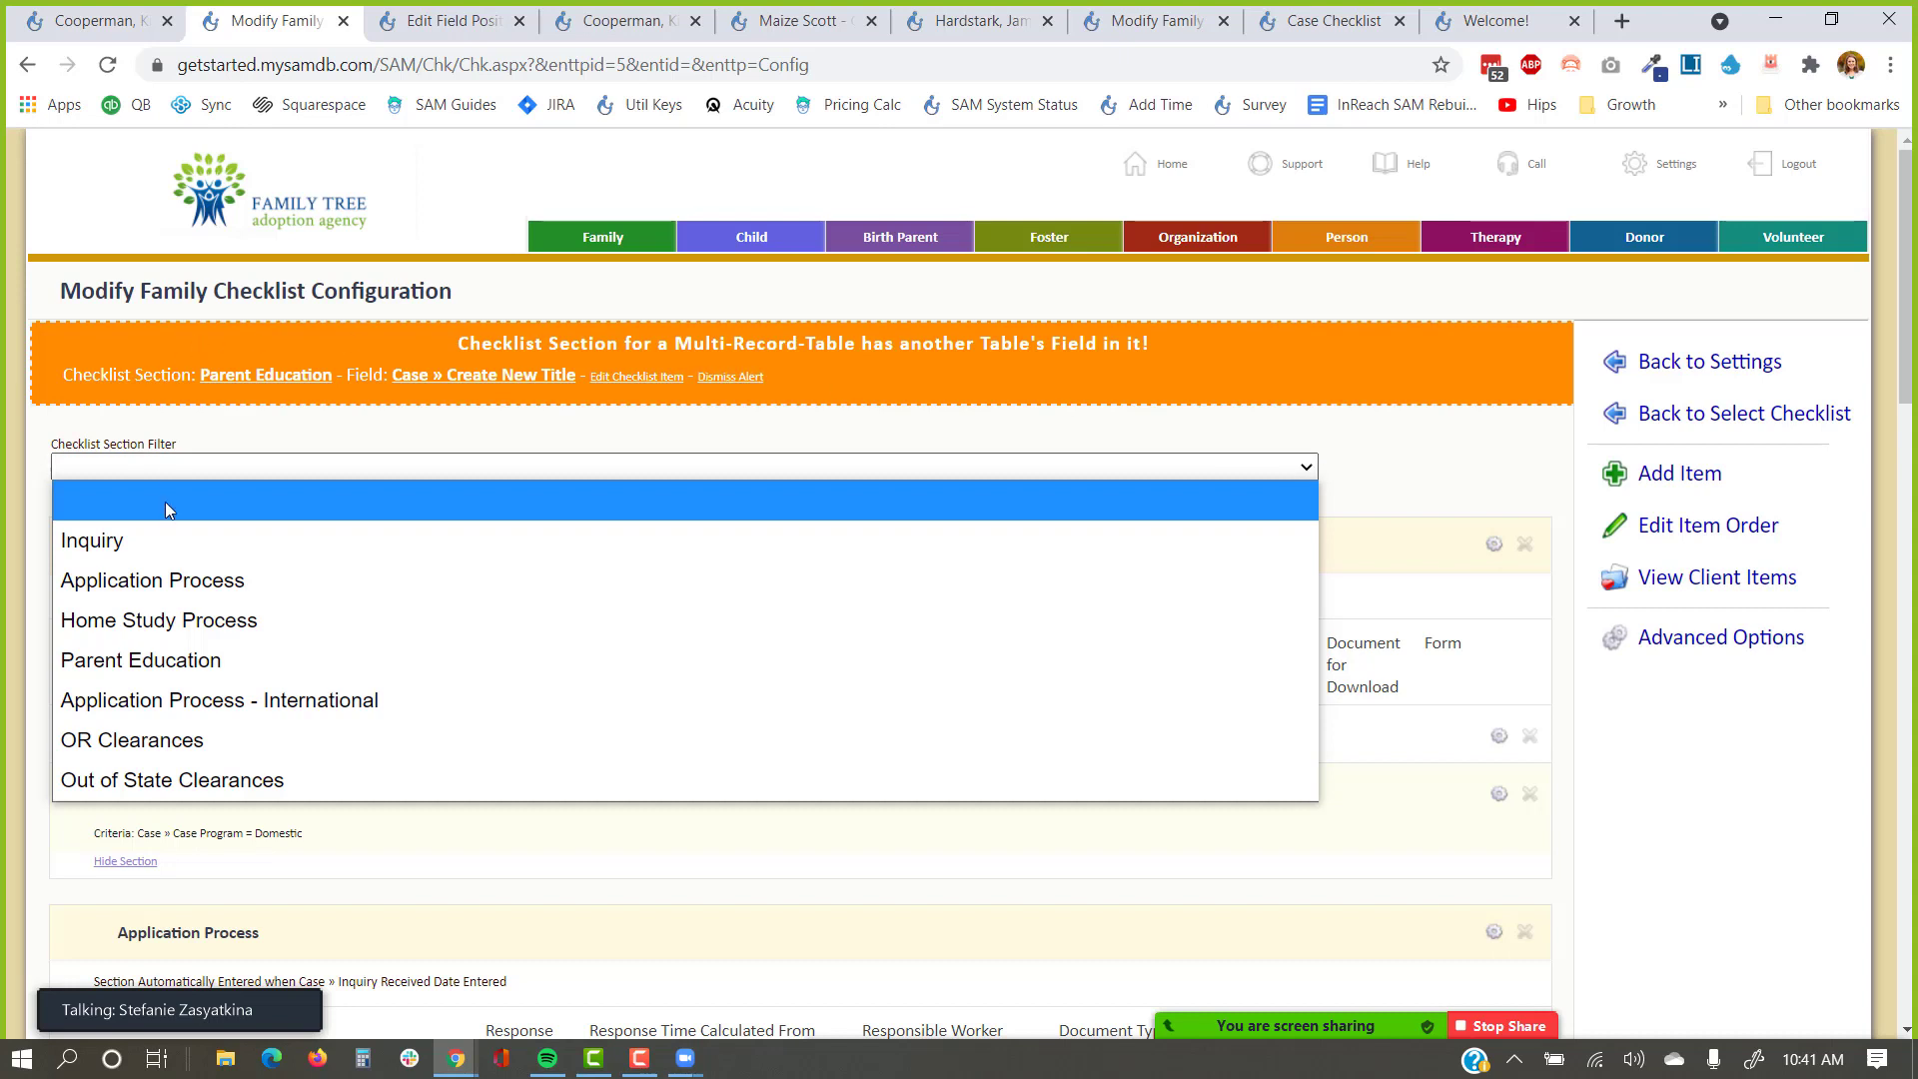
{"action": "left_click", "coordinate": [162, 664]}
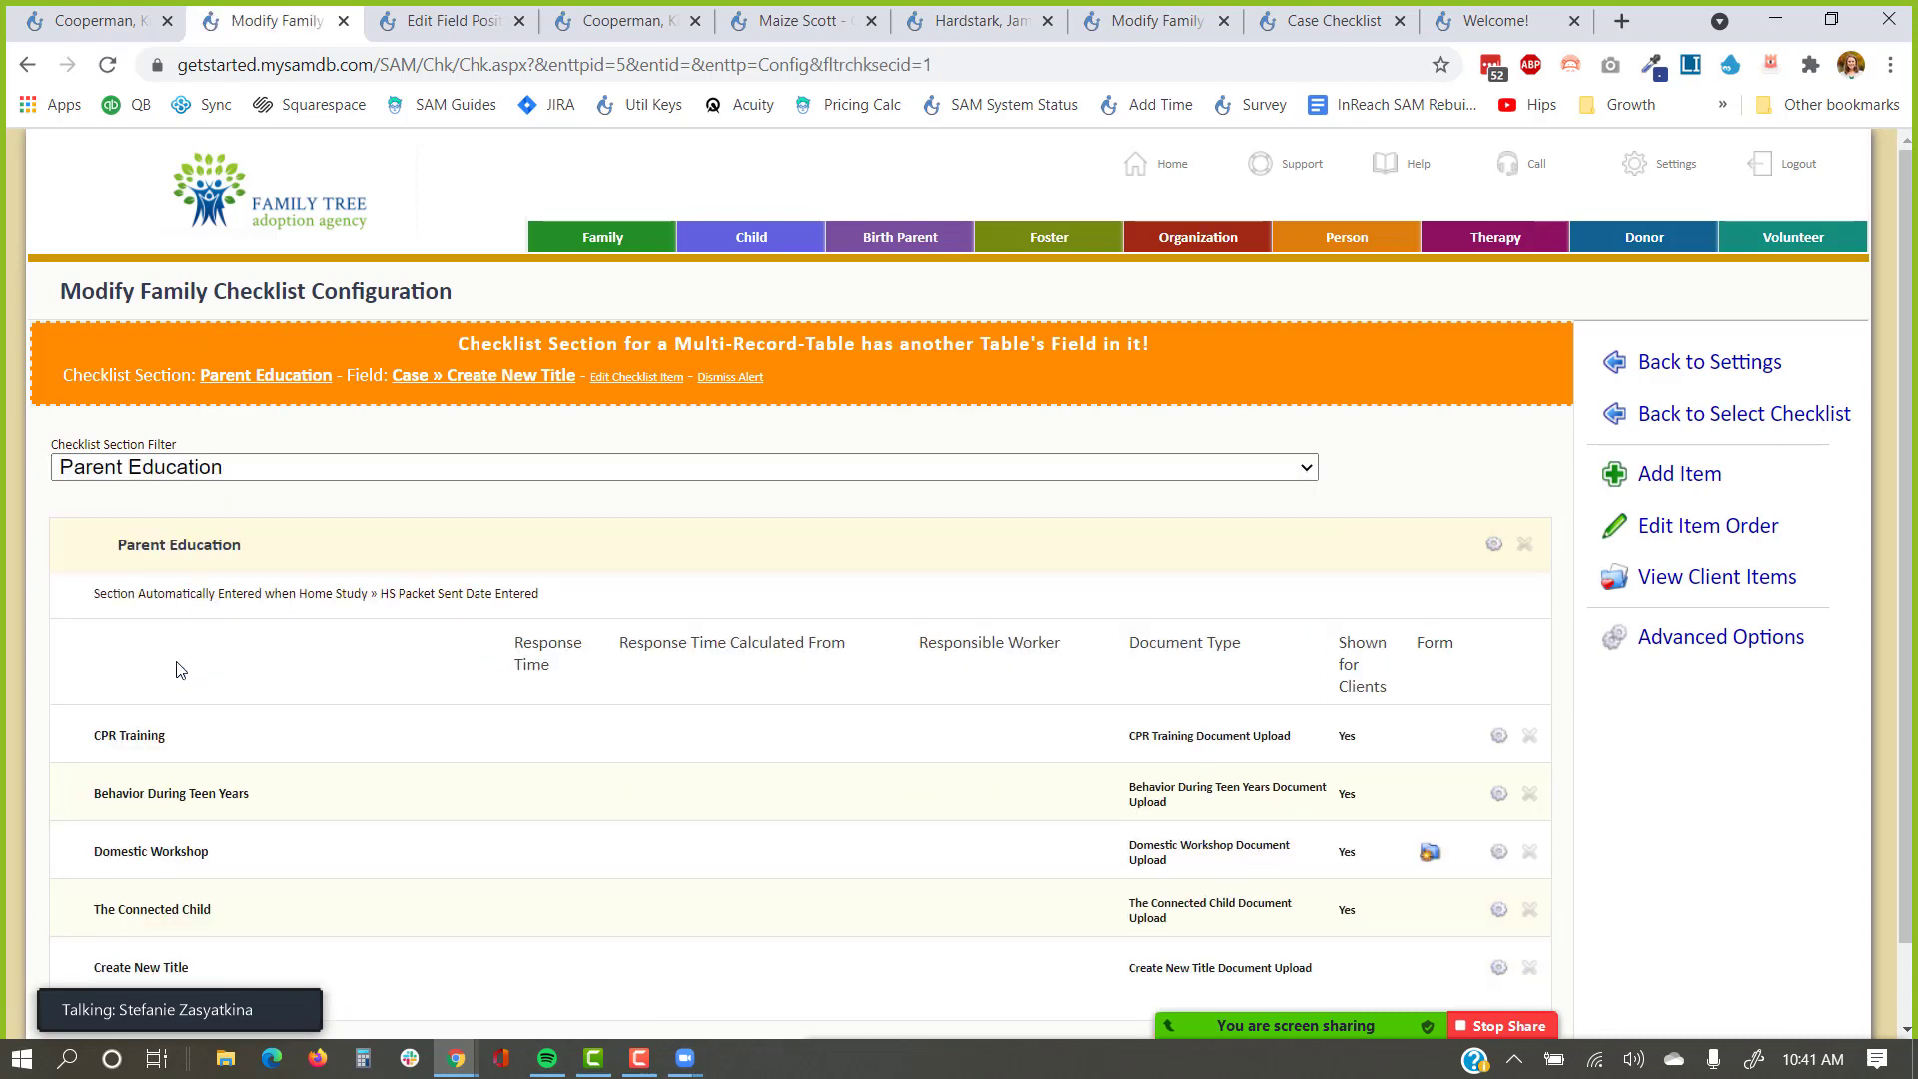
{"action": "scroll", "coordinate": [180, 669], "scroll_direction": "down", "scroll_amount": 1}
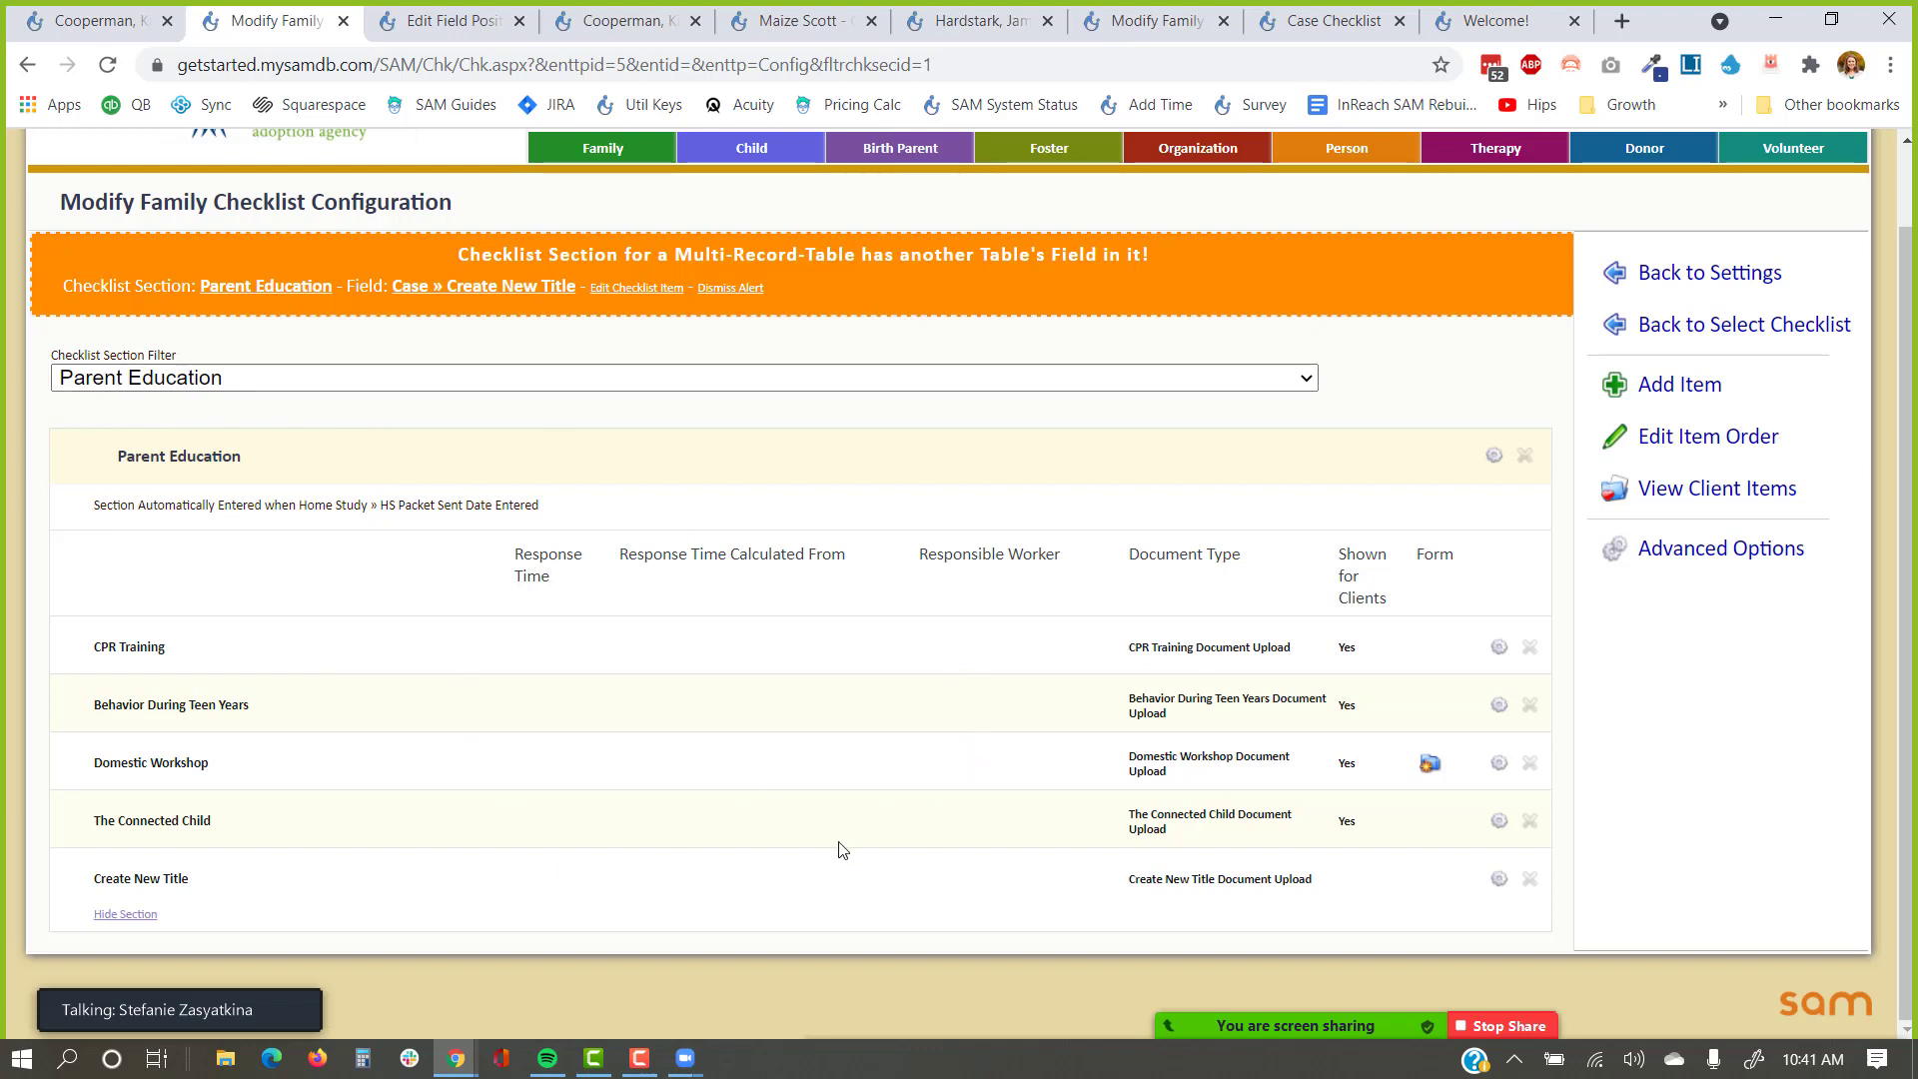
{"action": "left_click", "coordinate": [345, 380]}
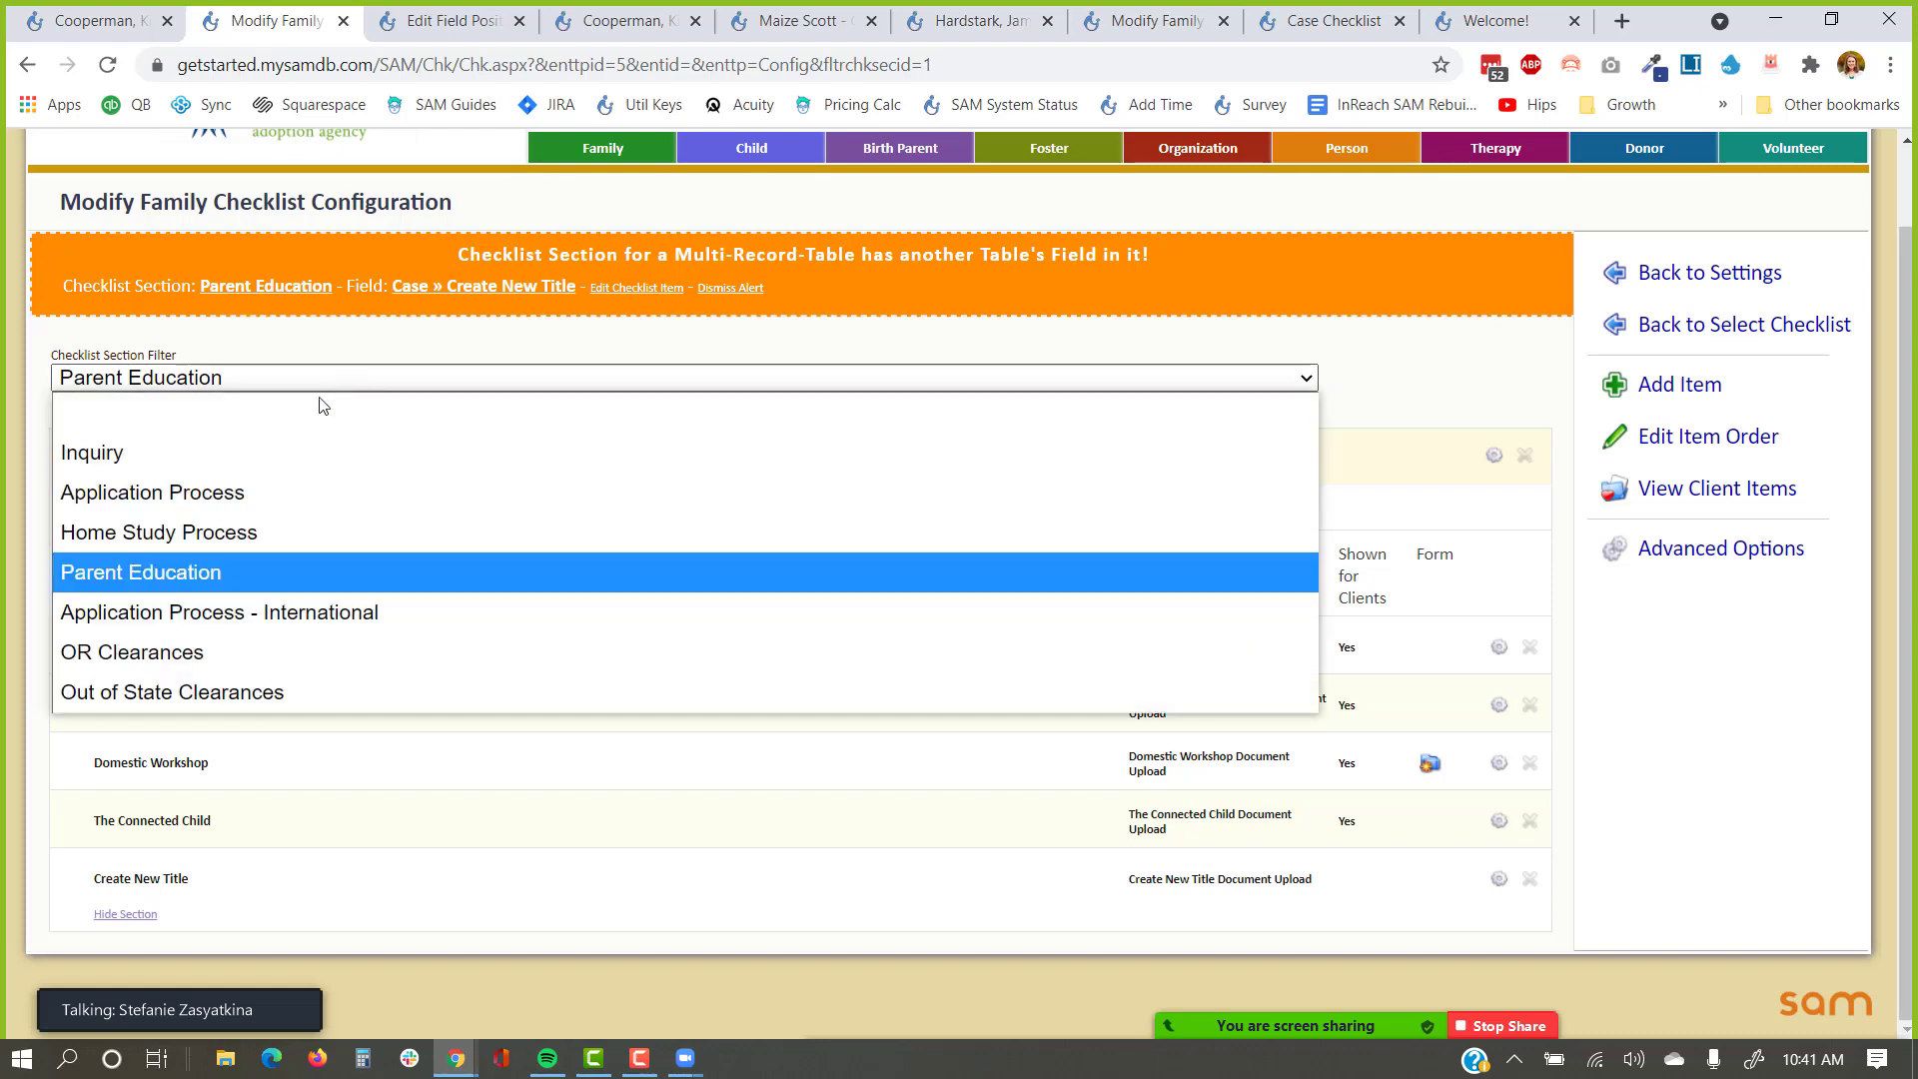
Pick the blank section filter option so all sections, starting with Inquiry, reappear.
{"action": "left_click", "coordinate": [295, 432]}
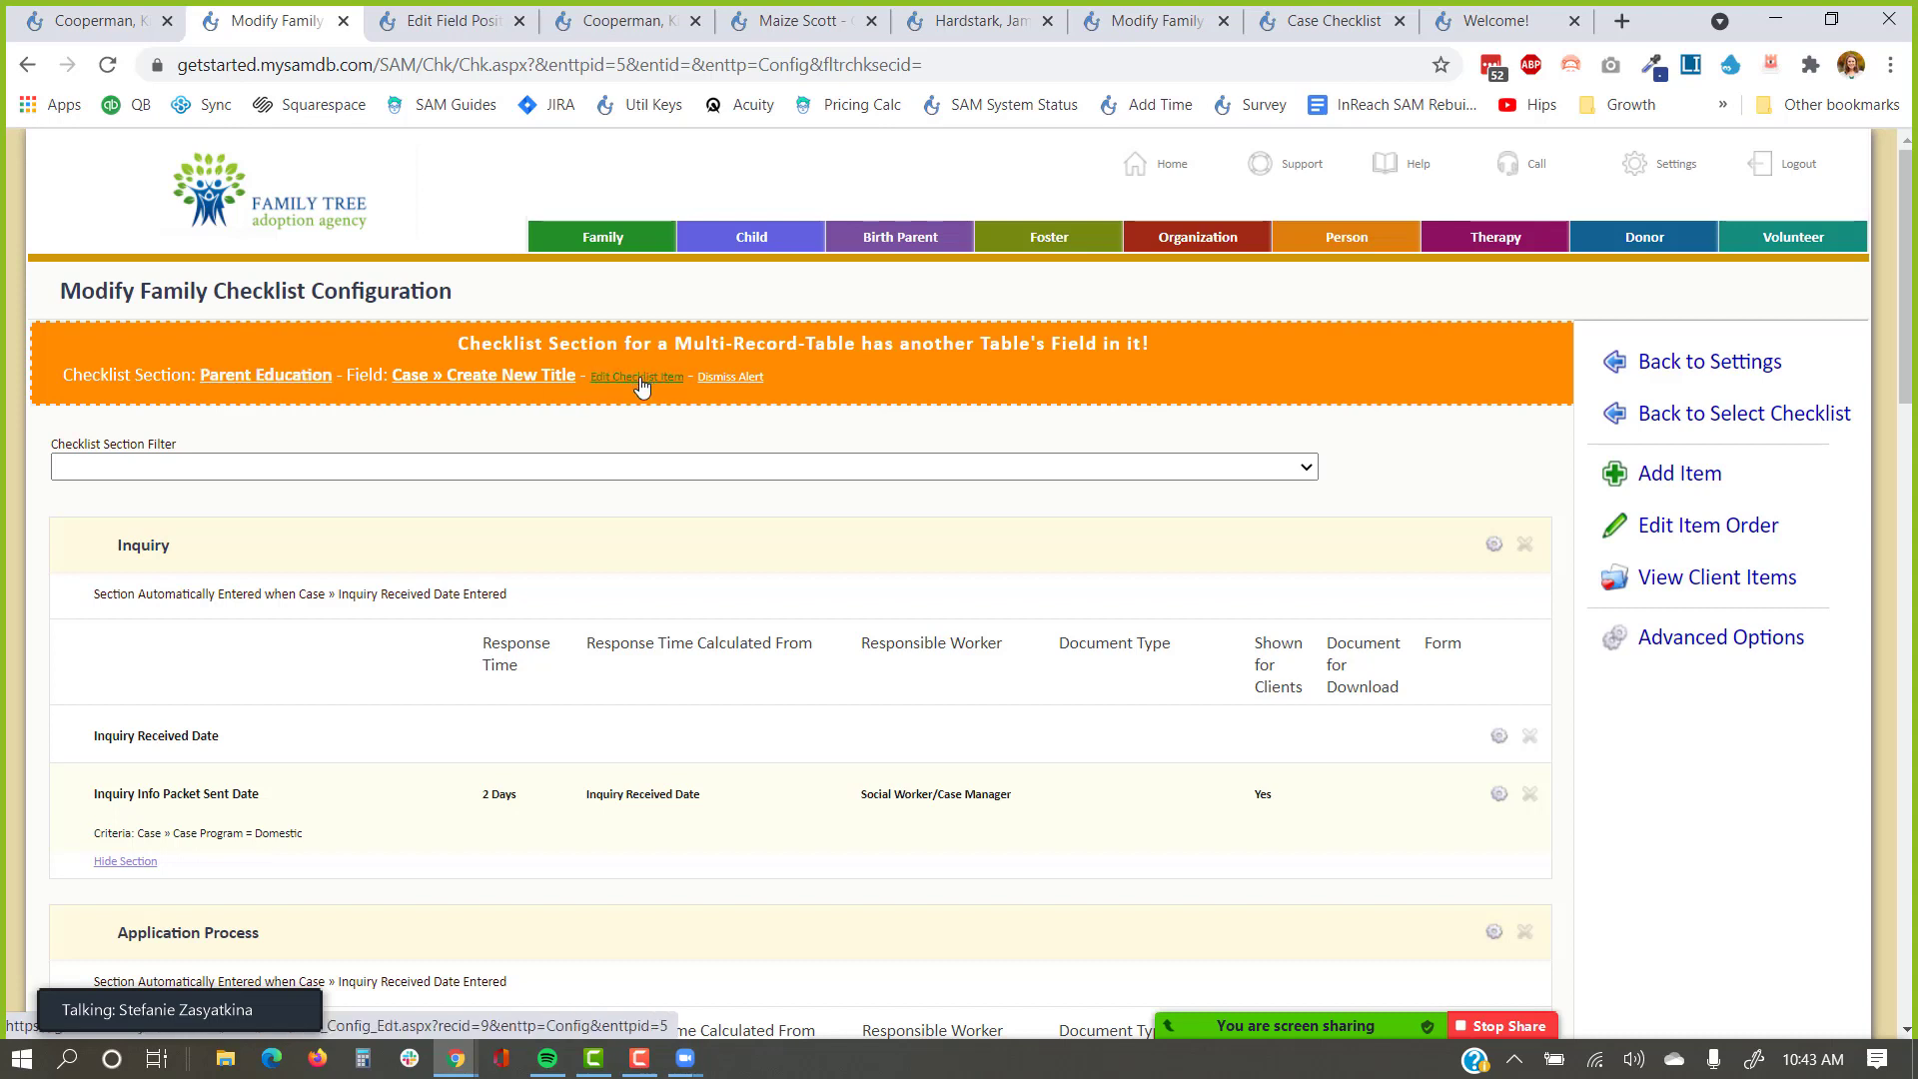
{"action": "left_click", "coordinate": [268, 386]}
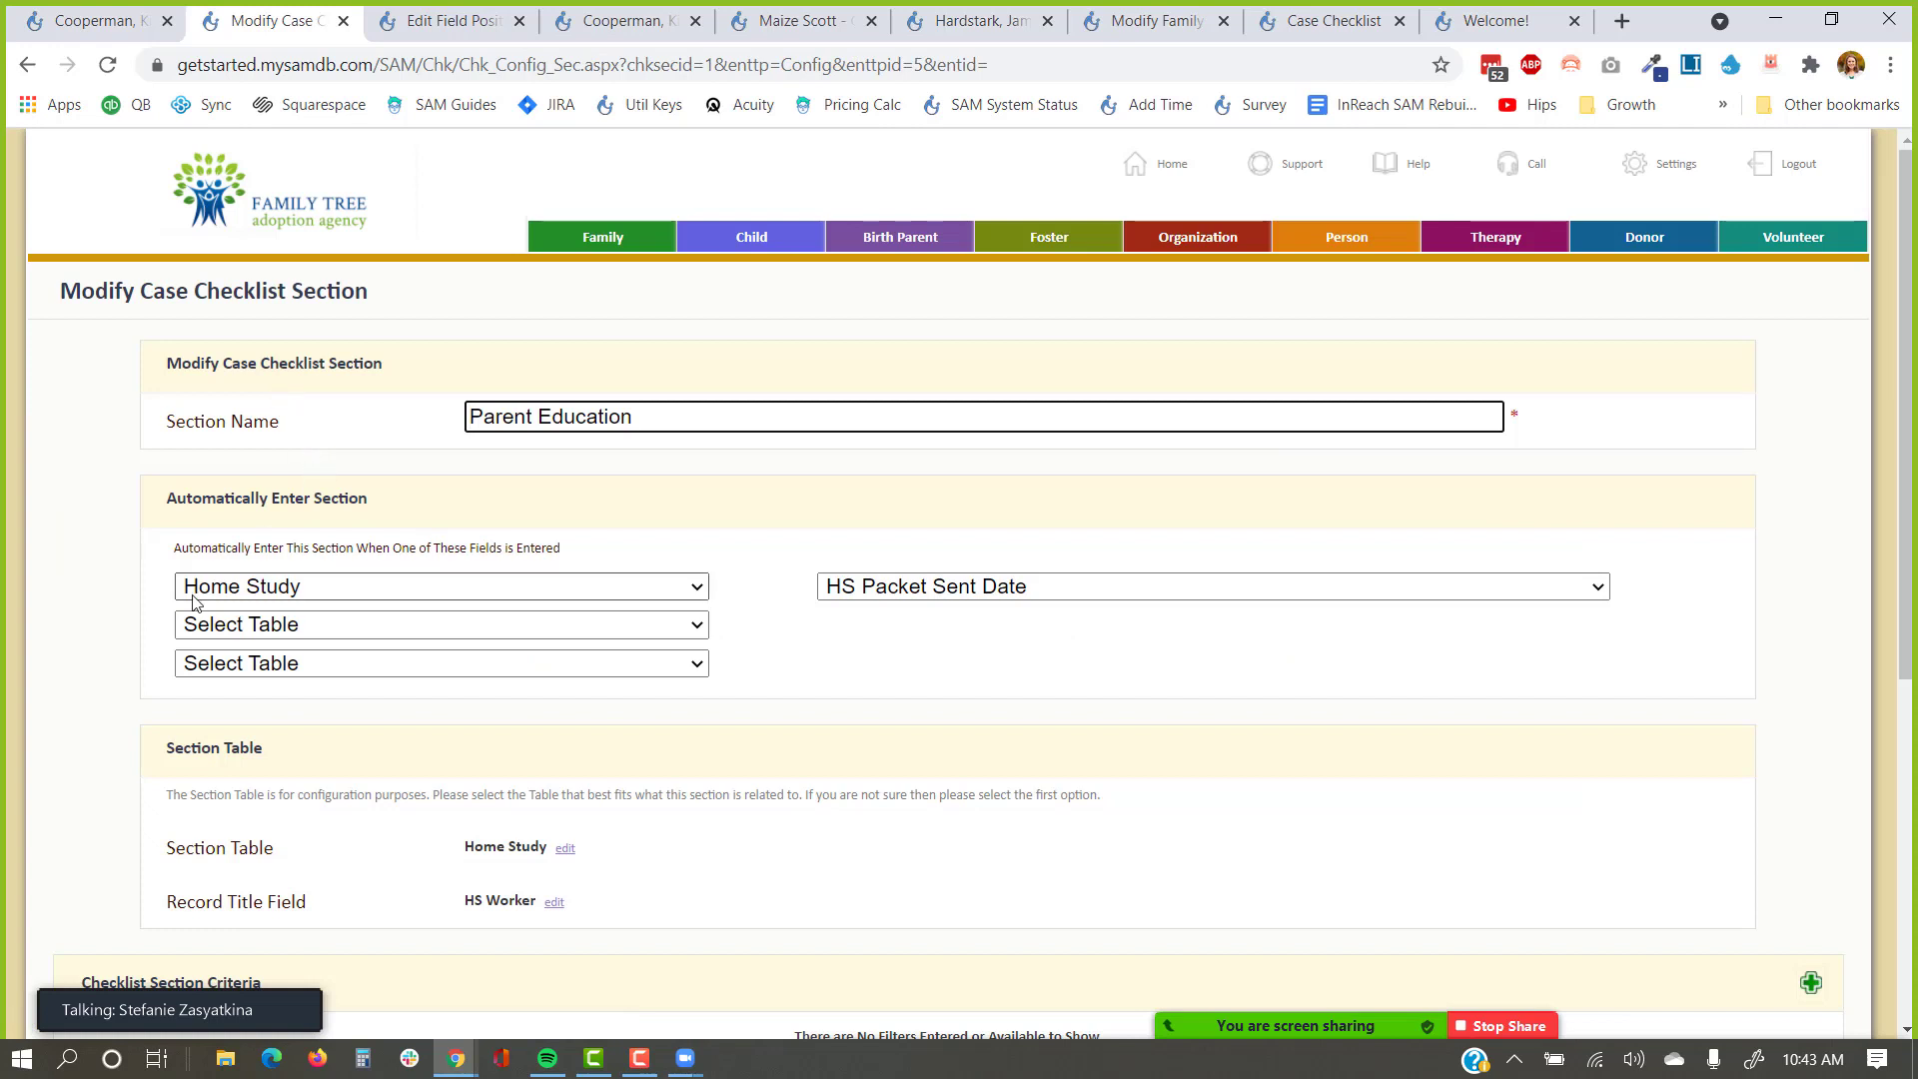
{"action": "scroll", "coordinate": [304, 639], "scroll_direction": "down", "scroll_amount": 1}
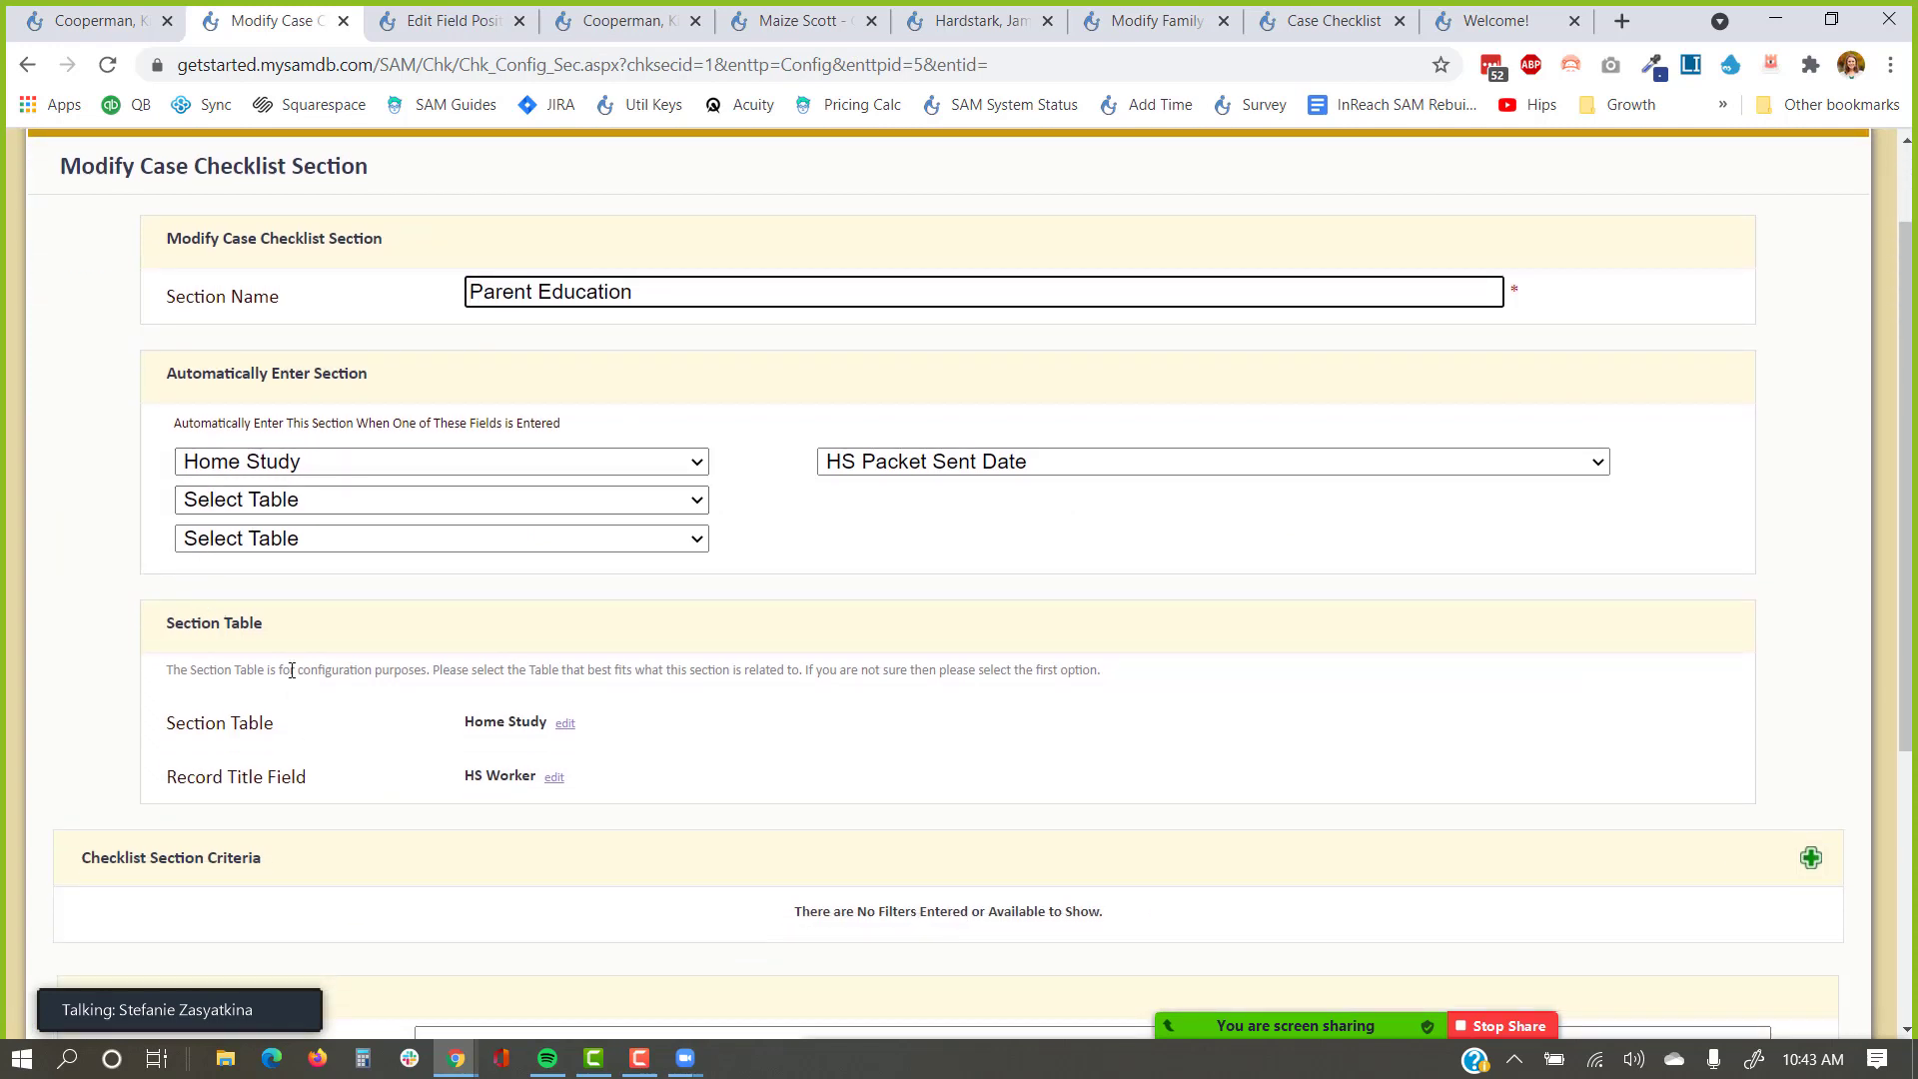
{"action": "left_click_drag", "start_coordinate": [290, 624], "coordinate": [136, 627]}
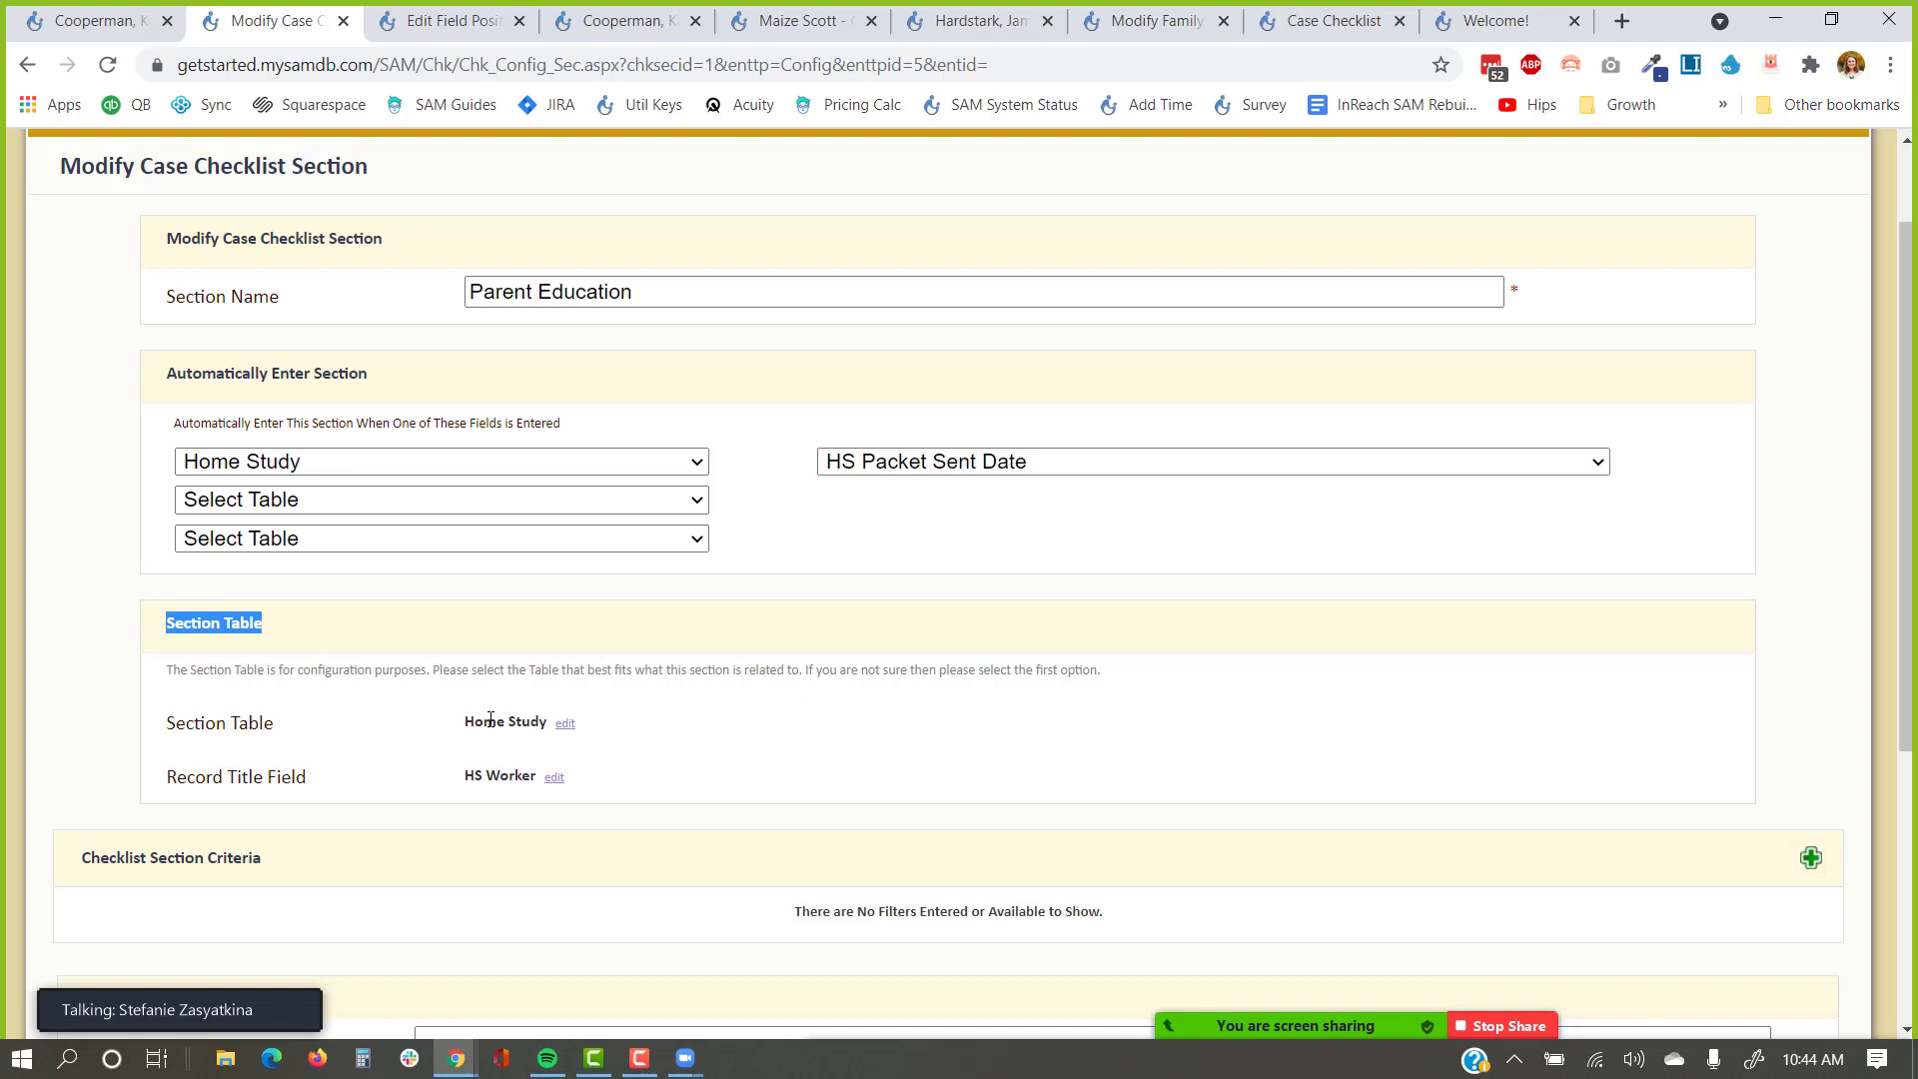
{"action": "left_click", "coordinate": [41, 69]}
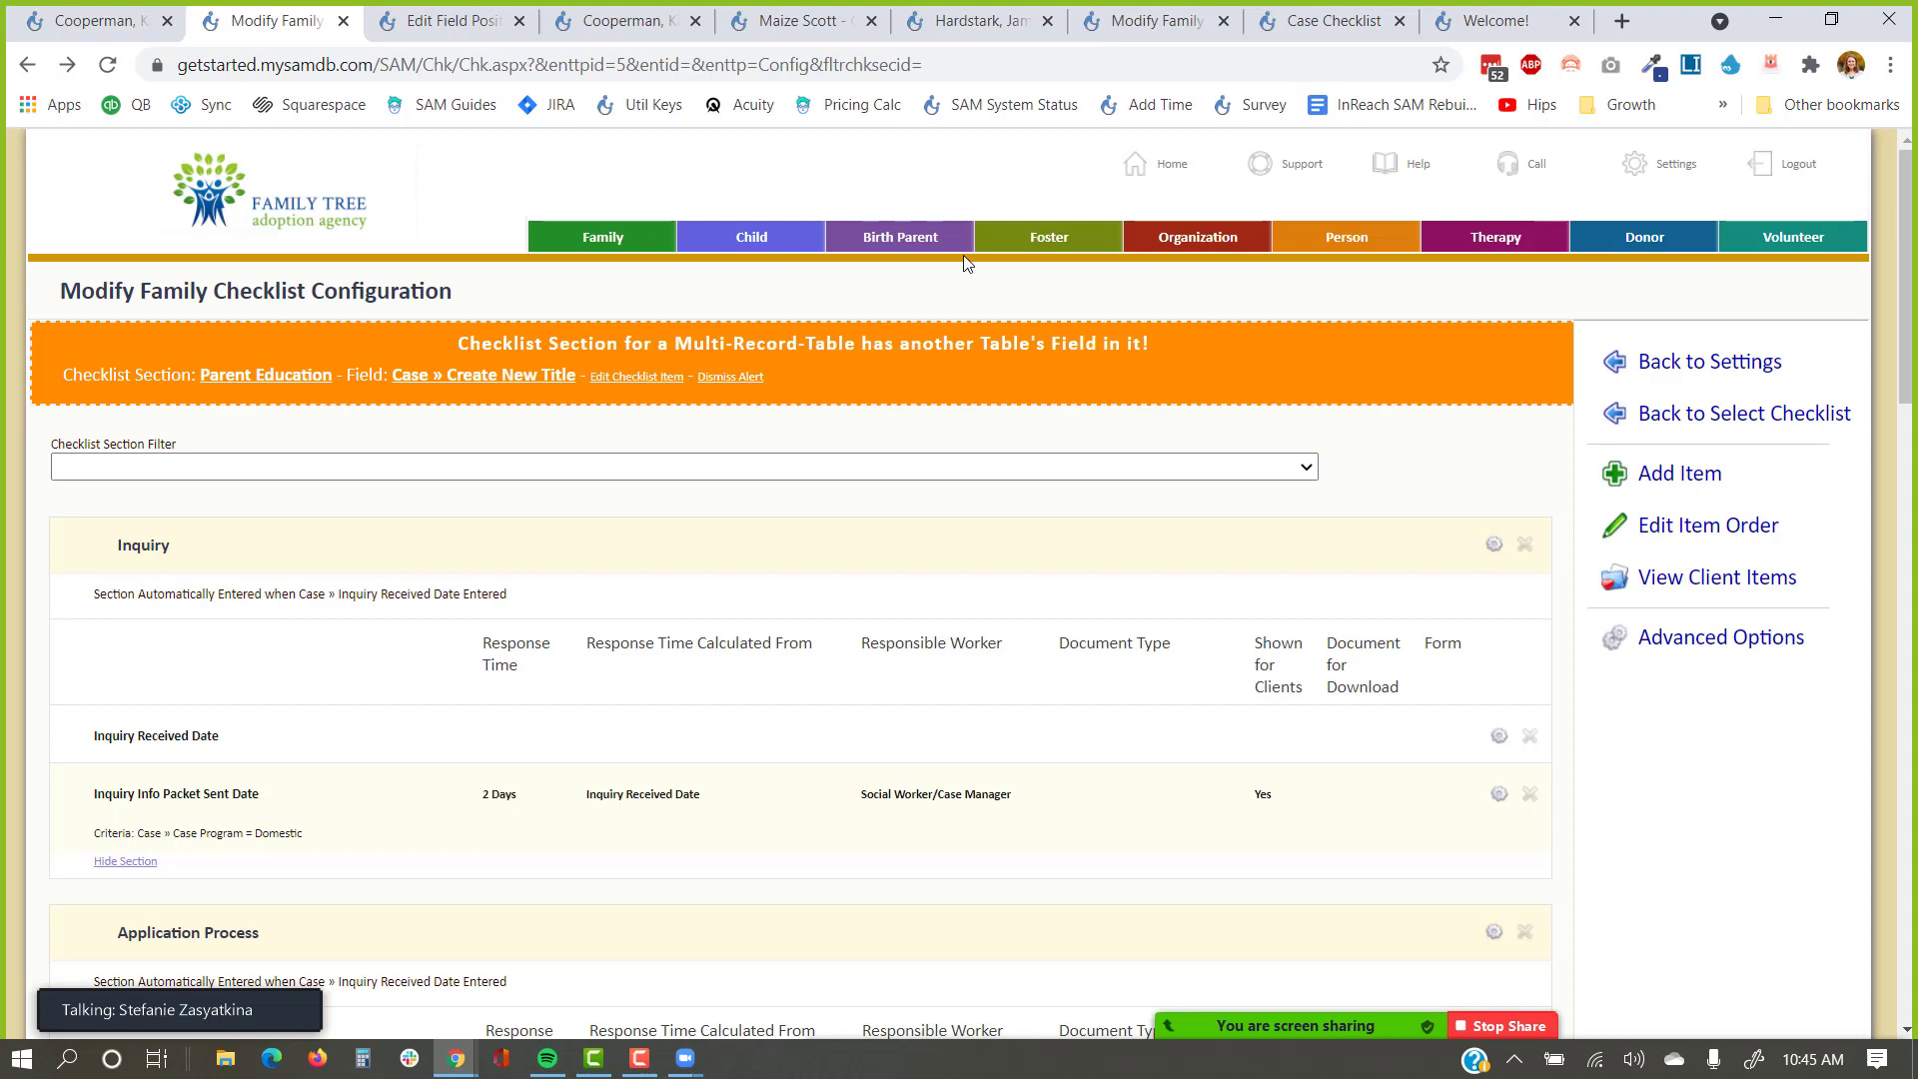
Open the SAM help center from the header Help link in an incognito window.
{"action": "left_click", "coordinate": [1356, 190]}
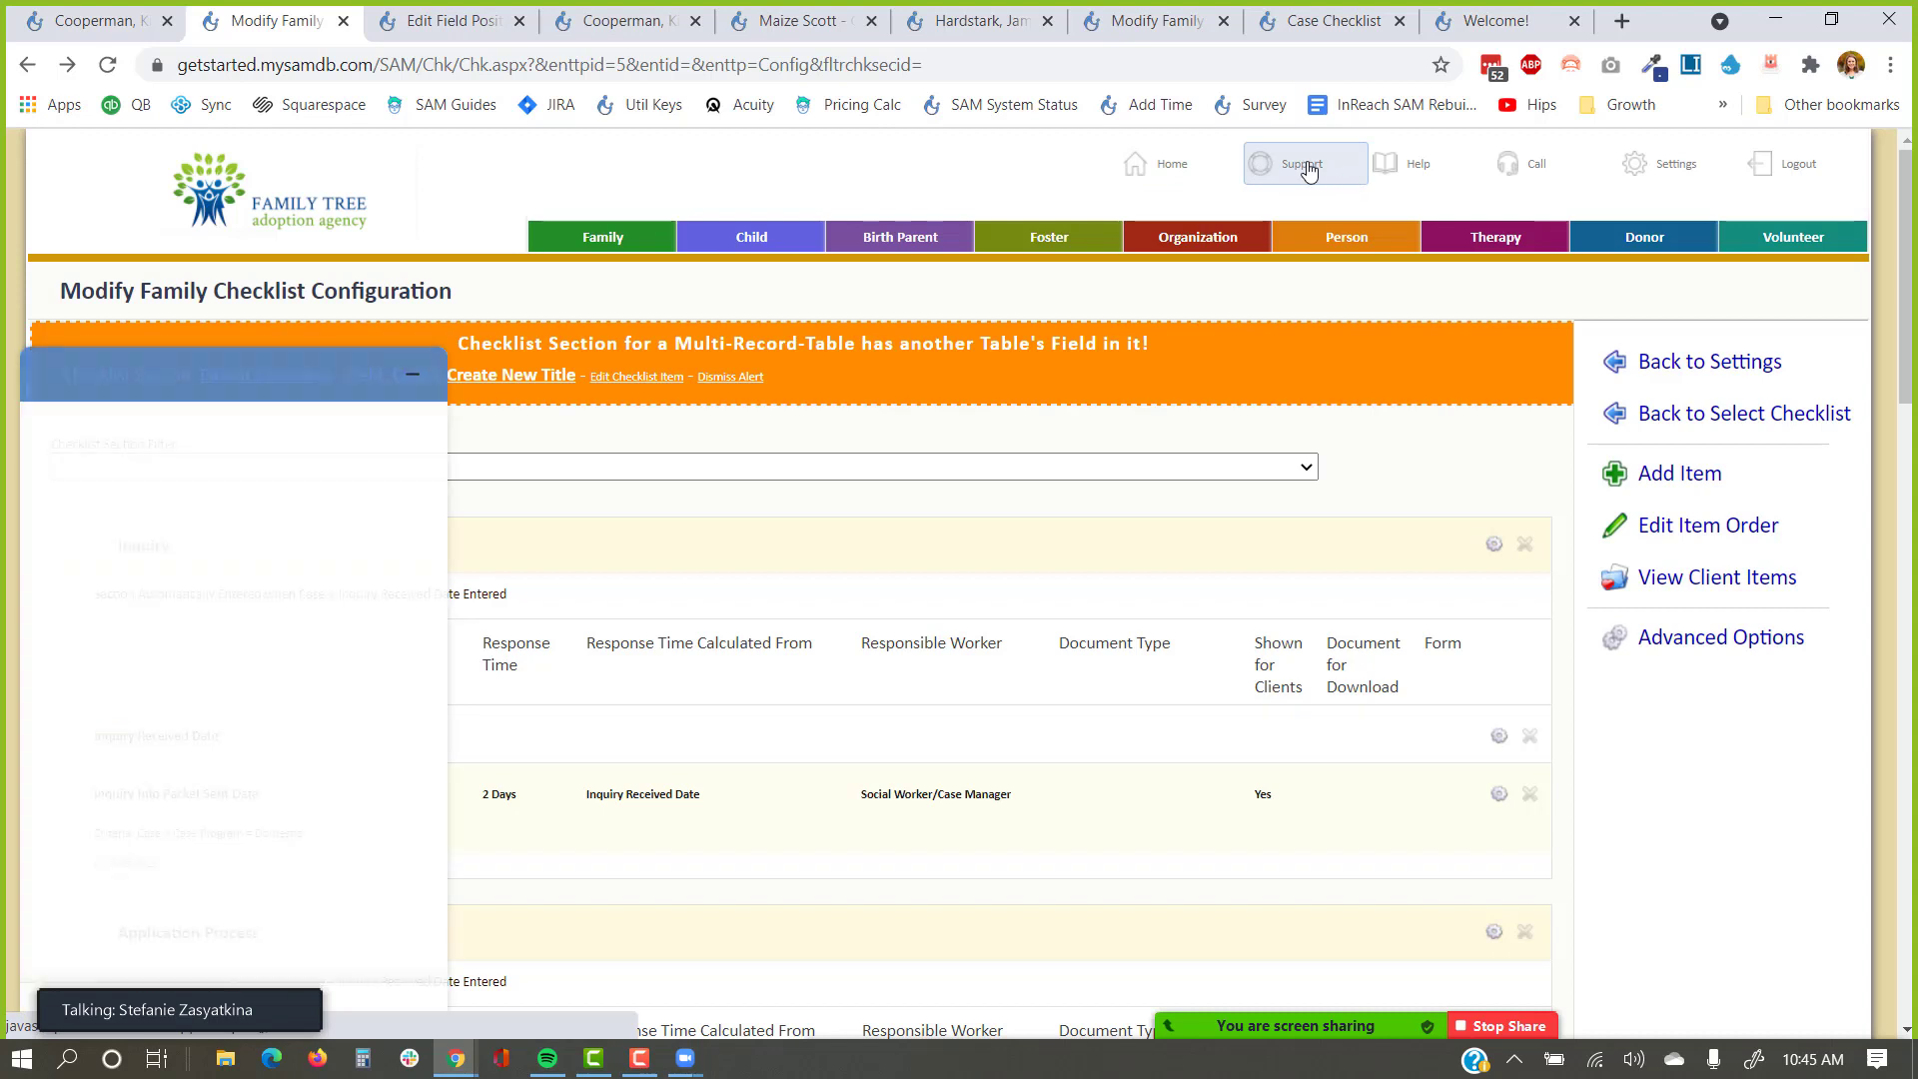
{"action": "left_click", "coordinate": [564, 334]}
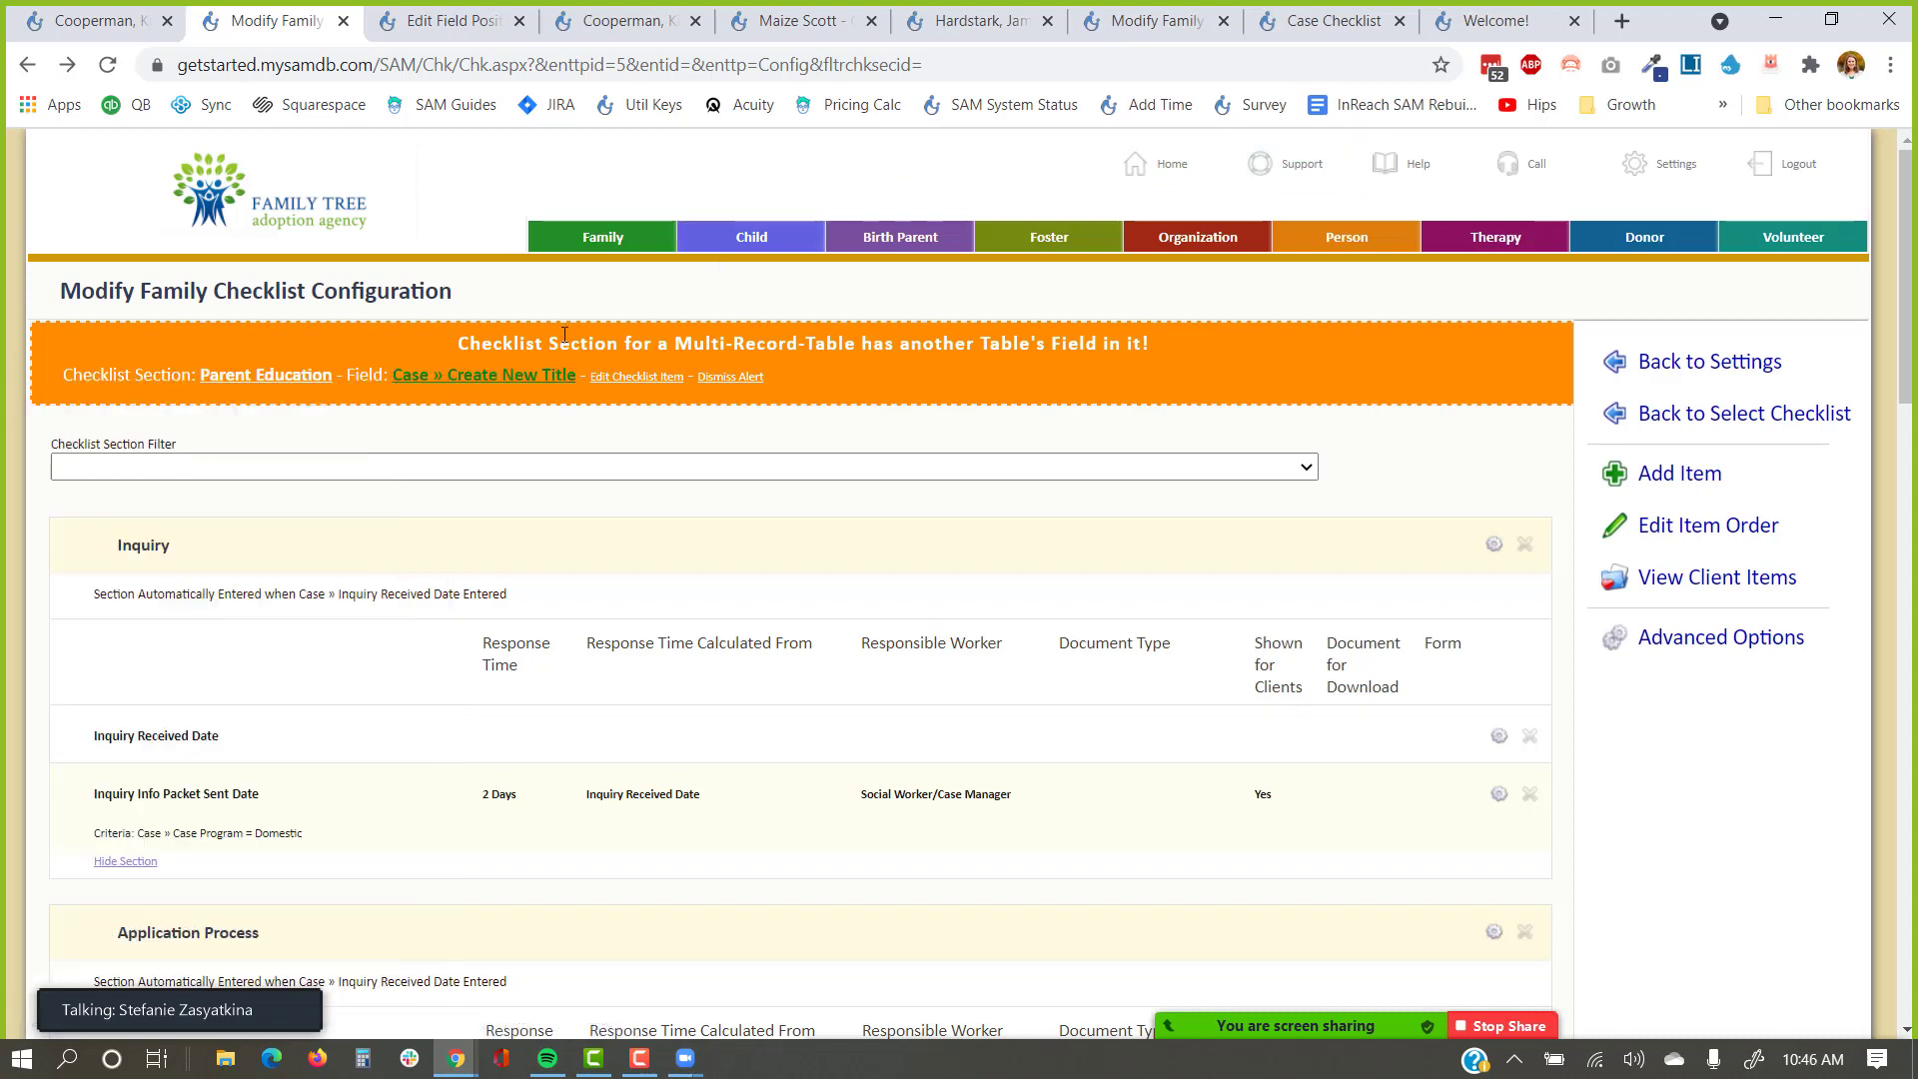
{"action": "right_click", "coordinate": [1383, 166]}
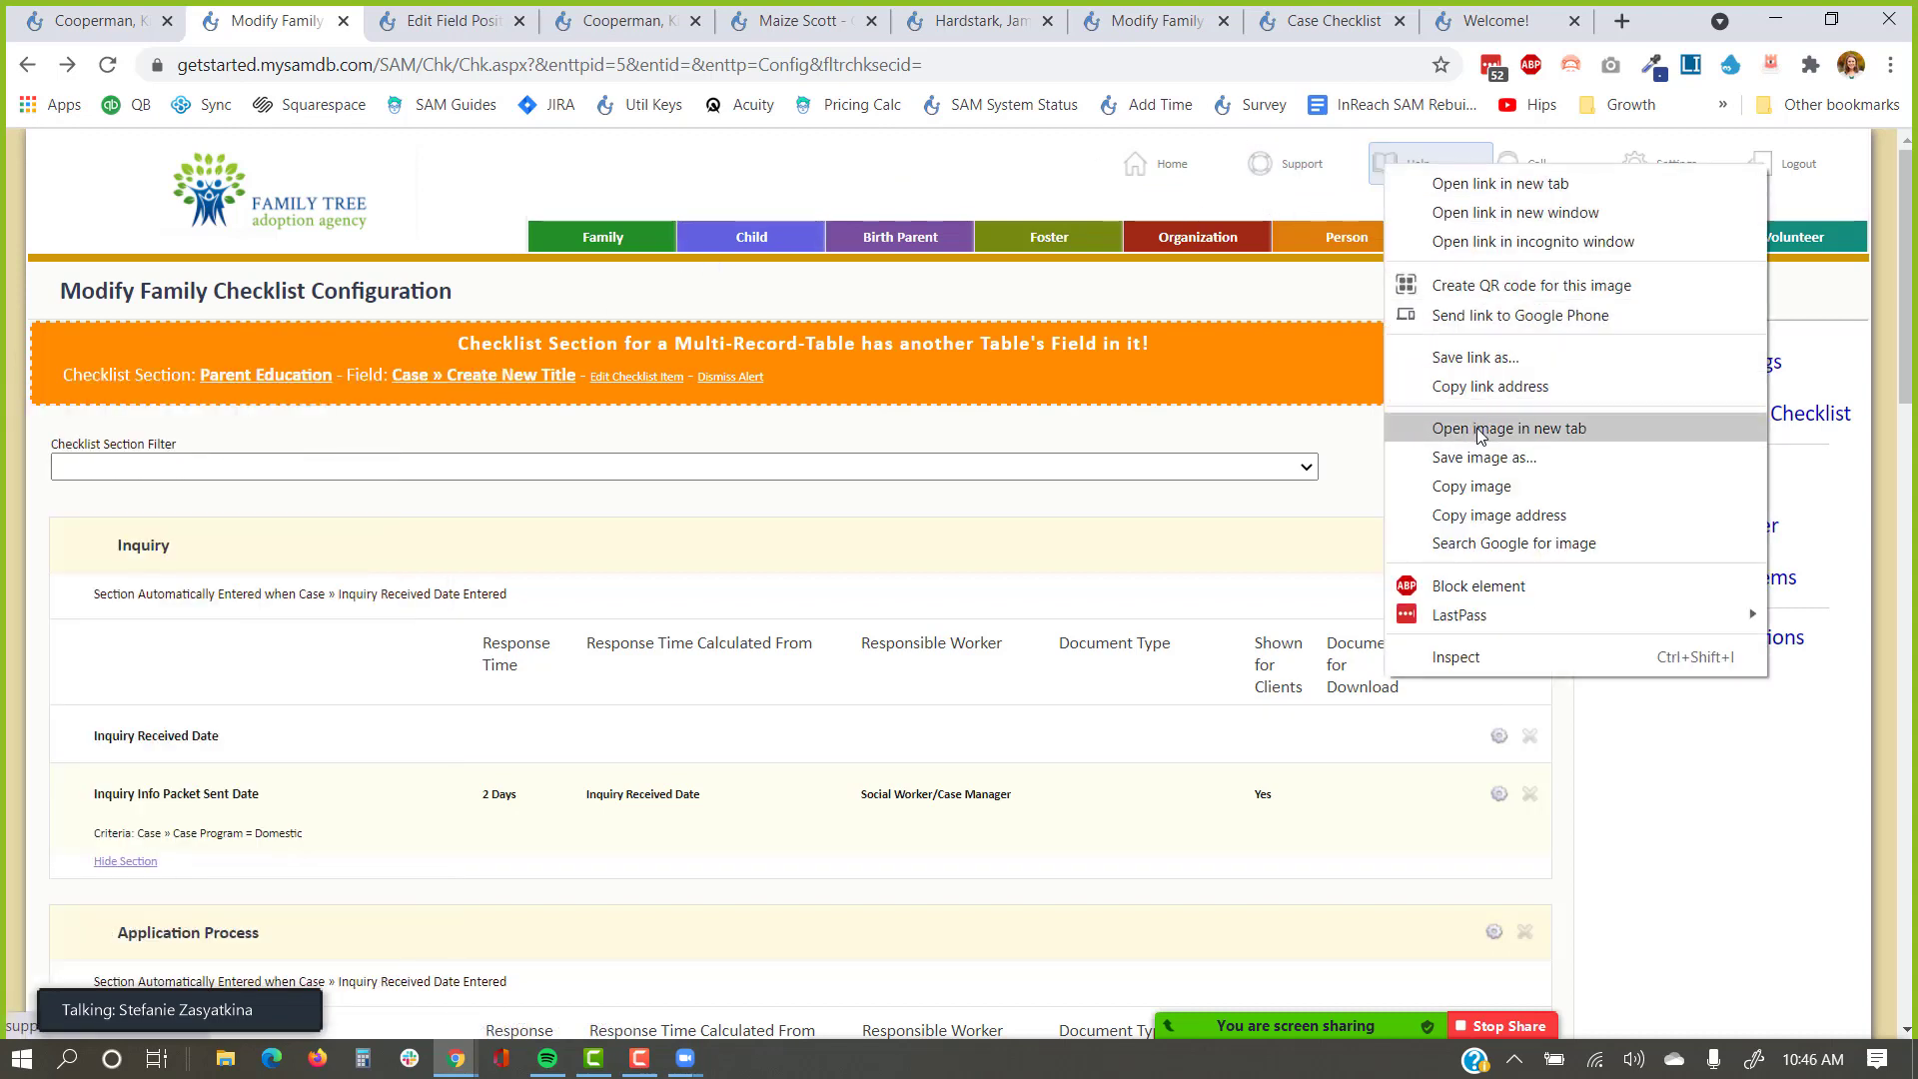
{"action": "left_click", "coordinate": [1456, 241]}
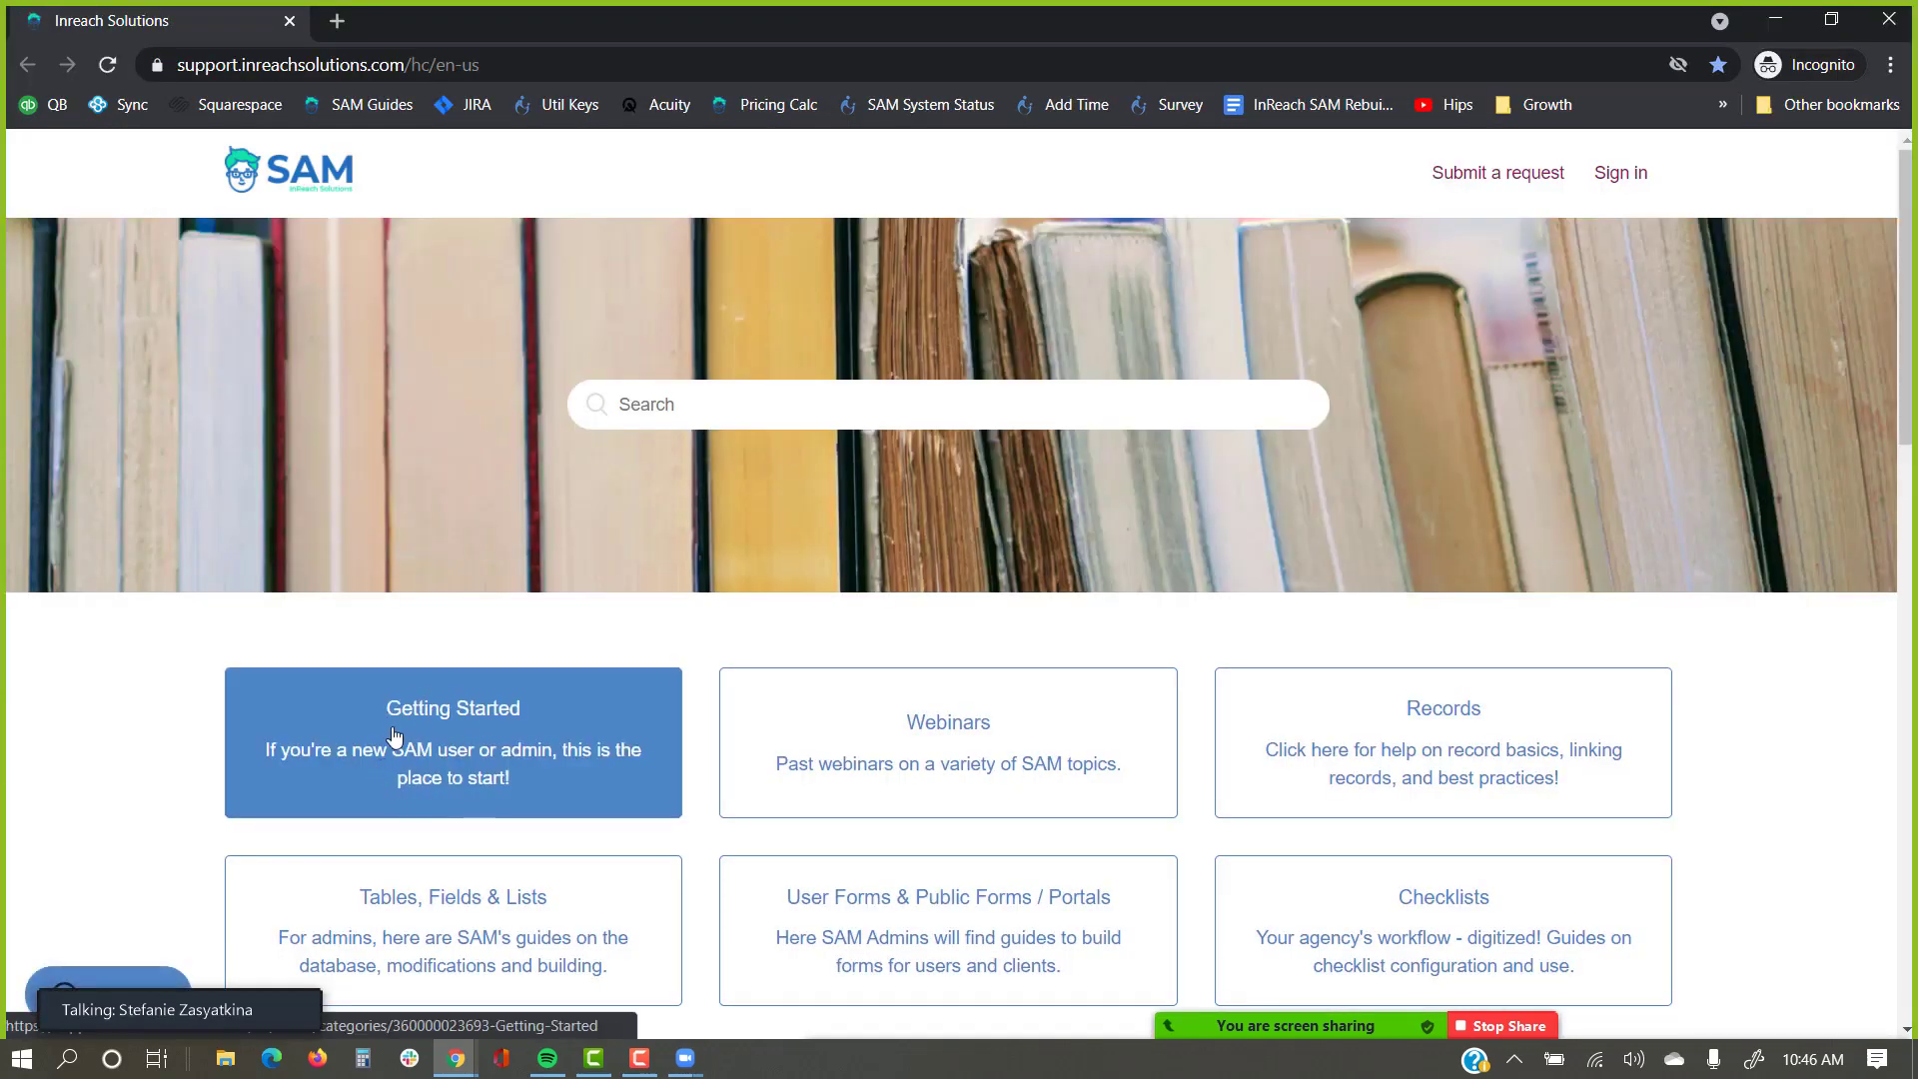
Browse the Getting Started help articles, then close the help center window.
{"action": "left_click", "coordinate": [436, 706]}
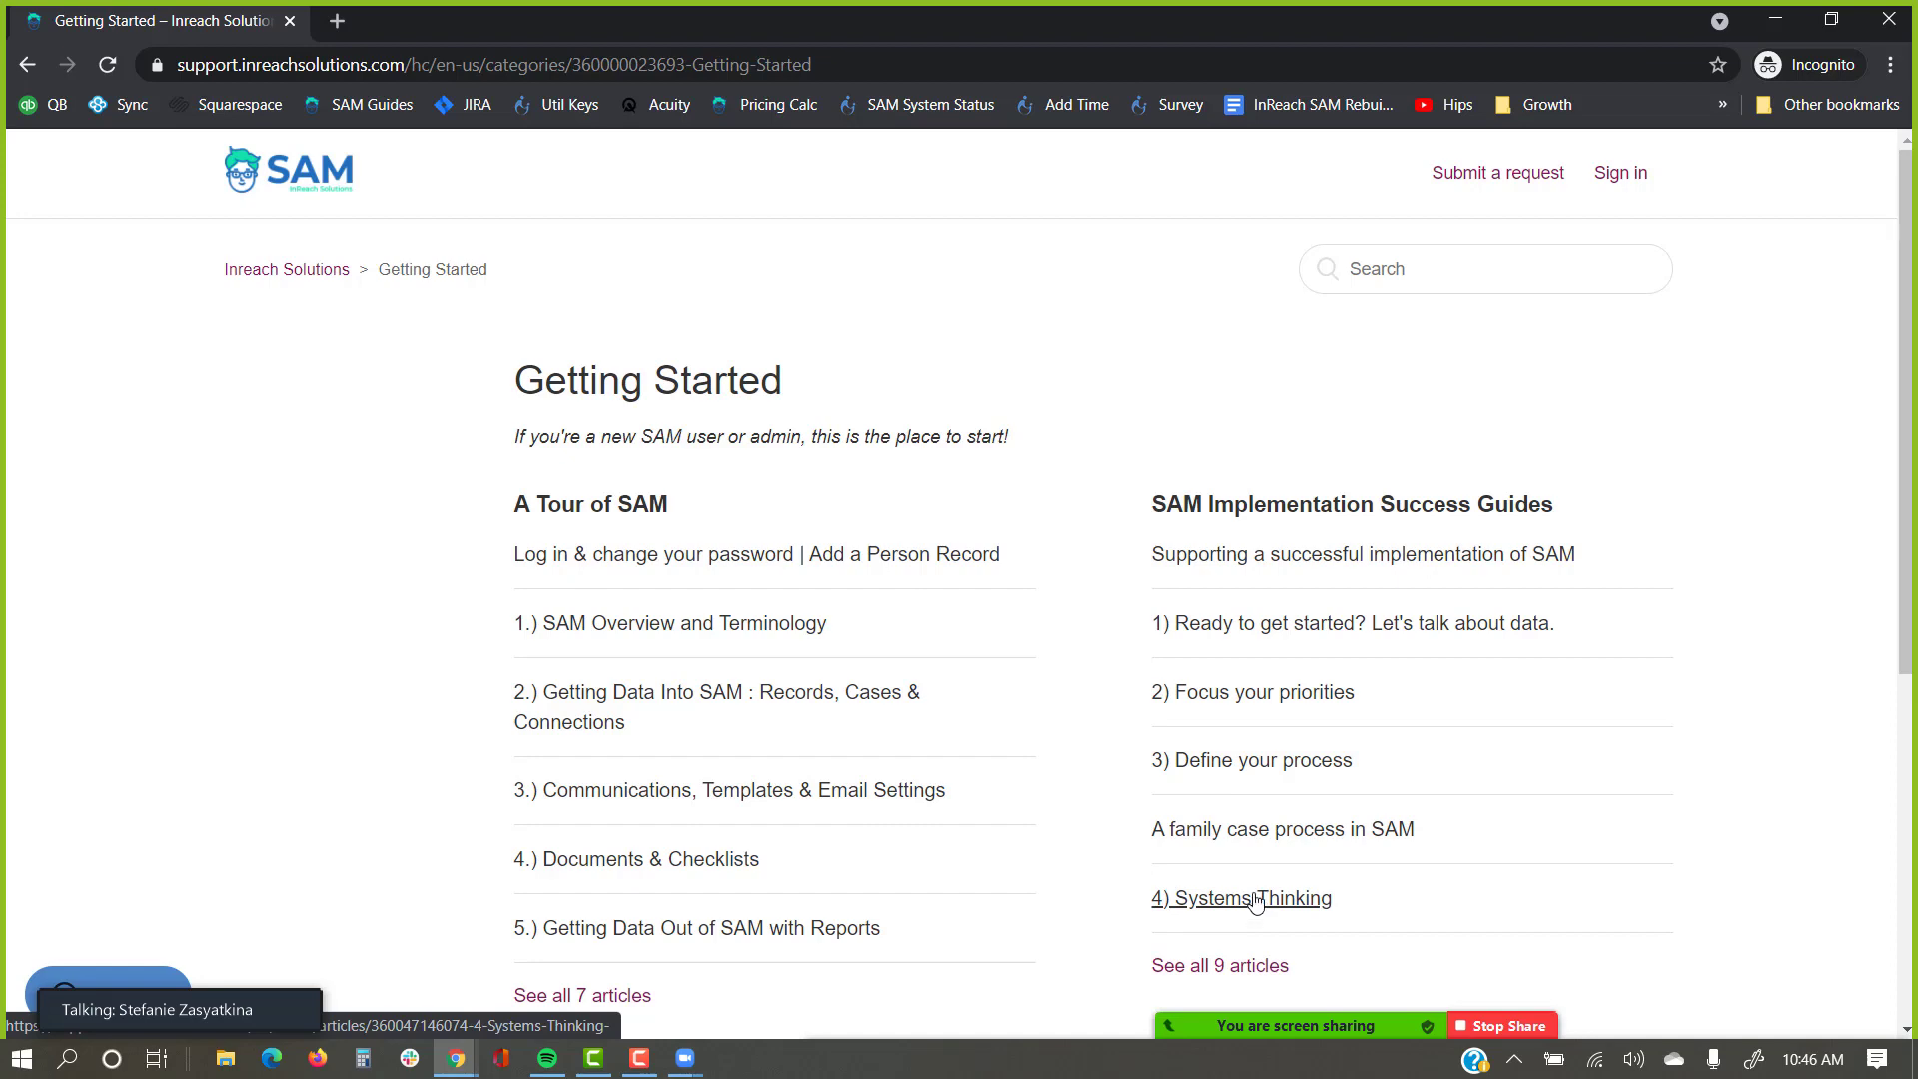
{"action": "left_click", "coordinate": [1897, 20]}
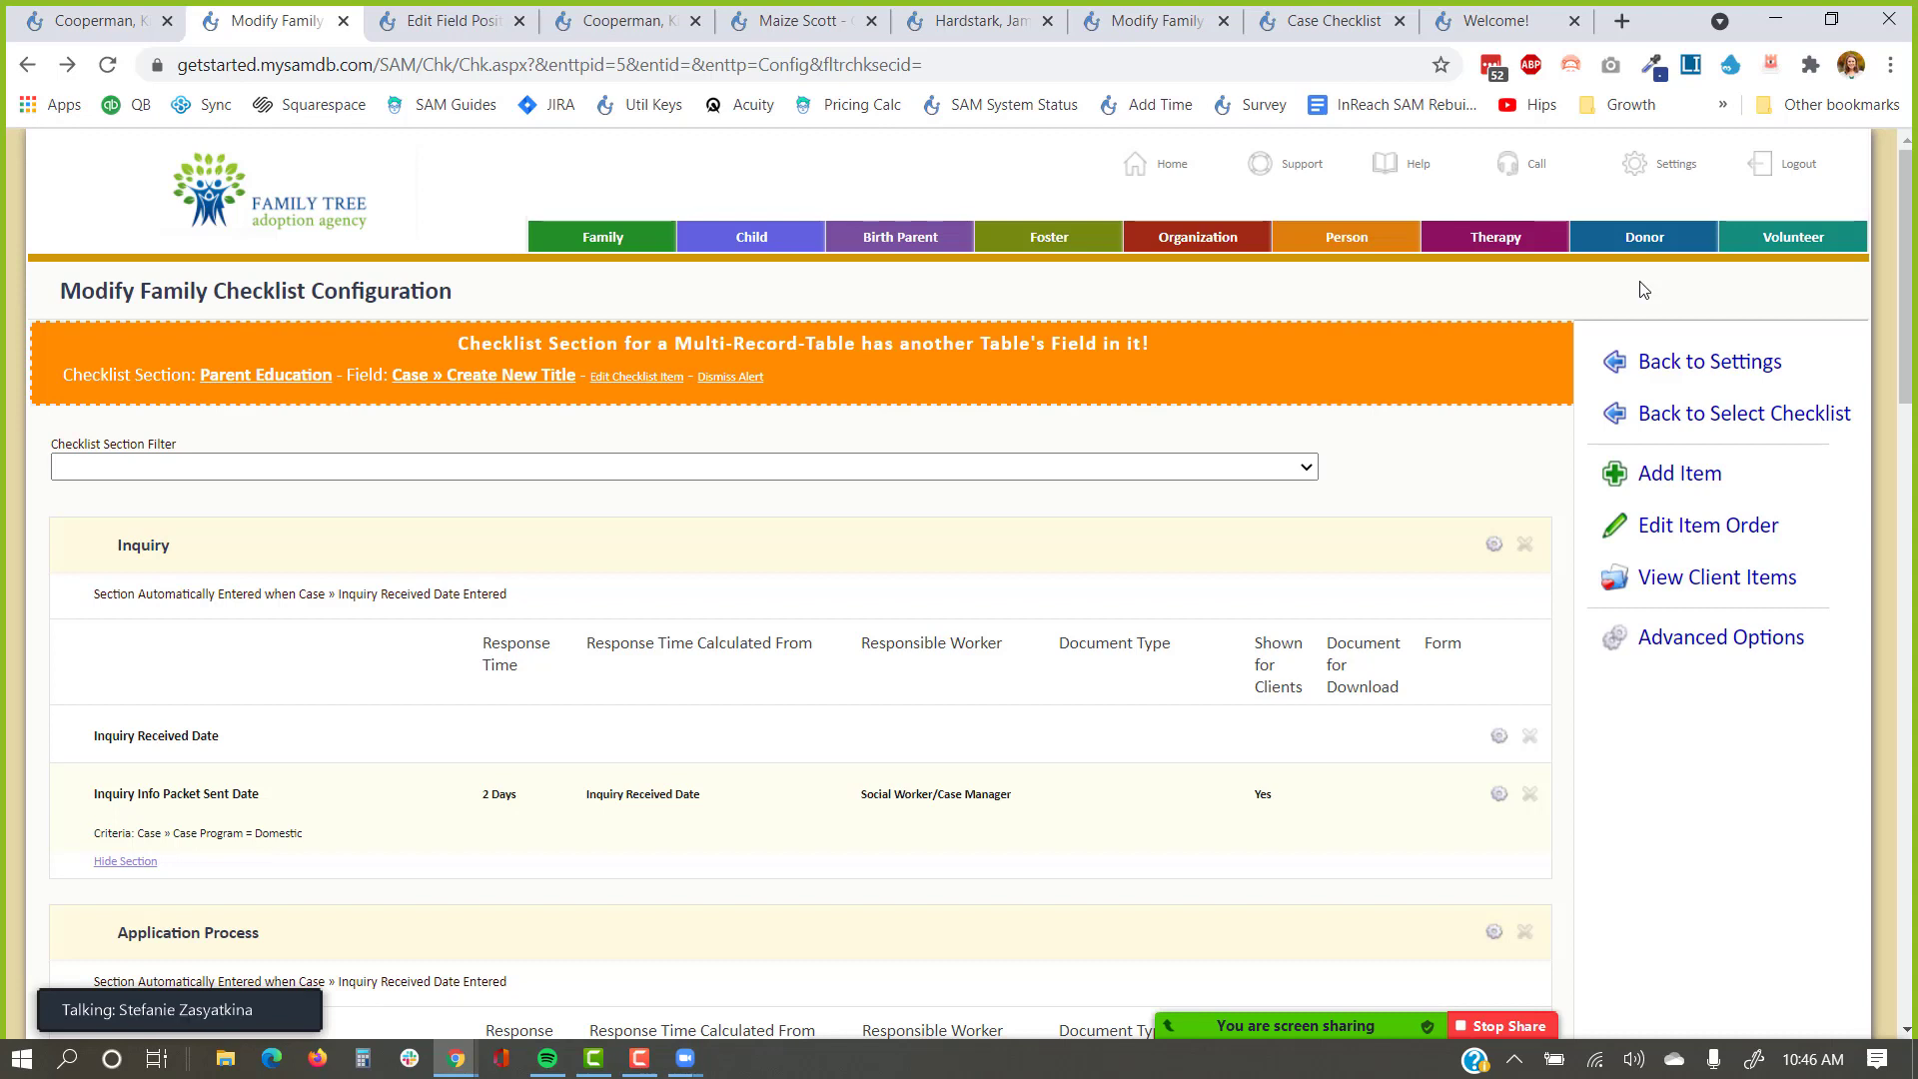
Collapse the Inquiry and Application Process sections so Home Study Process is listed first.
{"action": "left_click", "coordinate": [112, 865]}
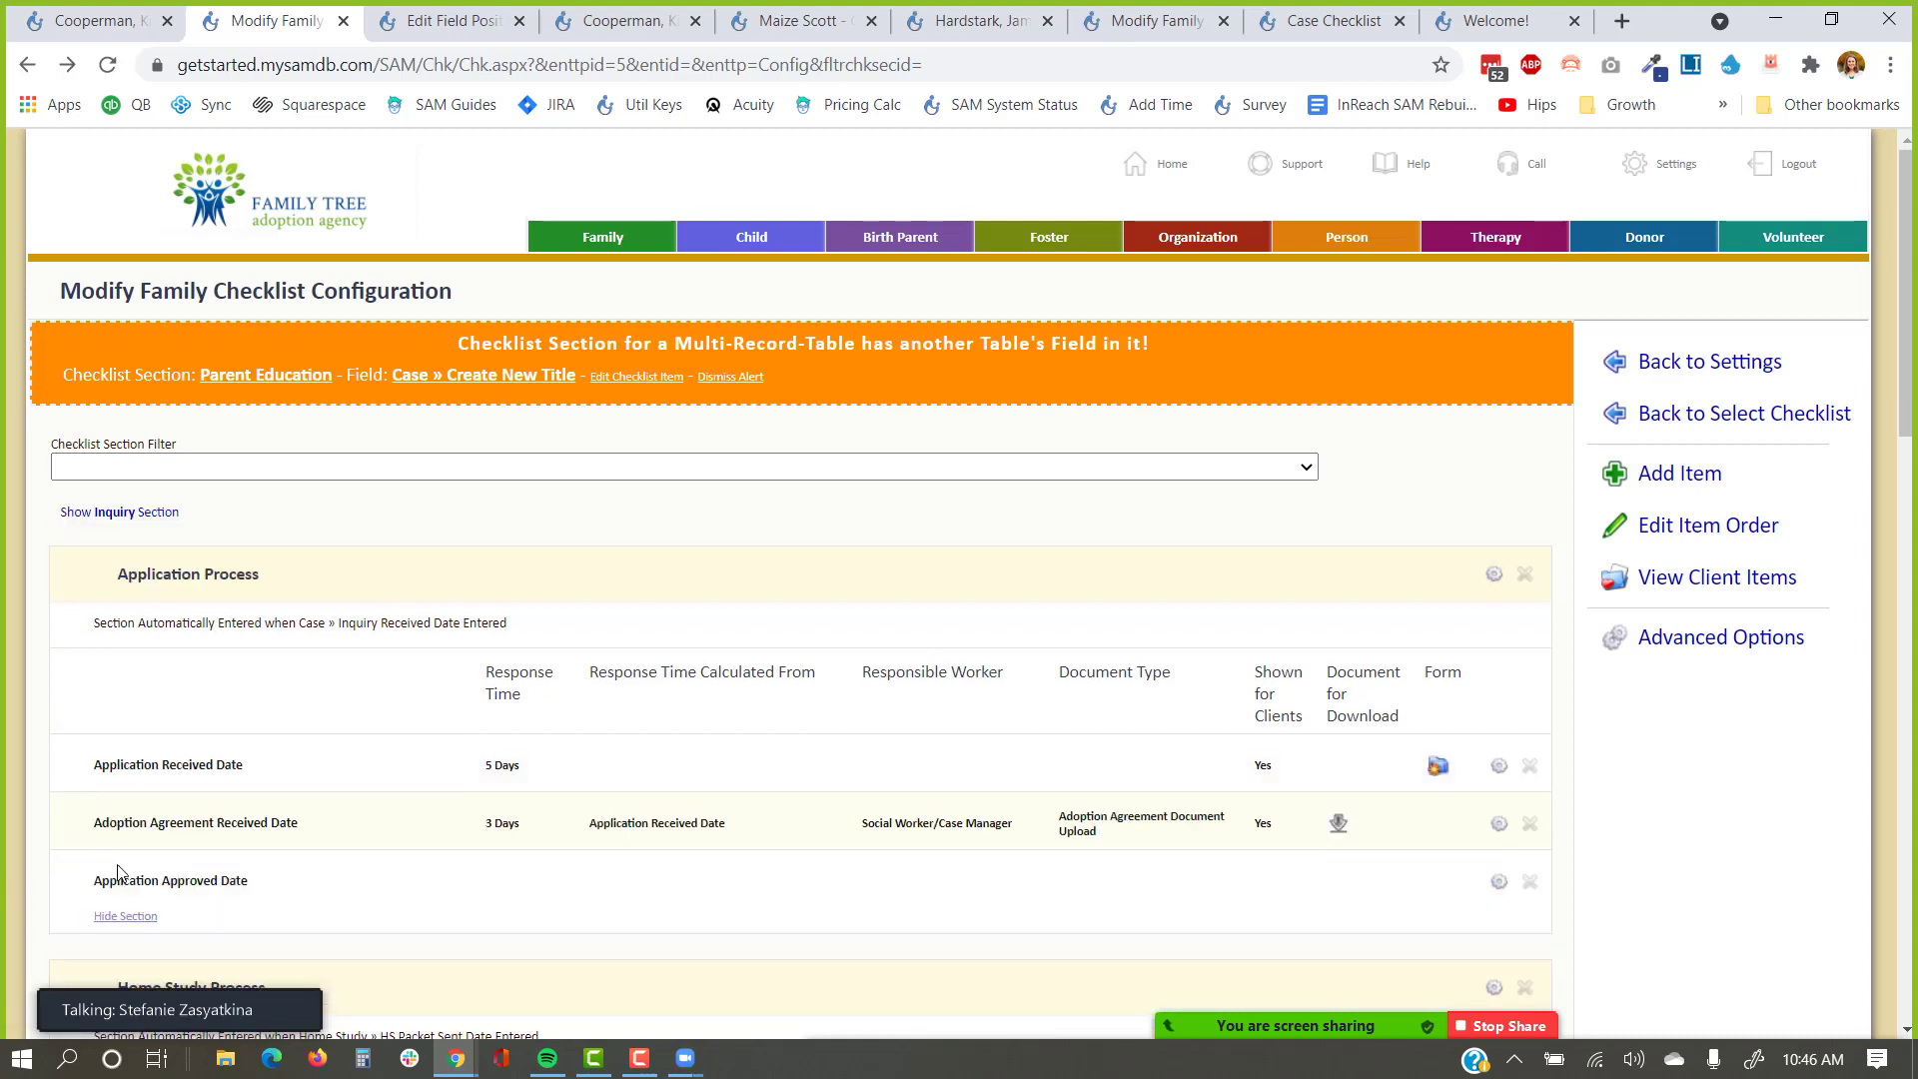
{"action": "scroll", "coordinate": [126, 799], "scroll_direction": "down", "scroll_amount": 1}
{"action": "left_click", "coordinate": [126, 796]}
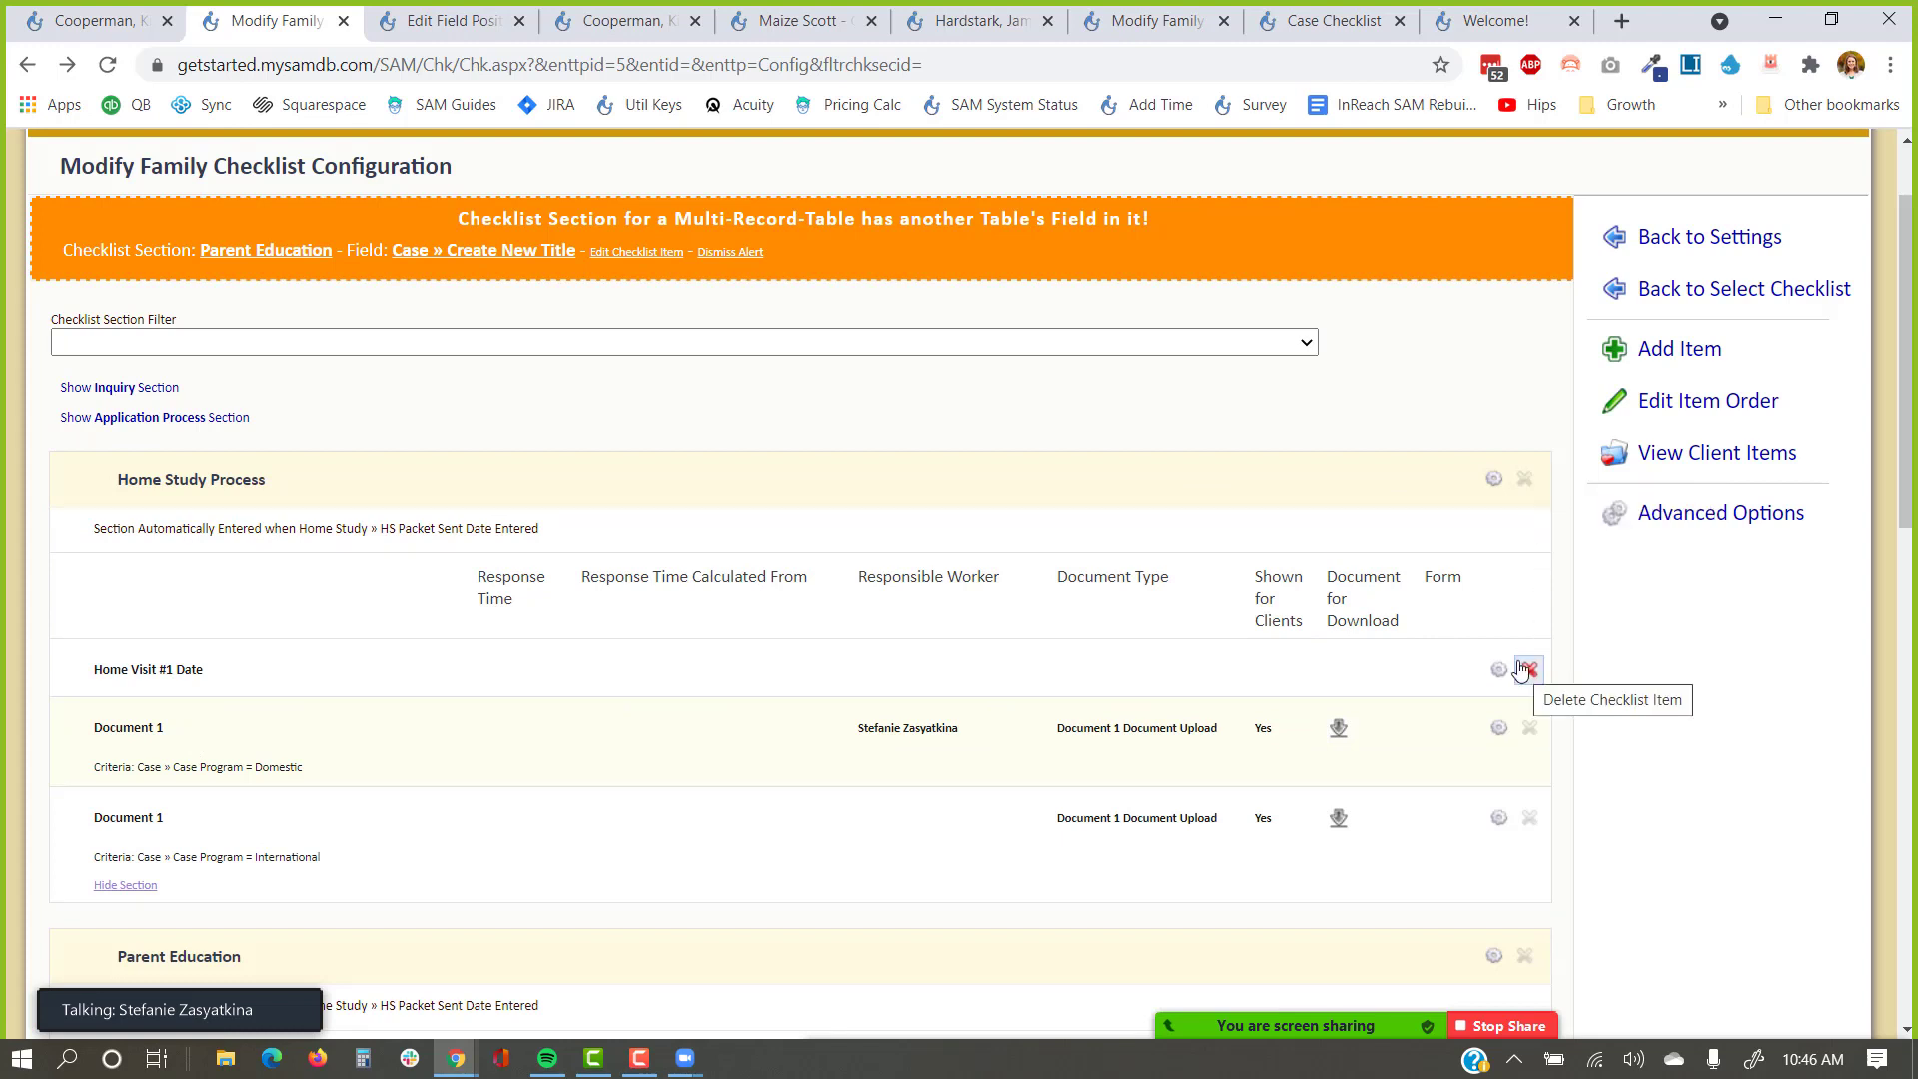
{"action": "left_click_drag", "start_coordinate": [525, 168], "coordinate": [38, 195]}
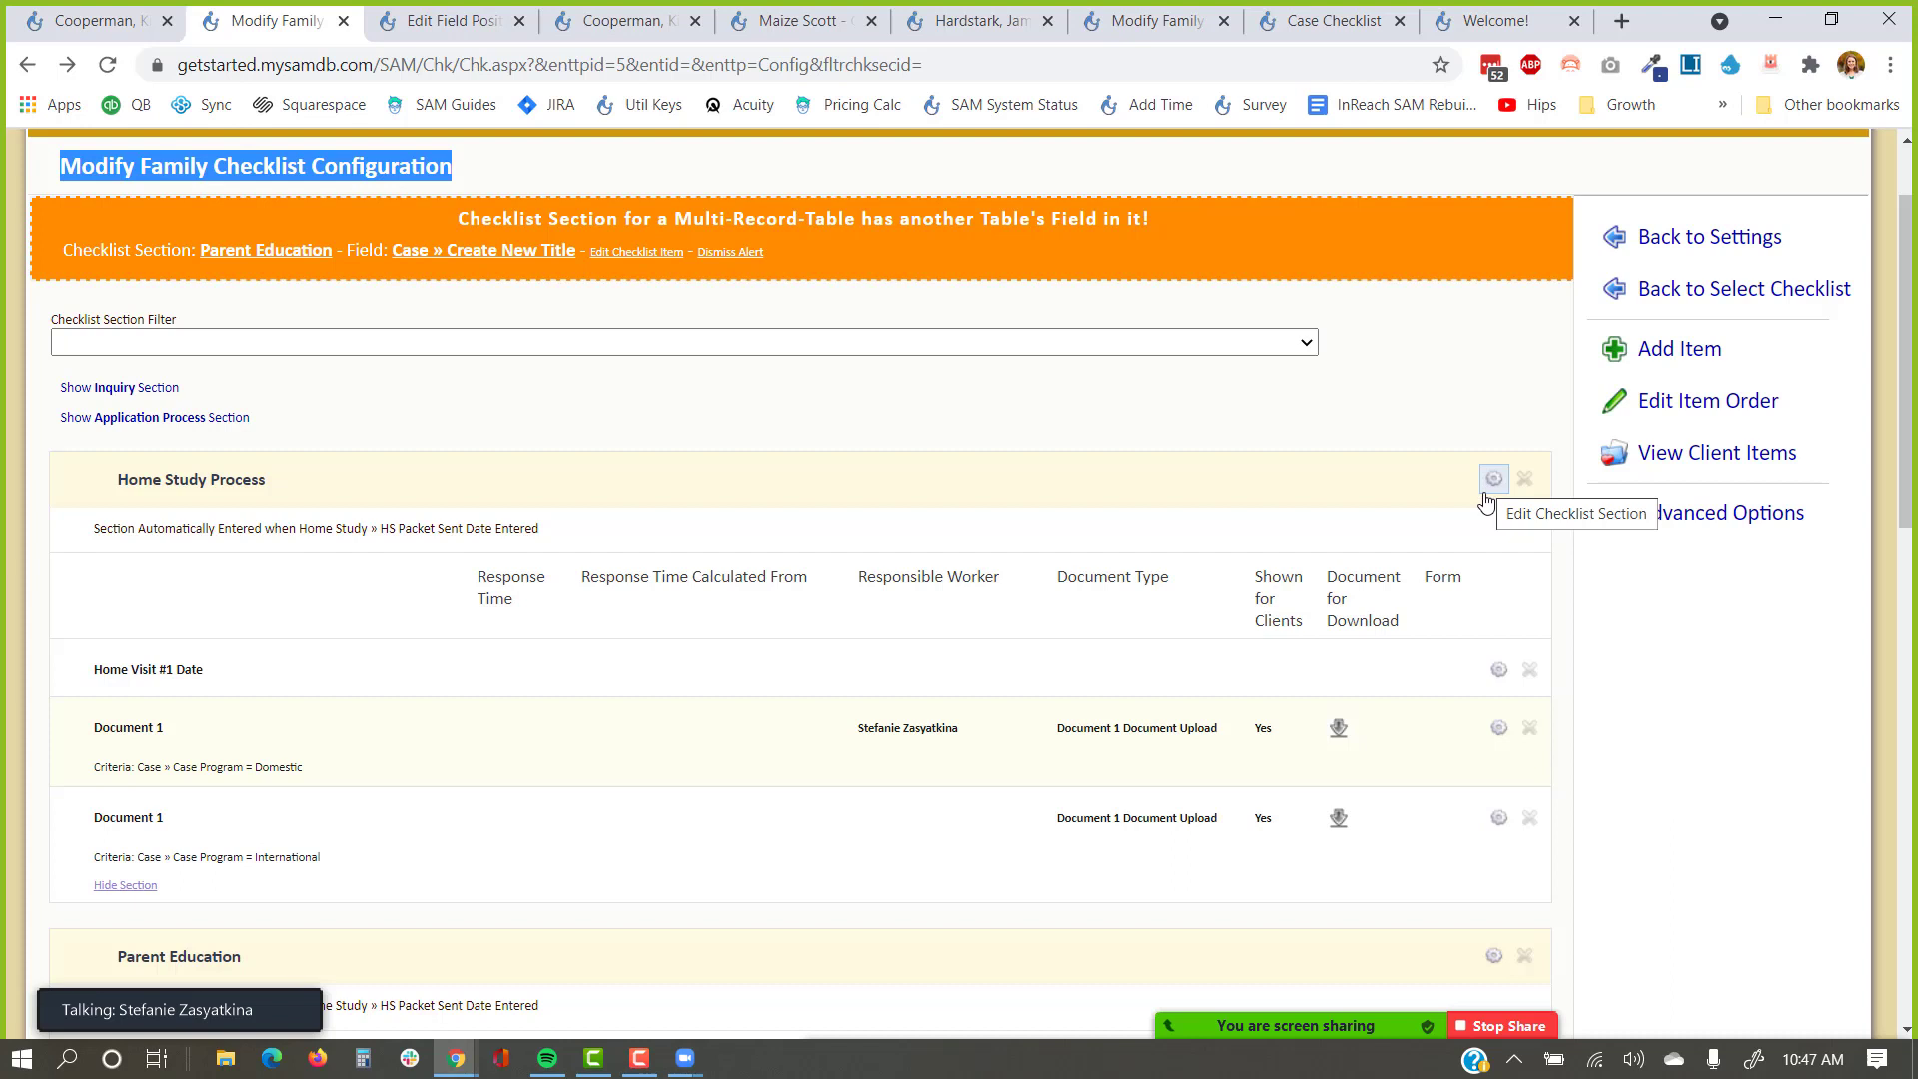
Close the two extra family record tabs and open the Home Study Process section settings.
{"action": "left_click", "coordinate": [871, 22]}
{"action": "left_click", "coordinate": [871, 22]}
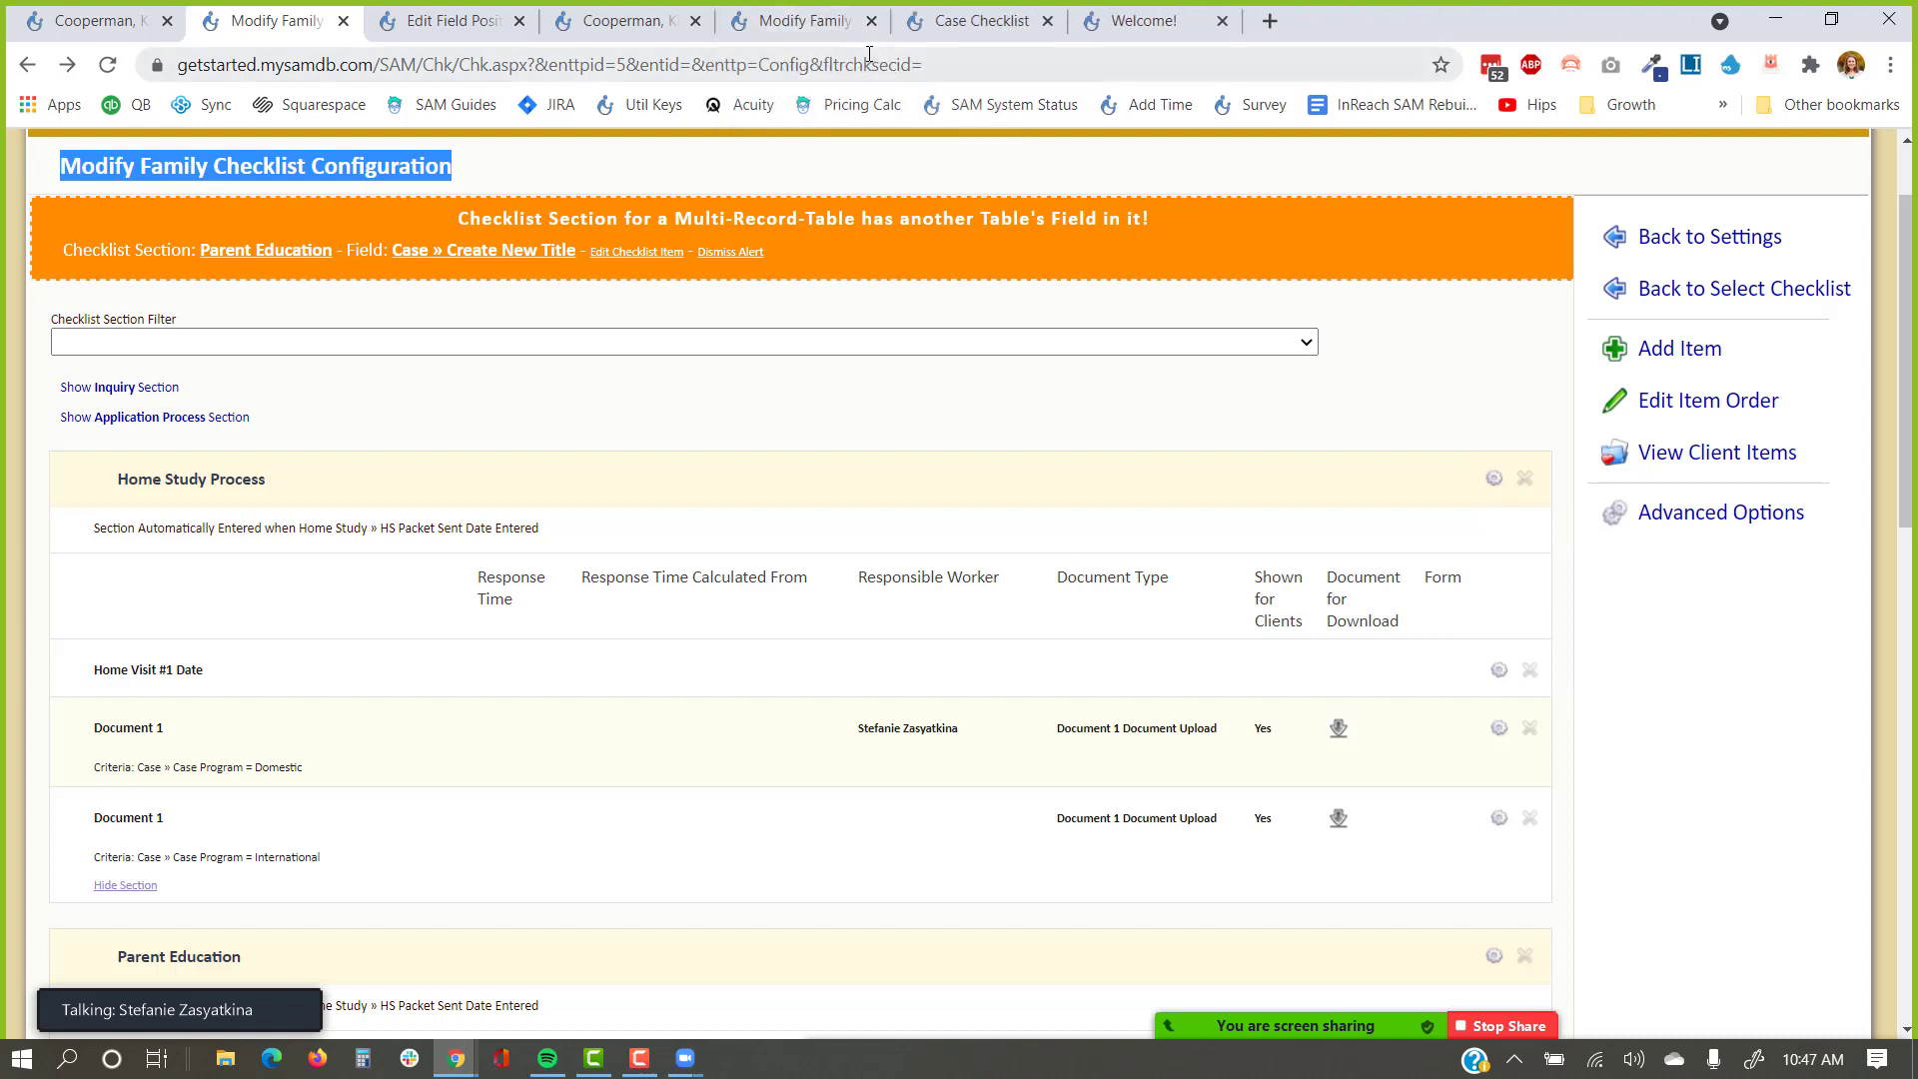
{"action": "left_click", "coordinate": [1494, 482]}
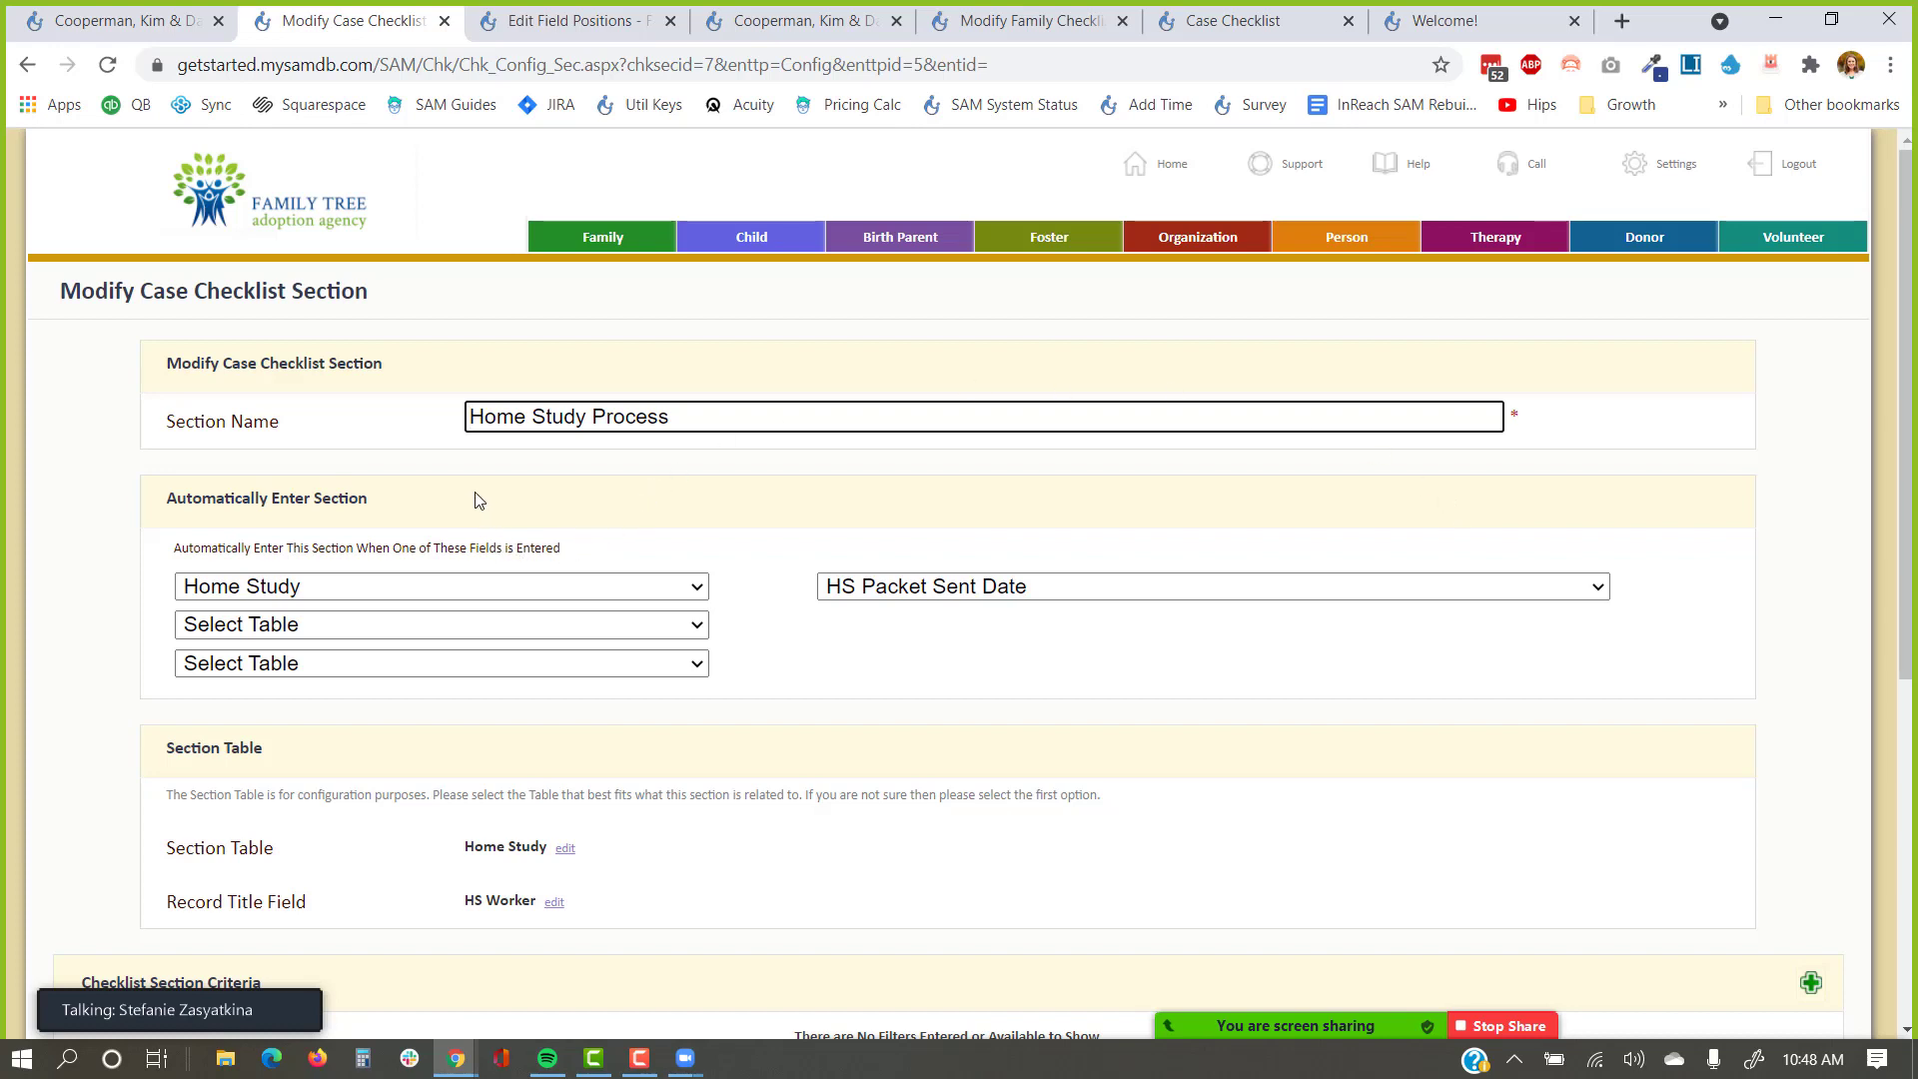
Return to the family checklist configuration and open the Application Process section settings.
{"action": "left_click_drag", "start_coordinate": [476, 500], "coordinate": [158, 520]}
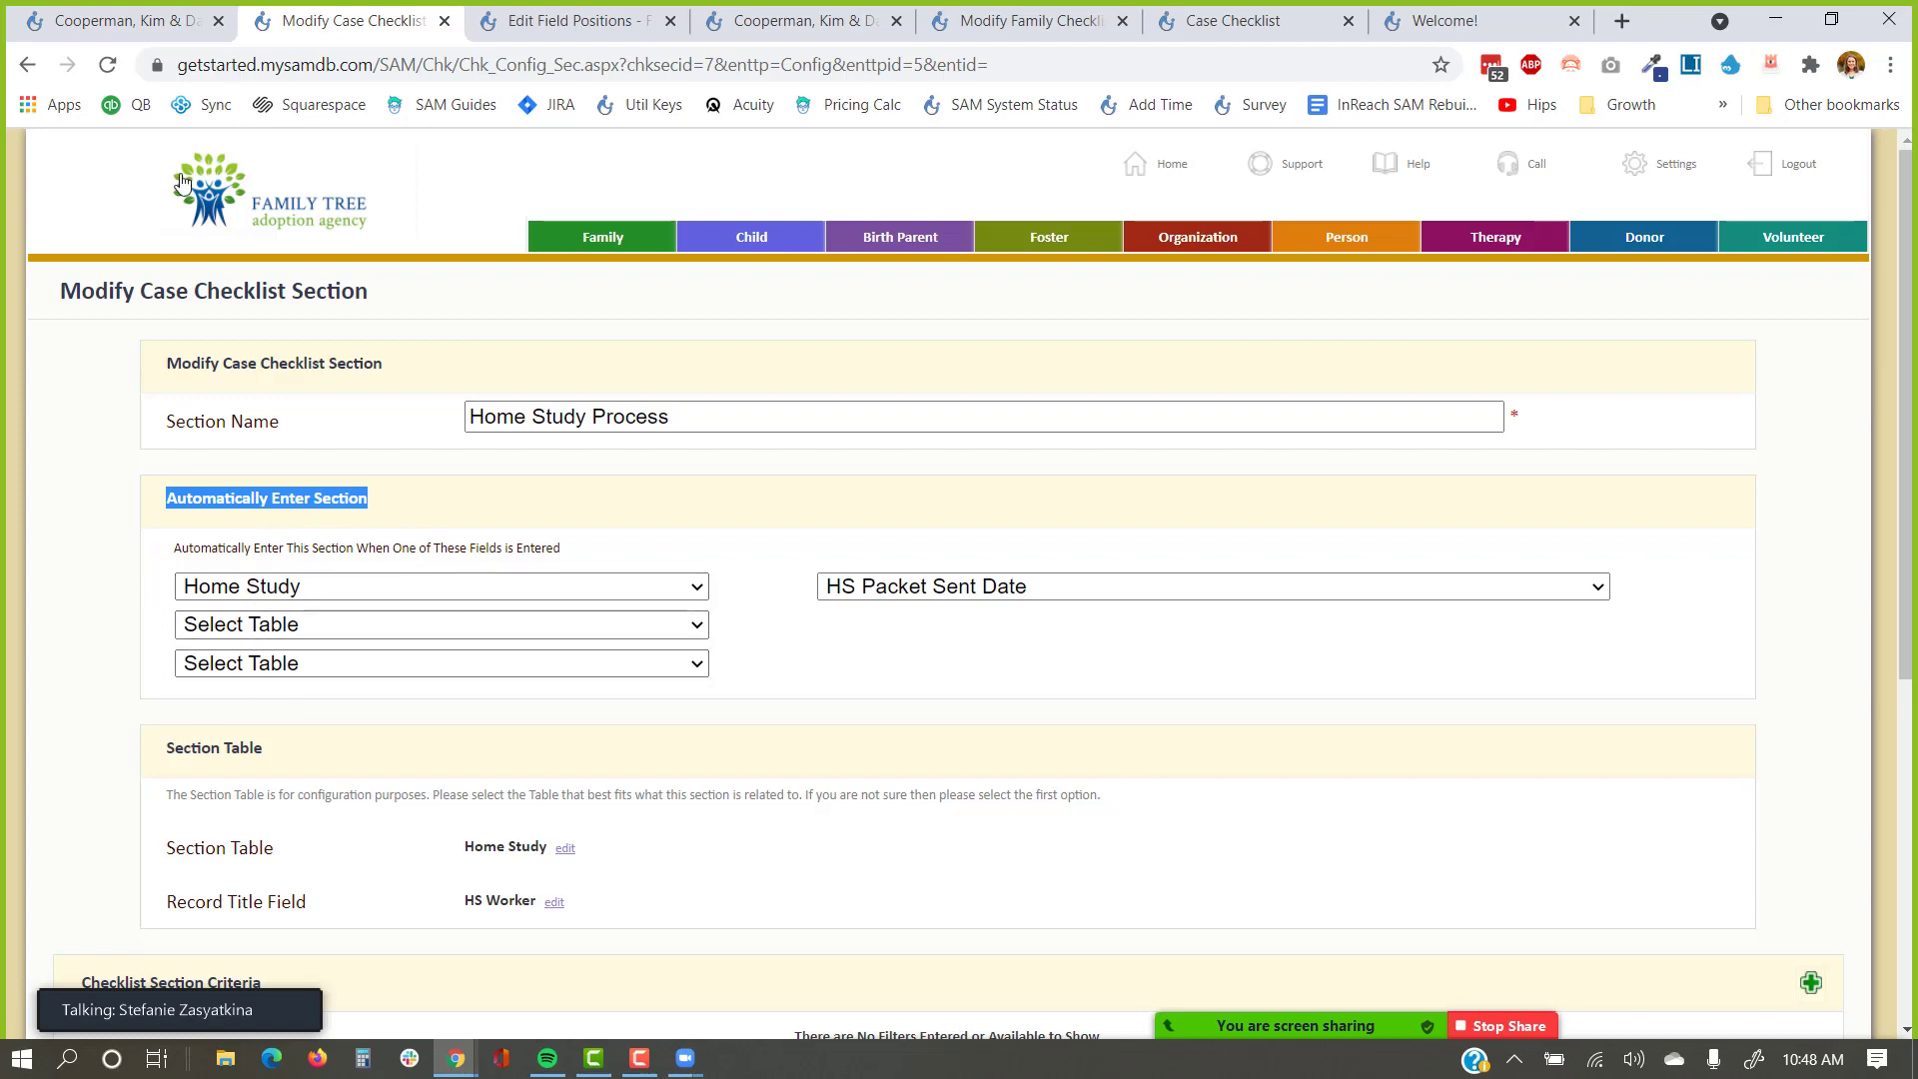
{"action": "left_click", "coordinate": [31, 72]}
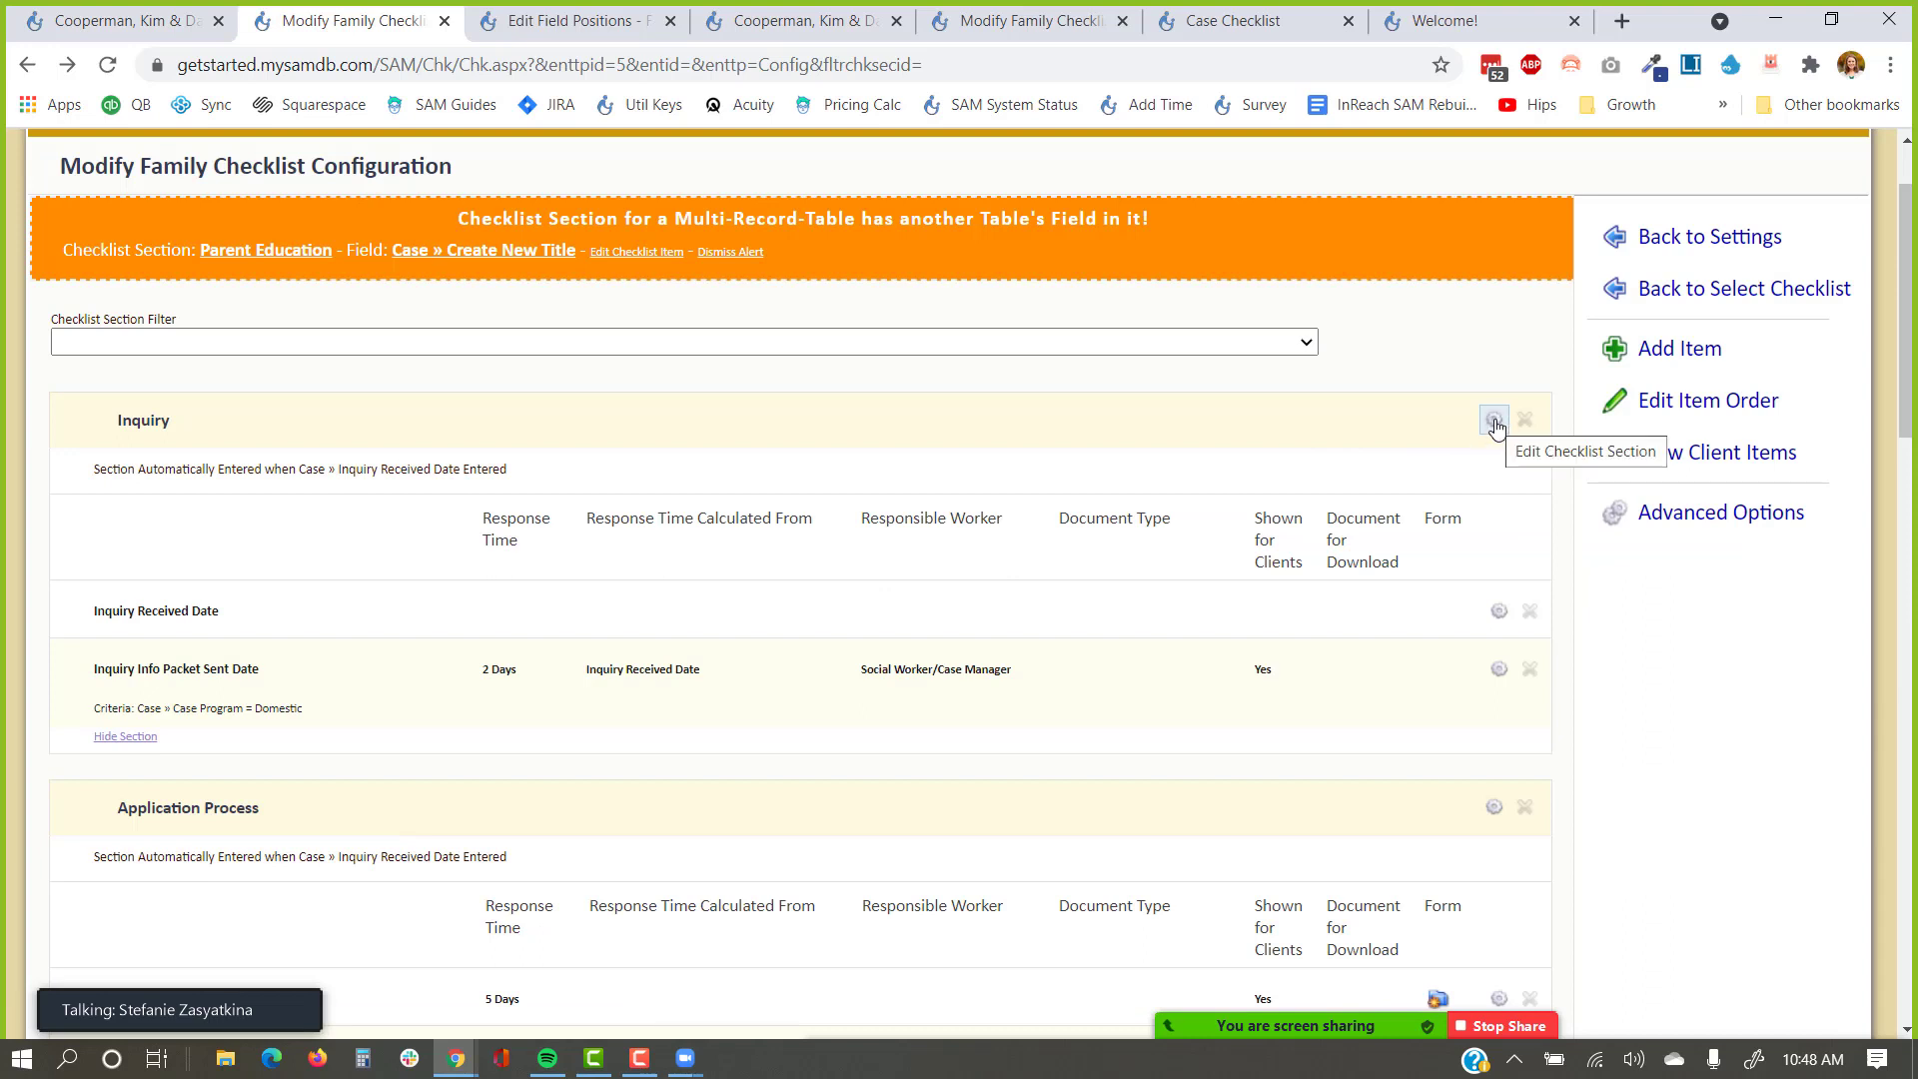
{"action": "left_click", "coordinate": [1495, 808]}
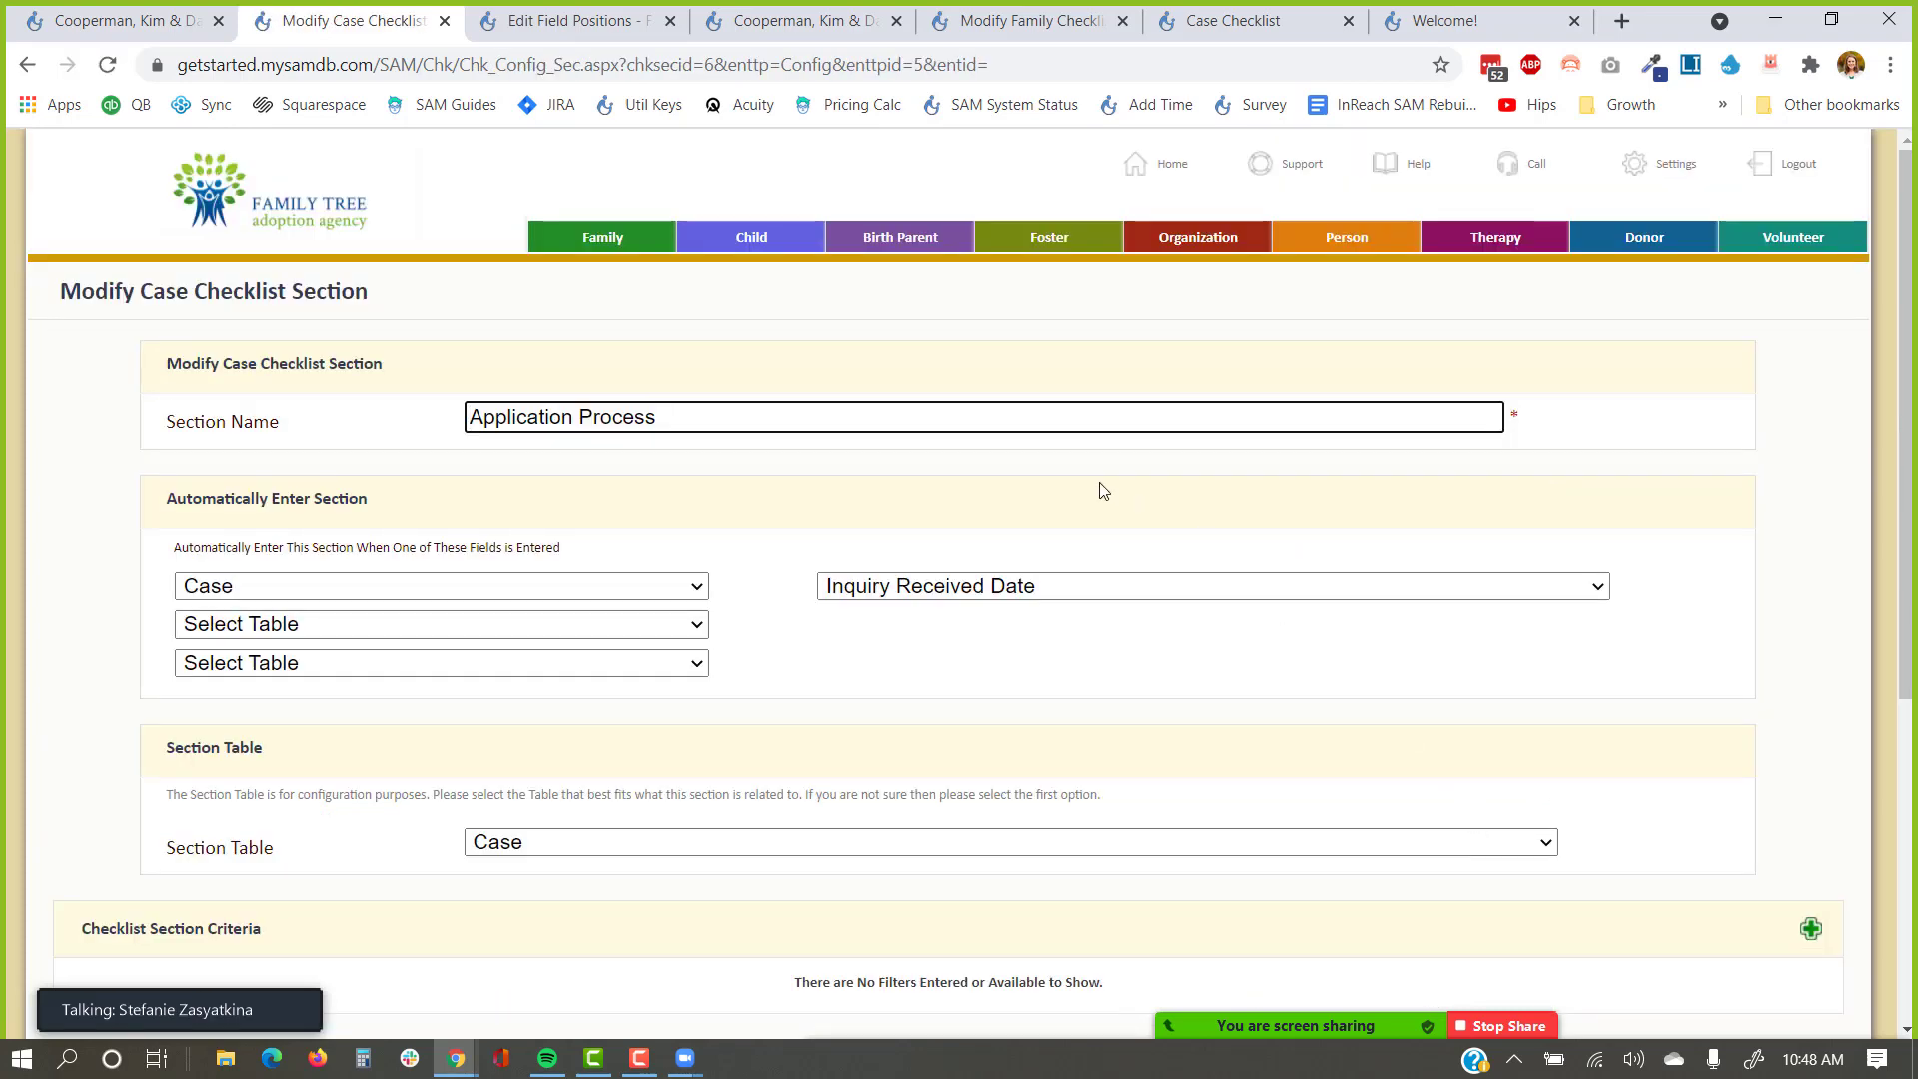
Keep Case as the trigger table and set the trigger field to Inquiry Follow-up Date.
{"action": "left_click", "coordinate": [450, 591]}
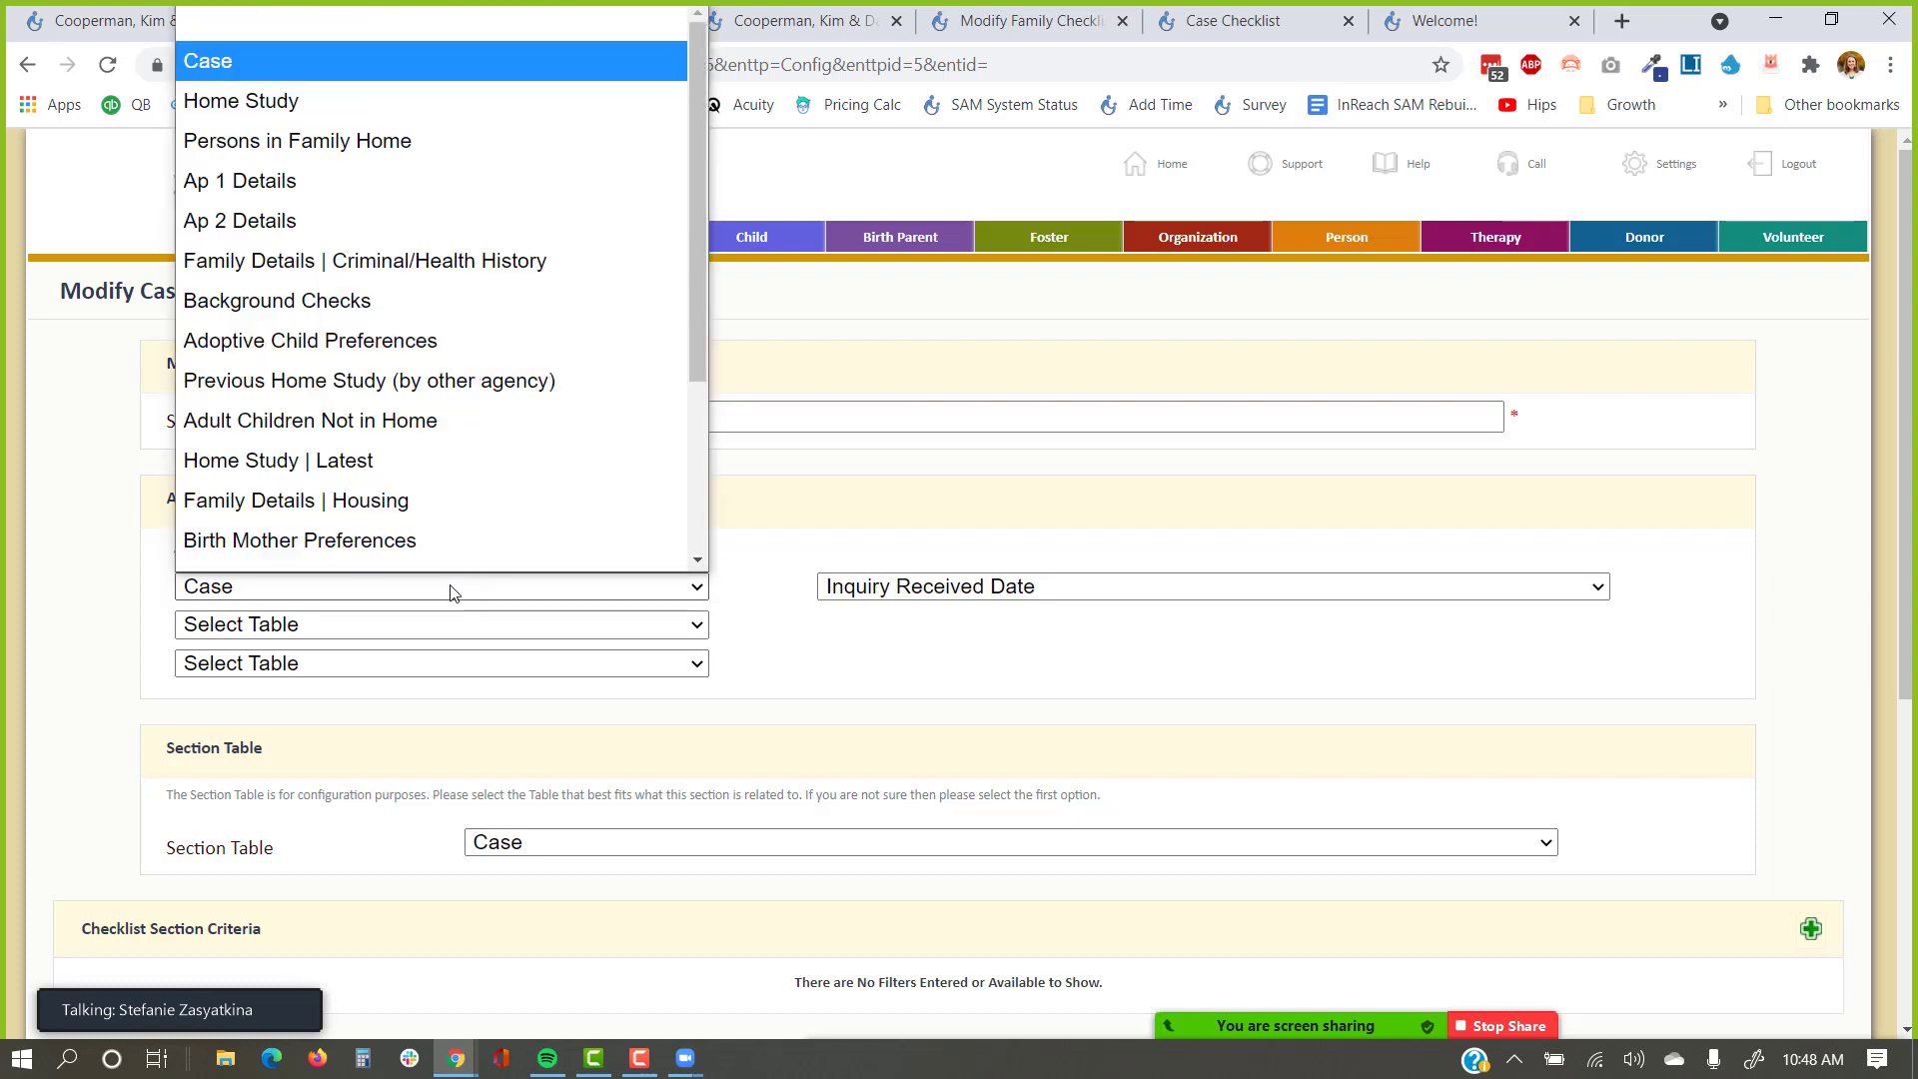
{"action": "left_click", "coordinate": [766, 663]}
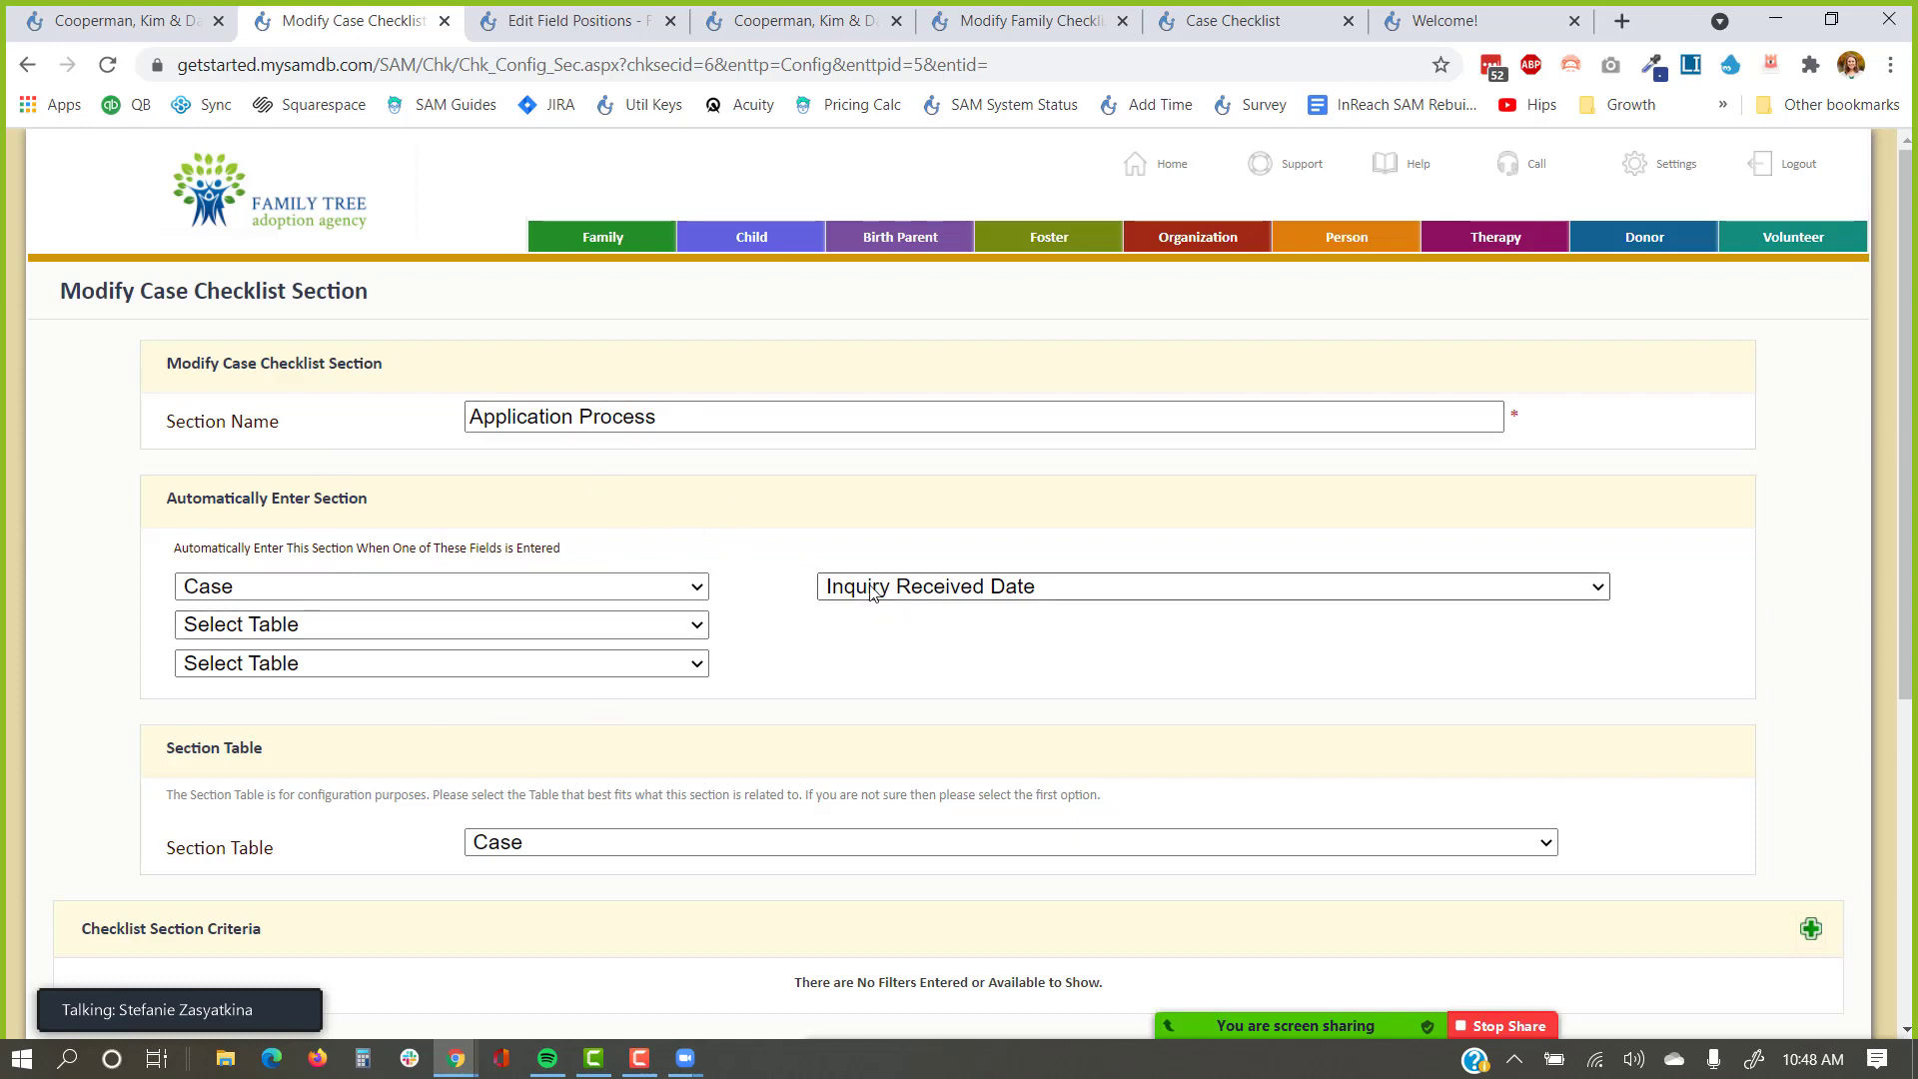
{"action": "left_click", "coordinate": [965, 593]}
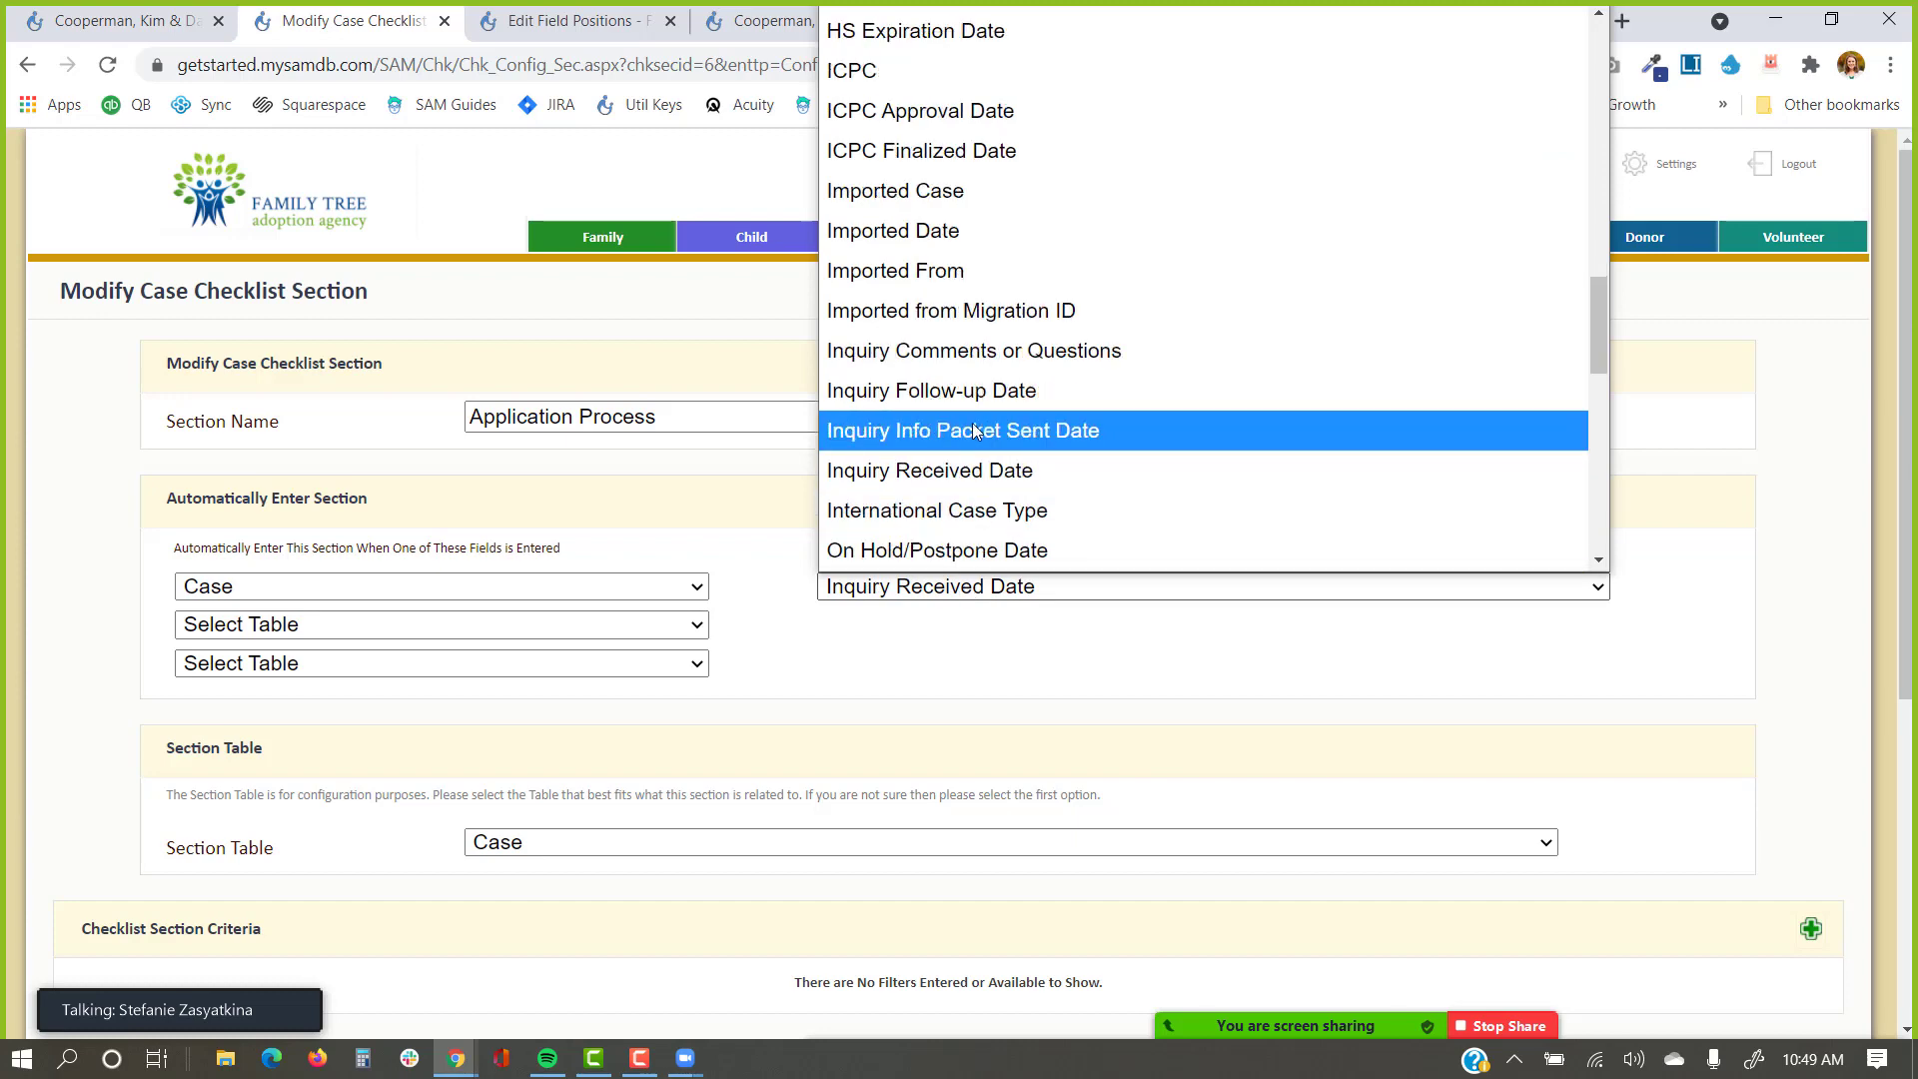
{"action": "left_click", "coordinate": [973, 430]}
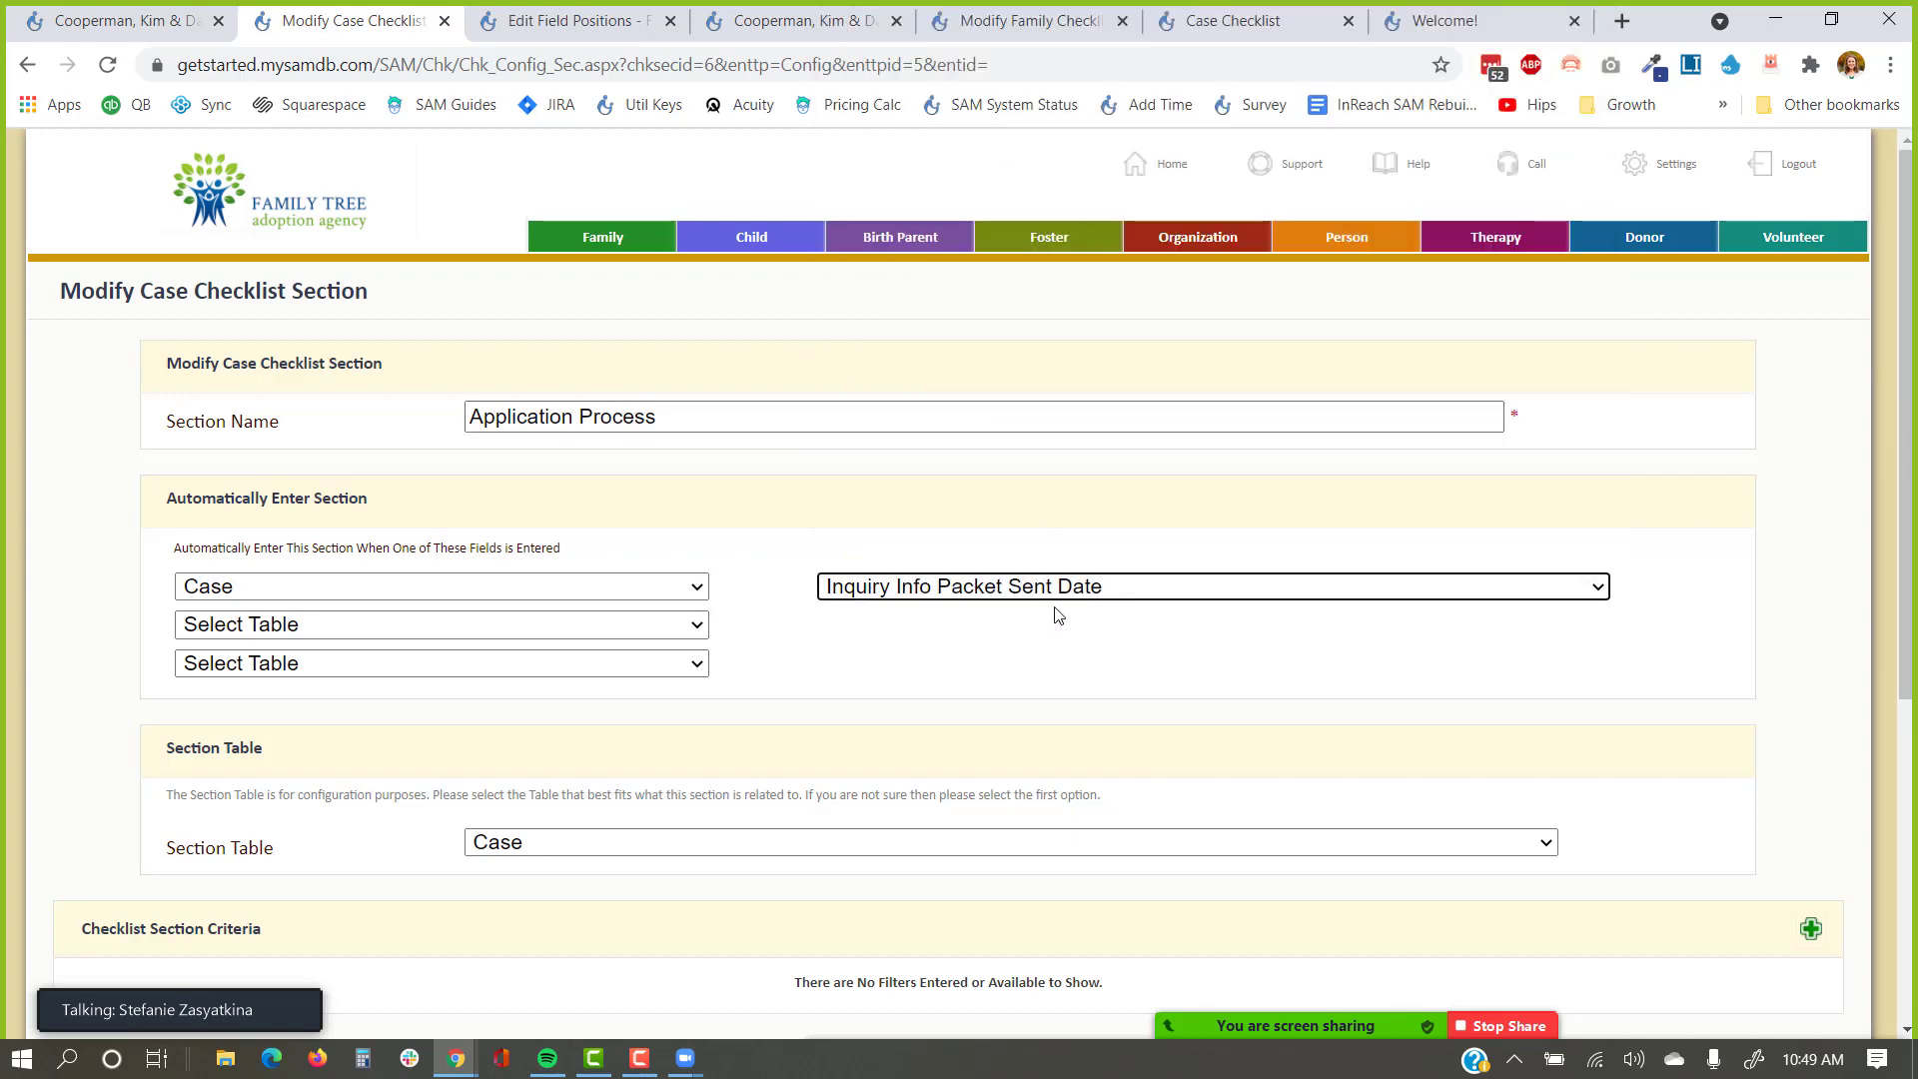
{"action": "left_click", "coordinate": [1049, 593]}
{"action": "left_click", "coordinate": [1034, 511]}
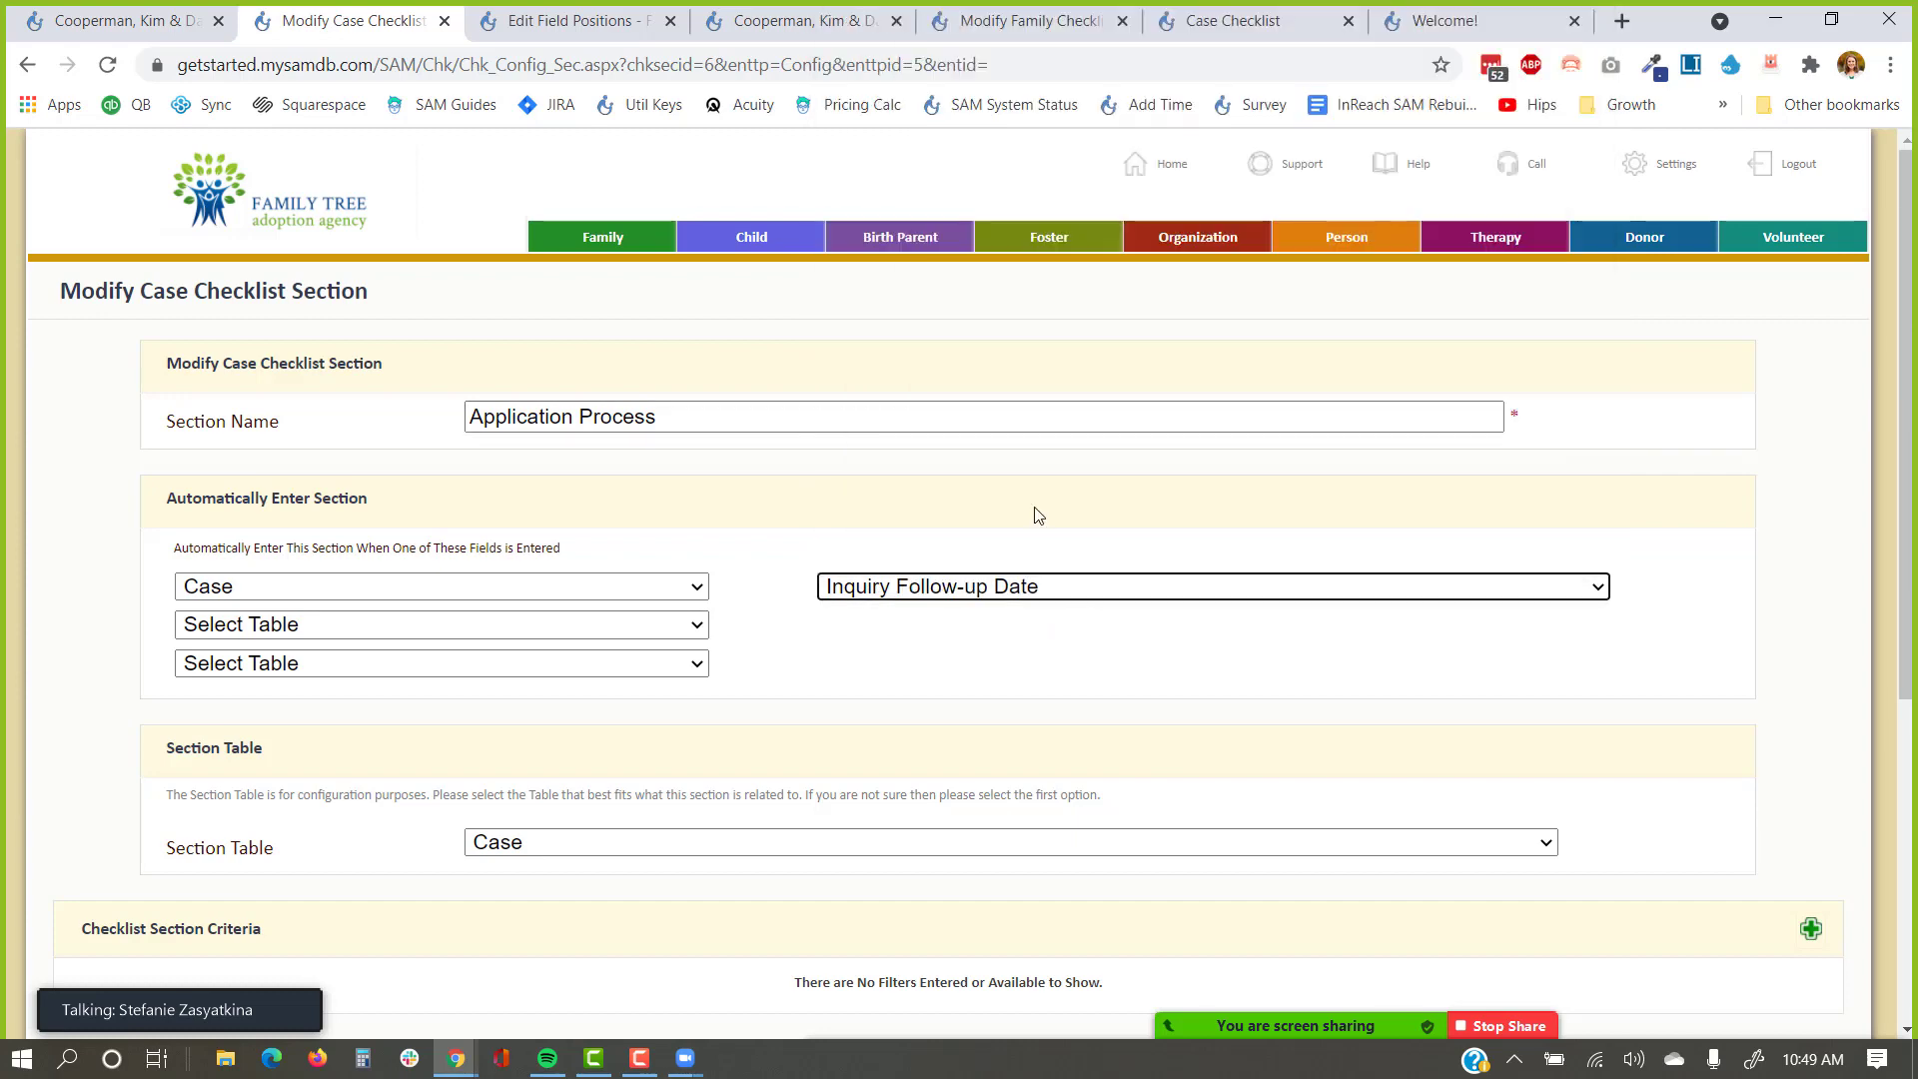
{"action": "left_click", "coordinate": [1086, 688]}
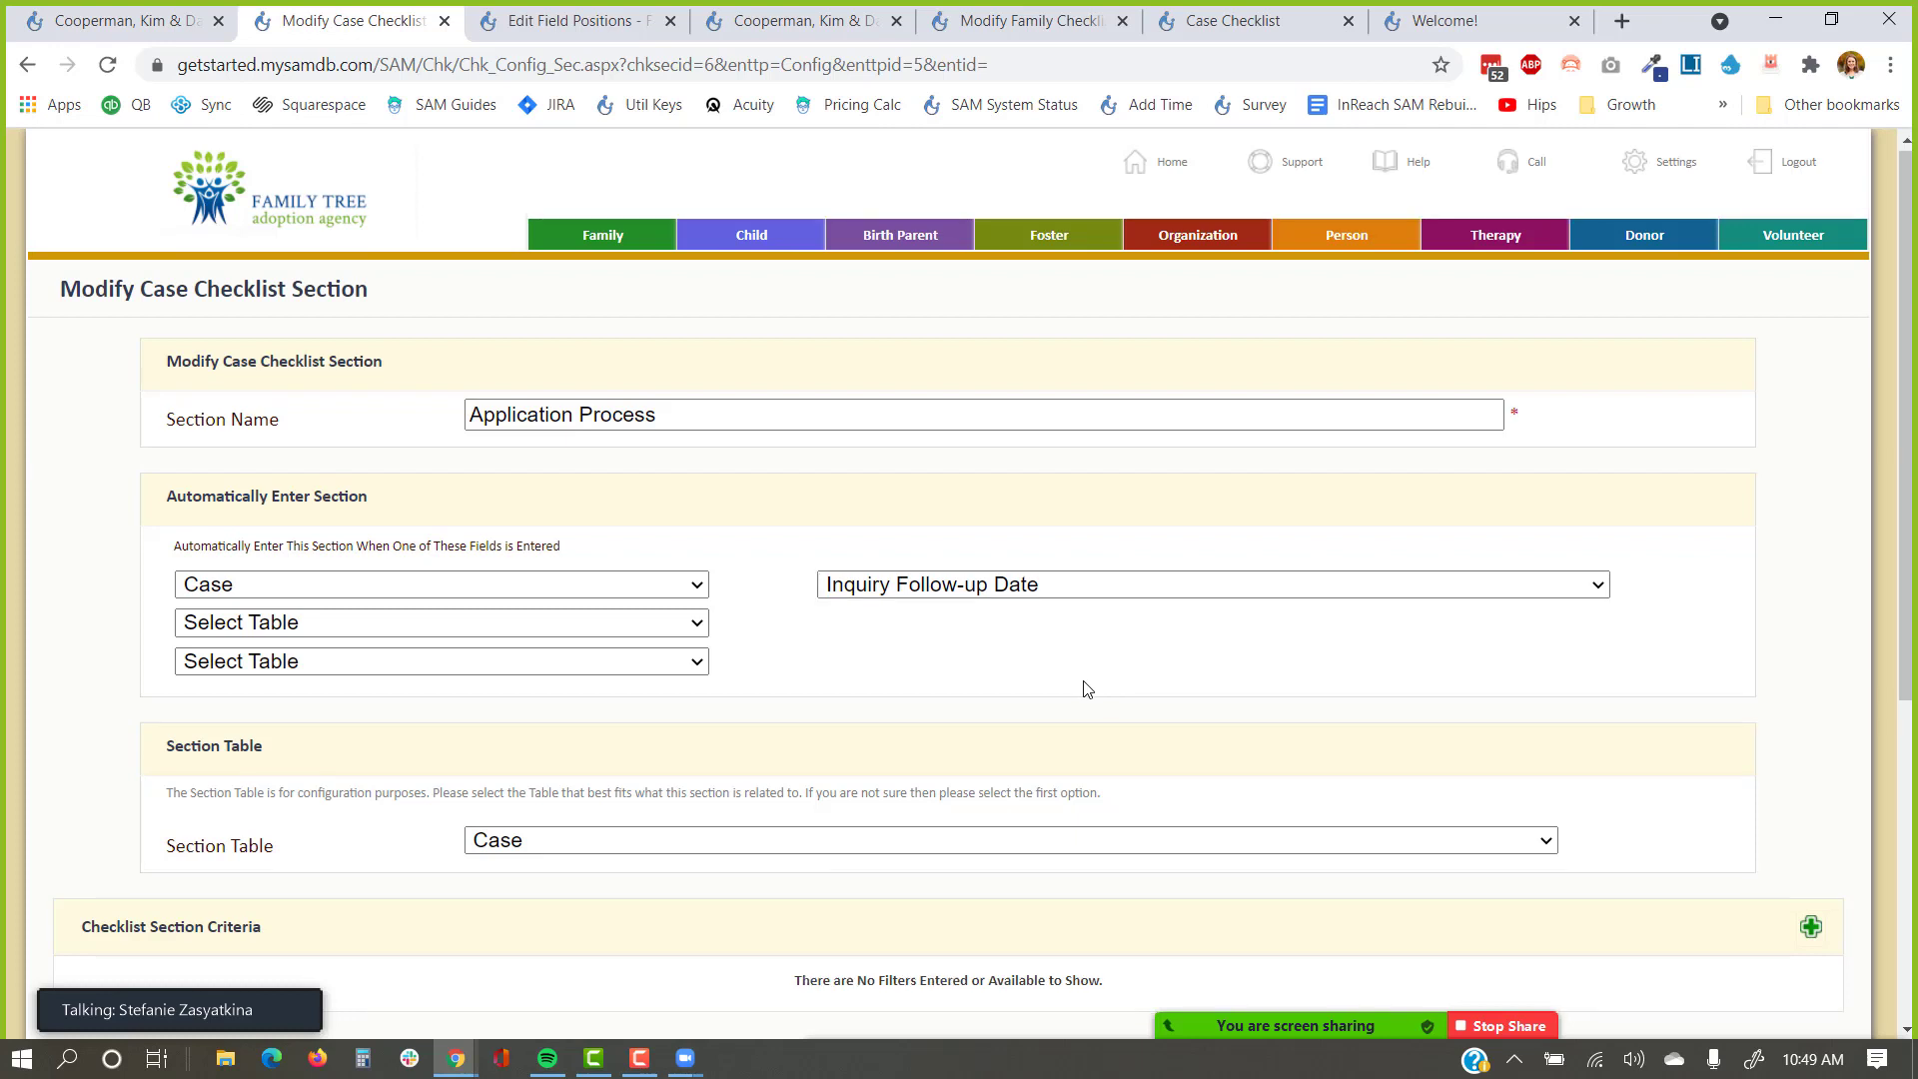
{"action": "scroll", "coordinate": [1074, 664], "scroll_direction": "down", "scroll_amount": 3}
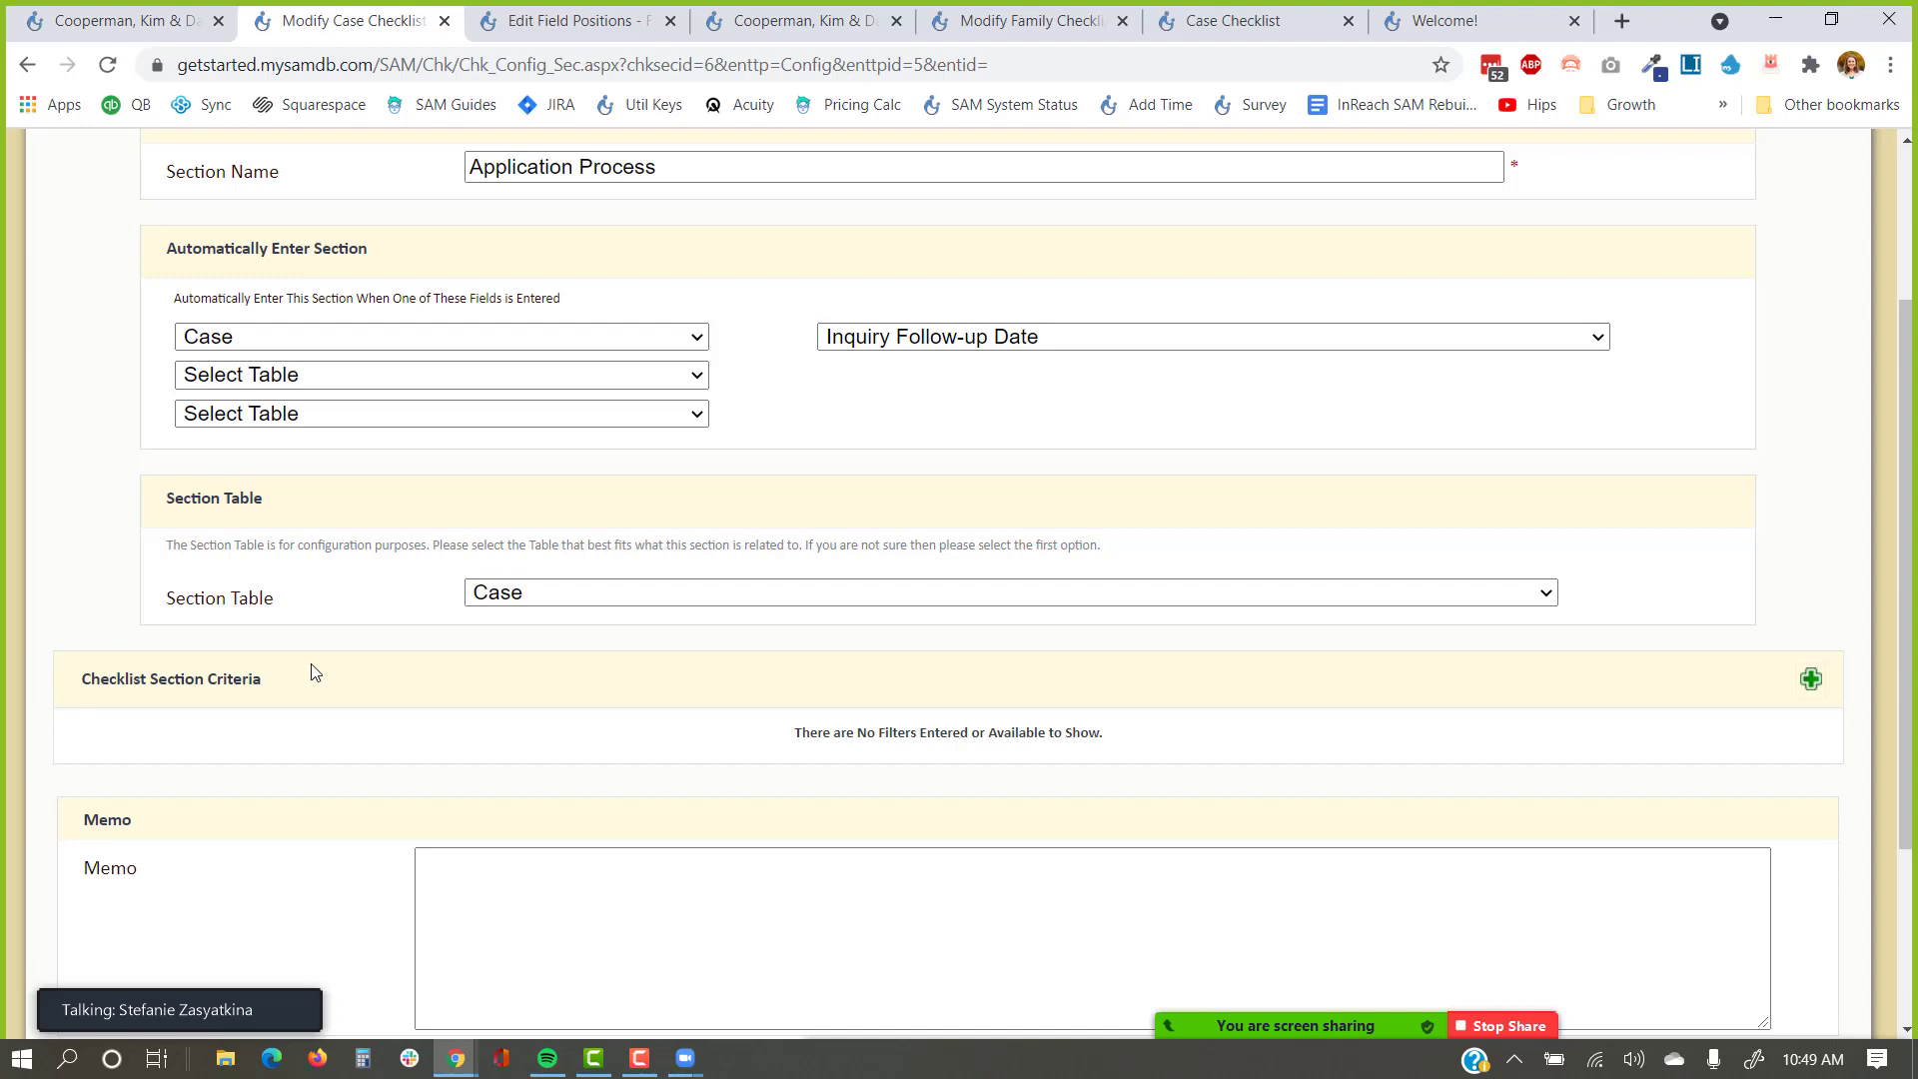
{"action": "left_click_drag", "start_coordinate": [306, 678], "coordinate": [69, 693]}
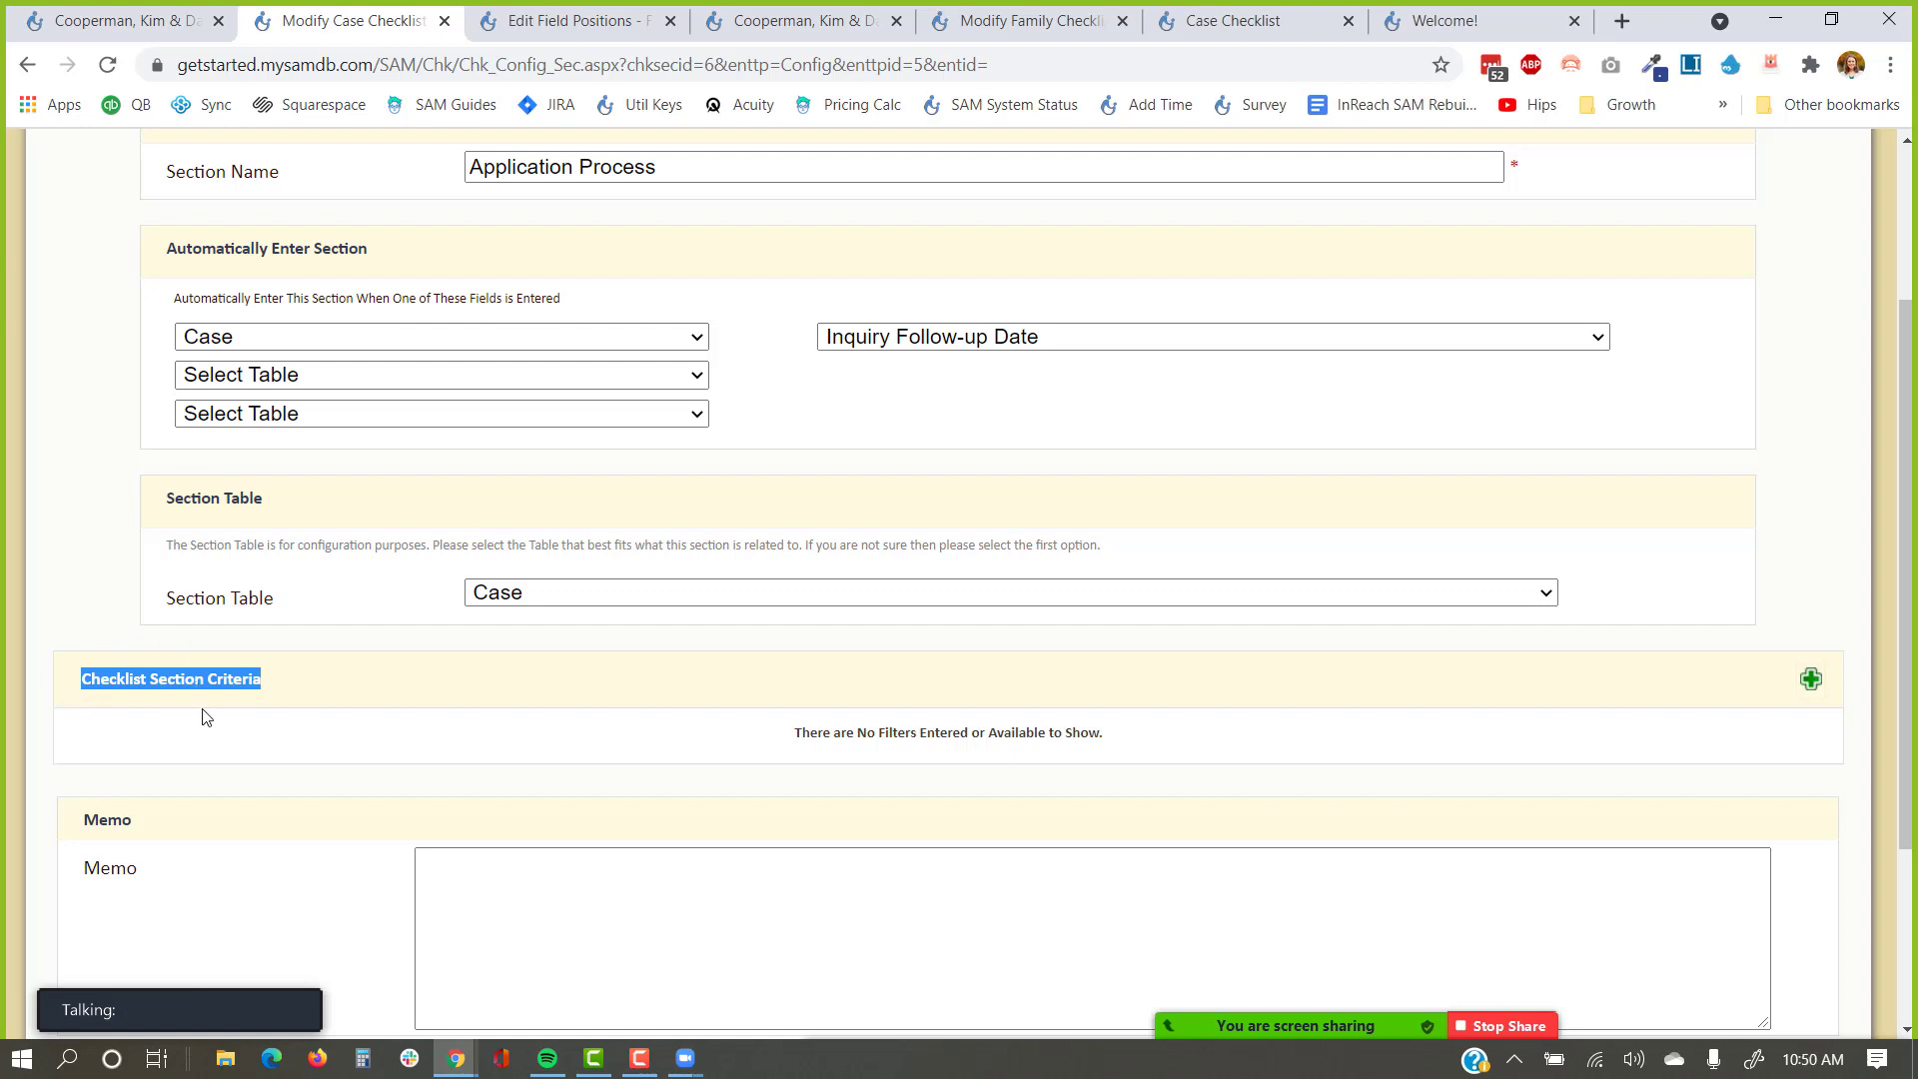
{"action": "left_click", "coordinate": [228, 721]}
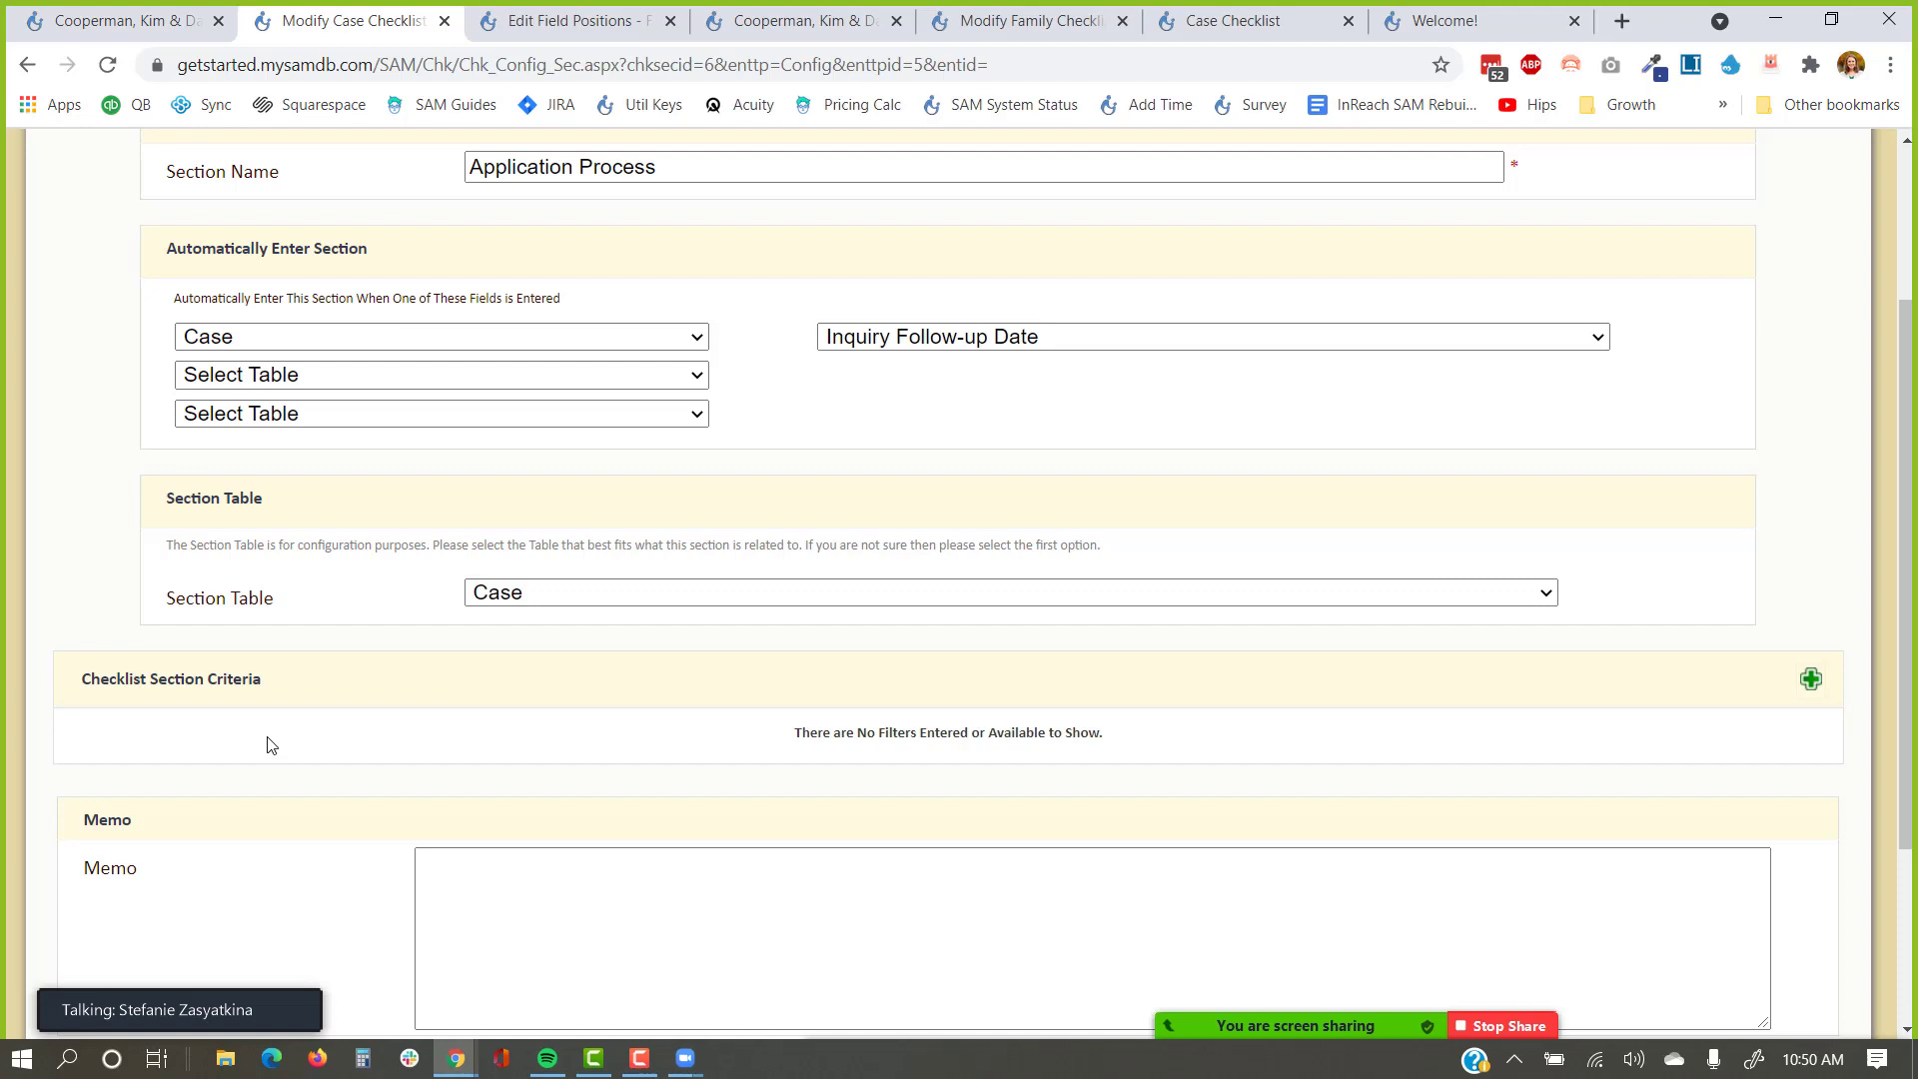
{"action": "scroll", "coordinate": [267, 744], "scroll_direction": "down", "scroll_amount": 3}
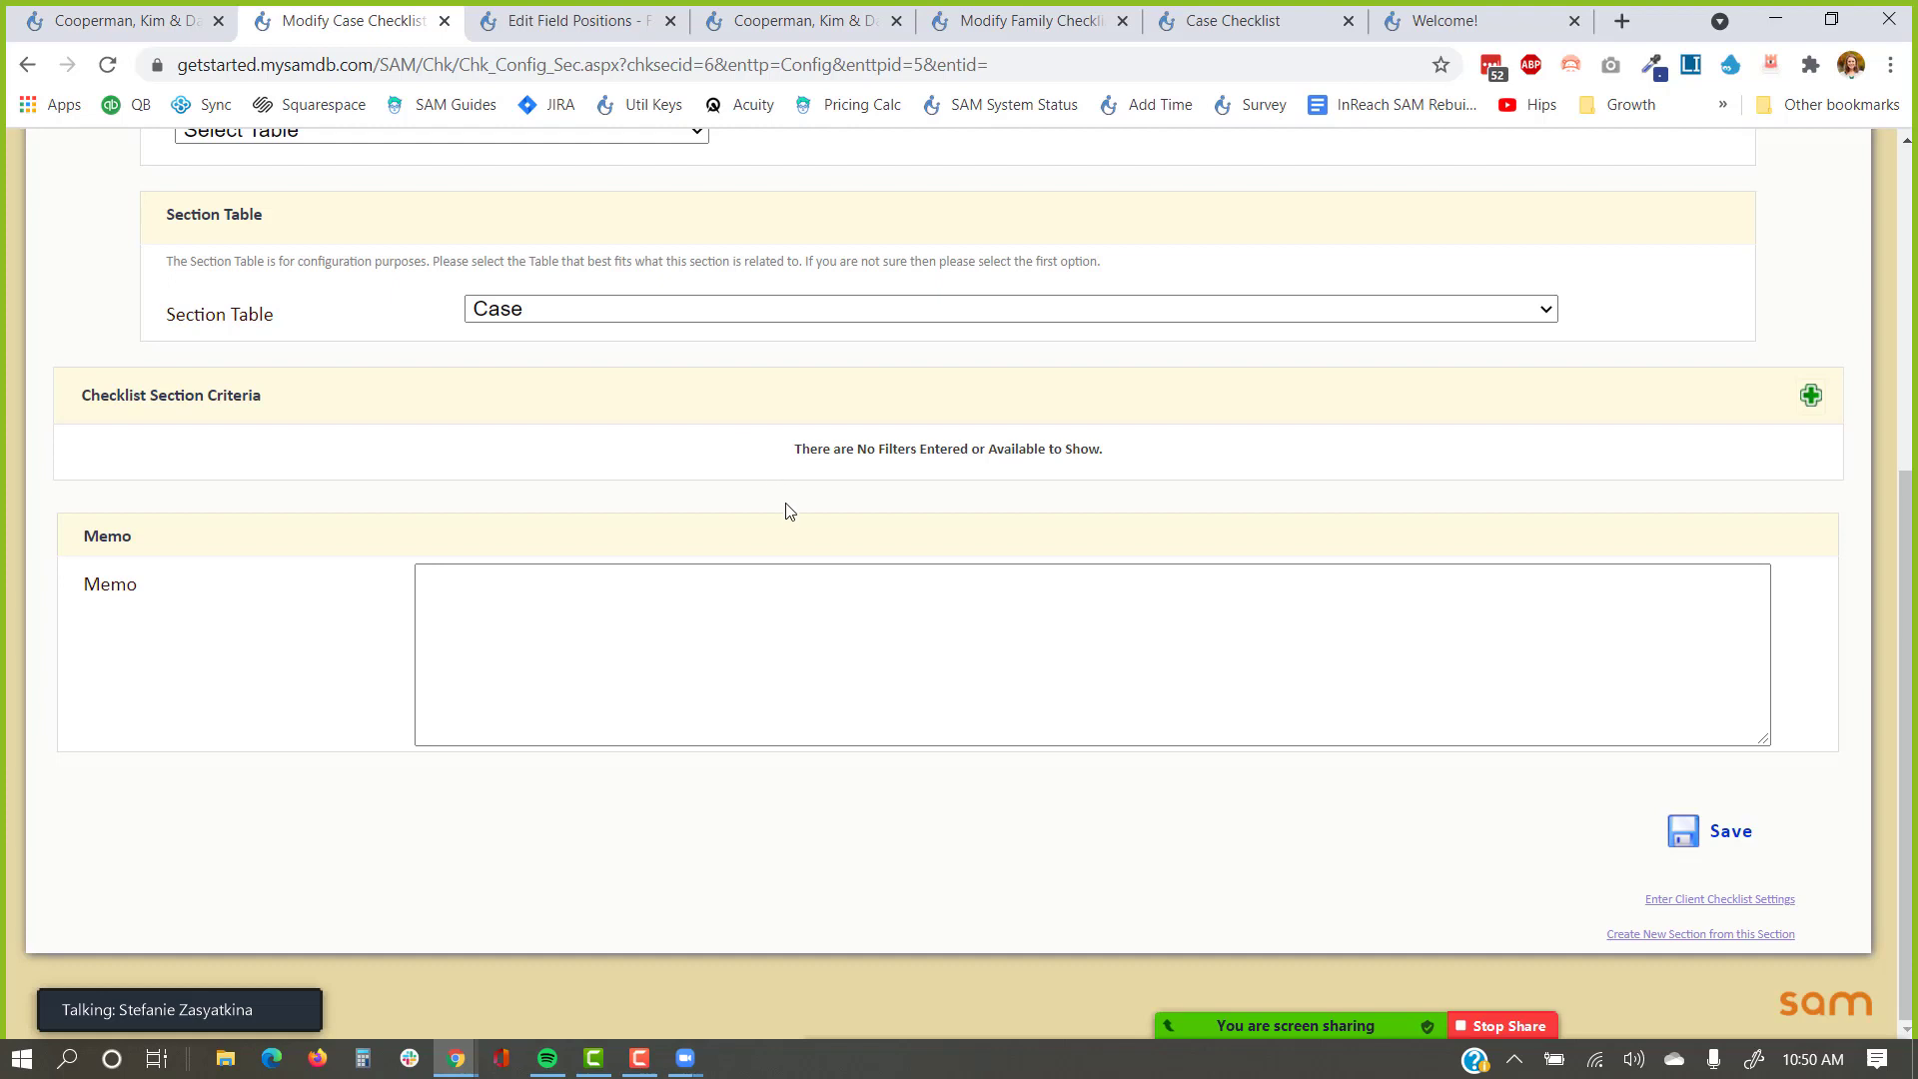
{"action": "scroll", "coordinate": [787, 513], "scroll_direction": "up", "scroll_amount": 1}
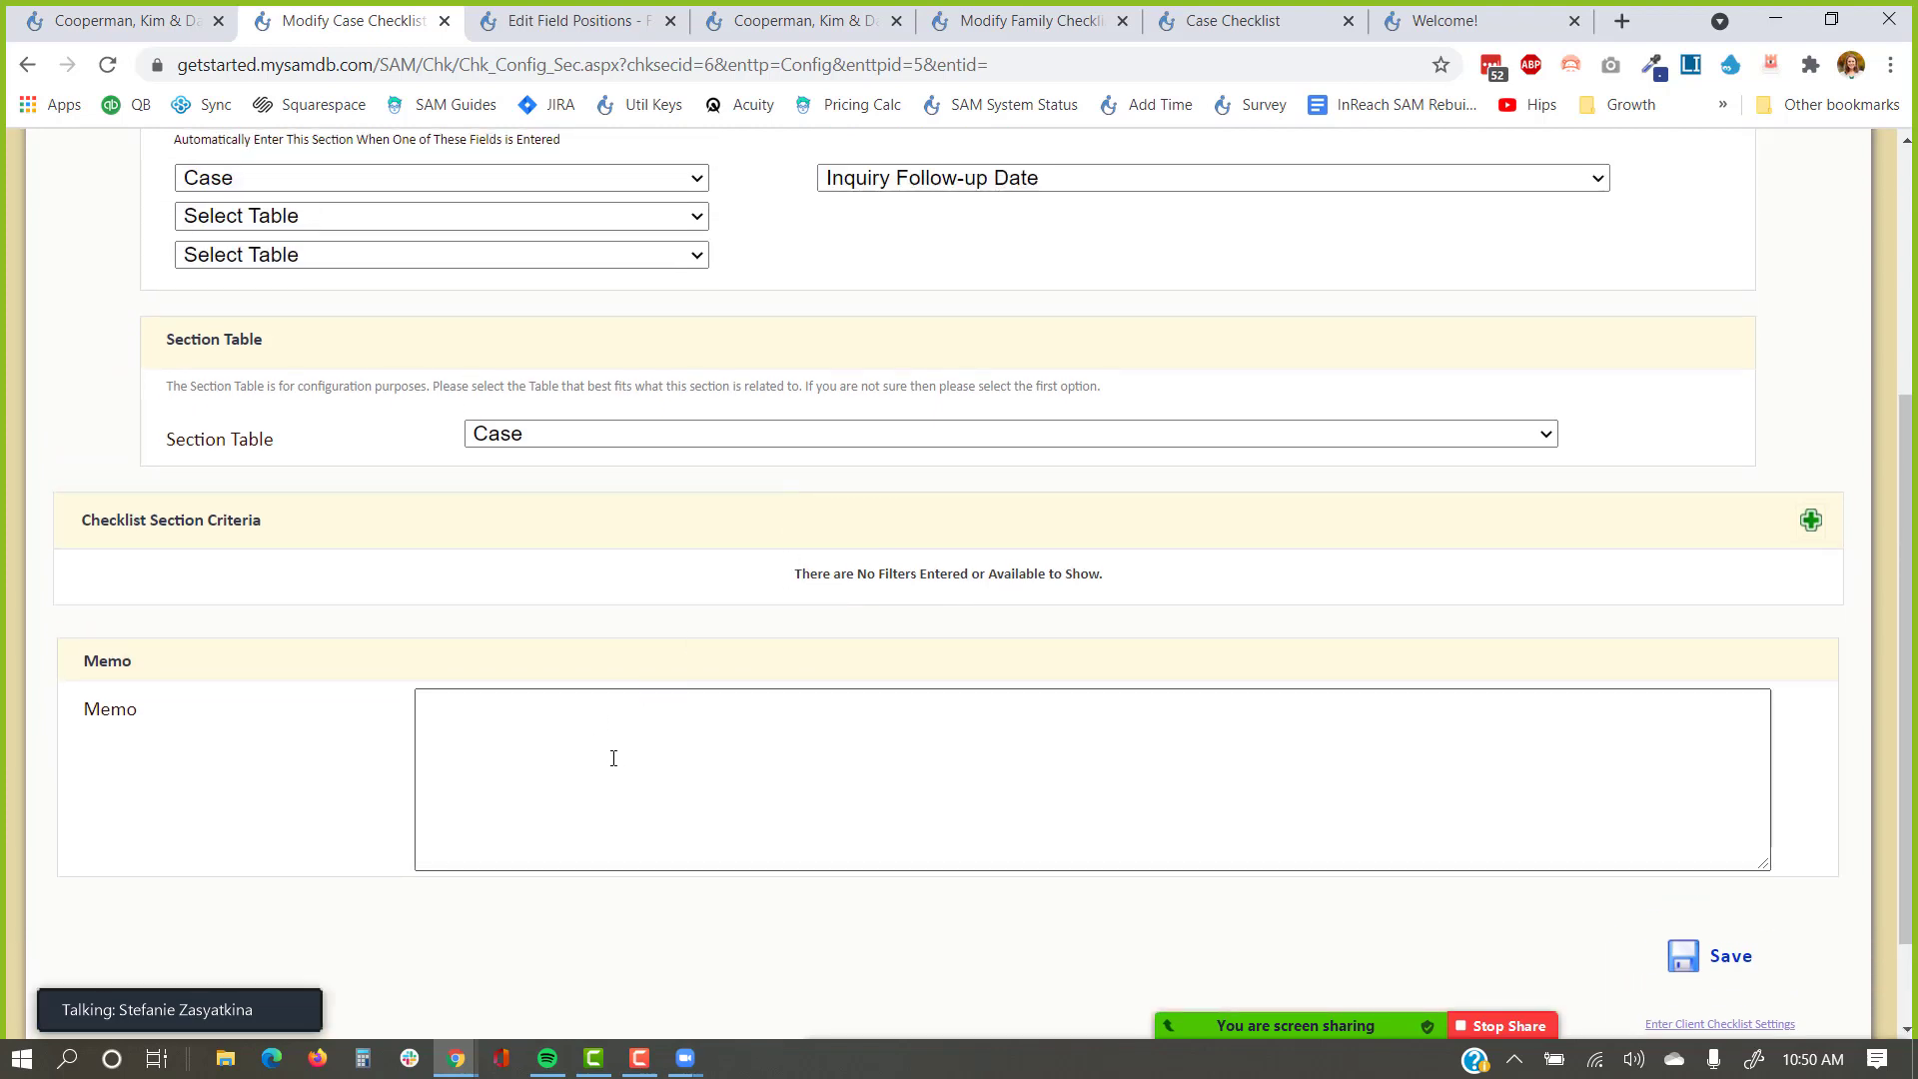
{"action": "scroll", "coordinate": [619, 739], "scroll_direction": "down", "scroll_amount": 1}
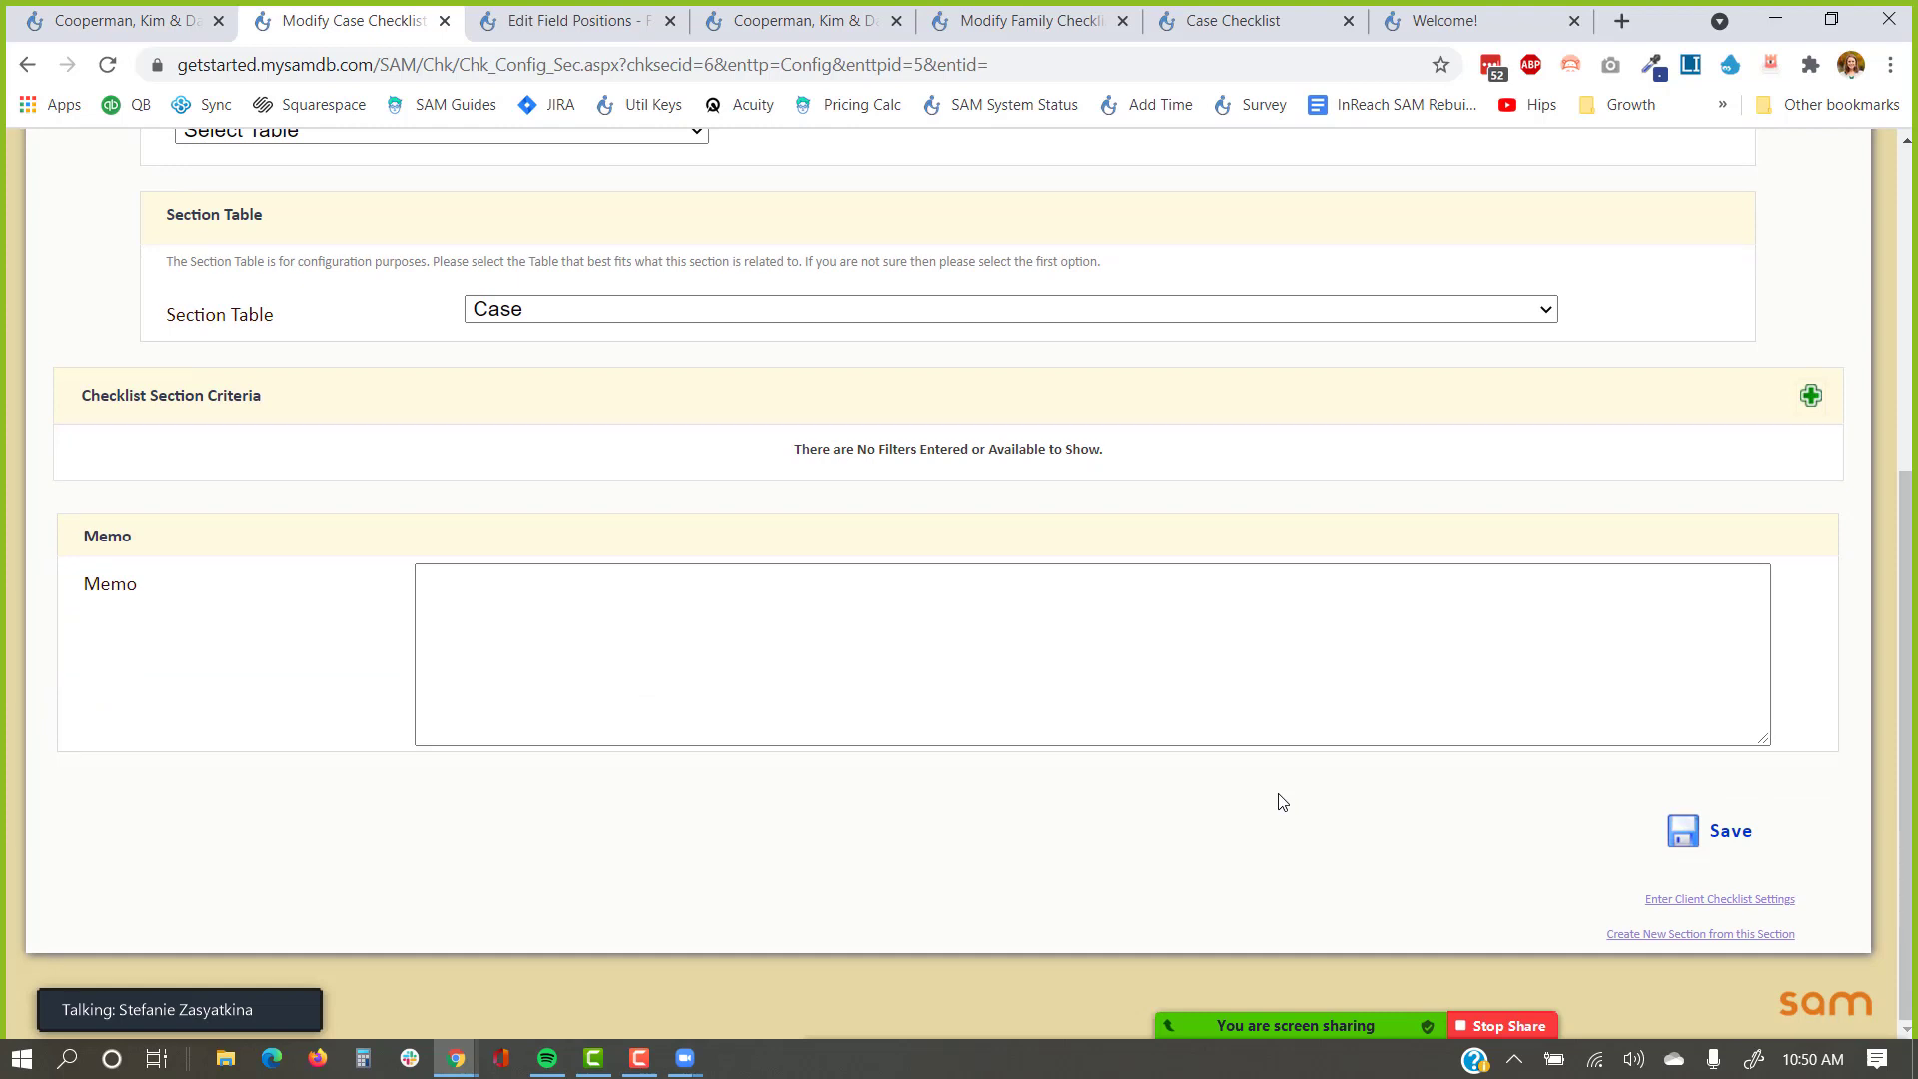
Reveal the empty Section Name for Clients and client instructions fields.
{"action": "scroll", "coordinate": [1283, 802], "scroll_direction": "up", "scroll_amount": 3}
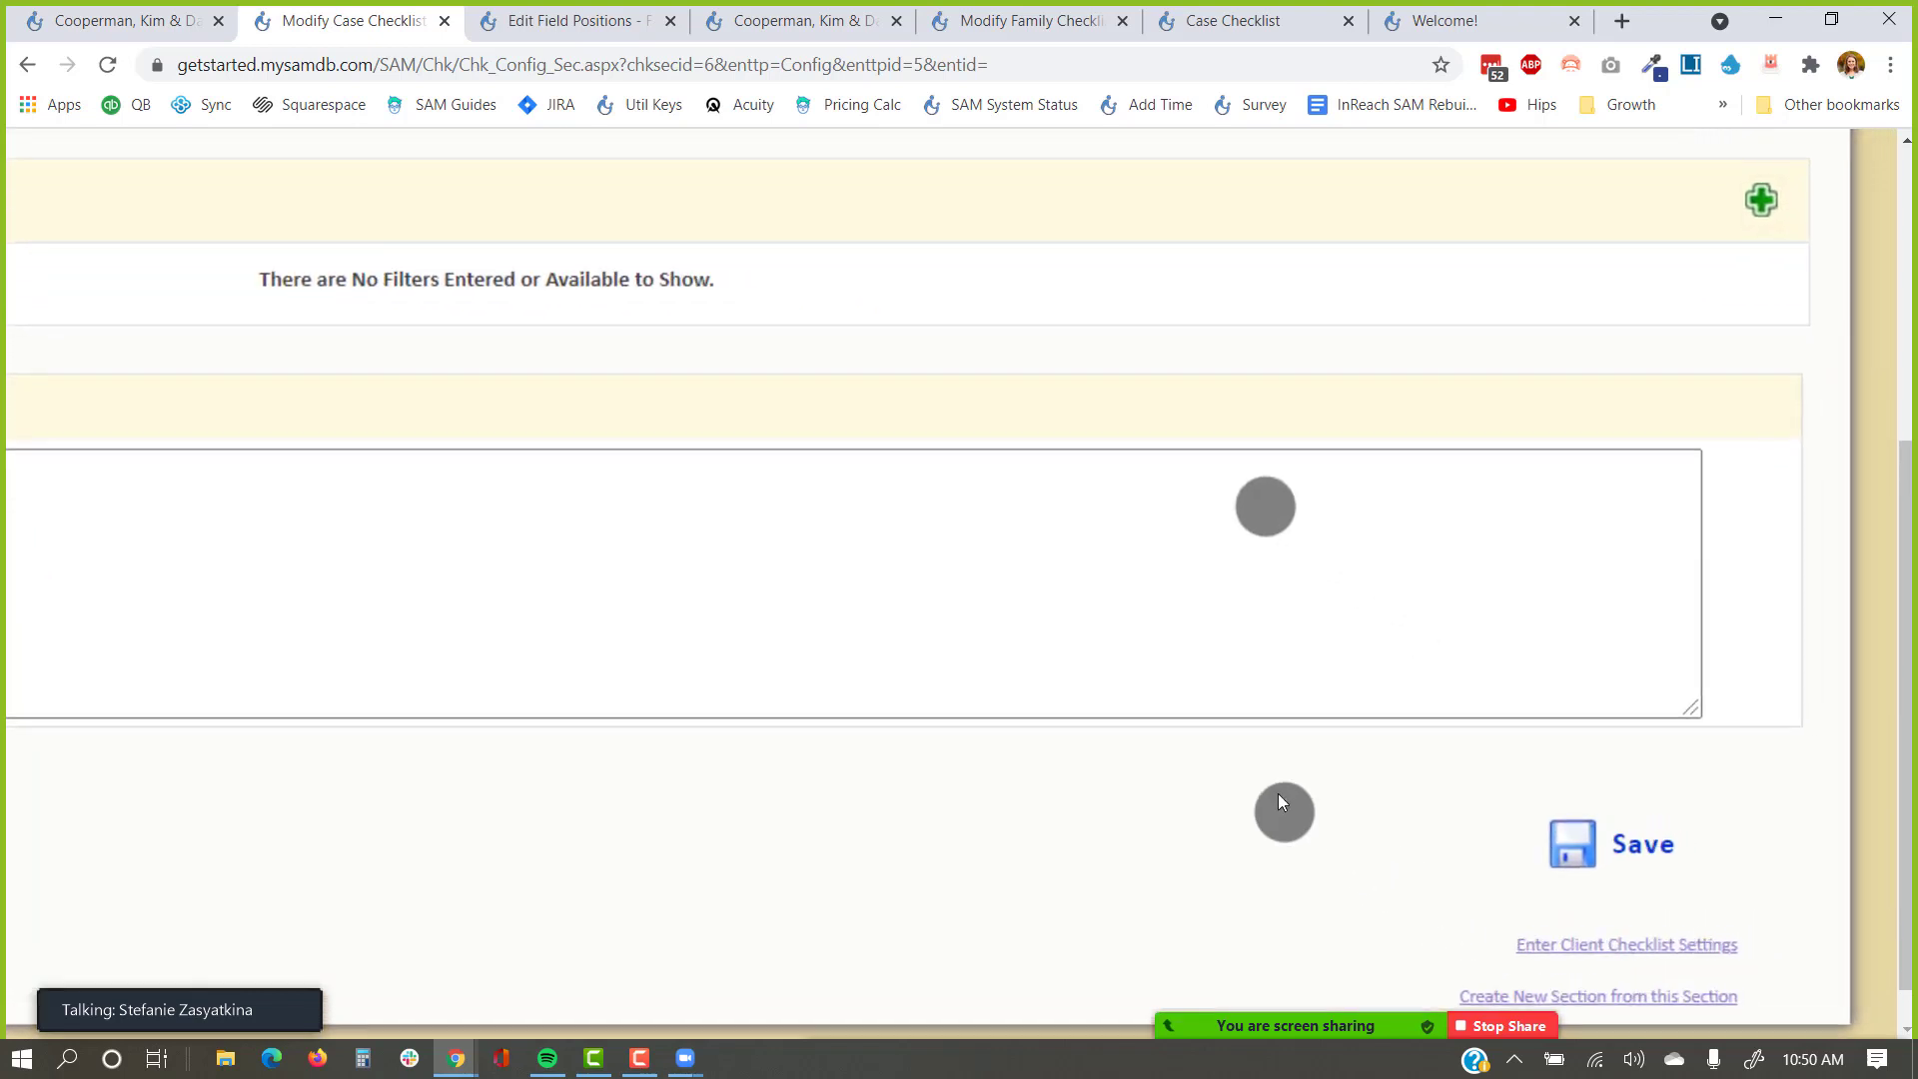
{"action": "scroll", "coordinate": [1282, 803], "scroll_direction": "down", "scroll_amount": 1}
{"action": "scroll", "coordinate": [1282, 802], "scroll_direction": "down", "scroll_amount": 1}
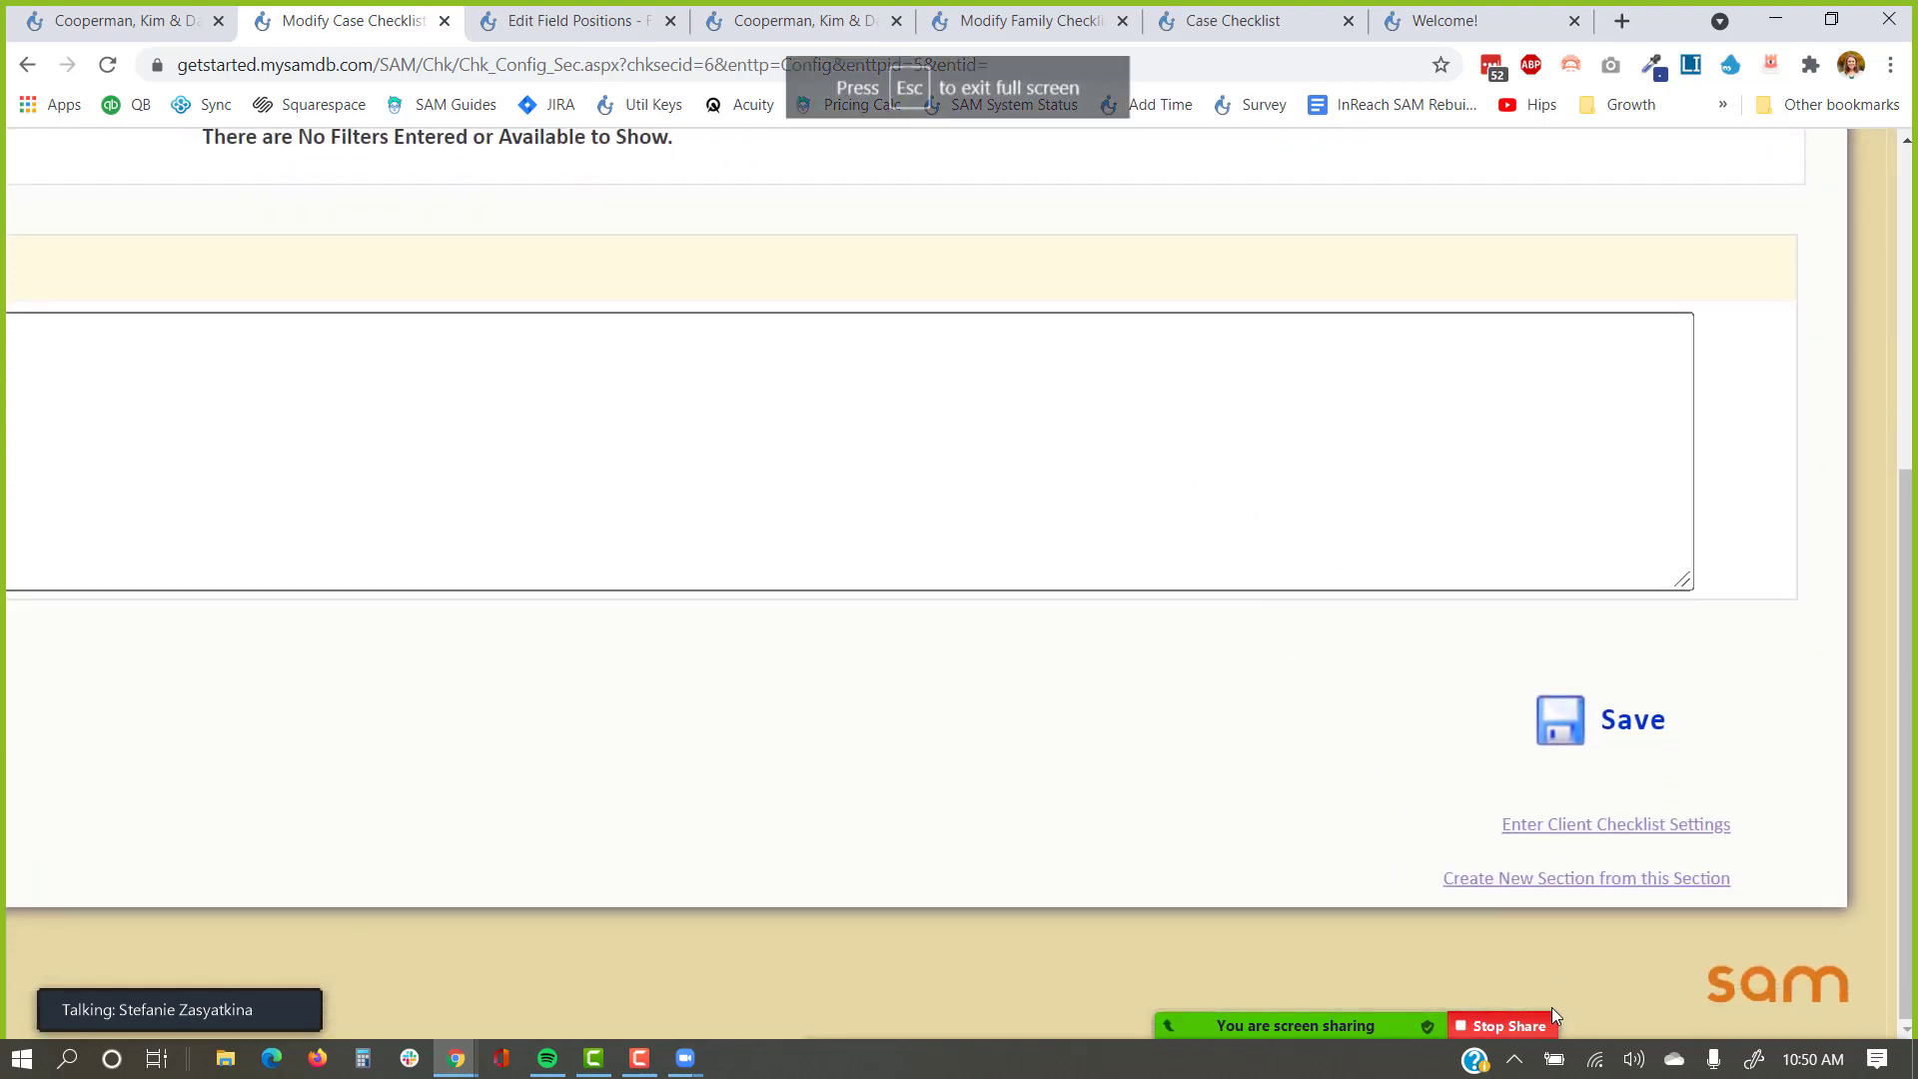
{"action": "left_click", "coordinate": [1618, 825]}
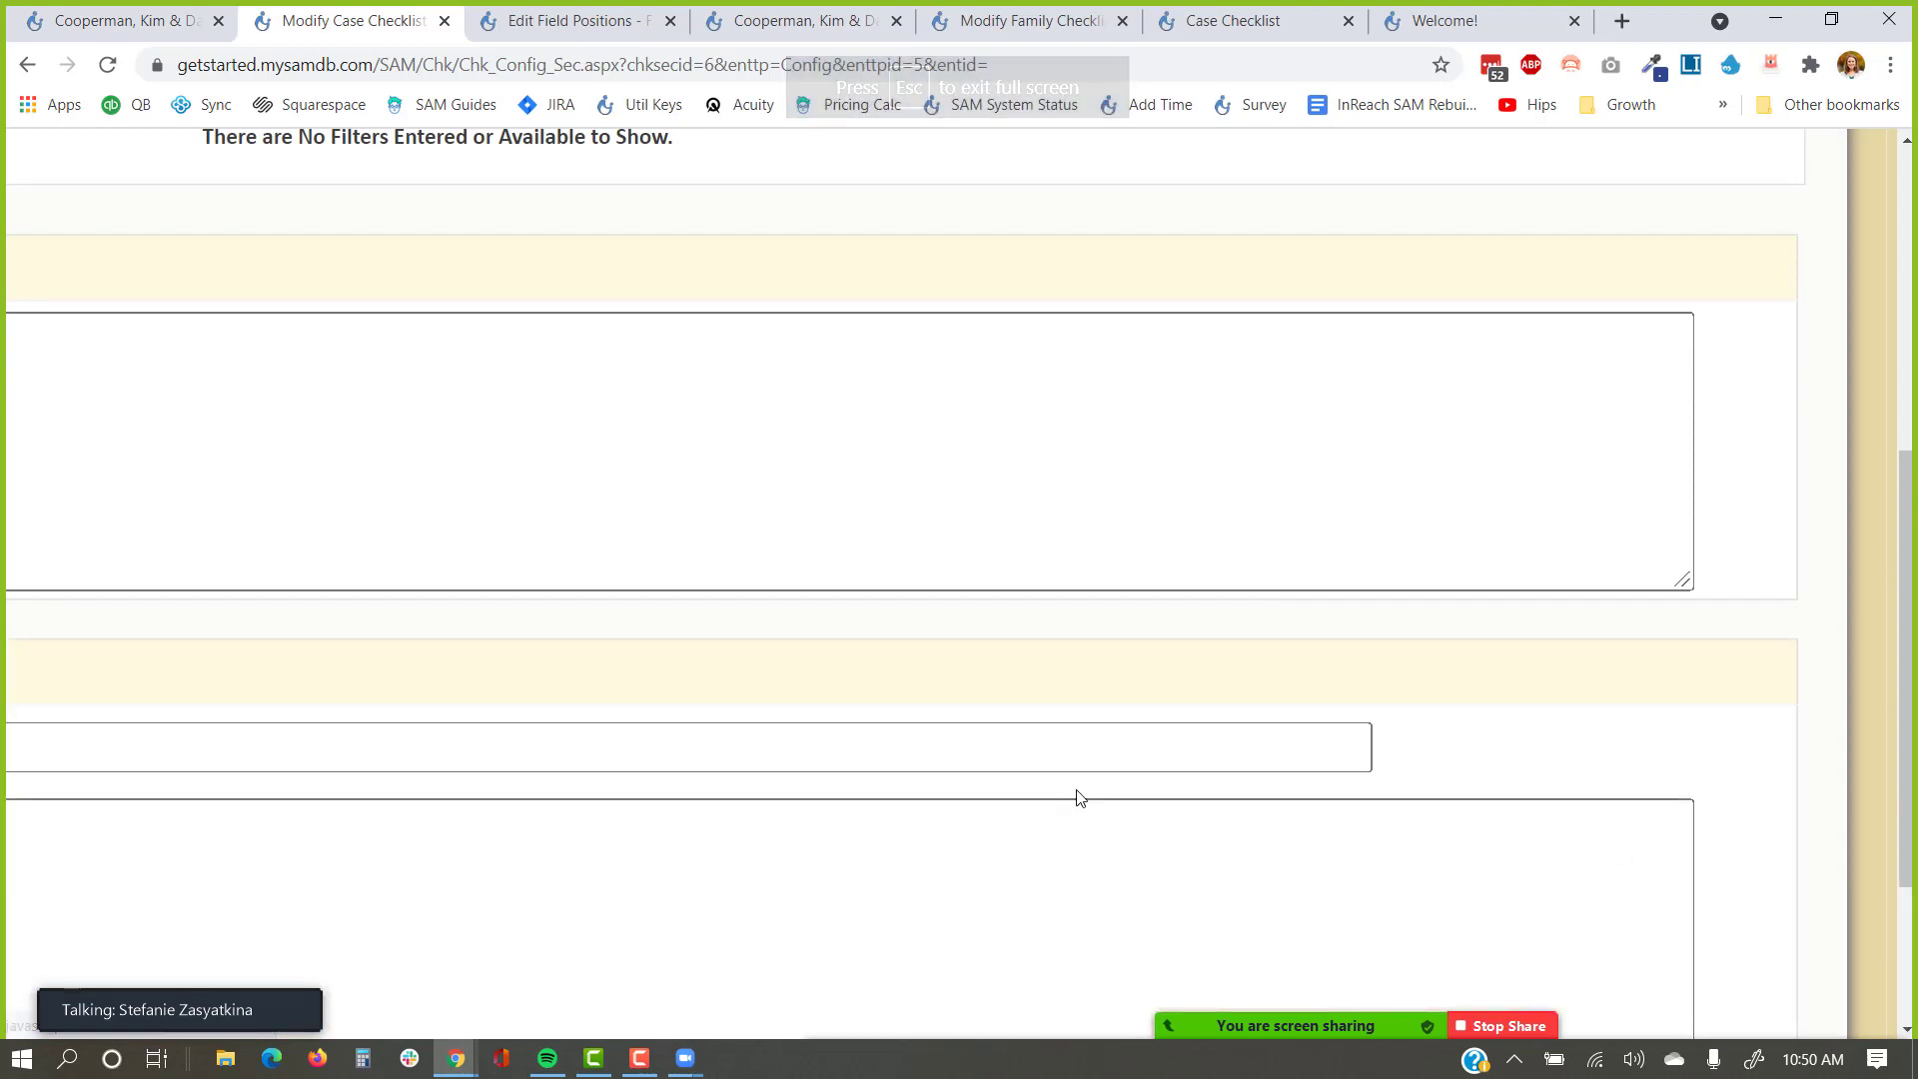
{"action": "scroll", "coordinate": [1080, 798], "scroll_direction": "down", "scroll_amount": 3}
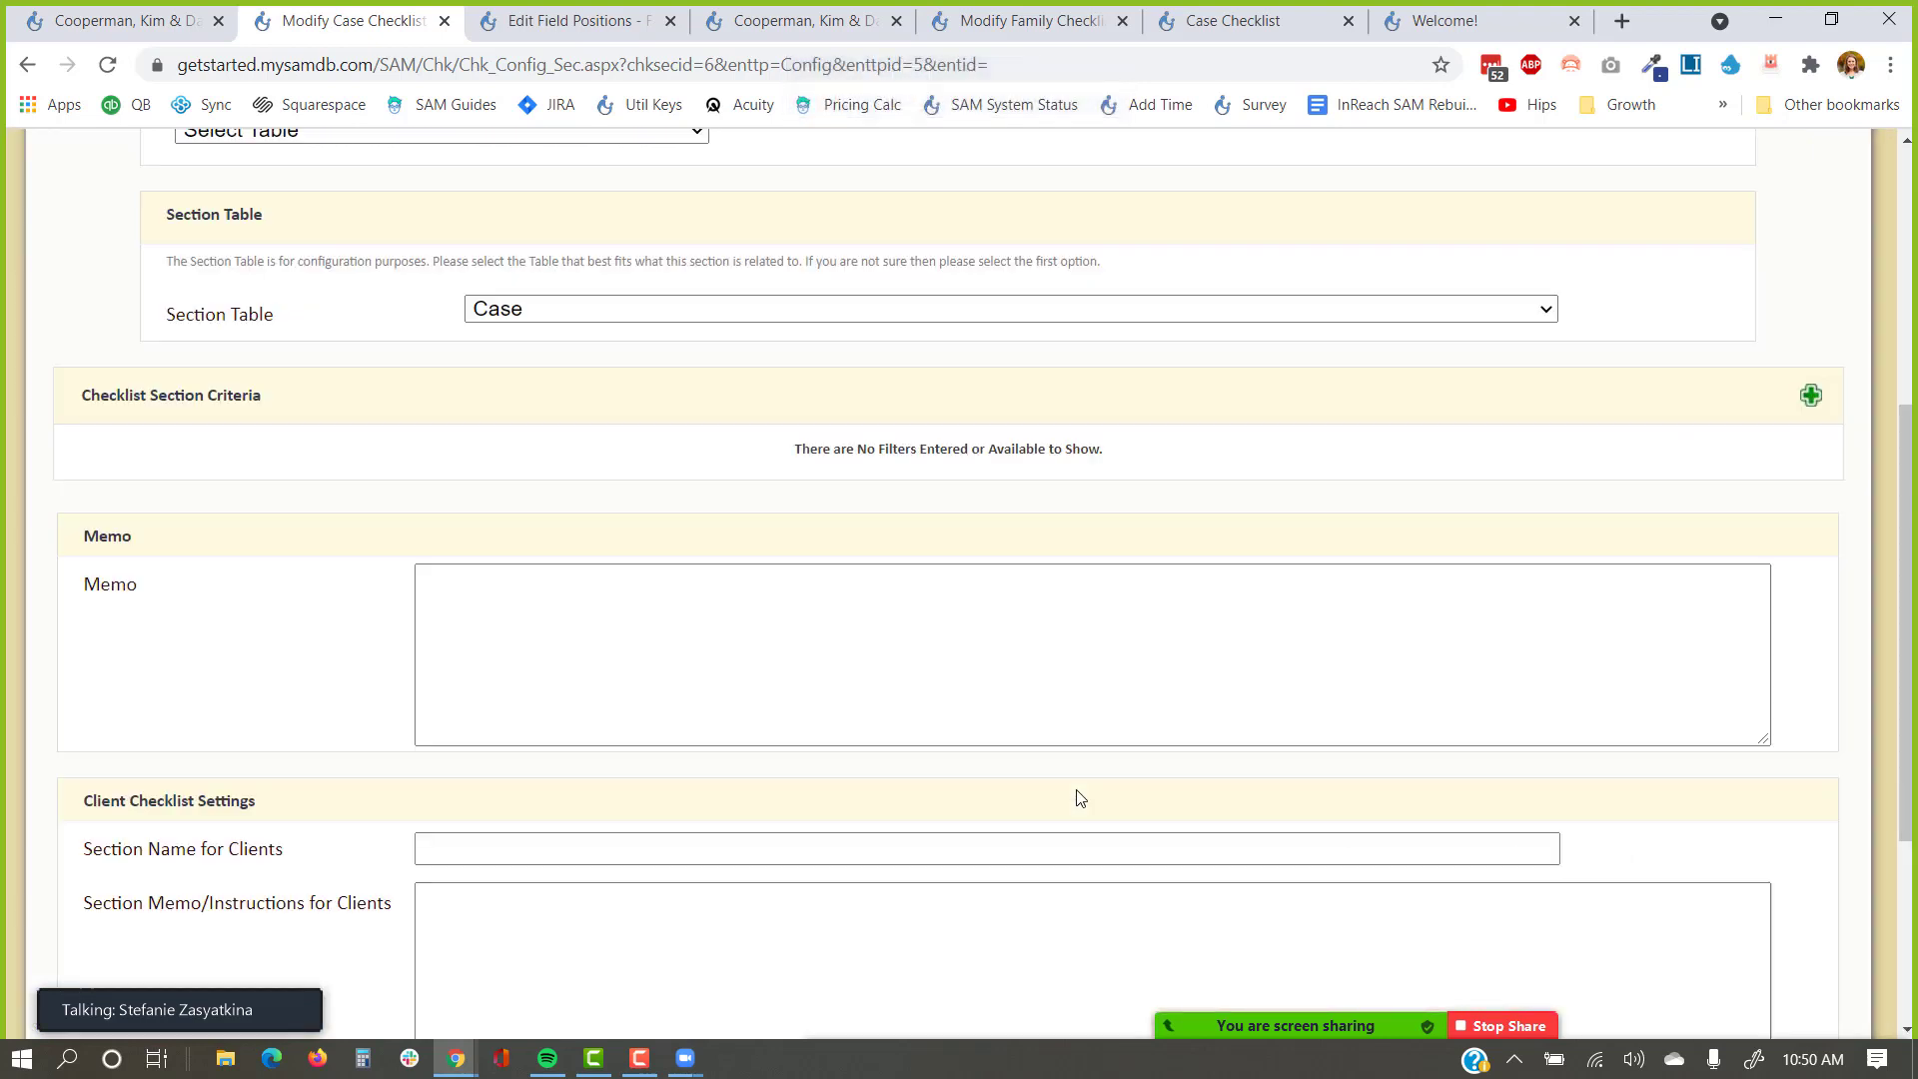
{"action": "scroll", "coordinate": [1099, 789], "scroll_direction": "down", "scroll_amount": 4}
Enter 'Welcome to our Program' as the Section Name for Clients.
{"action": "left_click", "coordinate": [1083, 476]}
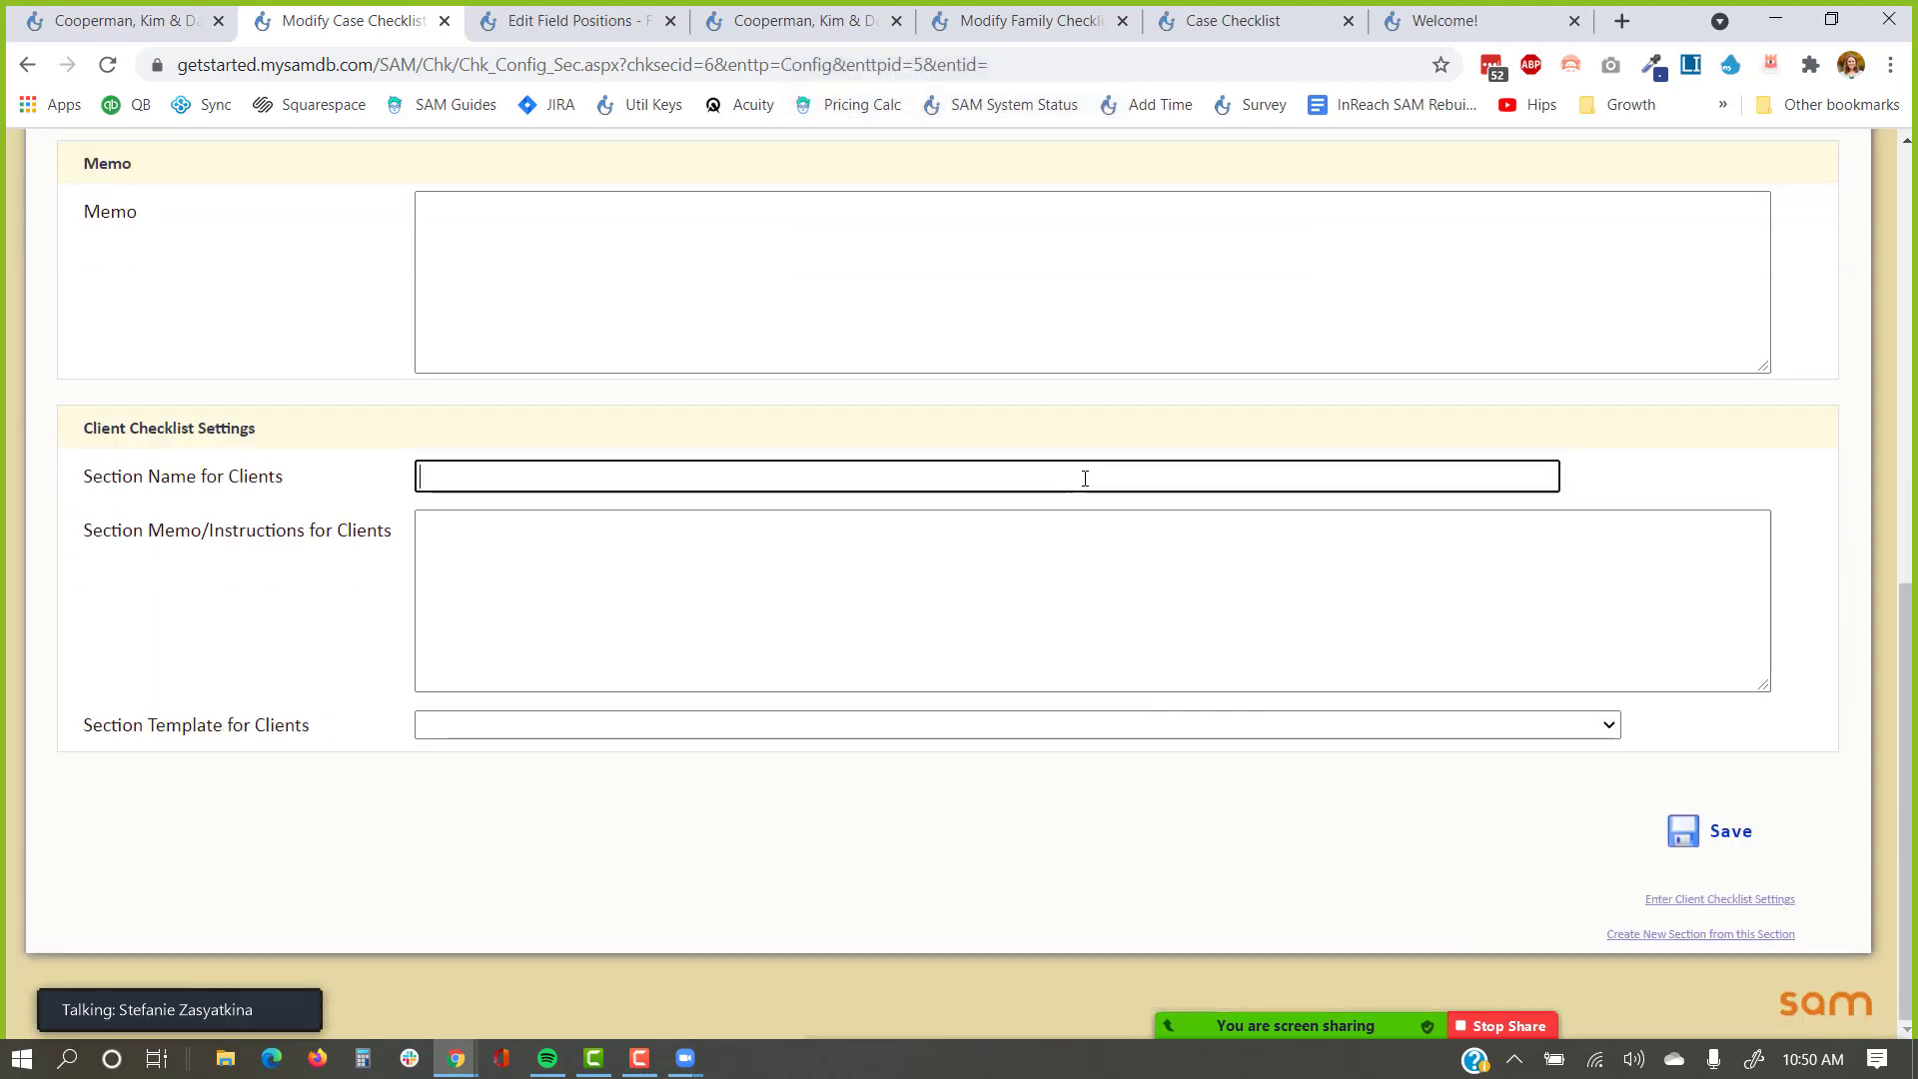
{"action": "scroll", "coordinate": [1084, 478], "scroll_direction": "up", "scroll_amount": 8}
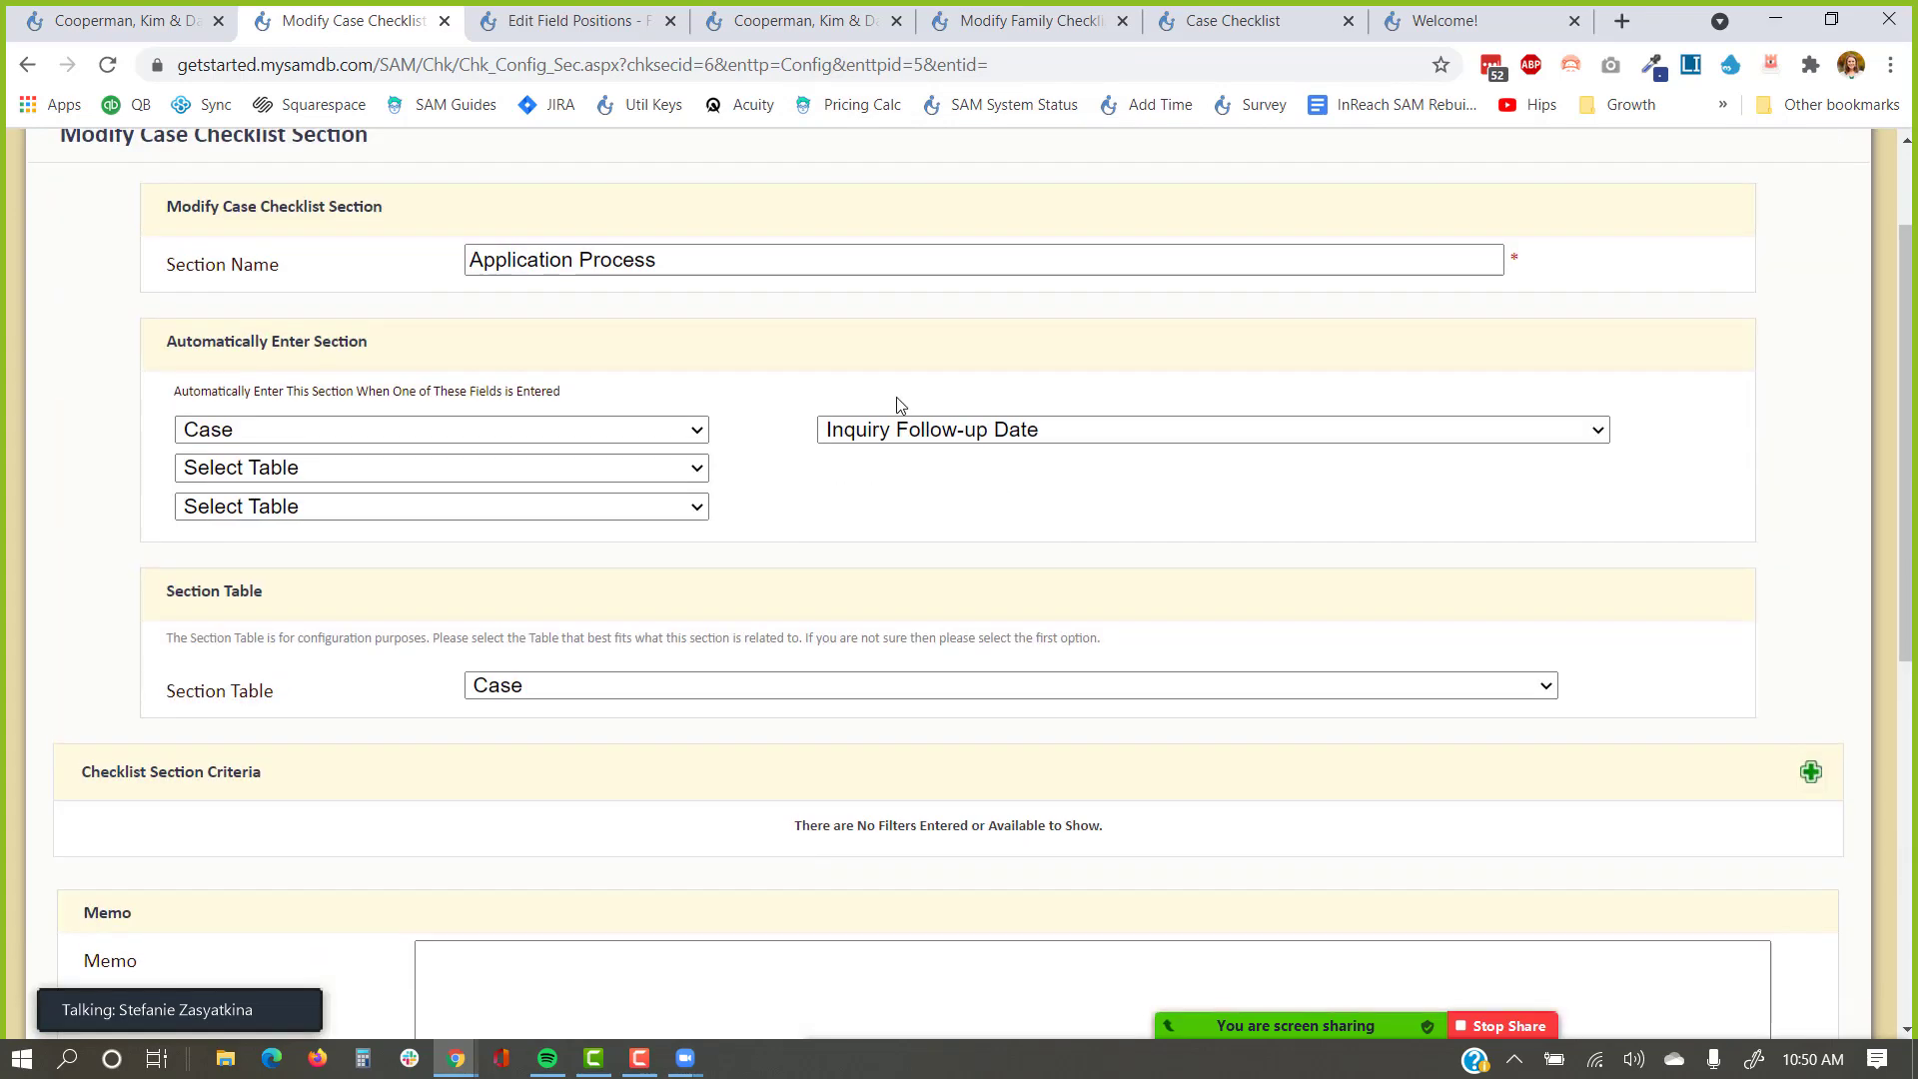
{"action": "left_click_drag", "start_coordinate": [659, 262], "coordinate": [467, 261]}
{"action": "scroll", "coordinate": [509, 470], "scroll_direction": "down", "scroll_amount": 8}
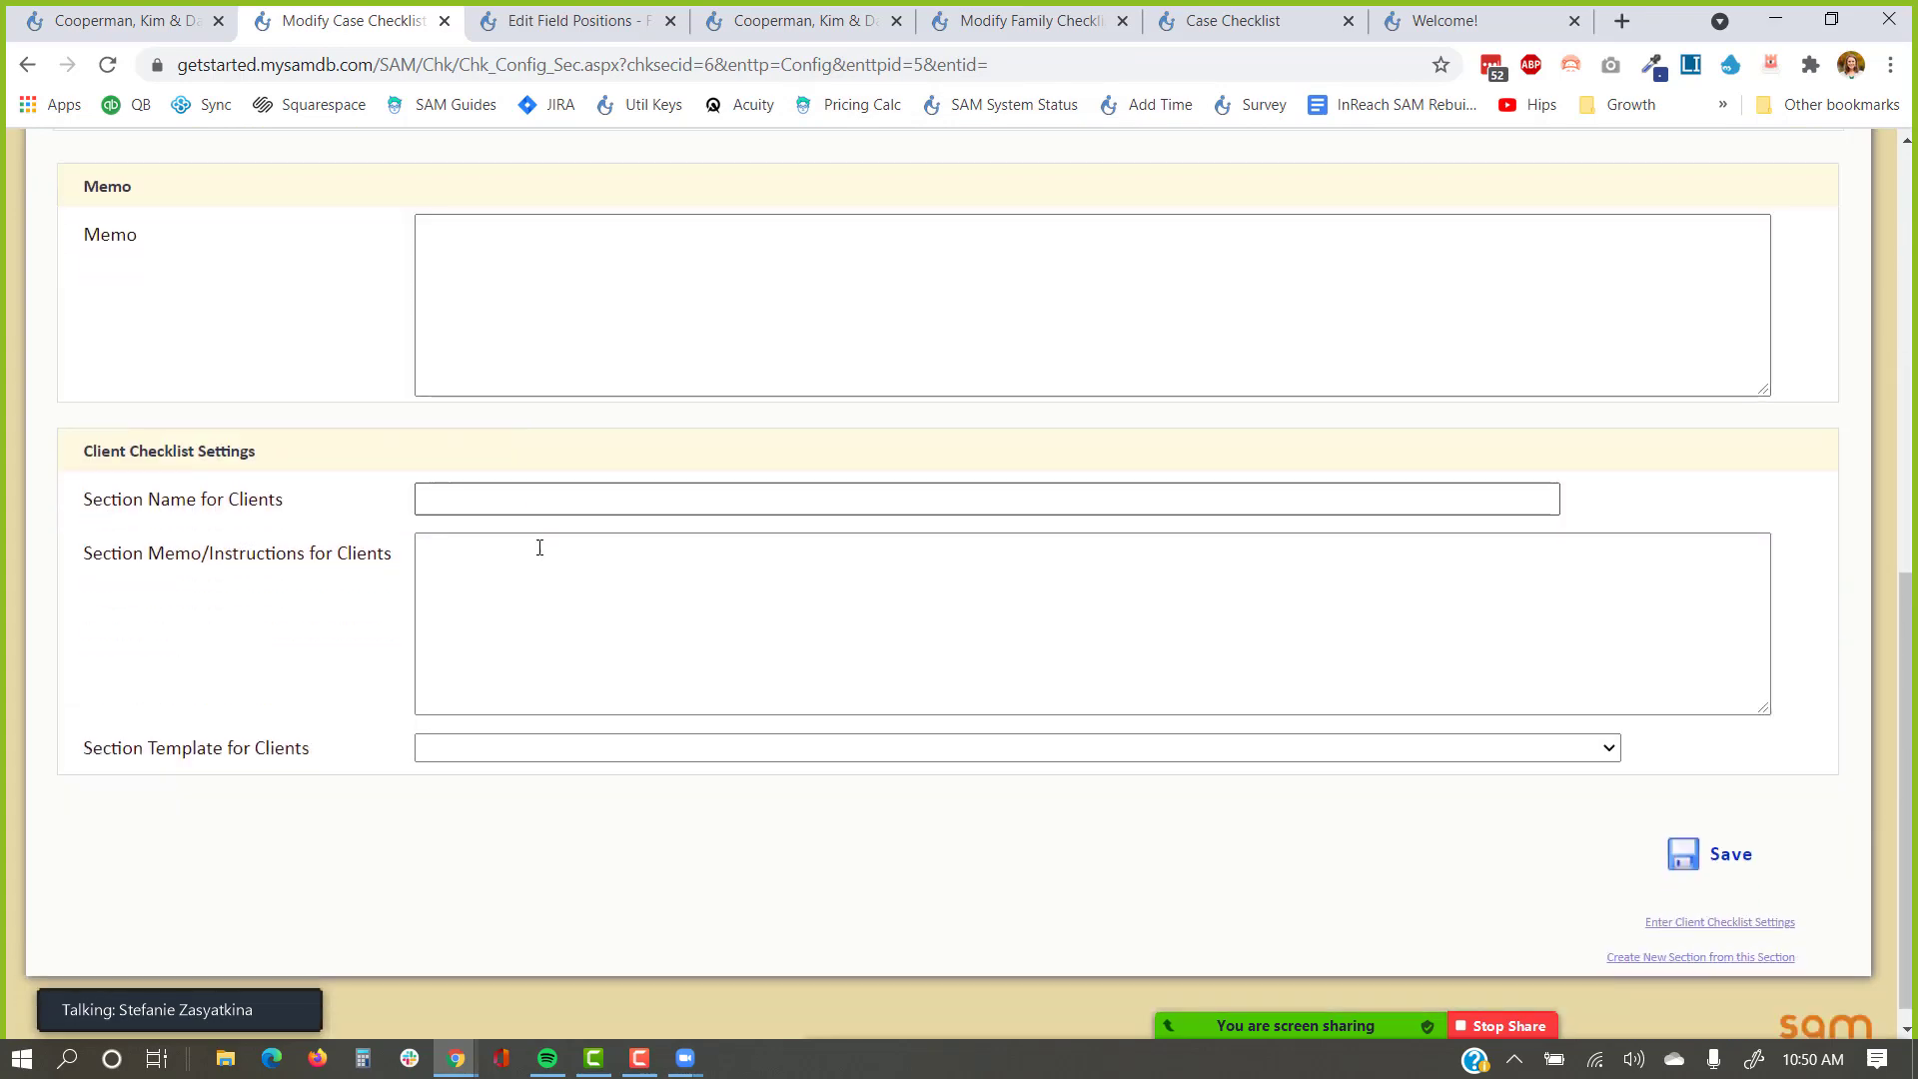
{"action": "left_click", "coordinate": [517, 471]}
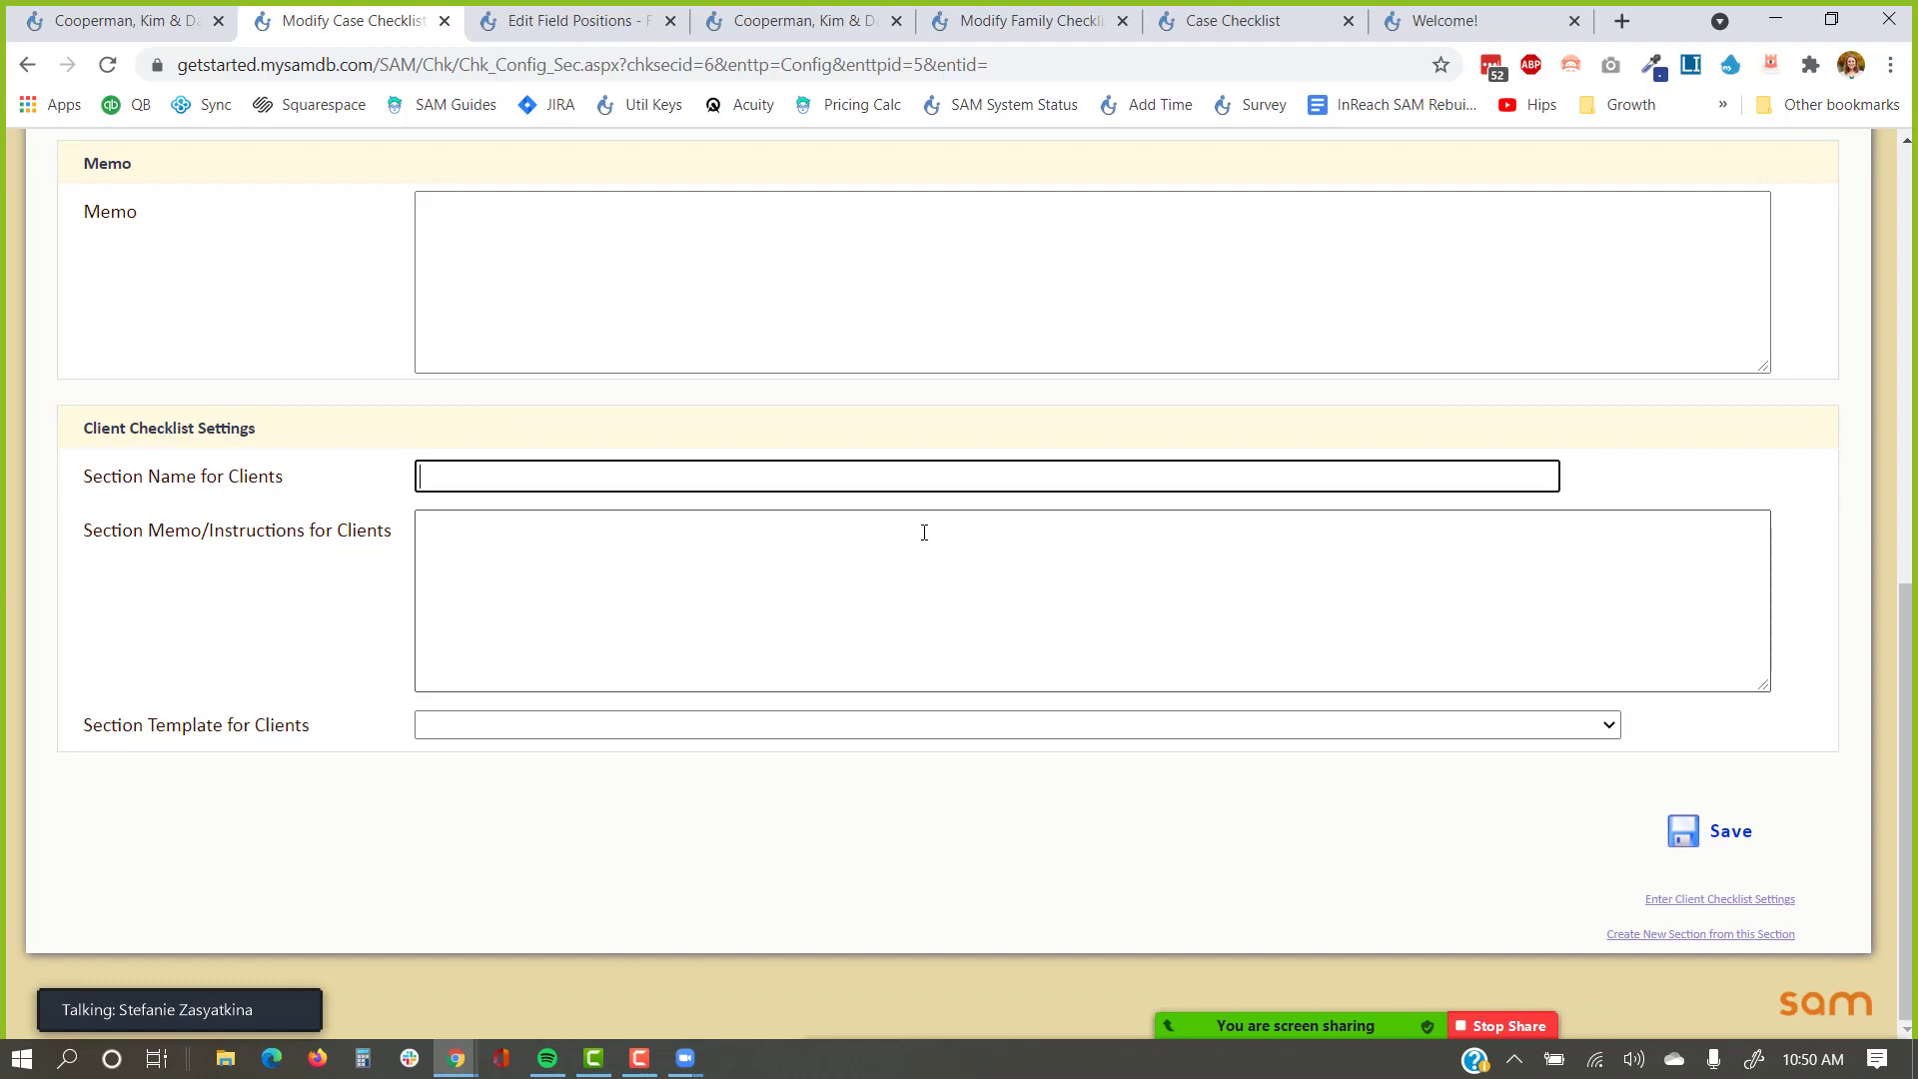
{"action": "type", "text": "Welcome to our Program"}
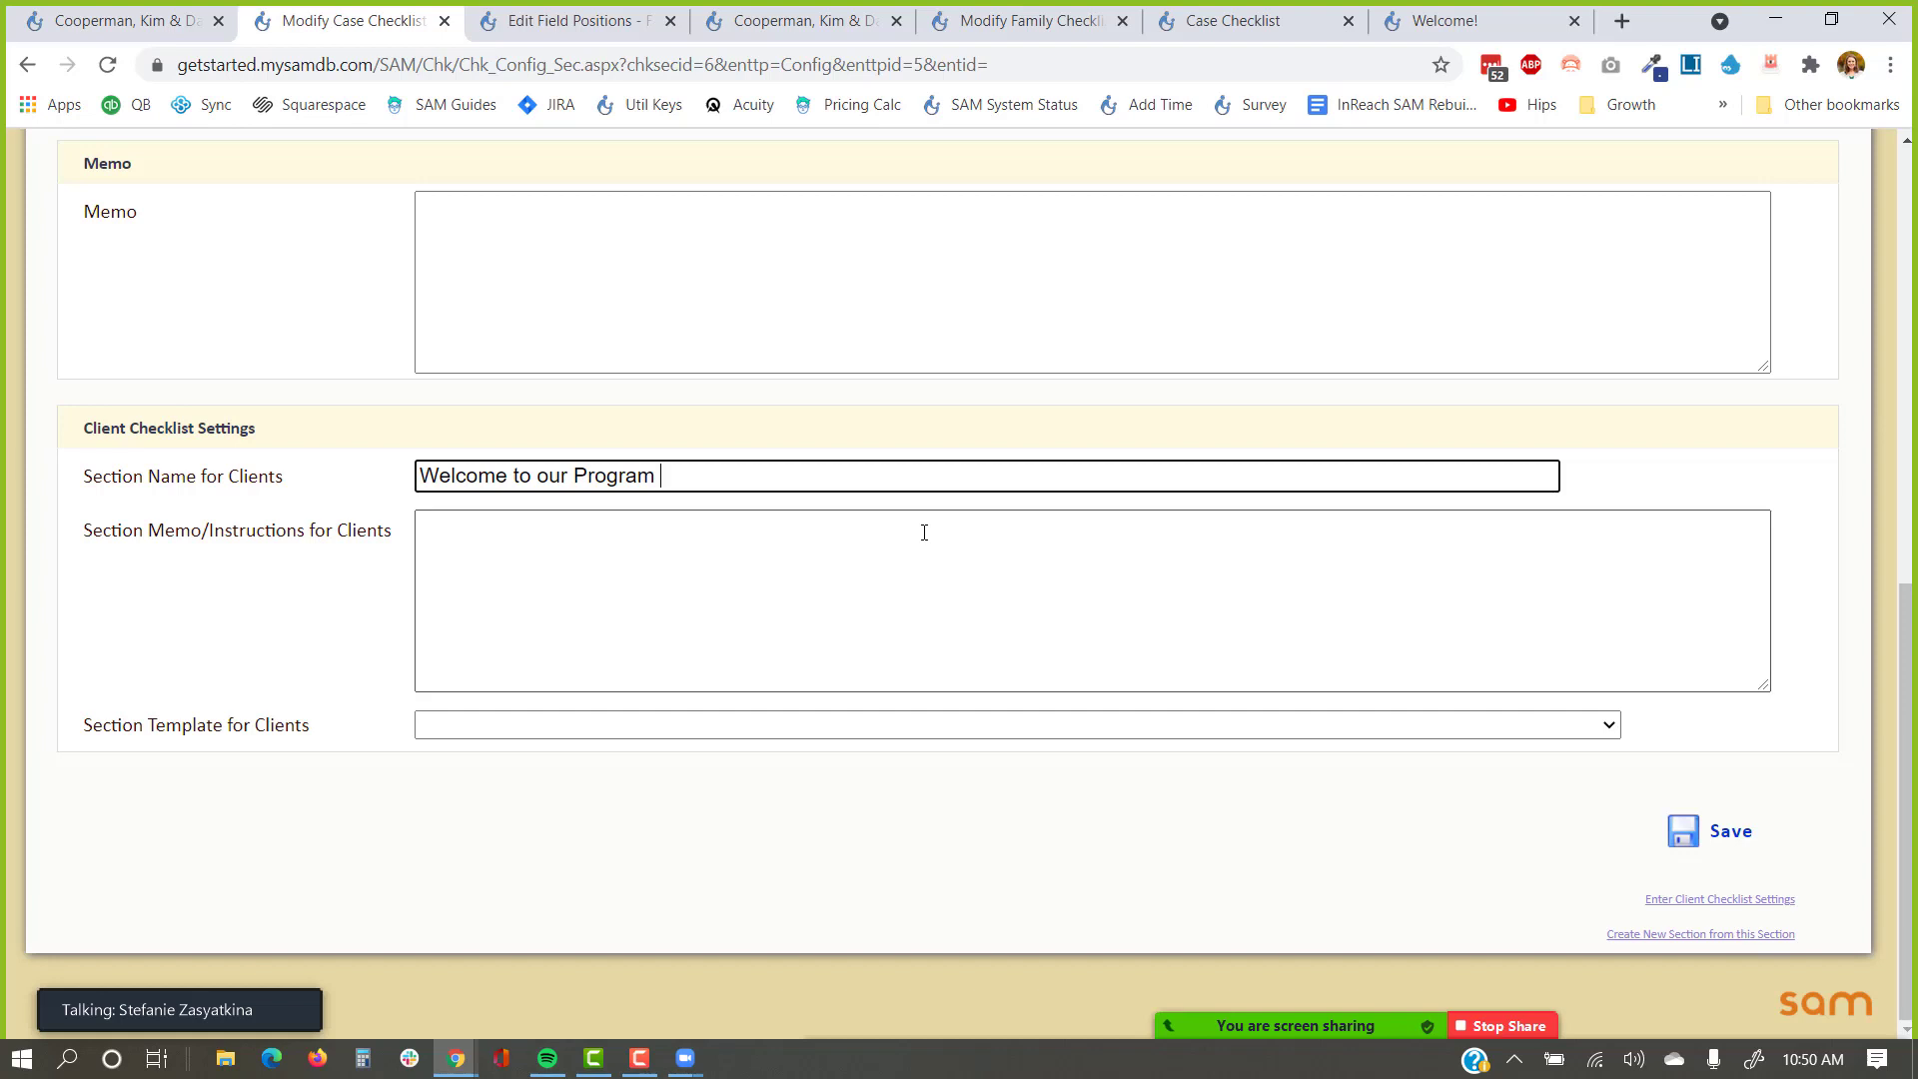
Leave the client template empty and save the section's client settings.
{"action": "left_click", "coordinate": [862, 555]}
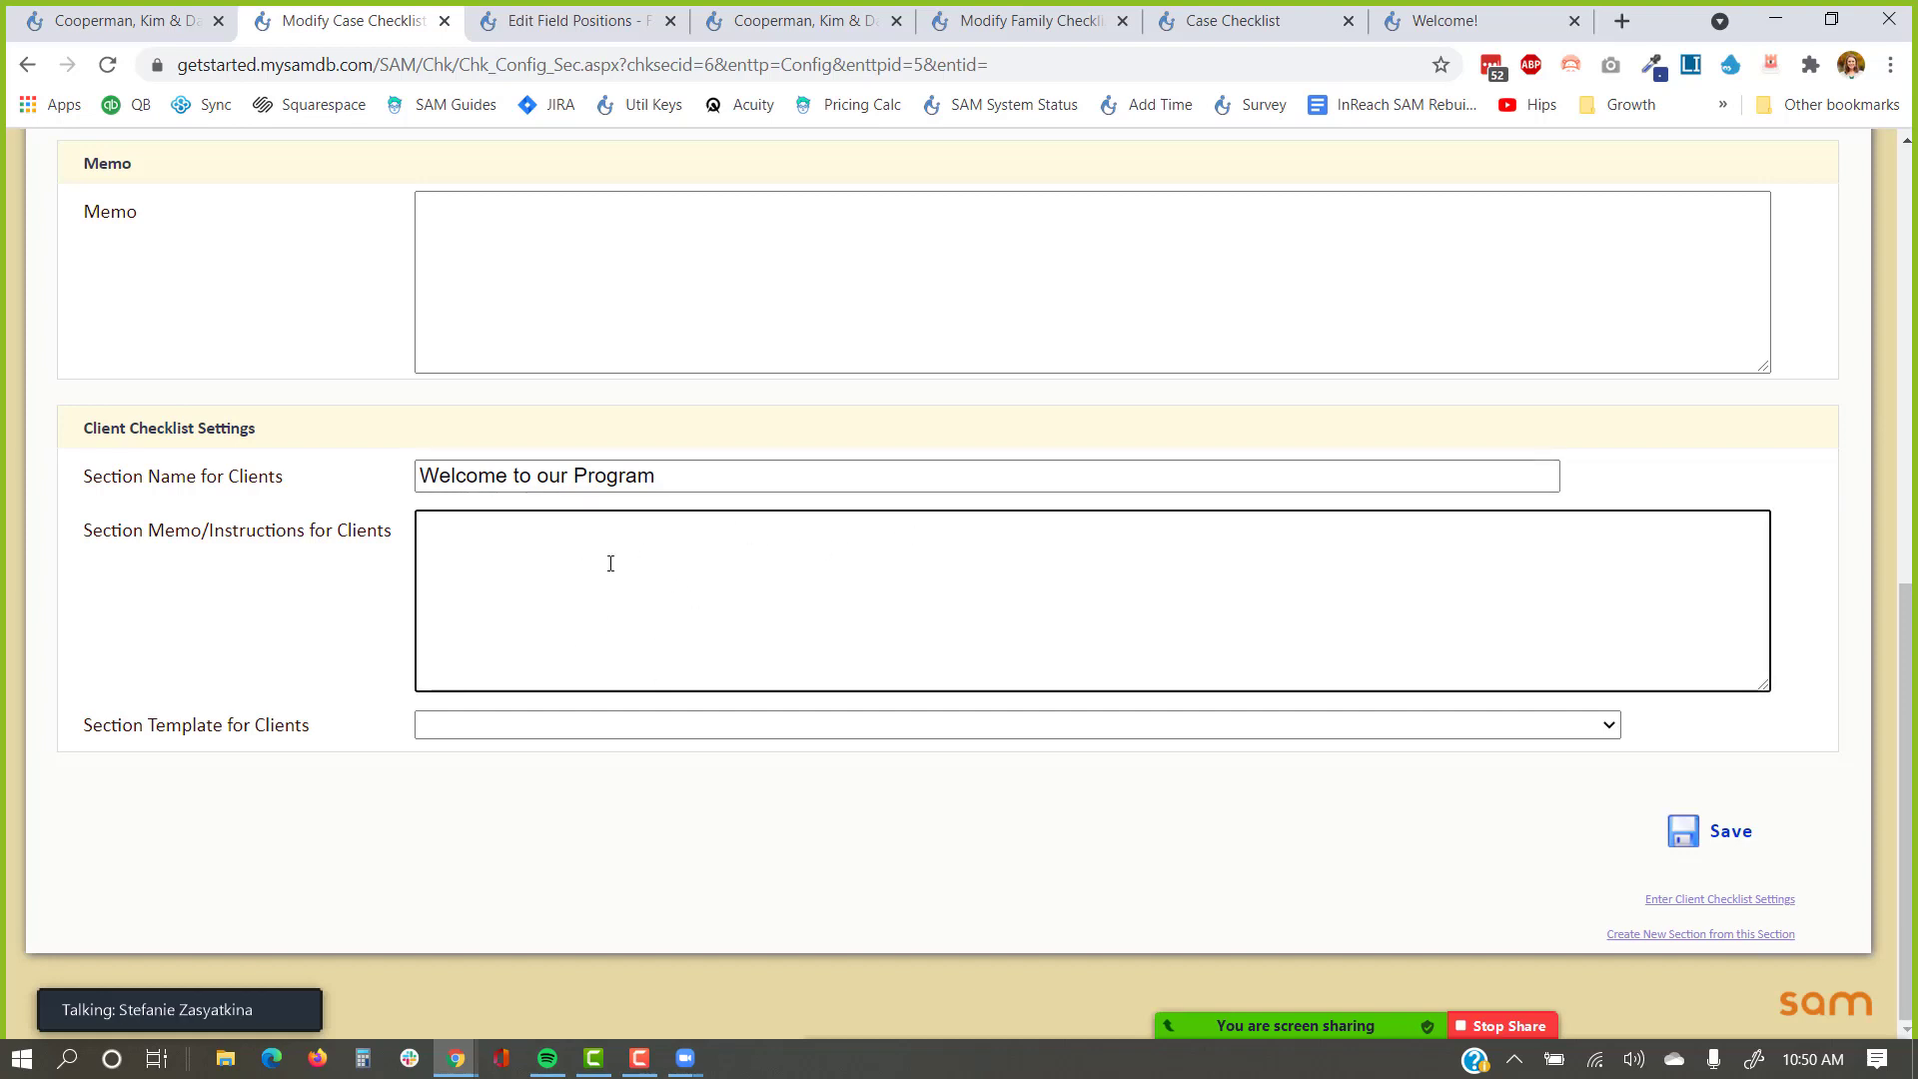
{"action": "left_click", "coordinate": [510, 732]}
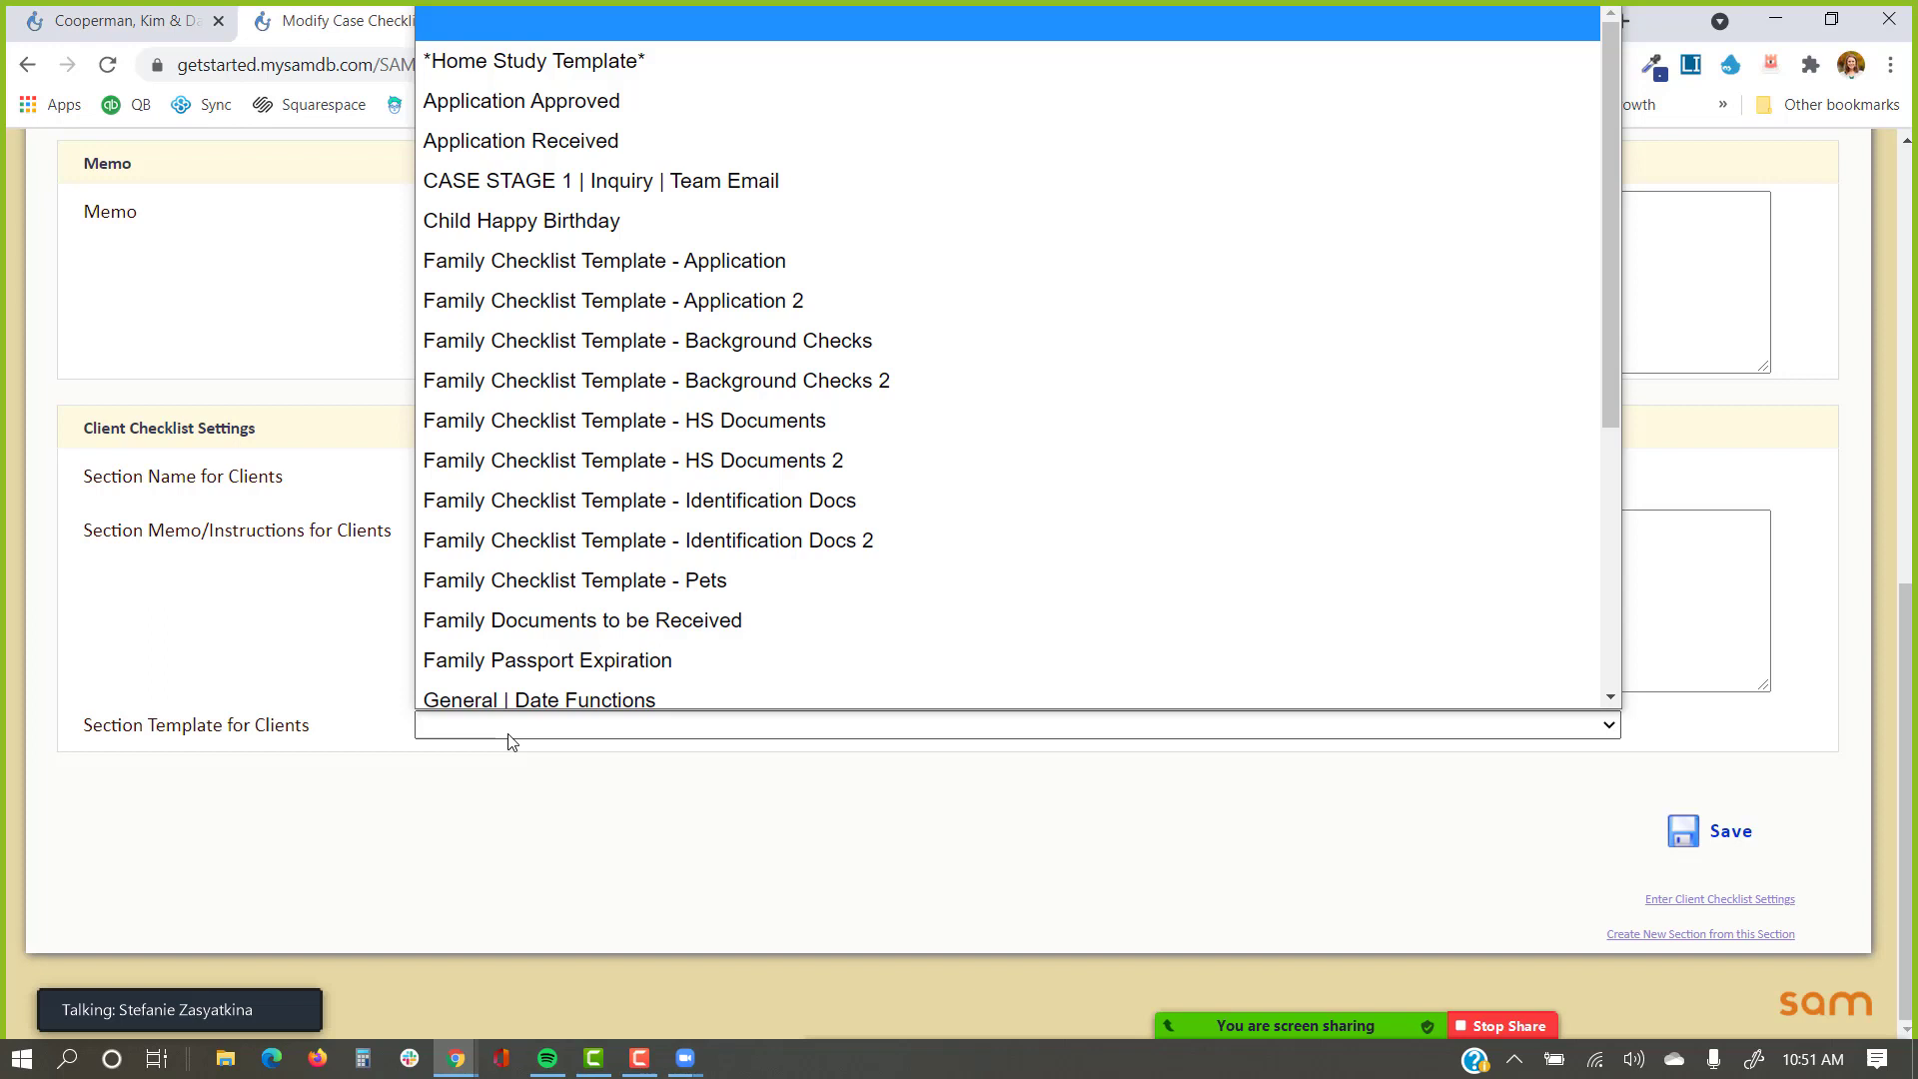
{"action": "left_click", "coordinate": [317, 739]}
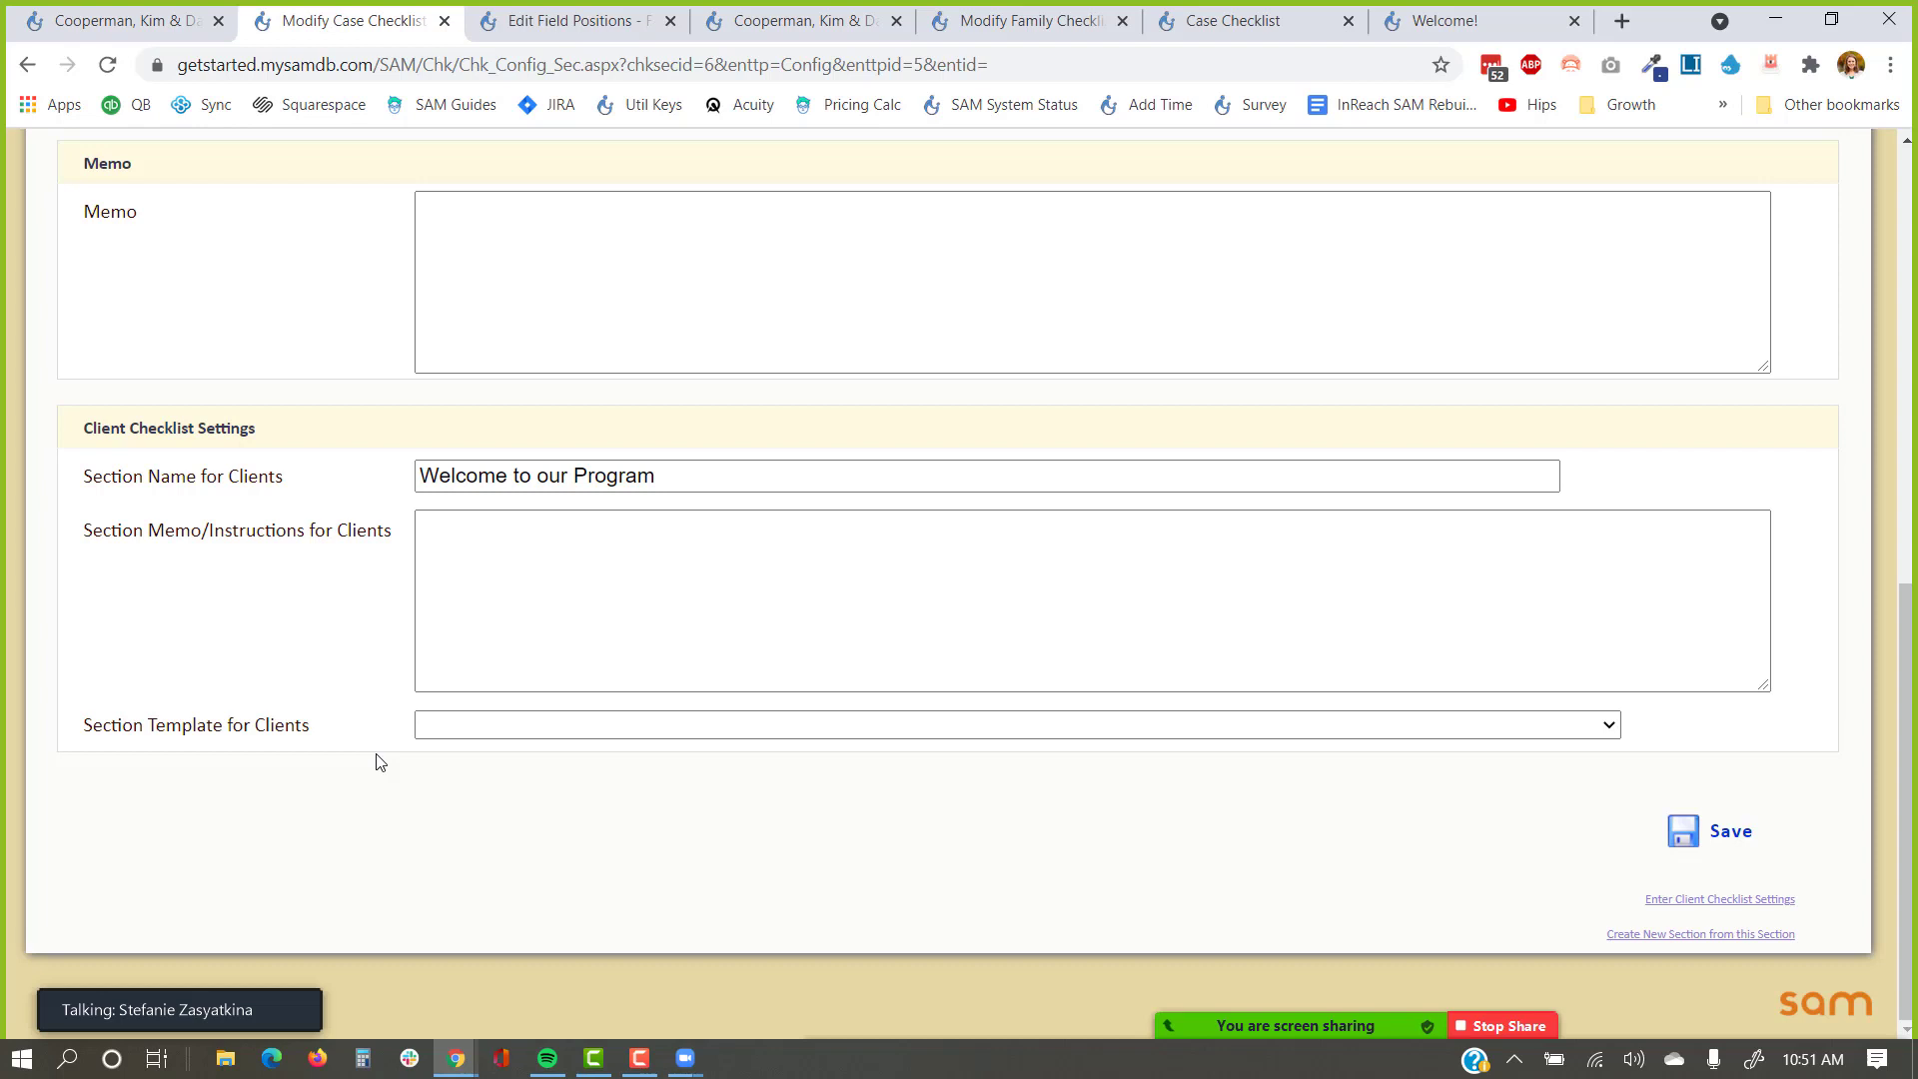
{"action": "left_click", "coordinate": [501, 570]}
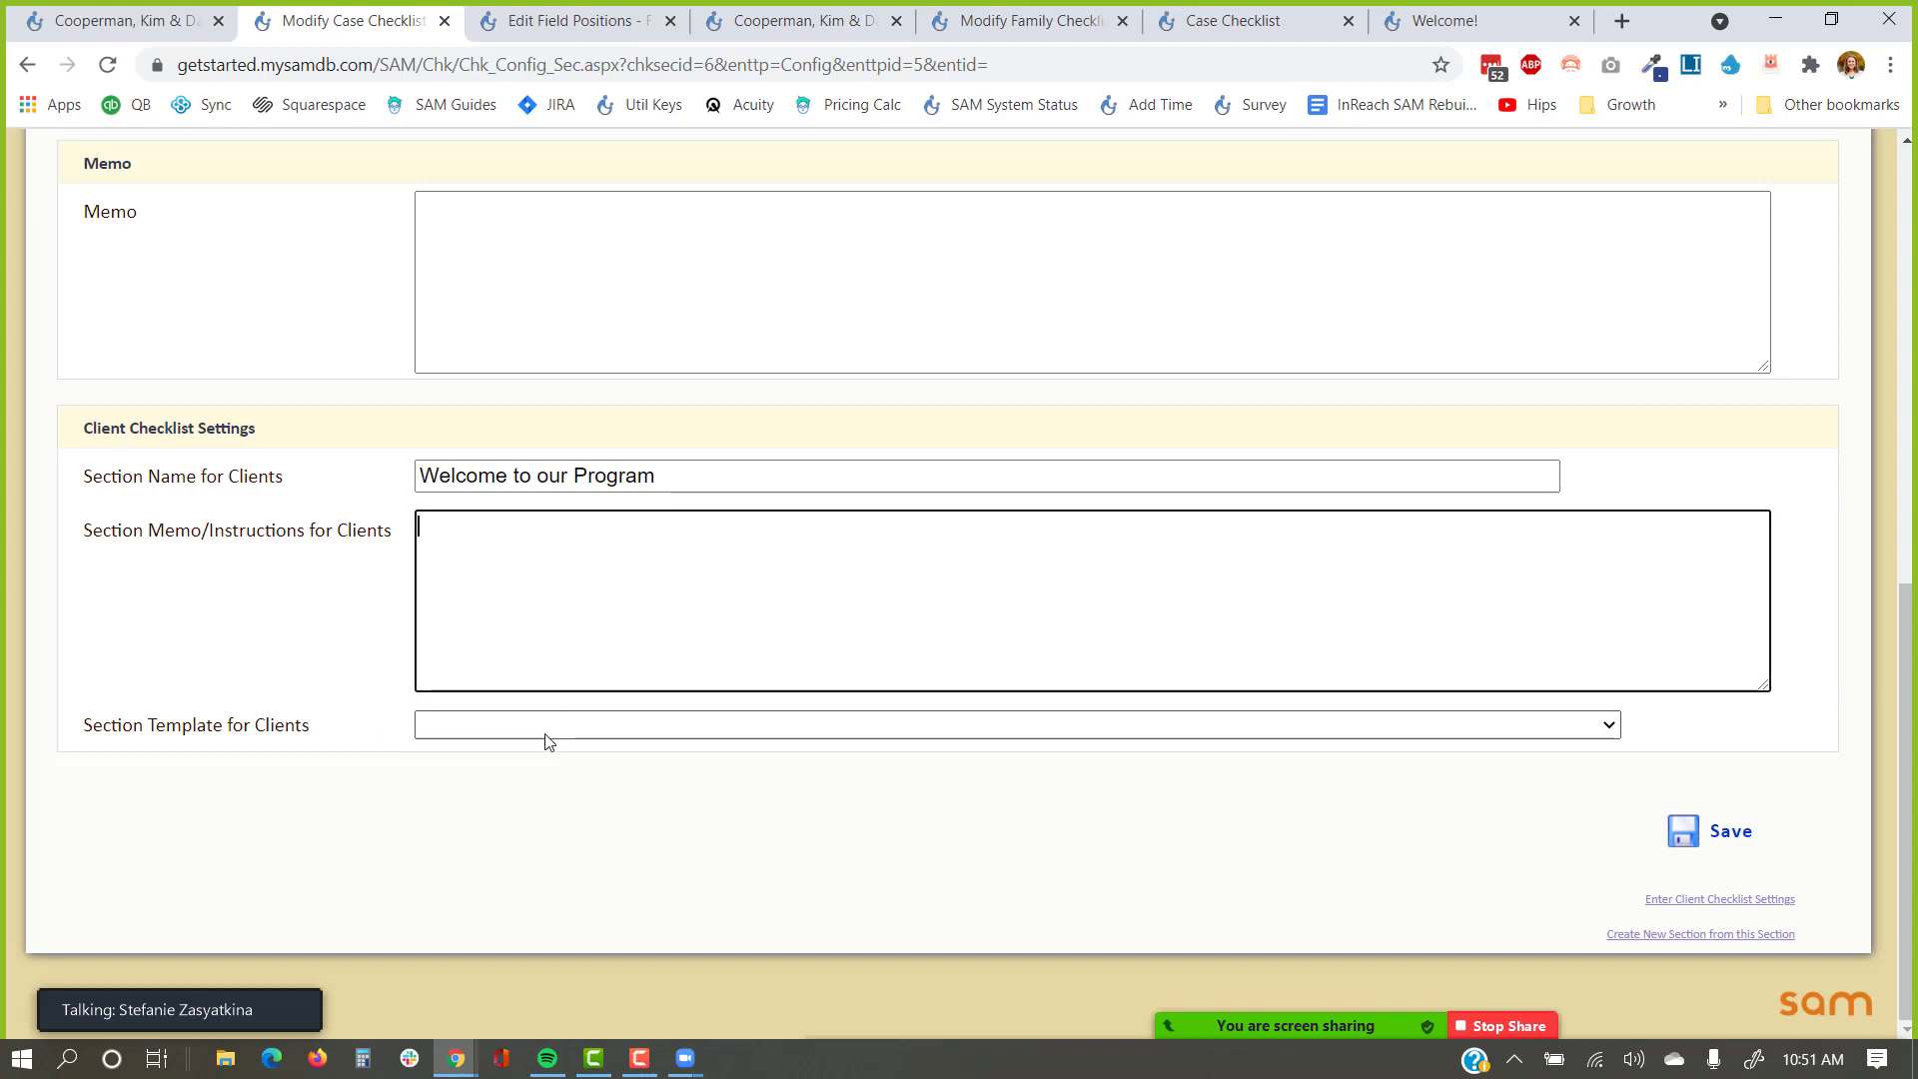
{"action": "left_click", "coordinate": [1718, 844]}
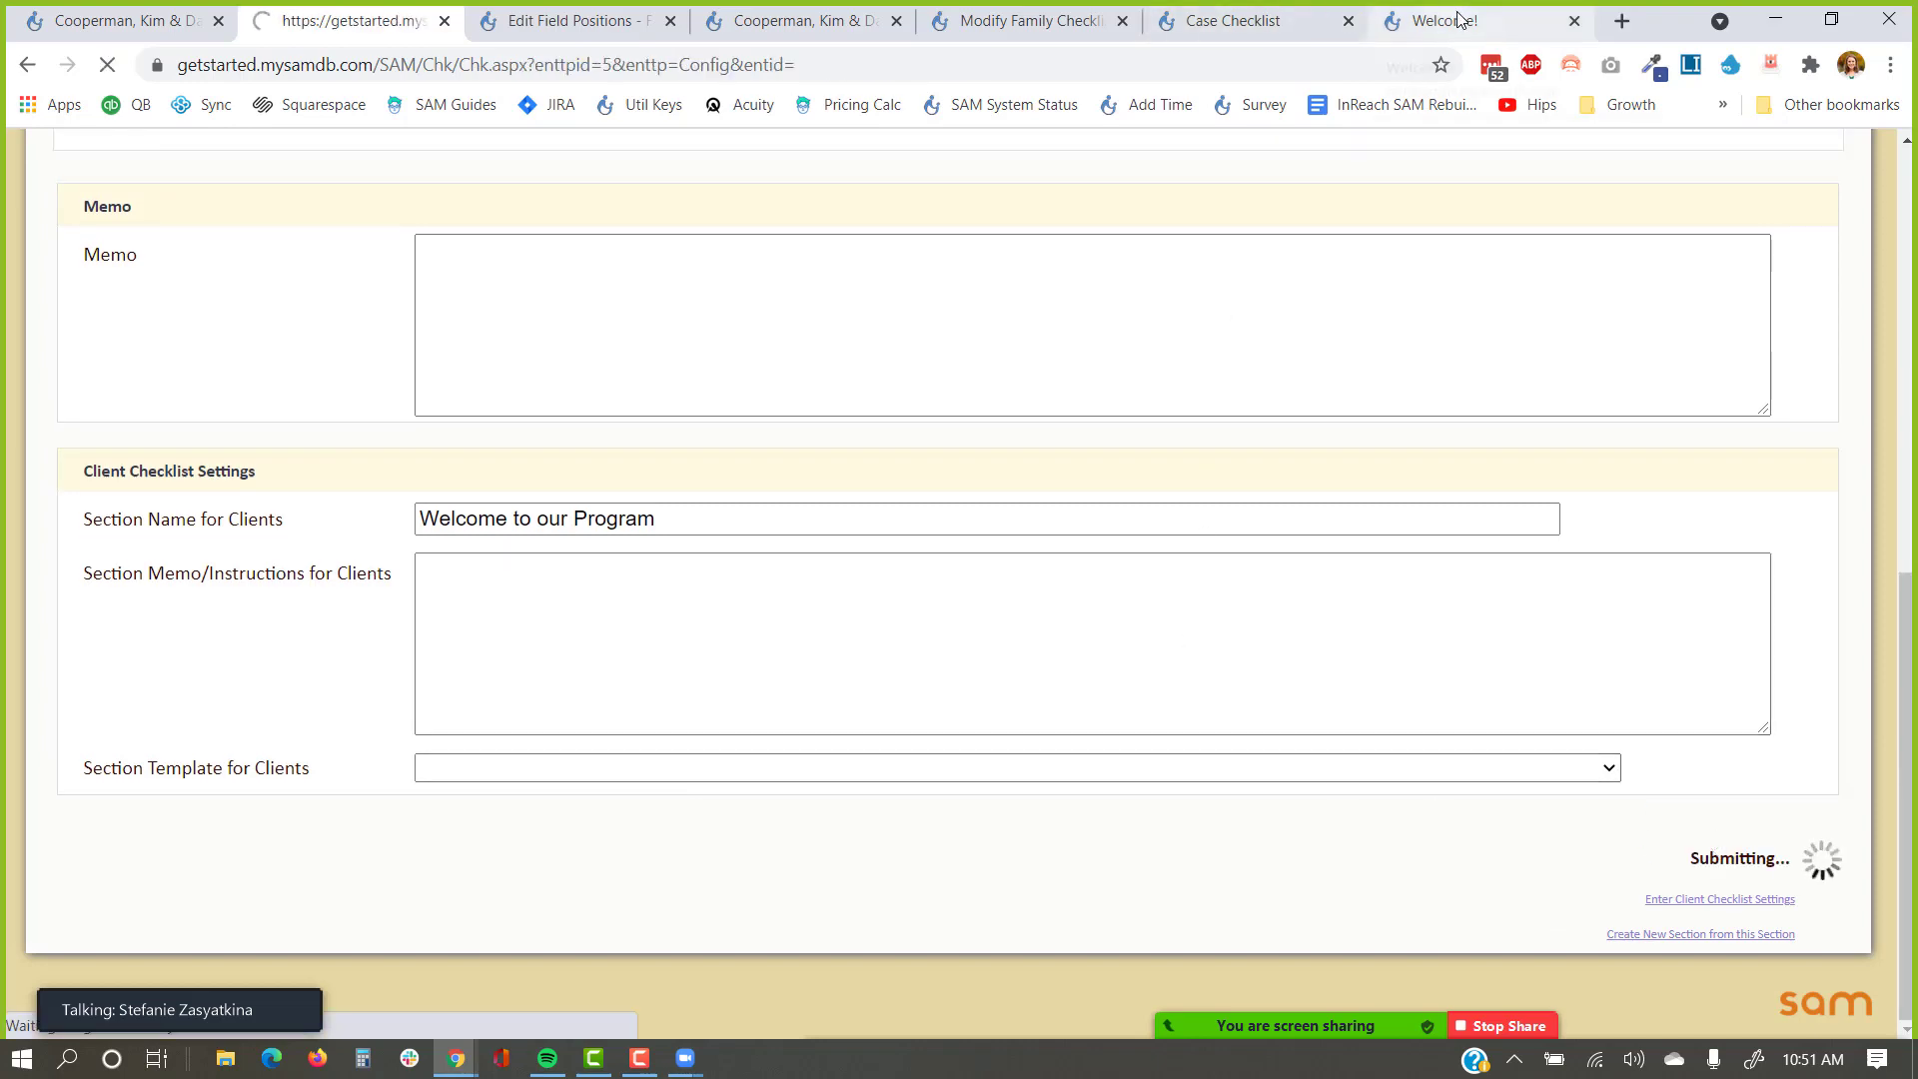
{"action": "left_click", "coordinate": [1239, 22]}
Reload the public Case Checklist and confirm its first heading reads 'Welcome to our Program'.
{"action": "scroll", "coordinate": [625, 358], "scroll_direction": "up", "scroll_amount": 5}
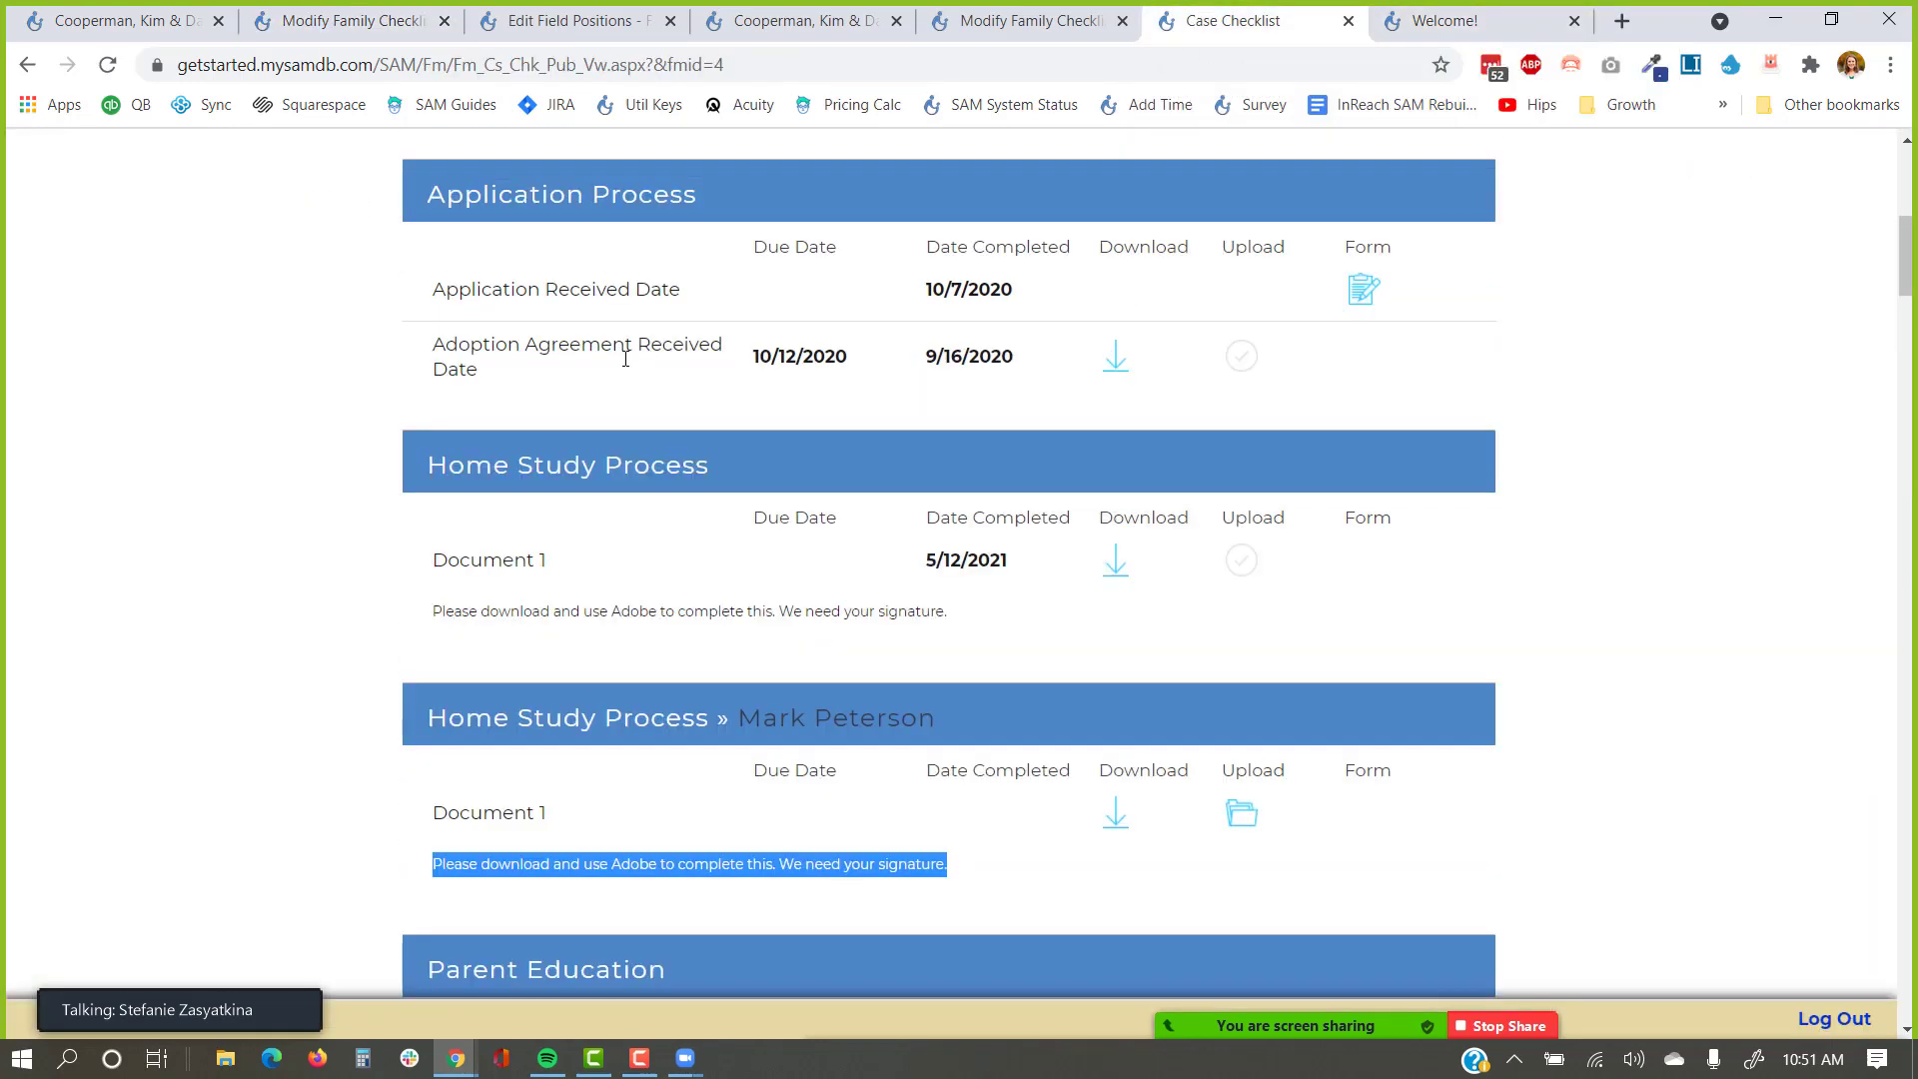
{"action": "scroll", "coordinate": [625, 358], "scroll_direction": "up", "scroll_amount": 7}
{"action": "key", "text": "F5"}
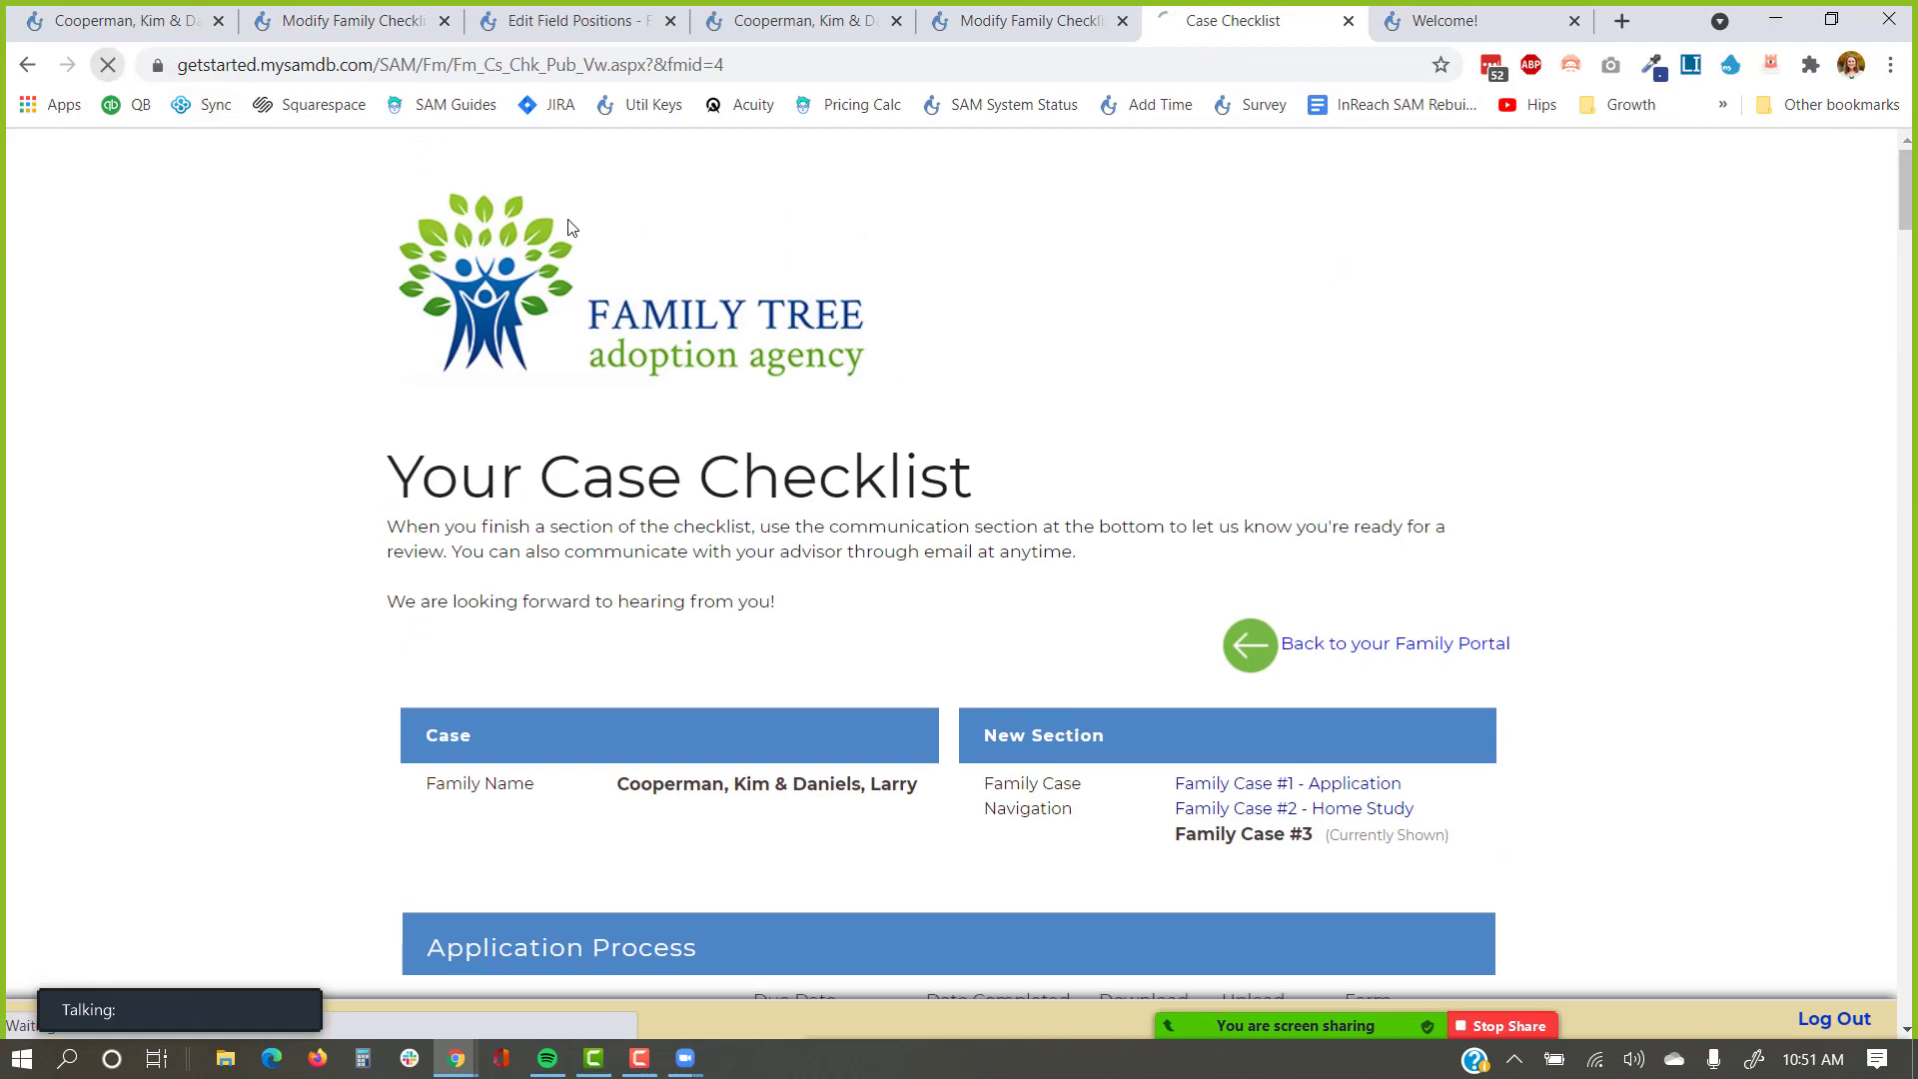
{"action": "scroll", "coordinate": [789, 435], "scroll_direction": "down", "scroll_amount": 3}
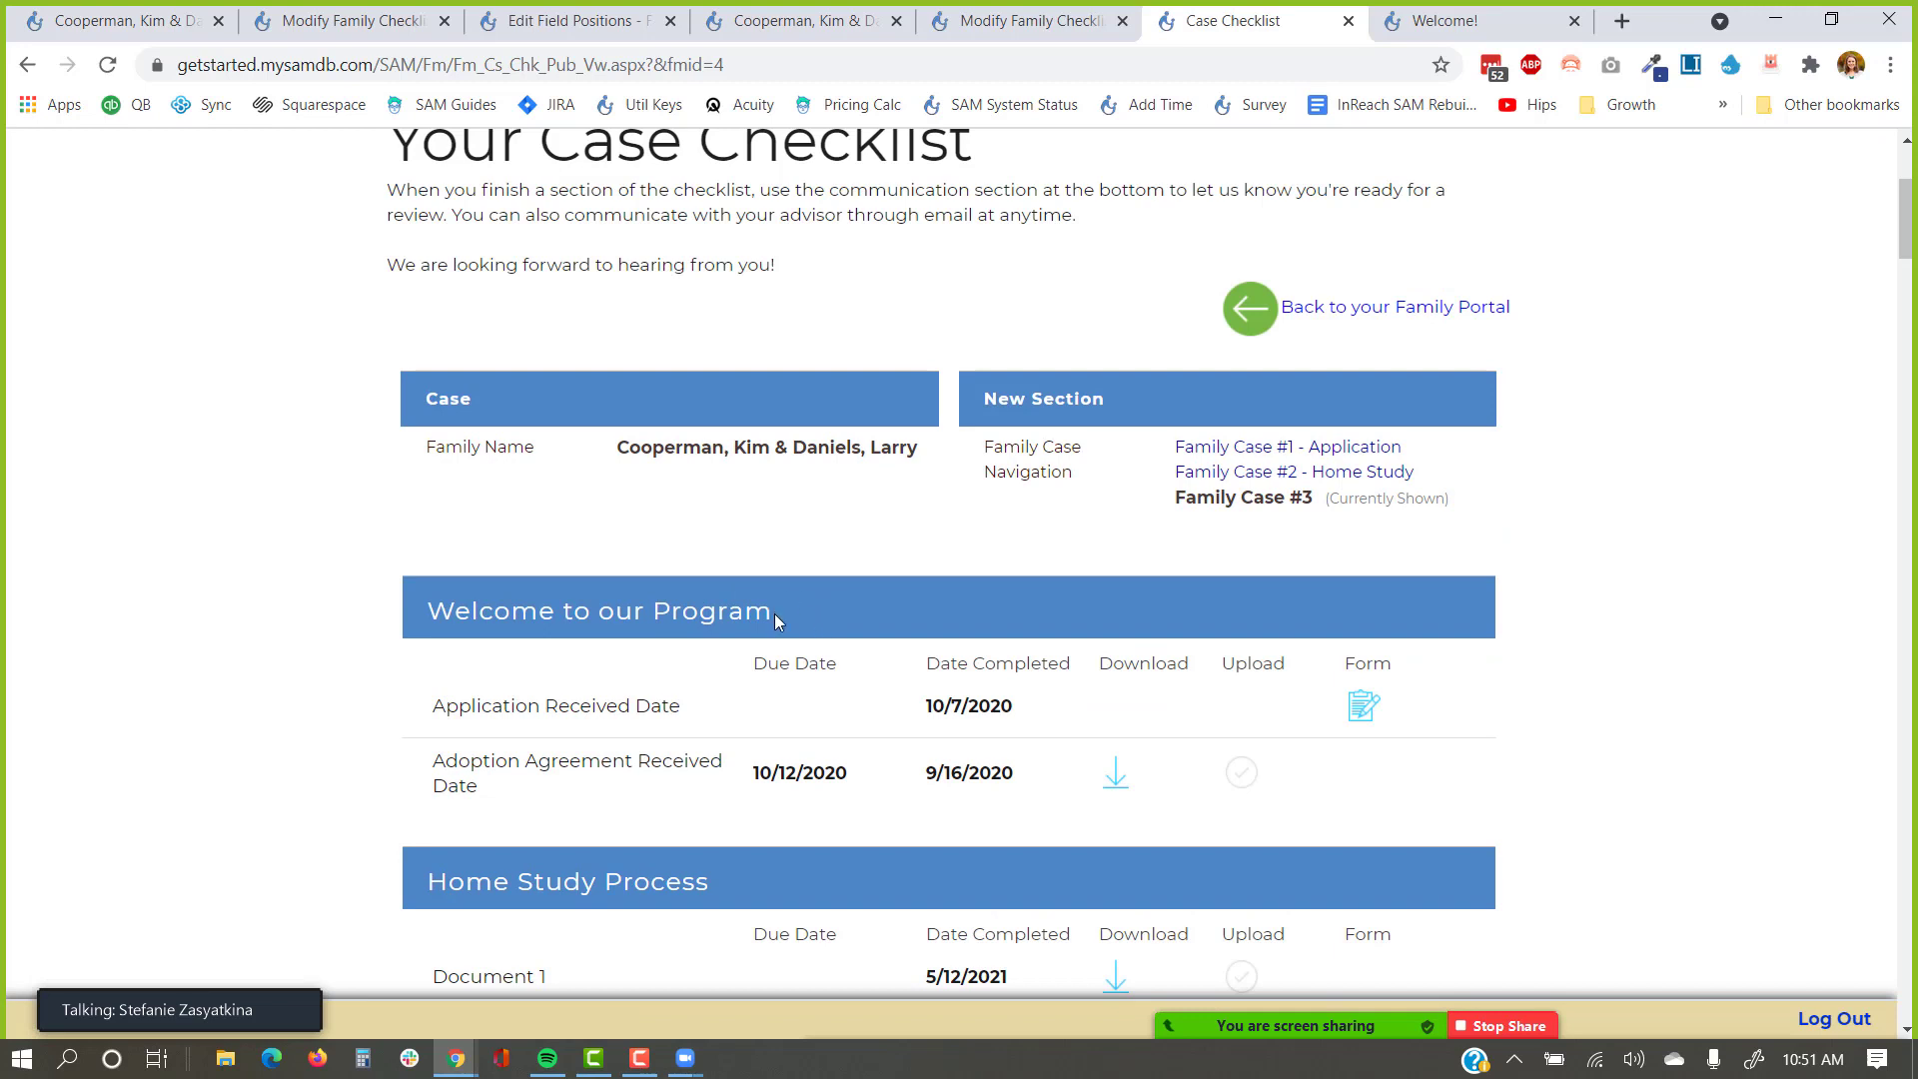
{"action": "left_click_drag", "start_coordinate": [775, 614], "coordinate": [213, 673]}
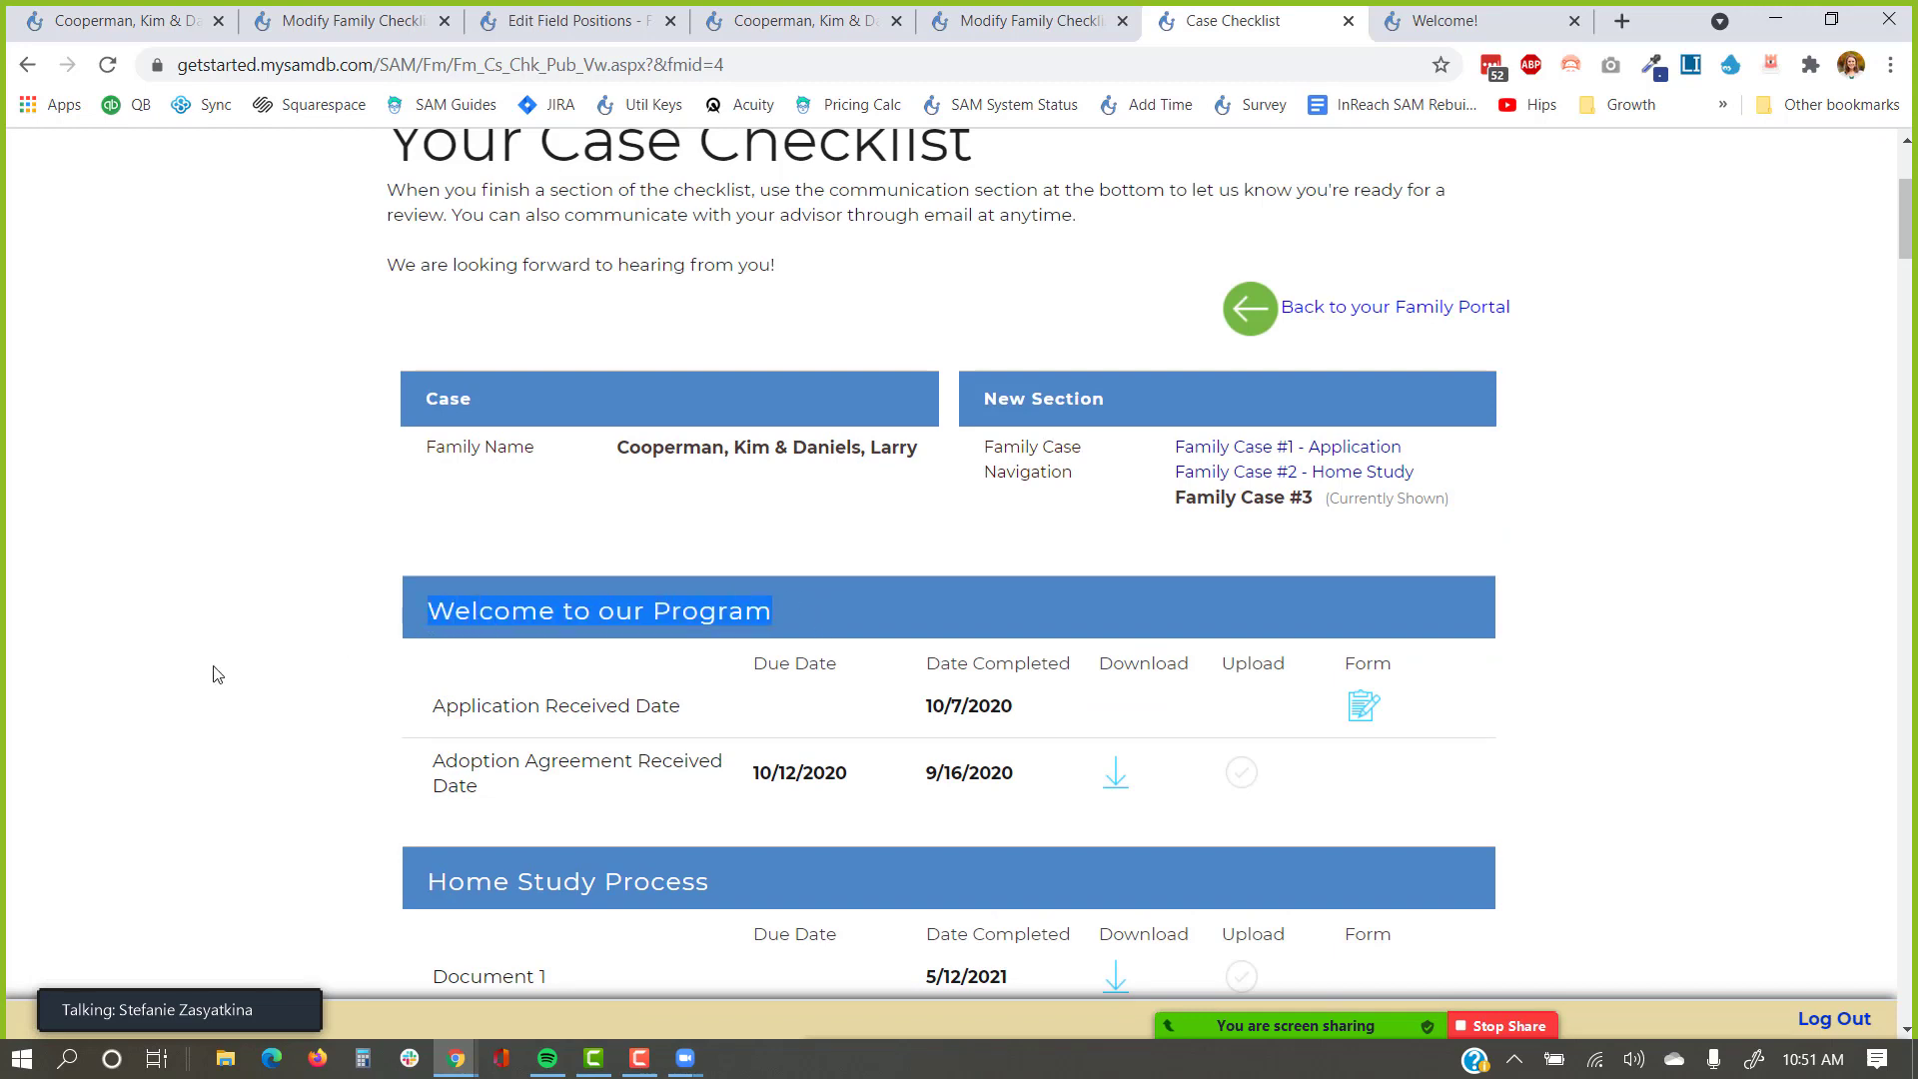
{"action": "scroll", "coordinate": [212, 673], "scroll_direction": "down", "scroll_amount": 1}
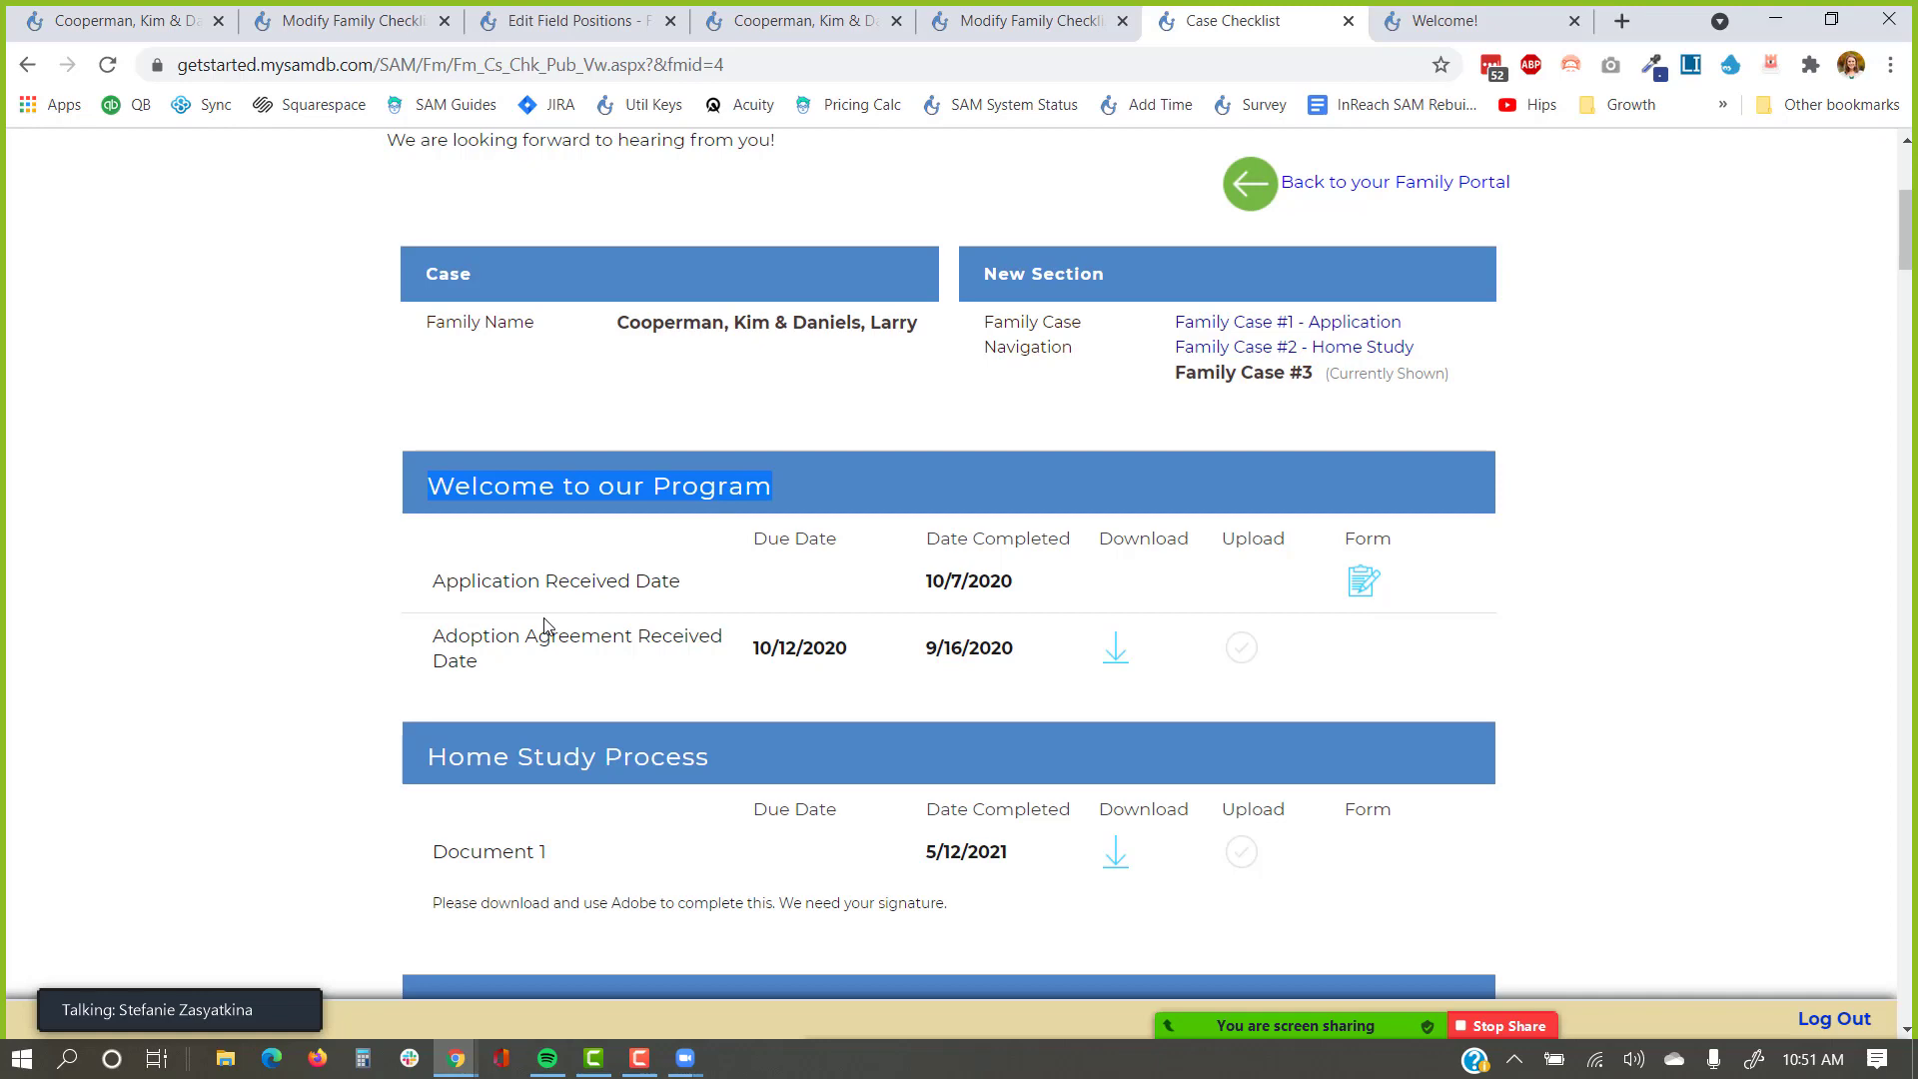
{"action": "scroll", "coordinate": [541, 639], "scroll_direction": "down", "scroll_amount": 8}
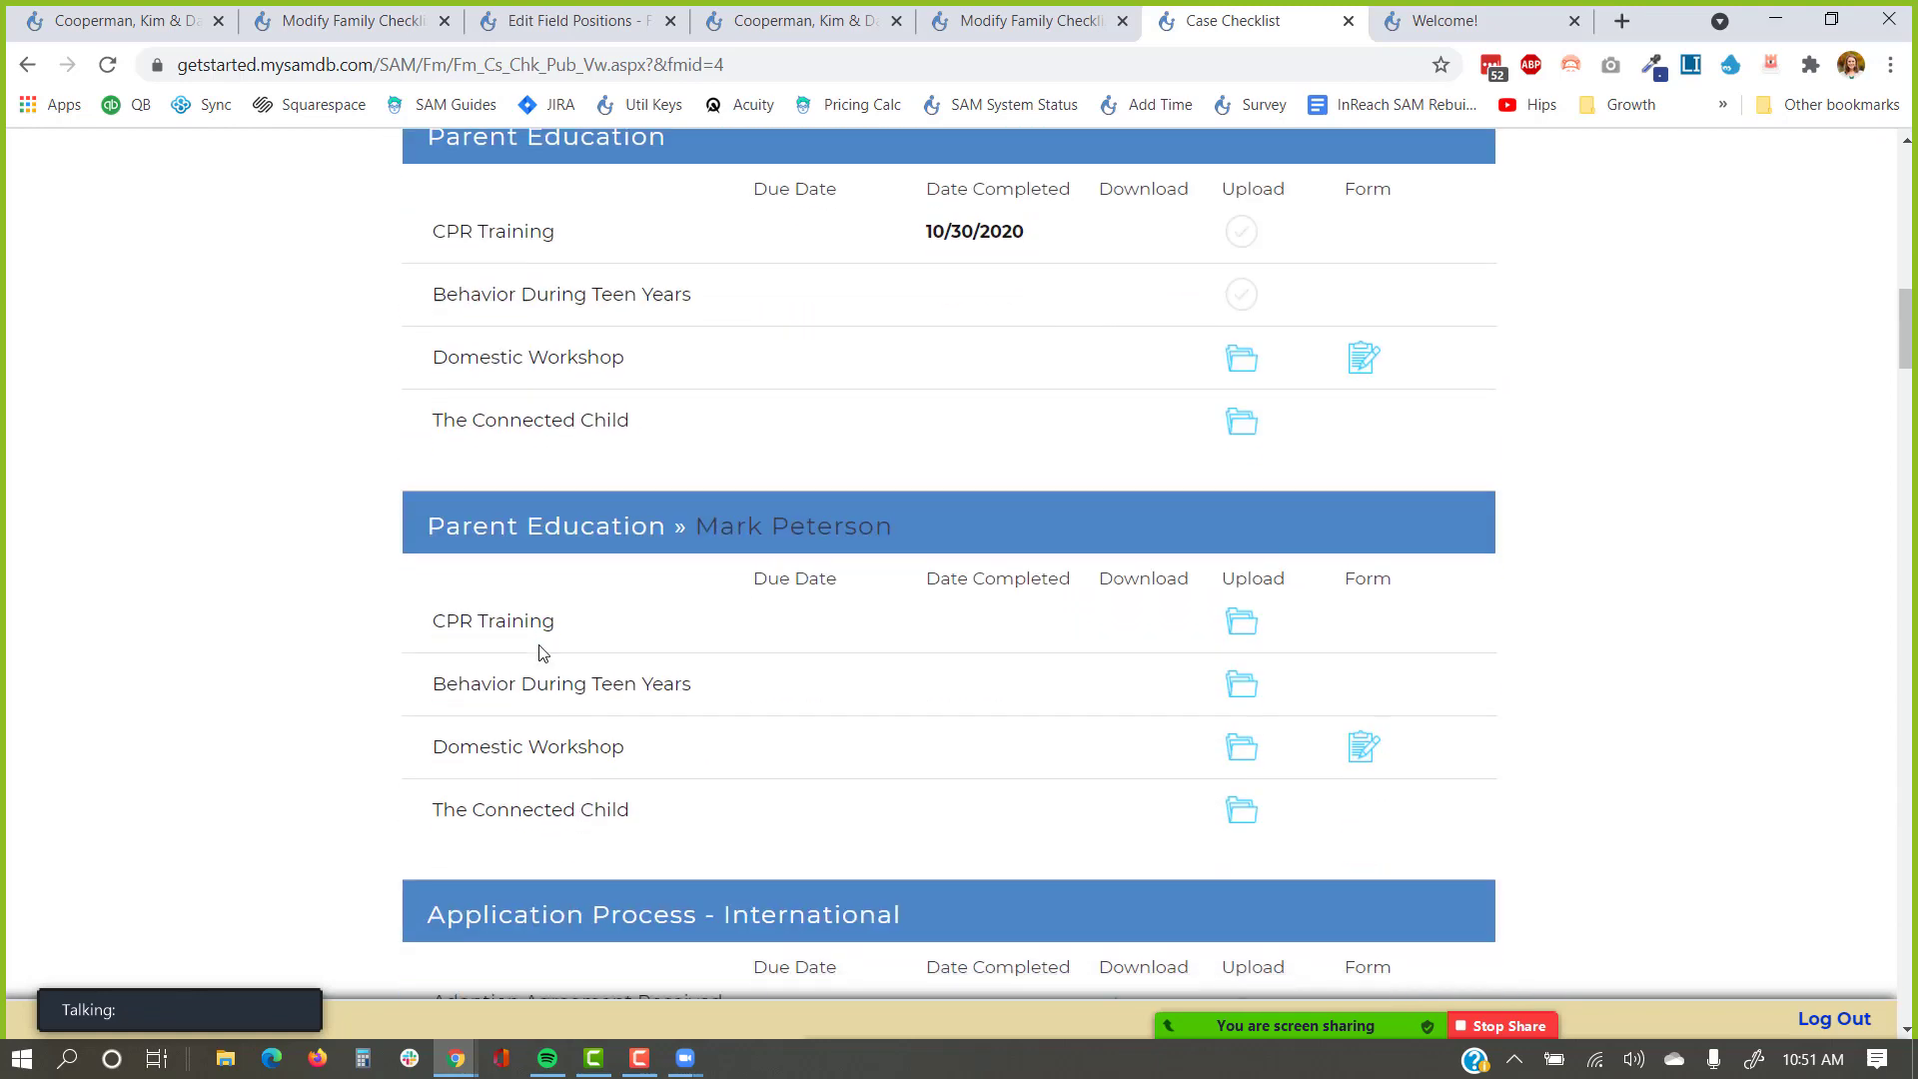
{"action": "scroll", "coordinate": [539, 652], "scroll_direction": "down", "scroll_amount": 6}
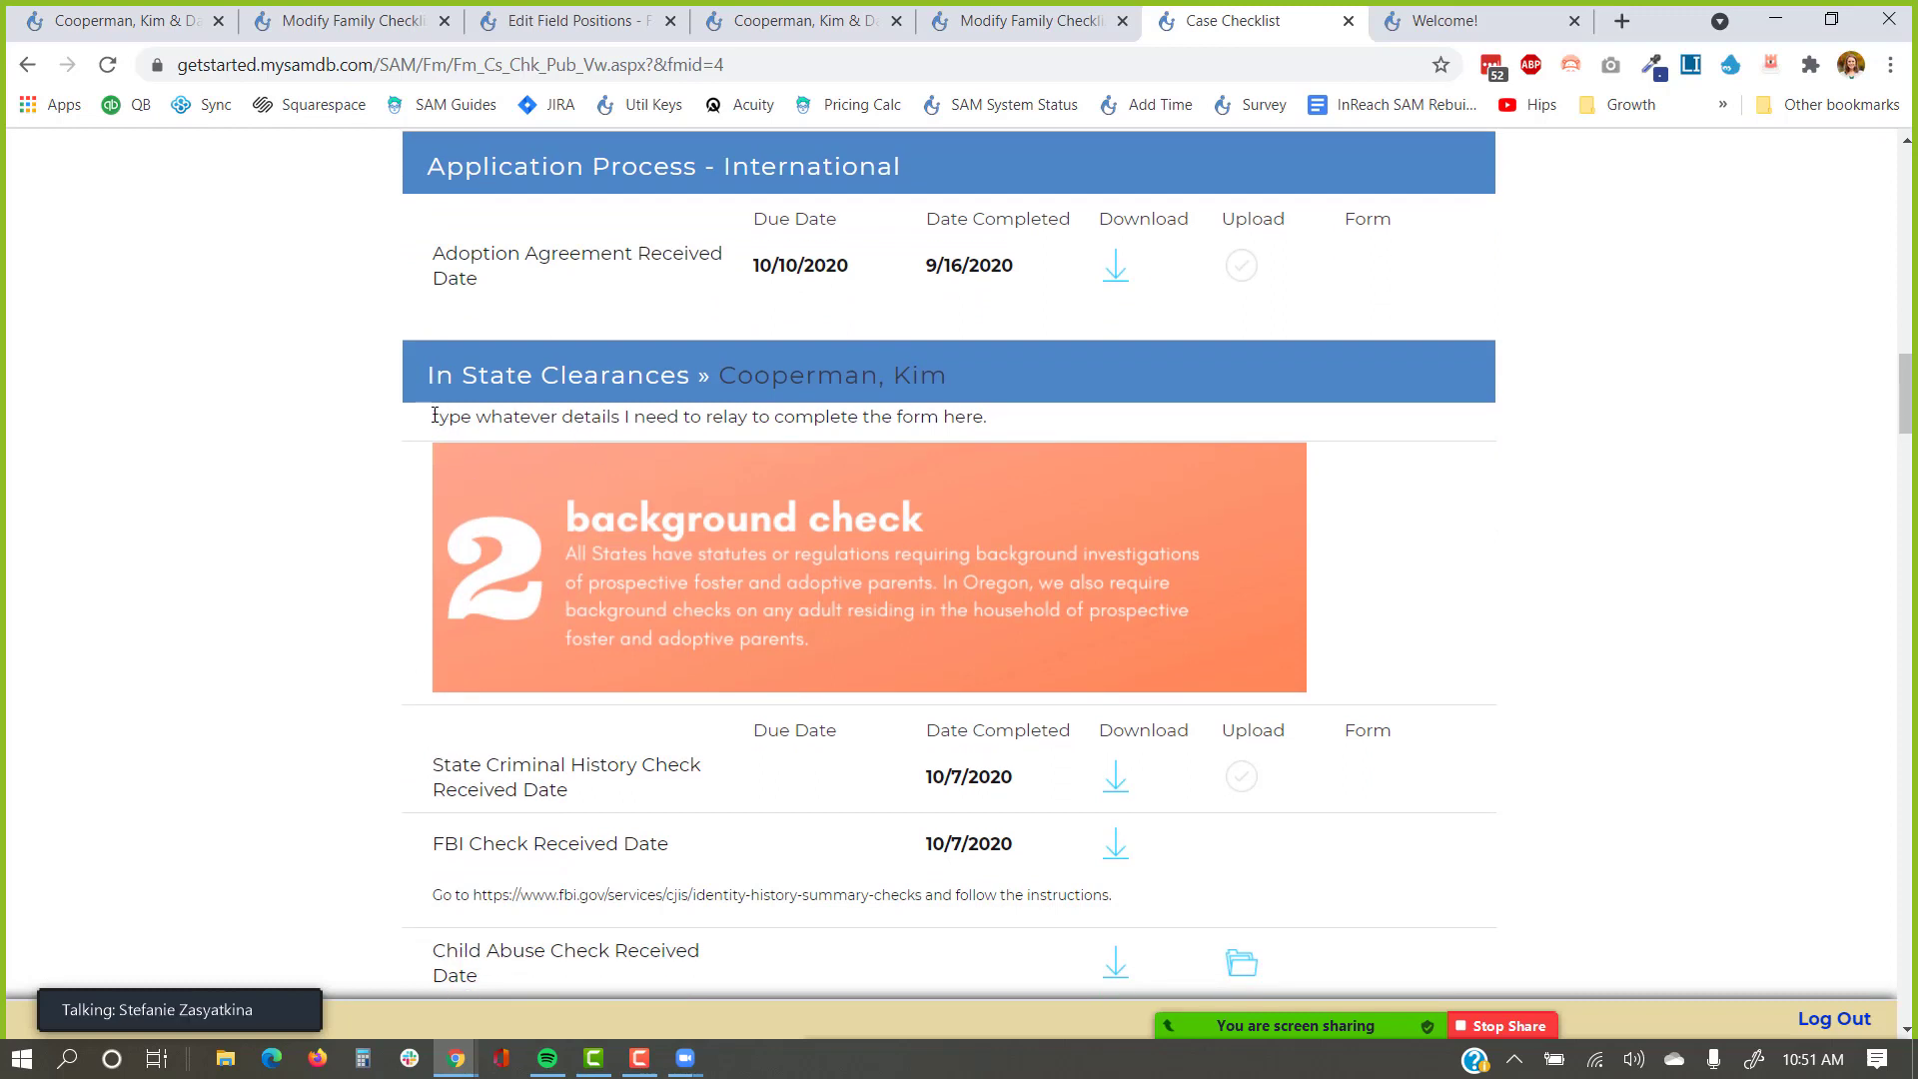
{"action": "left_click_drag", "start_coordinate": [433, 416], "coordinate": [1044, 425]}
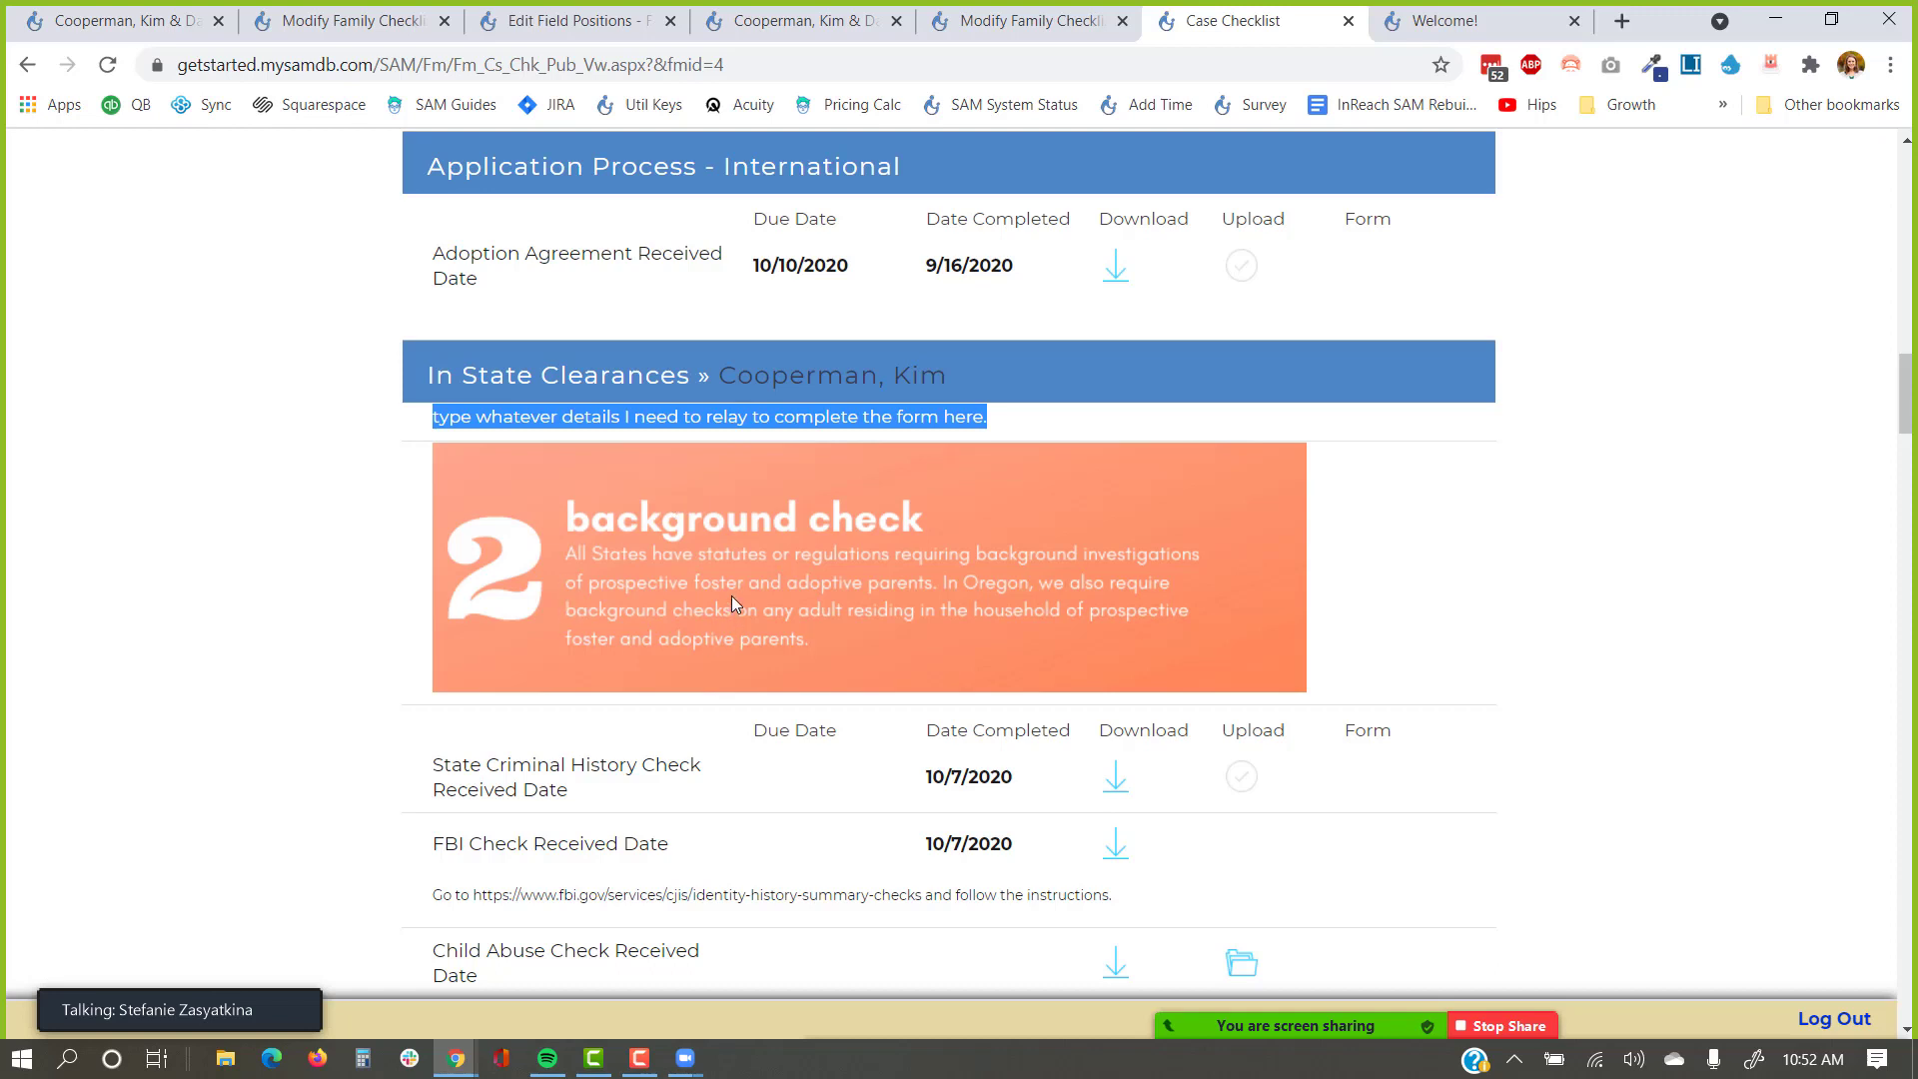
{"action": "left_click", "coordinate": [289, 591]}
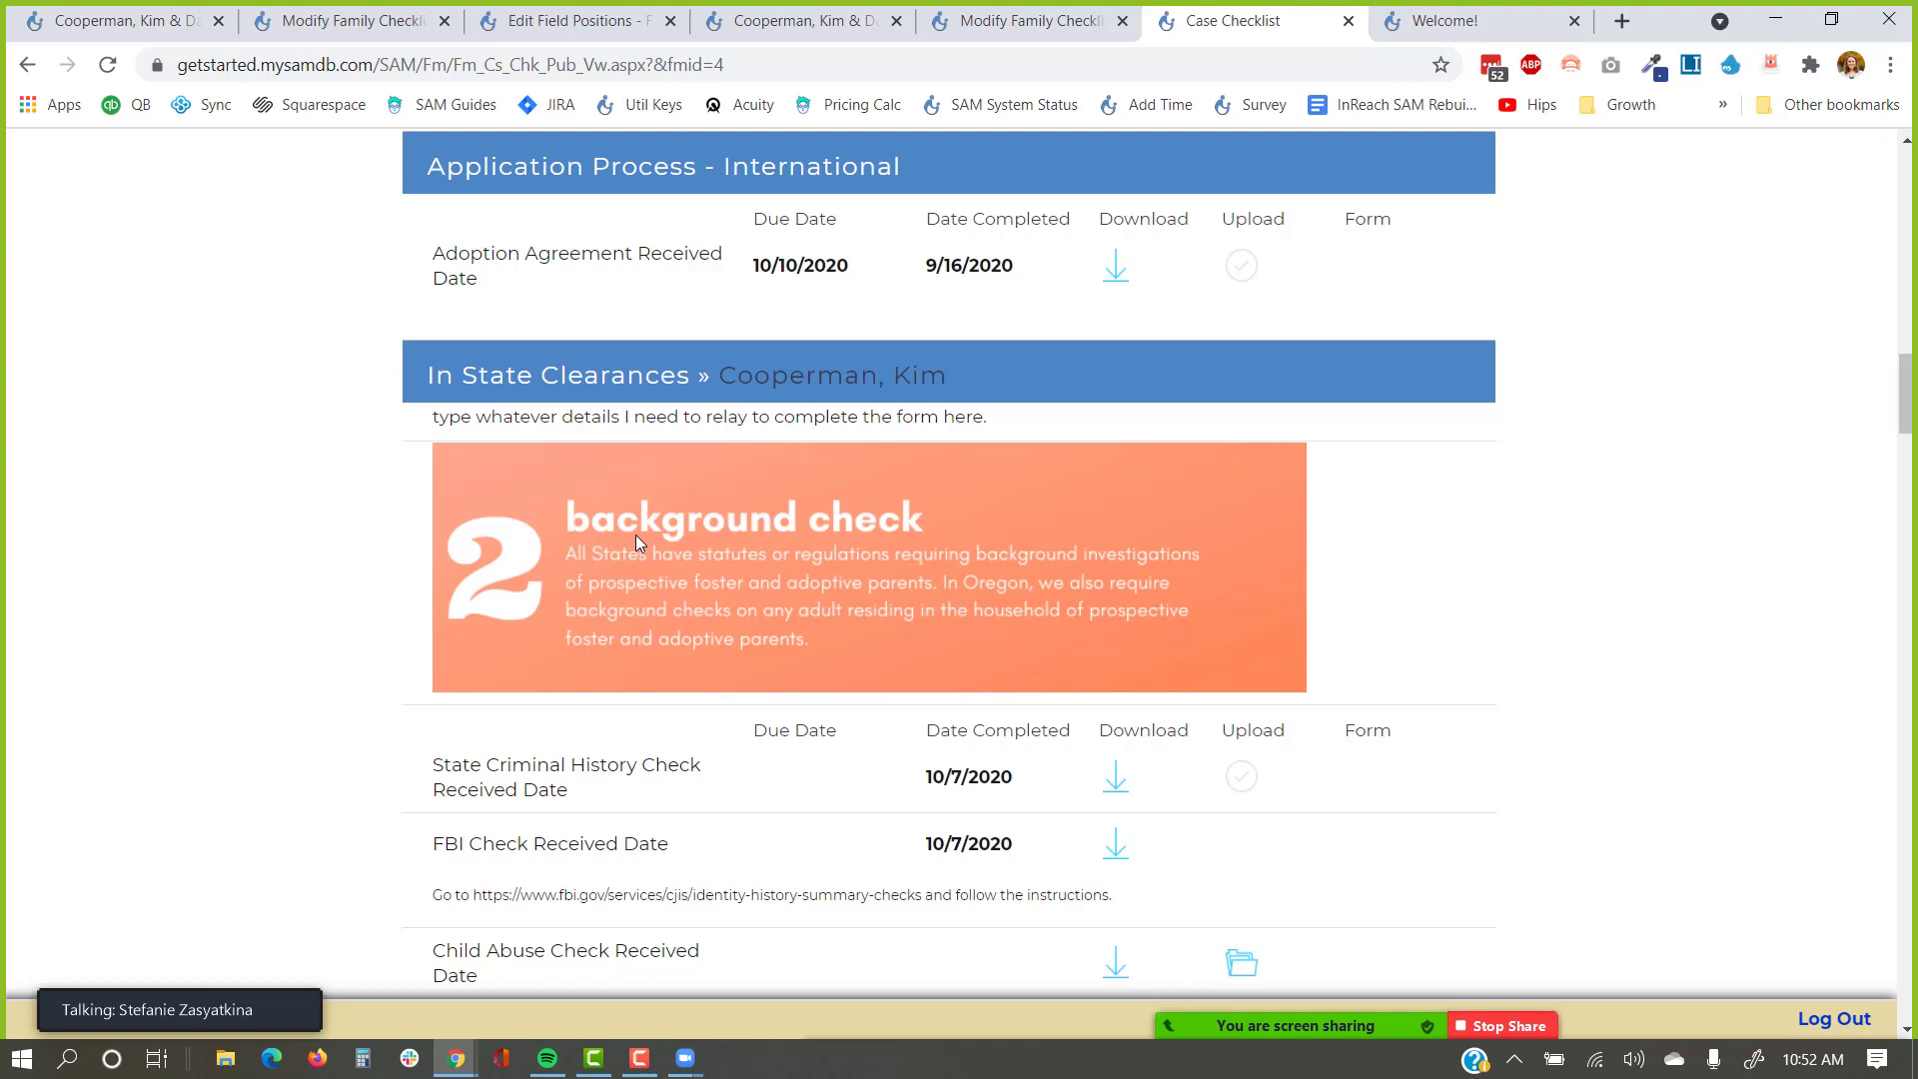
{"action": "scroll", "coordinate": [636, 540], "scroll_direction": "down", "scroll_amount": 1}
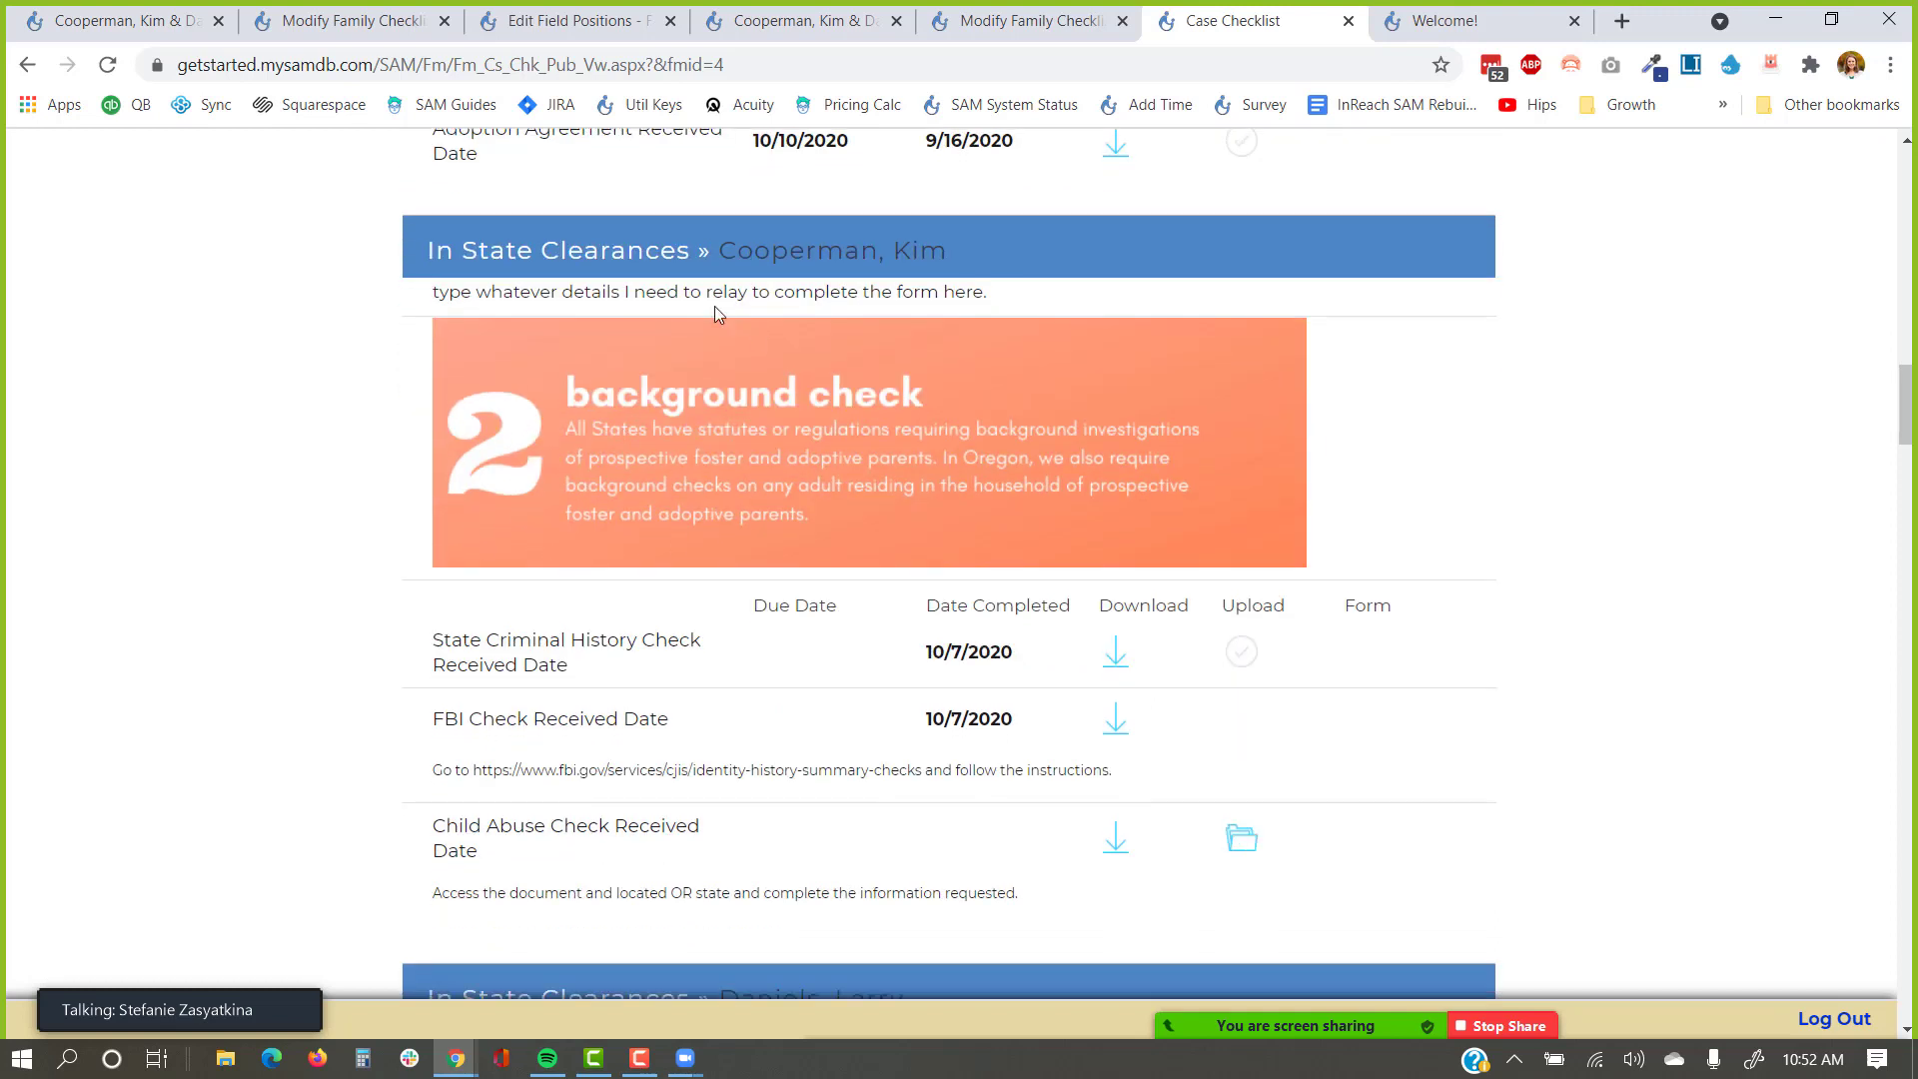
{"action": "left_click_drag", "start_coordinate": [432, 291], "coordinate": [1061, 298]}
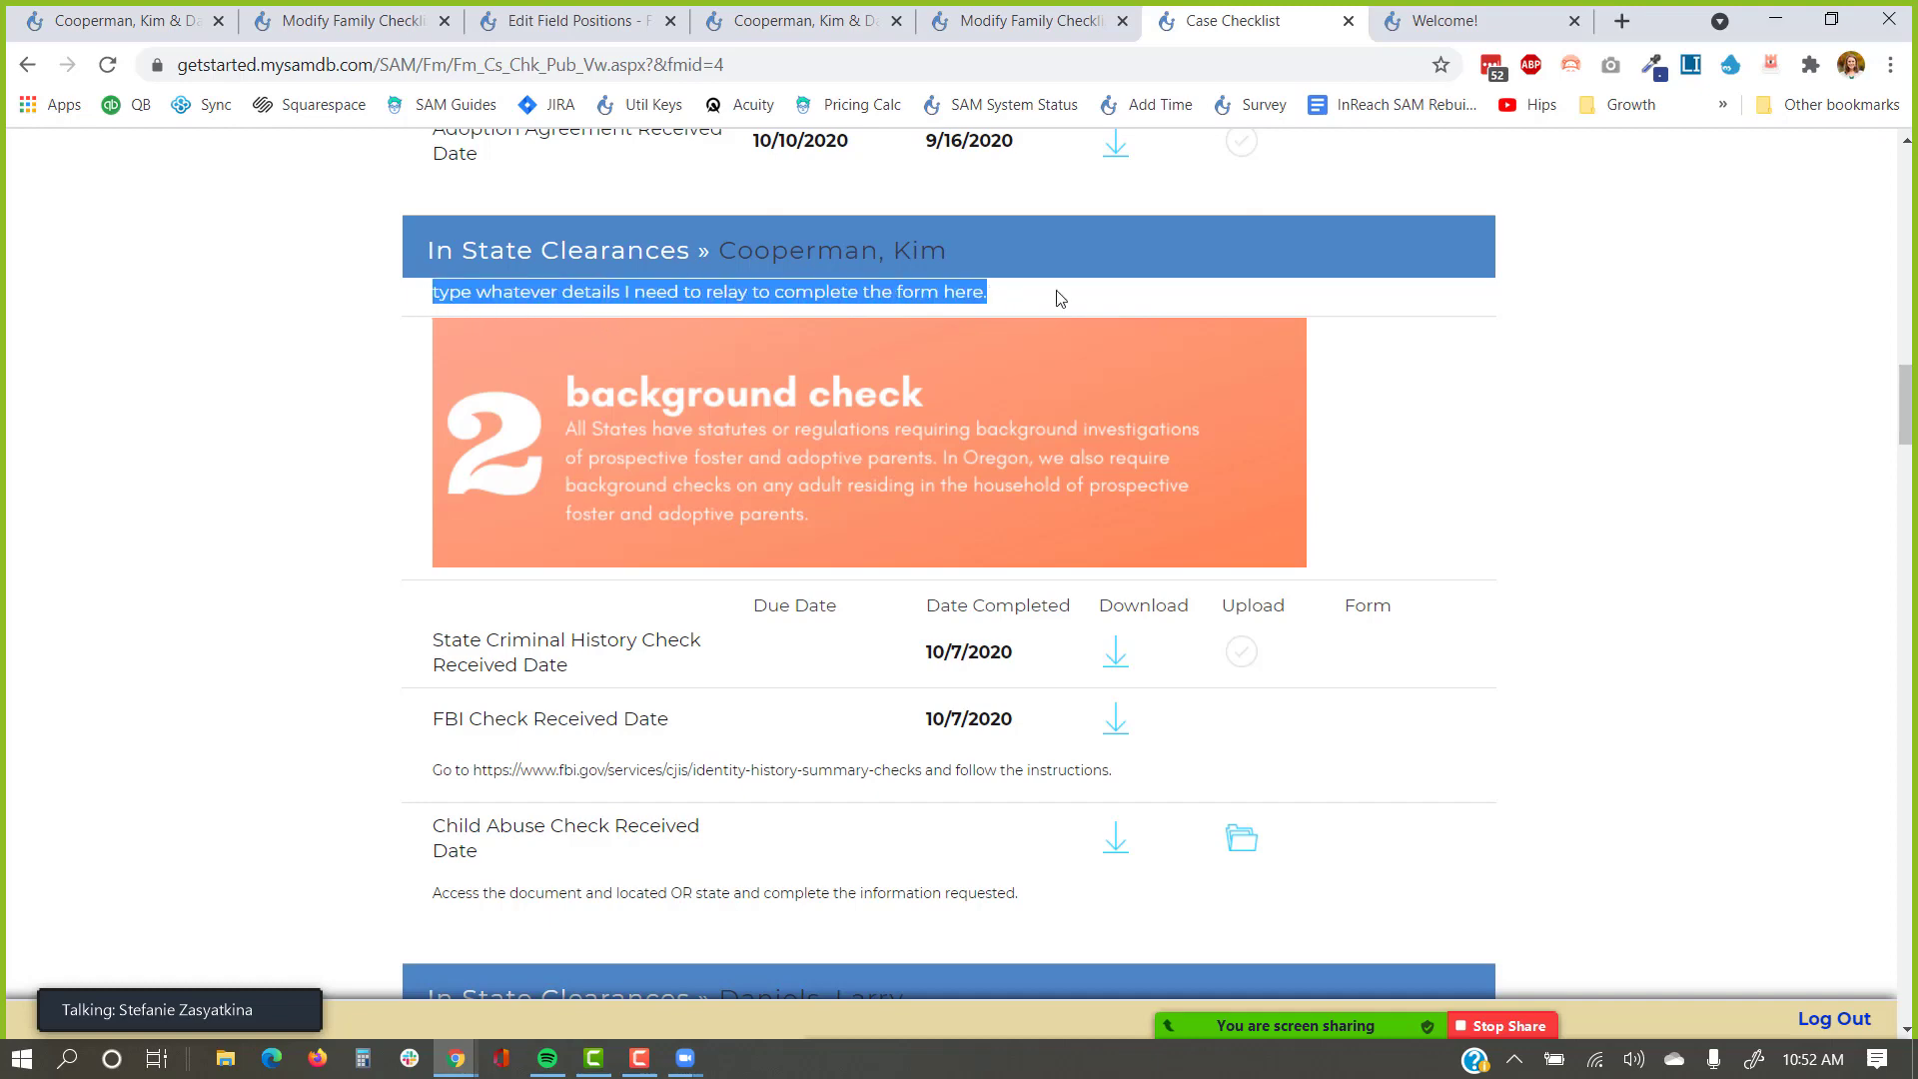
{"action": "scroll", "coordinate": [1061, 298], "scroll_direction": "down", "scroll_amount": 20}
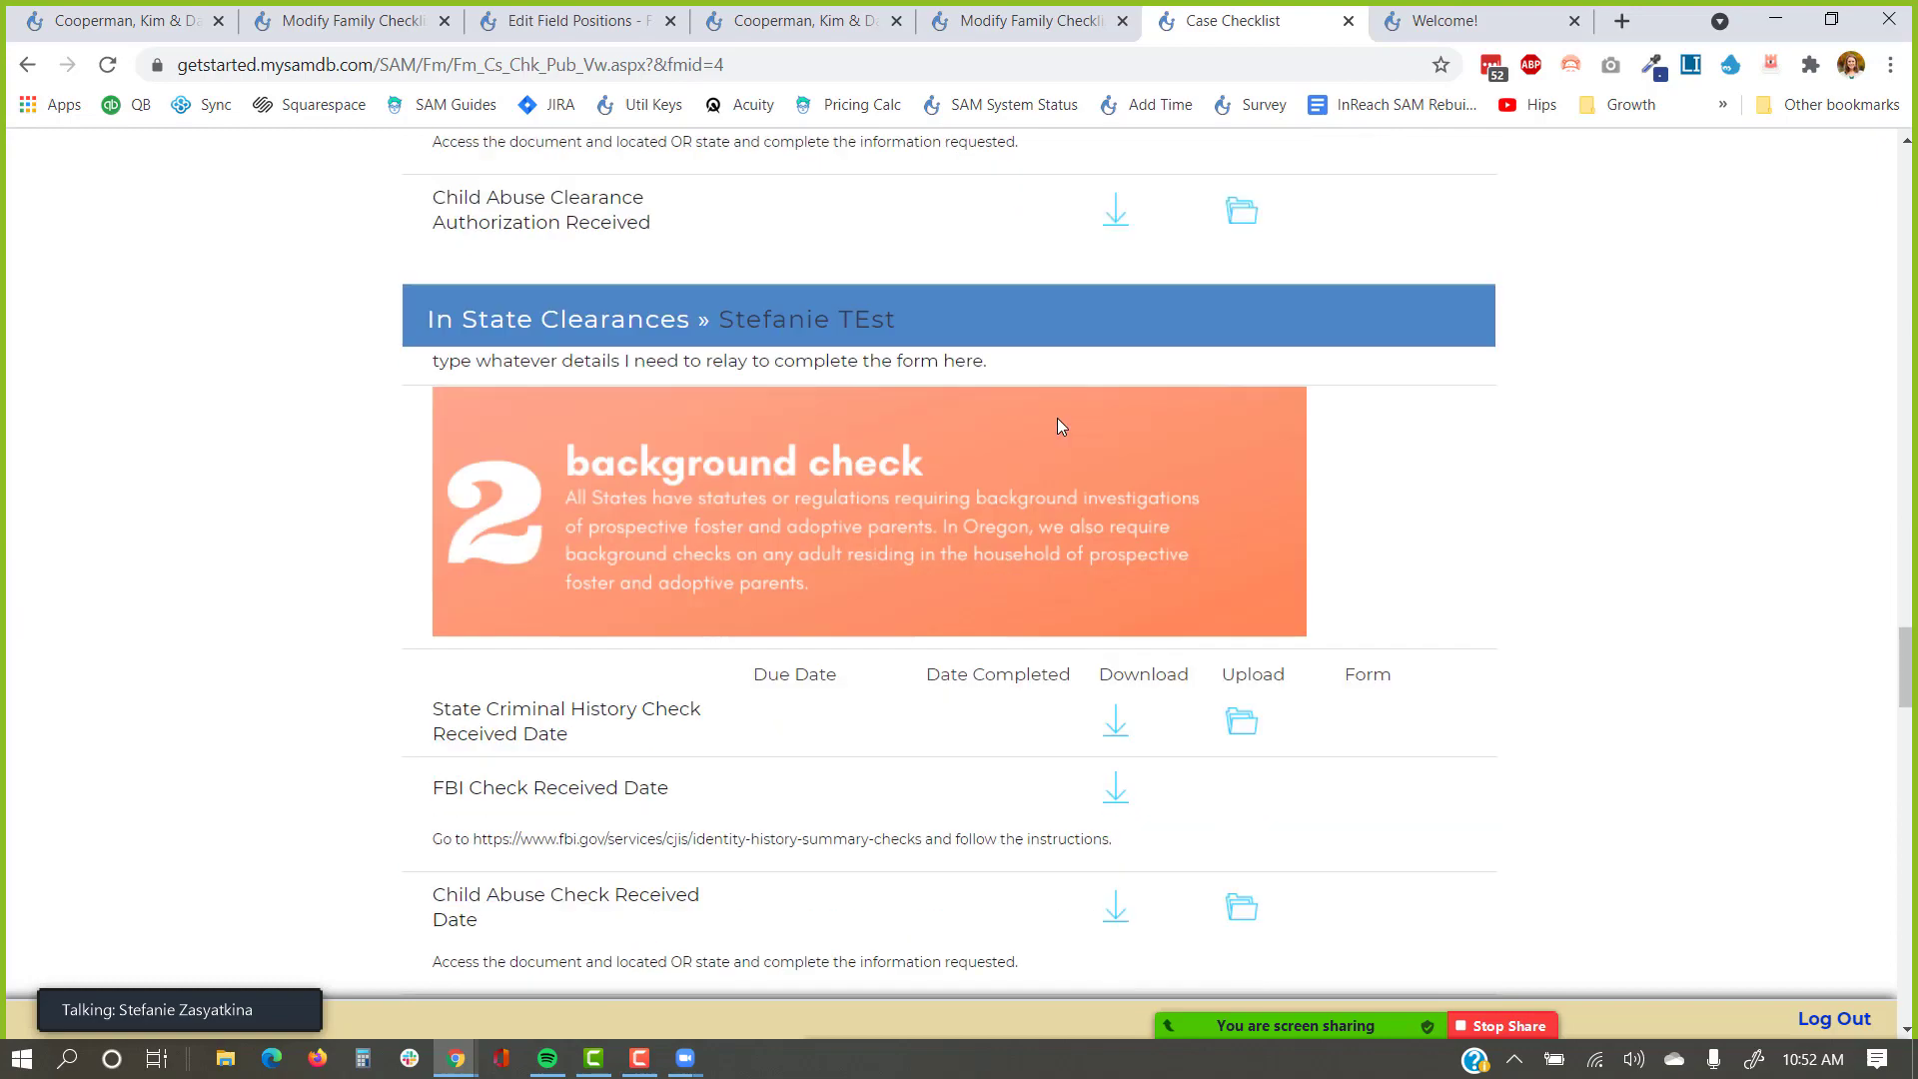
{"action": "scroll", "coordinate": [1057, 418], "scroll_direction": "down", "scroll_amount": 10}
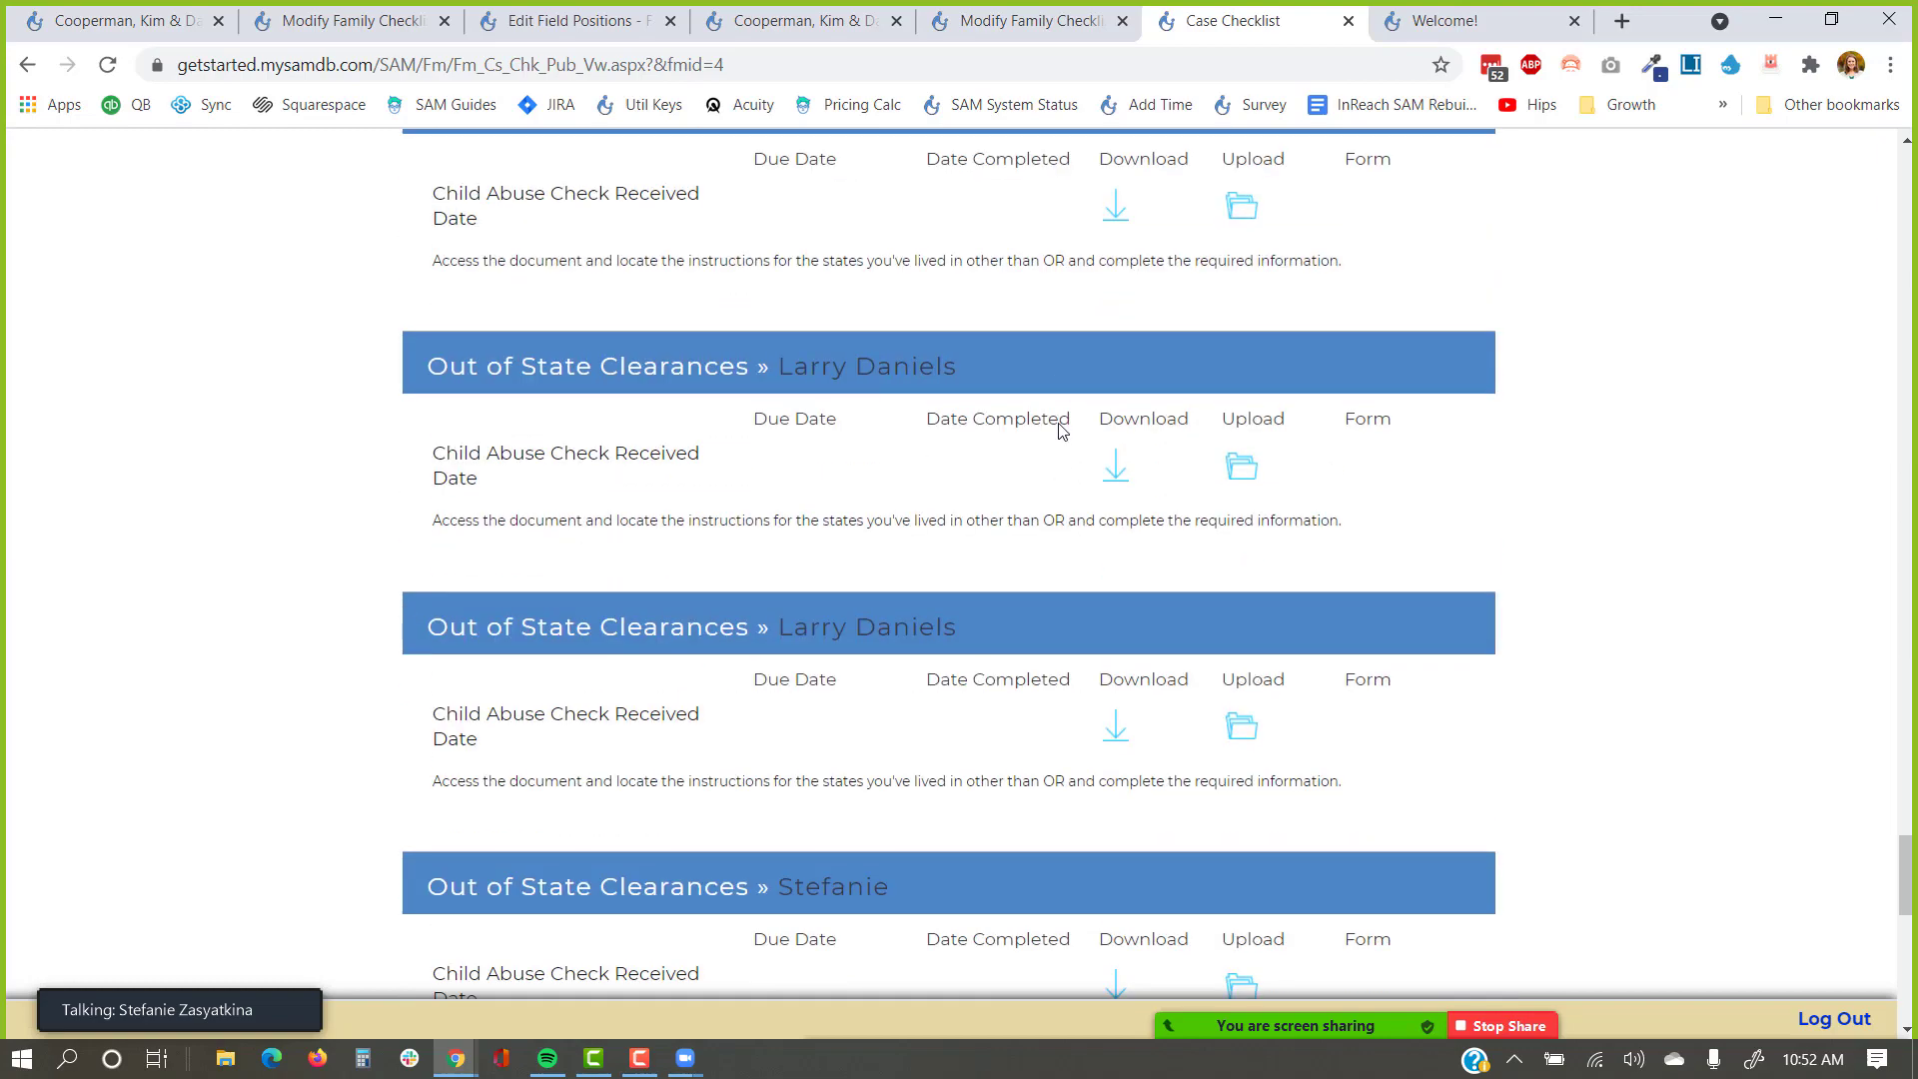
{"action": "scroll", "coordinate": [1060, 429], "scroll_direction": "down", "scroll_amount": 10}
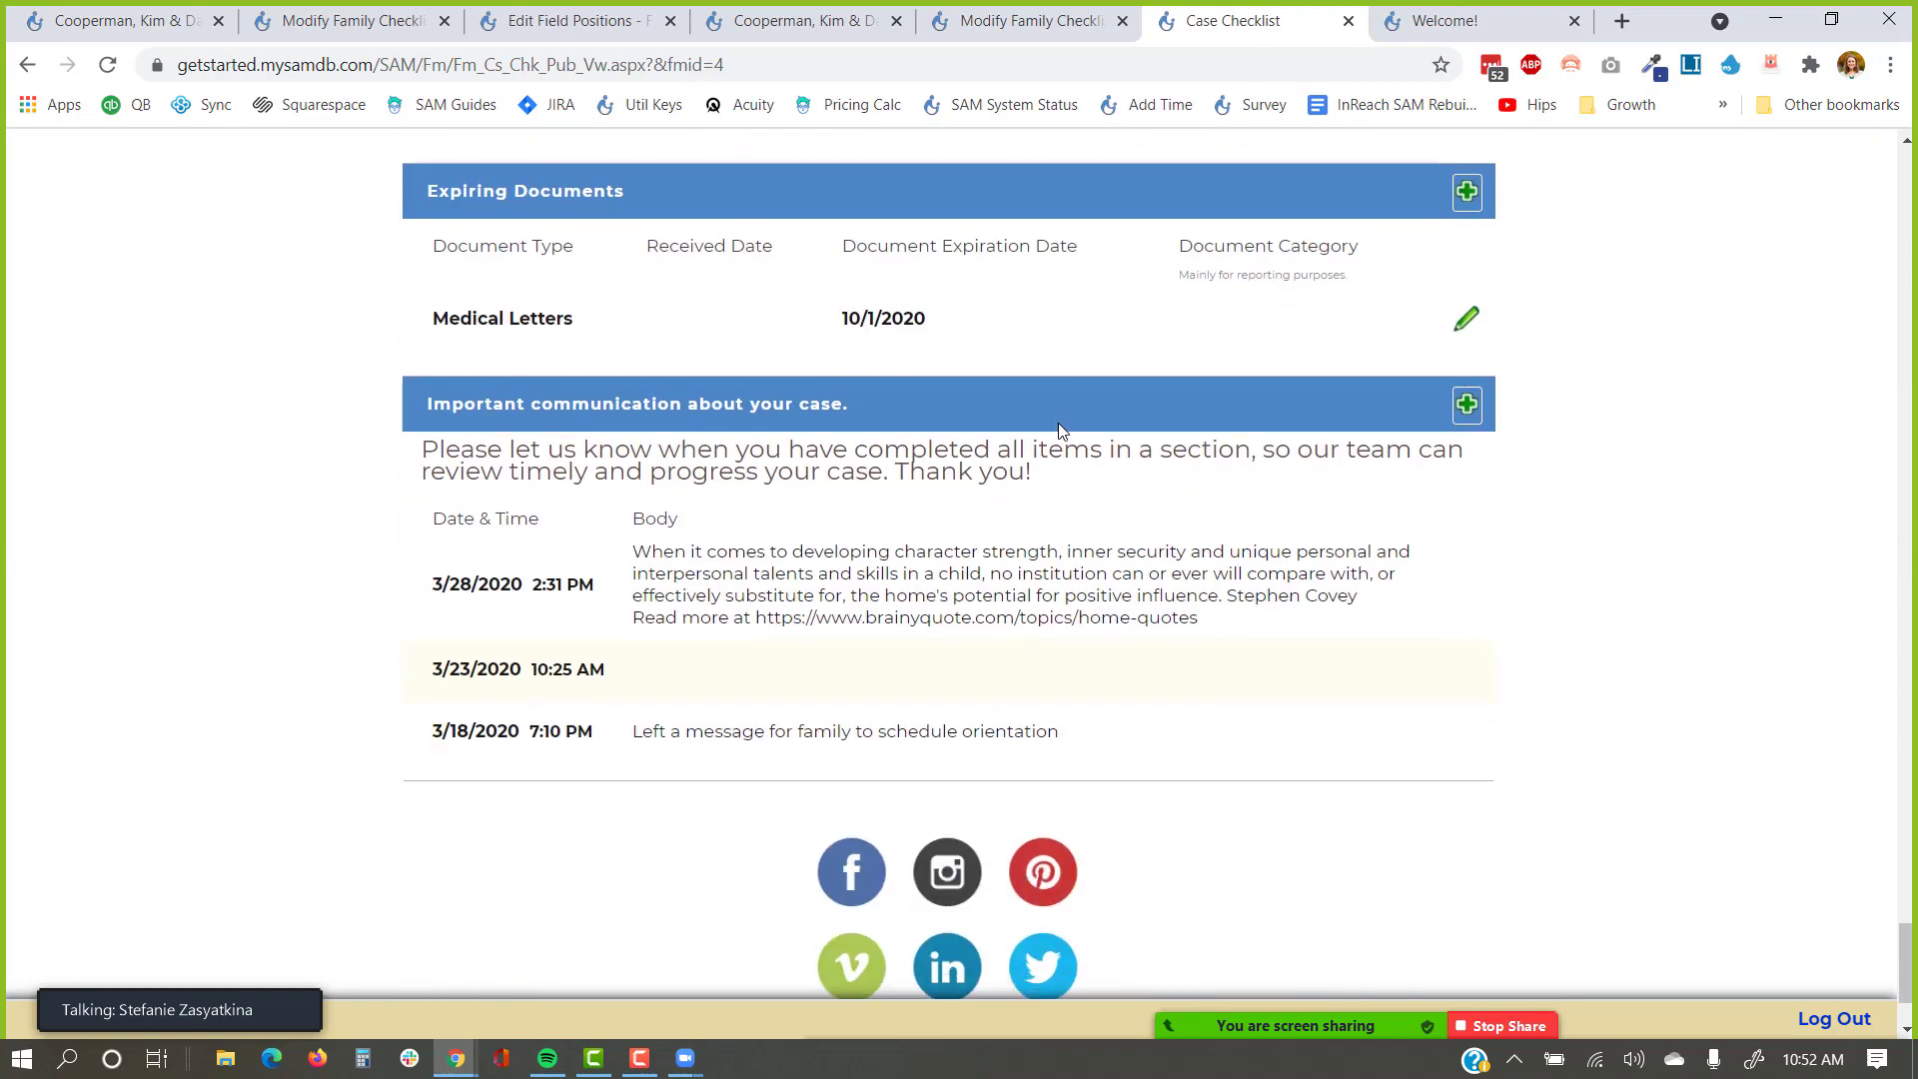
{"action": "scroll", "coordinate": [1060, 440], "scroll_direction": "up", "scroll_amount": 1}
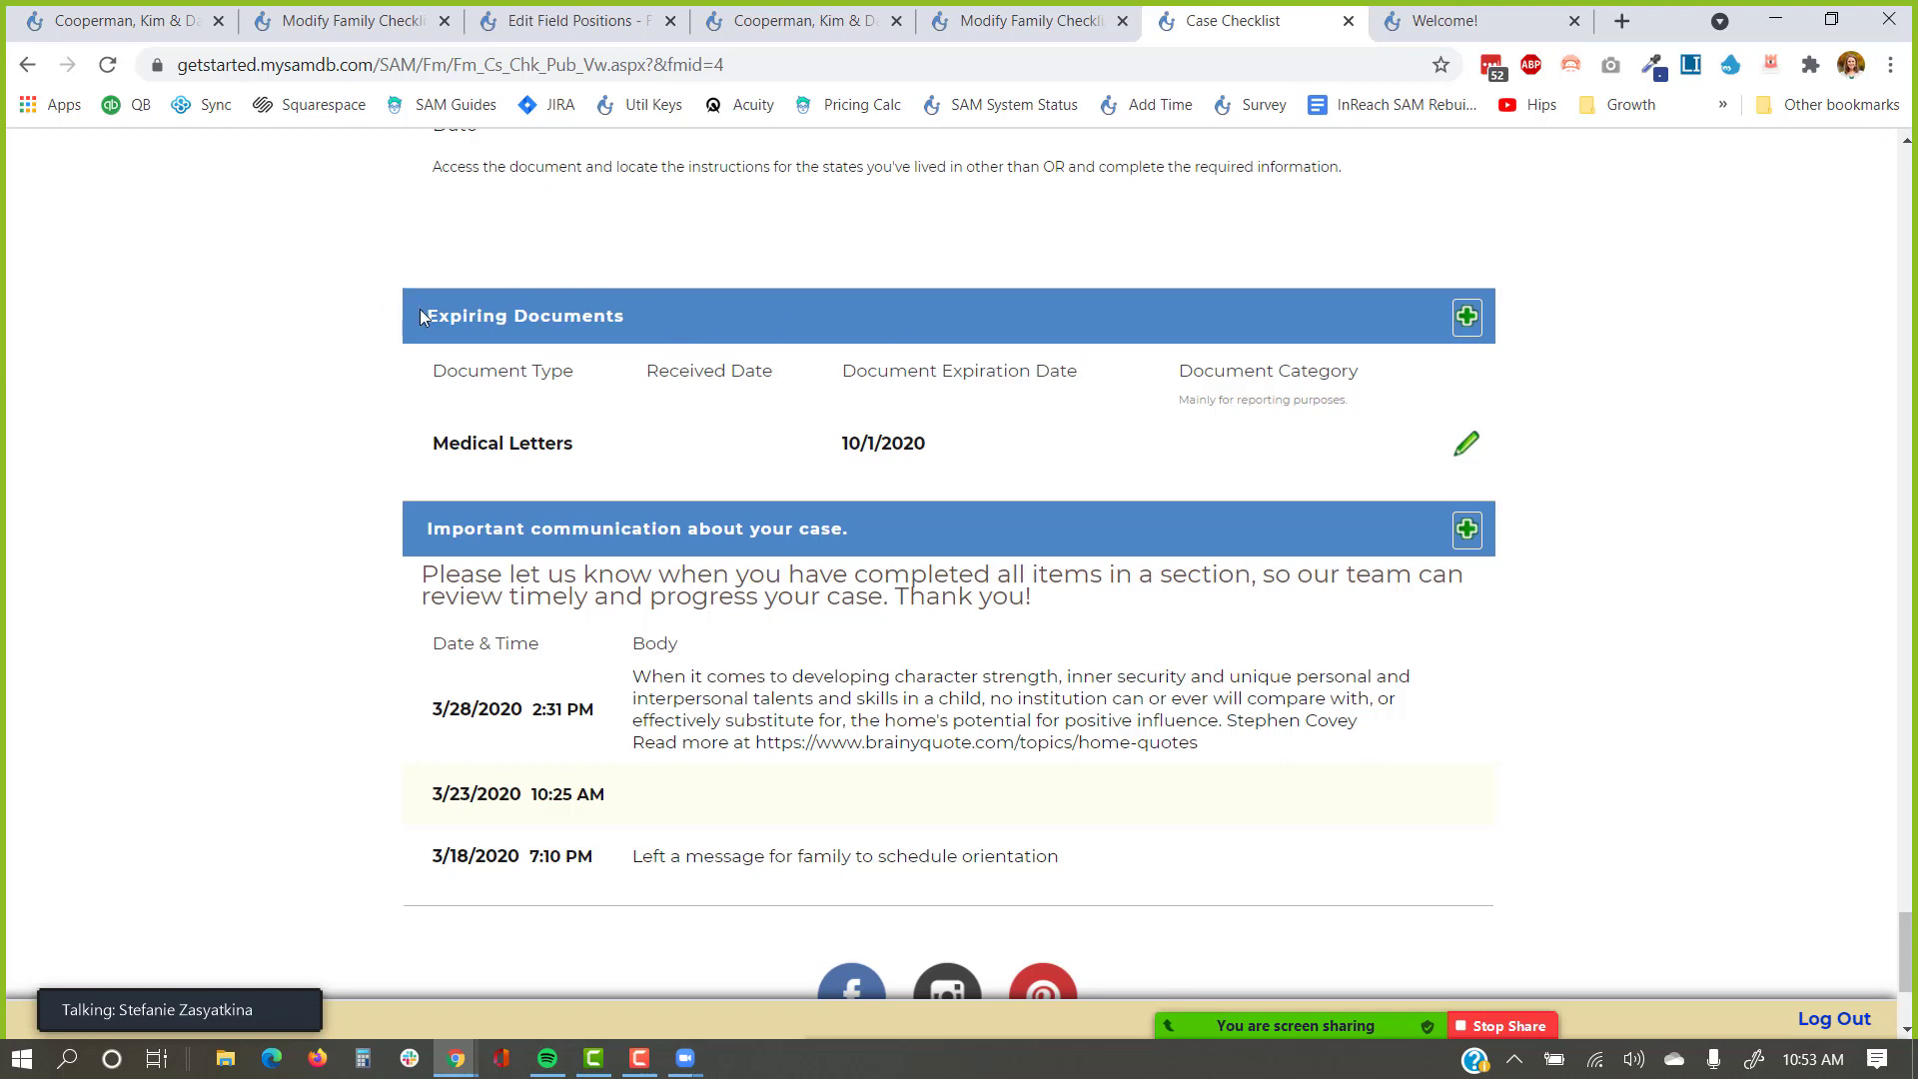
{"action": "left_click_drag", "start_coordinate": [426, 317], "coordinate": [627, 316]}
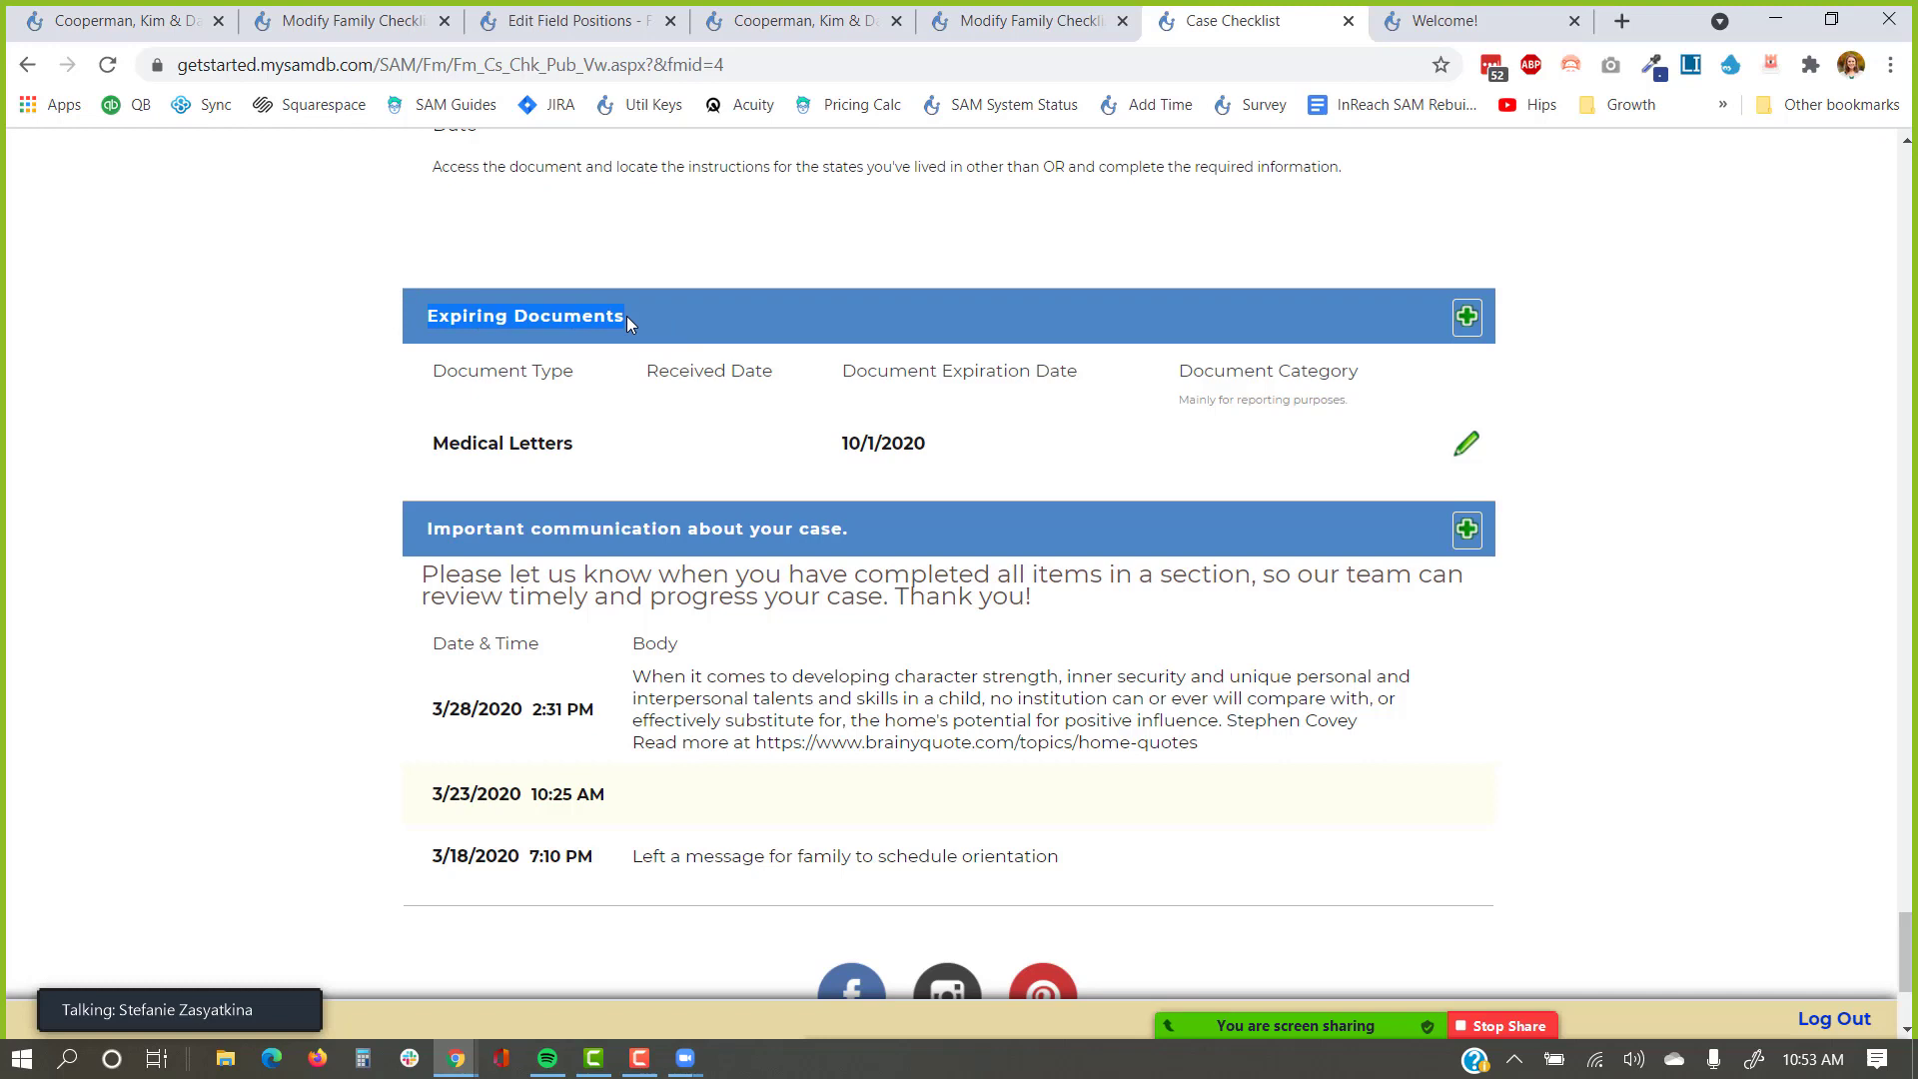
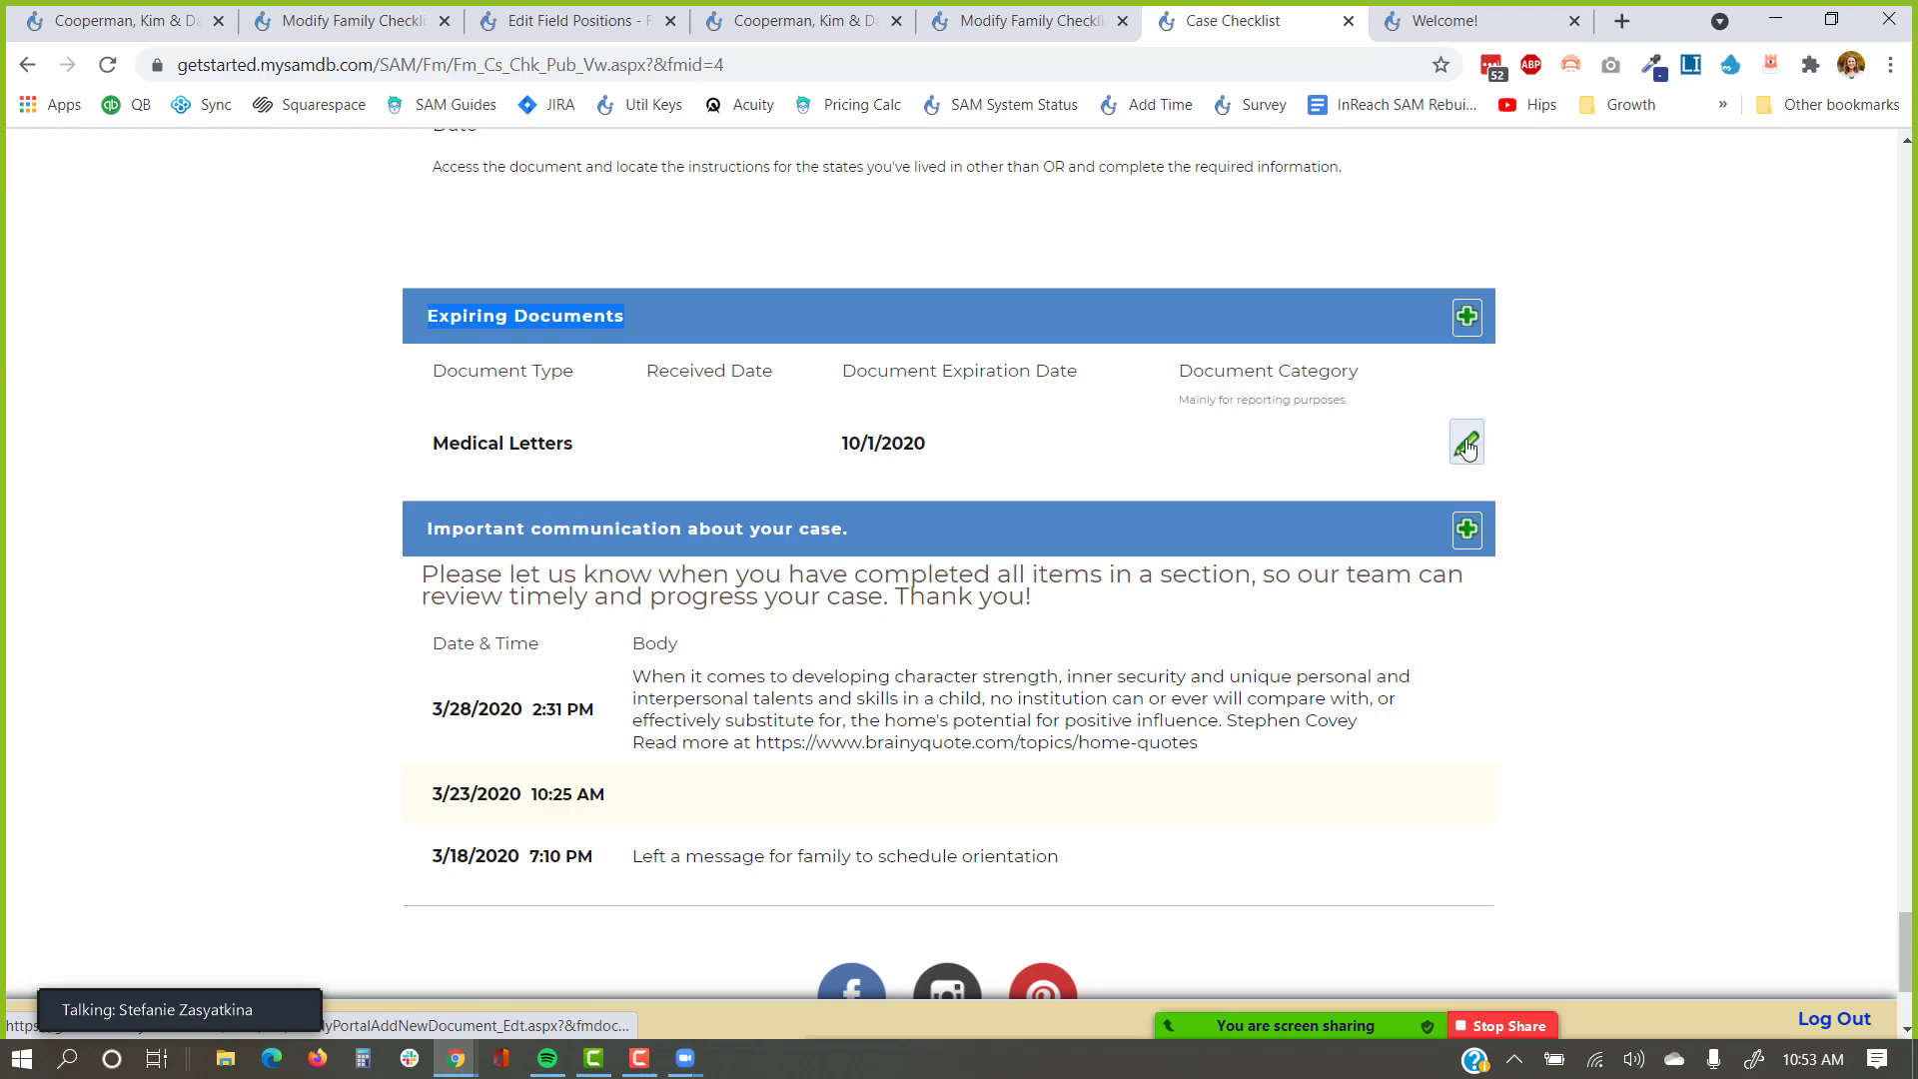
Start a new expiring document and browse the document types, closing the list without choosing one.
{"action": "left_click", "coordinate": [1467, 317]}
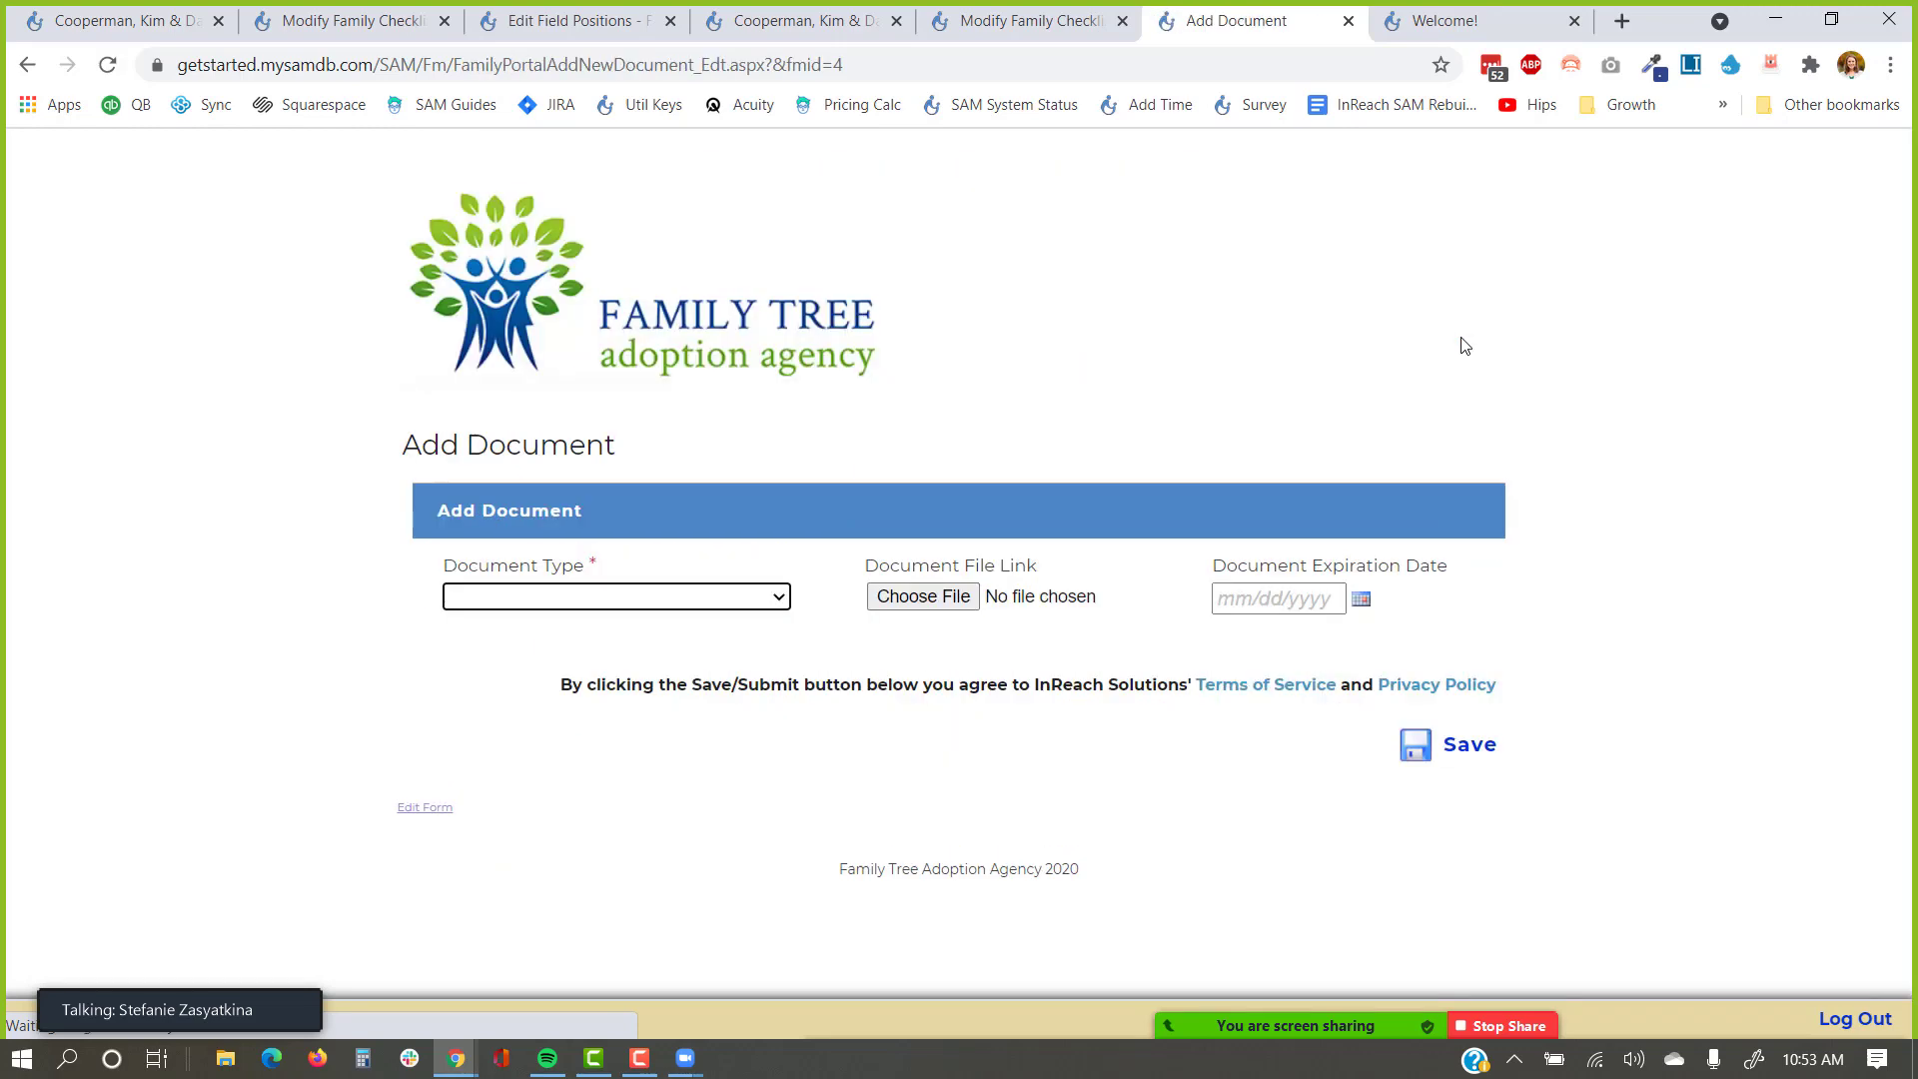
{"action": "left_click", "coordinate": [702, 596]}
{"action": "scroll", "coordinate": [689, 539], "scroll_direction": "down", "scroll_amount": 1}
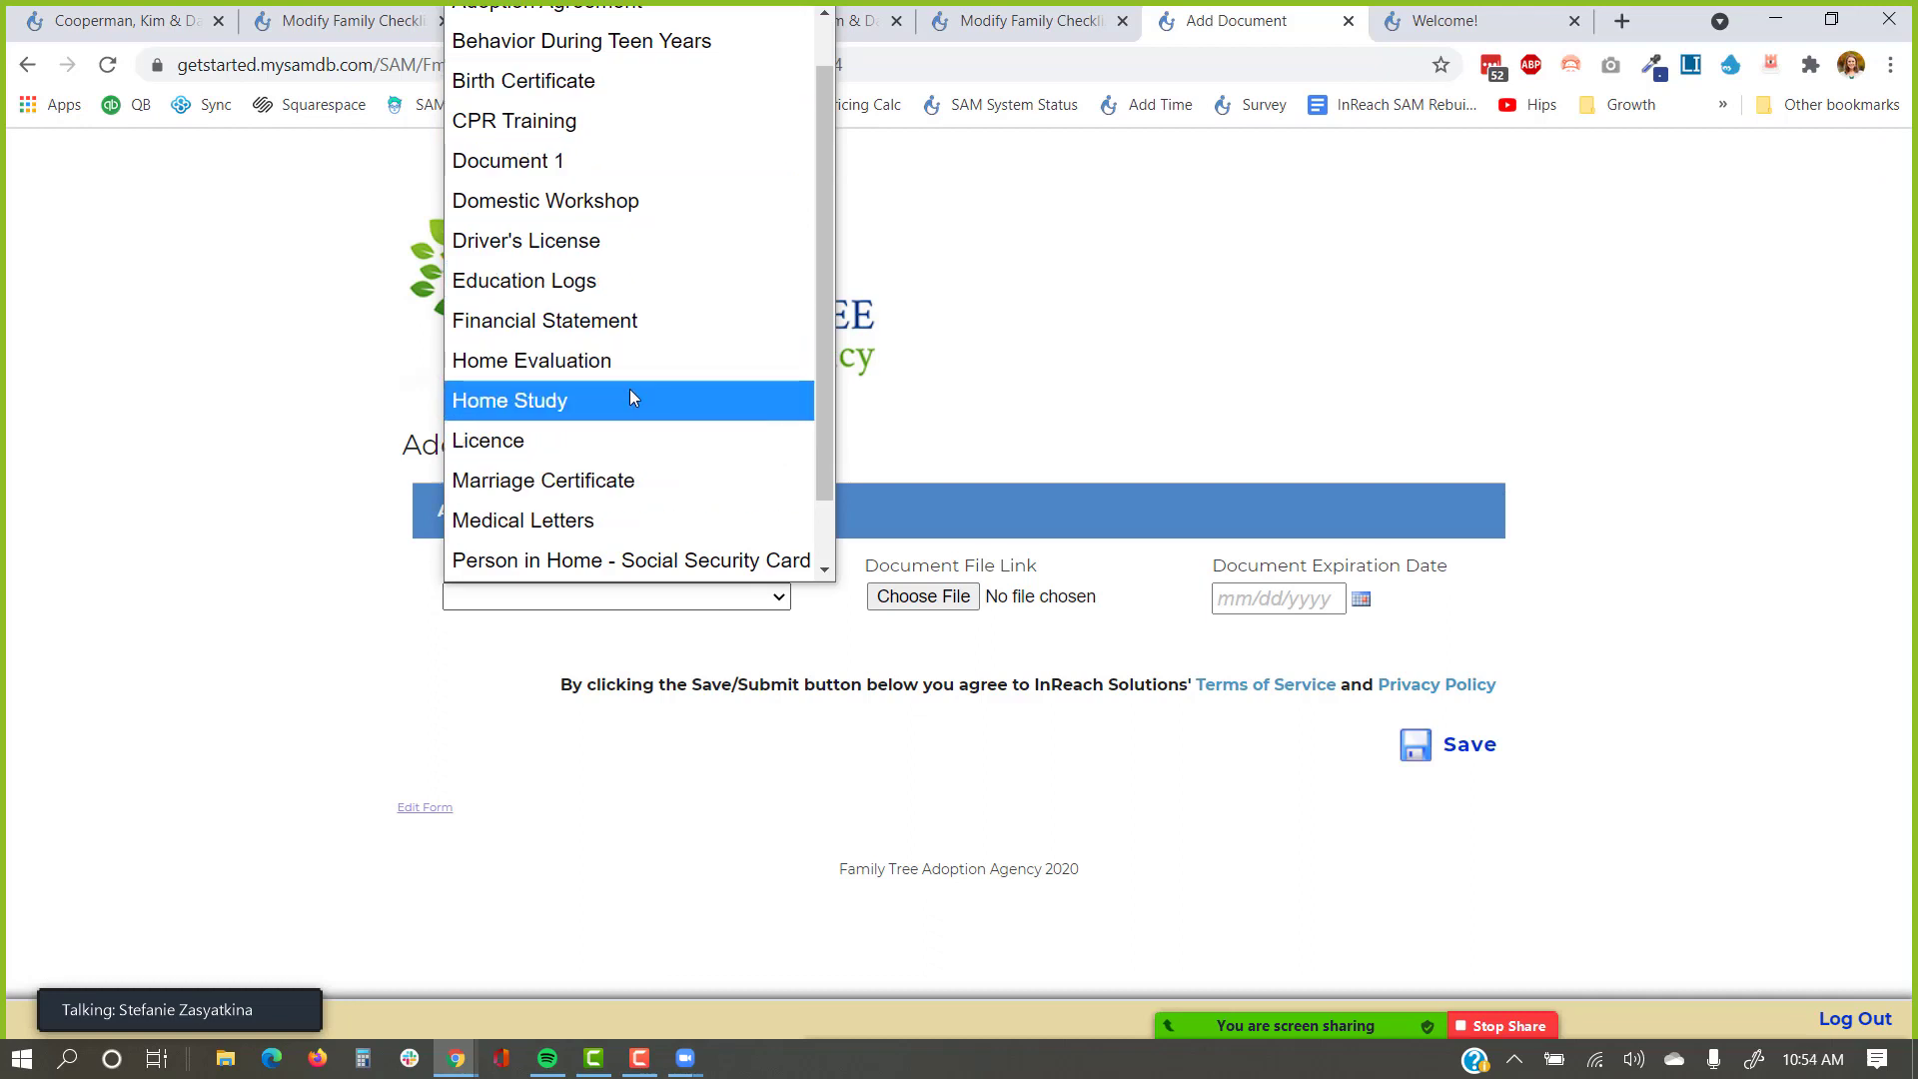
{"action": "scroll", "coordinate": [630, 390], "scroll_direction": "up", "scroll_amount": 1}
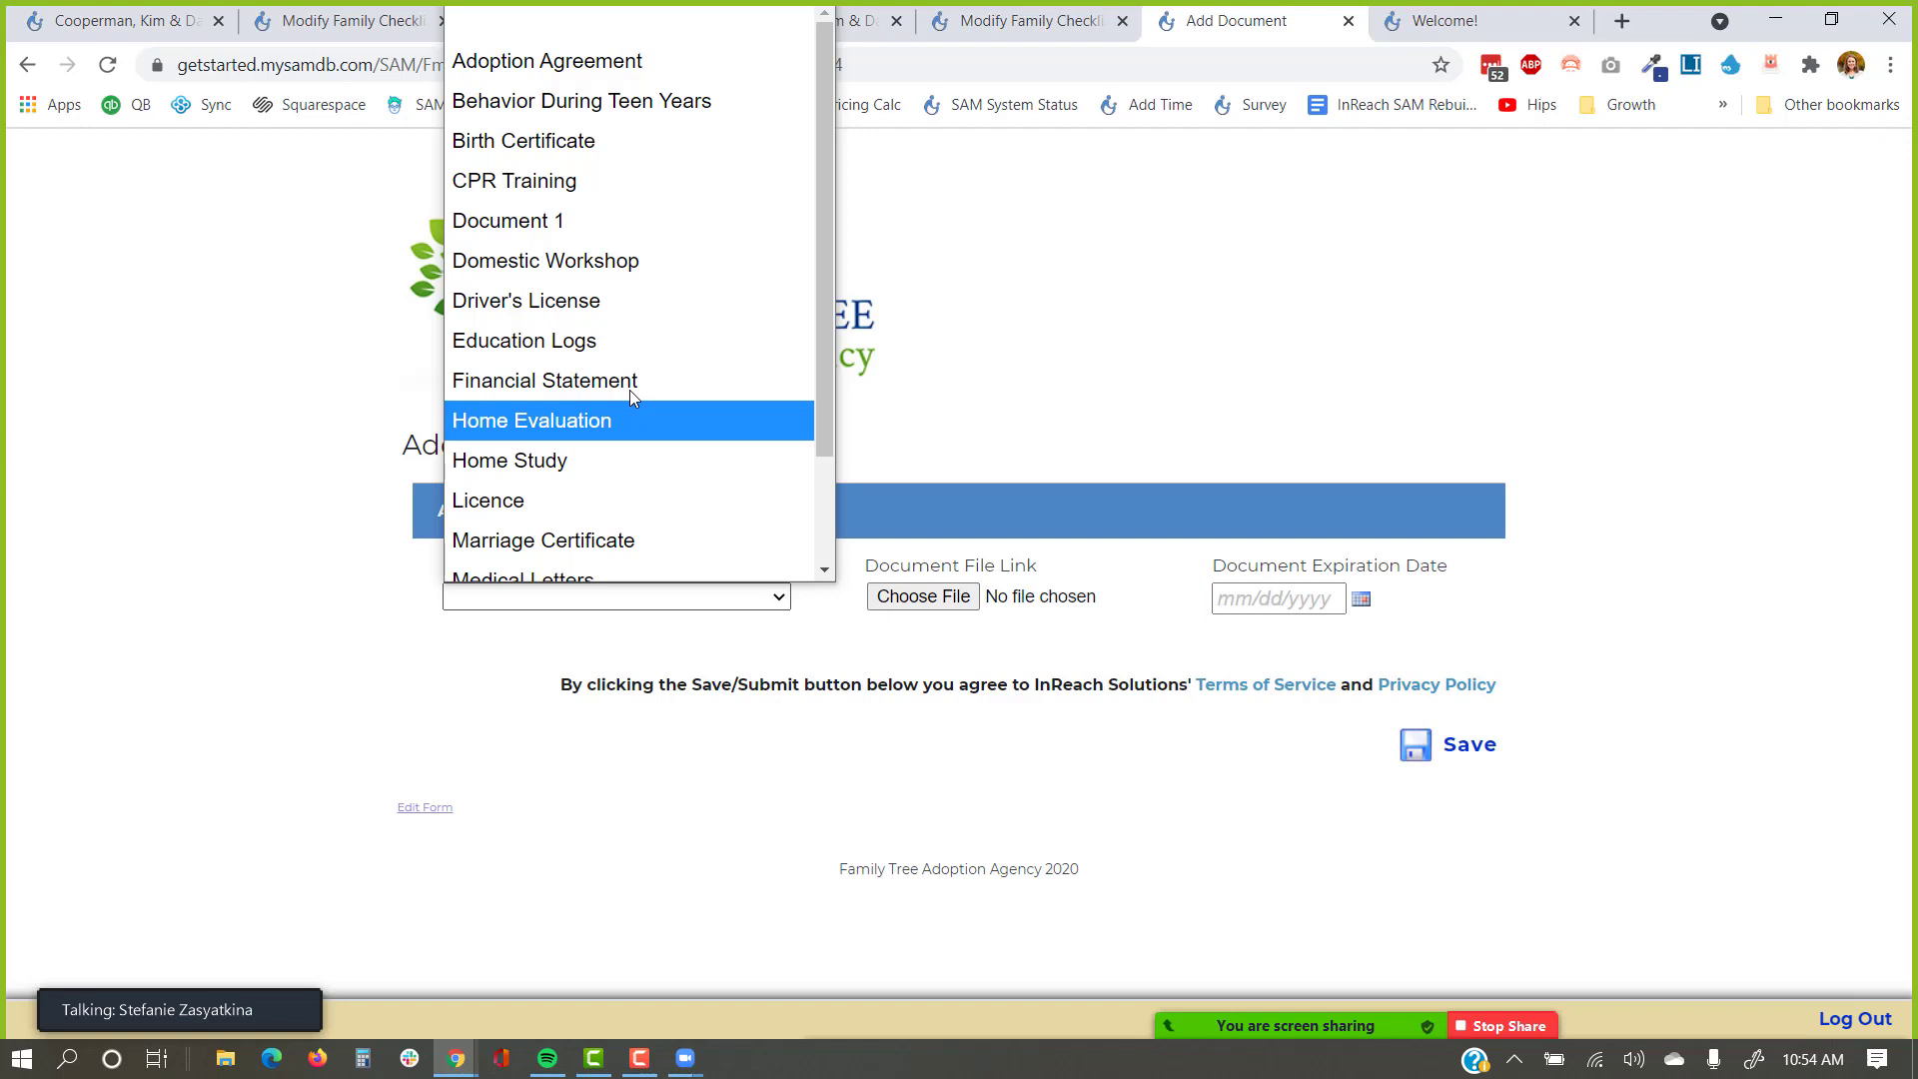
{"action": "scroll", "coordinate": [629, 395], "scroll_direction": "down", "scroll_amount": 2}
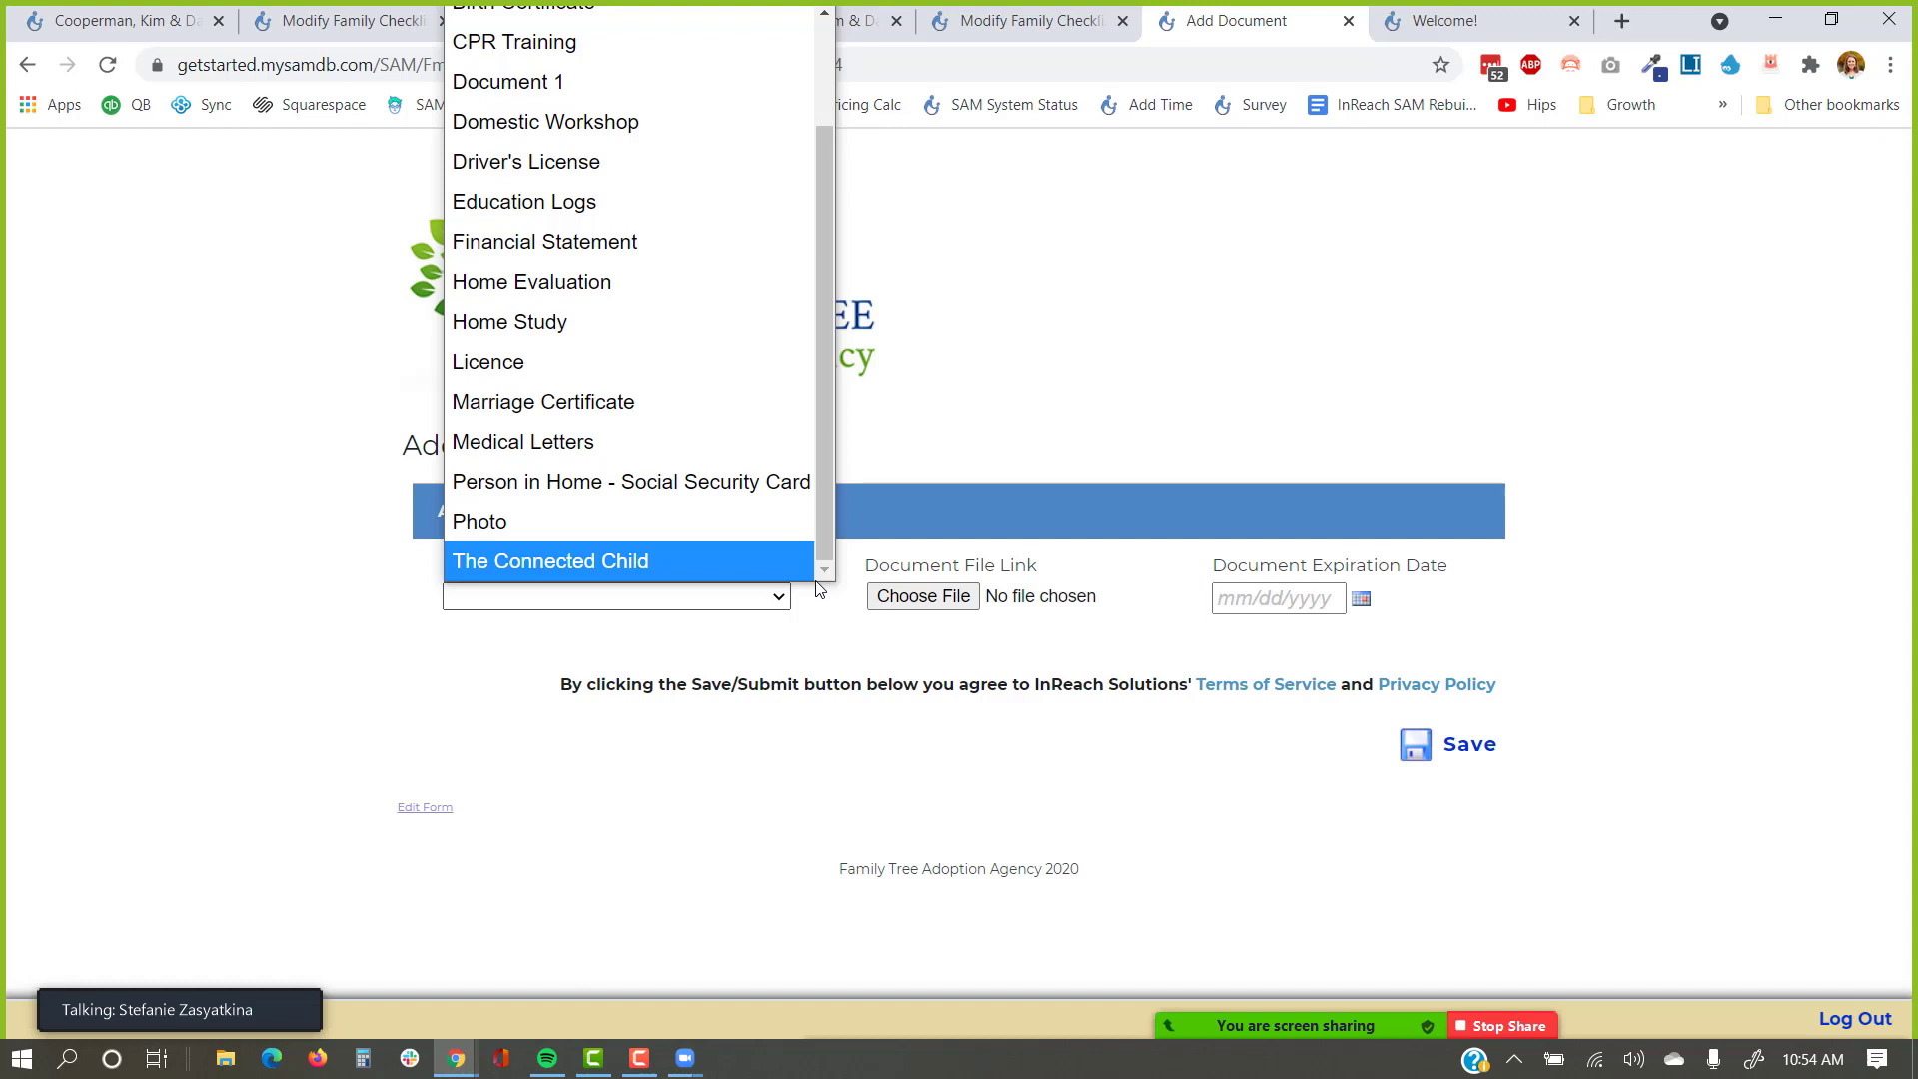
{"action": "left_click", "coordinate": [613, 644]}
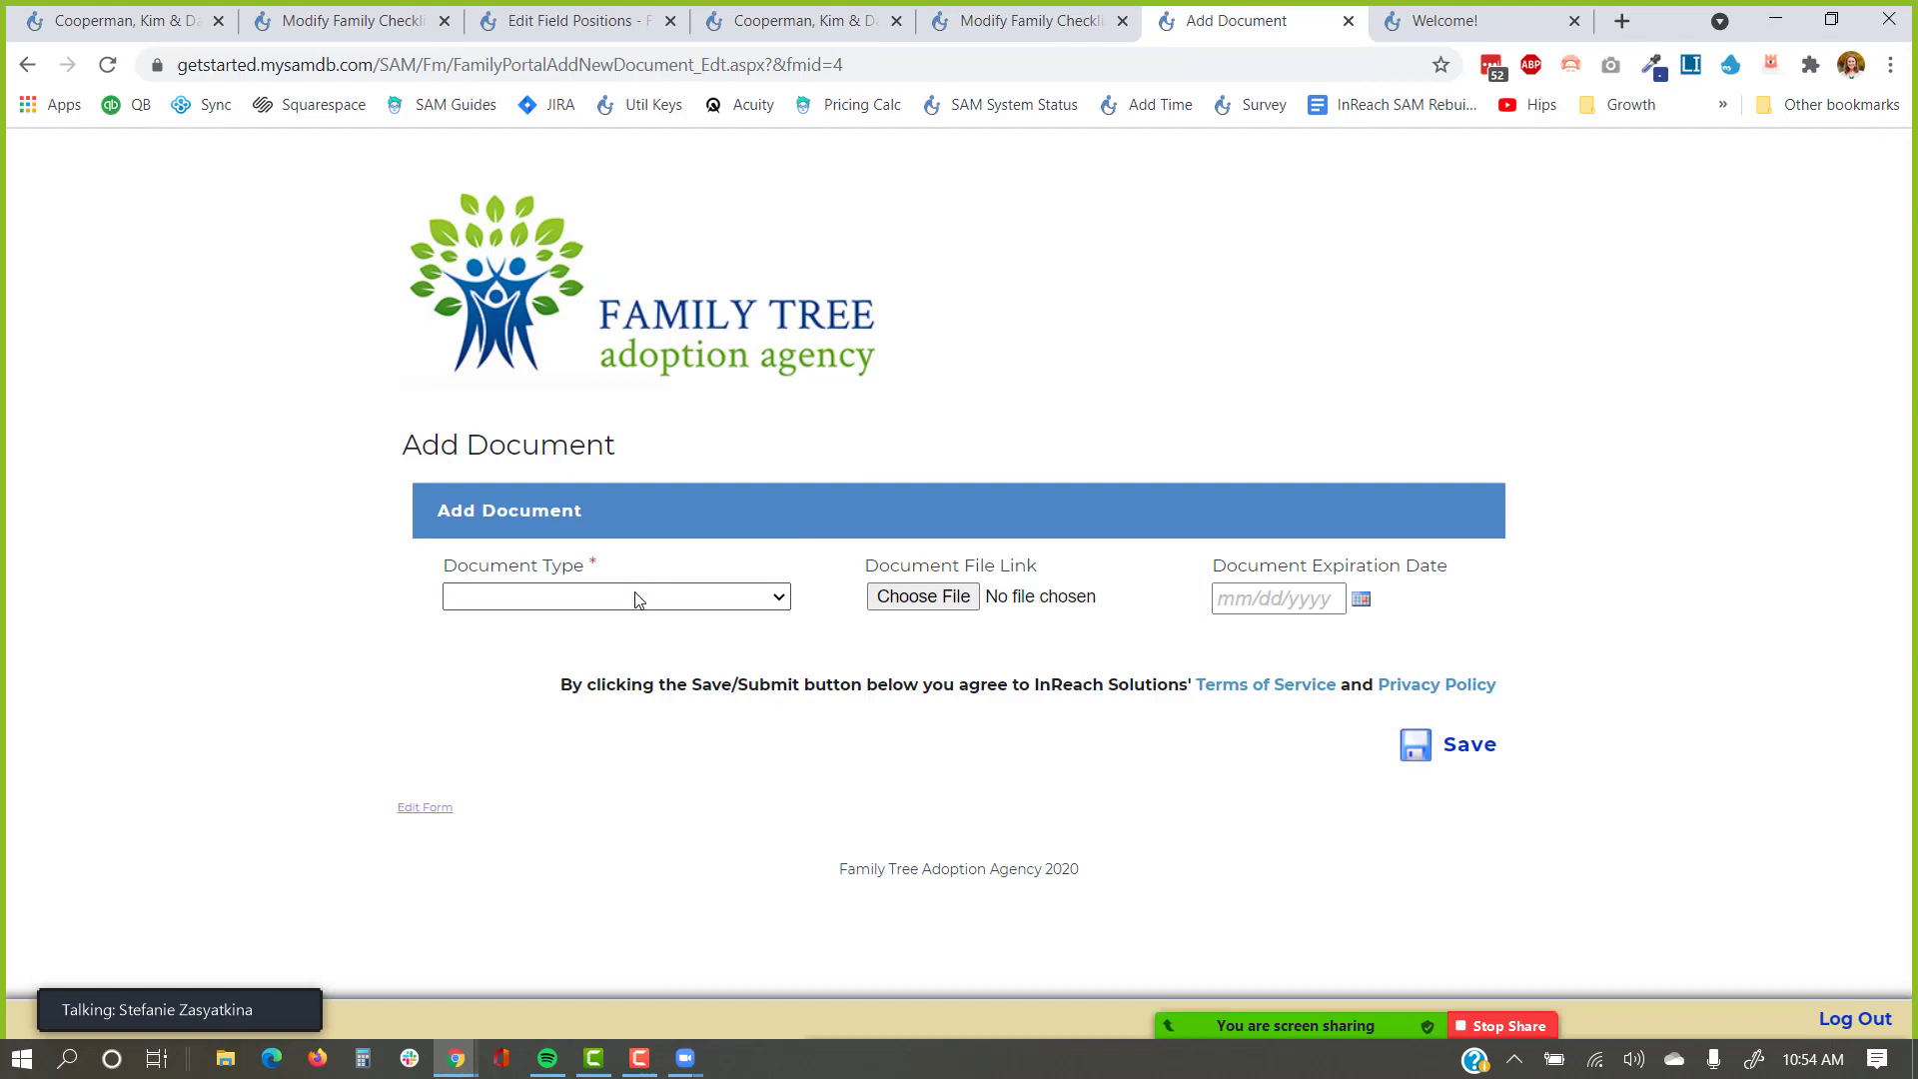
Return to the Case Checklist page and scroll back up to its top.
{"action": "left_click", "coordinate": [27, 63]}
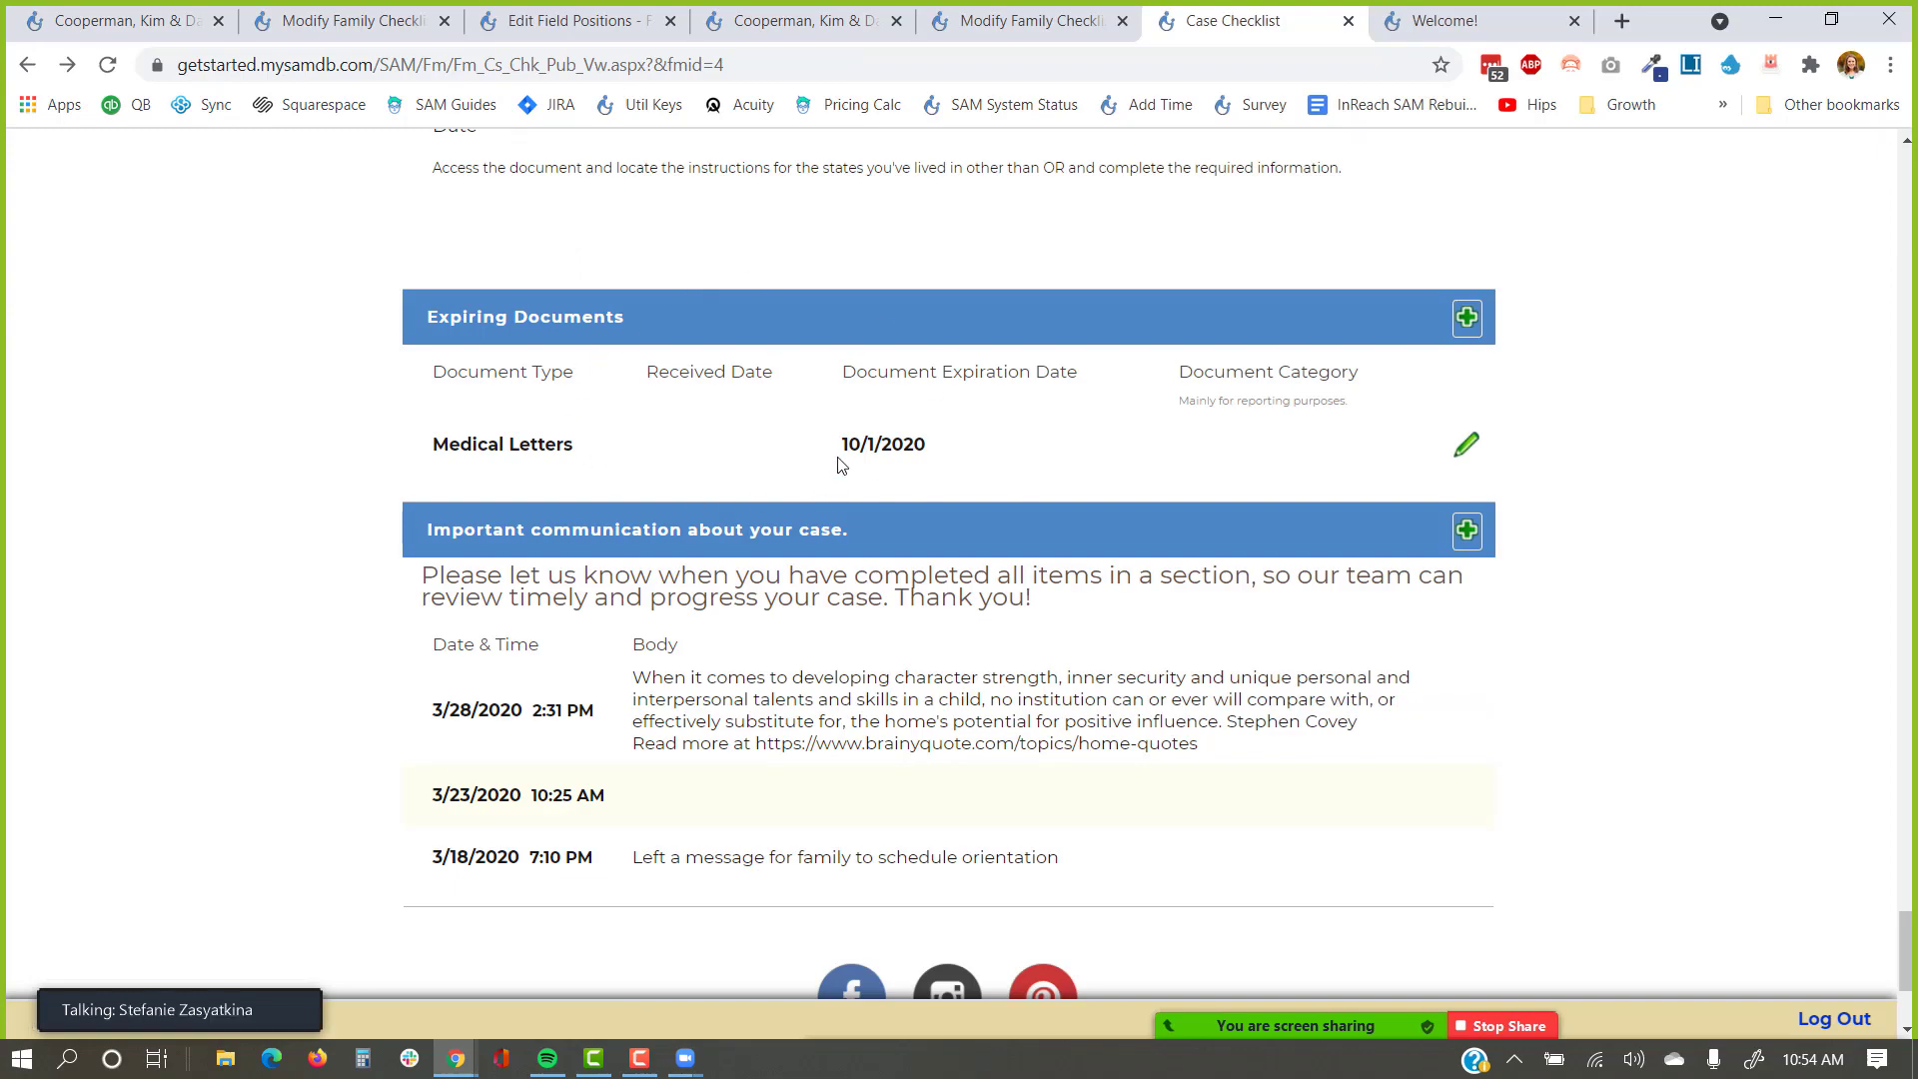
{"action": "scroll", "coordinate": [837, 463], "scroll_direction": "up", "scroll_amount": 14}
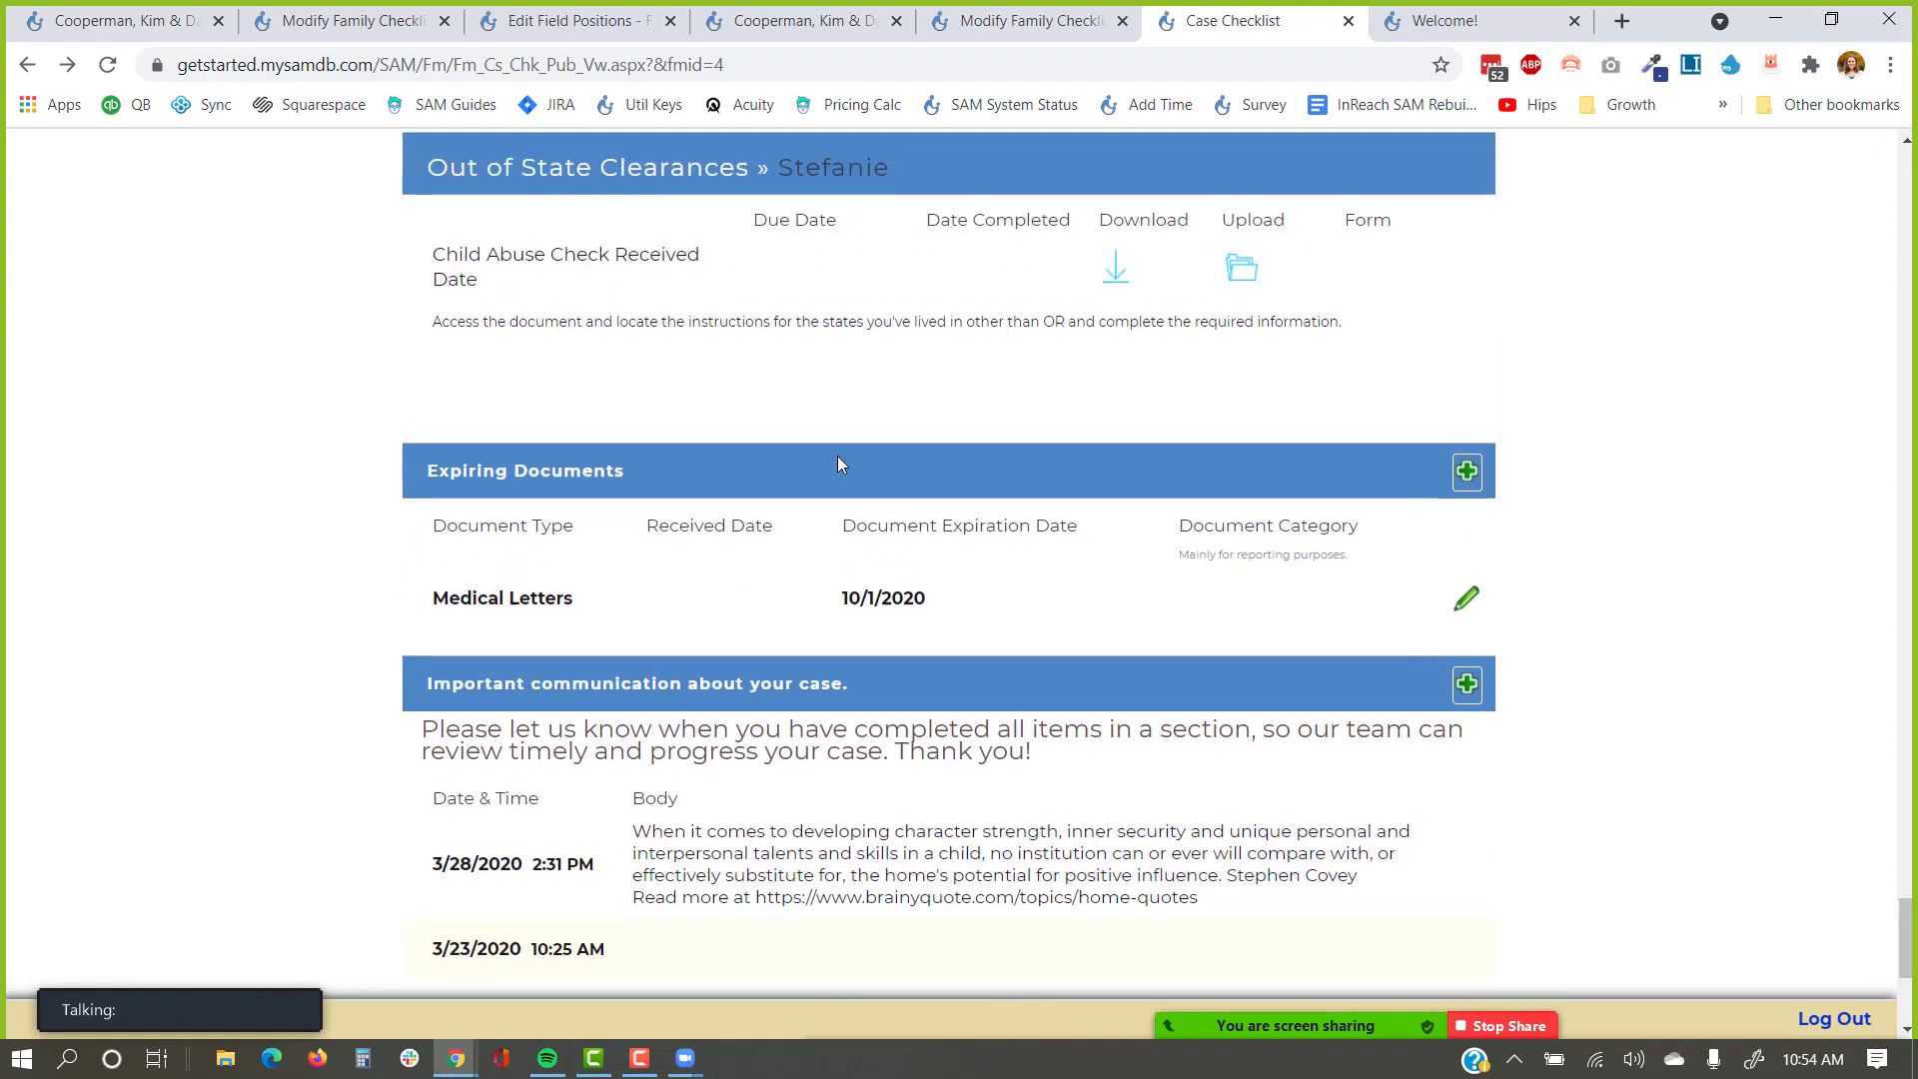
{"action": "scroll", "coordinate": [887, 483], "scroll_direction": "up", "scroll_amount": 10}
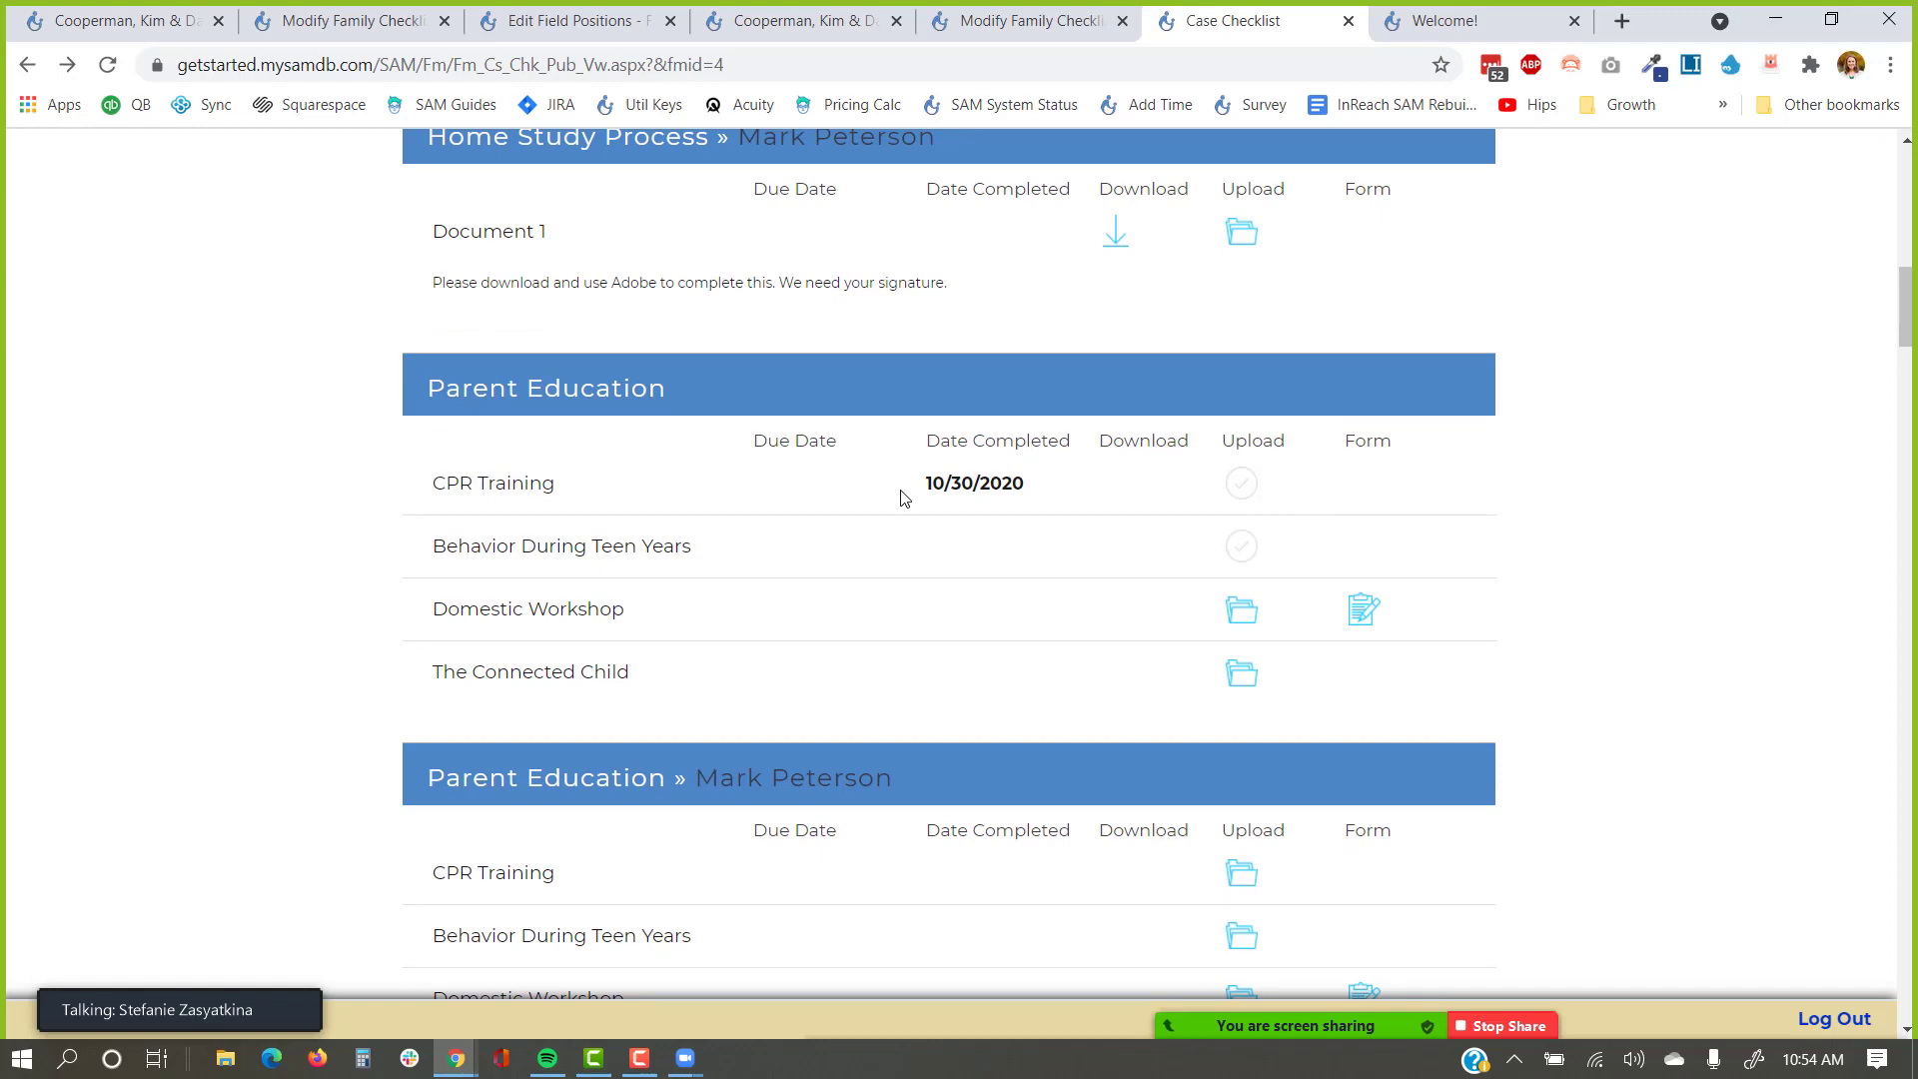
{"action": "scroll", "coordinate": [902, 487], "scroll_direction": "up", "scroll_amount": 10}
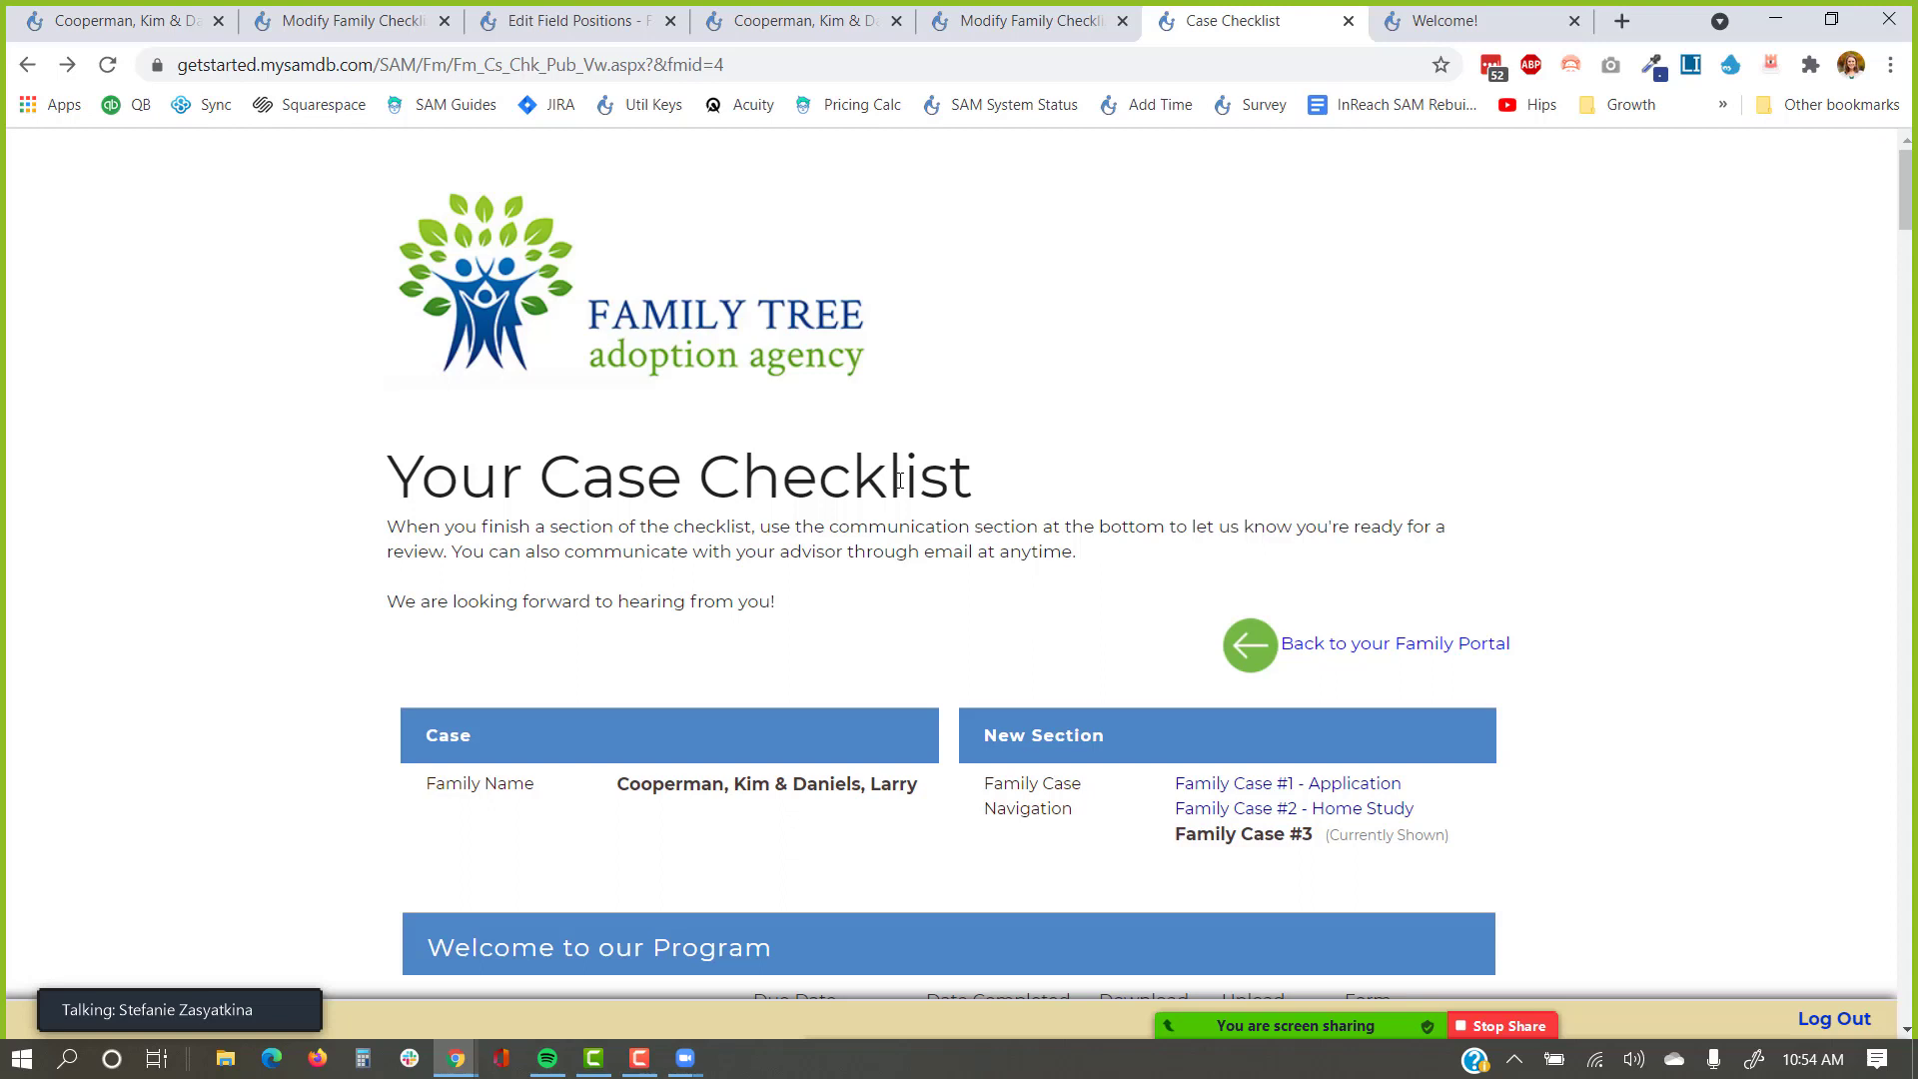
Rearrange the meeting panel so participant videos show as a horizontal strip.
{"action": "mouse_move", "coordinate": [163, 979]}
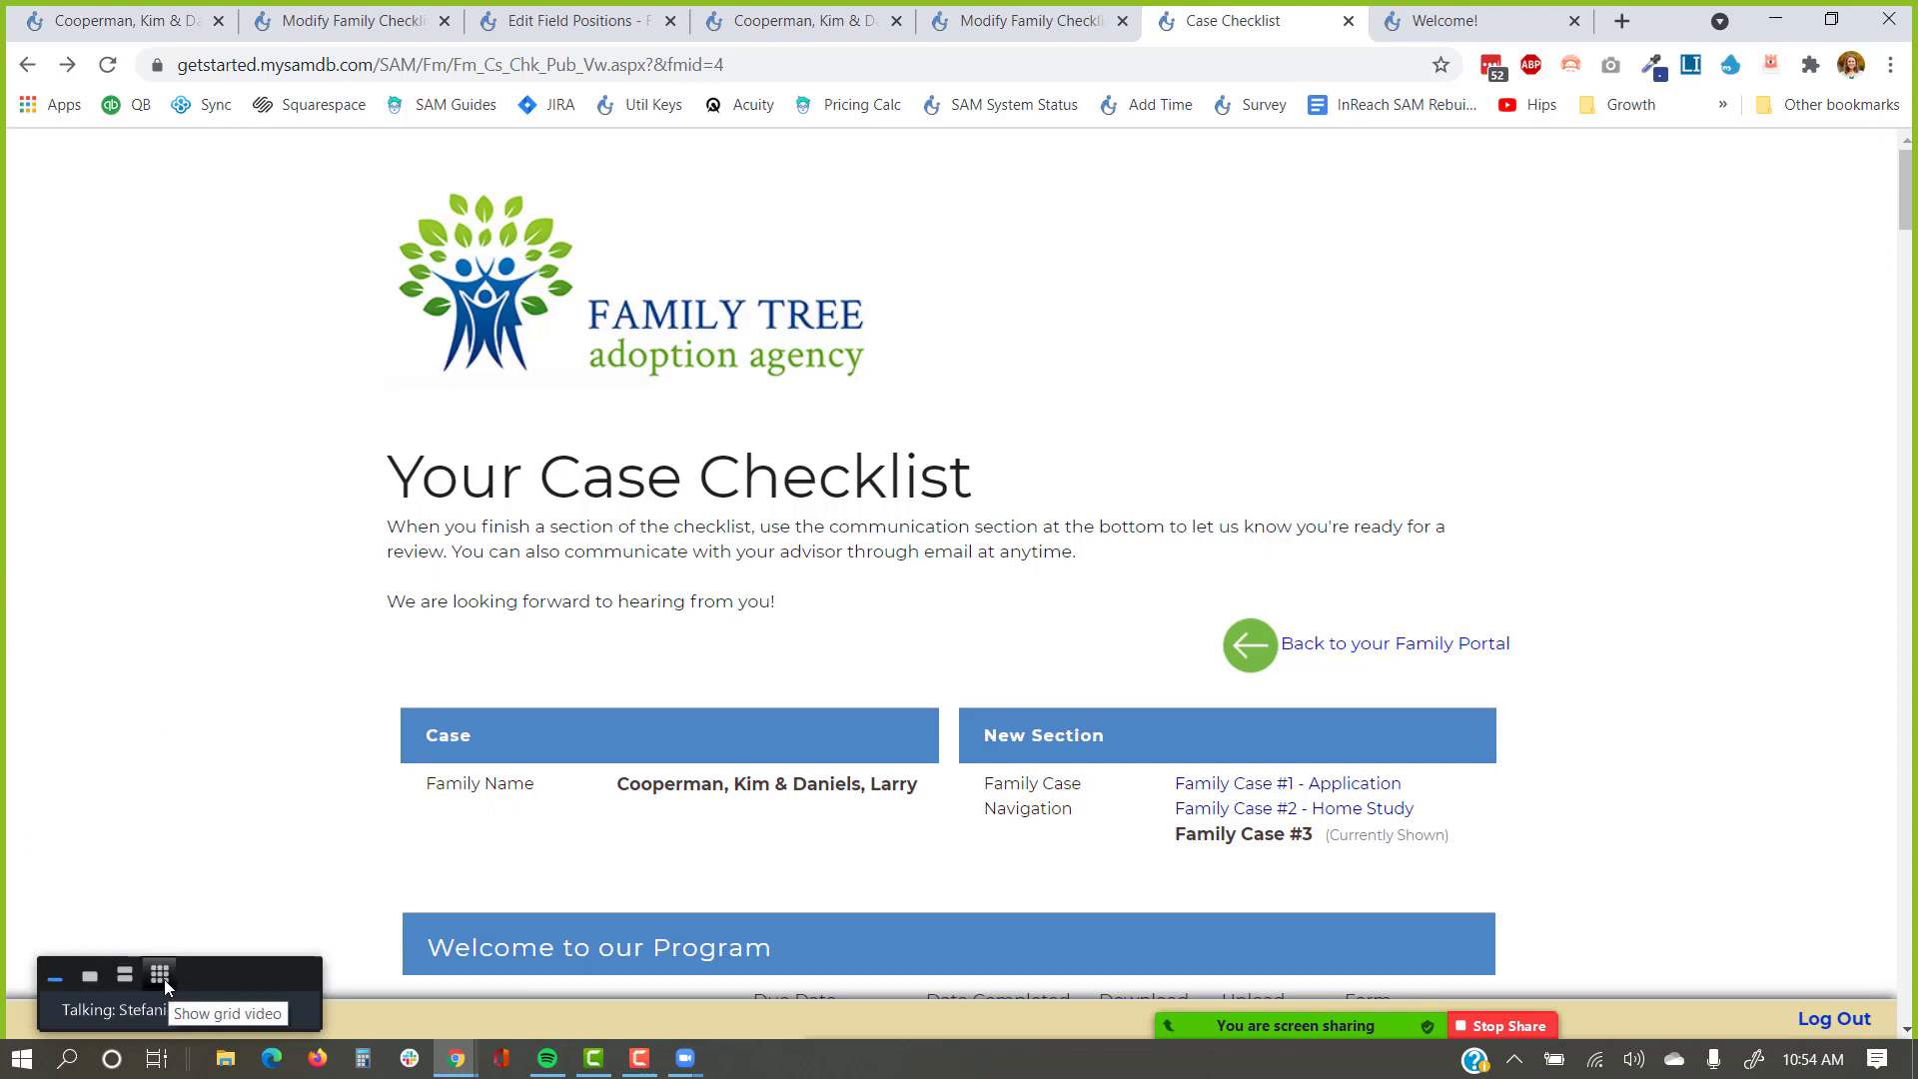
{"action": "left_click_drag", "start_coordinate": [181, 967], "coordinate": [166, 765]}
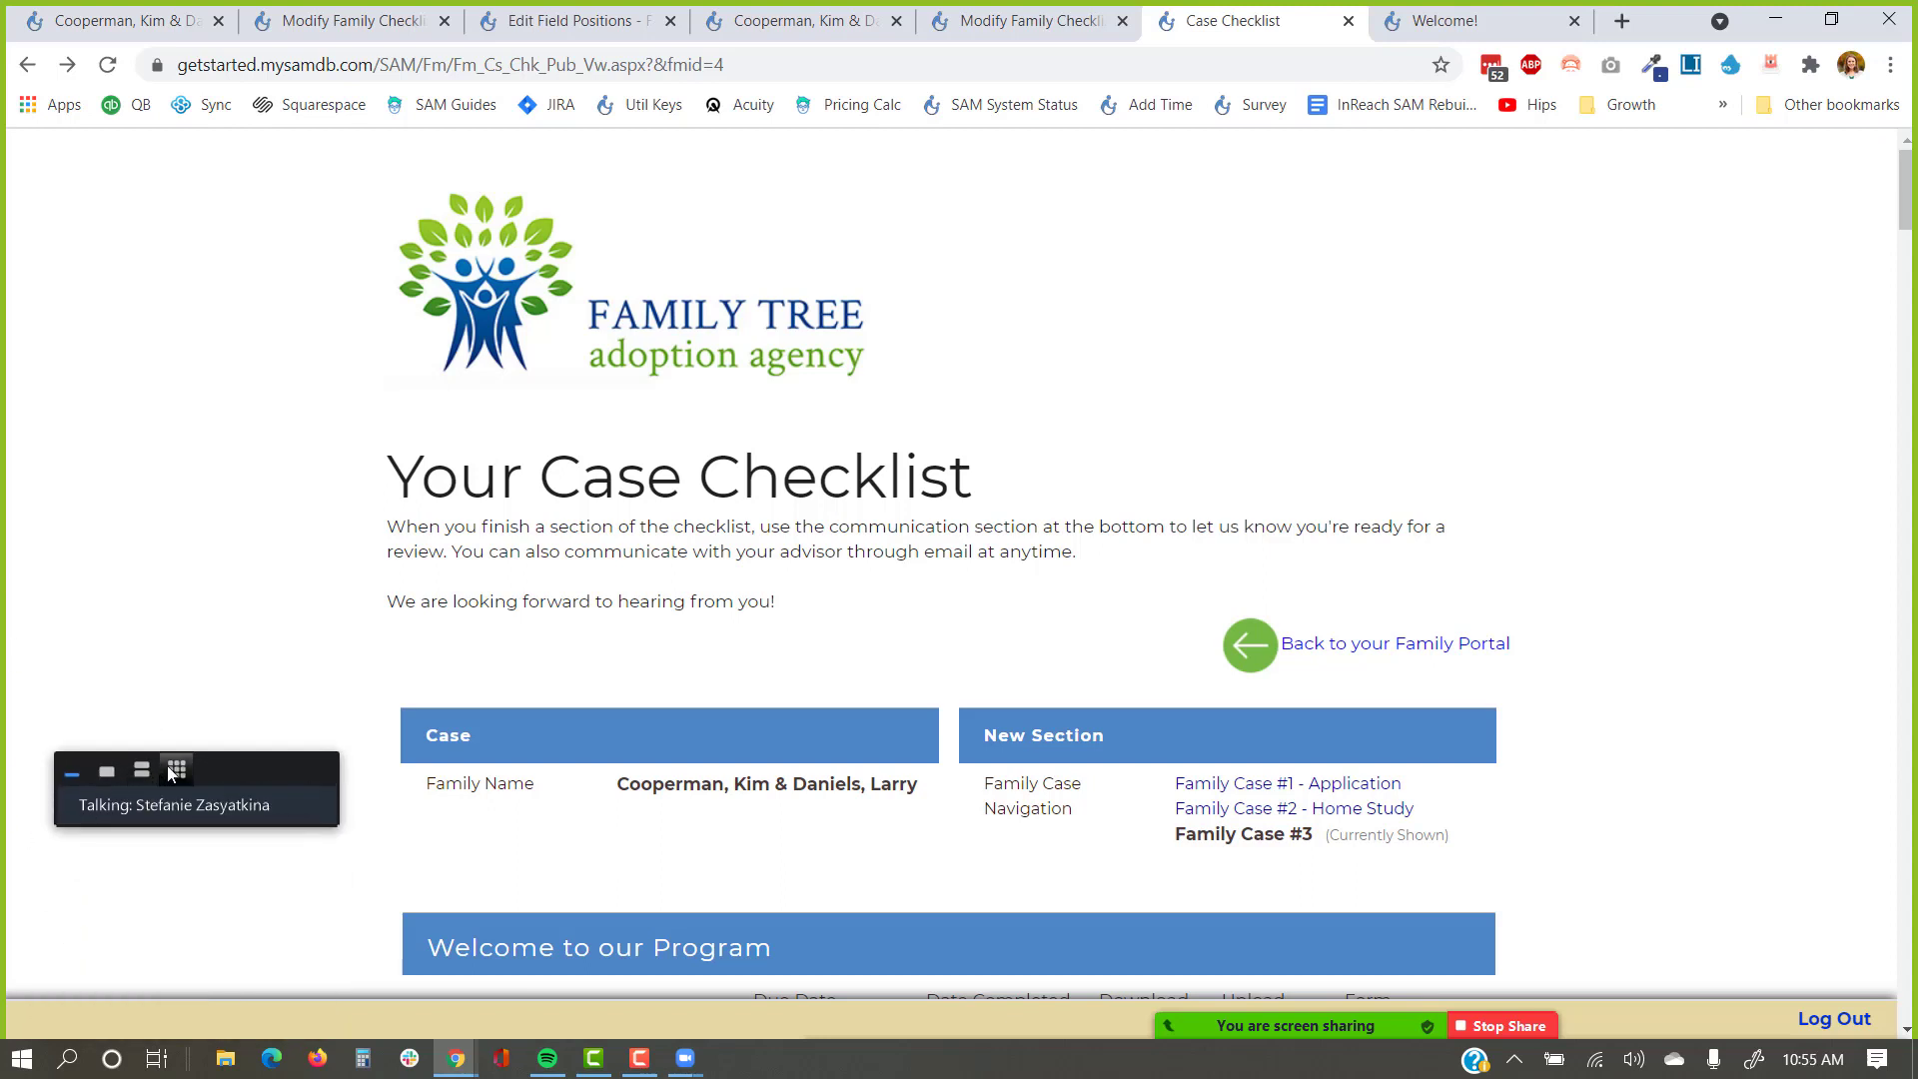
{"action": "left_click", "coordinate": [175, 769]}
{"action": "left_click", "coordinate": [141, 559]}
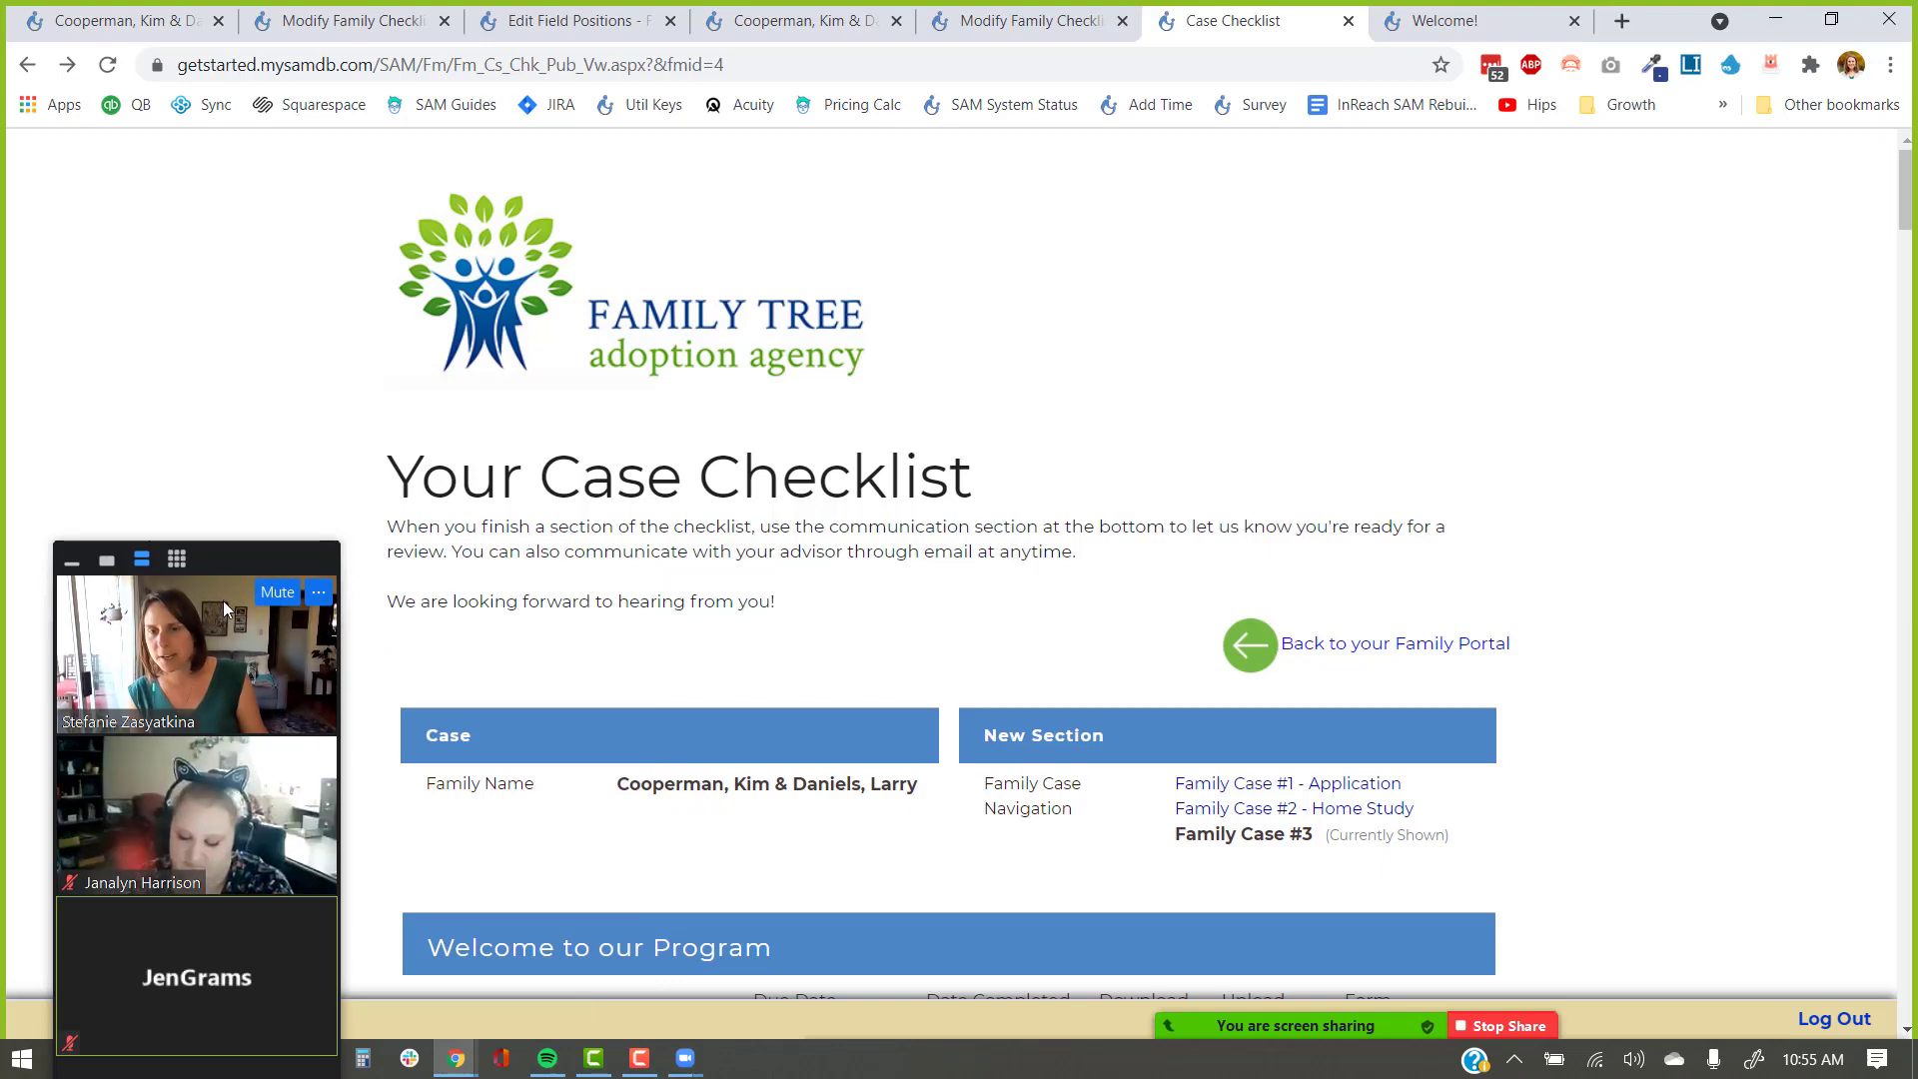
{"action": "left_click_drag", "start_coordinate": [208, 559], "coordinate": [260, 762]}
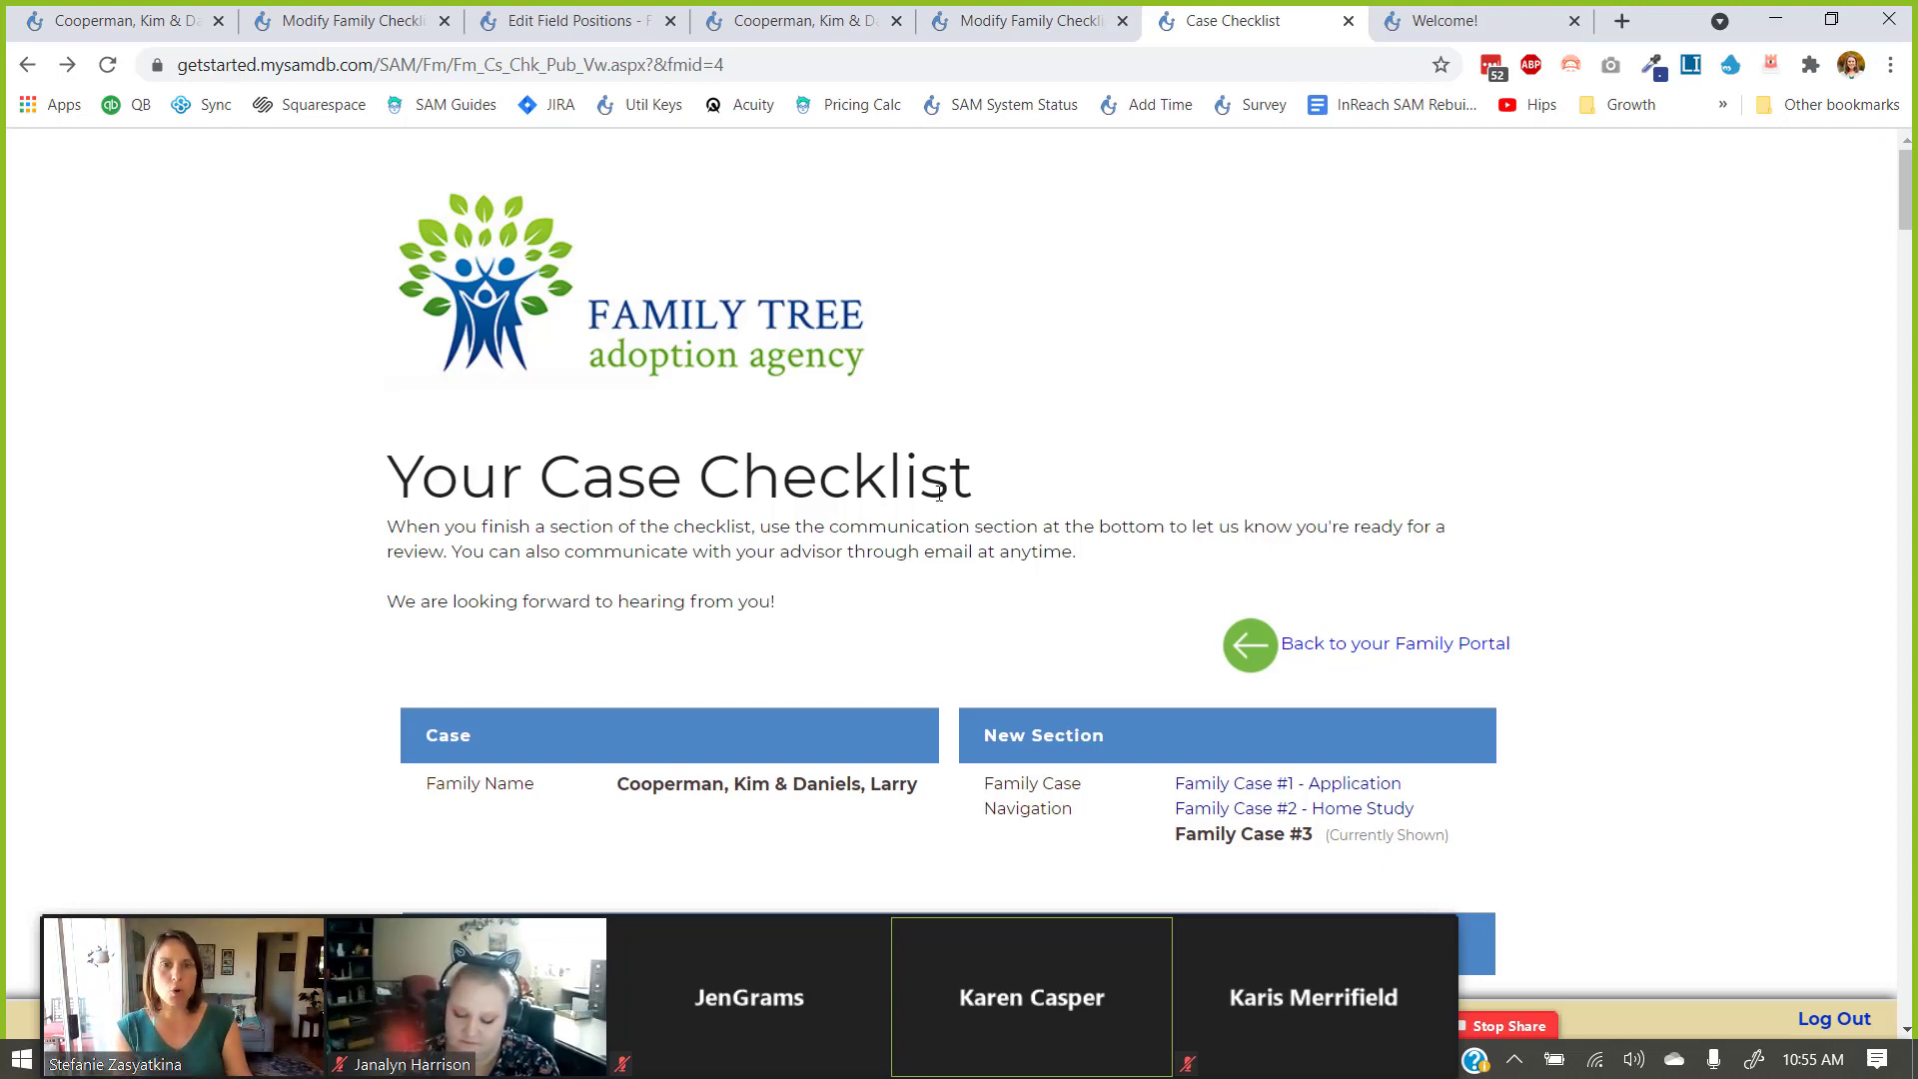
{"action": "scroll", "coordinate": [1262, 355], "scroll_direction": "down", "scroll_amount": 15}
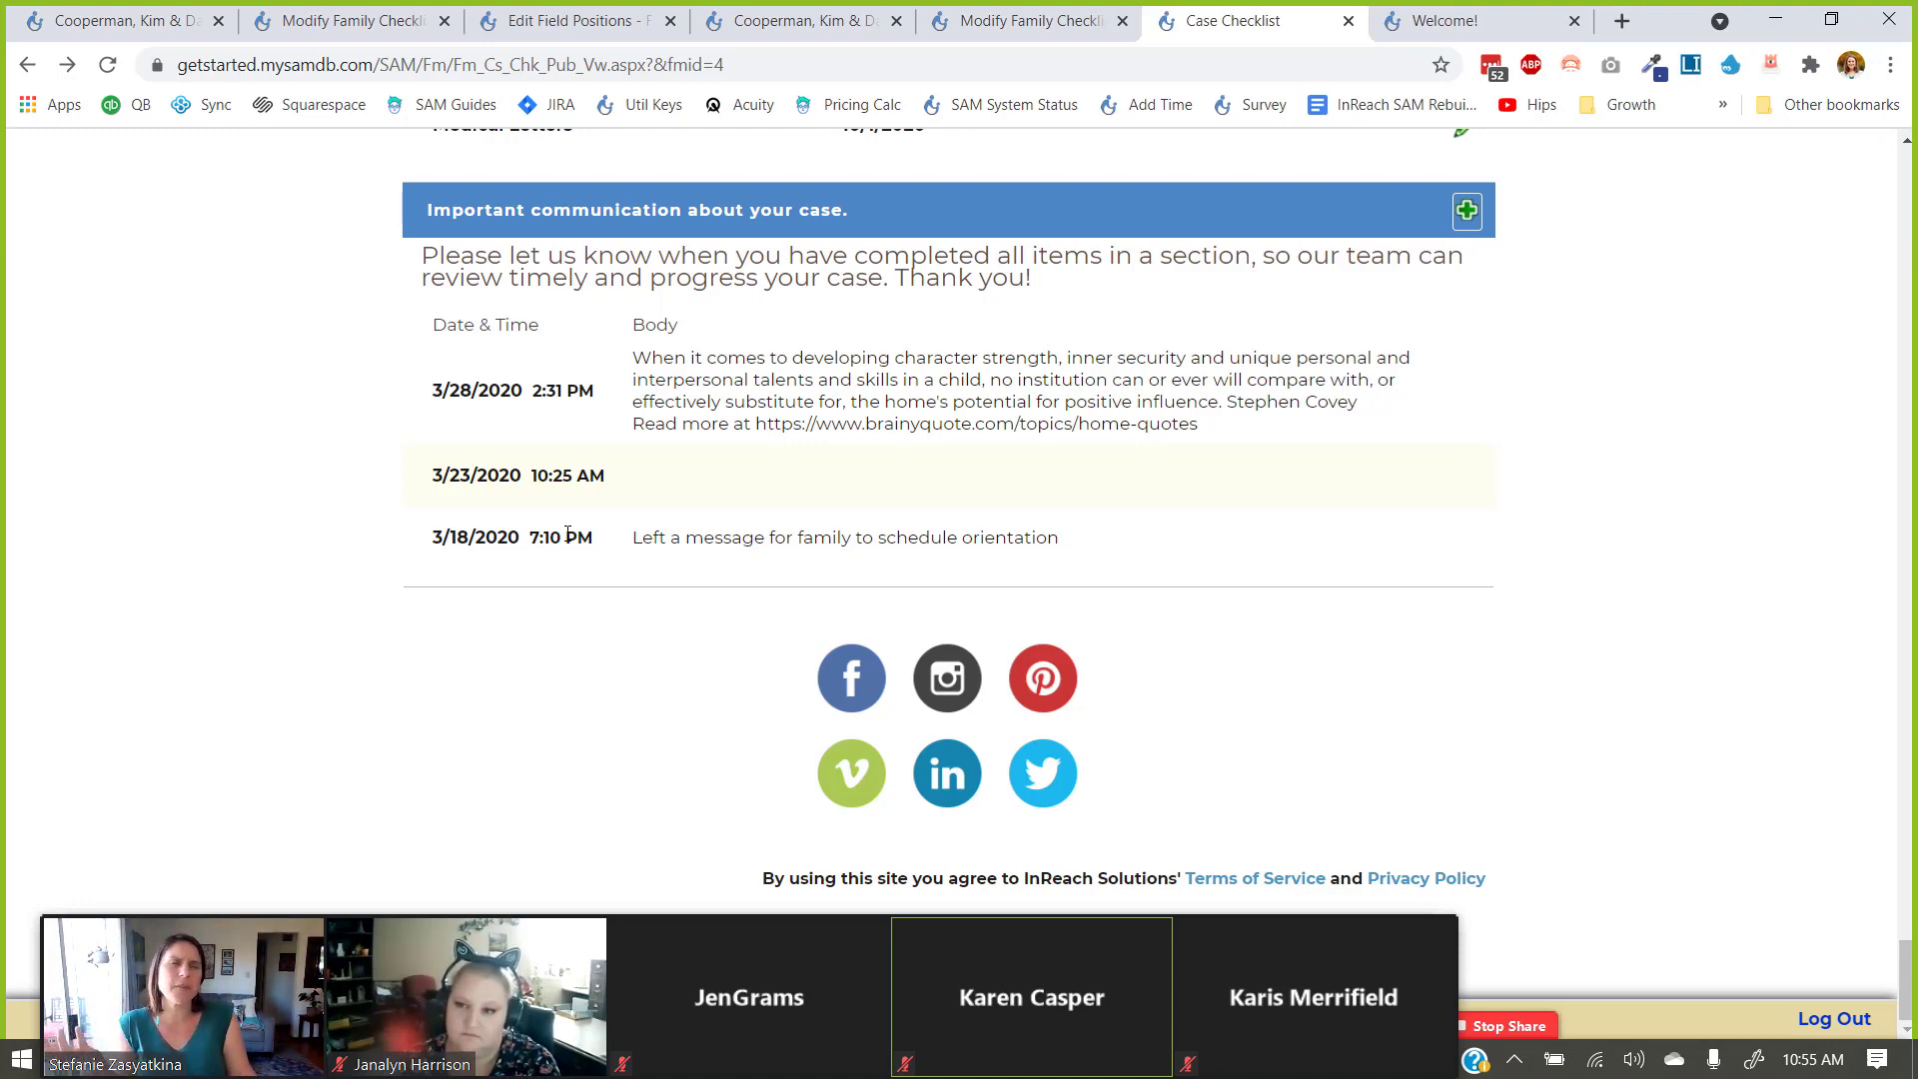
In the field positions editor, open the Communications to Family sub-form settings.
{"action": "left_click", "coordinate": [1027, 22]}
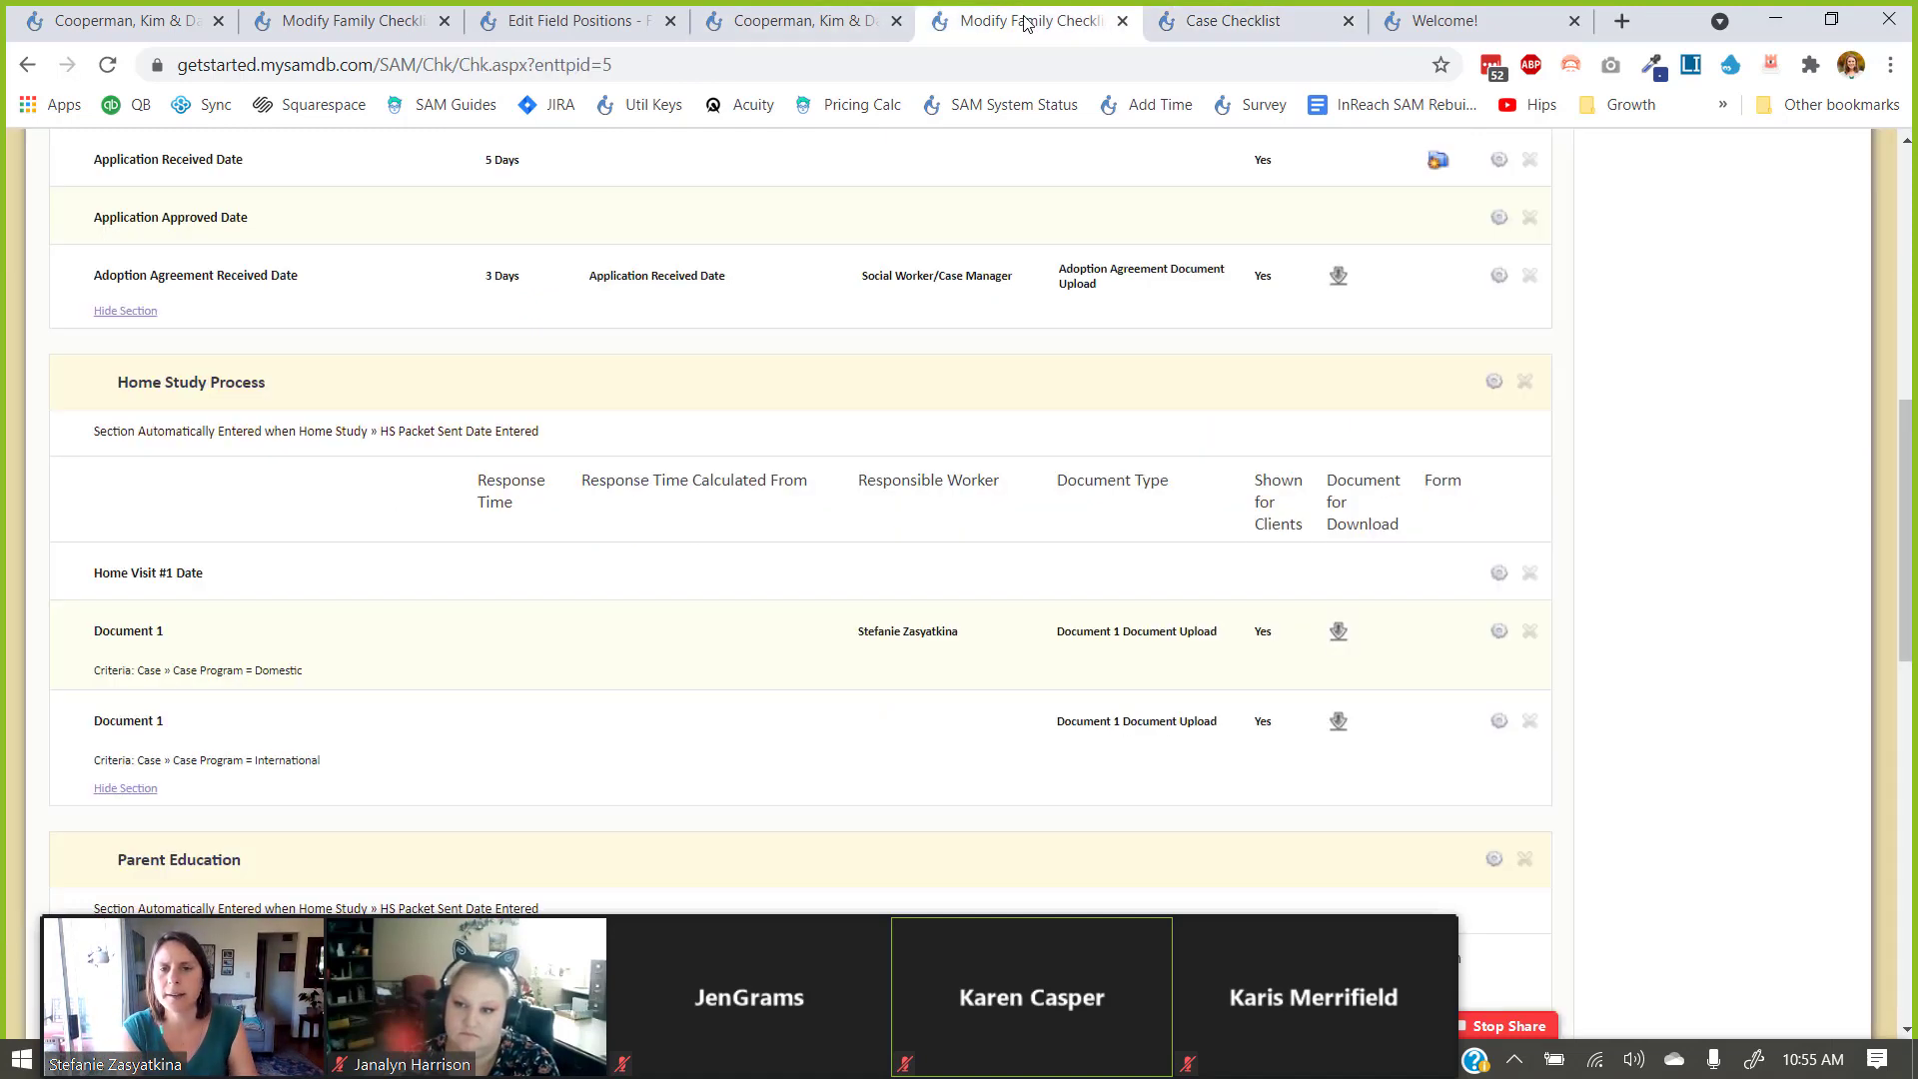
{"action": "left_click", "coordinate": [570, 21]}
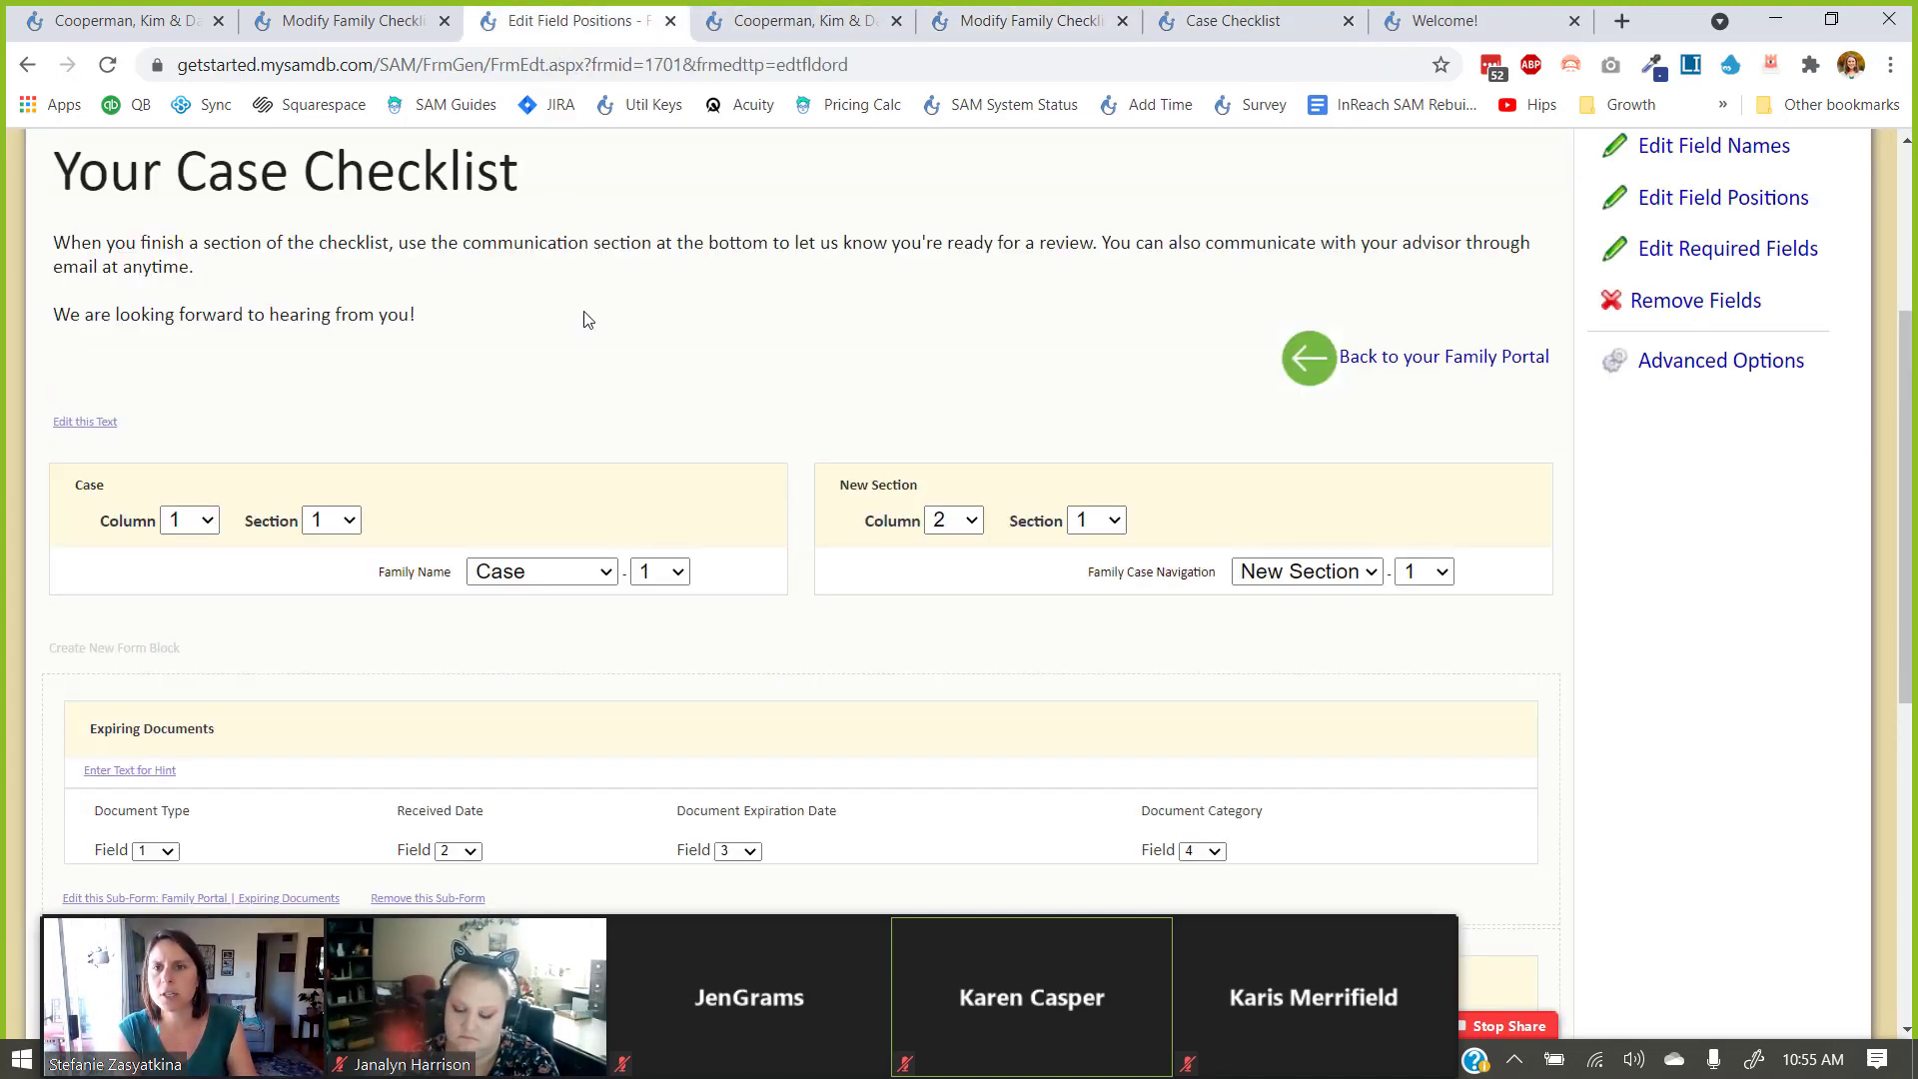
{"action": "scroll", "coordinate": [594, 399], "scroll_direction": "down", "scroll_amount": 10}
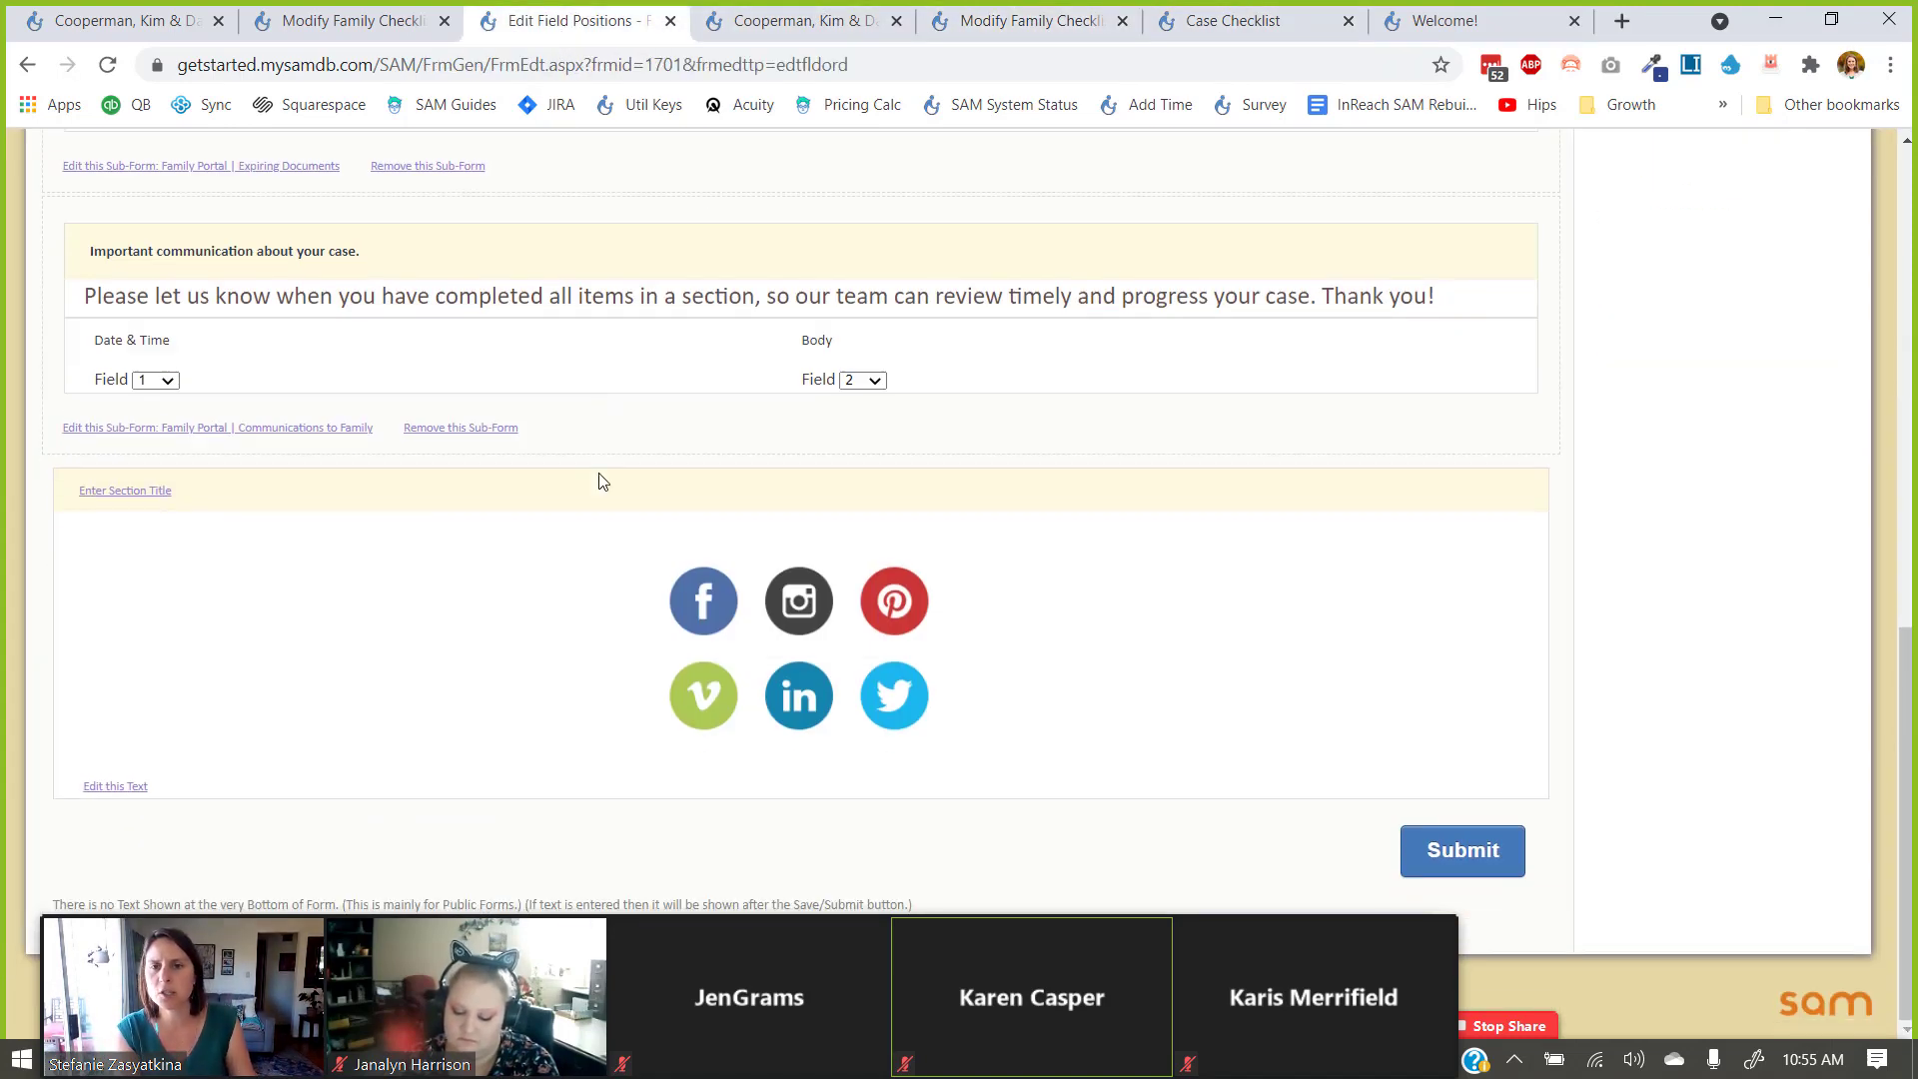
{"action": "left_click", "coordinate": [296, 428]}
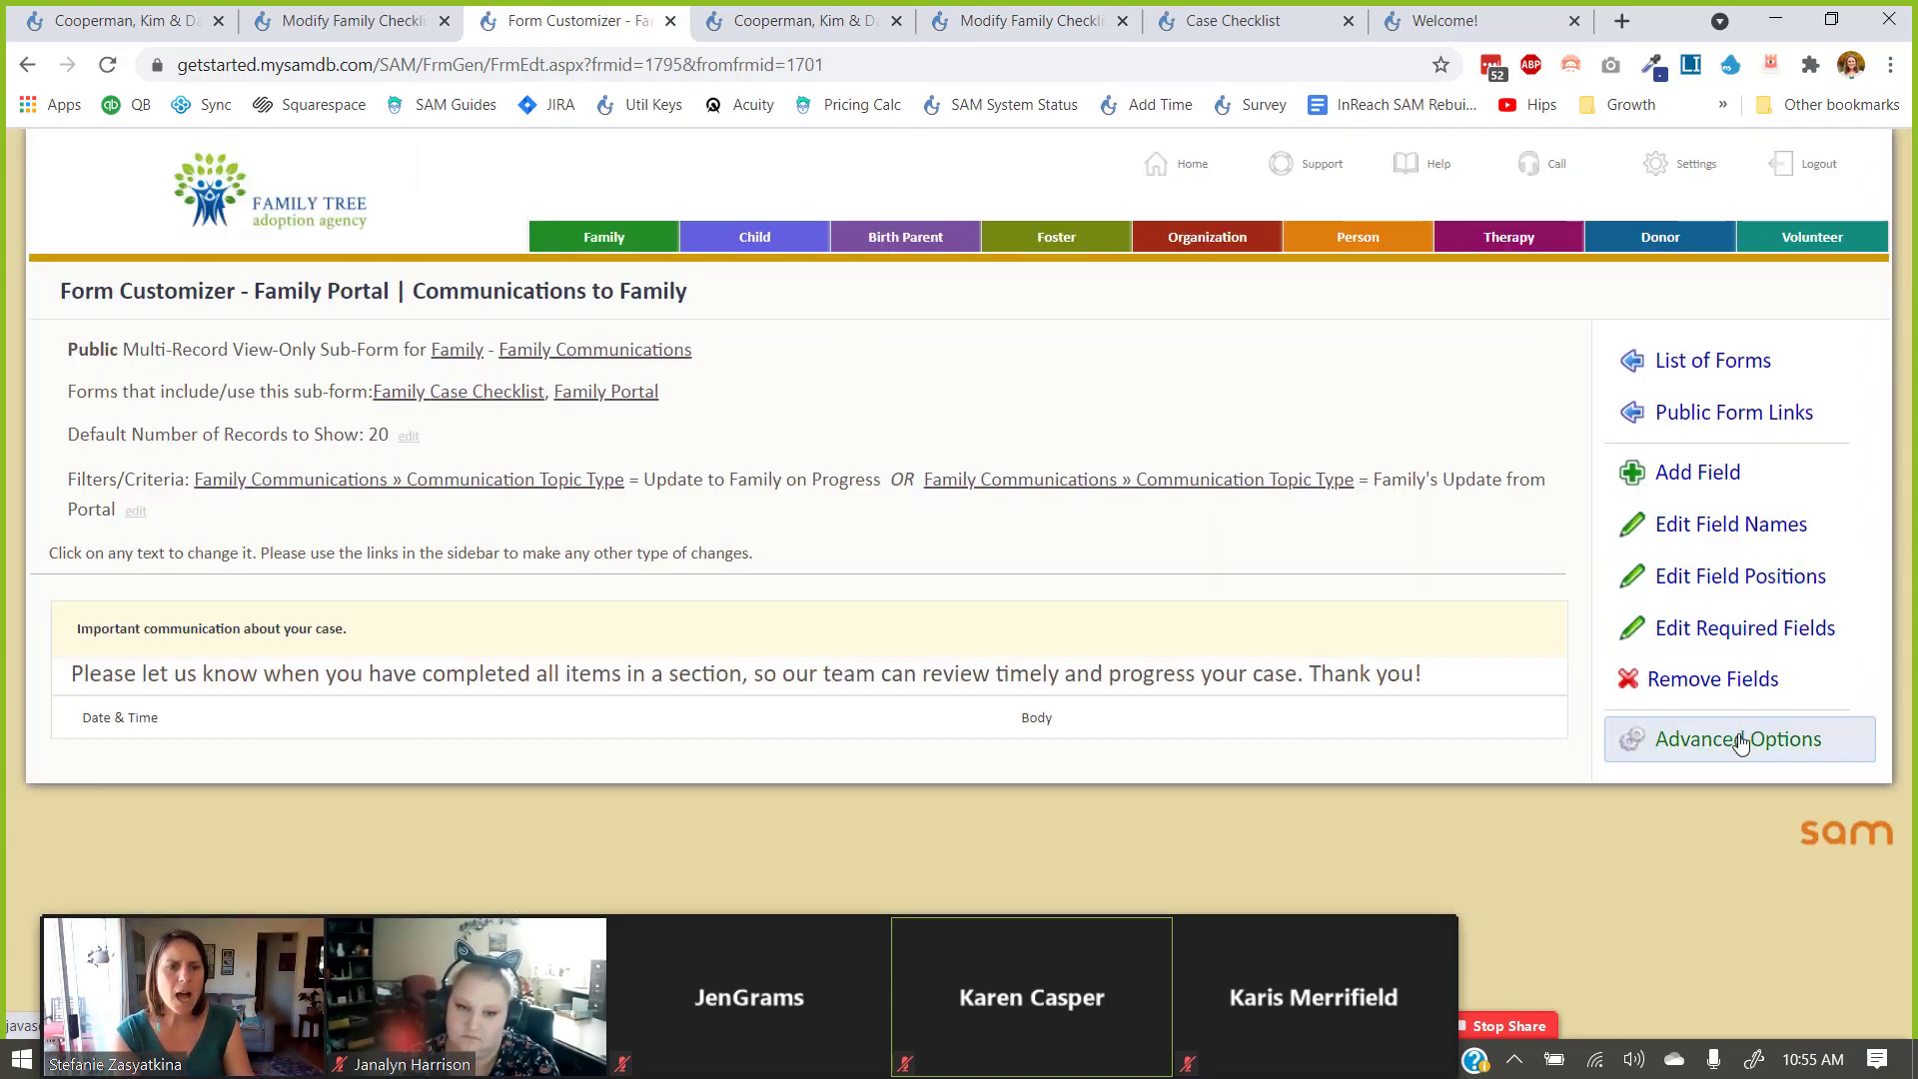
Open the sub-form's Filters/Criteria via Really Advanced Options, then return to the Case Checklist.
{"action": "left_click", "coordinate": [1736, 739]}
{"action": "scroll", "coordinate": [1748, 739], "scroll_direction": "down", "scroll_amount": 4}
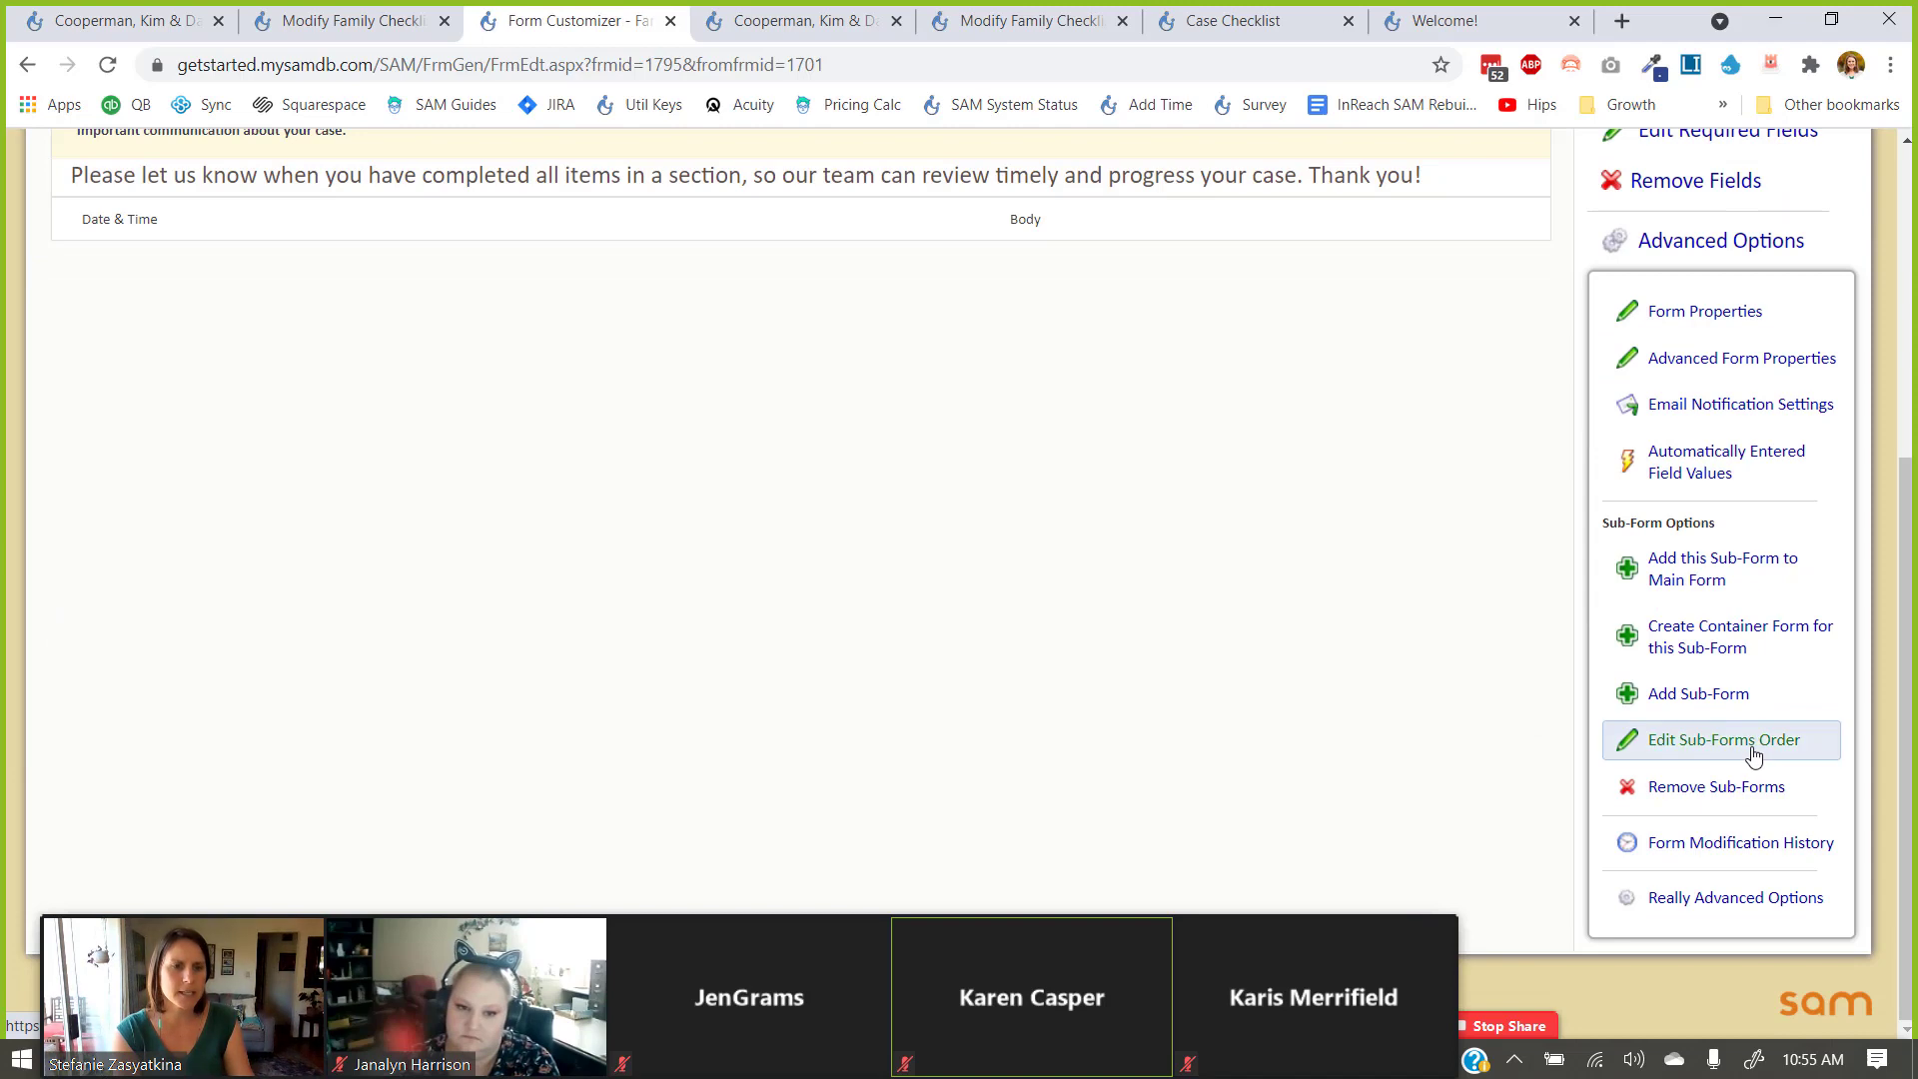
{"action": "left_click", "coordinate": [1748, 896]}
{"action": "left_click", "coordinate": [1736, 590]}
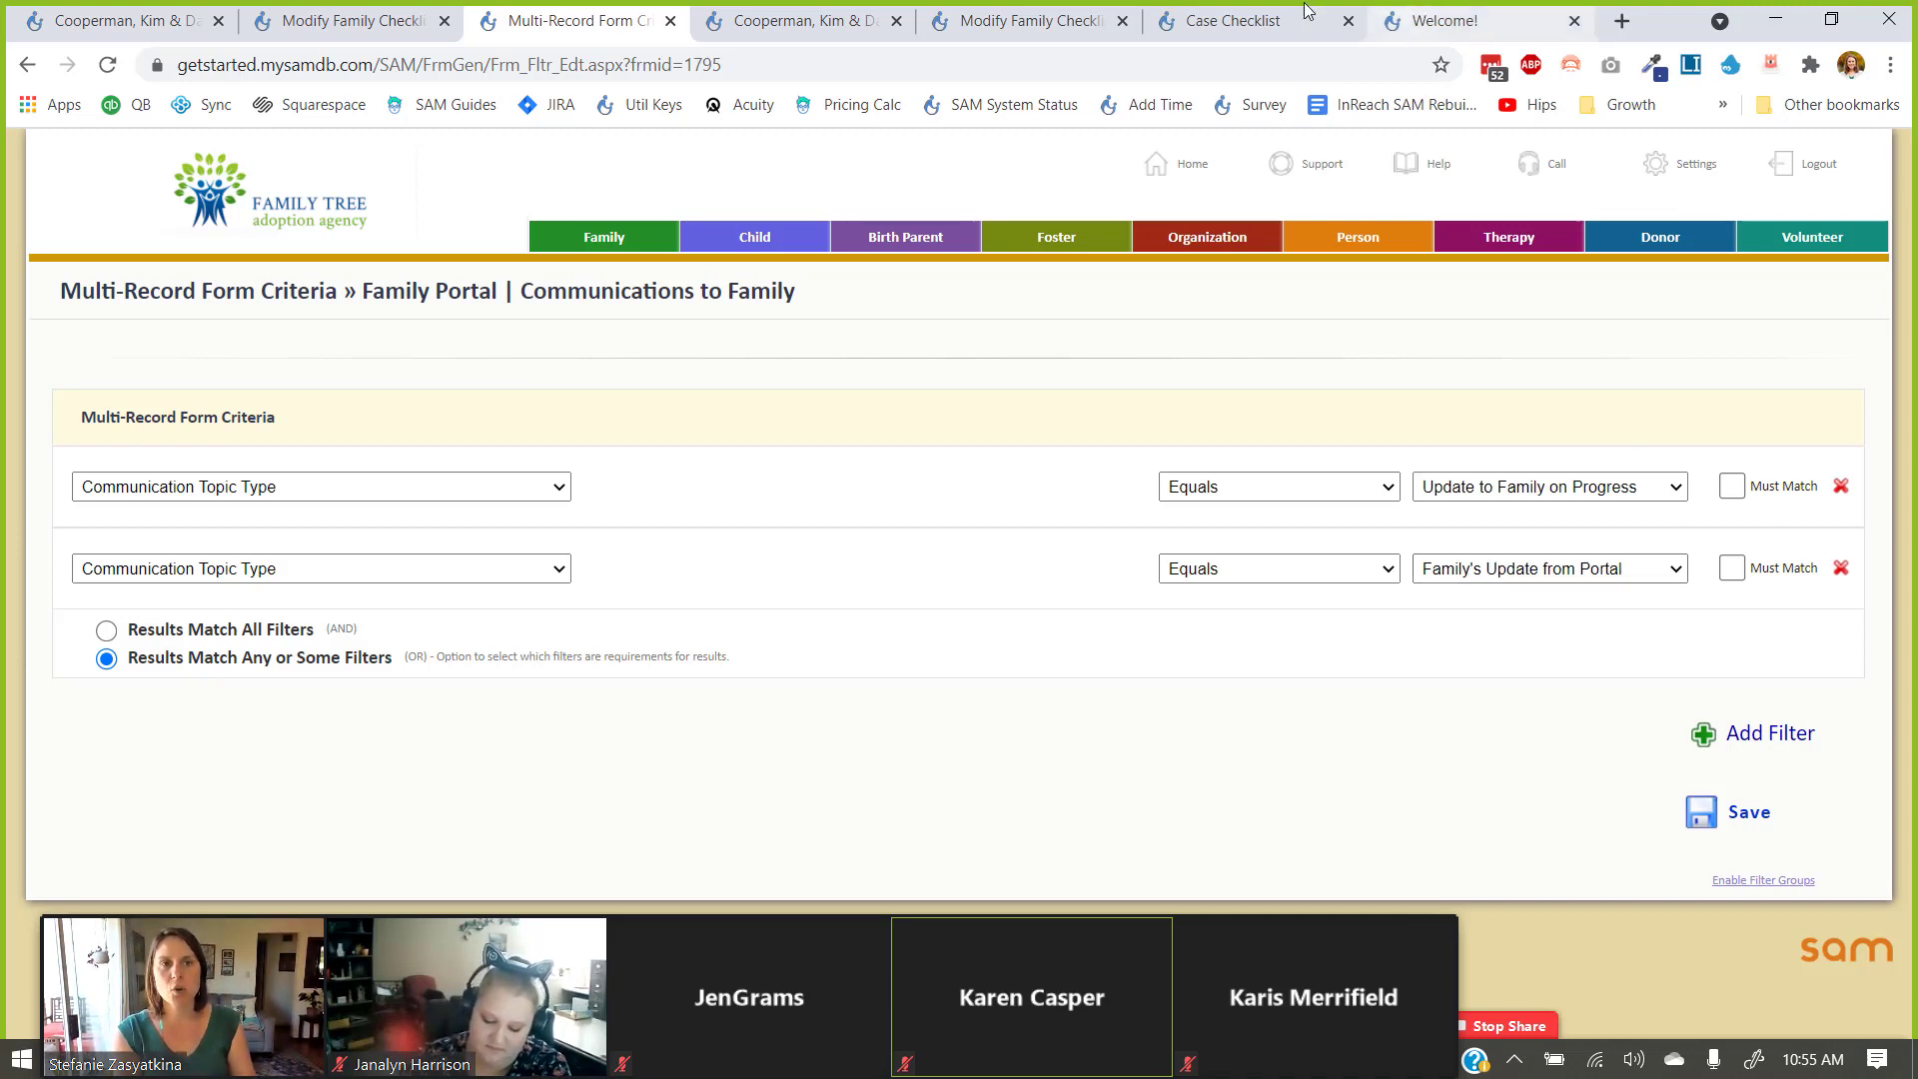
{"action": "left_click", "coordinate": [1250, 21]}
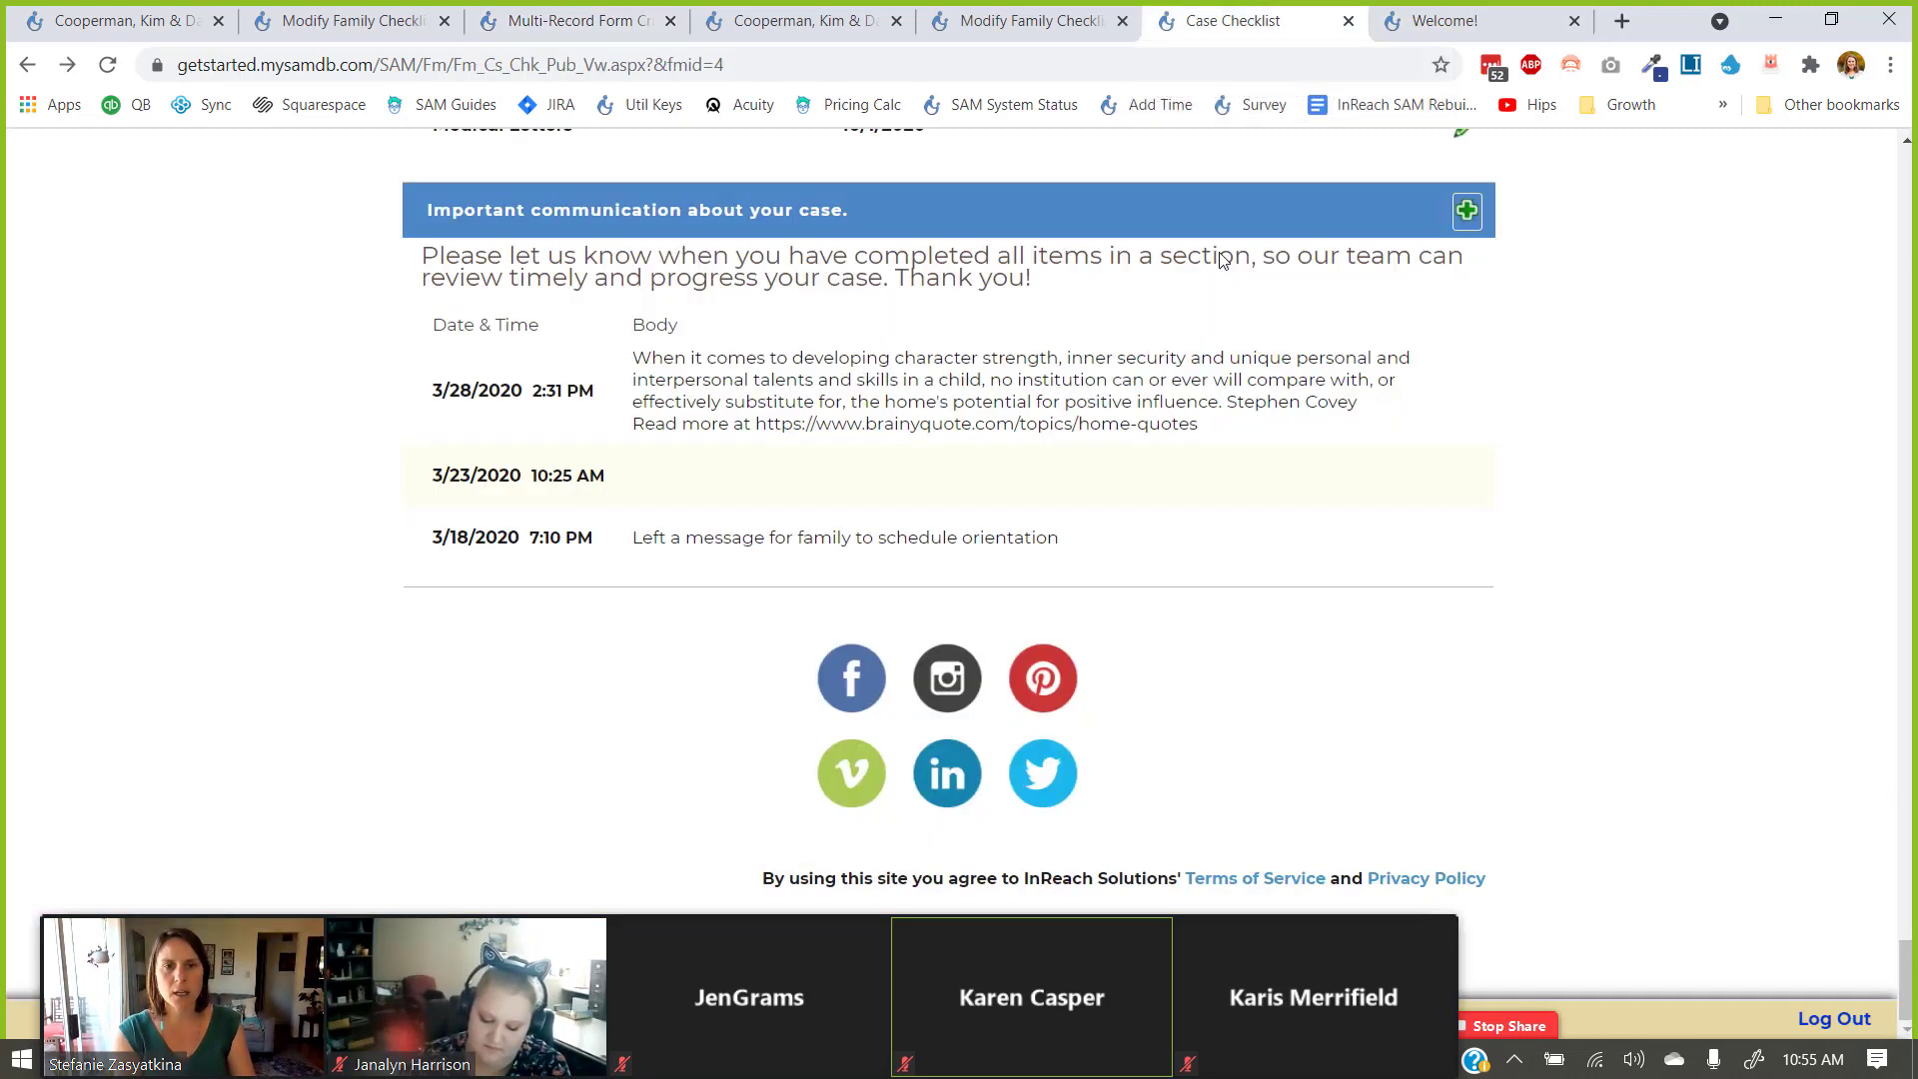
Draft a new advisor message saying '...m done with step 2', then view the communications criteria tab.
{"action": "left_click", "coordinate": [1079, 467]}
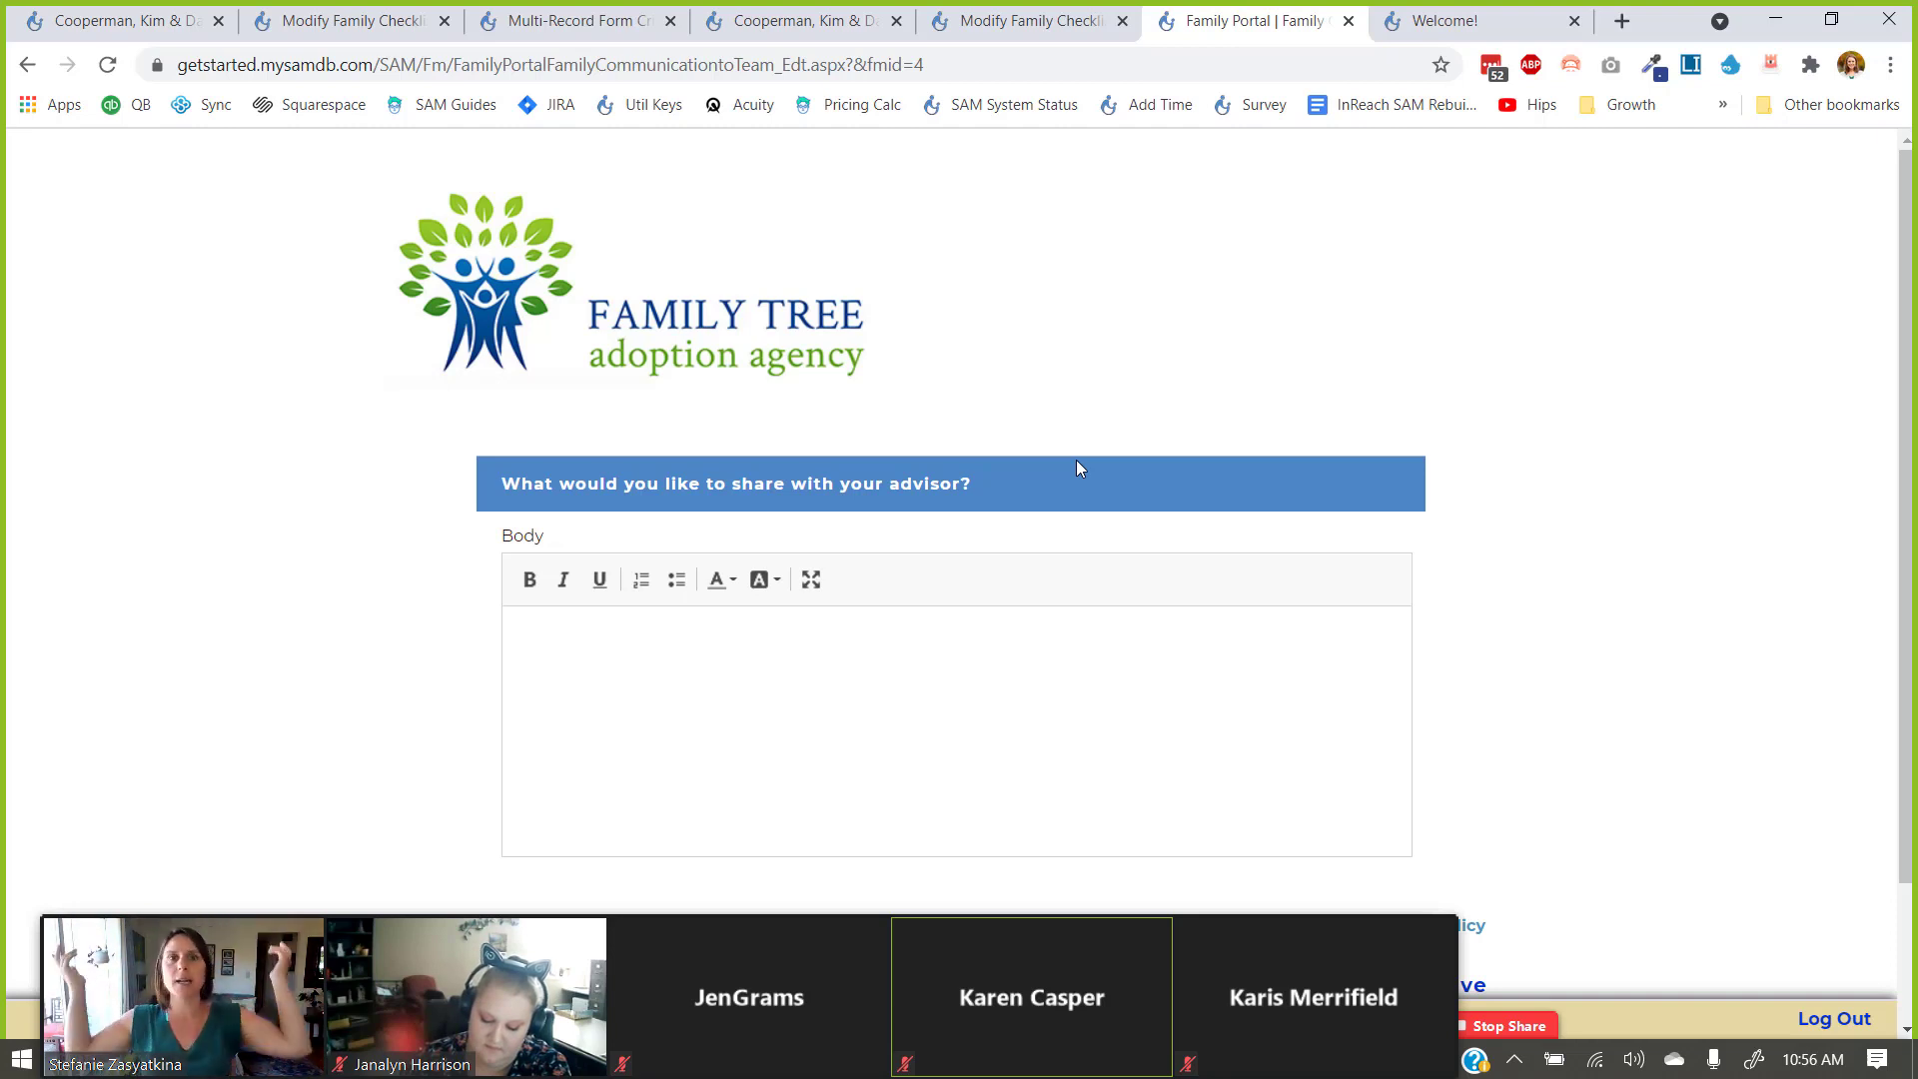
{"action": "scroll", "coordinate": [1077, 461], "scroll_direction": "down", "scroll_amount": 2}
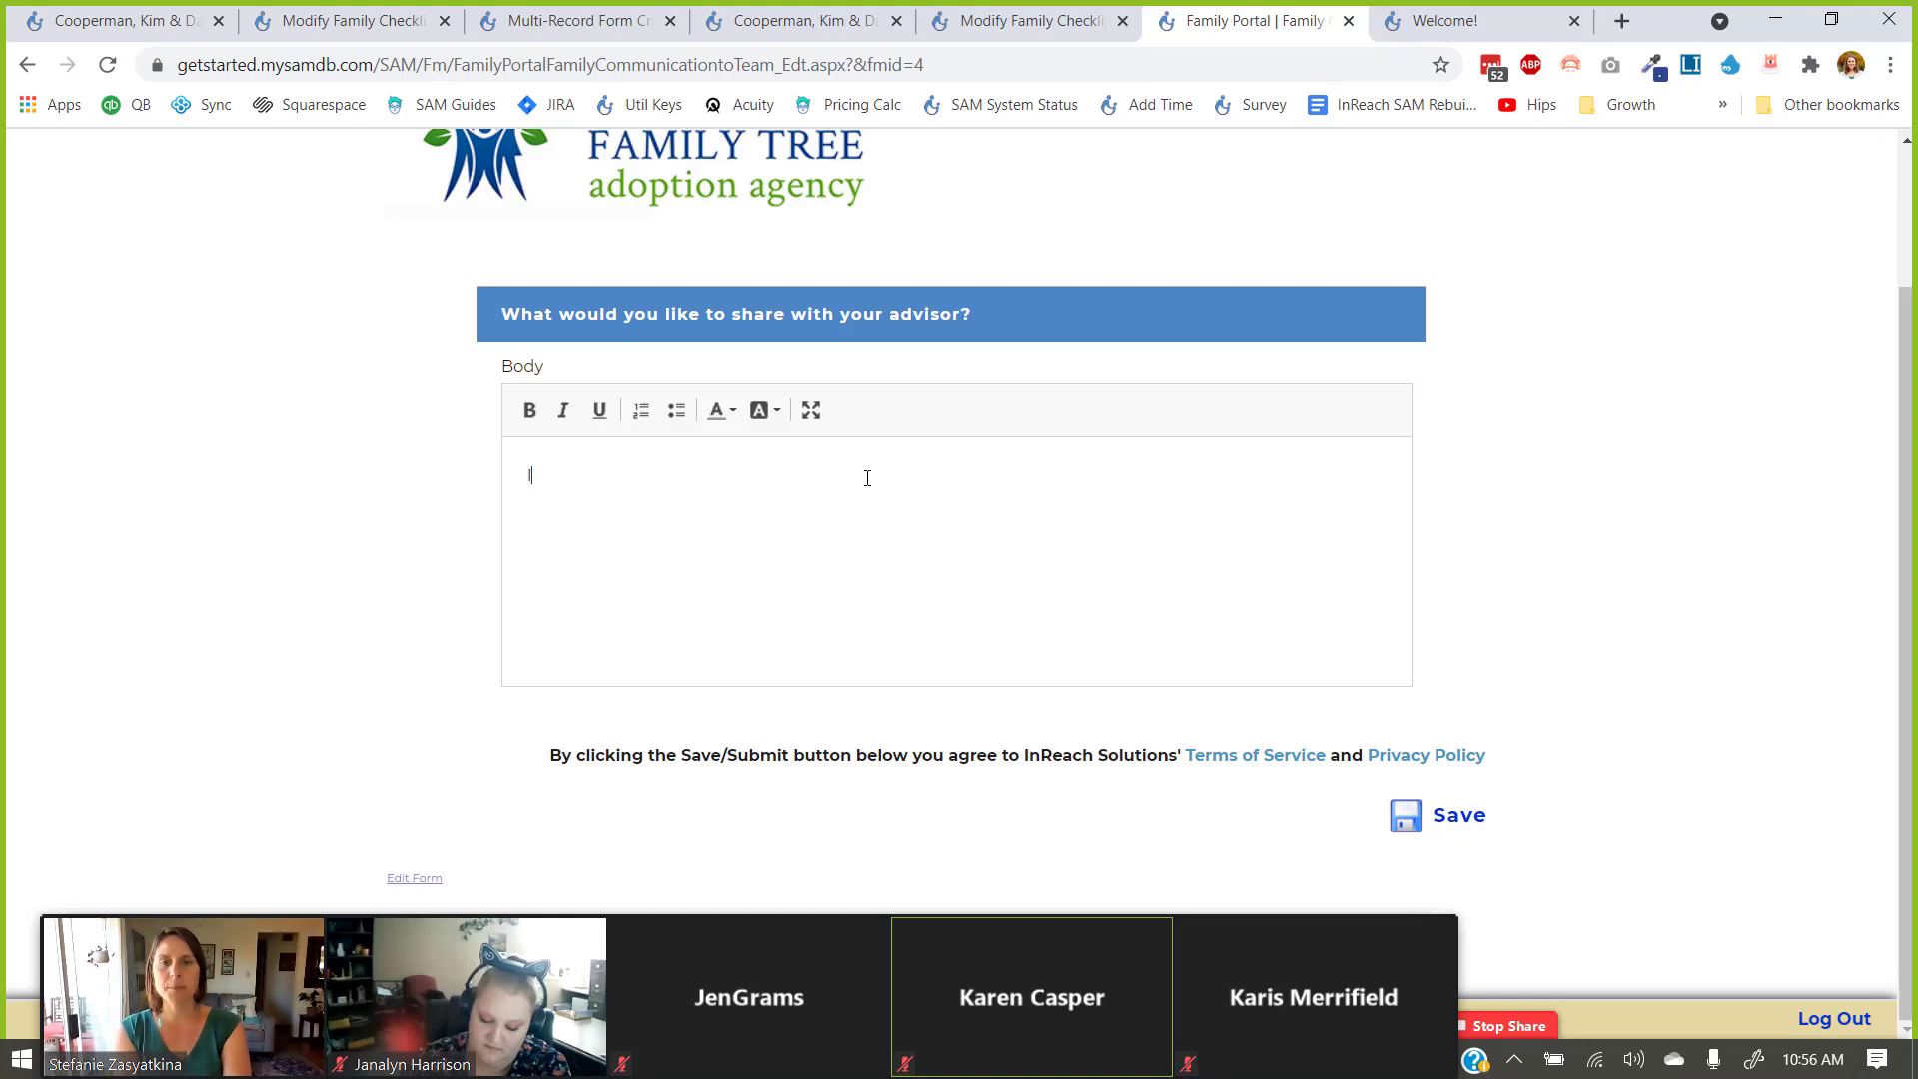
{"action": "type", "text": "'m done with s"}
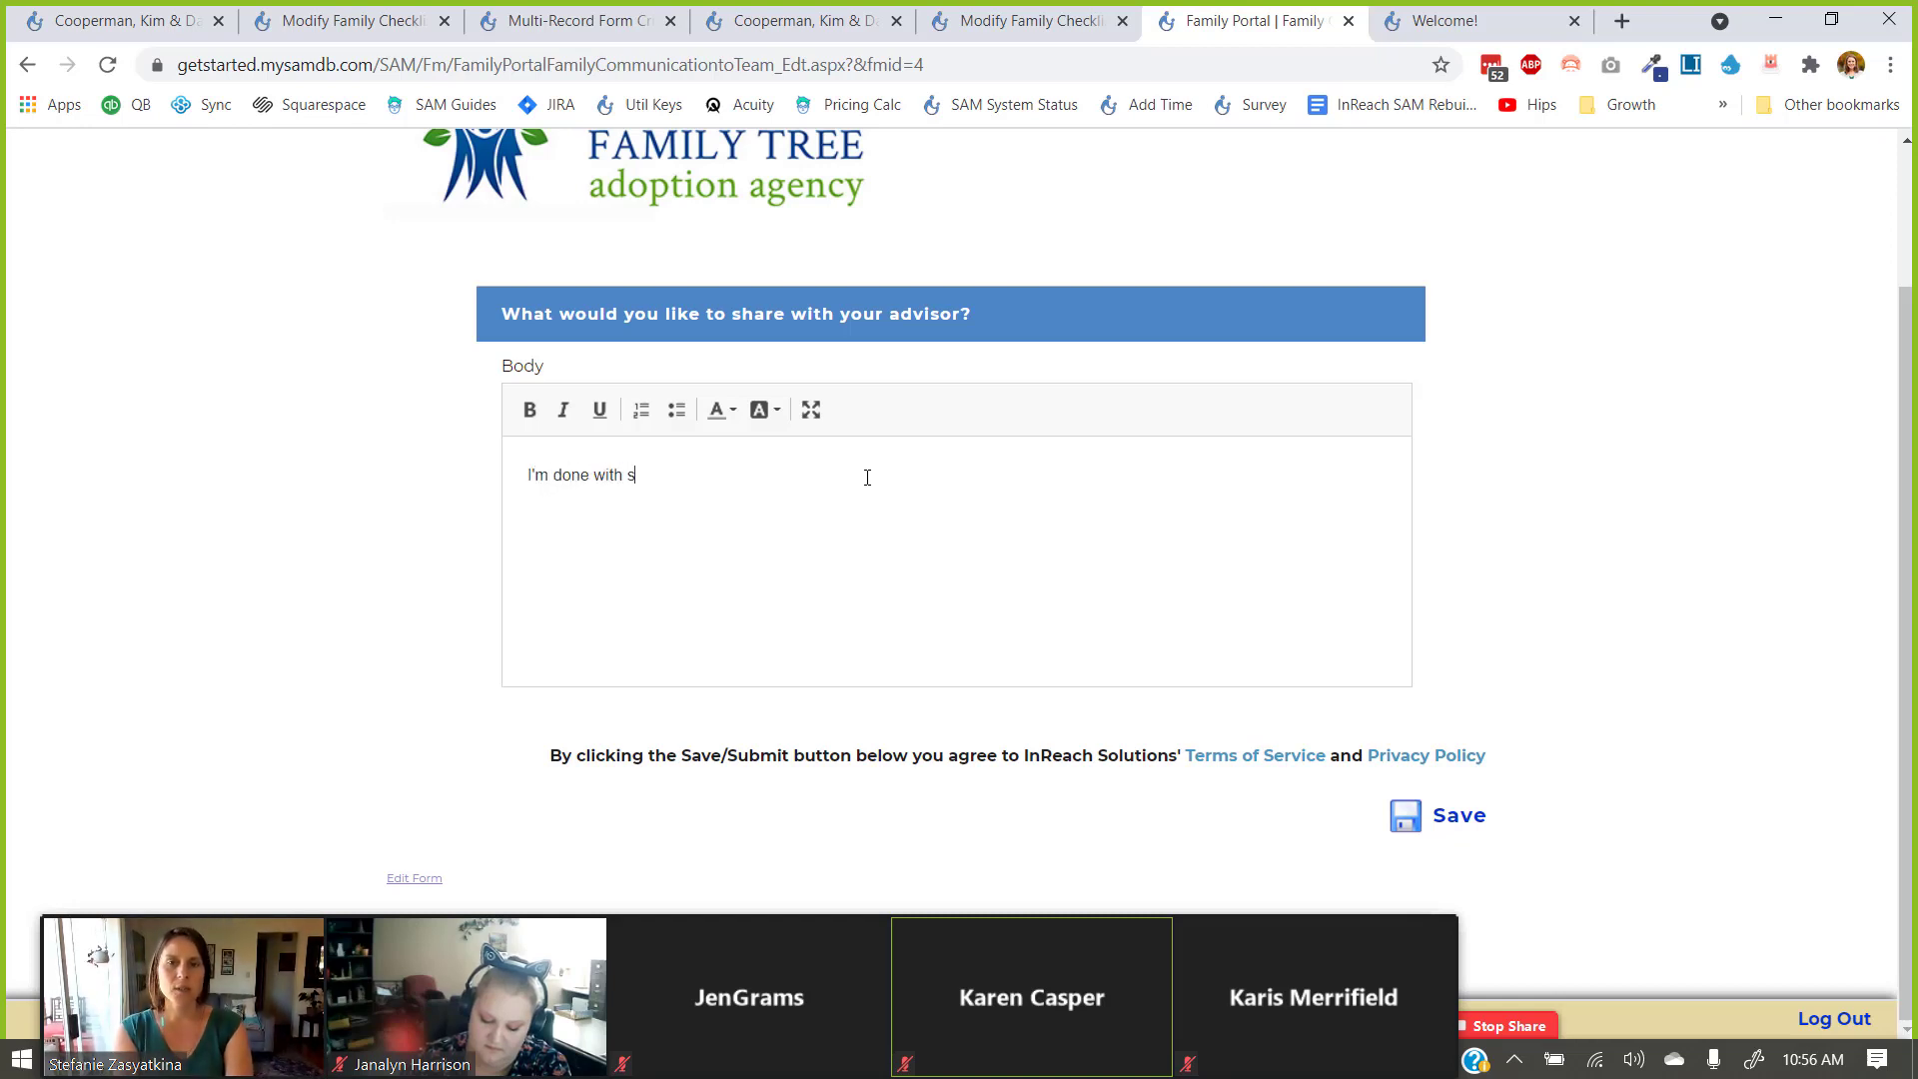
{"action": "type", "text": "tep 2"}
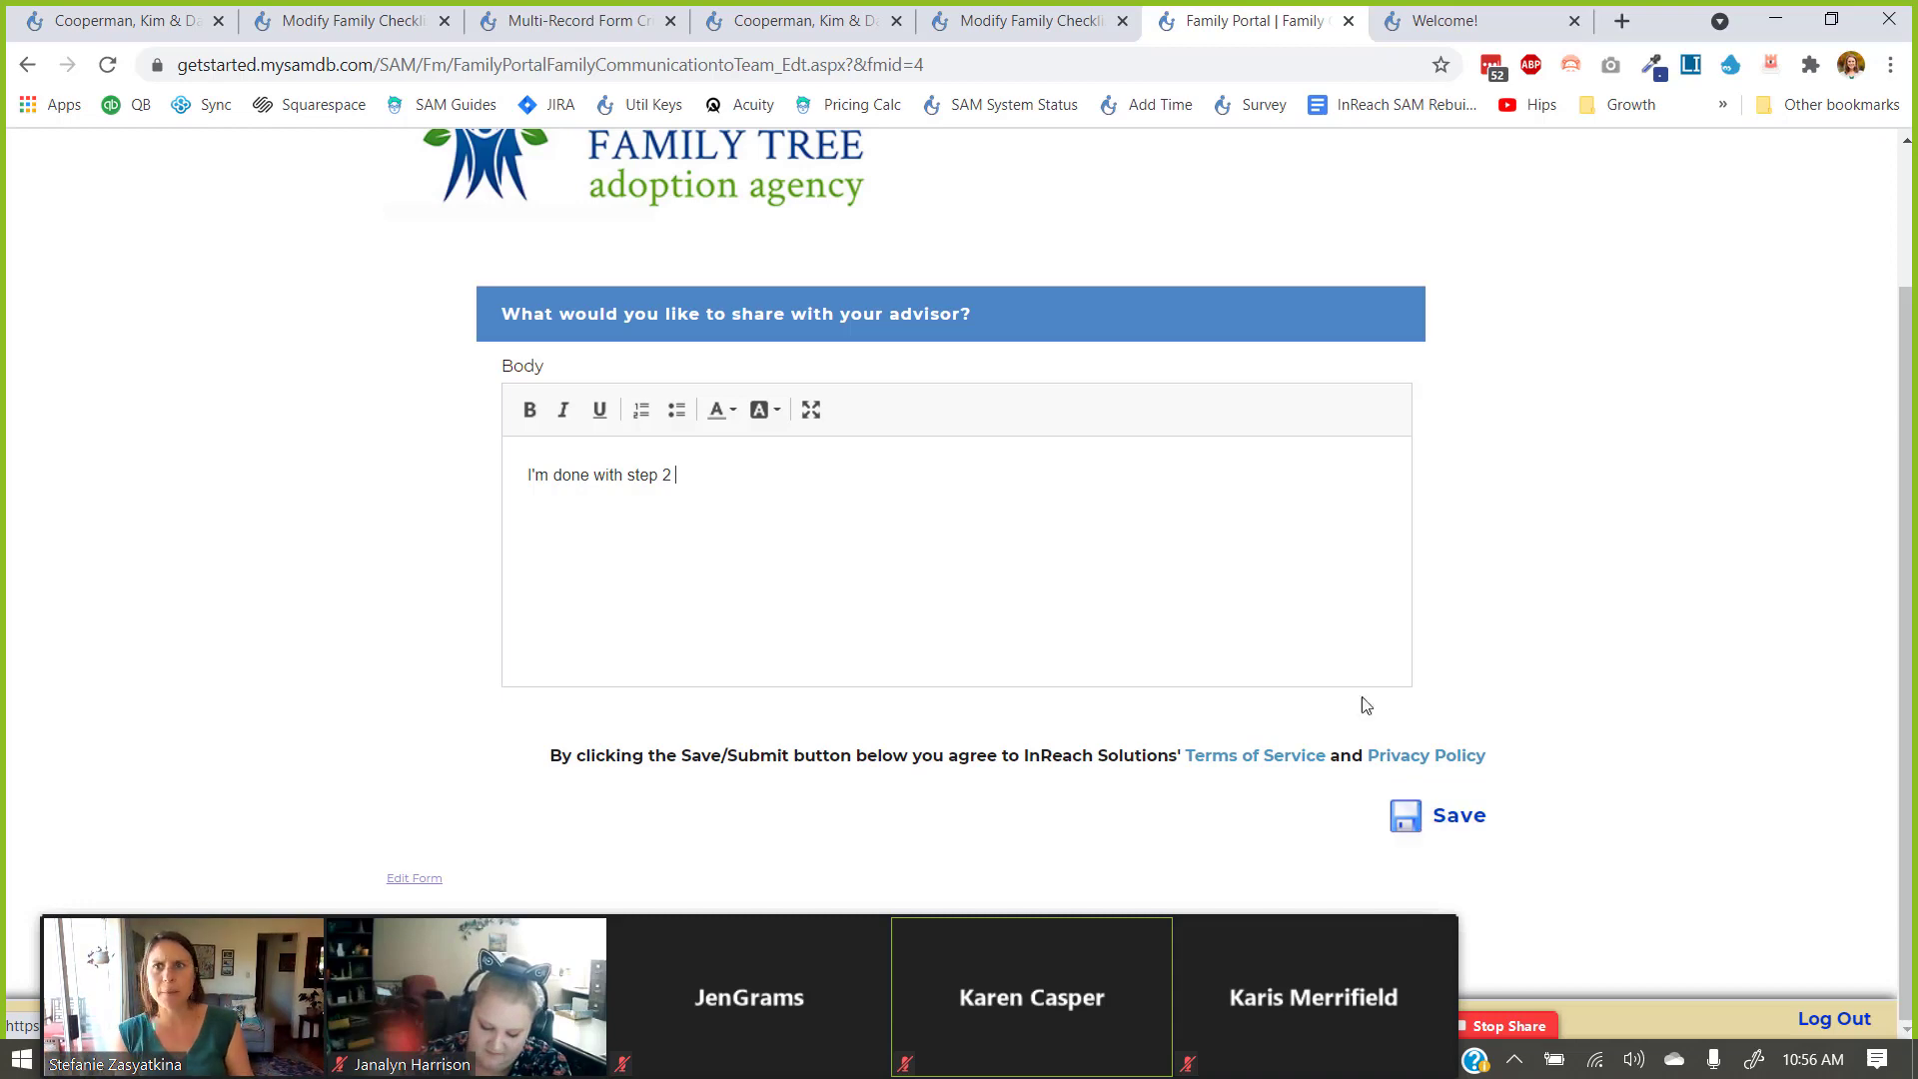
{"action": "left_click", "coordinate": [551, 18]}
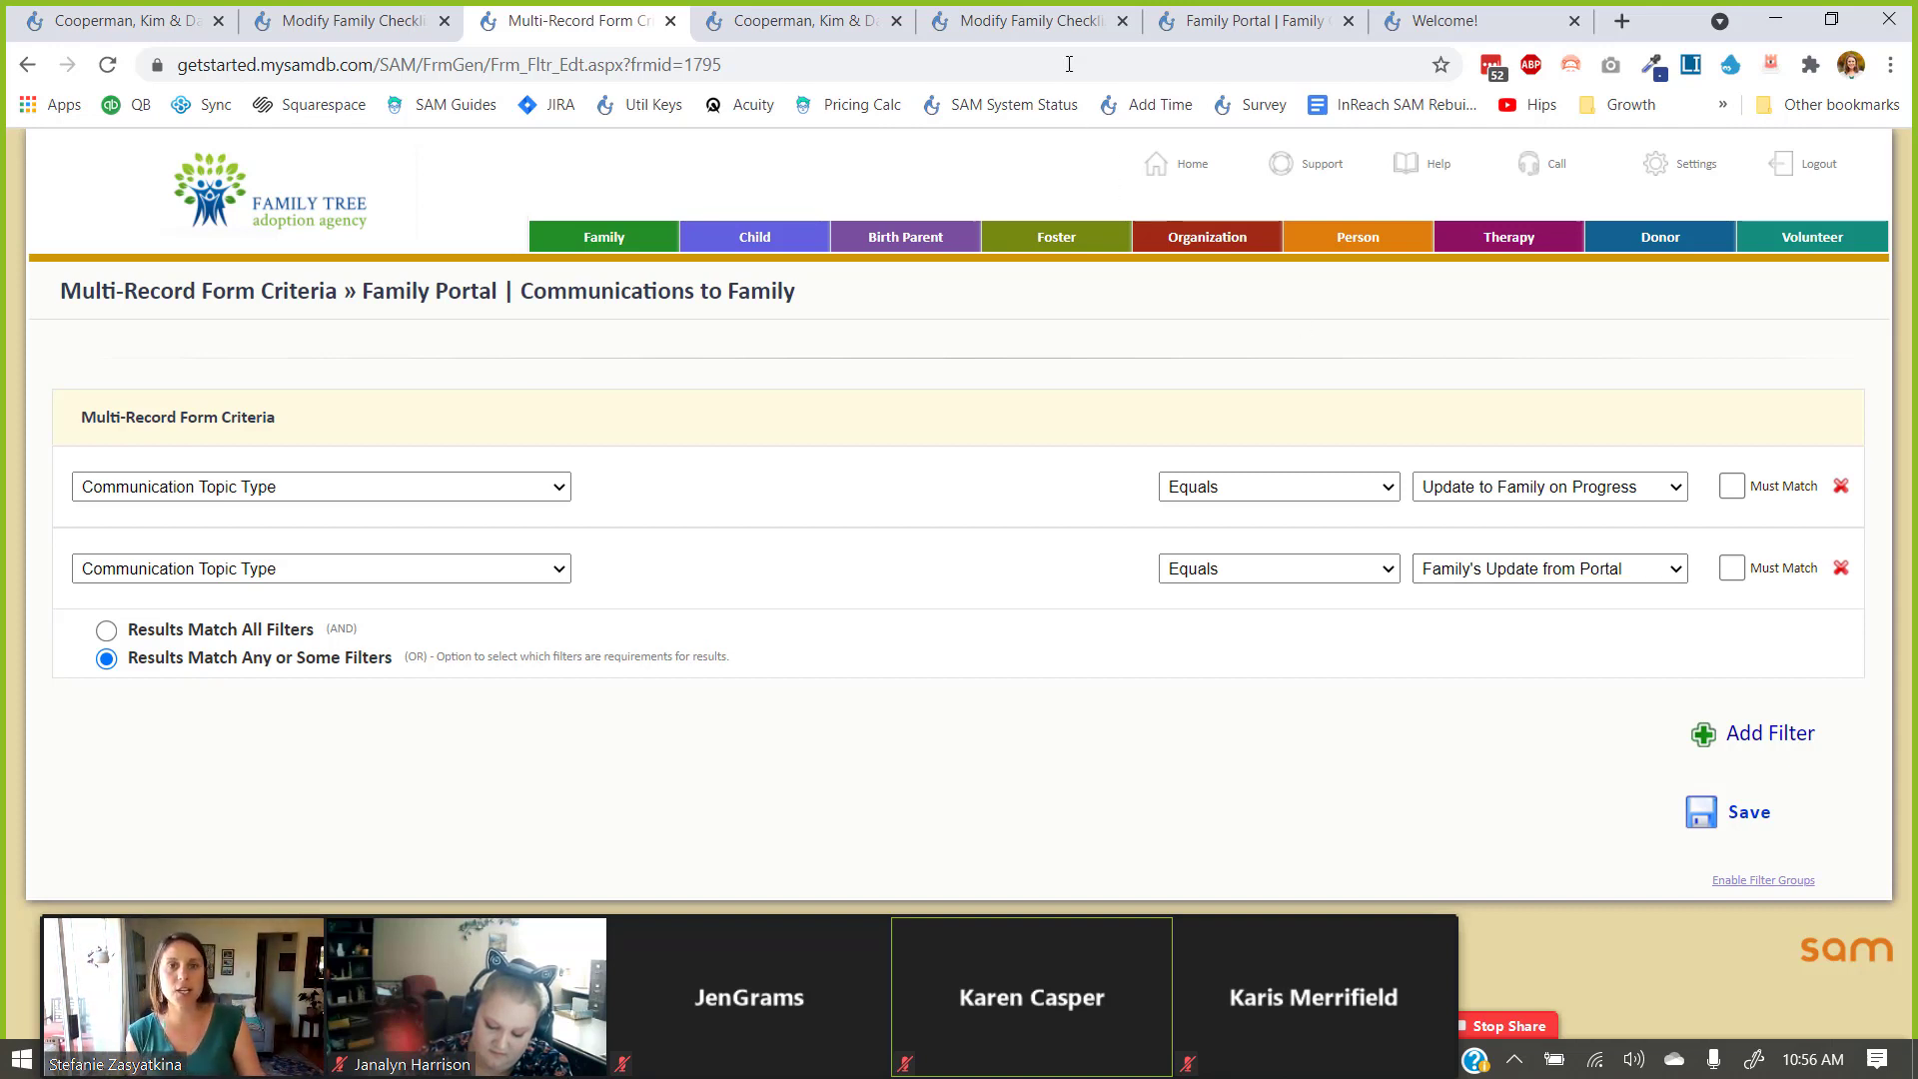
Return the Cooperman tab to its cover page, then recheck the topic value list on the criteria tab.
{"action": "left_click", "coordinate": [799, 20]}
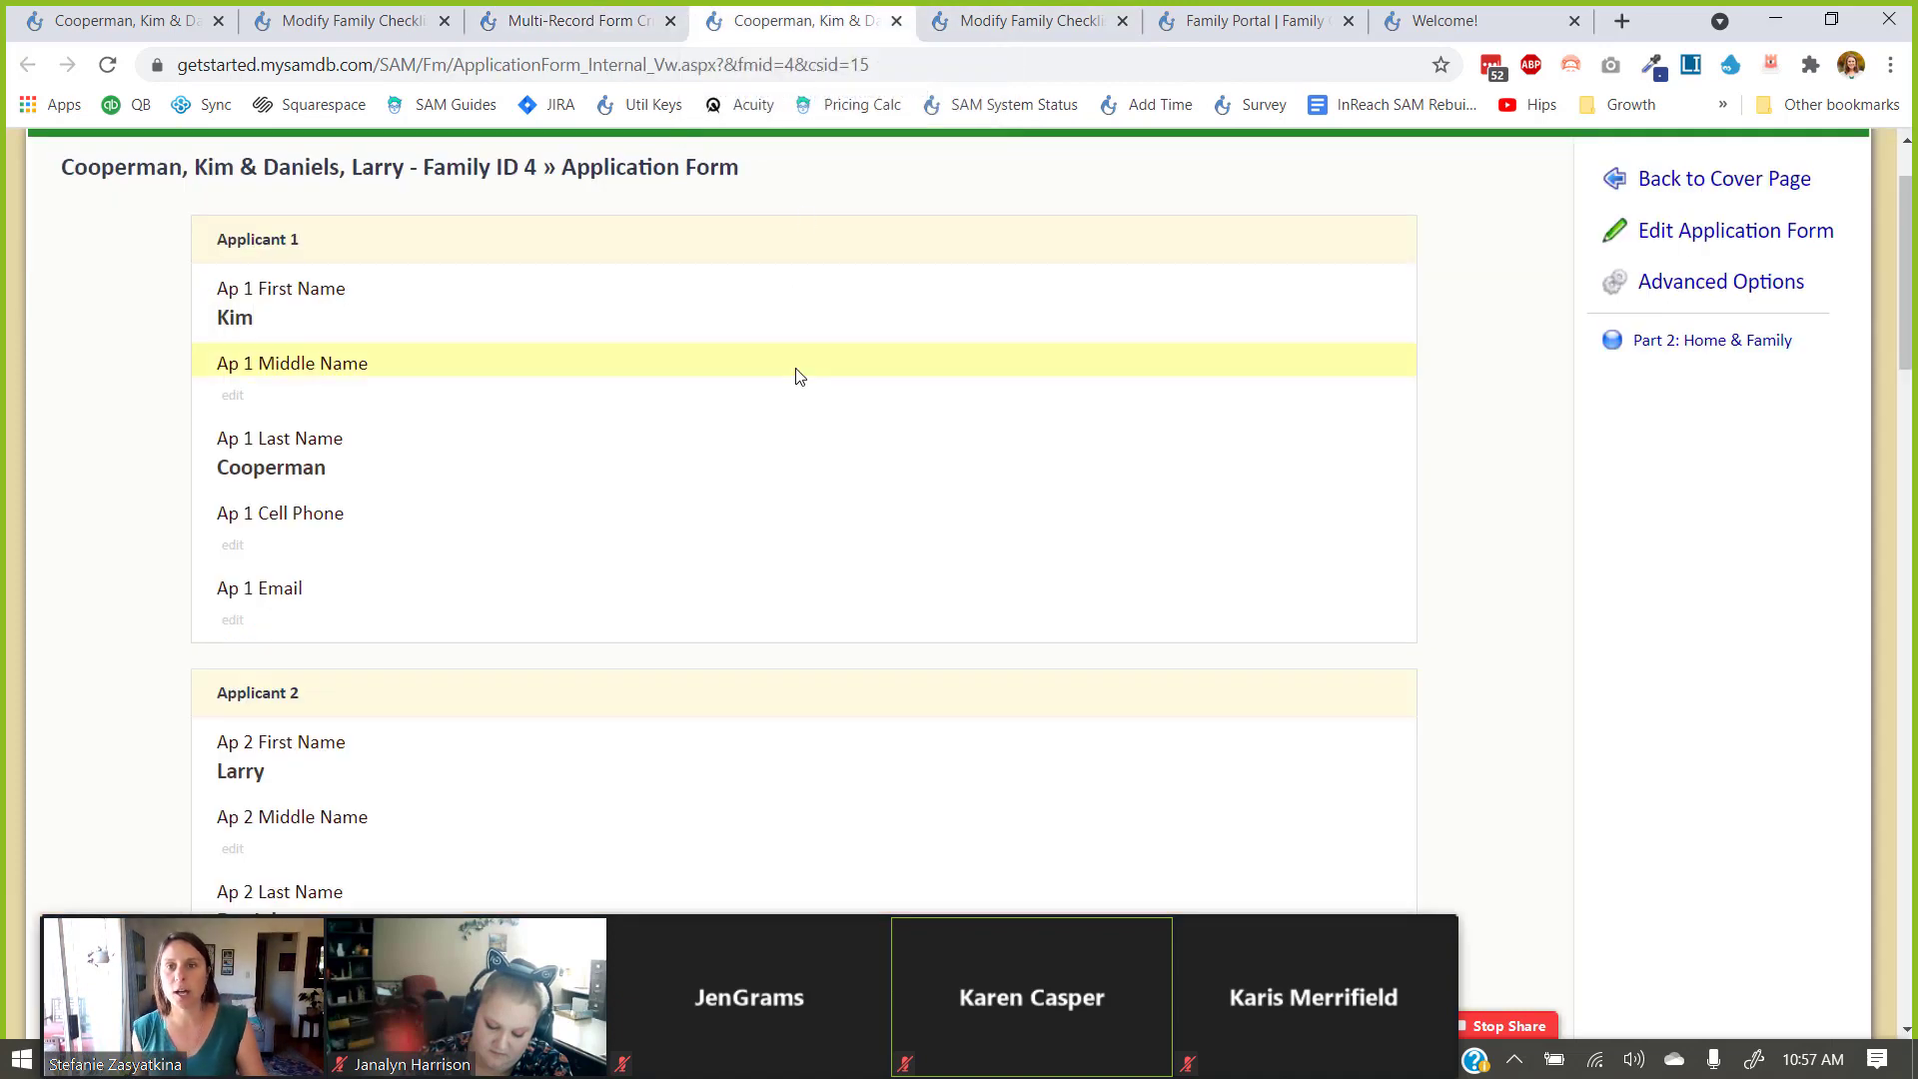
{"action": "left_click", "coordinate": [1688, 200]}
{"action": "scroll", "coordinate": [1513, 336], "scroll_direction": "down", "scroll_amount": 6}
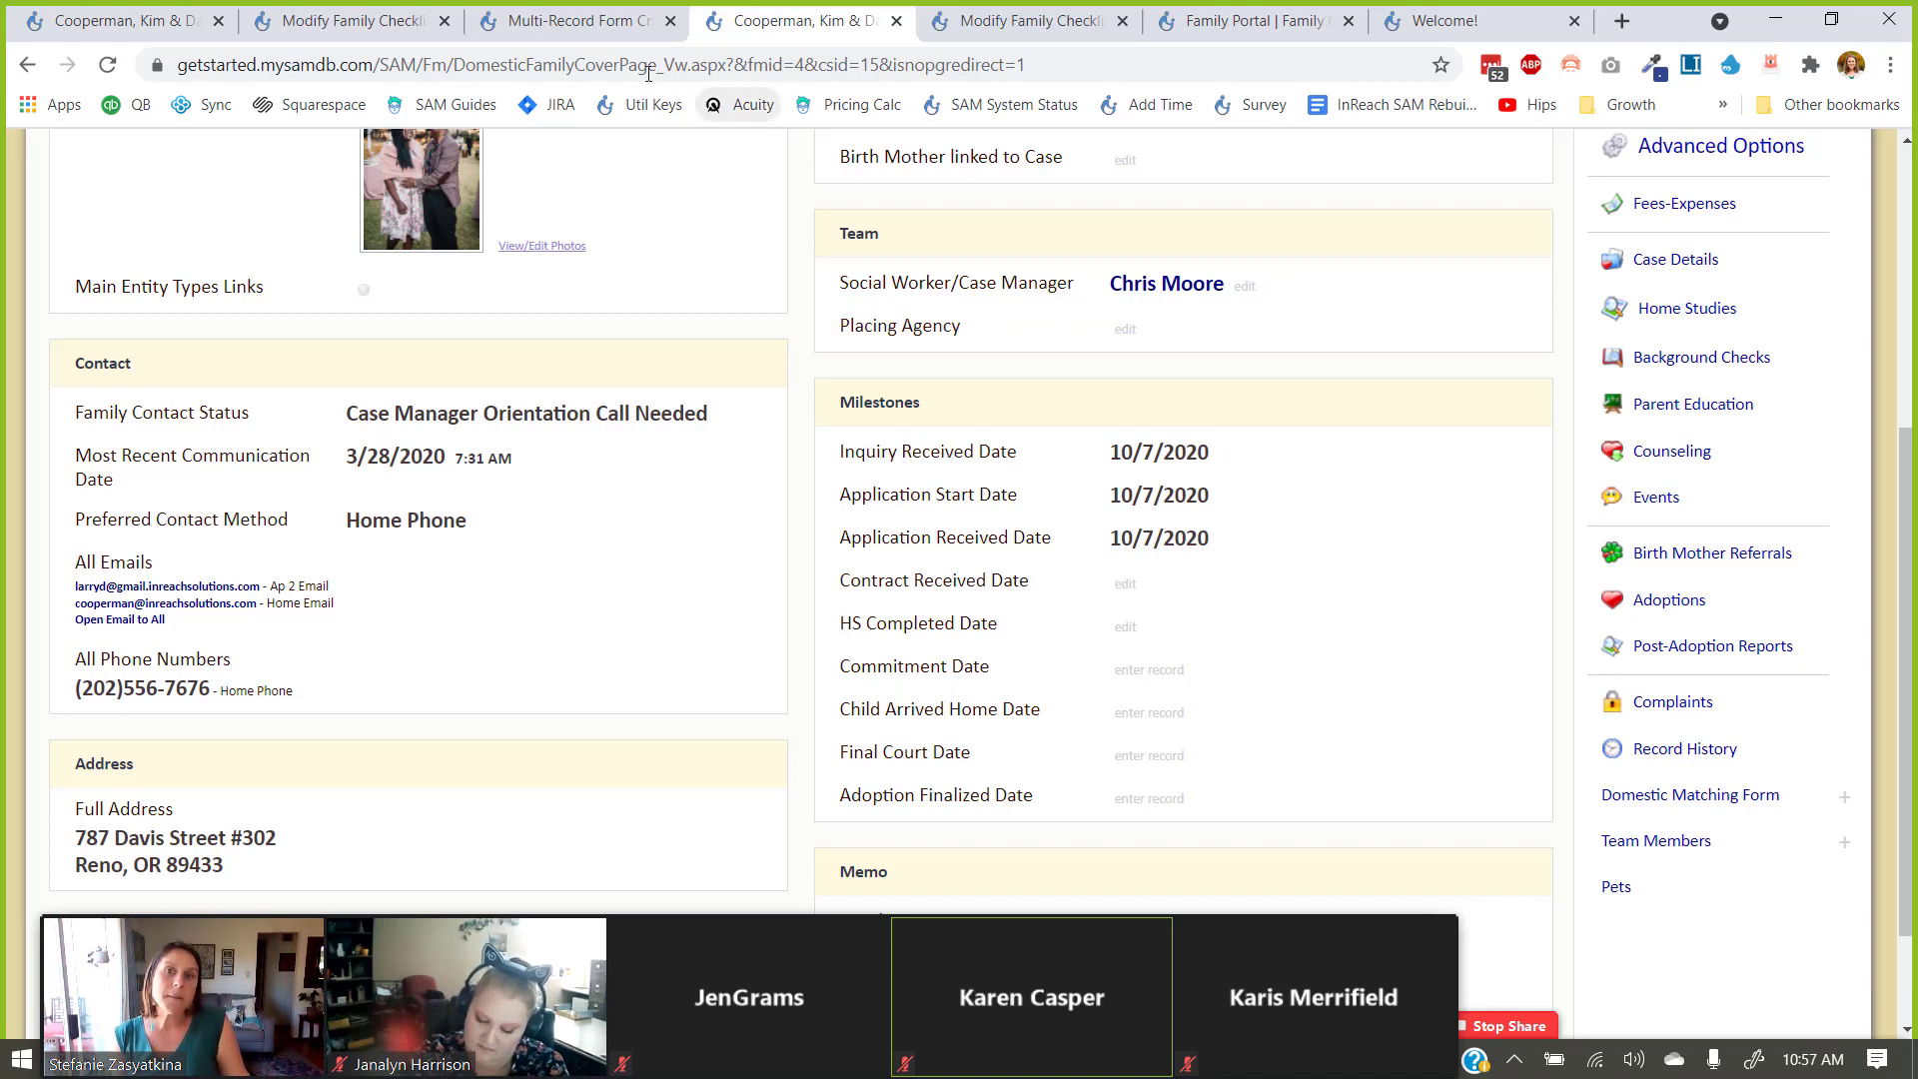
{"action": "left_click", "coordinate": [604, 22]}
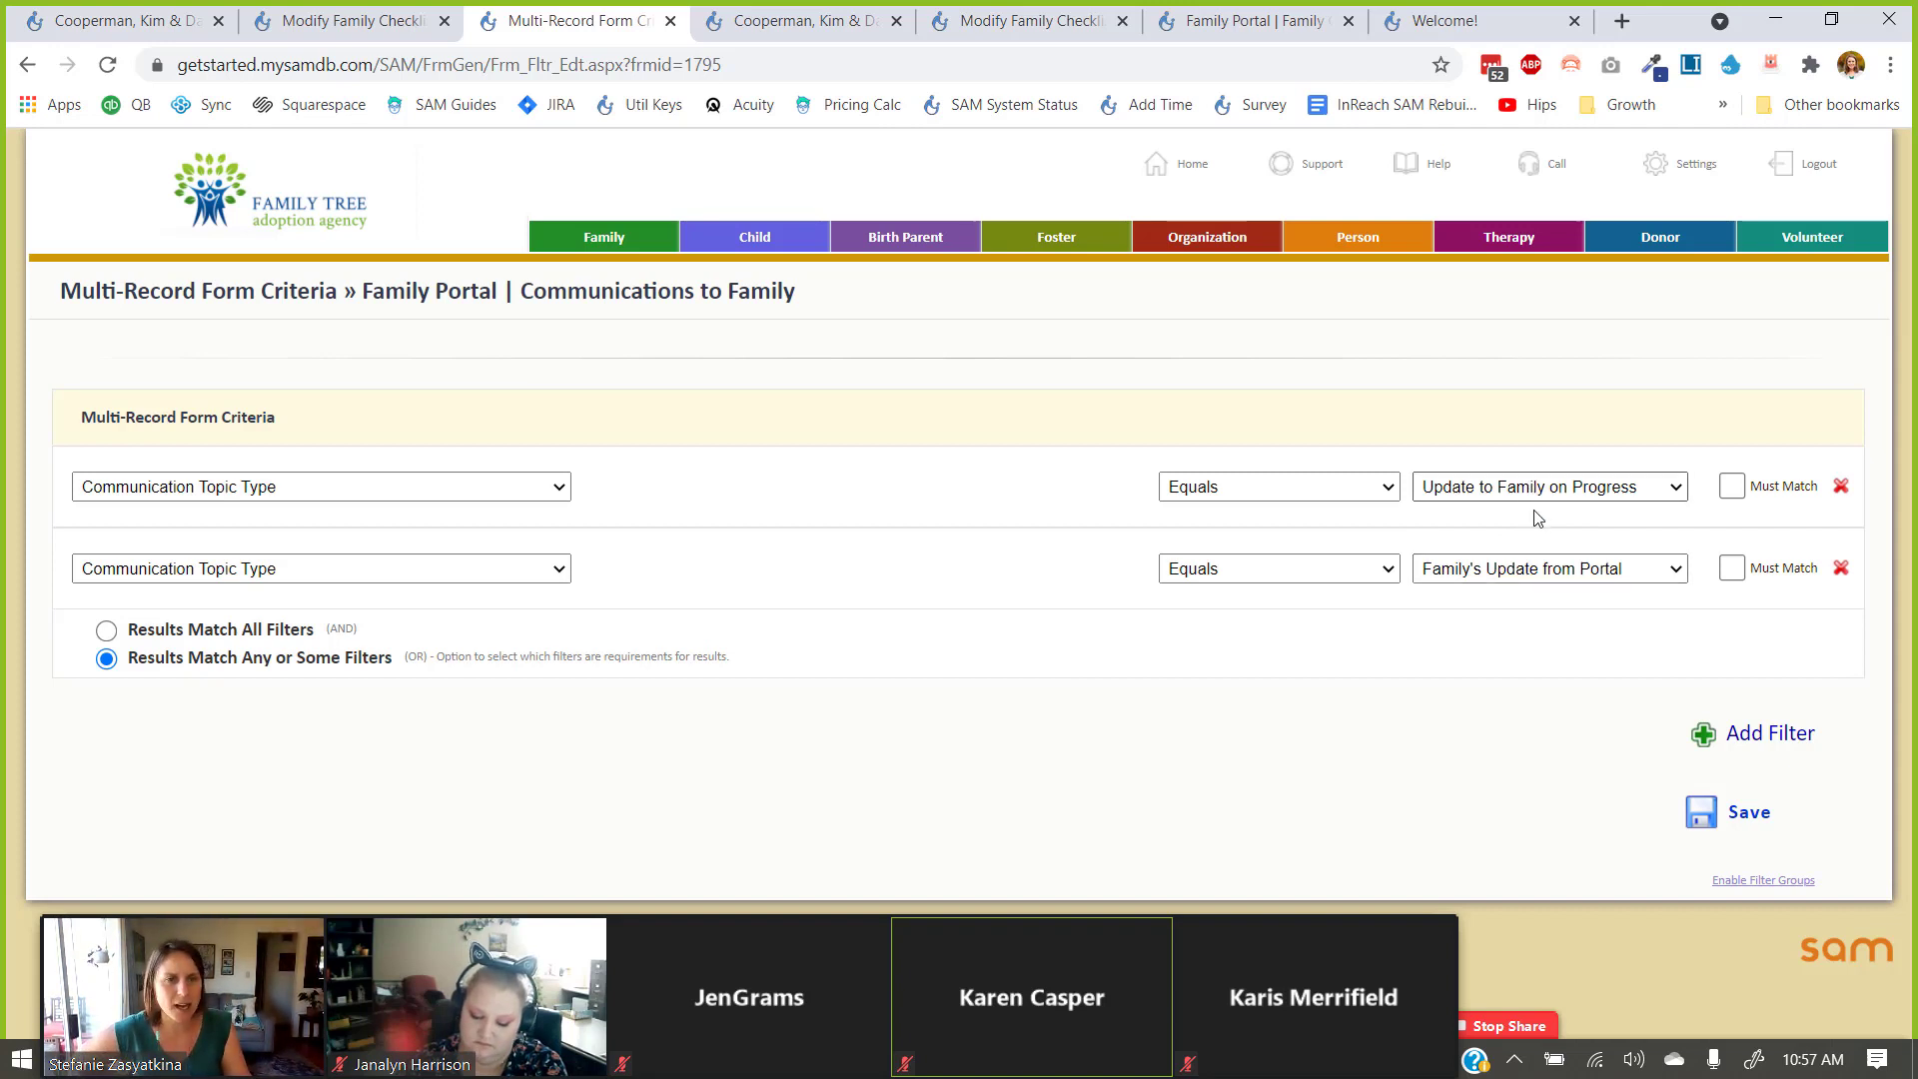
{"action": "left_click", "coordinate": [1525, 580]}
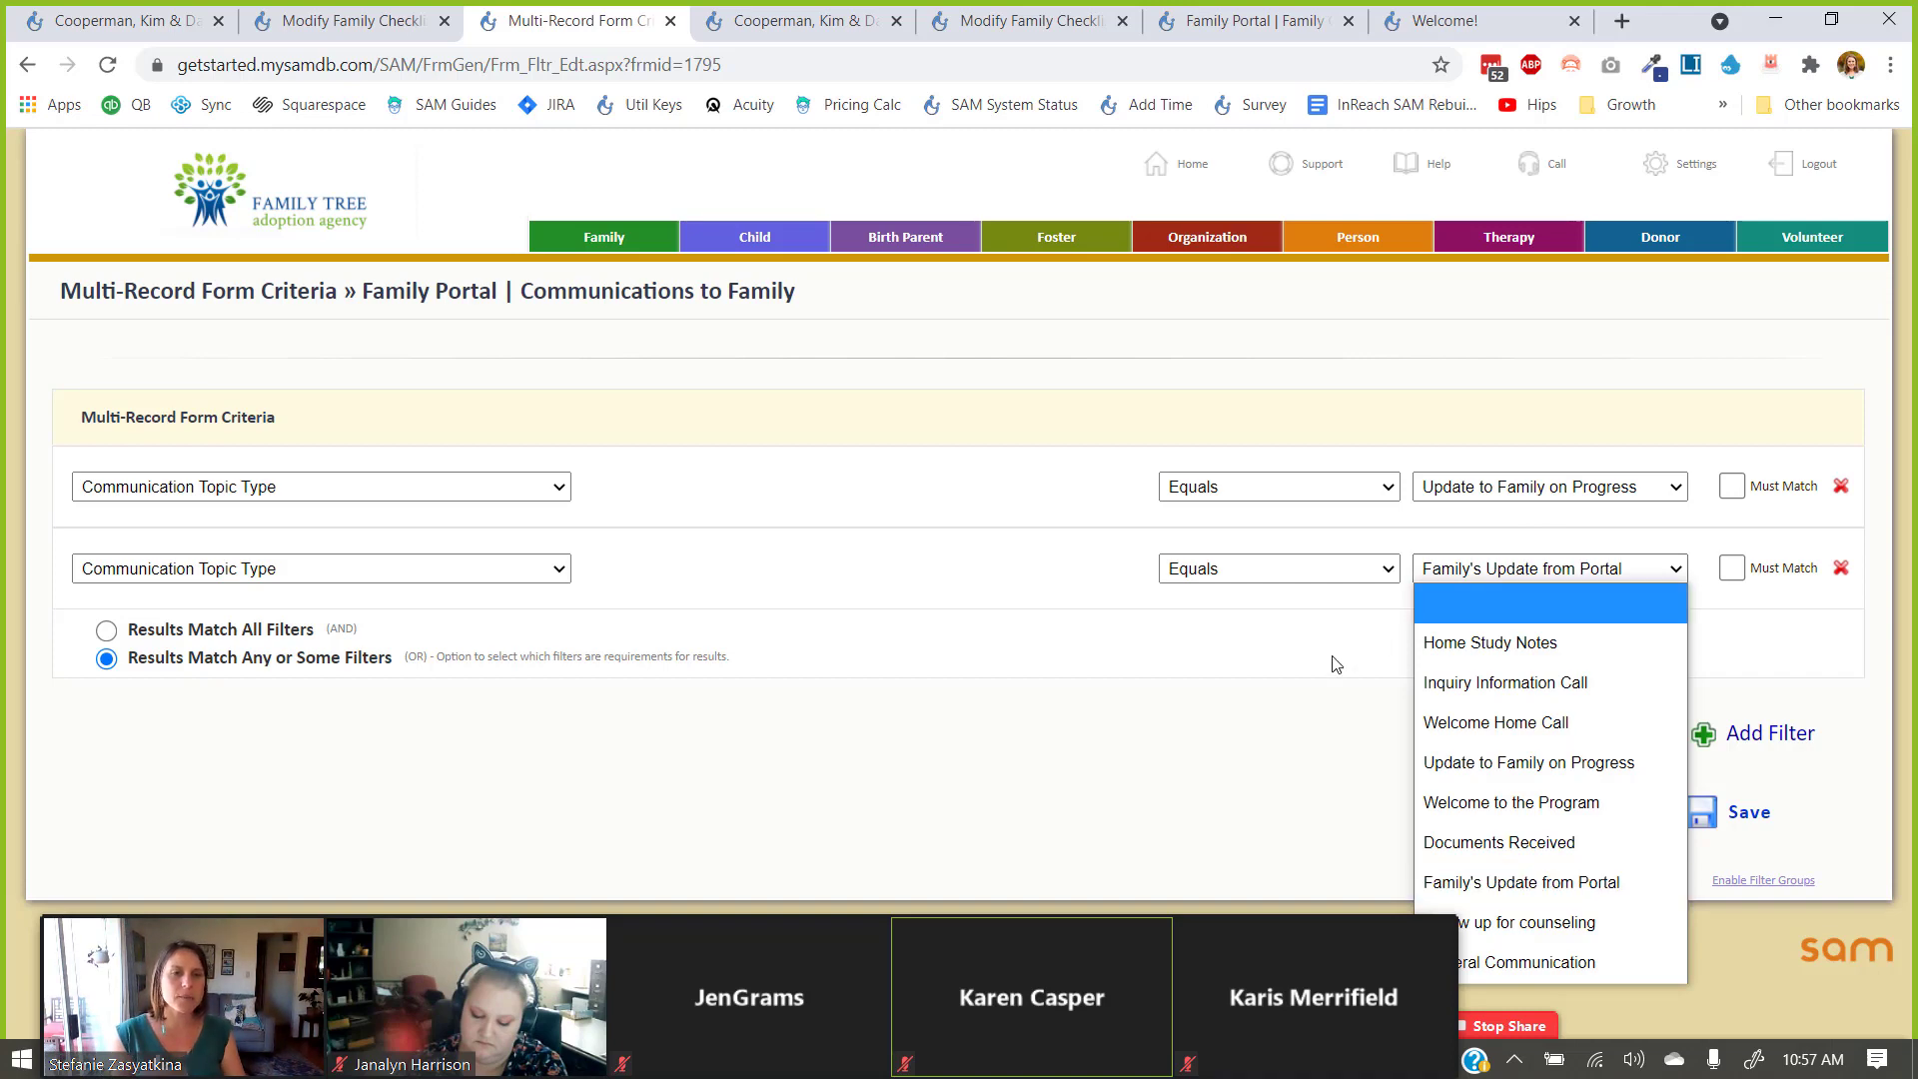
{"action": "left_click", "coordinate": [1097, 565]}
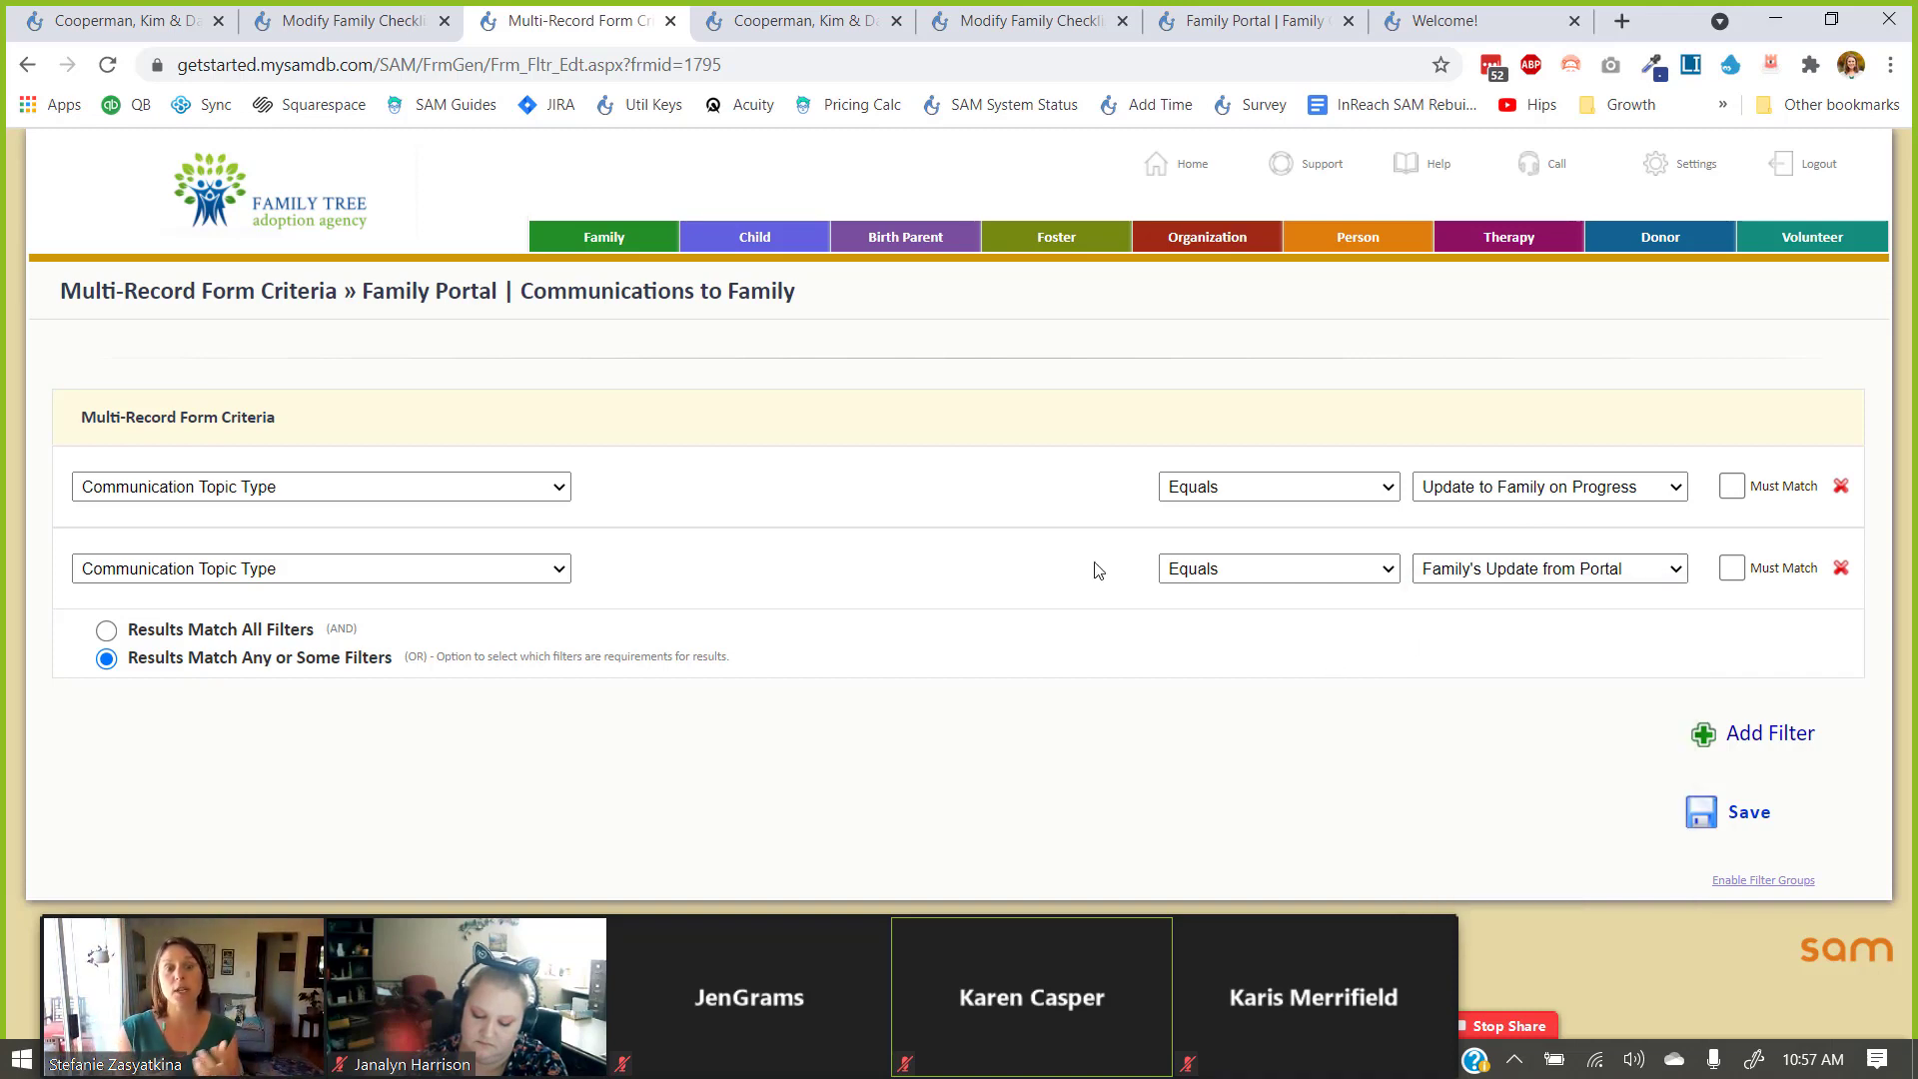
Move the meeting video strip higher and page through its participants.
{"action": "mouse_move", "coordinate": [837, 1005]}
{"action": "left_click_drag", "start_coordinate": [813, 1054], "coordinate": [827, 989]}
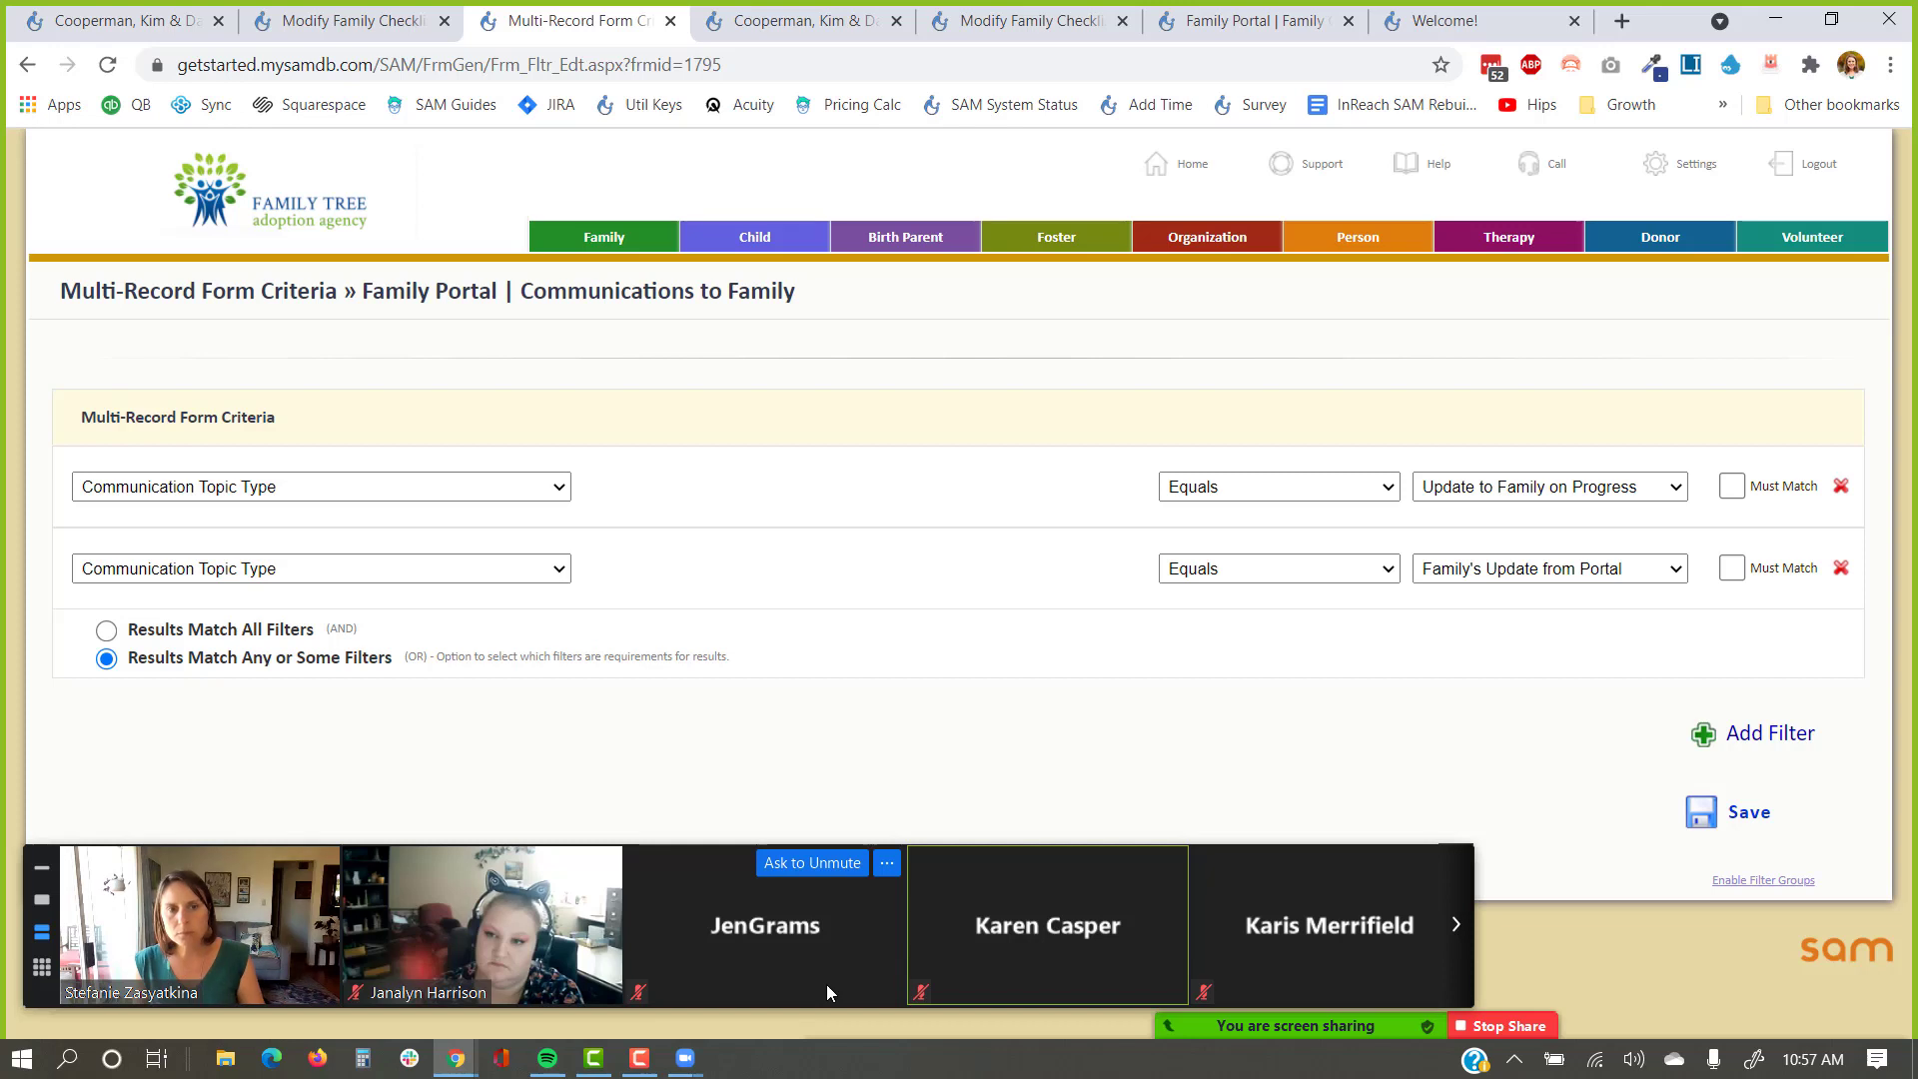
{"action": "left_click", "coordinate": [1454, 922]}
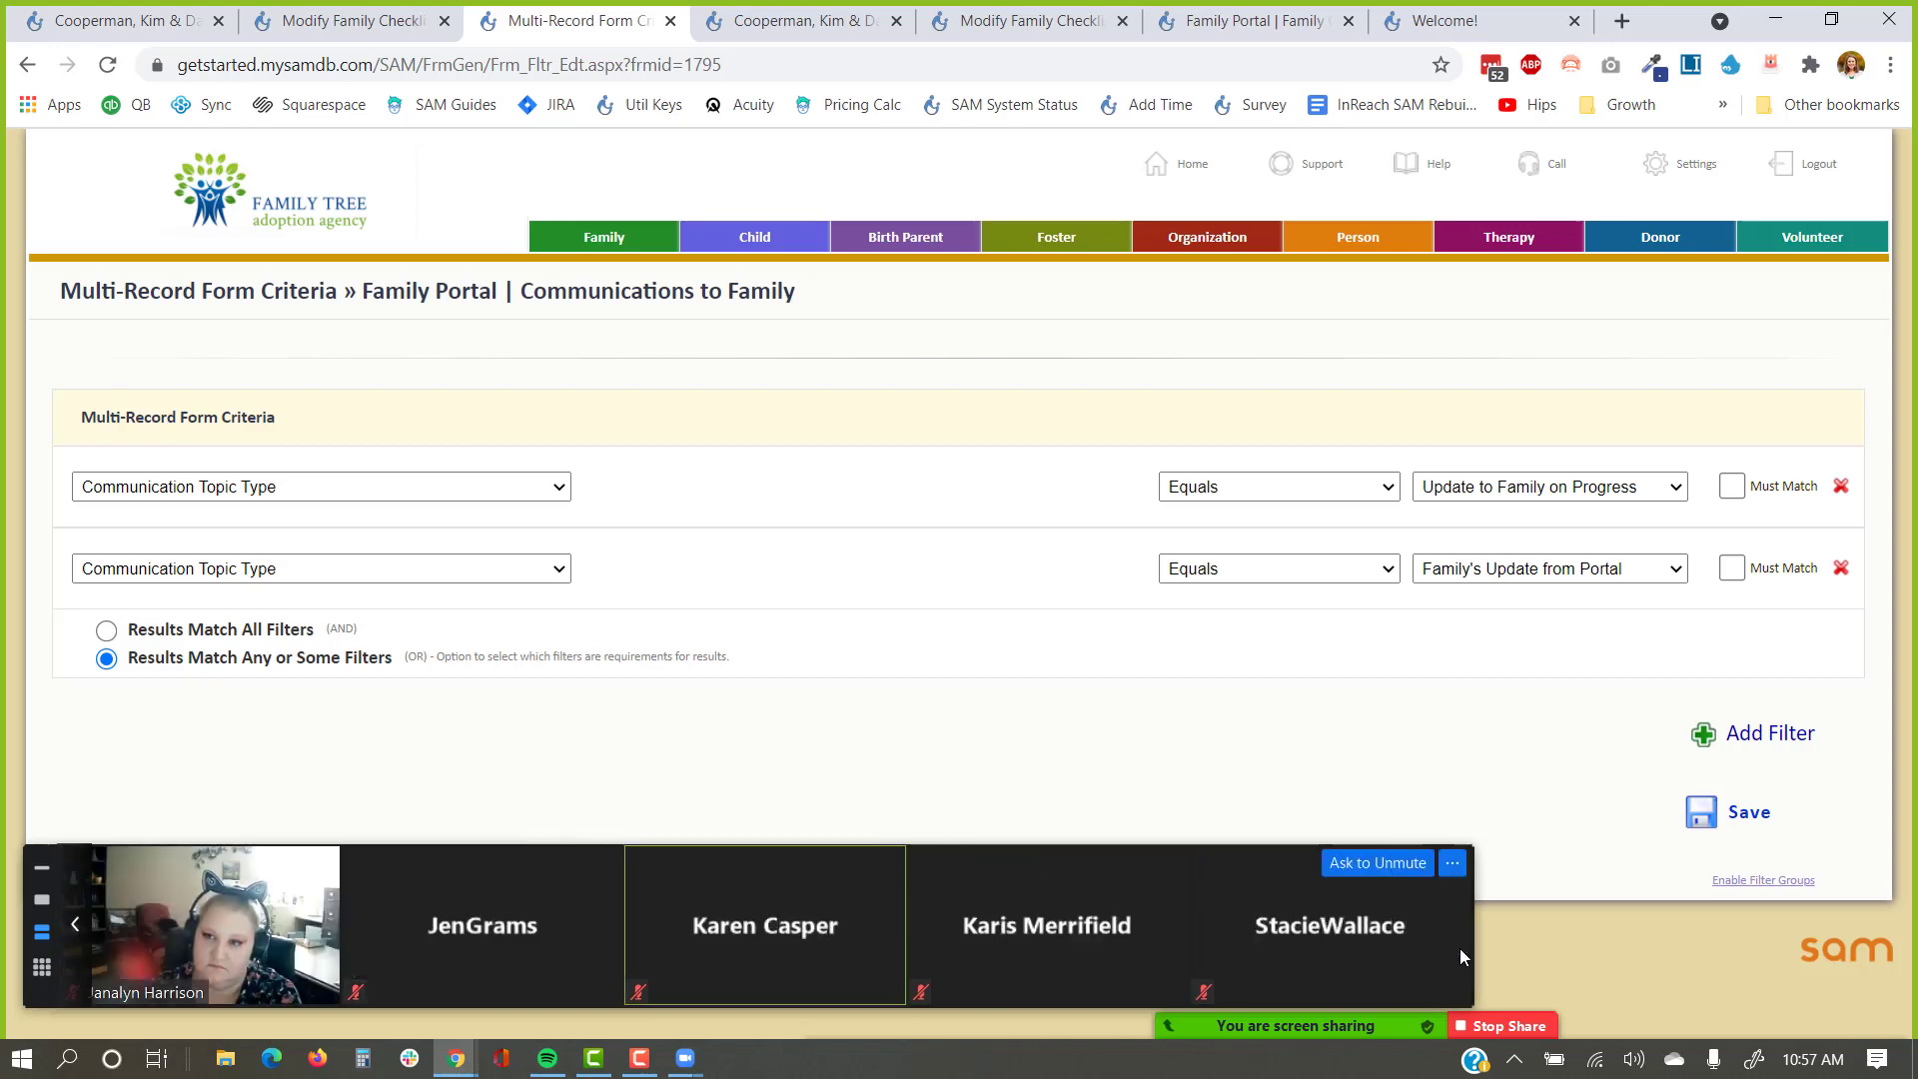
{"action": "left_click", "coordinate": [75, 925]}
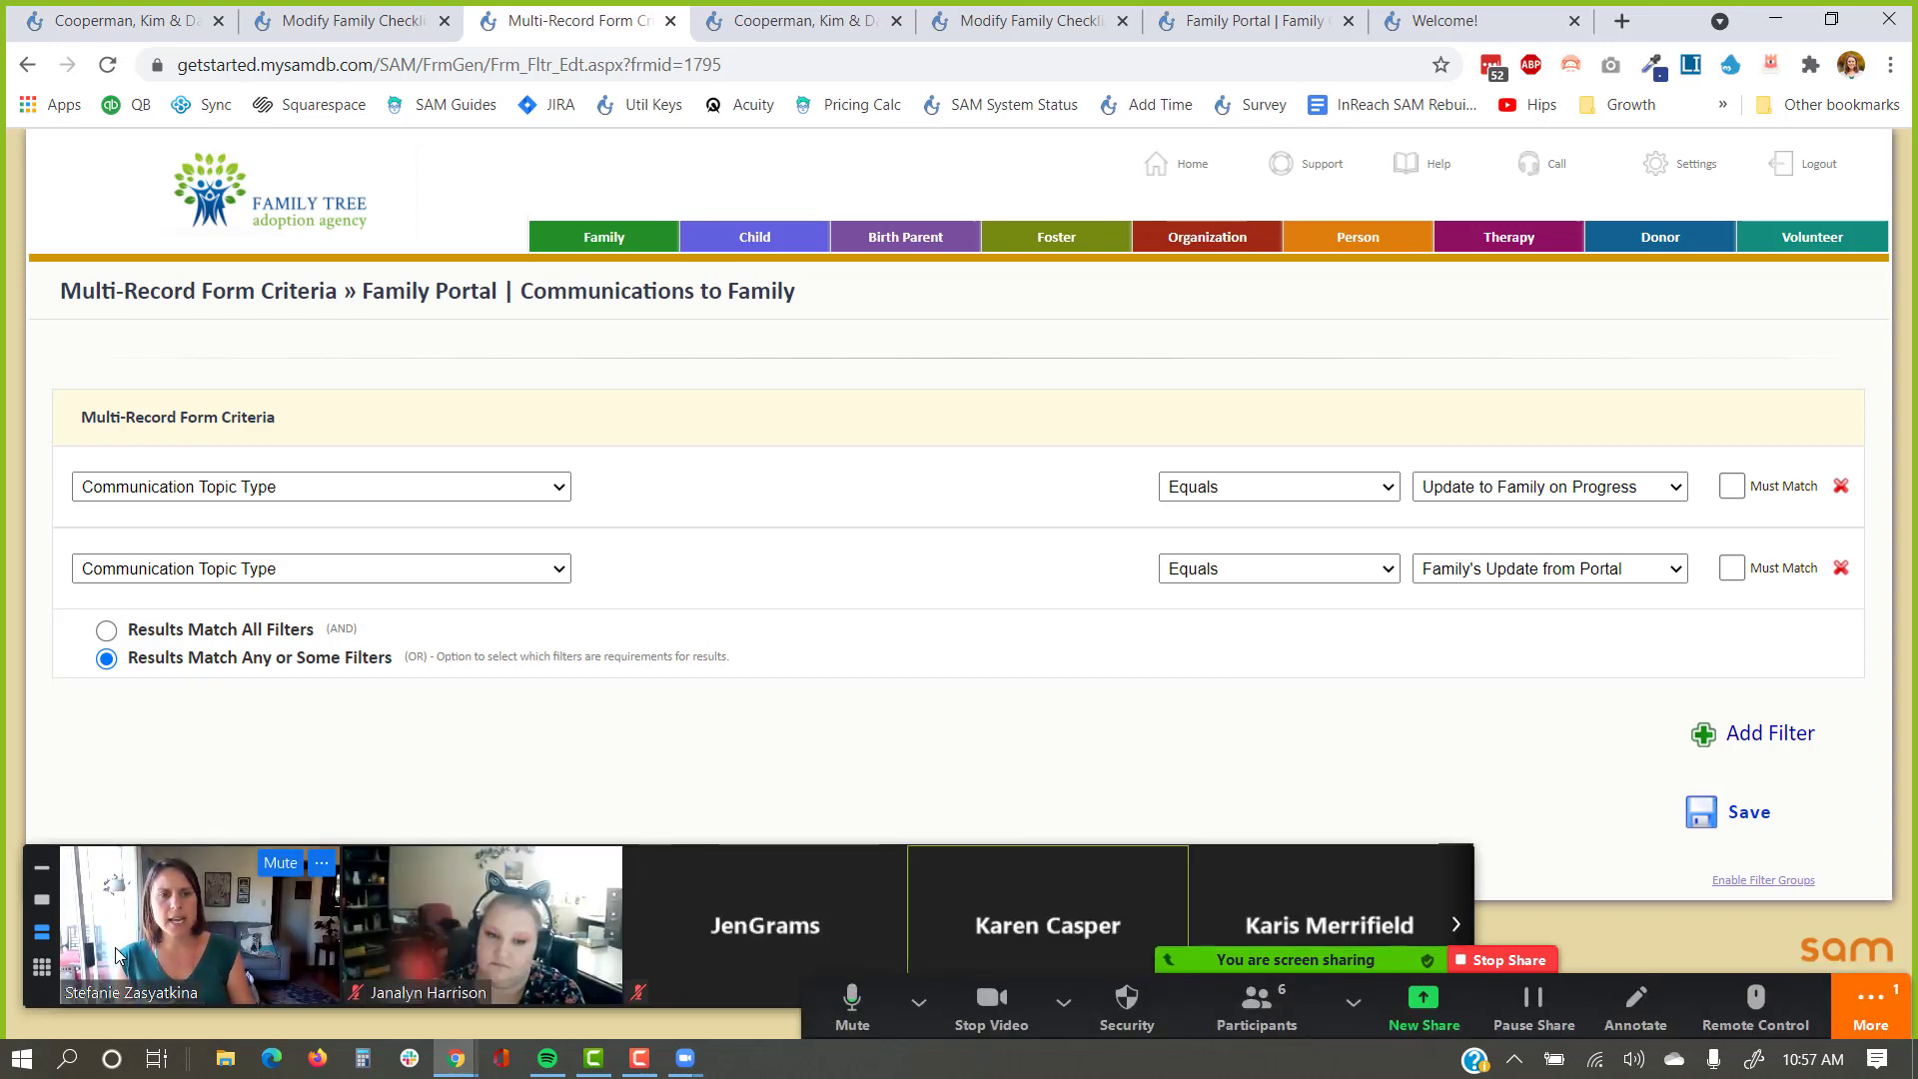
Open the unread Zoom chat and highlight 'Persons in Home' in the participant's Birth Certificate question.
{"action": "left_click", "coordinate": [1871, 1004]}
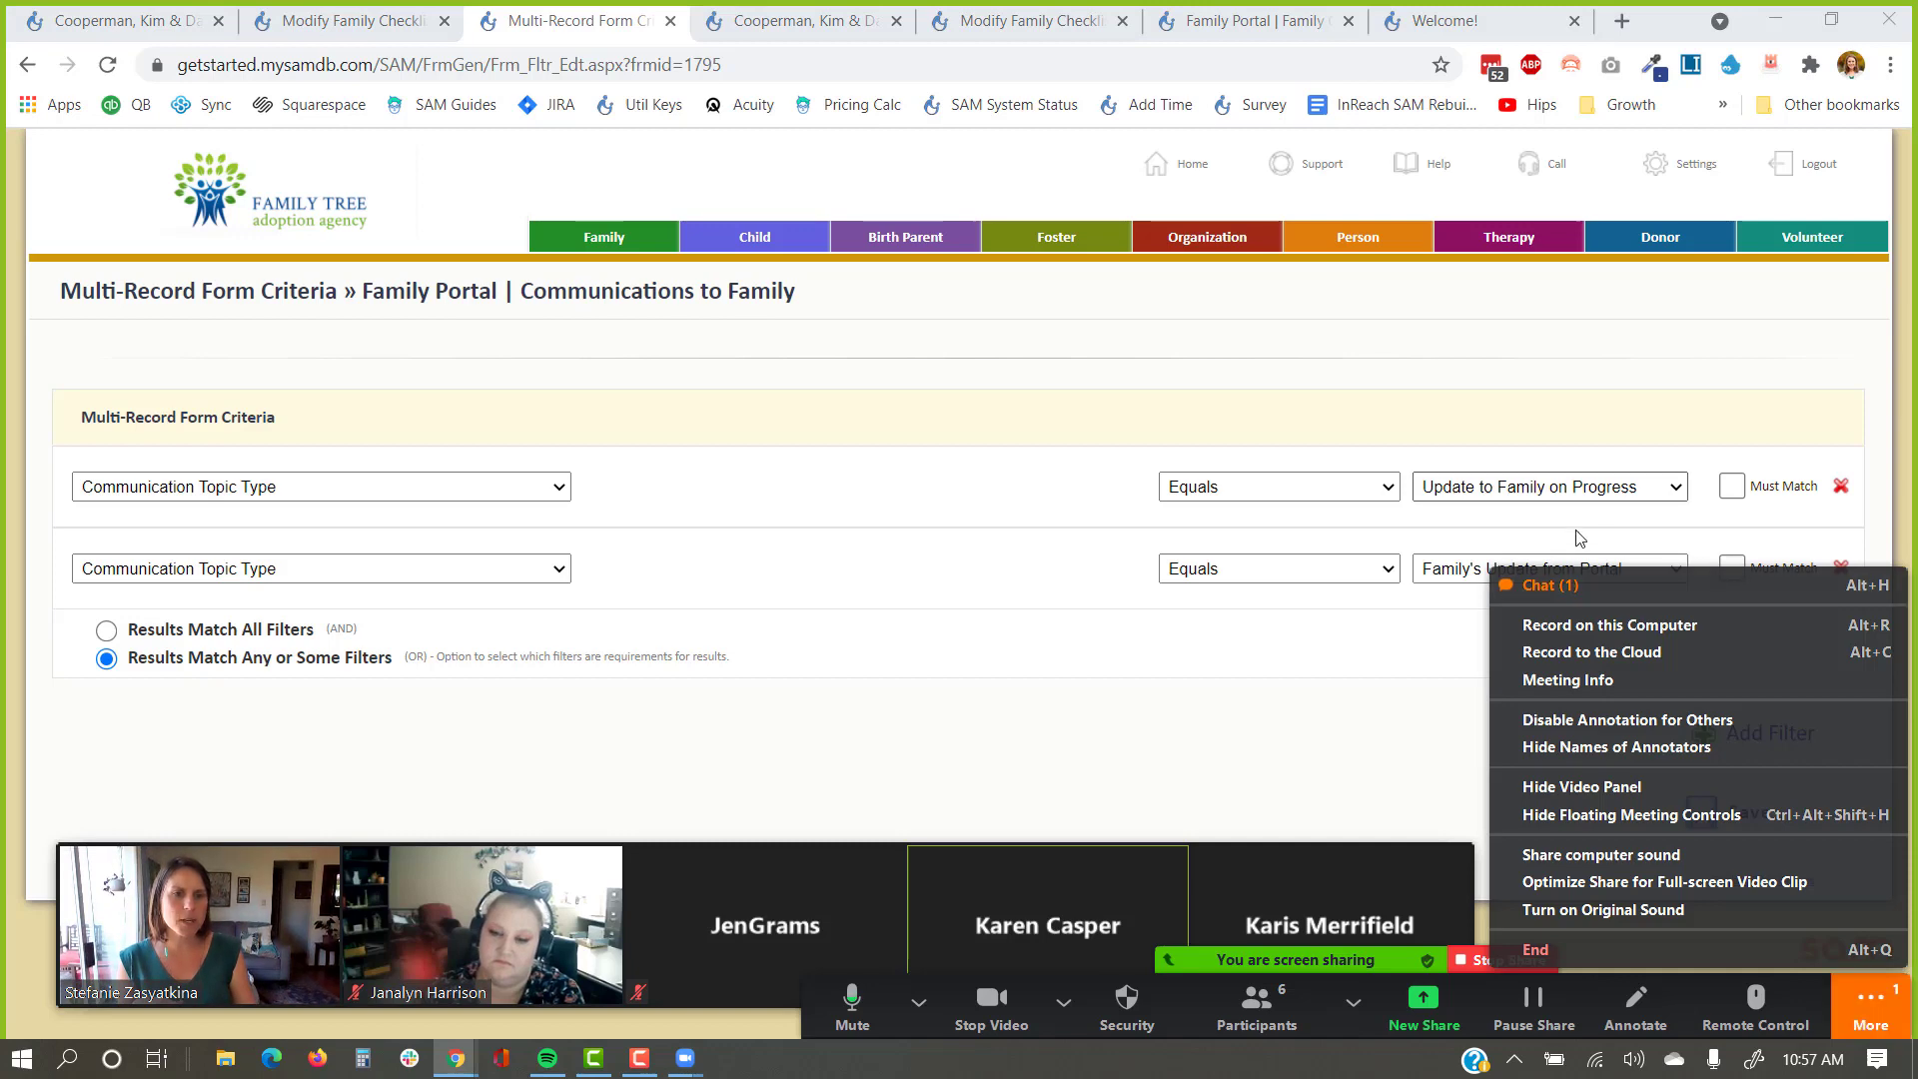
{"action": "left_click", "coordinate": [1577, 539]}
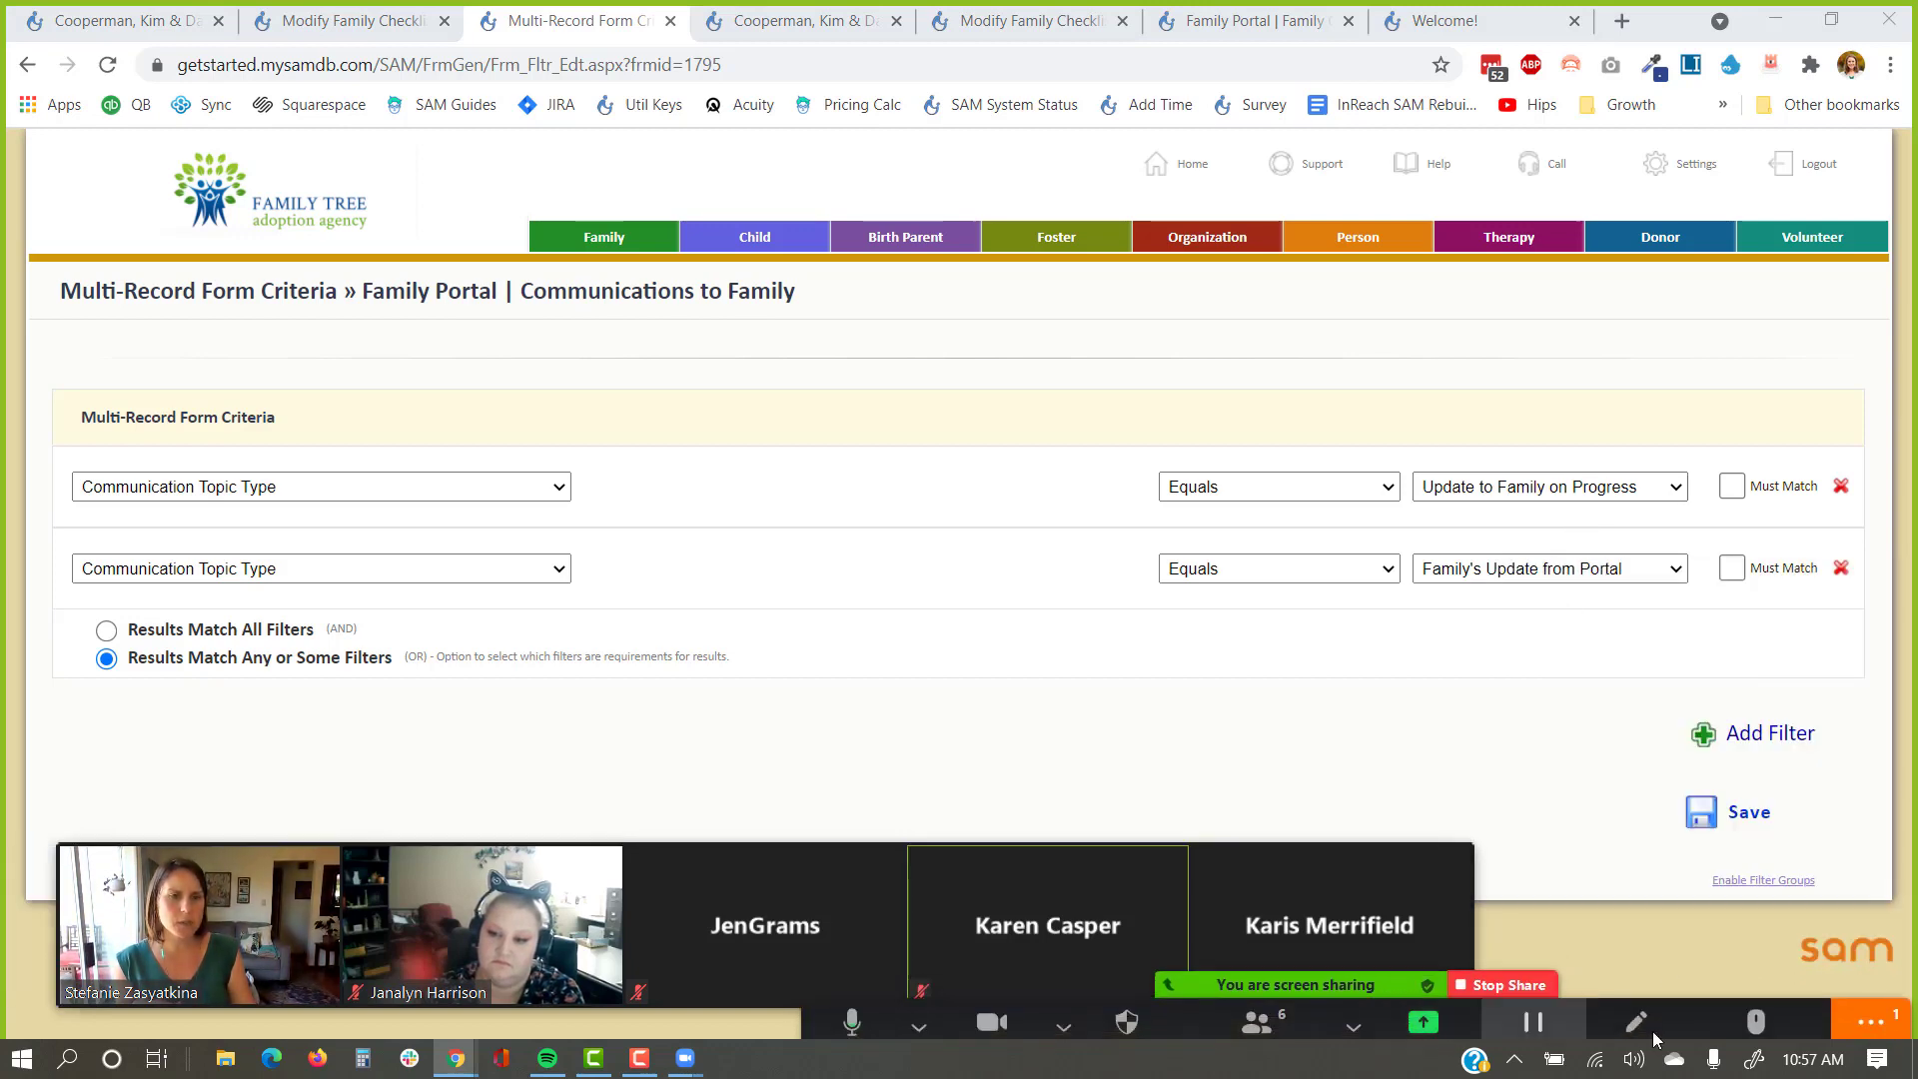
{"action": "left_click", "coordinate": [1871, 1004]}
{"action": "left_click", "coordinate": [1536, 595]}
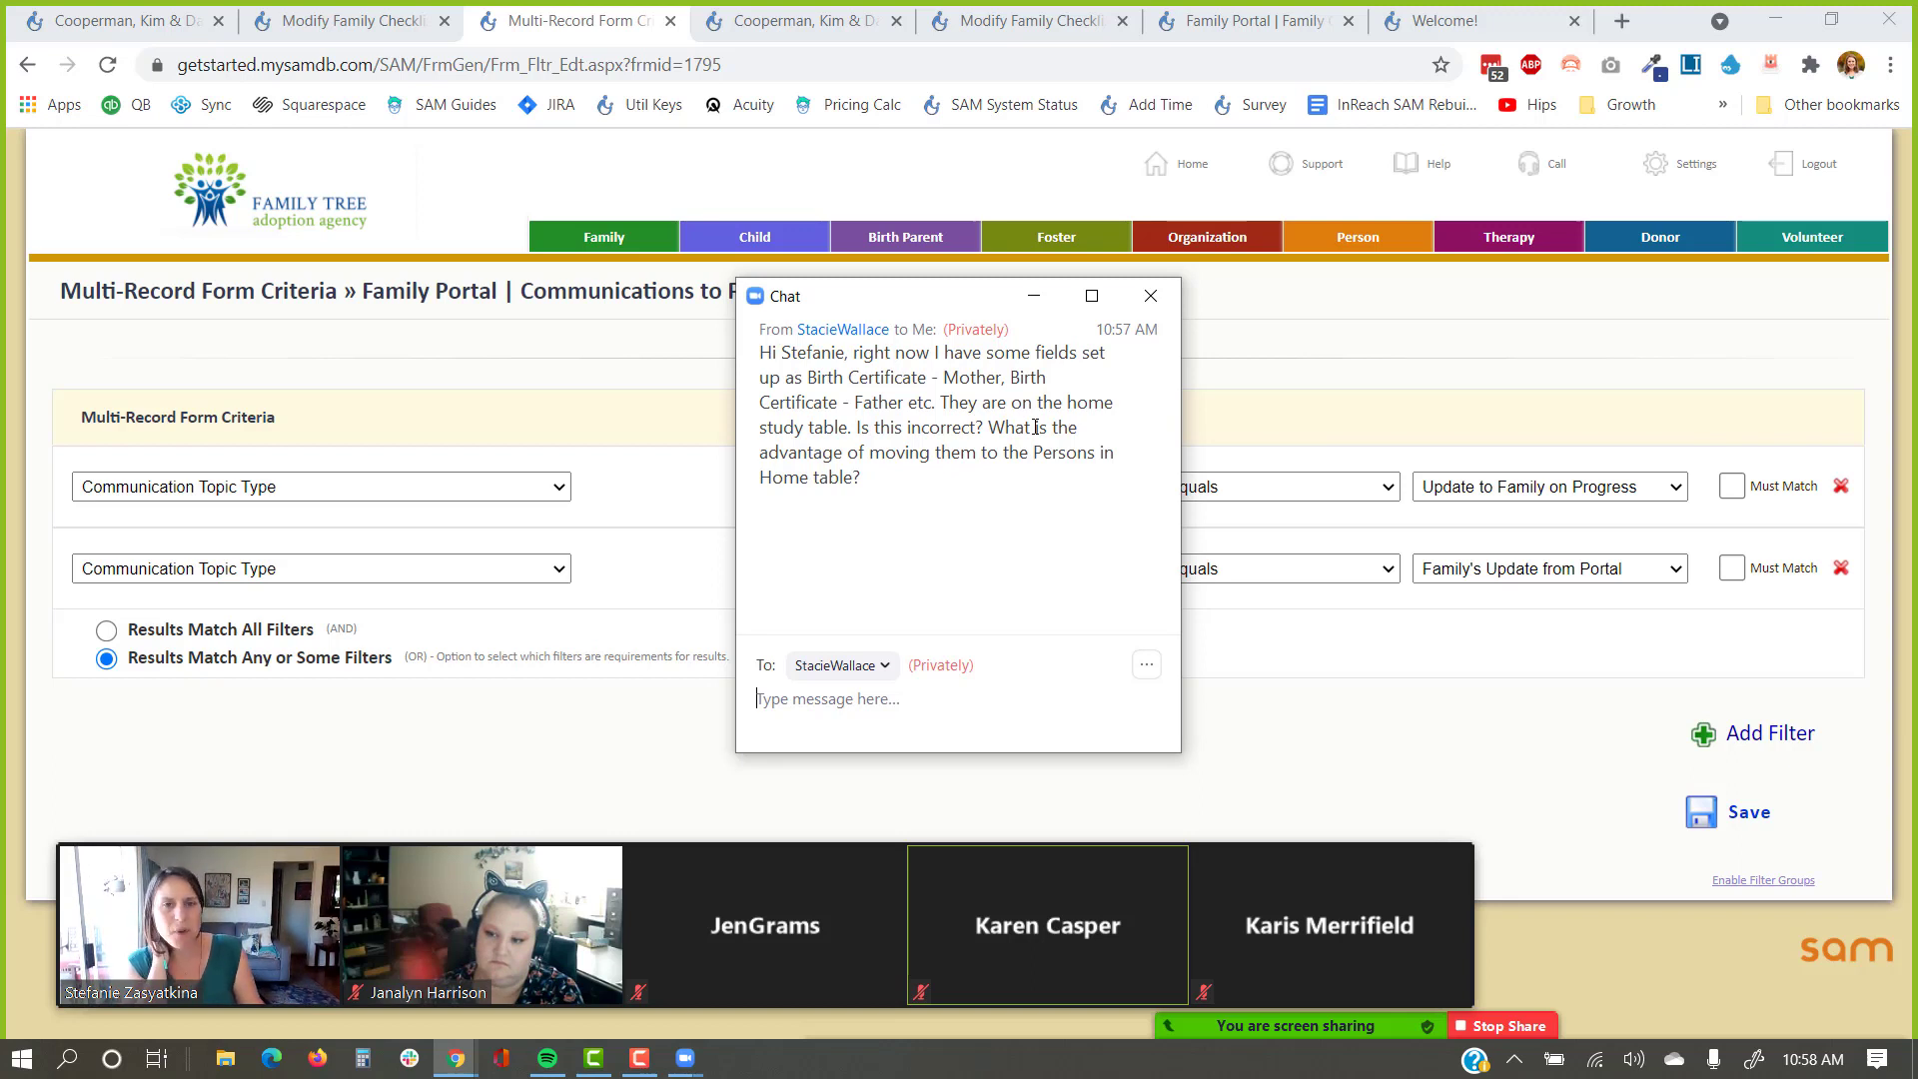
{"action": "left_click_drag", "start_coordinate": [1031, 462], "coordinate": [815, 486]}
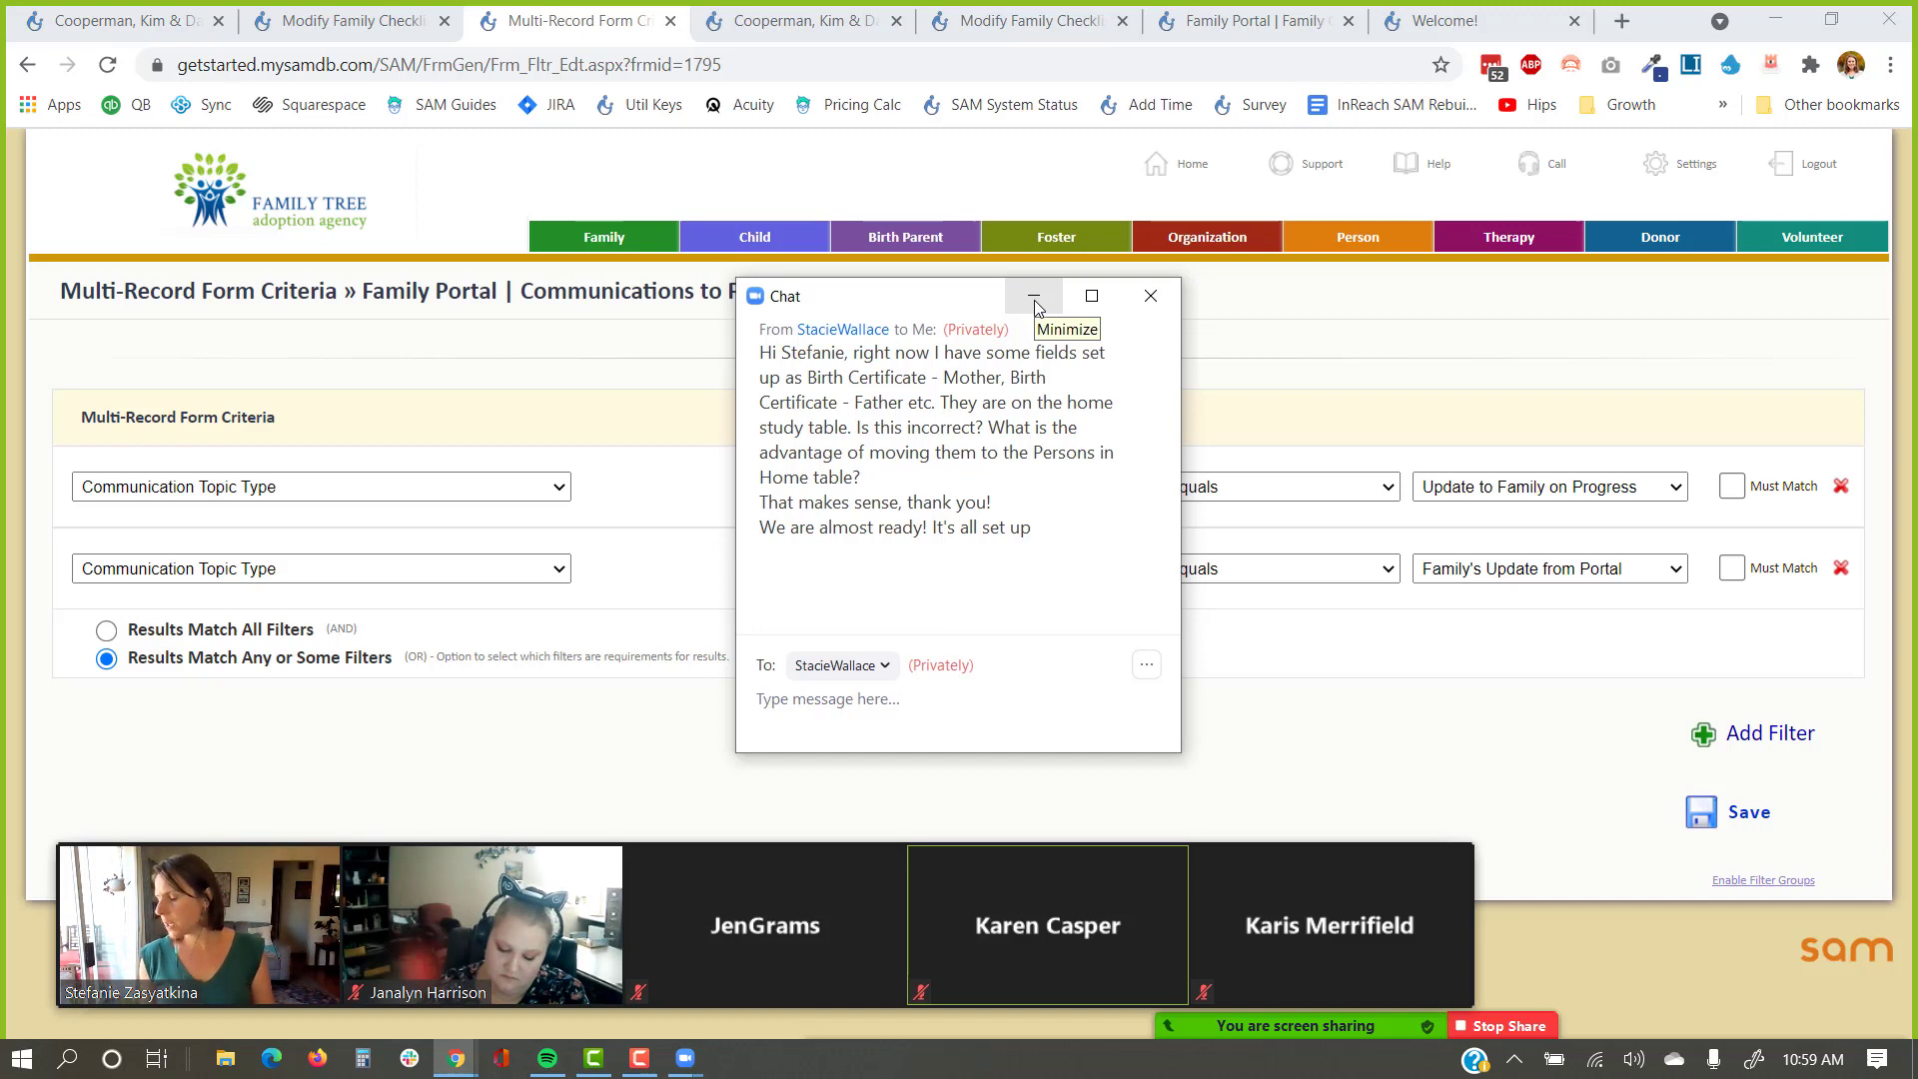
Minimize the Zoom chat and close the Multi-Record Form Criteria tab.
{"action": "left_click", "coordinate": [1151, 299]}
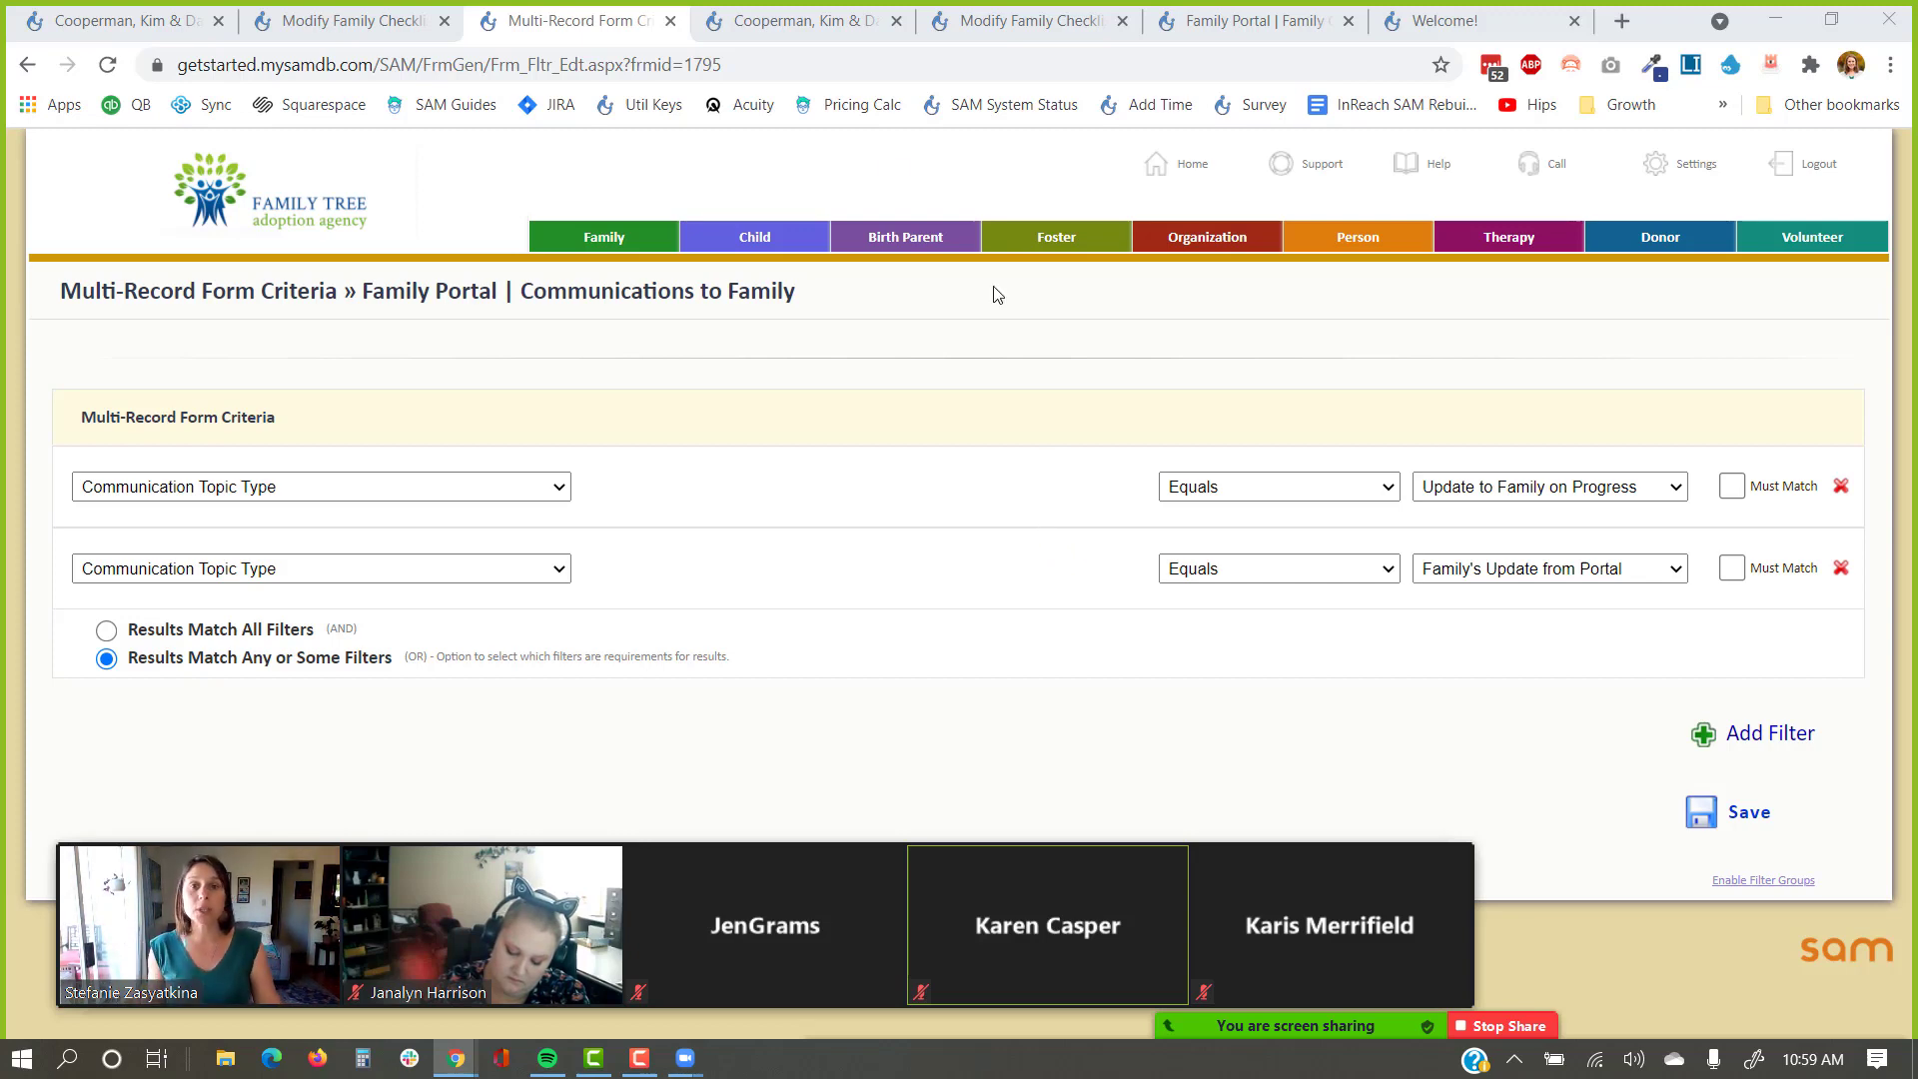
{"action": "left_click", "coordinate": [671, 21]}
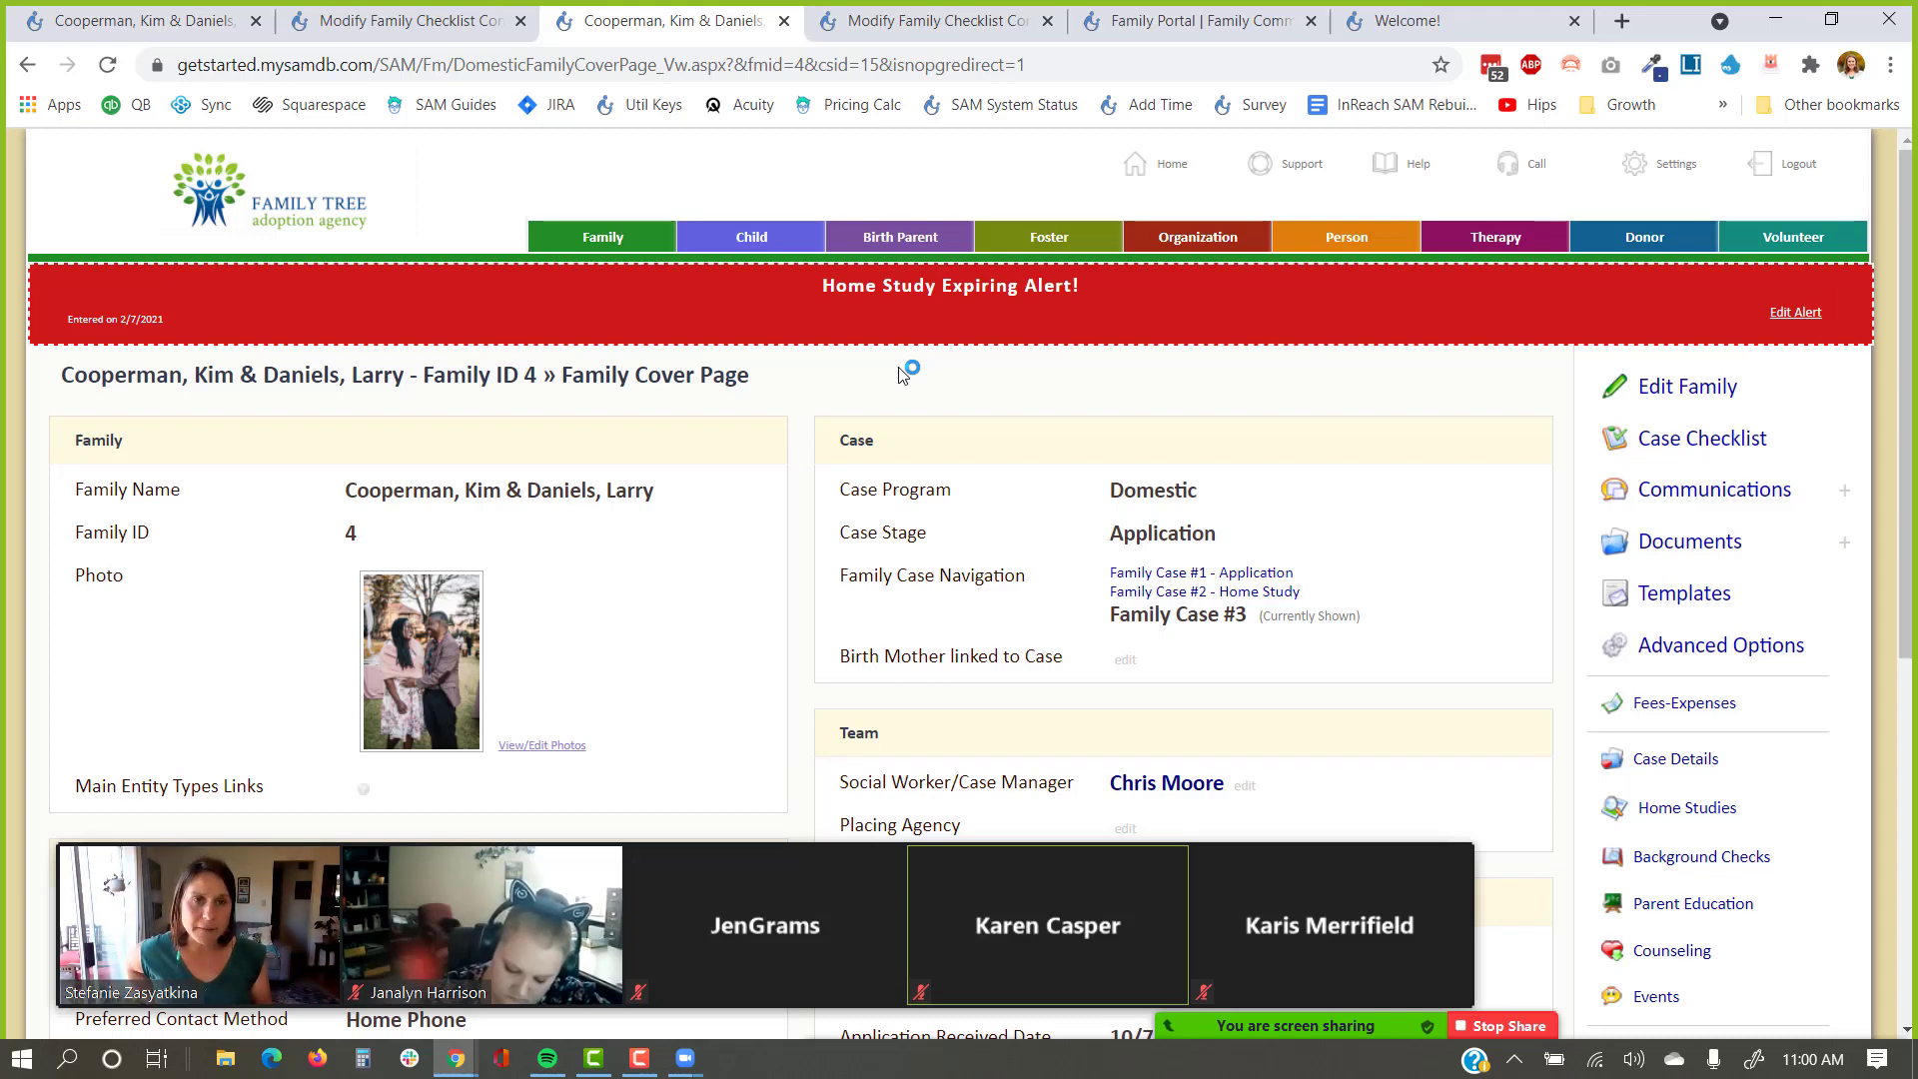
Abandon the unsent advisor message and return to the top of the Case Checklist.
{"action": "left_click", "coordinate": [1444, 14]}
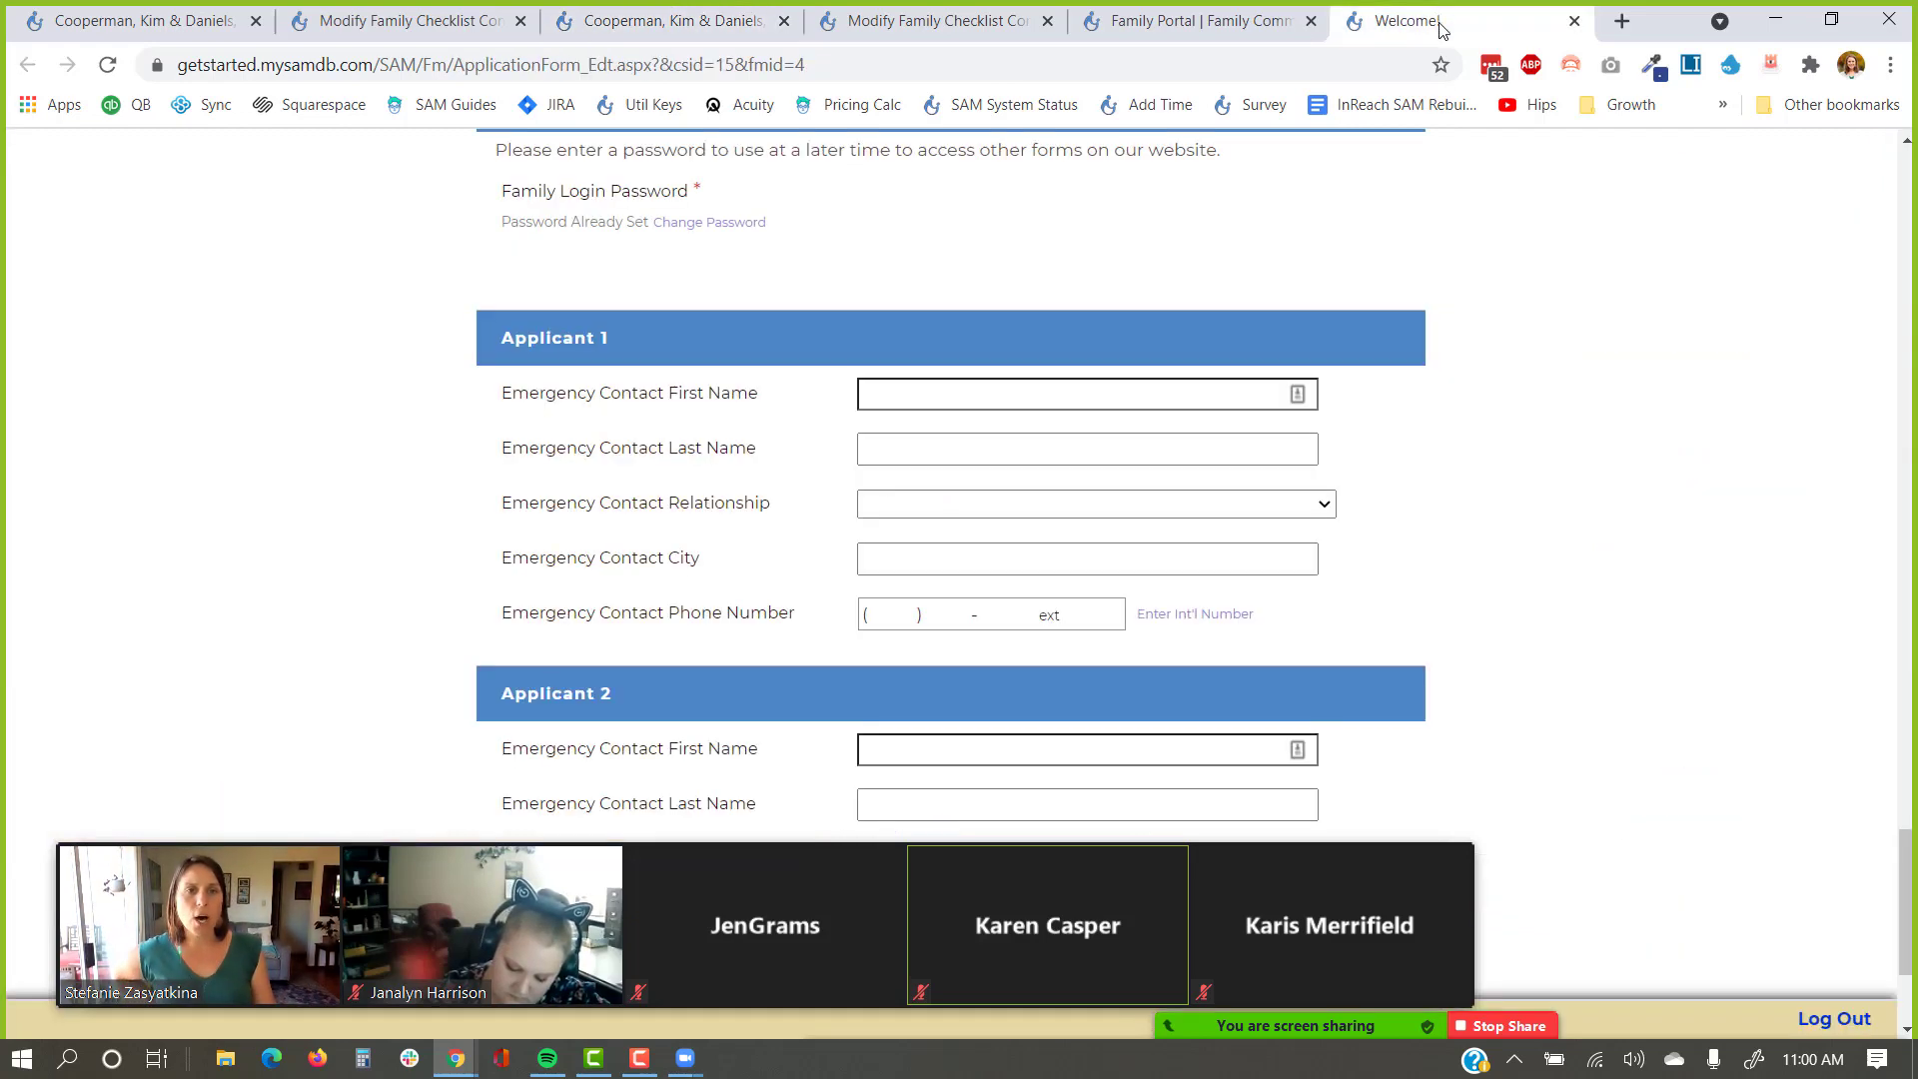
{"action": "left_click", "coordinate": [1244, 14]}
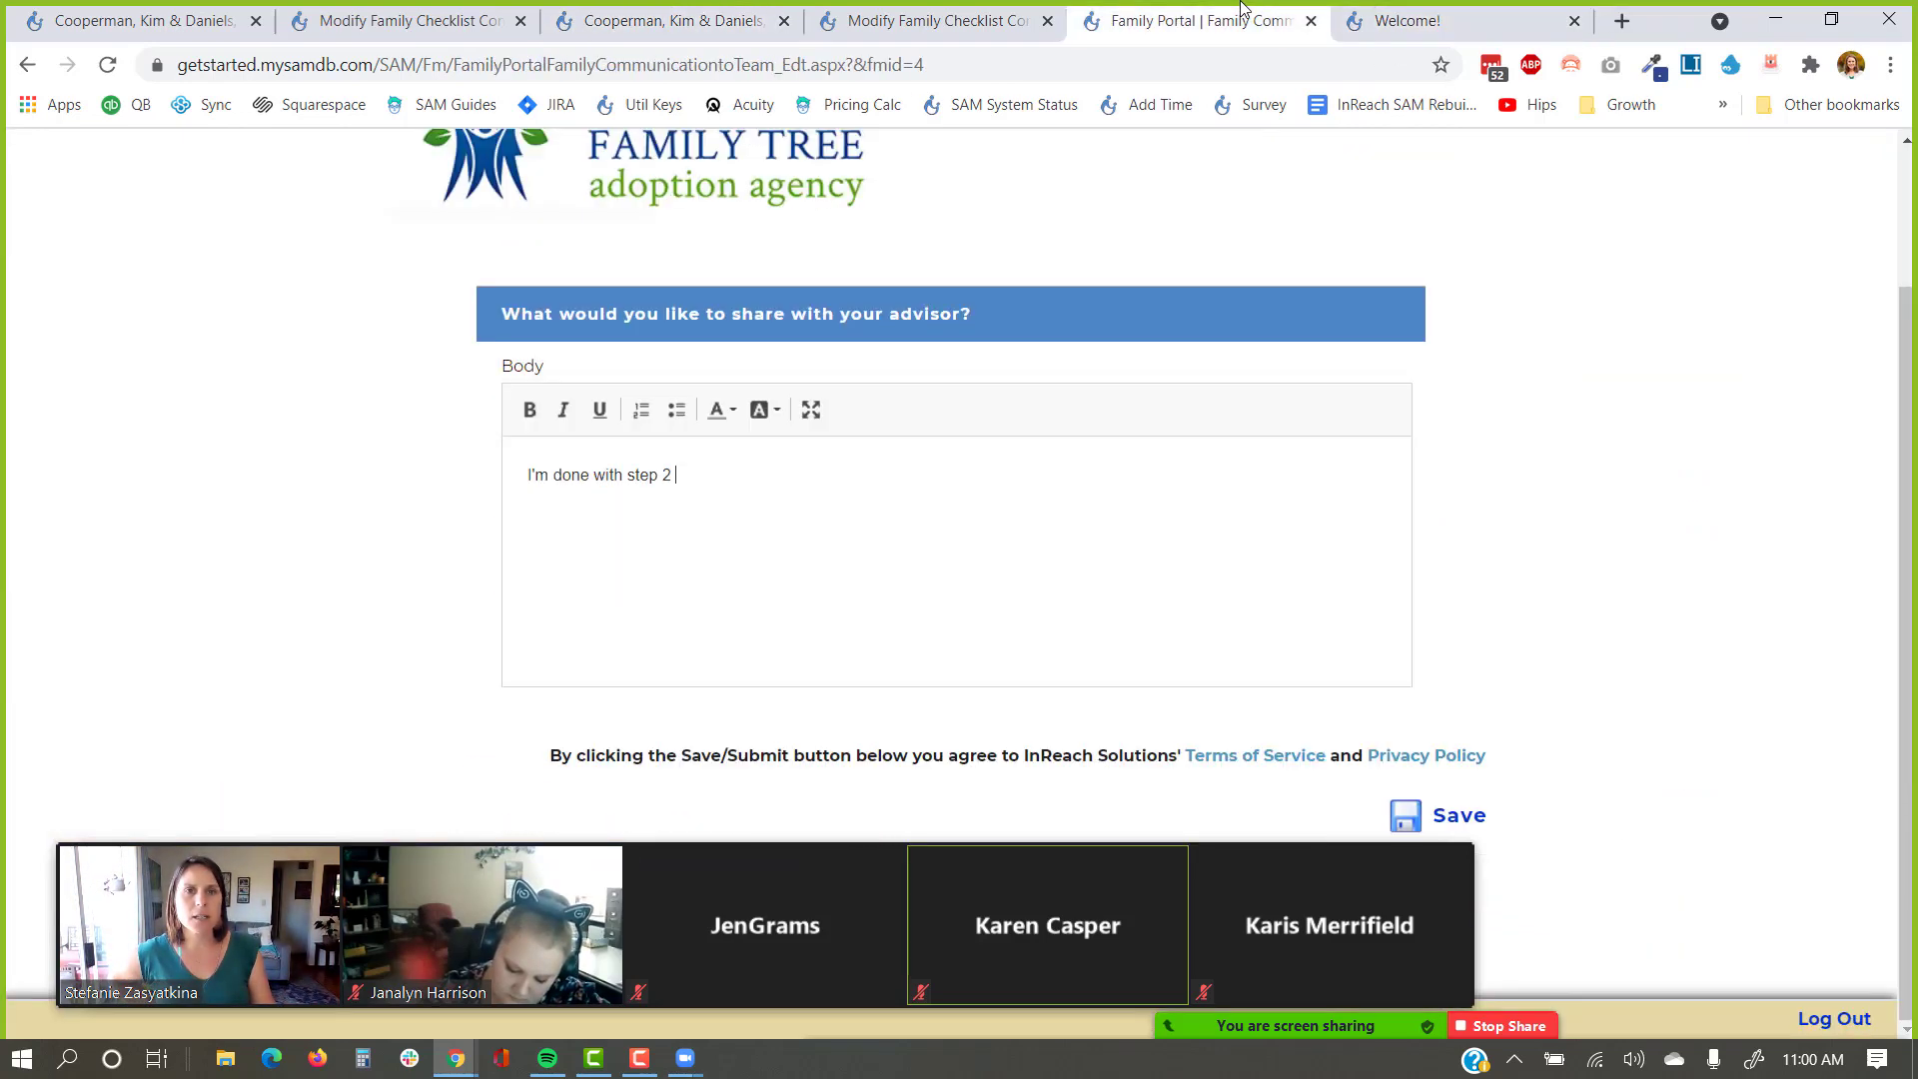
{"action": "left_click", "coordinate": [27, 64]}
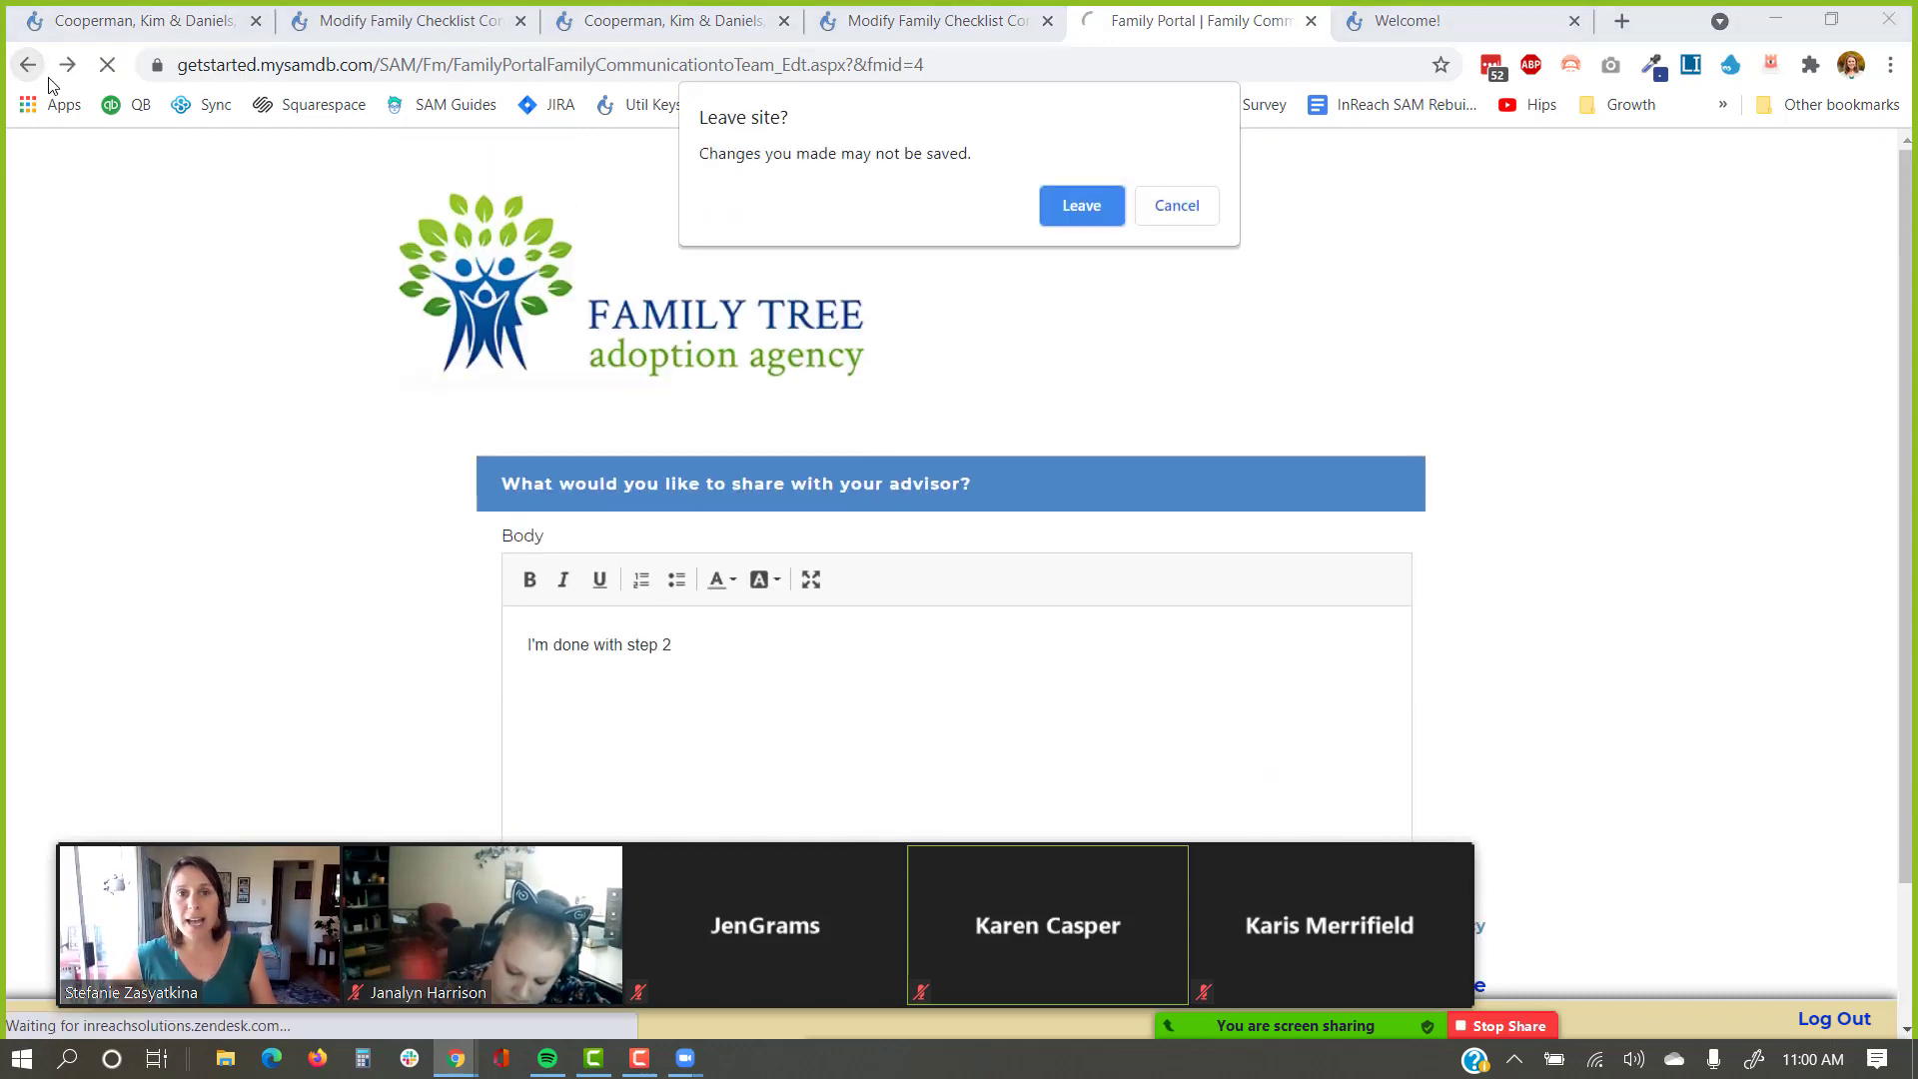
{"action": "left_click", "coordinate": [1080, 205]}
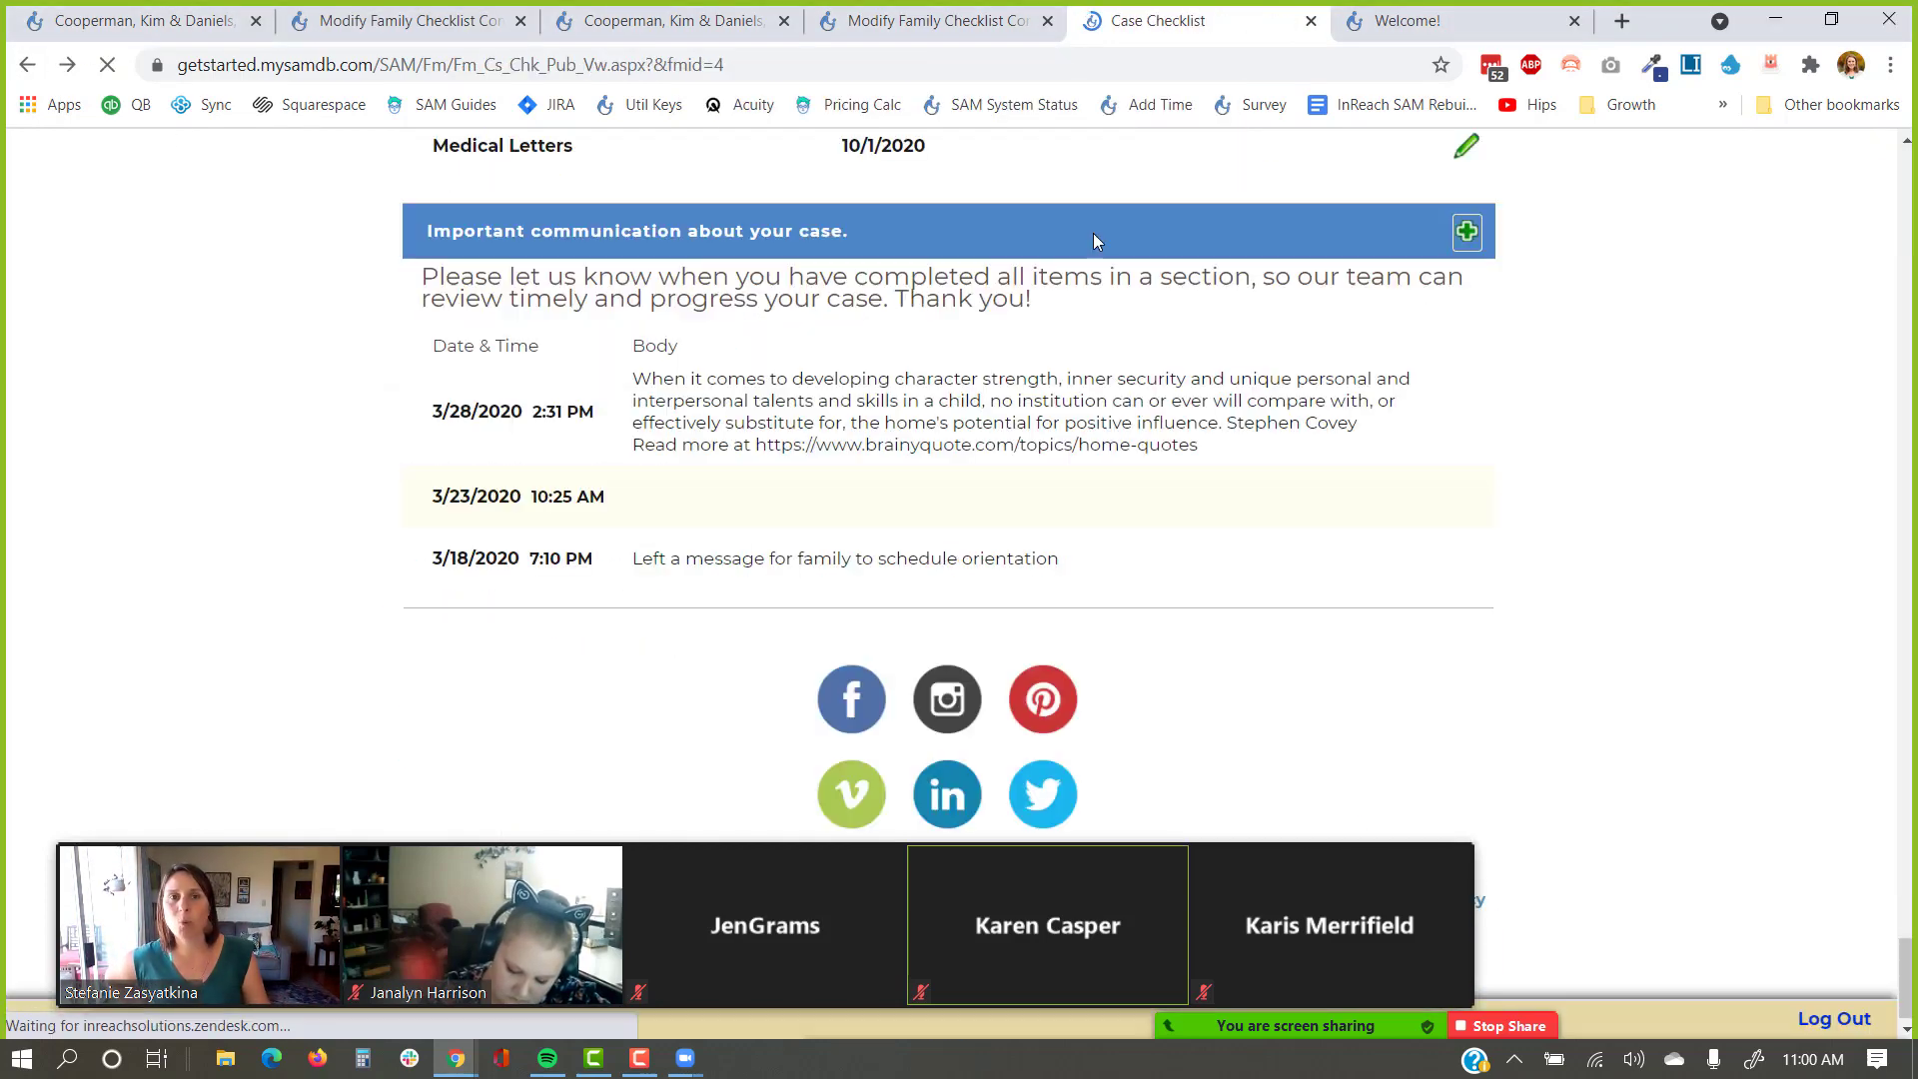
{"action": "scroll", "coordinate": [1273, 457], "scroll_direction": "up", "scroll_amount": 5}
{"action": "scroll", "coordinate": [1274, 456], "scroll_direction": "up", "scroll_amount": 10}
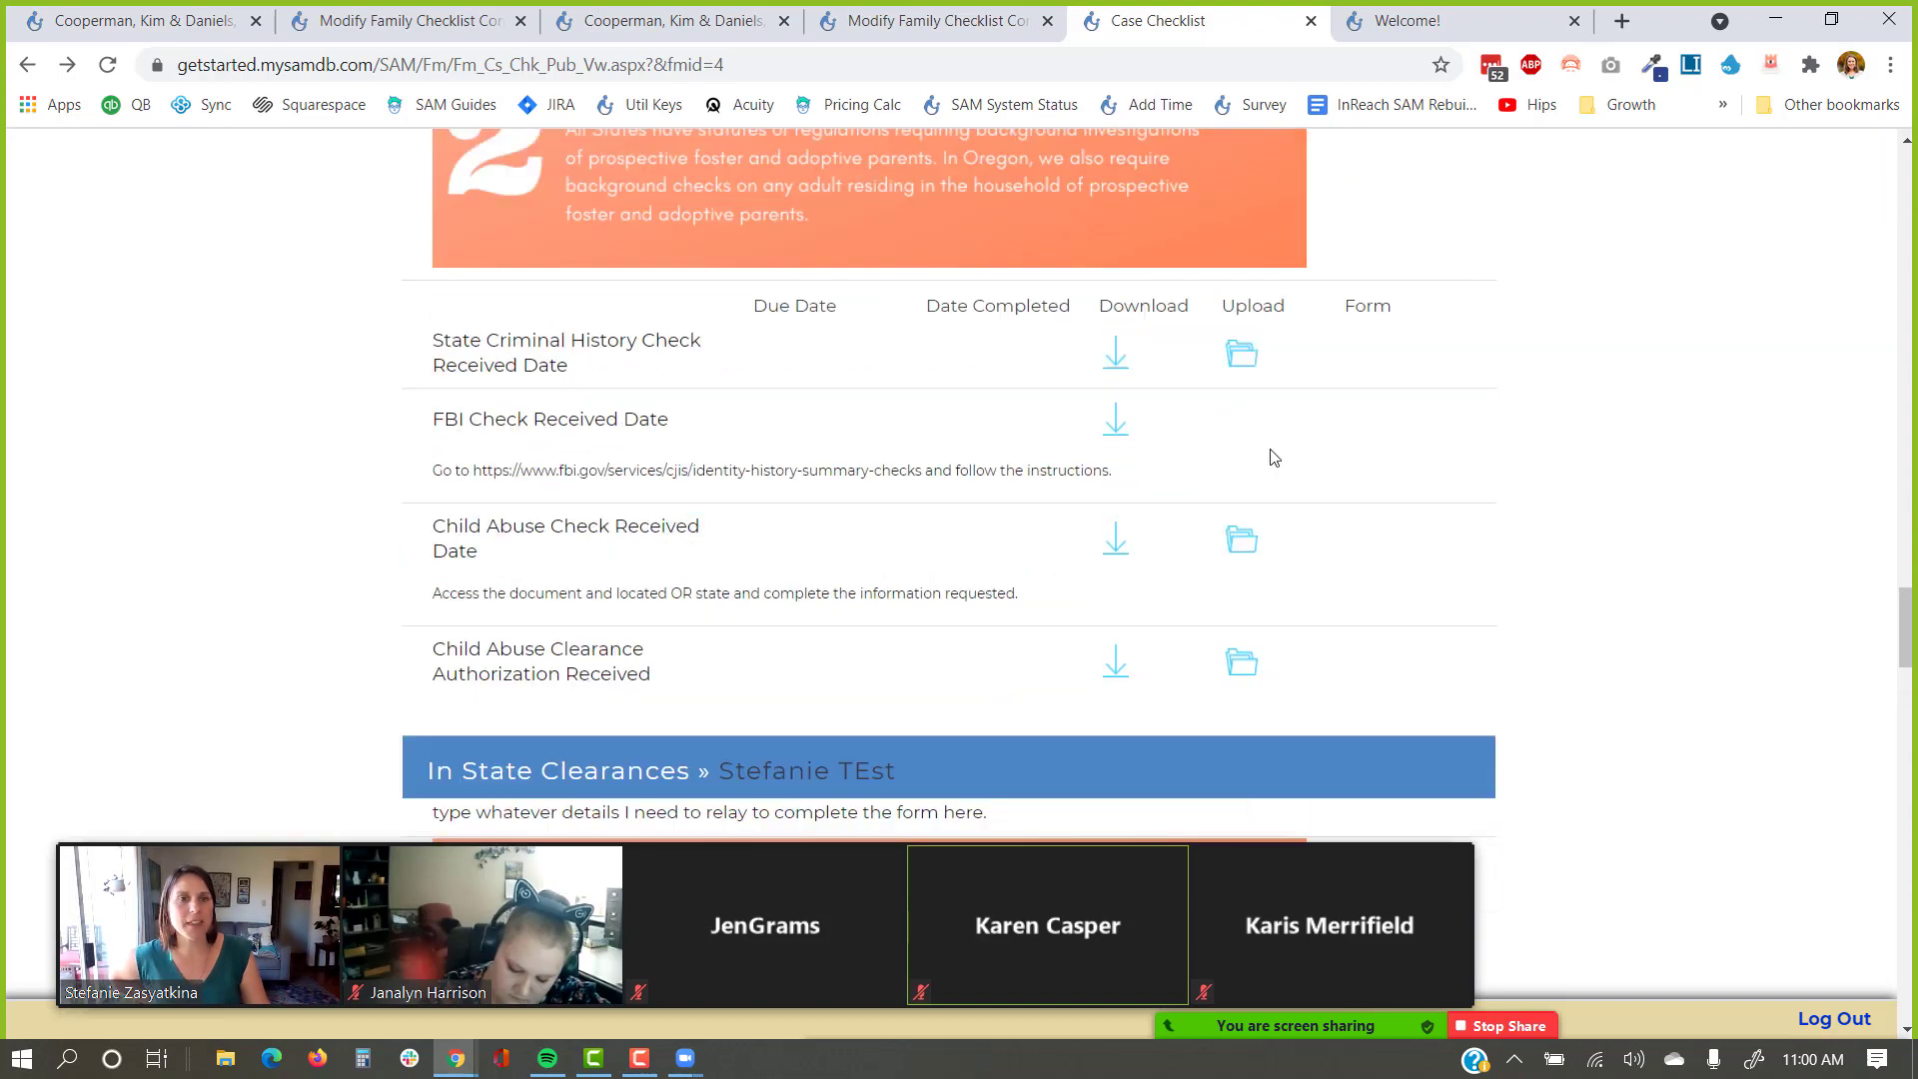
{"action": "scroll", "coordinate": [1273, 457], "scroll_direction": "up", "scroll_amount": 15}
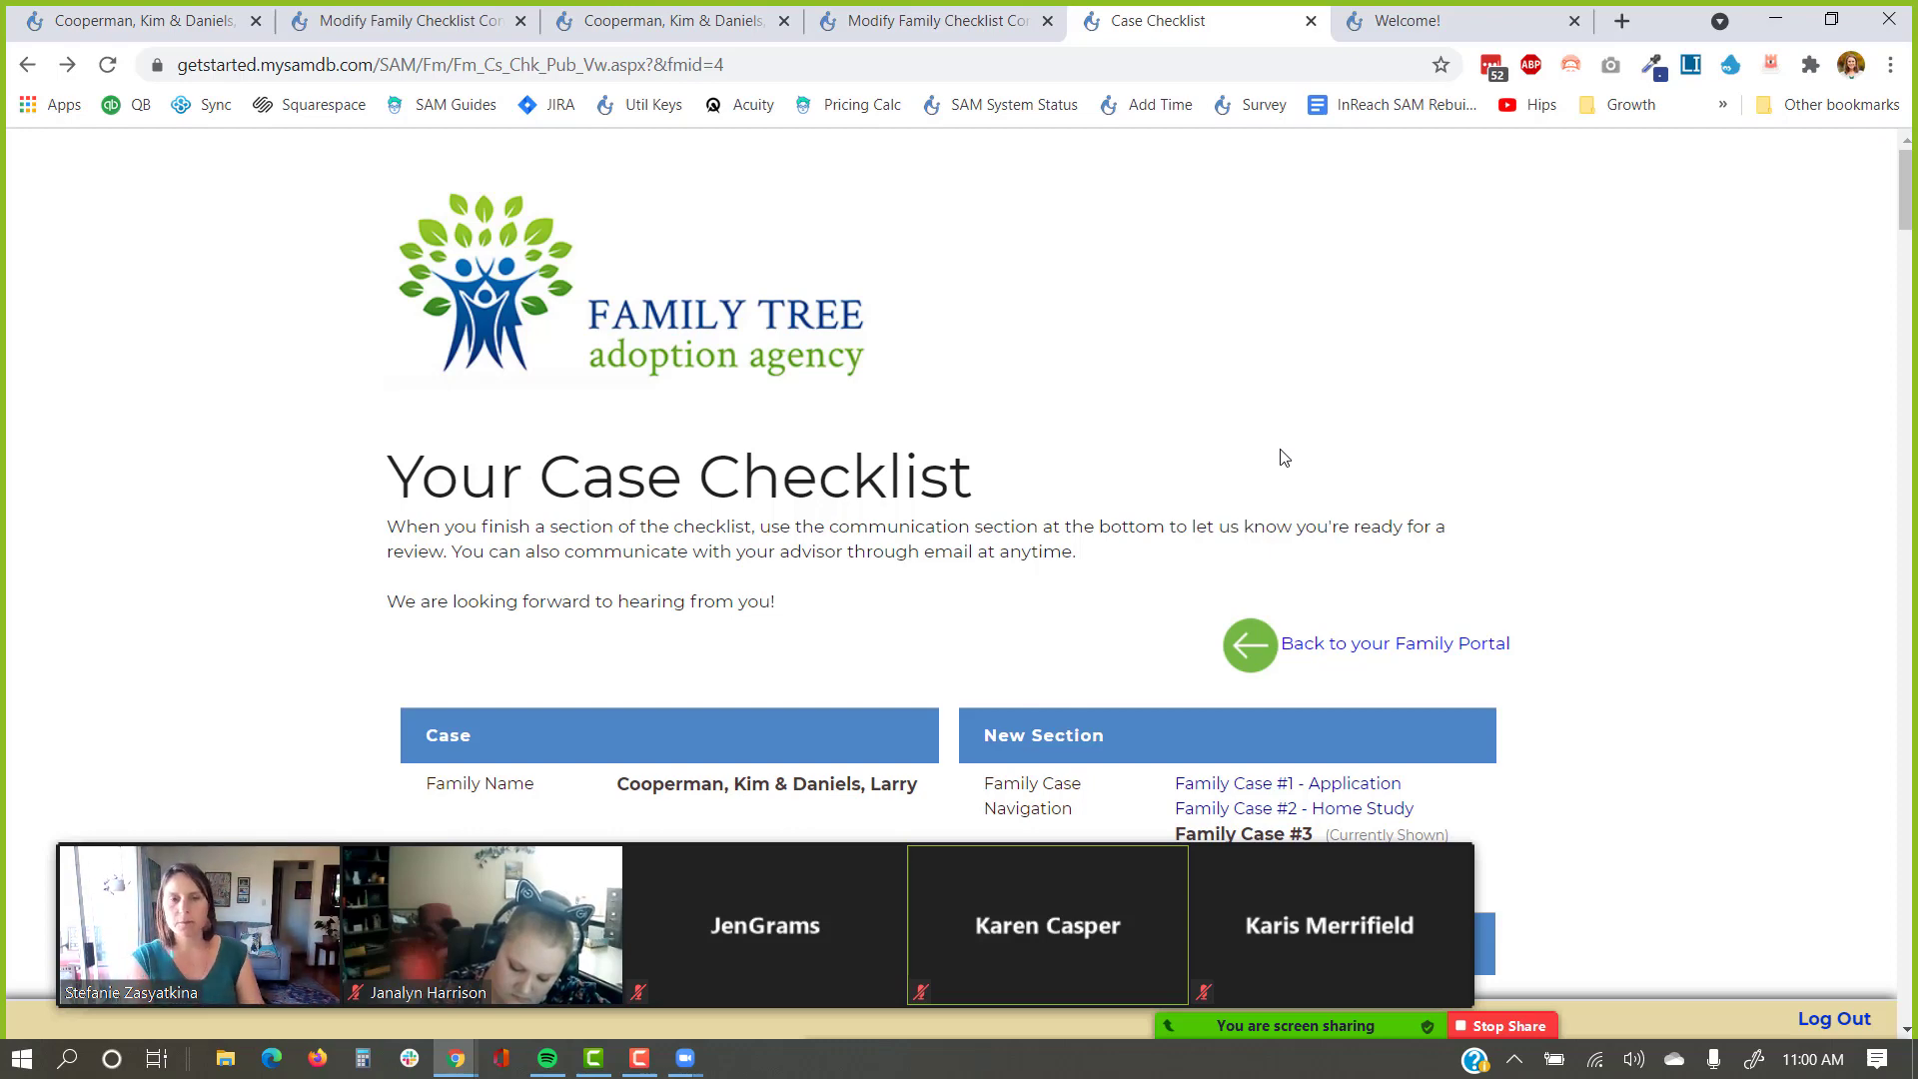
Switch to the Google Slides presentation and advance to the May 19th Next Webinar slide.
{"action": "key", "text": "alt+Tab"}
{"action": "left_click", "coordinate": [569, 418]}
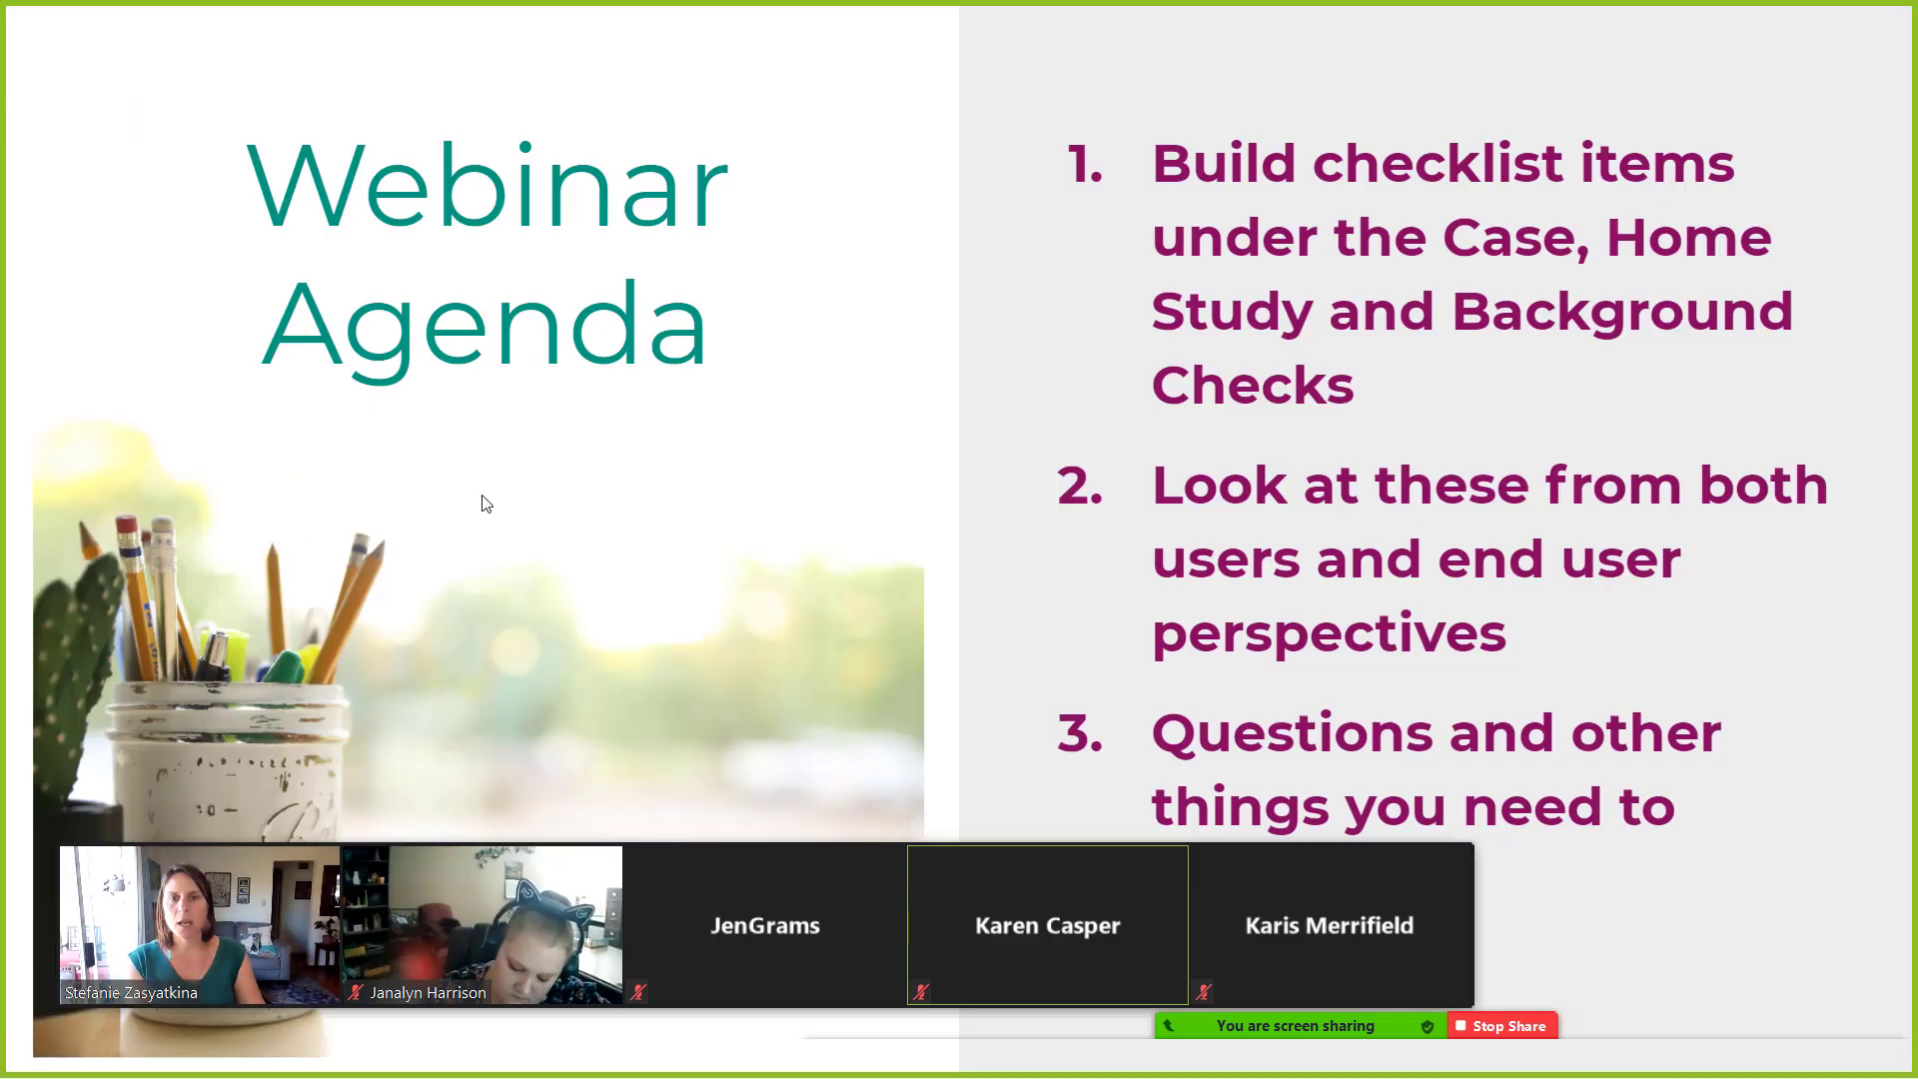
{"action": "key", "text": "Right"}
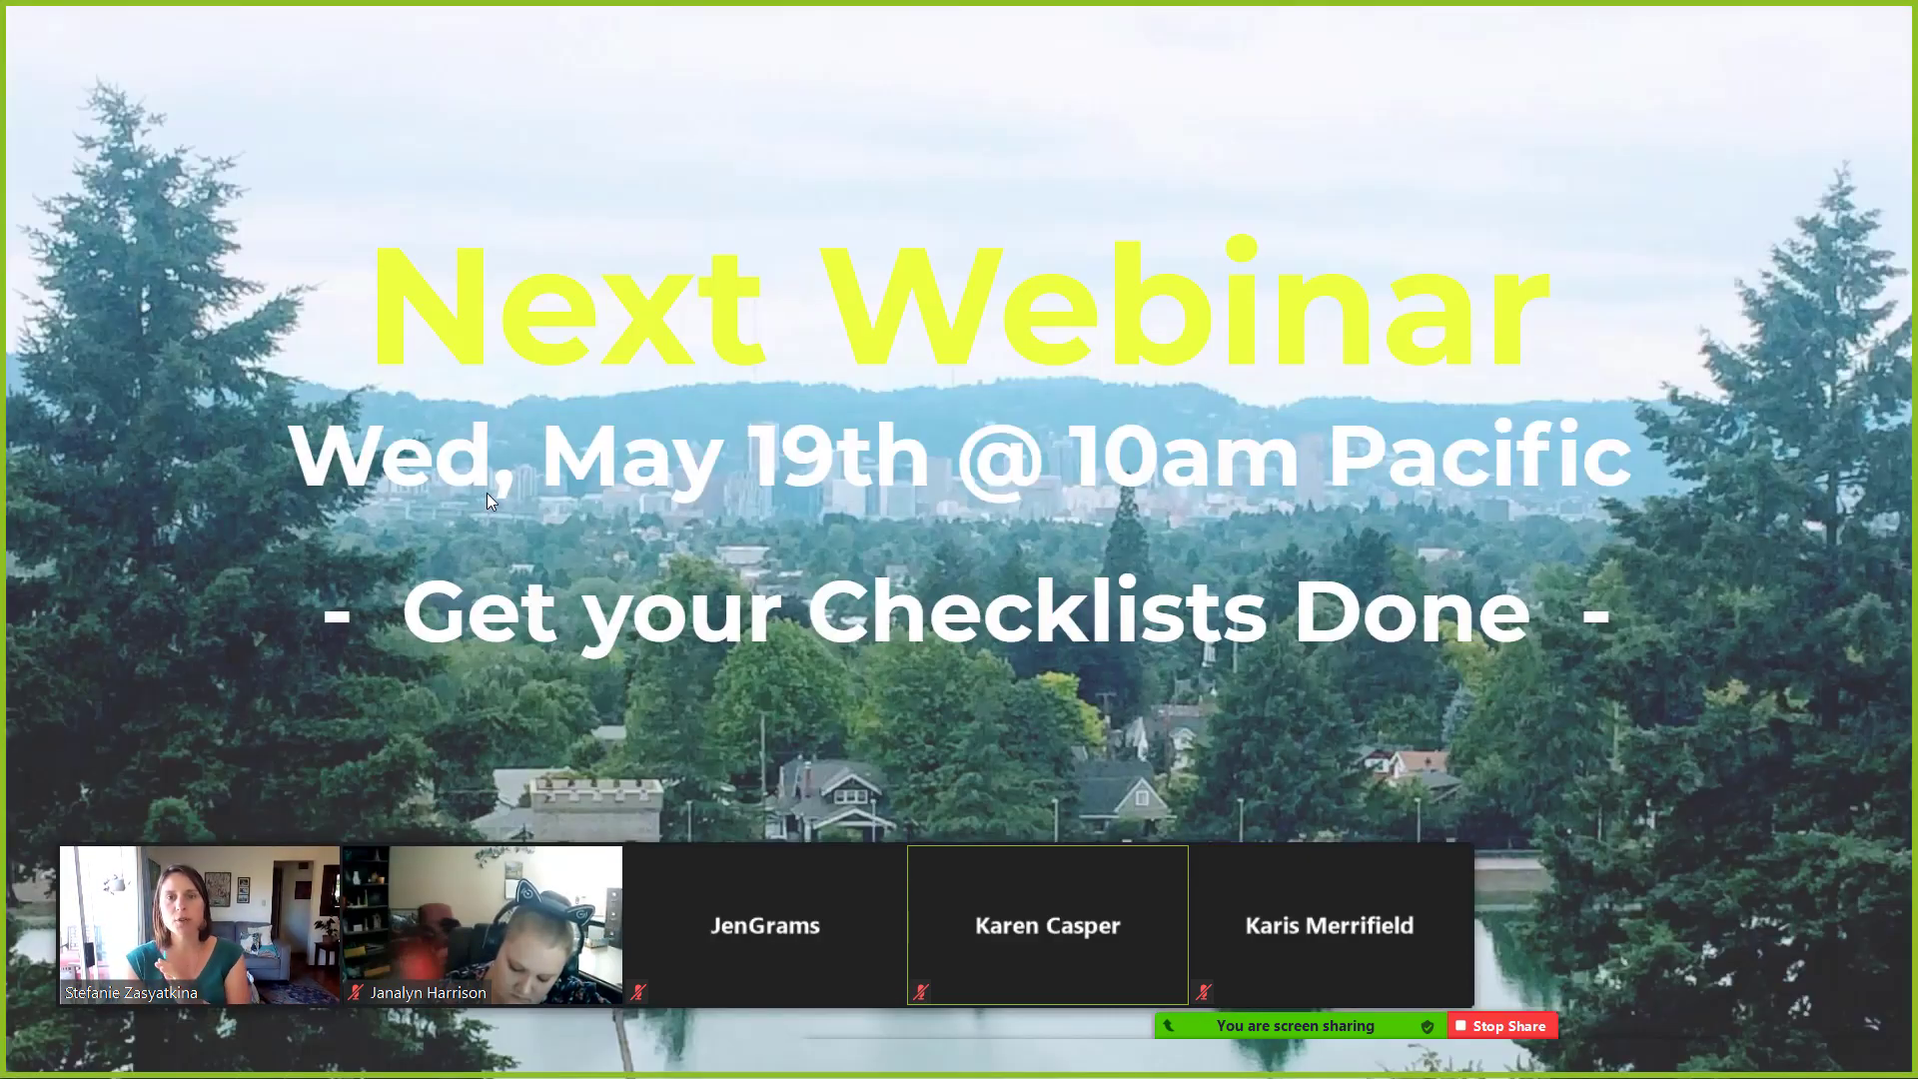